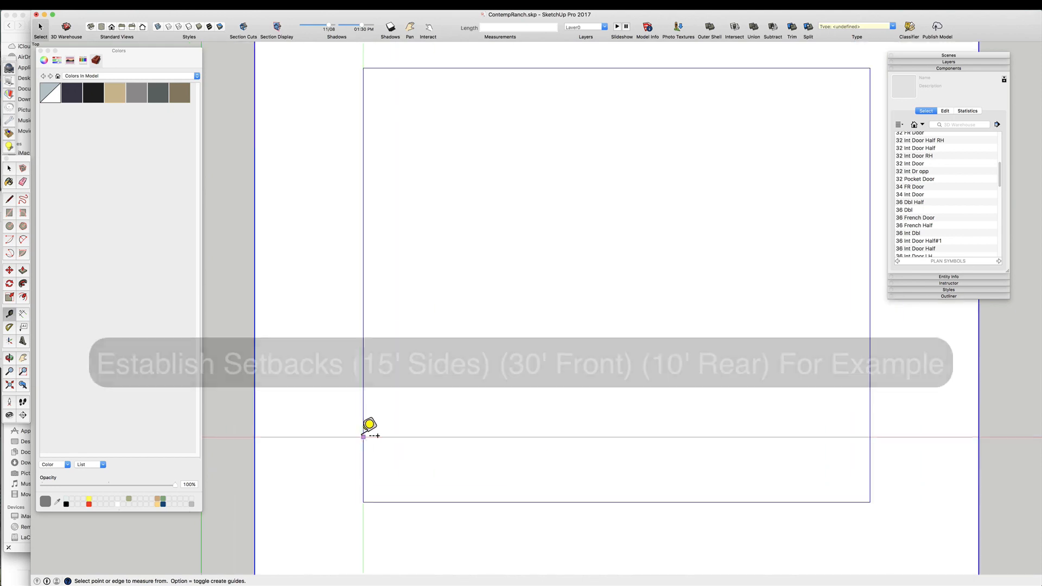
- Lay out tape measure guides for the first room: one 22' from the setback boundary's left edge and two horizontals 26' apart
left_click(363, 435)
scroll(560, 356, "up", 1)
left_click(485, 389)
scroll(512, 465, "down", 3)
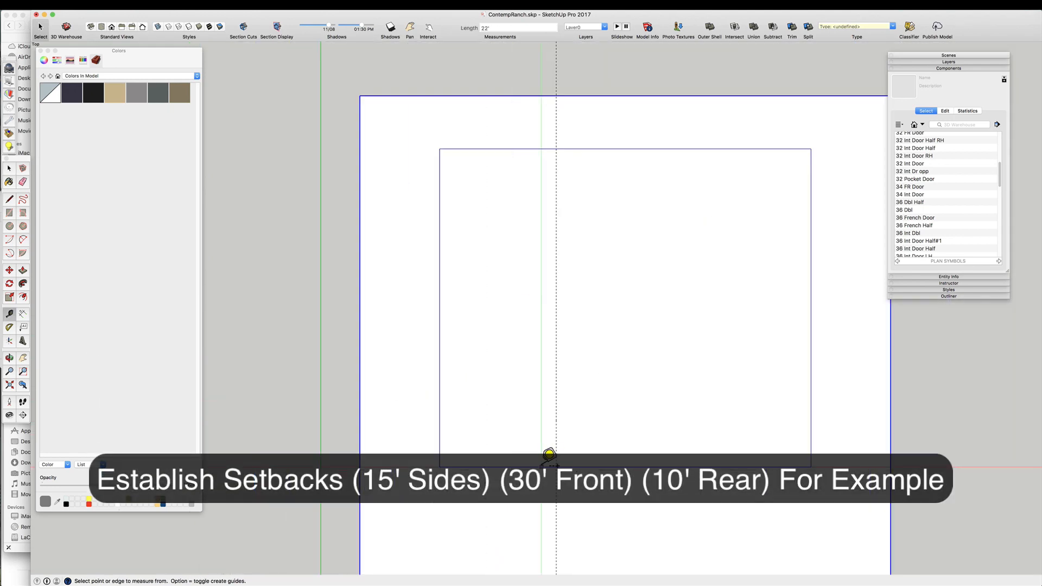
scroll(541, 508, "up", 2)
left_click(528, 507)
scroll(482, 368, "up", 2)
left_click(428, 389)
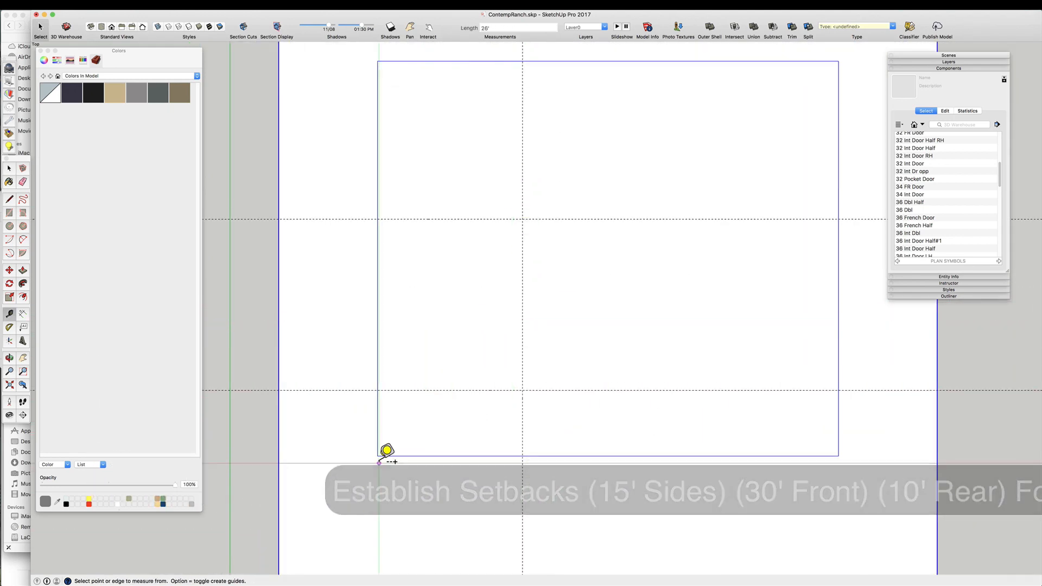
- Draw a 22' by 26' rectangle between the guides and the boundary's left edge
key("r")
left_click(380, 389)
left_click(522, 220)
key("space")
right_click(410, 348)
scroll(414, 444, "down", 3)
scroll(527, 383, "up", 4)
scroll(427, 477, "up", 2)
left_click(470, 395)
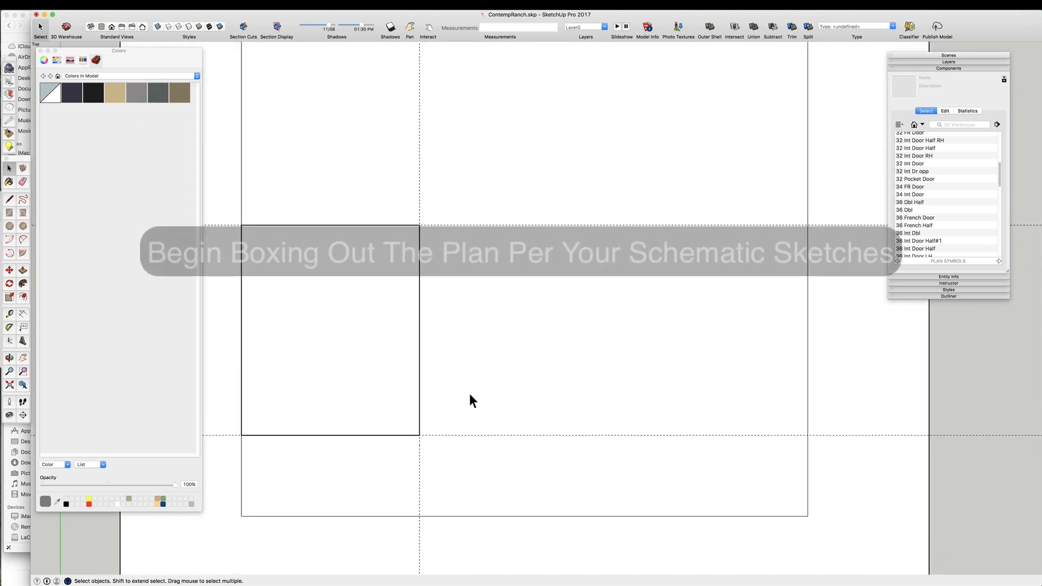
- Place a vertical guide 96" from the rectangle's right edge and another 16' beyond it
key("t")
left_click(420, 455)
type("96")
key("Return")
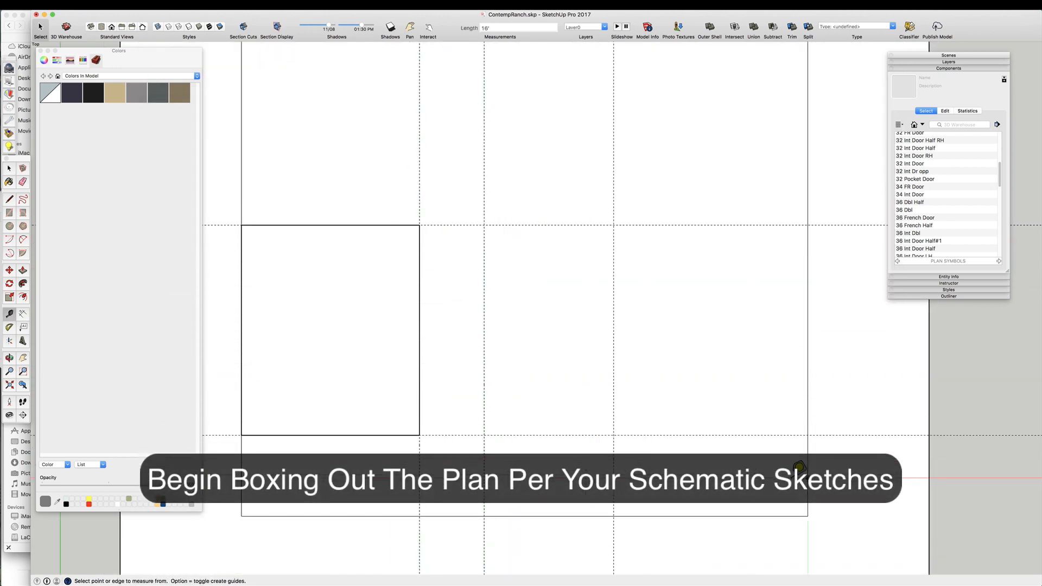
left_click(628, 465)
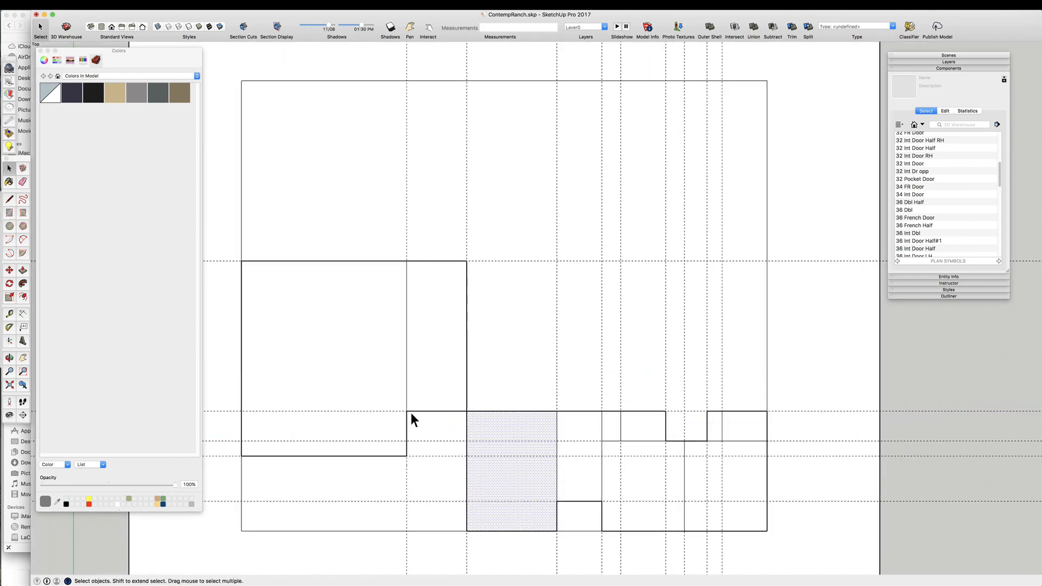
- Box out the large central room directly above the front rooms with a rectangle between the guides
key("space")
scroll(480, 304, "down", 3)
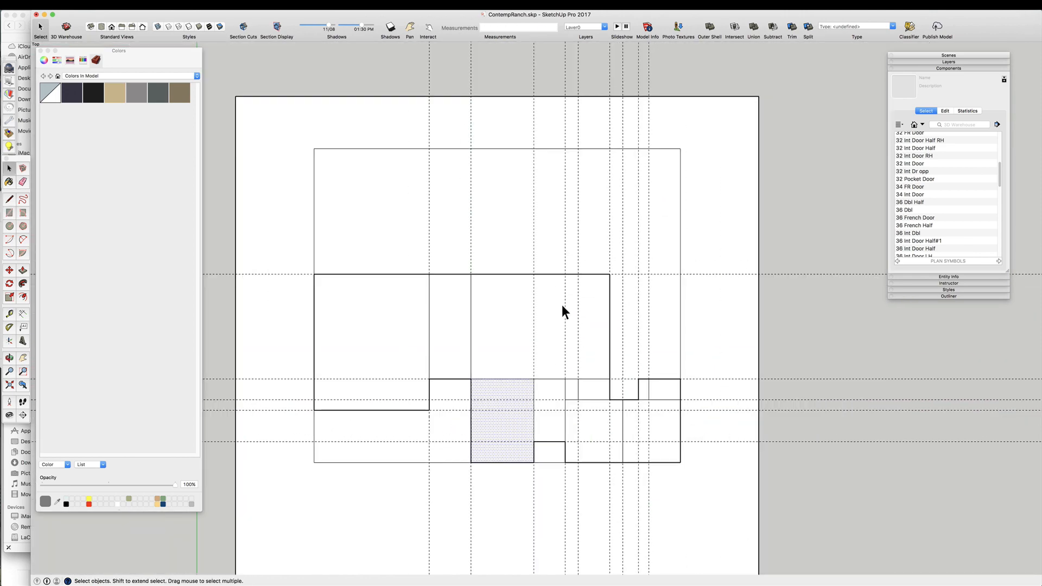
scroll(517, 304, "up", 3)
left_click(492, 336)
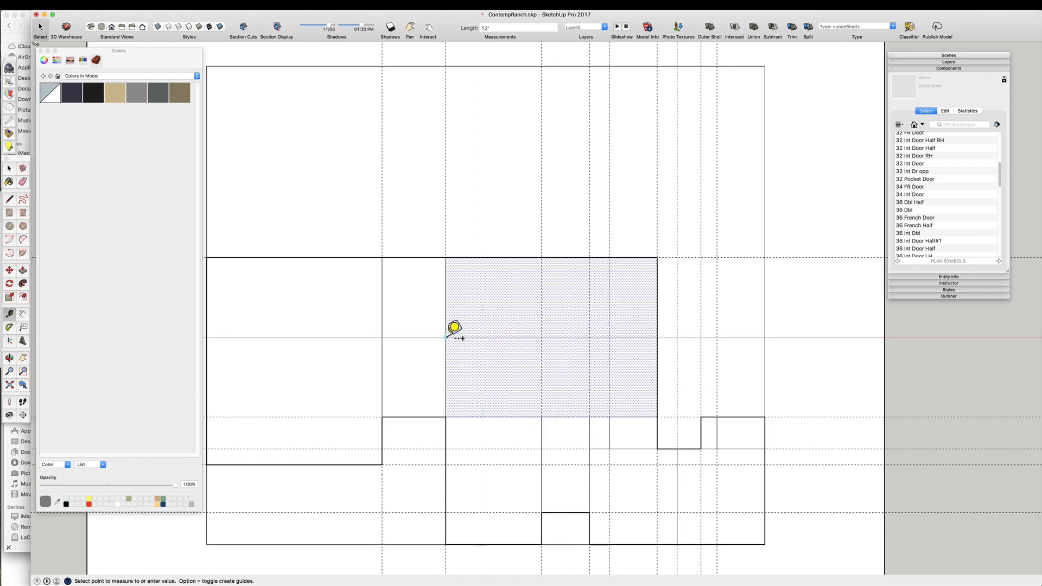
- Add vertical guides inside the central room and split off a narrow room along its left side
key("t")
scroll(521, 346, "down", 3)
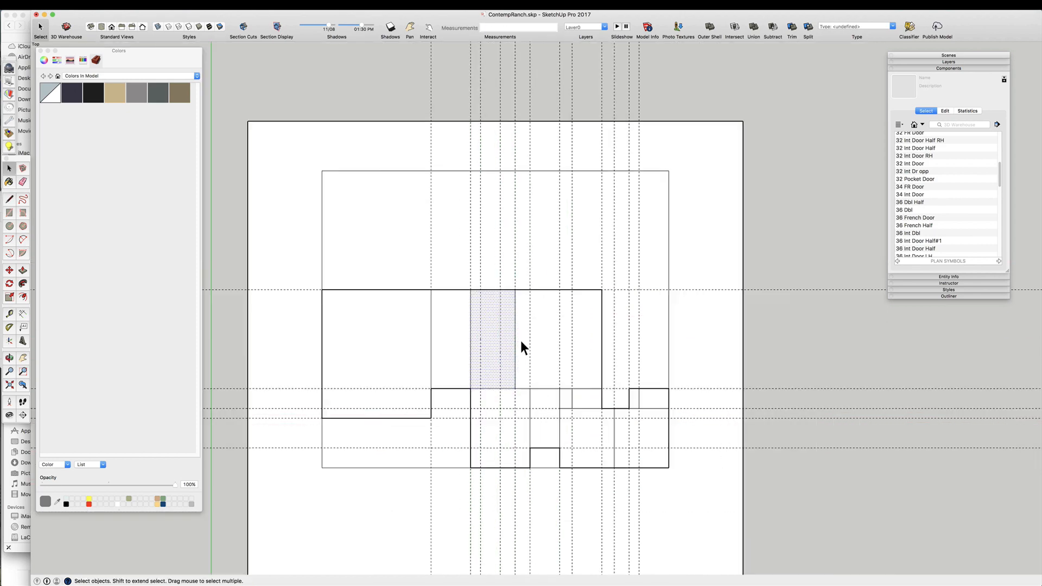
scroll(521, 337, "up", 3)
left_click(498, 325)
key("space")
scroll(646, 340, "down", 1)
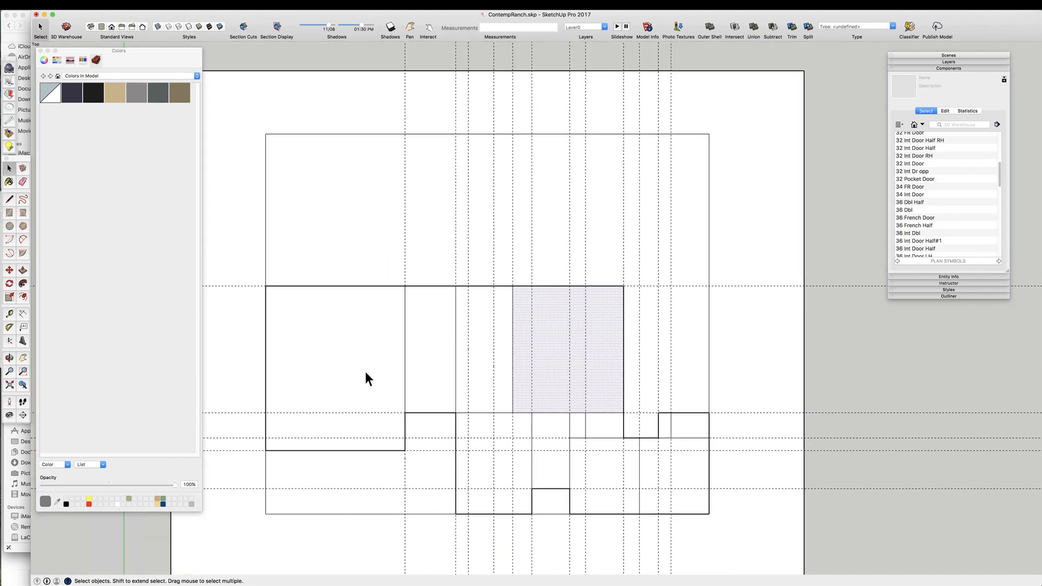
scroll(640, 348, "up", 1)
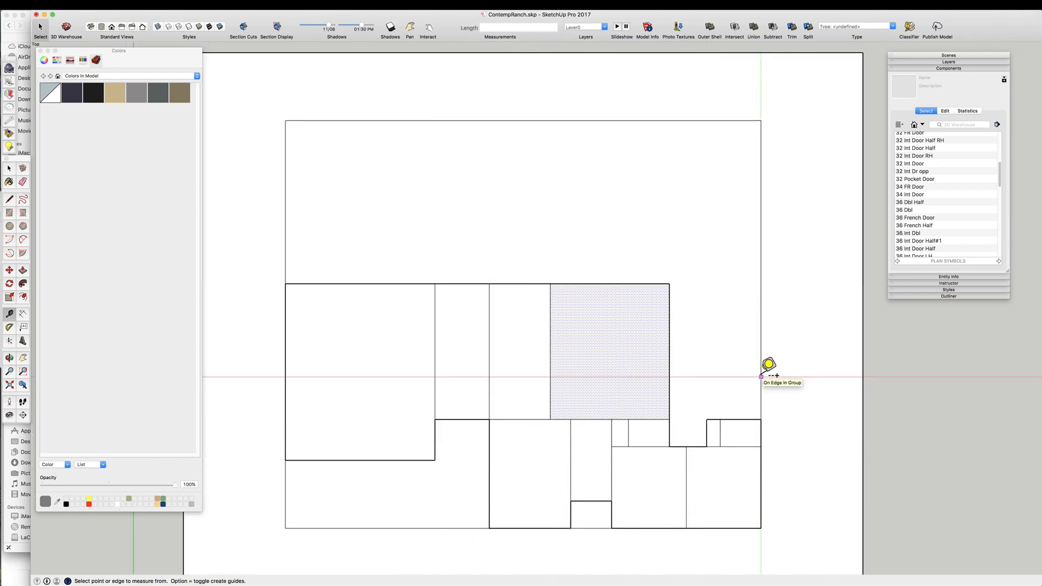
- Box out a room between the guides against the right boundary and move its upper edge farther up
key("t")
scroll(688, 449, "up", 2)
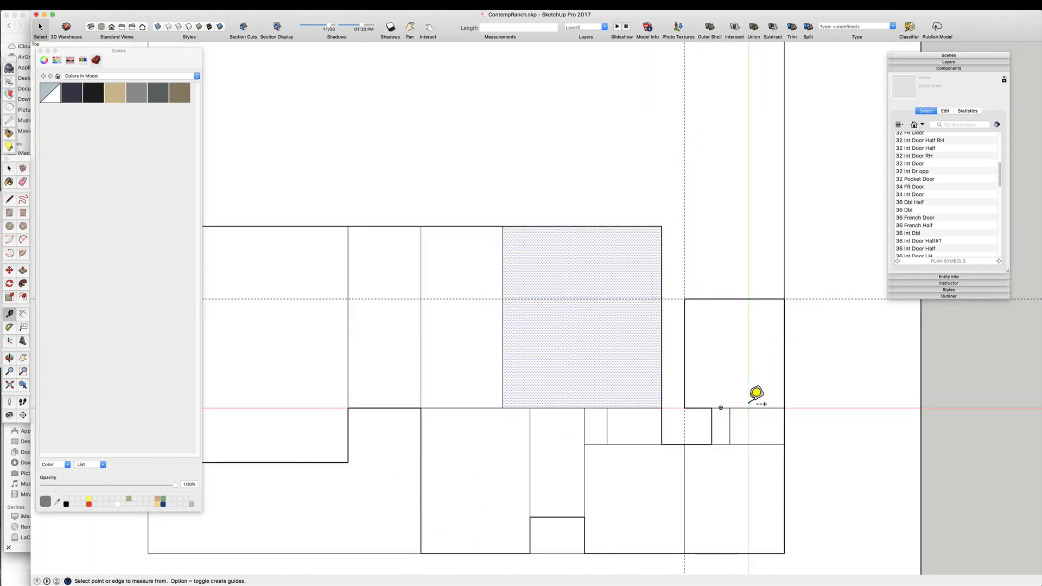
left_click(784, 353)
key("space")
left_click(711, 300)
key("m")
scroll(743, 368, "down", 3)
- Draw a narrow rectangle on top of the right-hand room, level with the main upper wall line
key("r")
scroll(720, 271, "up", 3)
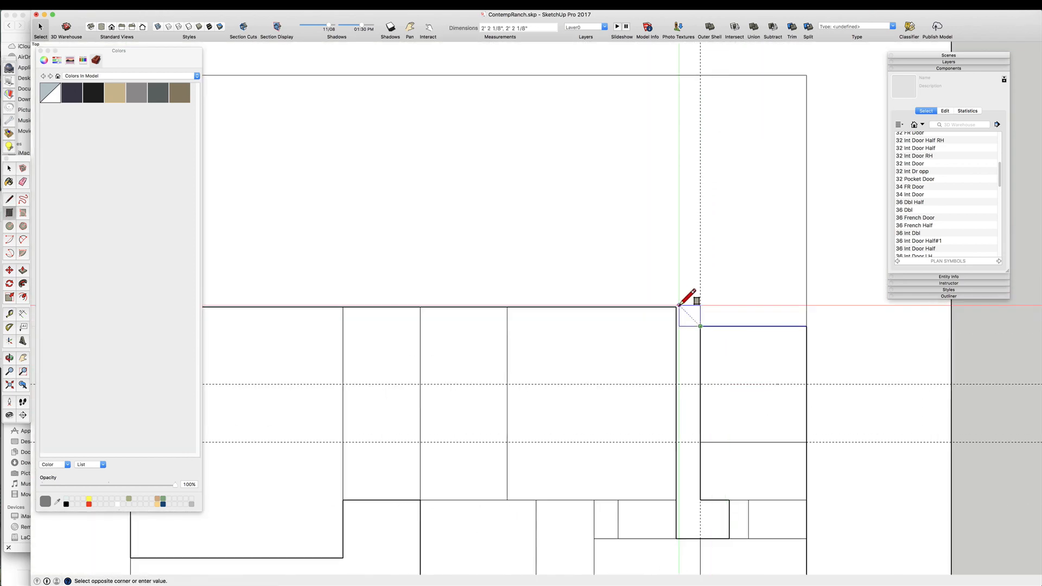
key("space")
left_click(759, 352)
scroll(722, 325, "down", 3)
- Place a guide 20' above the main upper wall line, plus vertical guides 10' and a further 14' in from the right boundary
scroll(701, 229, "up", 1)
key("t")
left_click(758, 324)
key("Escape")
scroll(677, 271, "down", 1)
left_click(660, 294)
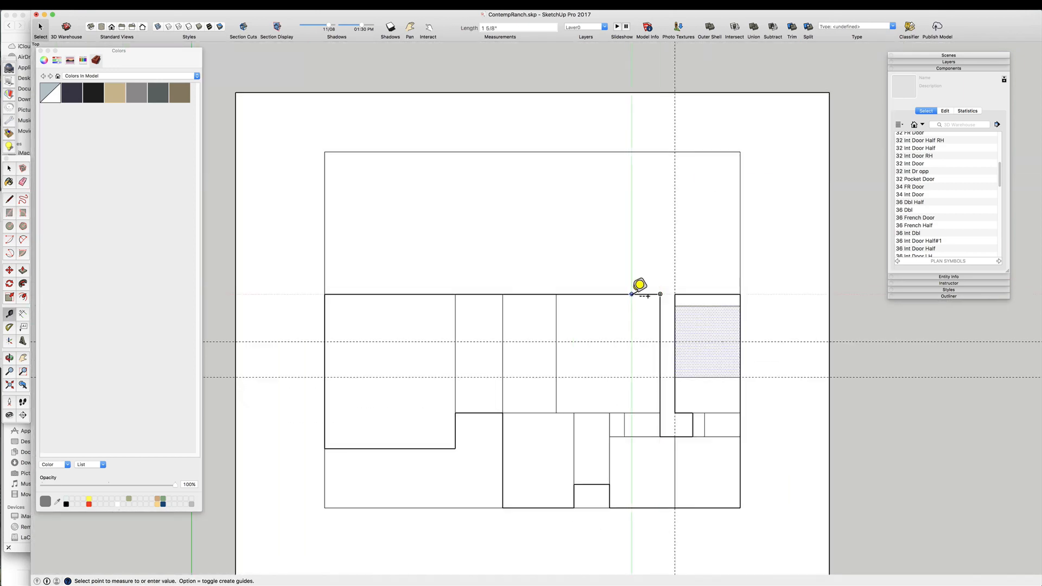
type("20")
key("Return")
scroll(663, 244, "up", 2)
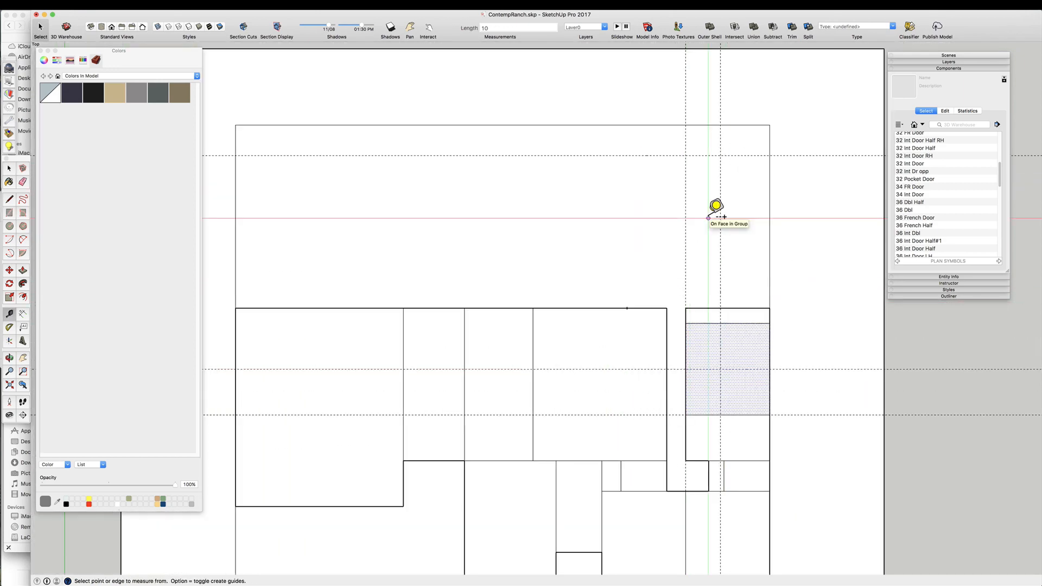
type("14")
key("Return")
- Try boxing out two adjoining rooms between the guides above the plan's right end
scroll(727, 138, "down", 4)
key("space")
scroll(691, 154, "up", 2)
key("r")
left_click(628, 267)
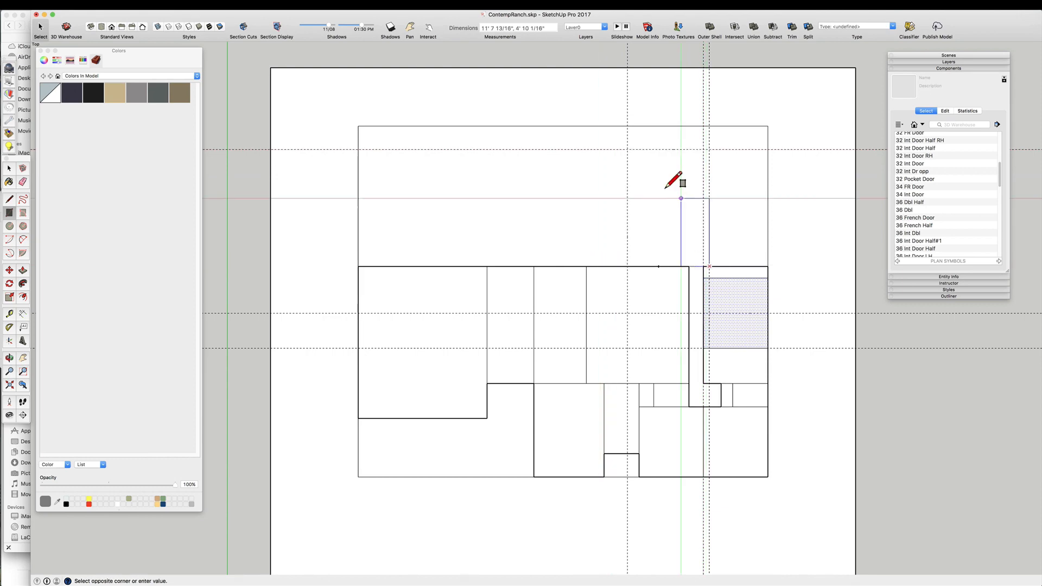
key("space")
scroll(635, 279, "down", 3)
scroll(606, 333, "up", 3)
left_click(606, 334)
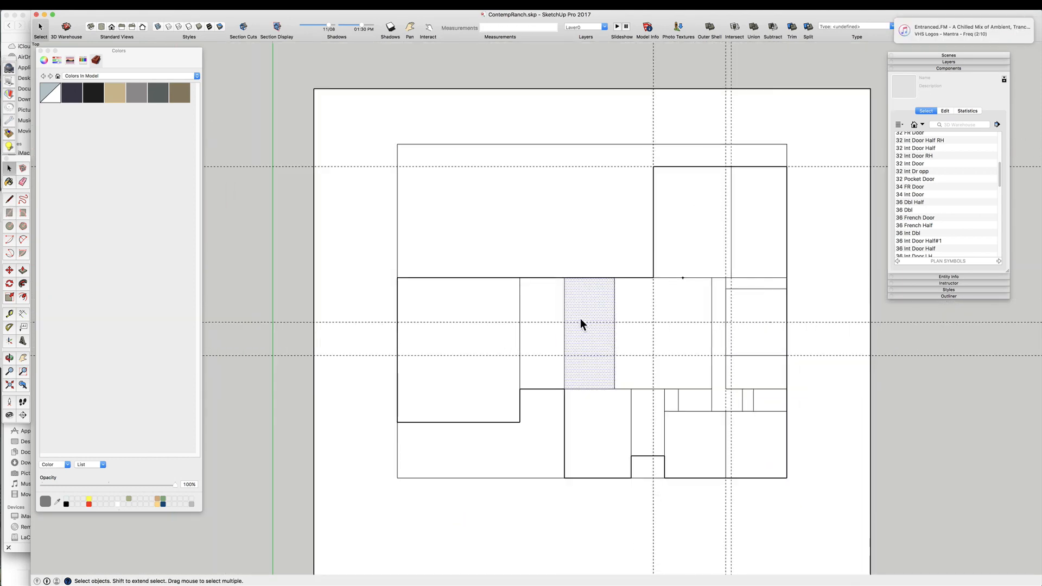
- Try erasing the partition between the central rooms, and undo it together with the upper-right rooms
key("e")
left_click(615, 326)
scroll(646, 487, "down", 3)
scroll(651, 492, "up", 3)
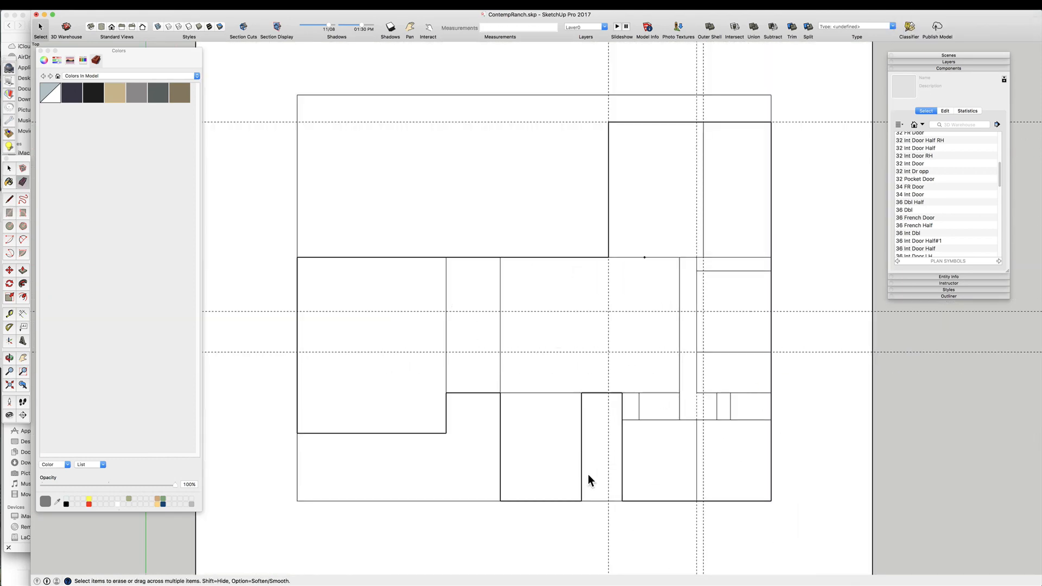
scroll(641, 375, "down", 3)
left_click(42, 29)
scroll(561, 349, "up", 3)
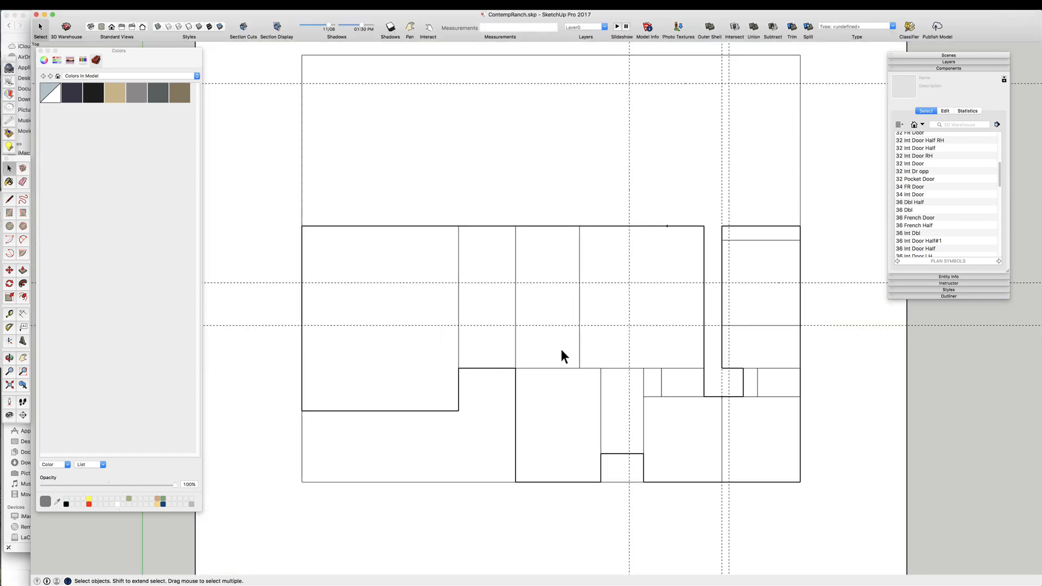
- Set guides above the plan's right end and draw a 20' by 14' room rectangle there against the right boundary
triple_click(561, 350)
scroll(562, 350, "down", 3)
scroll(653, 252, "up", 3)
scroll(654, 287, "down", 2)
key("t")
left_click(720, 259)
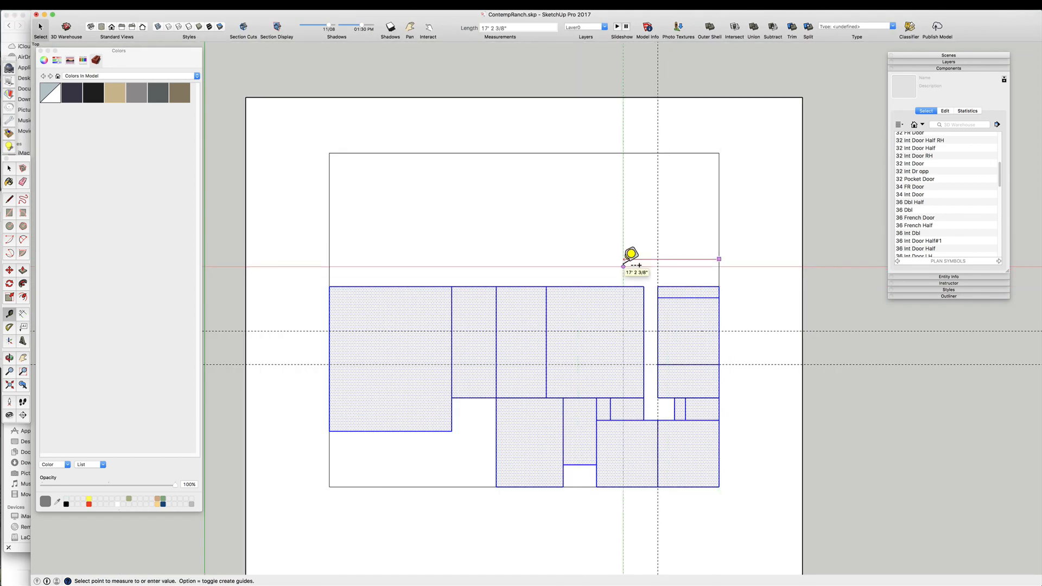
scroll(630, 352, "down", 2)
scroll(675, 328, "up", 4)
left_click(696, 344)
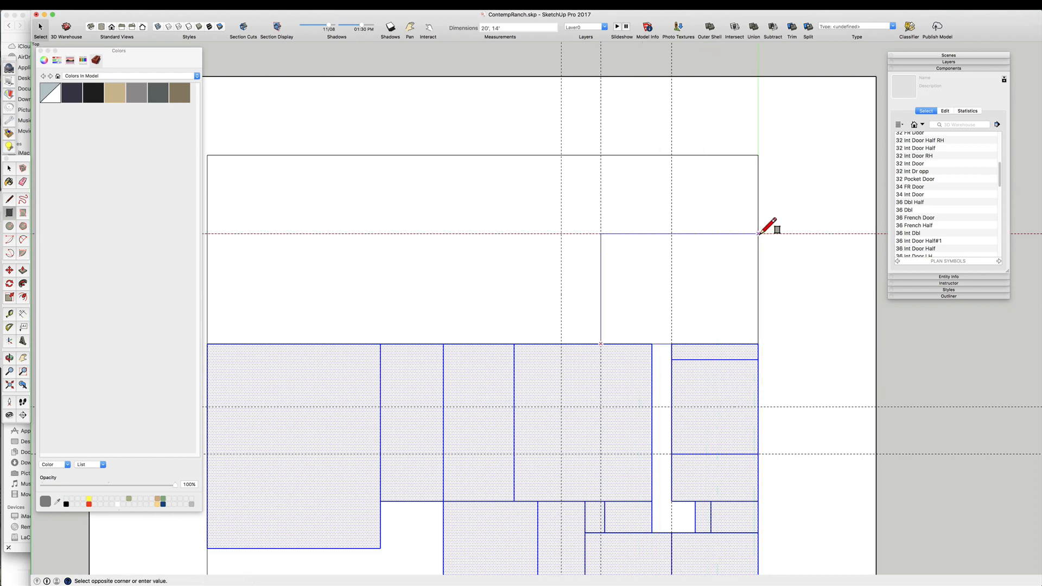
scroll(598, 218, "down", 3)
scroll(565, 314, "down", 3)
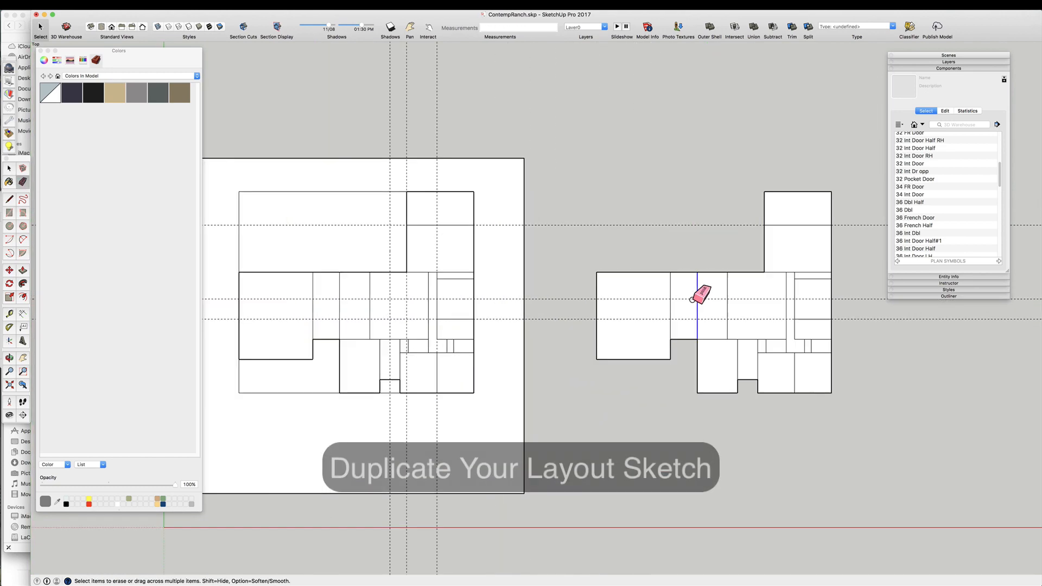
- Erase the interior partitions in the duplicated layout, keeping its outer outline and the wall of the large left-hand room
left_click_drag(692, 300, 690, 301)
mouse_move(719, 305)
left_mouse_down()
mouse_move(782, 357)
mouse_move(815, 348)
left_mouse_up()
scroll(809, 314, "up", 3)
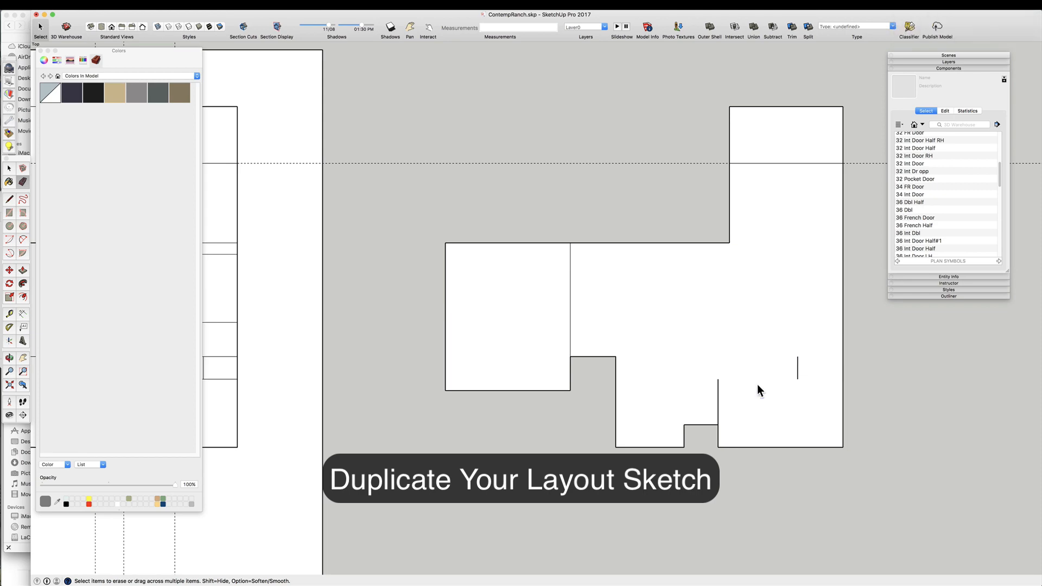
scroll(689, 353, "down", 2)
- Check the area of the merged living space face in the duplicated outline and close the read-out
right_click(751, 240)
mouse_move(788, 280)
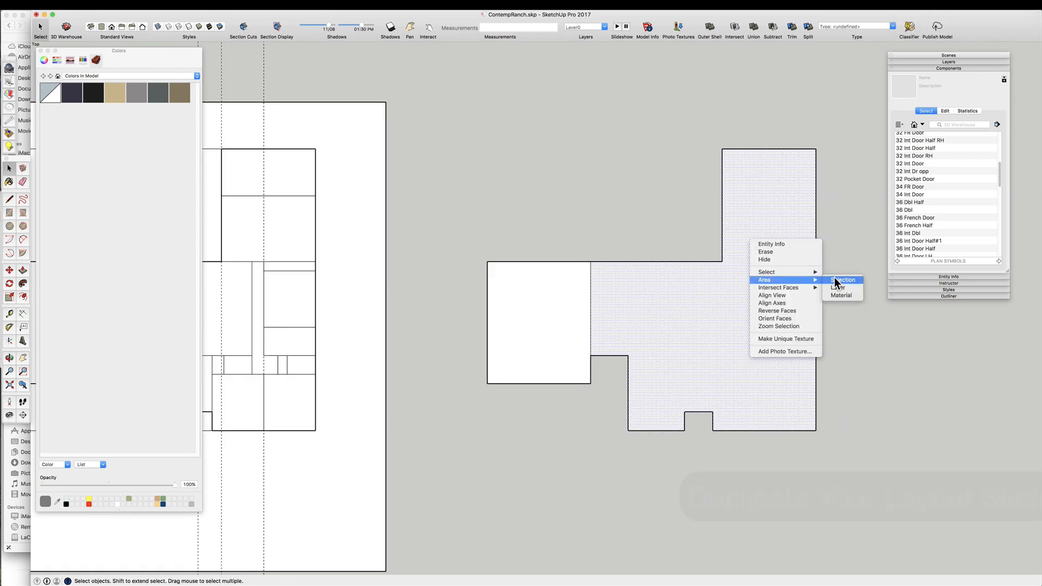
left_click(834, 278)
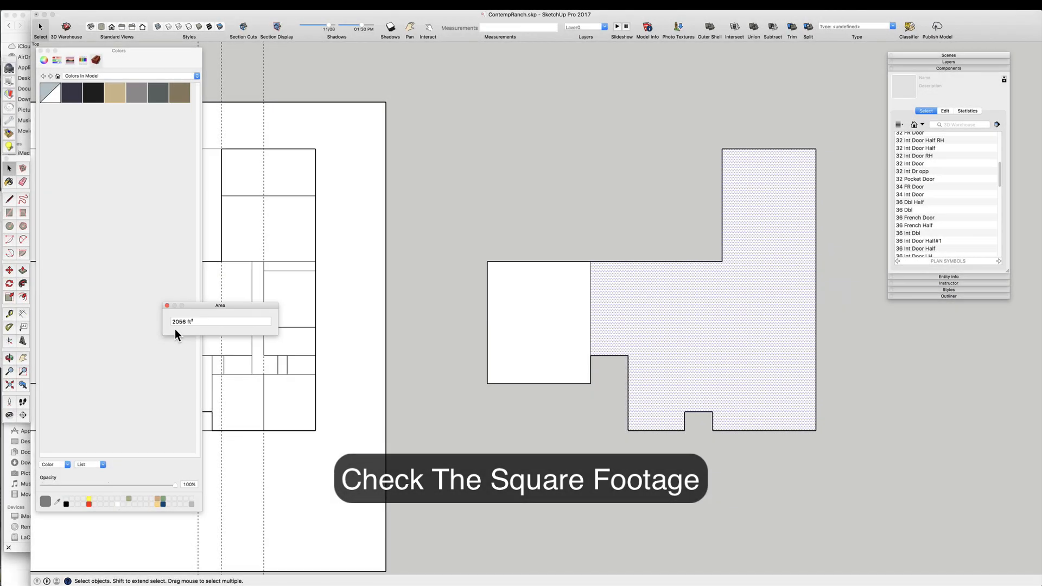
left_click(167, 306)
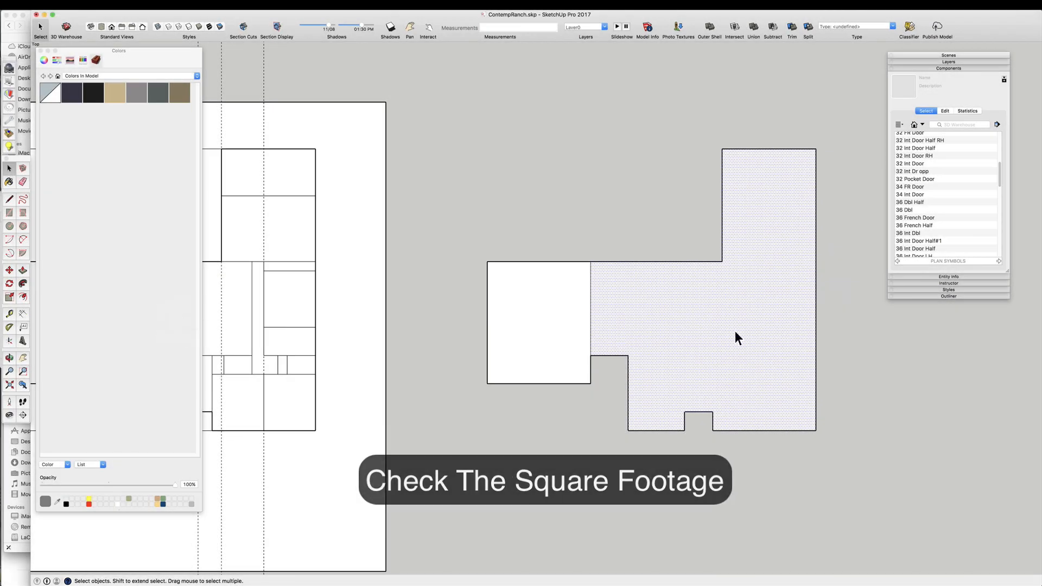
- Return to the original layout and add a vertical guide 30' from the left boundary and a horizontal guide across the upper area
scroll(736, 332, "down", 5)
scroll(491, 317, "up", 6)
scroll(491, 323, "down", 1)
left_click(575, 330)
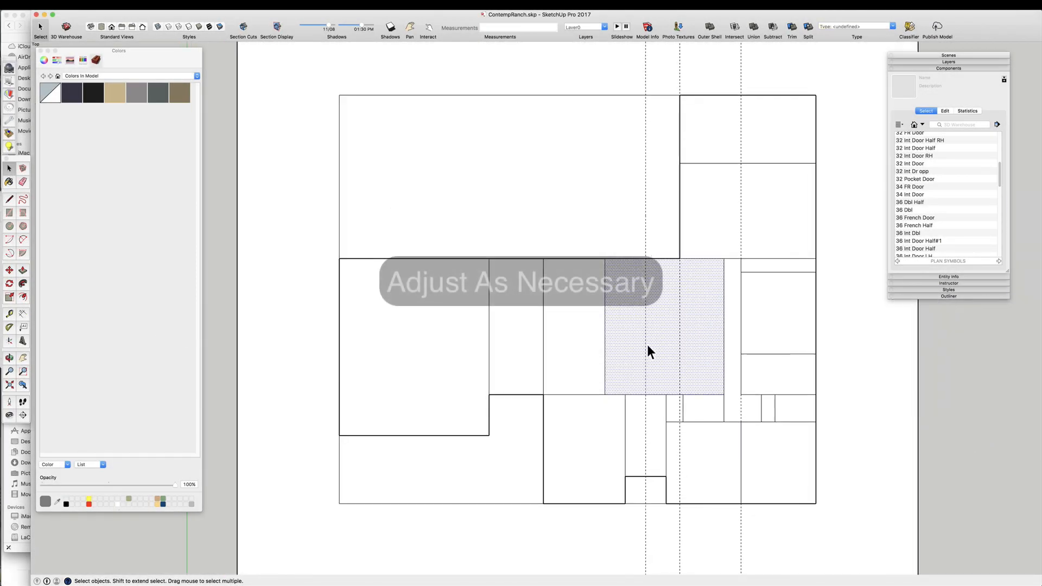
key("t")
left_click(340, 221)
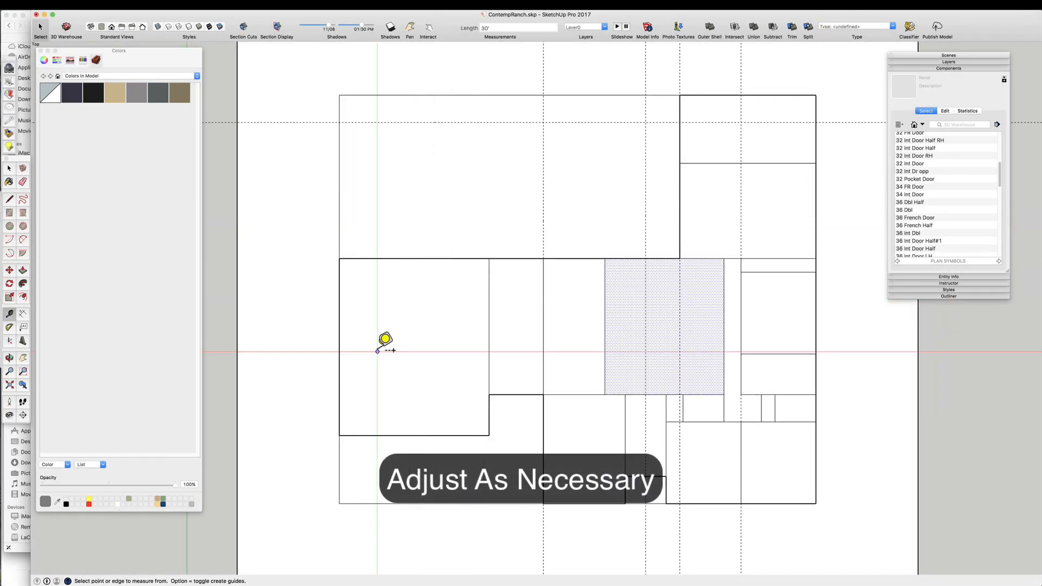
scroll(394, 344, "down", 4)
scroll(553, 347, "up", 4)
- Erase the partition between the narrow room and the large central room to merge them
key("space")
key("e")
left_click(510, 332)
key("space")
scroll(678, 374, "down", 4)
scroll(606, 365, "up", 2)
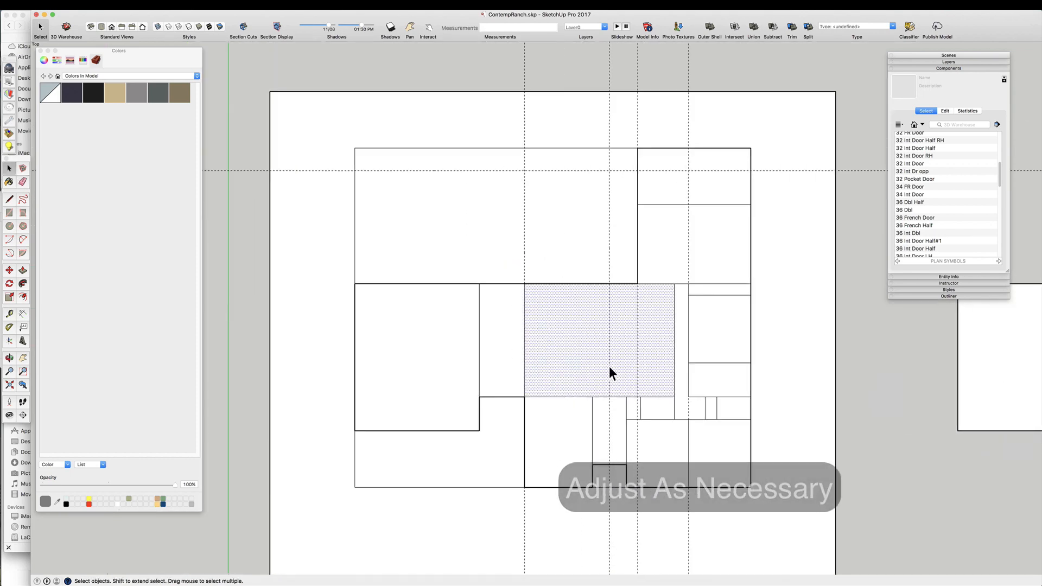
- Box out a new room above the large left-hand room, bounded by the left boundary and the new guides
left_click(337, 330)
scroll(337, 330, "down", 2)
scroll(510, 333, "up", 3)
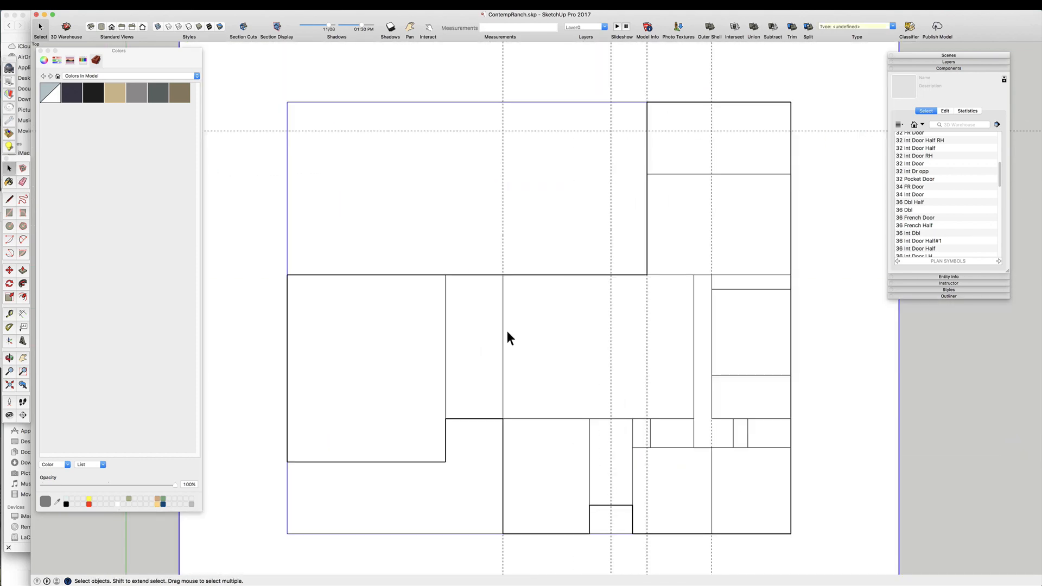
scroll(543, 343, "down", 2)
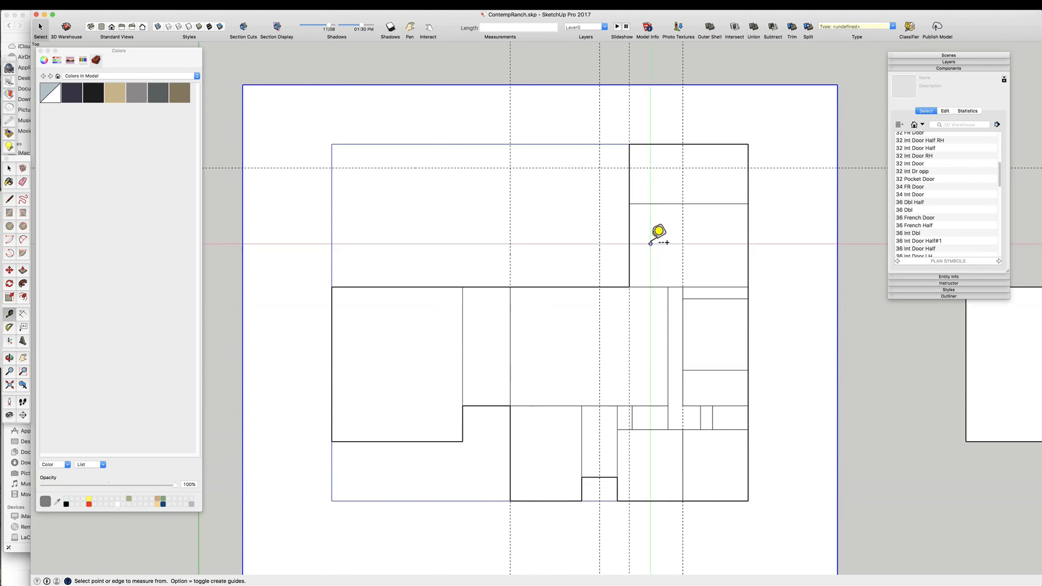
key("space")
left_click(424, 233)
left_click(437, 375)
- Draw a partition through the new upper-left room along a guide placed 8' from the left boundary
key("t")
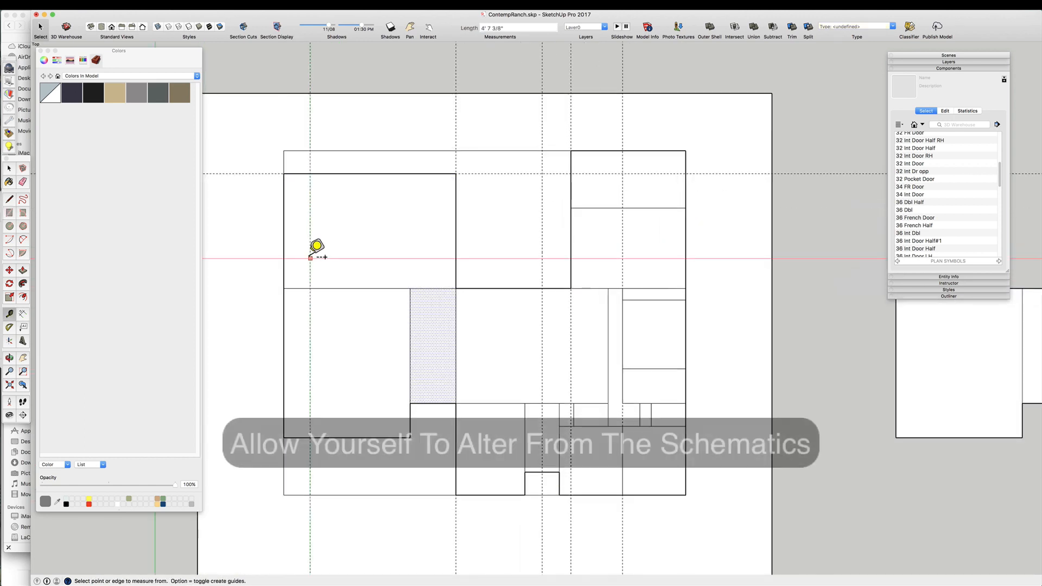
left_click(284, 274)
type("8'")
key("Return")
key("l")
scroll(466, 375, "down", 2)
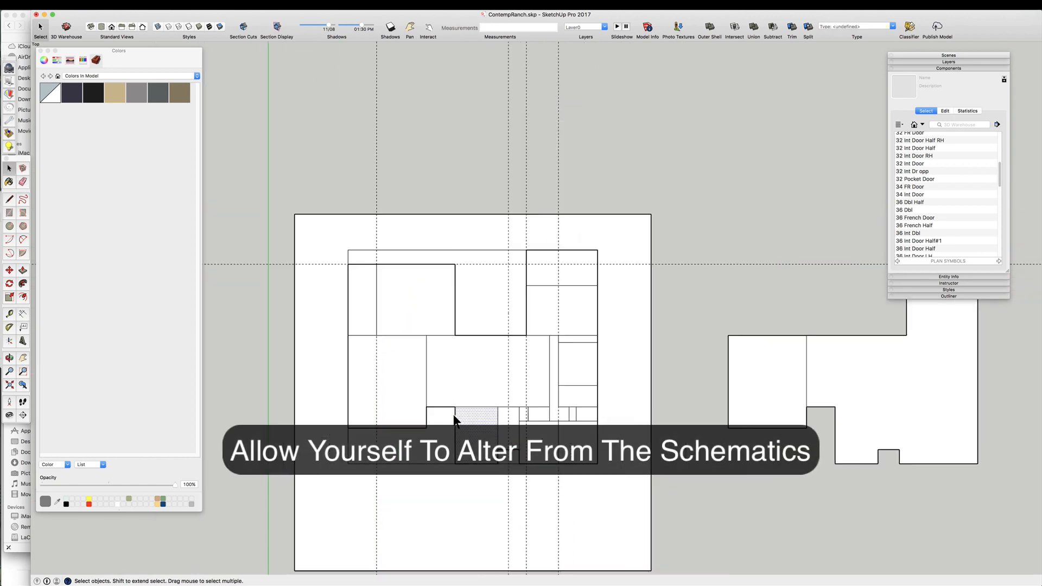
scroll(434, 391, "up", 1)
left_click(421, 299)
scroll(568, 289, "up", 2)
scroll(337, 244, "down", 2)
left_click(454, 386)
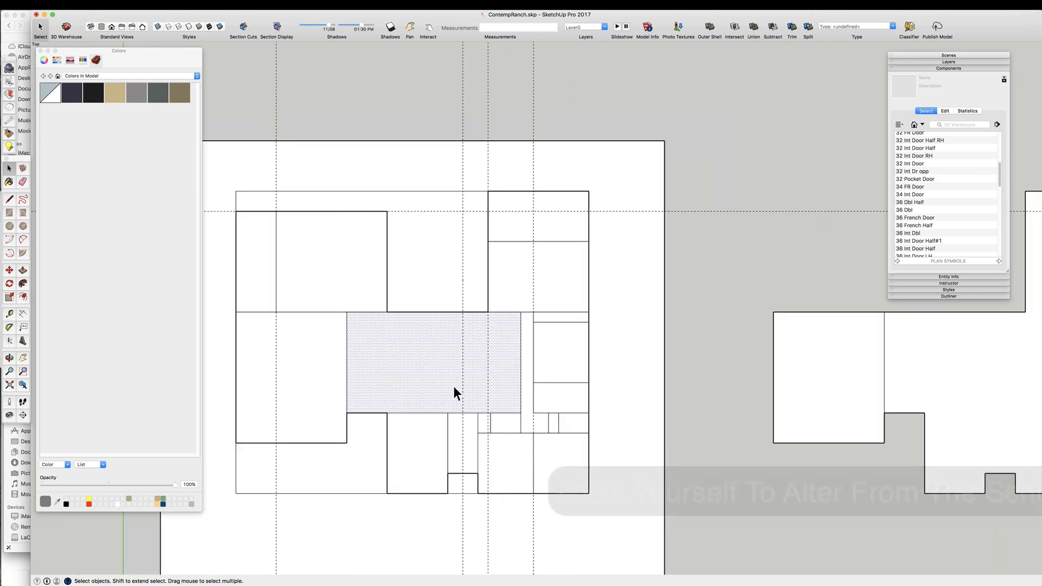
- Add the matching upper-left room rectangle to the duplicated outline and delete the edge separating it from the living space
scroll(549, 341, "down", 2)
scroll(728, 374, "up", 3)
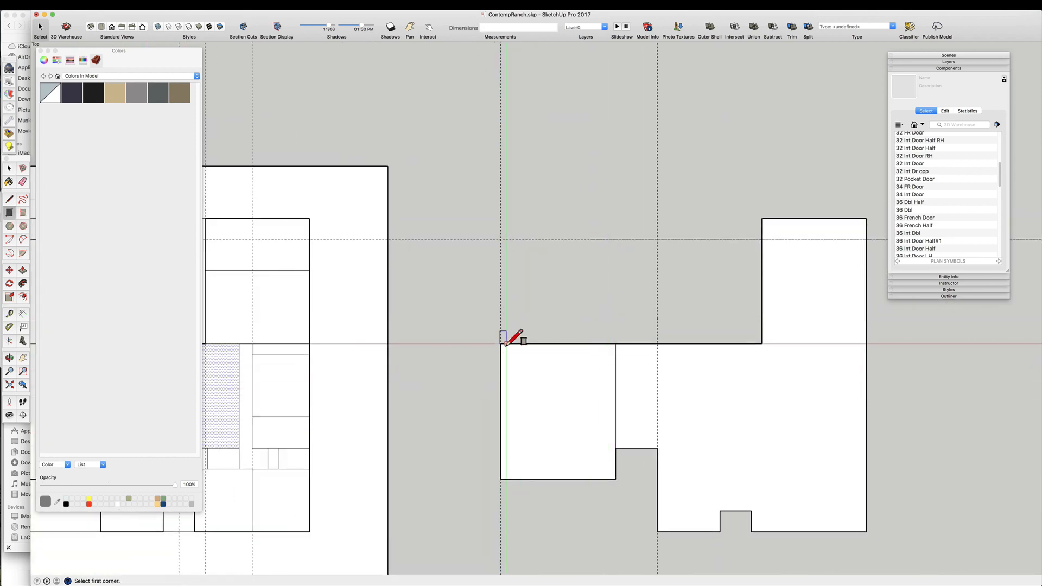
left_click(501, 344)
left_click(658, 240)
key("space")
left_click(636, 344)
key("Delete")
- Check the area of the enlarged living space face in the duplicated outline
right_click(690, 378)
mouse_move(744, 419)
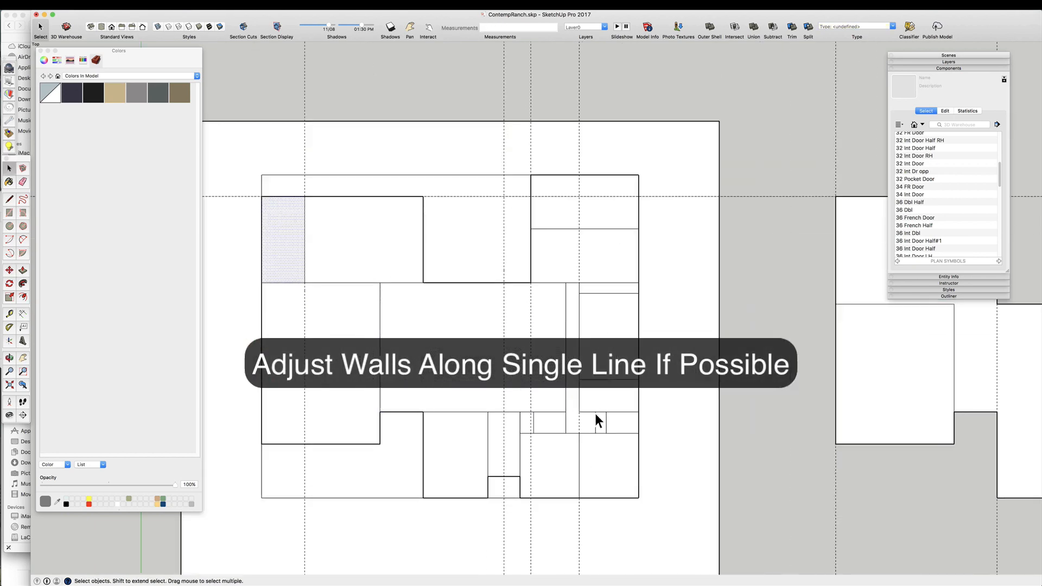
- Line up the upper-right room's left wall with the hallway wall below it, and match that edge in the duplicated outline
key("m")
key("e")
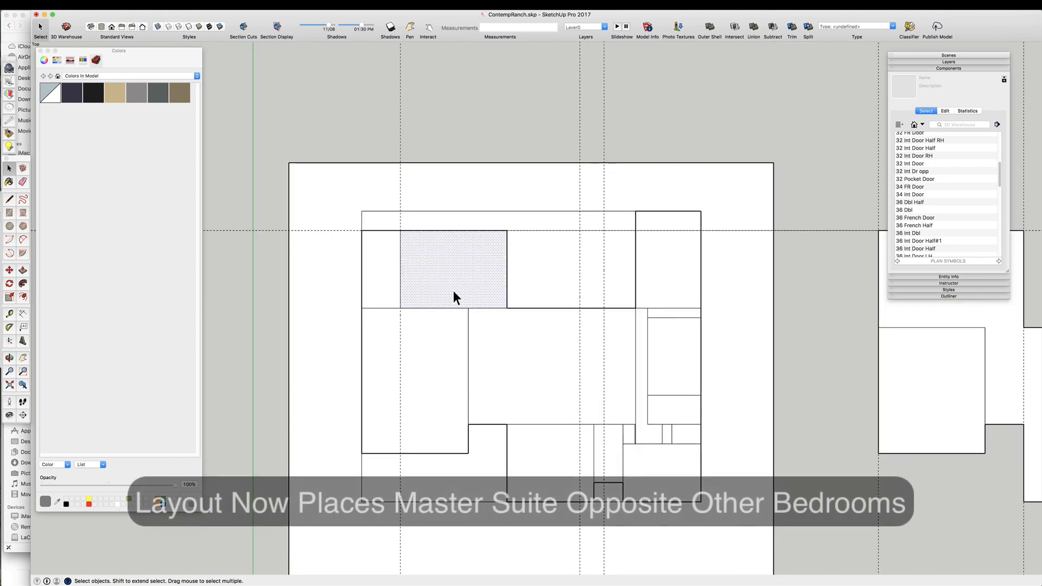
key("t")
left_click(468, 392)
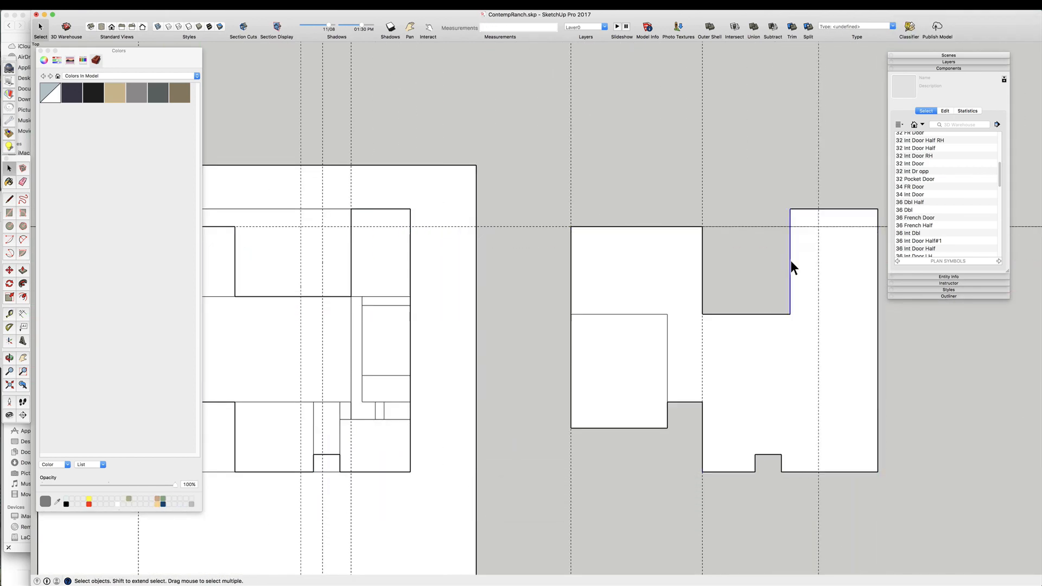
left_click(807, 340)
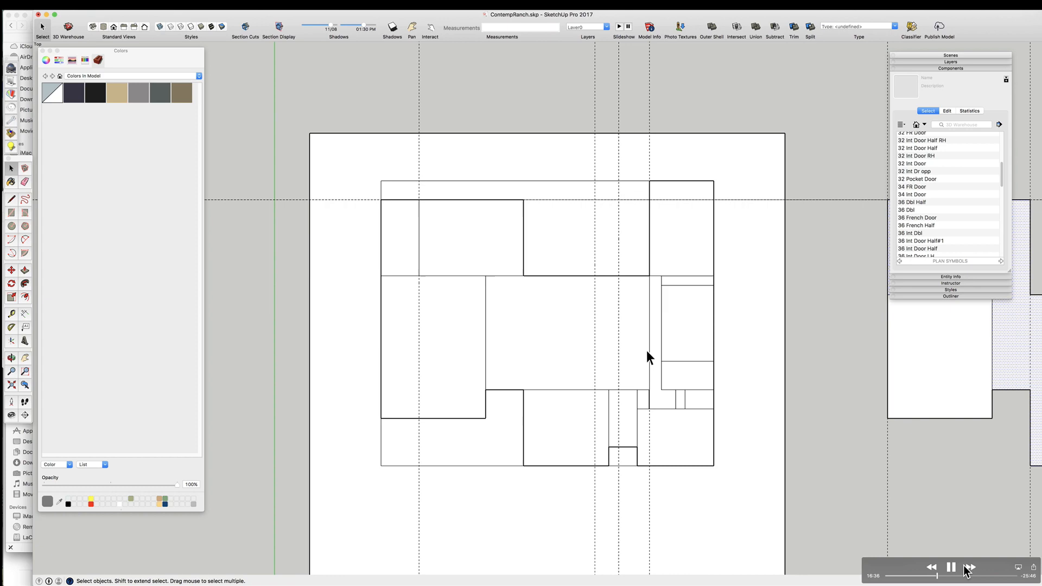
left_click(614, 342)
scroll(630, 312, "up", 2)
left_click(588, 467)
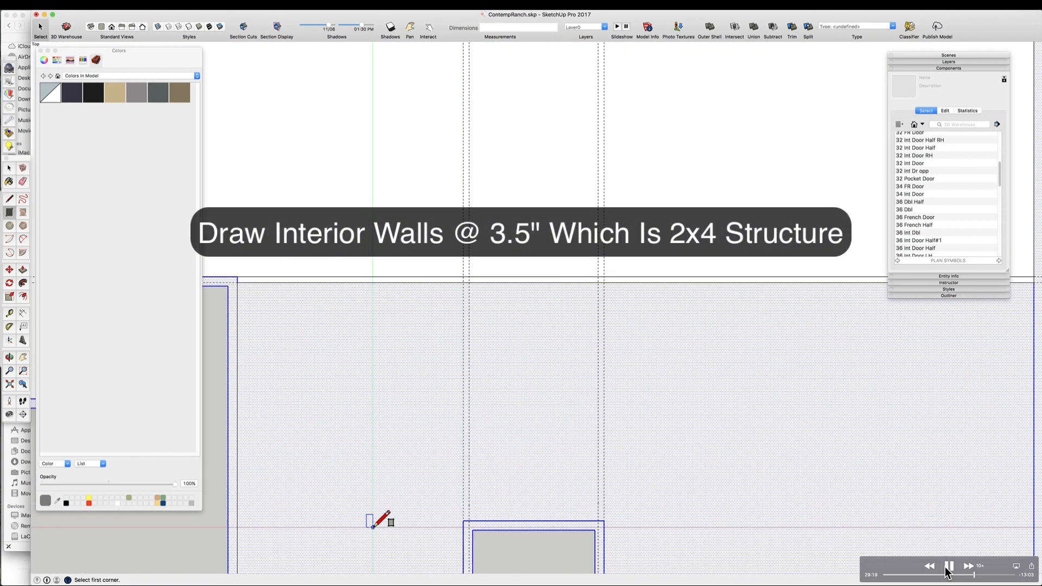
left_click(945, 568)
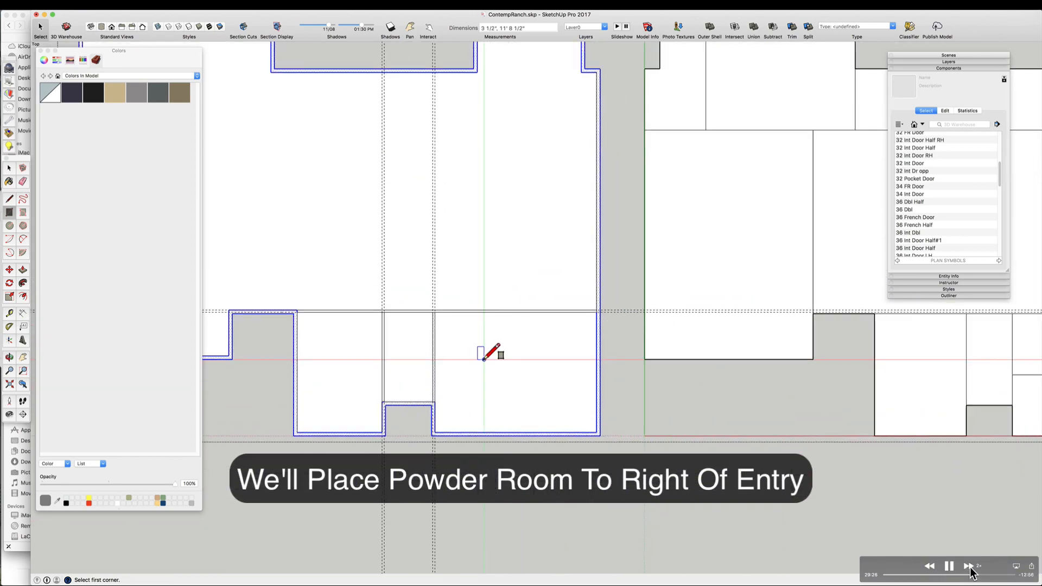
left_click(969, 567)
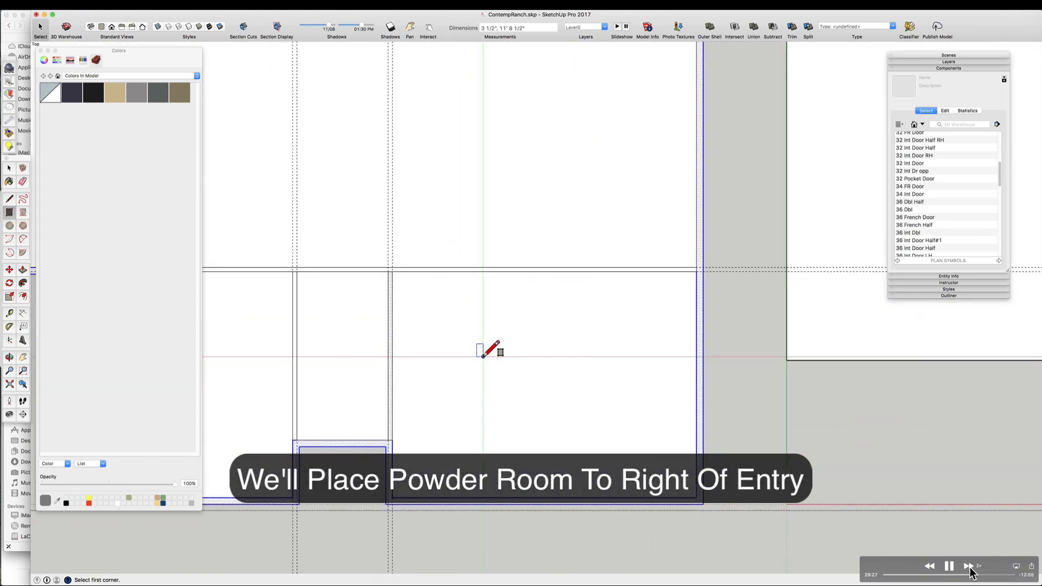
left_click(969, 567)
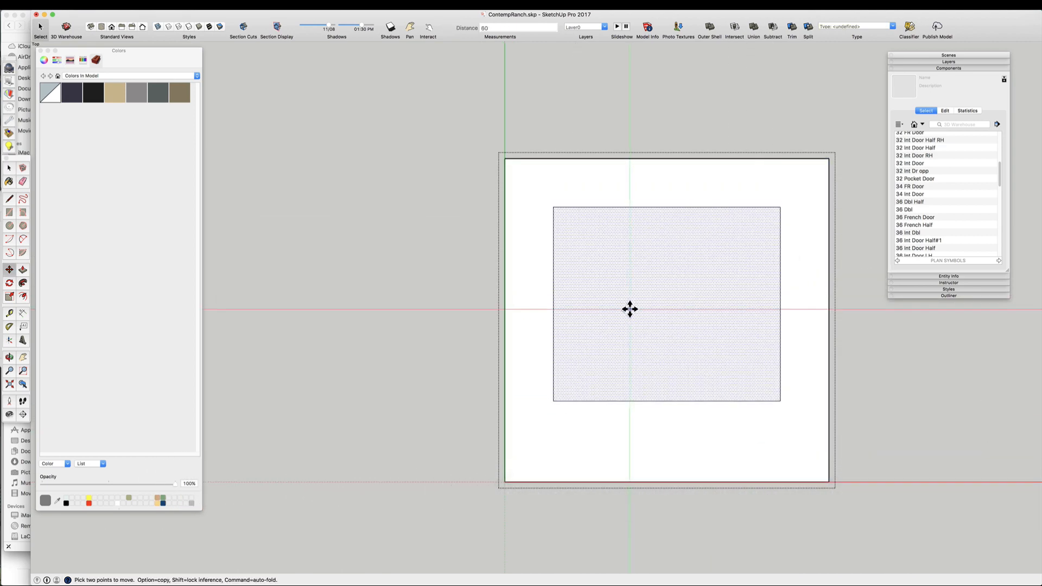
- Open the walled floor plan group for editing and select the narrow room above the garage
key("space")
scroll(587, 251, "down", 5)
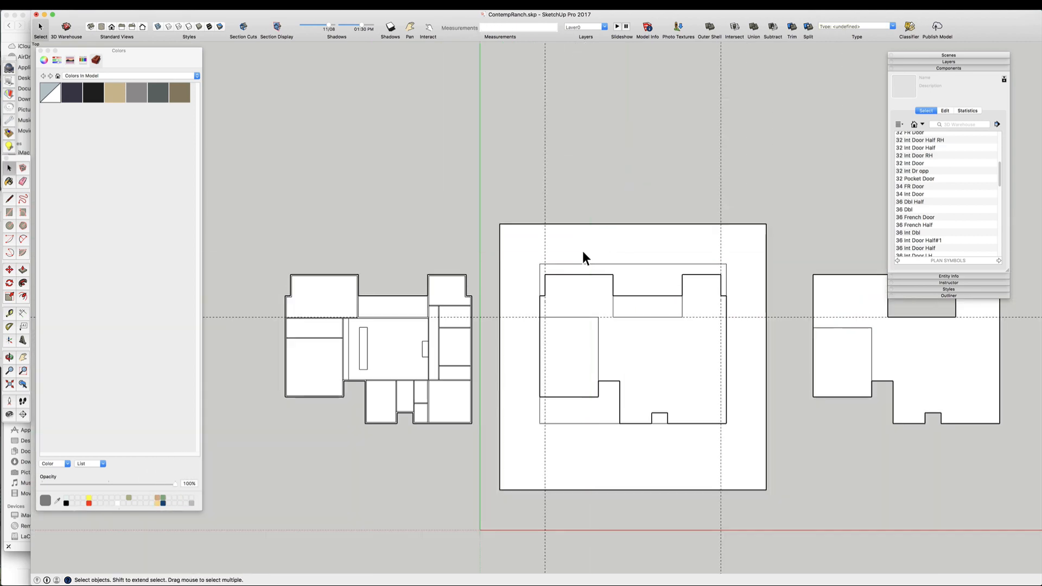
scroll(579, 249, "up", 3)
scroll(768, 239, "down", 4)
scroll(455, 376, "up", 8)
double_click(554, 323)
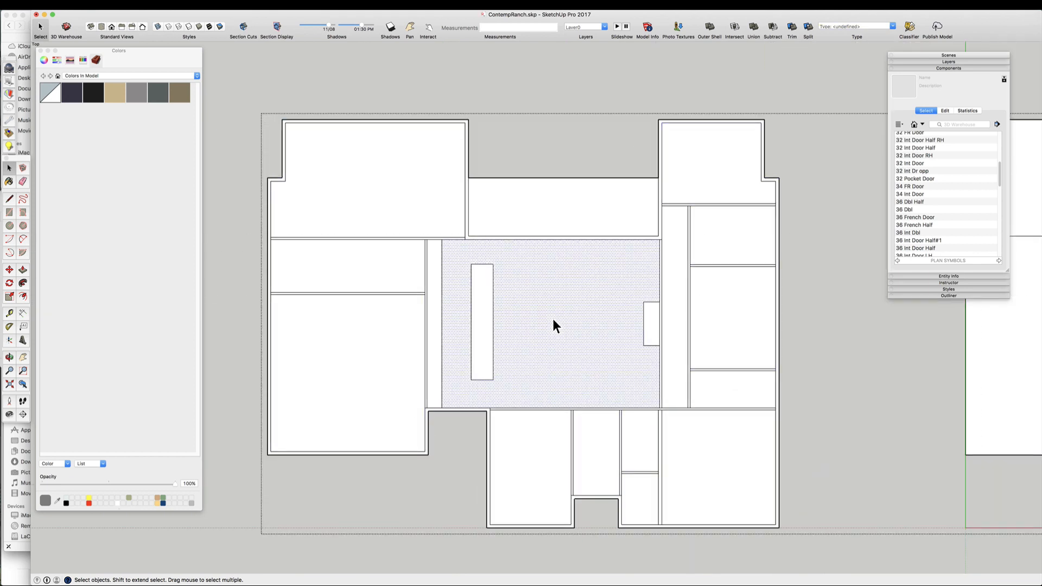
left_click(334, 282)
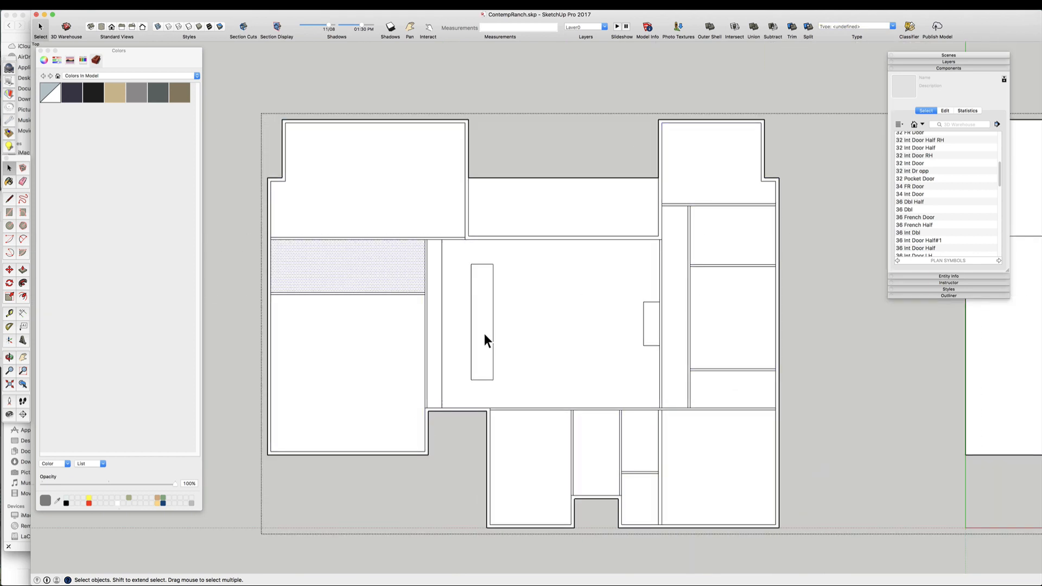
- Draw a 16' wide door opening centered in the garage's front wall, using a centerline guide and a guide 96" from it
scroll(315, 423, "up", 5)
key("t")
scroll(294, 450, "down", 5)
left_click(261, 449)
left_click(336, 465)
left_click_drag(337, 447, 358, 444)
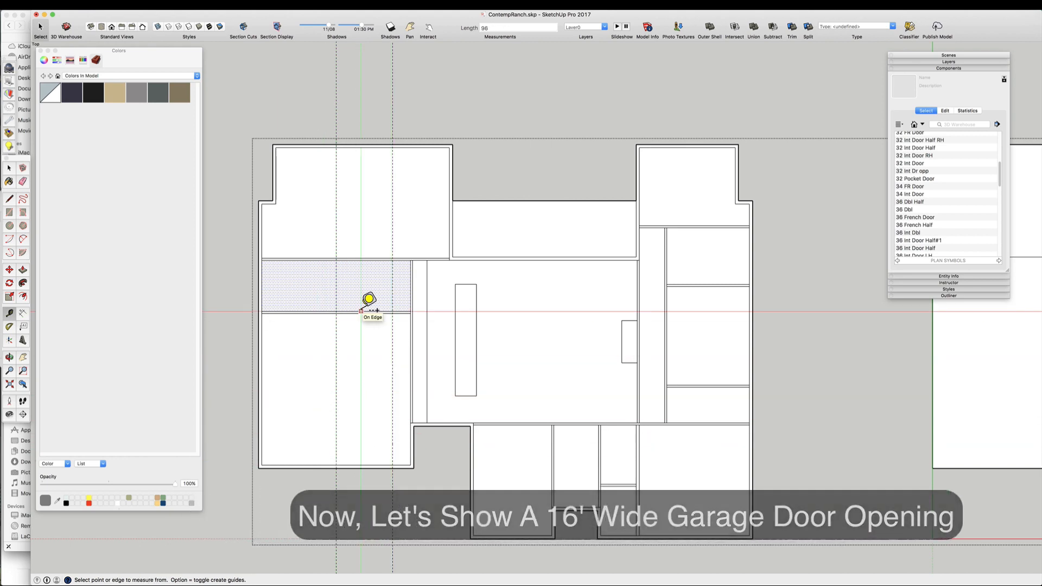
key("r")
scroll(296, 454, "up", 4)
left_click(271, 473)
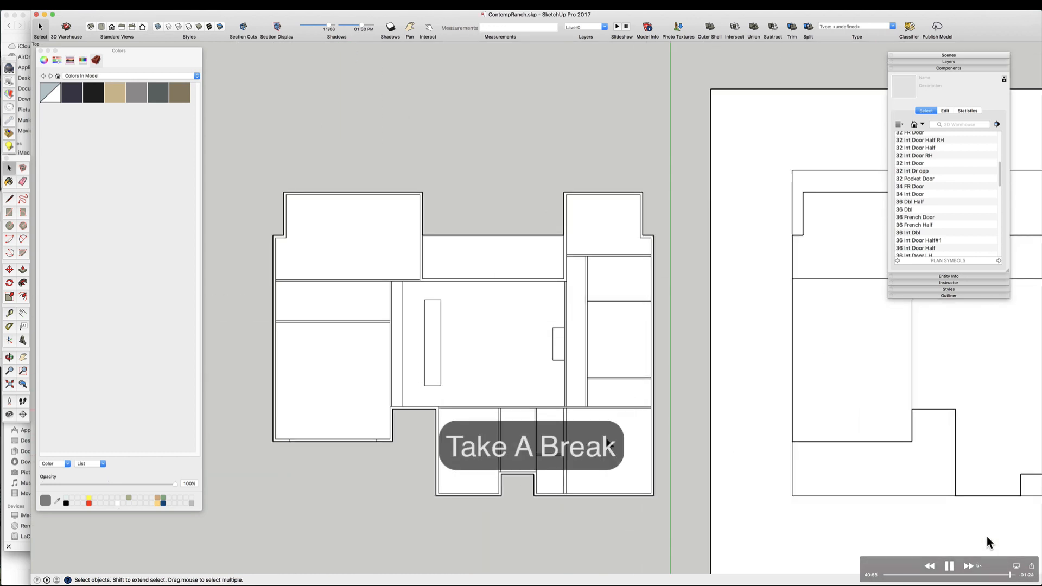
- Trace the plan's main body with a 70' by 38' rectangle and cover the rear projections, the left one 25'6" by 8'
mouse_move(989, 541)
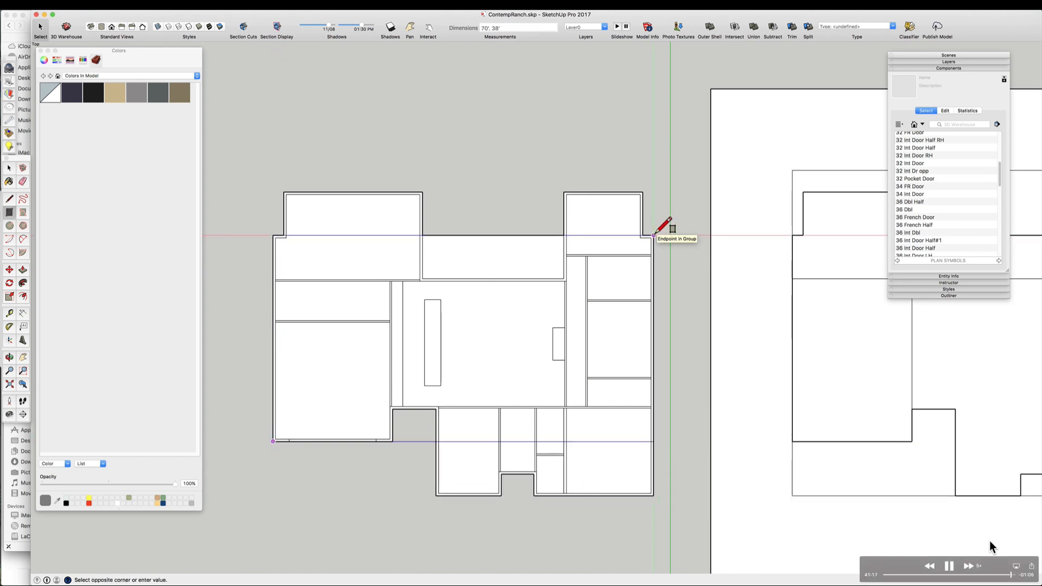
left_click(284, 192)
scroll(512, 360, "up", 3)
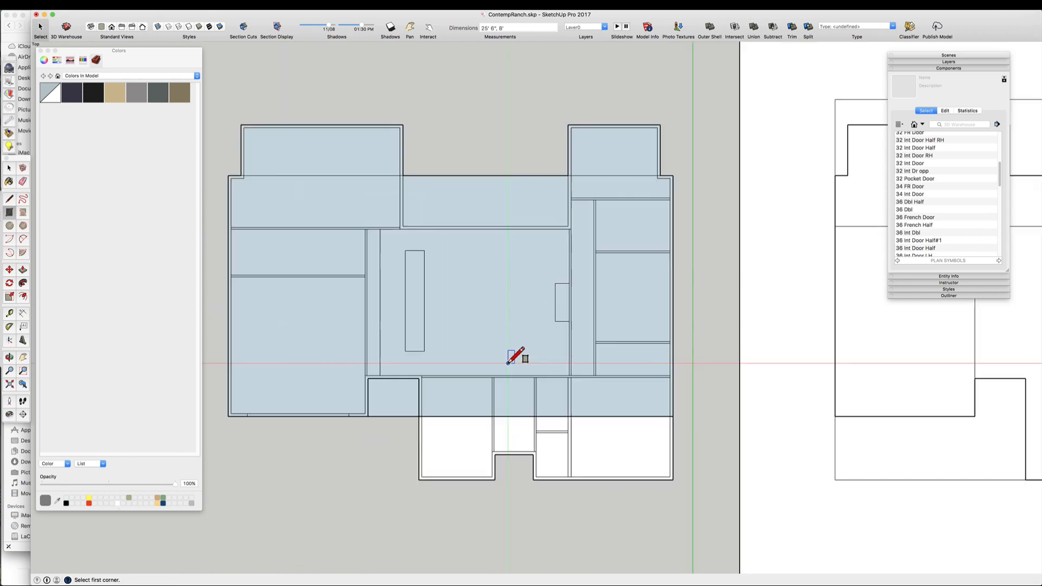
scroll(513, 362, "down", 2)
scroll(613, 373, "up", 3)
scroll(732, 419, "up", 4)
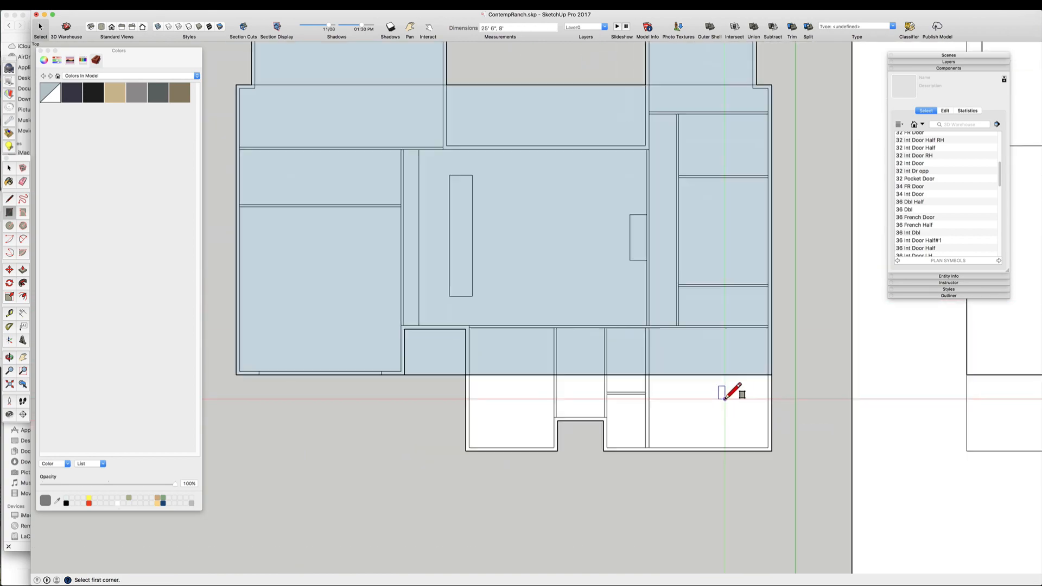
- Trace the two front projections on either side of the entry recess with rectangles extending from the main body
left_click(517, 463)
left_click(405, 369)
left_click(574, 463)
left_click(782, 369)
key("space")
scroll(624, 362, "down", 5)
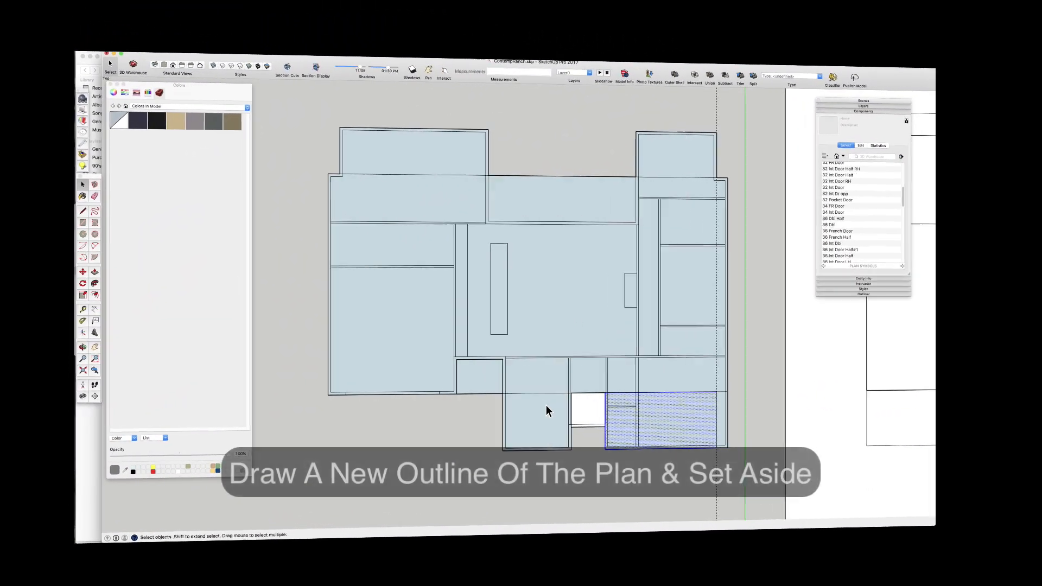
- Place a vertical centerline guide 19' from the left edge of the front projections
key("t")
scroll(571, 414, "up", 3)
left_click(504, 436)
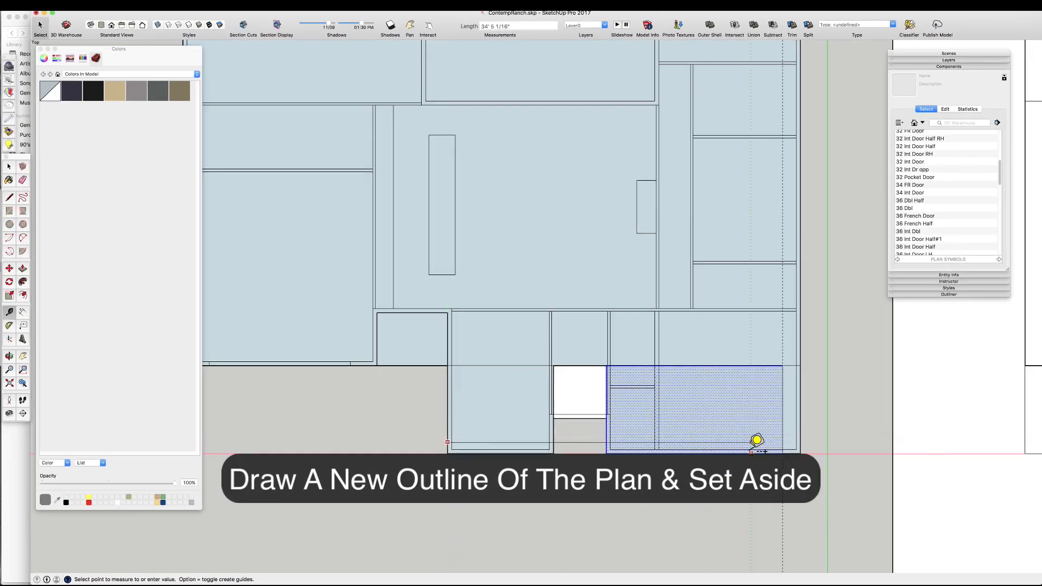
left_click(783, 433)
type("19'")
key("Return")
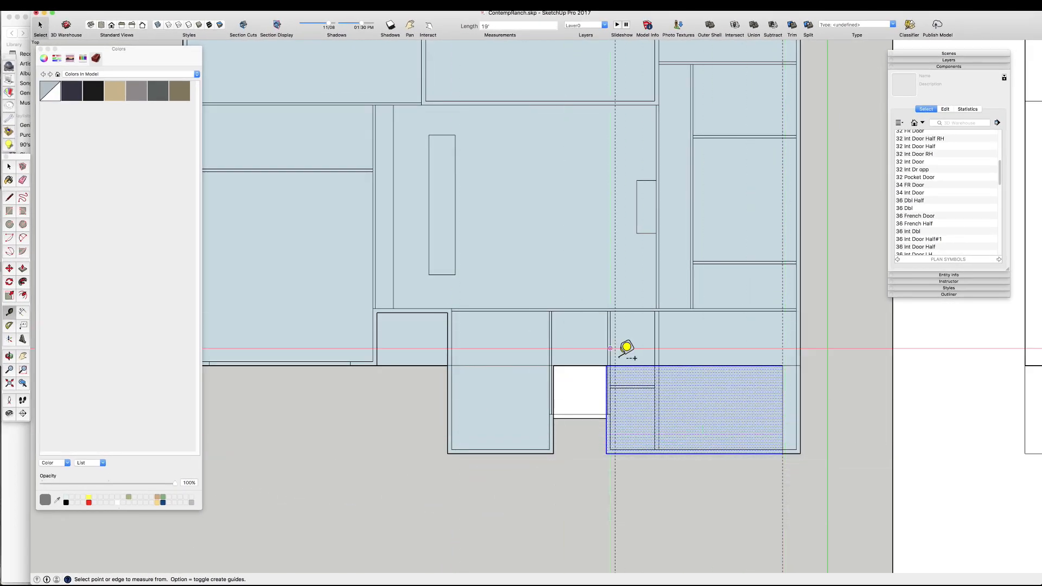
- Select the whole traced outline and move it off the floor plan into the empty space to the plan's left
scroll(605, 435, "up", 3)
key("space")
left_click_drag(662, 535, 664, 536)
triple_click(517, 392)
scroll(506, 399, "down", 5)
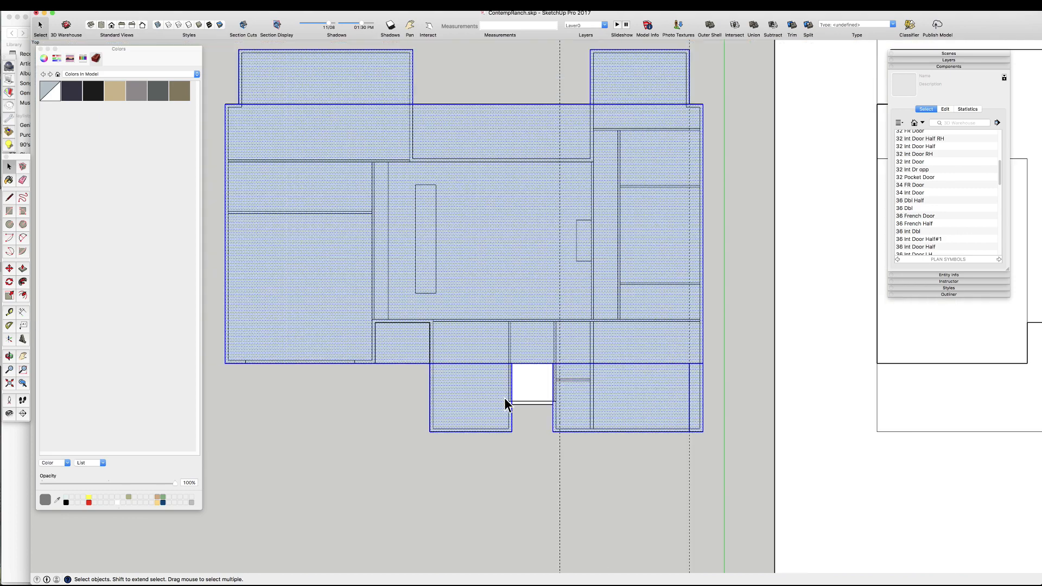
scroll(489, 395, "up", 4)
left_click(574, 527)
scroll(597, 505, "down", 3)
left_click(584, 343)
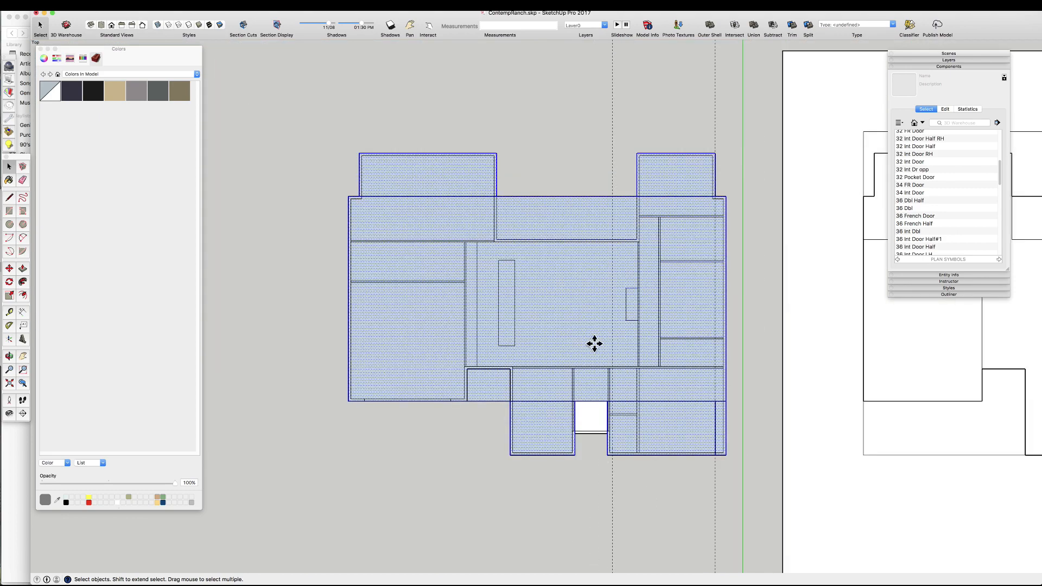
key("alt")
left_click(594, 343)
scroll(445, 335, "down", 4)
left_click(280, 336)
key("space")
scroll(581, 348, "up", 5)
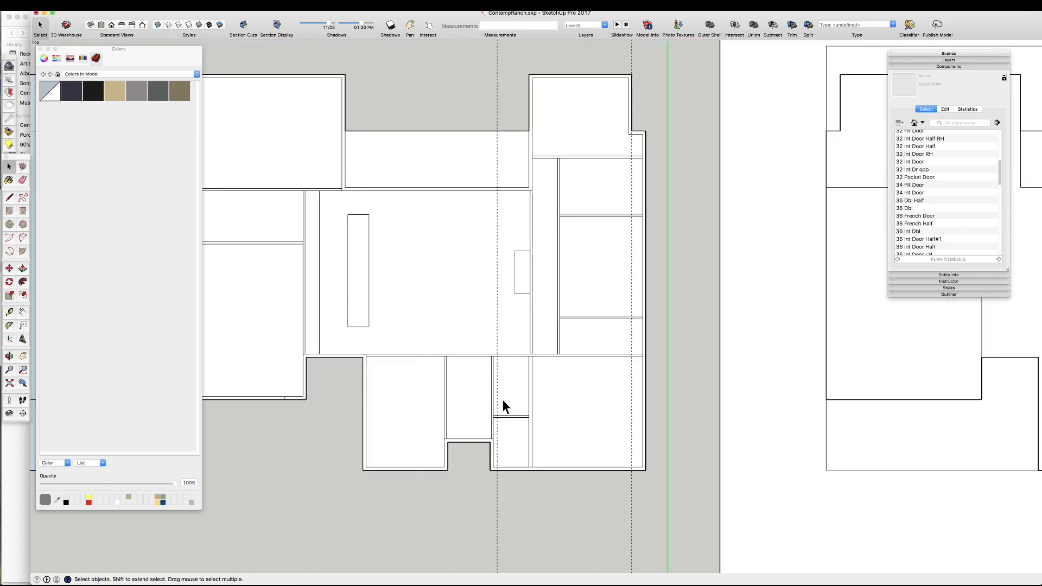
- Move the entry walls and recess to the right so the recess's right face meets the centerline guide
left_click_drag(424, 344, 507, 479)
scroll(507, 436, "up", 5)
key("m")
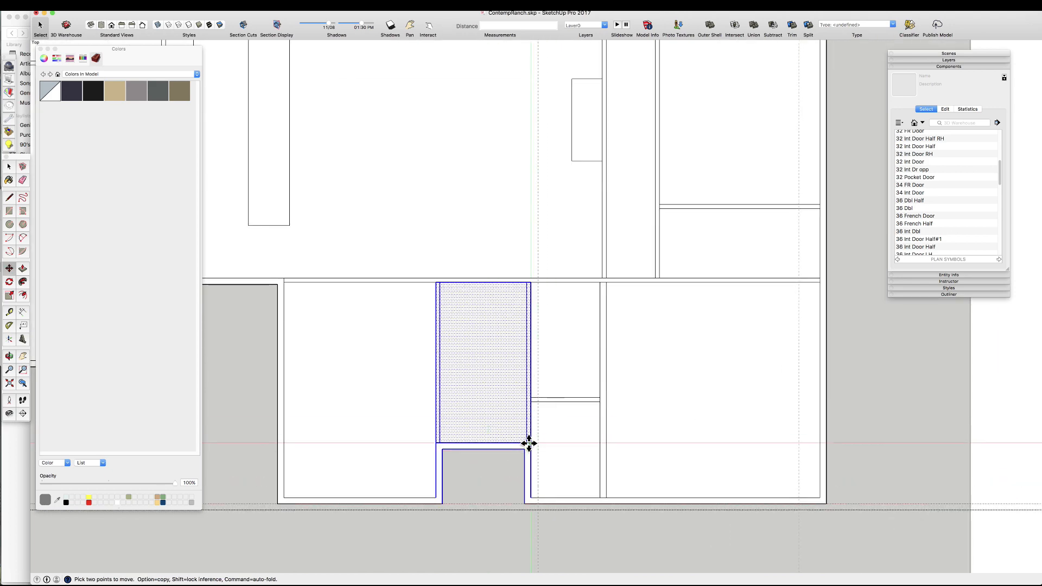
scroll(538, 500, "down", 5)
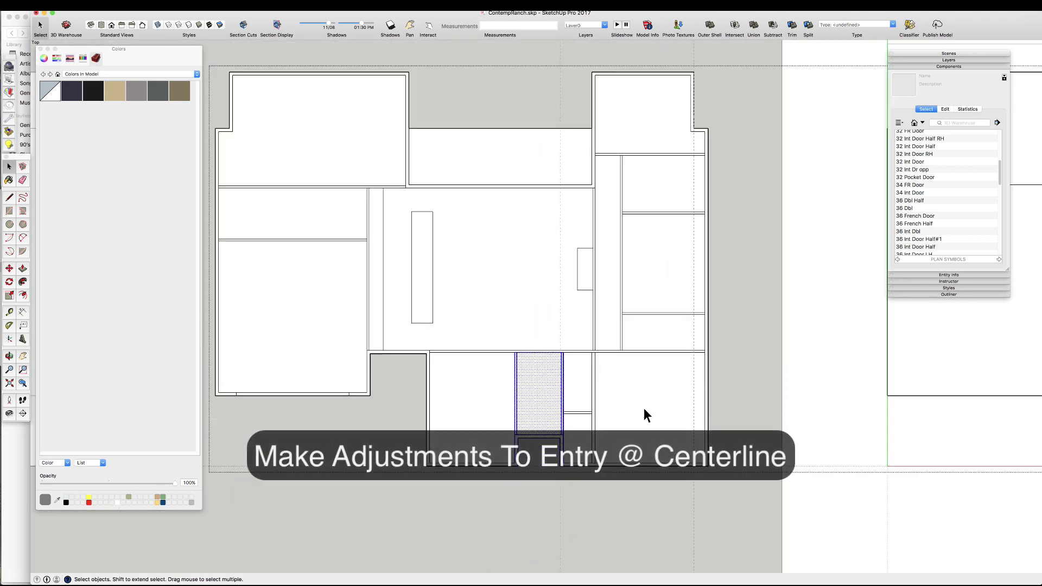
key("space")
- Place a guide 61" from the entry's right wall and move the powder room's right wall to it
scroll(622, 400, "up", 5)
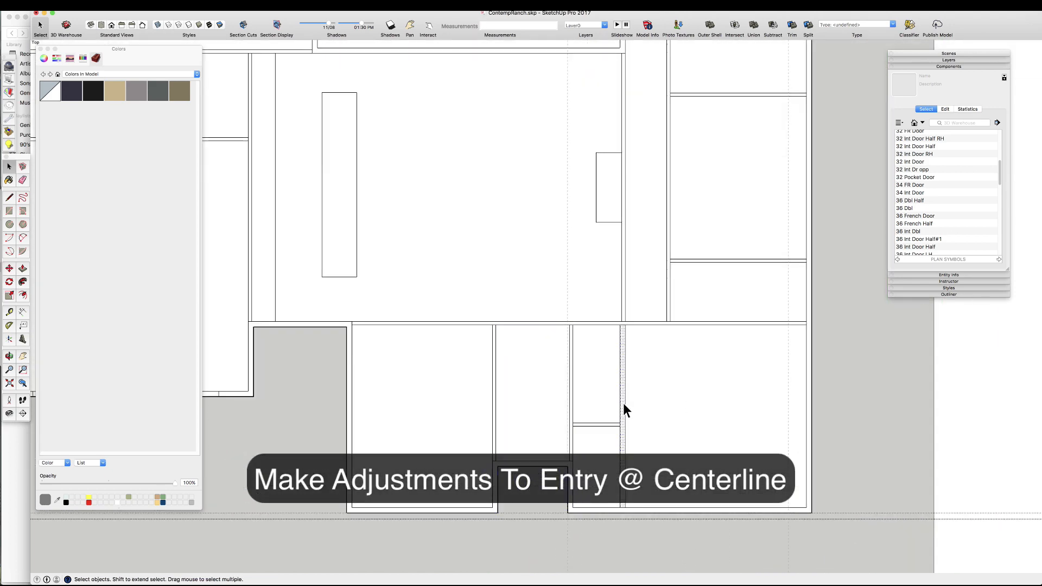
type("61")
key("Return")
key("m")
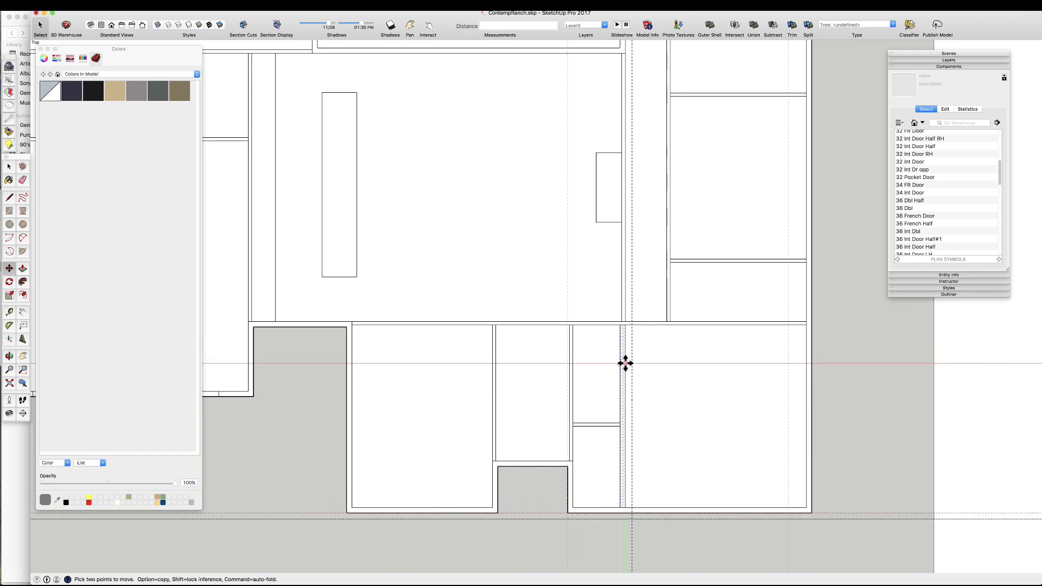
key("space")
- Add a horizontal guide along the garage's front face and draw a corner cutout rectangle at the plan's front-right corner
scroll(644, 363, "down", 5)
scroll(684, 389, "up", 4)
left_click(727, 446)
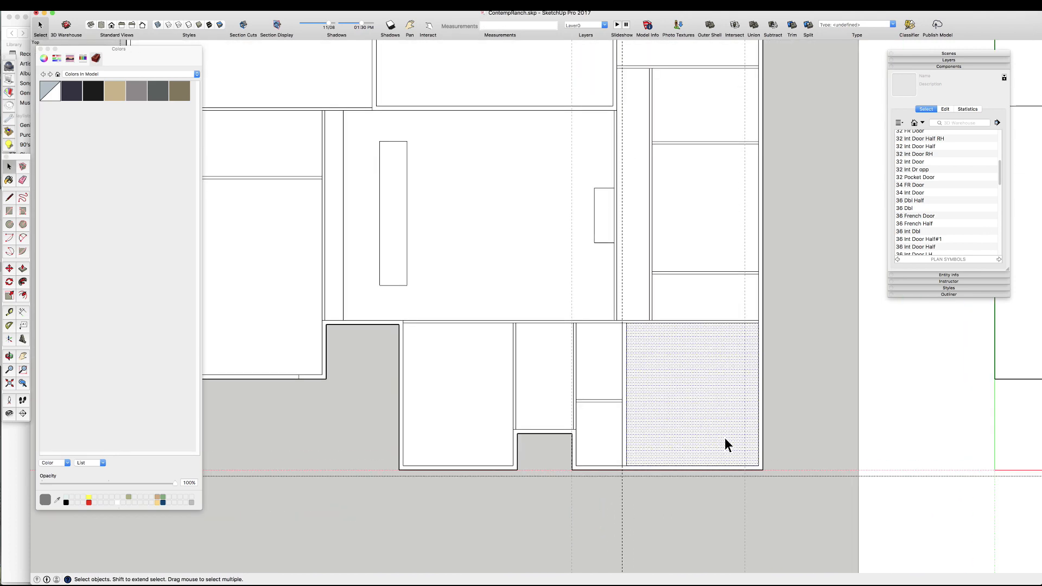
left_click(319, 379)
key("r")
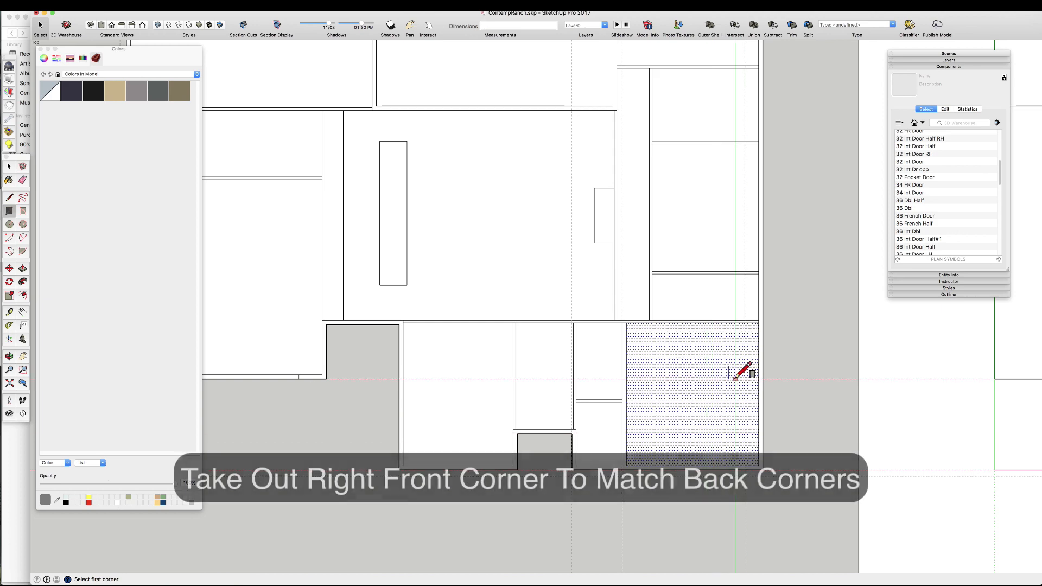
left_click(745, 379)
left_click(763, 470)
key("space")
scroll(646, 291, "down", 10)
scroll(730, 342, "up", 2)
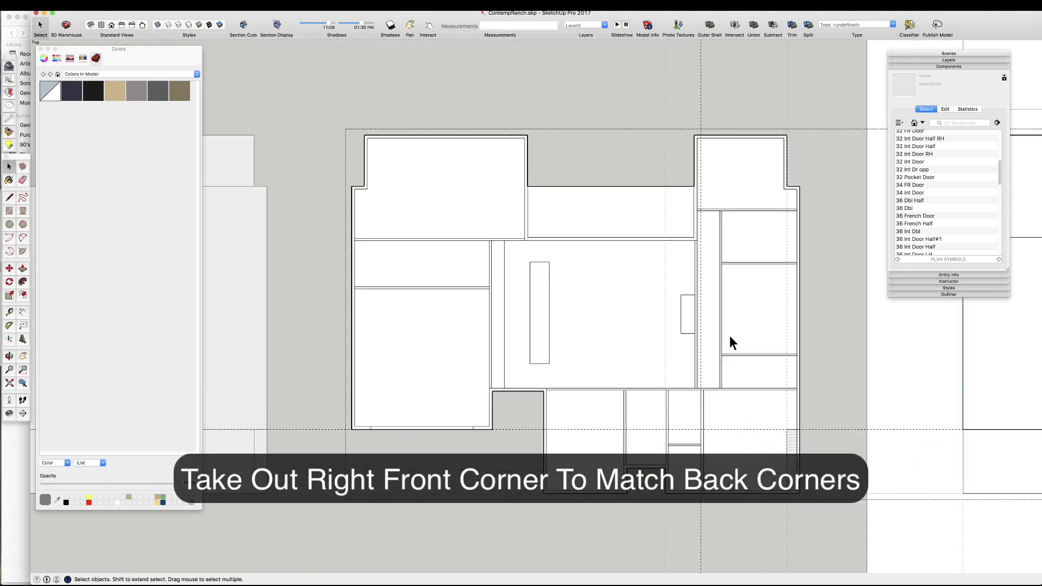
- Open the set-aside outline and erase the narrow strip at its front-right corner
scroll(715, 302, "down", 2)
scroll(715, 296, "down", 2)
scroll(375, 296, "up", 3)
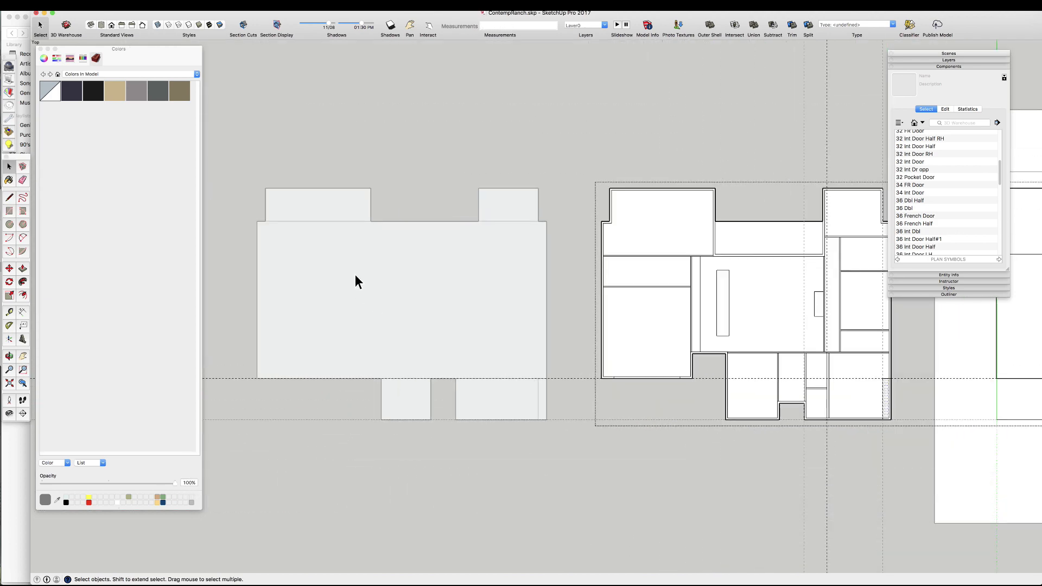
left_click(484, 367)
key("e")
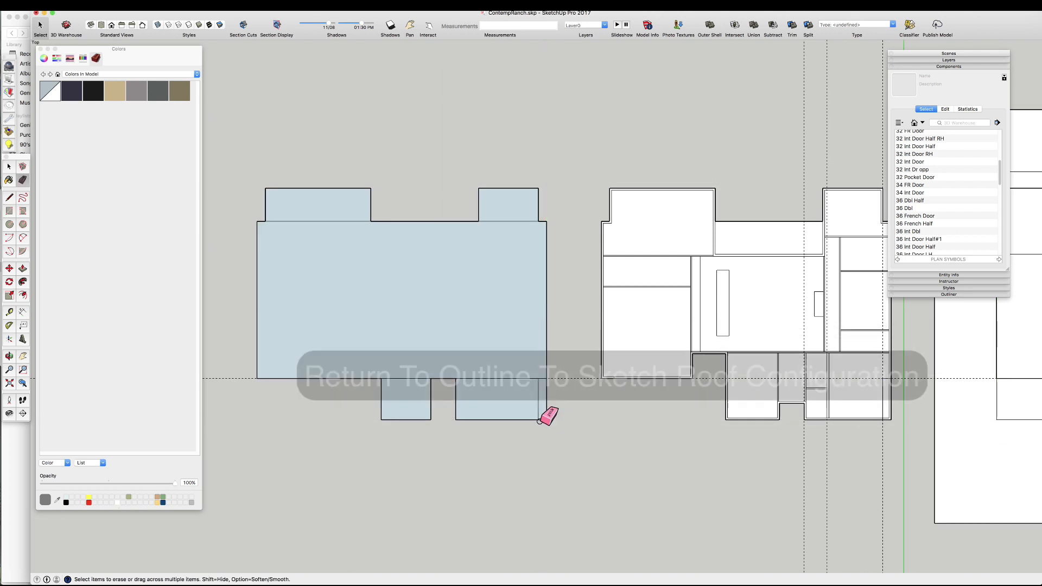
- Close the entry gap between the outline's front projections with a line and erase the inner edges to merge them
key("l")
left_click(431, 419)
left_click(456, 419)
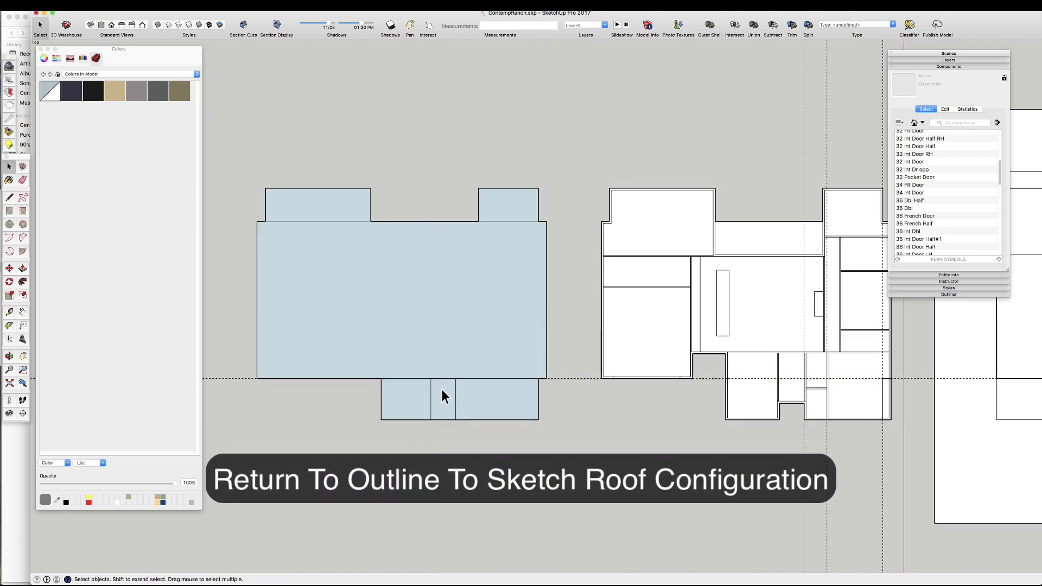
left_click_drag(459, 378, 417, 382)
scroll(595, 258, "down", 2)
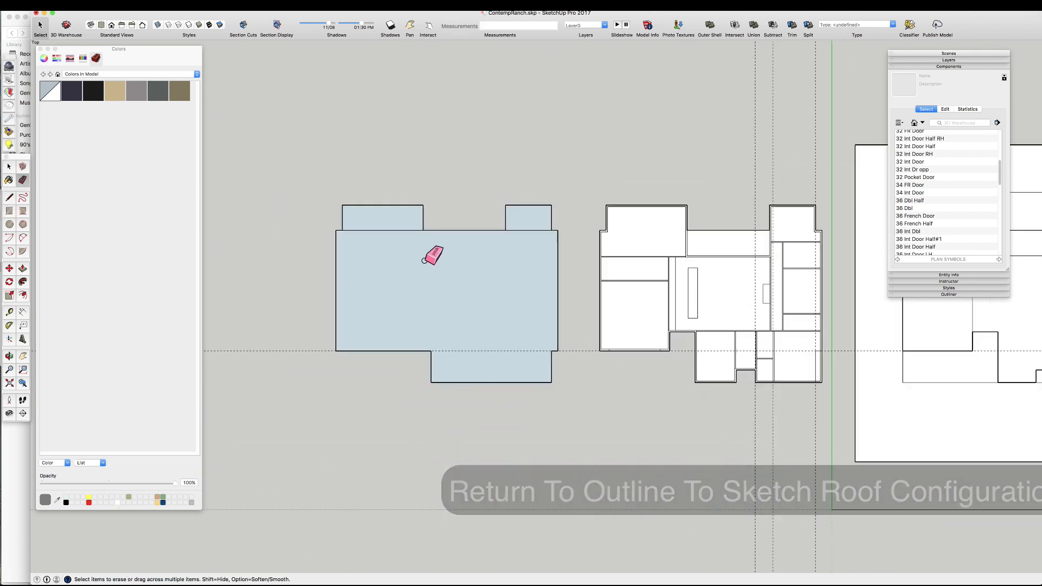
- Draw a horizontal ridge line across the middle of the outline's main body, from its left edge to its right edge
scroll(423, 263, "up", 2)
key("r")
key("l")
left_click(315, 297)
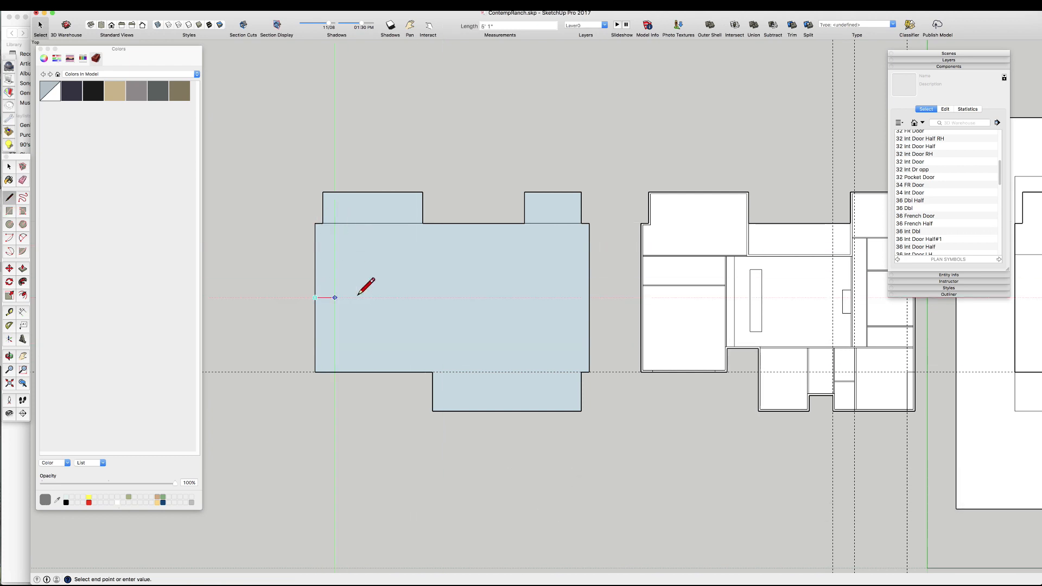
left_click(589, 297)
- Draw a square from the rear-left projection's inner corner to its centreline and two valley lines meeting at the square's far corner
key("r")
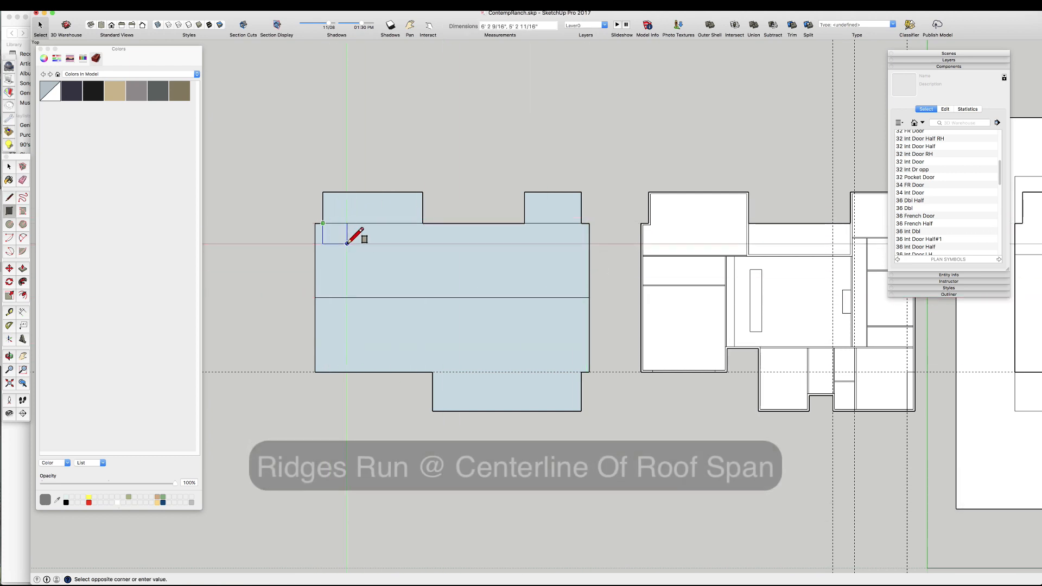
left_click(323, 223)
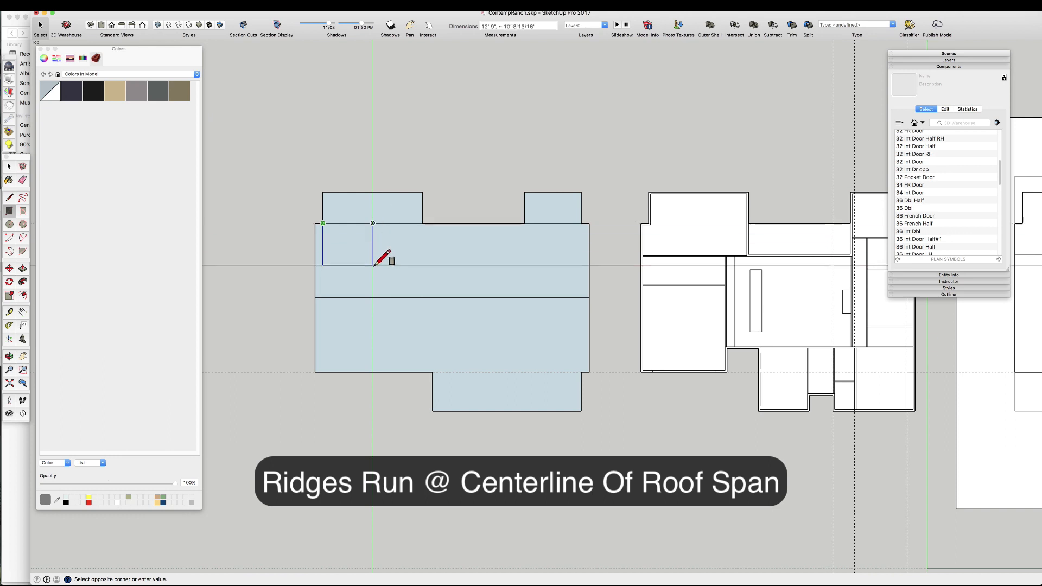
left_click(373, 273)
key("l")
left_click(373, 273)
left_click(323, 223)
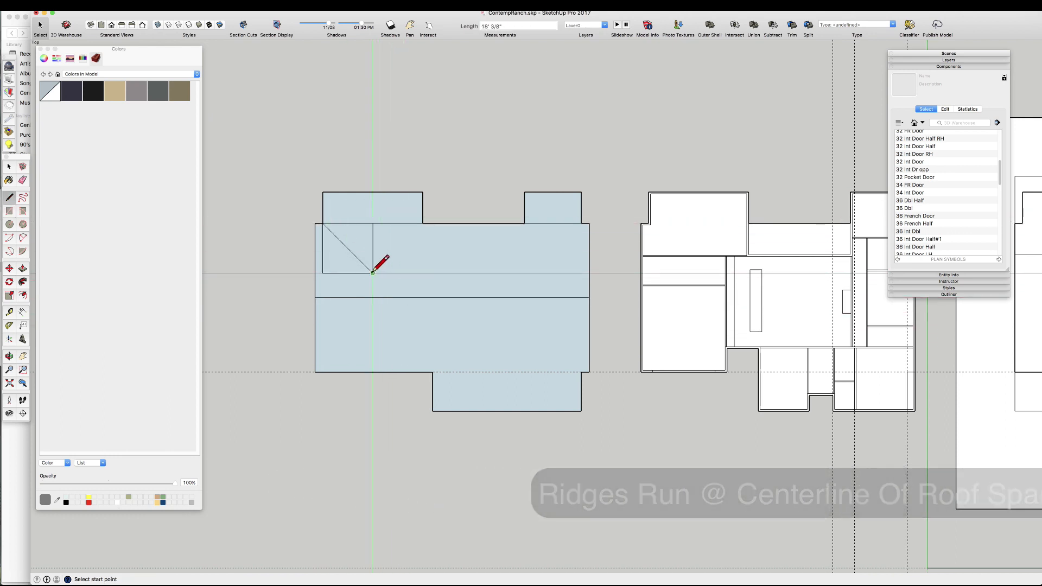
left_click(373, 273)
left_click(423, 223)
- Draw a square below the rear-right projection and two valley lines from the projection's inner corners to the square's far corner
key("r")
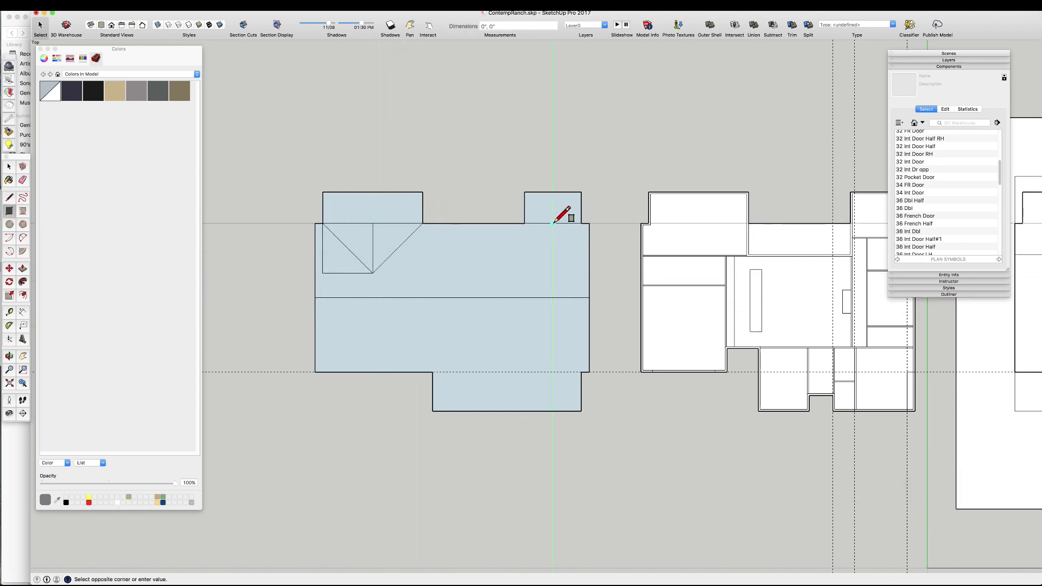
left_click(524, 223)
left_click(552, 251)
key("l")
left_click(552, 251)
left_click(525, 224)
left_click(553, 251)
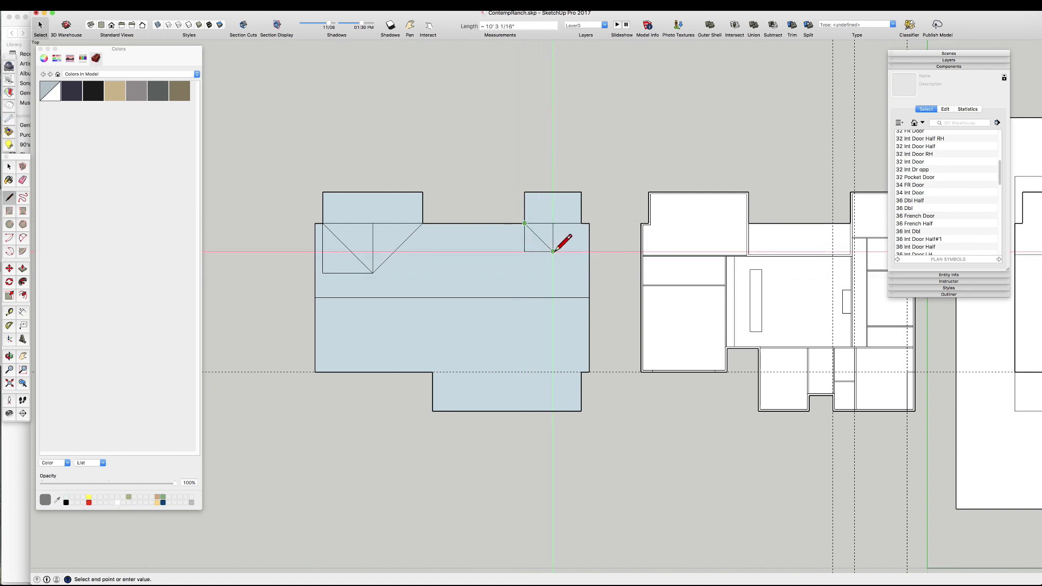
left_click(581, 223)
- Extend the centre ridge lines through both rear projections to their outer edges and erase the leftover construction edges of the squares
left_click(553, 223)
left_click(553, 192)
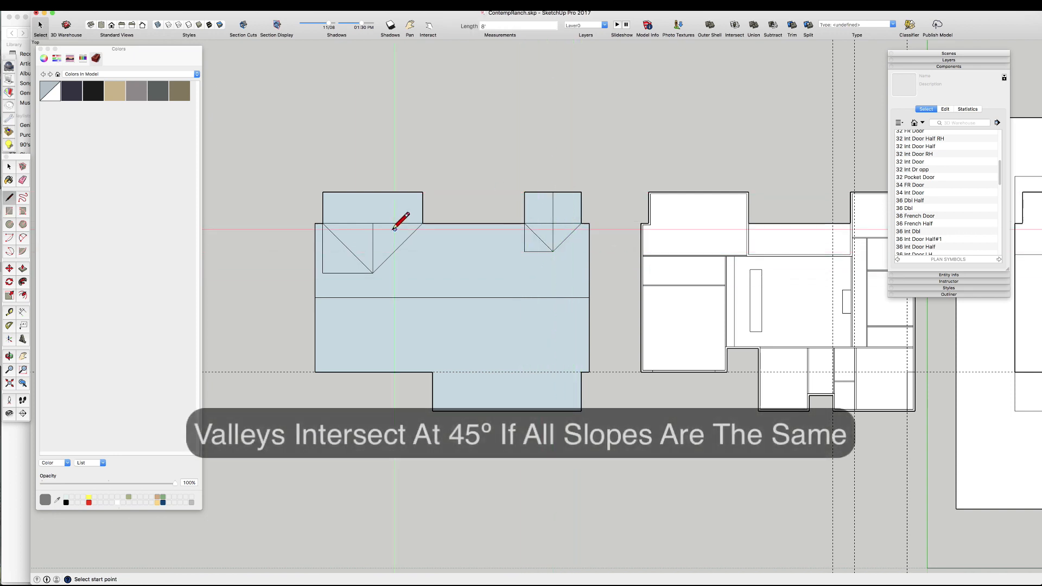
left_click(373, 223)
left_click(373, 192)
key("e")
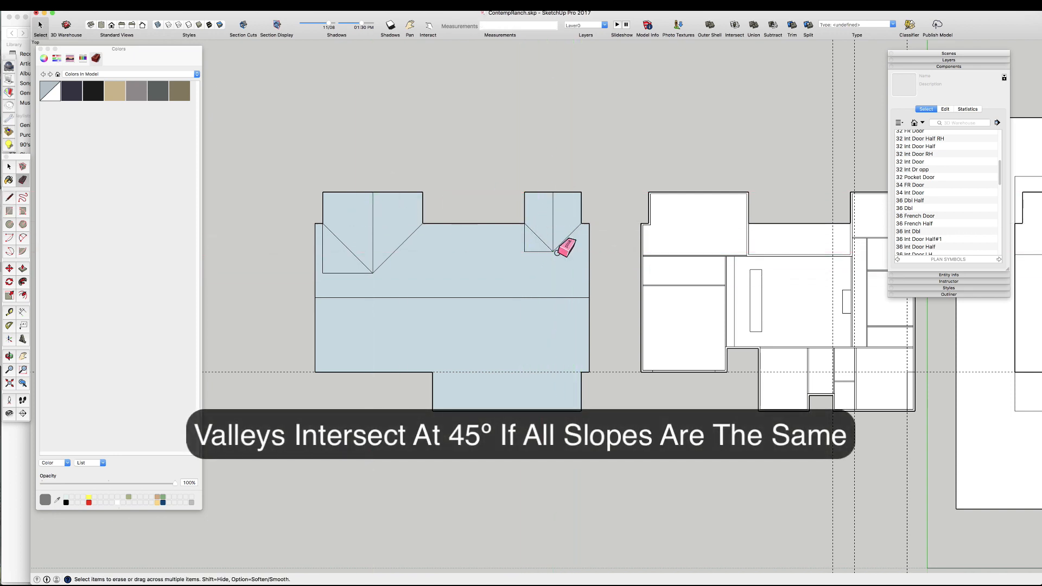
left_click_drag(534, 254, 519, 248)
left_click_drag(315, 279, 328, 269)
- Draw the front projection's centre ridge up to the main ridge and valley lines from its two inner corners to that point
key("l")
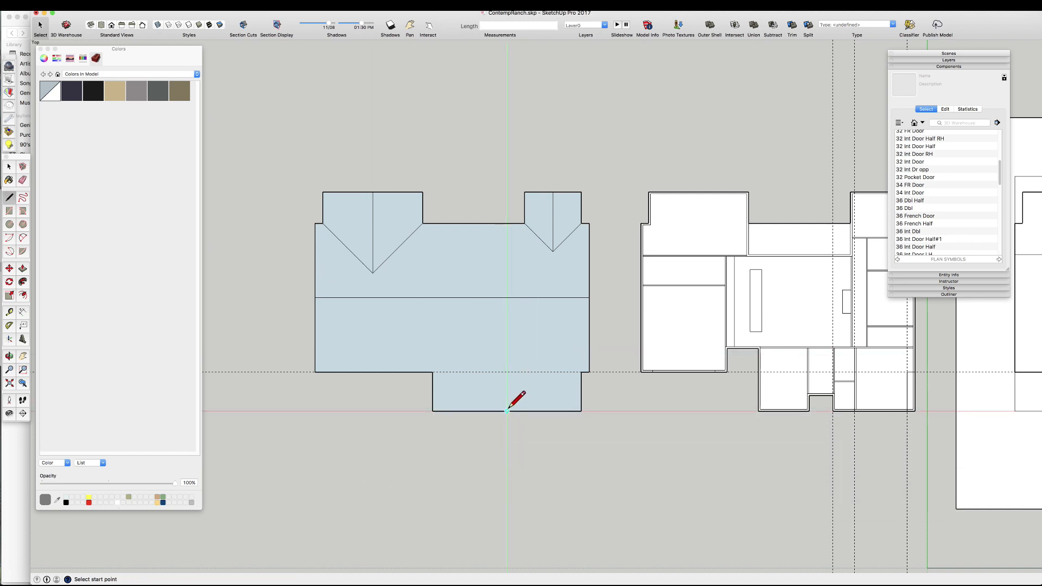
key("Escape")
left_click(439, 223)
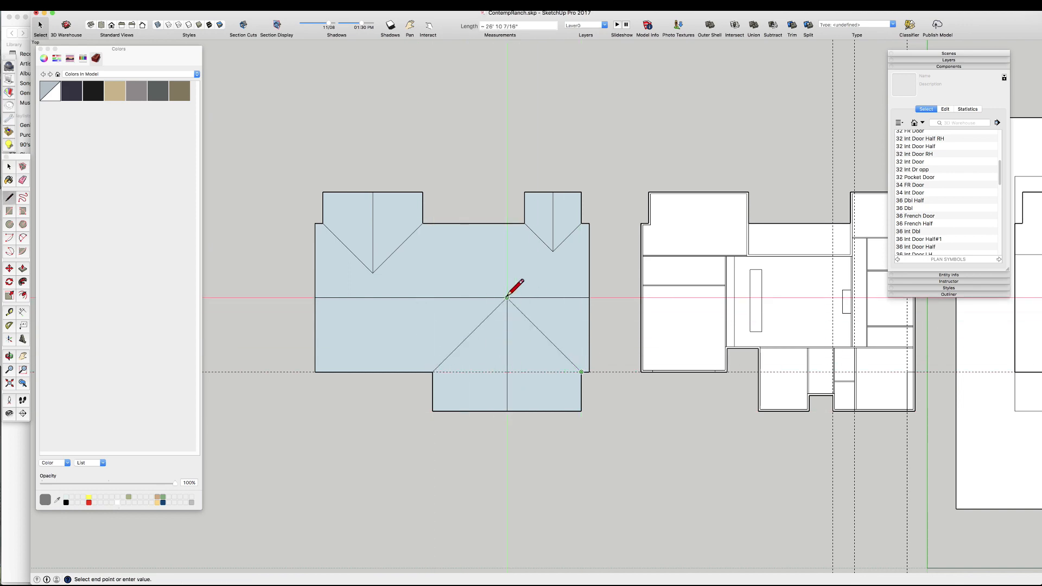
left_click(507, 298)
- Select the whole roof sketch, reverse its faces, and make it a group
key("space")
triple_click(414, 310)
scroll(341, 282, "down", 4)
right_click(330, 282)
left_click(367, 361)
scroll(430, 264, "up", 2)
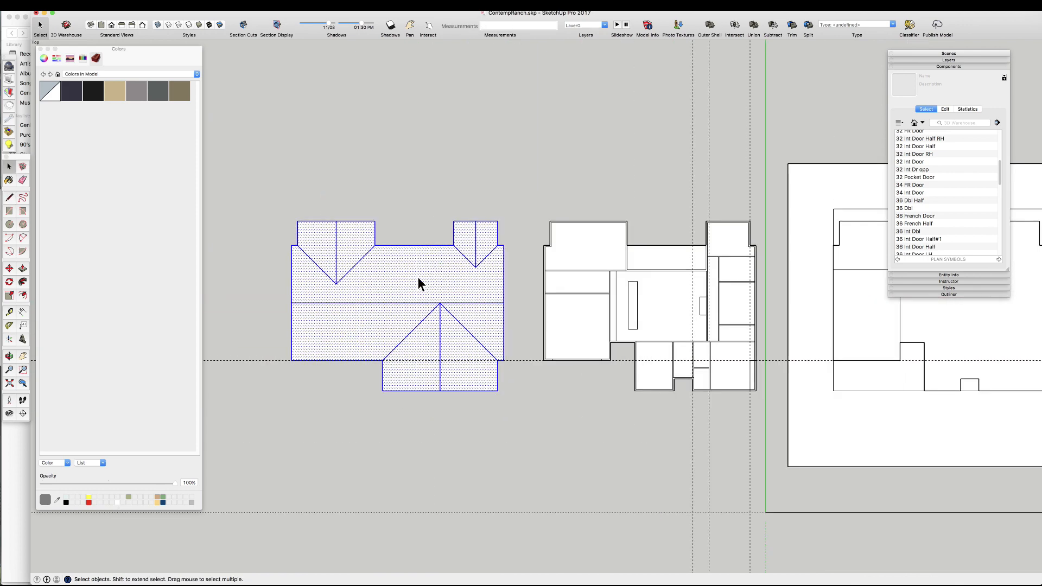
key("g")
- Overlay the roof sketch group on the floor plan at their matching right-side corner to check the fit, and undo the move
key("m")
left_click(504, 361)
key("Escape")
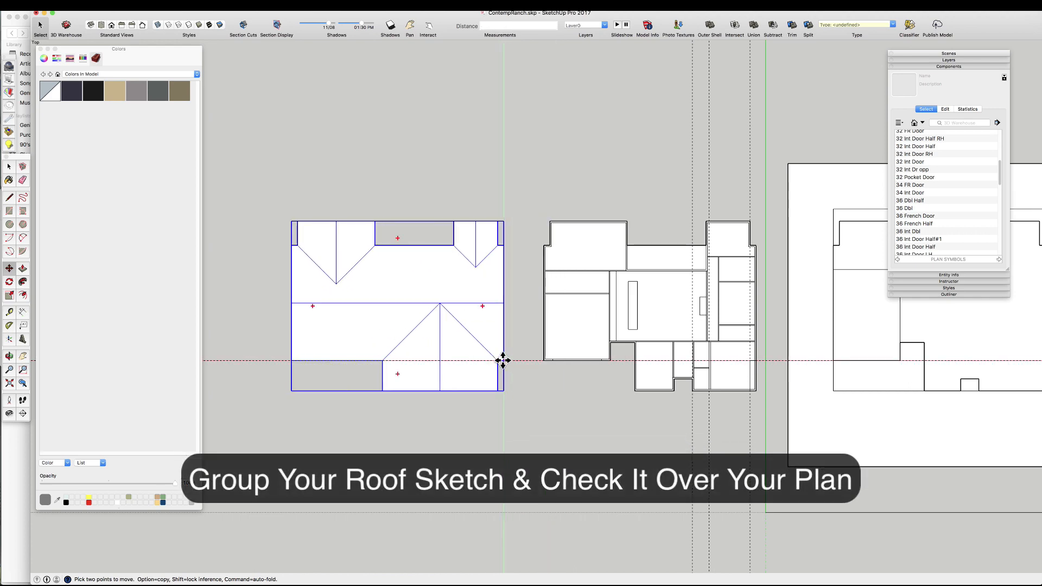
left_click(504, 361)
left_click(754, 358)
scroll(731, 365, "up", 5)
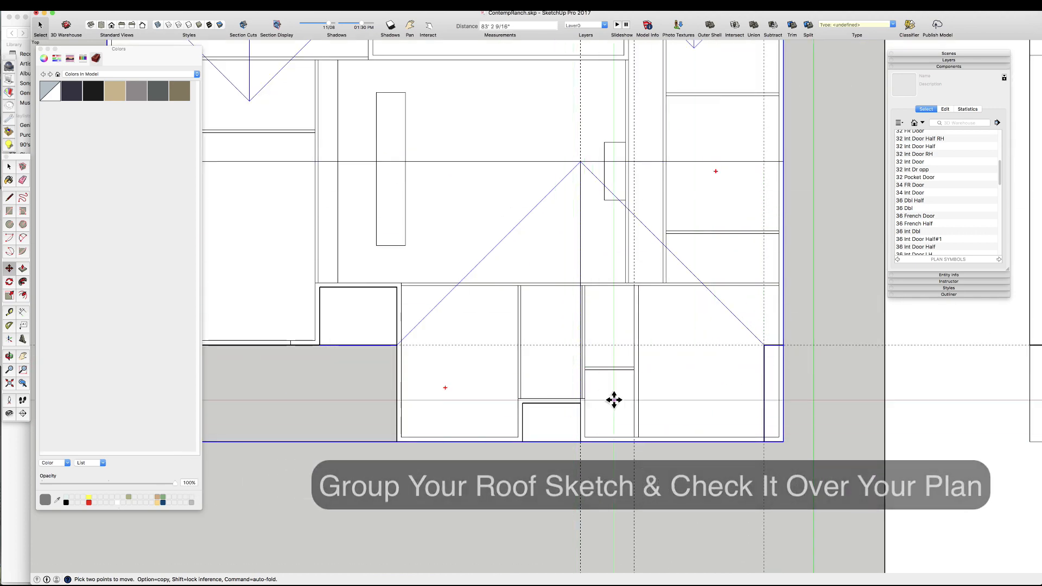
scroll(614, 400, "down", 5)
key("super+z")
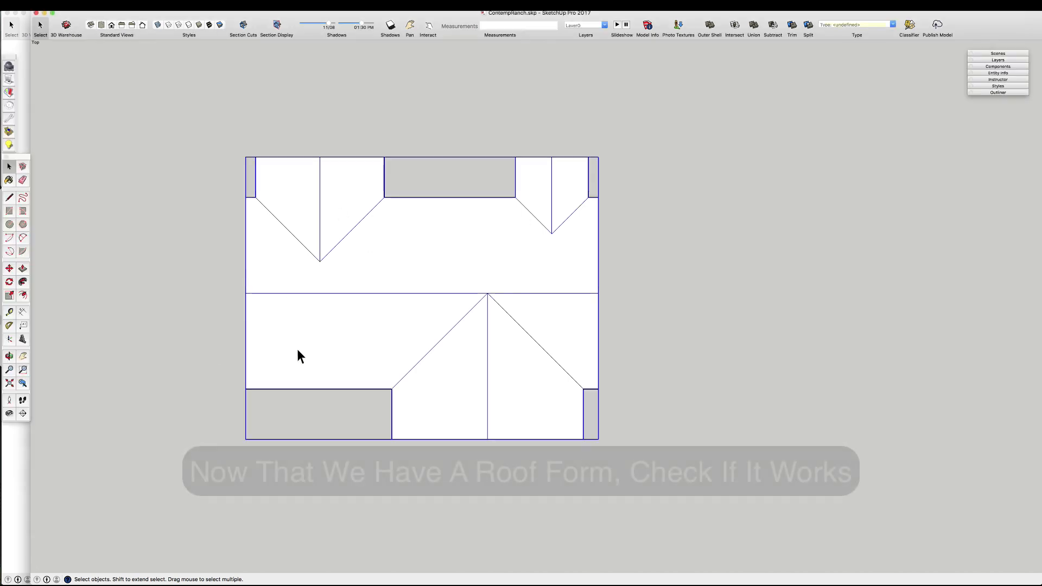
- Trace the roof sketch's main body and its three projections with rectangles
key("r")
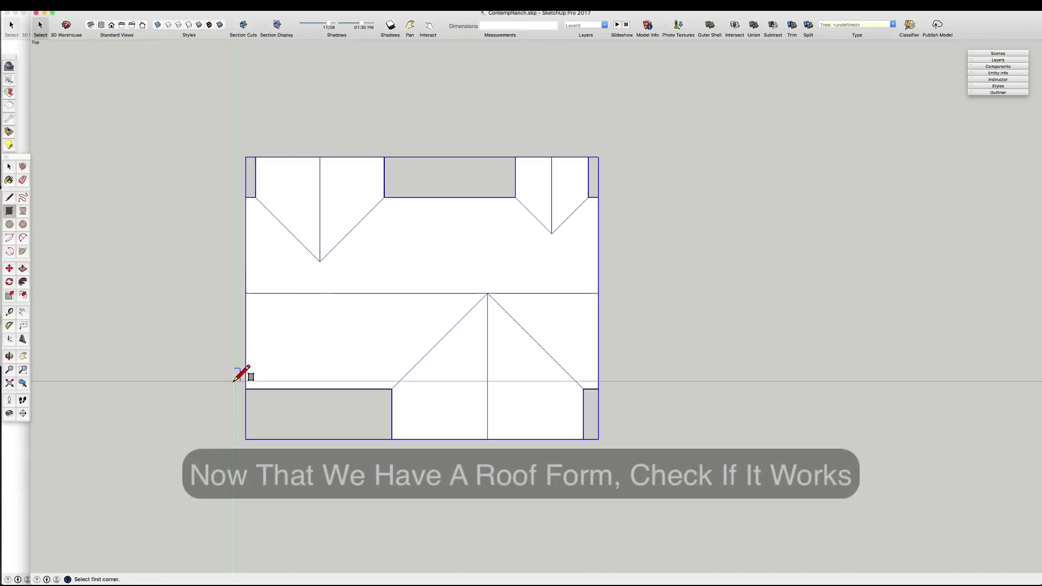
left_click(246, 439)
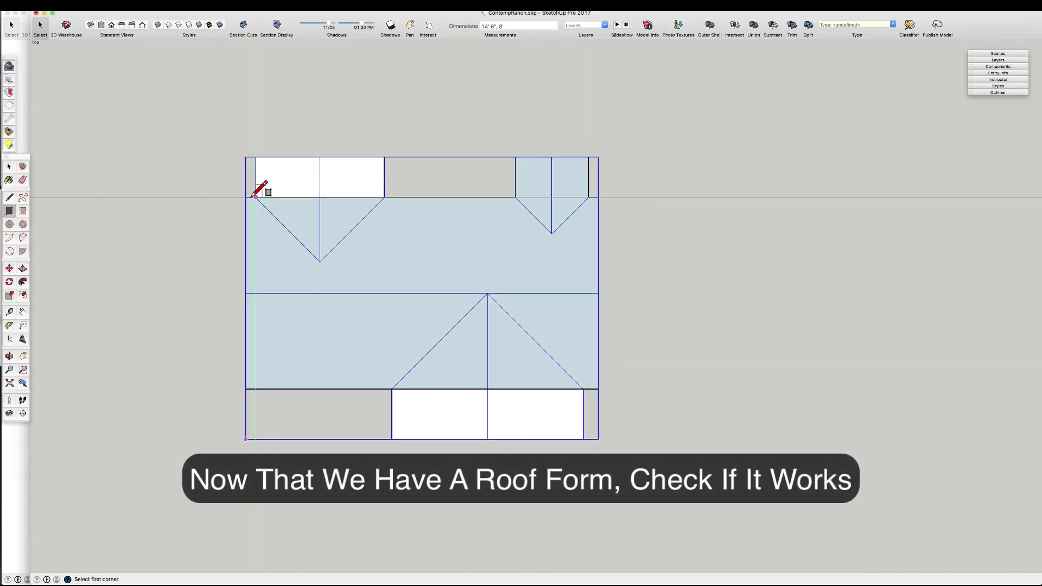
left_click(392, 439)
left_click(583, 390)
- Group the traced rectangles and move the group about 81' to the right of the roof sketch
key("space")
triple_click(396, 320)
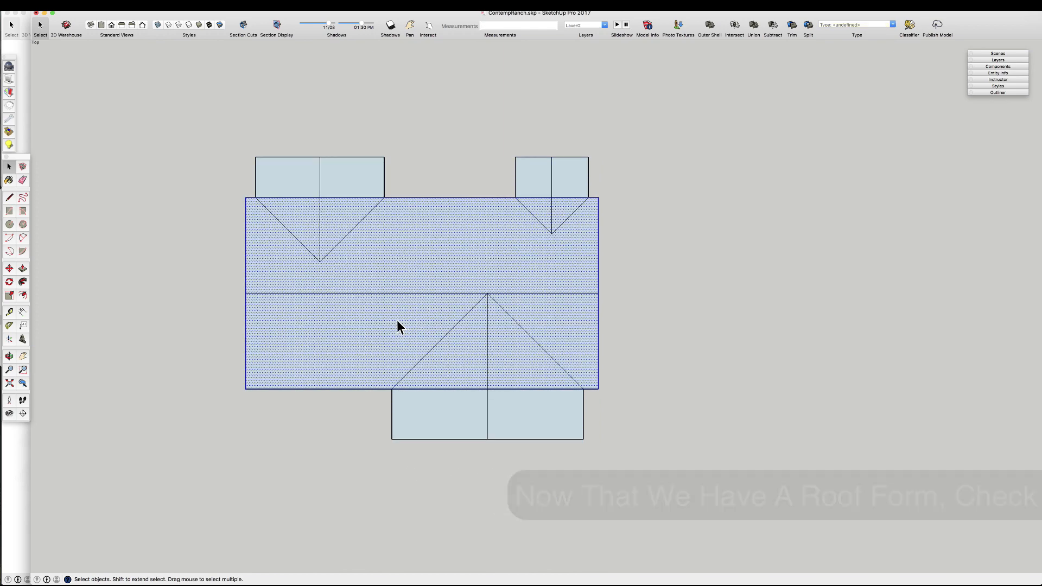
key("g")
key("m")
left_click(396, 319)
scroll(424, 321, "down", 3)
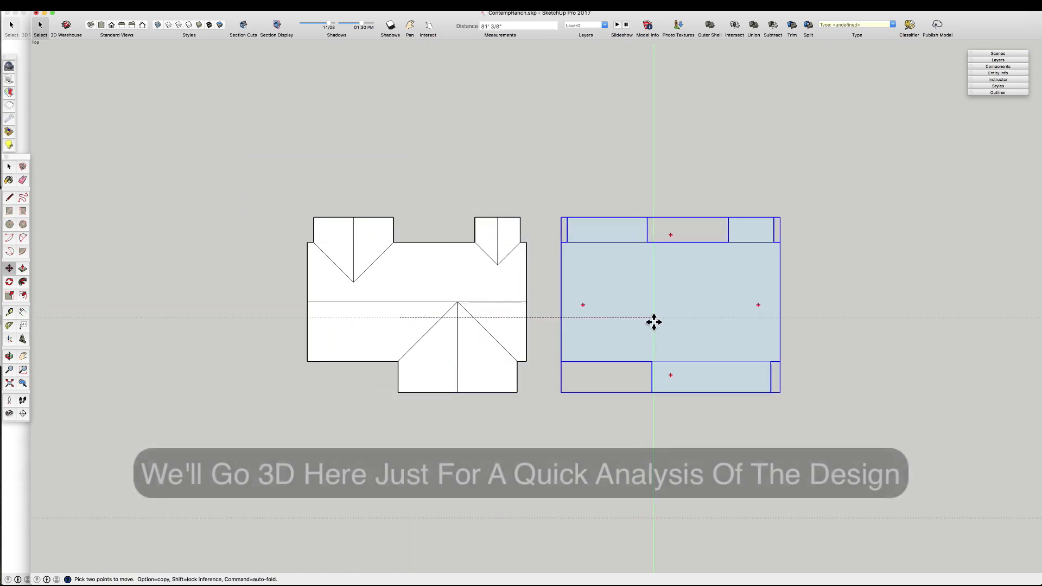
left_click(653, 323)
- Open the traced group and erase the edges between the main body and the three projections to leave one outline
scroll(831, 293, "up", 3)
scroll(787, 293, "down", 3)
scroll(565, 304, "up", 2)
key("space")
triple_click(559, 274)
key("e")
left_click(535, 213)
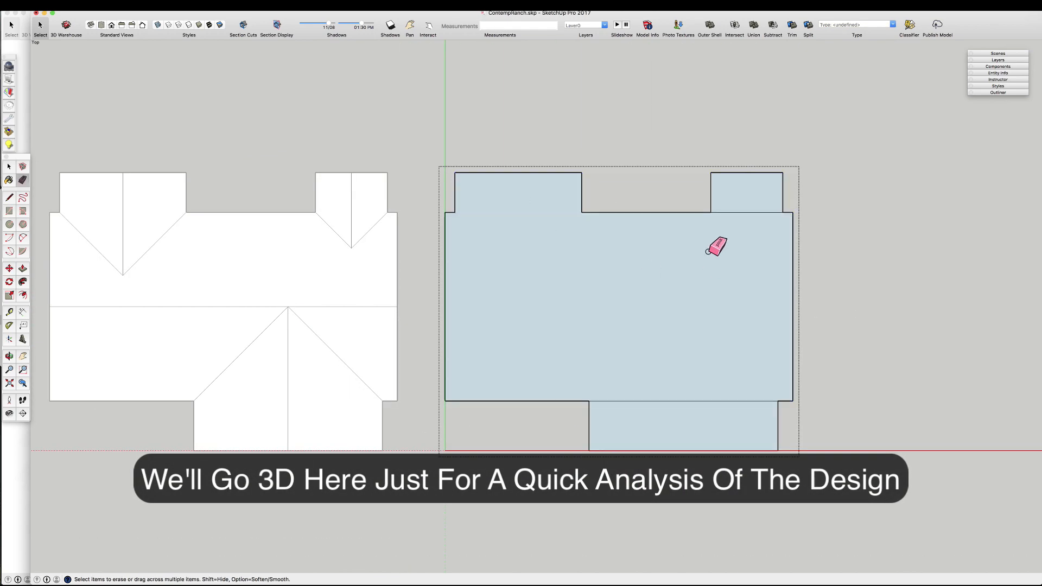
left_click(721, 211)
left_click(614, 400)
key("space")
- Switch the camera to perspective and set the field of view to 65 degrees
left_click(140, 6)
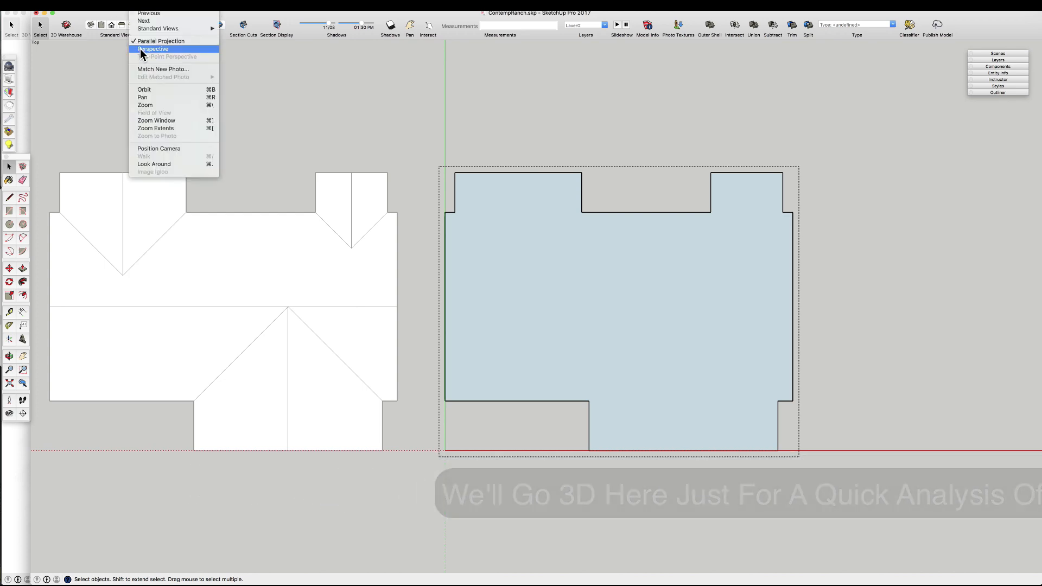
left_click(141, 49)
middle_click_drag(444, 310, 216, 115)
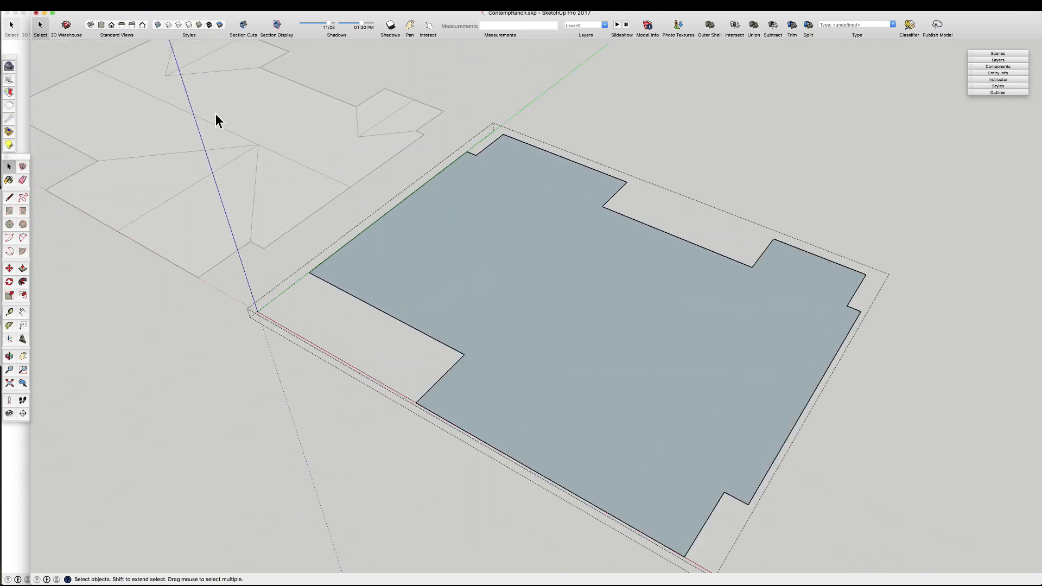
left_click(137, 7)
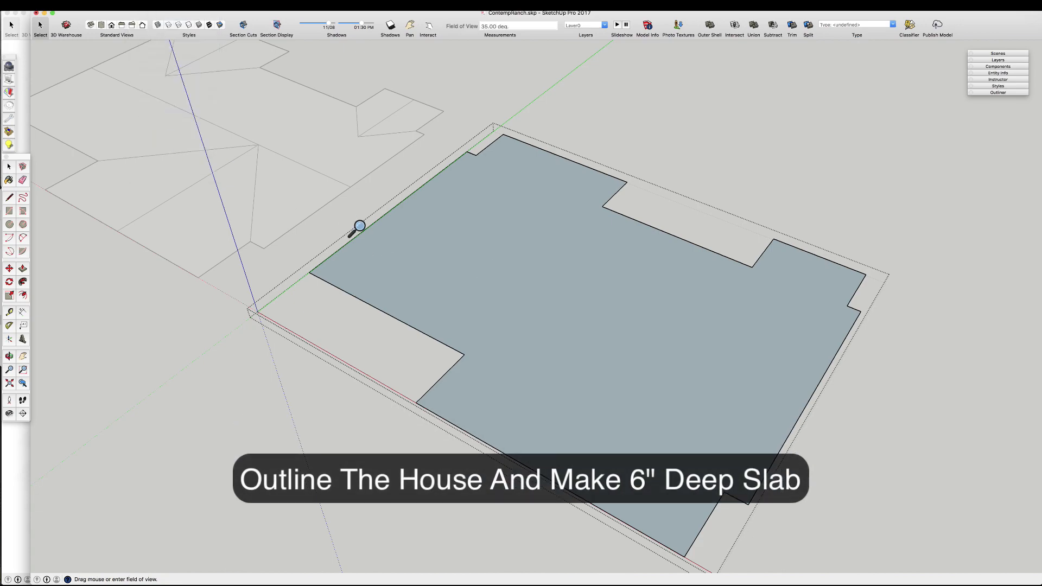
type("65")
key("Return")
- Push/pull the house outline face up into a 6" thick slab
scroll(358, 227, "down", 2)
key("space")
left_click(471, 279)
key("p")
left_click(479, 306)
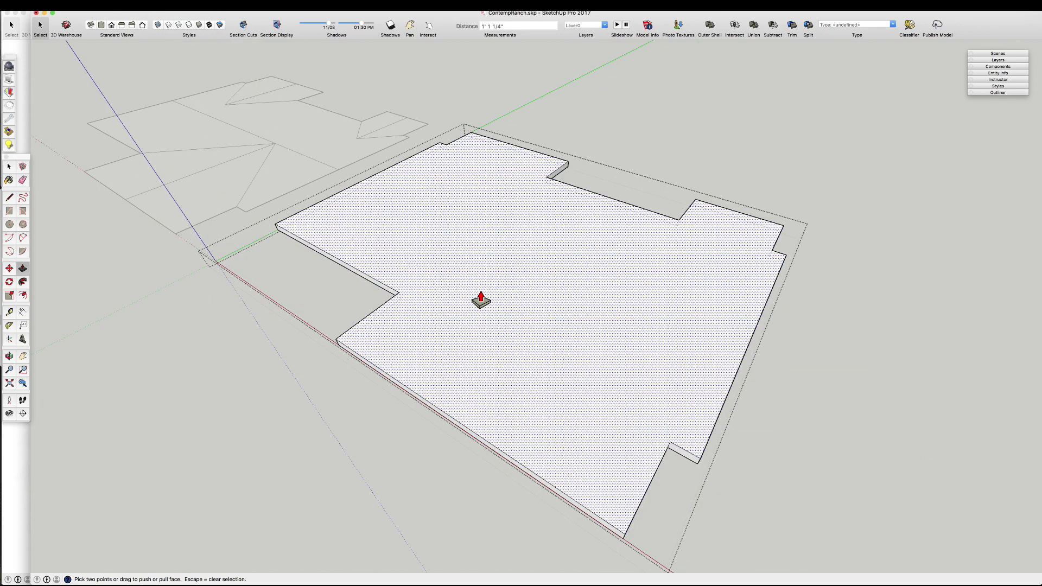
scroll(357, 235, "down", 2)
scroll(428, 248, "up", 3)
key("space")
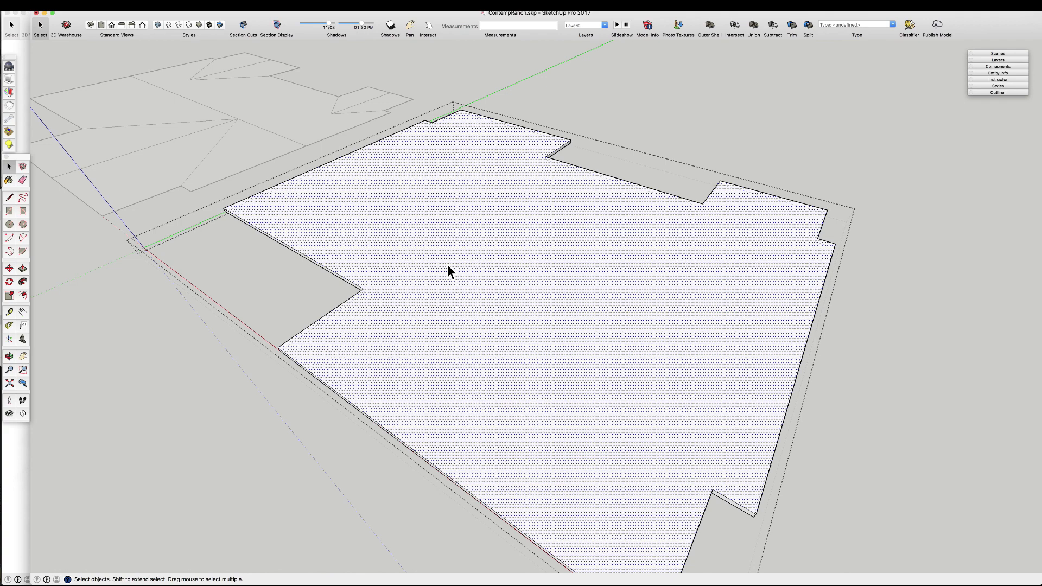
- Copy the slab's top face and paste it in place outside the slab group
key("super+c")
scroll(357, 173, "down", 2)
scroll(367, 209, "up", 3)
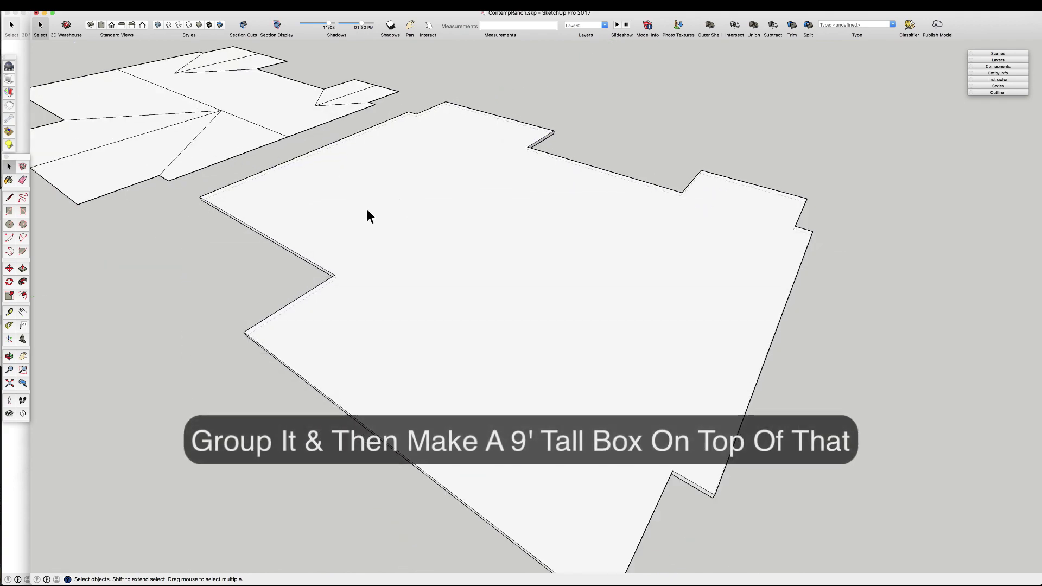
key("super+v")
key("space")
key("shift+super+v")
scroll(351, 234, "down", 3)
scroll(355, 236, "up", 2)
- Push/pull the pasted face up 9' to form the house volume
key("p")
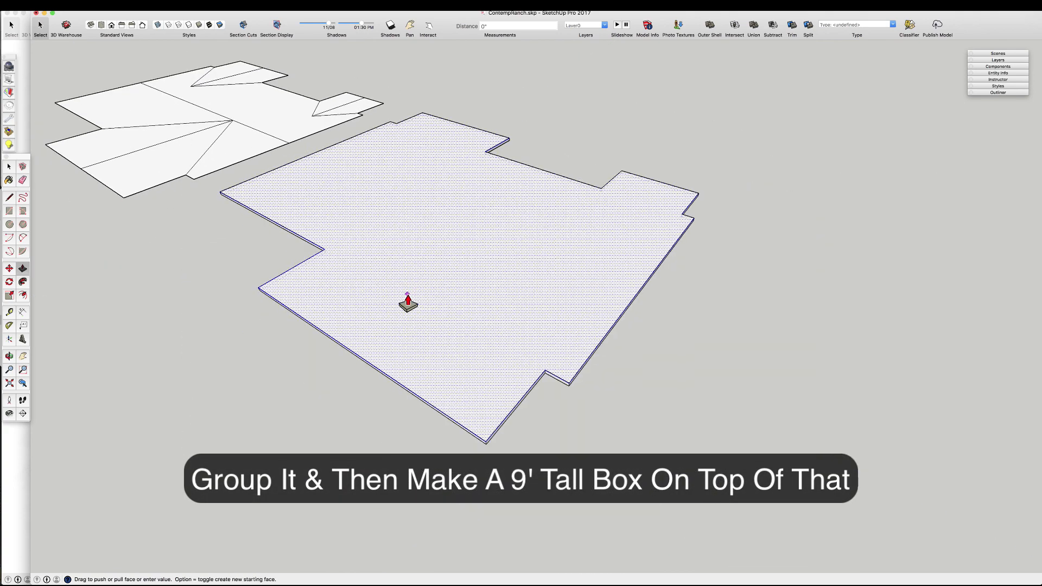
left_click(408, 196)
type("9'")
key("Return")
key("space")
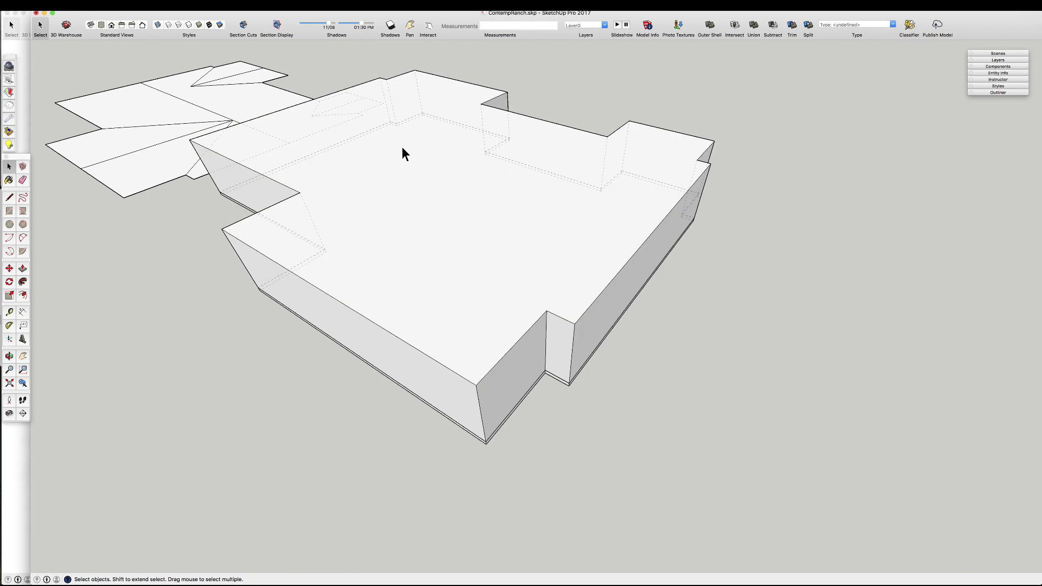
- Select all of the 9' tall house volume and make it a group
left_click(169, 25)
scroll(405, 209, "down", 3)
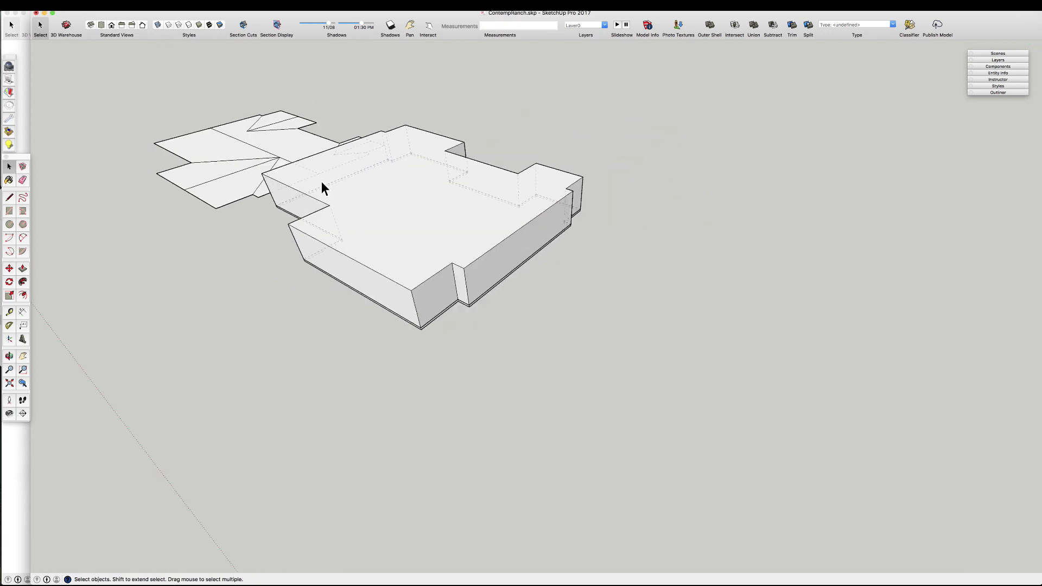
scroll(321, 181, "up", 3)
triple_click(381, 228)
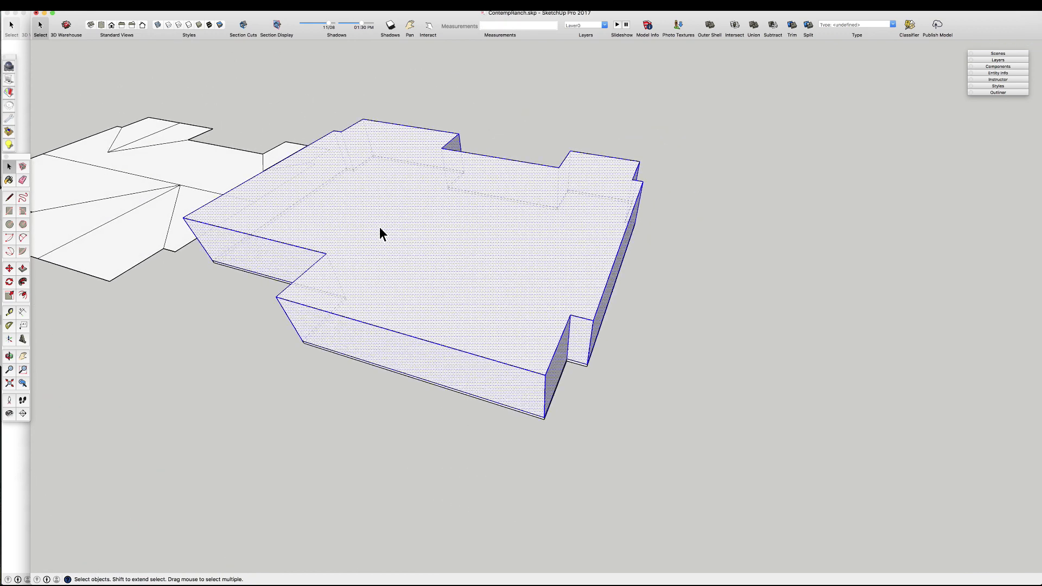
key("super+g")
- Draw a rectangle over the main body on top of the house volume, extrude it 6" thick, and group it
key("r")
left_click(184, 218)
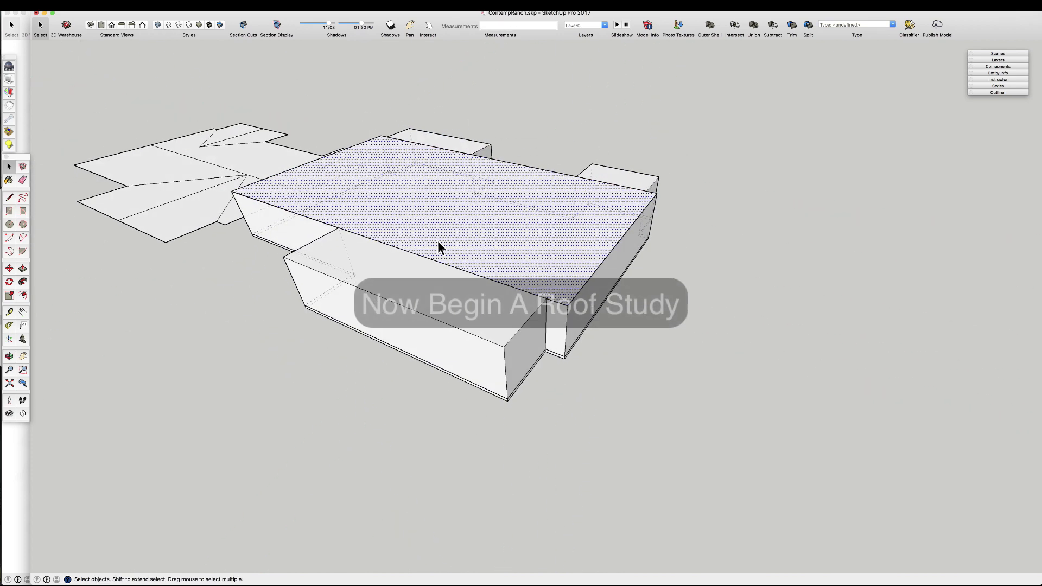
key("p")
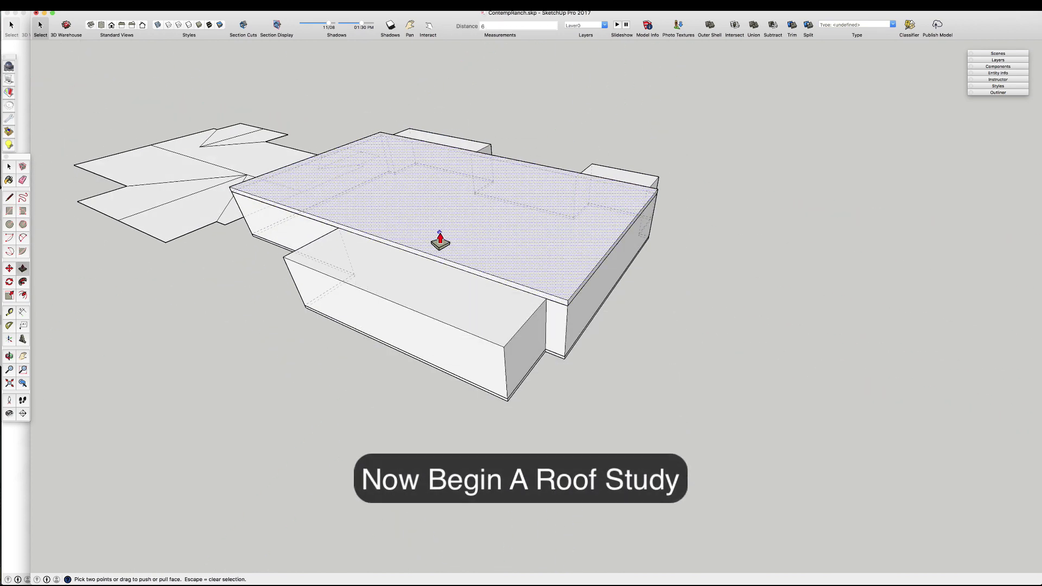
key("space")
scroll(440, 233, "up", 3)
triple_click(417, 230)
key("super+g")
- Open the roof slab group and draw a lengthwise ridge line across the middle of its top face
double_click(424, 219)
left_click(430, 218)
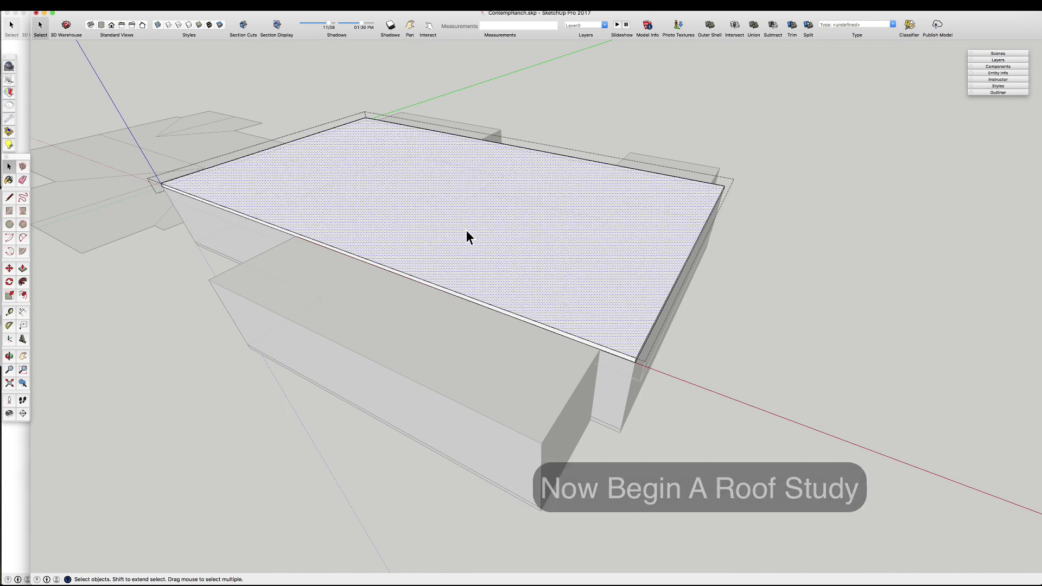
key("l")
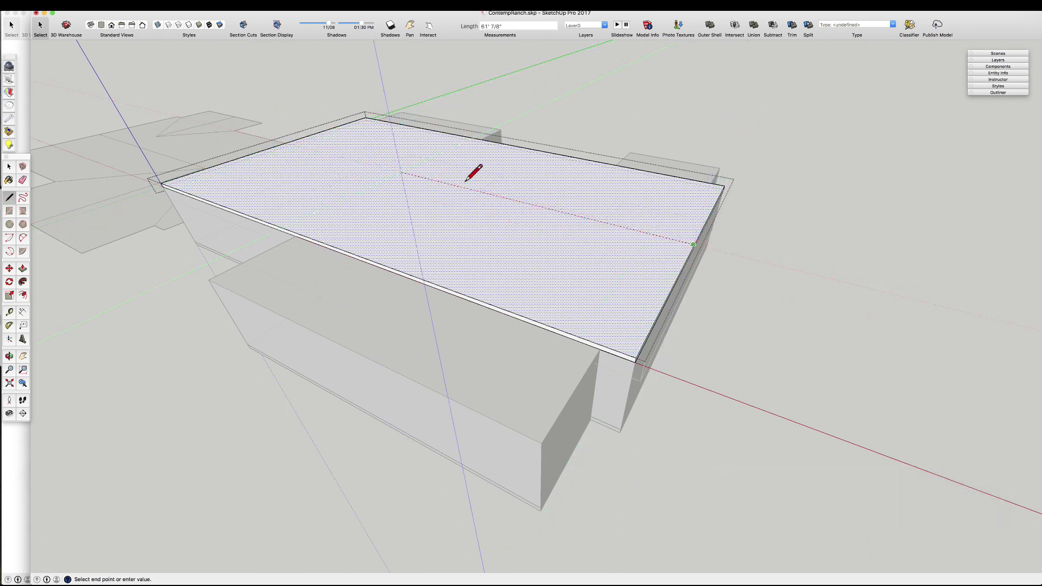
middle_click_drag(466, 180, 679, 260)
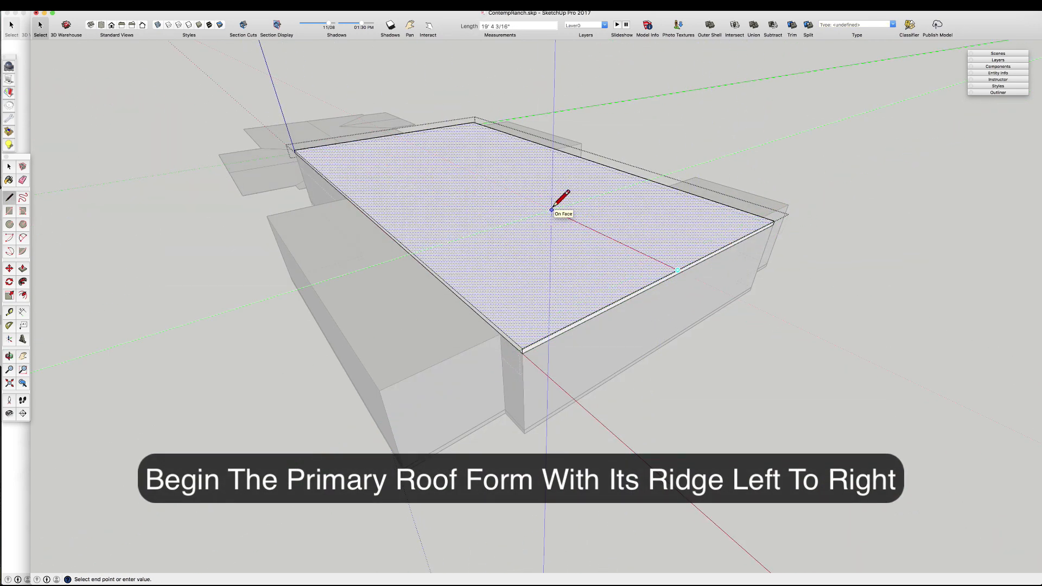
key("space")
middle_click_drag(613, 345, 485, 319)
- Measure the roof slab's edge thickness at its right end and reopen the slab group for editing
key("t")
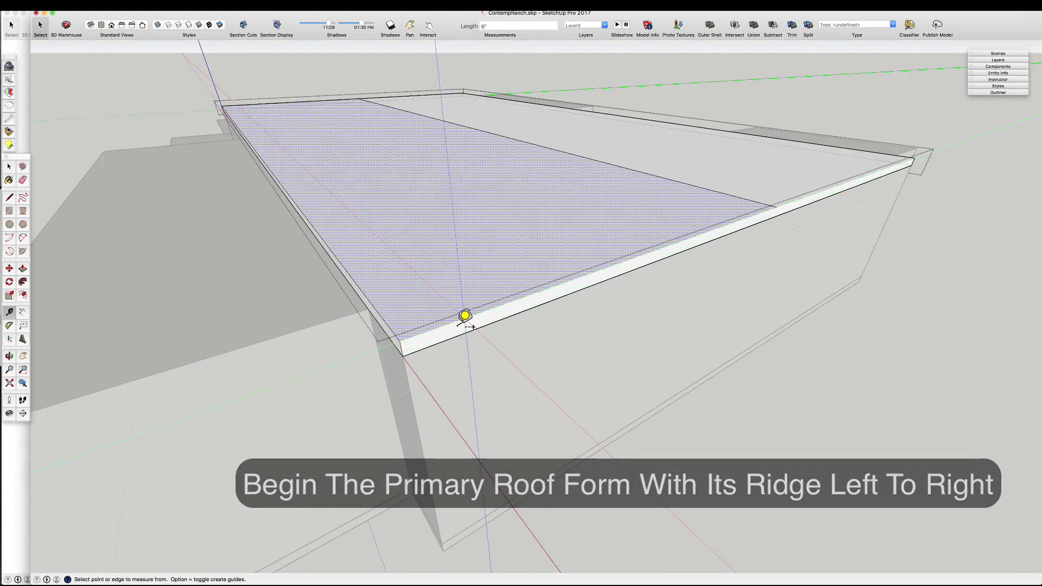
double_click(461, 324)
key("space")
middle_click_drag(307, 404, 378, 390)
scroll(379, 390, "up", 2)
left_click(917, 170)
left_click_drag(917, 170, 835, 161)
double_click(790, 198)
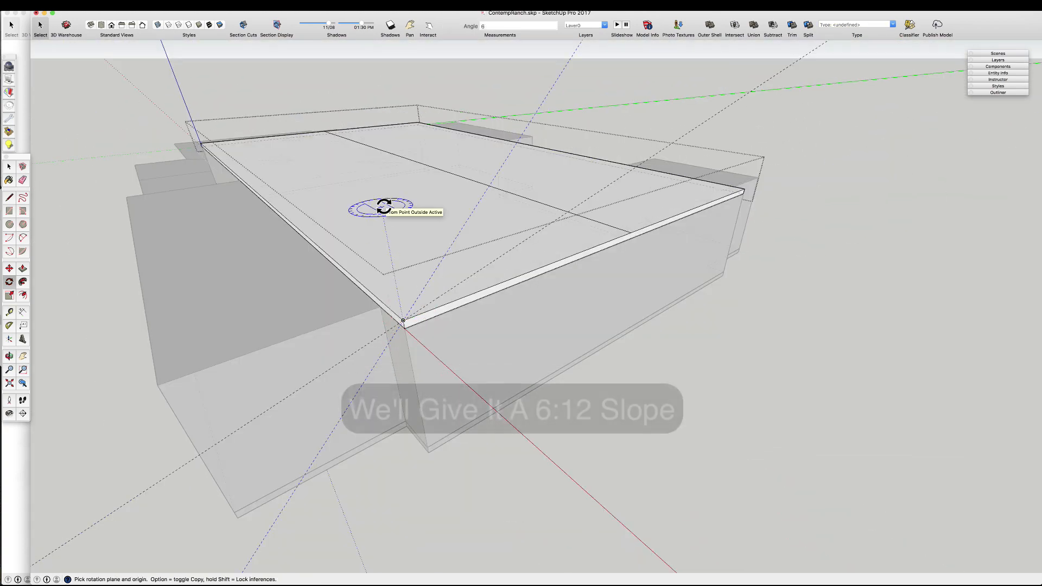
- Set a 6:12 slope guide from the roof slab's end corner, raise the ridge line vertically to it, and close the group
type("6:12")
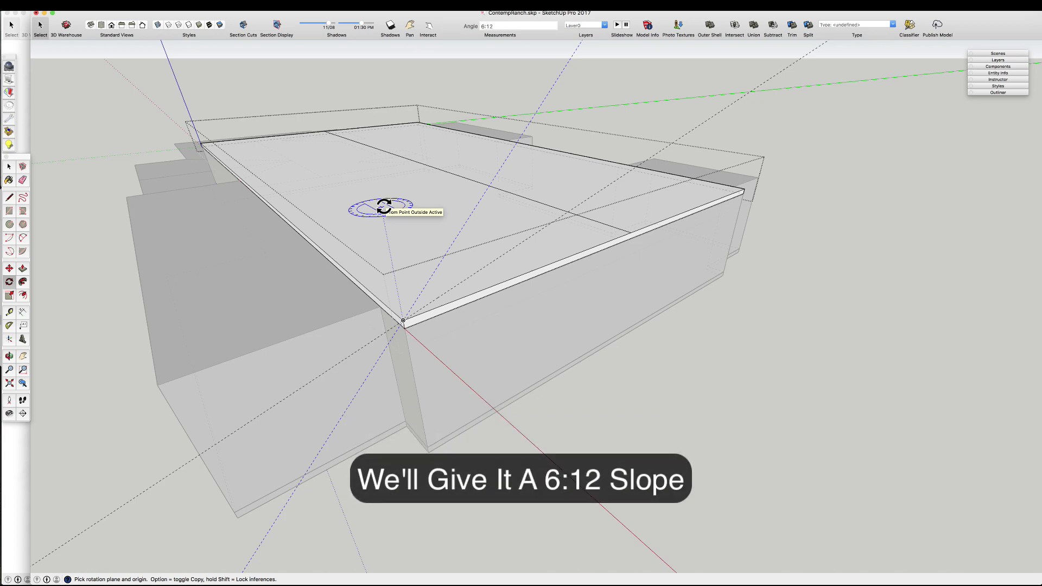
left_click(613, 235)
key("m")
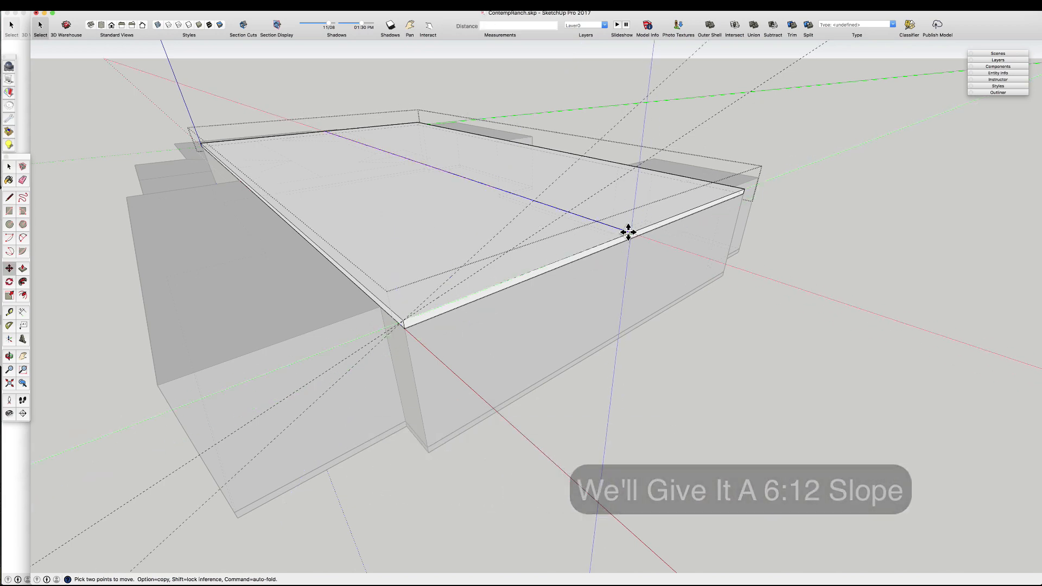
left_click(628, 230)
left_click(646, 96)
key("space")
scroll(489, 223, "down", 3)
middle_click_drag(489, 223, 442, 184)
scroll(442, 221, "up", 2)
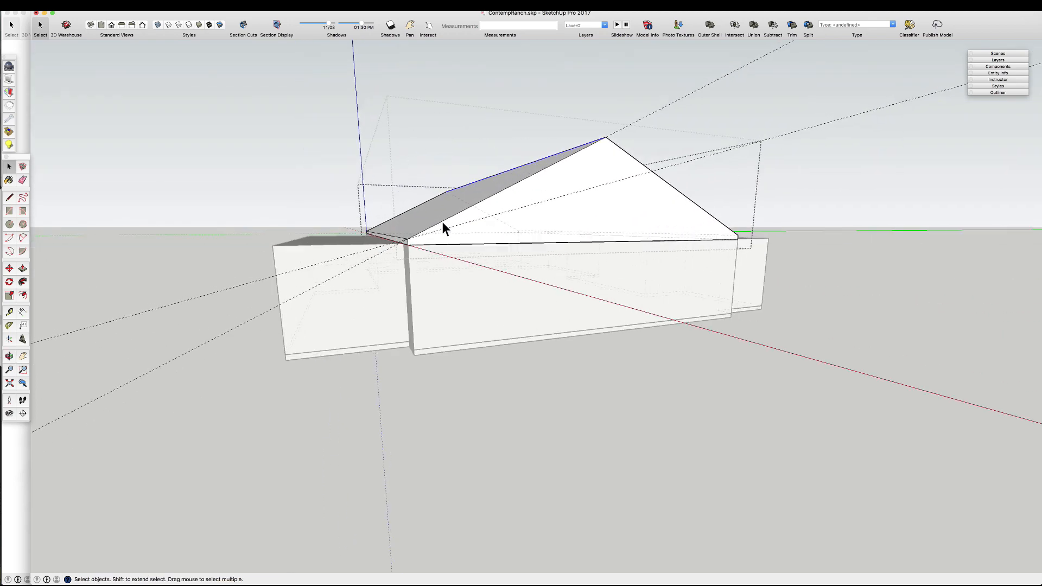
middle_click_drag(442, 221, 447, 262)
scroll(529, 243, "up", 2)
left_click(458, 298)
- Make a copy of the main gable roof turned perpendicular to the original for the forward wing
scroll(613, 357, "up", 3)
middle_click_drag(282, 331, 366, 302)
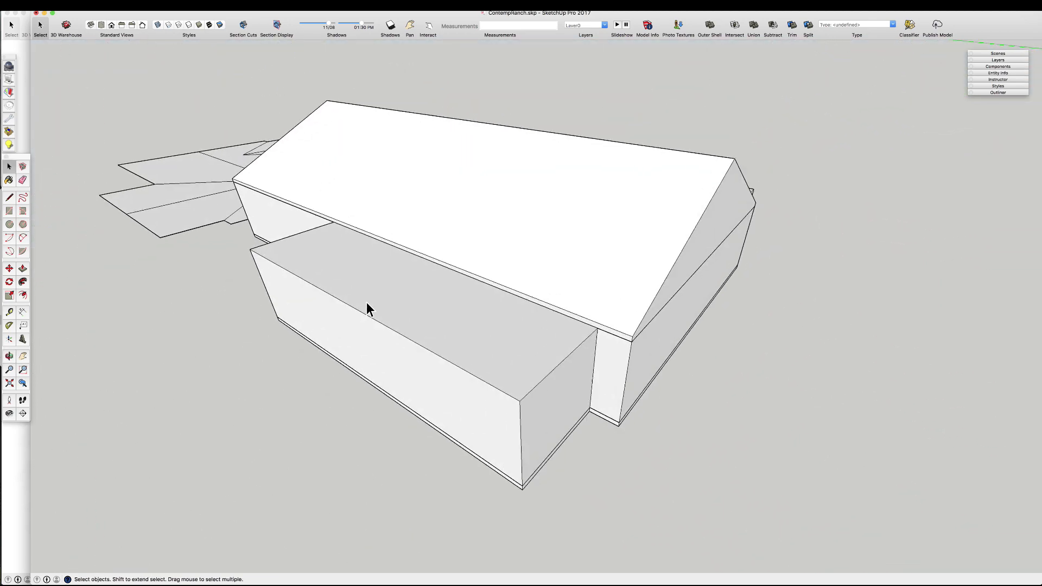
key("r")
key("space")
left_click(619, 277)
key("q")
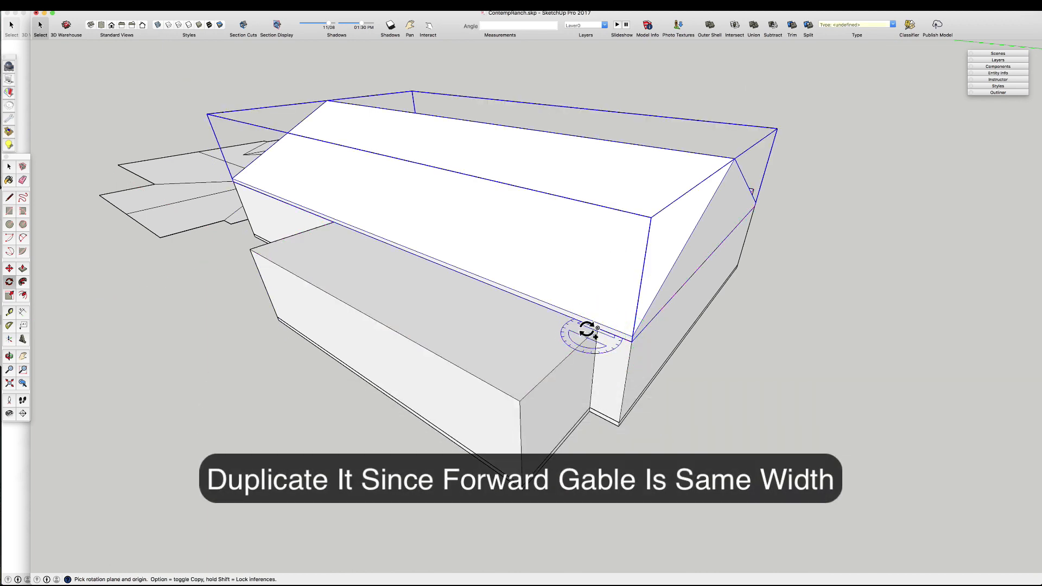
left_click(524, 294)
- Move the turned gable roof by its corner so it sits over the forward wing's walls
key("m")
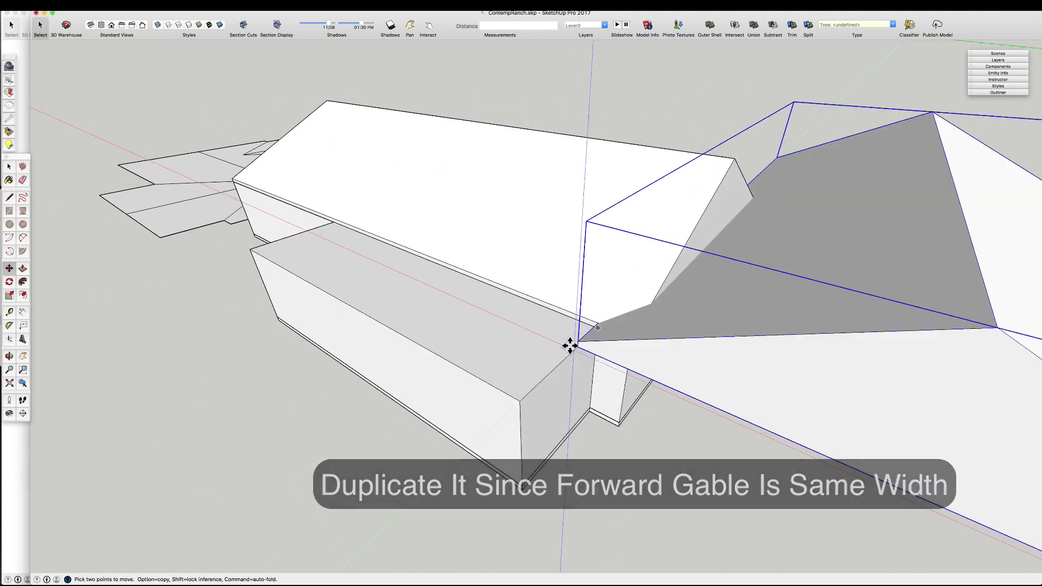
left_click(571, 344)
scroll(403, 254, "down", 5)
left_click(320, 246)
middle_click_drag(401, 261, 246, 274)
key("space")
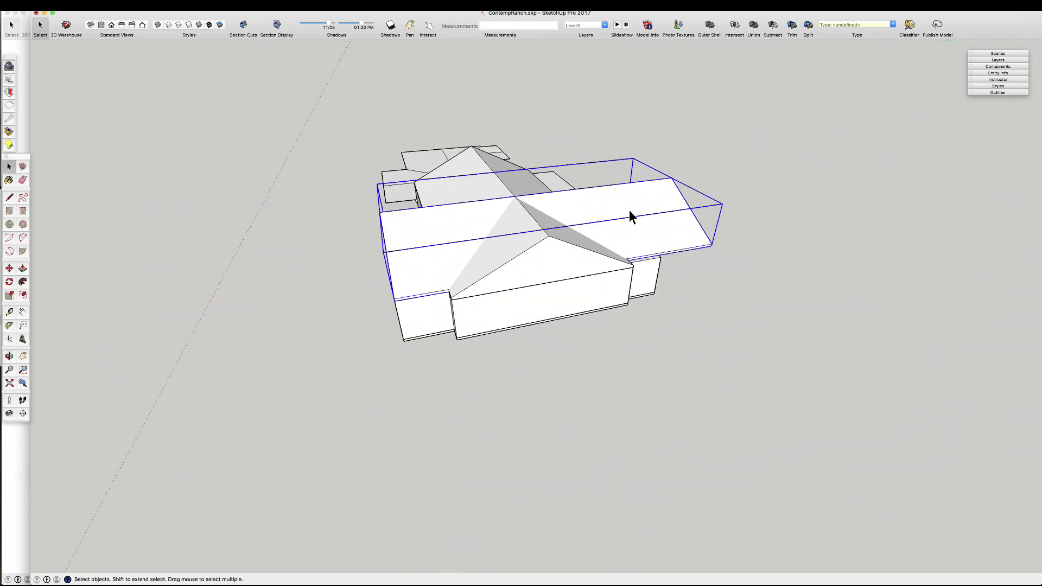
- Build a 6" roof slab over the nearer rear wing, draw its centre ridge line, and raise the ridge to a slope guide
double_click(630, 210)
middle_click_drag(630, 211, 451, 239)
left_click(700, 255)
middle_click_drag(700, 256, 600, 321)
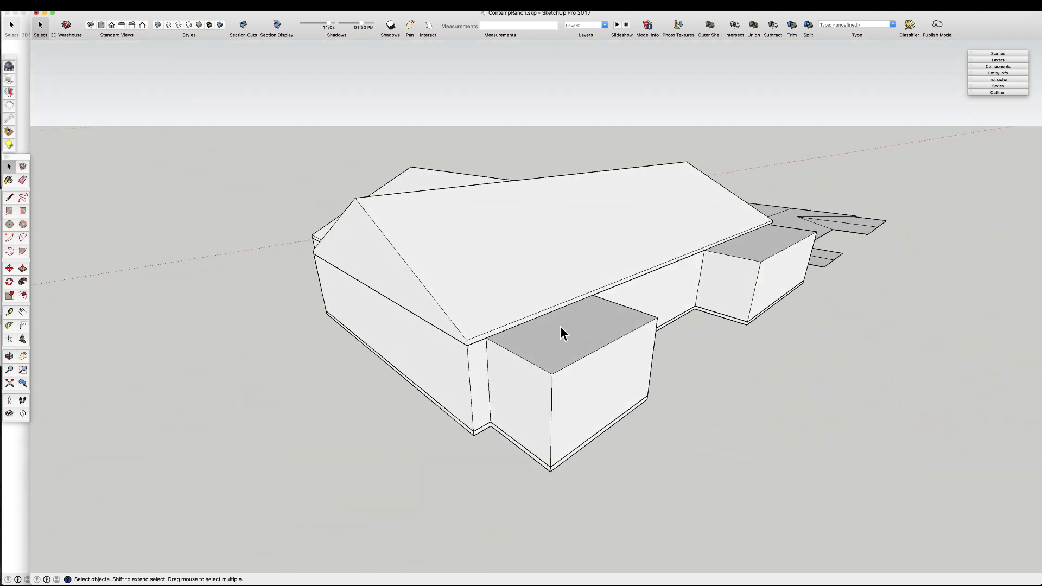
key("l")
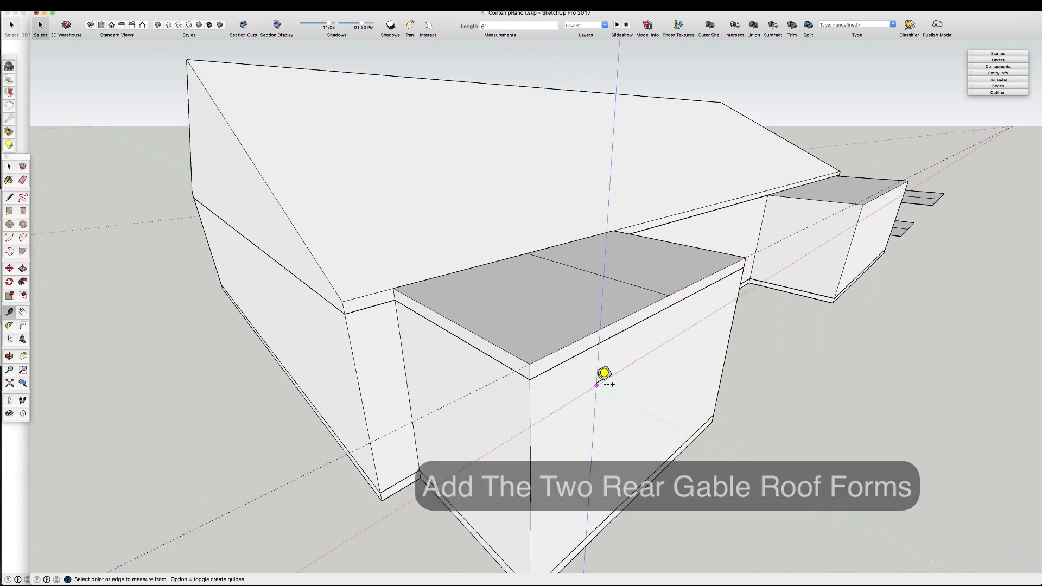
key("space")
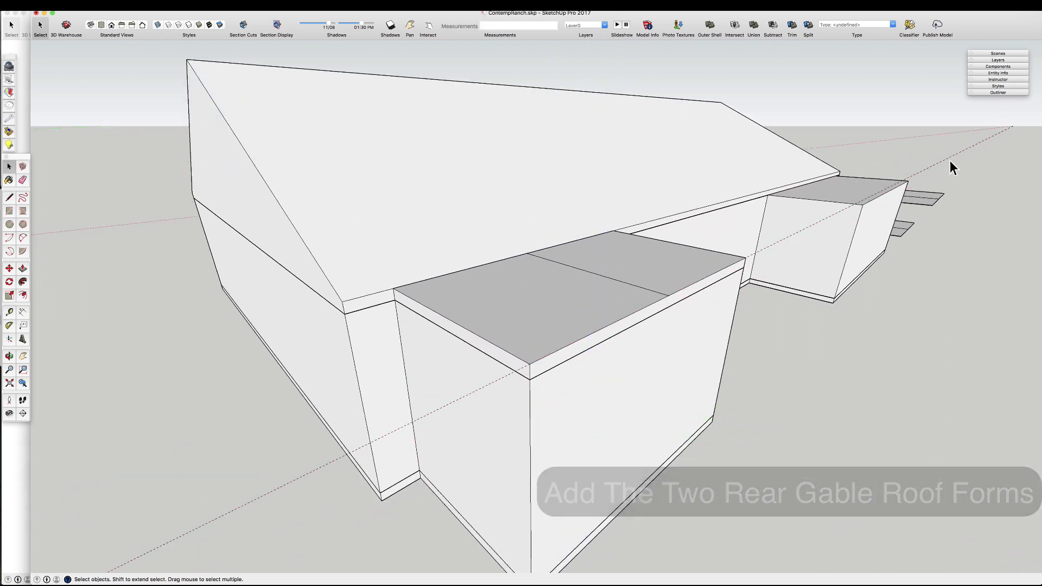
key("q")
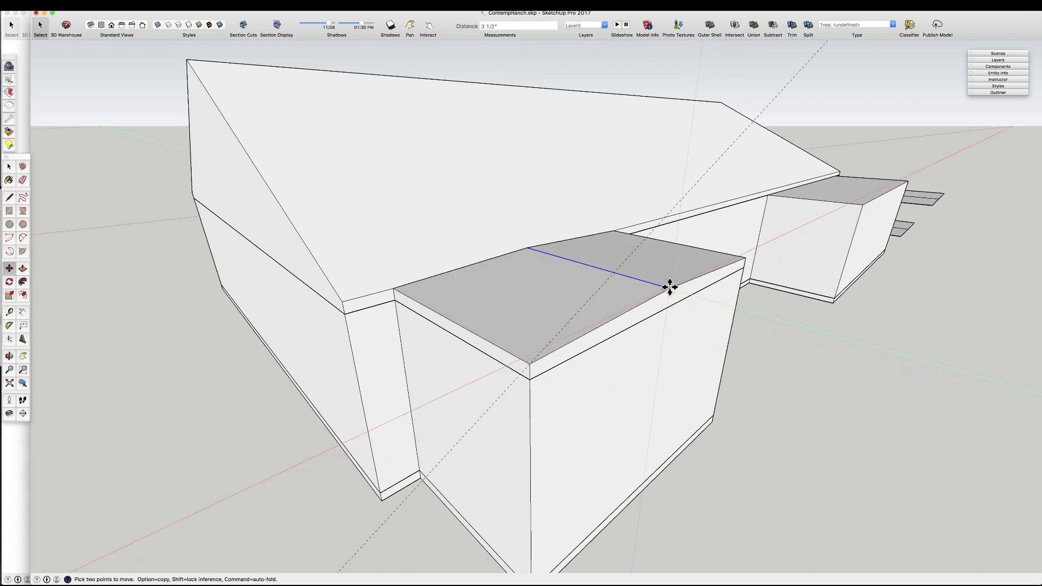
left_click_drag(670, 287, 677, 205)
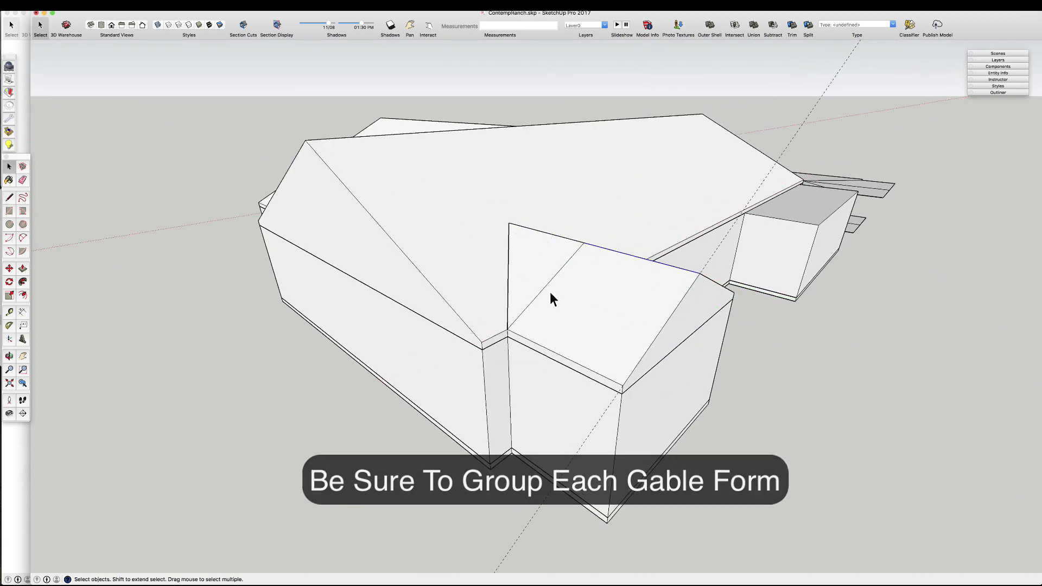
- Erase the seam edges where the first rear gable extends into the main roof, and group the gable form
key("e")
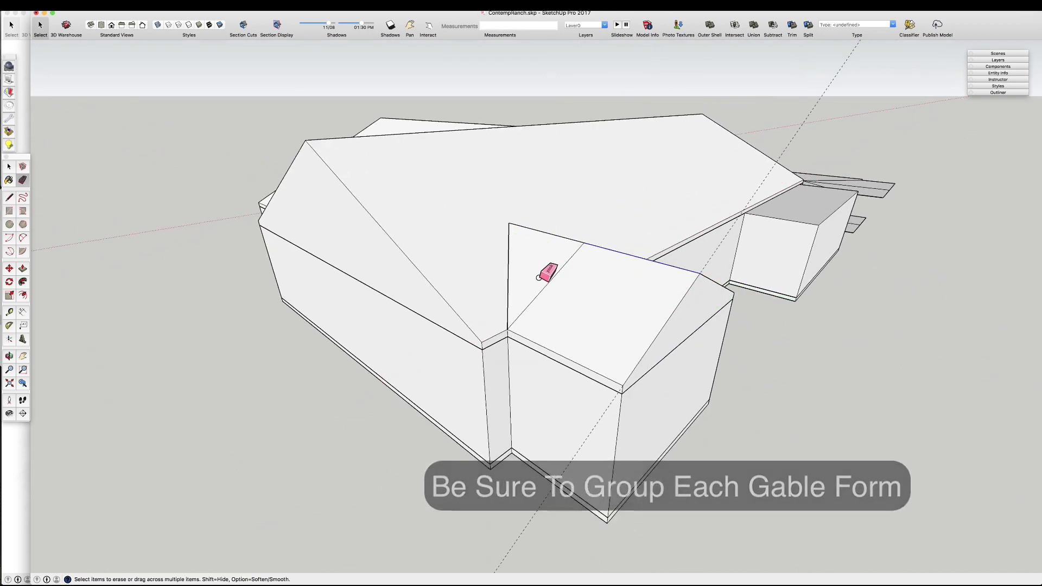
scroll(546, 272, "down", 3)
left_click_drag(654, 321, 586, 312)
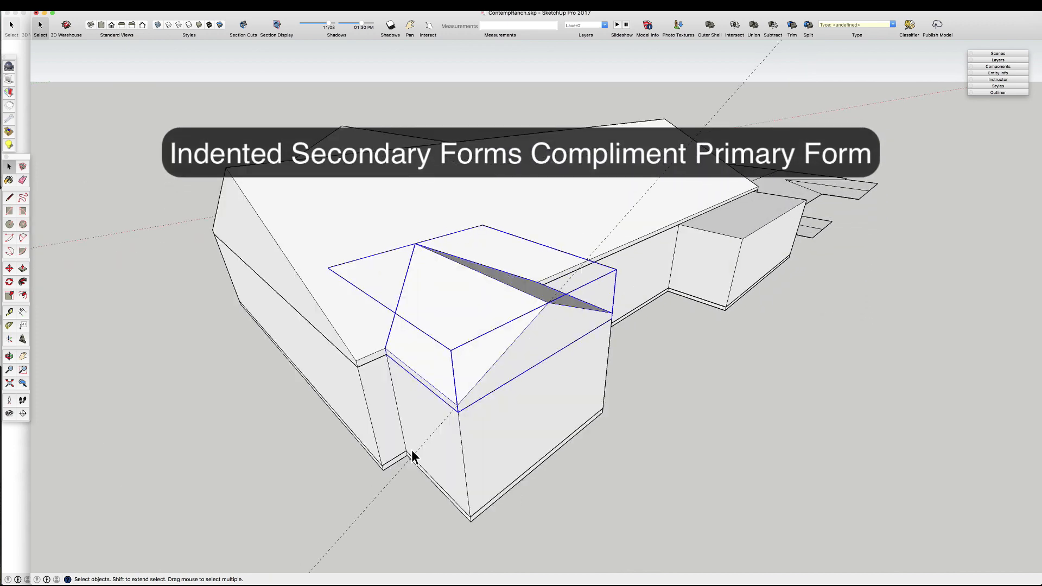
- Draw a rectangle over the second rear wing, extrude it 6", and draw a ridge line across its middle
key("r")
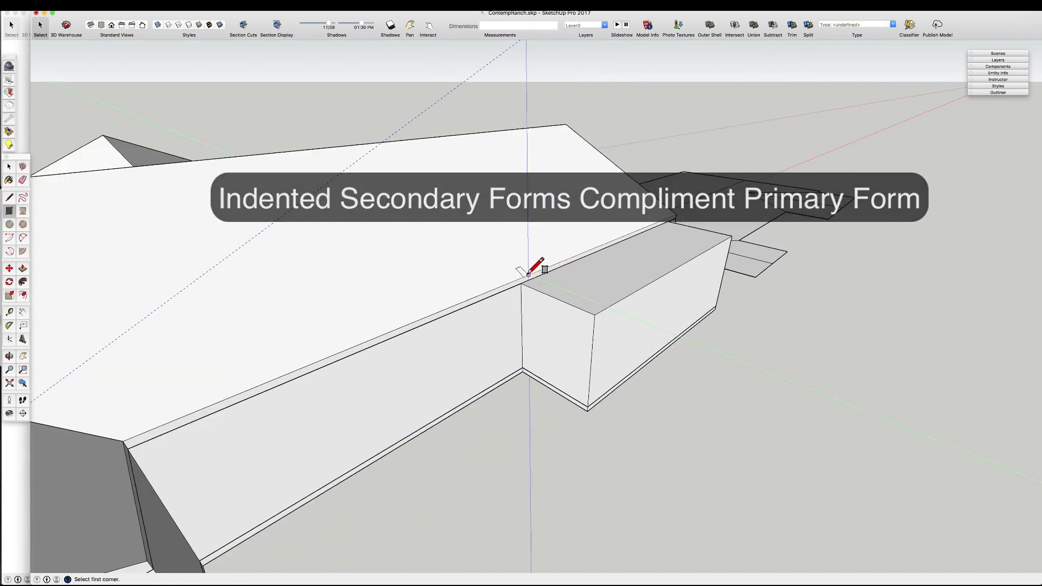
key("p")
left_click(634, 268)
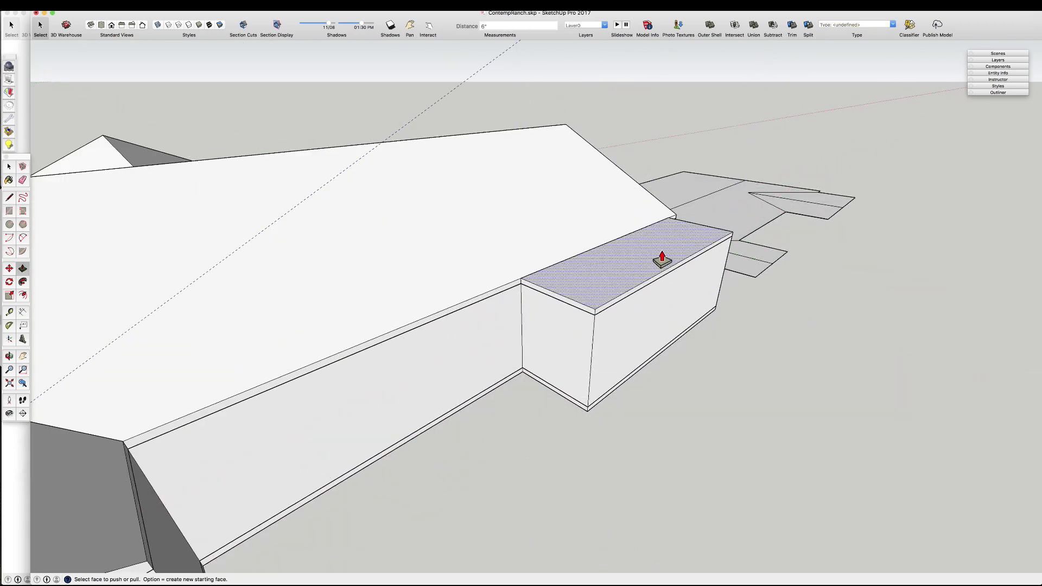
scroll(663, 260, "up", 3)
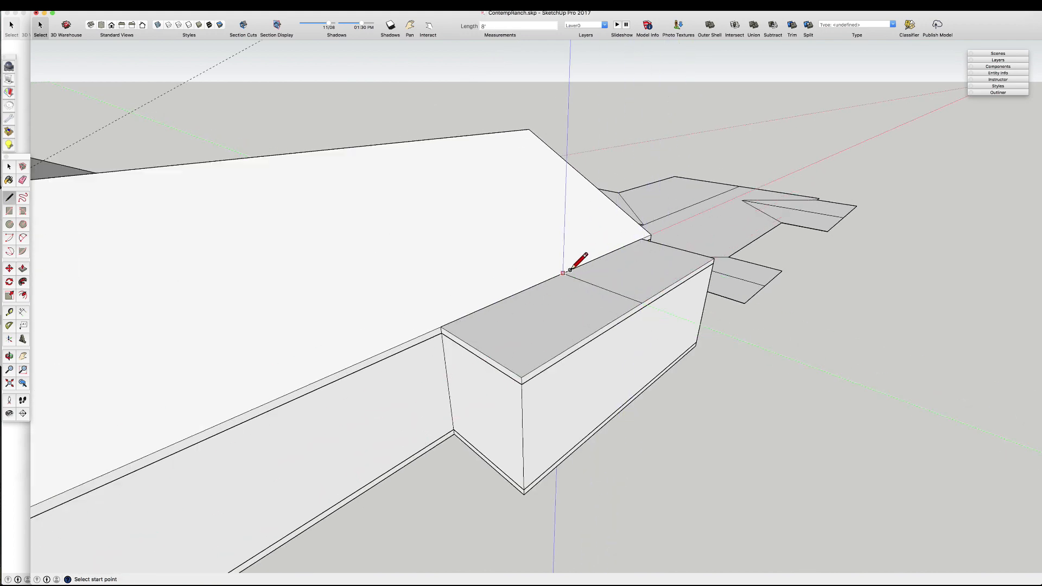
- Raise the second rear gable's ridge line to its slope guide and extend the gable back into the main roof
key("space")
scroll(596, 169, "down", 5)
key("m")
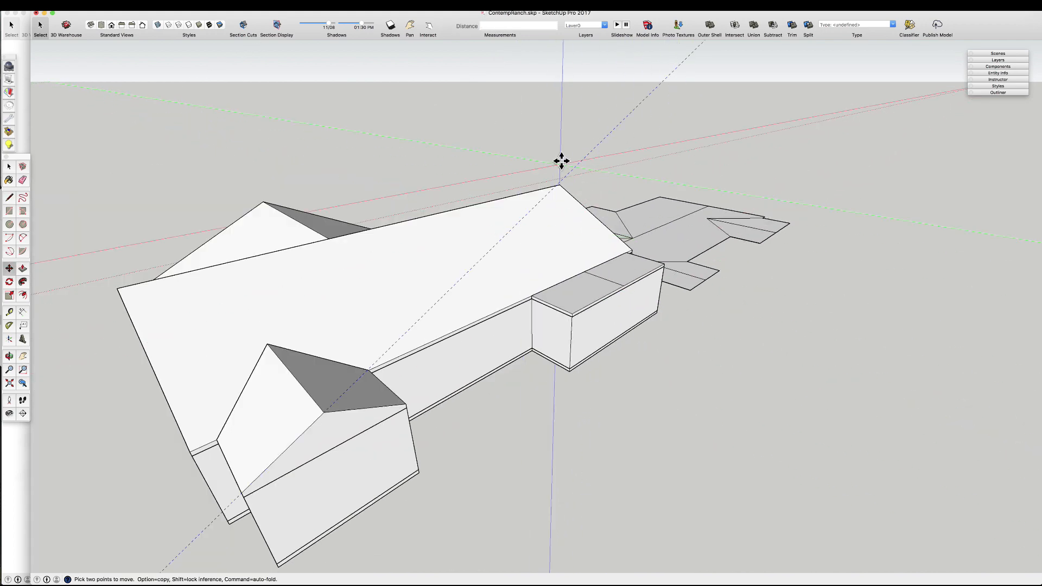
scroll(563, 318, "up", 5)
key("space")
scroll(551, 293, "down", 2)
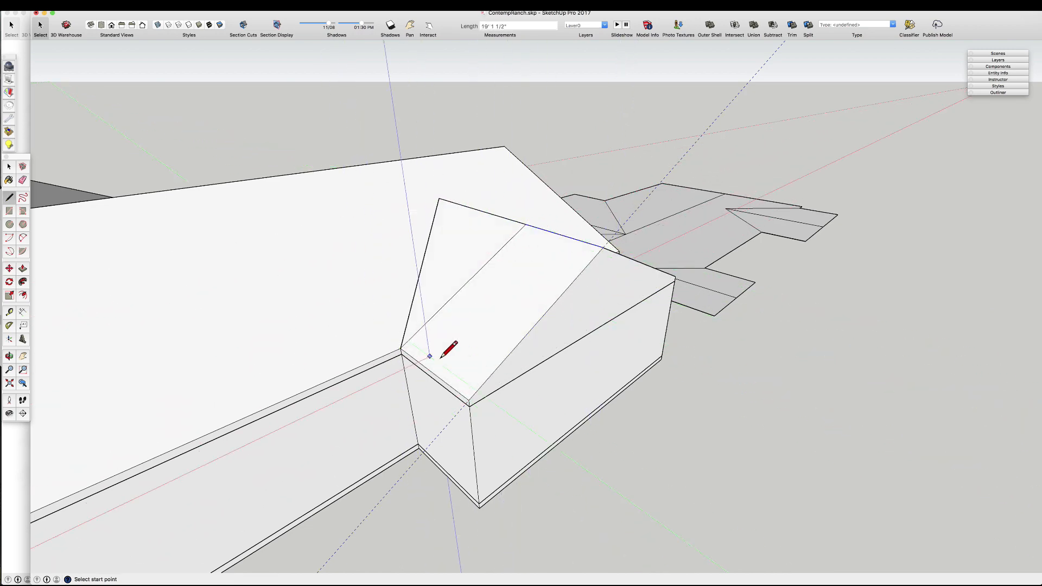
middle_click_drag(443, 358, 679, 286)
left_click(544, 178)
middle_click_drag(543, 178, 532, 263)
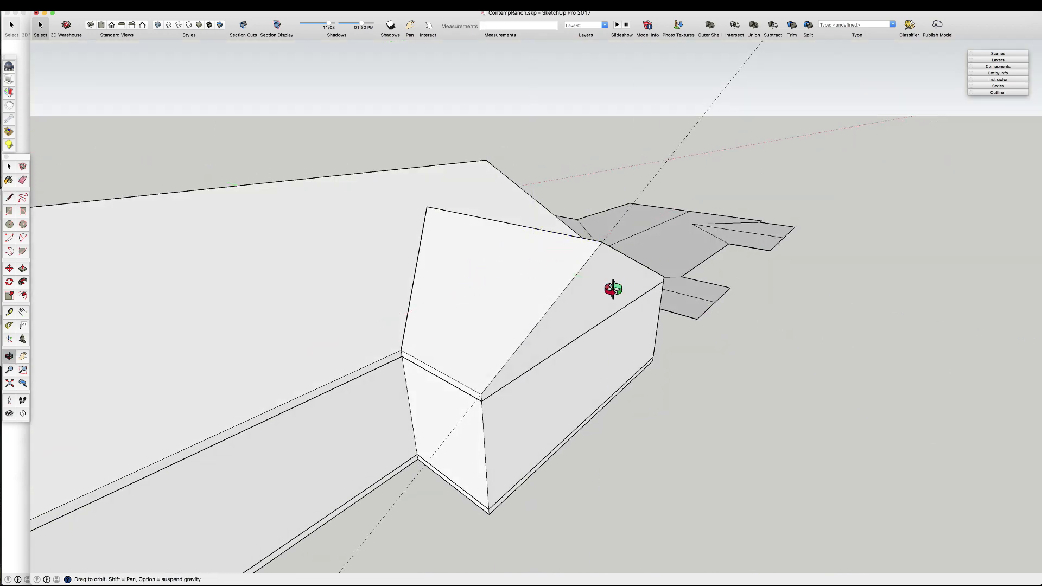
- Erase the leftover seam edges on the second rear gable's roof slopes
middle_click_drag(613, 289, 543, 304)
key("e")
left_click(553, 242)
middle_click_drag(558, 238, 656, 219)
left_click(652, 224)
scroll(554, 298, "down", 5)
key("space")
- Open the forward gable roof group and intersect its faces with the model
mouse_move(554, 298)
middle_mouse_down()
mouse_move(666, 279)
mouse_move(525, 328)
mouse_move(493, 314)
mouse_move(520, 318)
middle_mouse_up()
scroll(472, 326, "up", 4)
right_click(520, 318)
left_click(542, 346)
double_click(522, 316)
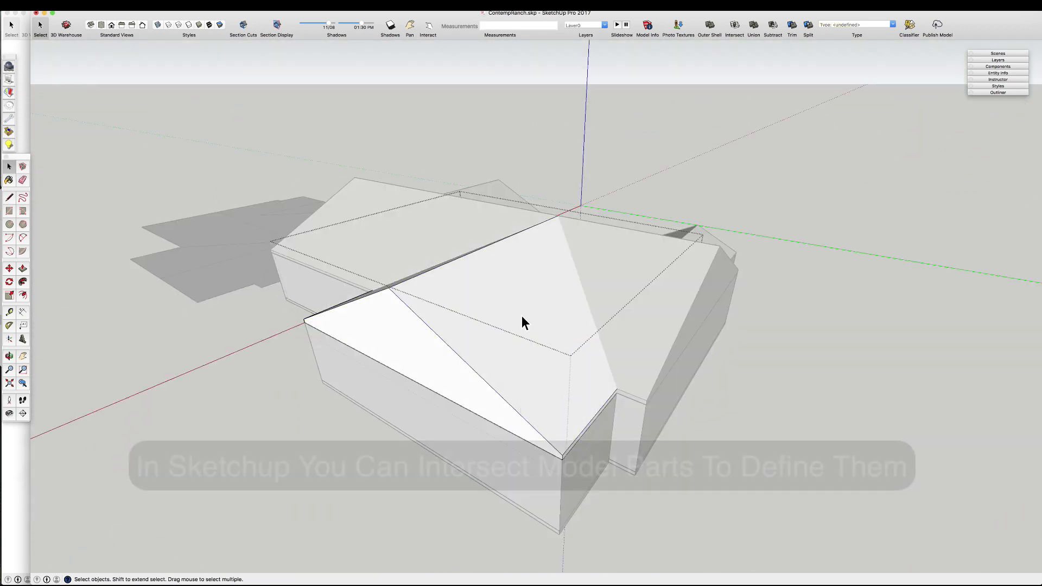
right_click(521, 316)
left_click(614, 386)
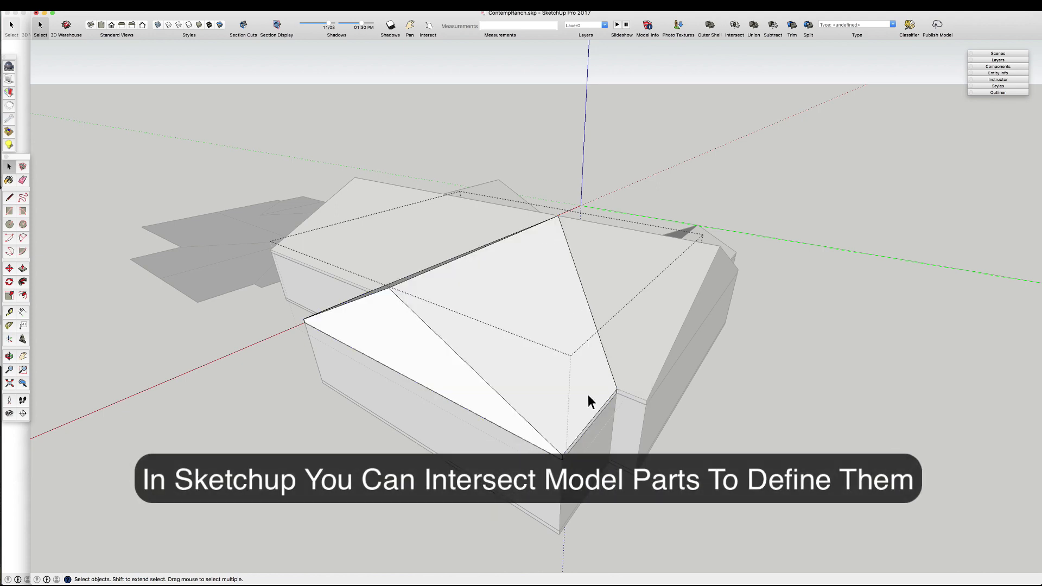
- Hide the rest of the model and draw a dividing line across the underside of the forward gable roof
middle_click_drag(581, 271, 417, 189)
key("shift+h")
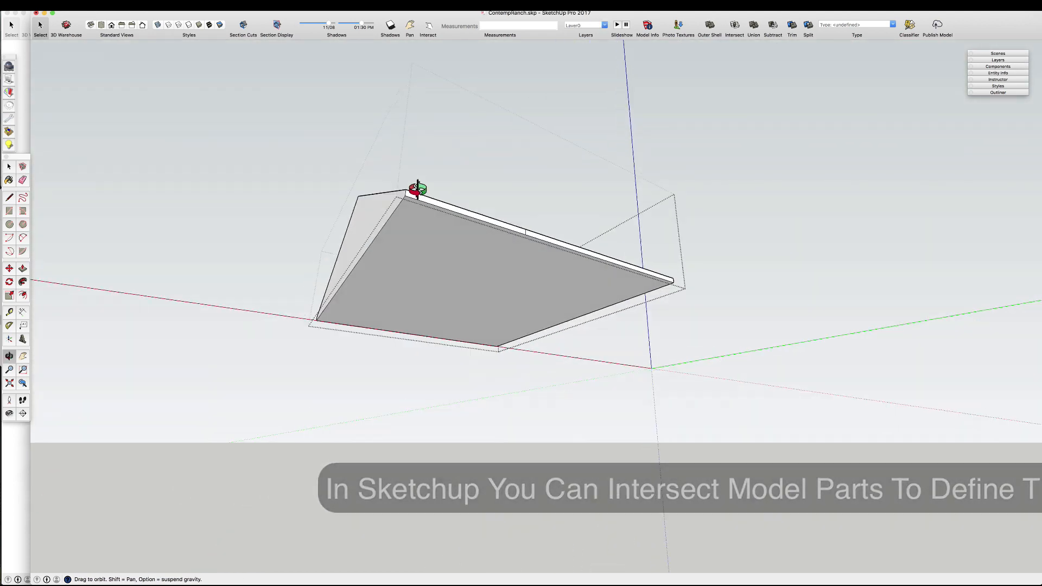
key("l")
left_click(524, 235)
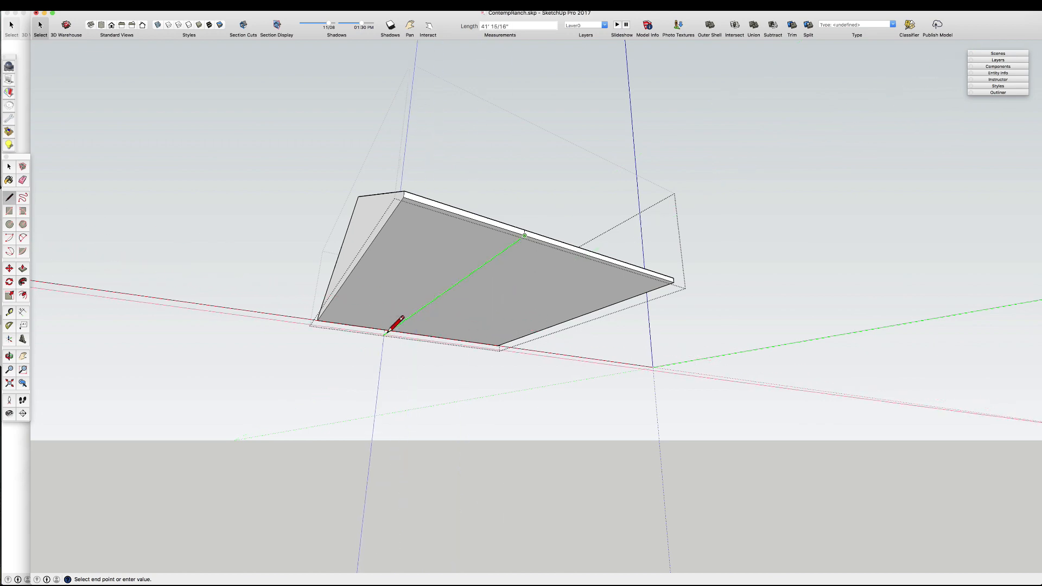
middle_click_drag(537, 284, 562, 305)
- Delete the surplus part of the forward gable roof that overlaps the main roof
left_click_drag(663, 326, 630, 259)
key("Delete")
left_click_drag(510, 348, 480, 319)
key("Delete")
middle_click_drag(487, 336, 514, 405)
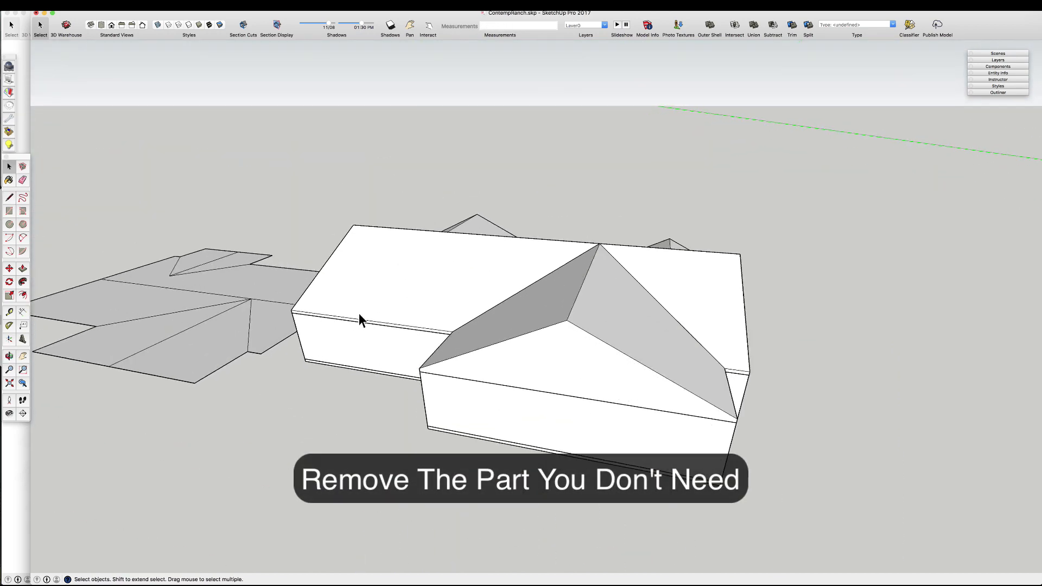
- Open the house volume, divide the front wall beside the forward wing with a vertical line, and push in the kitchen porch
scroll(355, 296, "up", 5)
middle_click_drag(355, 297, 451, 376)
double_click(358, 379)
left_click(334, 380)
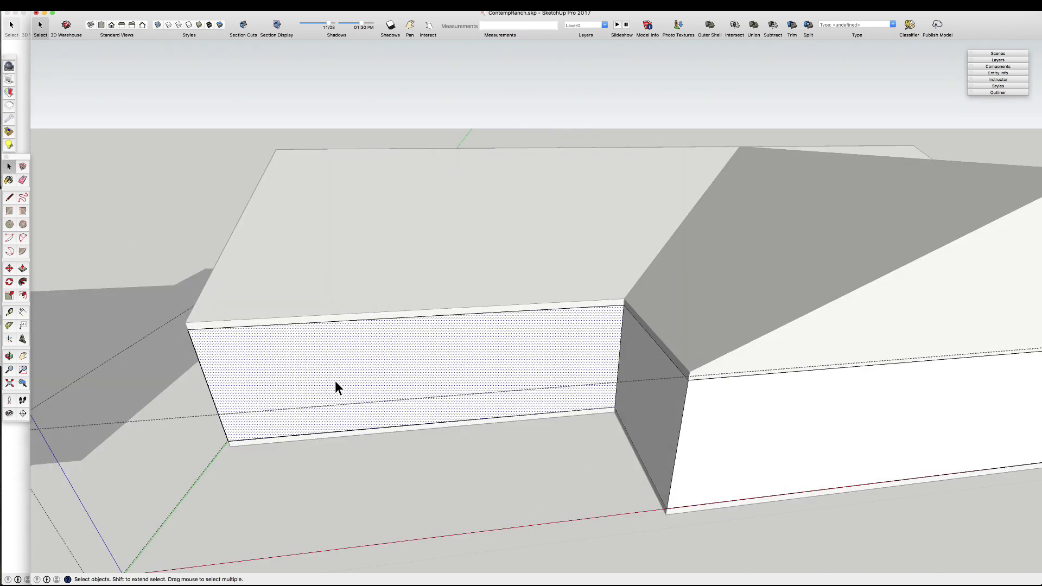
key("t")
left_click(204, 371)
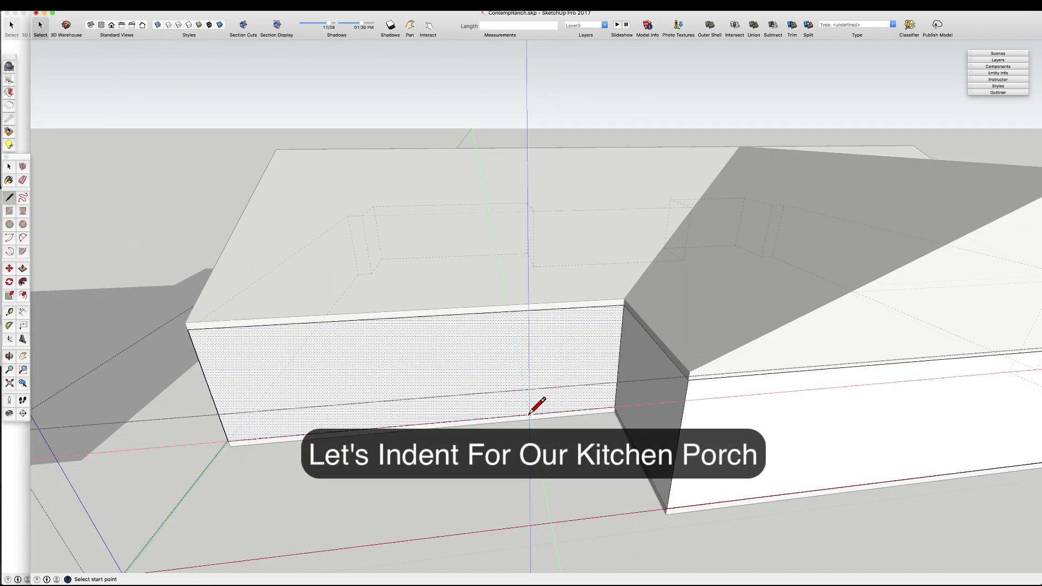
key("p")
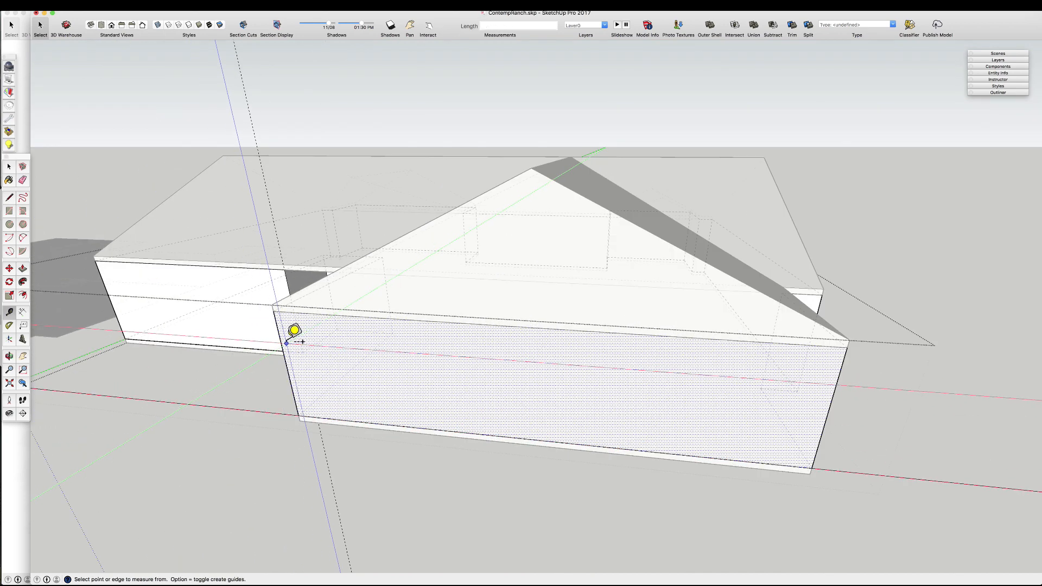
- Mark off the entrance porch with guides and lines on the forward wing's front wall and push that section inward
left_click(532, 169)
scroll(564, 393, "up", 5)
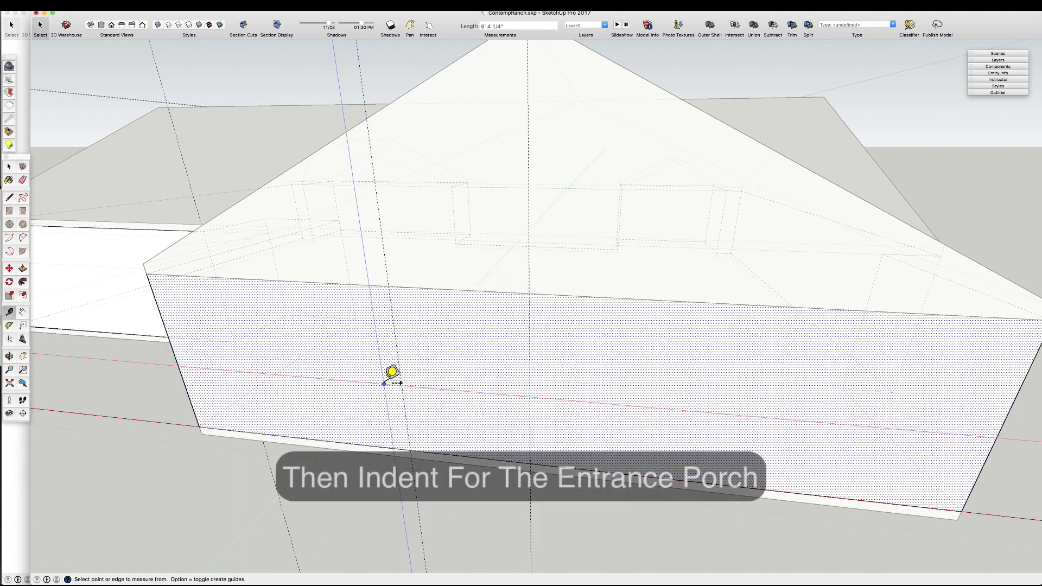
scroll(355, 303, "down", 4)
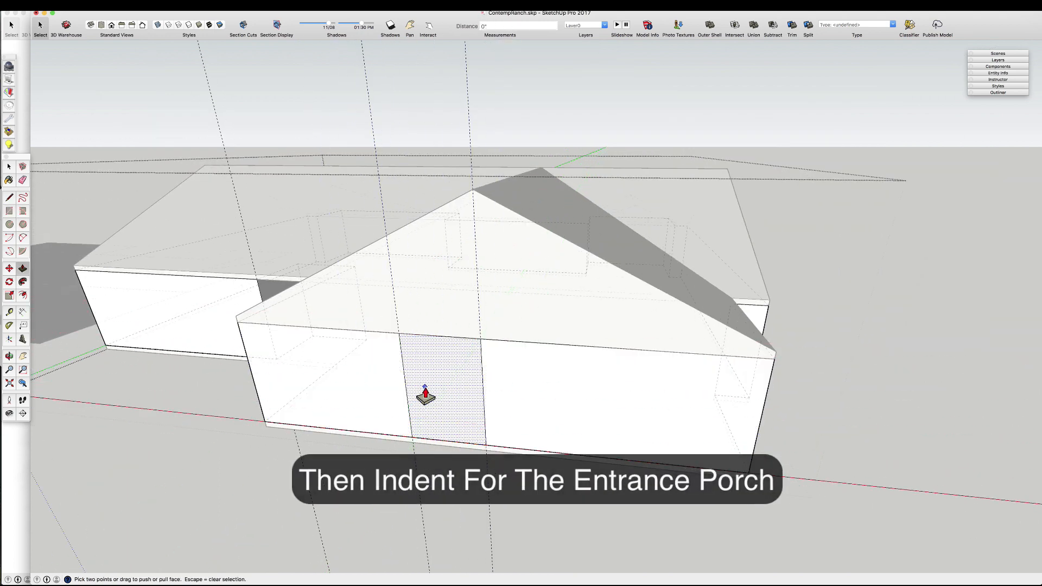
left_click_drag(424, 396, 436, 415)
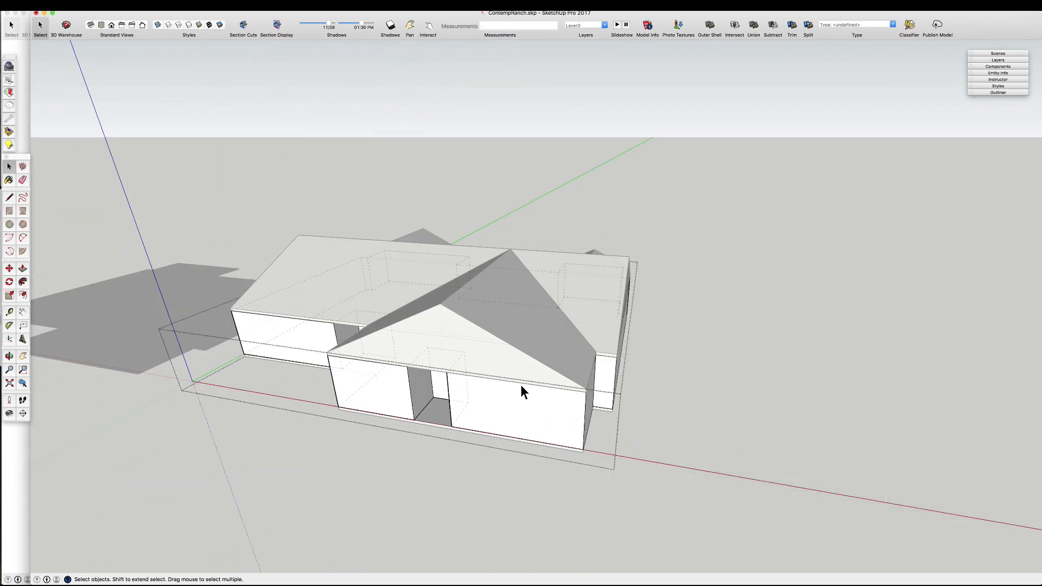
- Push back the rear wall between the two rear wings to form the back porch
scroll(520, 385, "down", 3)
scroll(344, 314, "up", 3)
middle_click_drag(580, 314, 132, 247)
scroll(512, 297, "up", 5)
left_click(513, 329)
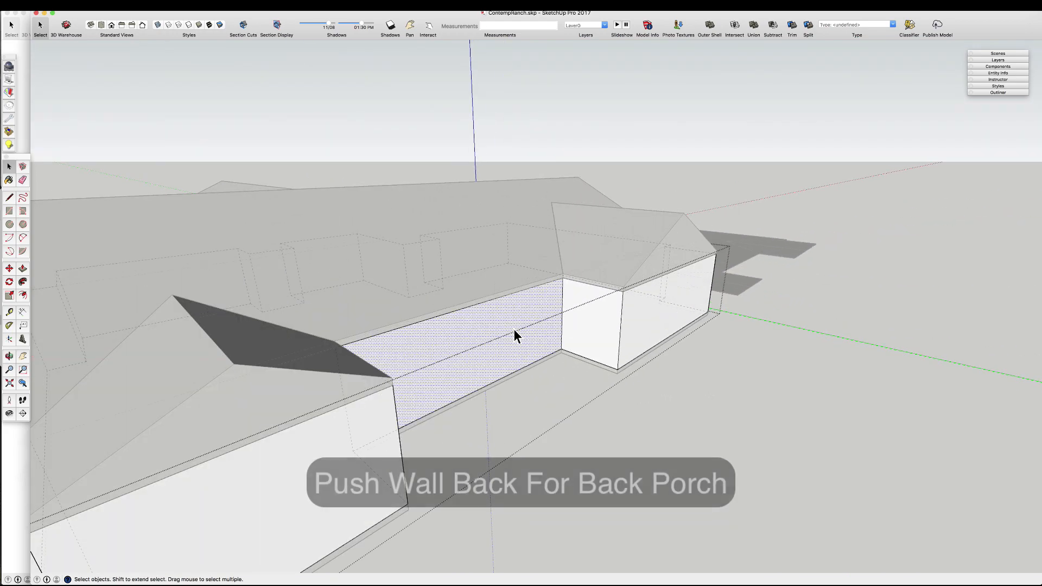
key("p")
left_click_drag(513, 329, 470, 313)
key("space")
- Push the narrow wall between the forward wing and the end of the main body inward 7'
scroll(611, 324, "down", 5)
middle_click_drag(611, 324, 540, 345)
scroll(431, 318, "up", 4)
scroll(431, 319, "down", 3)
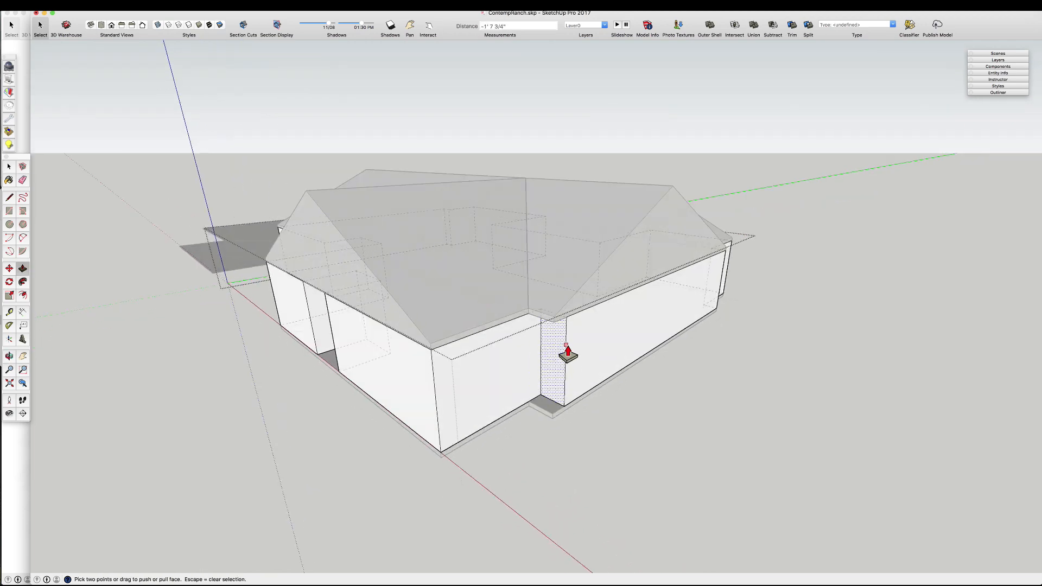
left_click(566, 345)
type("7")
key("Return")
mouse_move(836, 347)
middle_mouse_down()
mouse_move(620, 330)
mouse_move(919, 344)
middle_mouse_up()
double_click(598, 327)
scroll(553, 335, "up", 4)
key("space")
- Push the slab's stepped edge in to follow the recessed wall between the forward wing and the main body
scroll(692, 380, "down", 4)
mouse_move(380, 269)
middle_mouse_down()
mouse_move(630, 288)
mouse_move(662, 426)
mouse_move(503, 272)
middle_mouse_up()
scroll(579, 398, "up", 5)
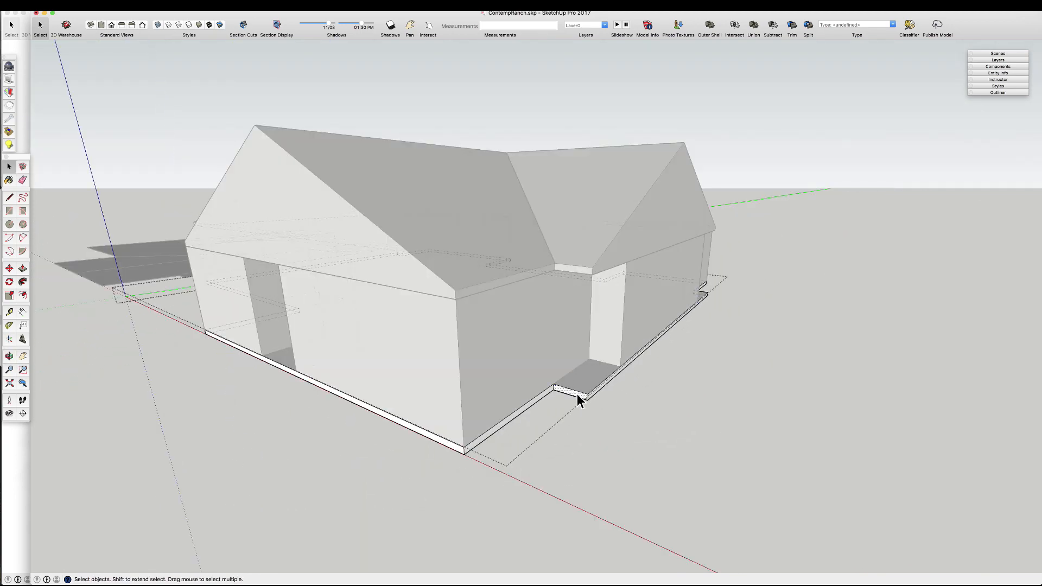
middle_click_drag(615, 309, 782, 365)
scroll(782, 366, "down", 3)
scroll(619, 406, "up", 4)
key("space")
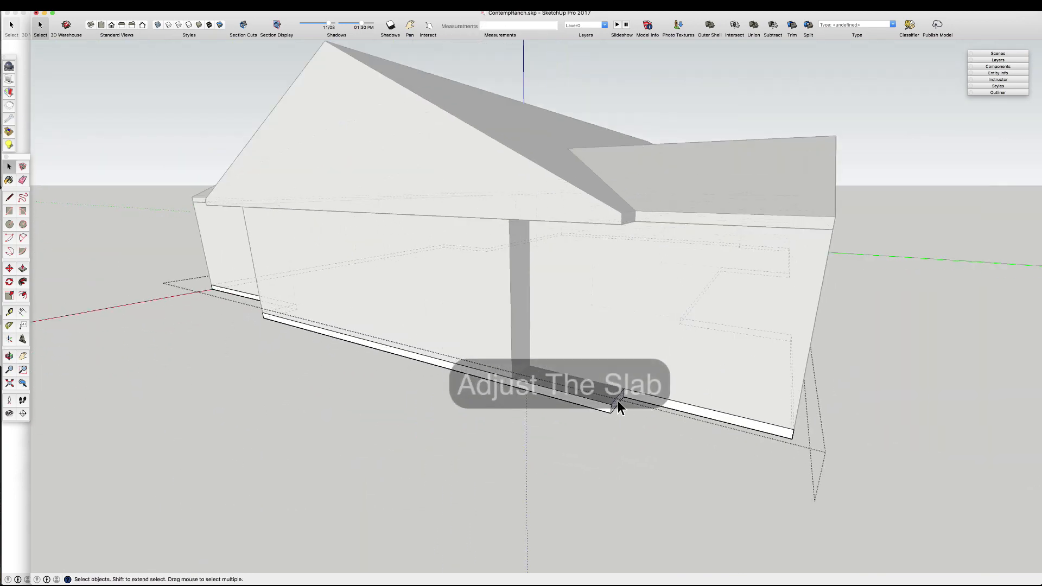
middle_click_drag(526, 337, 894, 298)
scroll(490, 240, "down", 5)
- Open the roof and draw vertical lines on the forward wing's gable face above both sides of the entrance porch
middle_click_drag(490, 239, 496, 310)
scroll(490, 311, "up", 4)
key("space")
scroll(490, 311, "down", 3)
left_click(496, 310)
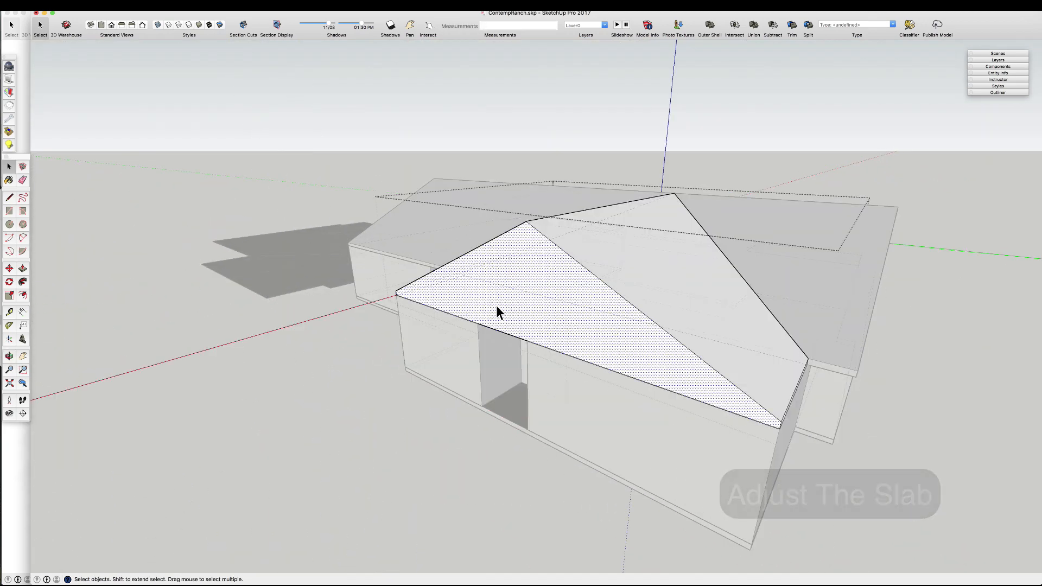
scroll(545, 255, "up", 5)
left_click(572, 293)
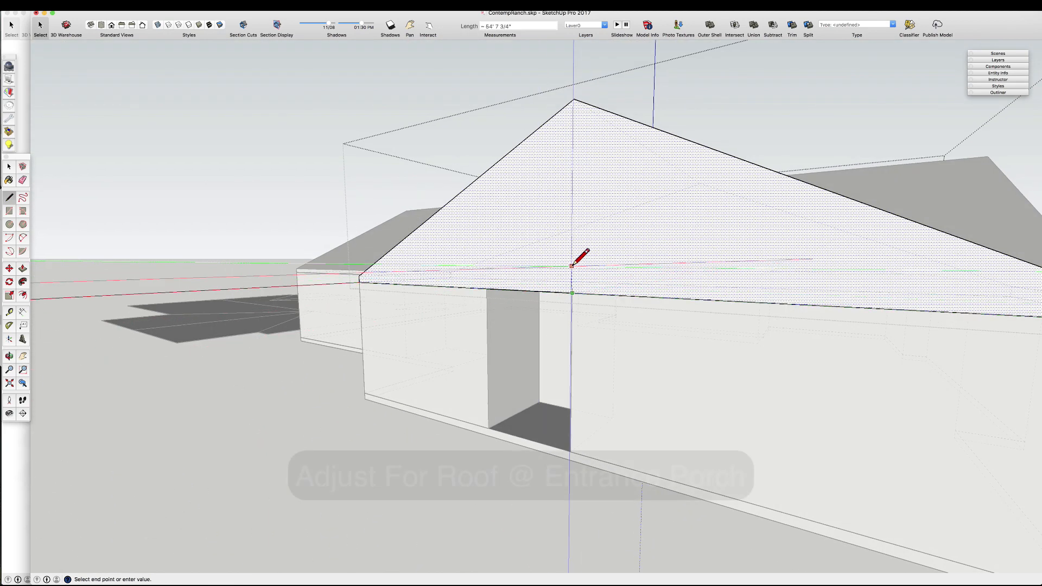
left_click(574, 100)
left_click(487, 289)
left_click(485, 174)
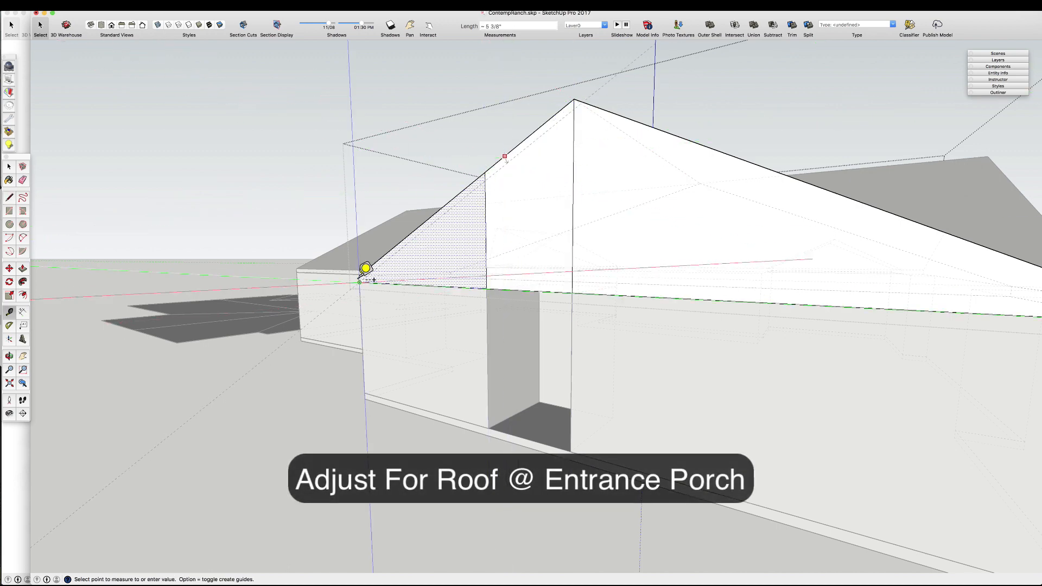
- Outline the gable area above the entrance porch below the sloping roof edge and push it in flush with the porch's back wall
key("p")
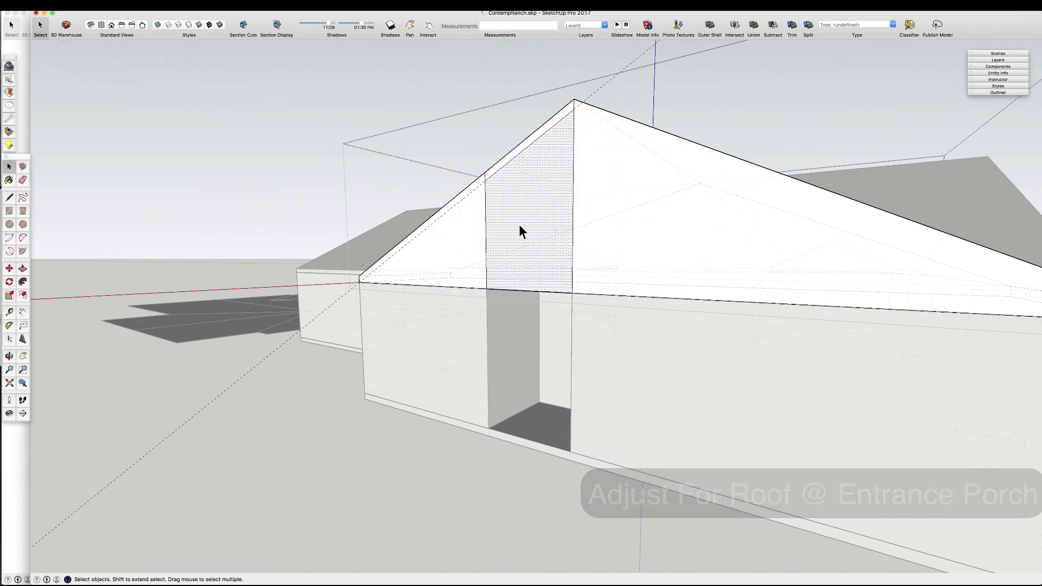
left_click_drag(521, 230, 538, 312)
middle_click_drag(538, 312, 600, 396)
left_click(611, 298)
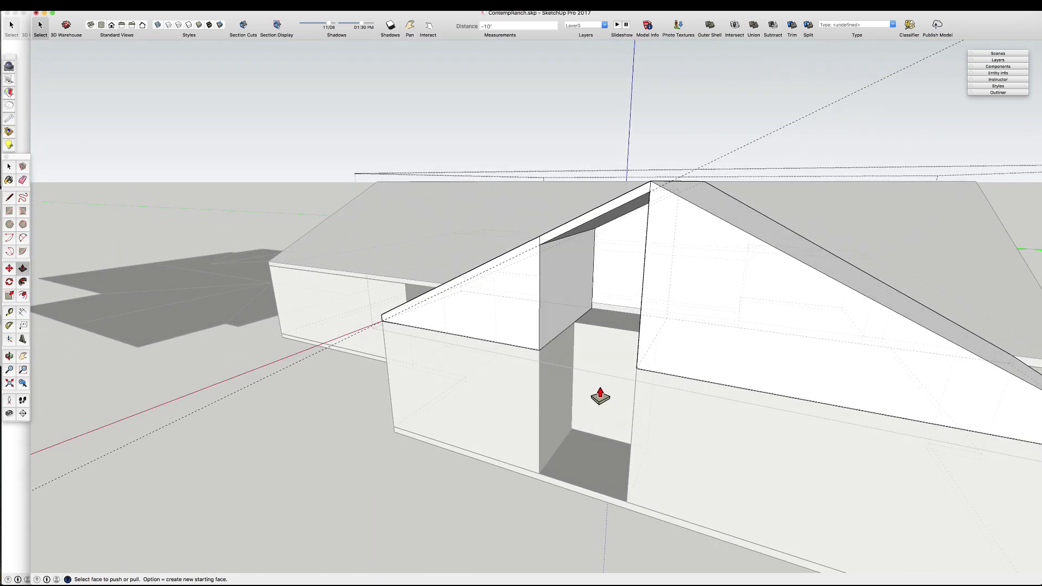
key("super+z")
left_click(608, 339)
left_click(597, 437)
scroll(554, 316, "down", 5)
middle_click_drag(553, 316, 541, 359)
scroll(514, 315, "up", 6)
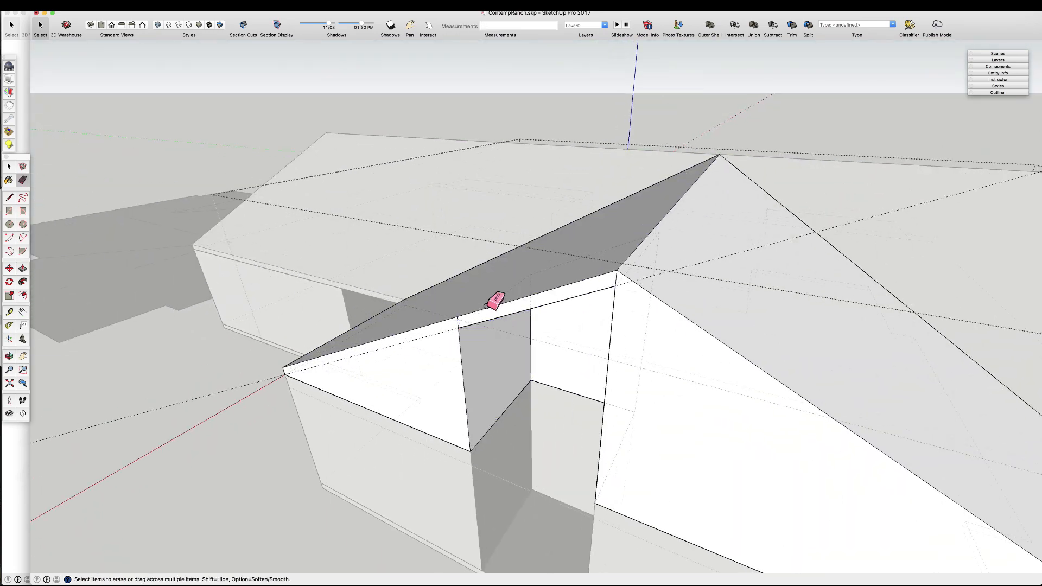
- Finish editing the roof and delete the leftover guide along the gable slope
key("space")
scroll(488, 321, "down", 5)
key("Escape")
mouse_move(487, 321)
middle_mouse_down()
mouse_move(425, 315)
mouse_move(419, 350)
middle_mouse_up()
key("Delete")
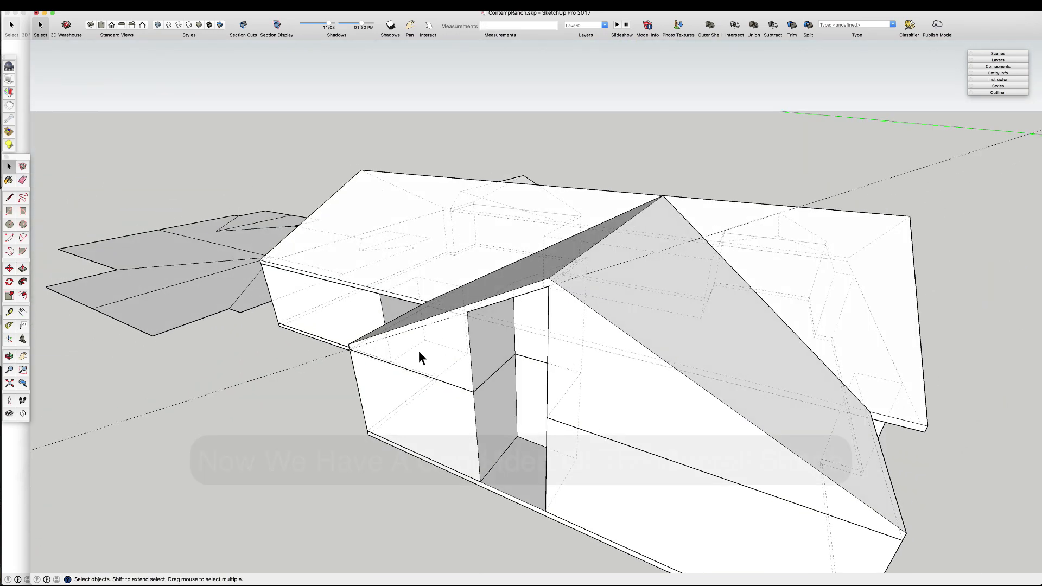
- Examine the completed house massing, roof forms and entrance porch from several sides
scroll(471, 293, "down", 5)
scroll(480, 287, "up", 2)
middle_click_drag(480, 293, 742, 306)
scroll(541, 347, "up", 6)
scroll(542, 347, "down", 5)
middle_click_drag(542, 347, 560, 337)
scroll(751, 356, "up", 4)
scroll(572, 349, "down", 5)
scroll(361, 348, "up", 7)
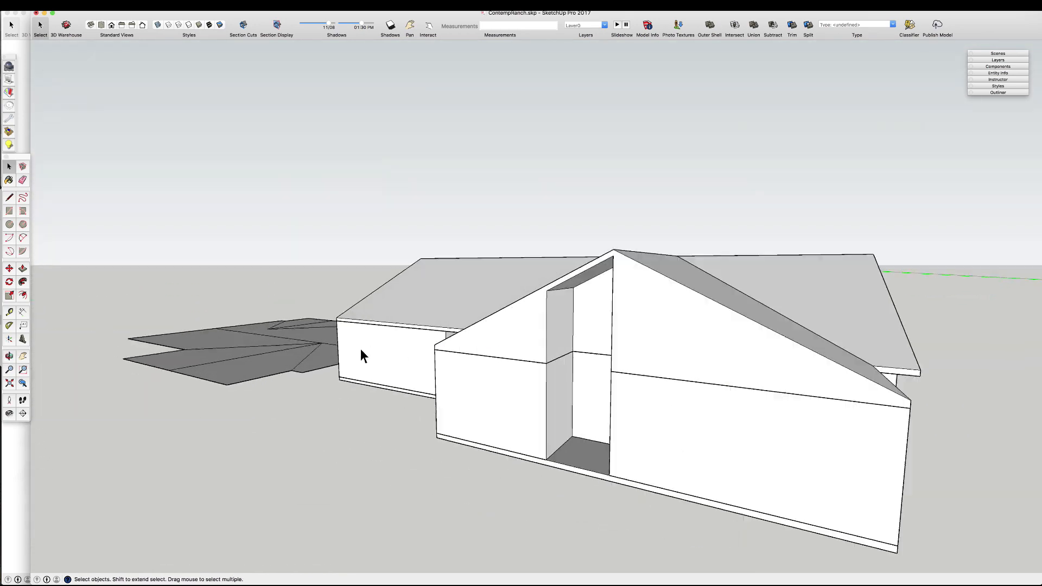
- Open the house volume and set out the garage door with guides at the wall's centre, on either side, and 84" high
middle_click_drag(360, 348, 465, 364)
double_click(465, 363)
left_click(465, 364)
key("t")
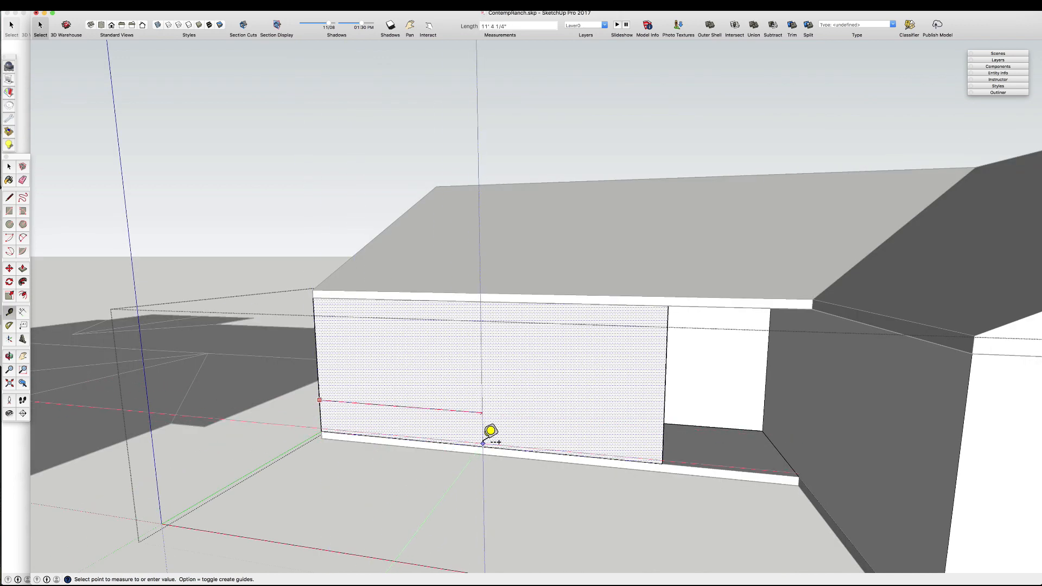
left_click(477, 400)
left_click(368, 364)
type("9")
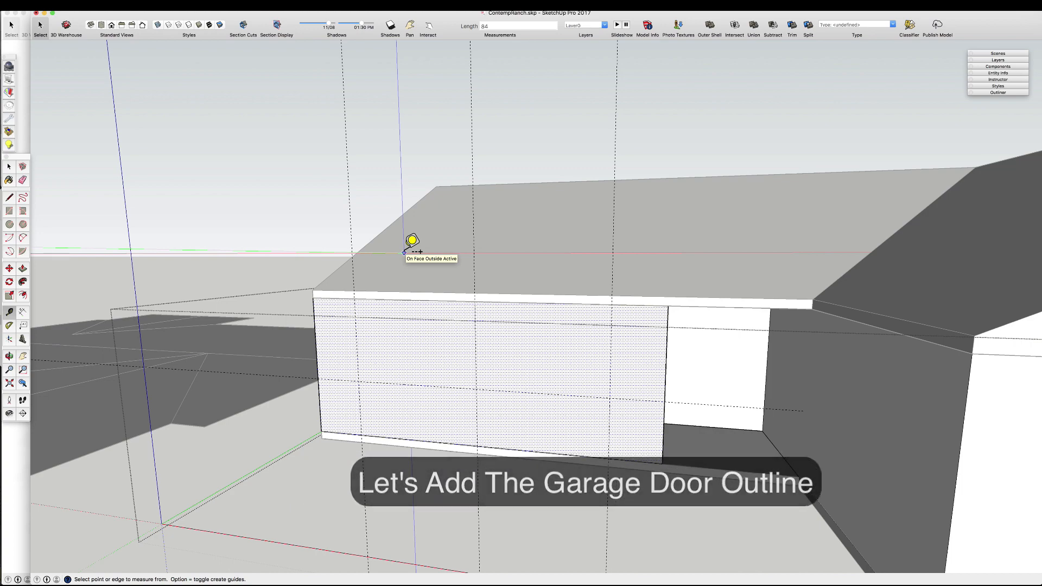
- Draw the garage door outline as a rectangle between the guides on the garage front wall
type("r")
left_click(361, 435)
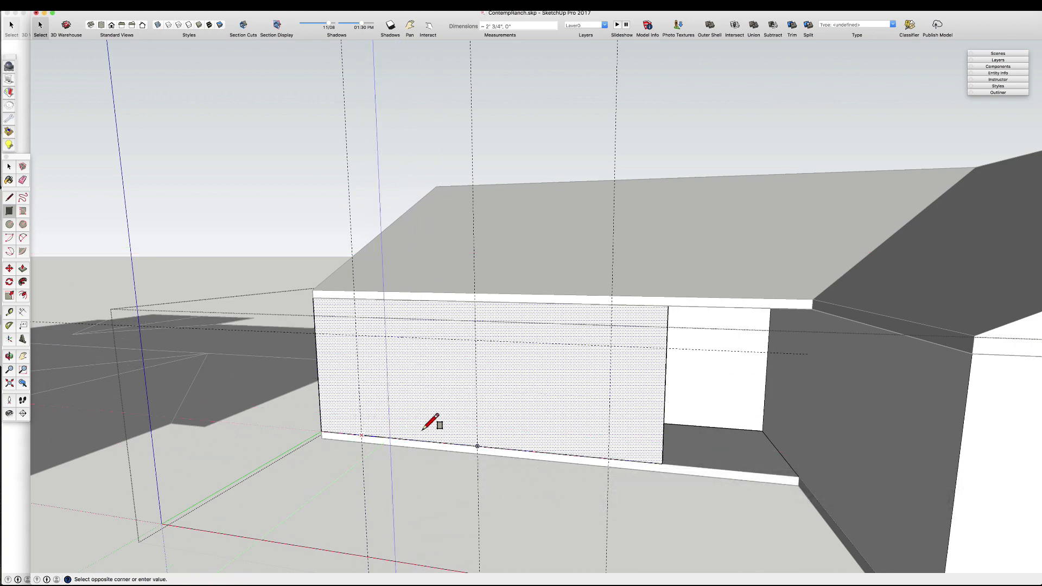
left_click(612, 343)
scroll(453, 400, "down", 5)
middle_click_drag(454, 400, 387, 370)
scroll(391, 364, "up", 2)
middle_click_drag(410, 336, 450, 396)
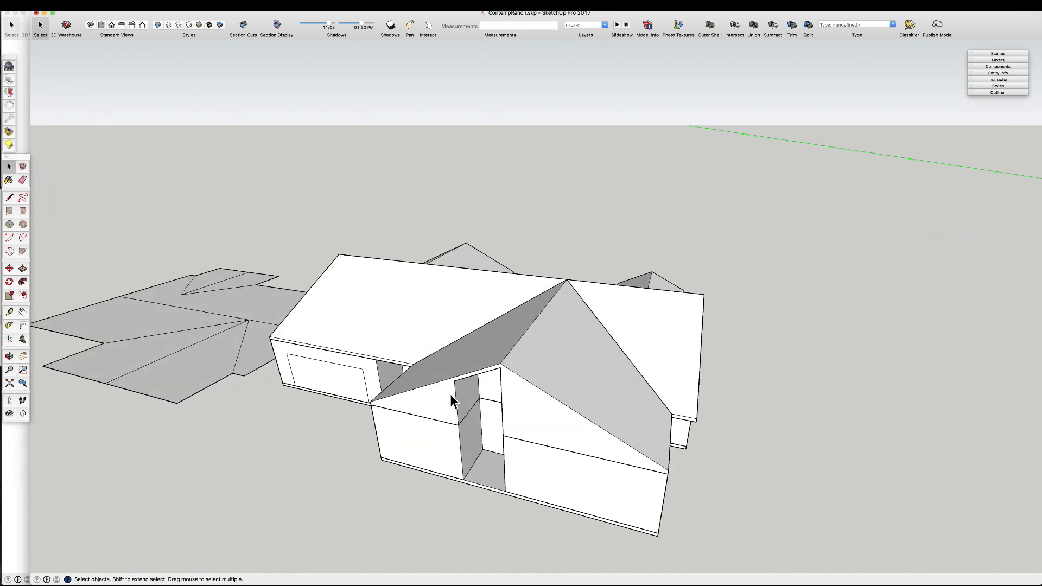
- Set the camera to parallel projection and show the flat roof plan and 3D house from the top
middle_click_drag(401, 261, 483, 396)
left_click(144, 6)
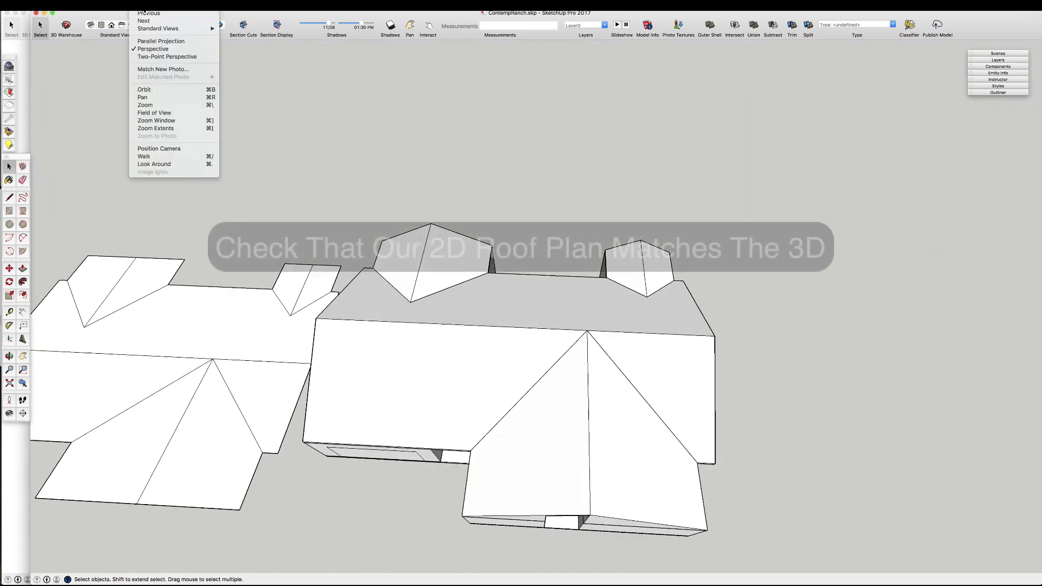
left_click(158, 41)
scroll(461, 311, "down", 3)
left_click(101, 25)
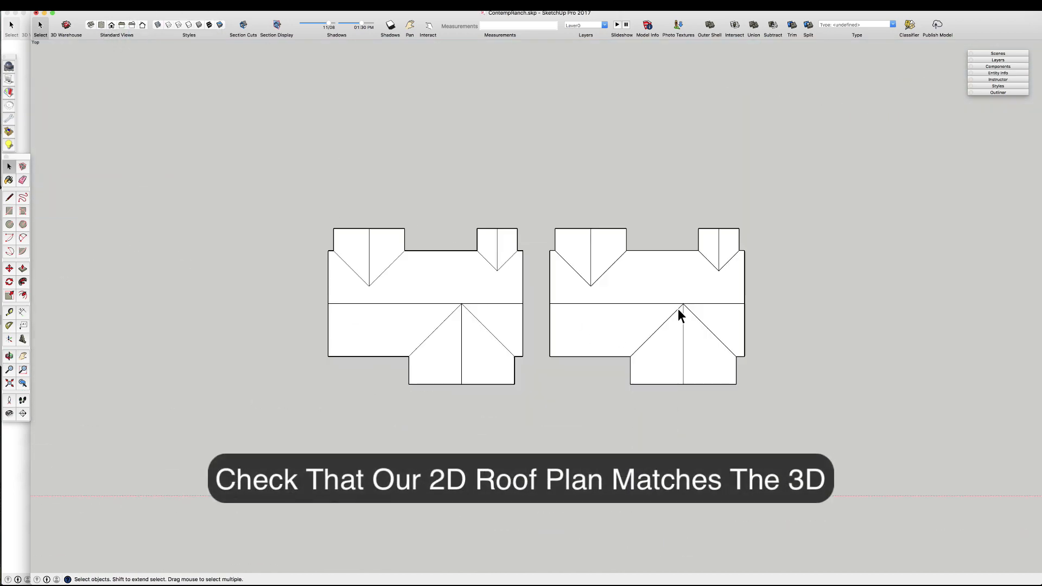
scroll(652, 311, "up", 3)
- Overlay the flat roof plan on the 3D roof, compare them by undoing and redoing the move, and return the plan to its place
left_click(234, 265)
key("m")
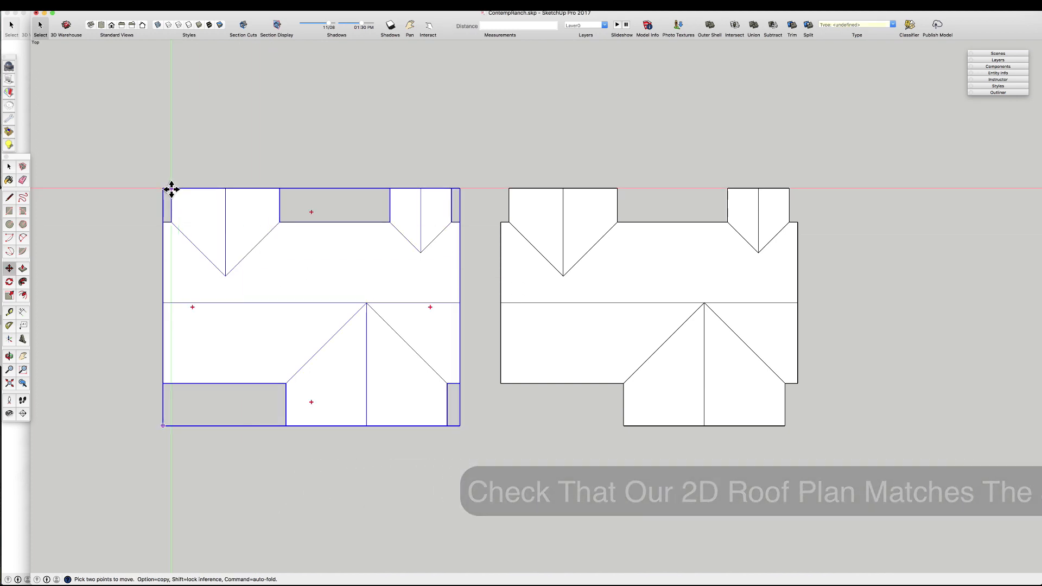
left_click(165, 302)
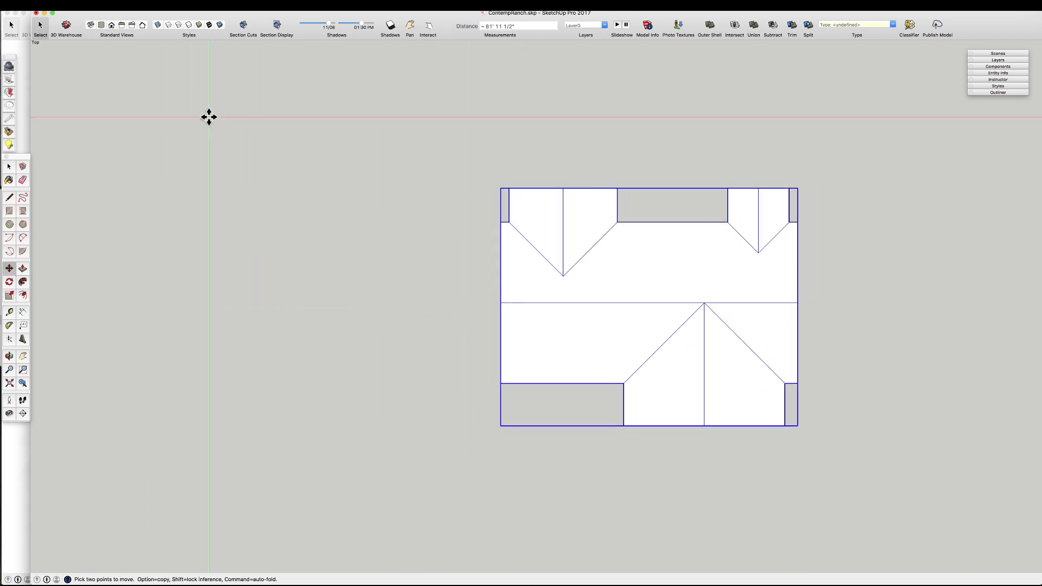
key("super+z")
key("super+shift+z")
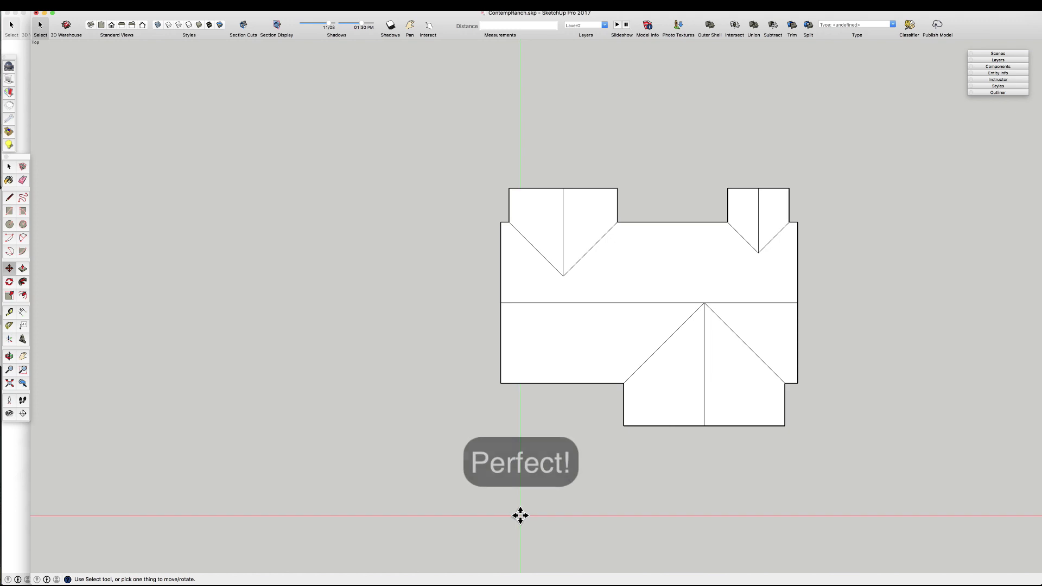
key("super+z")
key("super+shift+z")
key("super+z")
key("space")
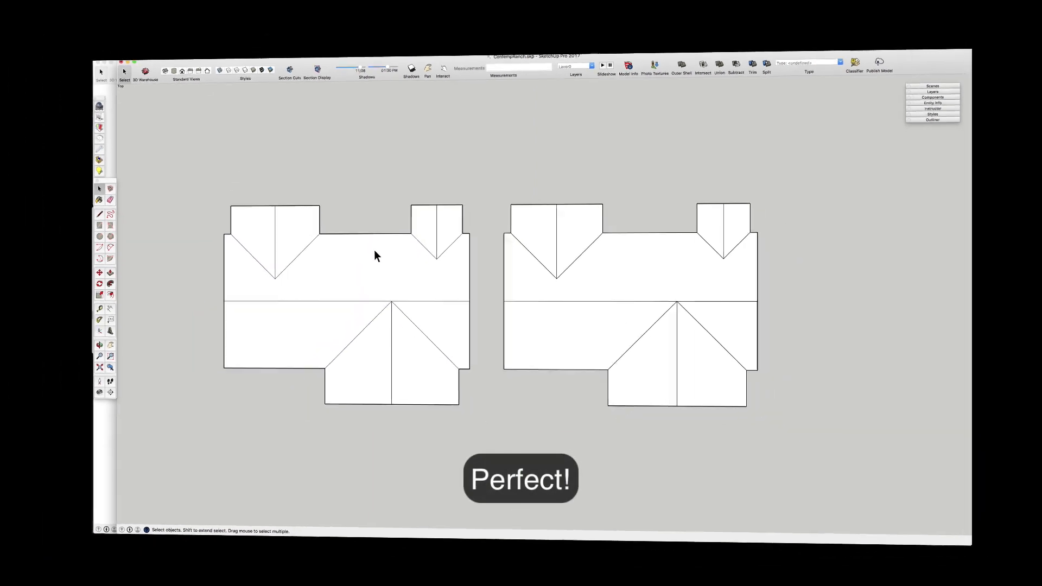
- Open the floor plan, add wall-thickness guides around the front right corner notch, and remove the corner area outside it
middle_click_drag(347, 249, 534, 57)
scroll(623, 294, "down", 3)
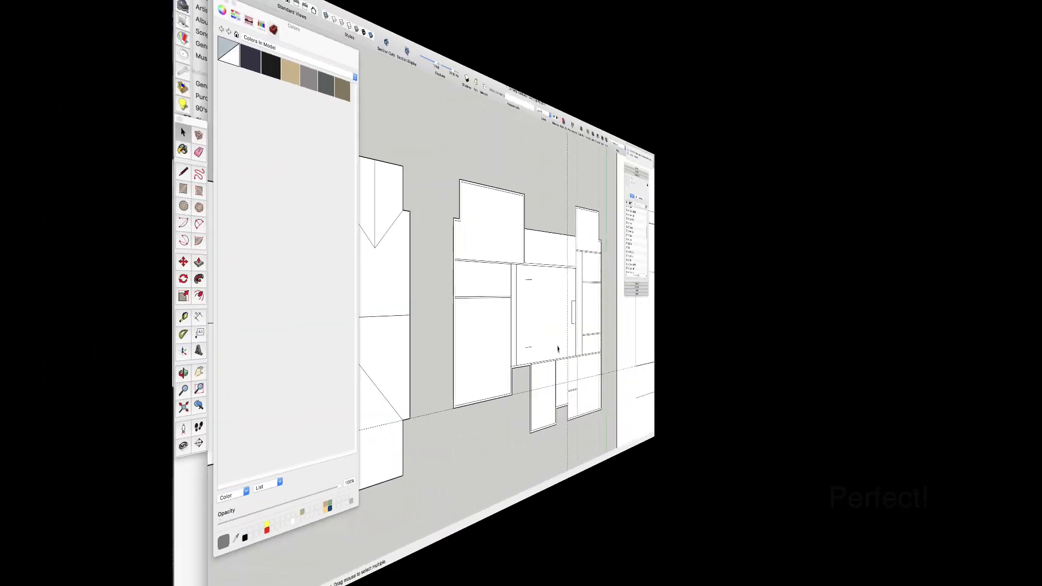
scroll(592, 346, "down", 5)
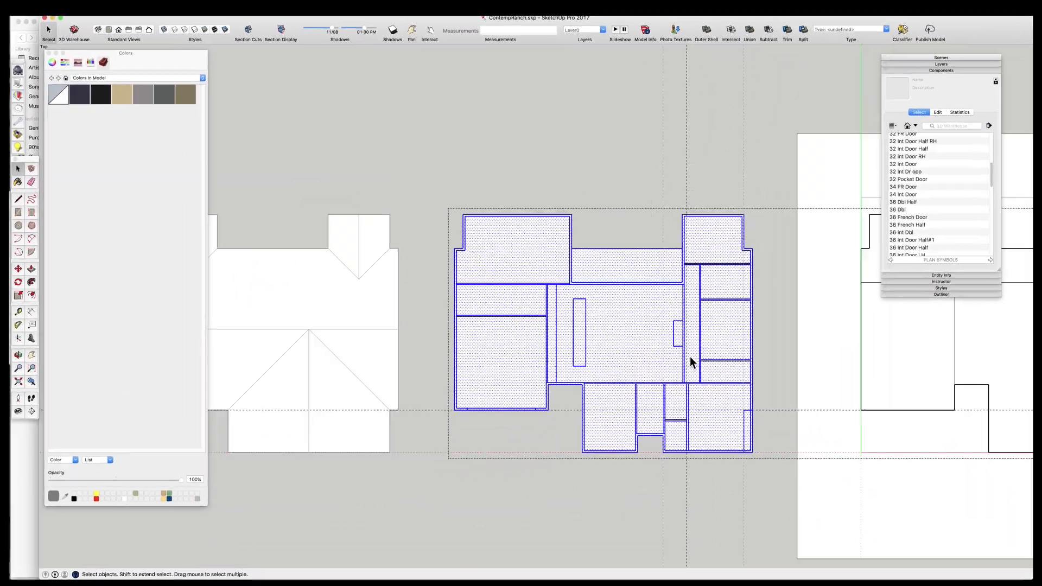
scroll(678, 354, "up", 4)
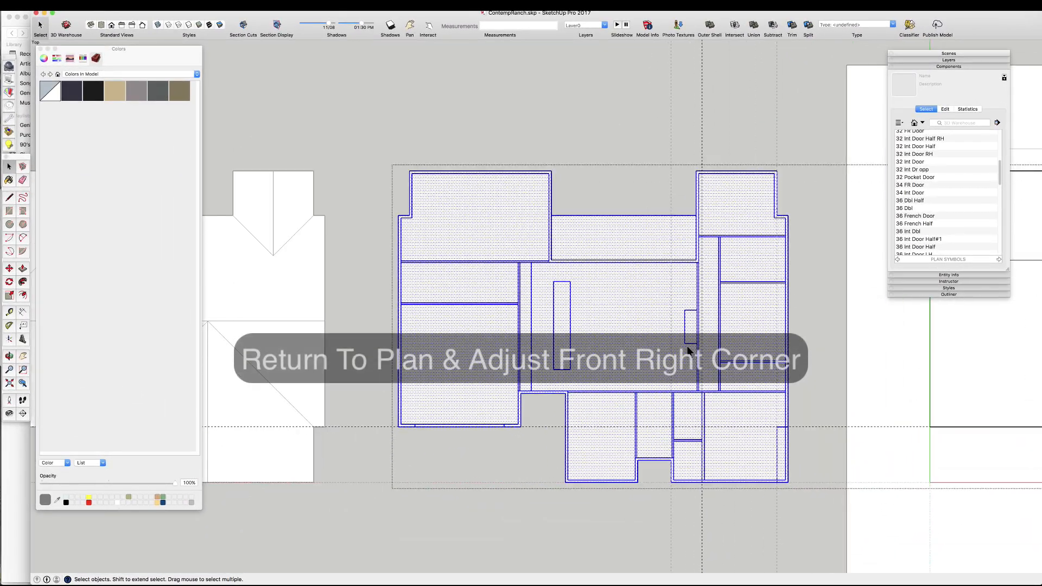
scroll(691, 332, "down", 3)
scroll(662, 328, "up", 3)
scroll(735, 282, "up", 4)
scroll(645, 362, "down", 3)
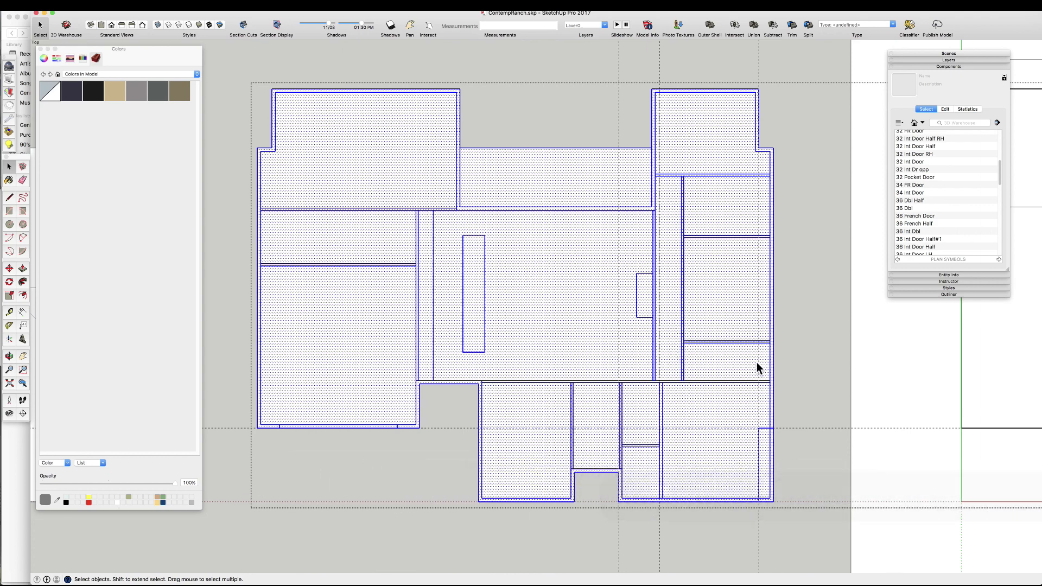
scroll(721, 468, "up", 5)
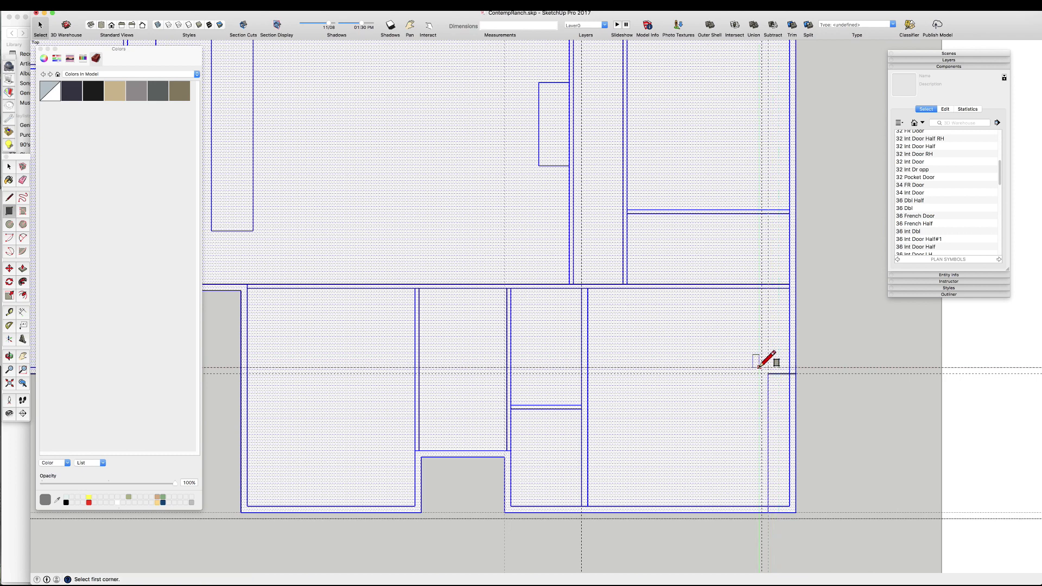
left_click(796, 511)
key("e")
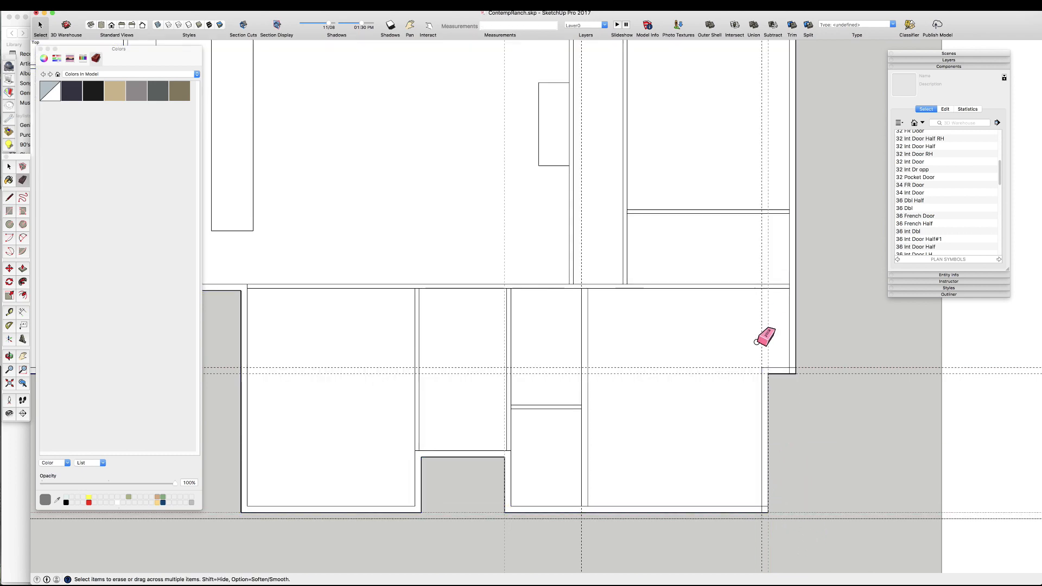
- Complete the inner wall lines around the notched front right corner and erase the leftover line segments
scroll(760, 338, "up", 3)
left_click_drag(829, 367, 835, 334)
scroll(748, 261, "down", 5)
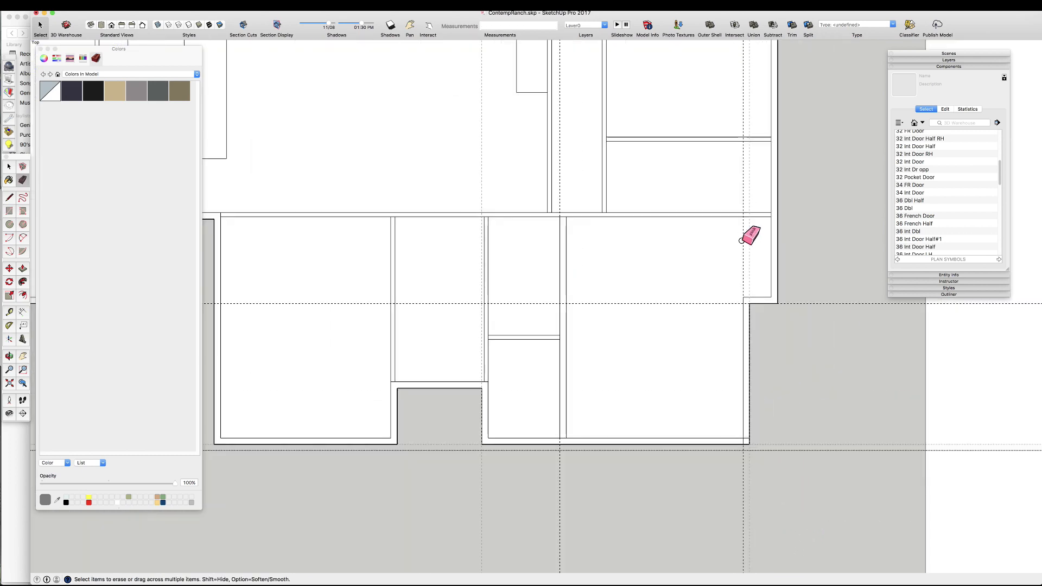
scroll(743, 422, "up", 5)
left_click_drag(737, 485, 752, 473)
scroll(598, 468, "down", 5)
scroll(513, 471, "down", 5)
key("space")
scroll(500, 476, "up", 3)
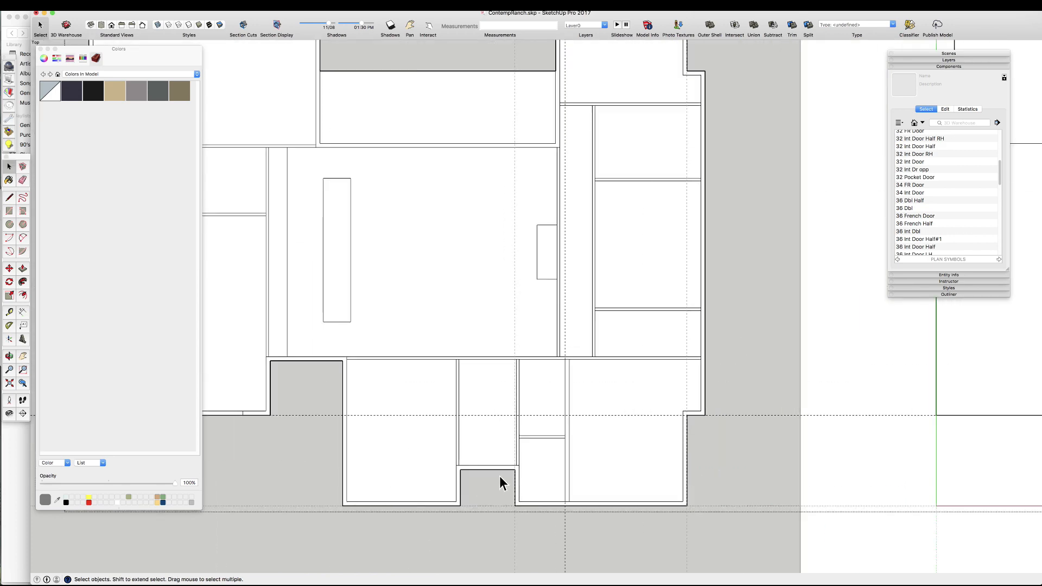
- Check the sizes of the forward wing's rooms, measuring across the corner bedroom
scroll(624, 401, "up", 2)
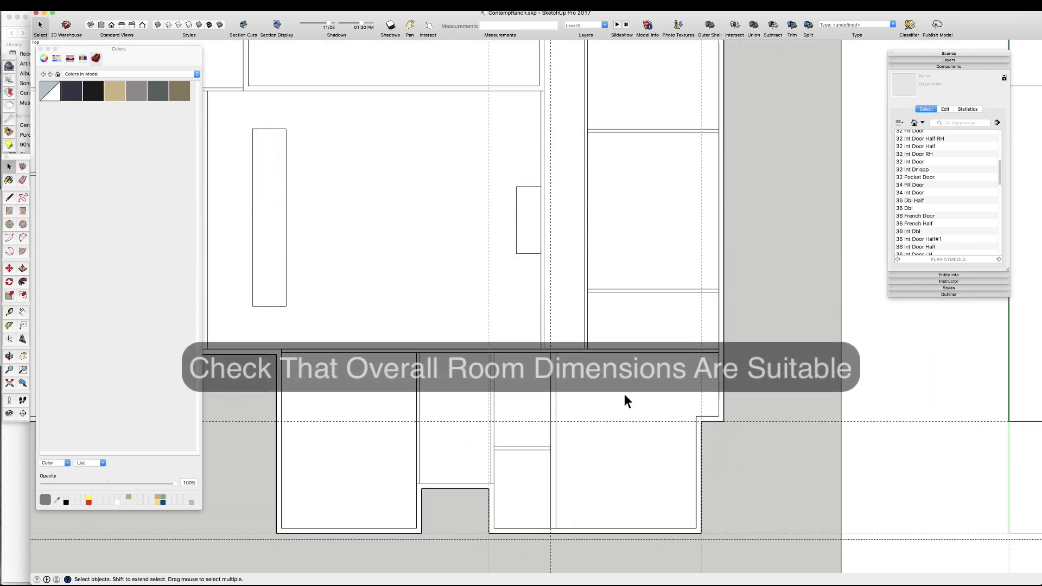
scroll(623, 399, "down", 5)
scroll(619, 396, "up", 3)
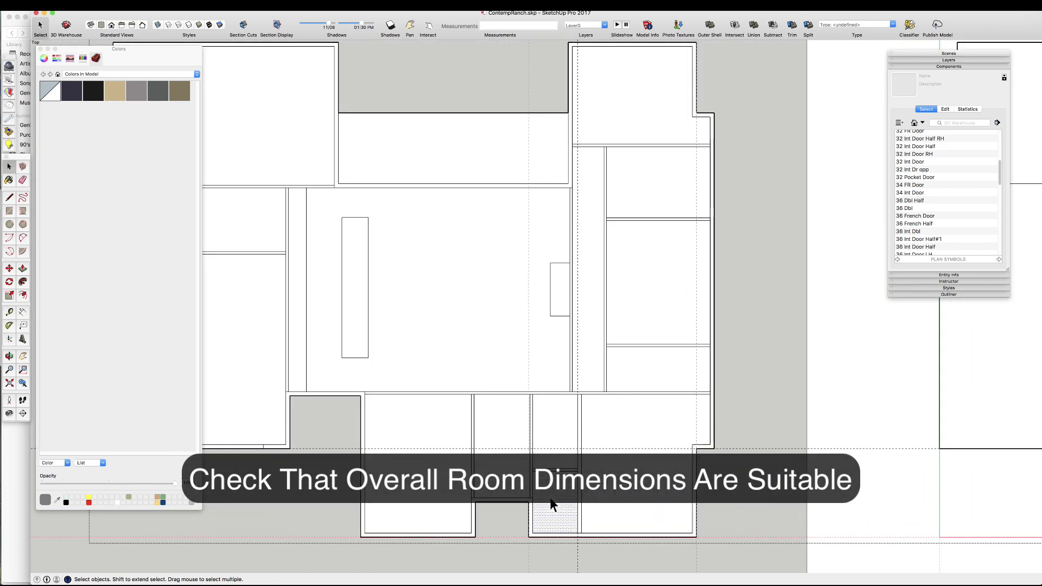
left_click(552, 434)
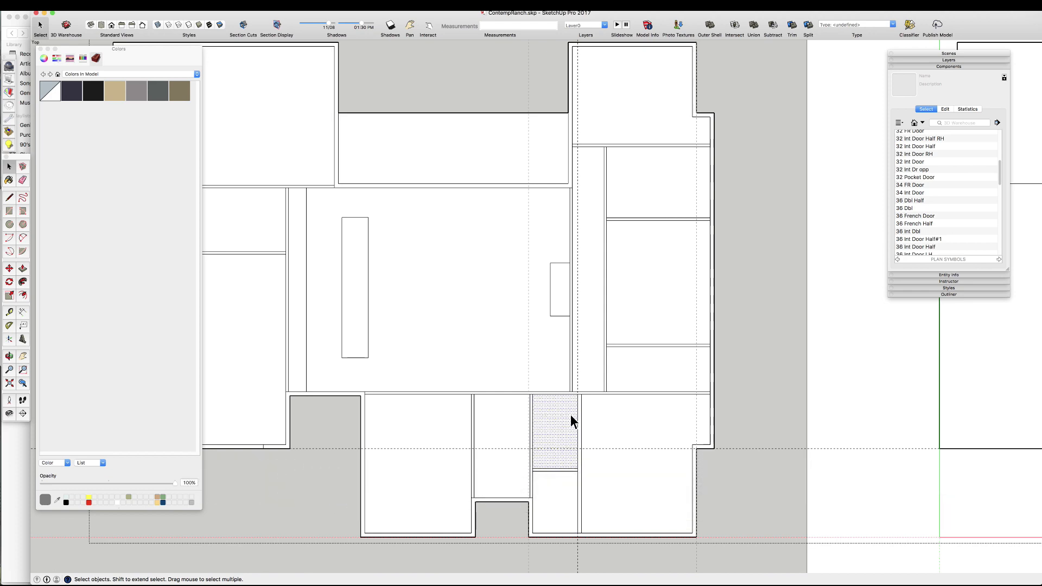
scroll(658, 340, "down", 4)
scroll(642, 470, "up", 5)
left_click(652, 473)
key("t")
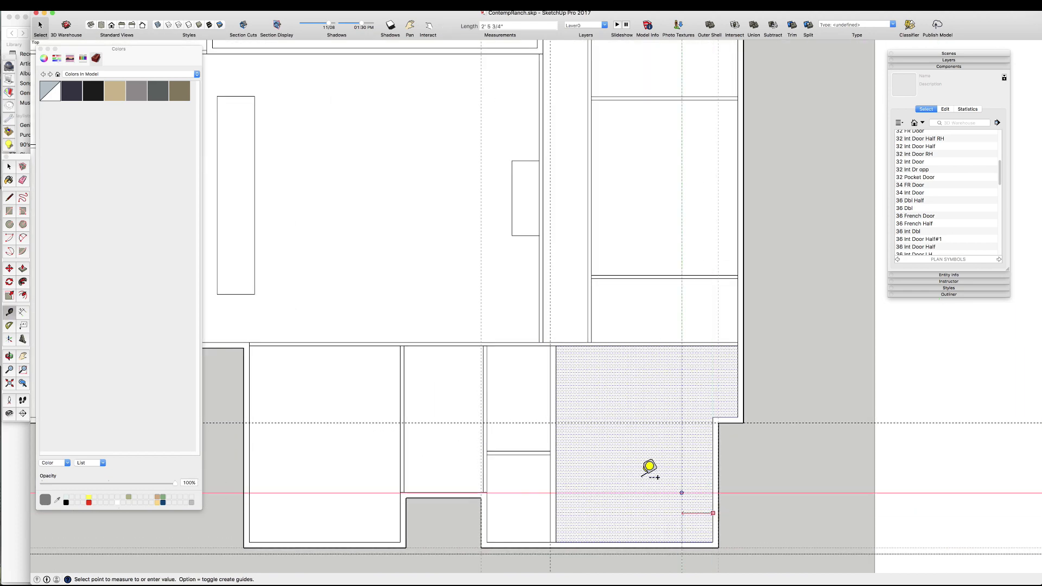
key("space")
scroll(698, 383, "down", 3)
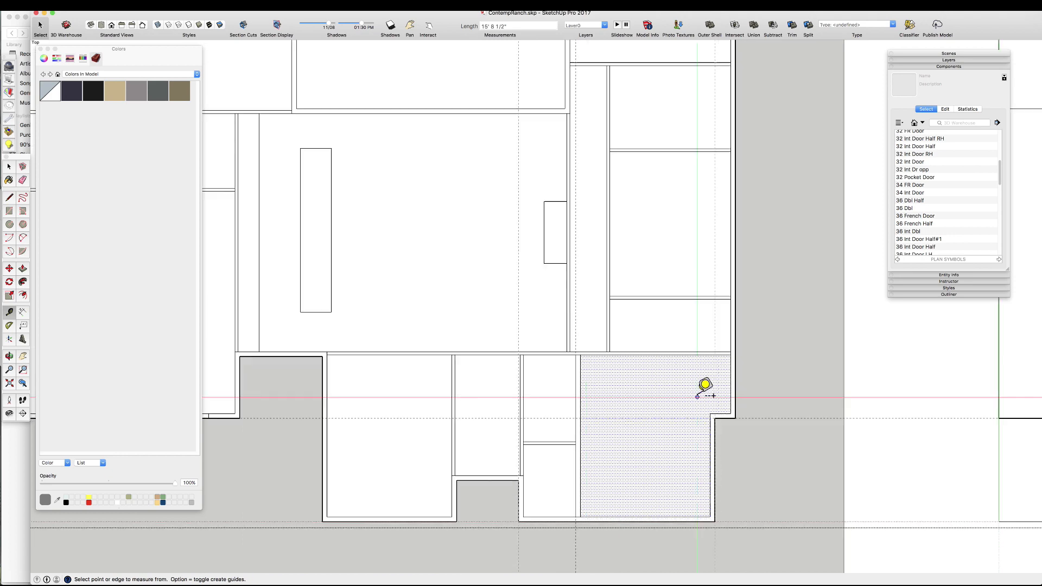
scroll(683, 414, "up", 3)
scroll(665, 411, "down", 3)
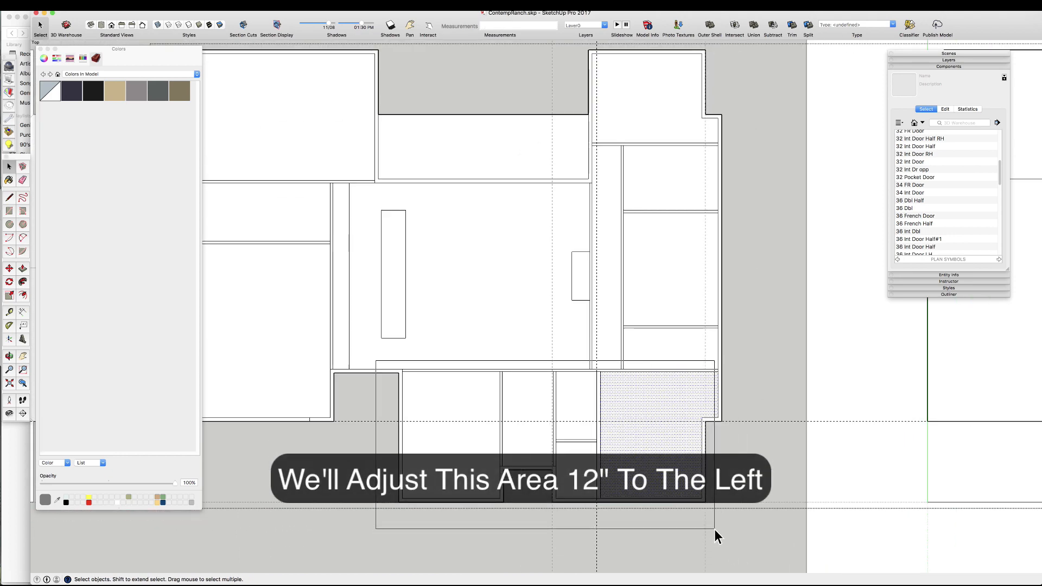
- Select the forward wing's rooms and walls and move them 12" toward the garage
left_click_drag(714, 531, 714, 531)
left_click_drag(343, 370, 710, 509)
key("m")
left_click(617, 433)
type("12")
key("Return")
key("space")
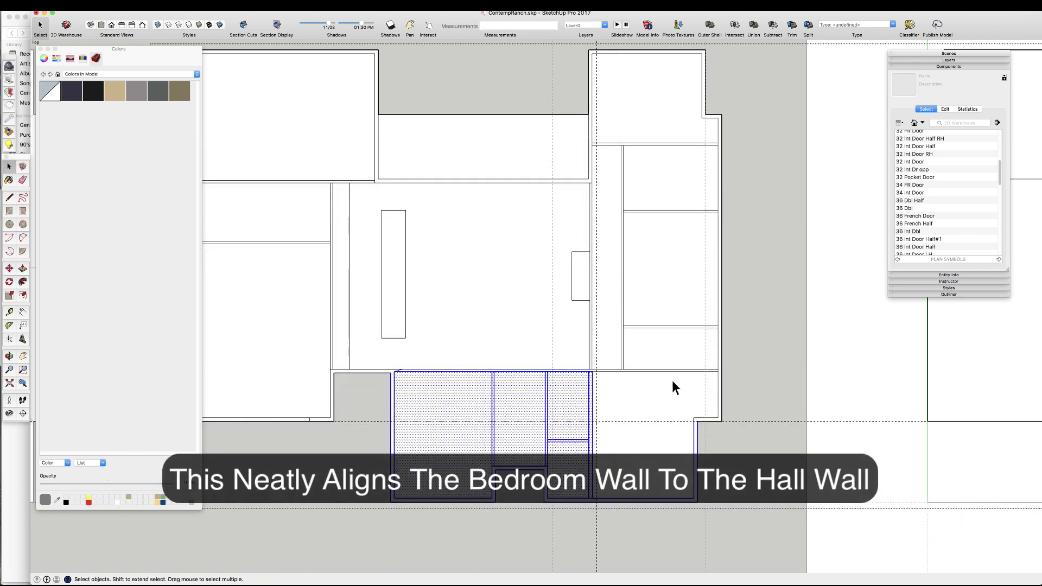
- Draw a 3 1/2" thick, 5' 8 1/2" long wall between the corner bedroom and the bump-out to form a closet
left_click(697, 408)
scroll(698, 404, "up", 4)
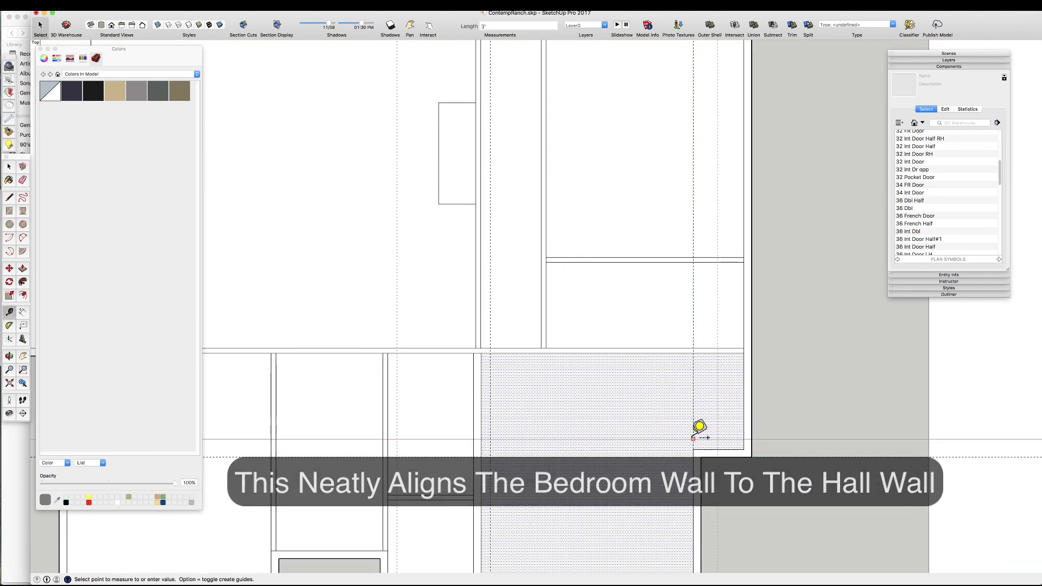
key("r")
scroll(708, 426, "up", 3)
left_click(680, 464)
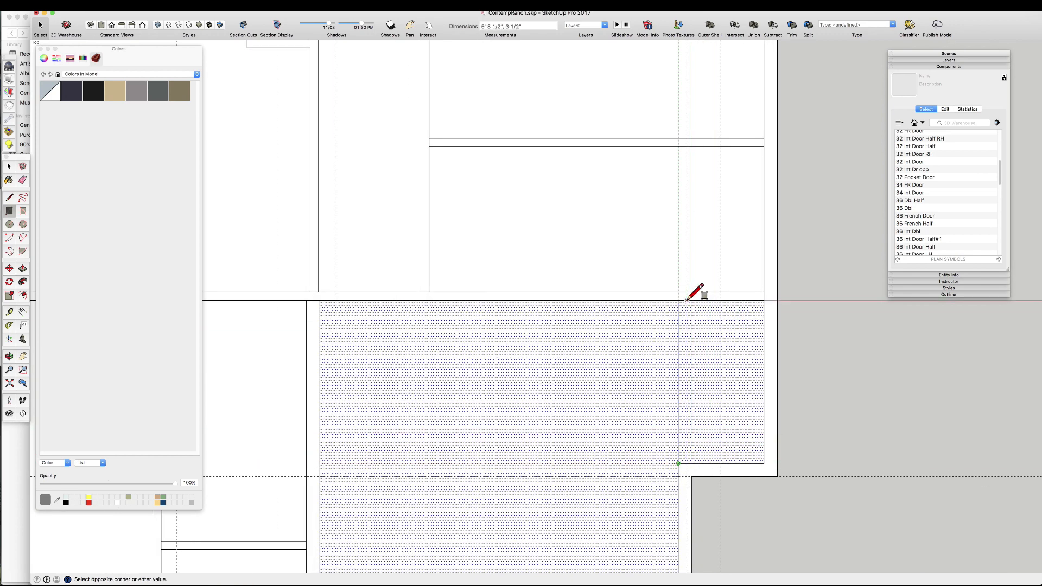
left_click(687, 300)
key("t")
left_click(687, 386)
key("space")
scroll(742, 364, "down", 3)
scroll(743, 371, "down", 4)
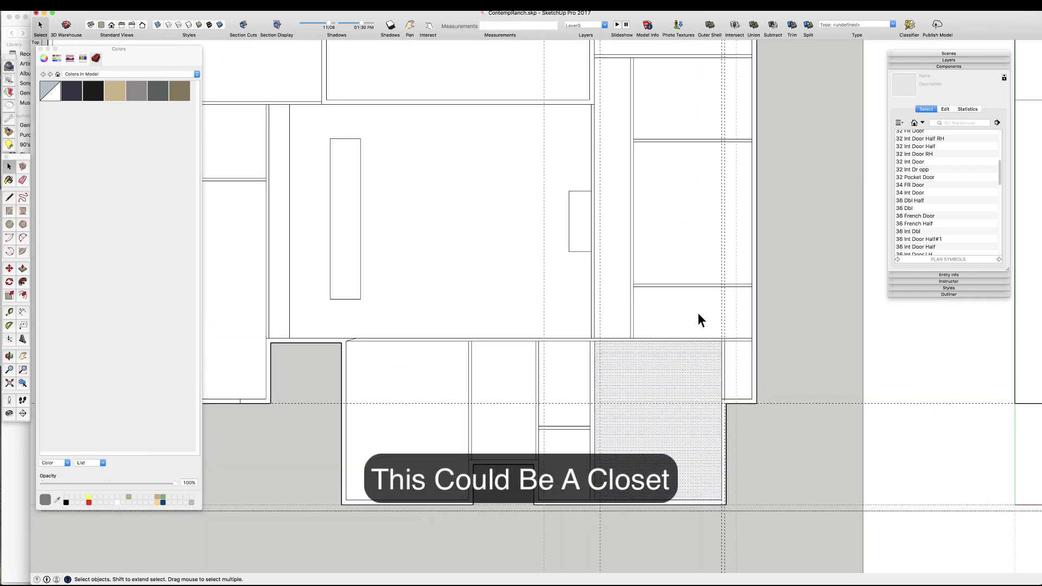
- Erase the stray diagonal line at the end of the long wall above the forward wing's rooms
scroll(701, 349, "up", 5)
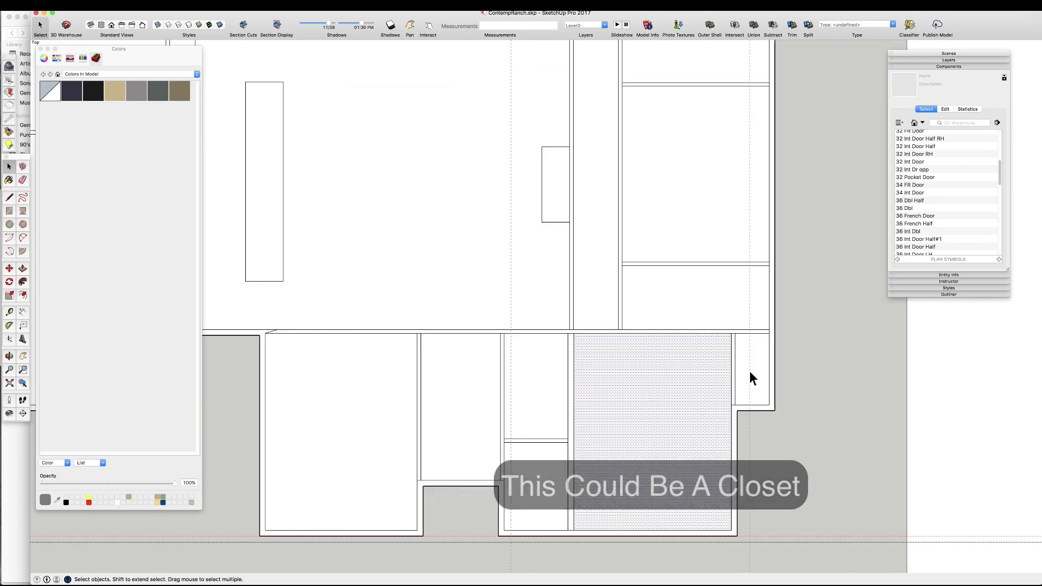
scroll(608, 352, "down", 2)
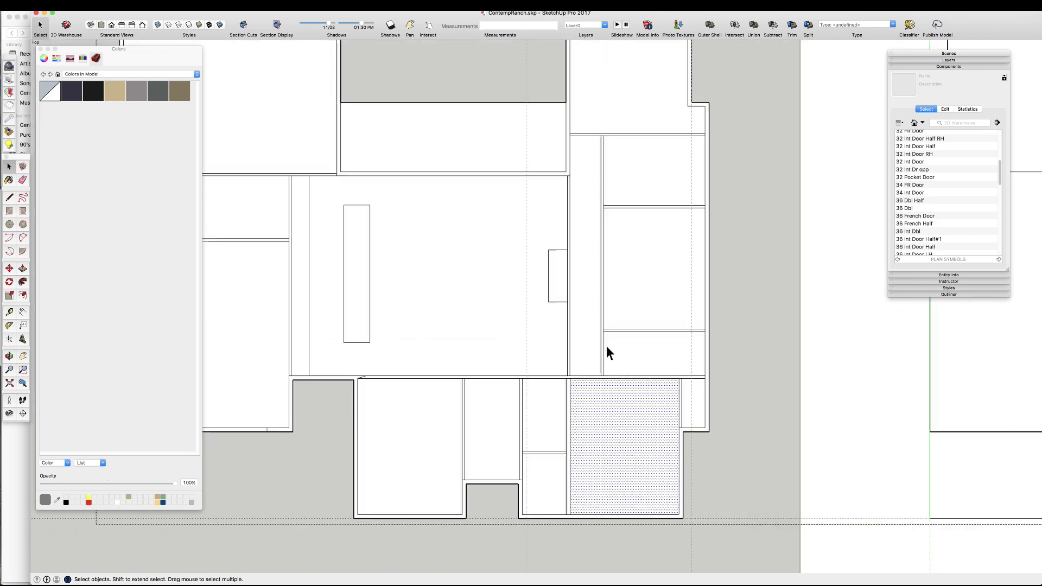
left_click(562, 459)
scroll(641, 500, "down", 1)
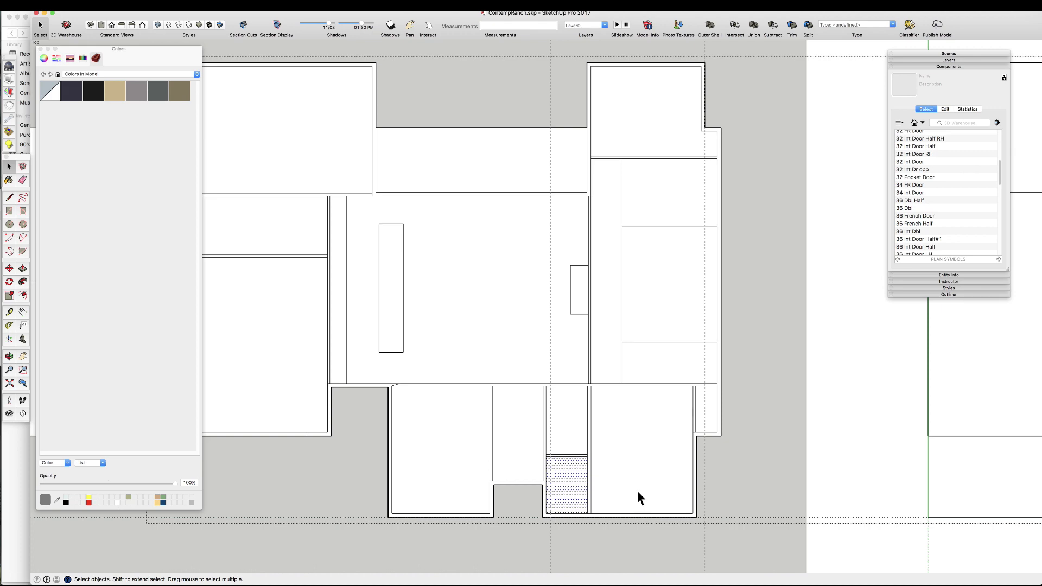
scroll(633, 458, "up", 6)
key("e")
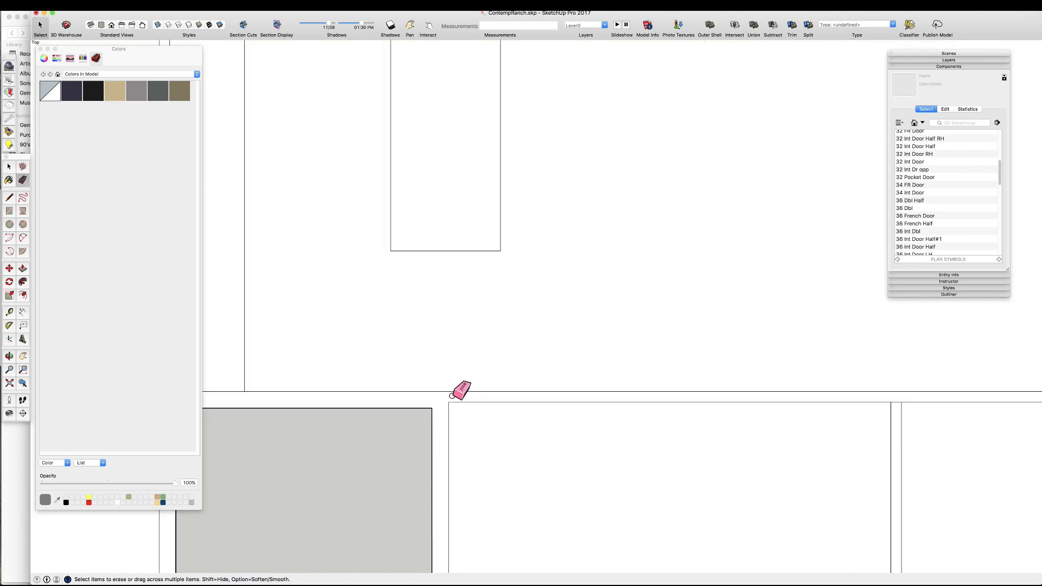
key("space")
scroll(702, 419, "down", 5)
scroll(691, 349, "up", 2)
scroll(667, 380, "down", 1)
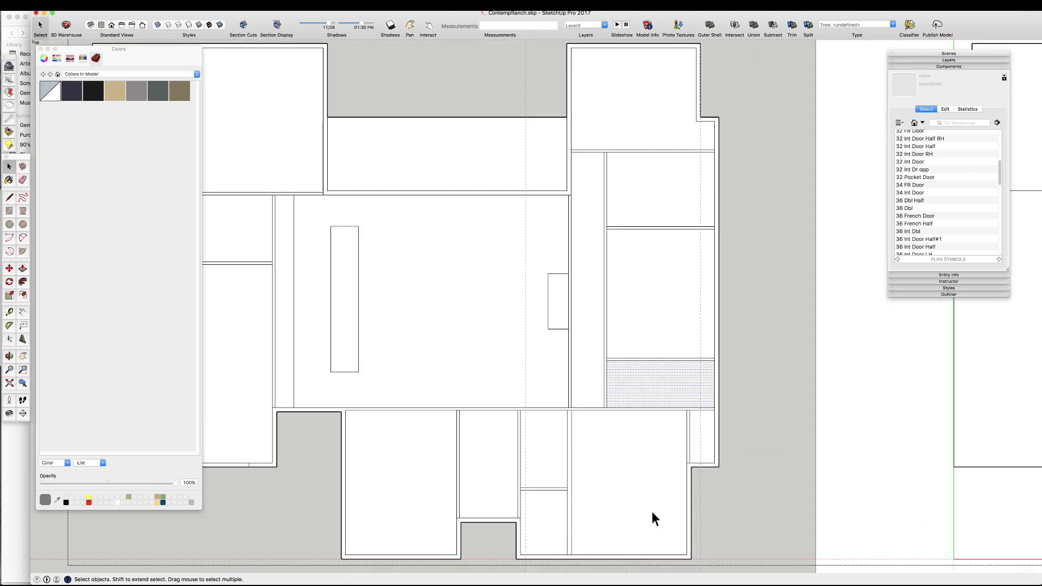
- Select the upper bathroom's floor area in the bedroom wing and measure its width from the hall wall to the exterior wall
scroll(540, 465, "down", 3)
scroll(612, 319, "up", 4)
left_click(649, 293)
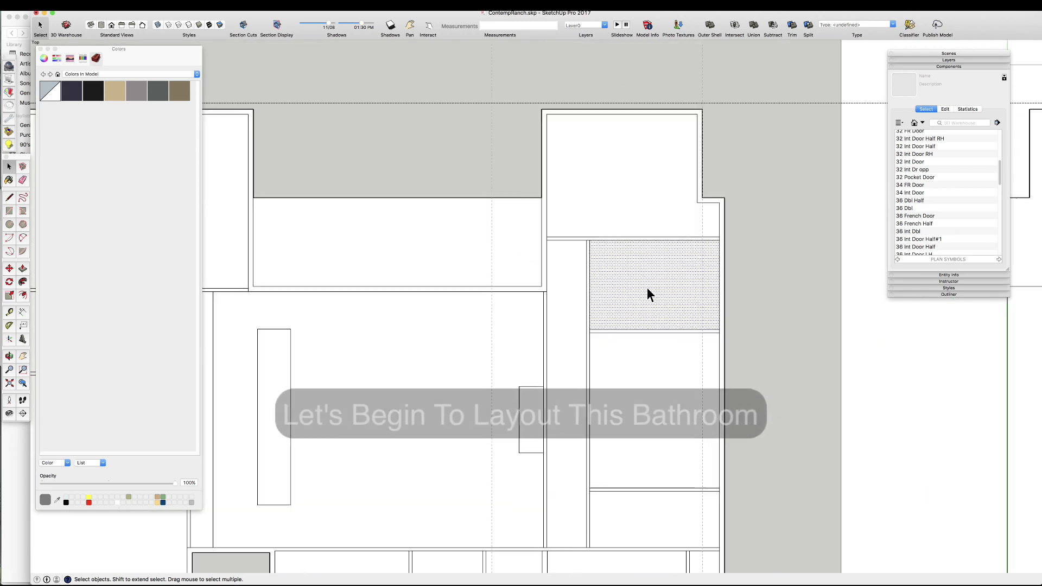
key("t")
left_click(589, 316)
left_click(719, 316)
scroll(648, 322, "down", 3)
scroll(649, 323, "up", 2)
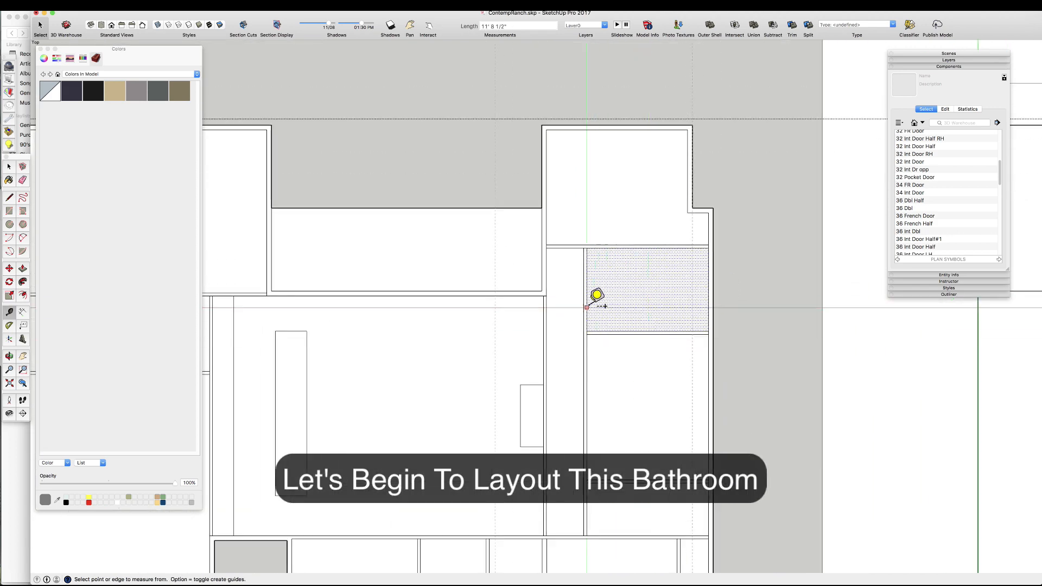
- Try guides 73" from the bathroom's hall wall and a further 3.5" beyond for the wall thickness
left_click(587, 311)
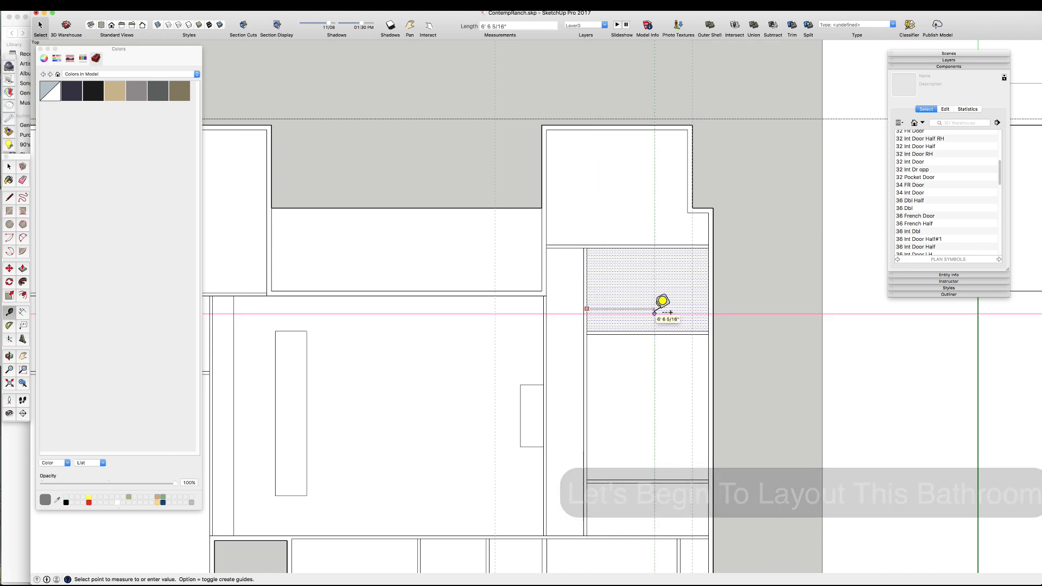
left_click(654, 313)
type("73")
key("Return")
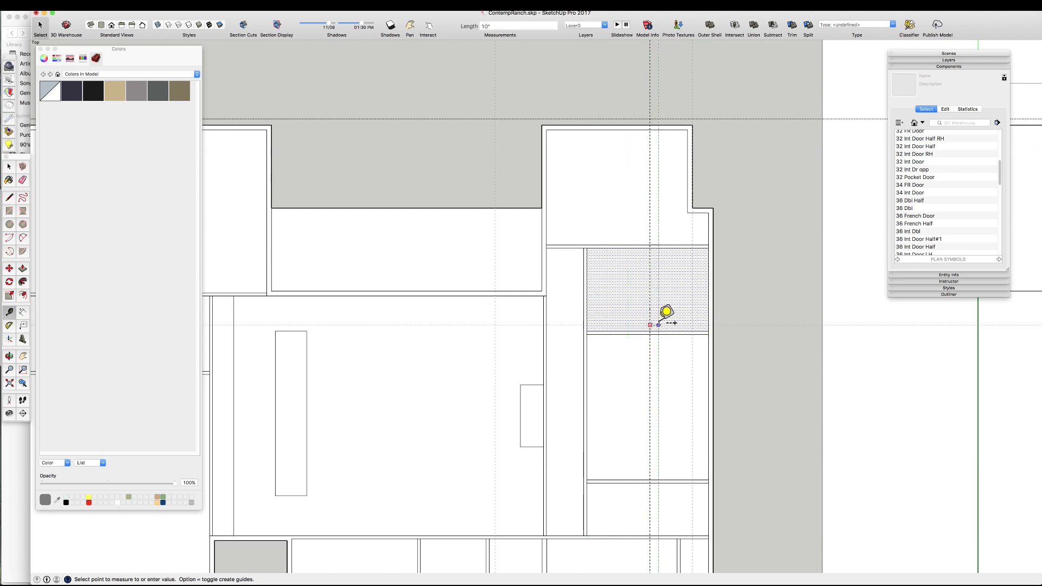
type("3.5")
key("Return")
scroll(624, 200, "up", 1)
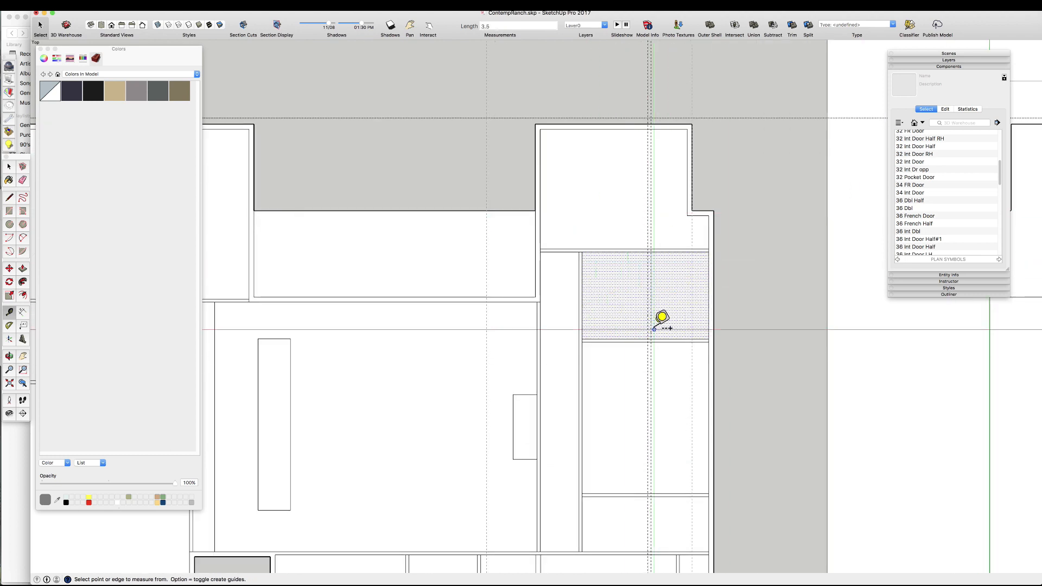
key("space")
scroll(700, 323, "down", 3)
scroll(673, 266, "up", 4)
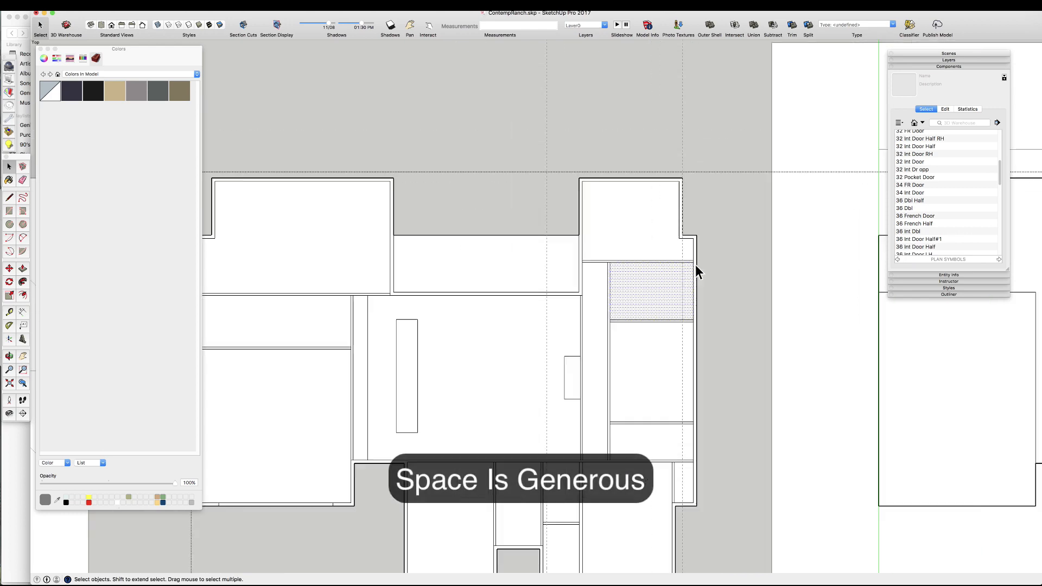
- Recheck the bathroom's overall width and the spacing near its lower wall before placing the fixtures
scroll(617, 309, "up", 6)
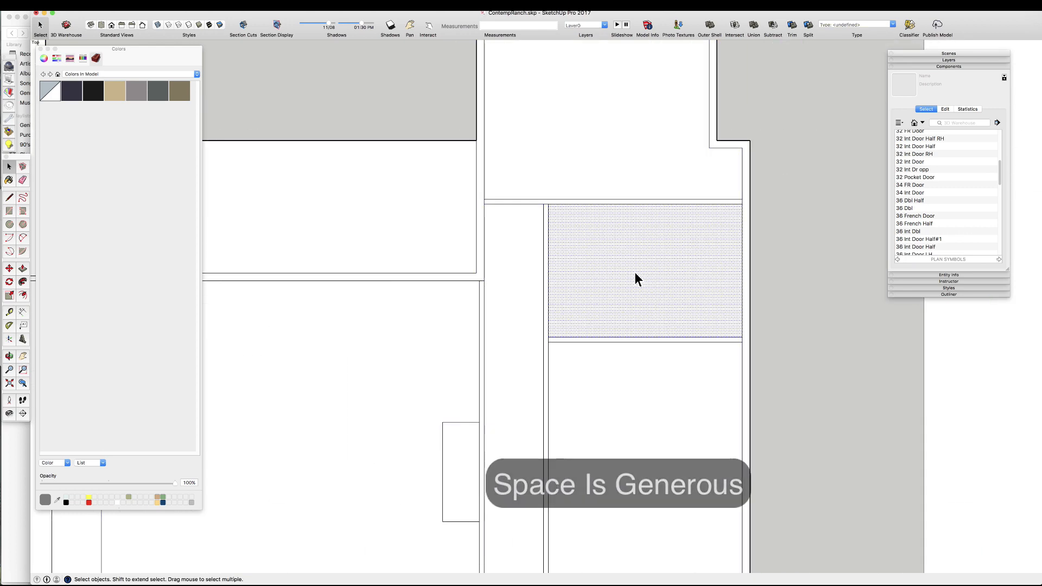
scroll(637, 279, "down", 2)
scroll(565, 246, "down", 2)
scroll(562, 255, "up", 3)
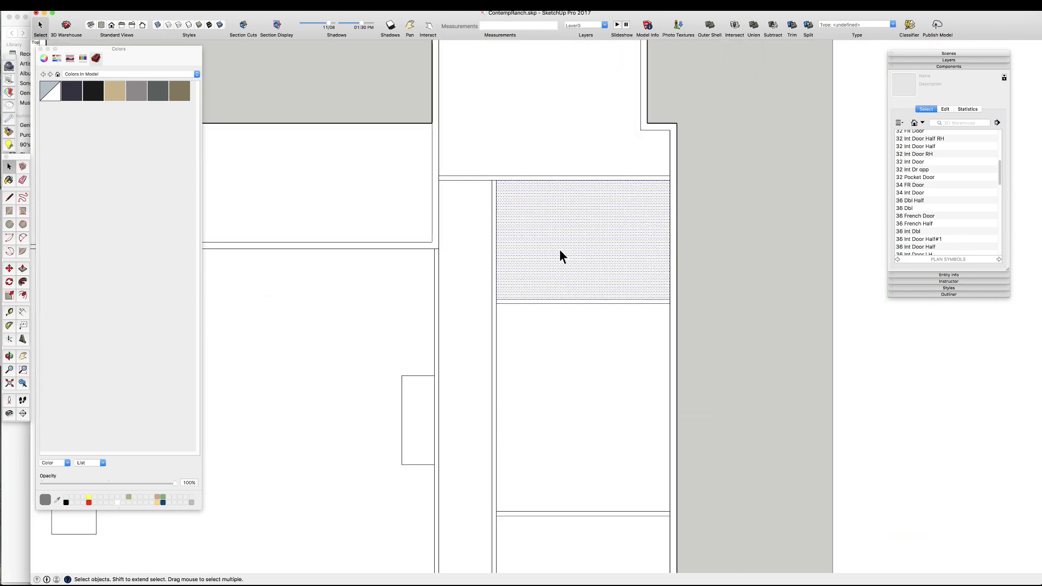
key("t")
left_click(496, 272)
left_click(669, 265)
scroll(645, 237, "down", 3)
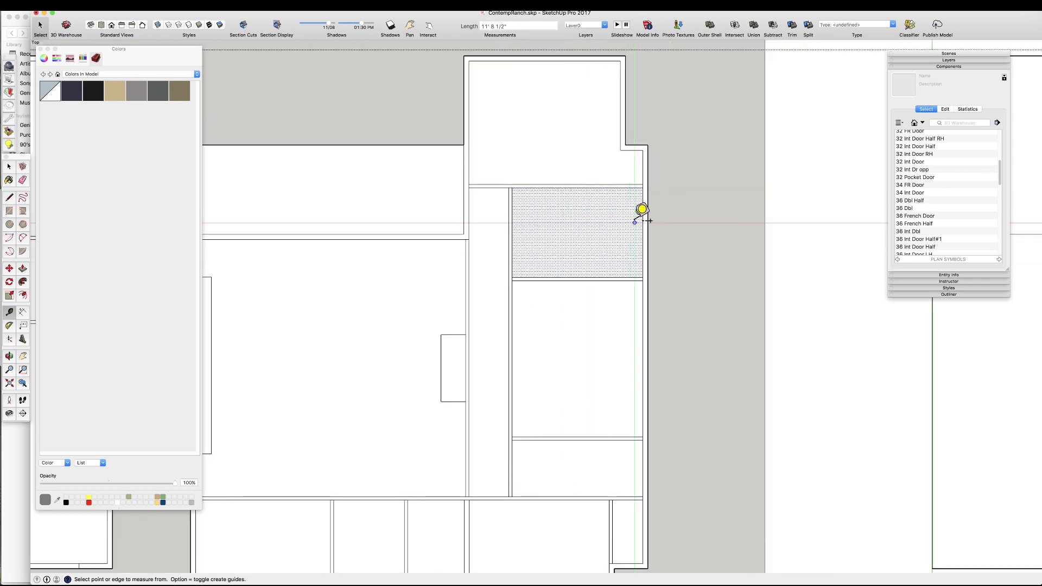
left_click(549, 278)
left_click(646, 250)
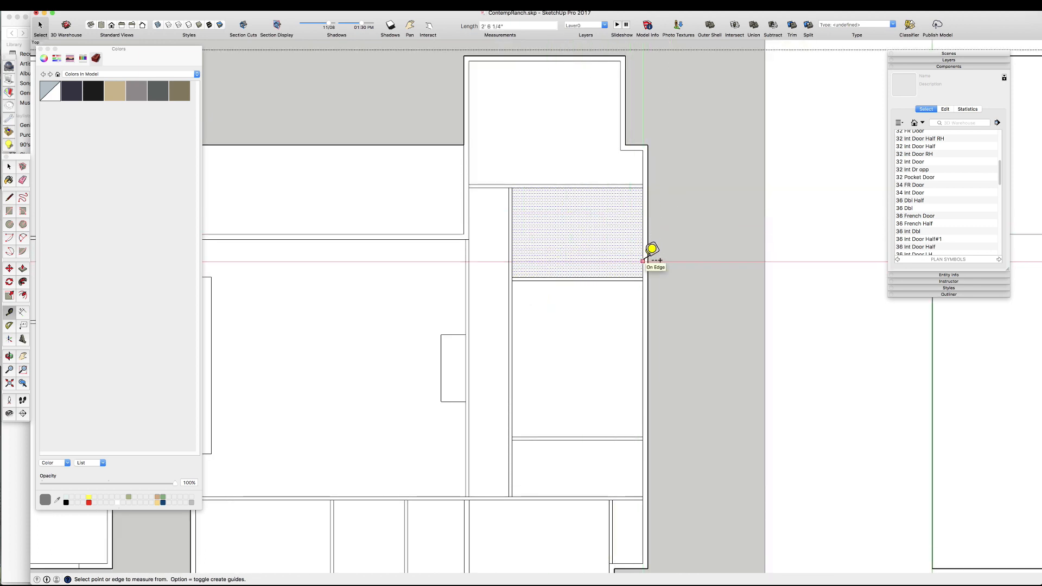
- Add guides for a toilet space 37" from the bathroom's exterior wall, plus 3.5" for its partition wall
left_click(643, 261)
type("37")
key("Return")
left_click(608, 261)
type("3.5")
key("Return")
scroll(576, 171, "up", 1)
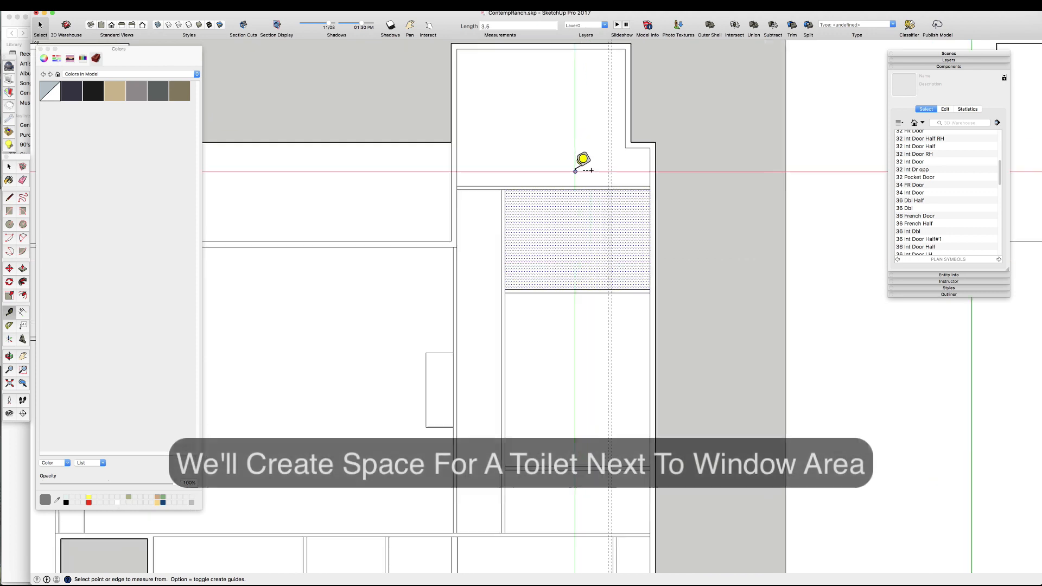
- Add a guide 34" from the bathroom's lower wall and guides for a 73" wide tub space with a 3.5" end wall
scroll(575, 171, "up", 1)
left_click(597, 332)
scroll(563, 177, "up", 1)
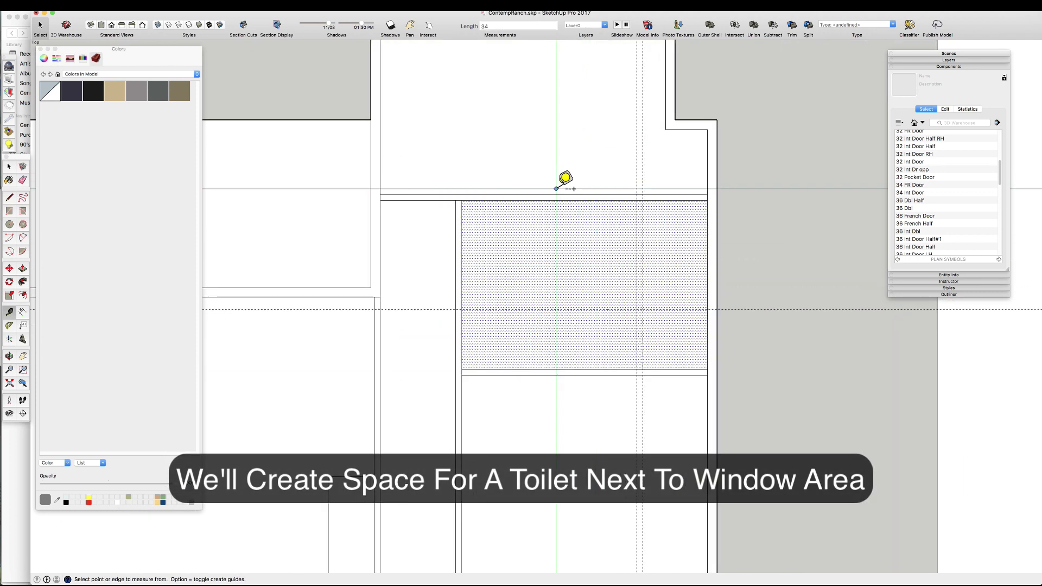
left_click(593, 342)
type("3.5")
key("Return")
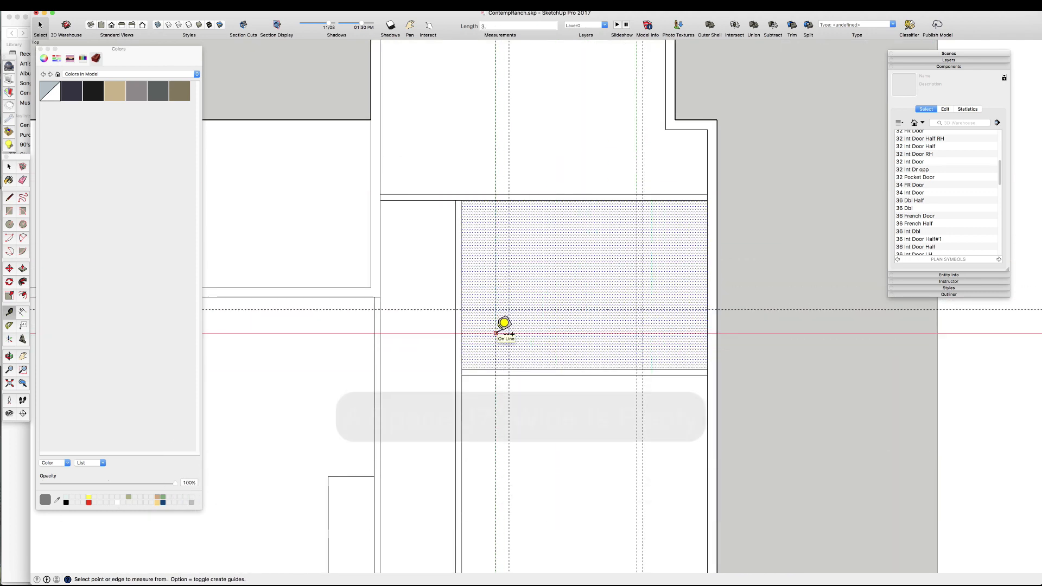
left_click(503, 358)
key("space")
scroll(474, 382, "down", 3)
scroll(507, 338, "up", 3)
- Draw the 3 1/2" thick stub wall between toilet and tub and the 8' 1/2" partition across the bathroom's full depth
key("r")
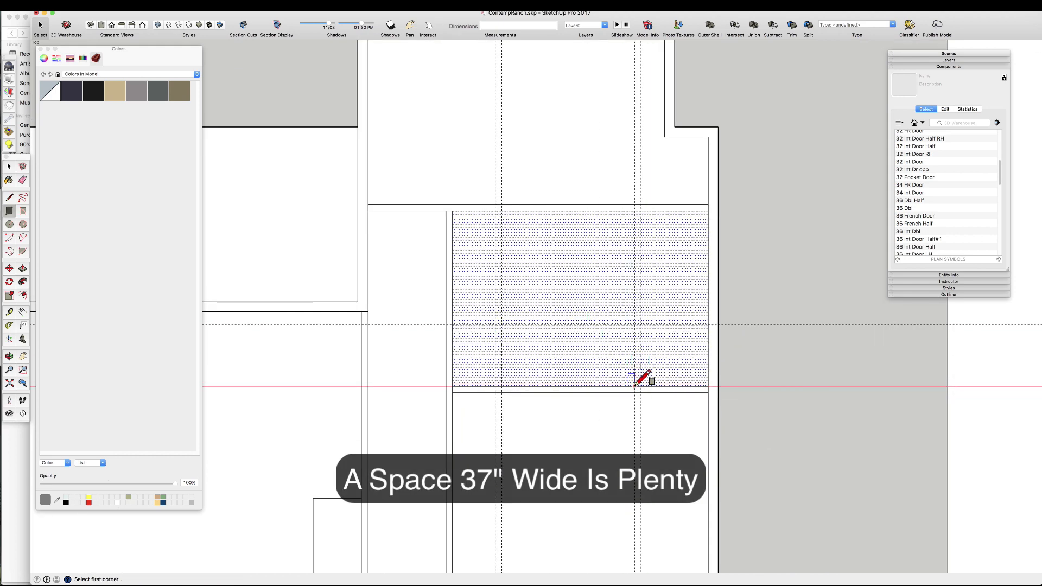
left_click(634, 387)
left_click(641, 324)
left_click(496, 387)
left_click(502, 211)
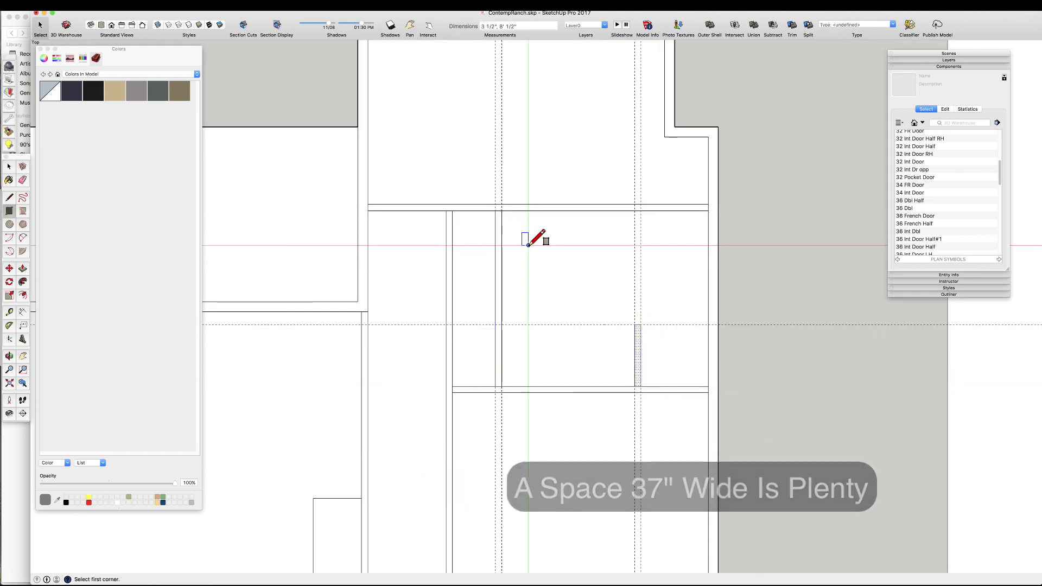
- Draw a counter line 22.5" from the bathroom's upper wall, running from the exterior wall to the full-depth partition
key("t")
left_click(576, 211)
type("22.5")
key("Return")
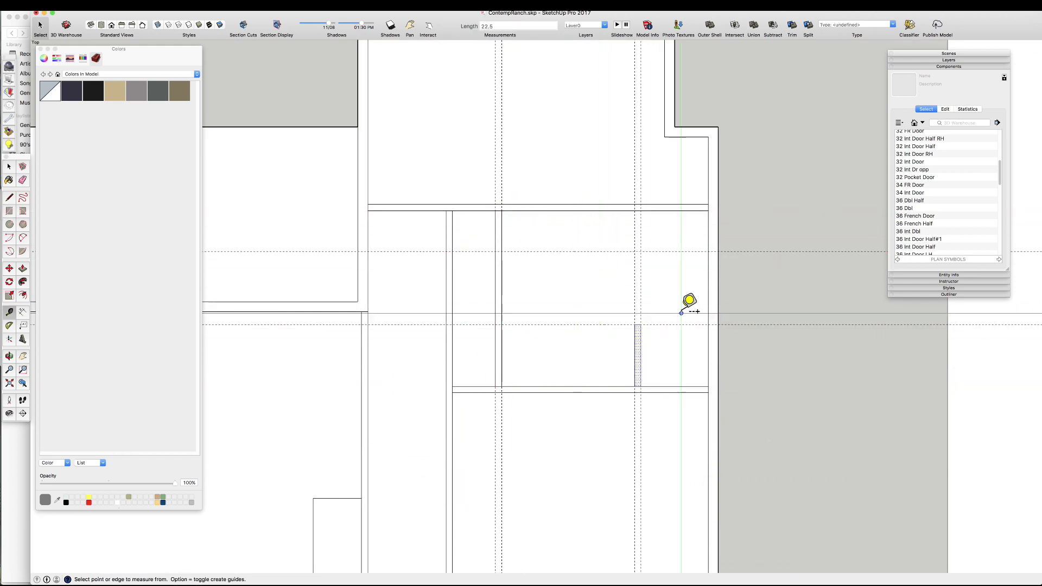
key("l")
left_click(708, 251)
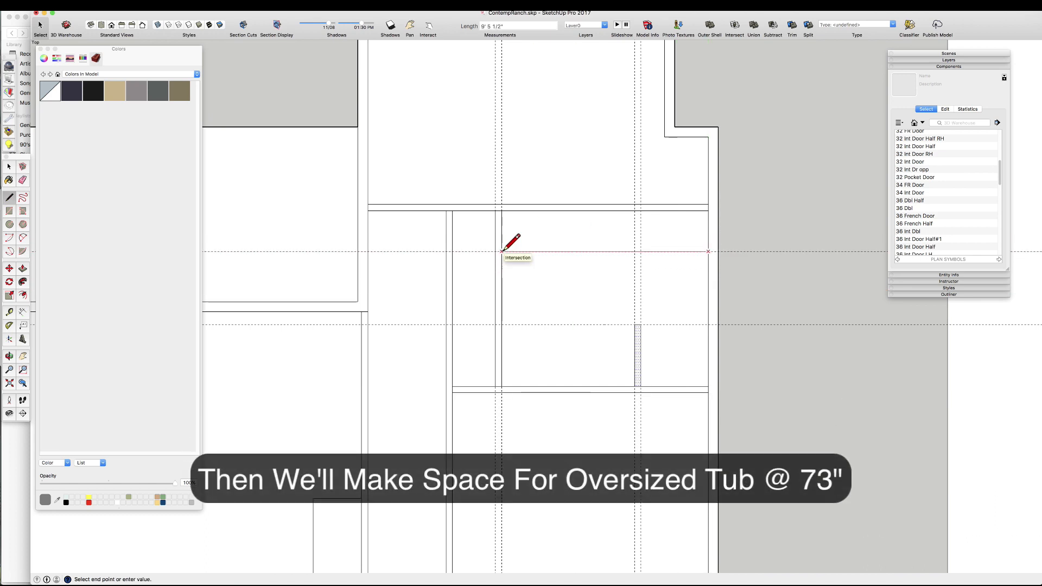
left_click(501, 251)
- Draw the tub's front edge 32.5" from the bathroom's lower wall, between the full-depth partition and the stub wall
key("t")
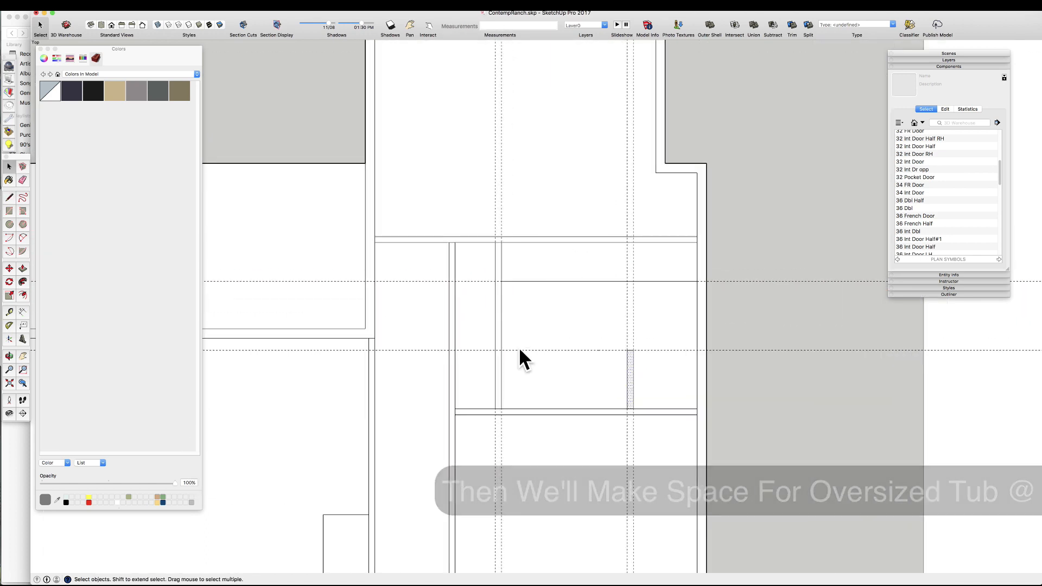
left_click(529, 374)
key("t")
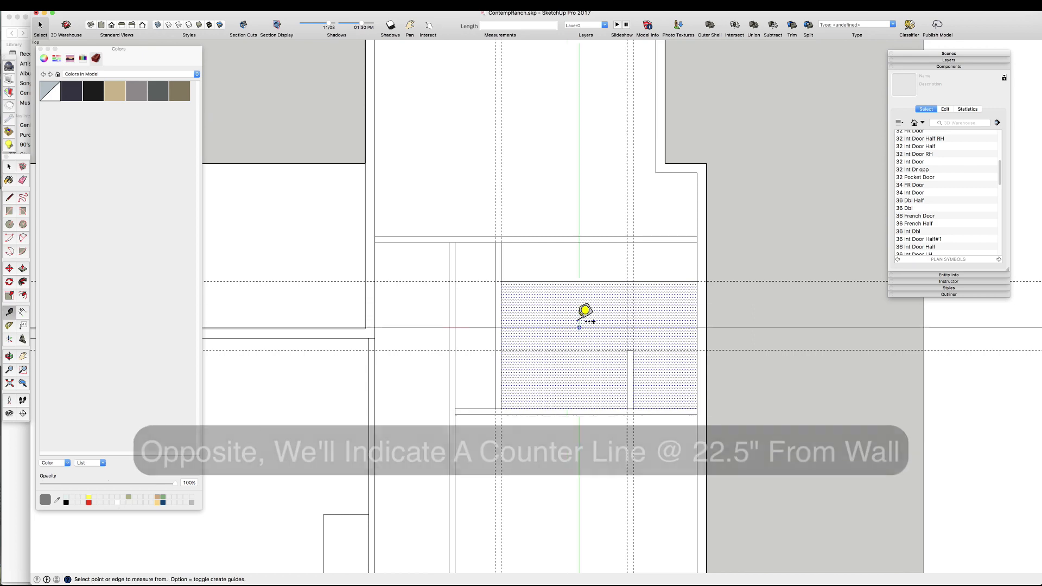
left_click(577, 282)
key("space")
scroll(578, 296, "down", 2)
scroll(475, 293, "up", 3)
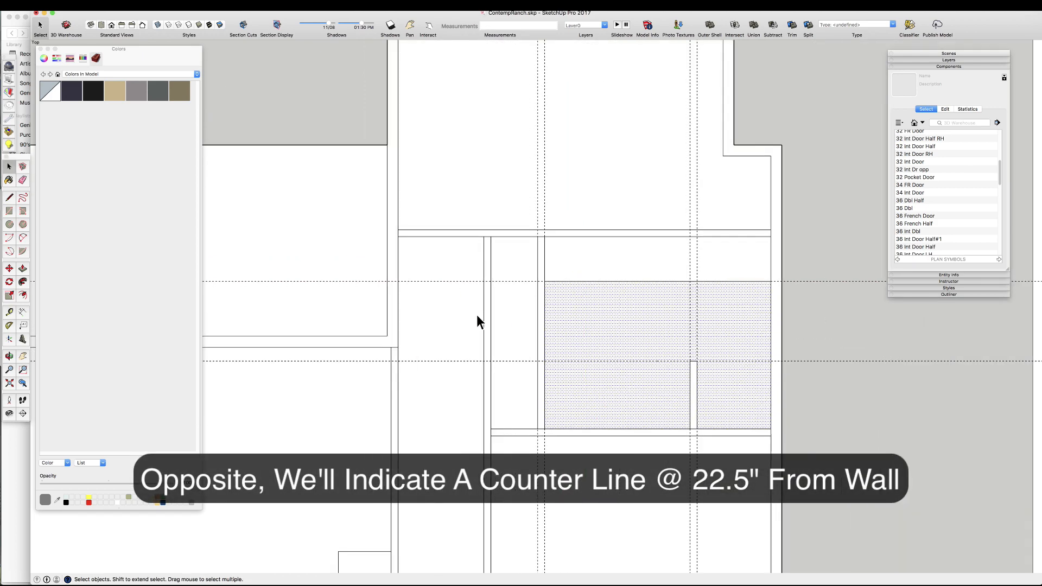
scroll(477, 321, "down", 1)
key("t")
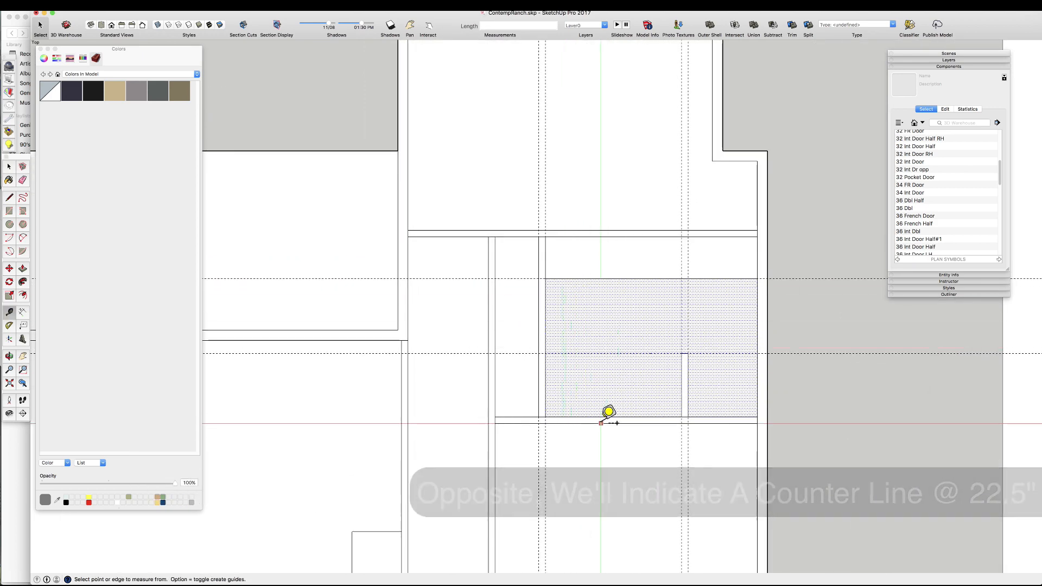
scroll(605, 383, "up", 2)
key("l")
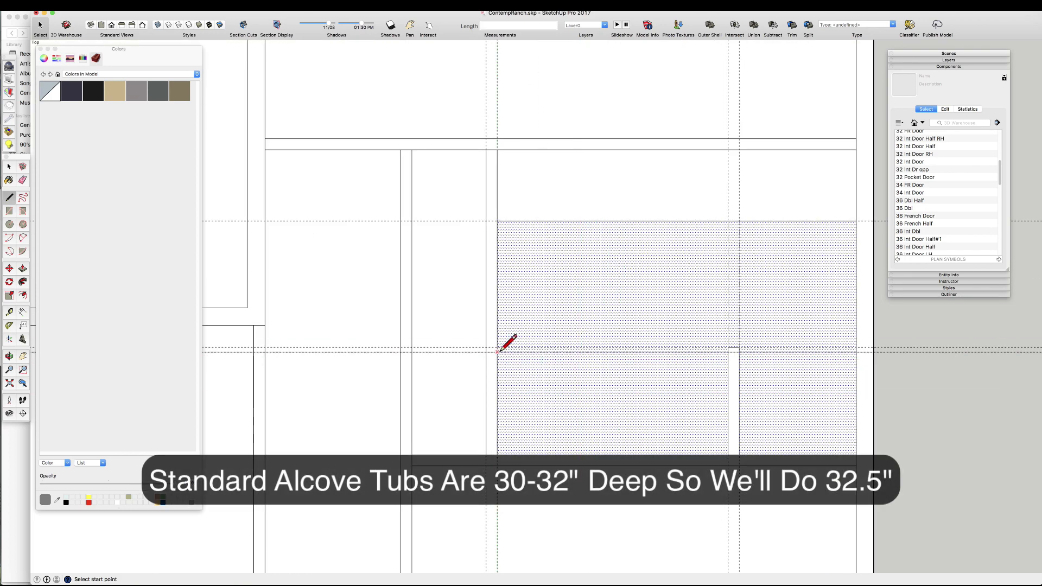
left_click(729, 352)
scroll(776, 548, "down", 1)
- Add a centre guide between the counter and tub lines, with guides 14" to either side for a doorway
key("t")
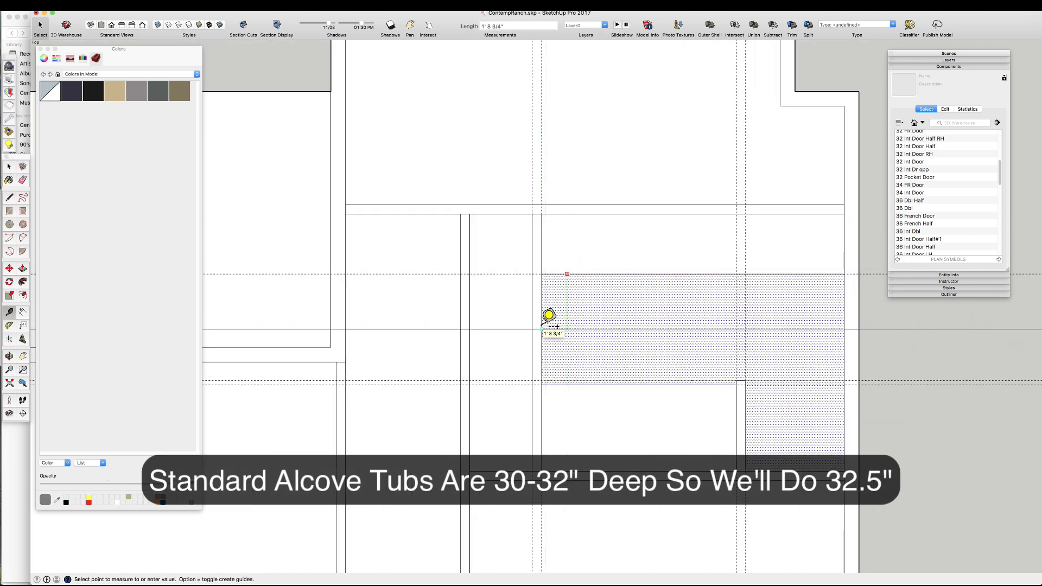
left_click(587, 330)
type("14")
key("Return")
left_click(576, 330)
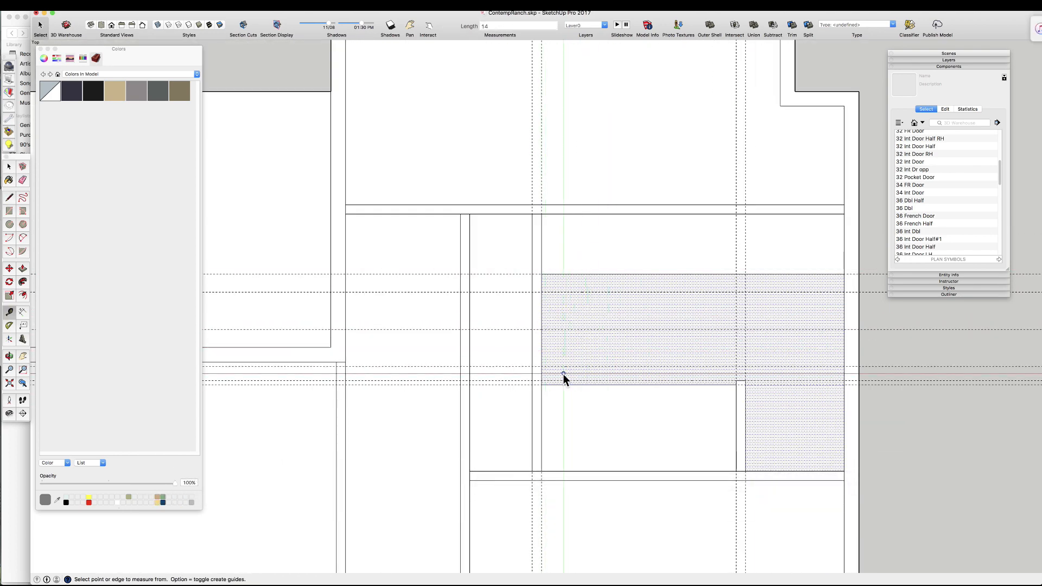
type("14")
key("Return")
- Outline a 28" wide doorway in the full-depth partition and a matching opening in the hall wall
key("r")
key("e")
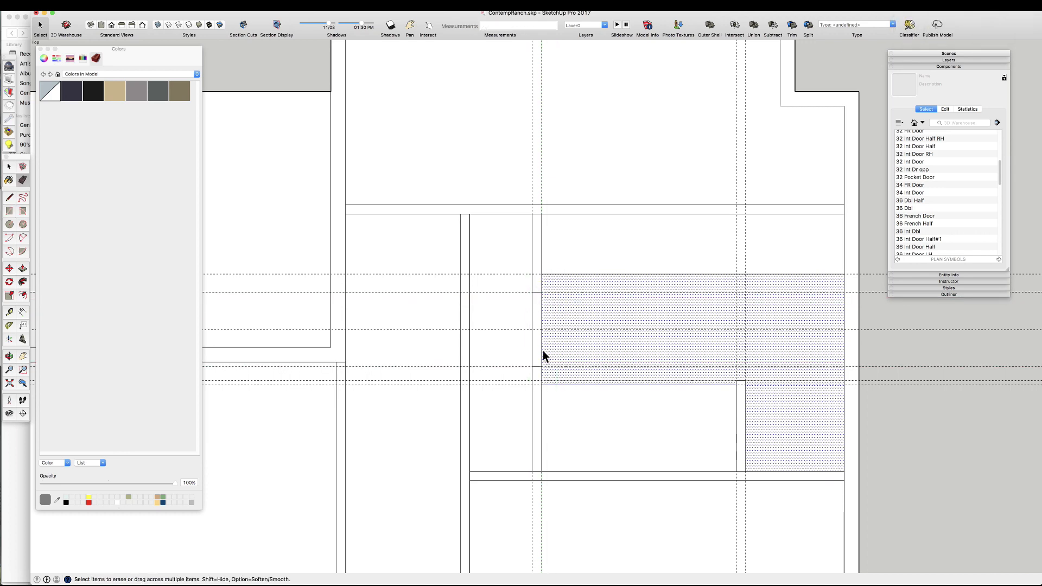
scroll(542, 354, "up", 1)
scroll(488, 347, "down", 1)
key("r")
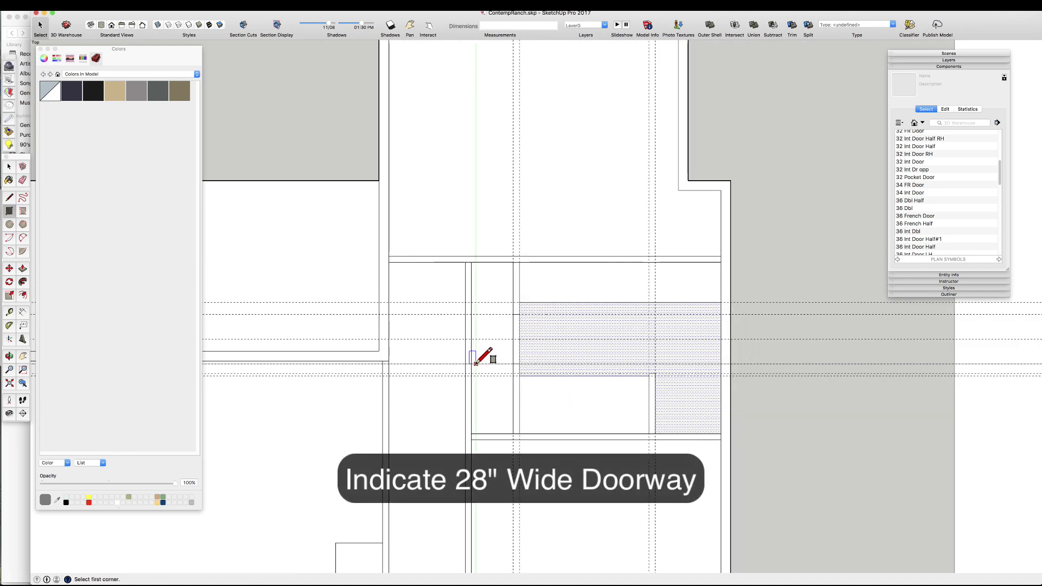
scroll(473, 375, "up", 1)
left_click(478, 303)
key("space")
scroll(530, 304, "down", 3)
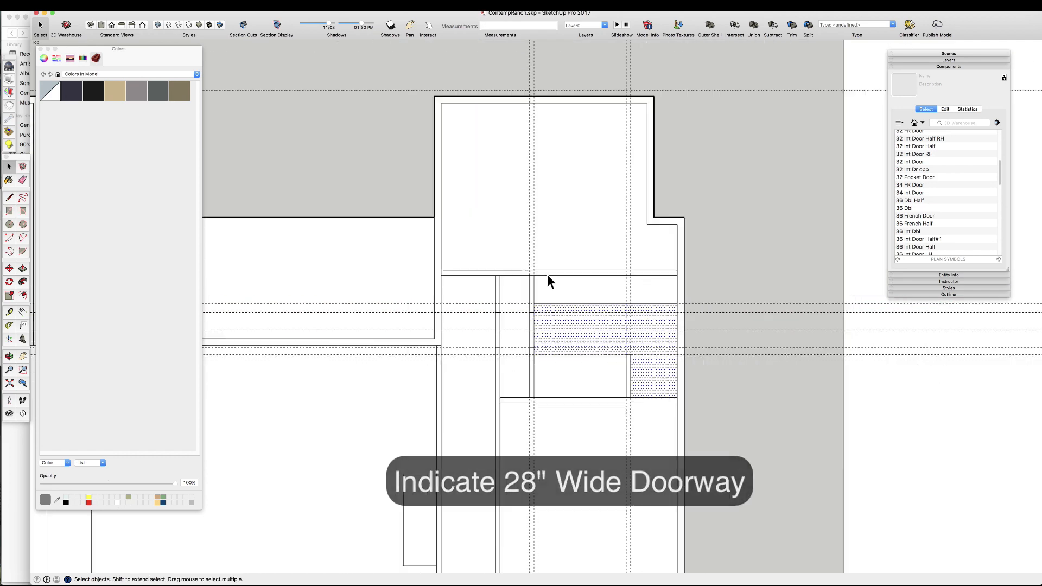
- Delete all construction guides left over from laying out the doorway
scroll(549, 331, "up", 3)
key("d")
scroll(536, 336, "down", 2)
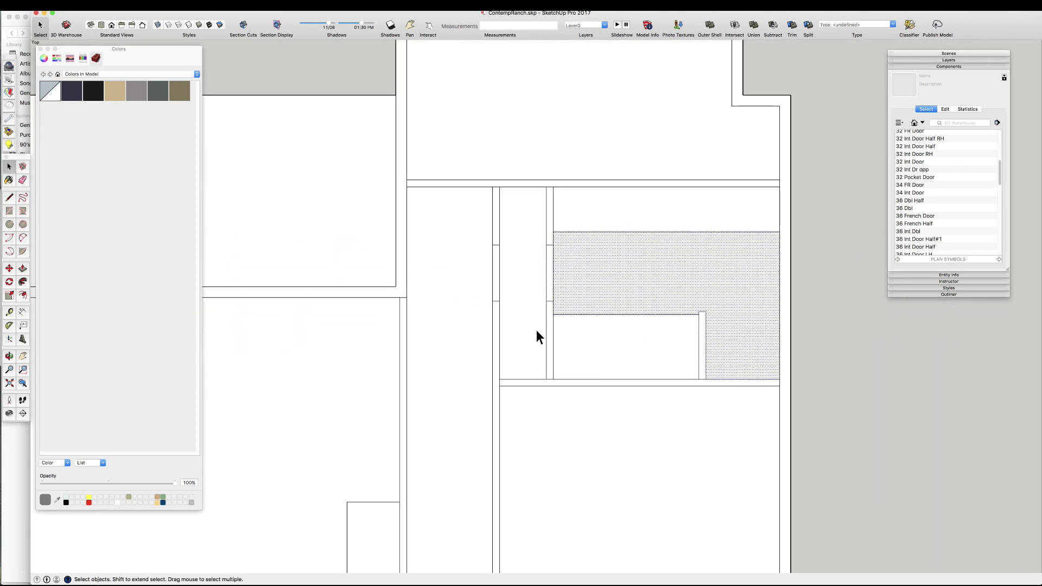
- Add a guide through the 28" doorway's centre, with guides 18.5" to either side of it
scroll(520, 256, "up", 3)
key("t")
left_click(606, 218)
left_click(582, 288)
left_click(597, 288)
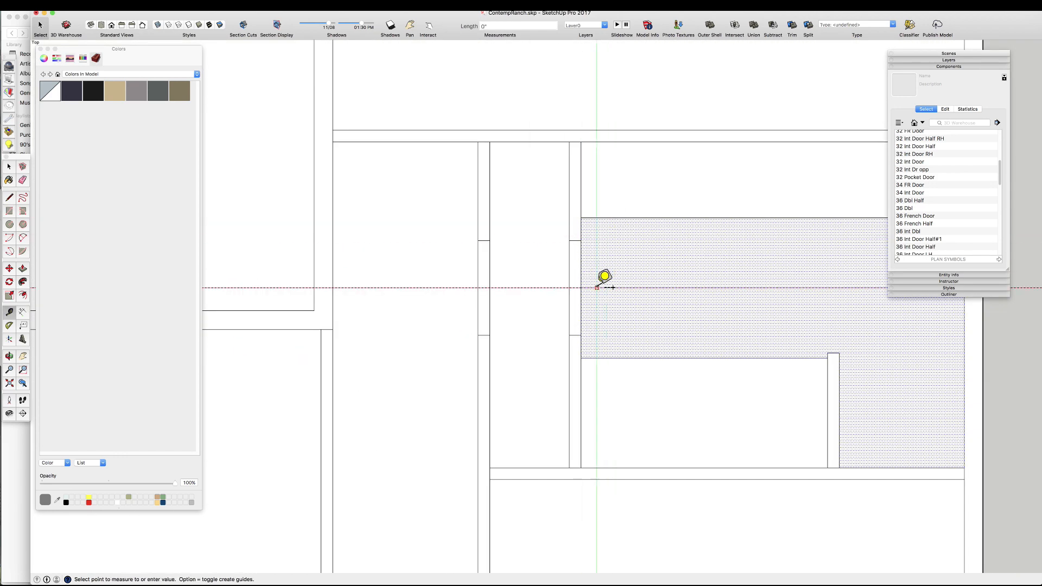
left_click(600, 250)
key("Return")
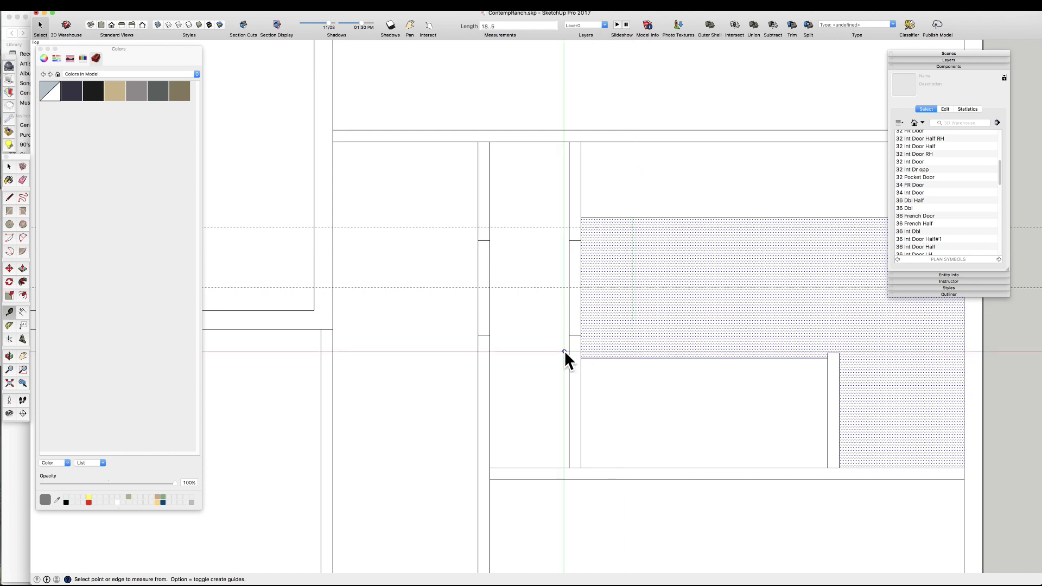
left_click(545, 288)
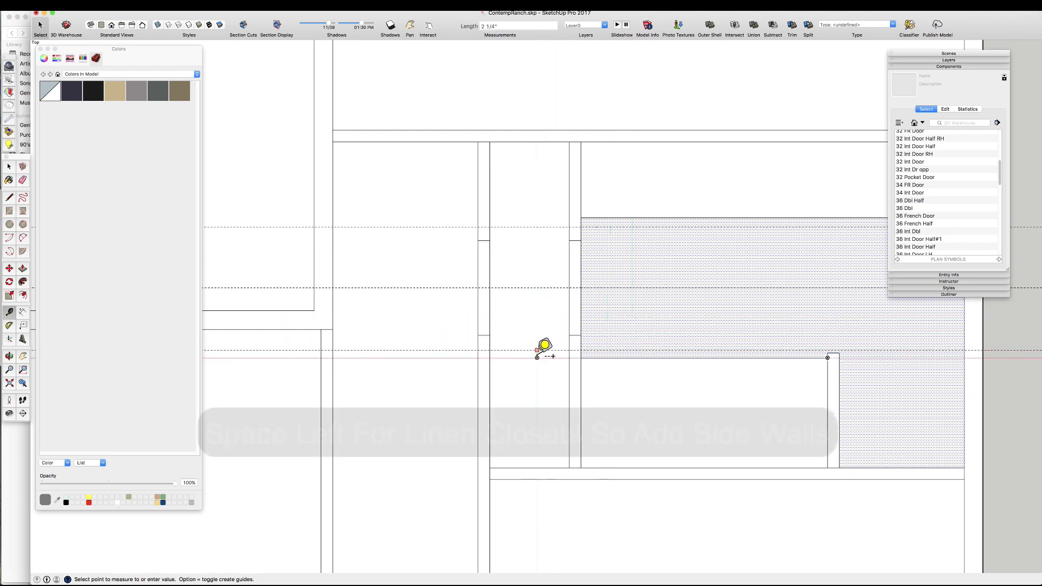
- Add guides 3.5" outside the doorway guides and draw the linen closets' side walls between the hall wall and the full-depth partition
left_click(537, 350)
type("3.5")
key("Return")
left_click(526, 227)
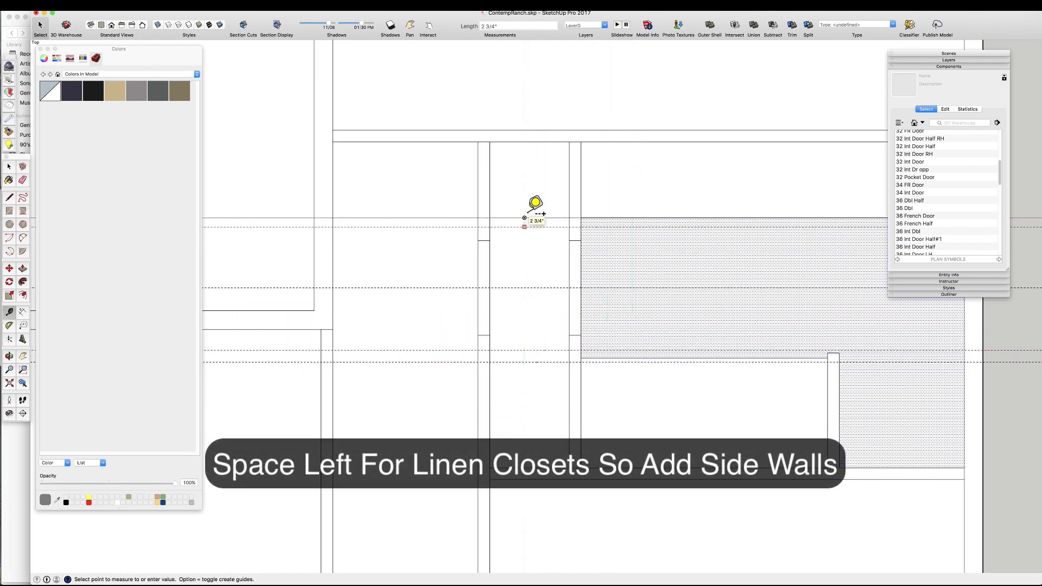
type("3.5")
key("Return")
key("r")
left_click(489, 351)
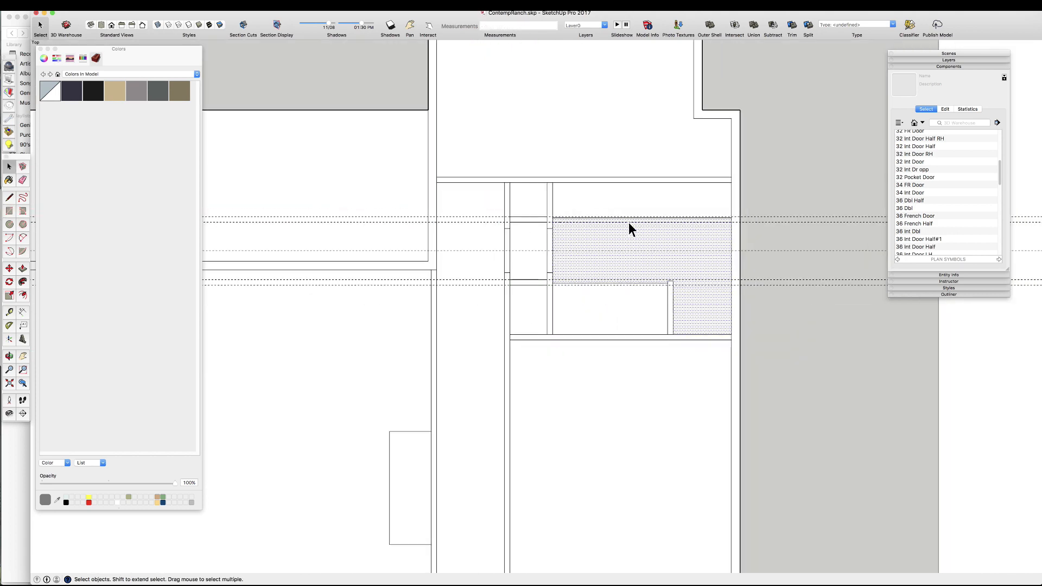
scroll(624, 227, "down", 3)
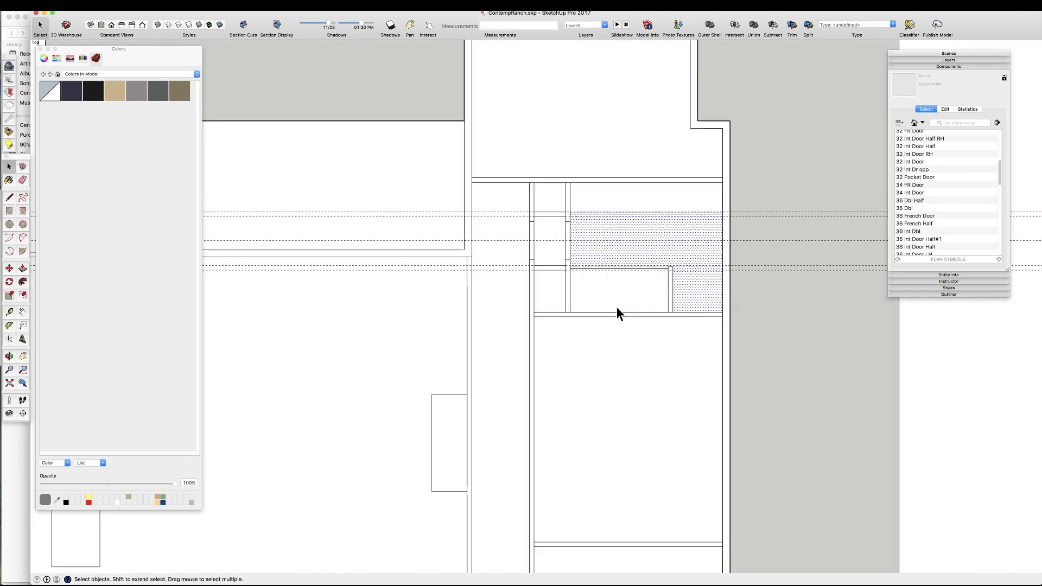
scroll(706, 296, "down", 2)
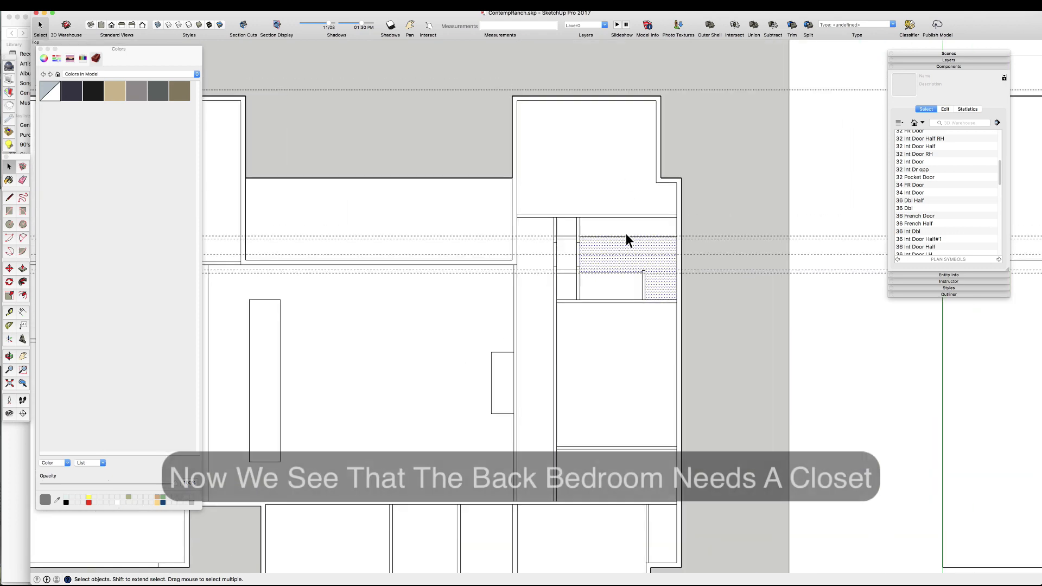
- Shift the whole bath layout down the plan to free space beside the back bedroom's wall
scroll(627, 234, "up", 3)
left_click_drag(525, 261, 715, 343)
key("m")
left_click(649, 271)
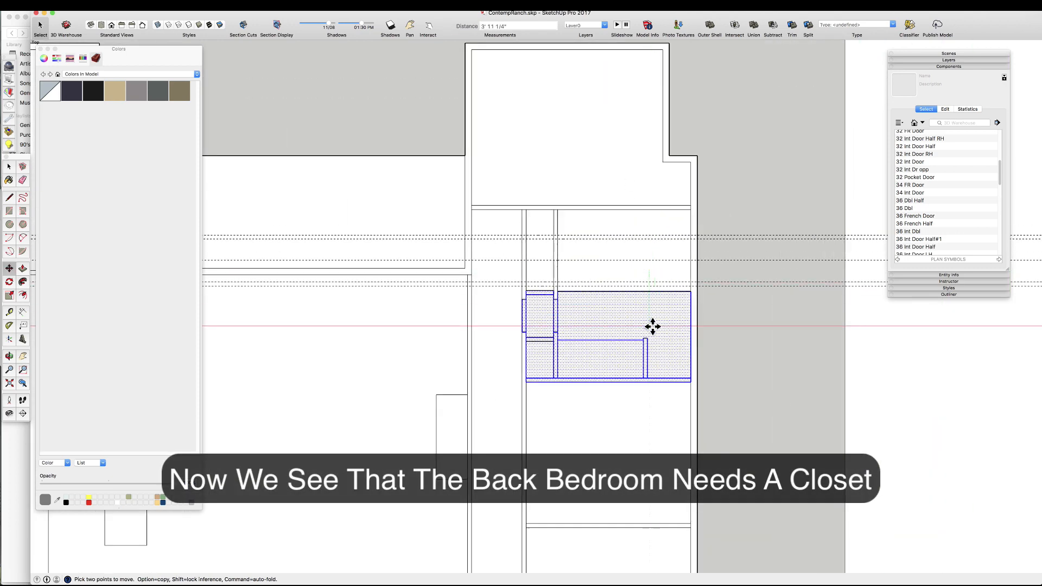
left_click(648, 348)
- Measure the back bedroom's depth from its upper exterior wall
scroll(629, 228, "up", 2)
key("t")
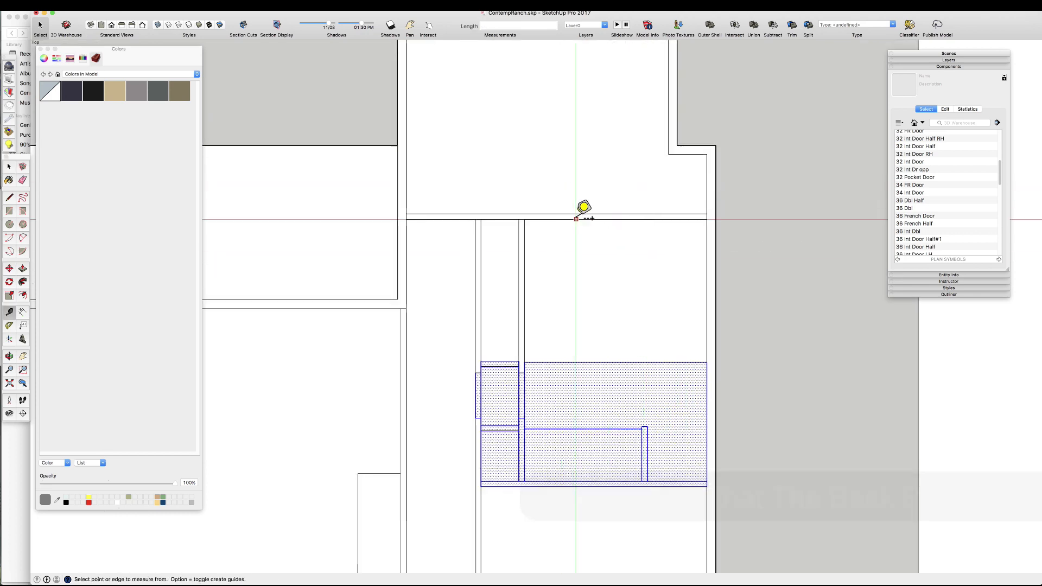
scroll(604, 95, "down", 2)
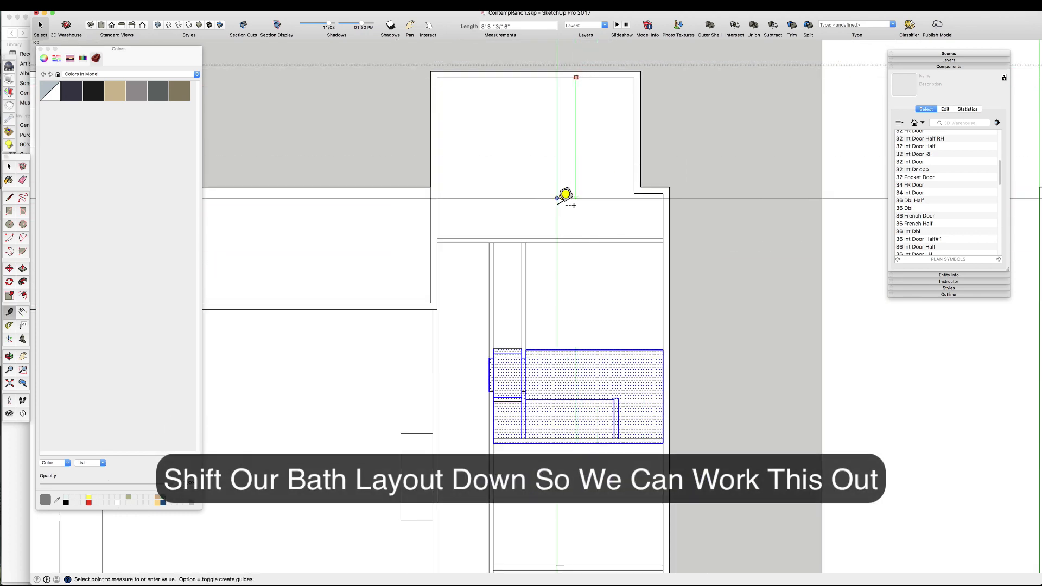
key("Escape")
scroll(604, 215, "down", 4)
scroll(583, 158, "up", 5)
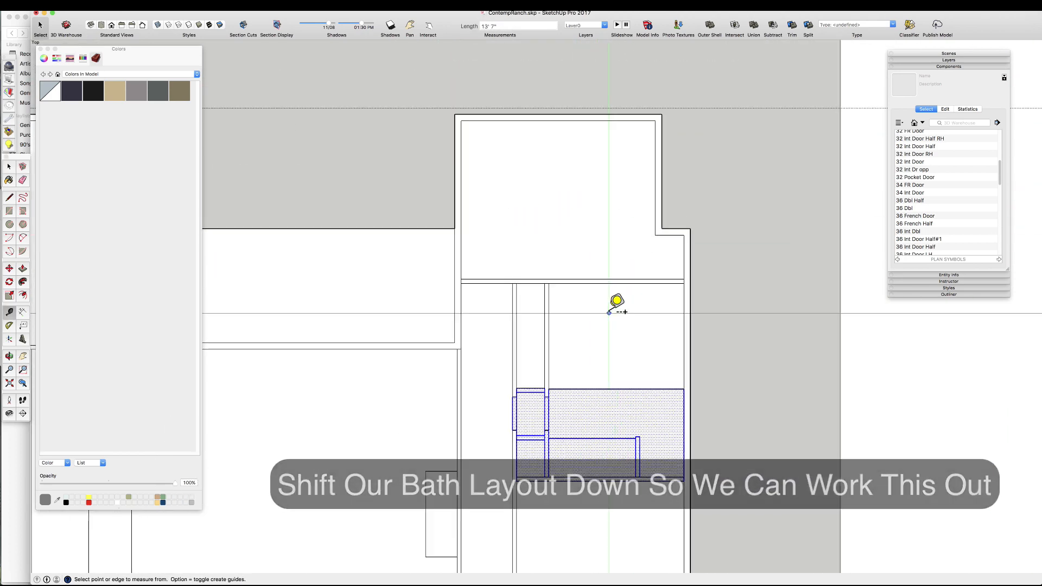
- Box out a 25" deep wall closet below the back bedroom with a wall 3 1/2" thick and 9' 5 1/2" long
left_click(596, 280)
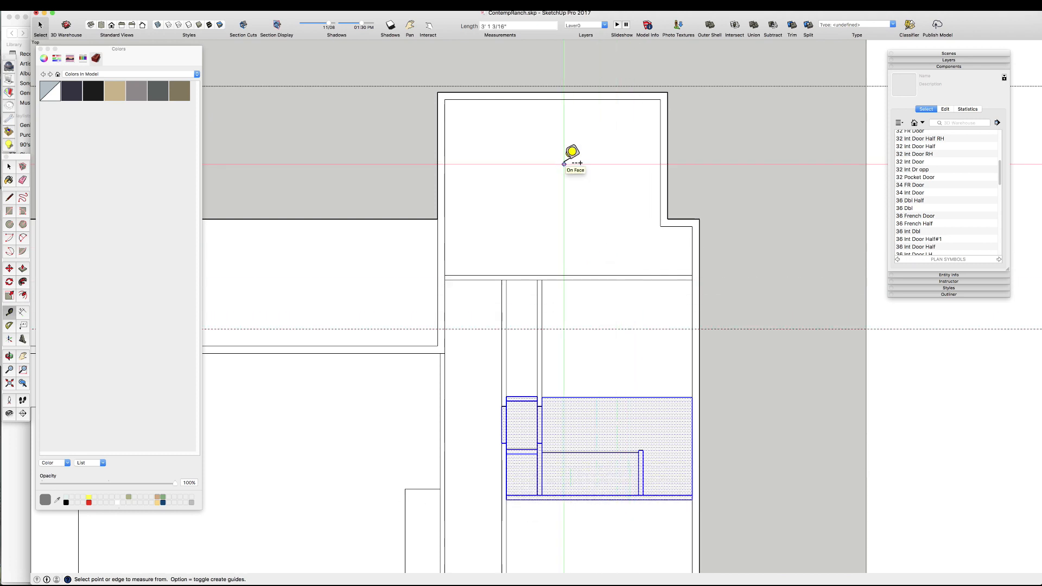
left_click(592, 329)
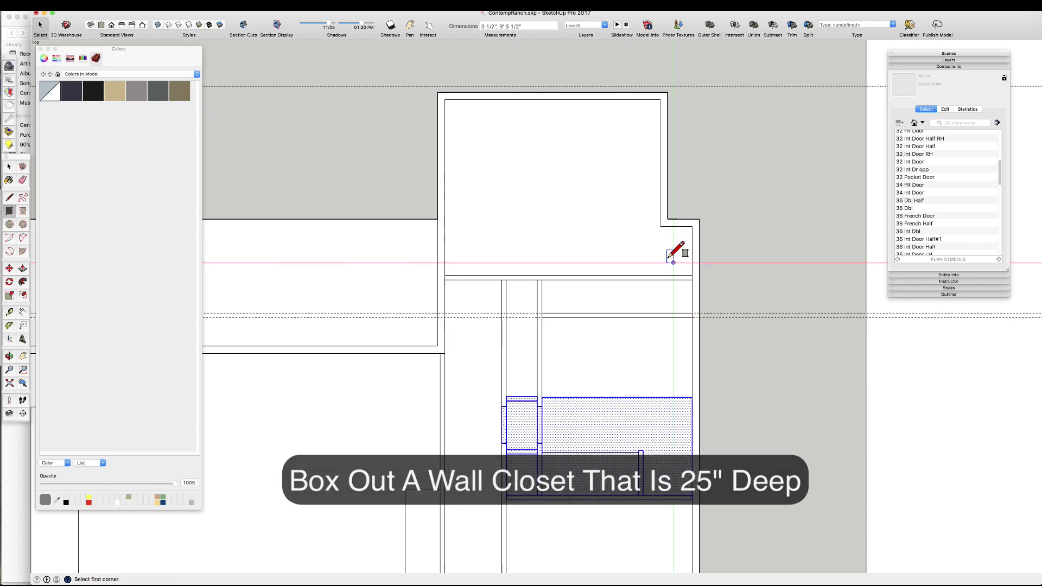
key("space")
- Add a countertop guide 22.5" below the new closet wall
scroll(661, 293, "down", 2)
scroll(615, 271, "down", 1)
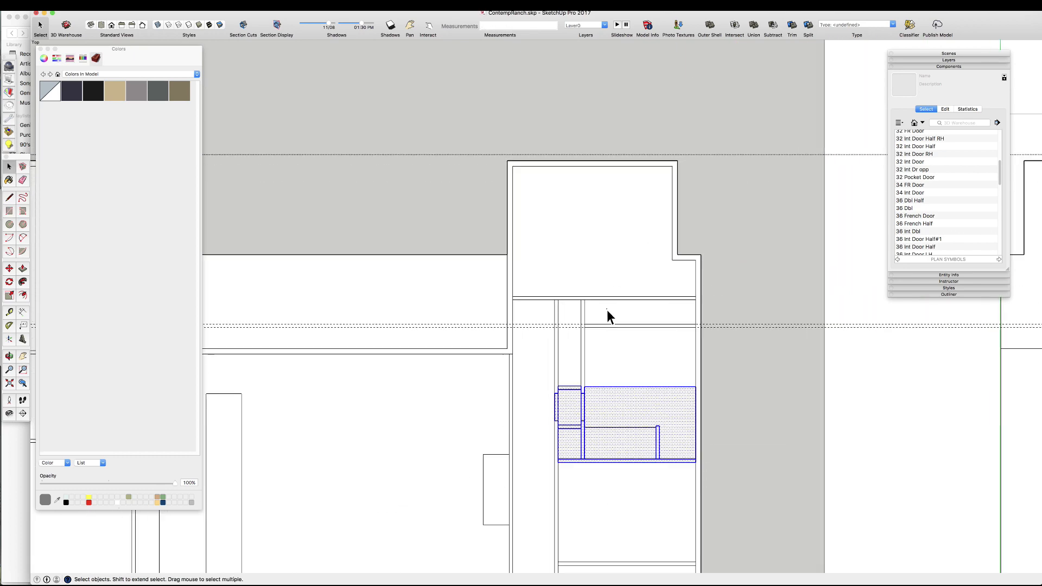
left_click(608, 312)
type("22.")
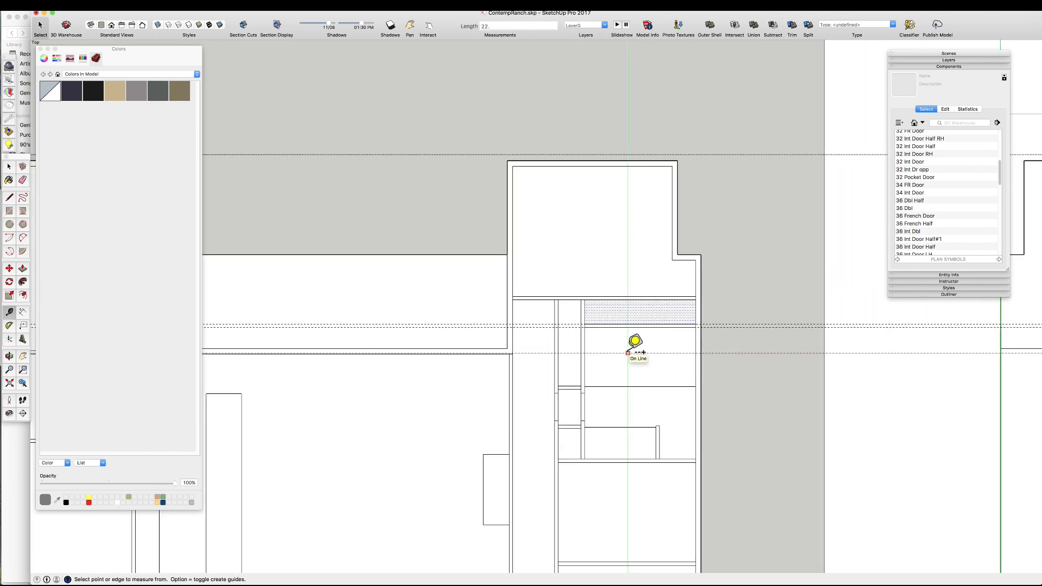
type("5")
key("Return")
- Move the bath layout back up so its counter line sits on the countertop guide
key("space")
left_click_drag(547, 375, 715, 468)
scroll(659, 374, "up", 3)
key("m")
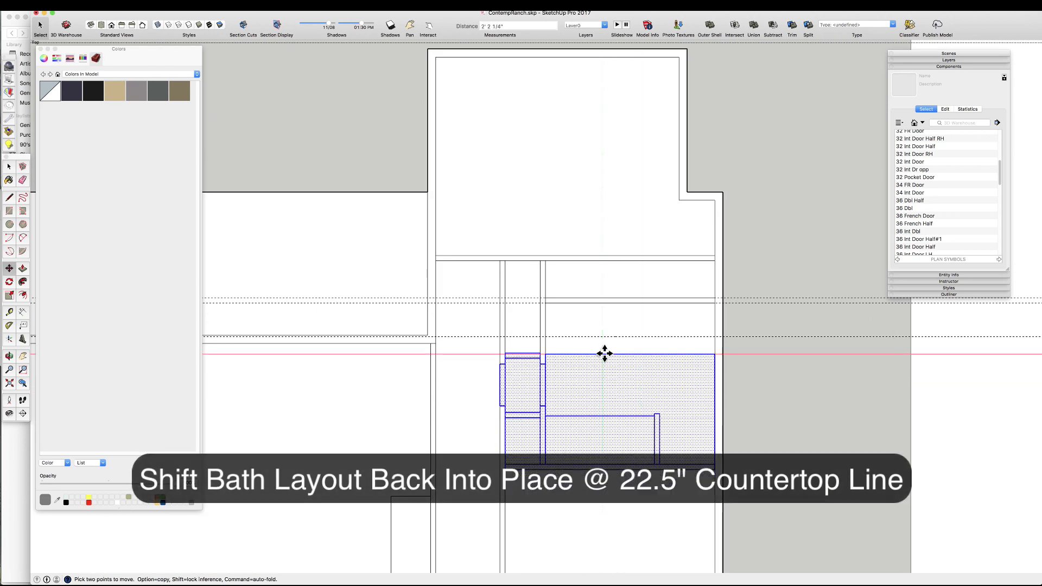
left_click(603, 337)
key("space")
scroll(602, 321, "down", 5)
scroll(582, 357, "up", 2)
- Draw a 3 1/2" thick, 11' 8 1/2" long closet wall across the space below the middle bedroom, parallel to the lower wall
left_click(582, 359)
scroll(587, 416, "down", 1)
scroll(625, 431, "up", 1)
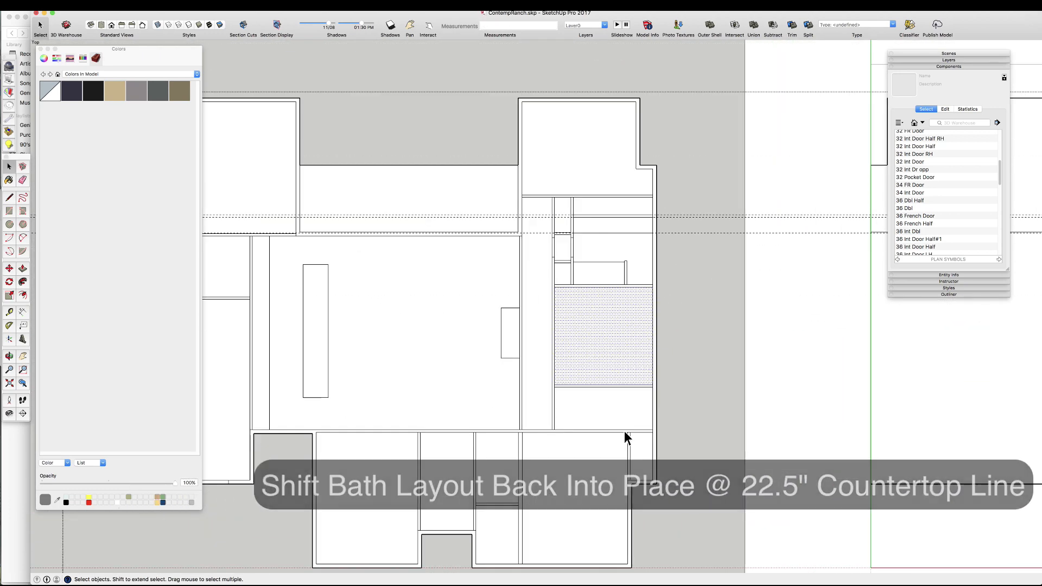
scroll(608, 434, "up", 2)
key("t")
left_click(559, 427)
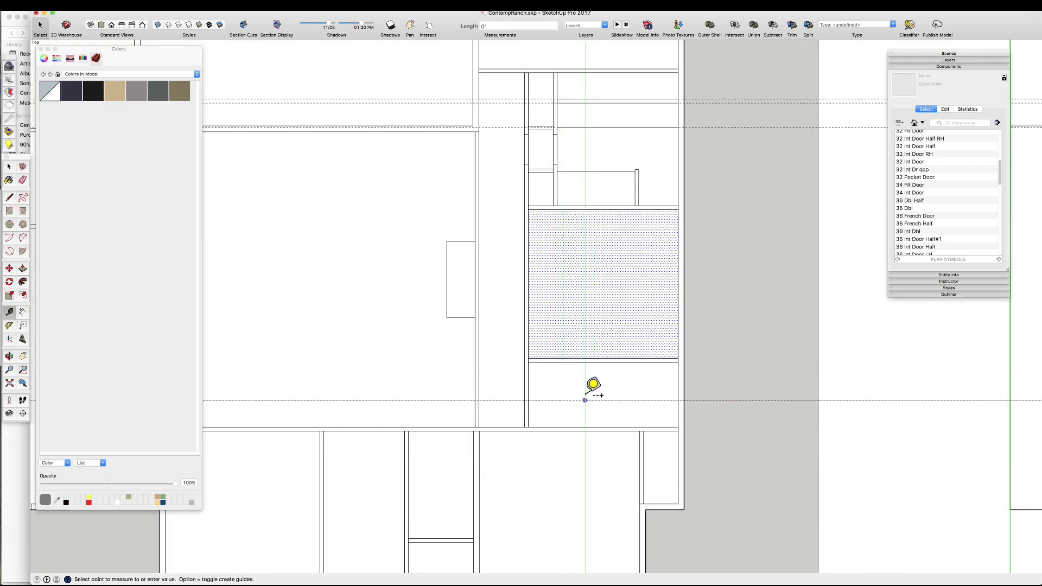
scroll(632, 384, "up", 2)
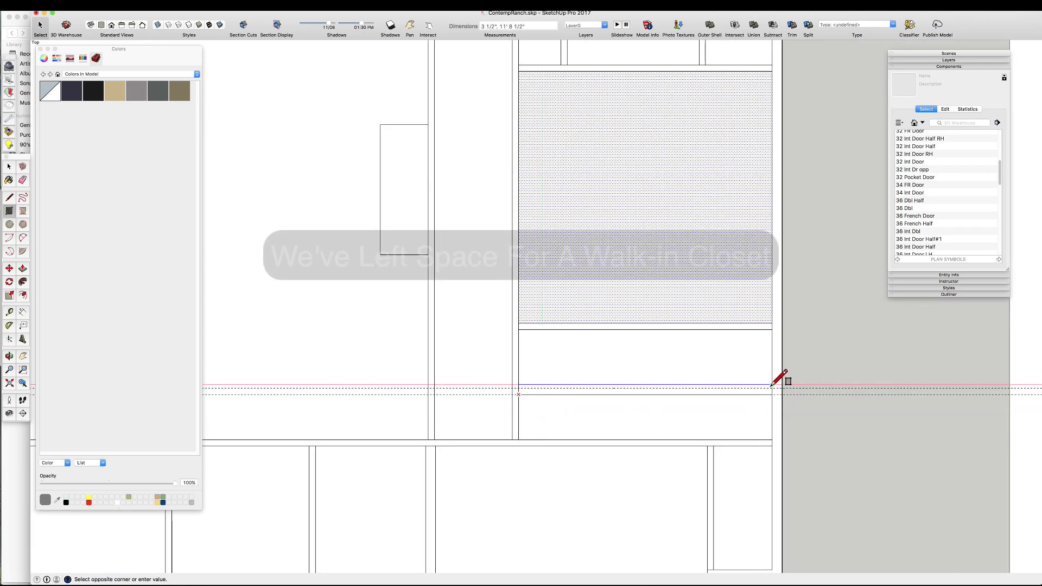
key("space")
scroll(633, 426, "down", 5)
scroll(624, 391, "up", 1)
scroll(624, 415, "down", 2)
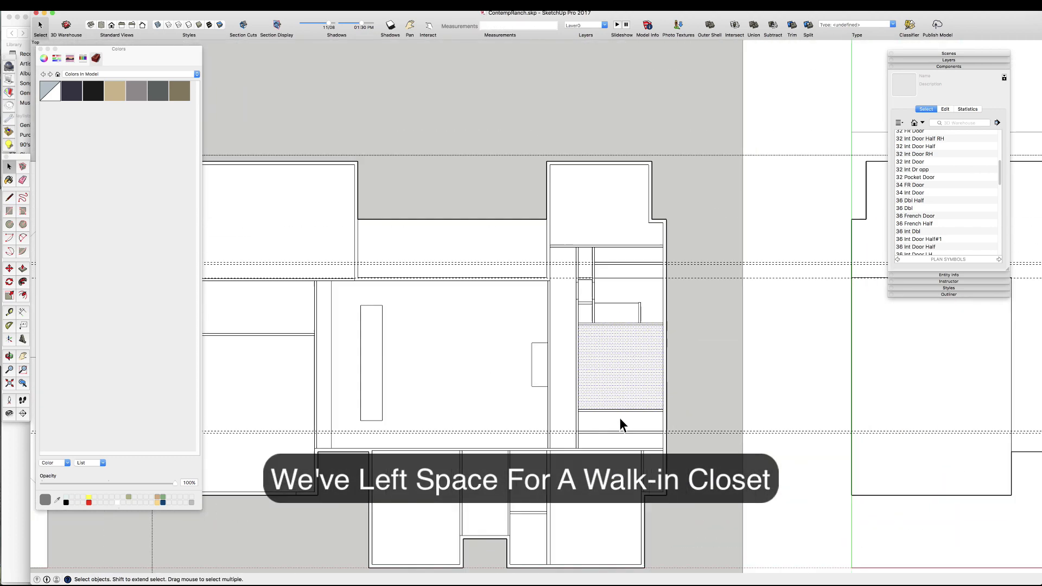
- Measure the middle and back bedrooms to compare their sizes
scroll(621, 415, "up", 3)
scroll(619, 431, "up", 1)
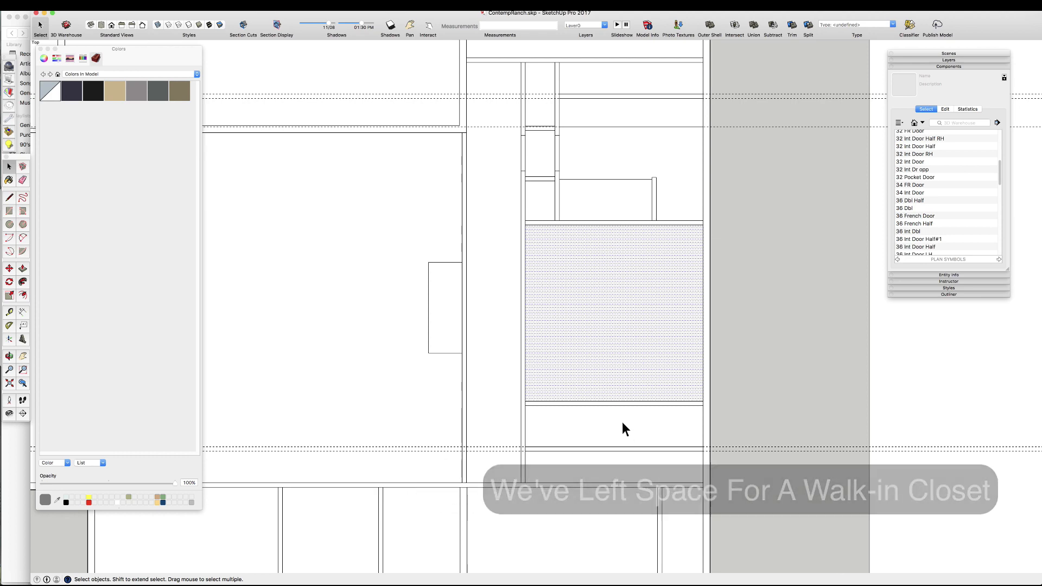
scroll(622, 421, "down", 1)
key("t")
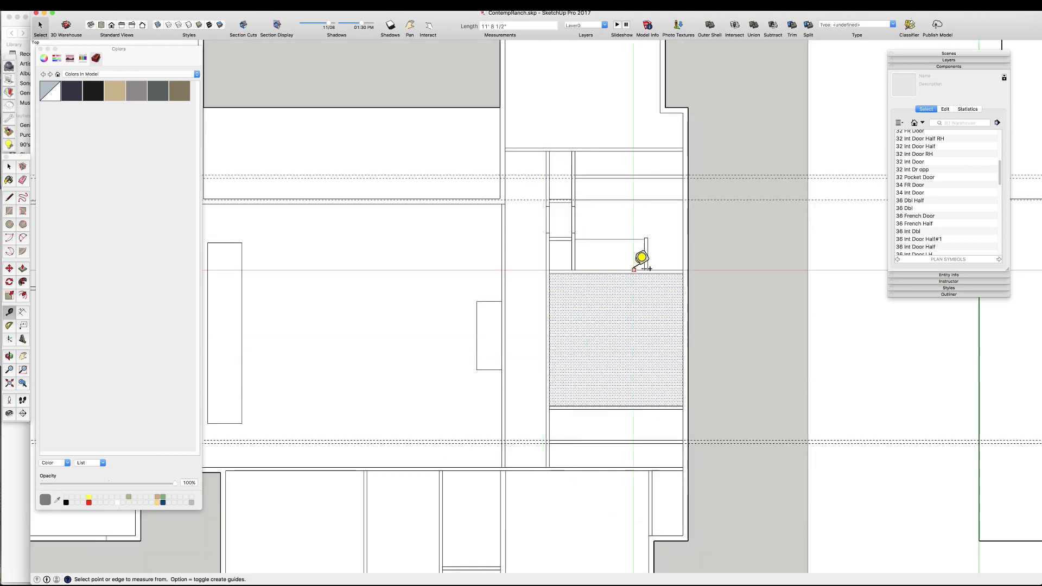
scroll(645, 396, "down", 4)
scroll(617, 158, "up", 3)
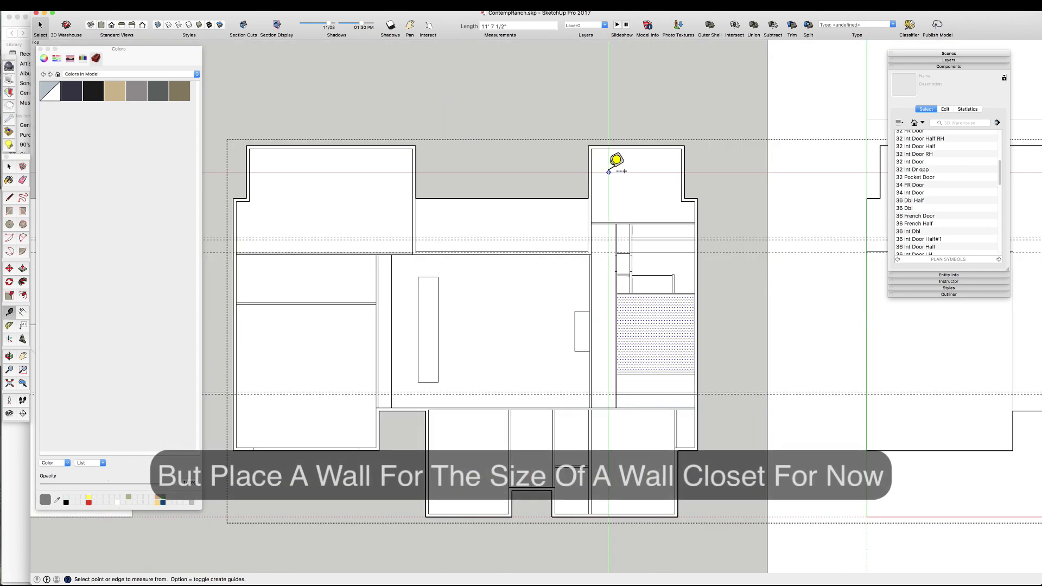
key("space")
scroll(655, 227, "down", 2)
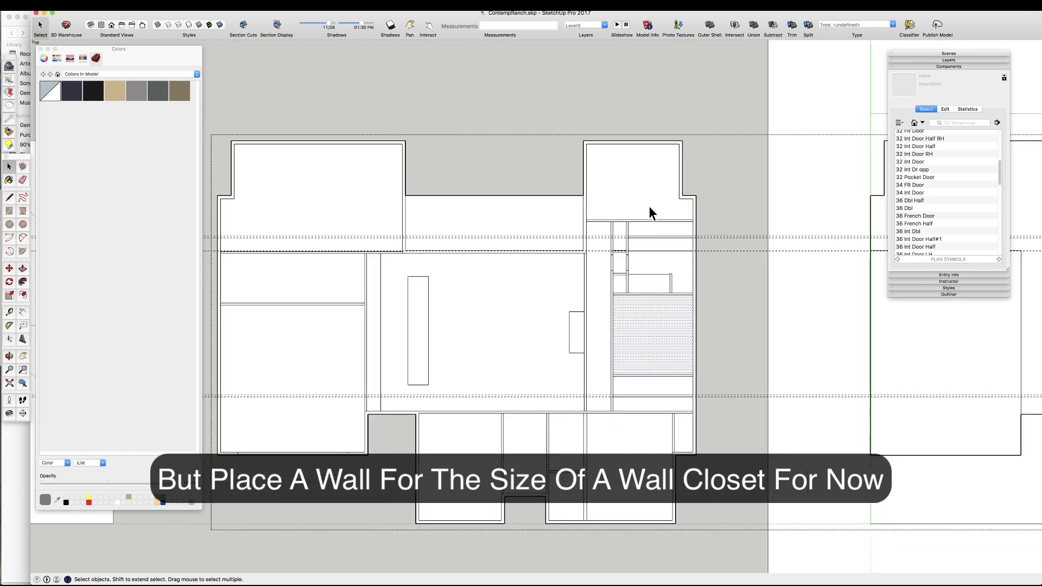
scroll(558, 304, "down", 1)
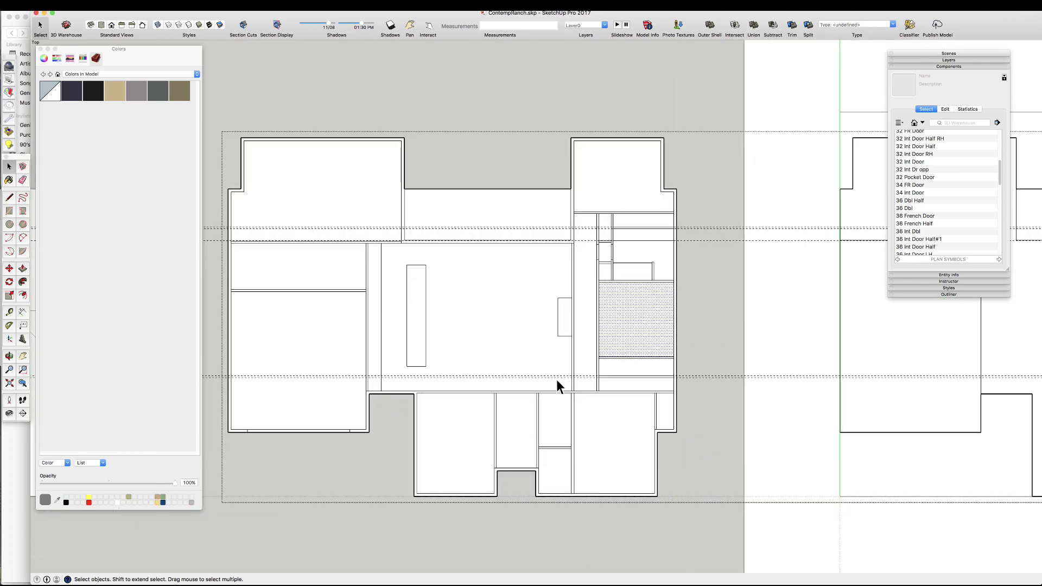
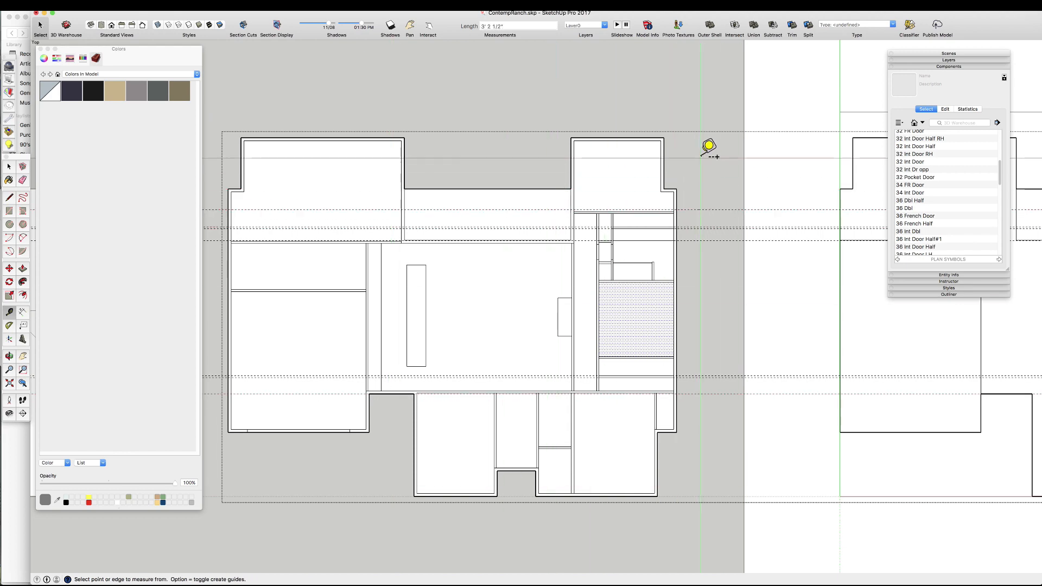
- Draw a rectangle across the exterior wall's corner at the jog beside the back bedroom, from inner to outer corner
key("space")
scroll(638, 201, "up", 5)
scroll(569, 197, "down", 3)
scroll(600, 190, "up", 3)
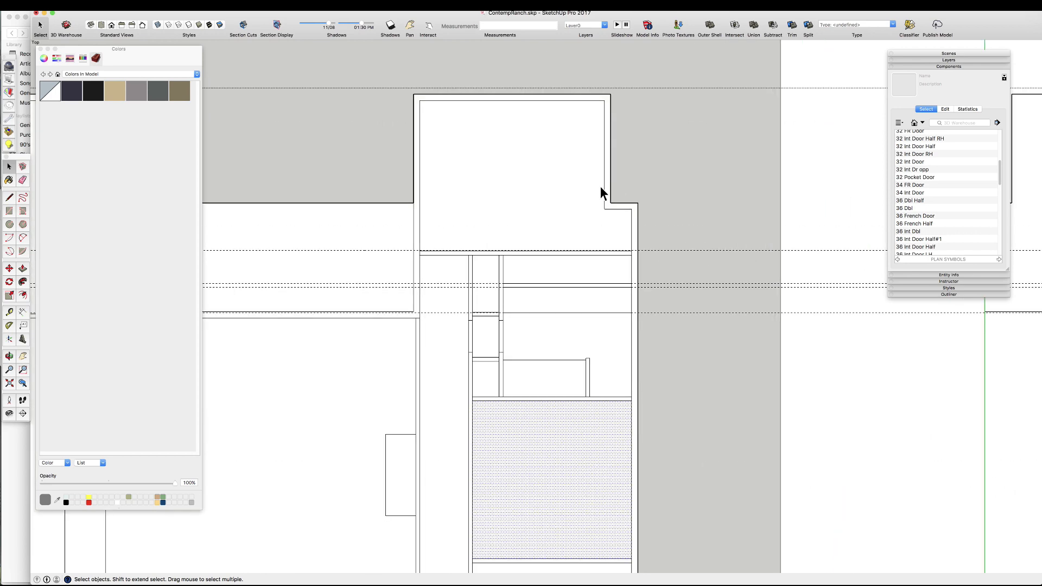
scroll(617, 221, "up", 3)
key("r")
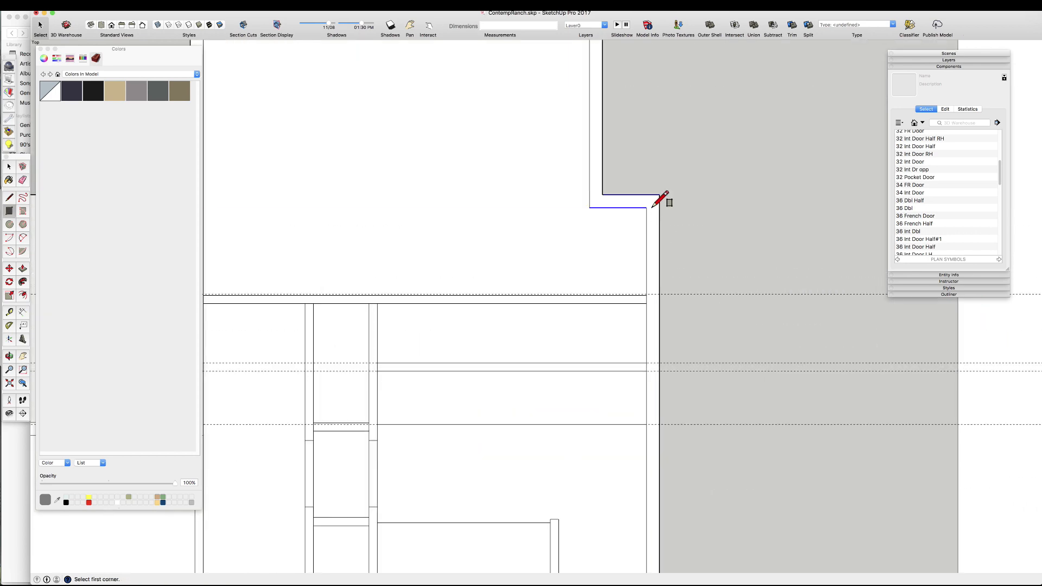
left_click(645, 208)
left_click(660, 194)
key("space")
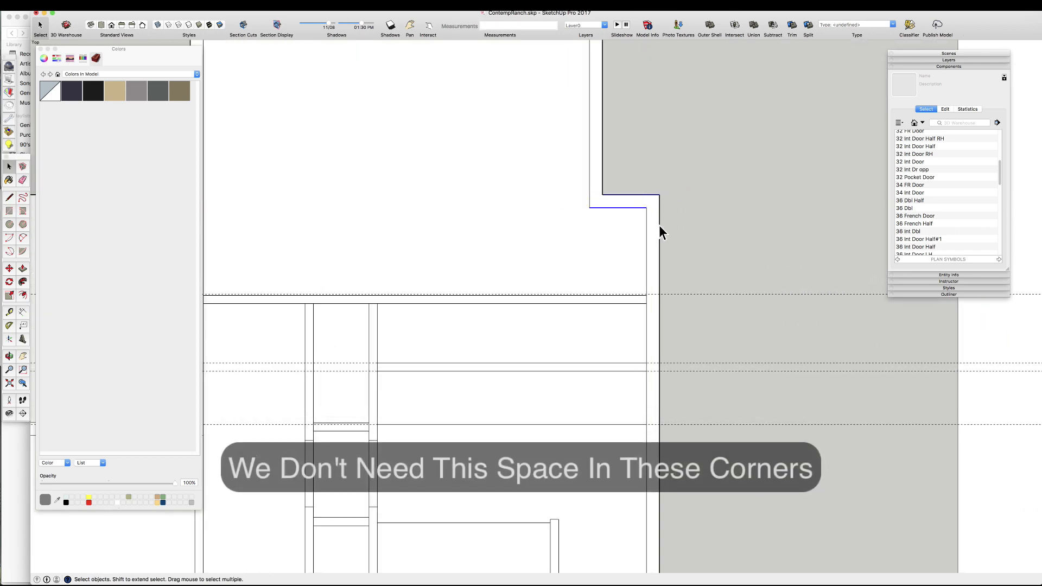
- Move the jog's wall edges and corner square beside the back bedroom 3' 6" down onto the guide
left_click(654, 201)
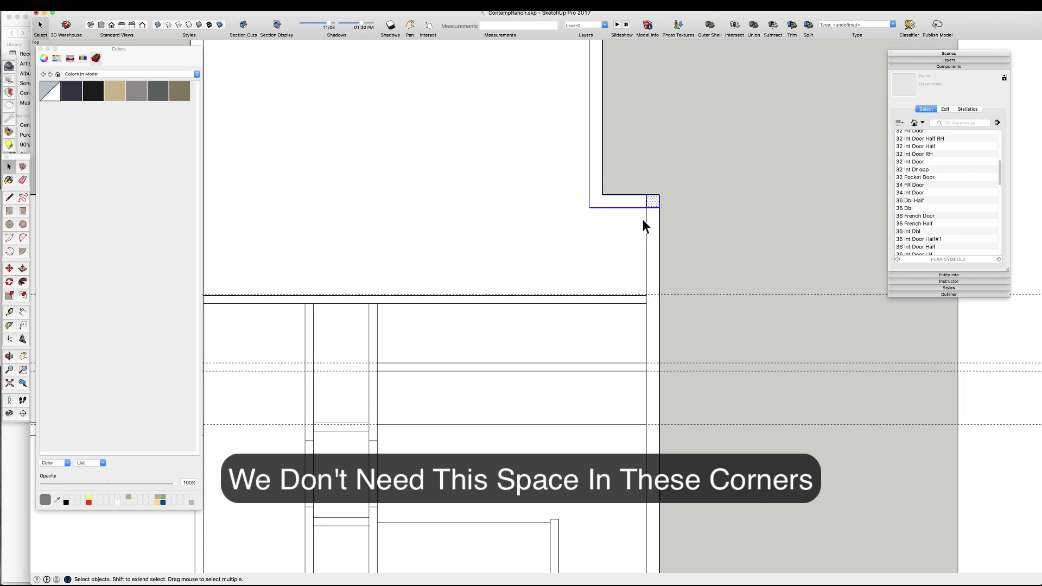
key("m")
left_click(633, 196)
left_click(633, 293)
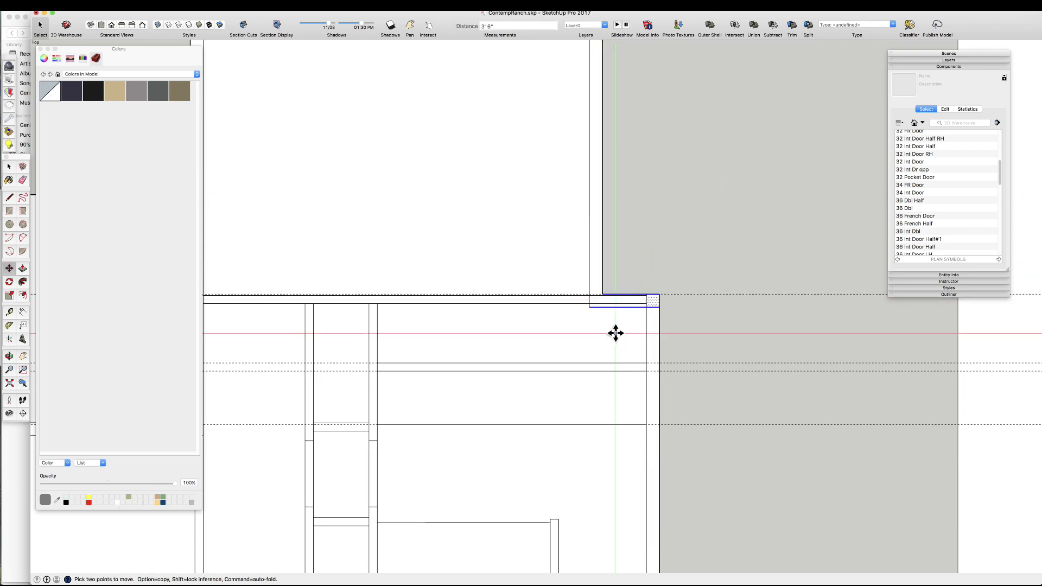
key("space")
- Move the inner and outer wall edges of the front corner jog up to the guide
scroll(613, 319, "down", 6)
scroll(549, 487, "up", 4)
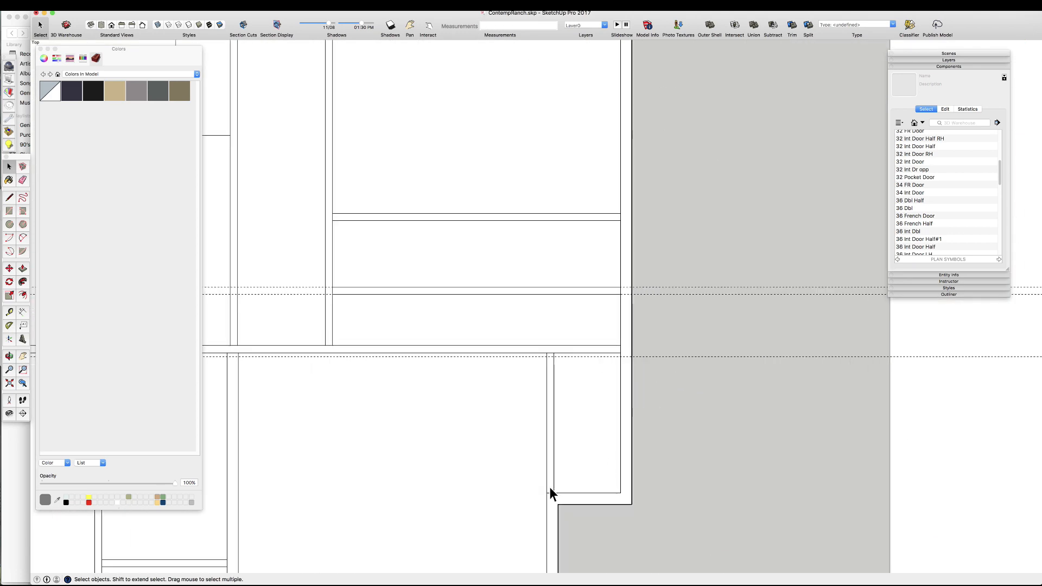
left_click(600, 503)
left_click(603, 494, "shift")
key("m")
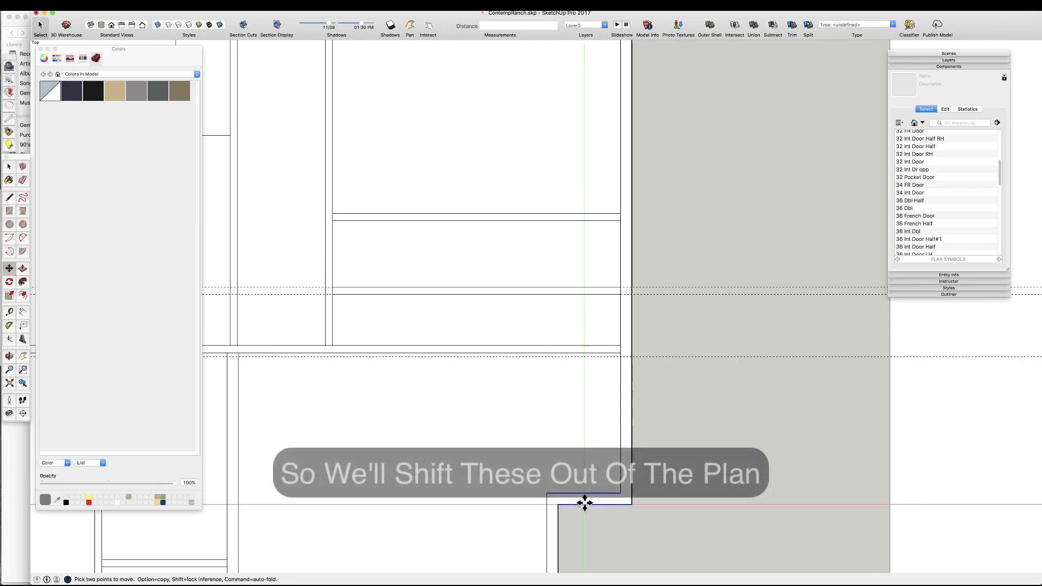
left_click(583, 504)
left_click(581, 357)
key("space")
scroll(595, 305, "down", 4)
scroll(539, 463, "down", 5)
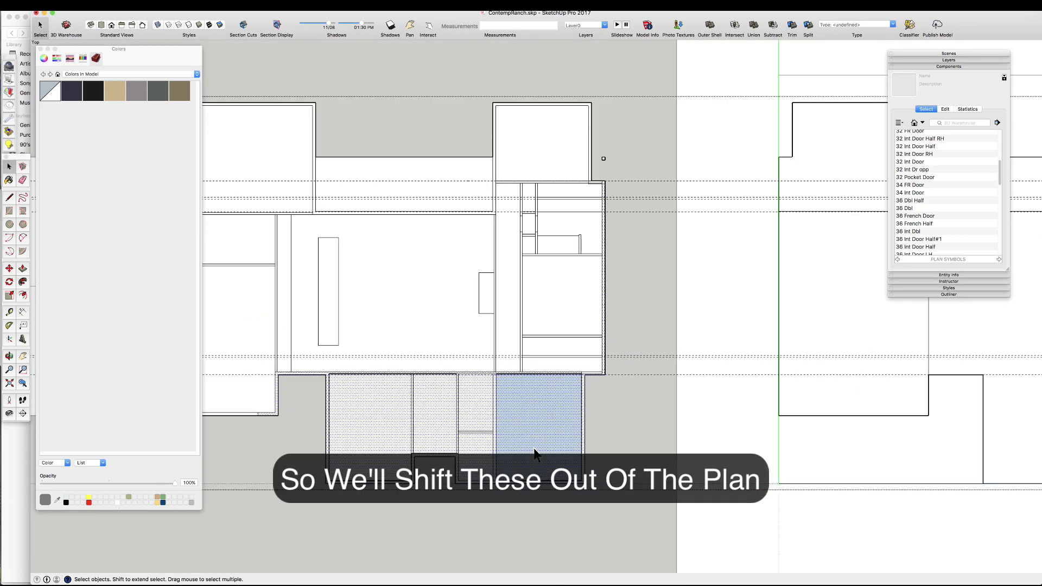
- Draw a rectangle across the front jog's corner and erase the leftover wall edges so the corner becomes exterior
scroll(525, 399, "up", 6)
key("r")
left_click(554, 477)
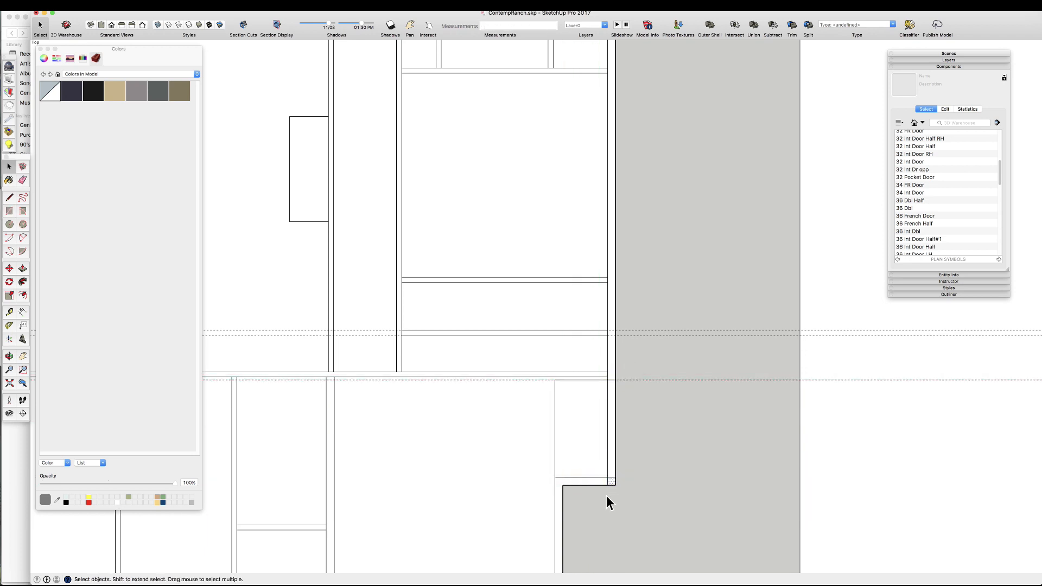
key("r")
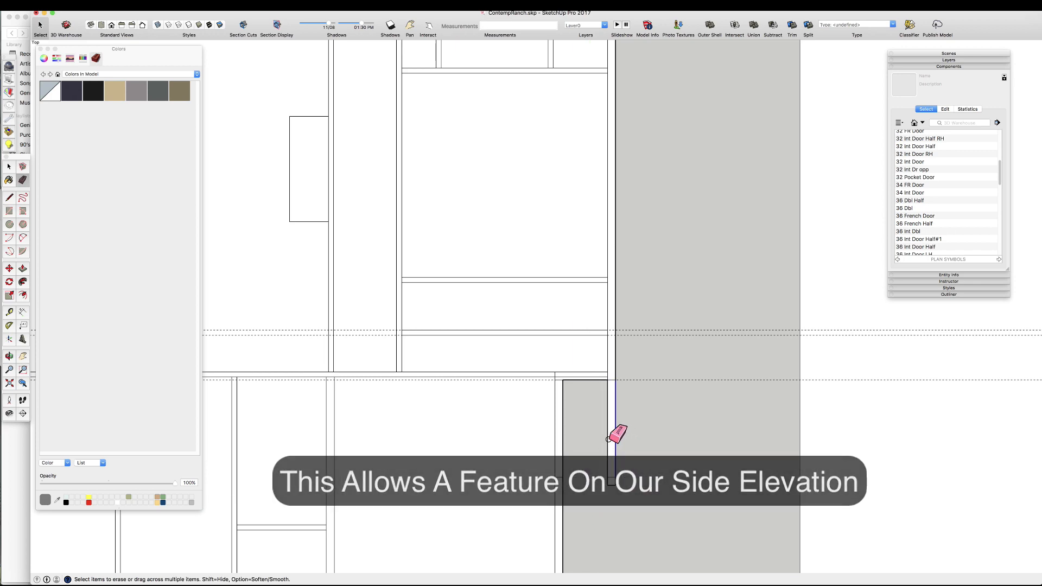
scroll(562, 402, "up", 3)
scroll(663, 385, "down", 10)
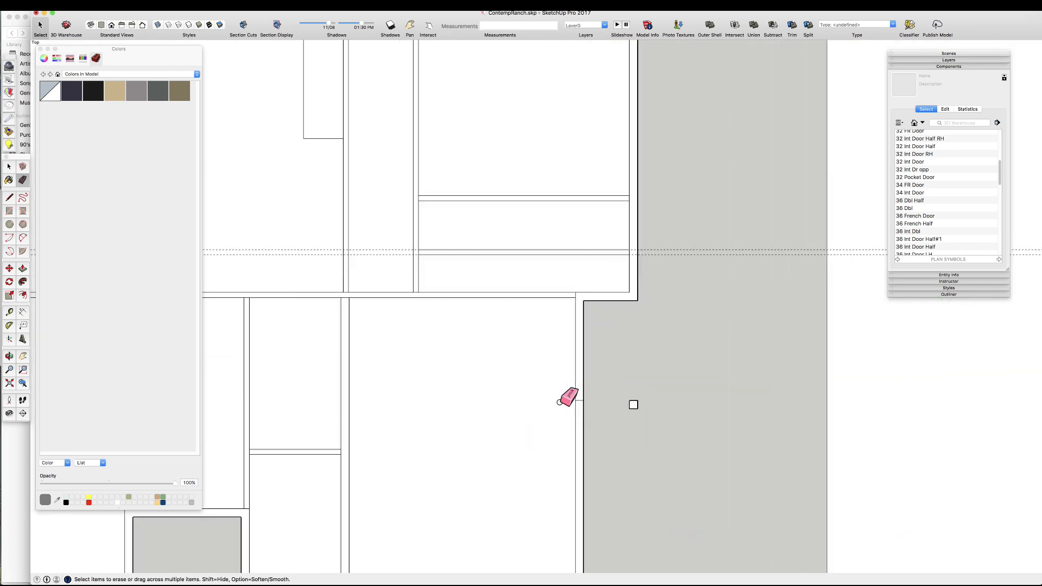
key("space")
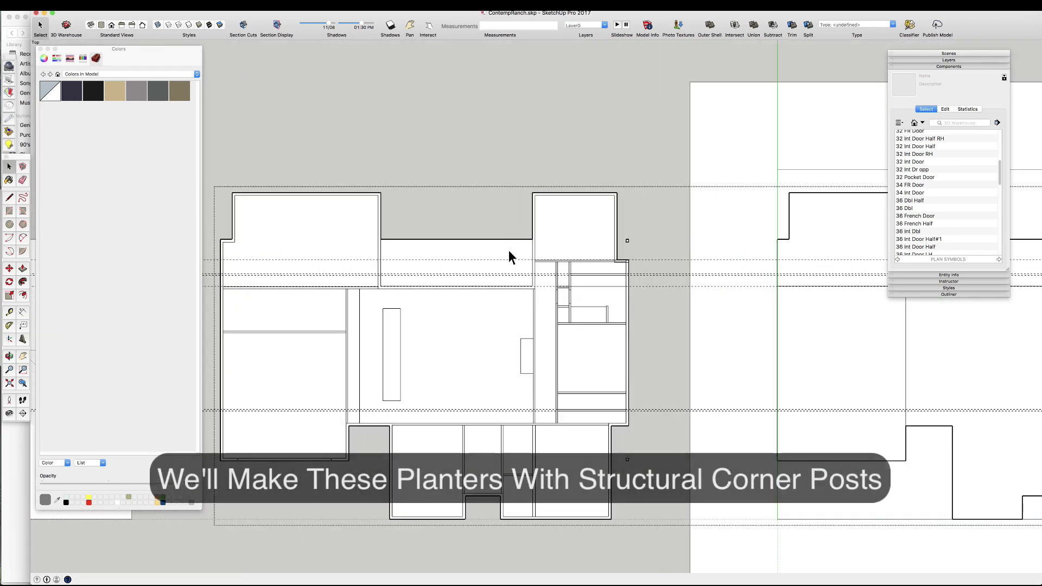
- Erase the leftover wall edges inside the jog beside the back bedroom
scroll(634, 271, "up", 5)
scroll(672, 304, "up", 5)
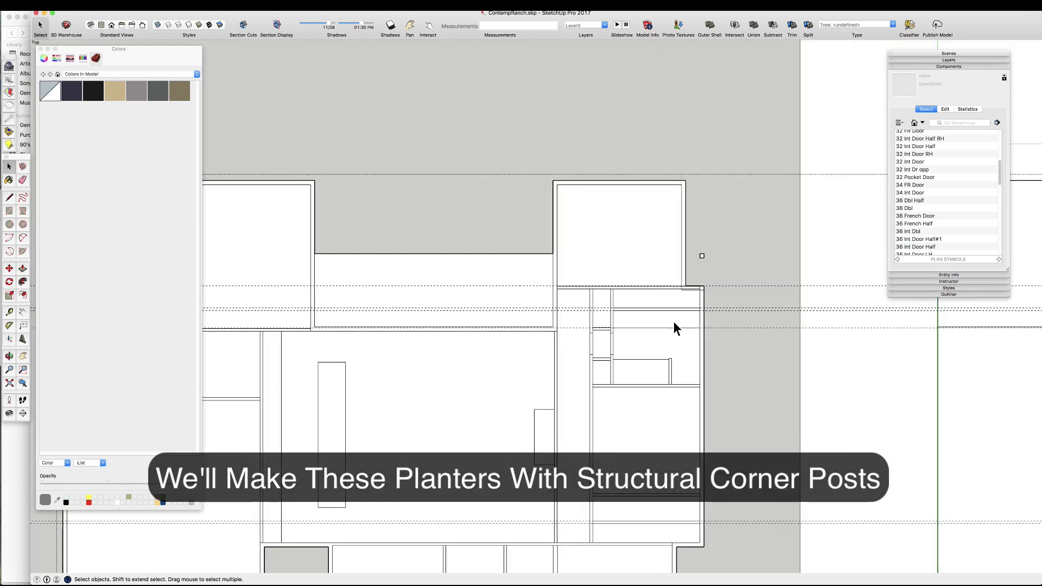
scroll(718, 358, "up", 3)
key("e")
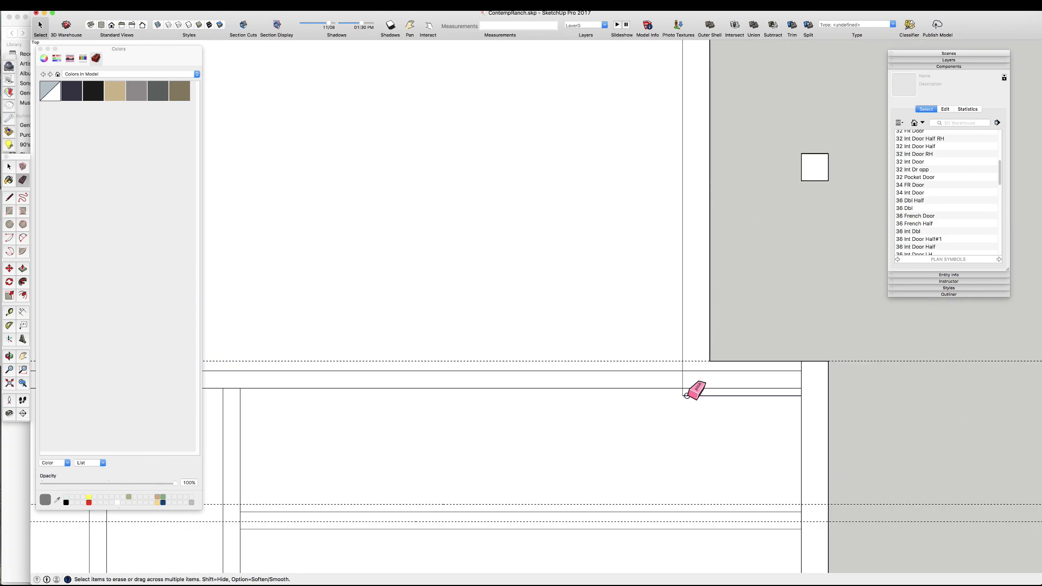
scroll(624, 217, "down", 8)
scroll(599, 239, "up", 3)
scroll(597, 196, "down", 2)
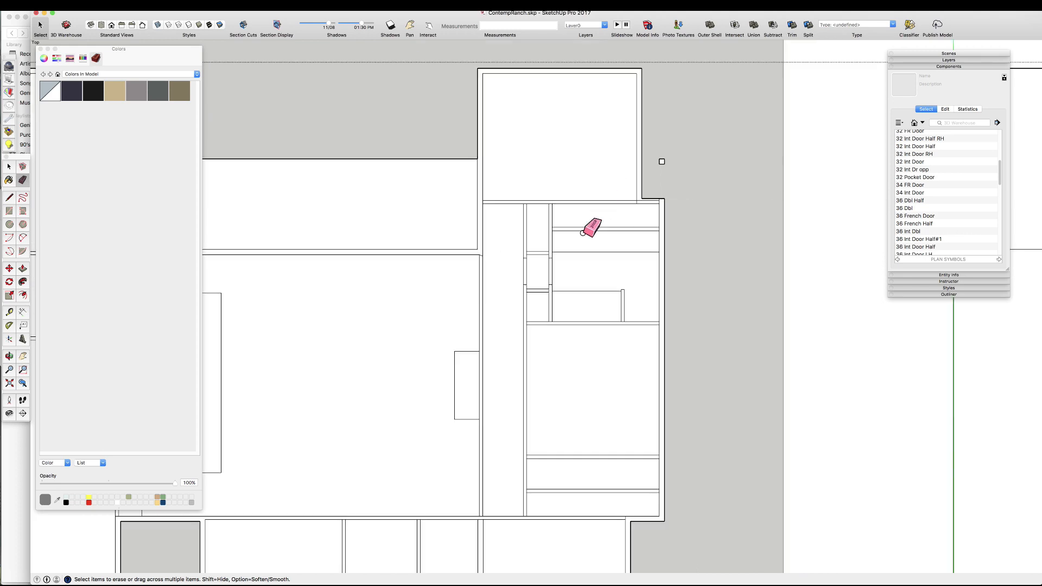
scroll(586, 234, "down", 2)
- Highlight the middle bedroom's closet and the front bedroom to review their spaces
key("space")
scroll(583, 369, "up", 2)
scroll(591, 423, "down", 3)
left_click(600, 383)
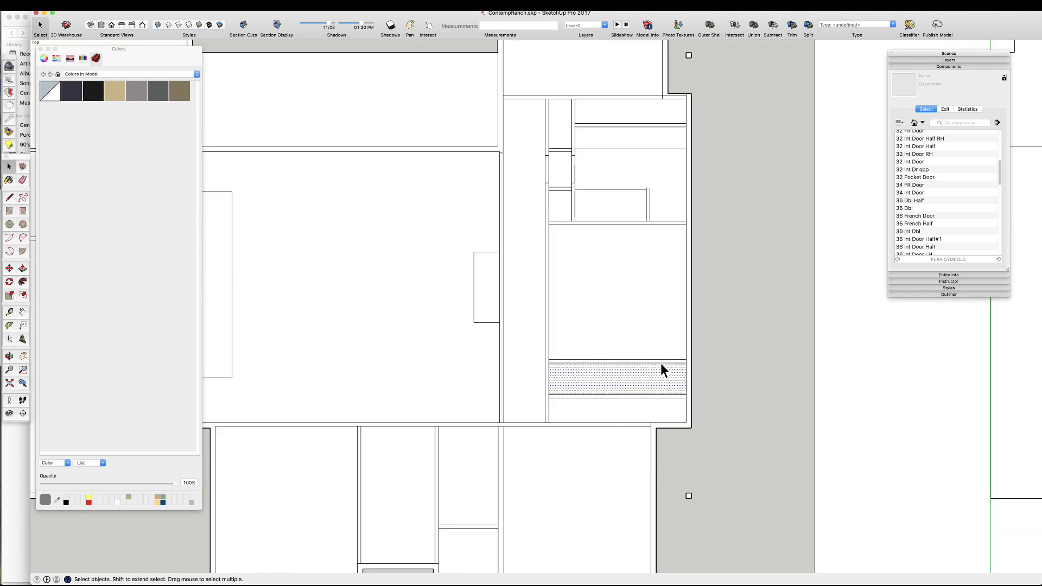
scroll(641, 361, "down", 1)
scroll(646, 461, "up", 4)
left_click(526, 404)
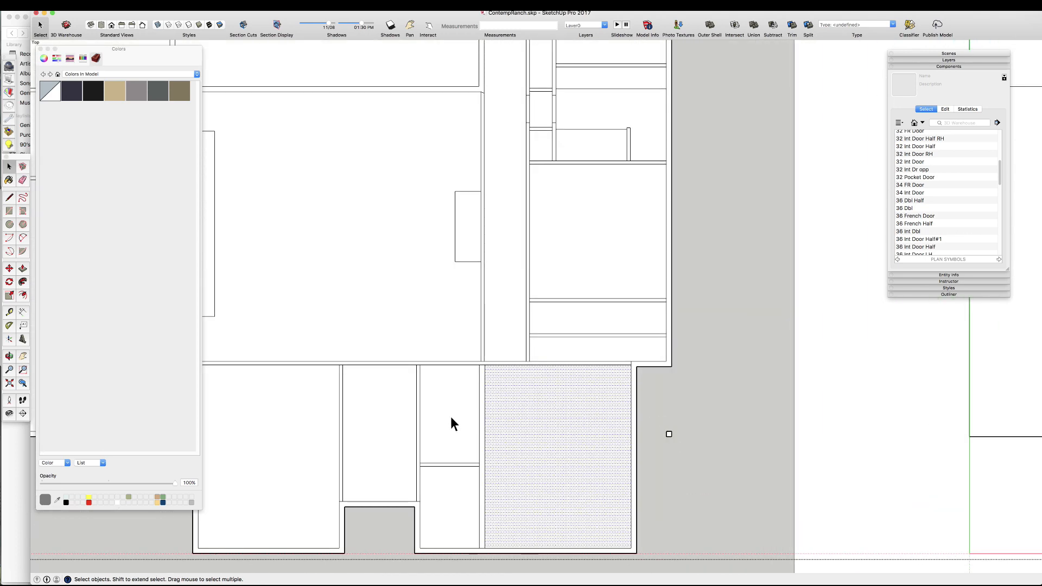
- Place two parallel guides 3.5" apart running vertically through the closets below the middle bedroom
key("t")
scroll(485, 470, "down", 5)
scroll(472, 466, "up", 2)
scroll(488, 423, "down", 2)
scroll(535, 250, "up", 4)
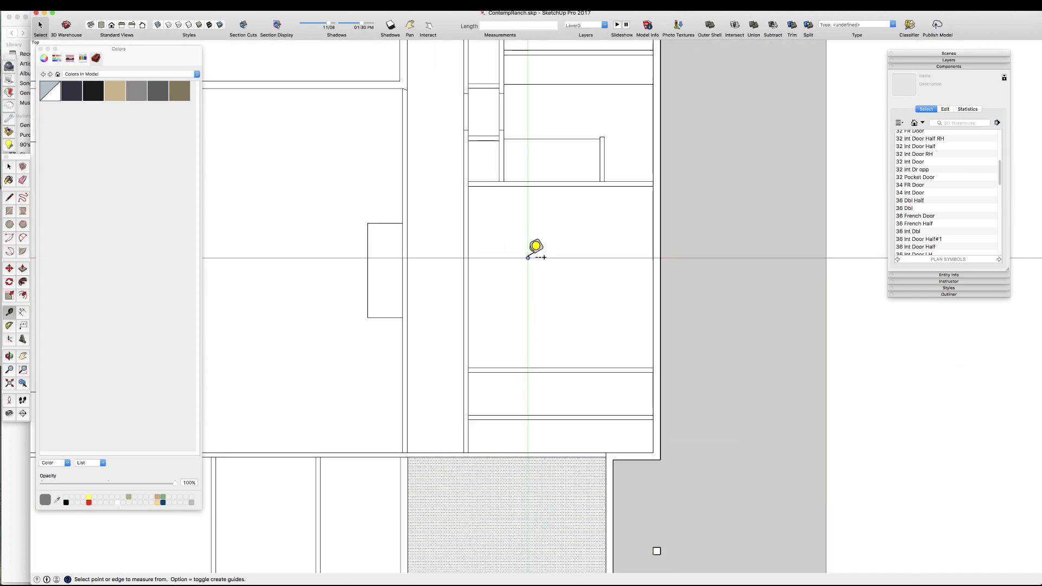
scroll(540, 298, "down", 4)
scroll(534, 239, "up", 2)
scroll(558, 451, "up", 2)
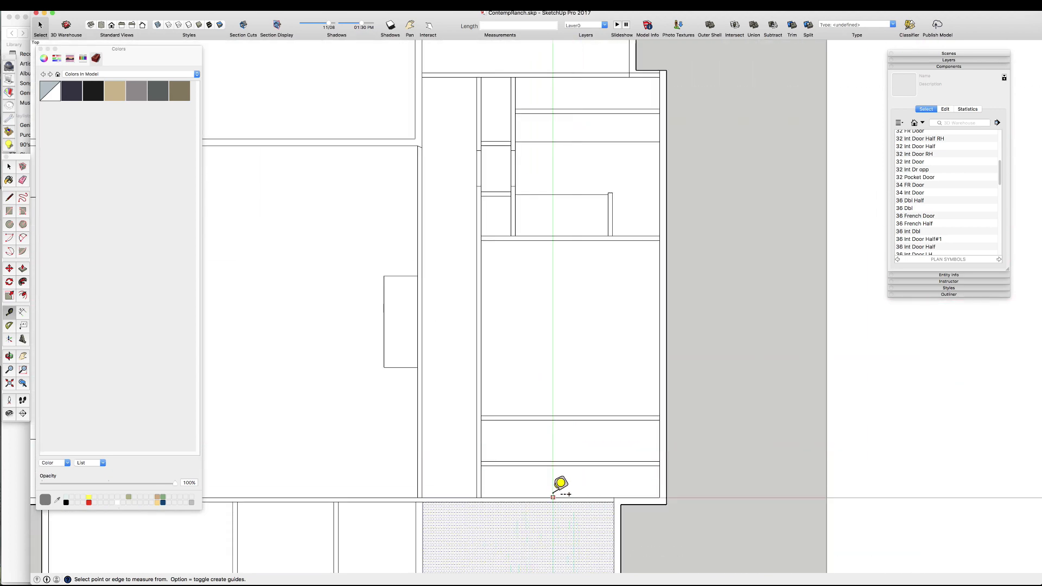
left_click(660, 440)
left_click(559, 402)
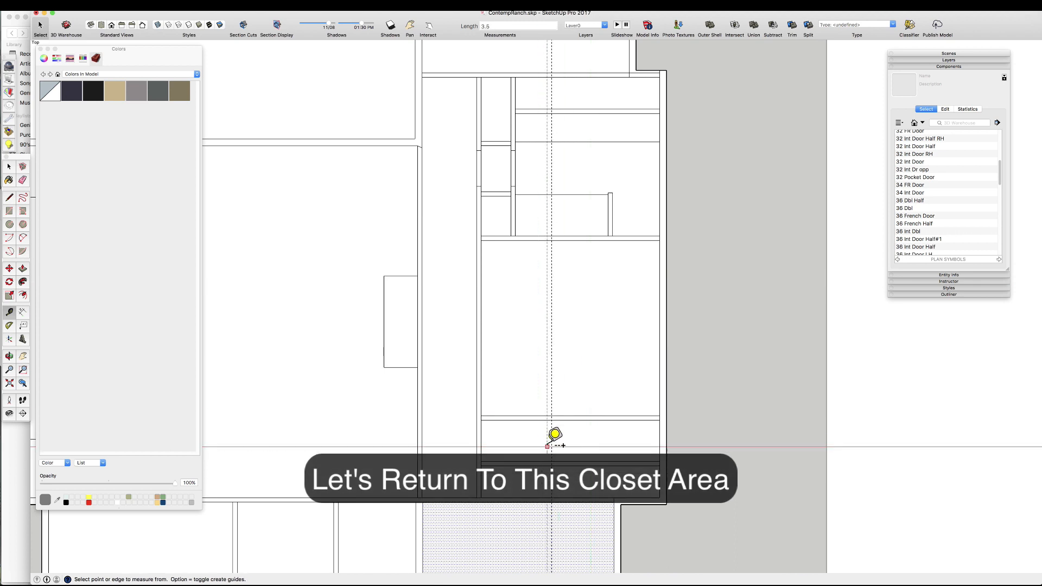
- Draw a dividing wall along the guides through both closets and erase the horizontal partition on its exterior side
scroll(555, 434, "up", 3)
key("e")
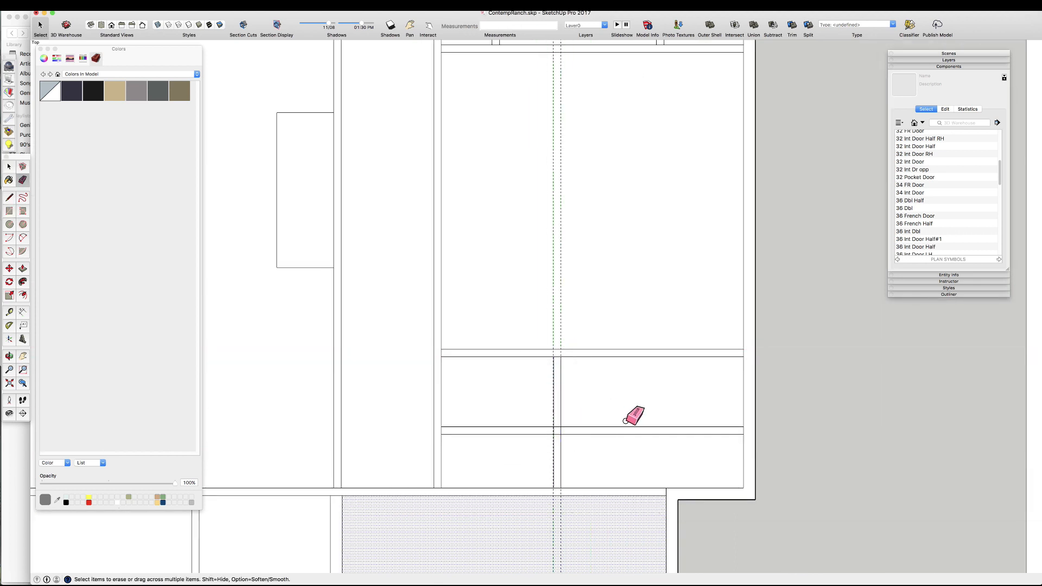
scroll(588, 373, "up", 4)
key("m")
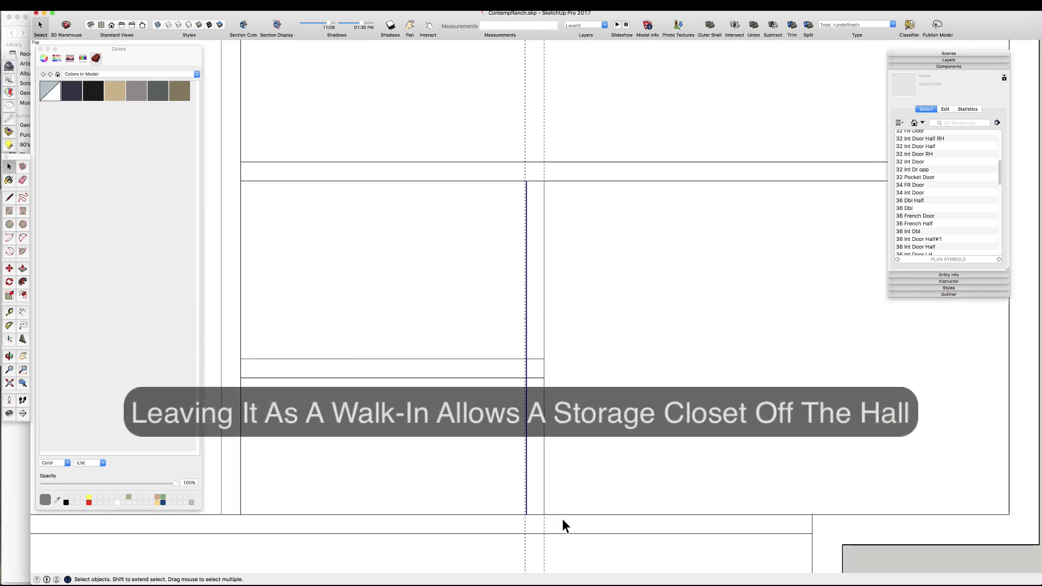
left_click(526, 514)
- Erase the remaining horizontal partition on the hall side and highlight the resulting storage closet
key("space")
scroll(552, 423, "down", 4)
scroll(550, 386, "up", 2)
key("e")
mouse_move(497, 417)
left_mouse_down()
mouse_move(499, 392)
mouse_move(539, 411)
left_mouse_up()
scroll(646, 377, "down", 3)
key("space")
left_click(620, 391)
scroll(608, 390, "down", 1)
scroll(535, 375, "up", 2)
left_click(524, 400)
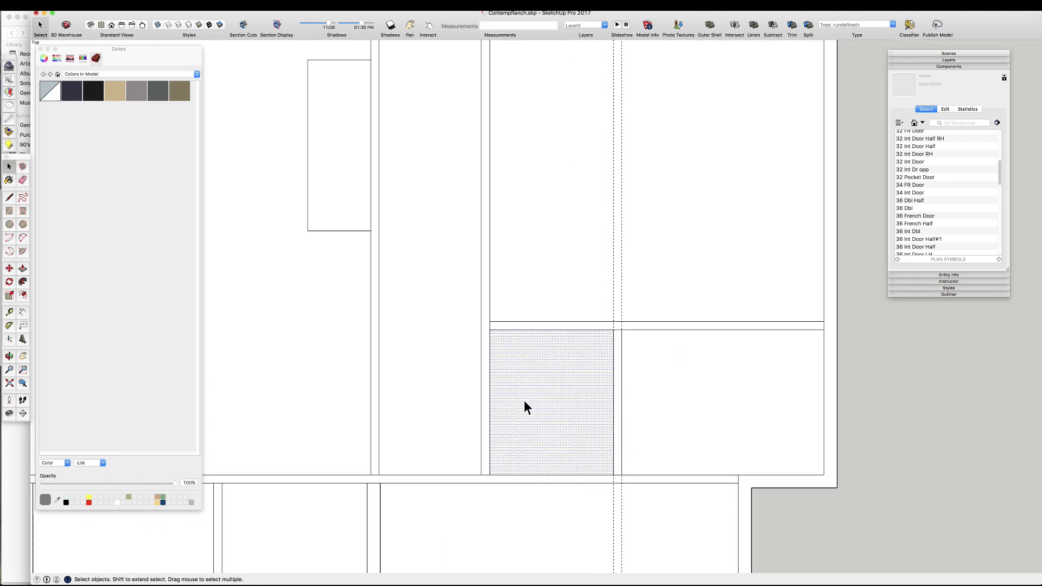
- Place a horizontal guide 6' below the recessed back exterior wall line, across the back bedroom's closet
scroll(608, 420, "down", 5)
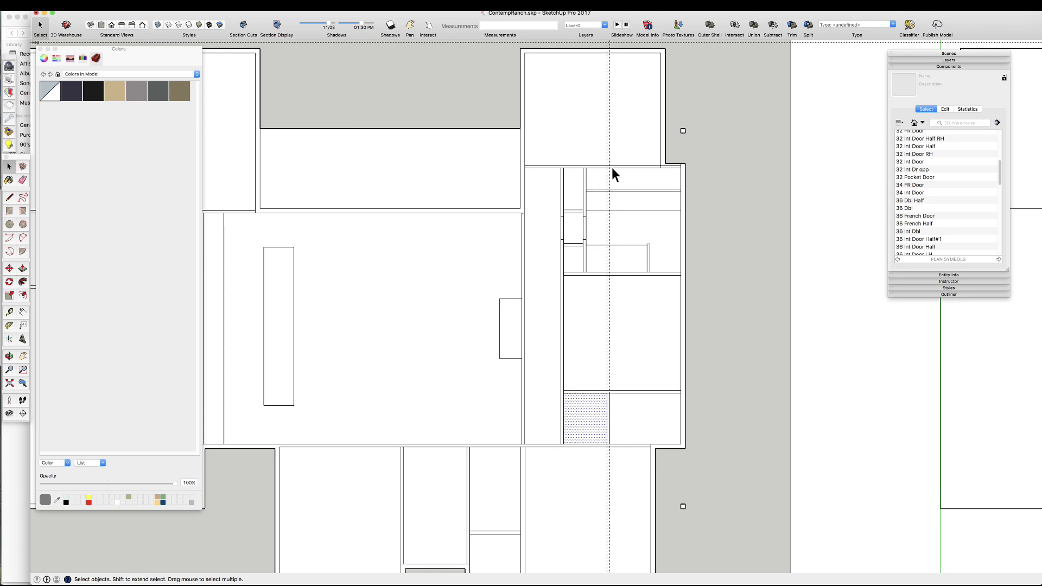
scroll(671, 165, "up", 3)
middle_click_drag(670, 166, 678, 302, "shift")
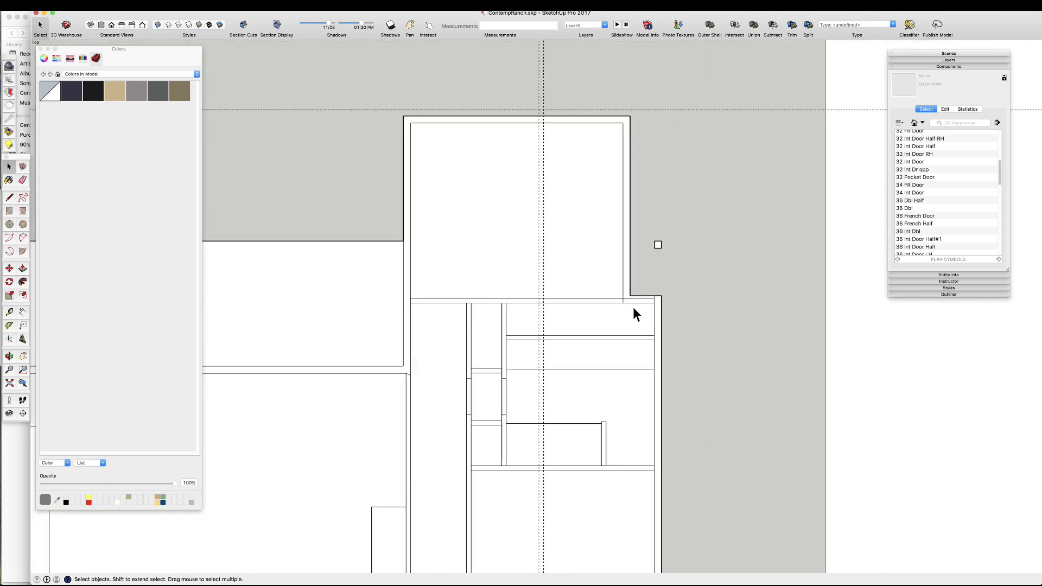
scroll(635, 305, "up", 2)
key("t")
left_click(647, 291)
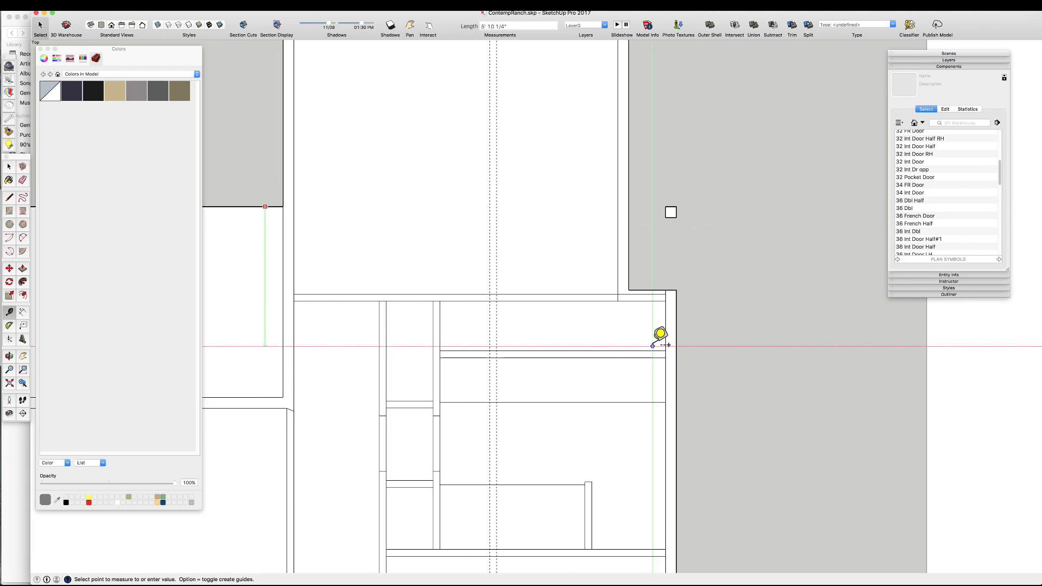
scroll(649, 321, "up", 3)
- Draw a rectangle about 2' 1/2" by 2' from the guide to the back bedroom wall's inner corner at the jog
key("r")
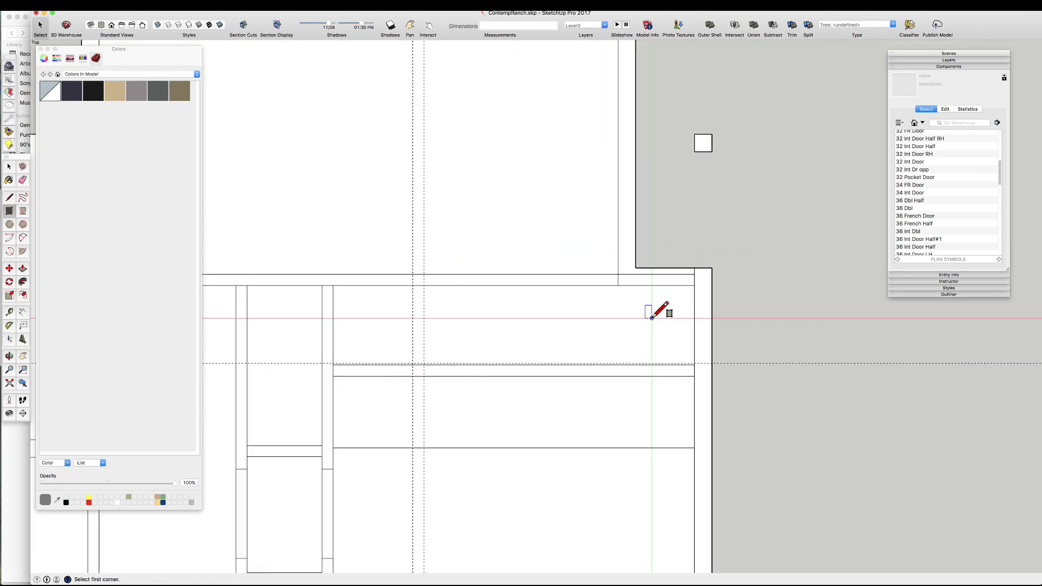
left_click(695, 363)
scroll(700, 361, "down", 6)
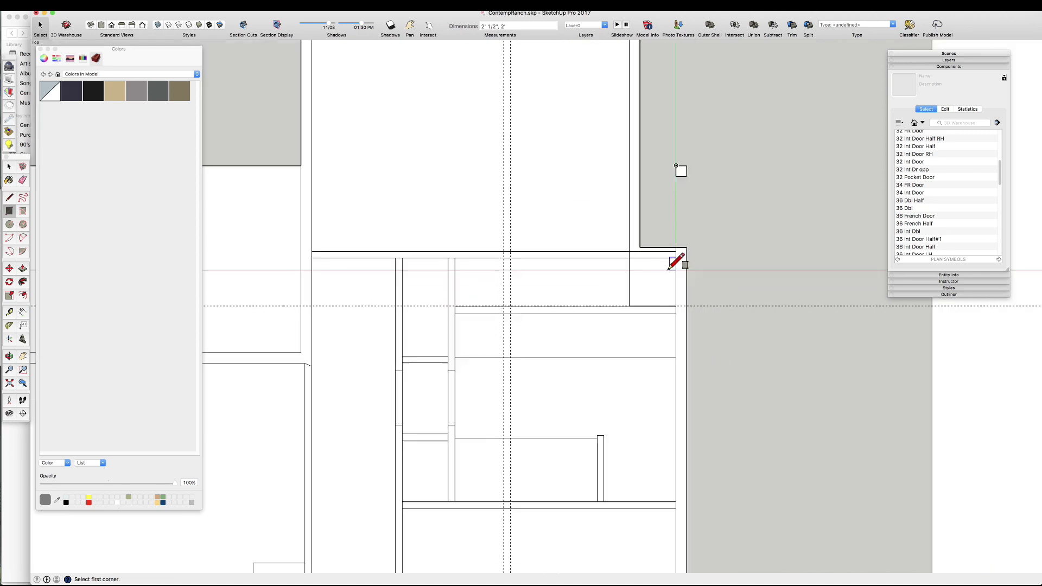
key("space")
scroll(593, 210, "down", 1)
scroll(591, 211, "up", 4)
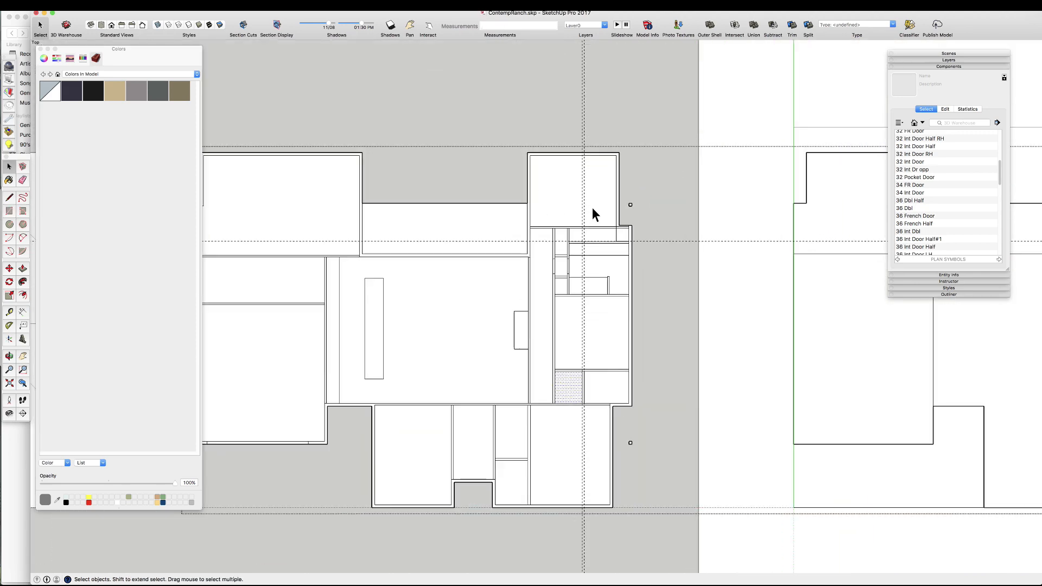
- Measure the front corner recess from the jog to the corner post
key("t")
scroll(728, 353, "up", 3)
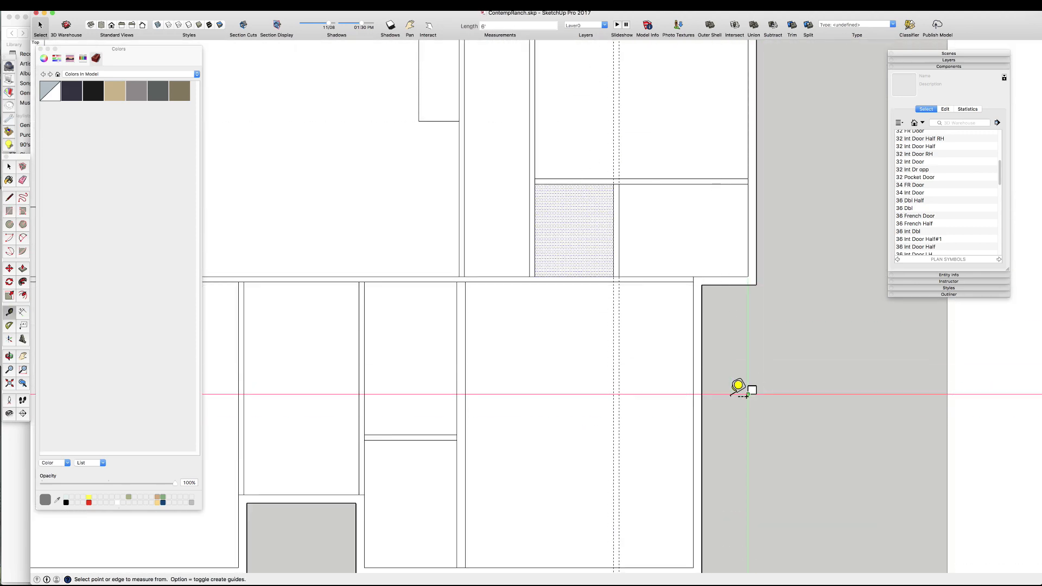
scroll(731, 396, "down", 4)
scroll(710, 189, "up", 5)
key("space")
scroll(684, 320, "down", 2)
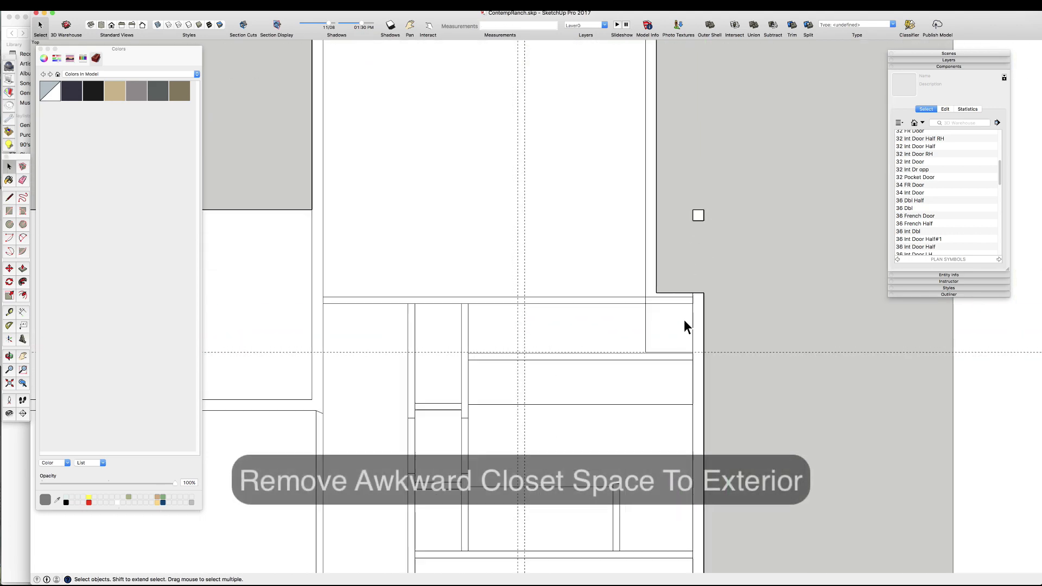
- Extend the back bedroom's outer wall line 2' 6" down to the guide and place a second guide 5.5" below it
scroll(641, 287, "up", 4)
key("l")
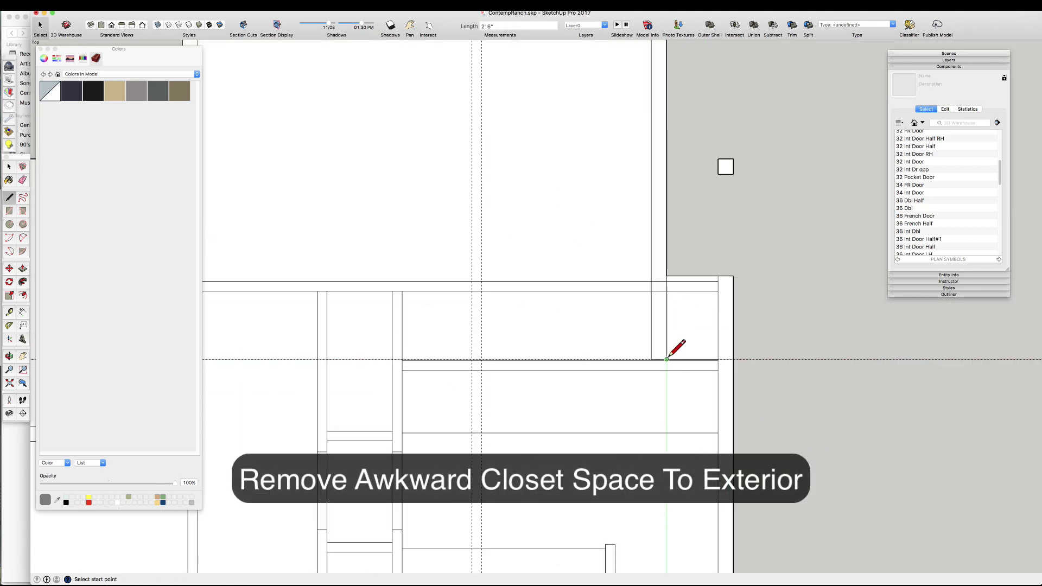
key("t")
scroll(691, 353, "up", 5)
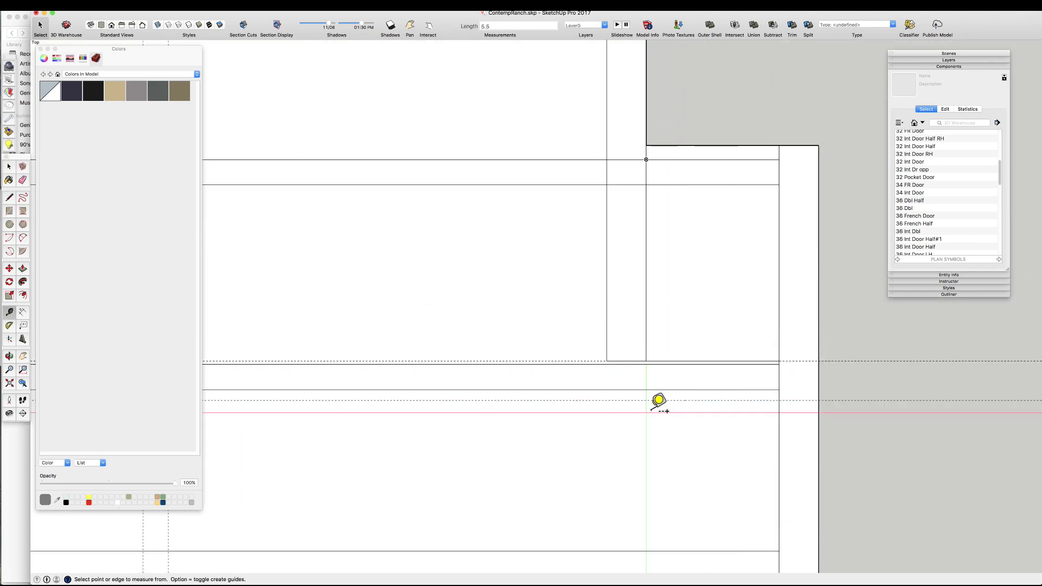
- Move the bathroom's walls and fixtures and the linen closet down so the top wall's lower edge meets the lower guide
key("space")
scroll(659, 402, "down", 3)
scroll(529, 348, "up", 2)
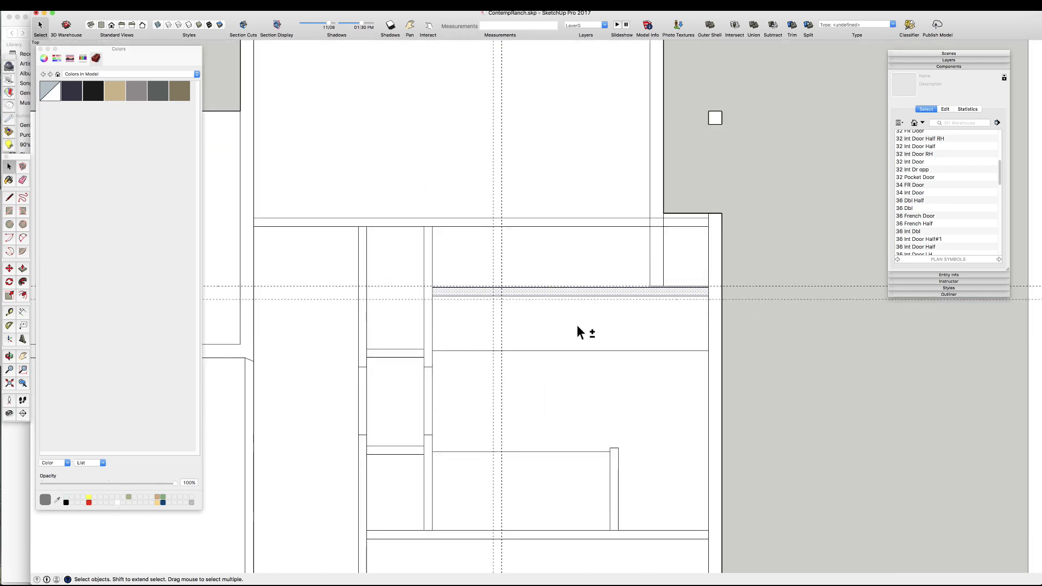
left_click(578, 325, "shift")
scroll(577, 324, "down", 1)
left_click_drag(383, 291, 736, 502)
scroll(646, 292, "up", 5)
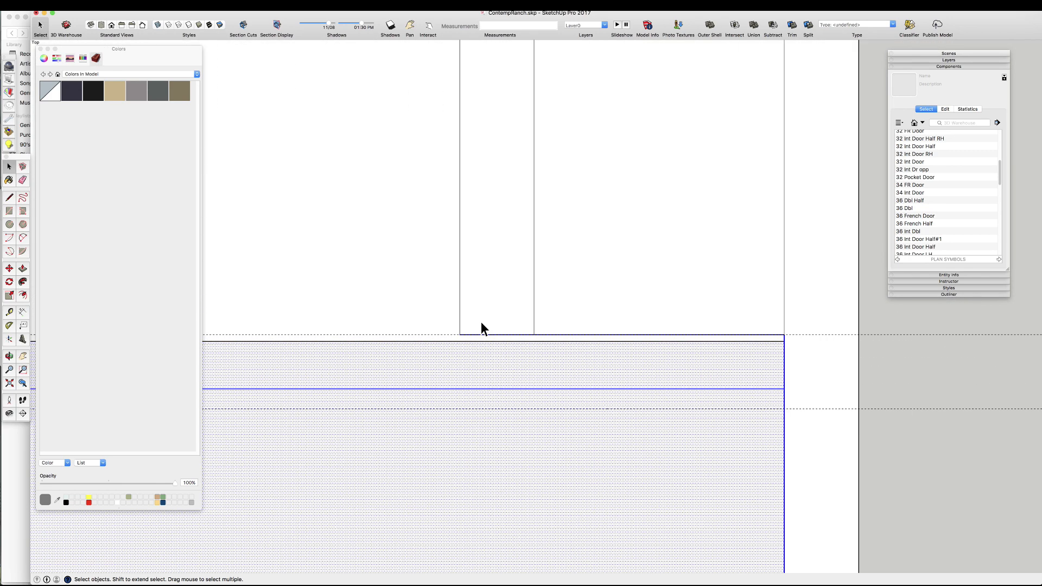
left_click(755, 391)
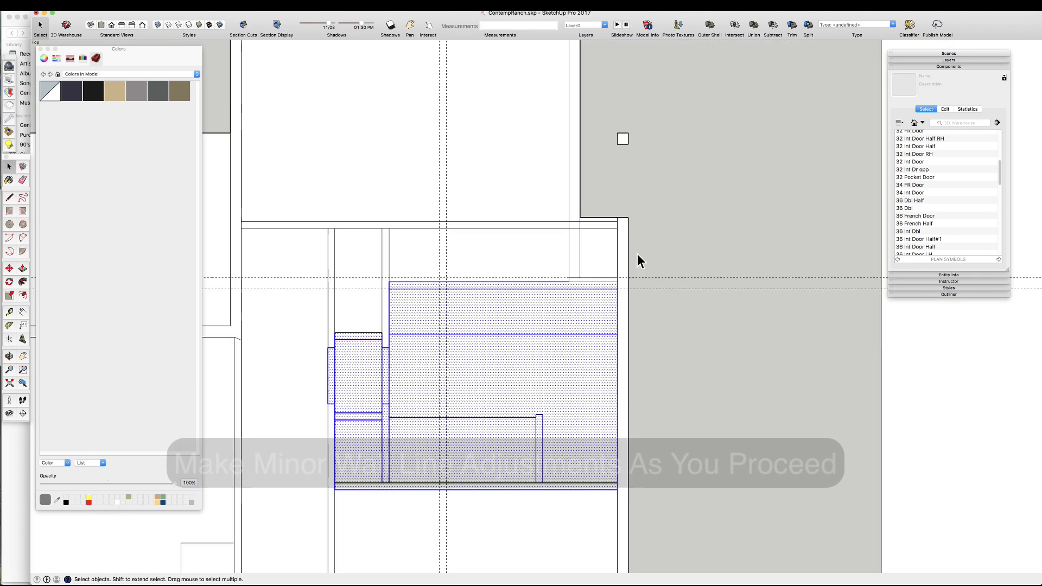
- Erase the leftover wall edges around the awkward back closet corner so that space becomes exterior
scroll(630, 239, "up", 5)
key("e")
scroll(624, 244, "up", 2)
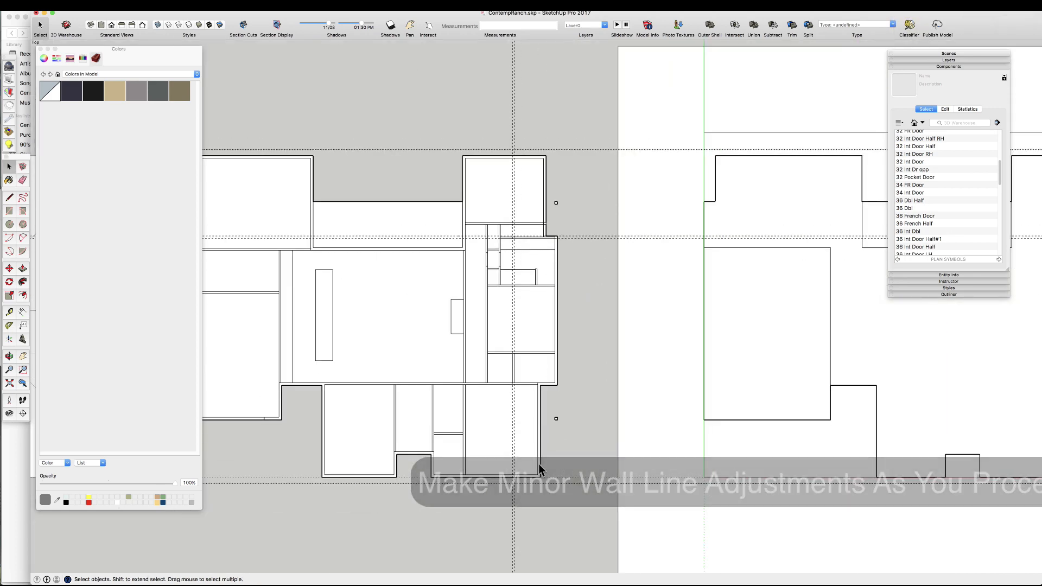
- Remove the guides and erase the wall edges across both door openings between the hall and the bathroom
scroll(488, 217, "up", 5)
left_click(504, 276)
scroll(558, 247, "up", 2)
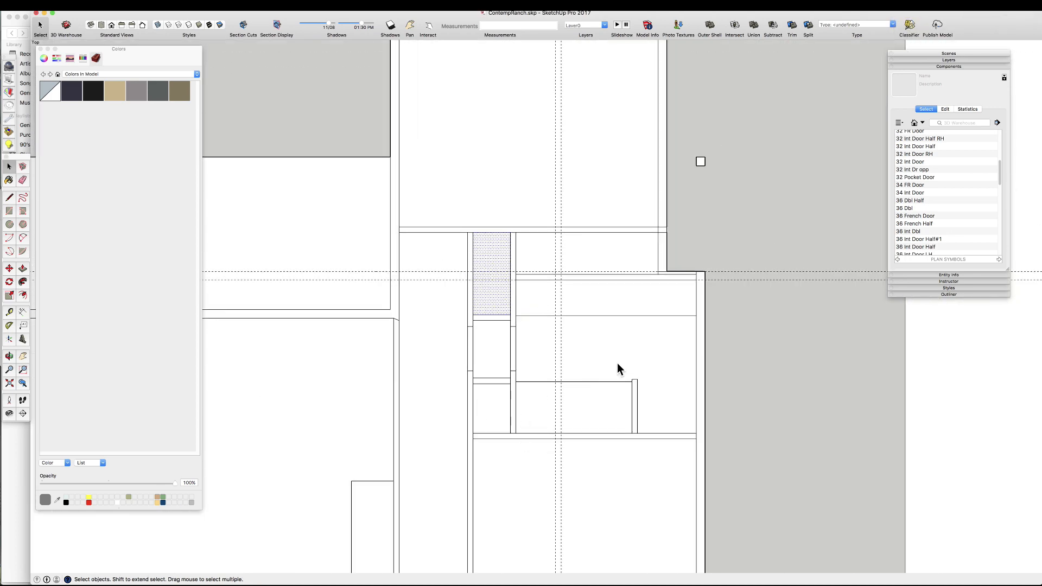
scroll(597, 271, "down", 4)
scroll(578, 292, "up", 3)
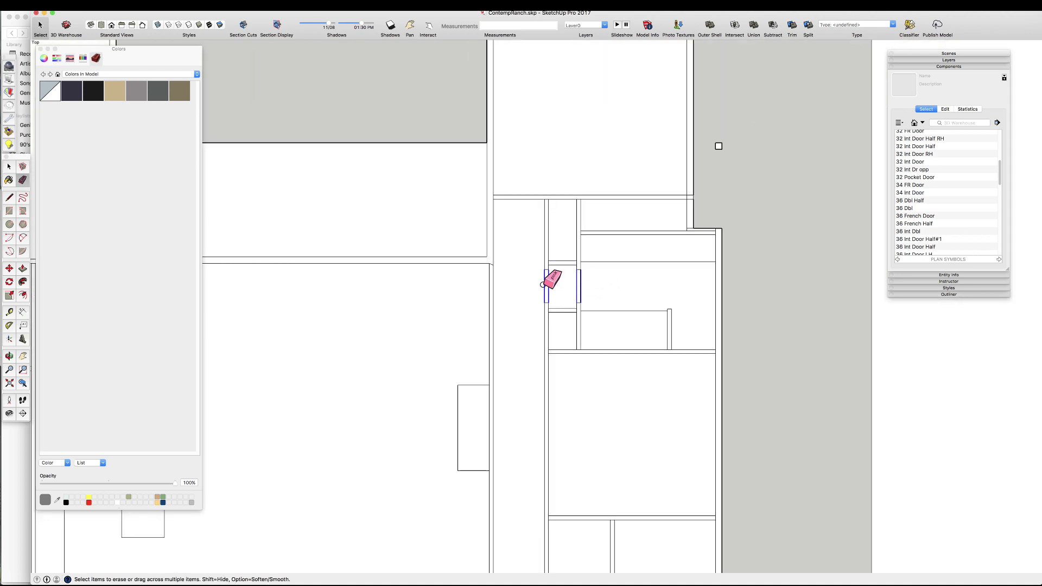
left_click_drag(543, 284, 542, 284)
key("space")
- Highlight the front bedroom and examine the layout of the surrounding rooms and closets
scroll(609, 271, "down", 6)
scroll(614, 276, "up", 5)
scroll(603, 279, "down", 5)
scroll(580, 403, "up", 2)
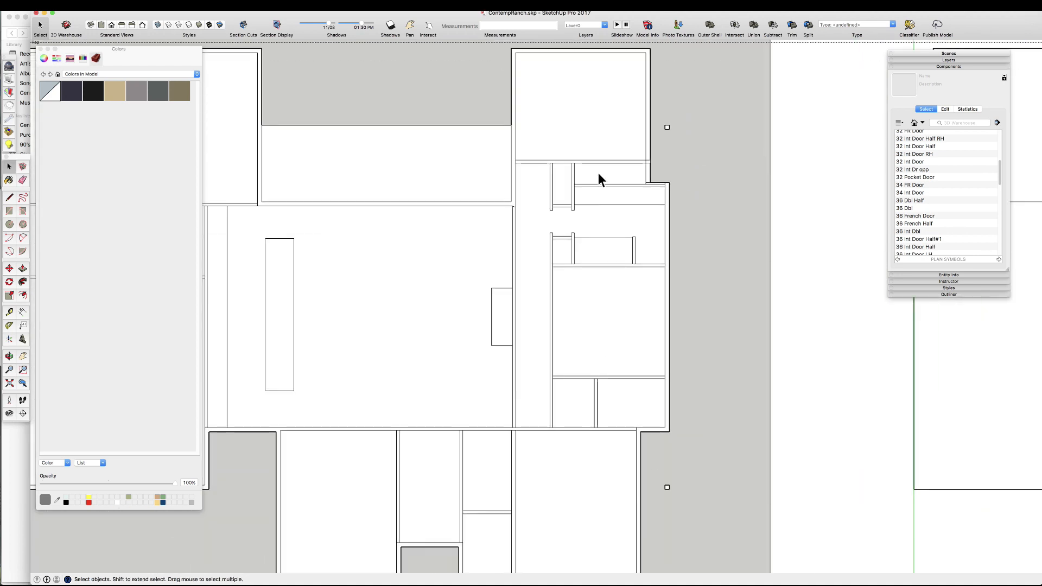
left_click(555, 501)
scroll(590, 325, "up", 4)
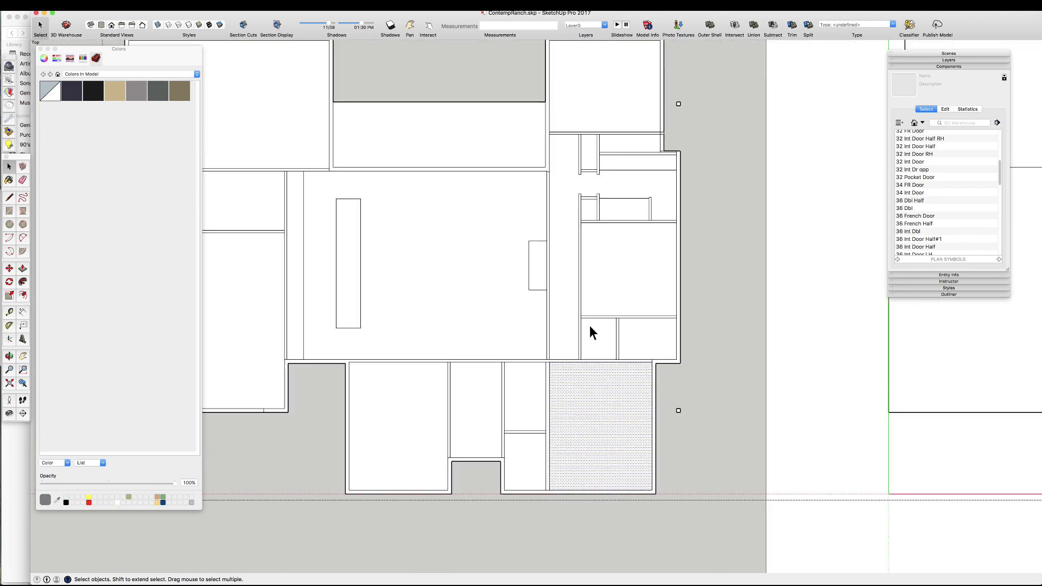
scroll(526, 372, "down", 5)
scroll(656, 409, "up", 6)
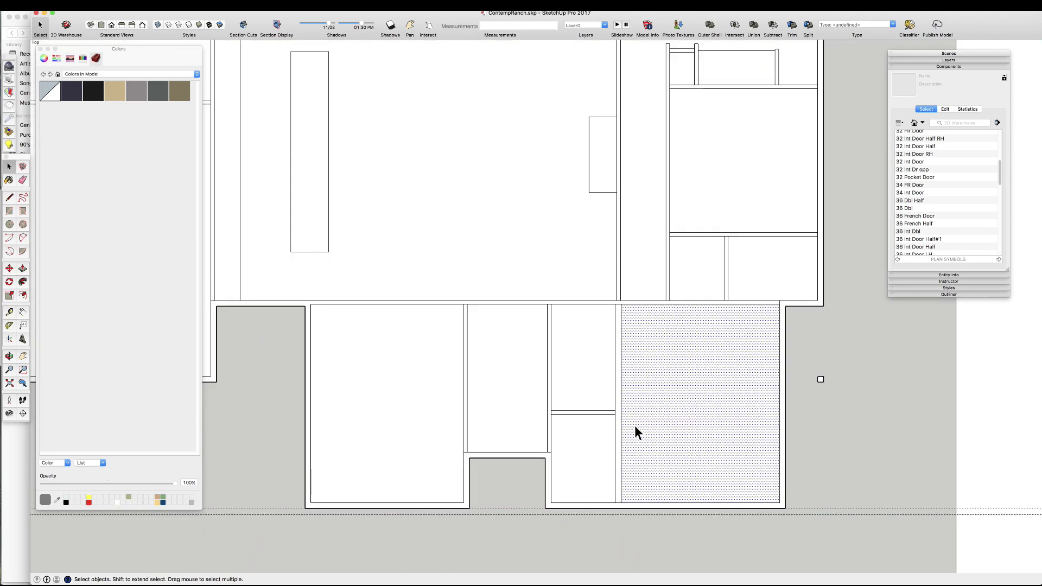
- Offset a guide 85" from the front suite's top wall and move the wall below the walk-in closet to it
scroll(636, 429, "down", 4)
scroll(642, 414, "up", 3)
key("t")
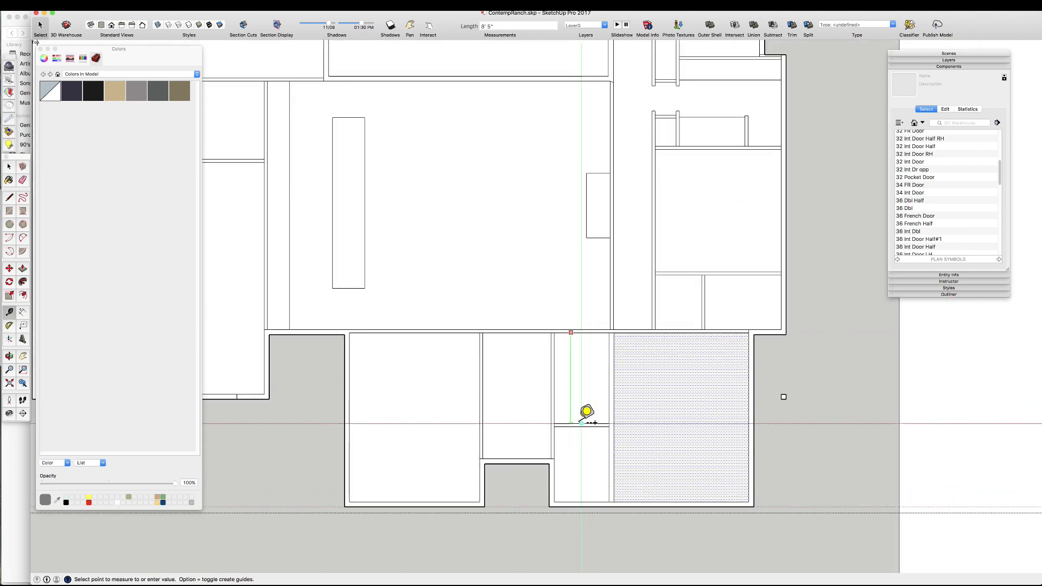
scroll(580, 404, "down", 5)
scroll(592, 416, "up", 6)
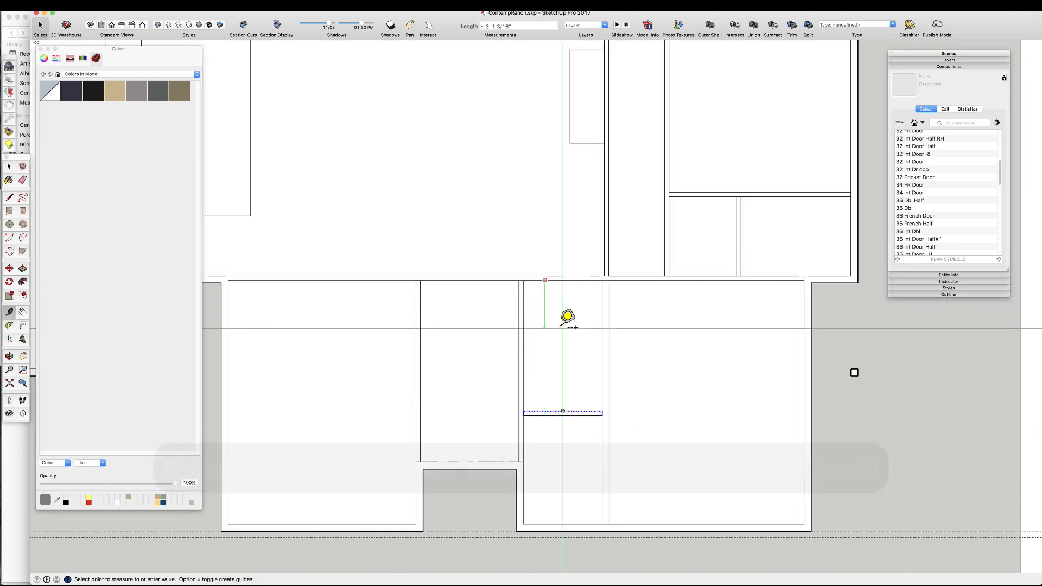
scroll(575, 388, "up", 4)
key("m")
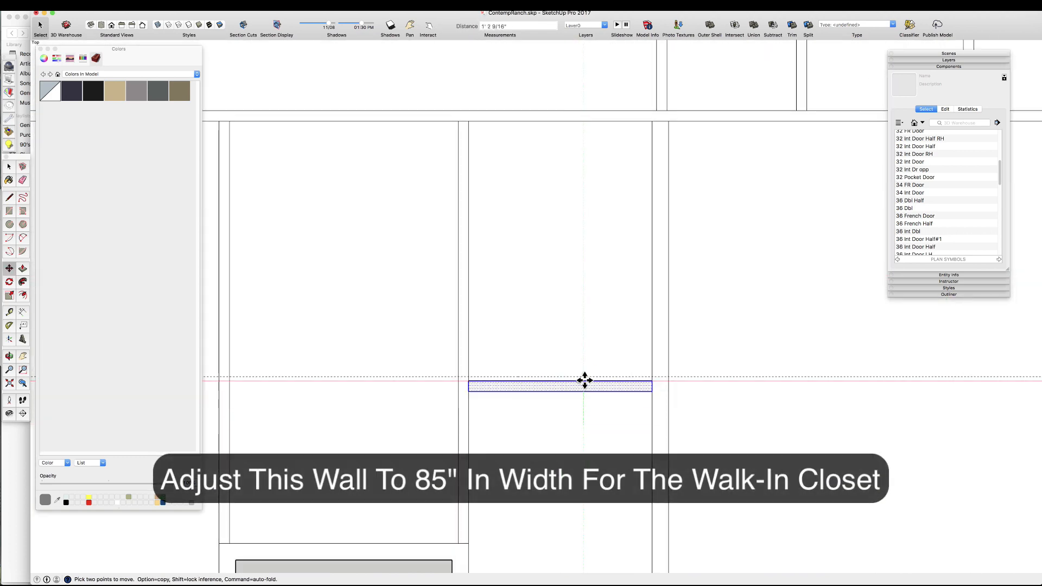
left_click(584, 377)
key("space")
- Highlight the room left of the closets and the front bedroom, and examine the overall floor plan layout
scroll(549, 340, "down", 6)
scroll(570, 343, "up", 3)
left_click(518, 370)
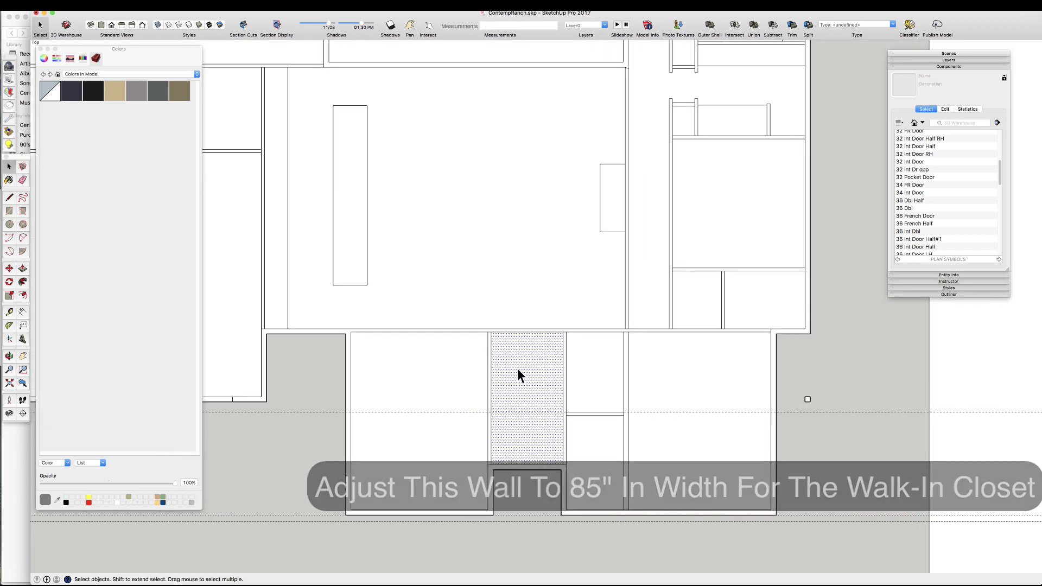
scroll(379, 349, "down", 8)
scroll(682, 361, "up", 5)
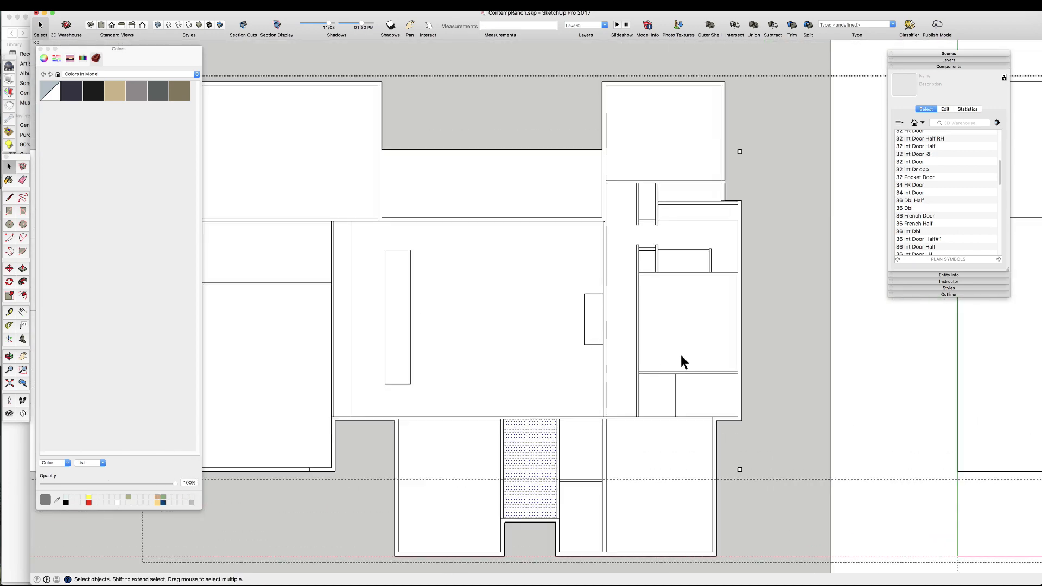
scroll(685, 309, "down", 3)
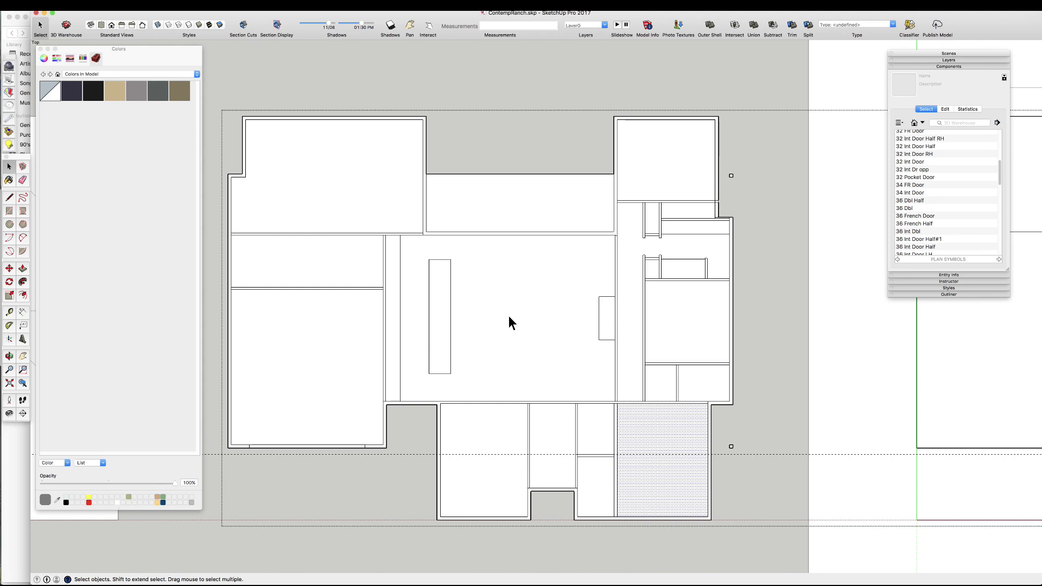
scroll(509, 316, "down", 5)
scroll(412, 315, "up", 5)
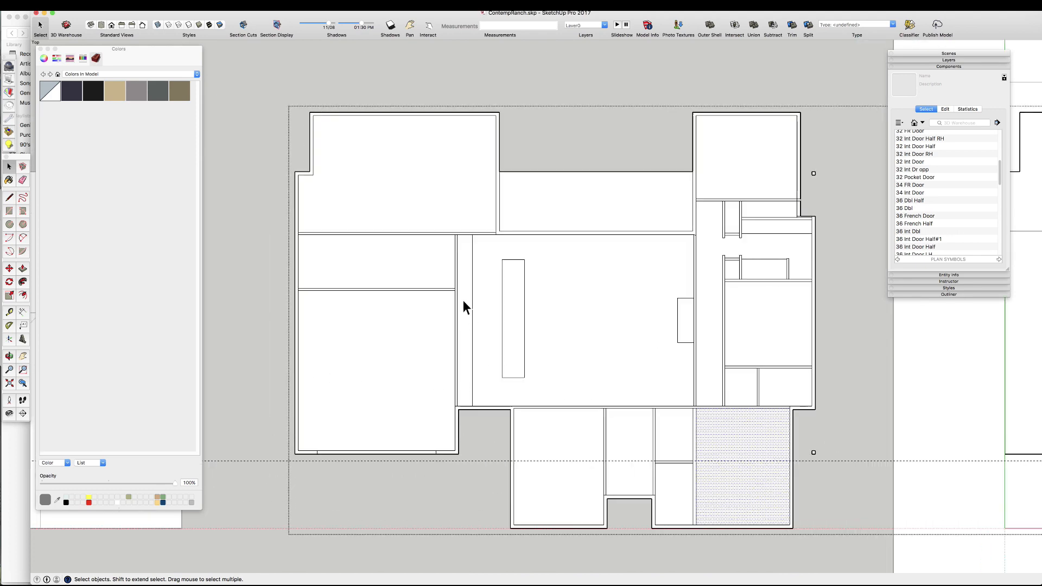
- Offset a vertical guide 17' left from the master bedroom's right wall to mark the bath partition
key("t")
scroll(387, 225, "up", 2)
scroll(365, 353, "down", 3)
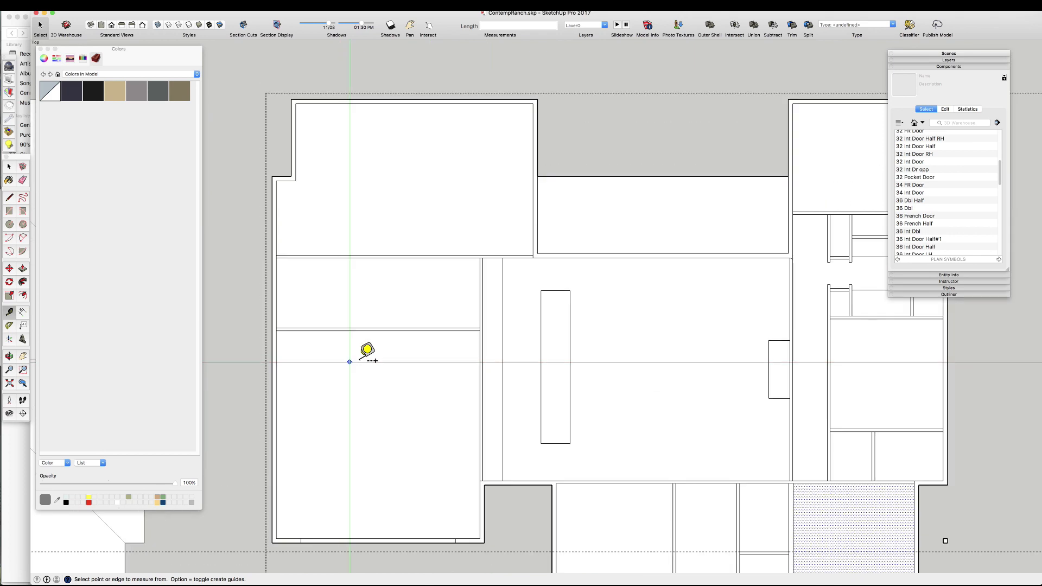
scroll(458, 156, "down", 1)
scroll(575, 268, "up", 5)
scroll(436, 223, "down", 4)
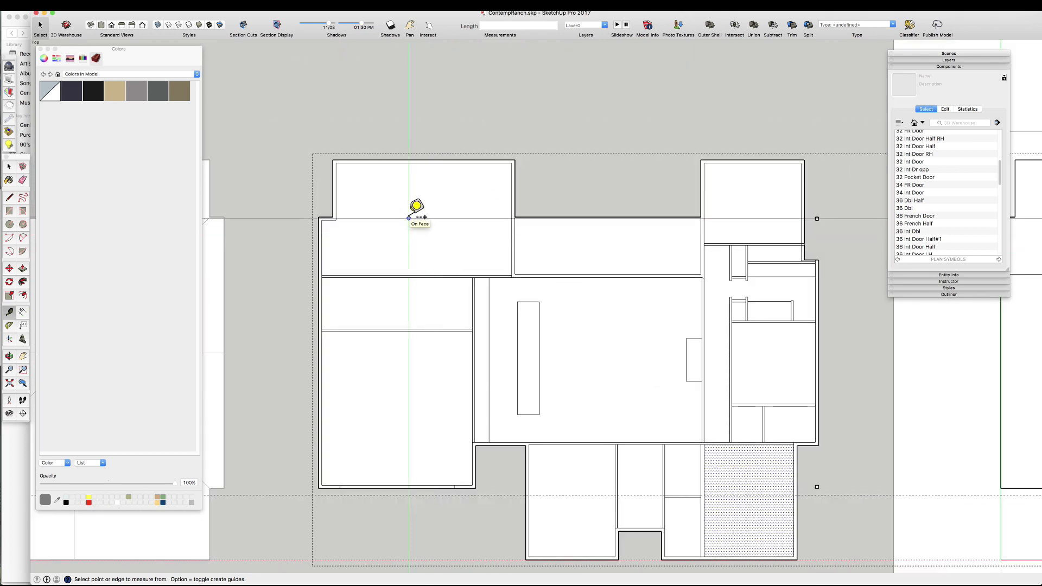
scroll(489, 251, "up", 4)
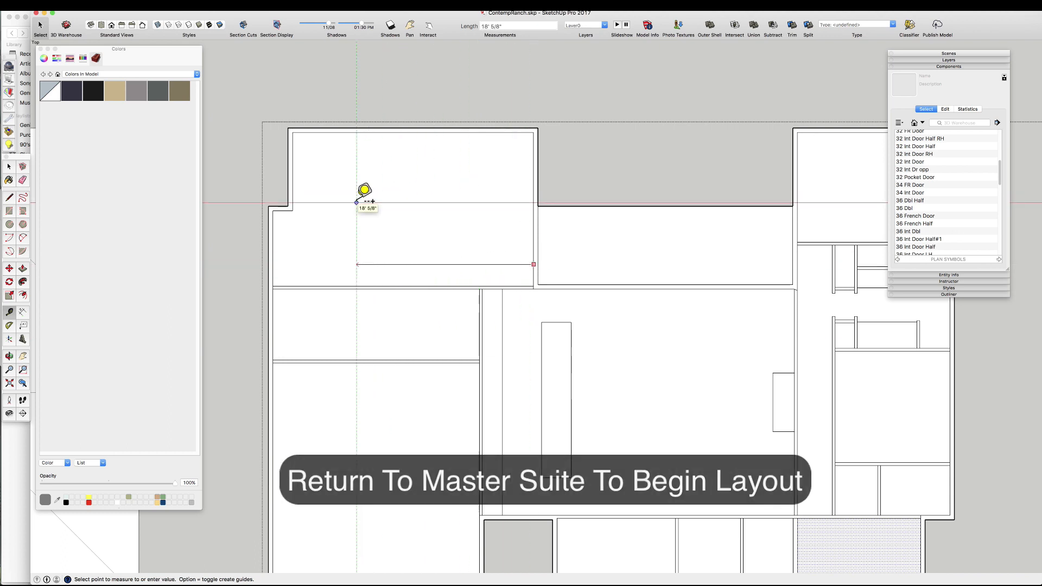
left_click(356, 201)
type("17'")
key("Return")
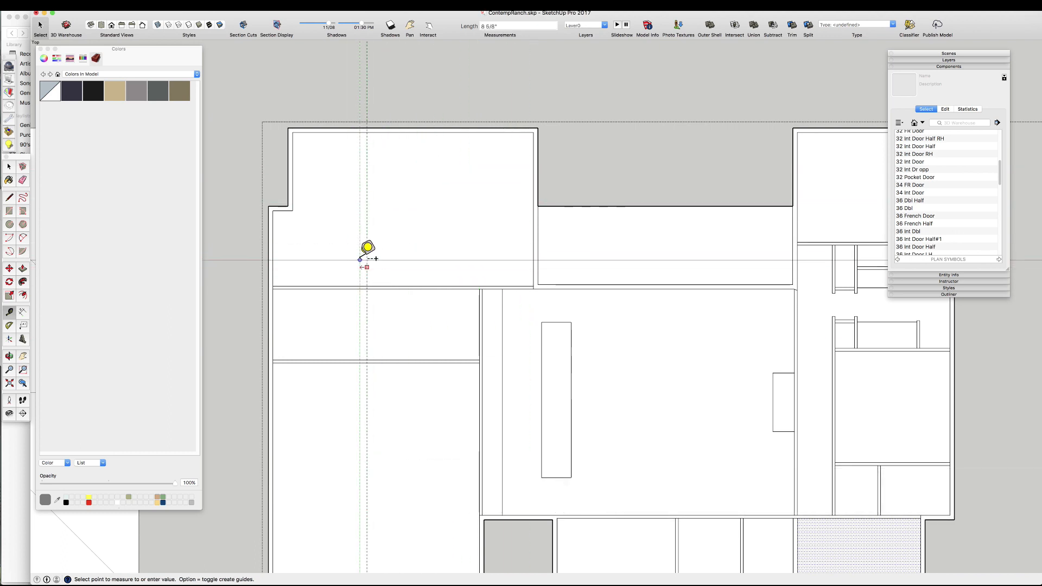
- Draw the 3 1/2" by 16' 8 1/2" wall between the master bedroom and bath along the vertical guides
scroll(301, 139, "up", 4)
key("r")
left_click(405, 384)
left_click(411, 129)
key("space")
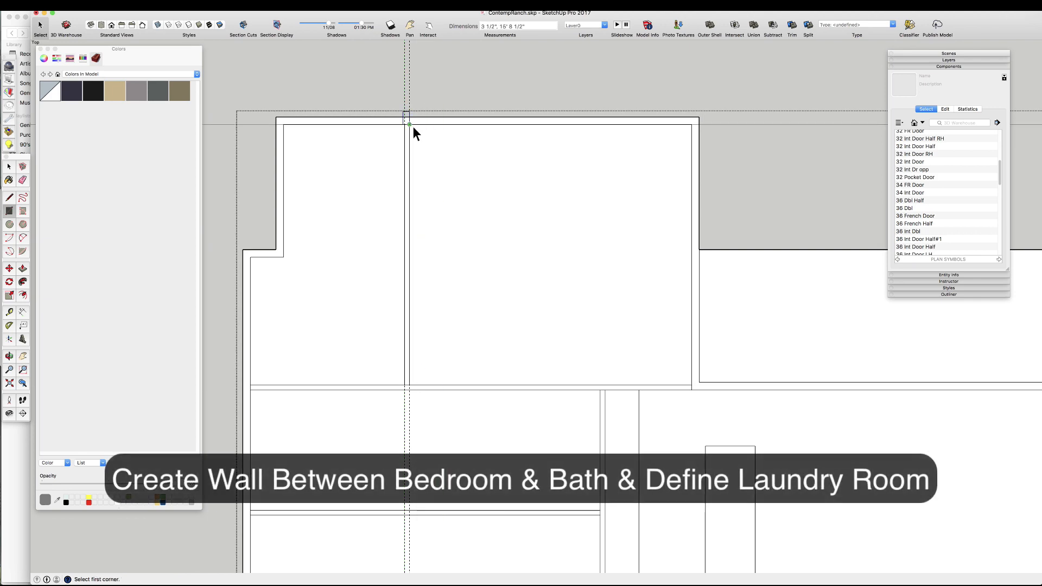
- Continue the 3 1/2" partition from the master suite's bottom wall to the garage's back wall to define the laundry room
scroll(489, 160, "down", 4)
key("r")
scroll(444, 309, "up", 4)
left_click(447, 251)
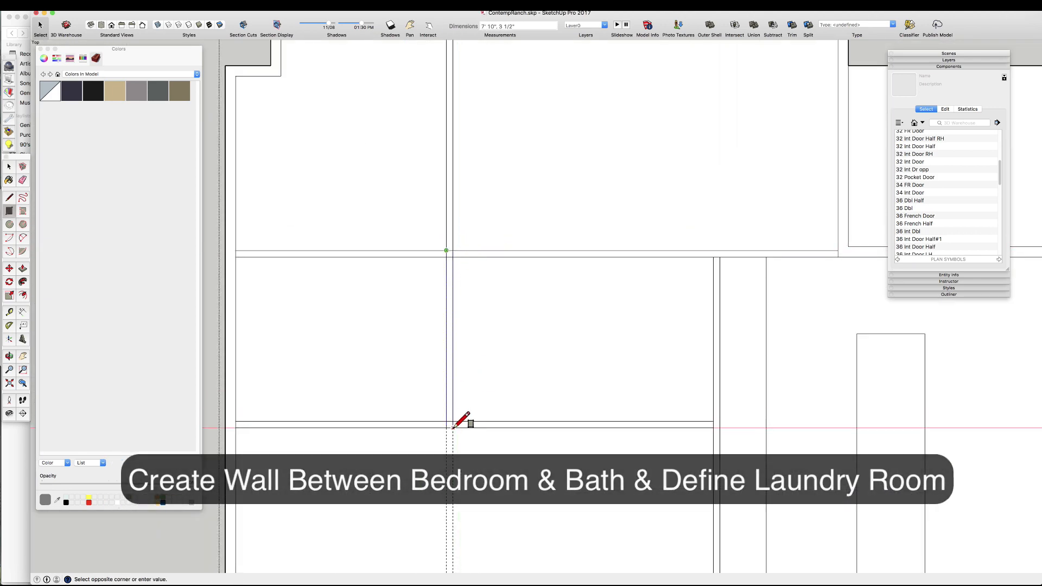
left_click(453, 426)
key("space")
- Place guides 3.5" apart above the garage's back wall and draw a 3 1/2" by 9' 3 1/2" set-back wall on its left portion
scroll(502, 277, "down", 5)
scroll(488, 336, "up", 5)
key("t")
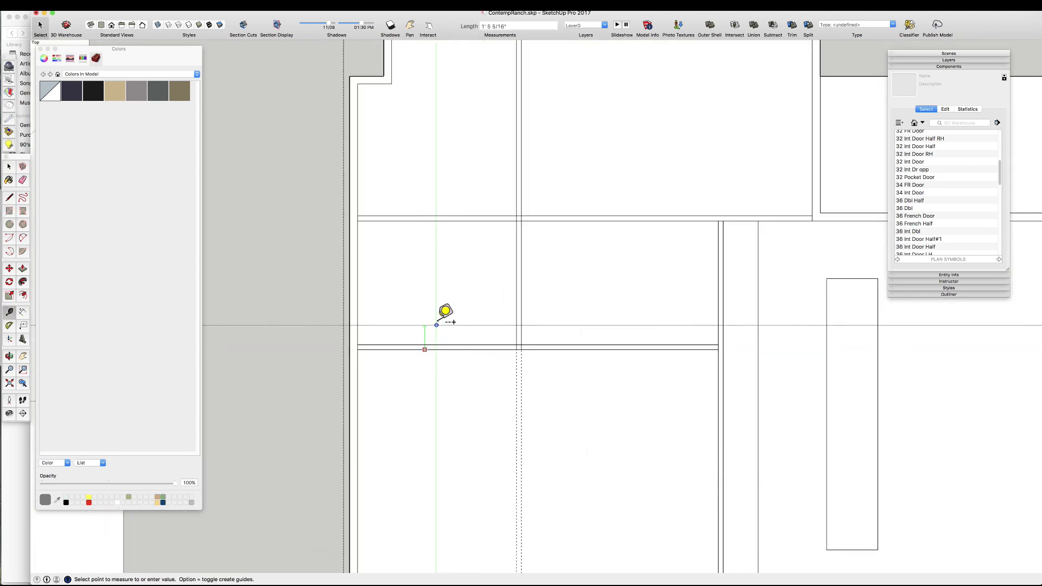
left_click(457, 299)
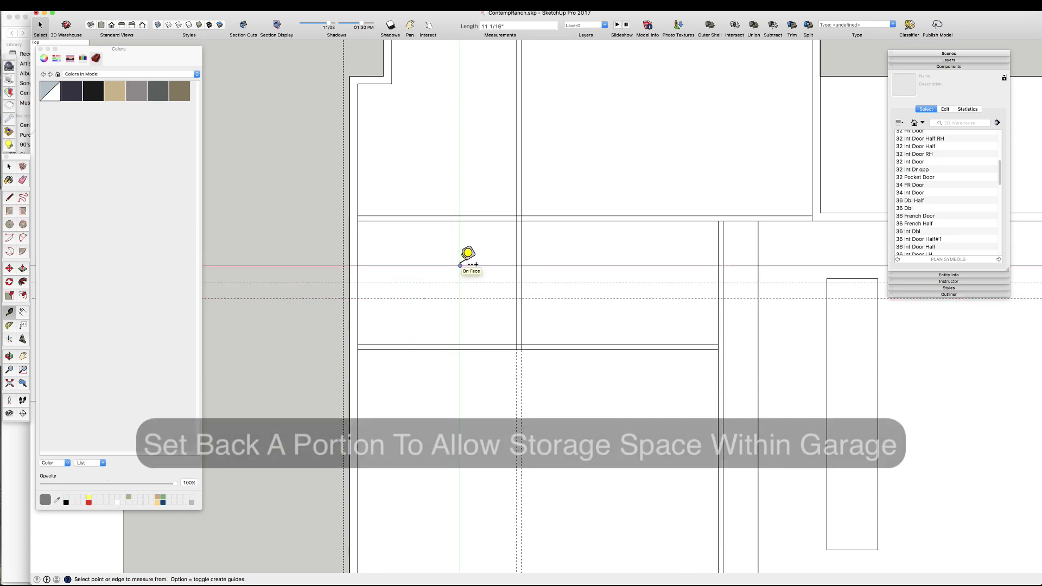
type("3.5")
key("Return")
key("r")
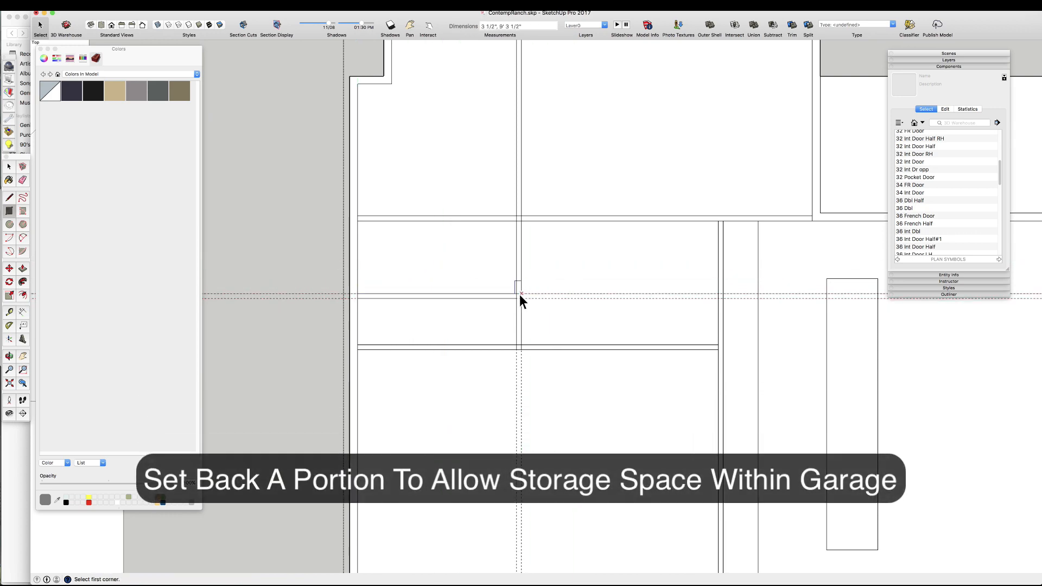
- Erase the old left portion of the garage's back wall to open storage space, and highlight the garage area
left_click_drag(451, 345, 451, 352)
scroll(439, 280, "down", 3)
key("space")
left_click(459, 401)
scroll(459, 401, "down", 2)
scroll(442, 375, "up", 5)
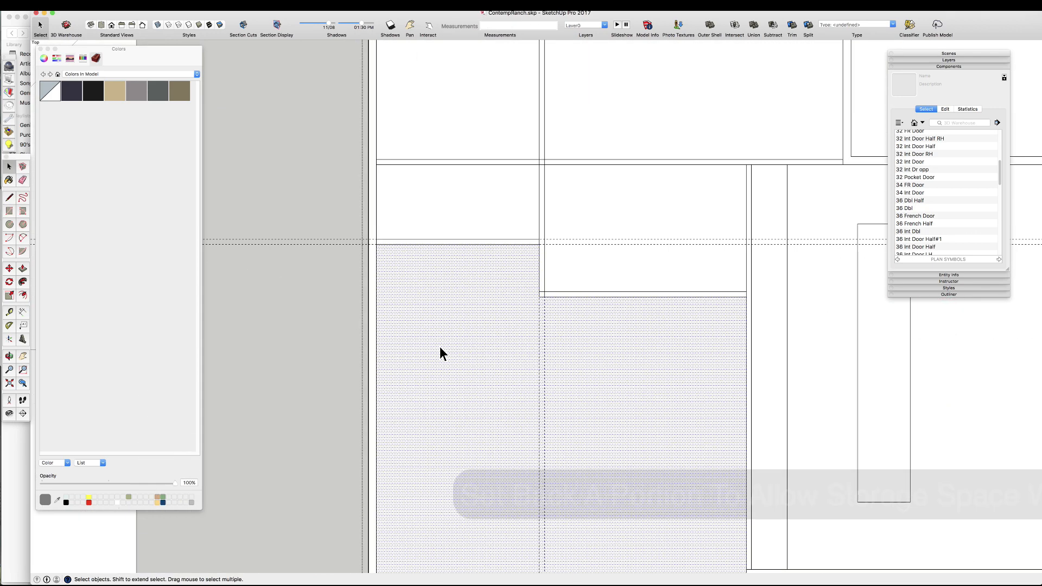
- Place guides for a side entry door in the garage's left wall and draw the 32" by 5 1/2" opening
key("t")
left_click(605, 297)
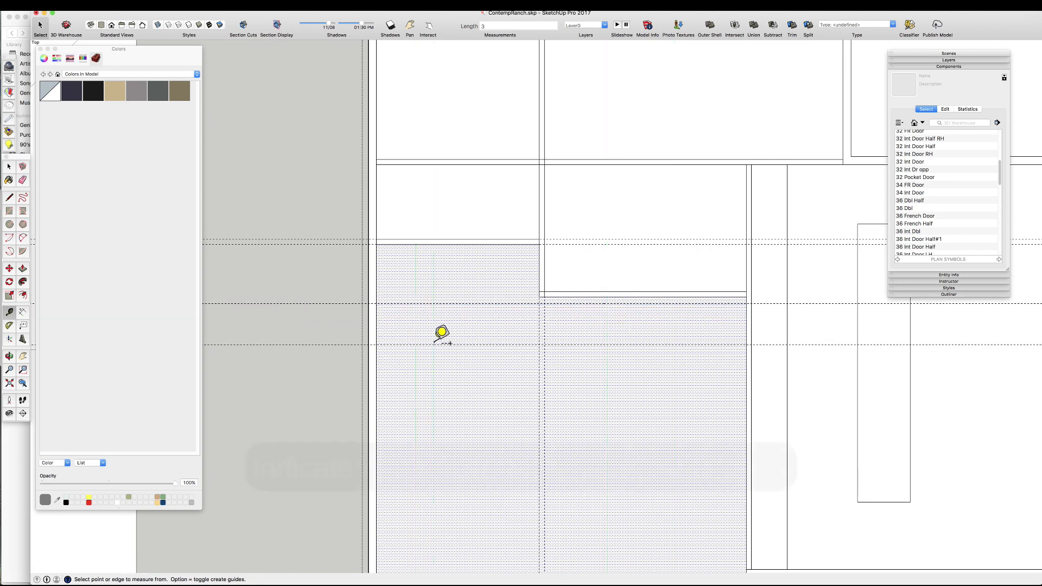
scroll(576, 268, "down", 4)
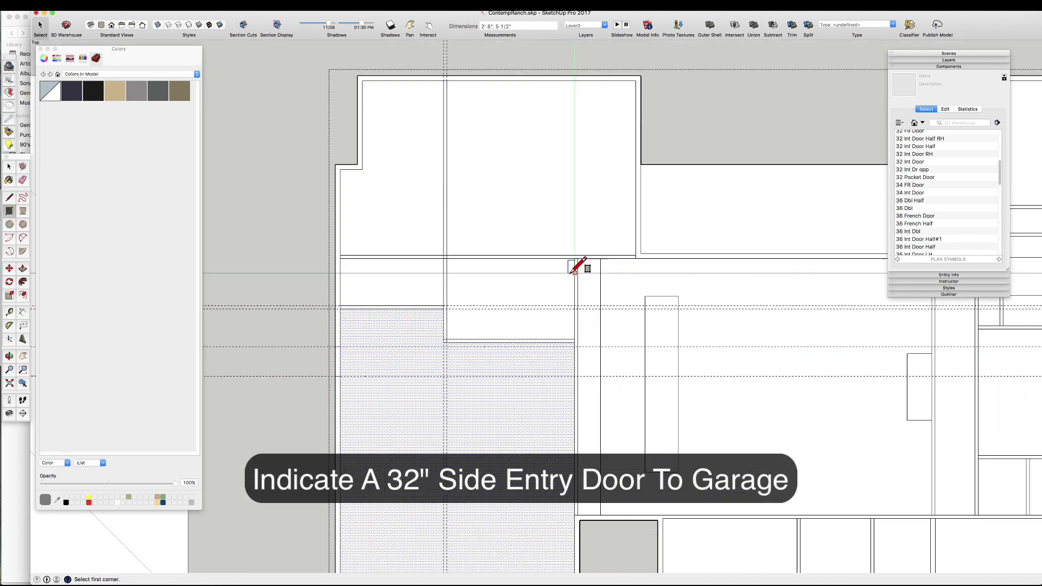
key("space")
- Highlight the laundry room and examine how it adjoins the garage, master suite and kitchen
scroll(491, 304, "up", 2)
left_click(491, 305)
scroll(505, 321, "up", 2)
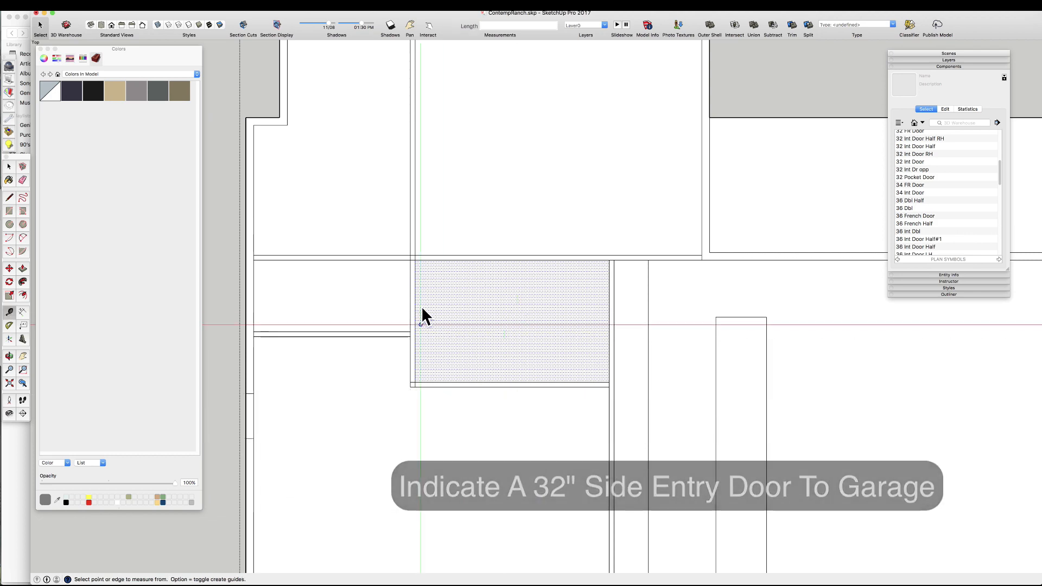
key("t")
key("space")
scroll(499, 236, "down", 3)
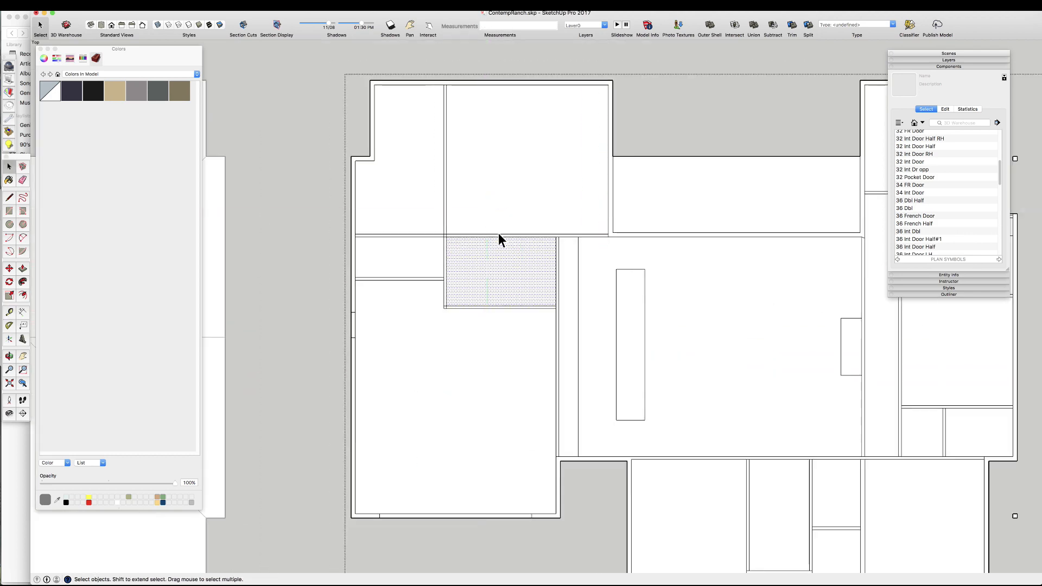
scroll(493, 241, "up", 4)
key("t")
scroll(525, 377, "down", 2)
scroll(483, 282, "up", 2)
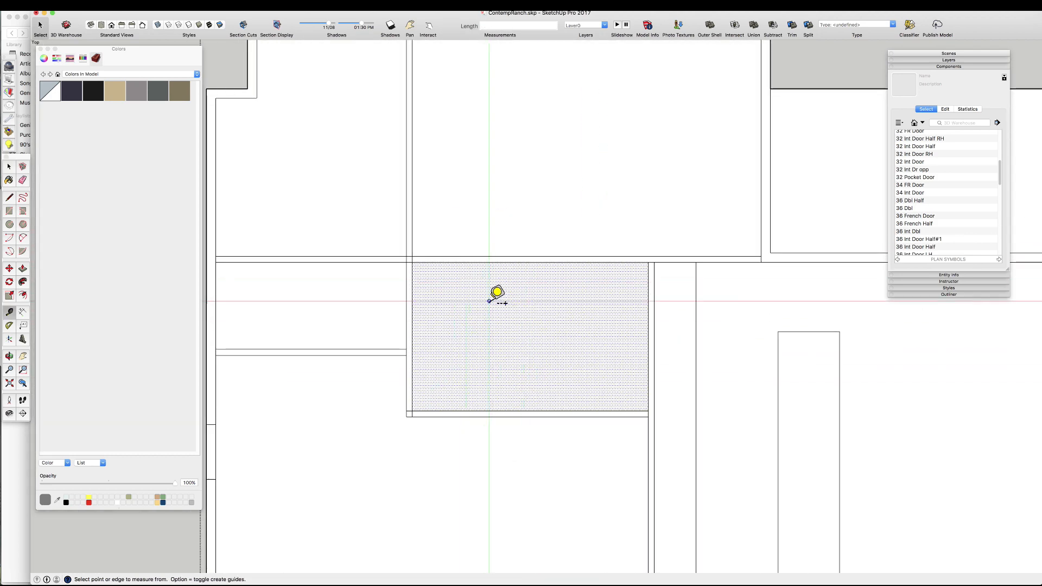
scroll(498, 293, "down", 2)
scroll(474, 456, "down", 1)
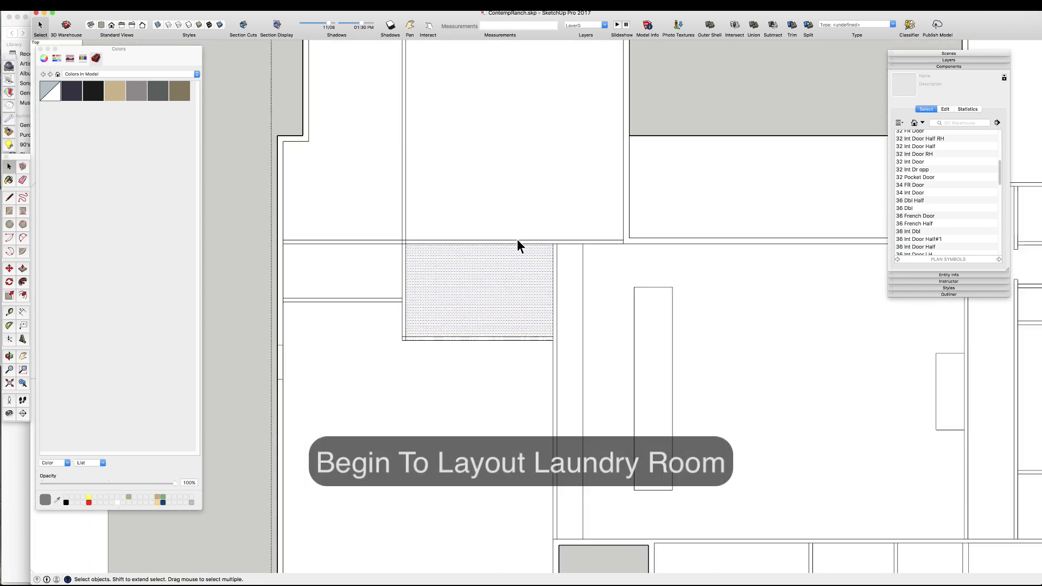
scroll(477, 200, "down", 5)
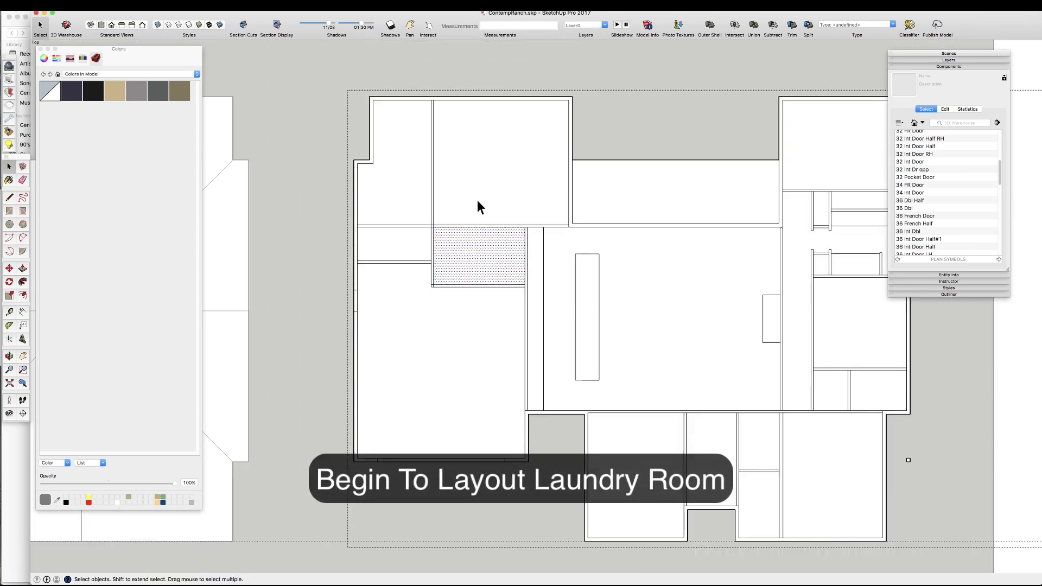
scroll(455, 171, "up", 3)
scroll(501, 249, "up", 3)
scroll(553, 200, "up", 1)
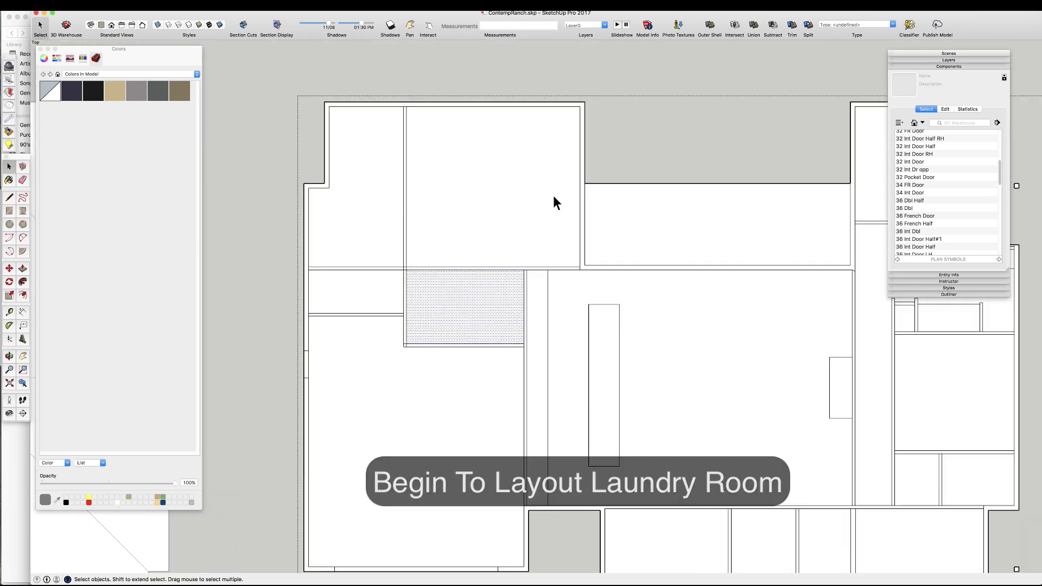
- Mark the laundry room doorway from the kitchen with two horizontal guides, and highlight the laundry room
scroll(530, 349, "up", 1)
left_click(526, 275)
scroll(485, 284, "up", 3)
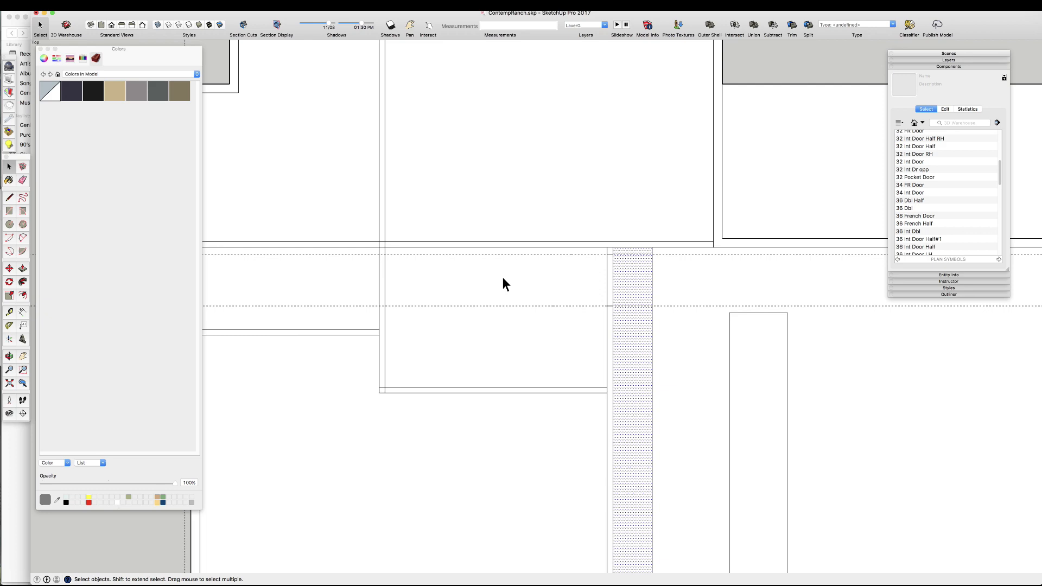
left_click(490, 282)
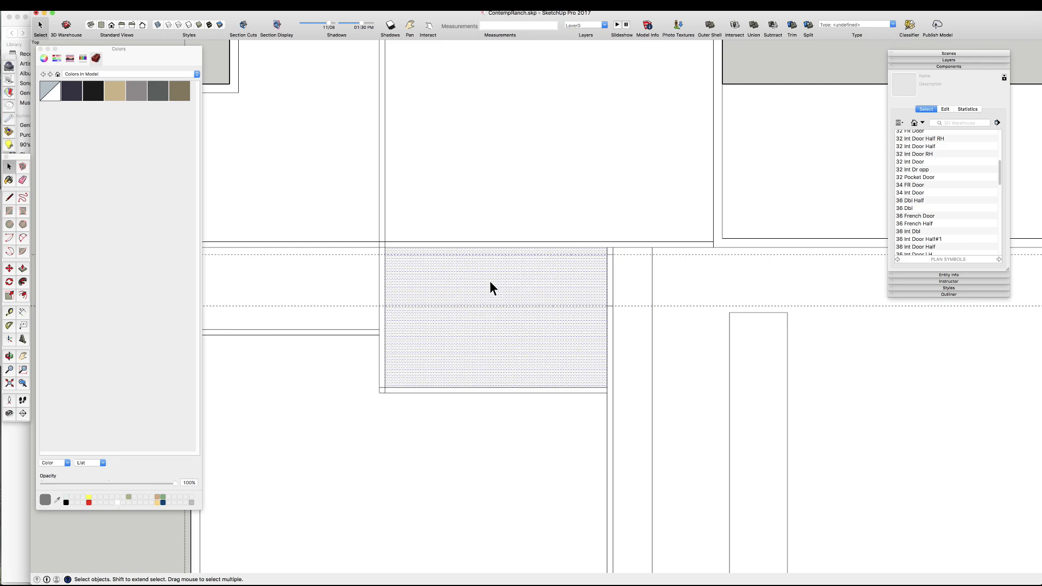
scroll(462, 255, "down", 2)
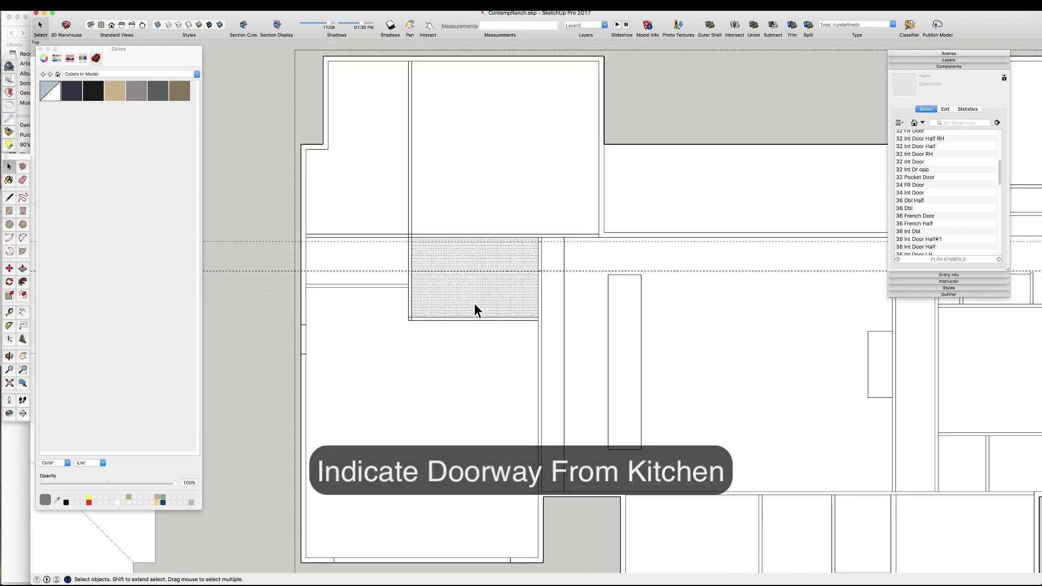
scroll(530, 249, "up", 1)
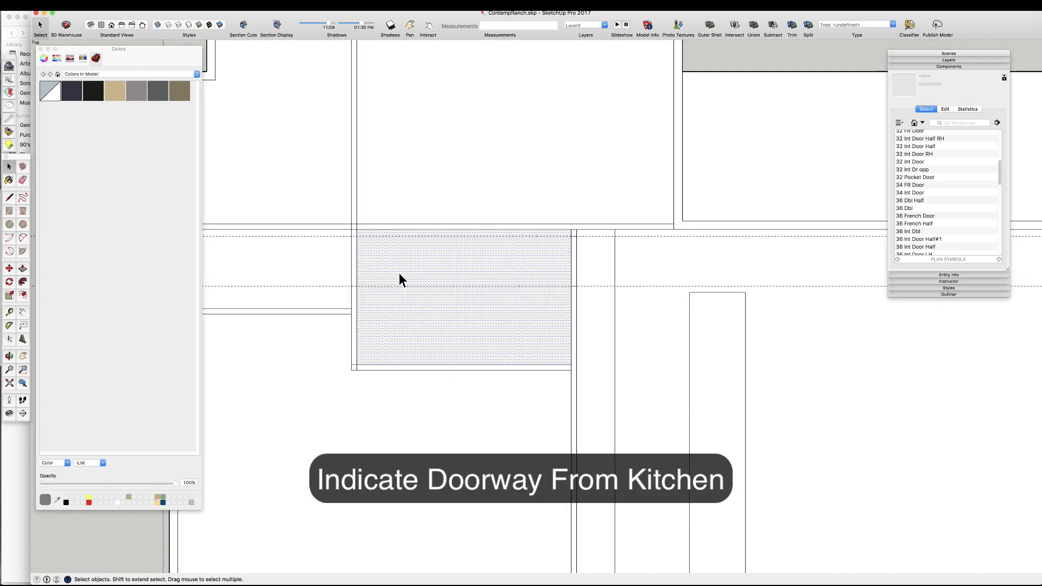
- Offset a horizontal guide 20'1" up from the inner edge of the garage's front wall
scroll(347, 412, "down", 2)
key("t")
left_click(299, 536)
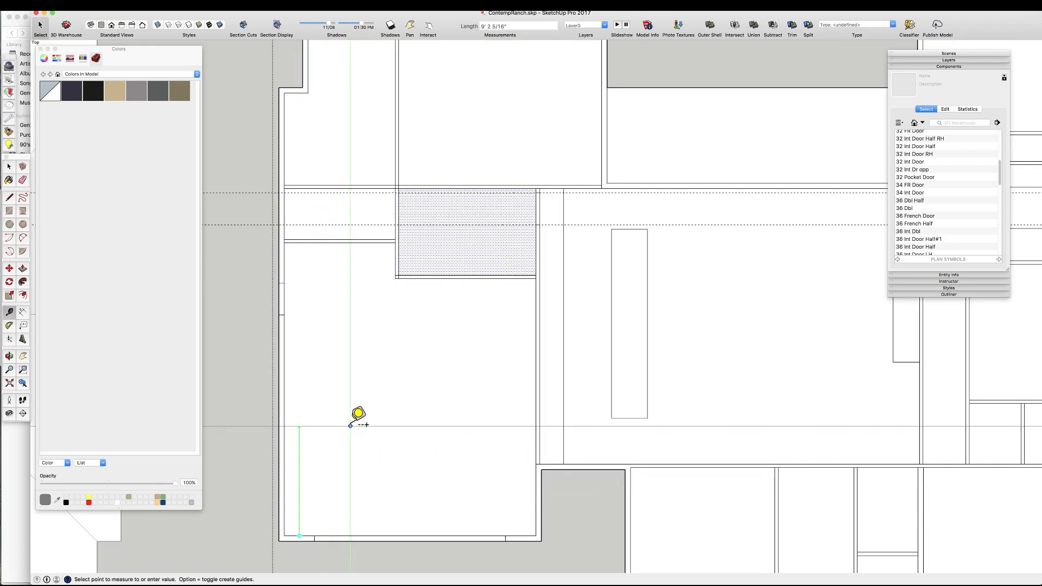
type("20'1")
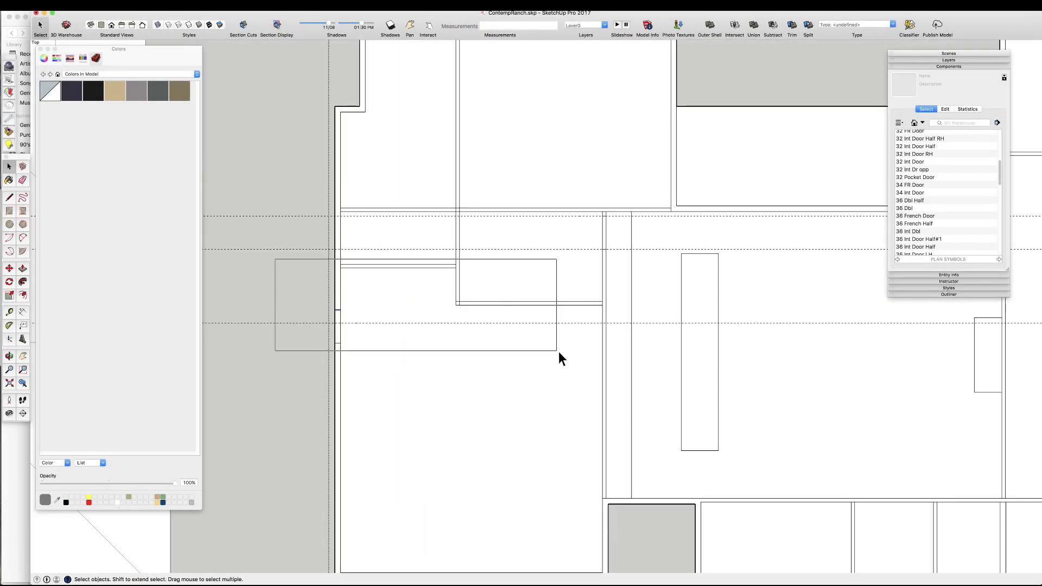
- Move the garage's stepped back wall and side entry door down so the laundry wall's lower edge meets the guide
left_click_drag(559, 352, 637, 350)
scroll(526, 312, "up", 3)
scroll(527, 315, "down", 1)
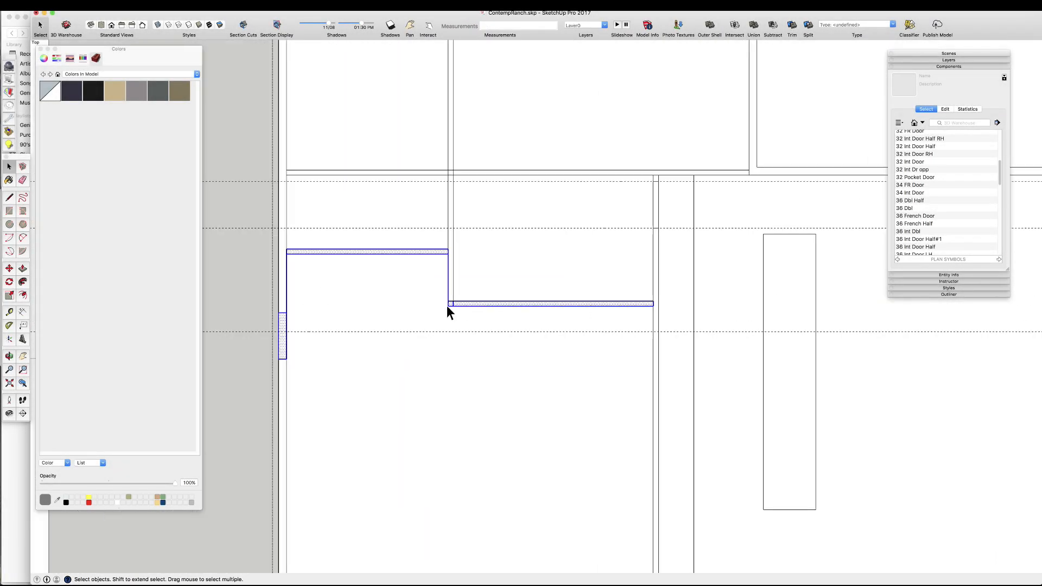
key("m")
left_click(504, 306)
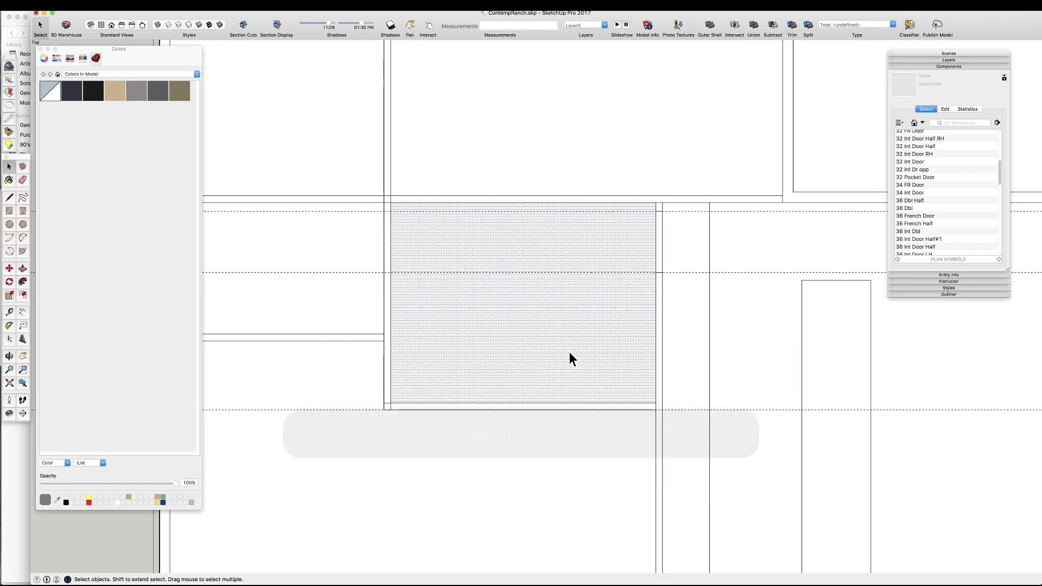
- Offset guides 24.5" inward from the laundry room's upper, left and lower walls to mark the countertop depth
key("t")
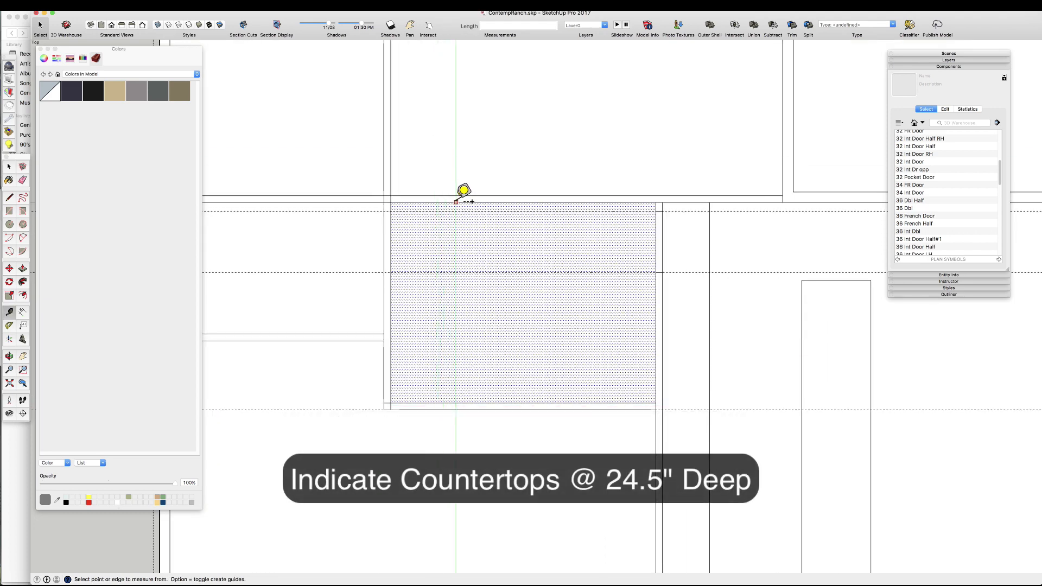
type("24.5")
key("Return")
left_click(390, 335)
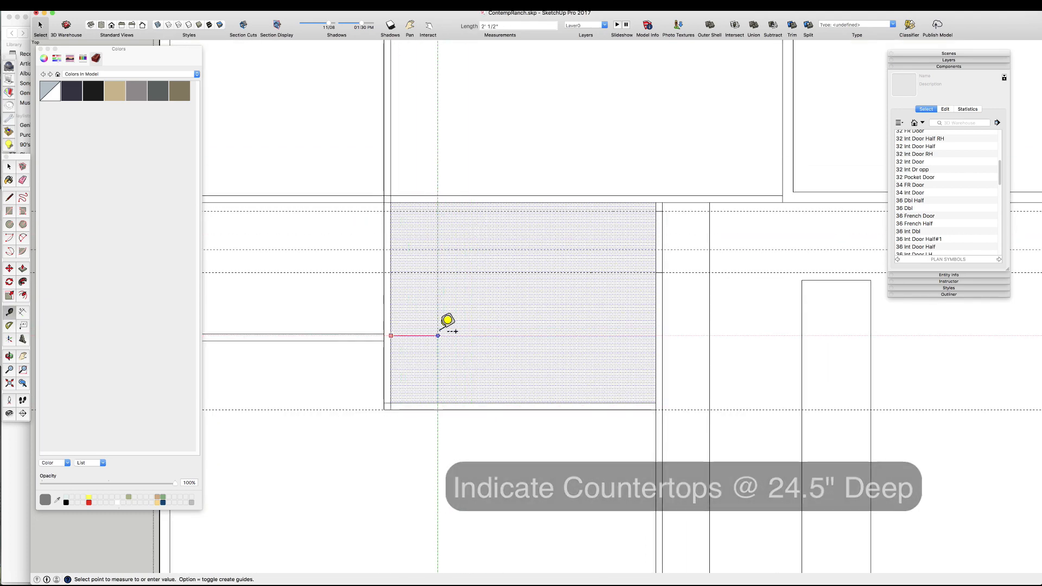
left_click(437, 334)
left_click(469, 403)
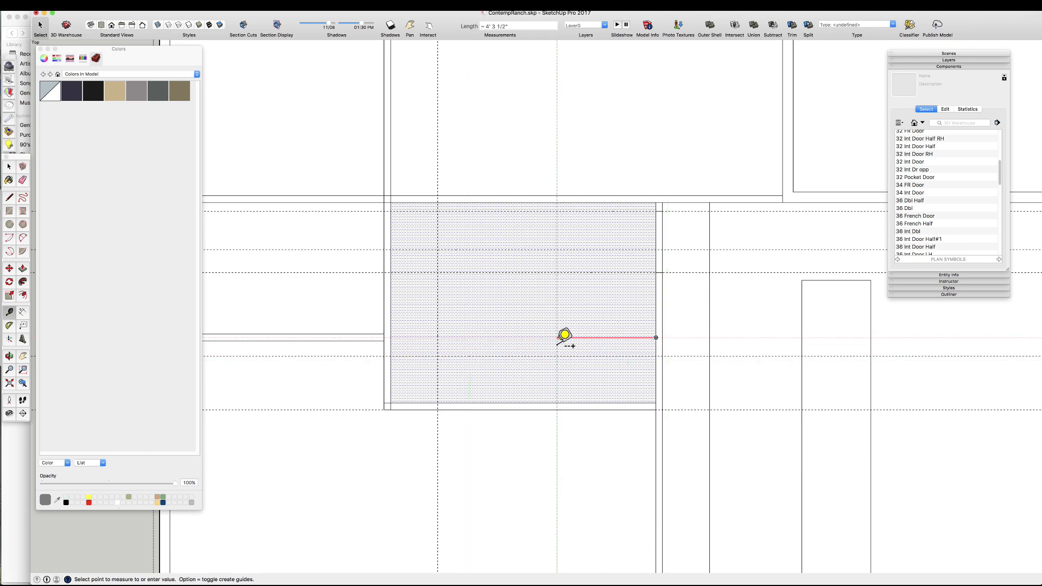
- Draw 8' 1/2" by 2' 1/2" countertops along the laundry room's upper and lower walls, joined along the left wall, and clear the guides
left_click(440, 357)
left_click(574, 200)
scroll(554, 206, "down", 6)
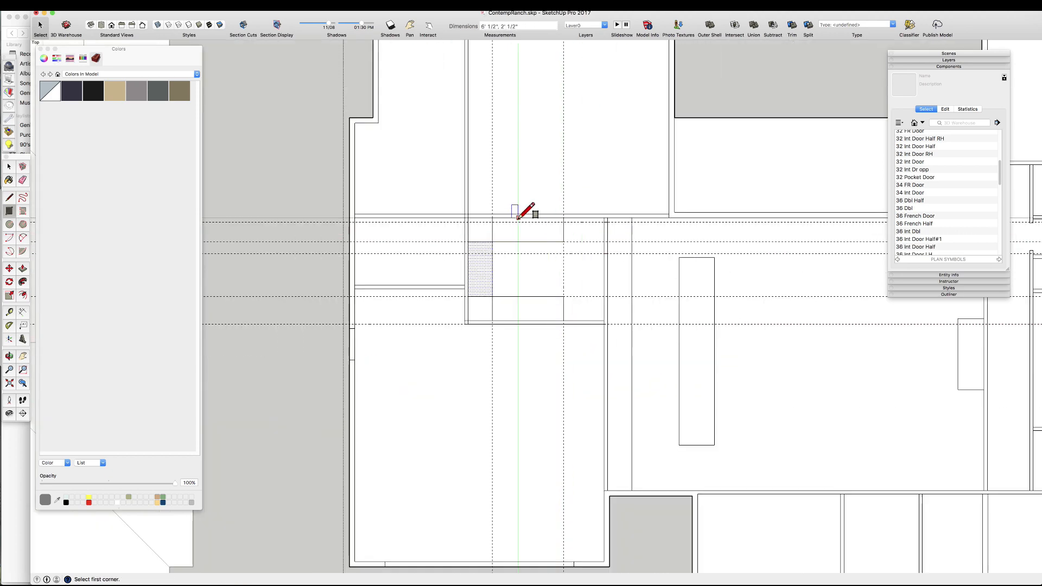
key("space")
scroll(548, 282, "up", 6)
scroll(571, 340, "down", 5)
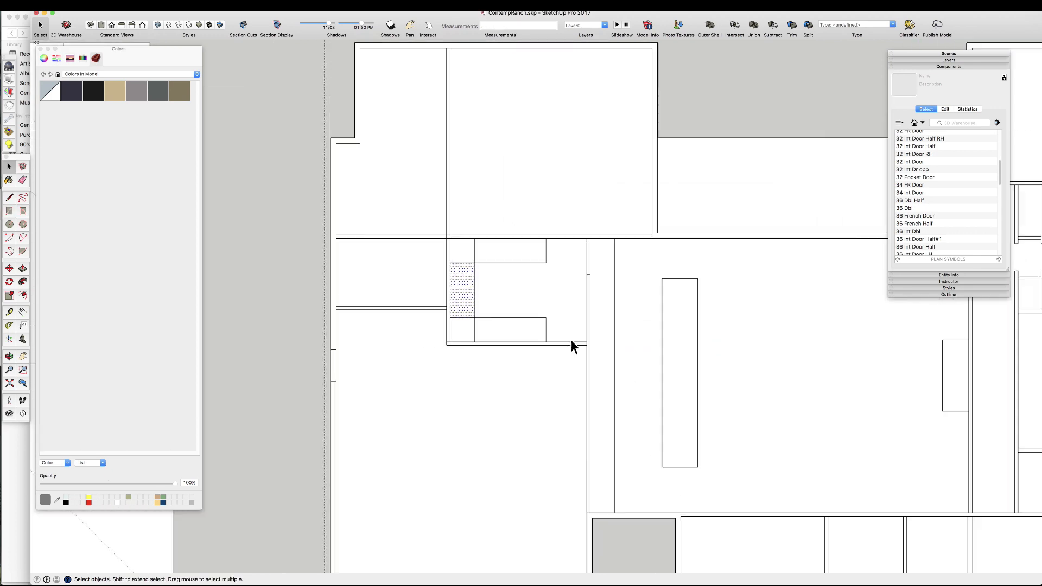
- Highlight the open laundry floor and mark a 32" garage doorway in the lower wall with two vertical guides near the kitchen wall
scroll(492, 260, "up", 5)
left_click(555, 262)
scroll(561, 263, "up", 5)
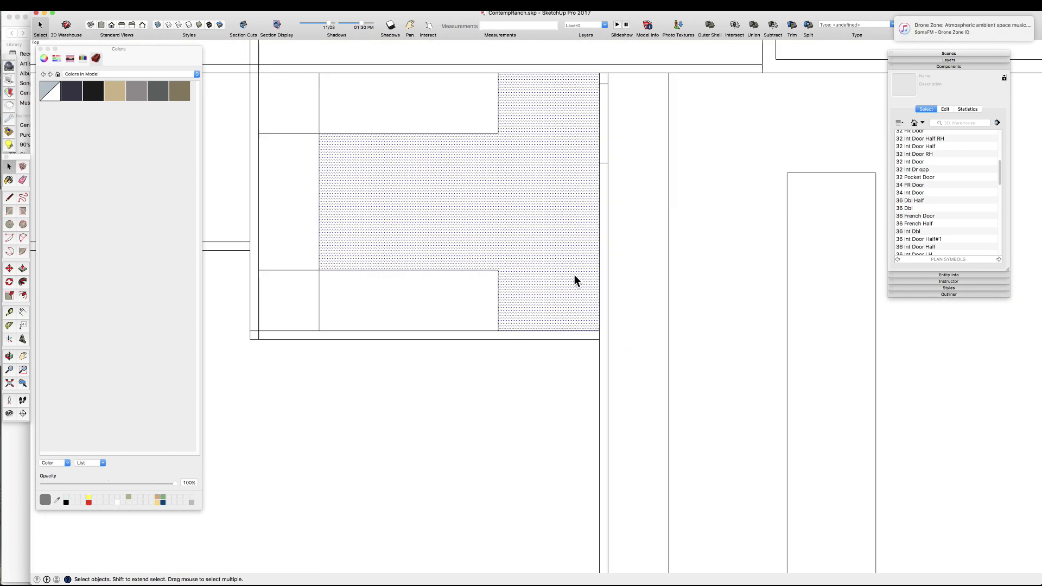
key("t")
left_click_drag(599, 304, 509, 313)
type("5")
key("Return")
type("32")
key("Return")
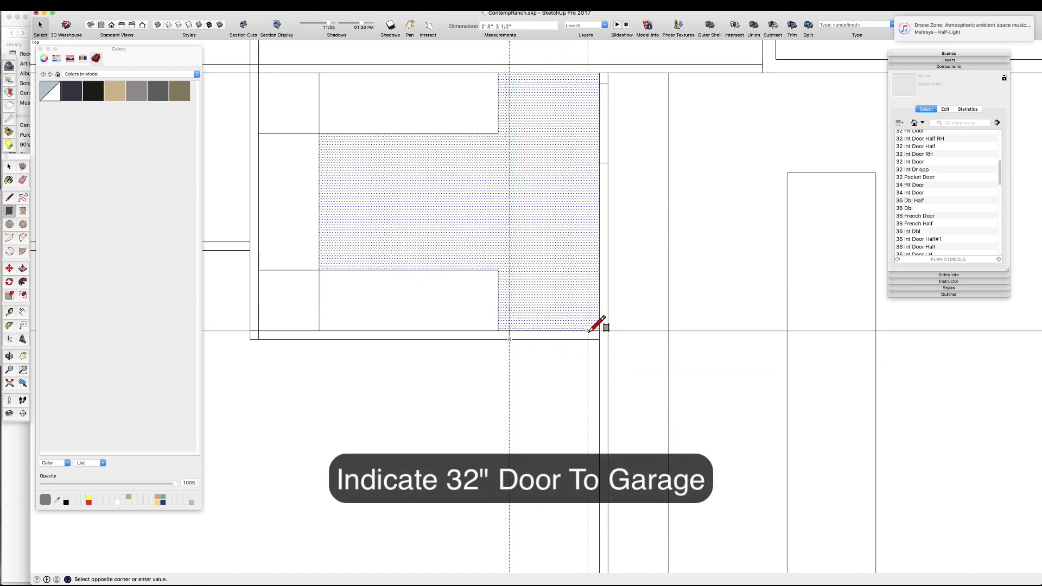
- Cut the garage doorway between the guides and erase the wall lines across both laundry room doorways
left_click(590, 330)
key("e")
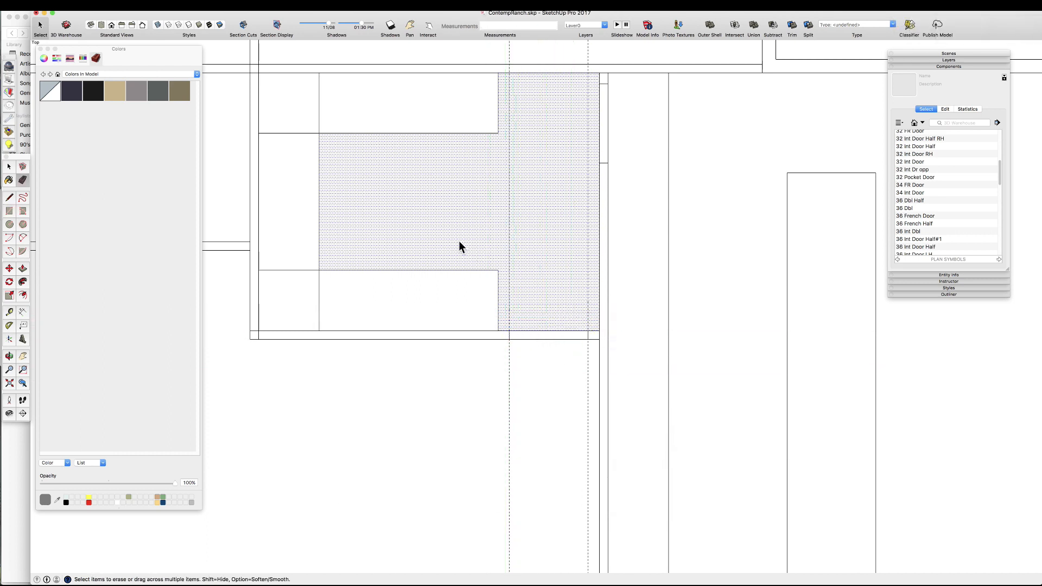
key("space")
scroll(548, 334, "down", 8)
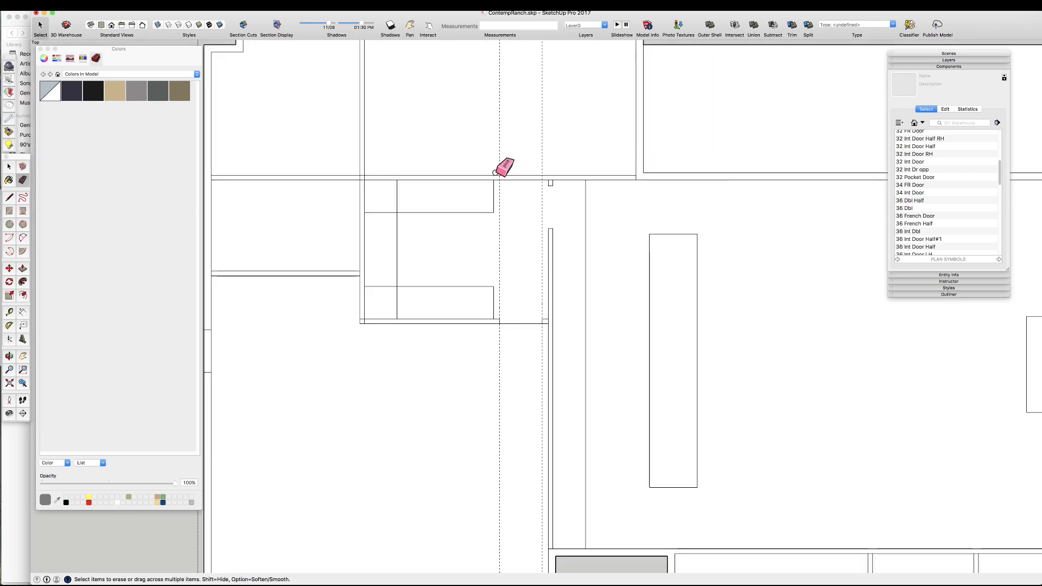
- Draw a line along the horizontal guide across the kitchen wall counter to define its upper end
scroll(565, 203, "up", 8)
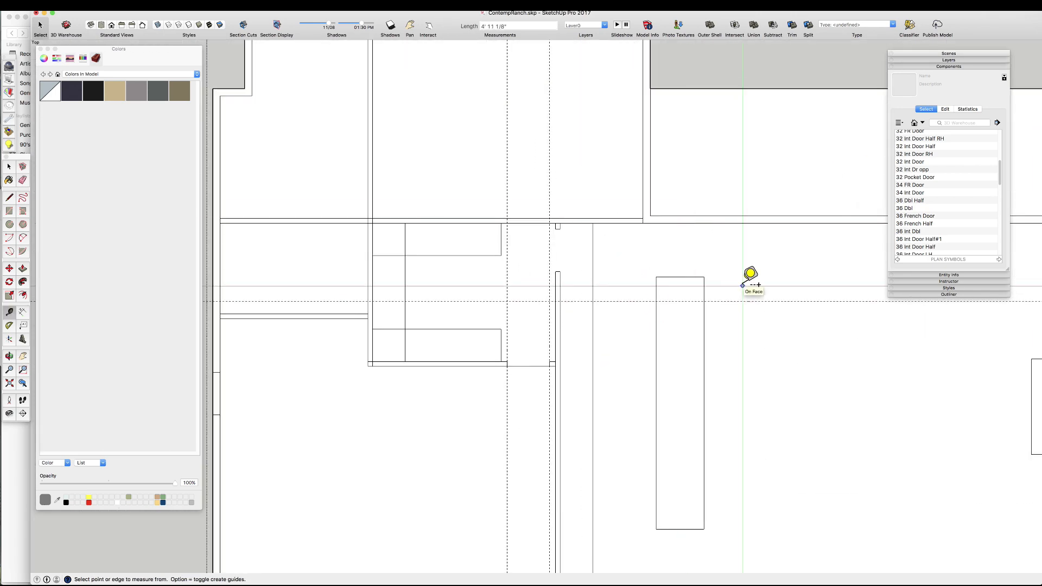
scroll(583, 232, "up", 5)
key("l")
left_click(598, 313)
left_click(544, 312)
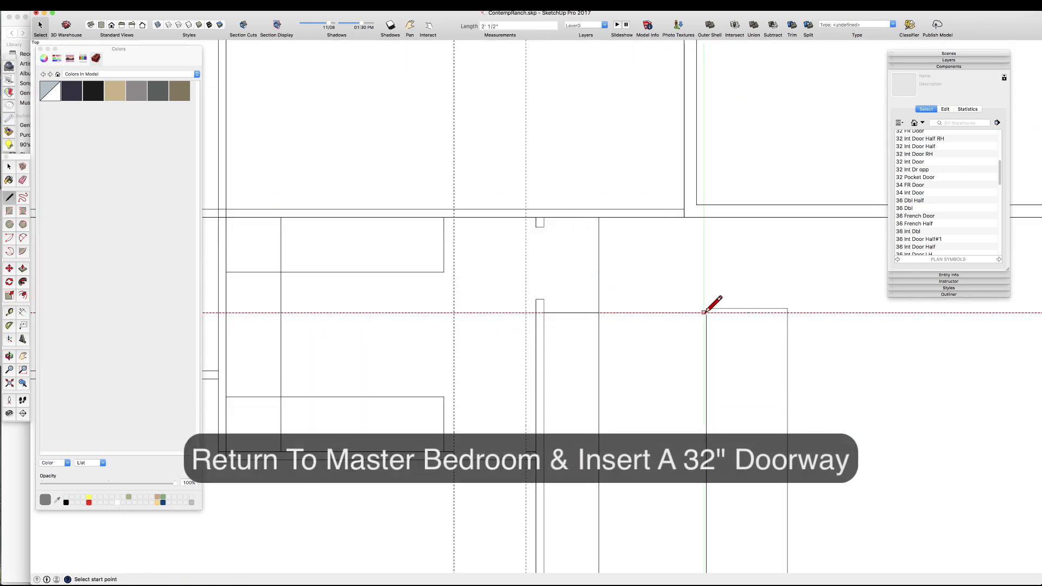
- Align the kitchen island's upper edge with the guide and erase the wall counter's edge line beyond its new end
key("space")
left_click(721, 308)
key("m")
left_click_drag(721, 308, 720, 312)
scroll(717, 311, "down", 3)
key("e")
left_click(600, 380)
scroll(605, 397, "down", 4)
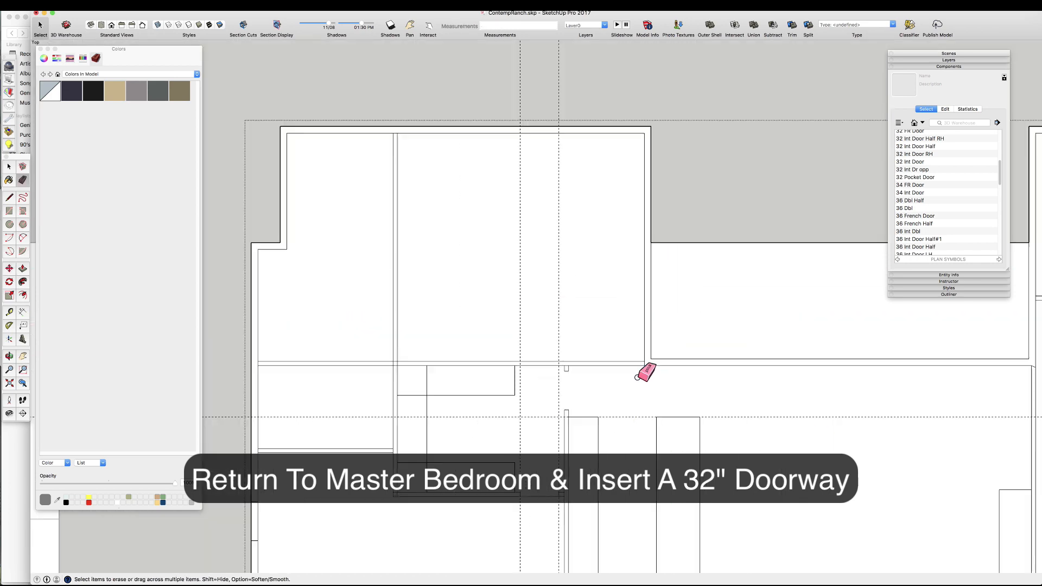
- Cut a 32" doorway in the master bedroom's lower wall beside its right corner and clear the guides
key("space")
left_click(637, 329)
key("t")
left_click(648, 356)
left_click(624, 350)
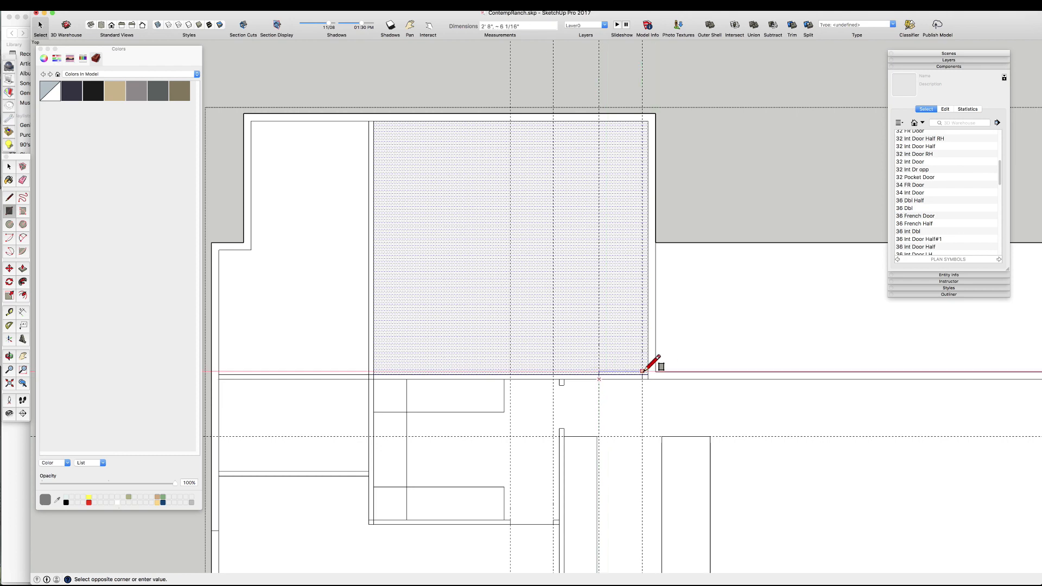
scroll(619, 385, "down", 5)
scroll(554, 233, "up", 3)
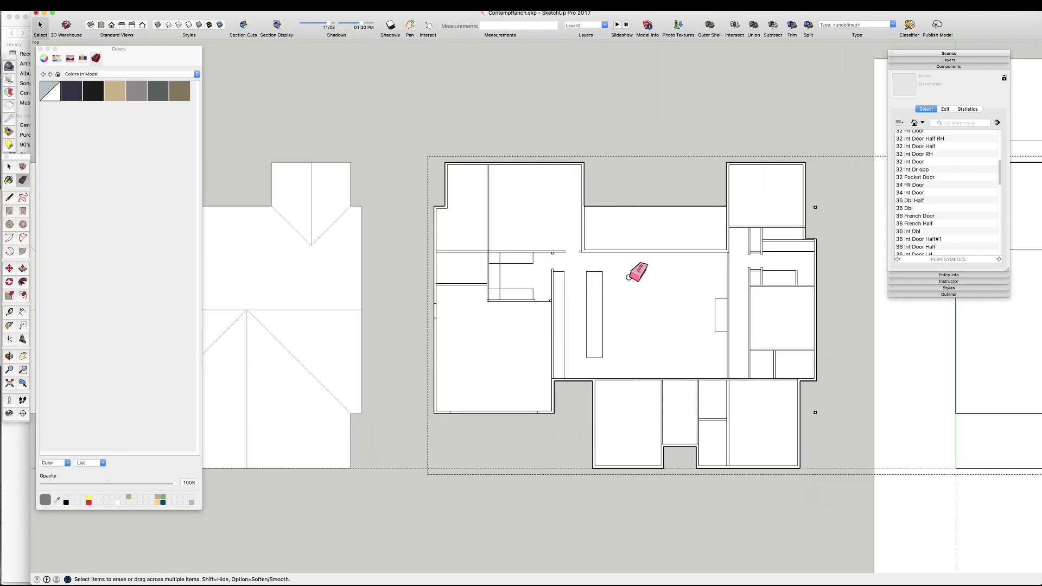
key("space")
- Erase the horizontal wall left of the laundry room to open that area for the master bath
scroll(527, 299, "up", 2)
scroll(523, 291, "down", 3)
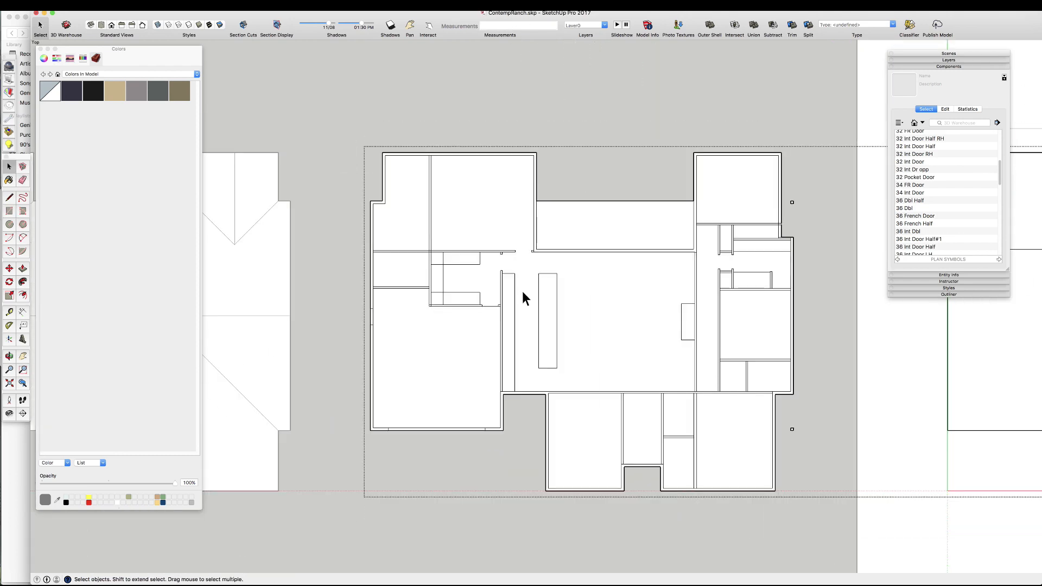
scroll(581, 325, "up", 1)
scroll(562, 230, "up", 1)
scroll(563, 250, "up", 2)
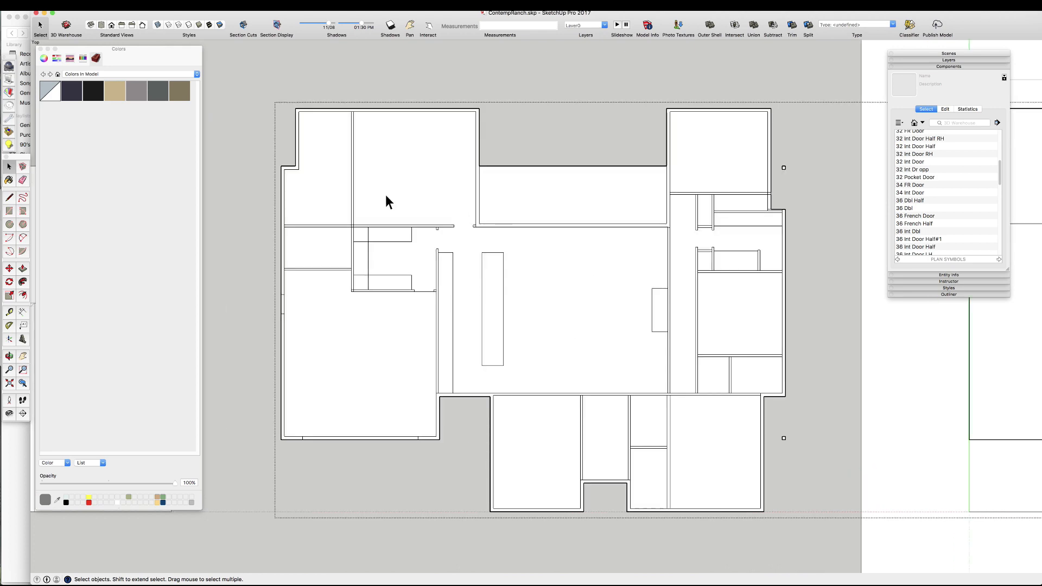
left_click(400, 275)
scroll(467, 343, "up", 5)
key("e")
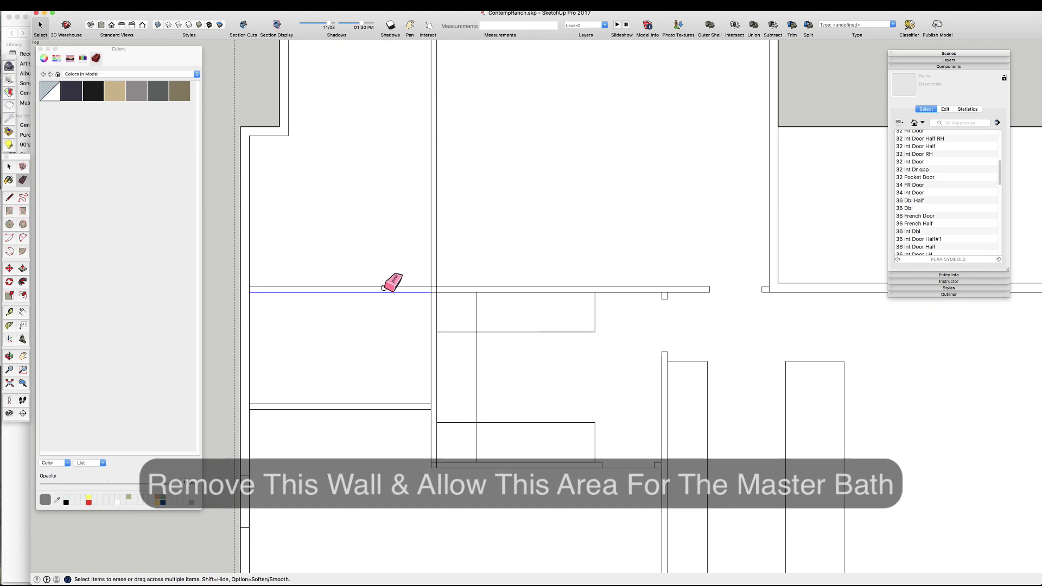
left_click_drag(384, 287, 384, 300)
- Close off the upper corner of the master bath area as a walk-in closet with a 3.5" thick wall level with the exterior step
key("space")
scroll(414, 326, "down", 3)
left_click(414, 325)
scroll(420, 225, "up", 2)
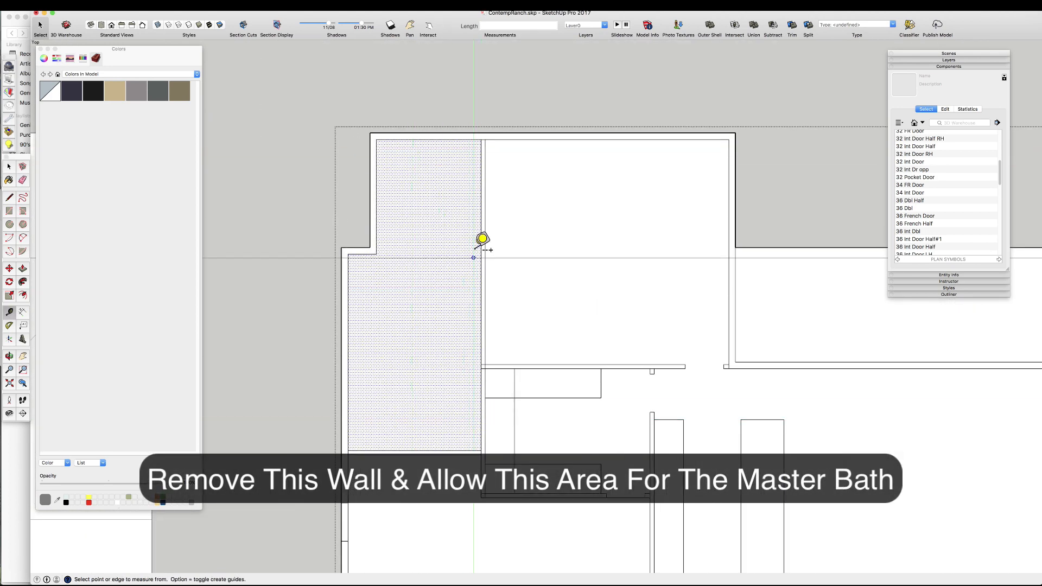
left_click(377, 223)
left_click(481, 222)
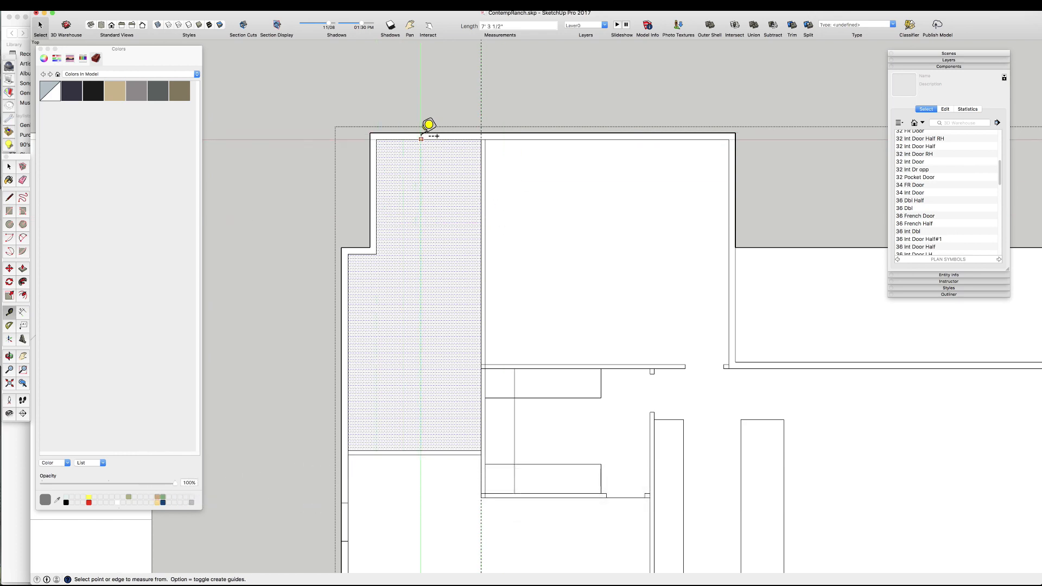
scroll(379, 242, "up", 2)
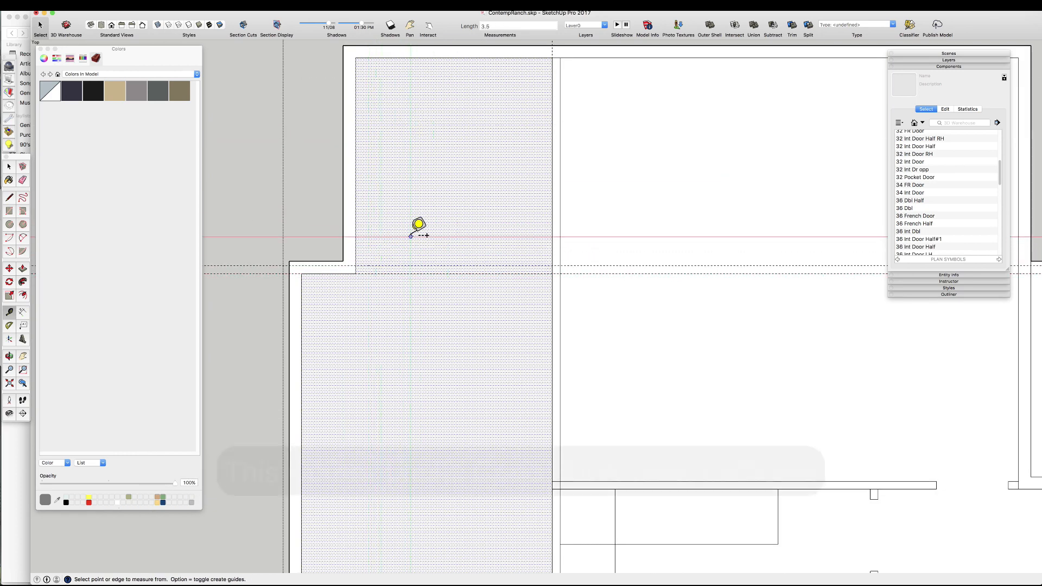
scroll(556, 255, "down", 3)
key("space")
- Cut a 32" doorway between the master bedroom and master bath, 4.5" up from the bedroom's lower wall
key("t")
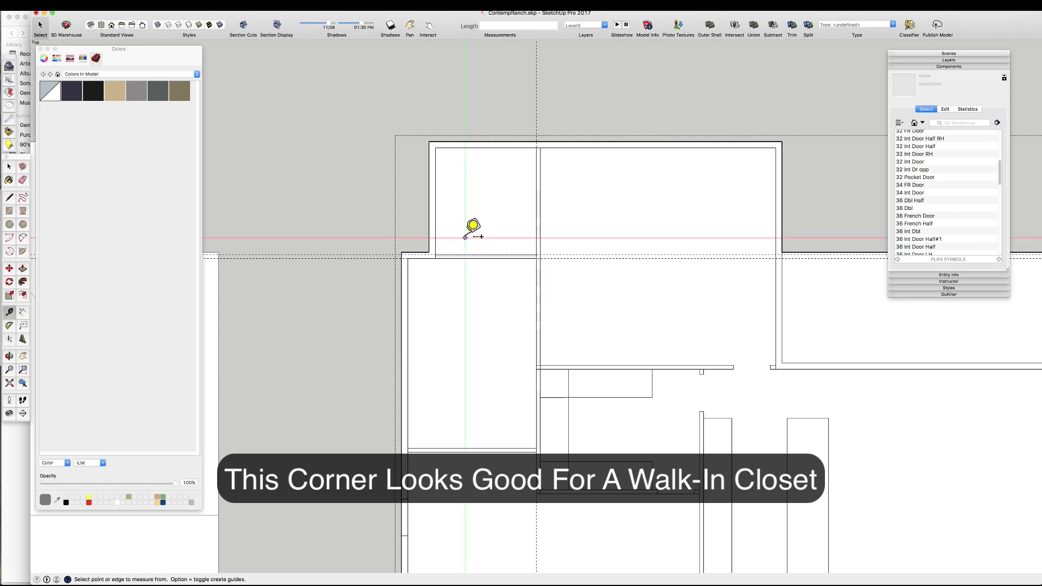
scroll(542, 333, "up", 2)
scroll(628, 293, "down", 2)
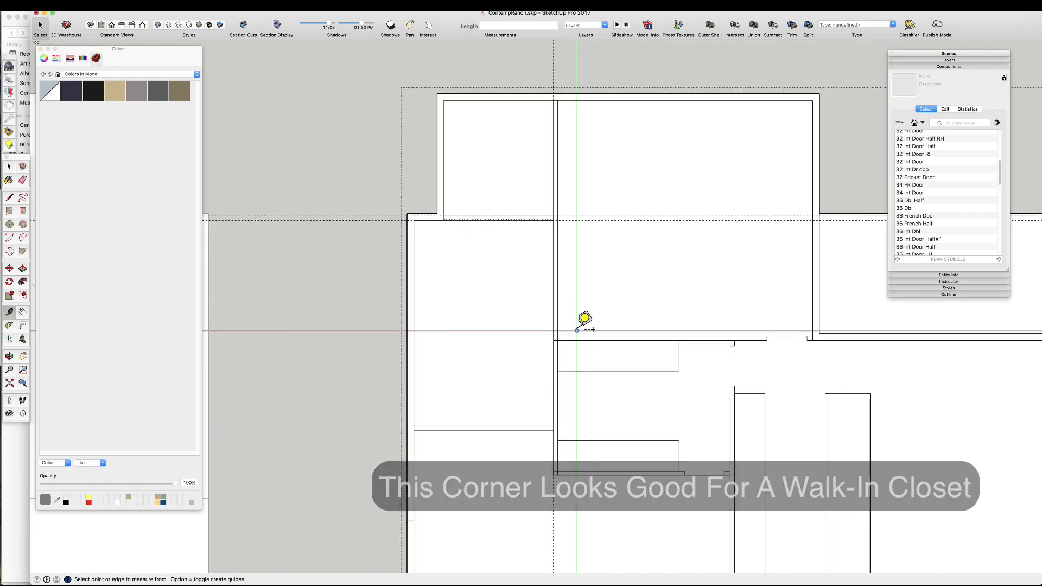
scroll(623, 337, "up", 1)
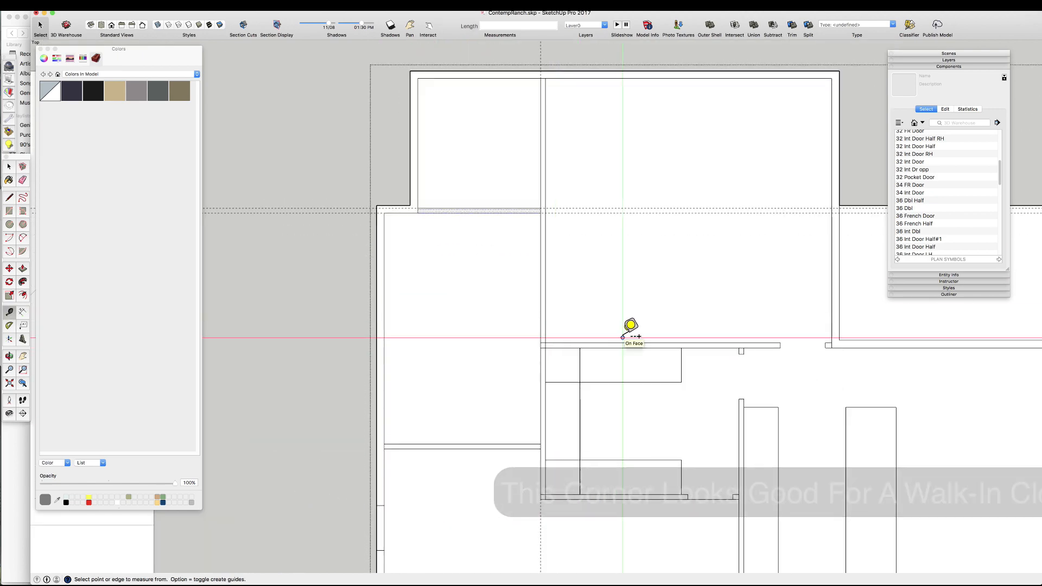
type("4.5")
key("Return")
left_click(554, 336)
type("32")
key("Return")
key("r")
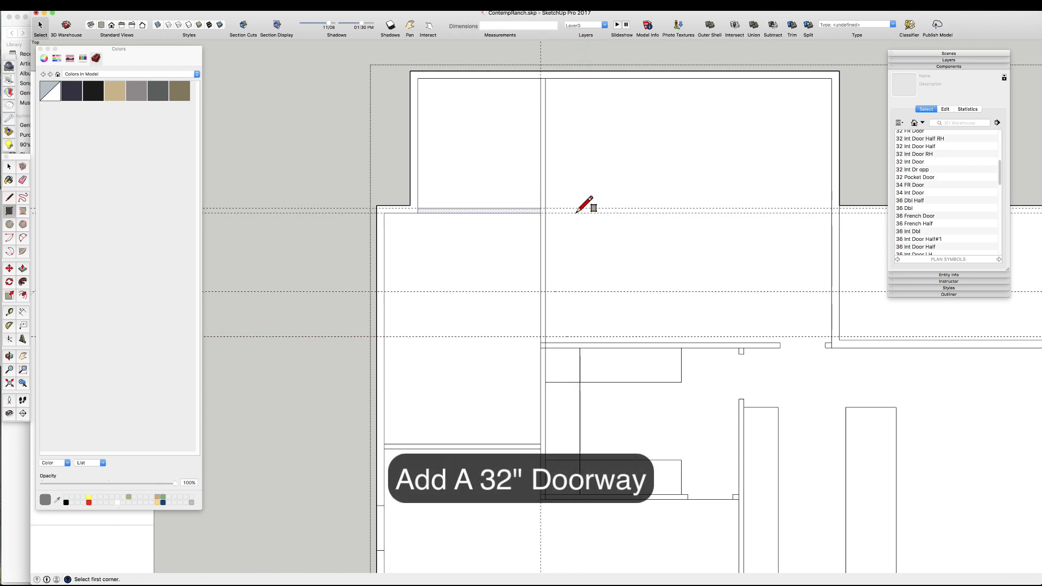
left_click_drag(546, 325, 539, 322)
key("space")
- Clear the guides, highlight the connected bedroom and bath floor, and undo the trial guide in the walk-in closet
scroll(543, 321, "down", 2)
scroll(597, 293, "up", 2)
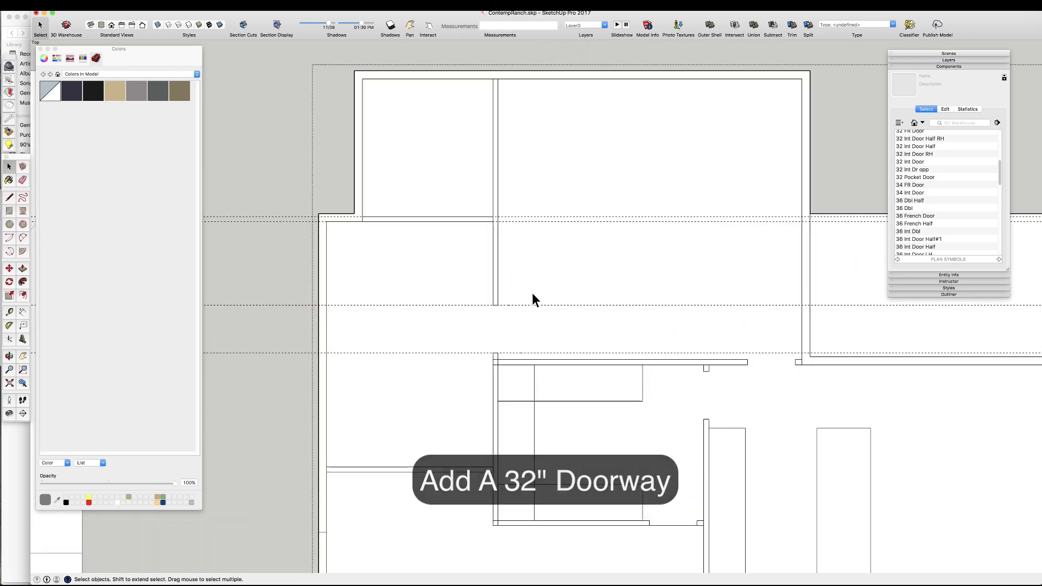
left_click(418, 399)
key("shift+g")
scroll(419, 398, "down", 3)
scroll(406, 274, "up", 4)
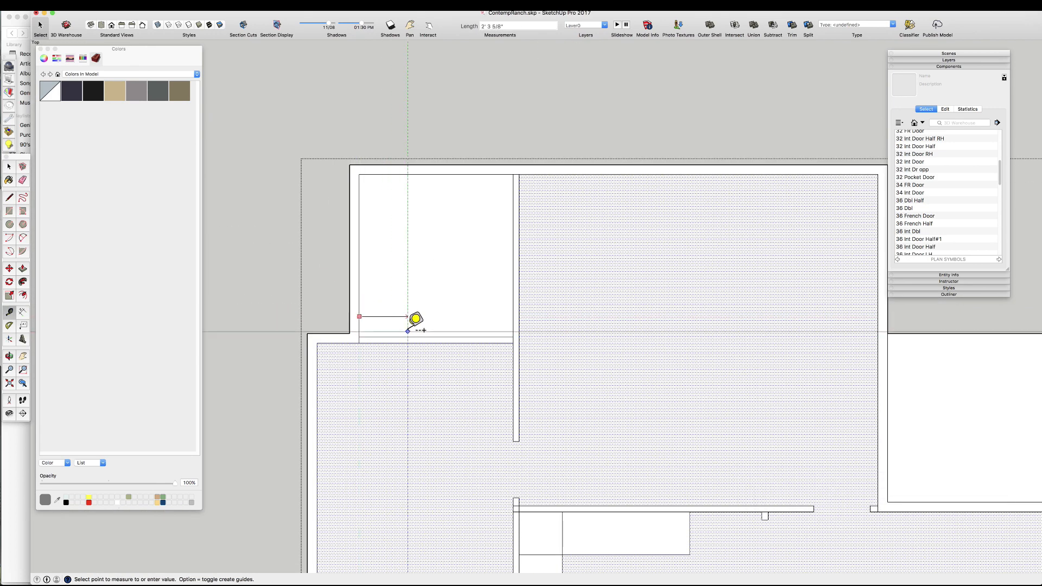
key("super+z")
- Offset a vertical guide 85" from the walk-in closet's left wall
scroll(448, 261, "down", 3)
scroll(445, 277, "up", 2)
left_click(391, 244)
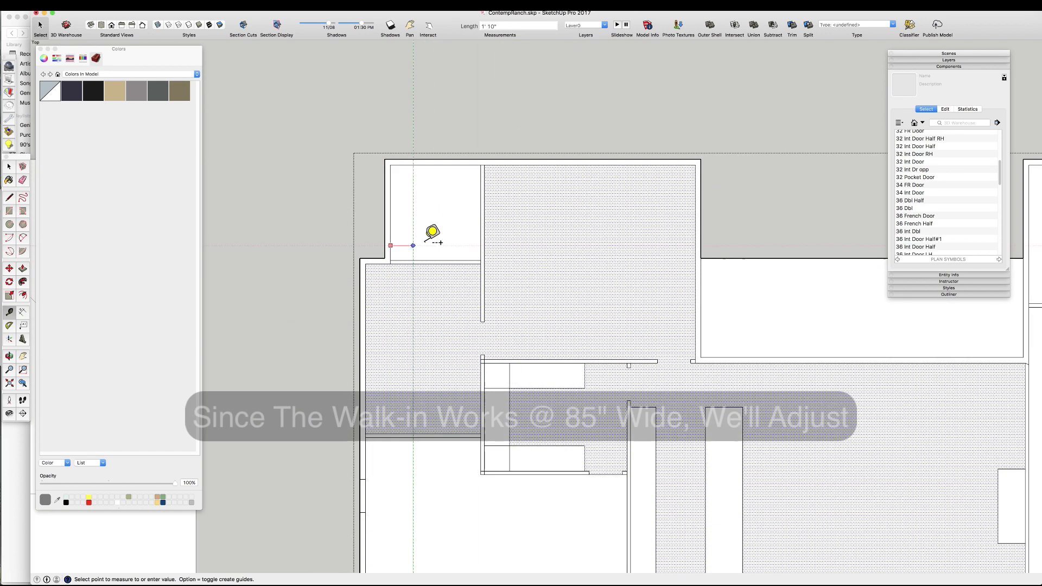
type("85")
key("Return")
scroll(483, 198, "up", 2)
left_click(479, 226)
- Move the wall between bath and bedroom, with the attached laundry wall and countertop, left to the 85" guide and highlight the floor
key("space")
scroll(468, 119, "down", 3)
left_click_drag(468, 120, 539, 503)
scroll(473, 481, "up", 6)
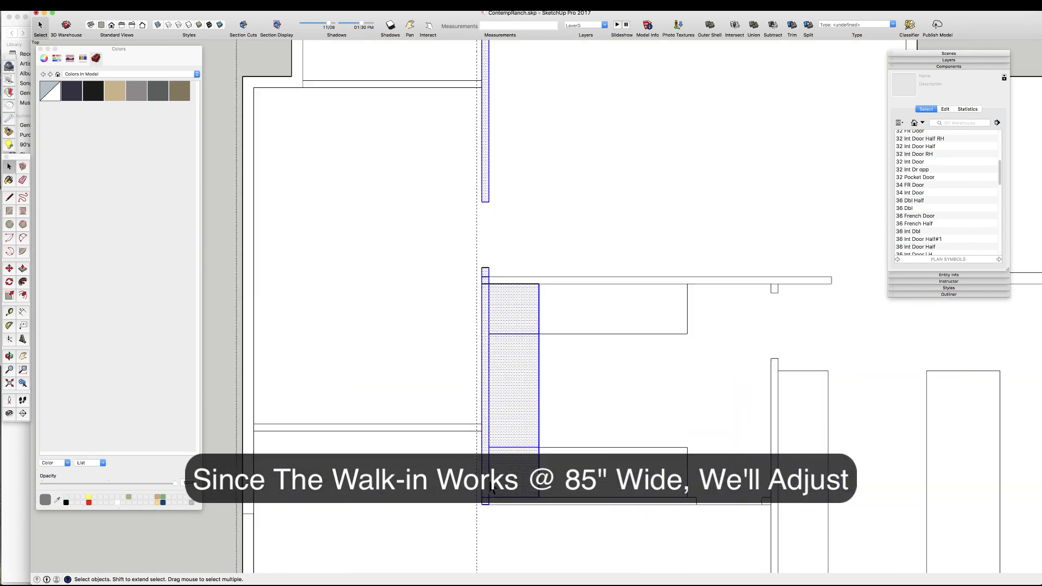
key("m")
left_click(474, 487)
left_click(467, 487)
key("space")
scroll(516, 402, "down", 6)
scroll(458, 245, "up", 2)
left_click(456, 246)
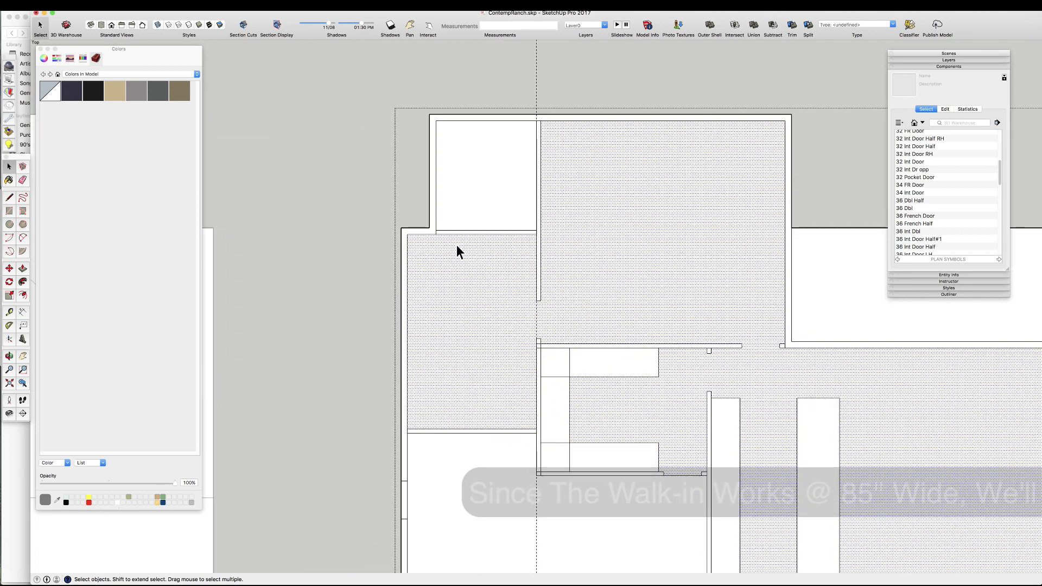
- Place a center guide 3' 6 1/2" from the walk-in closet's left wall, with doorway guides 14" to either side
scroll(457, 246, "down", 2)
scroll(478, 216, "up", 4)
key("t")
left_click(401, 240)
left_click(479, 261)
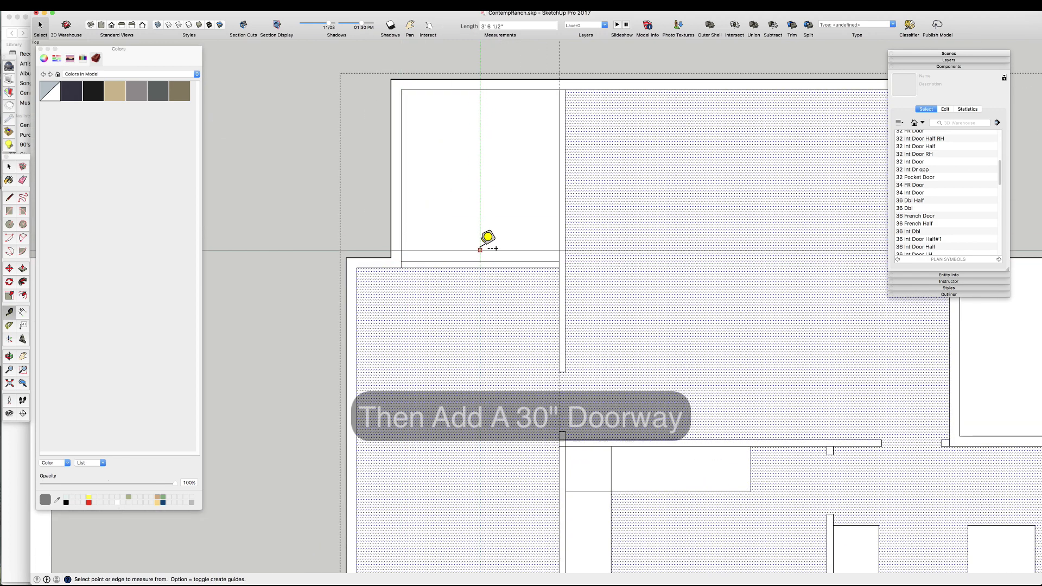
left_click(479, 248)
type("14")
key("Return")
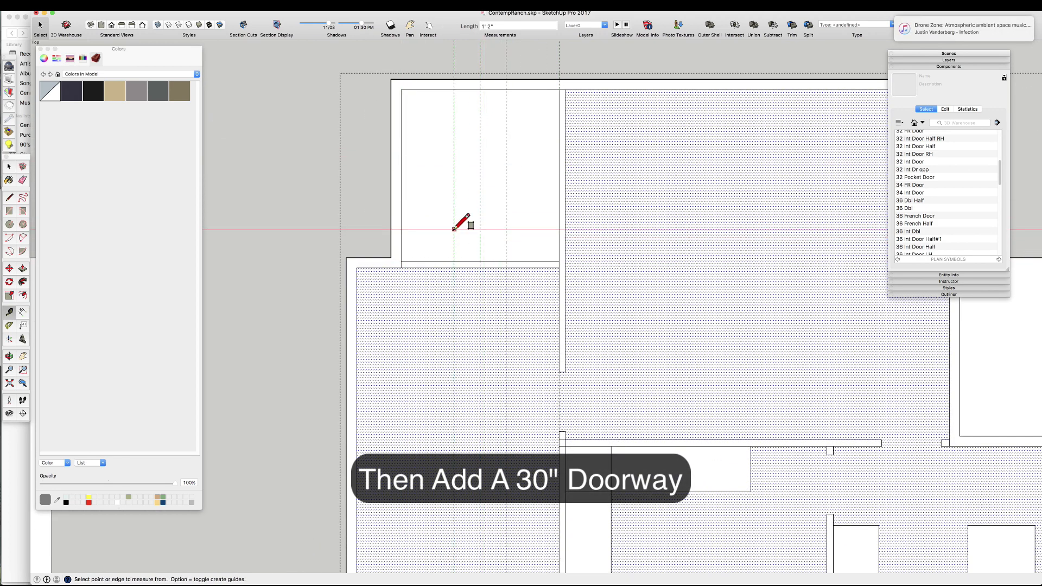
- Cut the walk-in closet doorway through its lower wall between the outer guides and clear all guides
left_click(506, 261)
key("e")
left_click_drag(478, 259, 472, 275)
scroll(466, 125, "down", 5)
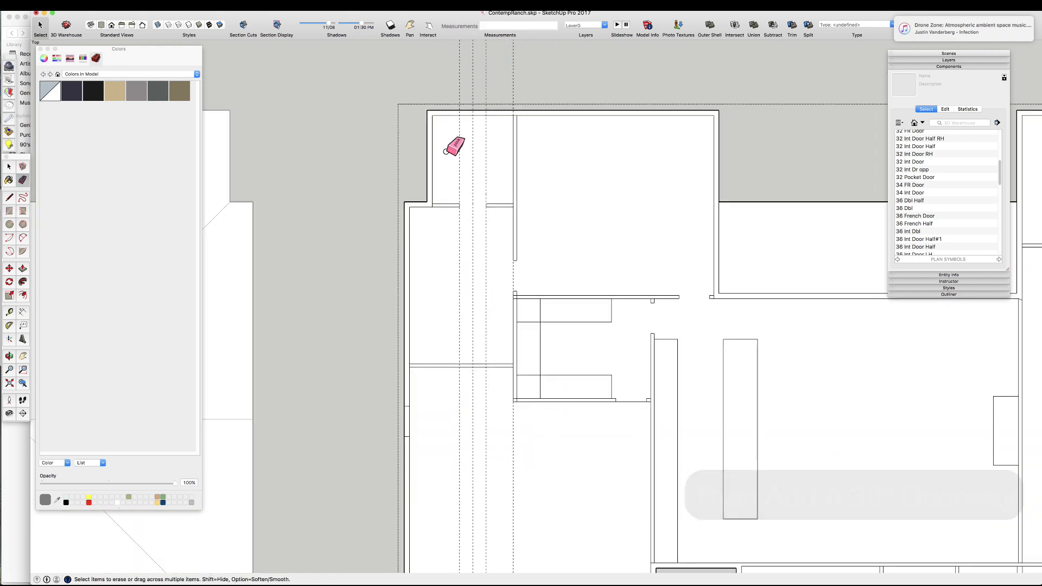
scroll(450, 157, "up", 3)
key("shift+g")
- Offset a guide 48" below the walk-in closet's lower wall and draw a 48" long vanity against the bath's right wall
scroll(454, 272, "up", 3)
key("t")
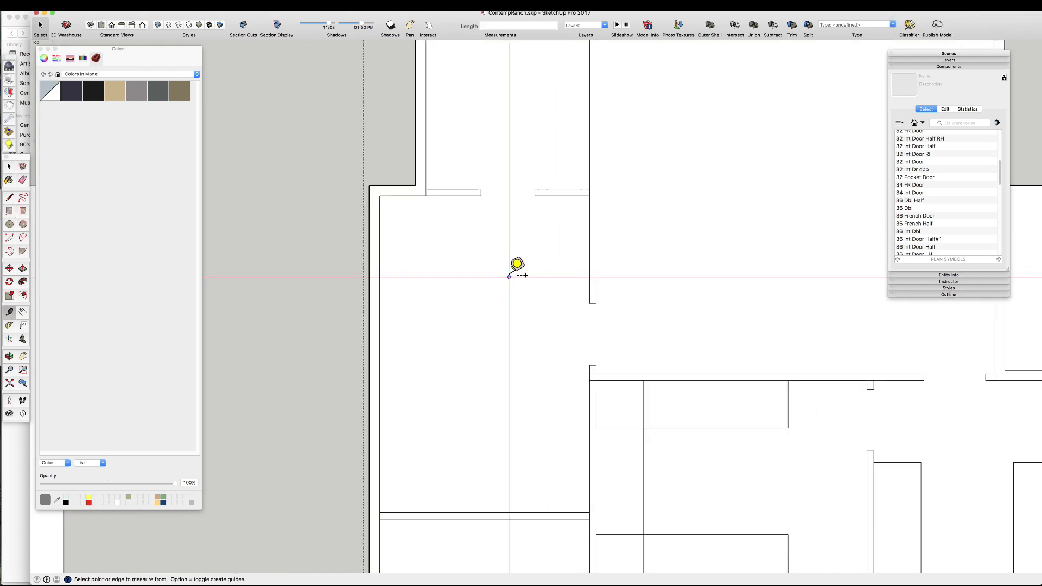
left_click(561, 196)
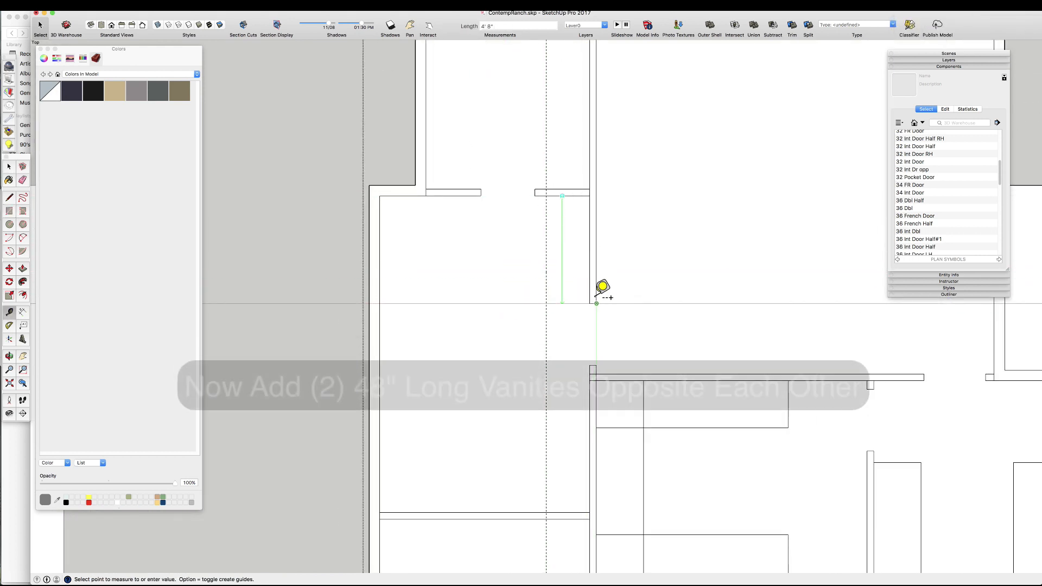
left_click(596, 303)
type("48")
key("Return")
key("r")
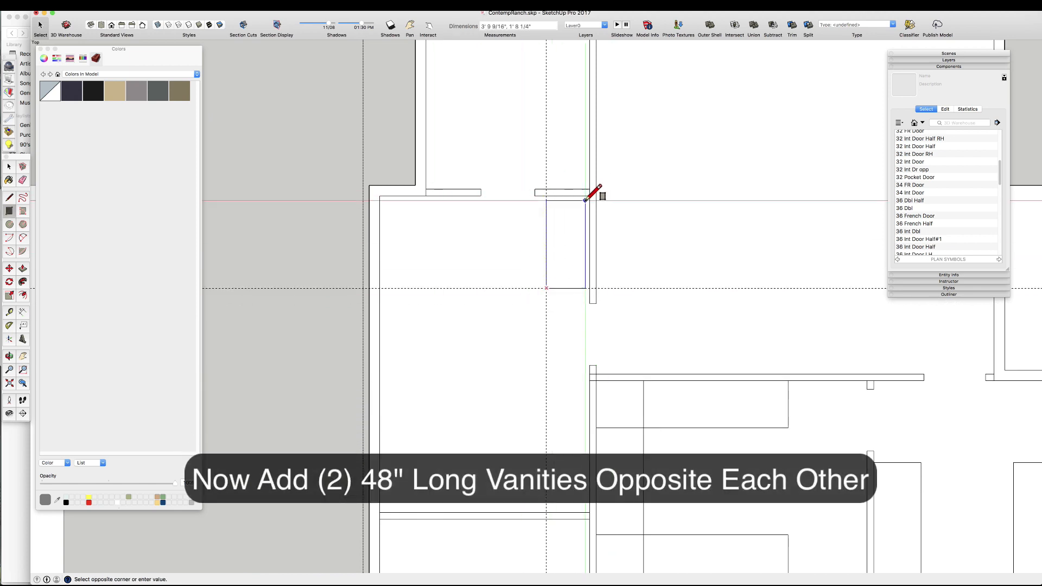
scroll(465, 261, "up", 2)
- Try to draw a second vanity lengthwise along the upper wall in the bath's left corner, and erase it
key("t")
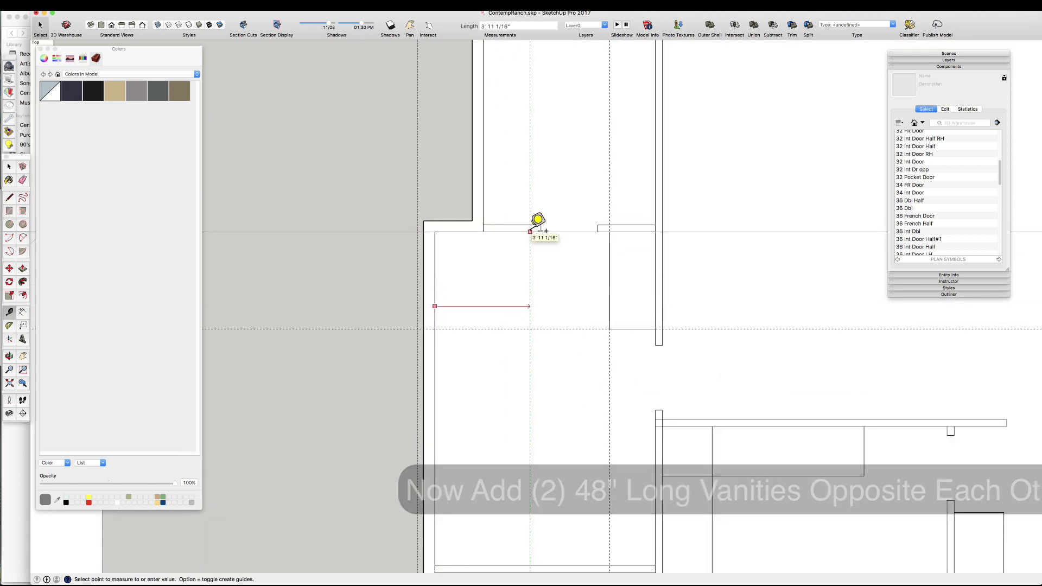
left_click(500, 259)
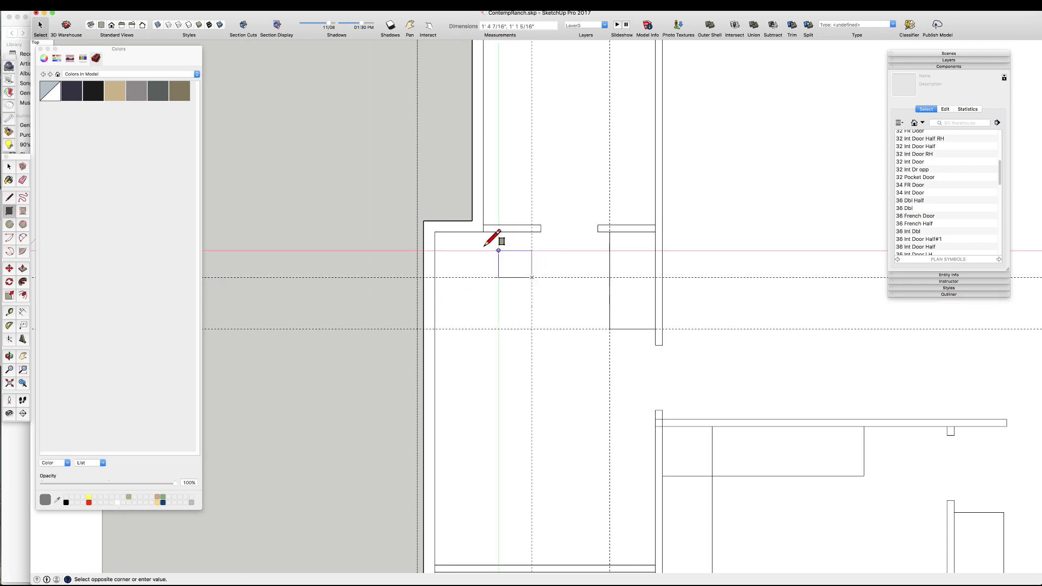
scroll(481, 163, "down", 4)
key("space")
left_click(559, 224)
left_click(478, 209)
scroll(524, 204, "up", 4)
key("e")
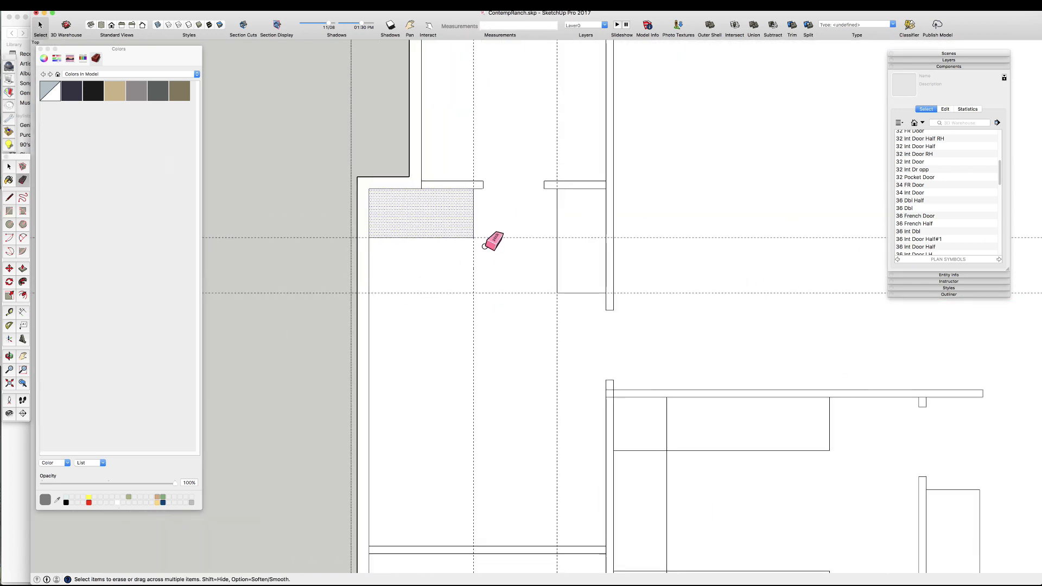
left_click_drag(483, 247, 467, 231)
- Offset a guide 22.5" from the bath's left wall and draw the second vanity there, 48" long and opposite the first
scroll(476, 222, "down", 3)
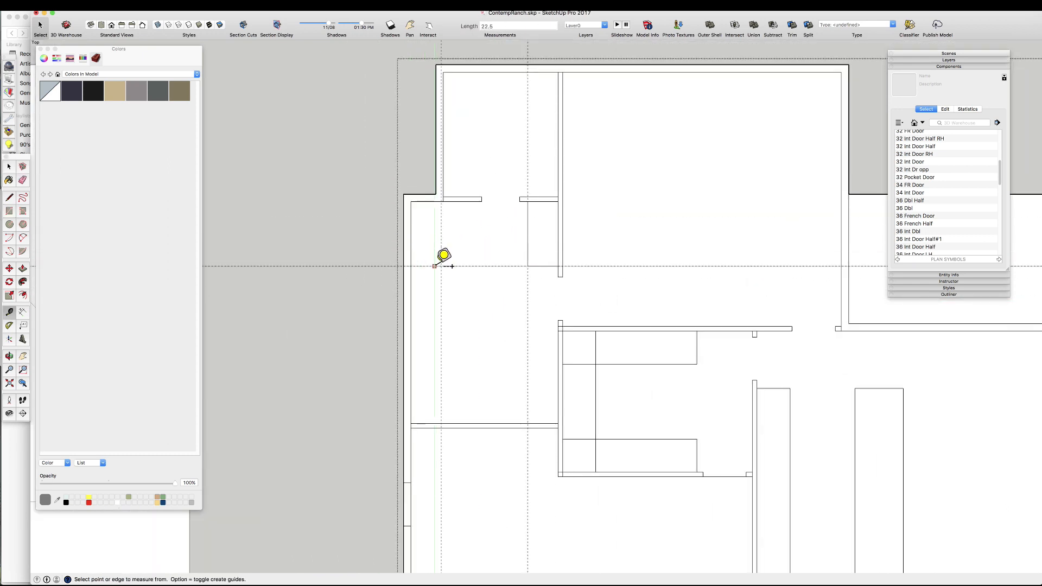
scroll(413, 220, "up", 2)
left_click(414, 194)
key("space")
scroll(519, 296, "down", 3)
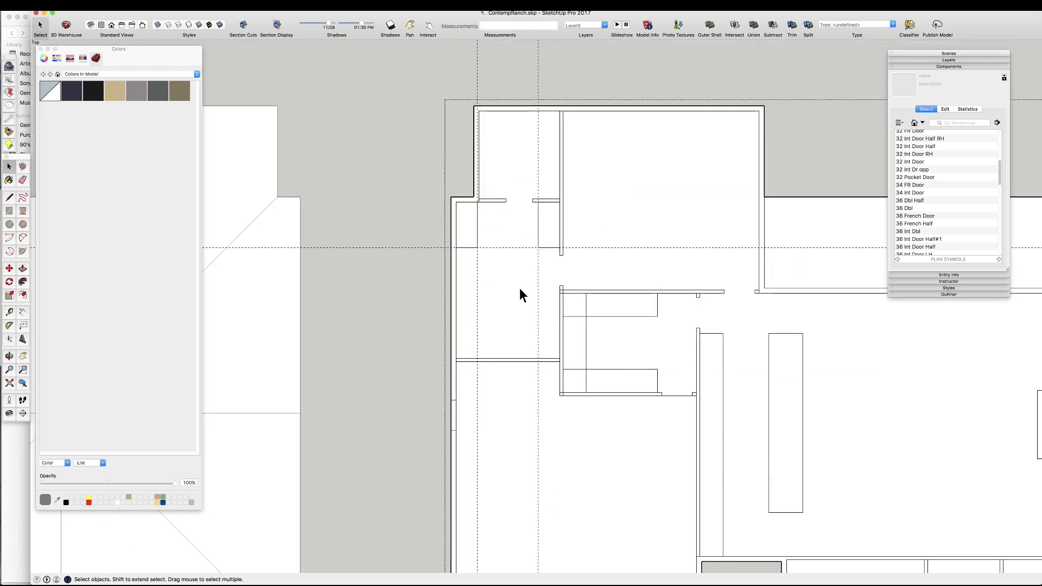
- Offset a guide 37" above the bath's lower wall for the water closet, plus a second guide for the wall thickness
scroll(552, 261, "up", 4)
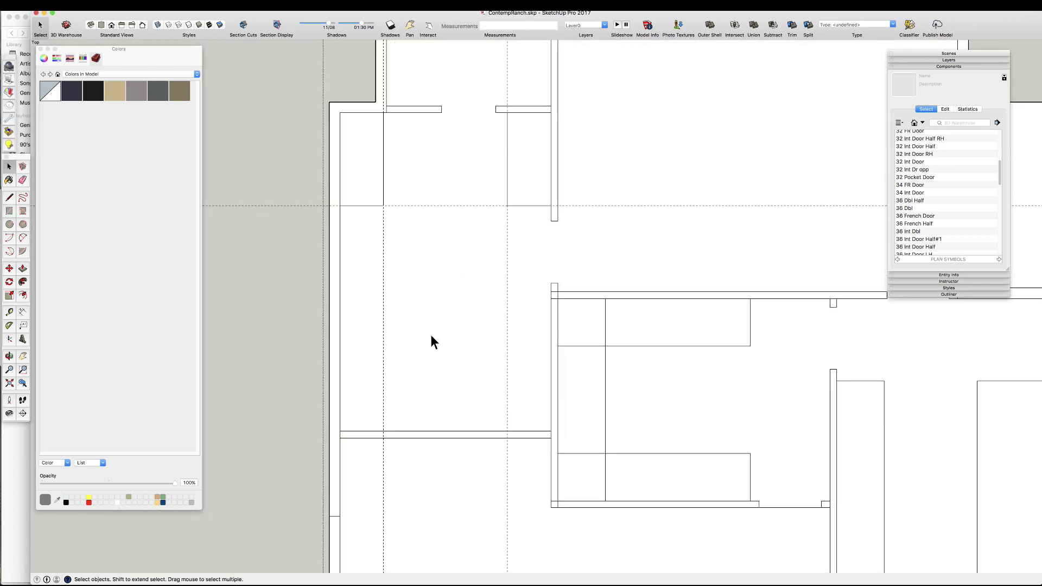
key("t")
left_click(400, 431)
type("37")
key("Return")
key("Return")
left_click(411, 358)
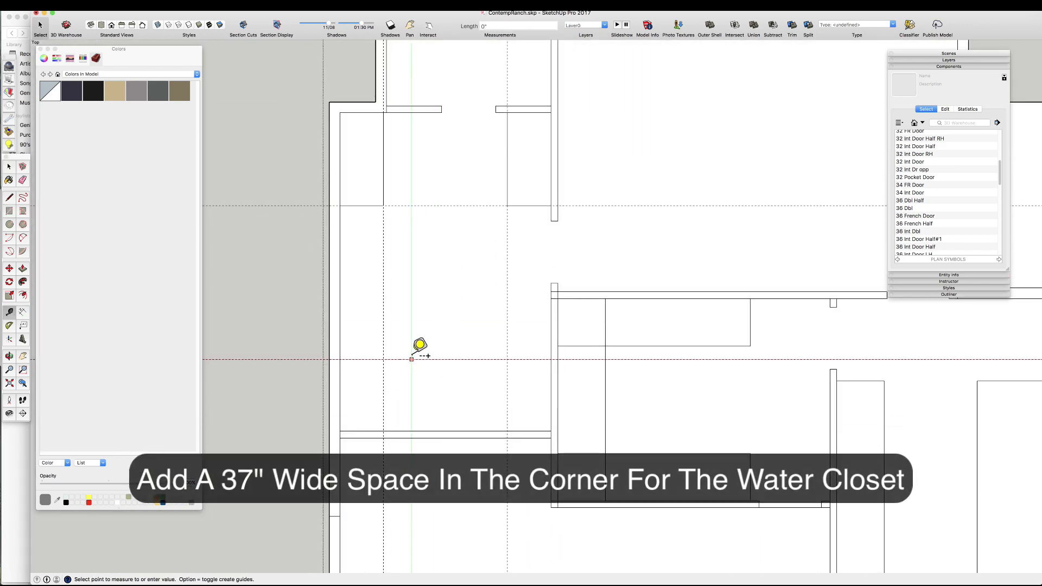
scroll(381, 348, "up", 1)
key("space")
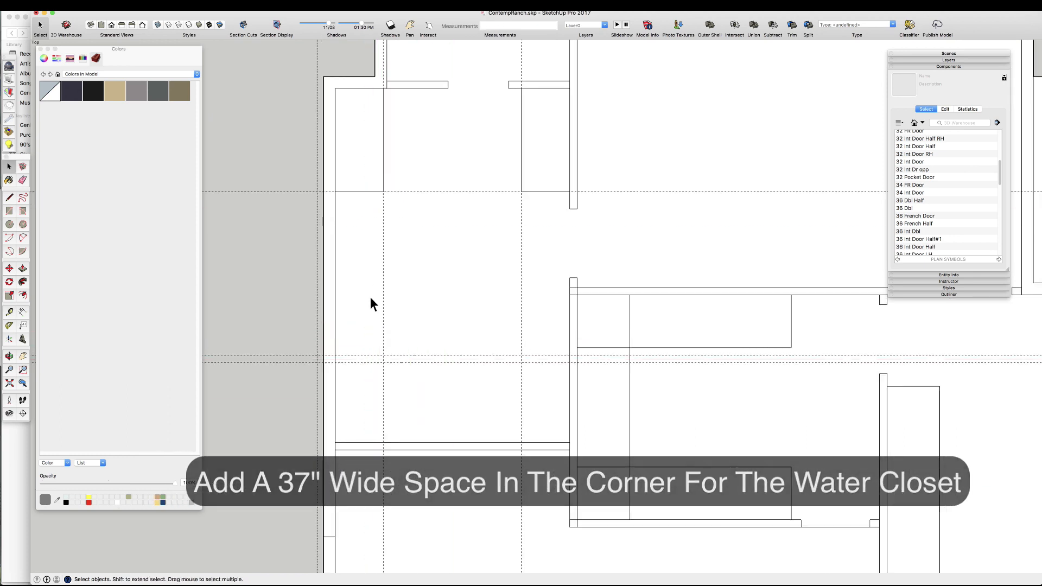
- Draw the water closet's upper wall as a rectangle between the two horizontal guides, spanning the bath's full width
key("r")
left_click(336, 362)
left_click(570, 356)
key("space")
- Draw a vertical partition between the water closet and shower, and measure the shower space's width to the right wall
scroll(385, 396, "up", 1)
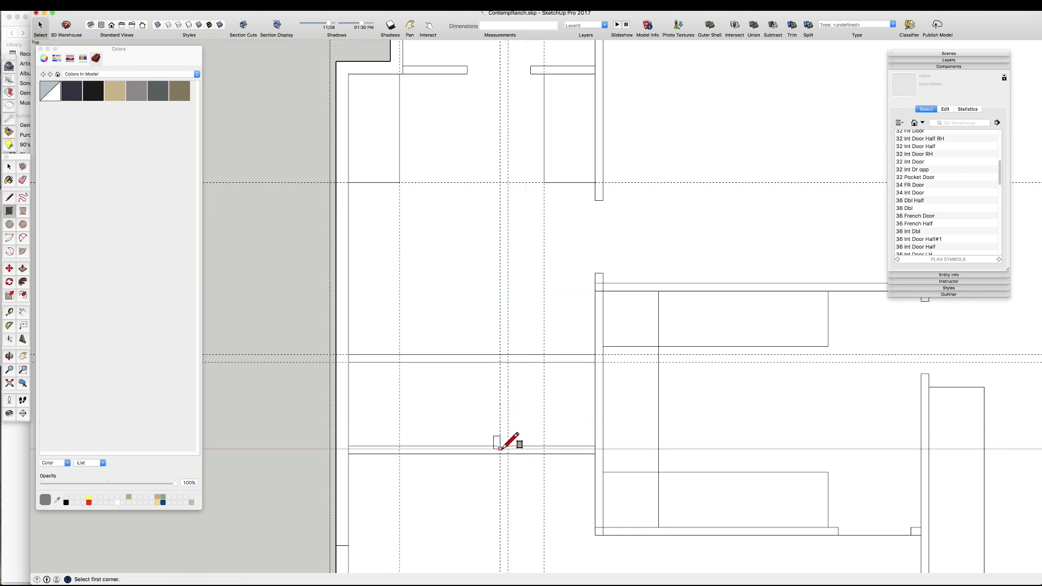
left_click(508, 363)
scroll(510, 358, "down", 1)
key("t")
left_click(585, 493)
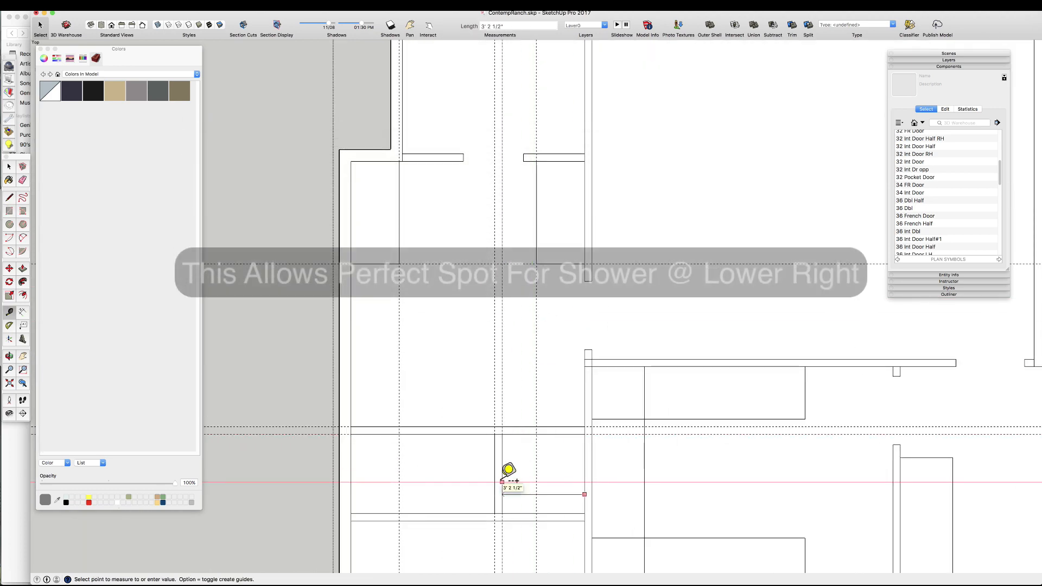
key("space")
- Offset a guide 4.5" left of the partition and cut a 28" doorway through the water closet's upper wall
scroll(509, 358, "down", 5)
scroll(525, 404, "up", 2)
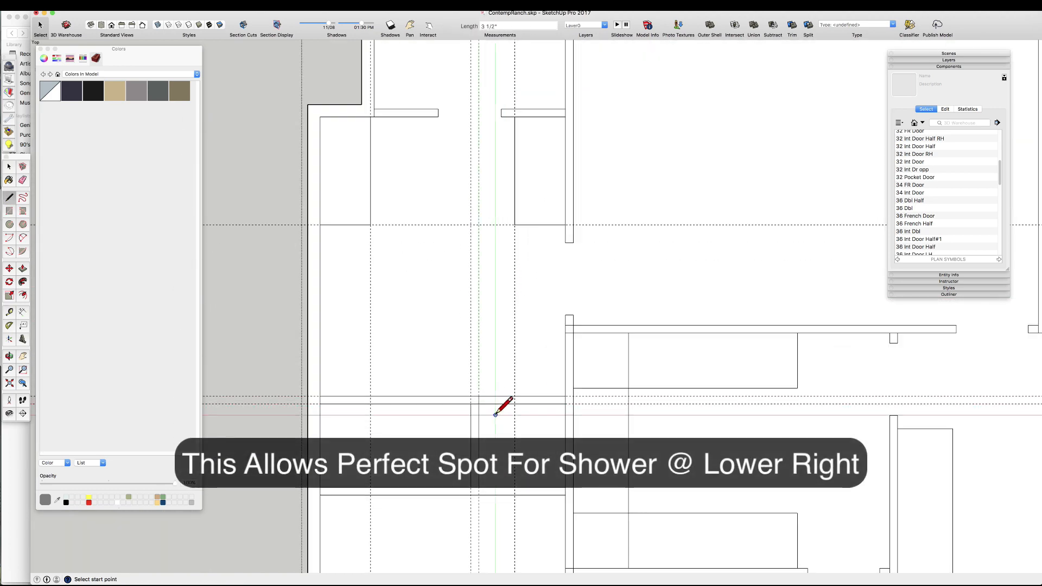
scroll(511, 408, "down", 1)
key("space")
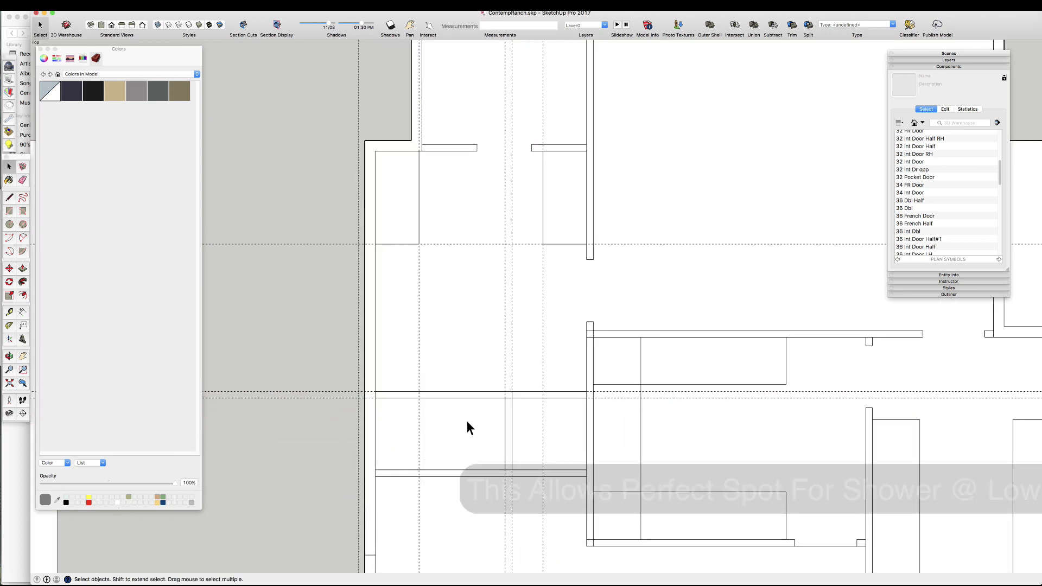
key("t")
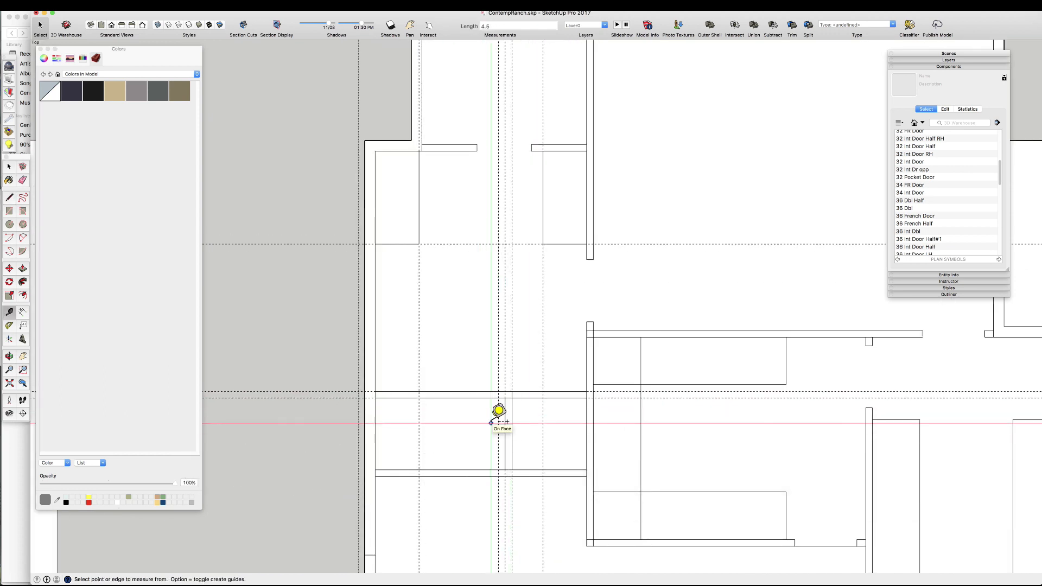
left_click(496, 412)
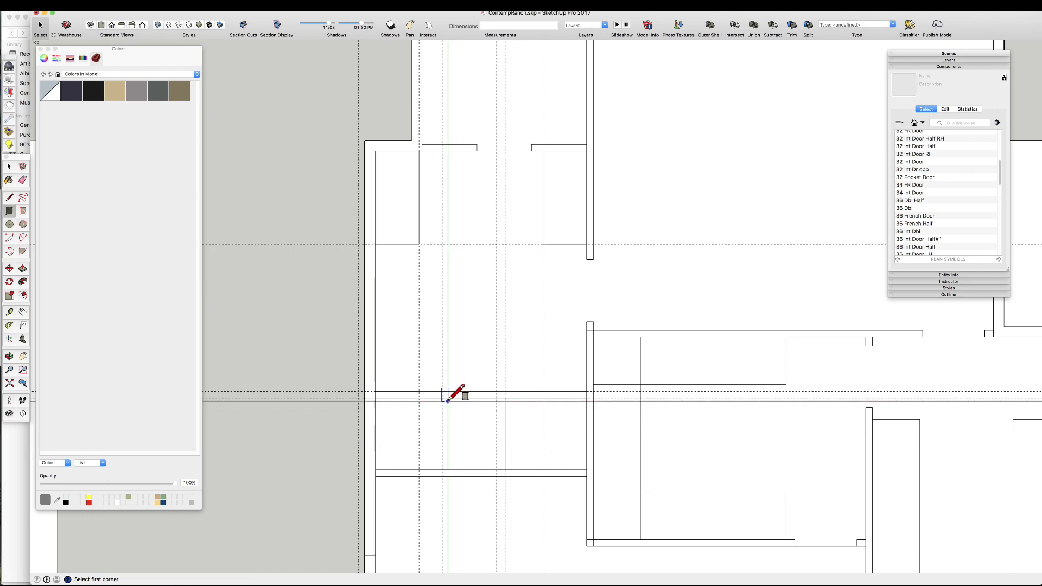
left_click(494, 391)
scroll(575, 353, "up", 2)
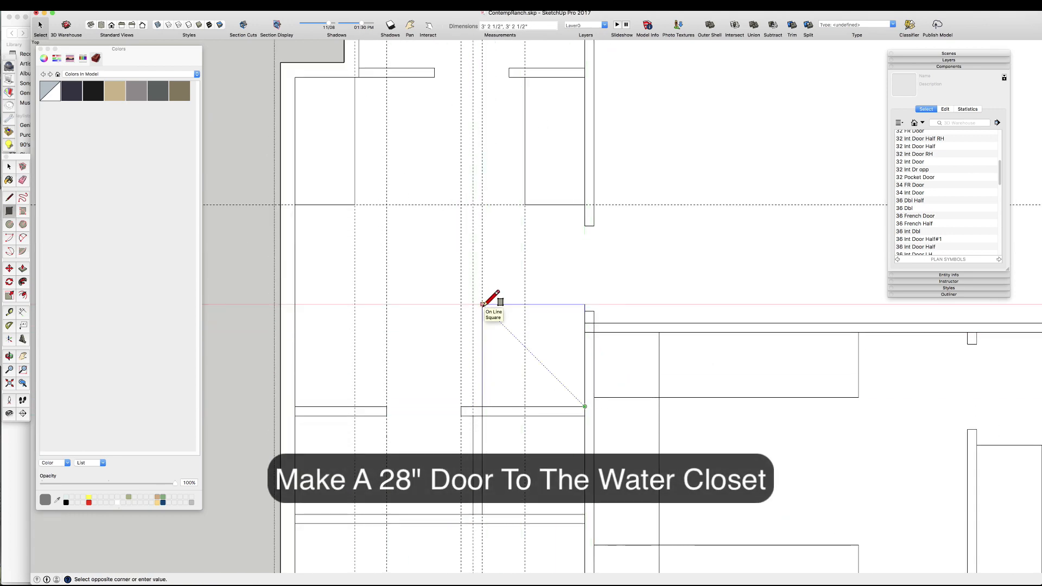
key("space")
- Place a guide 24" from the right wall for the shower door and a horizontal guide 18" above the water closet wall
scroll(517, 356, "up", 1)
scroll(525, 378, "down", 2)
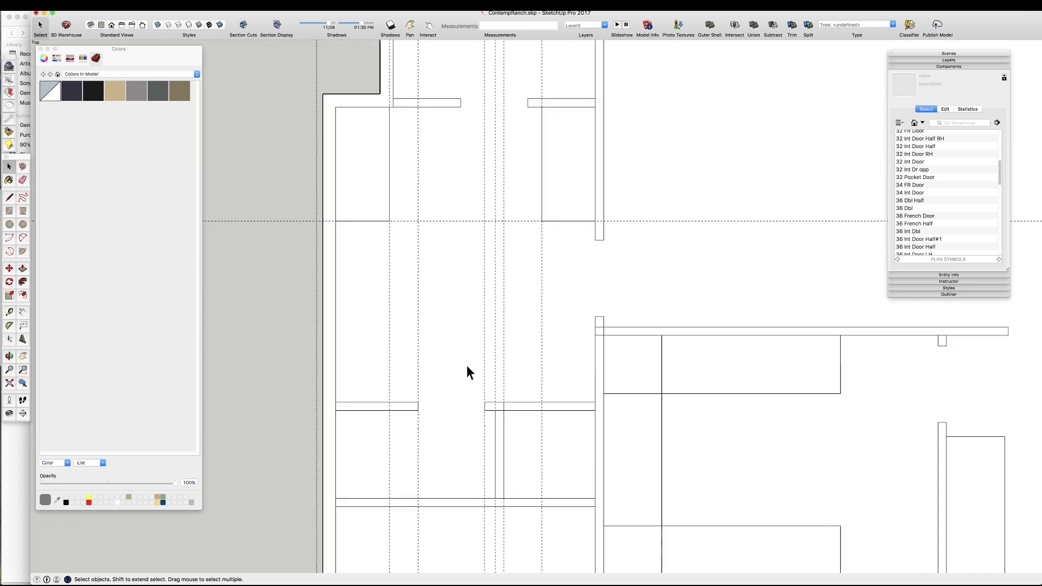
scroll(494, 412, "up", 1)
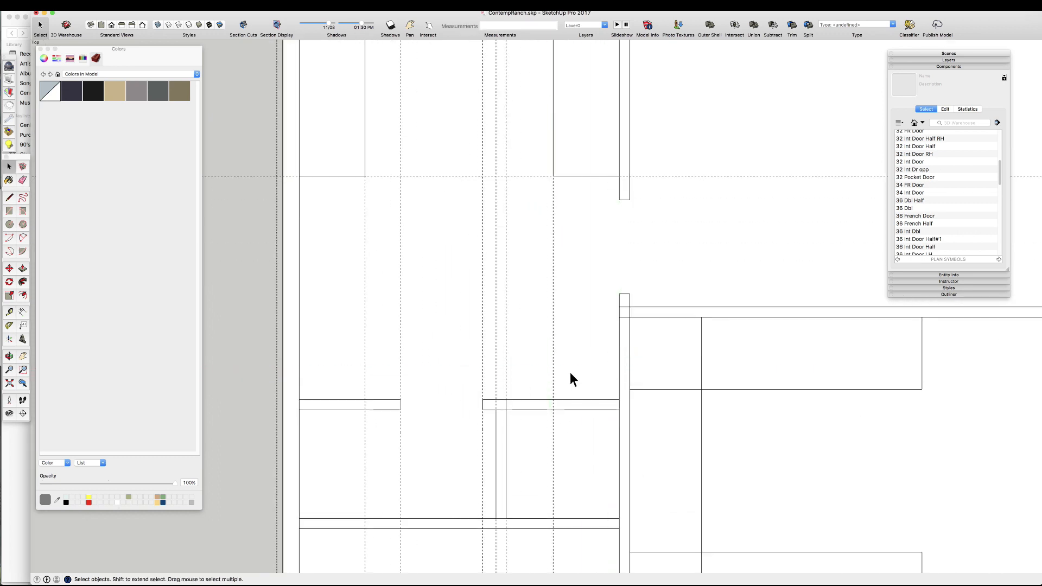
left_click_drag(619, 354, 559, 346)
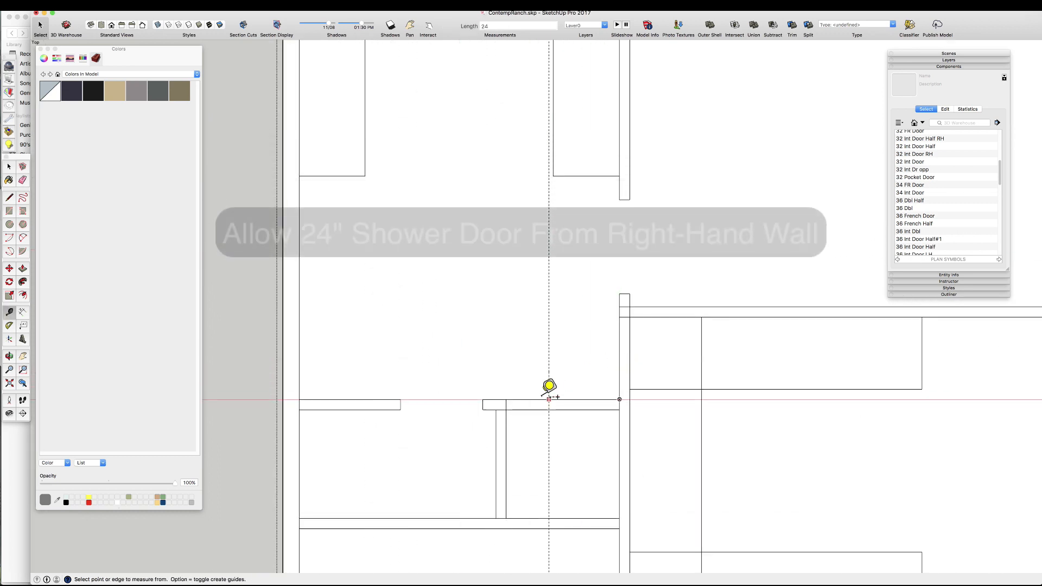
scroll(498, 411, "up", 1)
left_click_drag(496, 427, 530, 359)
type("18")
key("Return")
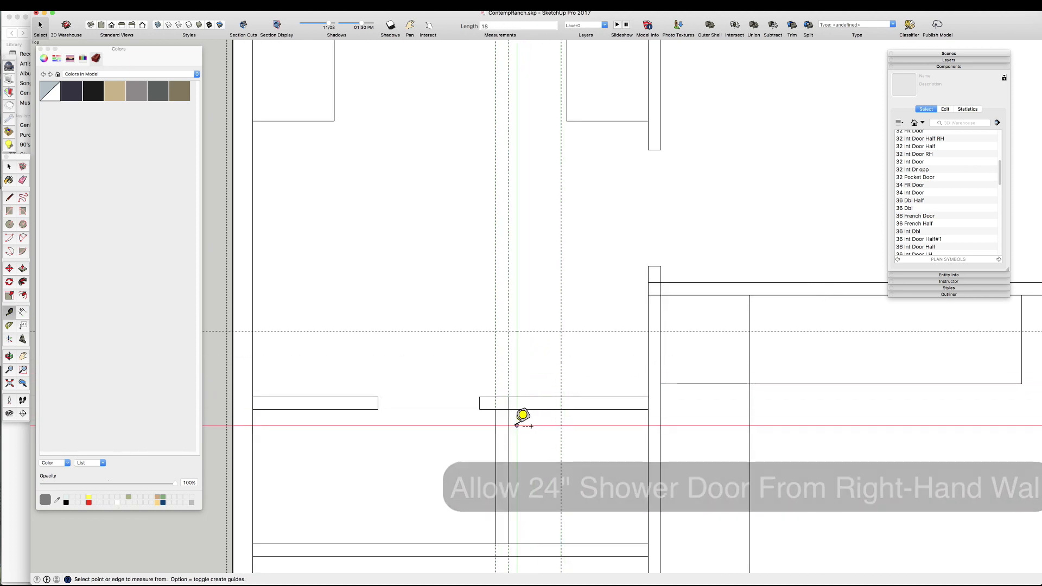
- Draw the shower's outer arc from the partition's left edge to the guide intersection with a 5.25" bulge
key("a")
left_click(497, 397)
left_click(561, 332)
scroll(561, 332, "up", 1)
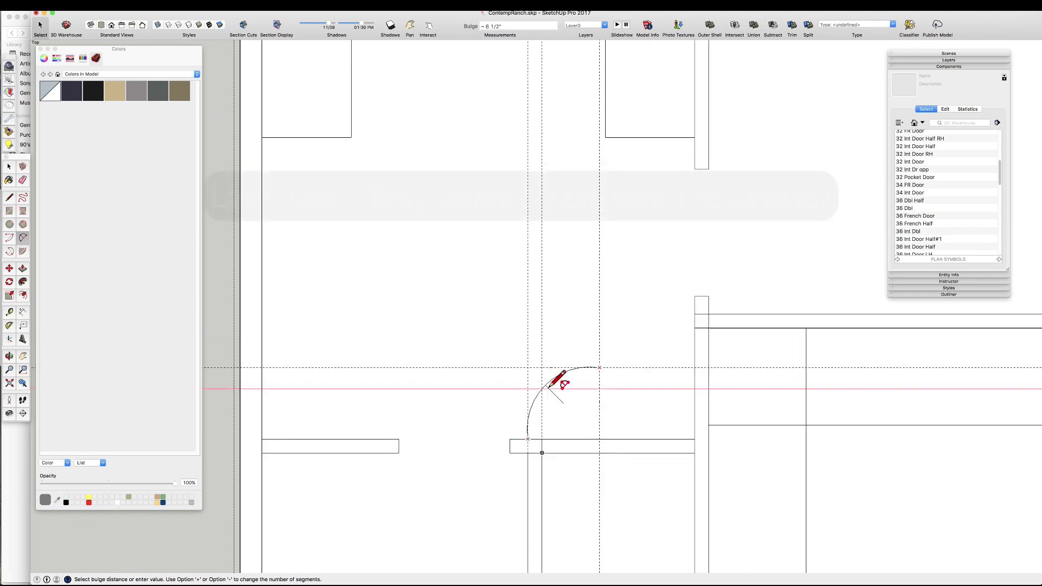
type("5.25")
key("Return")
- Offset a parallel guide below the shower's front guide and draw the inner arc from the partition's right edge to it
scroll(592, 375, "up", 2)
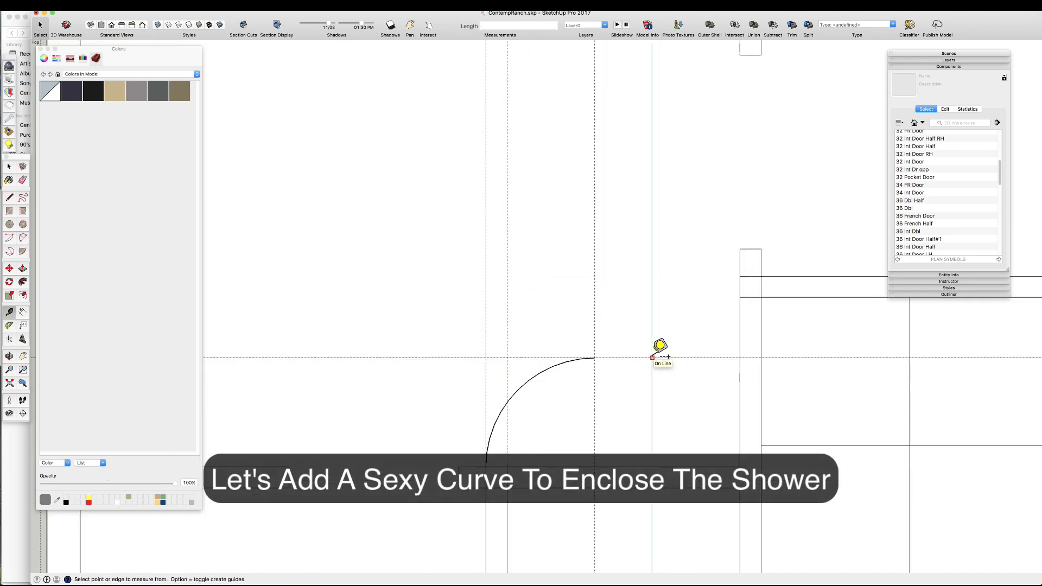
key("a")
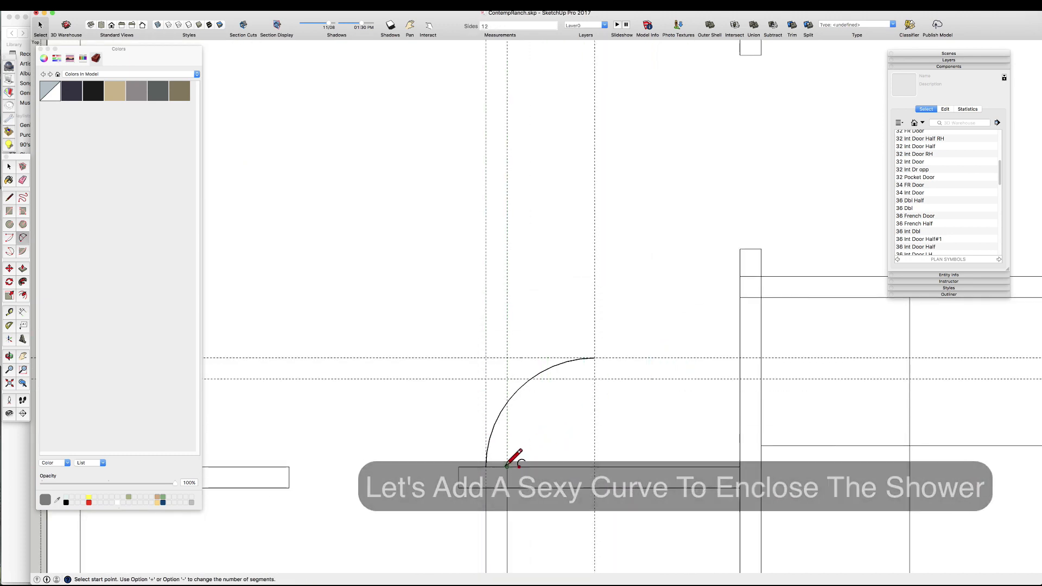
left_click(507, 467)
left_click(594, 379)
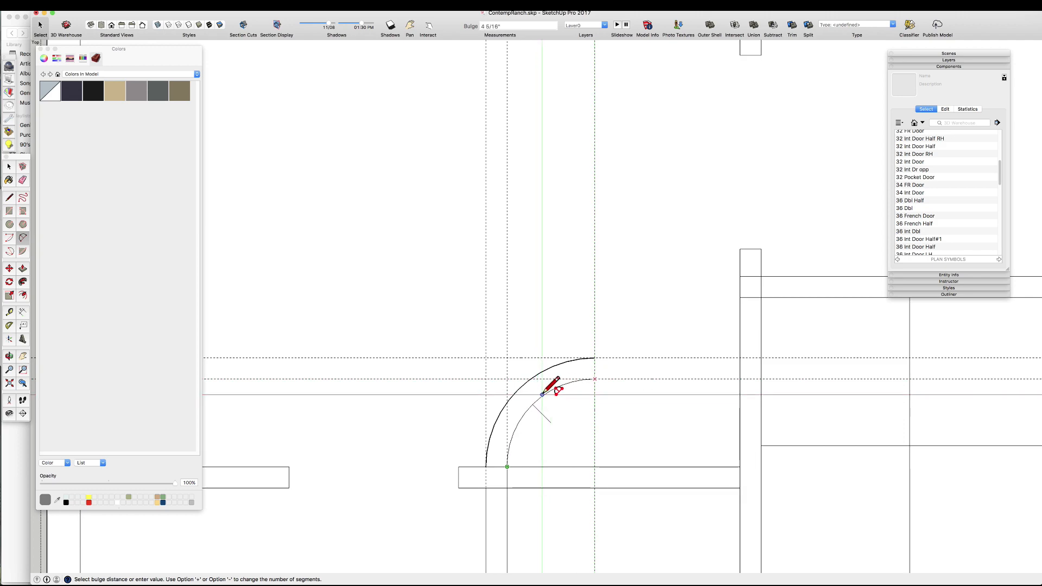
left_click(543, 393)
key("space")
- Close the shower front with a straight line to the right wall, and erase the old wall inside it and the guides
scroll(543, 379, "down", 2)
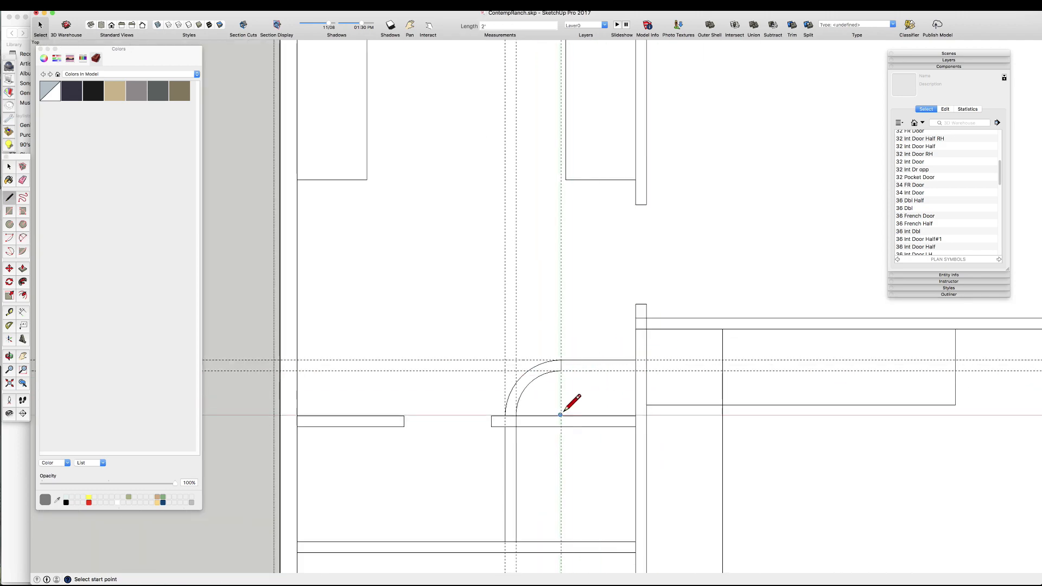
left_click_drag(539, 416, 540, 410)
key("space")
scroll(559, 347, "down", 4)
scroll(517, 327, "down", 2)
- Highlight the connected floor and measure the master bedroom's width and depth between its walls
left_click(457, 337)
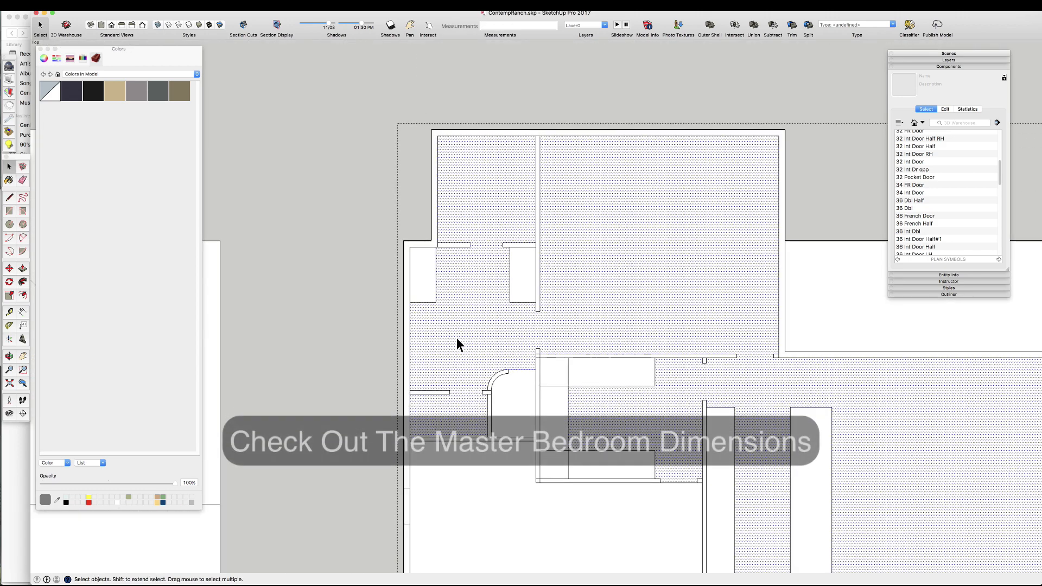
scroll(457, 338, "up", 1)
scroll(468, 163, "down", 3)
scroll(408, 242, "up", 3)
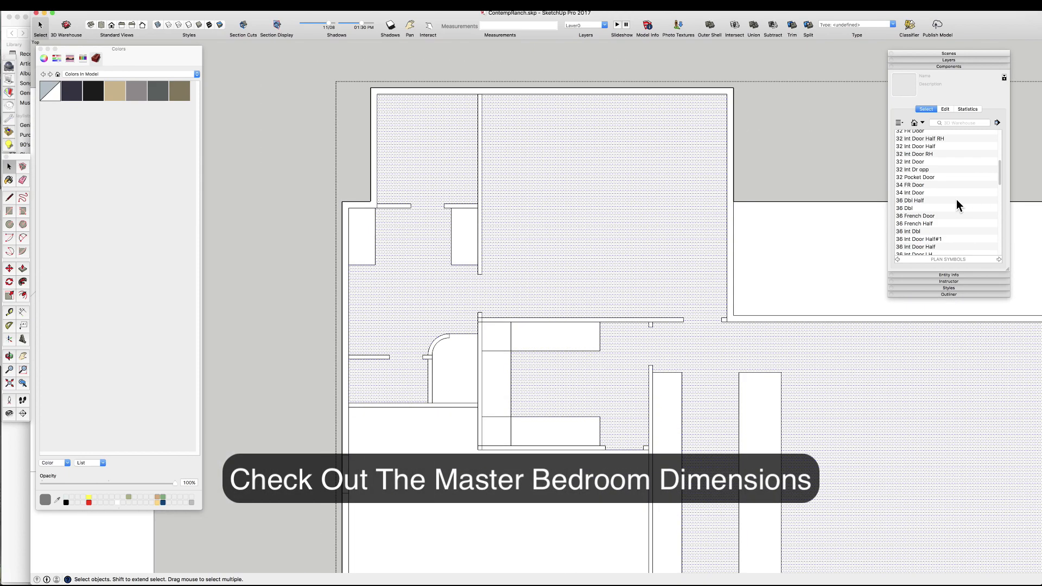
scroll(466, 154, "down", 2)
scroll(466, 155, "up", 2)
key("t")
left_click(480, 219)
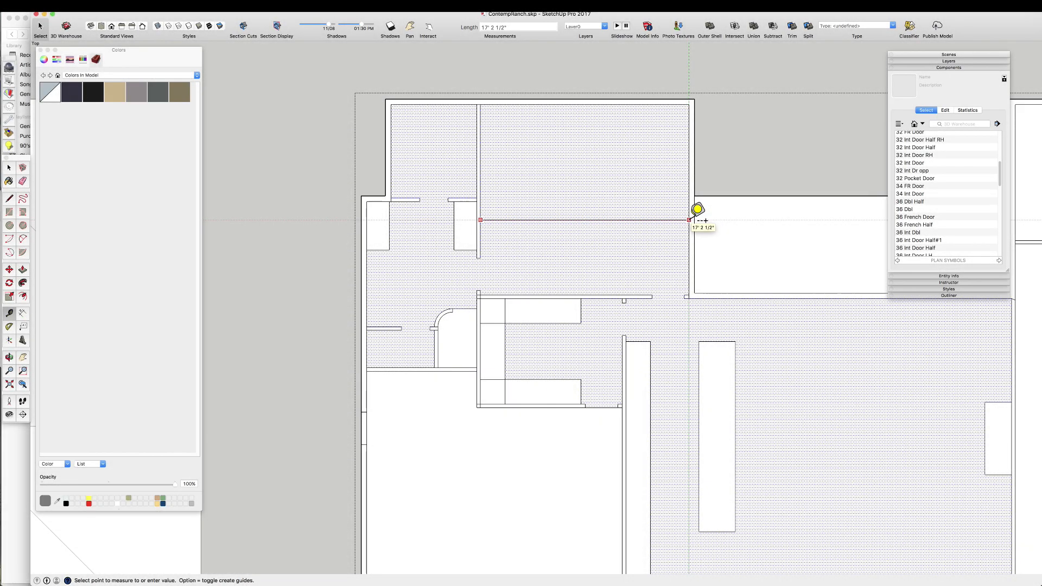
left_click(689, 220)
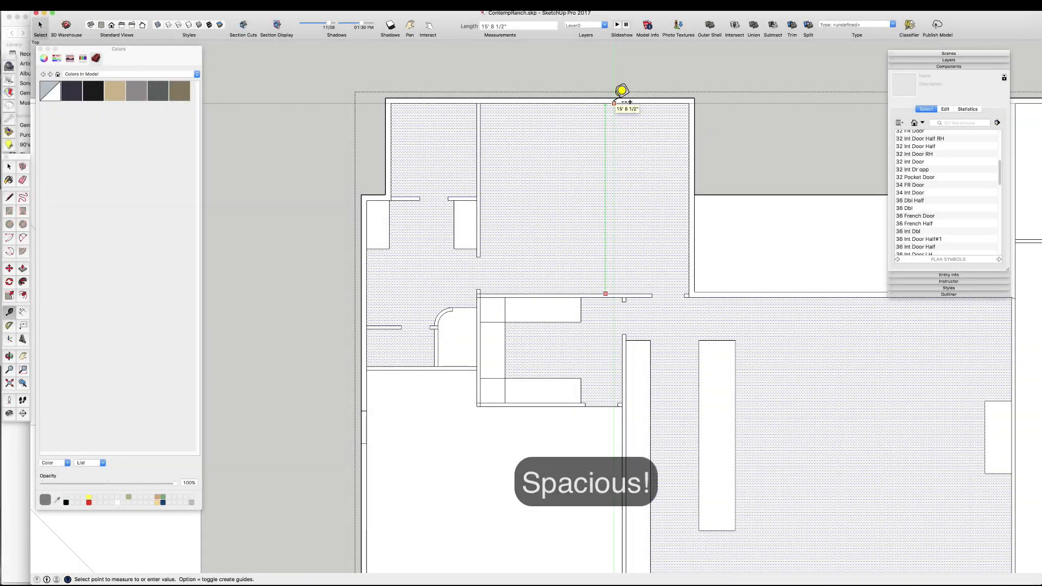
left_click(606, 103)
scroll(441, 533, "down", 1)
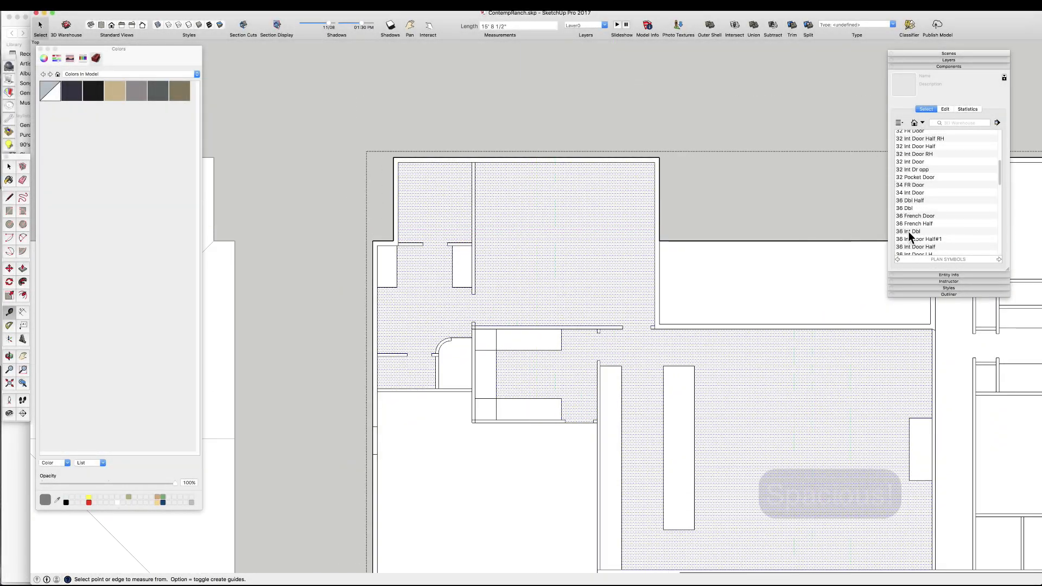
- Insert the Tub 36x60 Oval Drop In component against the exterior wall, in the corner above the toilet compartment's partition
scroll(936, 220, "down", 8)
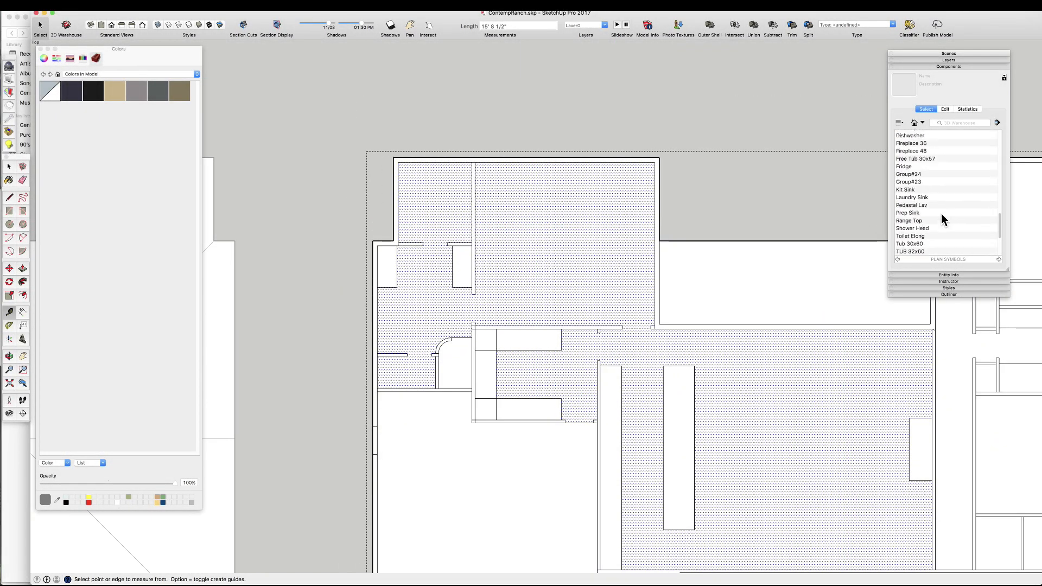
scroll(937, 228, "down", 2)
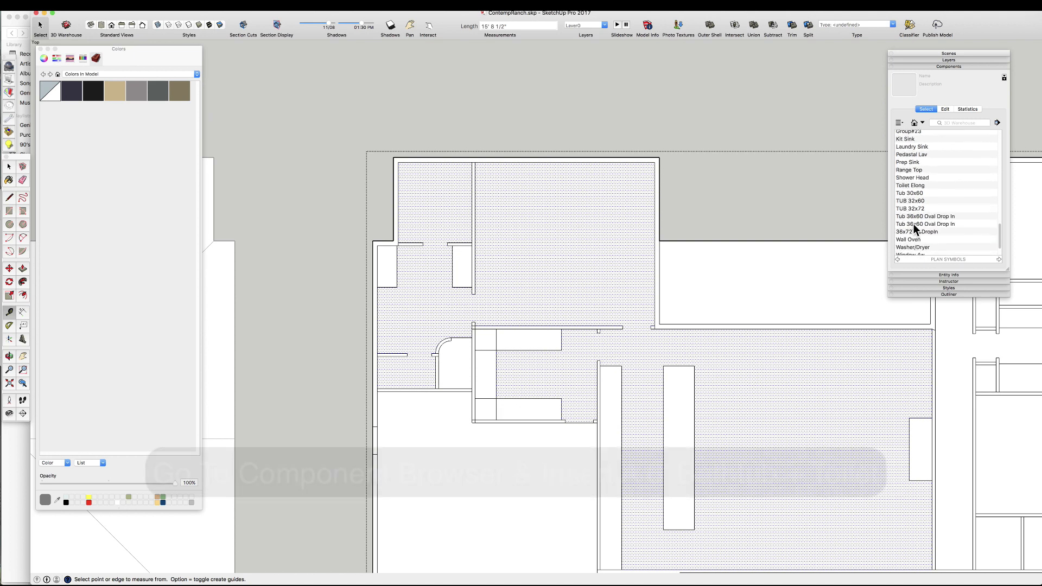
left_click(913, 223)
scroll(400, 364, "up", 3)
left_click(380, 343)
- Move the tub slightly off the exterior wall and centre it between the vanity and the toilet compartment partition
scroll(442, 264, "down", 3)
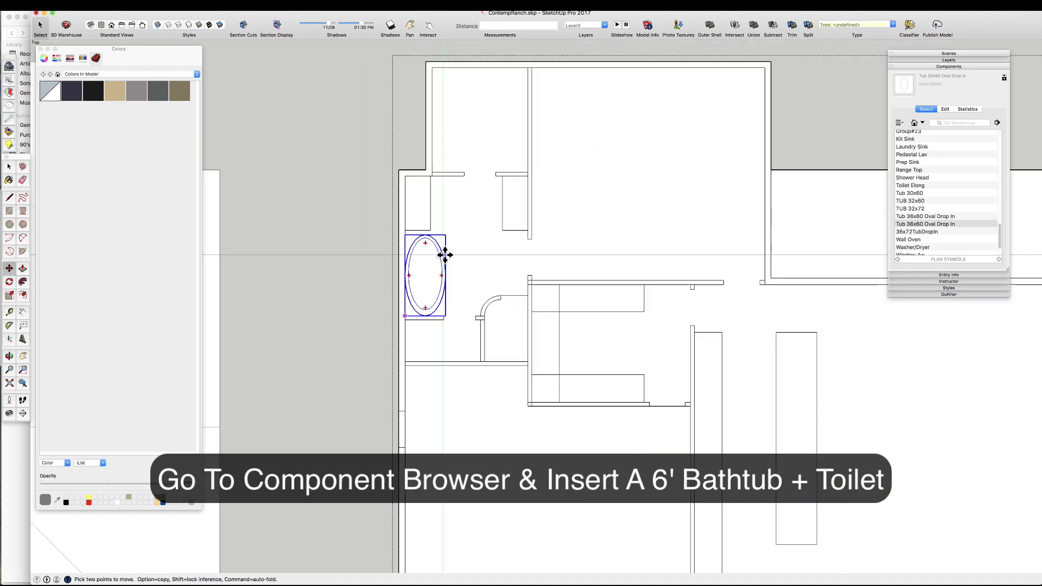
scroll(402, 235, "up", 5)
left_click_drag(454, 322, 456, 352)
key("space")
scroll(434, 297, "down", 4)
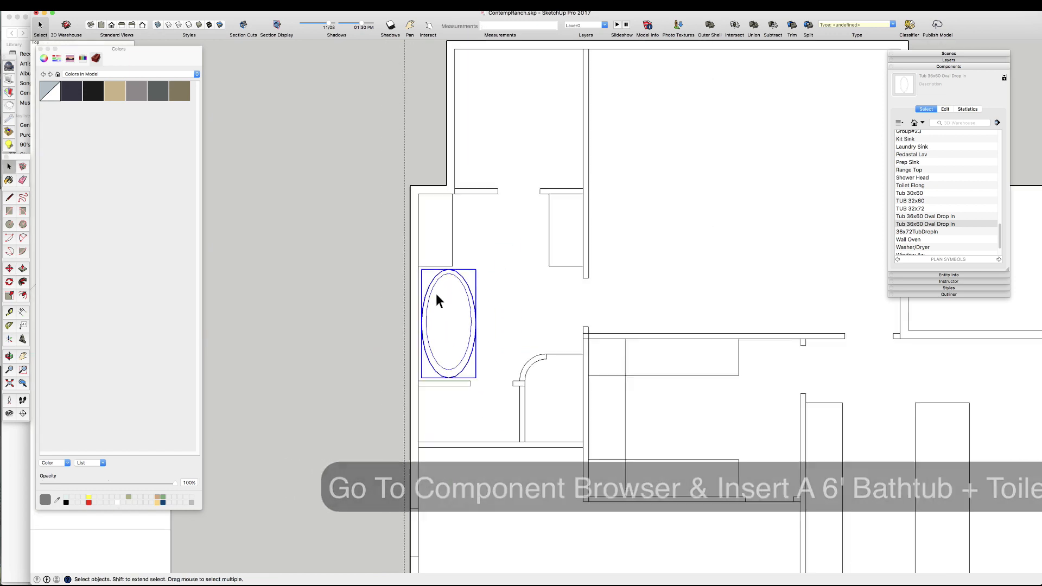
- Insert the Toilet Elong component in the toilet compartment and move it into place with its tank by the exterior wall
left_click(367, 262)
scroll(366, 262, "down", 4)
scroll(447, 254, "up", 2)
left_click(404, 435)
scroll(408, 393, "up", 4)
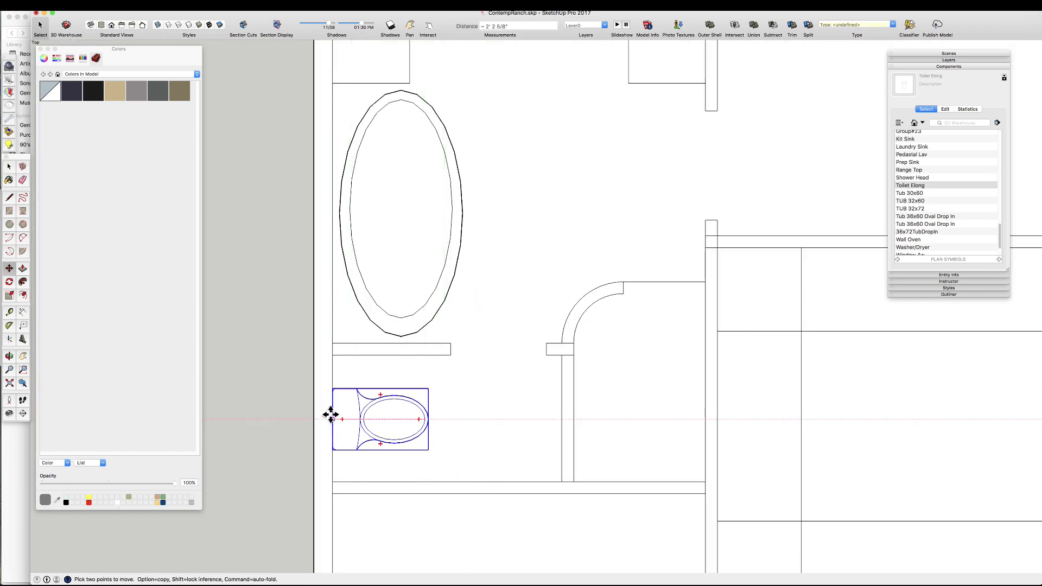
left_click(380, 419)
left_click(384, 420)
key("space")
left_click(353, 462)
- Insert a Bath Sink Oval component on each of the two bathroom vanities
scroll(331, 445, "down", 4)
scroll(912, 175, "up", 5)
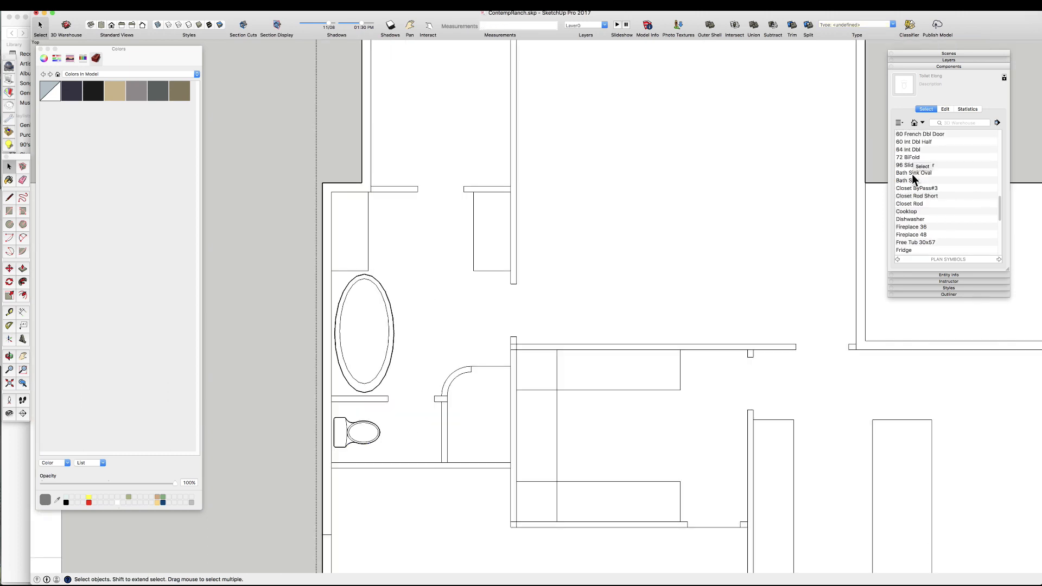
left_click(339, 246)
left_click(905, 173)
left_click(477, 243)
scroll(349, 170, "up", 4)
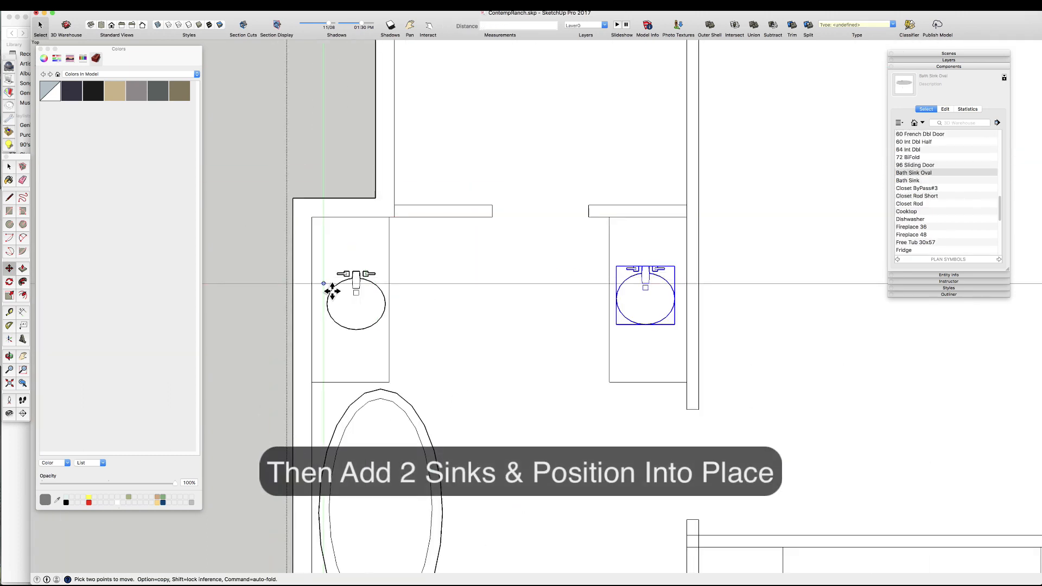
- Rotate both sinks a quarter turn so each faucet faces the wall behind its vanity
key("space")
left_click(347, 302)
key("q")
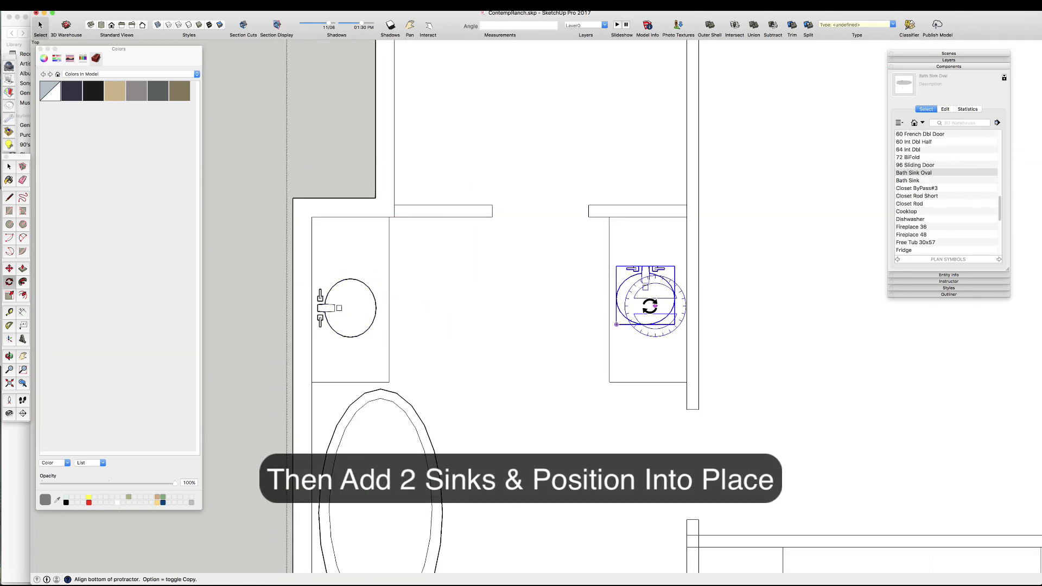
left_click(654, 306)
left_click(621, 305)
left_click(655, 275)
key("space")
- Move the two sinks so each one is centred on its vanity along the horizontal guide
scroll(505, 233, "down", 4)
scroll(429, 244, "up", 4)
left_click(407, 247)
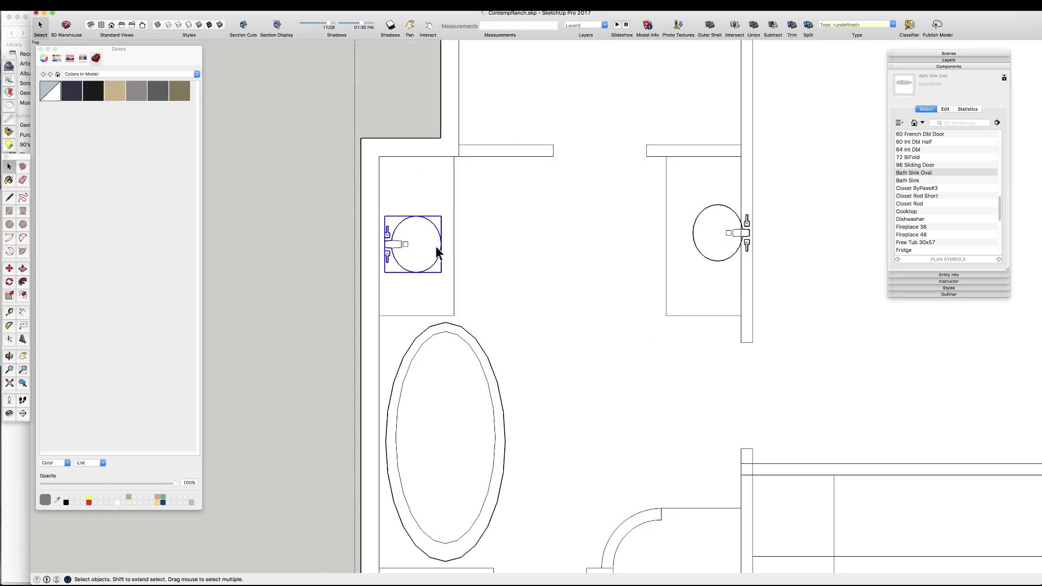
scroll(421, 181, "up", 2)
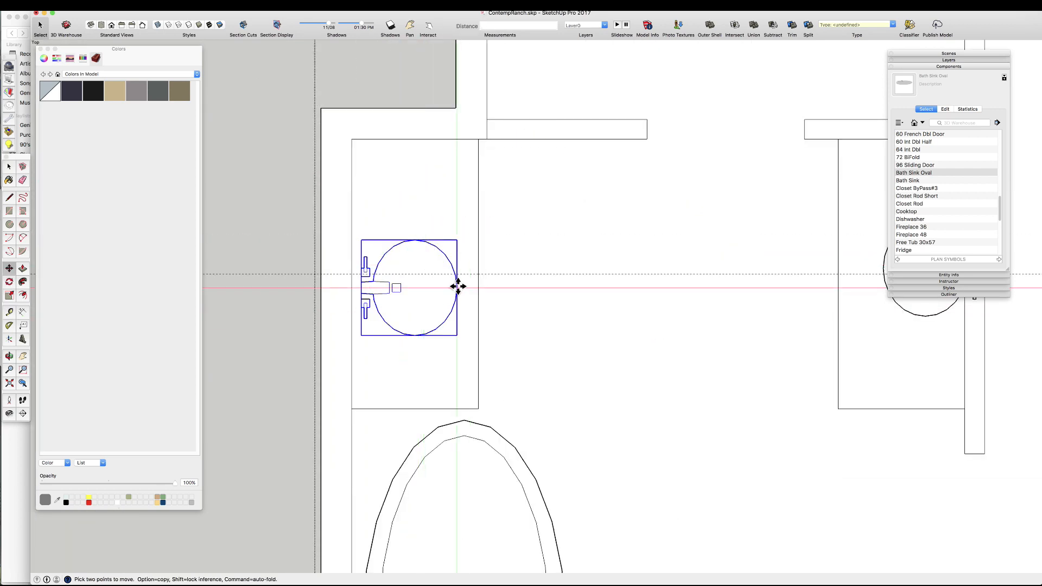
left_click(478, 273)
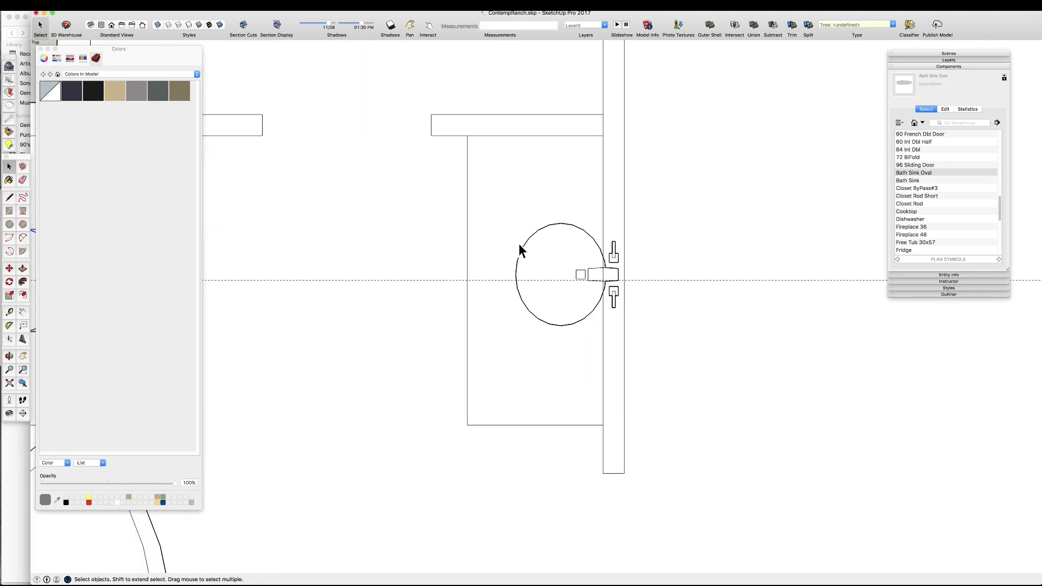
left_click(515, 273)
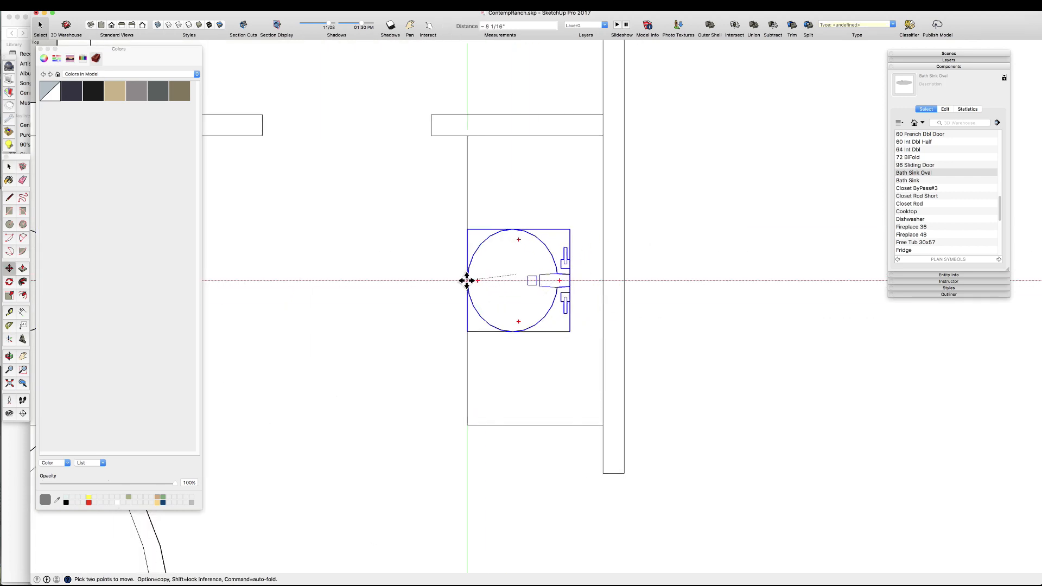
left_click(502, 274)
key("space")
- Draw a diagonal line across the shower floor from the lower inner corner beside the toilet to the opposite upper corner
scroll(575, 286, "down", 4)
scroll(623, 289, "down", 1)
scroll(509, 279, "down", 4)
scroll(529, 429, "up", 6)
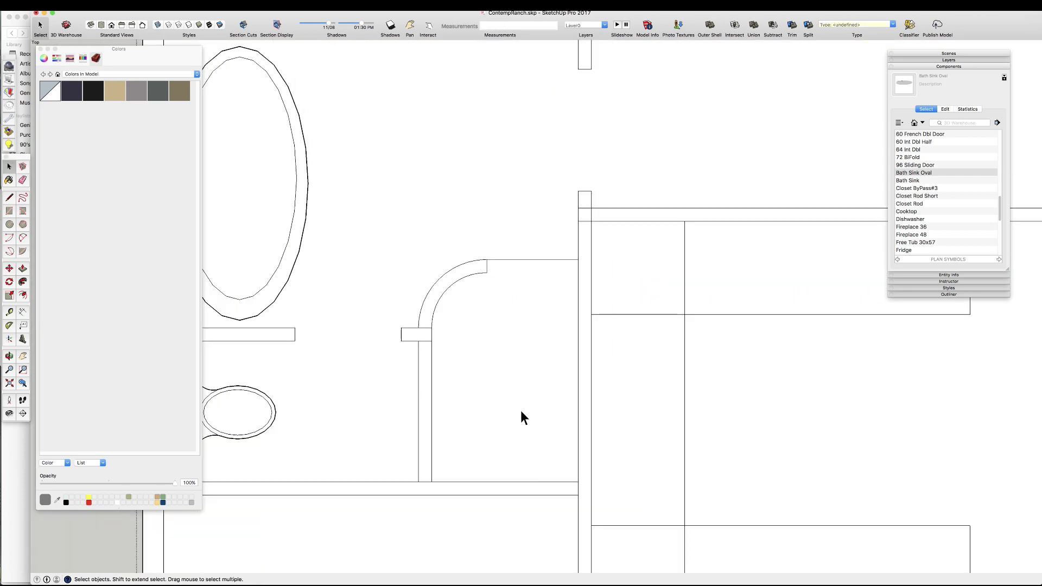
key("l")
left_click(432, 482)
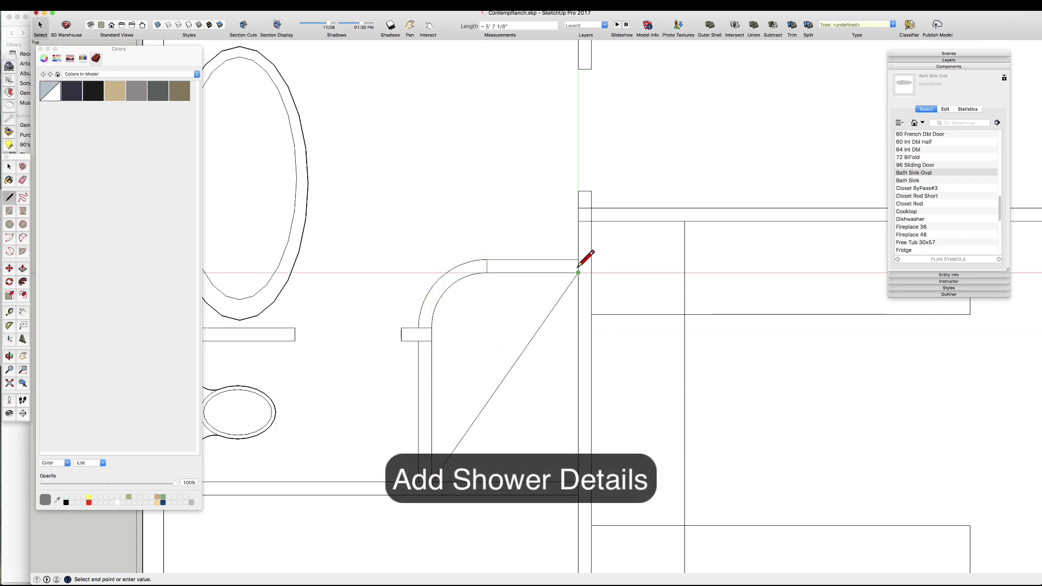
- Place guides 18" from the two walls at the shower's lower corner and draw the corner seat arc between them
left_click(511, 481)
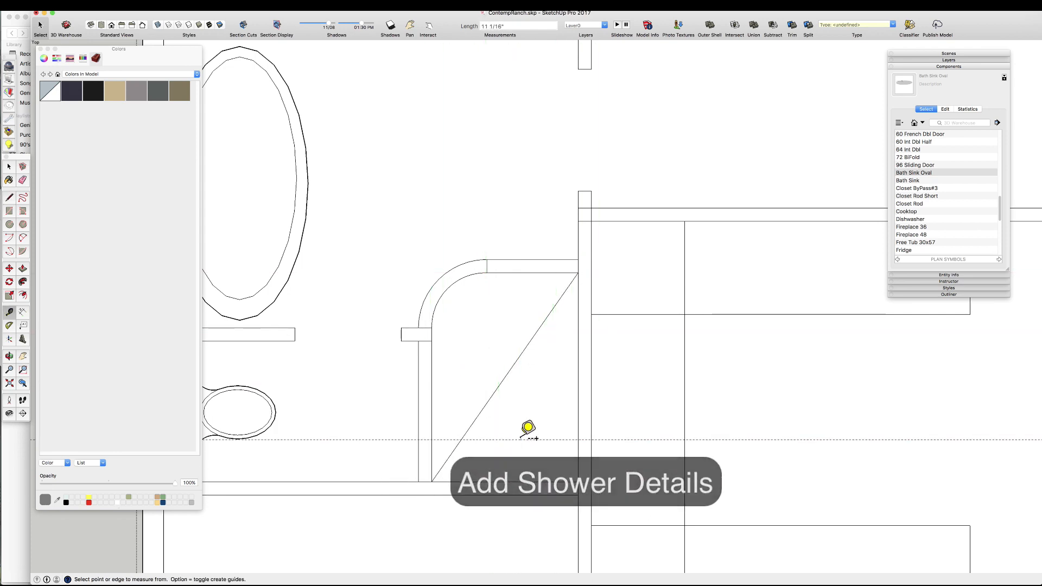
type("18")
key("Return")
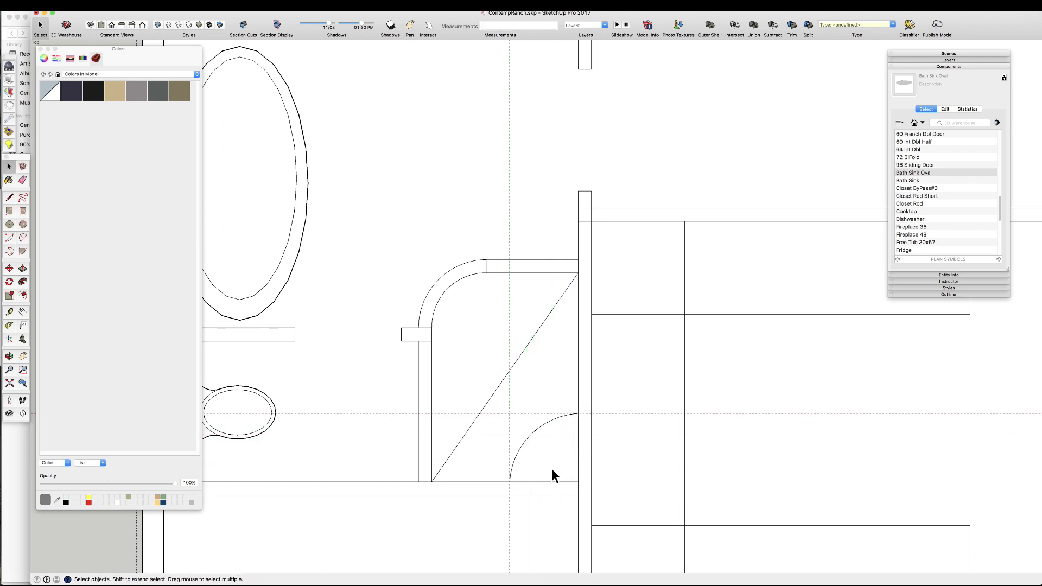
- Draw slope lines from the shower's remaining corners to the diagonal's midpoint, and erase the guides and the segment inside the seat
left_click(552, 468)
scroll(531, 401, "down", 1)
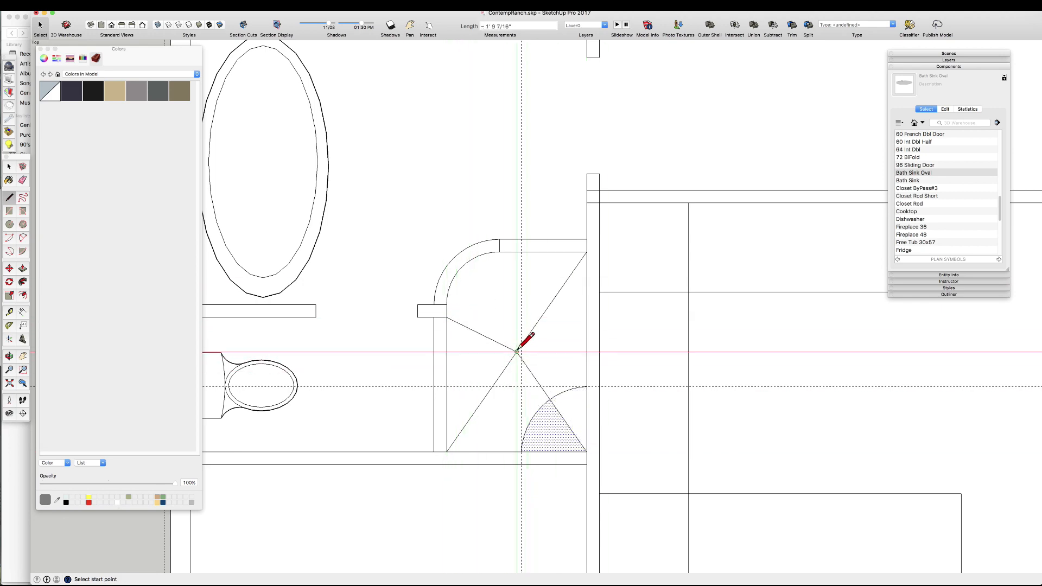
scroll(550, 412, "down", 5)
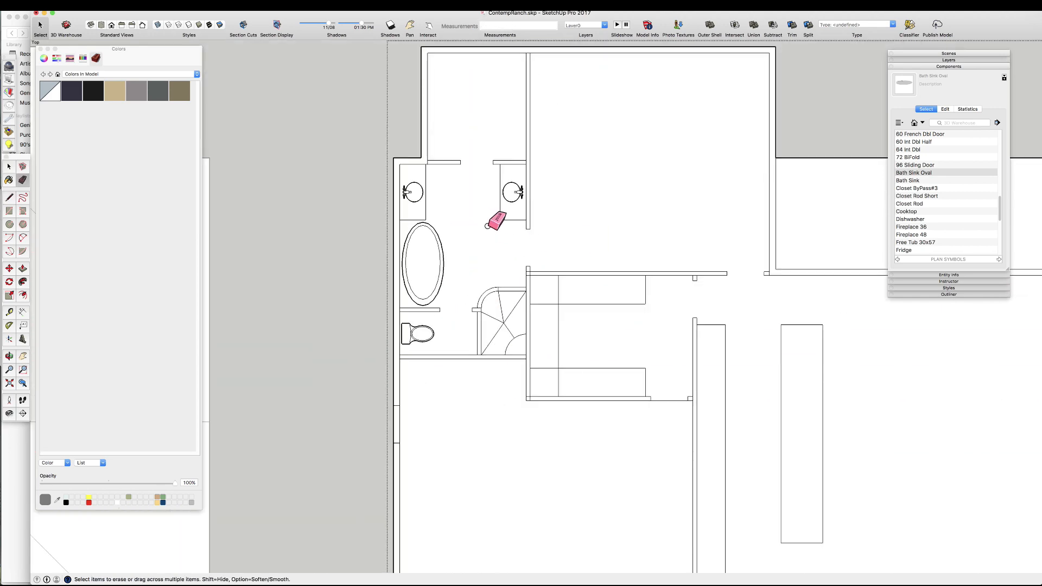
- Draw a small drain circle where the shower's slope lines meet and clear the lines inside it
scroll(521, 375, "up", 6)
key("c")
key("space")
scroll(543, 372, "up", 2)
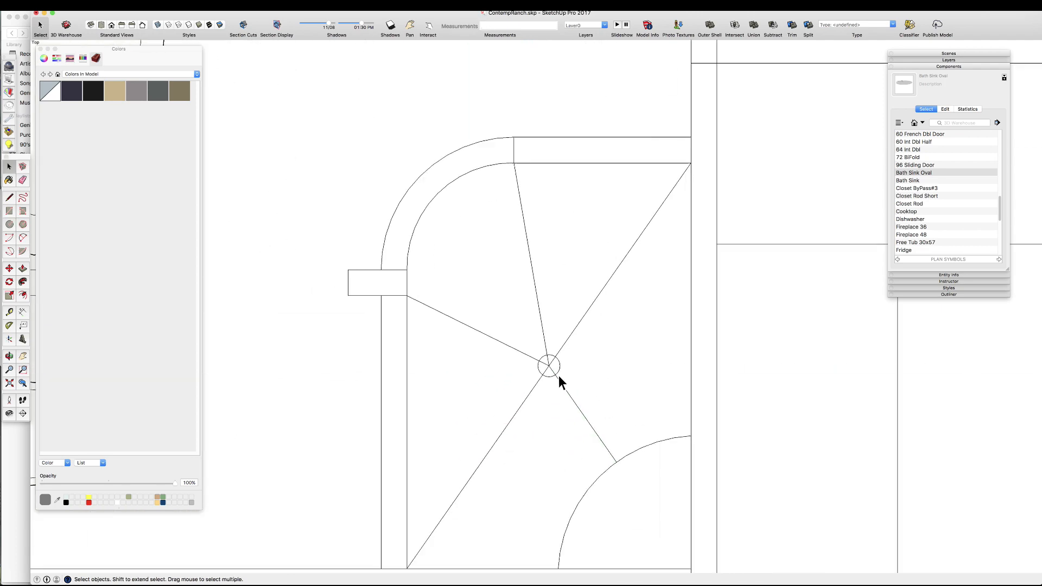
key("space")
scroll(550, 366, "down", 6)
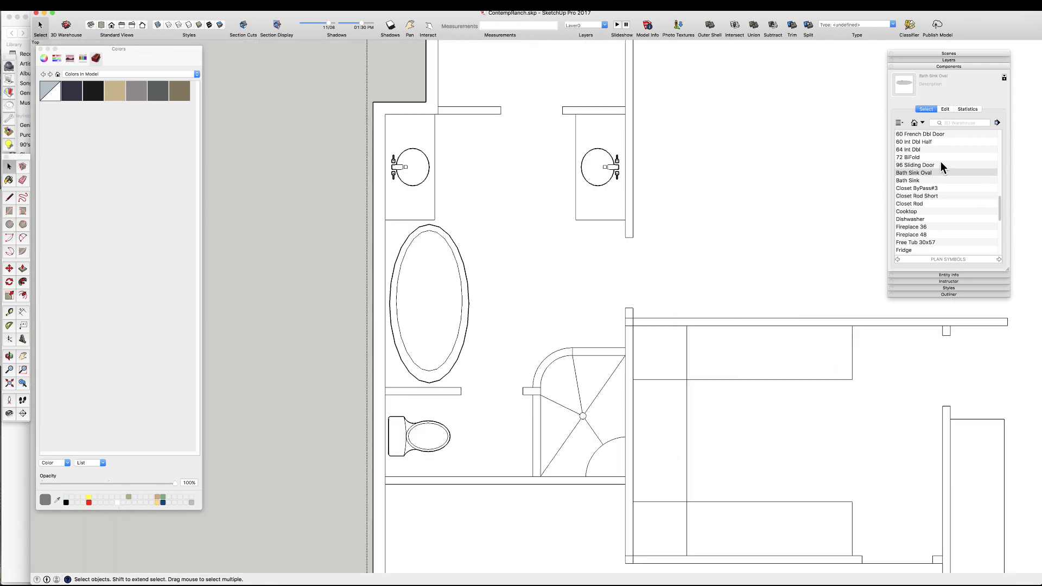
- Insert the Shower Head component, rotated a quarter turn, and position it against the shower's long interior wall
scroll(930, 227, "down", 5)
left_click(932, 152)
scroll(608, 410, "up", 4)
key("q")
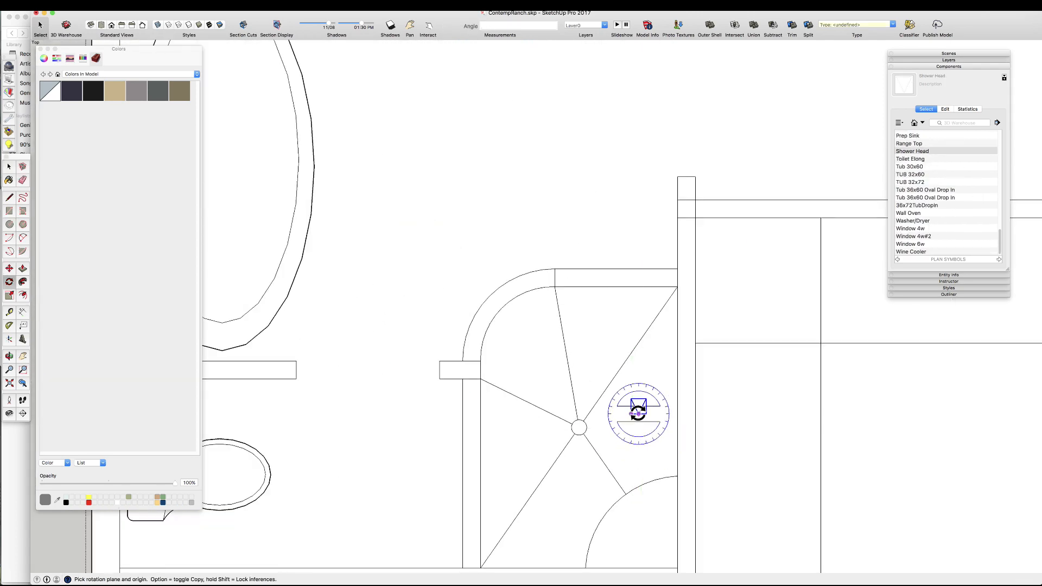
key("m")
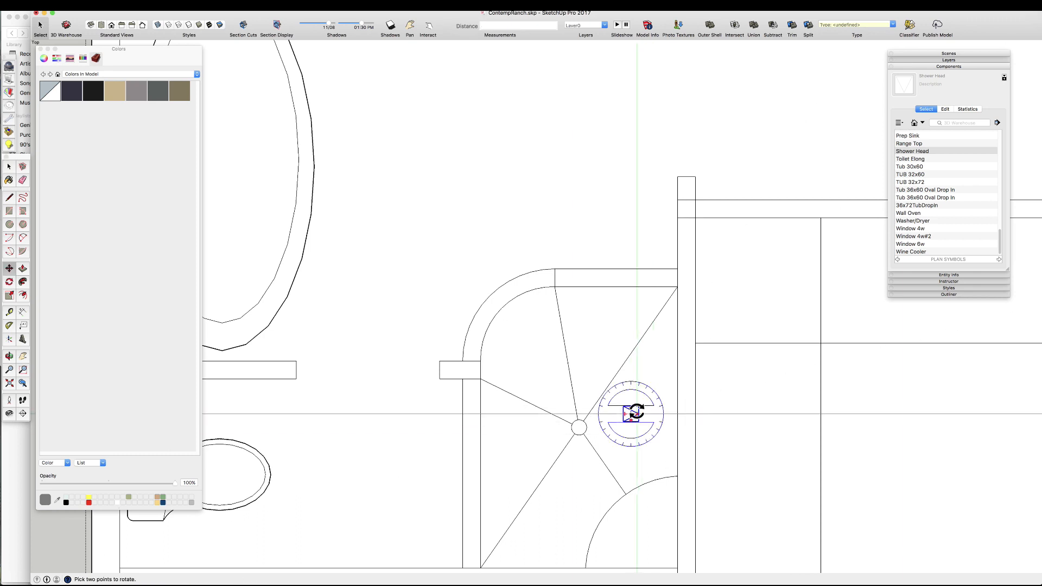
scroll(695, 412, "up", 3)
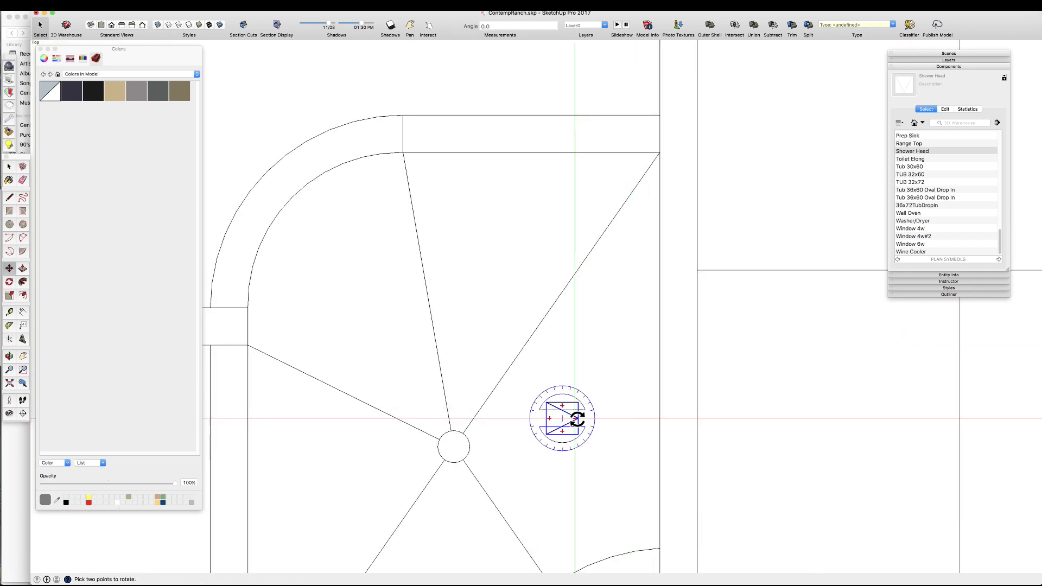
left_click(659, 368)
key("space")
scroll(631, 395, "down", 10)
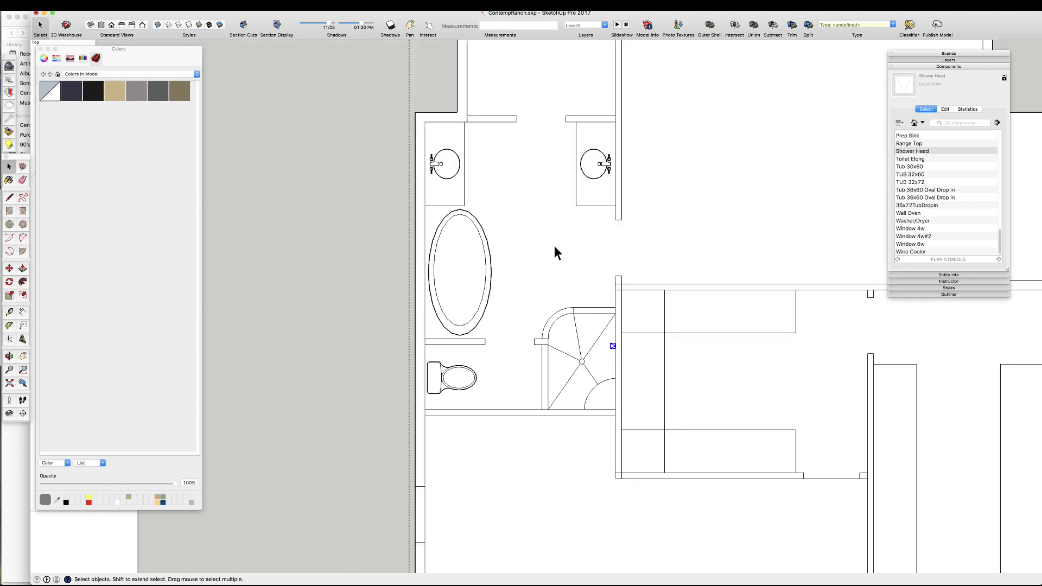
- Measure the bathroom clearances between the two vanities, from the tub to the interior wall, and from the shower to the vanity
scroll(365, 162, "down", 3)
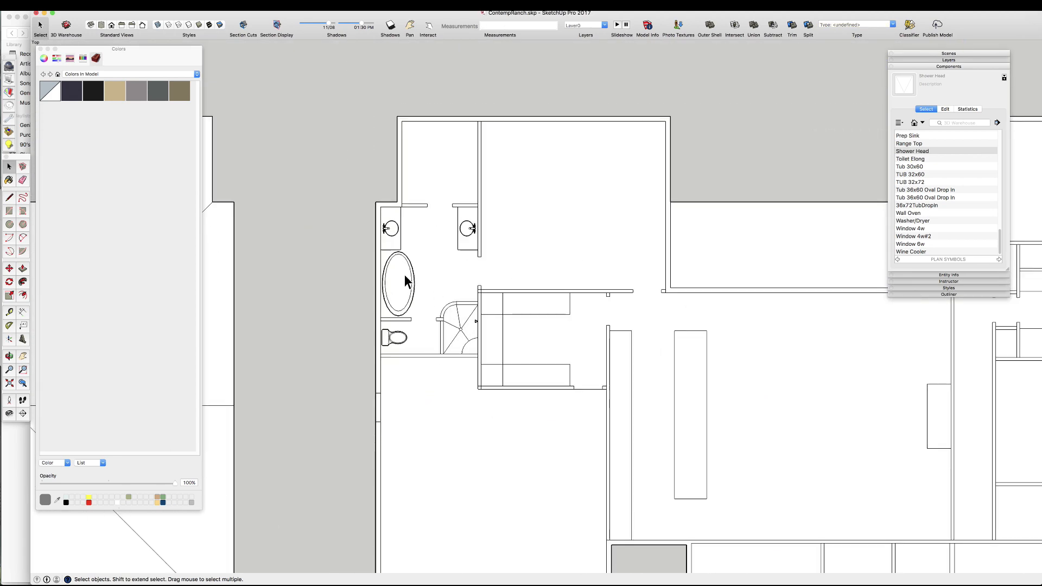
scroll(407, 204, "up", 3)
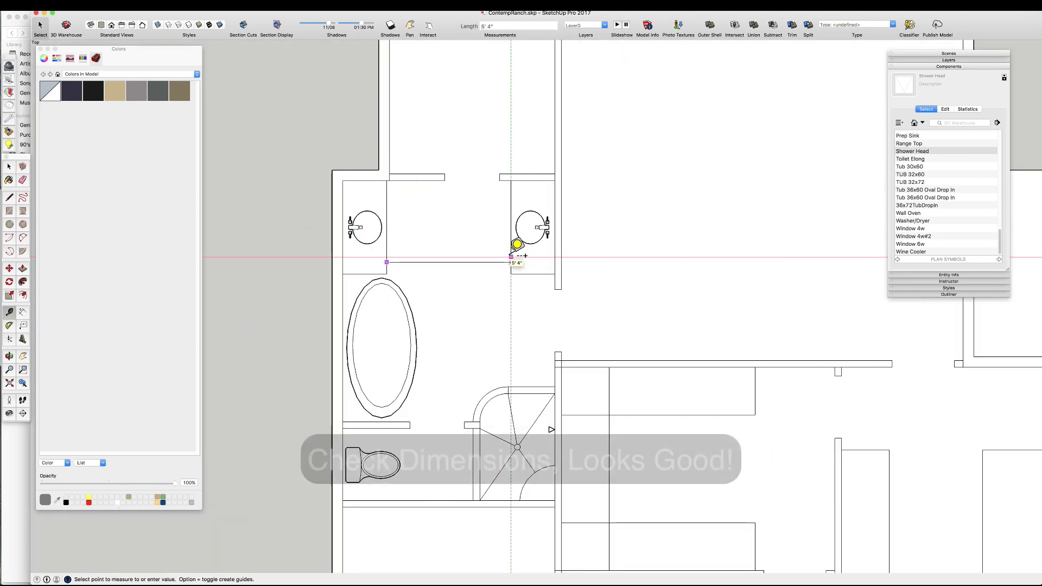
left_click(511, 256)
left_click(433, 181)
left_click(473, 422)
left_click(554, 377)
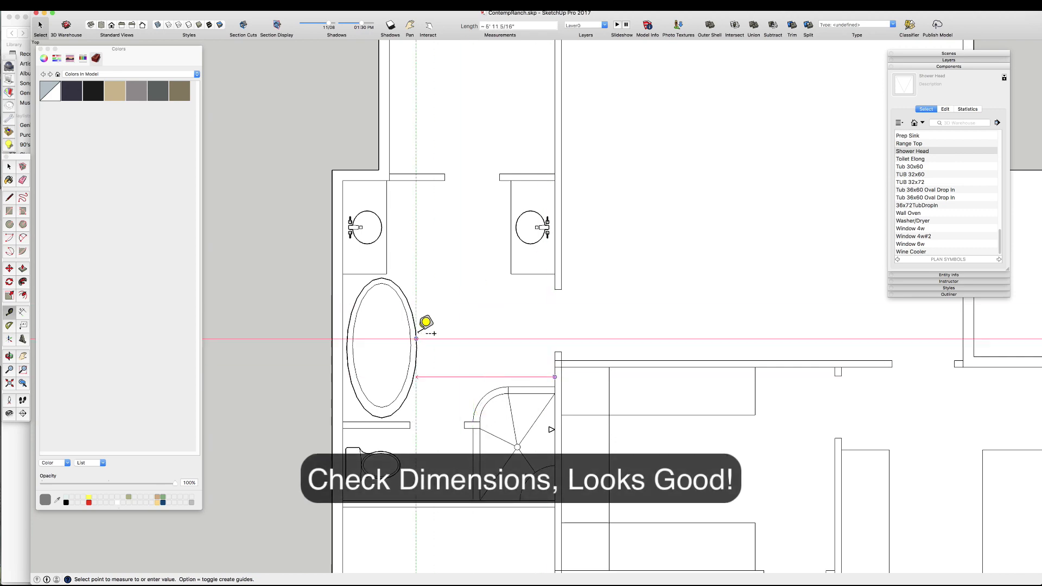
left_click(417, 338)
left_click(524, 387)
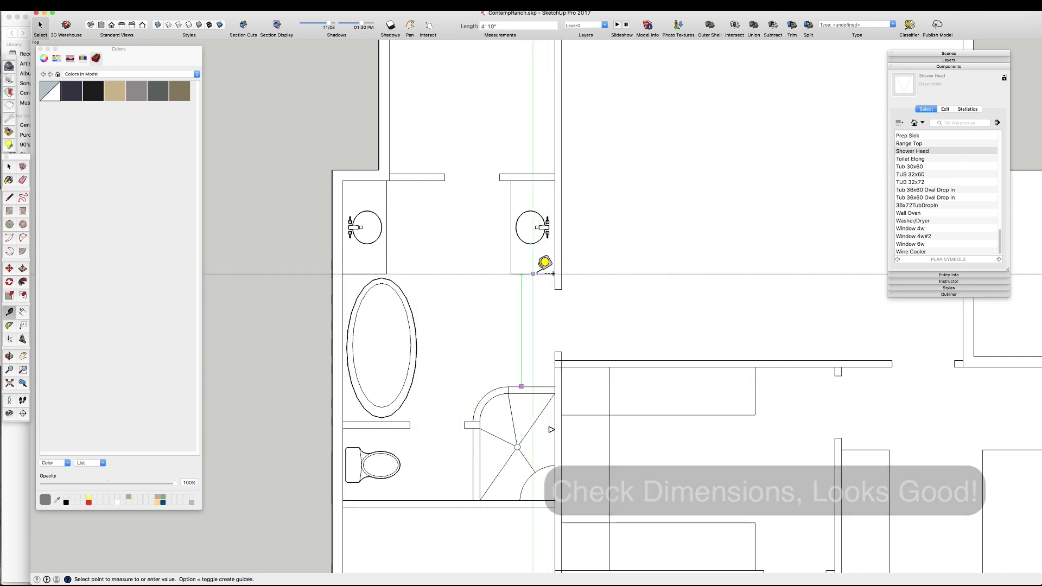
left_click(537, 274)
key("space")
- Examine the shower's curved wall, the overall floor plan layout and the size of the laundry room beside the bathroom
scroll(543, 319, "down", 2)
scroll(535, 423, "up", 5)
left_click(464, 287)
double_click(464, 286)
scroll(513, 350, "down", 5)
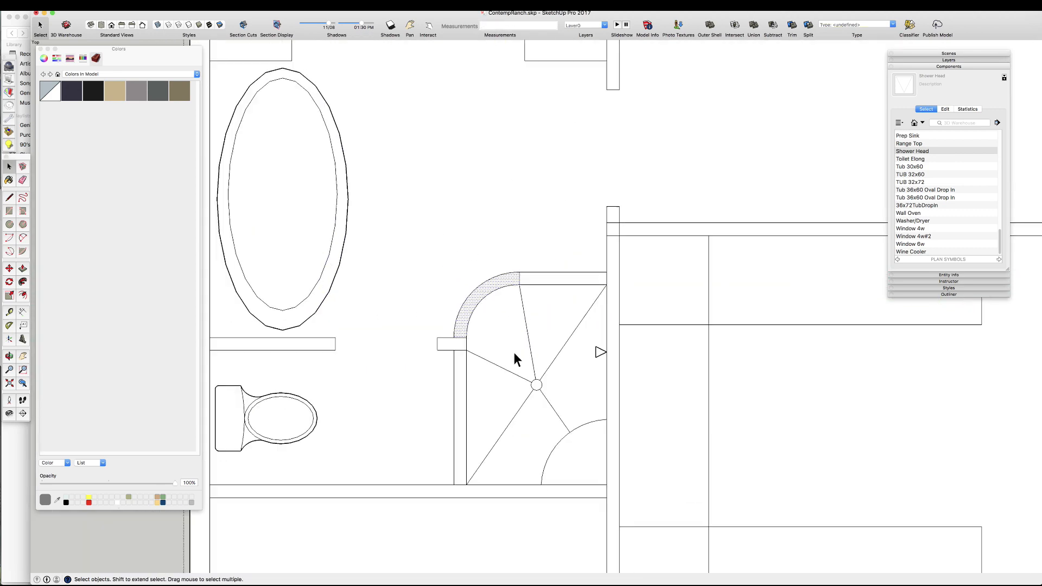
scroll(380, 372, "down", 3)
scroll(456, 344, "up", 3)
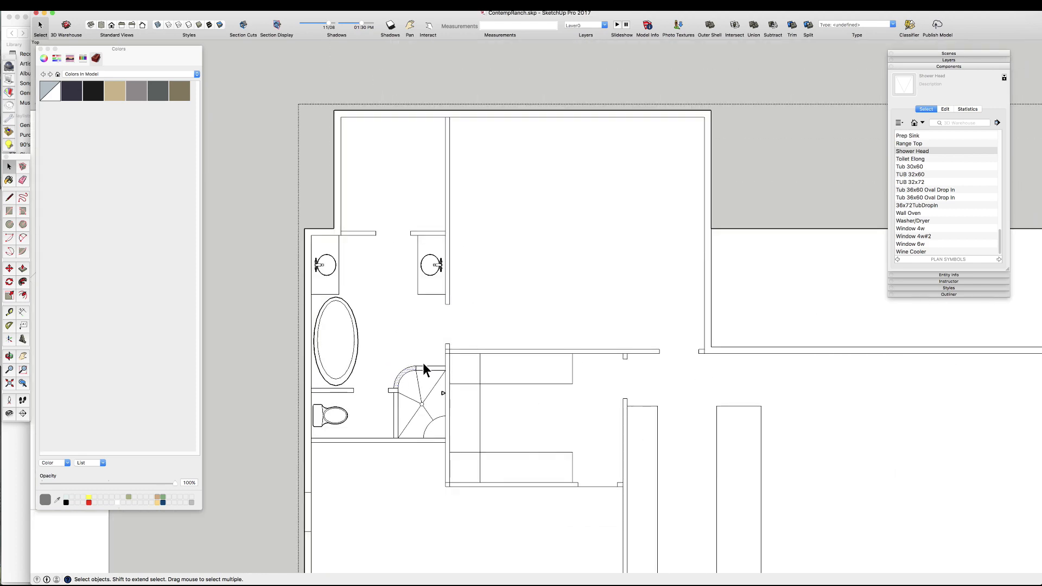
scroll(496, 195, "down", 5)
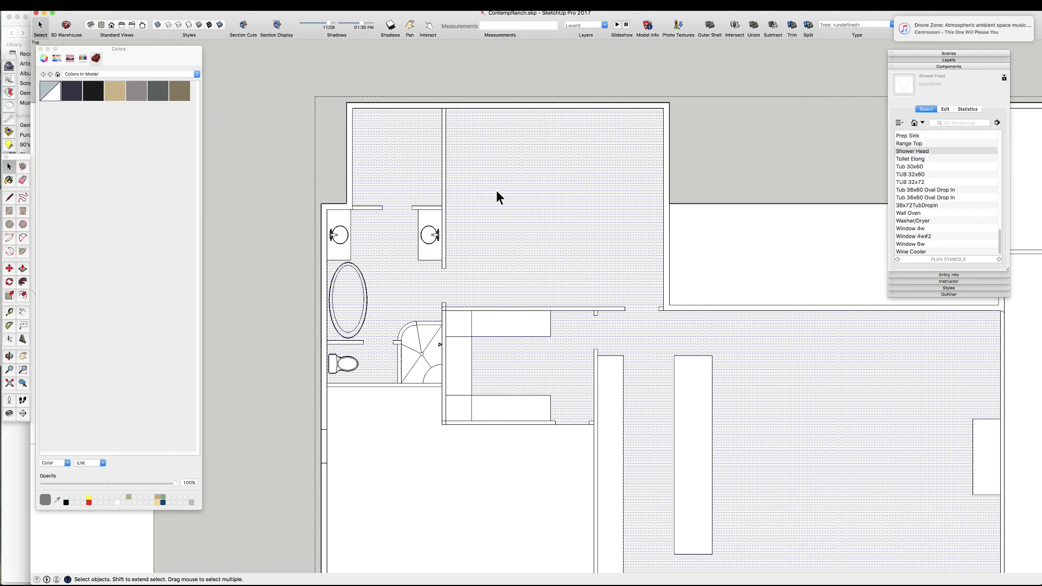
scroll(462, 383, "up", 2)
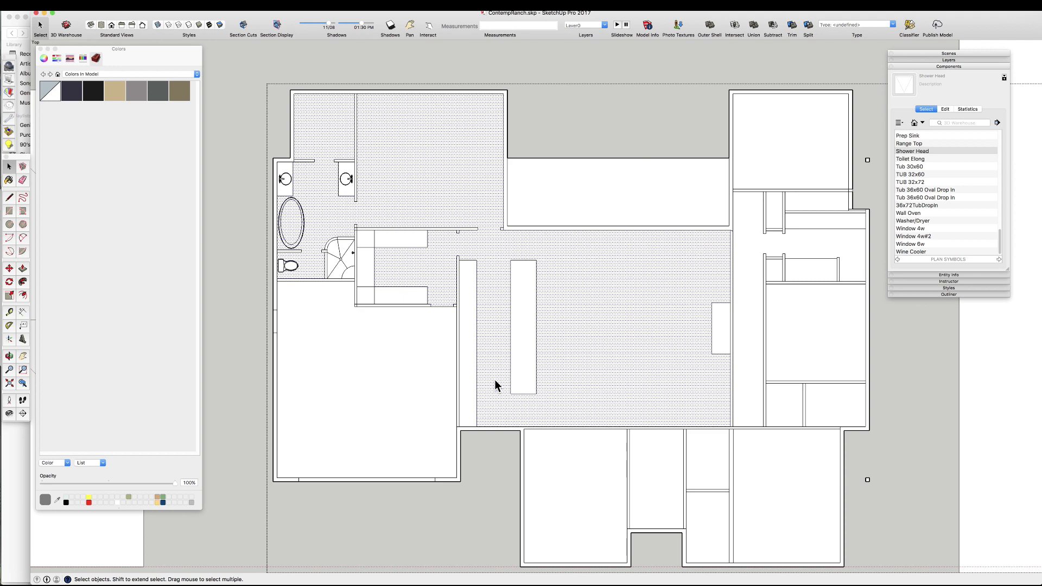
scroll(503, 411, "up", 2)
scroll(560, 432, "down", 4)
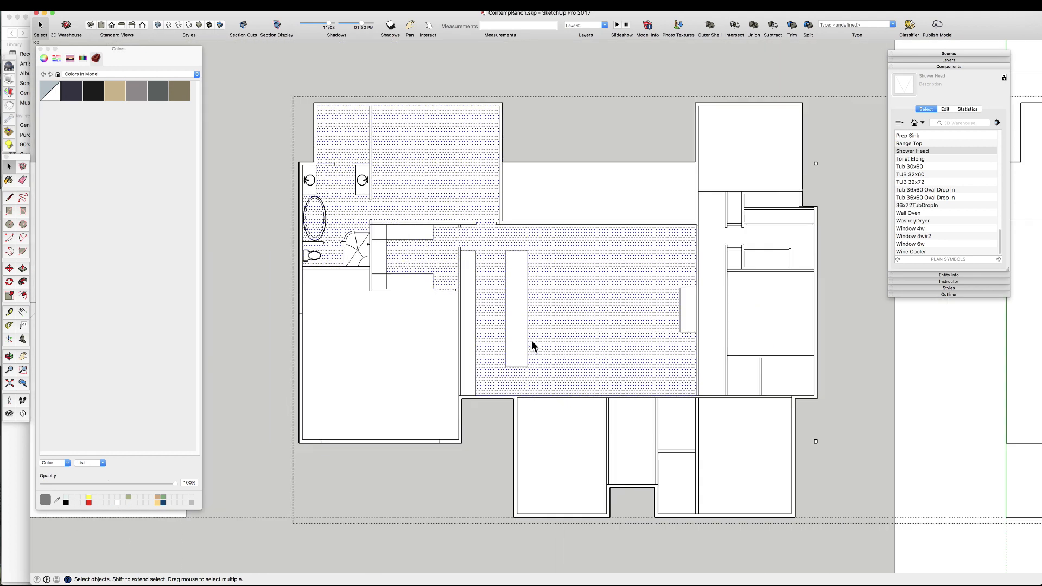
scroll(532, 344, "up", 5)
scroll(511, 319, "down", 5)
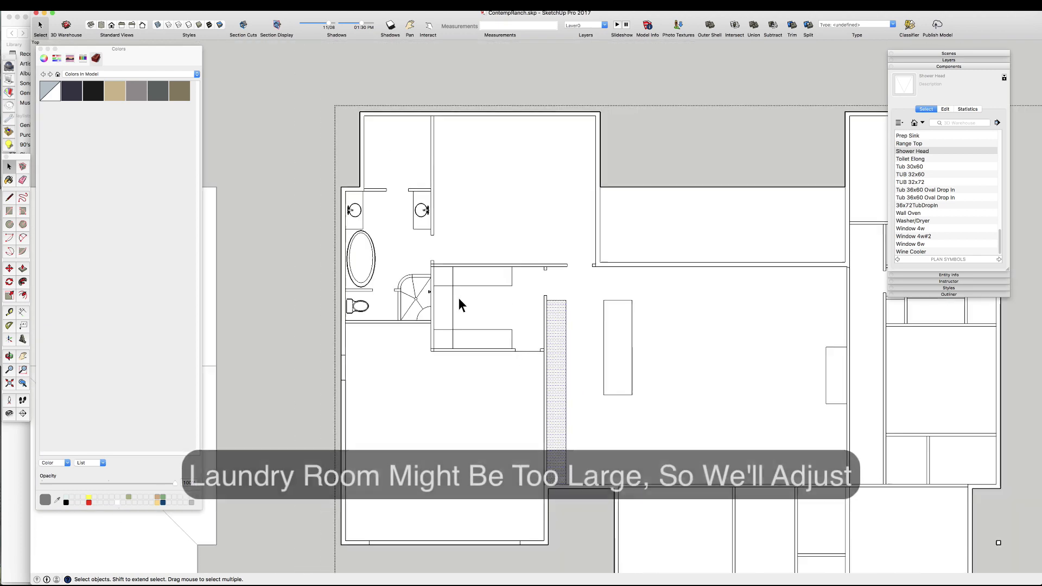
scroll(458, 299, "up", 2)
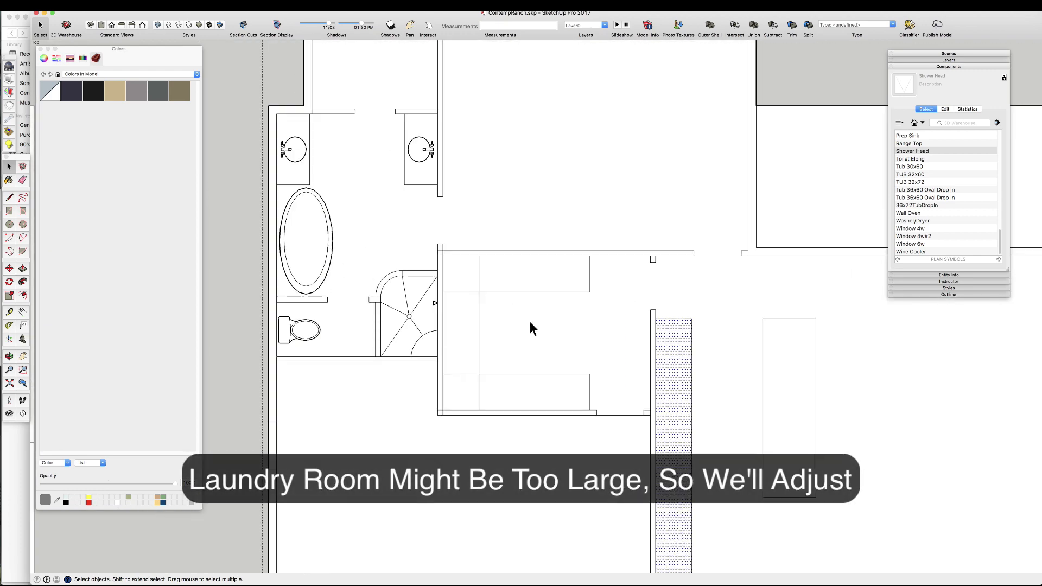
- Erase the edges of the laundry room's counter along the doorway wall and the long line of its side counter
scroll(454, 320, "down", 5)
scroll(594, 325, "up", 5)
scroll(386, 235, "down", 2)
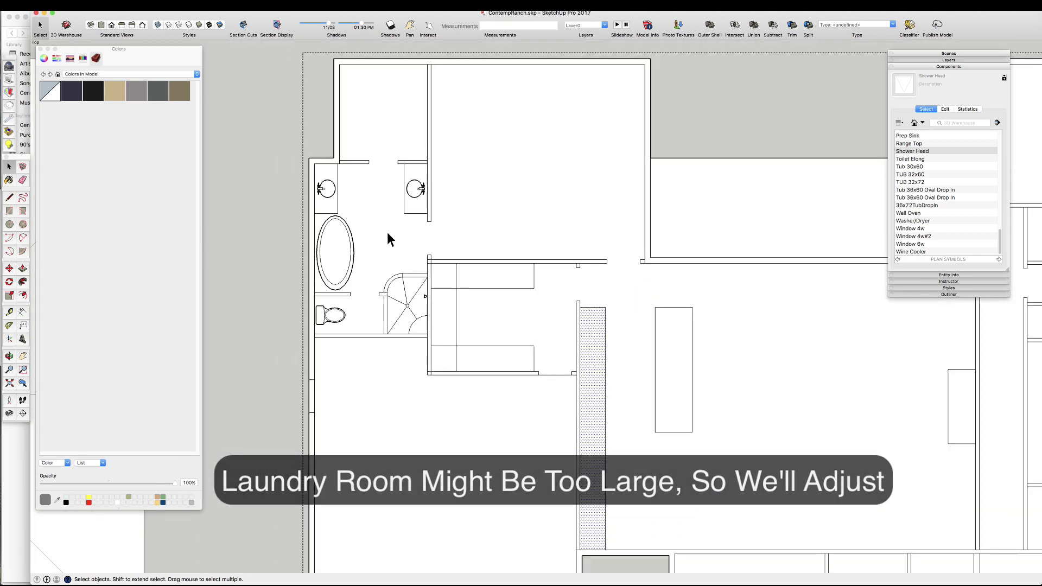
scroll(434, 260, "down", 2)
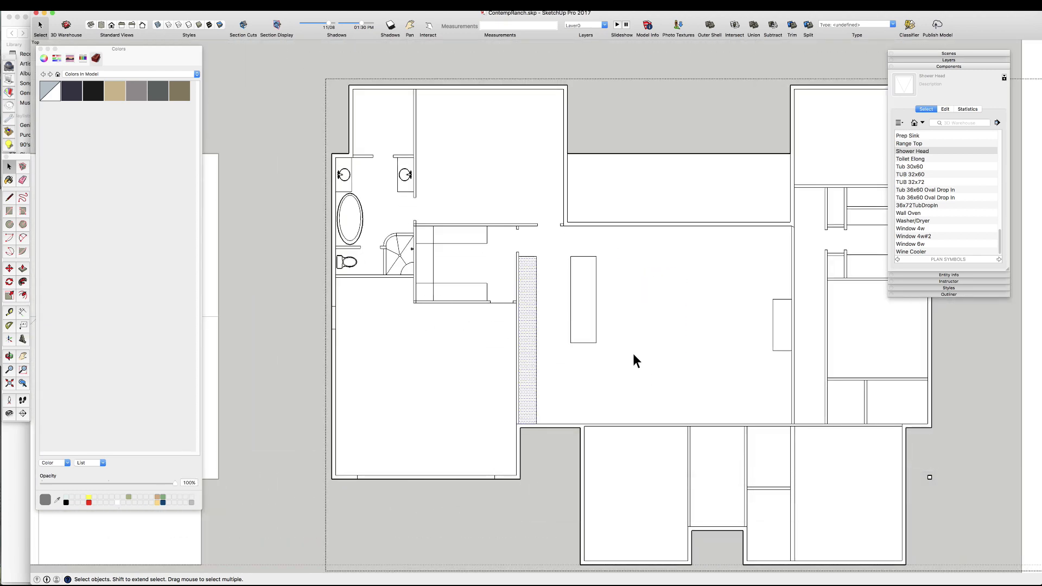
scroll(424, 239, "up", 1)
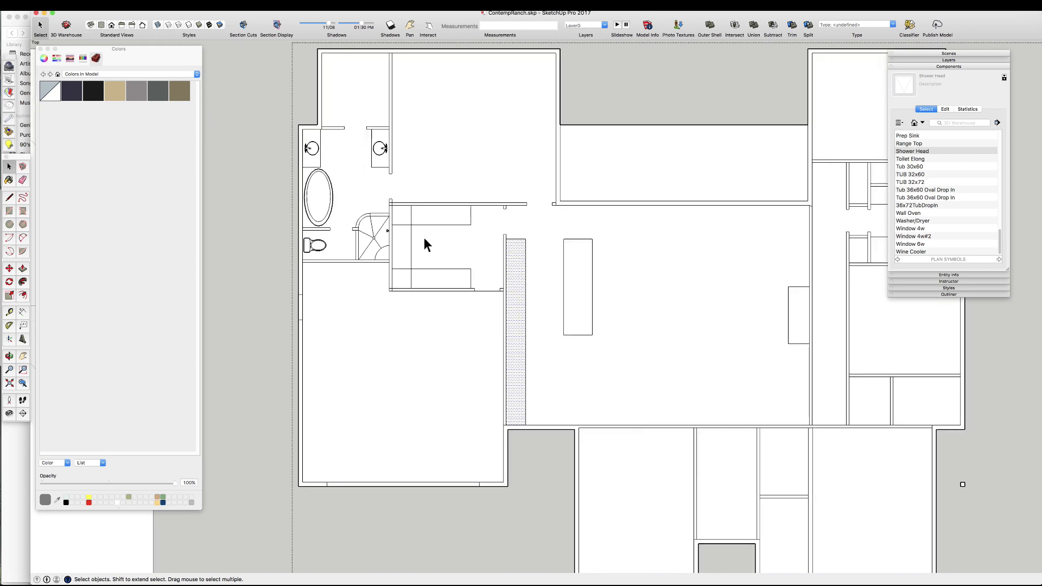
scroll(721, 379, "up", 2)
scroll(515, 383, "up", 2)
left_click_drag(515, 361, 523, 349)
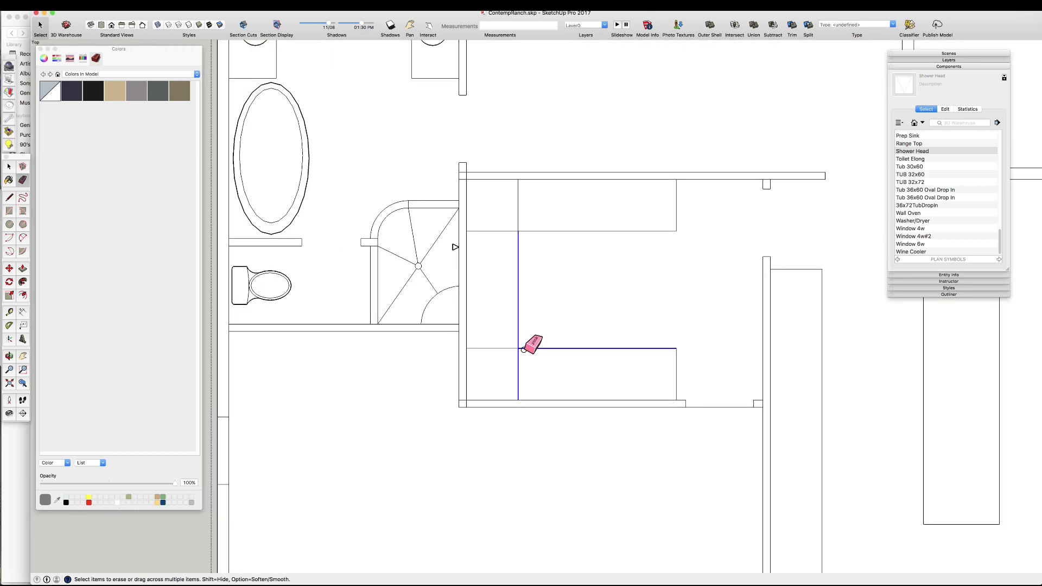
- Move the laundry room's doorway wall inward to line up with the bathroom wall beside the shower
key("m")
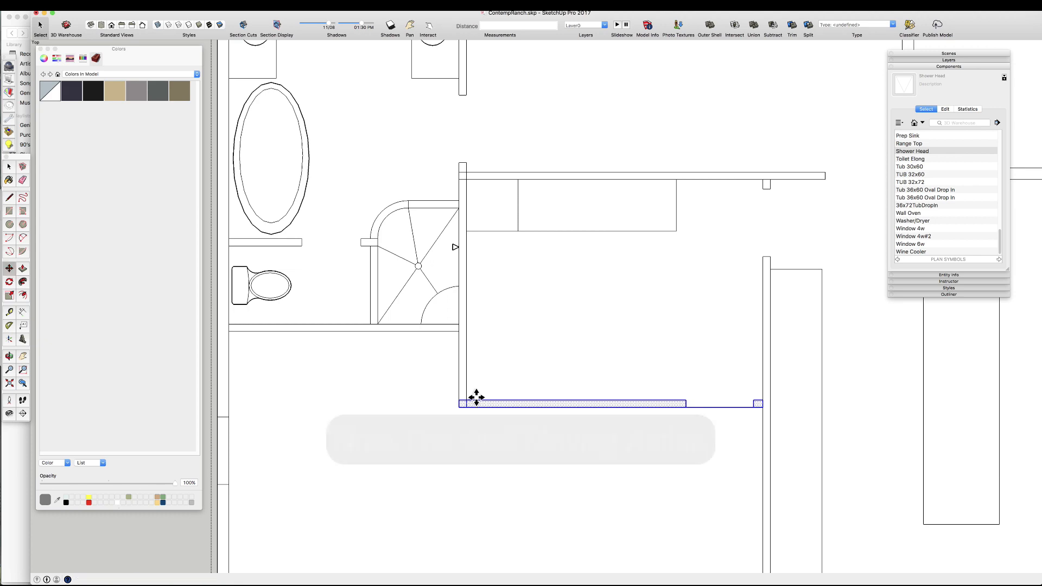
left_click_drag(475, 402, 450, 329)
key("space")
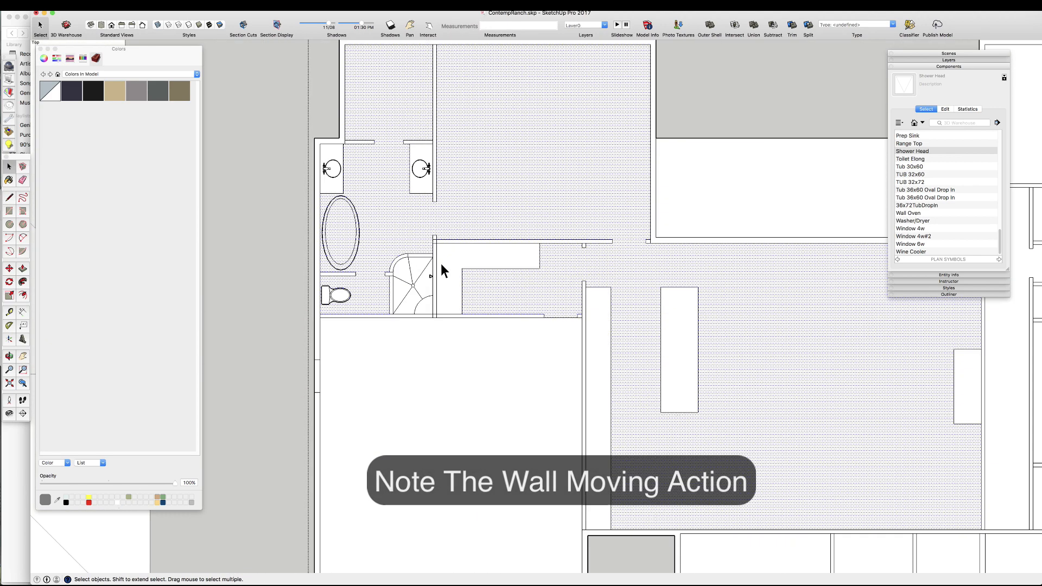
- Examine the floor plan around the shortened laundry room and the adjoining kitchen counter and island
scroll(442, 267, "down", 3)
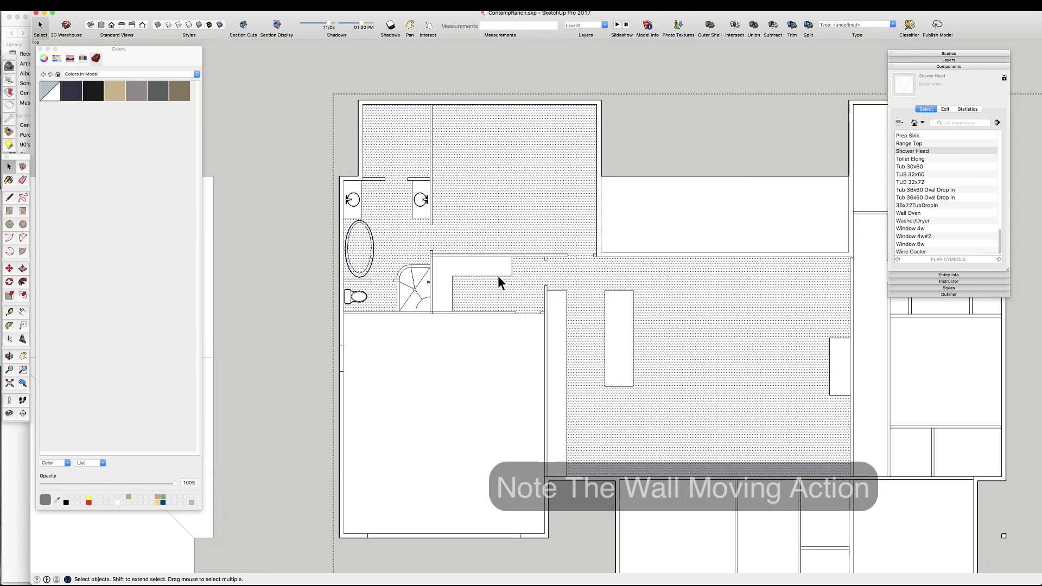
scroll(381, 297, "up", 3)
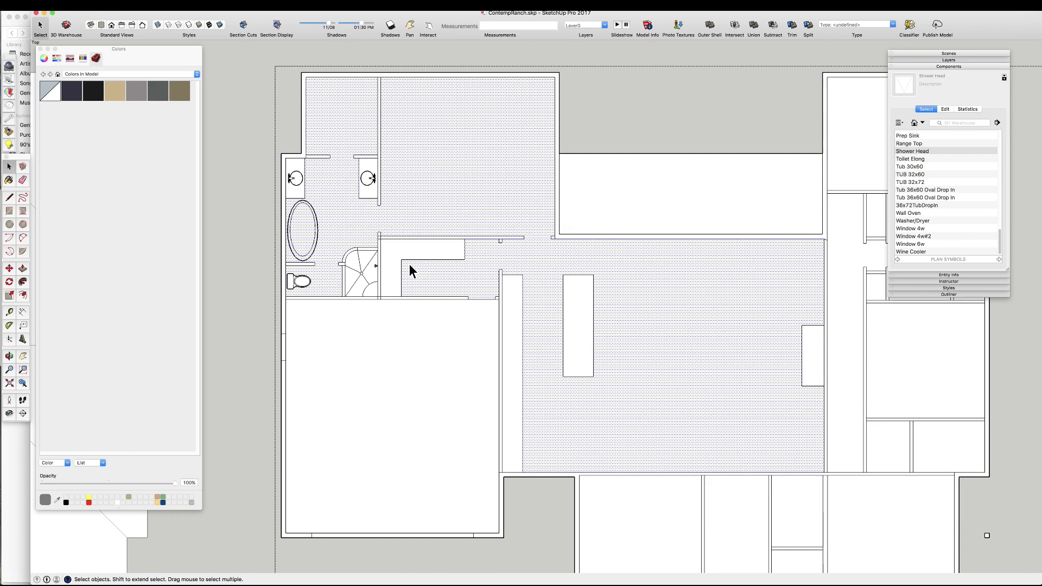
scroll(410, 263, "down", 3)
scroll(305, 342, "up", 3)
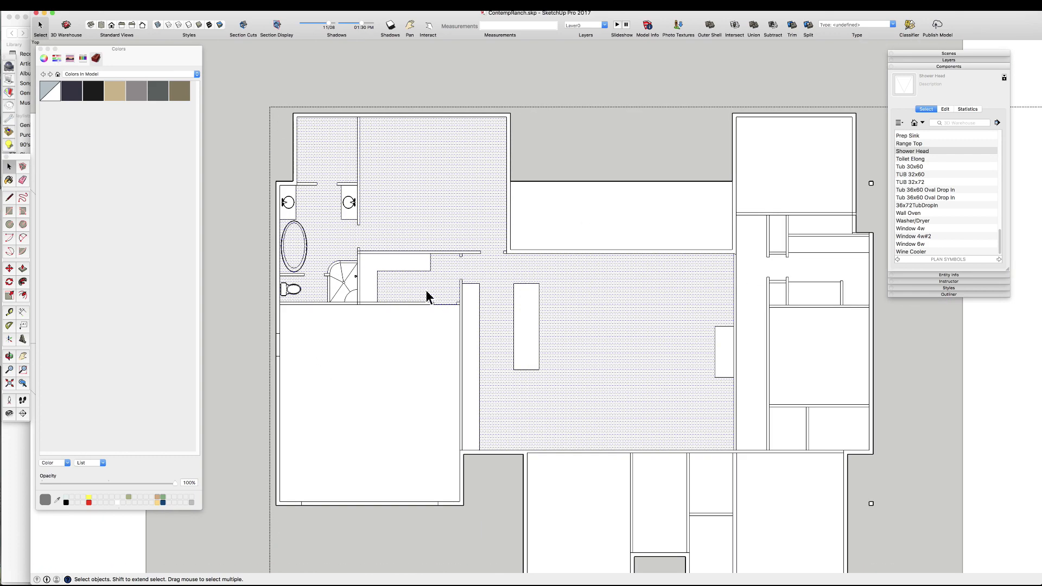
scroll(426, 293, "down", 3)
scroll(554, 412, "up", 5)
scroll(446, 282, "down", 3)
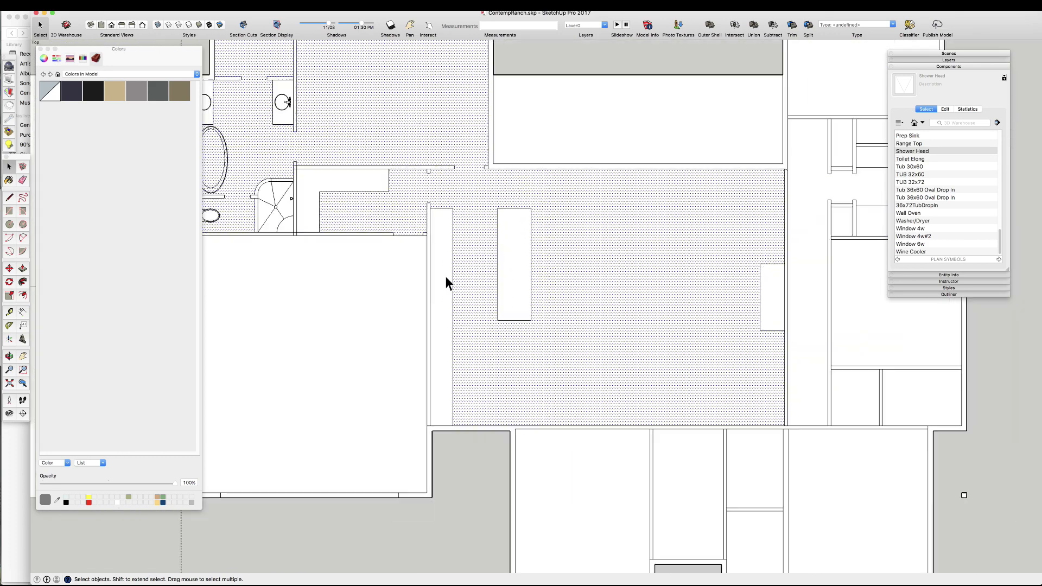
scroll(445, 276, "up", 3)
left_click(442, 396)
scroll(519, 412, "down", 5)
scroll(499, 336, "up", 2)
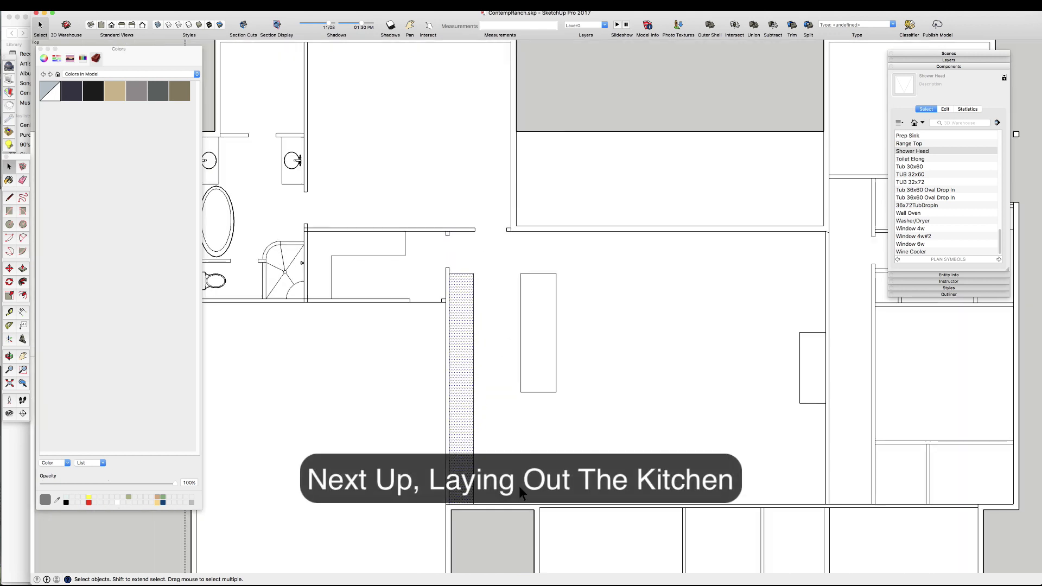
- Lengthen the kitchen island by moving its end edge out to a guide line beyond it
left_click(540, 392)
scroll(500, 408, "up", 3)
key("space")
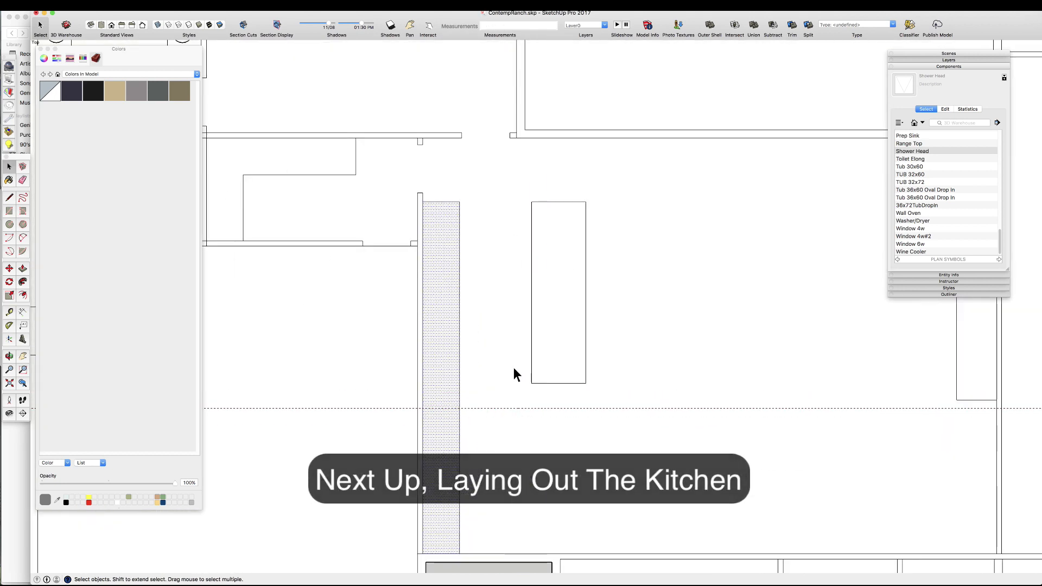
left_click(554, 383)
key("m")
left_click(559, 383)
left_click(561, 408)
key("space")
- Widen the island by moving its long outer edge outward 6 inches
left_click(586, 346)
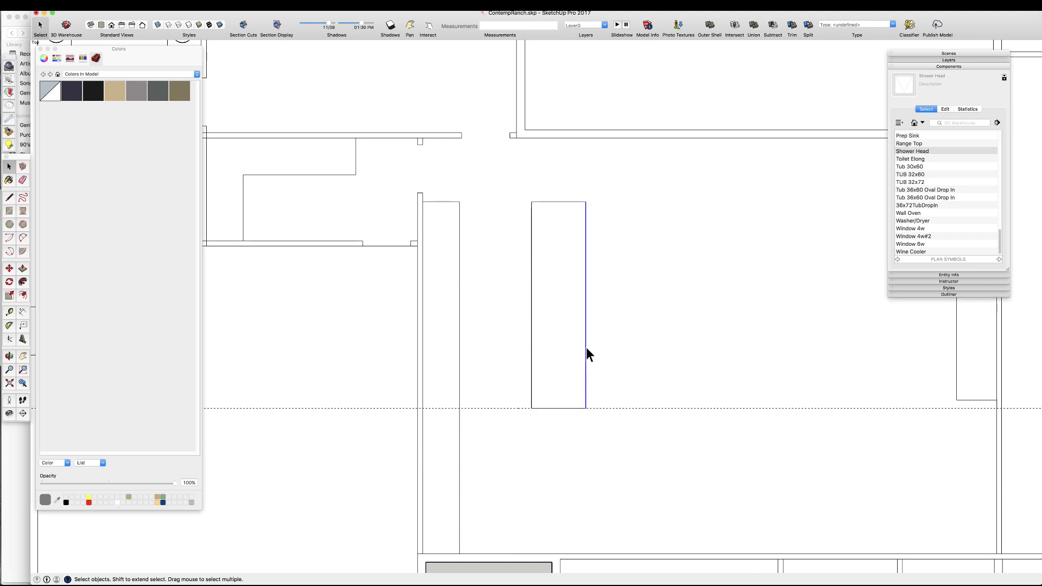
key("m")
left_click(586, 347)
type("6")
key("Return")
key("space")
- Set lengthwise guides on the island and draw a line along its full length to separate the counter from the bar side
scroll(576, 342, "down", 1)
left_click(555, 325)
key("t")
left_click(533, 341)
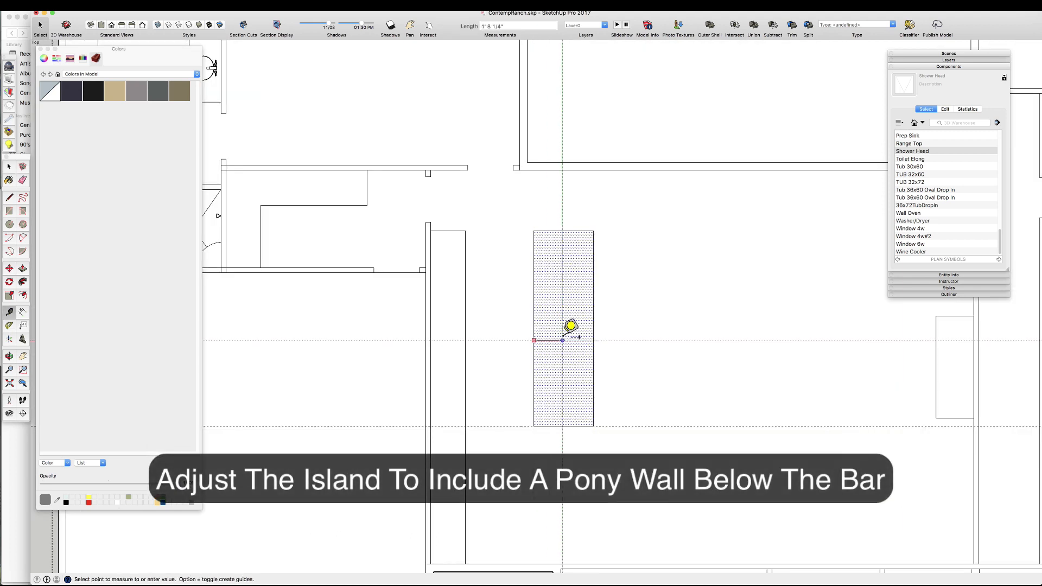
key("l")
left_click(569, 427)
left_click(568, 230)
key("space")
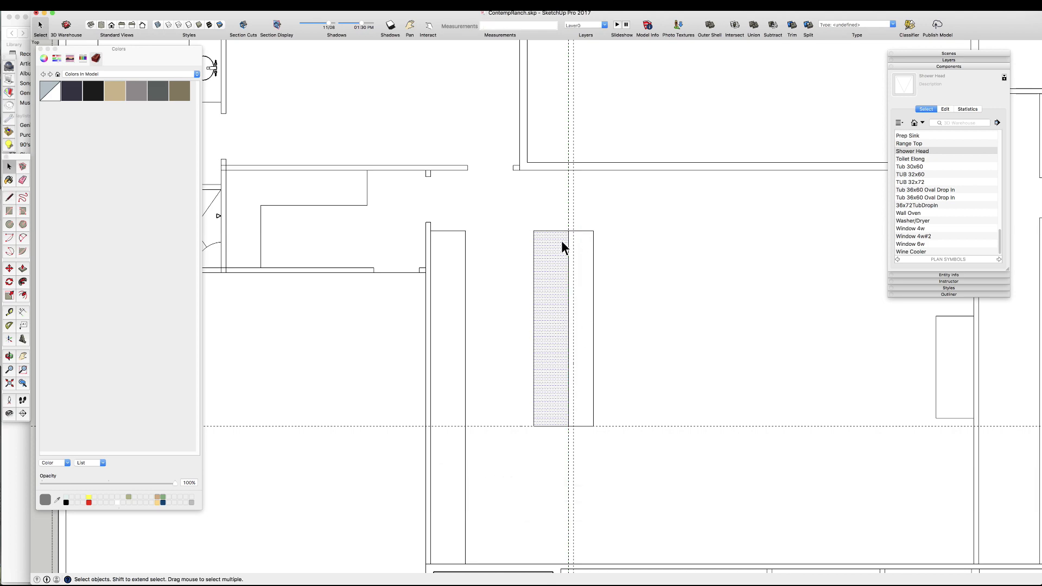
- Mark off a 48-inch fridge section at the back end of the kitchen wall counter with a guide and a dividing line
scroll(564, 293, "down", 3)
scroll(527, 353, "up", 2)
left_click(529, 375)
scroll(523, 336, "down", 3)
scroll(535, 320, "up", 3)
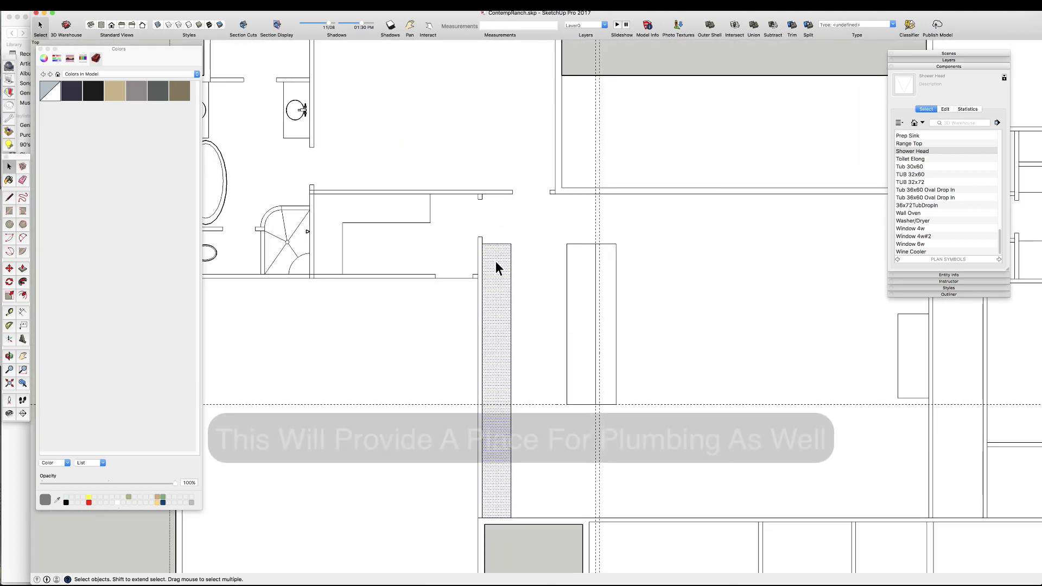
key("t")
scroll(510, 244, "up", 2)
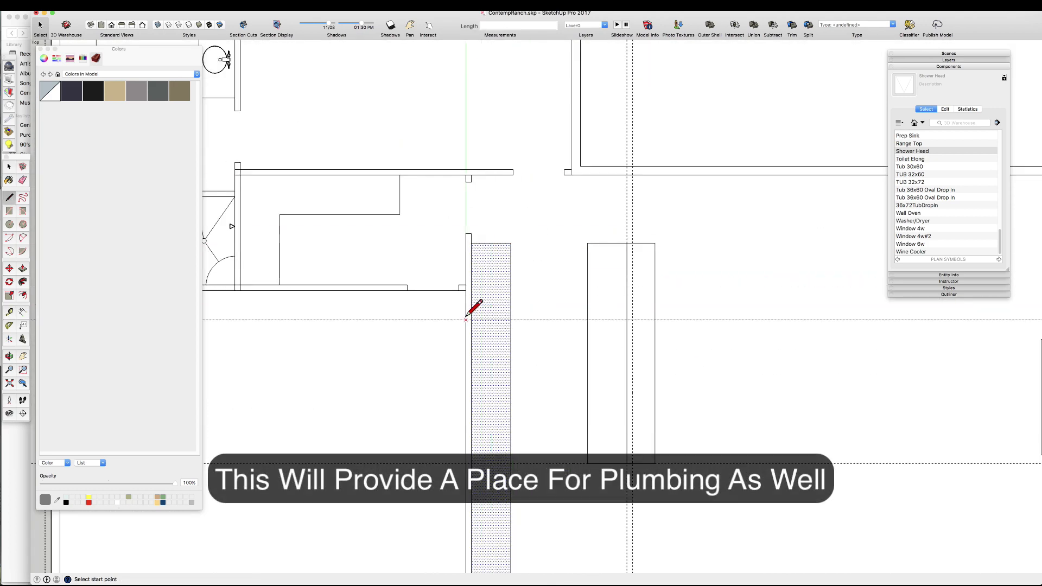
left_click(510, 320)
key("space")
left_click(503, 283)
scroll(504, 283, "down", 3)
scroll(493, 228, "up", 1)
- Place guides at 36-inch intervals along the kitchen wall counter, starting from the fridge section's dividing line
key("t")
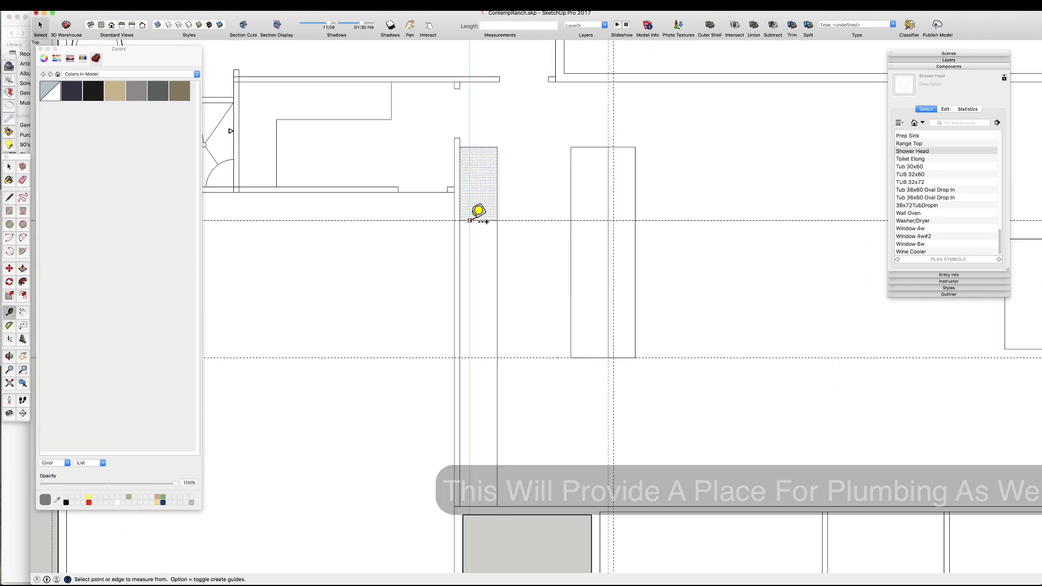
left_click(473, 220)
left_click(480, 255)
type("24")
key("Return")
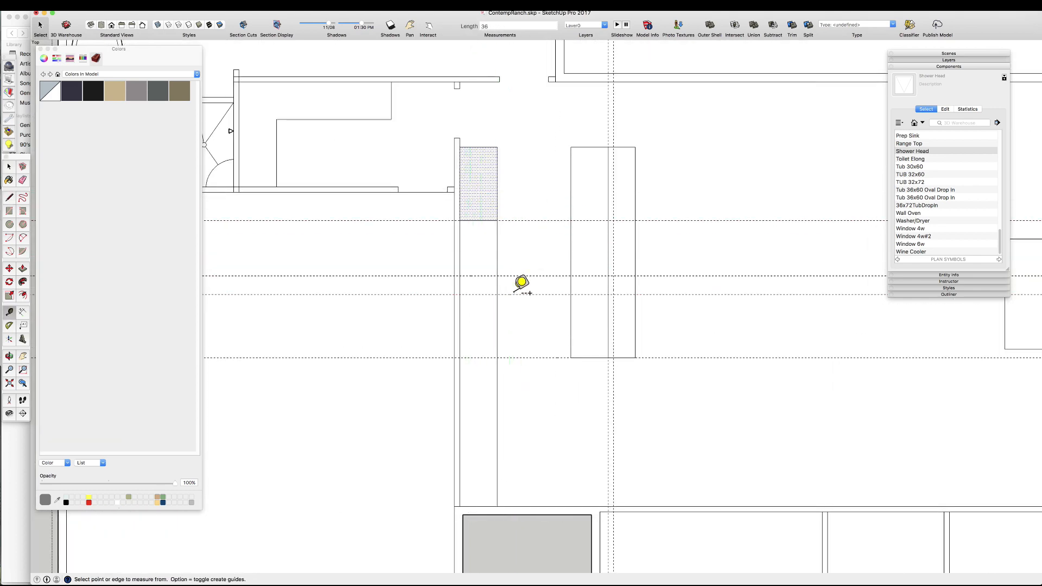
left_click(539, 396)
type("36")
key("Return")
- Draw rectangles between the guides to outline the 36-inch cabinet and range sections of the wall counter
key("r")
left_click(460, 331)
left_click(497, 276)
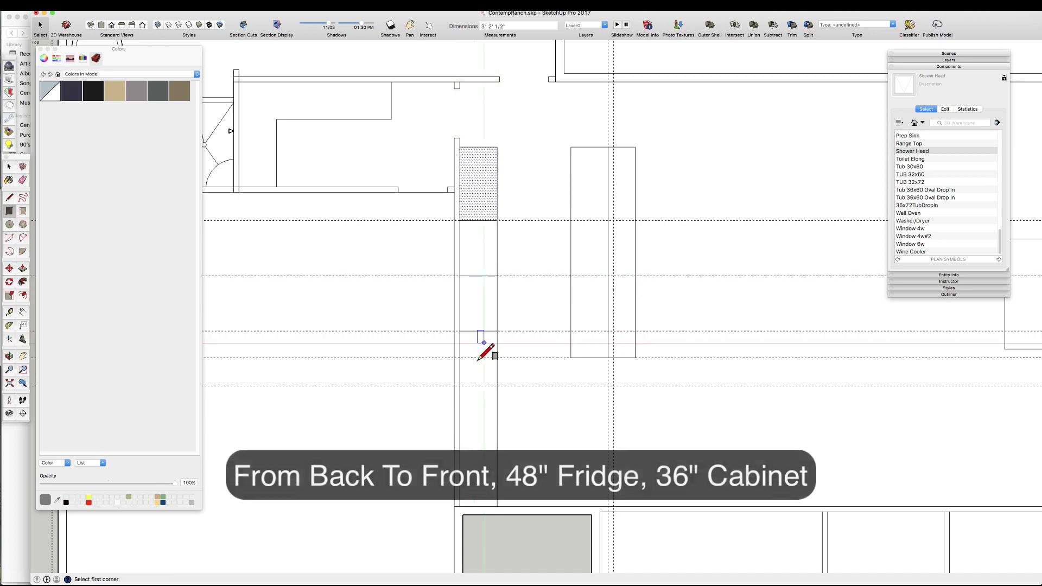
left_click(460, 386)
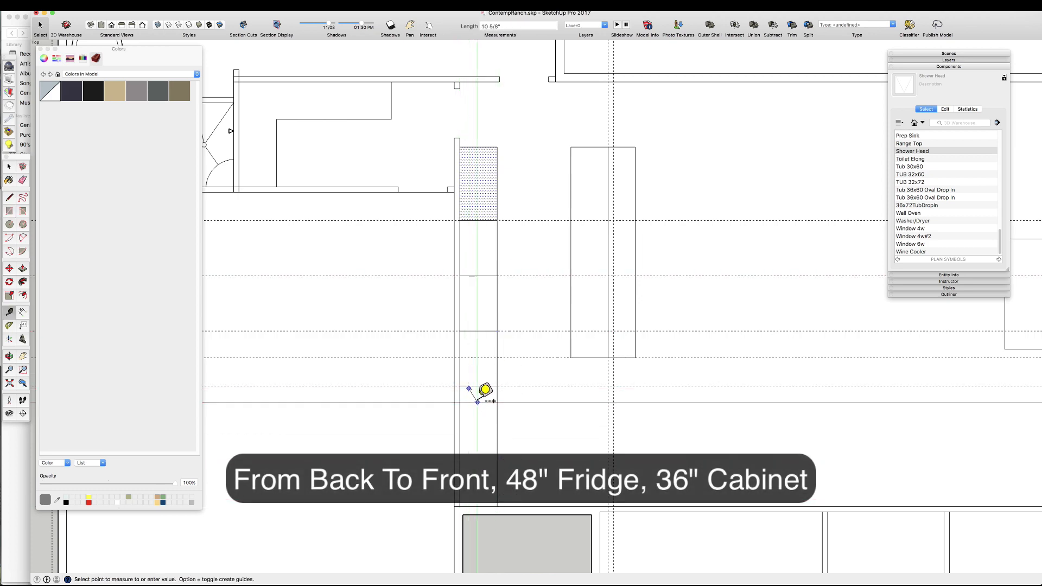
- Mark a 30-inch wall oven section beyond the last cabinet with a guide and a line across the counter
left_click(478, 402)
type("30")
key("Return")
key("l")
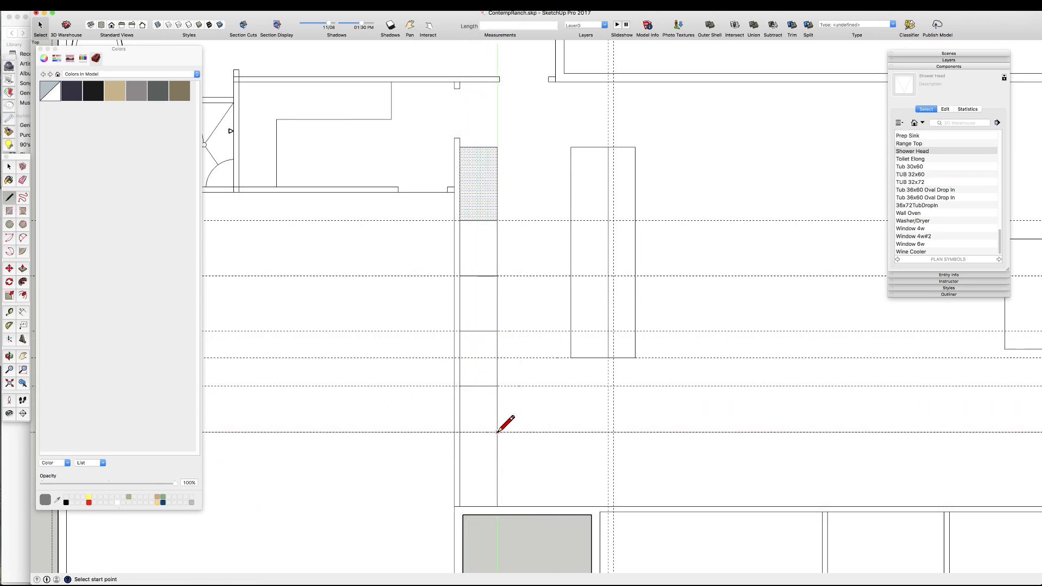
scroll(471, 425, "down", 2)
- Draw a center line through each of the two 36-inch cabinet sections and delete all guides
key("l")
left_click(480, 430)
left_click(481, 378)
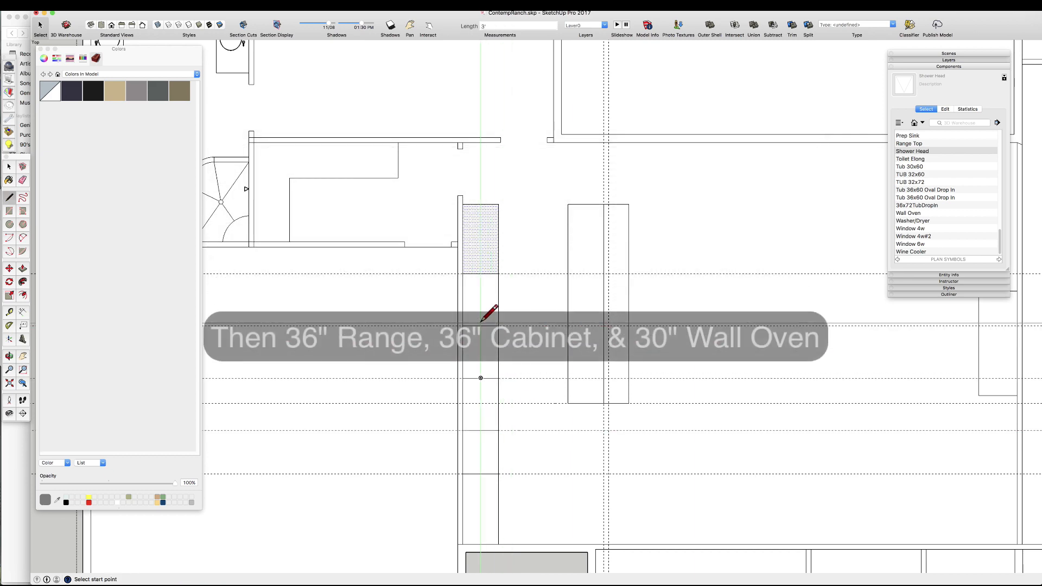
left_click(480, 326)
left_click(481, 274)
key("space")
scroll(470, 314, "down", 3)
scroll(563, 316, "up", 3)
left_click(543, 301)
key("shift+d")
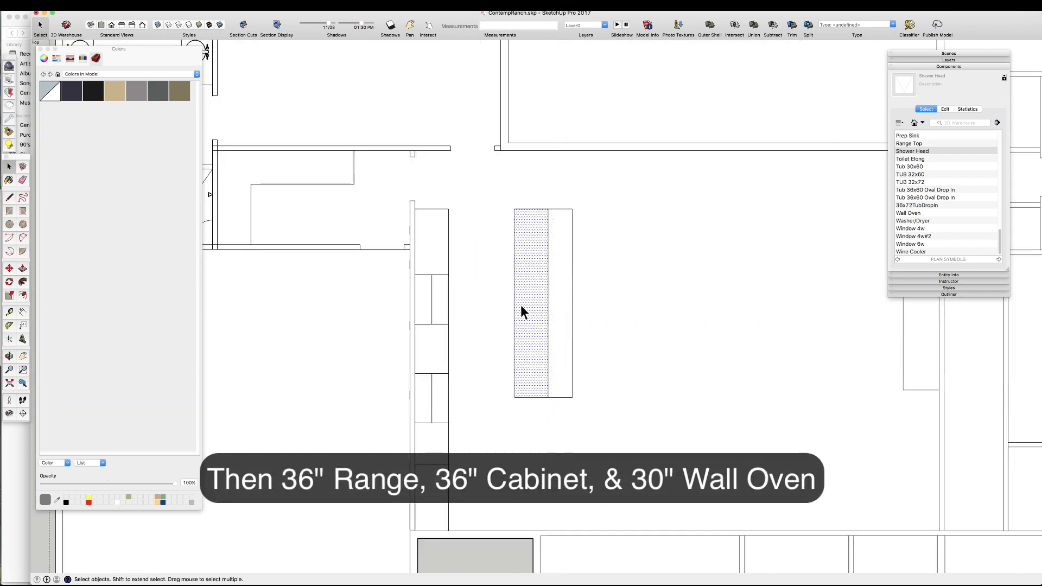
- Insert the Kit Sink and Dishwasher components beside the island and rotate each a quarter turn
scroll(513, 318, "down", 4)
scroll(500, 337, "up", 1)
scroll(944, 220, "up", 5)
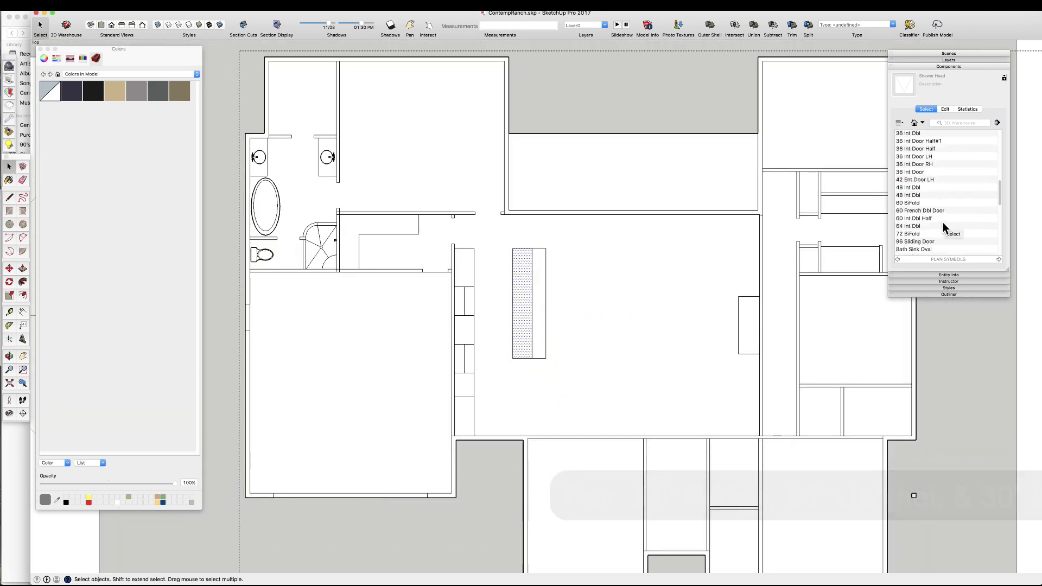
scroll(923, 179, "down", 3)
scroll(488, 315, "up", 4)
left_click(502, 316)
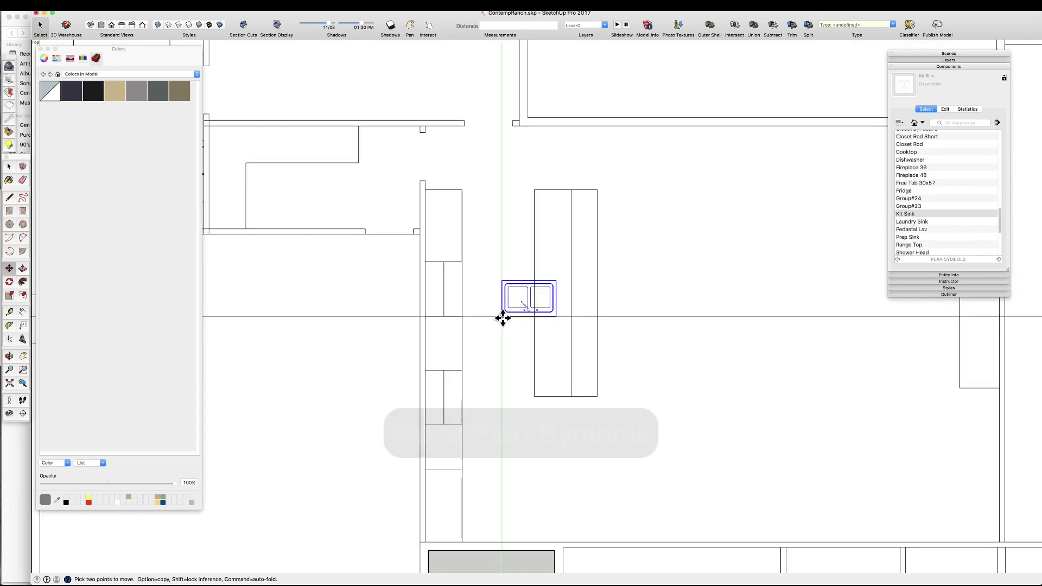
key("q")
left_click(528, 296)
left_click(513, 298)
left_click(529, 342)
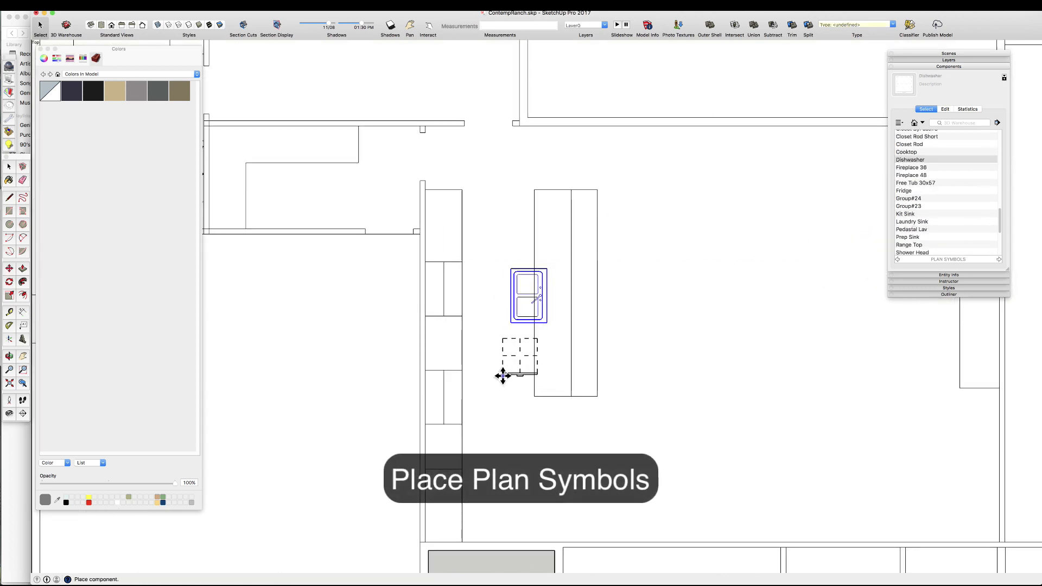
left_click(534, 332)
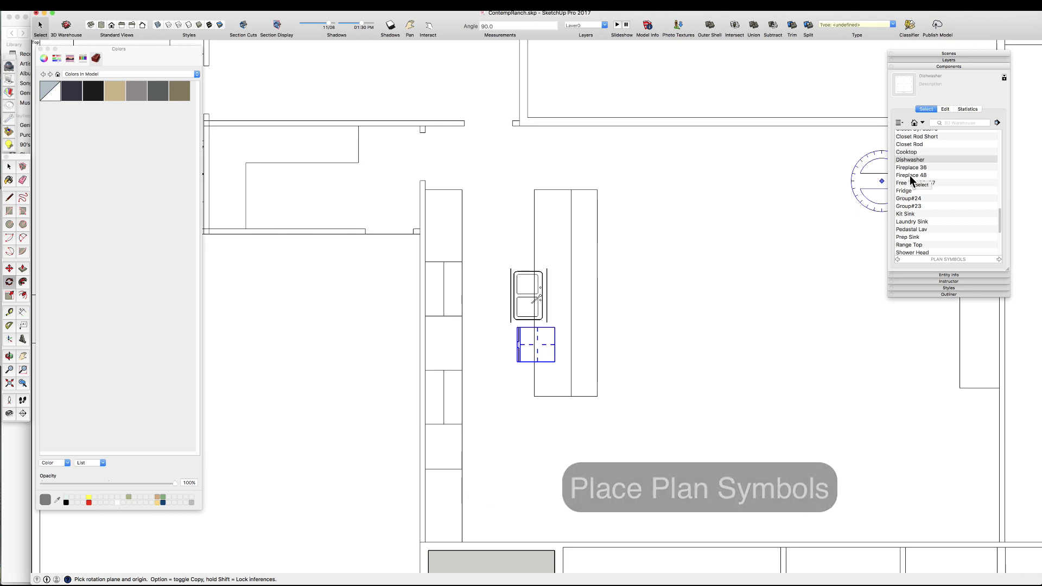
- Insert the Wall Oven component, rotate it a quarter turn, and position it in the 30-inch counter section
scroll(923, 190, "down", 4)
left_click(485, 460)
scroll(437, 443, "up", 3)
key("q")
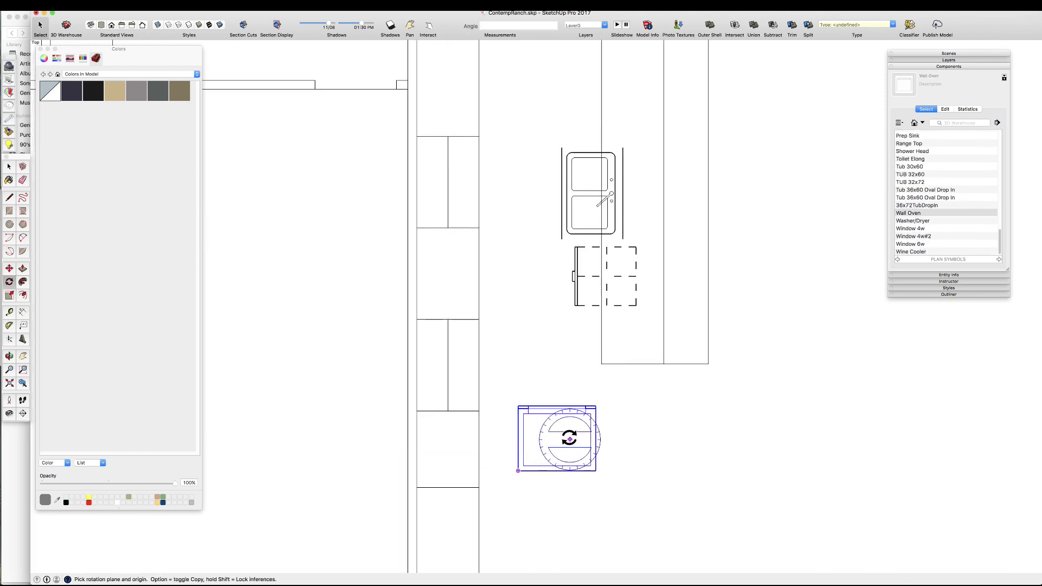
left_click(567, 411)
key("m")
left_click(525, 380)
left_click(417, 411)
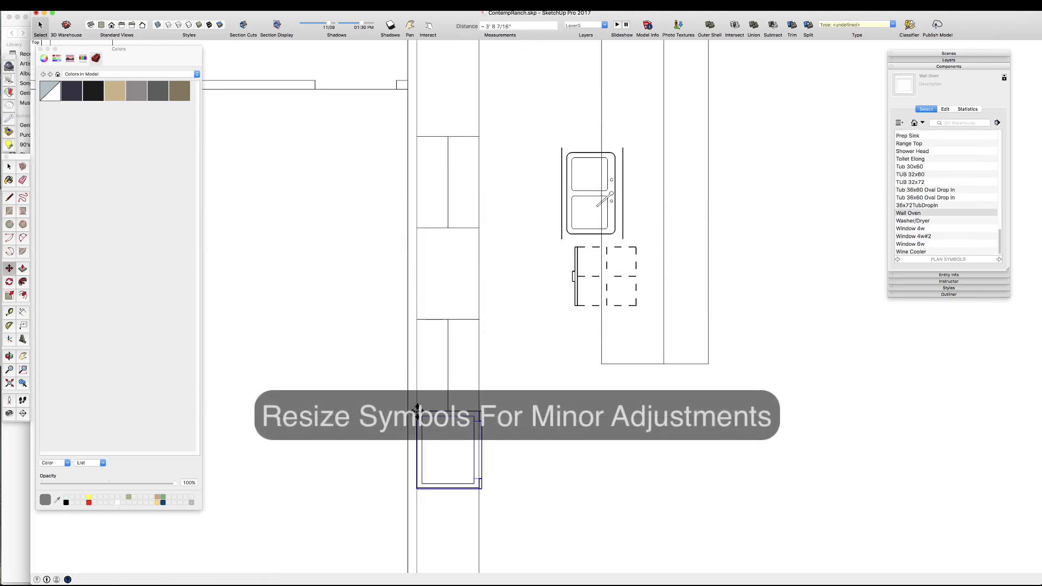
- Move the kitchen sink symbol into the counter side of the island
scroll(433, 443, "up", 3)
scroll(451, 385, "down", 2)
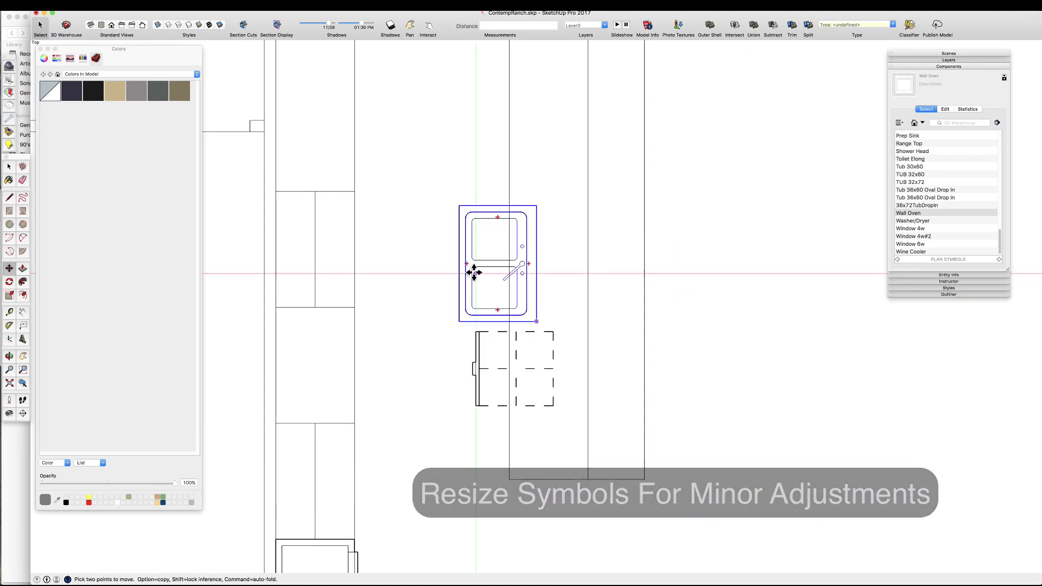
left_click(507, 256)
scroll(477, 359, "down", 2)
key("space")
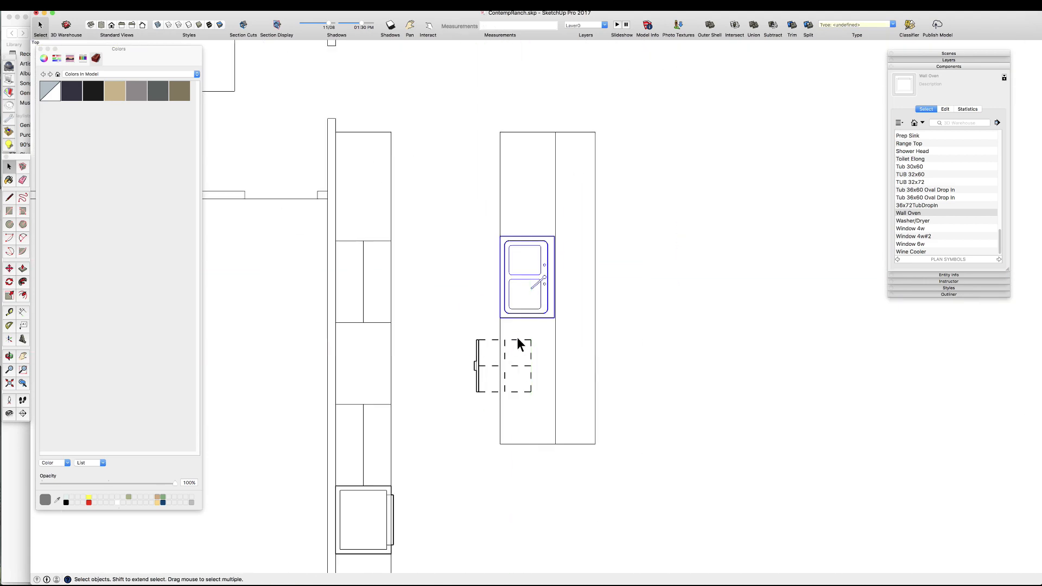
- Move the dishwasher symbol into the counter side of the island, directly next to the sink
left_click(519, 343)
left_click(540, 348)
scroll(537, 348, "up", 3)
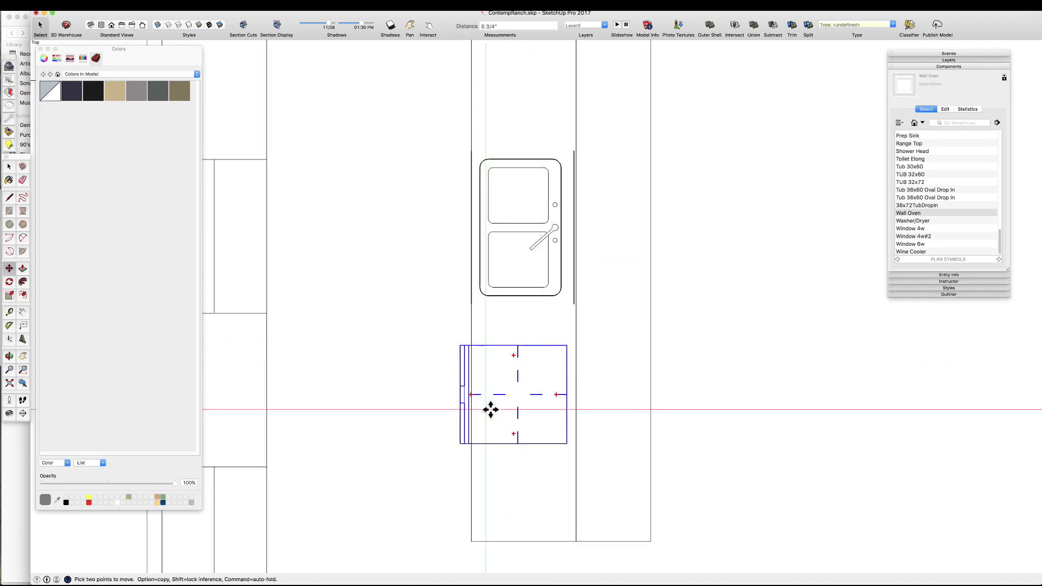
left_click(482, 346)
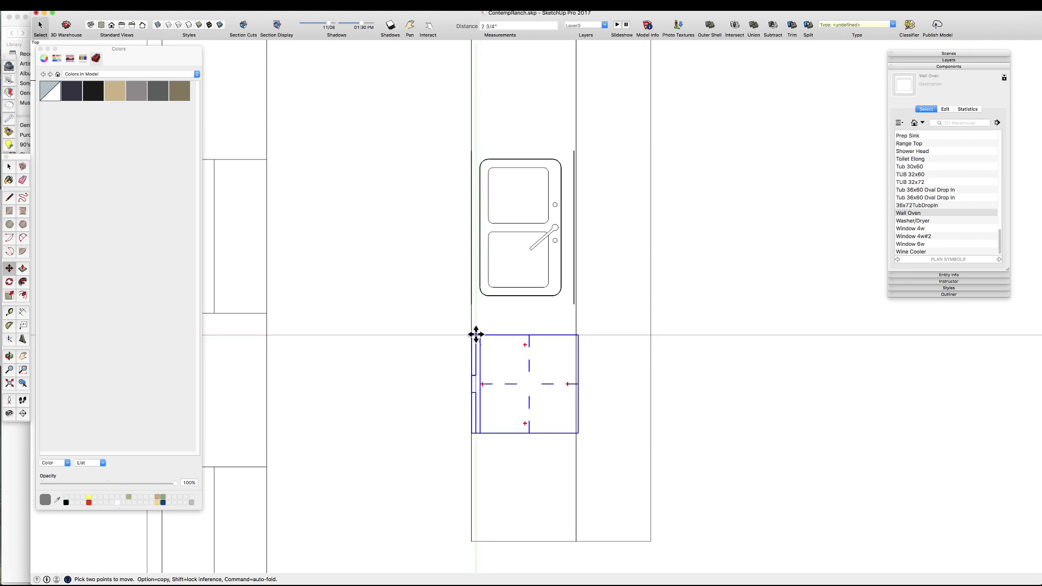
left_click(472, 312)
key("space")
scroll(541, 308, "down", 5)
scroll(647, 190, "down", 2)
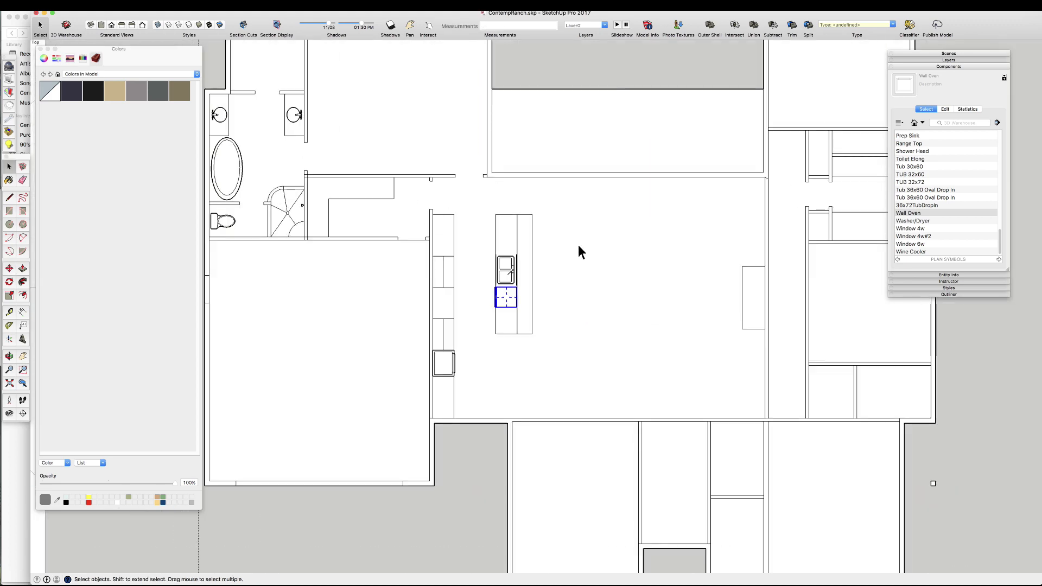
- Place a guide at the centre of the kitchen porch recess and guides 18 inches to either side of it
scroll(549, 399, "up", 1)
left_click(546, 411)
scroll(535, 412, "down", 2)
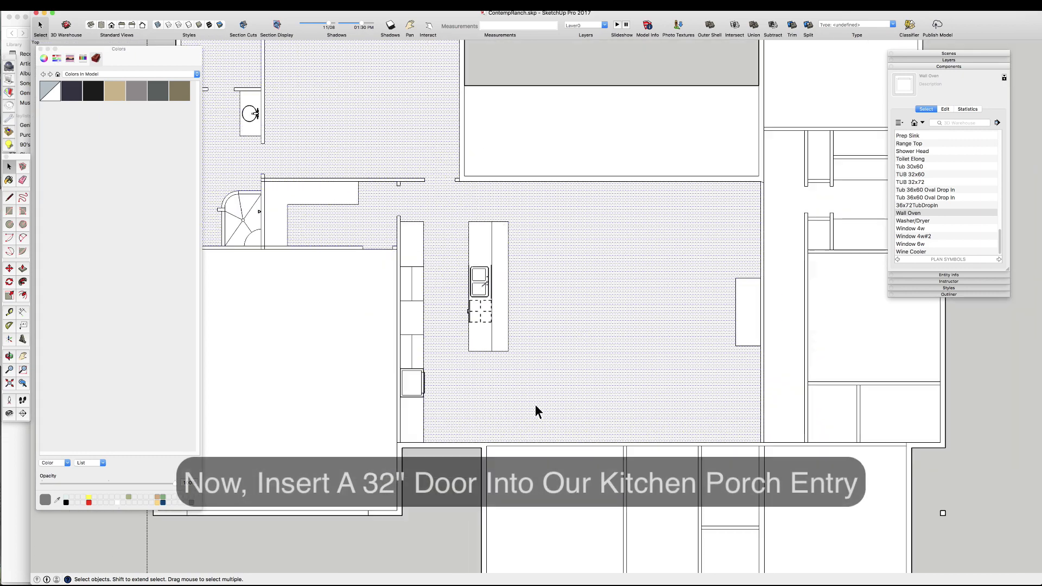
scroll(495, 435, "up", 1)
scroll(455, 467, "up", 2)
scroll(400, 435, "up", 2)
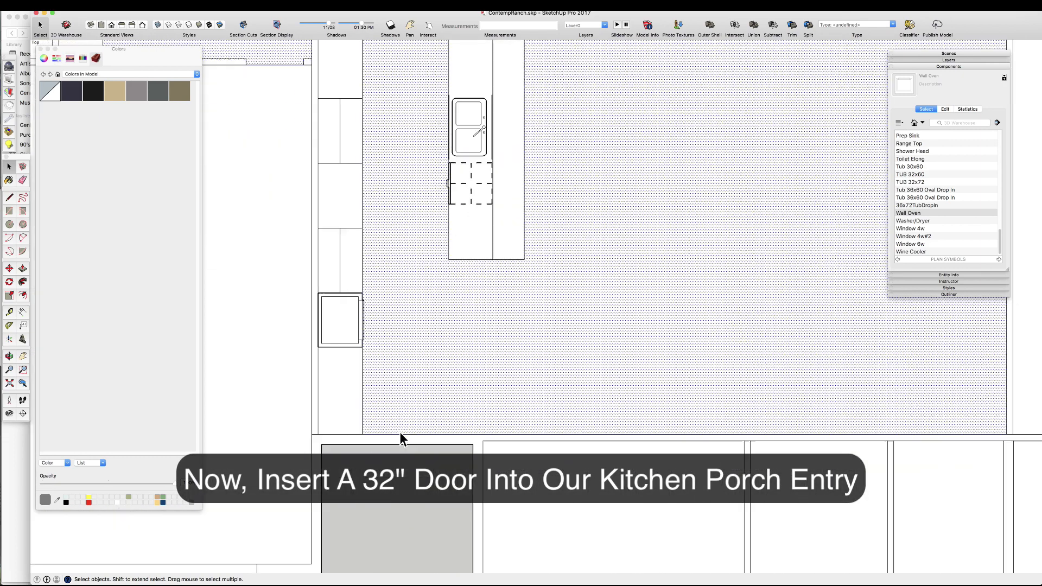
scroll(377, 442, "up", 2)
key("t")
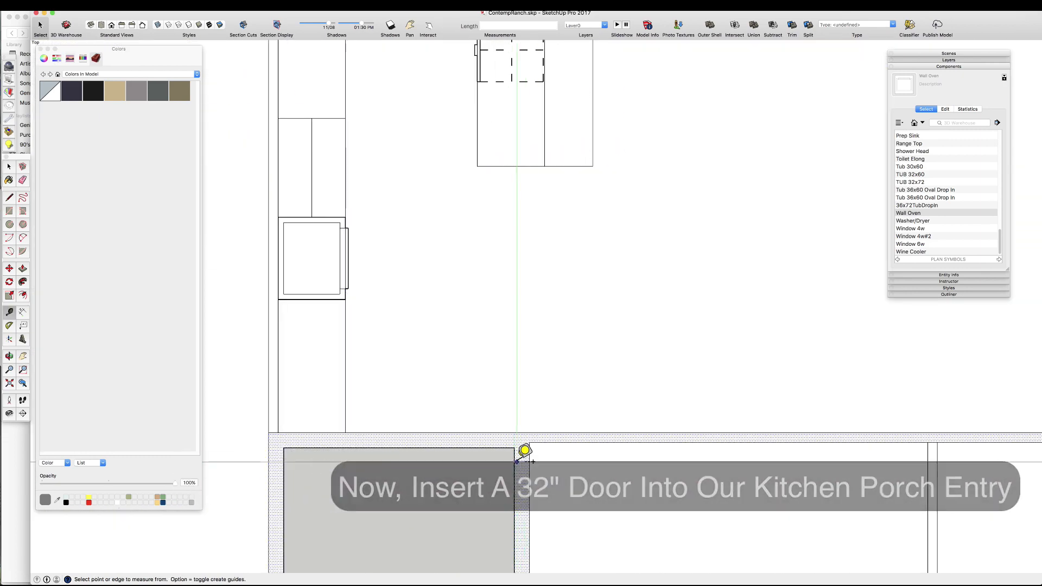
left_click(283, 491)
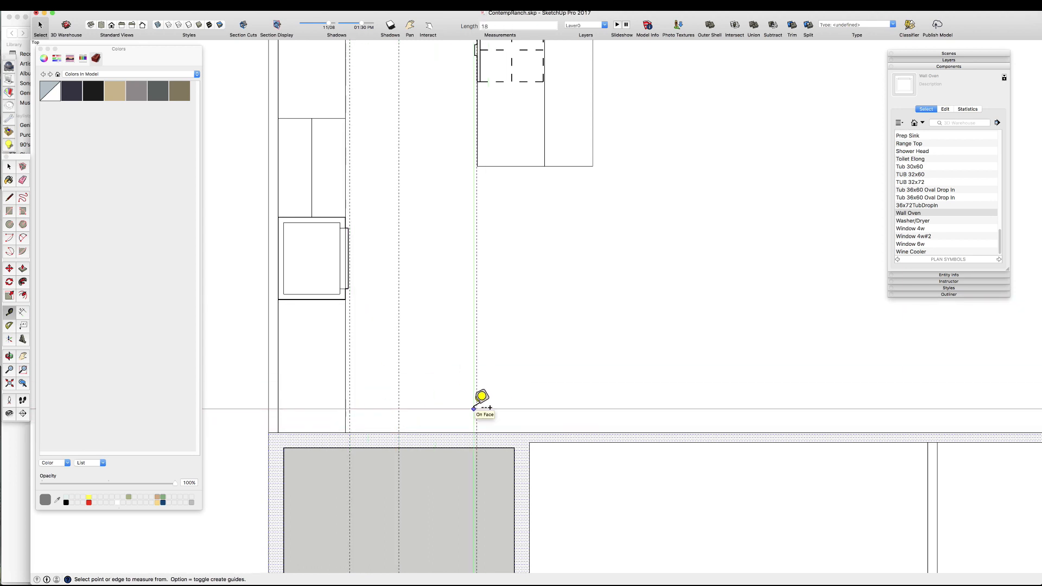
key("r")
key("t")
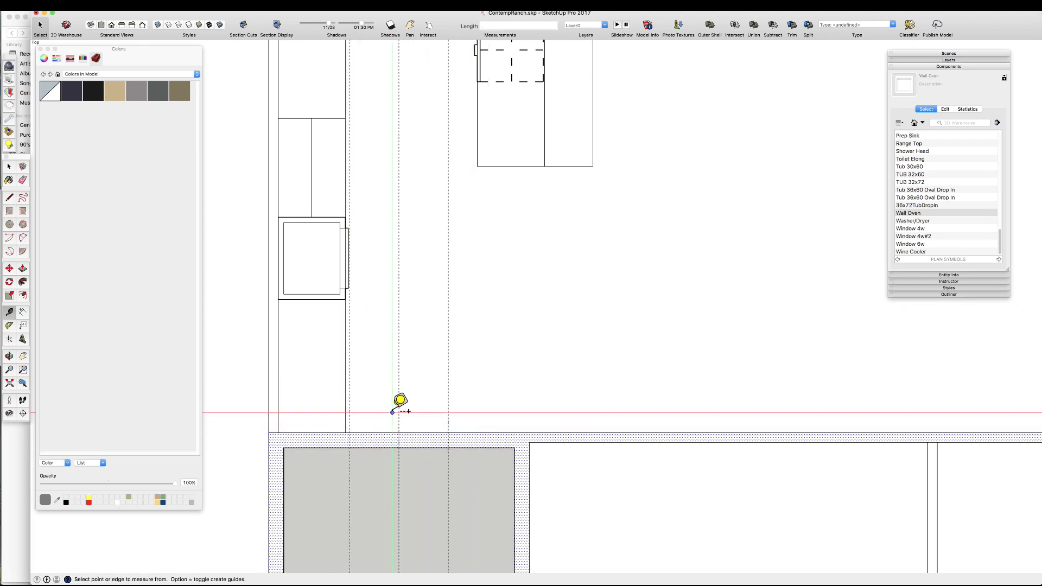
- Add guides 1' 4" on each side of the centre guide and cut a 32-inch door opening through the kitchen porch wall
left_click(399, 418)
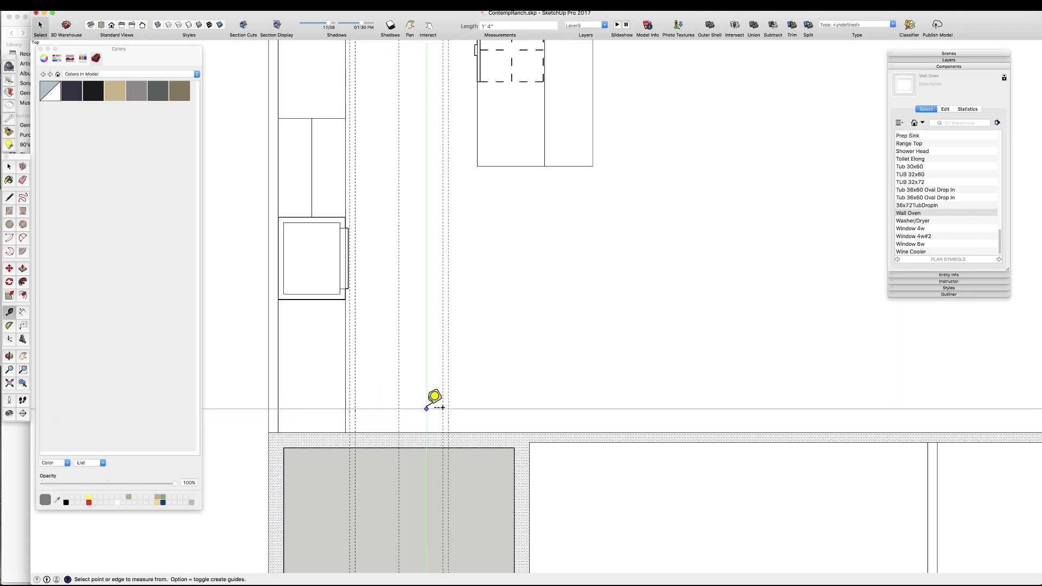
left_click(446, 433)
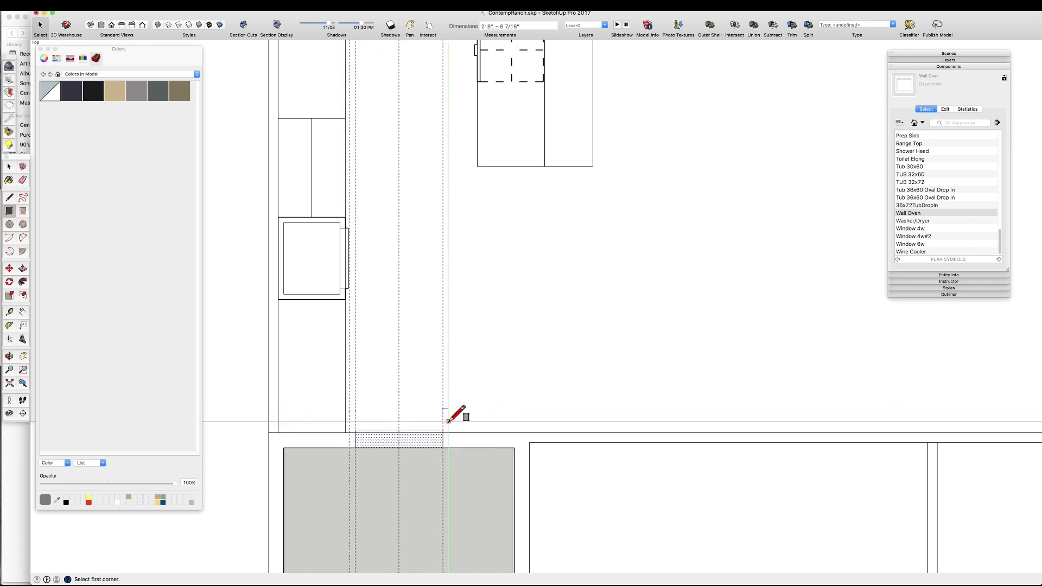
scroll(439, 419, "up", 3)
key("e")
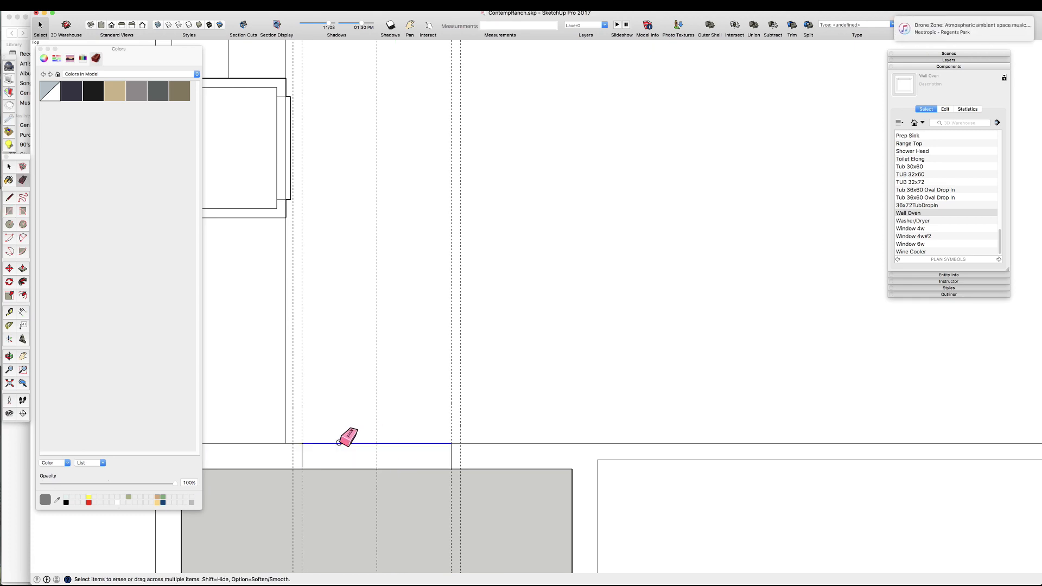
scroll(440, 350, "down", 6)
scroll(424, 347, "up", 5)
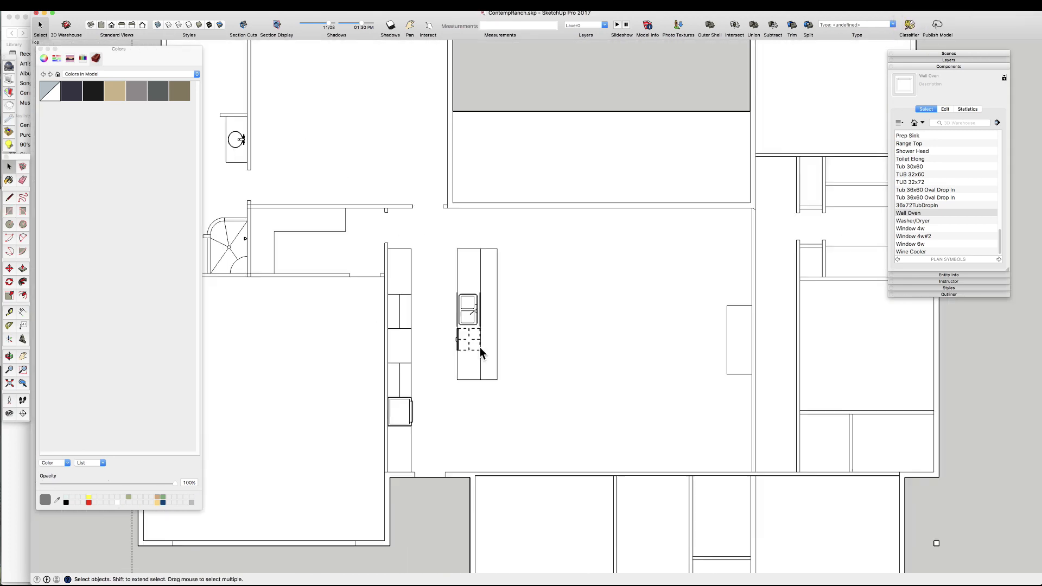
- Place a horizontal guide 12 inches below the great room face of the lower living-area wall
key("t")
scroll(575, 325, "down", 3)
scroll(635, 190, "up", 6)
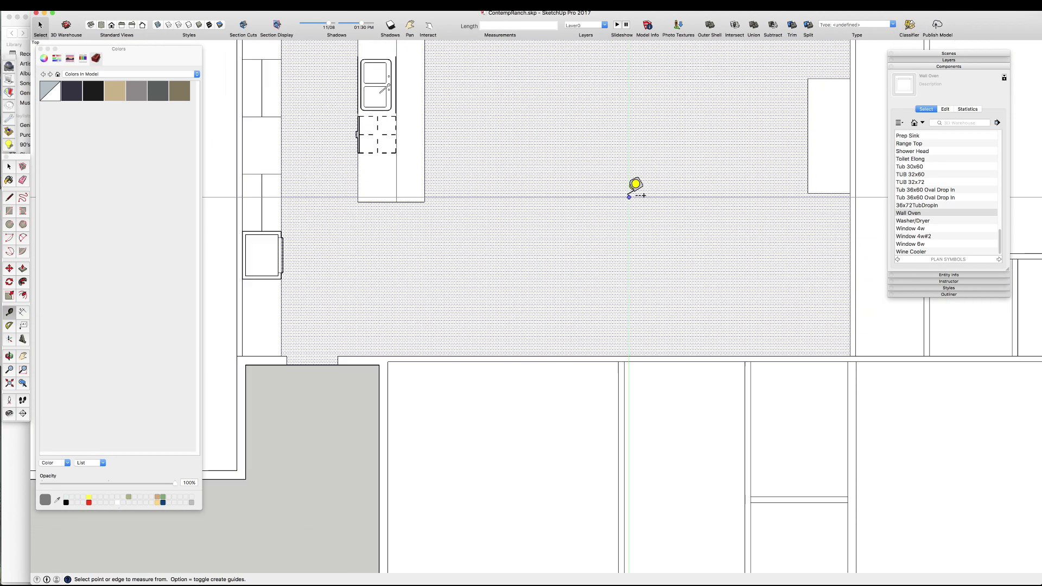
scroll(581, 255, "down", 3)
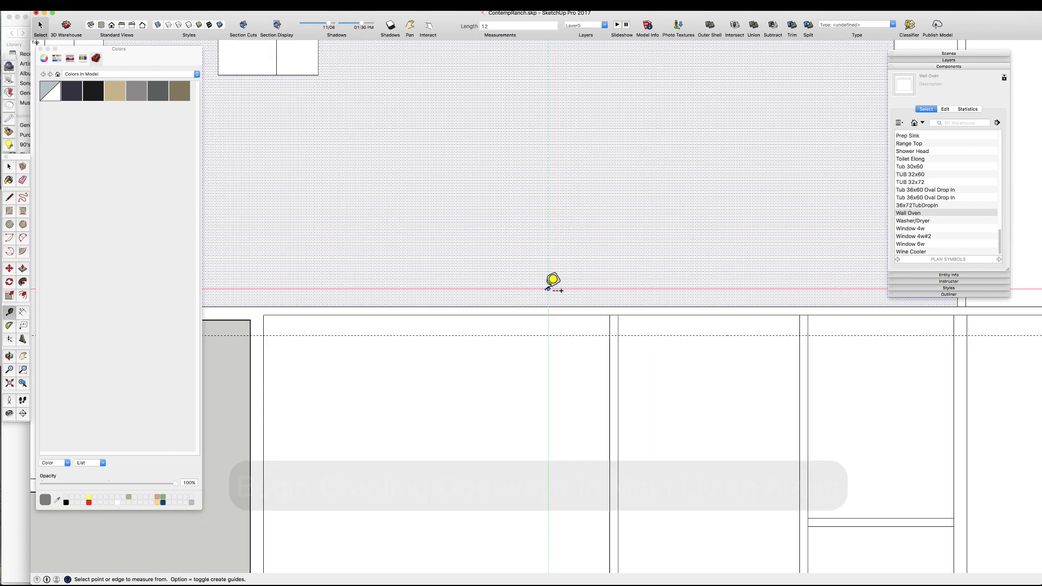
scroll(501, 316, "up", 4)
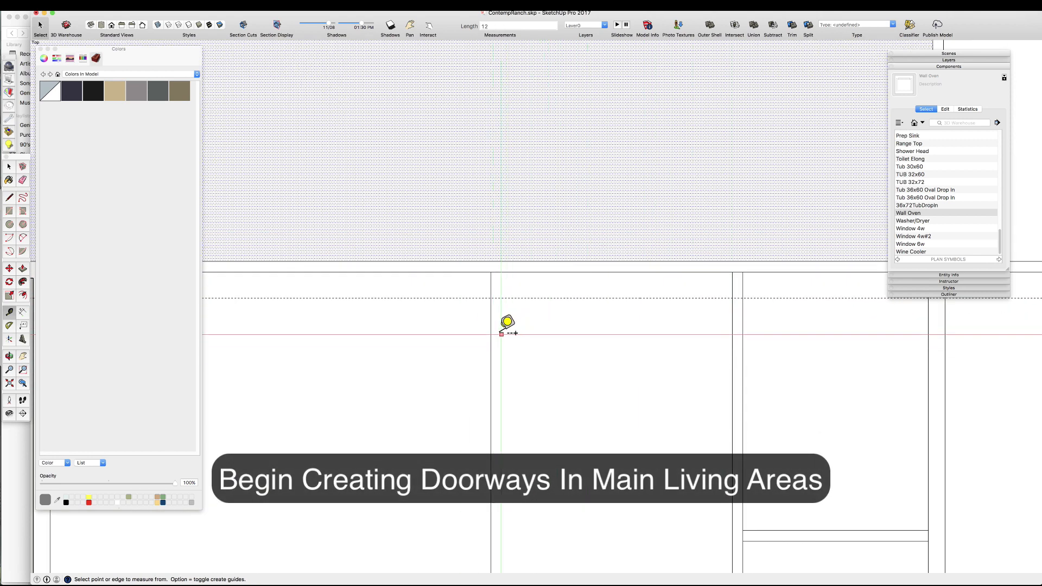
- Place vertical guides 12 inches off the partition faces on both sides of the entry hall and off the porch recess wall
scroll(467, 375, "down", 4)
scroll(467, 359, "up", 3)
left_click(495, 370)
left_click(519, 371)
left_click(712, 372)
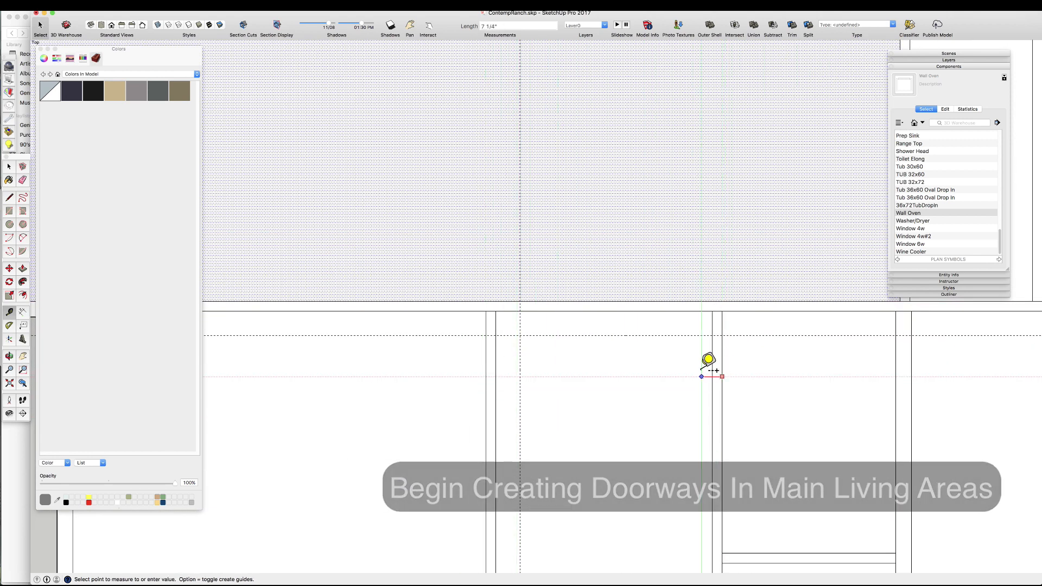
left_click(687, 372)
scroll(685, 375, "down", 4)
scroll(418, 355, "up", 3)
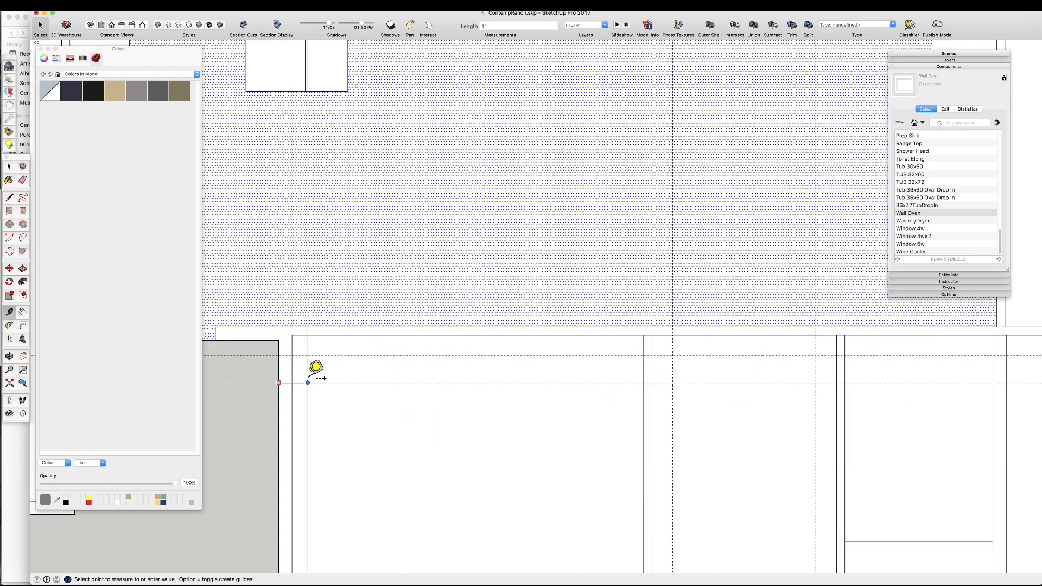
left_click(592, 405)
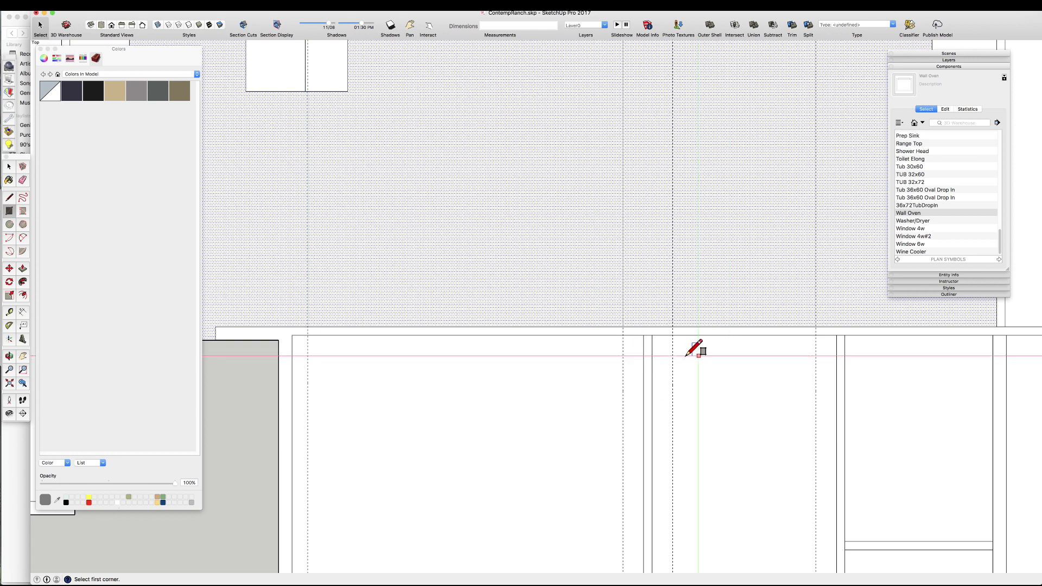
- Draw 1' by 1' column squares where the entry hall partitions meet the great room wall
left_click(654, 328)
scroll(654, 328, "down", 4)
scroll(786, 329, "up", 4)
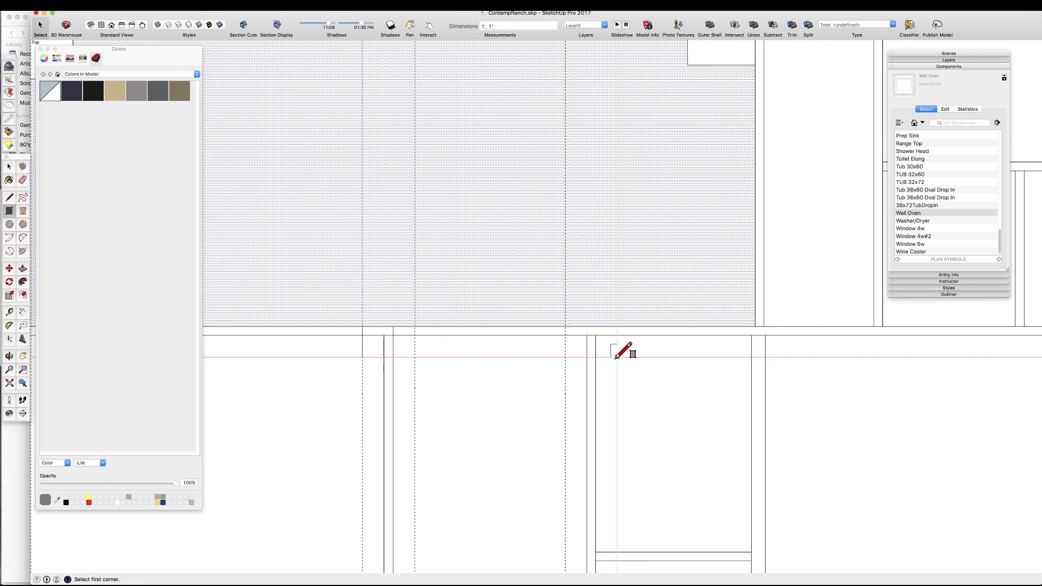
left_click(566, 329)
scroll(670, 326, "down", 4)
scroll(523, 361, "up", 5)
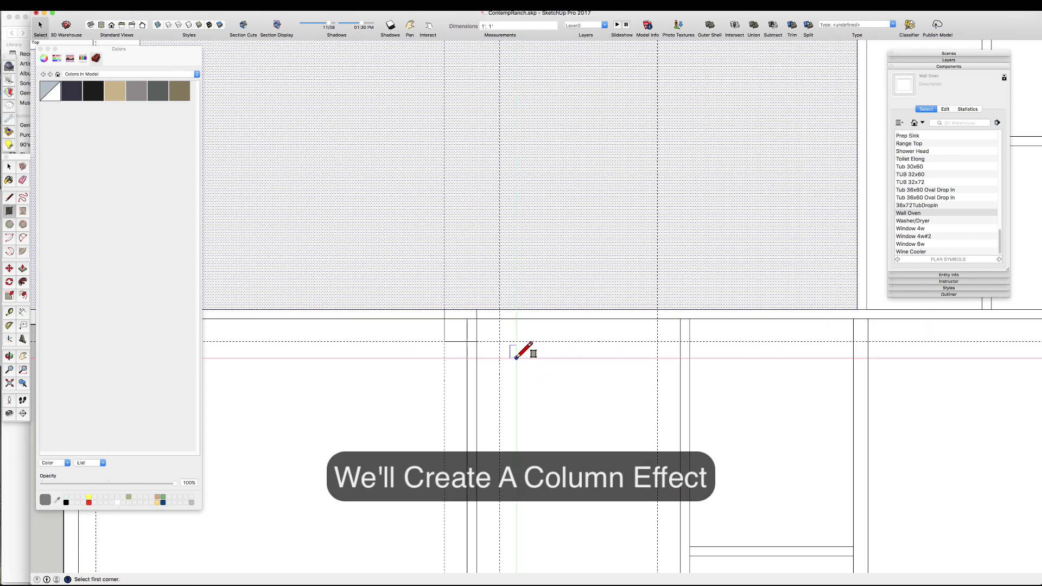
left_click(460, 302)
key("space")
scroll(536, 392, "down", 8)
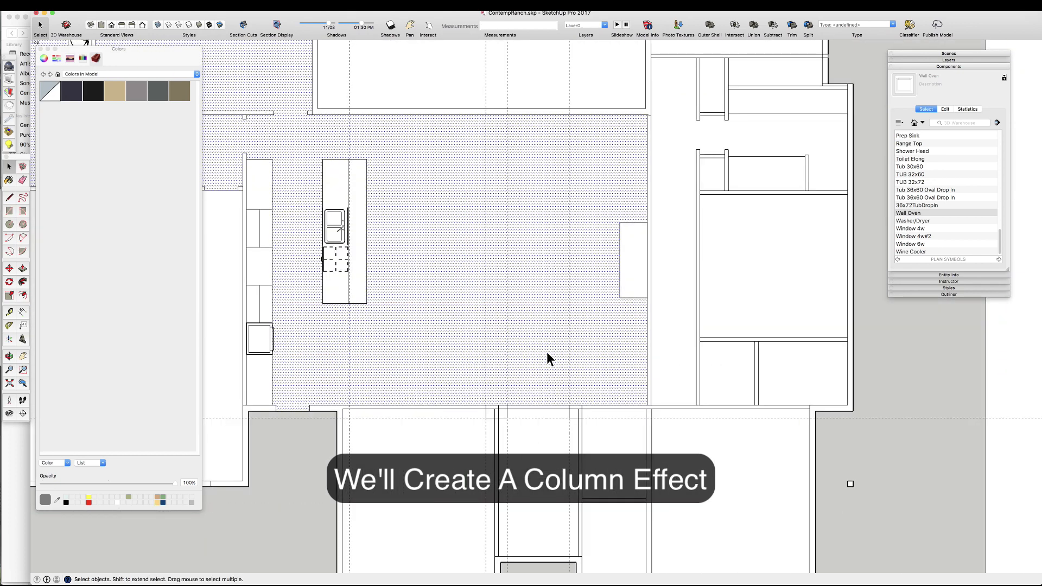
- Measure from the great room's side wall to the island edge and place 12-inch offset guides for a kitchen column
scroll(415, 249, "up", 2)
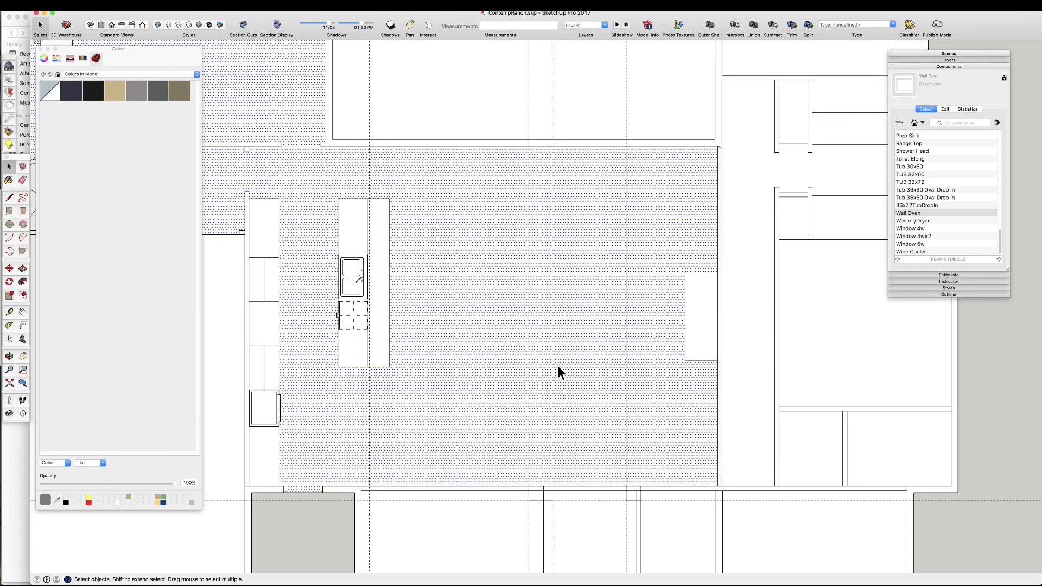
key("t")
scroll(558, 366, "down", 1)
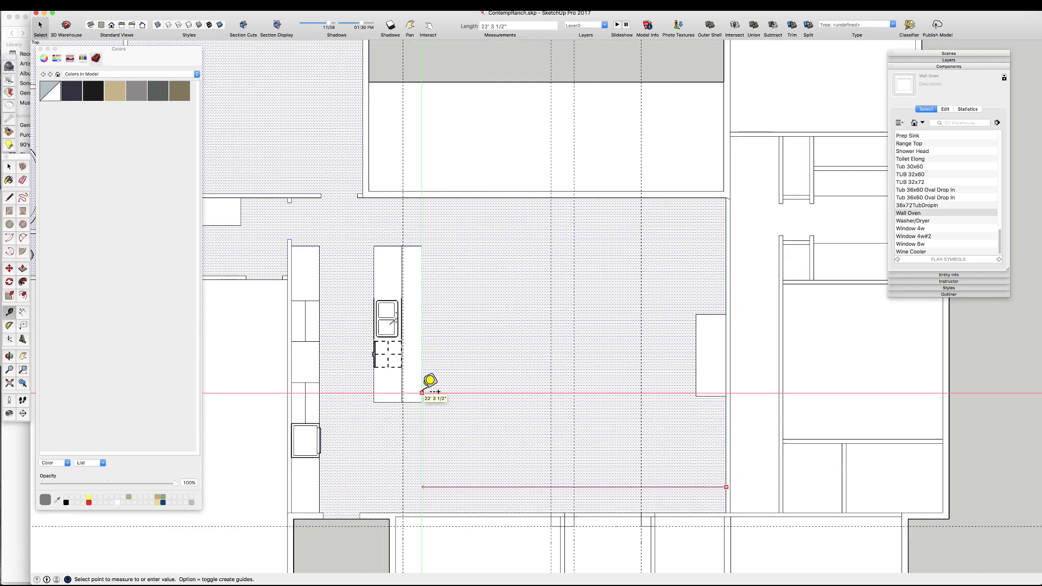
left_click(422, 392)
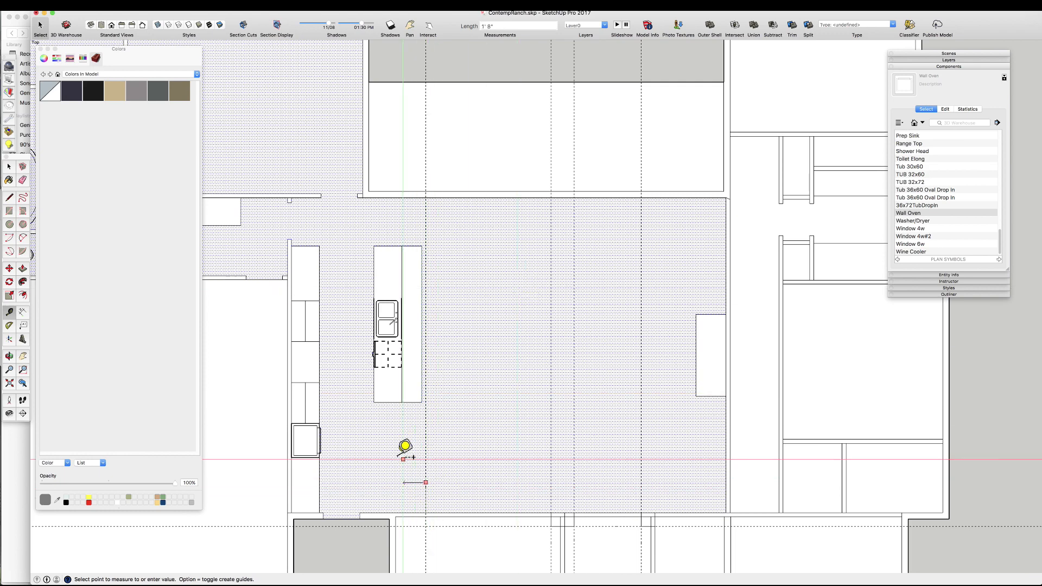
scroll(407, 483, "up", 4)
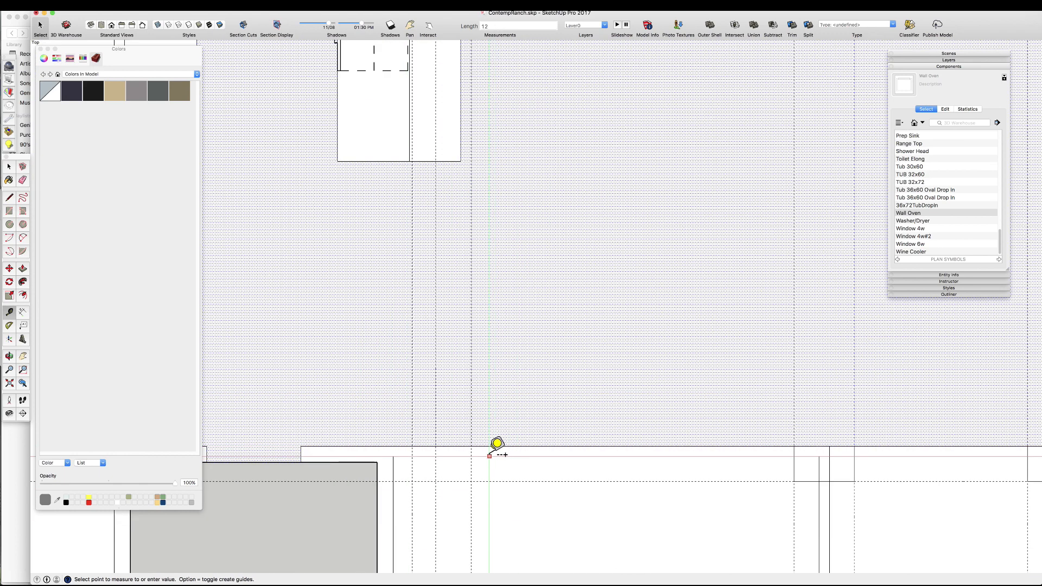
- Draw half columns 8 1/2" deep in line with the island, 1' 8" wide on the upper wall and 1' wide on the lower wall
scroll(516, 337, "down", 5)
scroll(480, 180, "up", 5)
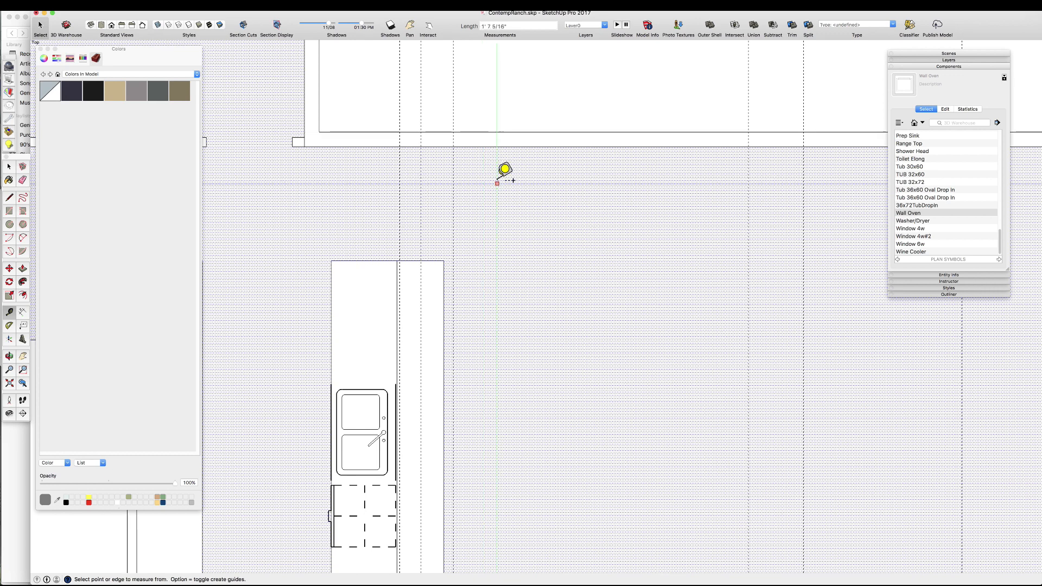
key("r")
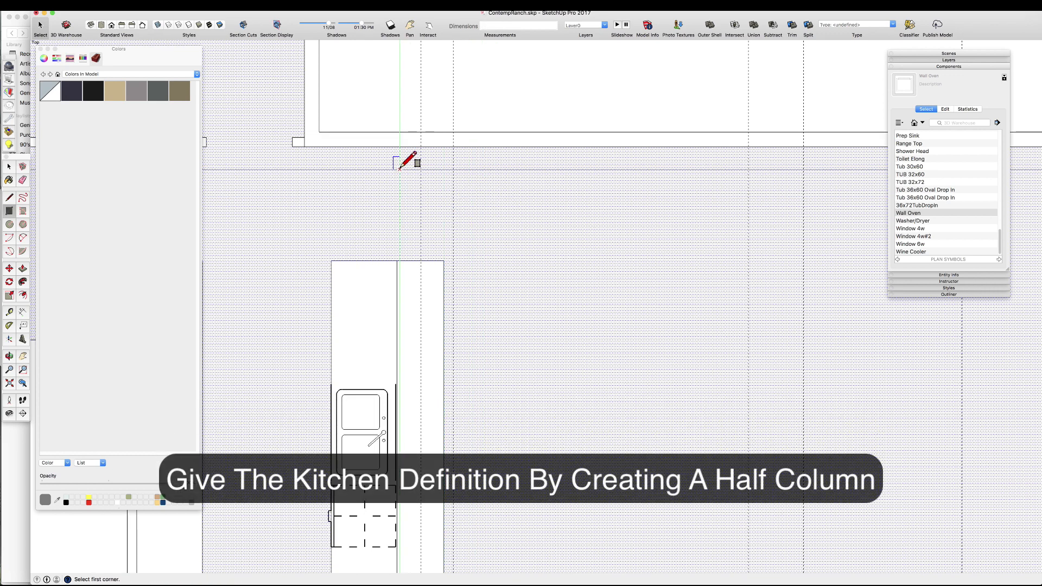
scroll(446, 146, "down", 3)
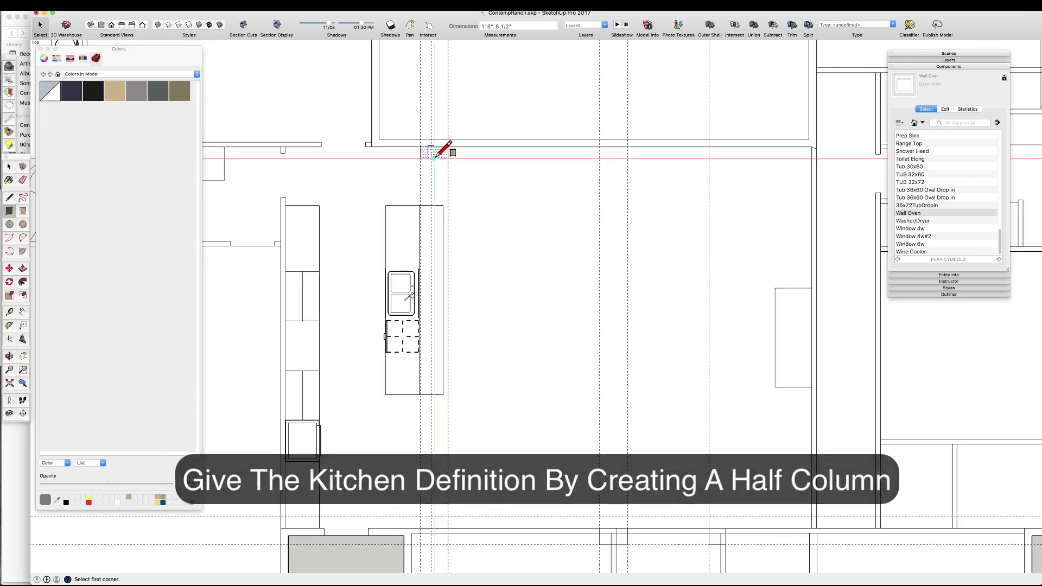
left_click(449, 145)
scroll(447, 554, "up", 6)
left_click(399, 470)
left_click(450, 435)
scroll(416, 463, "down", 8)
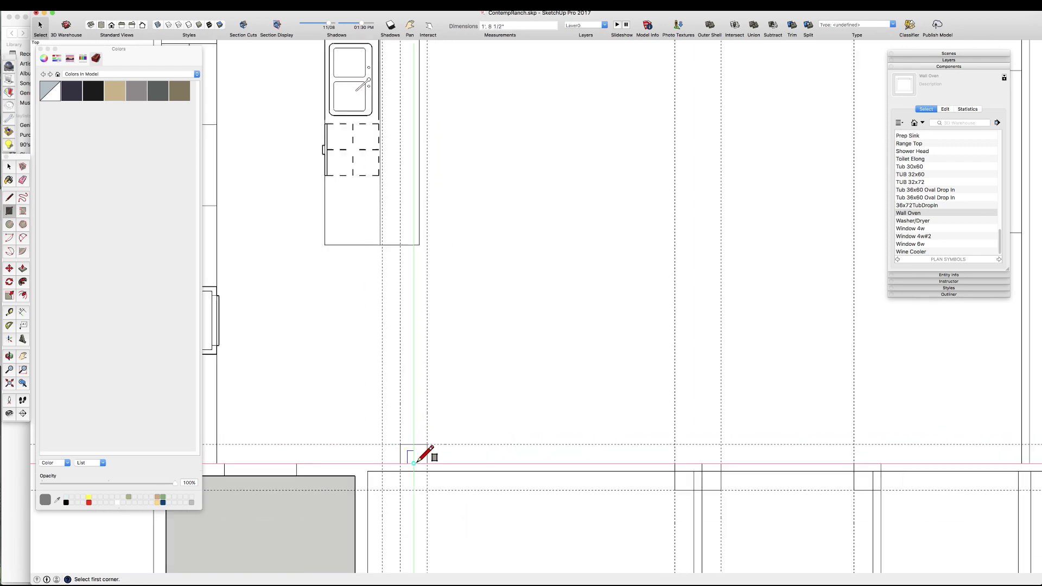
- Shift the island with its sink and dishwasher slightly toward the upper wall and shorten its lower end by 6 inches
key("space")
scroll(389, 296, "up", 2)
key("m")
left_click(425, 322)
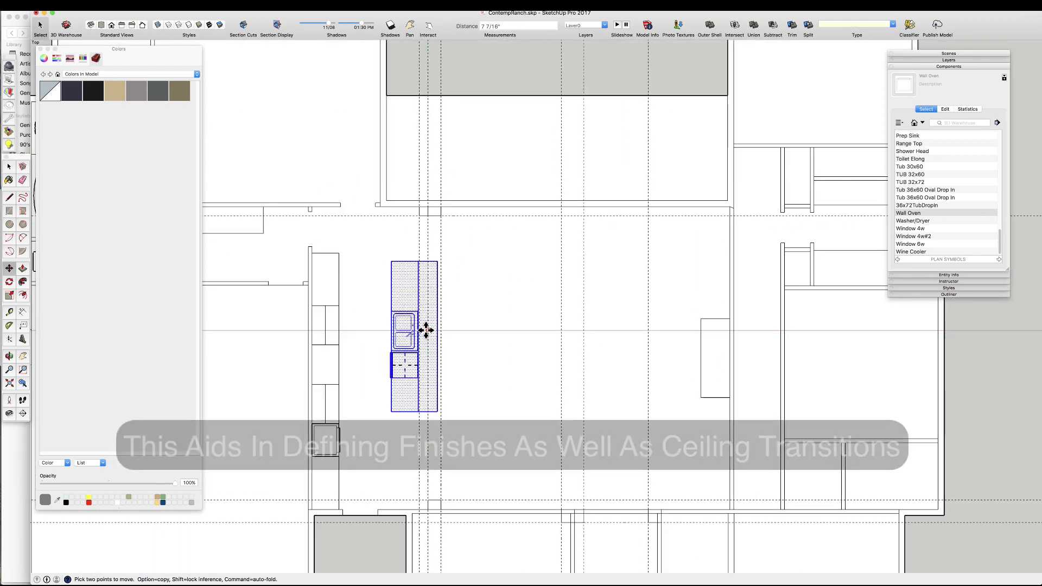
type("6")
key("Return")
key("space")
left_click(401, 413)
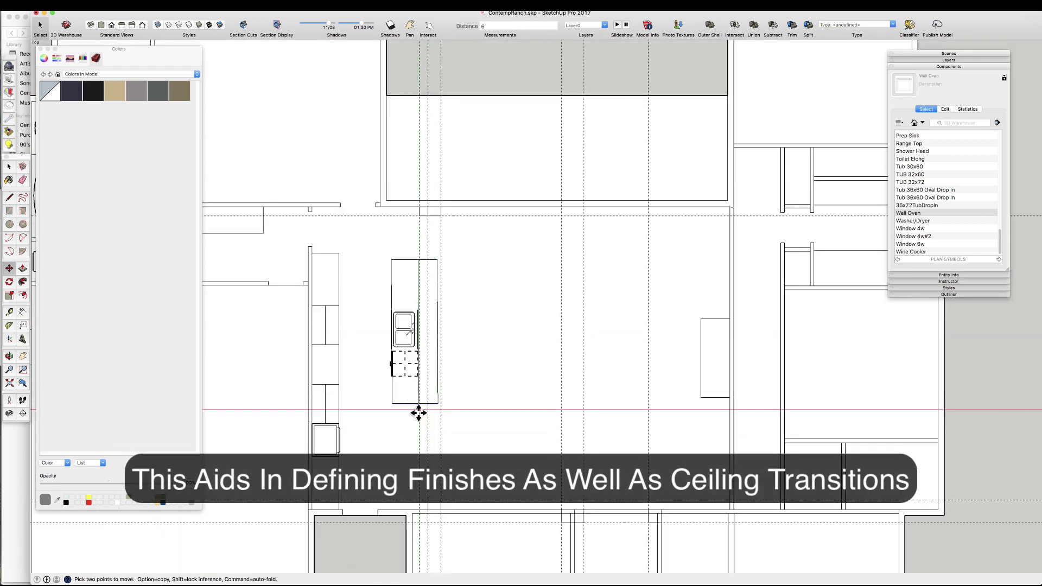
- Flip the sink and dishwasher symbols along the island's length to swap their order
left_click(407, 353)
scroll(407, 326, "up", 3)
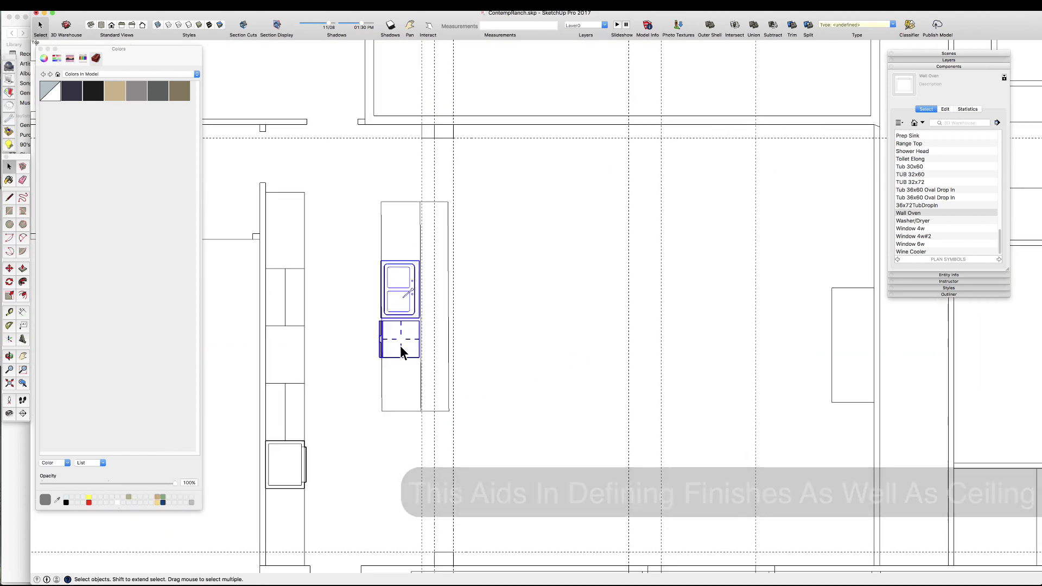
right_click(401, 346)
mouse_move(445, 439)
left_click(519, 446)
scroll(438, 301, "down", 5)
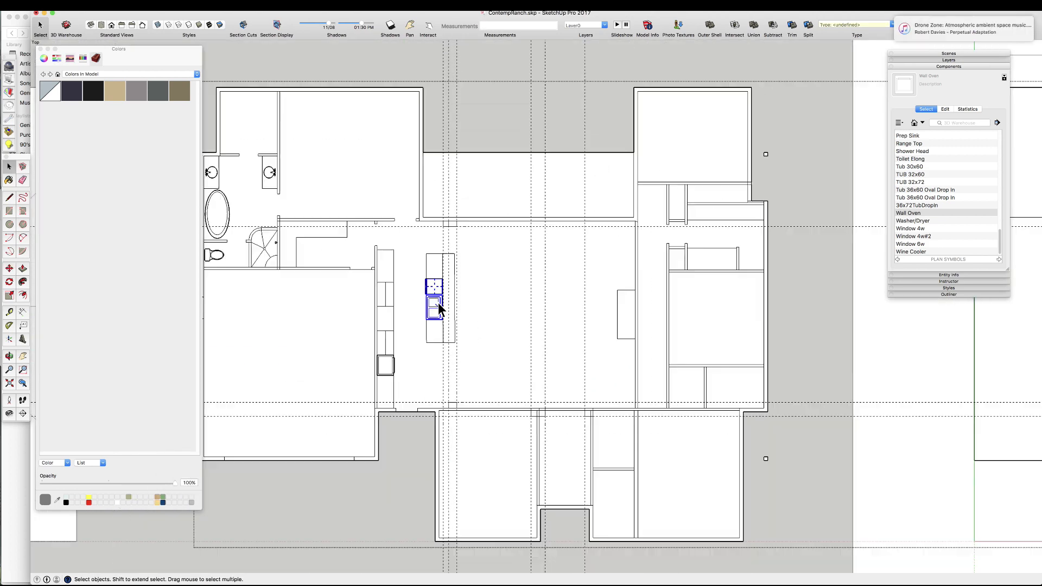
scroll(470, 363, "up", 3)
scroll(435, 416, "up", 1)
scroll(507, 513, "down", 3)
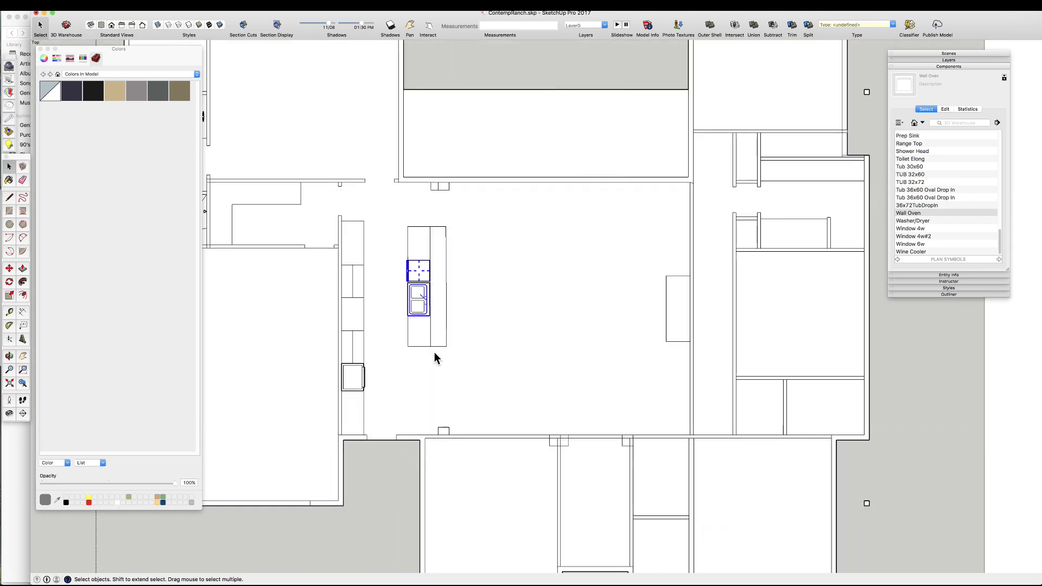
- Erase the surplus column lines beside the entry hall partitions and redraw the side edge of the lower half column
scroll(402, 413, "up", 3)
scroll(456, 383, "up", 5)
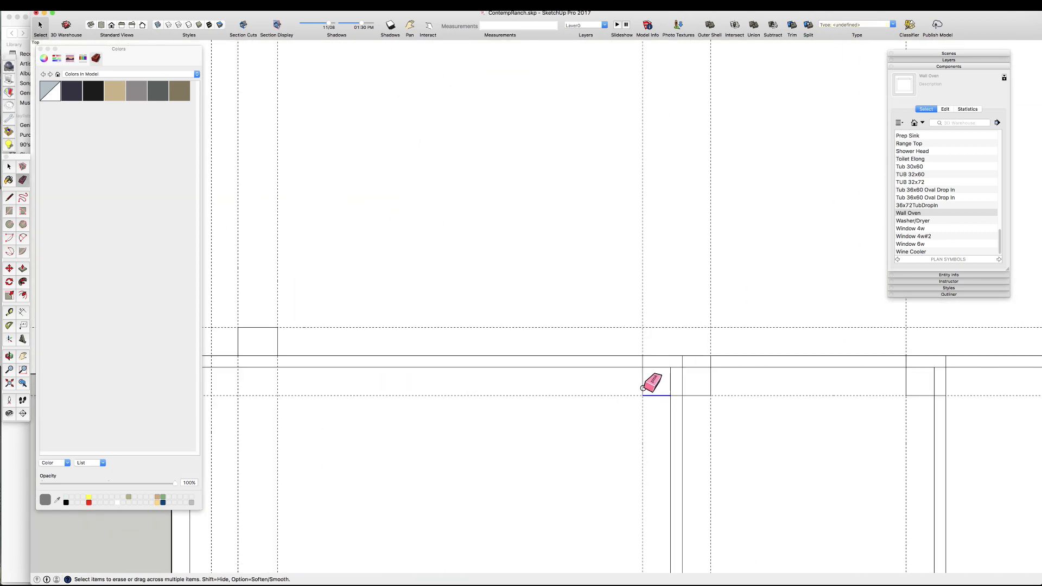
left_click_drag(643, 388, 634, 398)
scroll(619, 393, "down", 4)
scroll(740, 384, "up", 3)
scroll(740, 384, "down", 3)
scroll(367, 361, "up", 2)
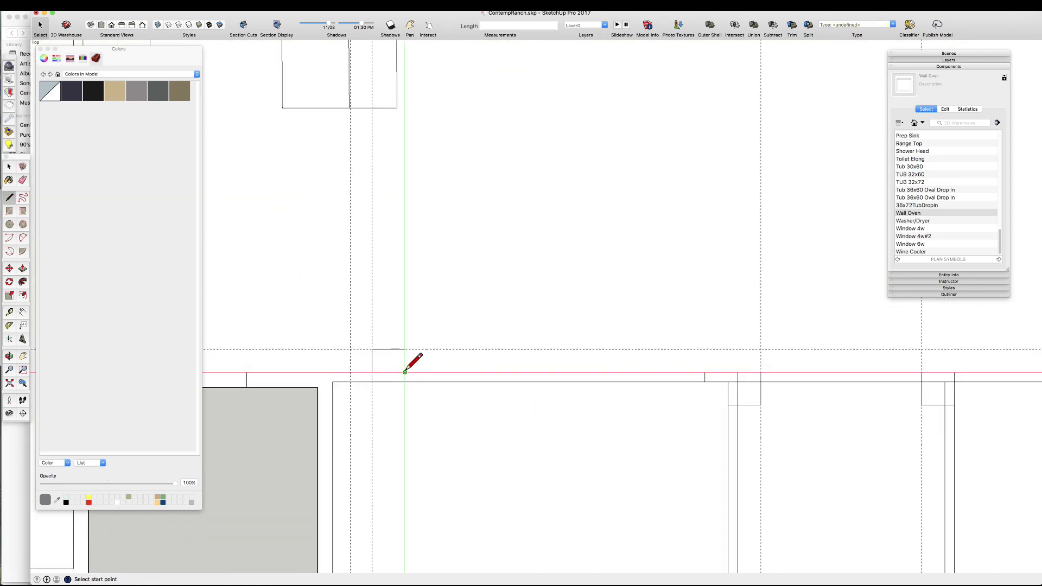
scroll(438, 373, "down", 3)
scroll(496, 435, "up", 4)
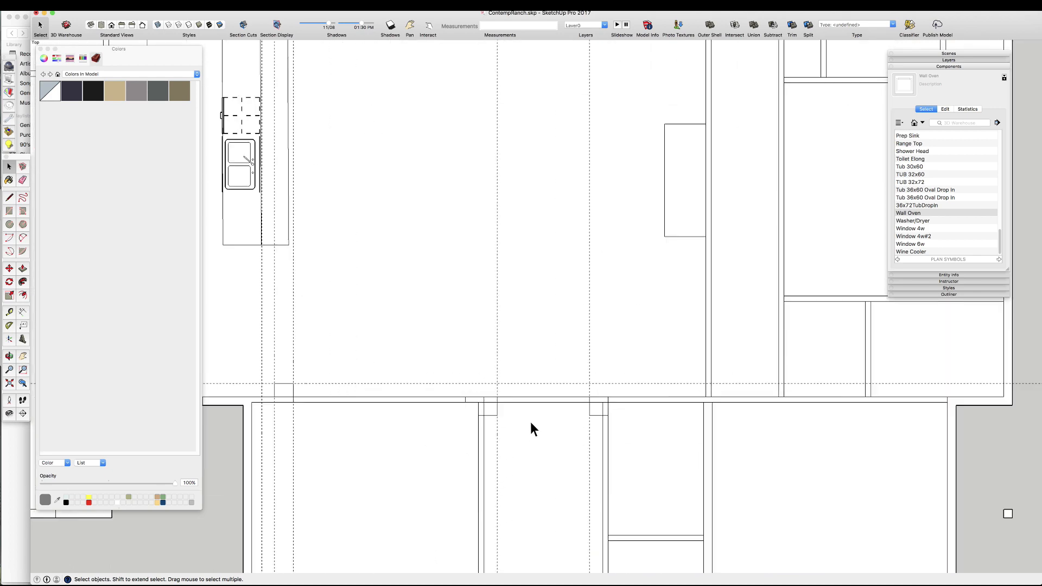
scroll(530, 283, "down", 2)
scroll(438, 207, "up", 2)
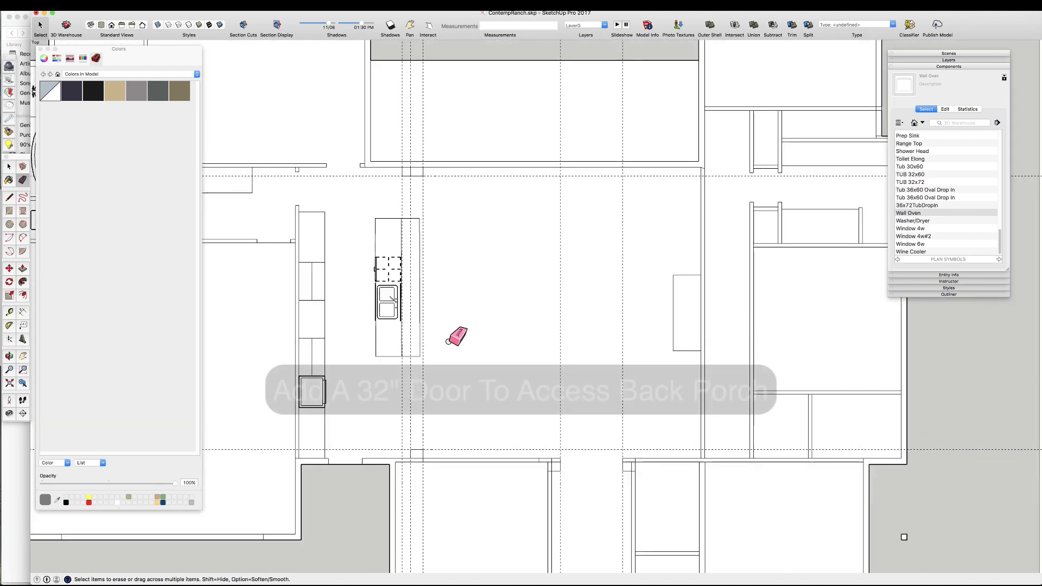
- Lay out a 32" door opening to the back porch beside the upper half column and draw it through the porch wall
scroll(447, 343, "down", 4)
scroll(425, 265, "up", 7)
left_click_drag(425, 264, 417, 254)
scroll(434, 331, "down", 3)
scroll(430, 244, "up", 5)
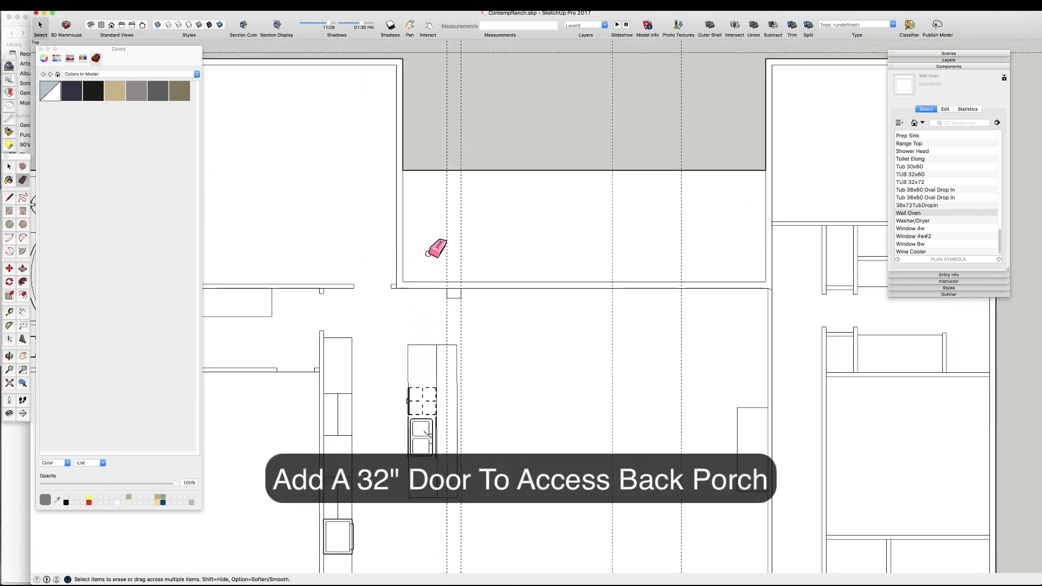
key("space")
type("32")
key("Return")
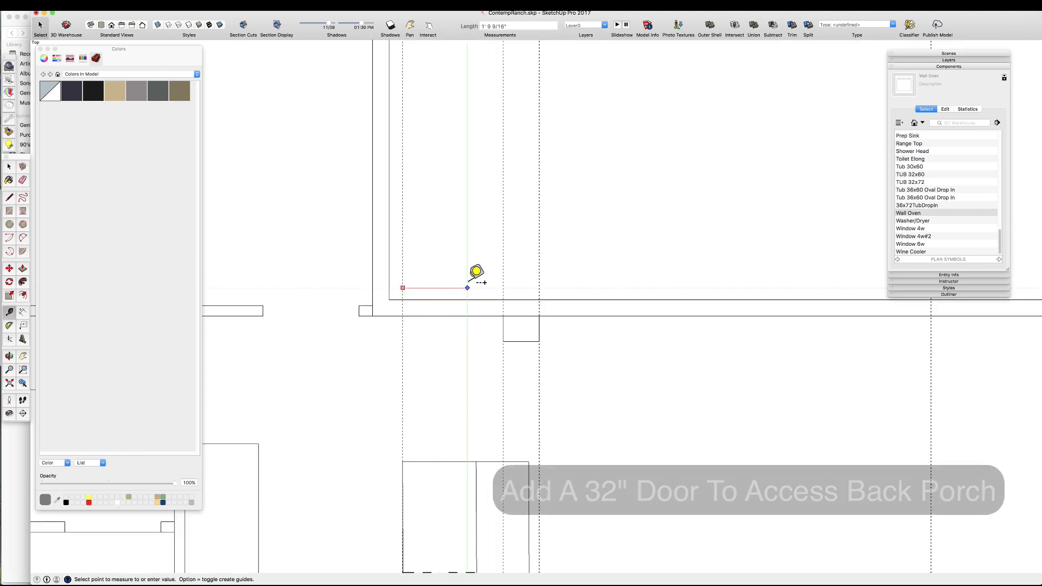
key("r")
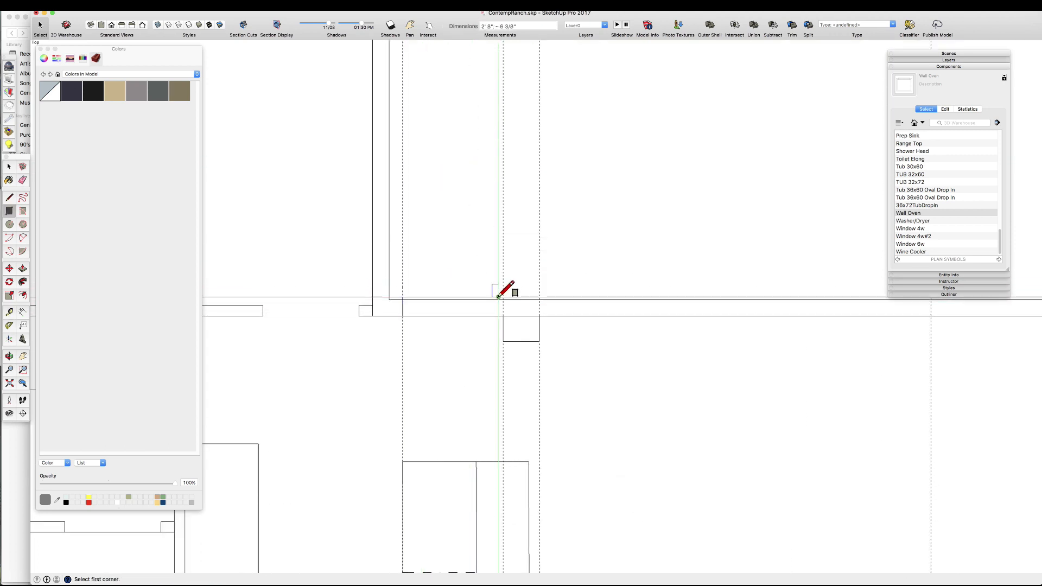
scroll(426, 320, "down", 5)
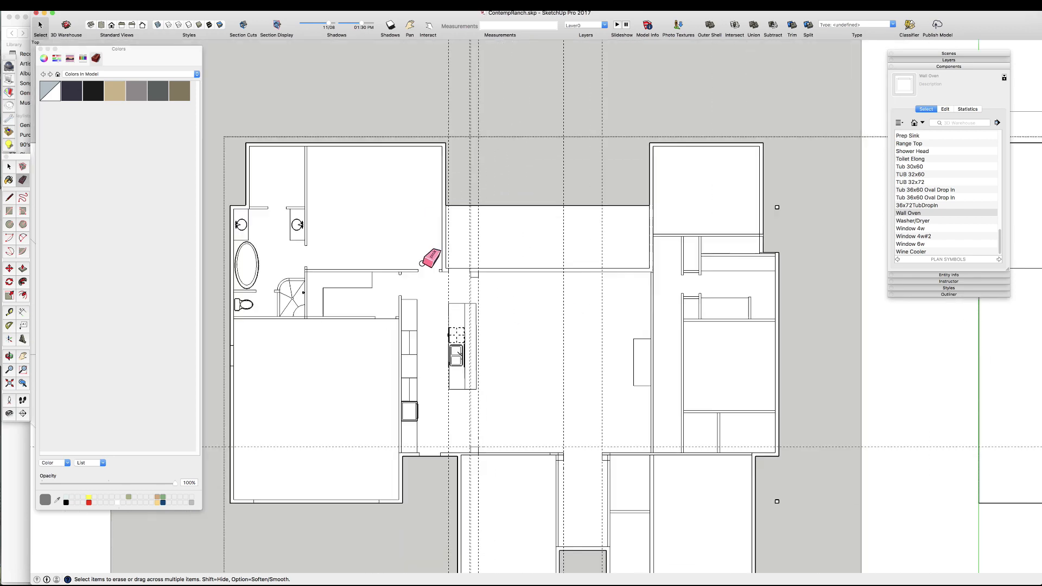
- Select the main floor area and examine how far it extends through the kitchen, living room and entry hall
scroll(582, 428, "up", 4)
key("space")
left_click(526, 414)
scroll(498, 410, "down", 2)
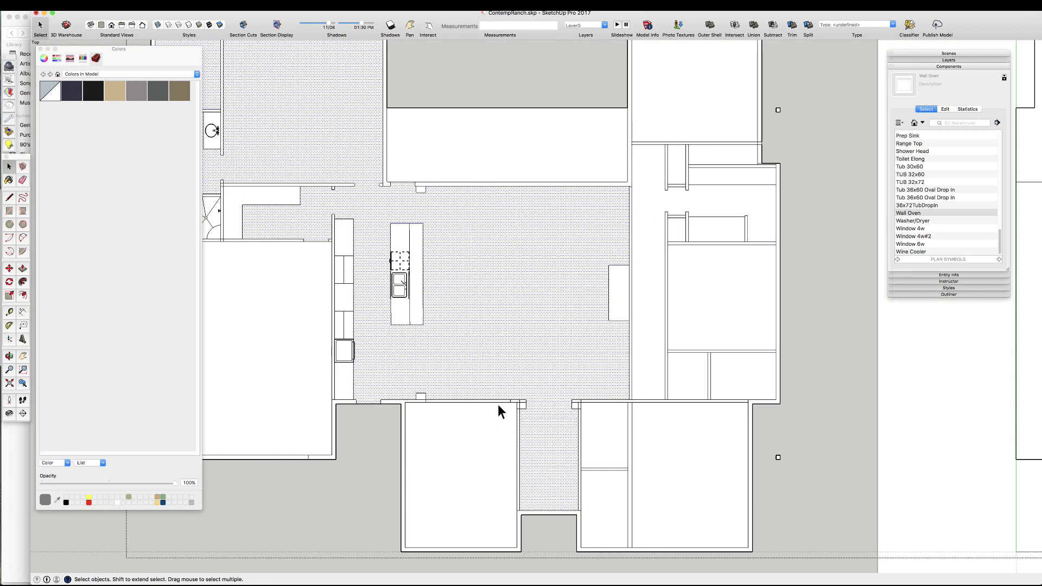
scroll(516, 423, "up", 2)
scroll(570, 423, "down", 1)
scroll(430, 399, "up", 4)
scroll(444, 473, "down", 2)
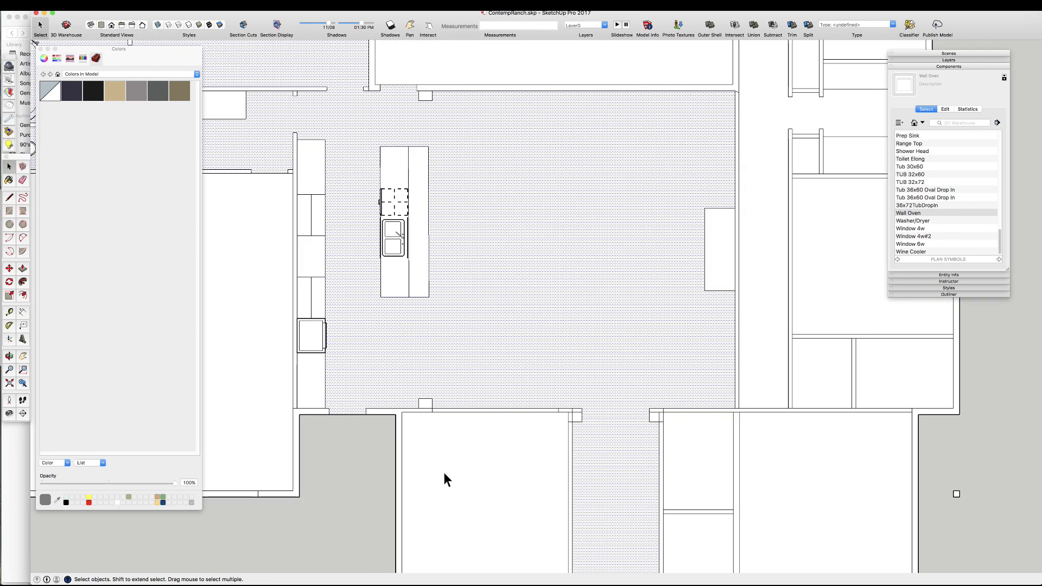
scroll(432, 255, "down", 2)
scroll(443, 428, "up", 3)
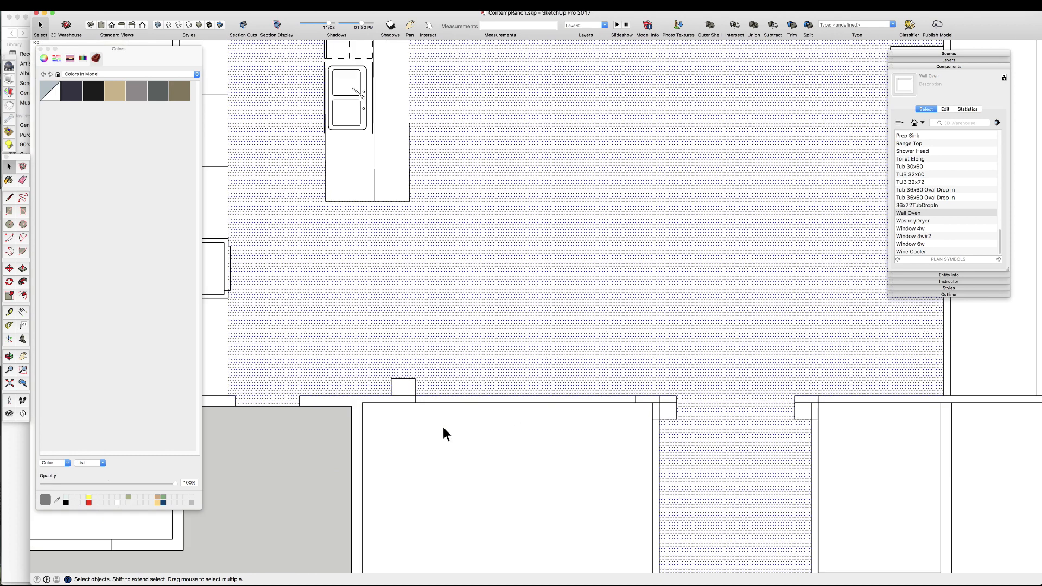
- Erase the stray line across the dining room's upper wall near the entry hall column
scroll(413, 408, "up", 3)
key("e")
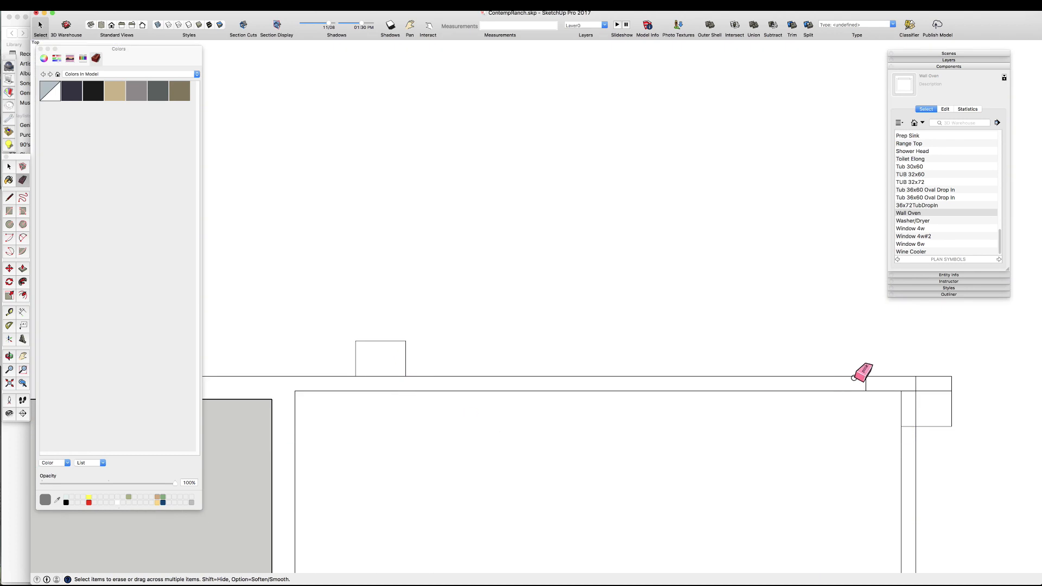
scroll(513, 380, "down", 2)
scroll(509, 383, "up", 2)
- Place guides 36" to each side of the dining room's centerline to mark an opening toward the living room
key("t")
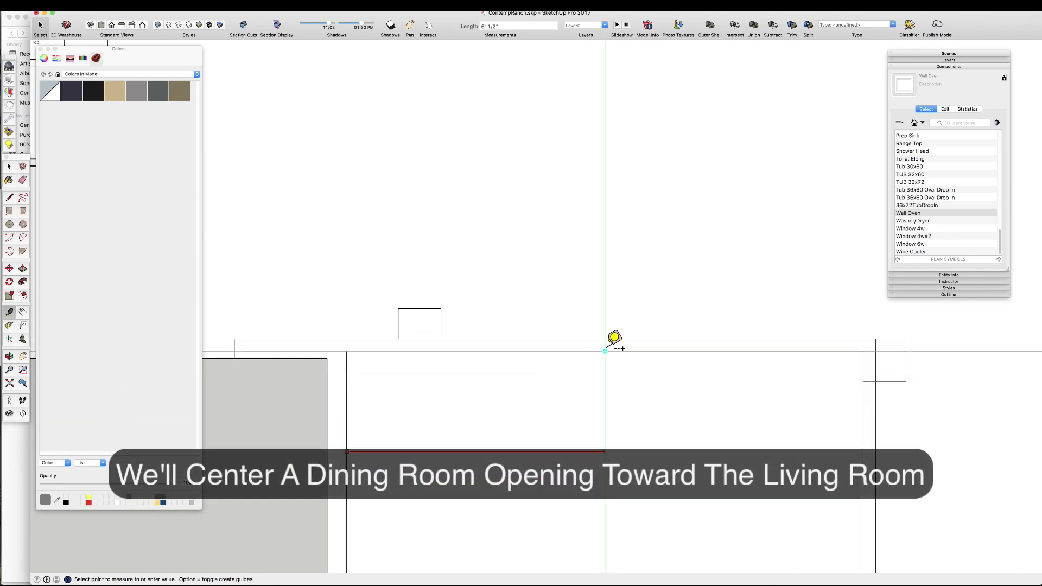
left_click(605, 394)
left_click(652, 343)
type("36")
key("Return")
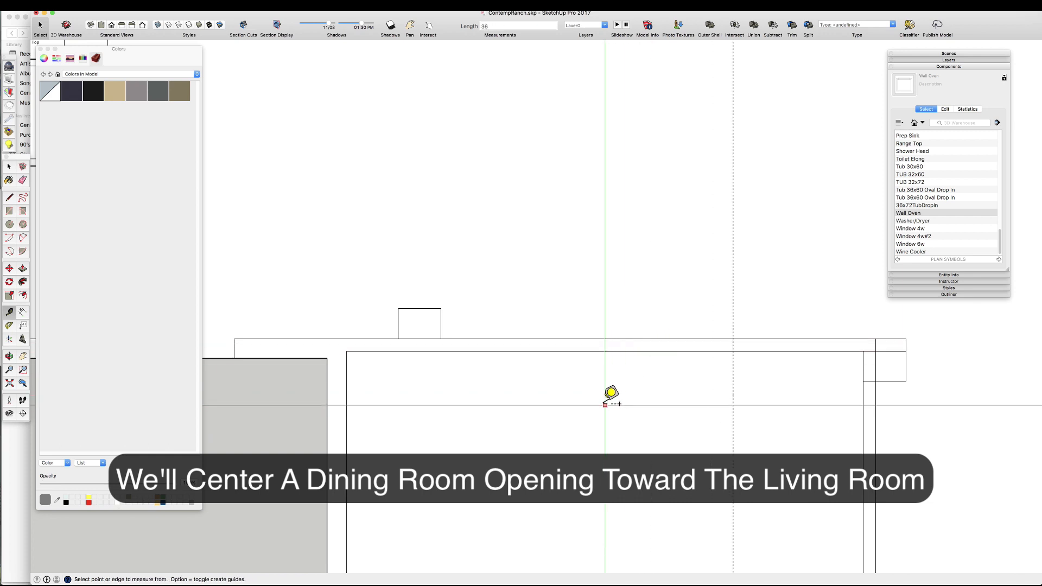
left_click(605, 405)
left_click(459, 421)
type("36")
key("Return")
- Cut the dining room opening through the wall between the guides and erase the surplus lines at the hall columns
key("r")
left_click(476, 351)
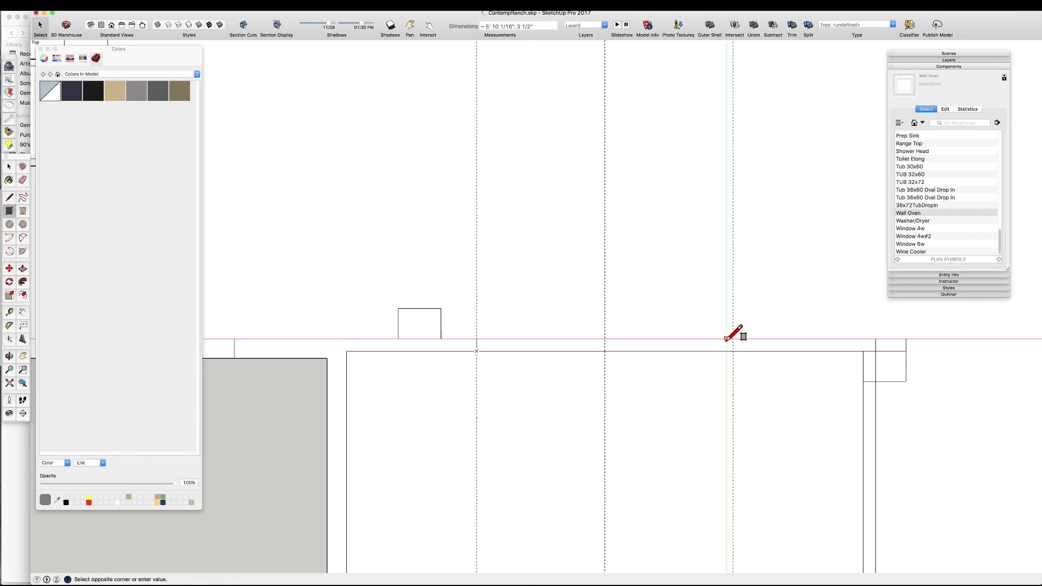
scroll(536, 354, "down", 5)
scroll(470, 335, "up", 5)
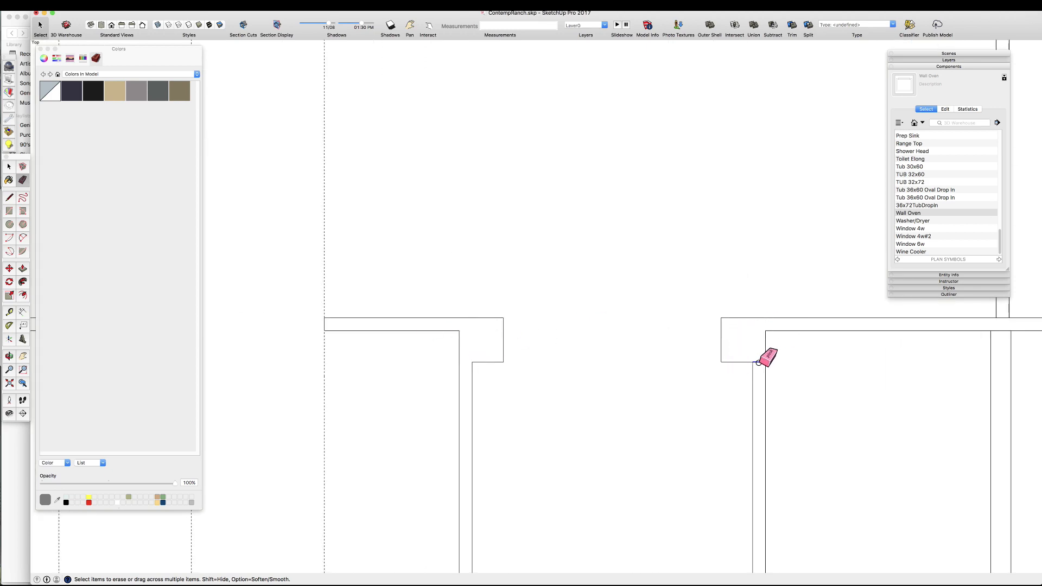
scroll(759, 362, "down", 5)
key("space")
scroll(532, 320, "up", 3)
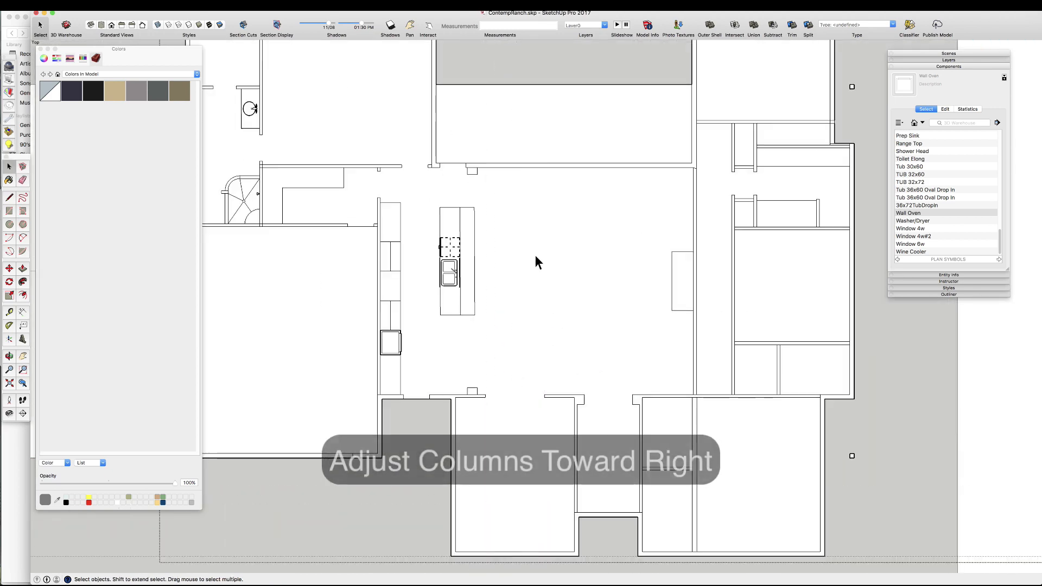
- Shift the two half columns near the island slightly toward the living room
scroll(549, 304, "down", 3)
scroll(581, 275, "up", 5)
key("e")
scroll(499, 217, "down", 2)
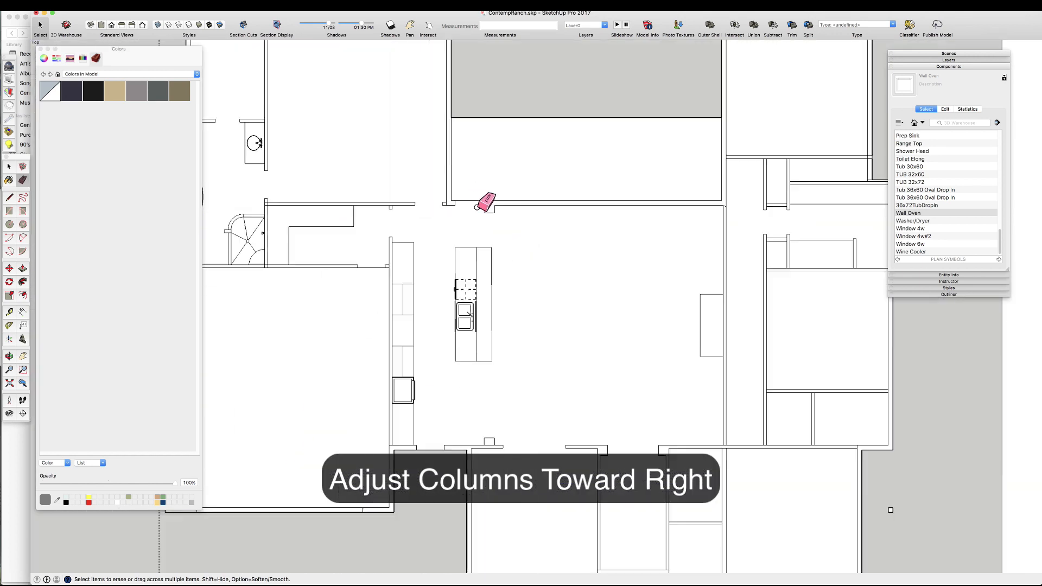
scroll(485, 201, "up", 2)
key("space")
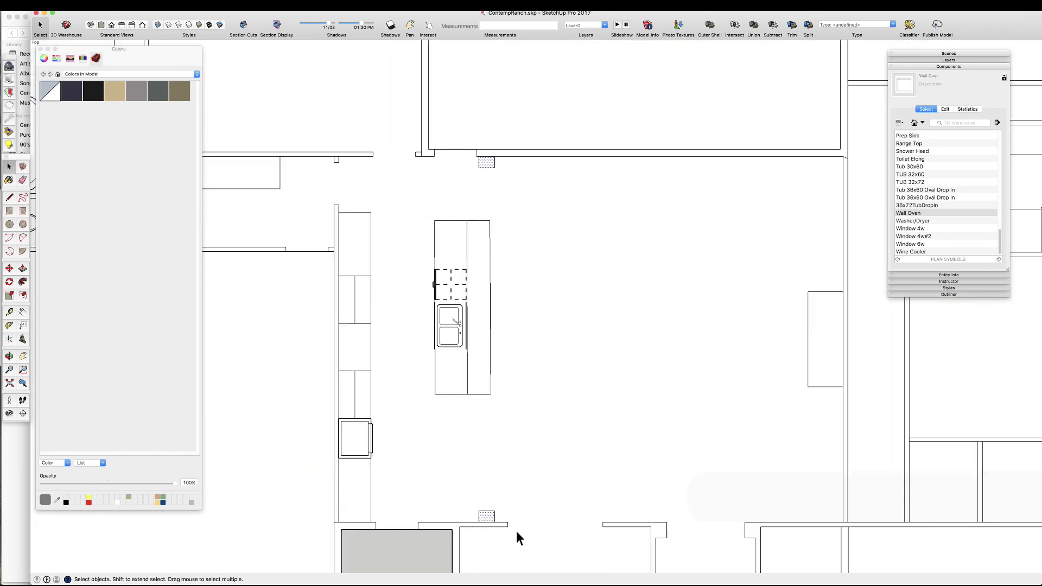
scroll(516, 532, "up", 3)
scroll(493, 503, "down", 5)
key("space")
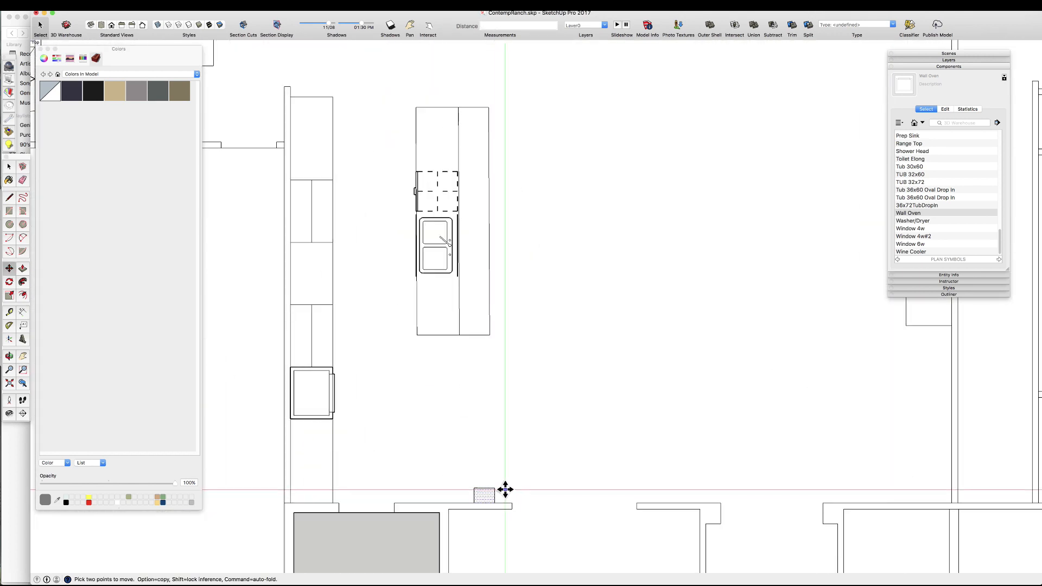
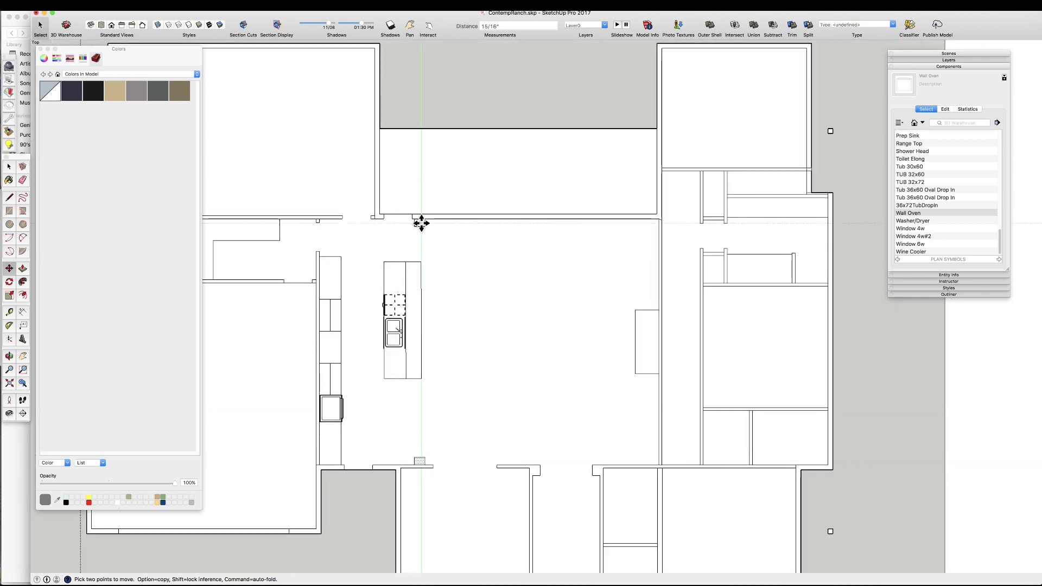
scroll(389, 395, "up", 3)
key("m")
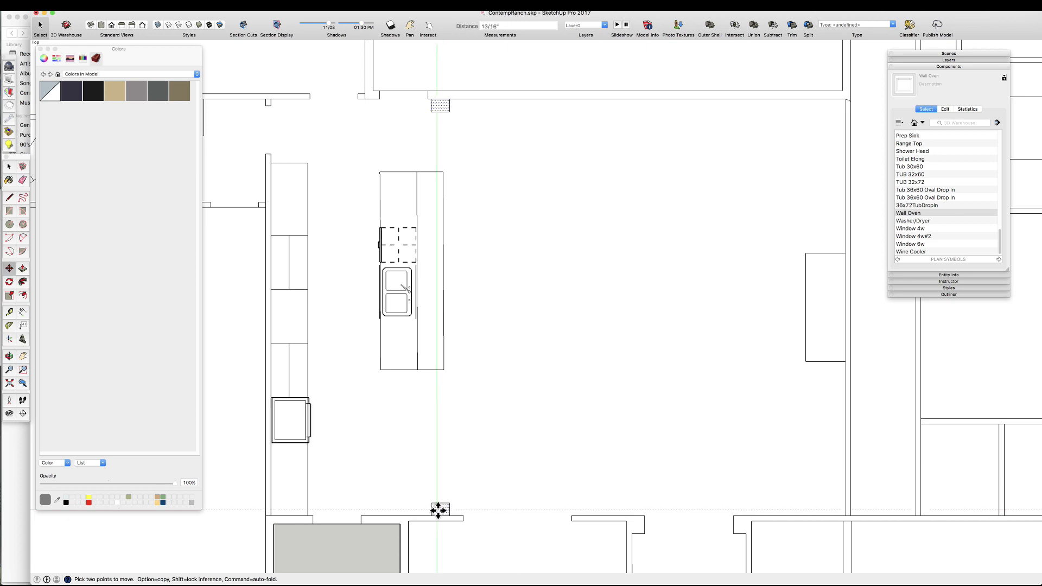
- Move the wall oven symbol back so that its rear edge sits against the kitchen wall
key("space")
scroll(286, 442, "up", 3)
left_click(276, 436)
key("m")
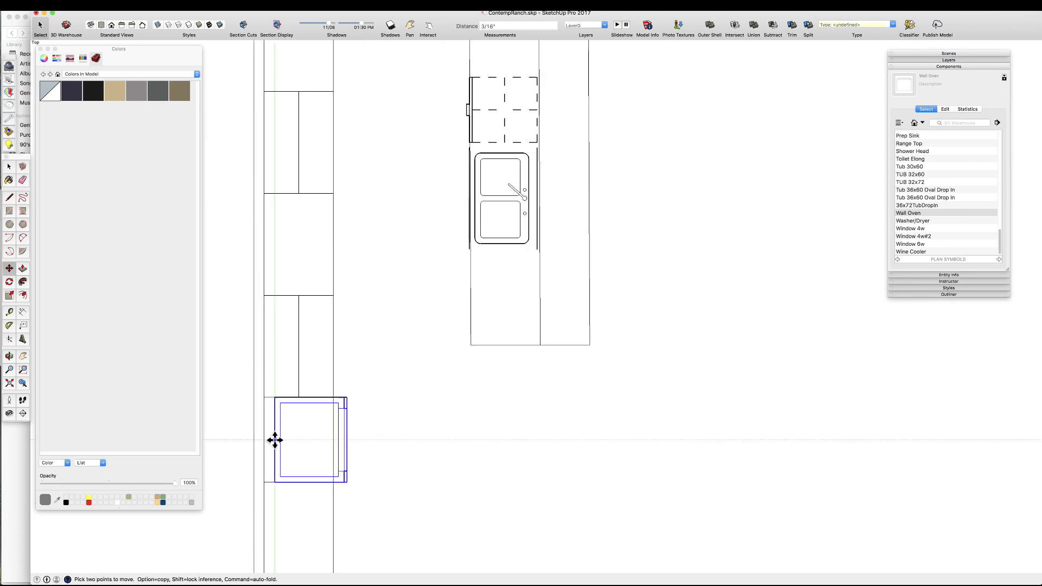
left_click(276, 439)
left_click(265, 439)
scroll(348, 342, "down", 5)
- Join the shifted half columns to the upper and lower walls, erasing the lines between them
key("space")
scroll(436, 282, "up", 2)
key("e")
key("r")
scroll(426, 257, "up", 2)
left_click(426, 252)
scroll(471, 255, "down", 4)
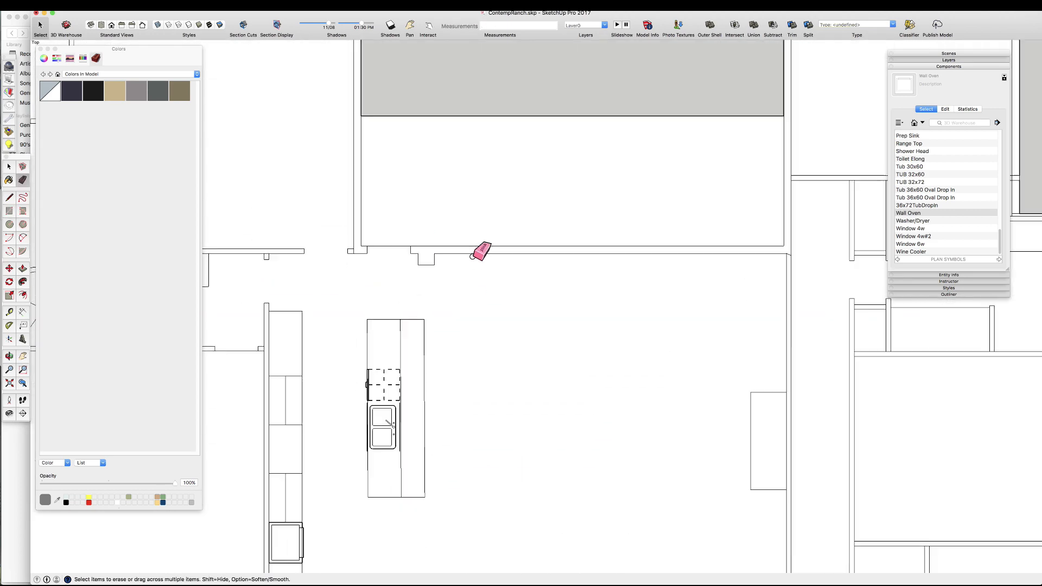
scroll(456, 460, "up", 3)
left_click(462, 460)
scroll(445, 487, "down", 3)
- Try out a ceiling transition line between the half columns and a vaulted peak line from its midpoint to the fireplace
key("l")
left_click(442, 476)
left_click(443, 260)
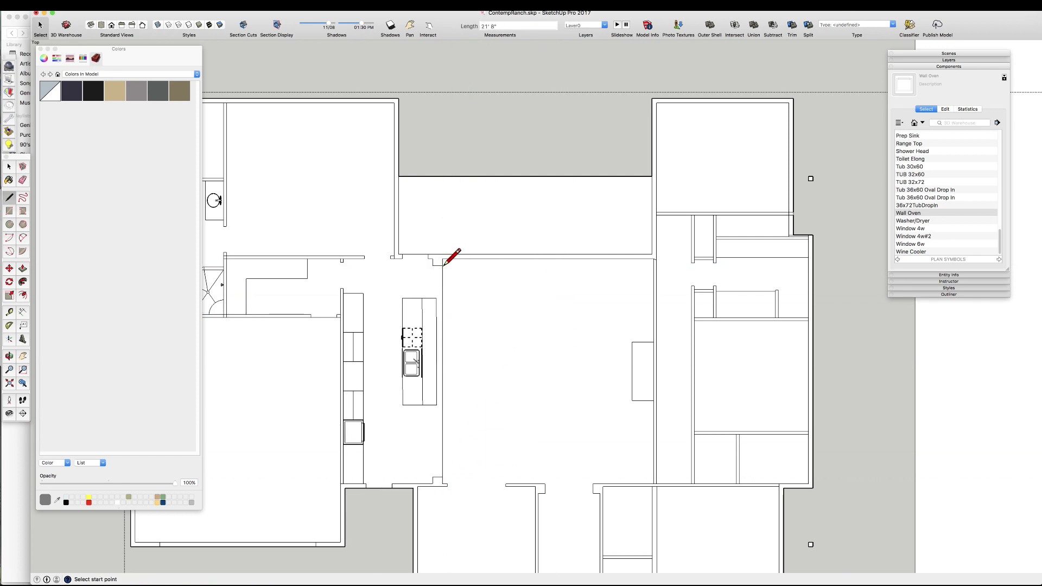
left_click(443, 371)
left_click(632, 372)
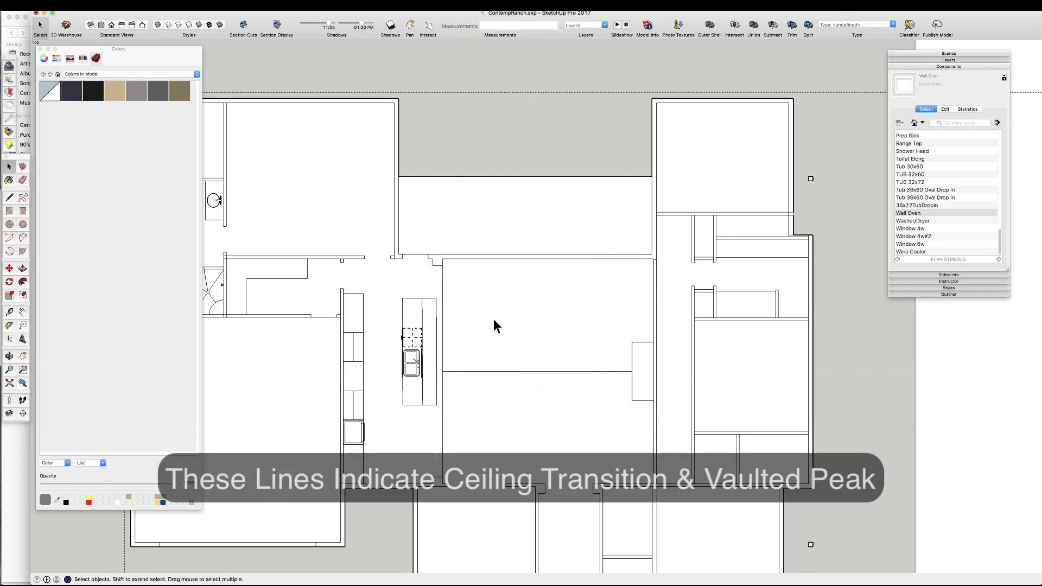
key("e")
key("space")
- Insert the Washer/Dryer plan symbol and set it against the laundry room's upper wall over the L-shaped counter
scroll(500, 363, "down", 6)
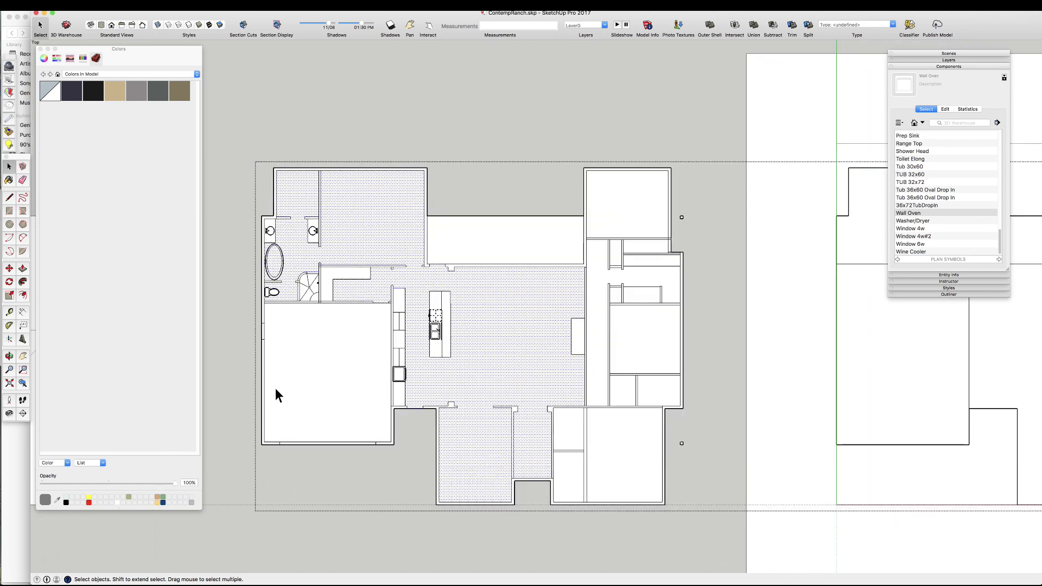
scroll(275, 389, "up", 2)
scroll(343, 245, "up", 3)
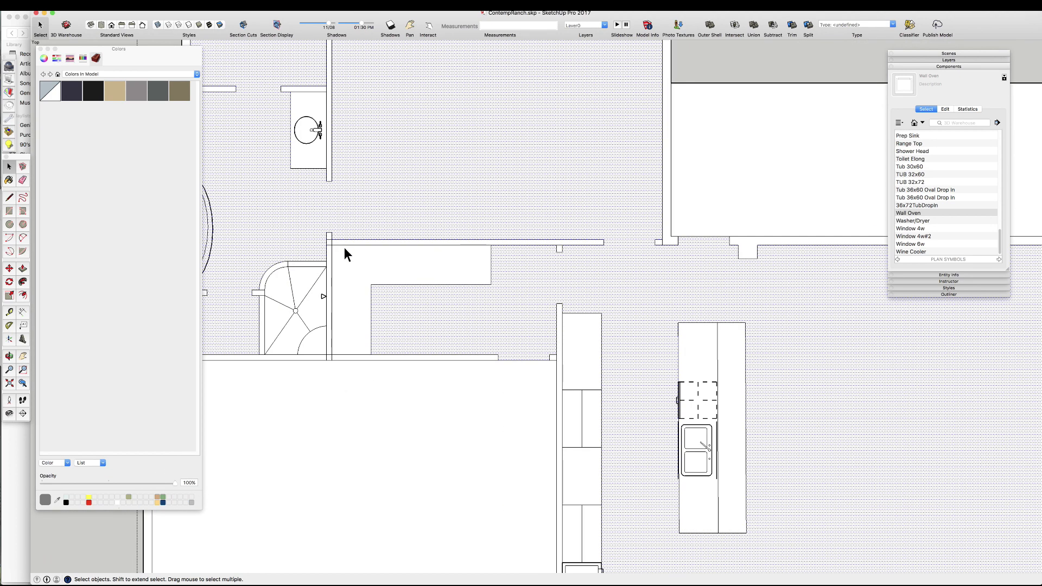
left_click(389, 256)
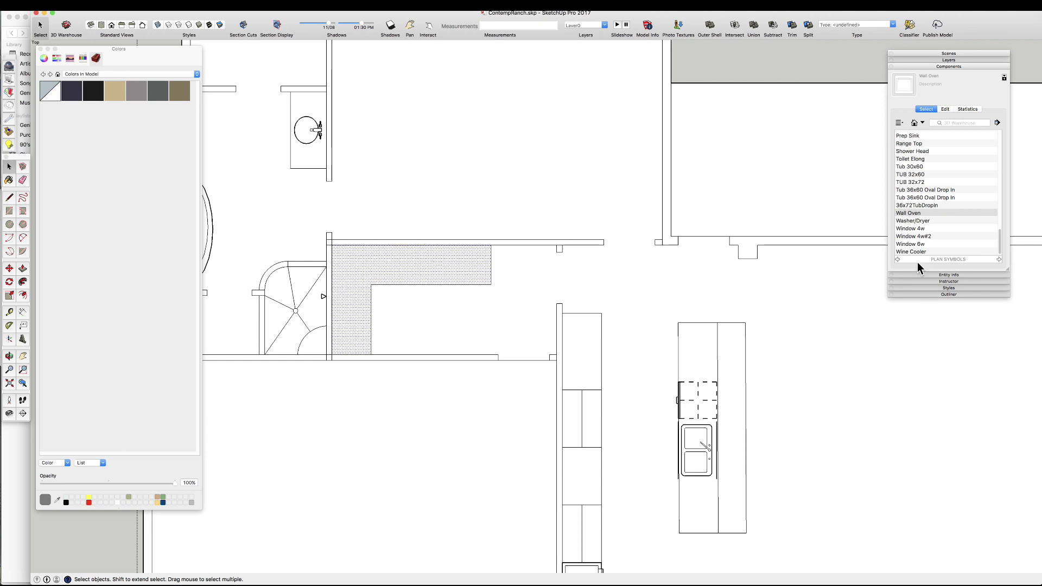
left_click(913, 221)
scroll(383, 270, "up", 5)
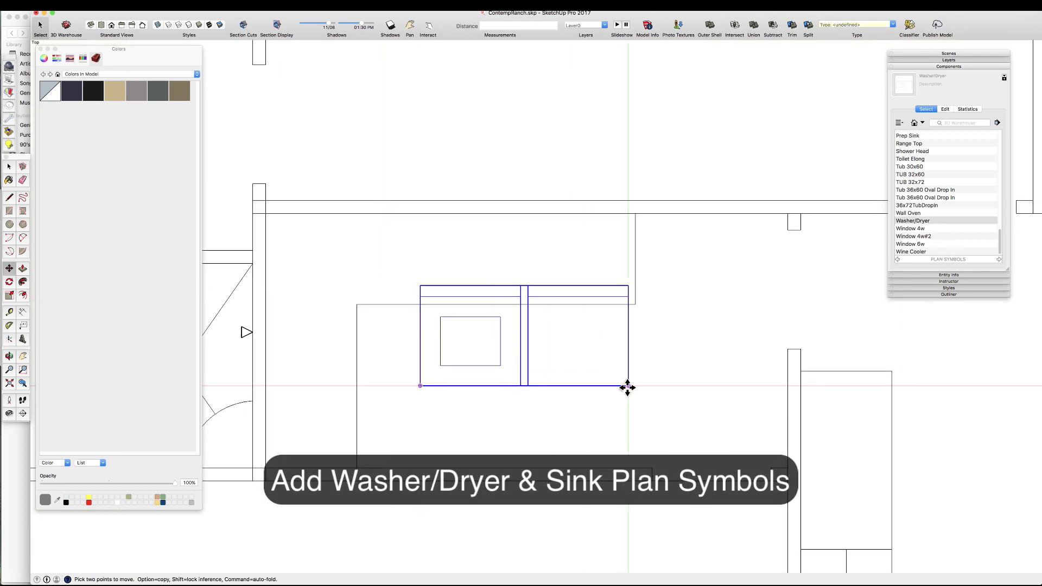
left_click(545, 287)
left_click(553, 213)
key("space")
- Insert the Laundry Sink plan symbol on the laundry counter, rotate it 90 degrees and place it along the side wall
scroll(503, 349, "down", 4)
scroll(916, 204, "up", 8)
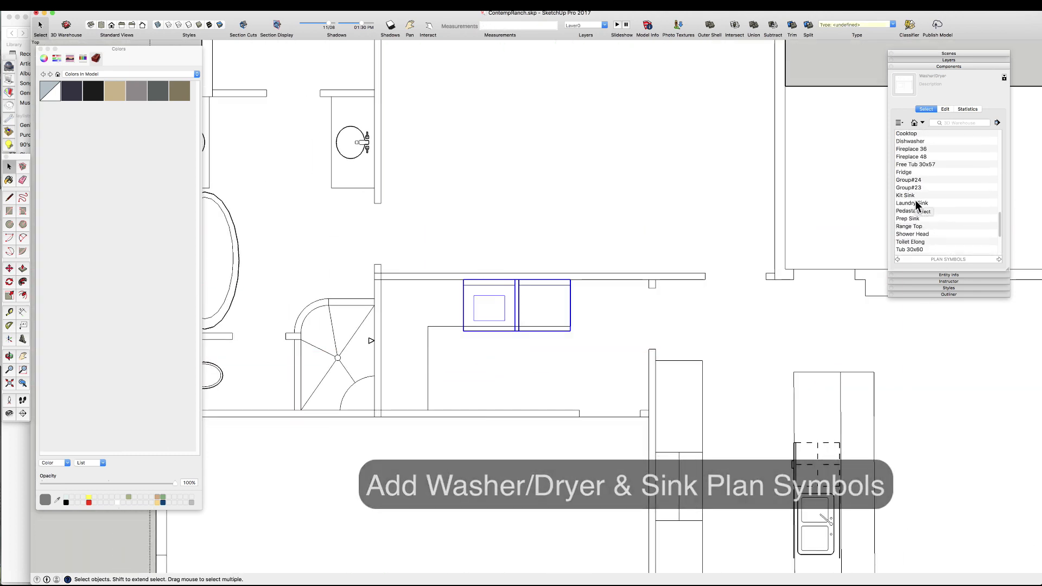
scroll(933, 202, "down", 5)
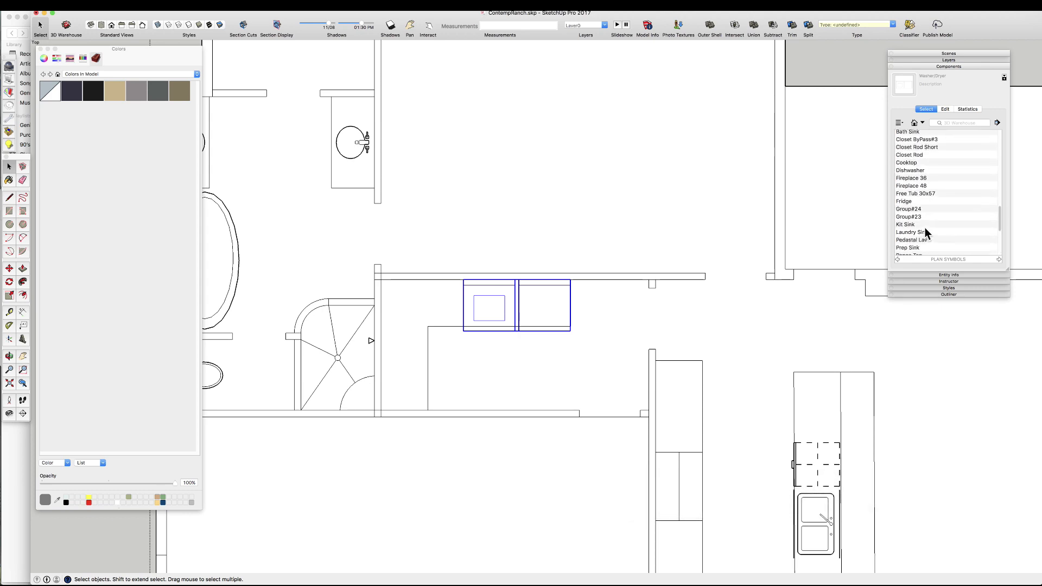
left_click(924, 230)
left_click(408, 392)
key("q")
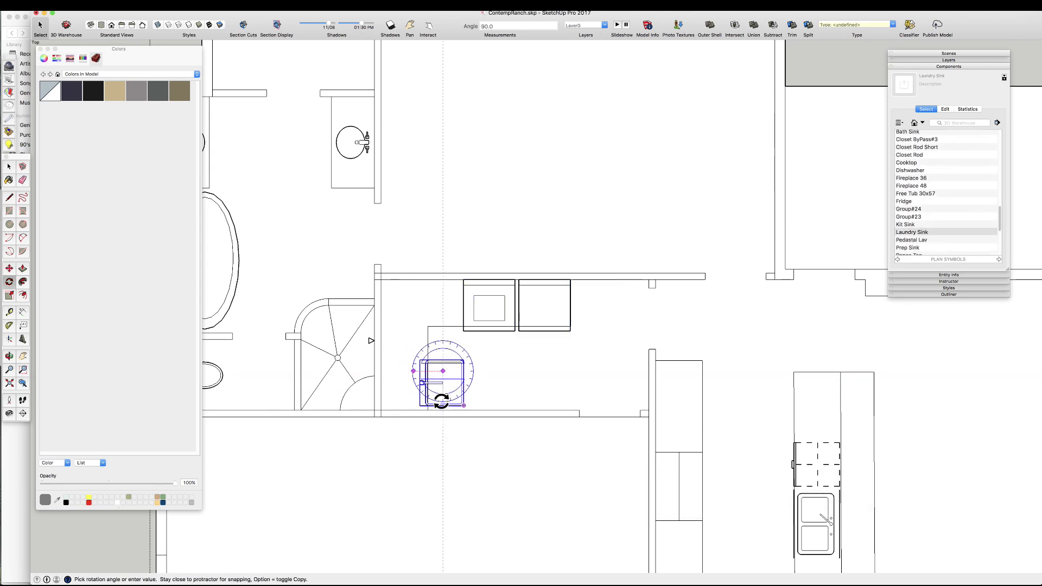
left_click(442, 384)
left_click(405, 369)
key("space")
scroll(413, 367, "down", 10)
scroll(443, 359, "up", 5)
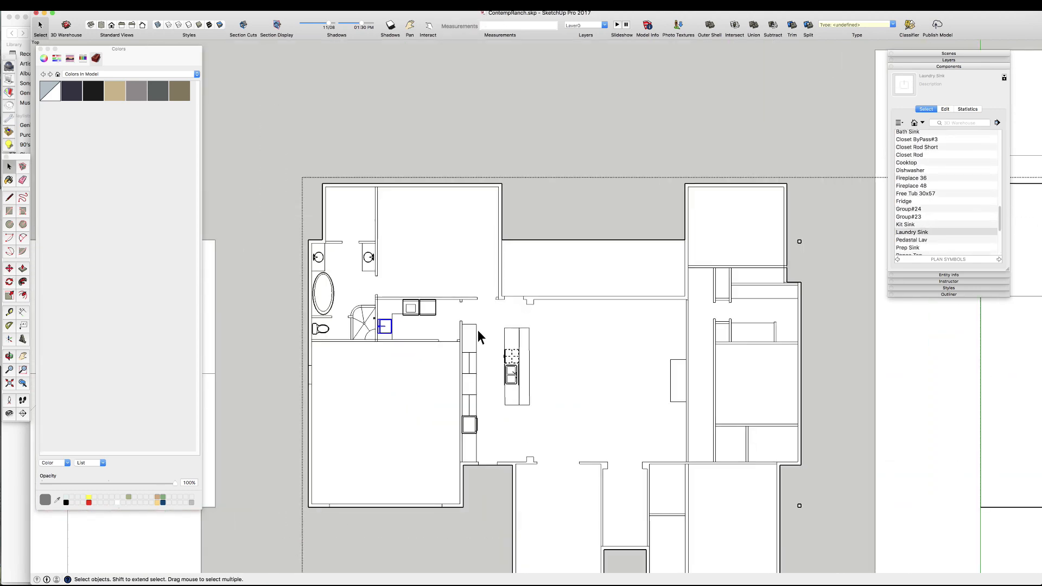
- Check the garage floor, the open living floor and the small rooms beside the entry hall
scroll(536, 324, "down", 2)
left_click(363, 466)
scroll(364, 466, "up", 3)
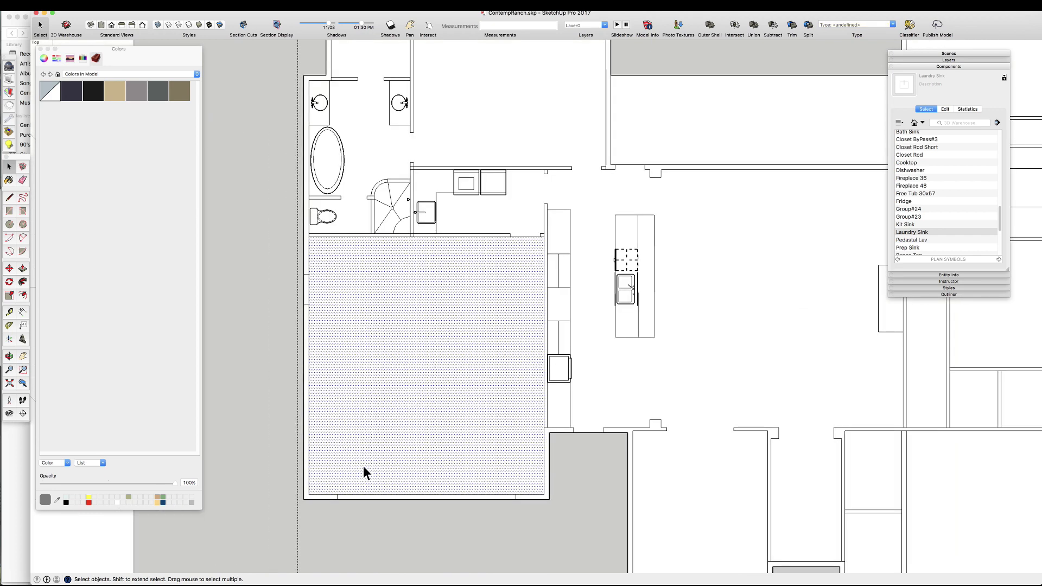
key("t")
left_click(353, 494)
key("space")
scroll(367, 371, "down", 5)
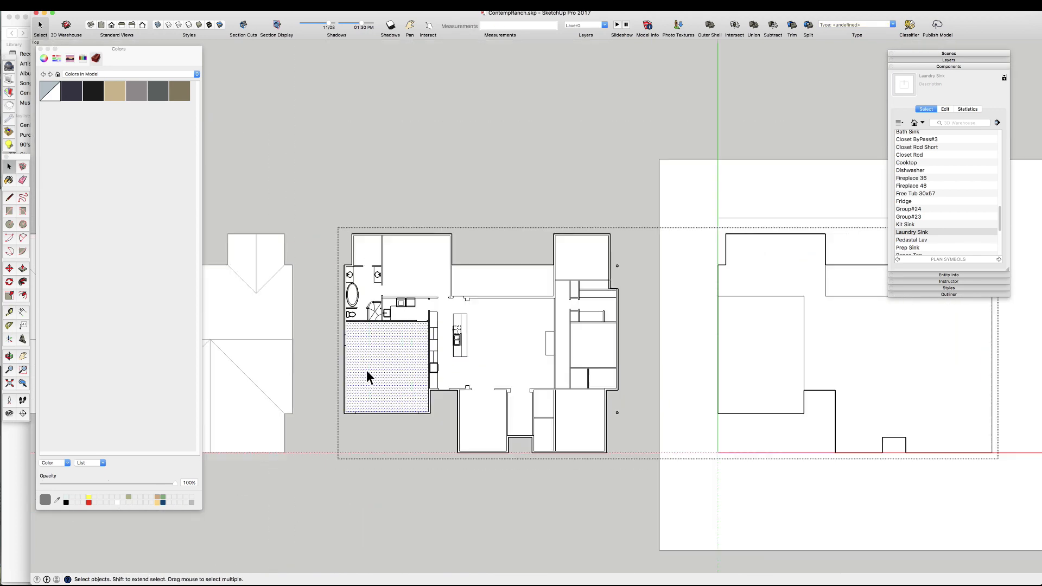
scroll(481, 346, "up", 2)
left_click(481, 345)
scroll(338, 302, "up", 1)
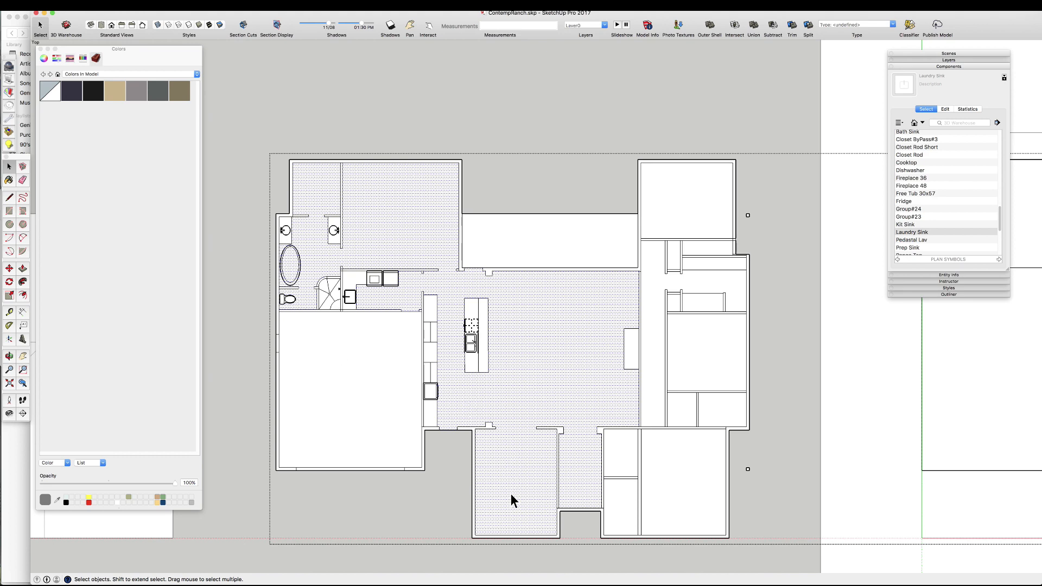
scroll(620, 425, "down", 2)
scroll(614, 513, "up", 6)
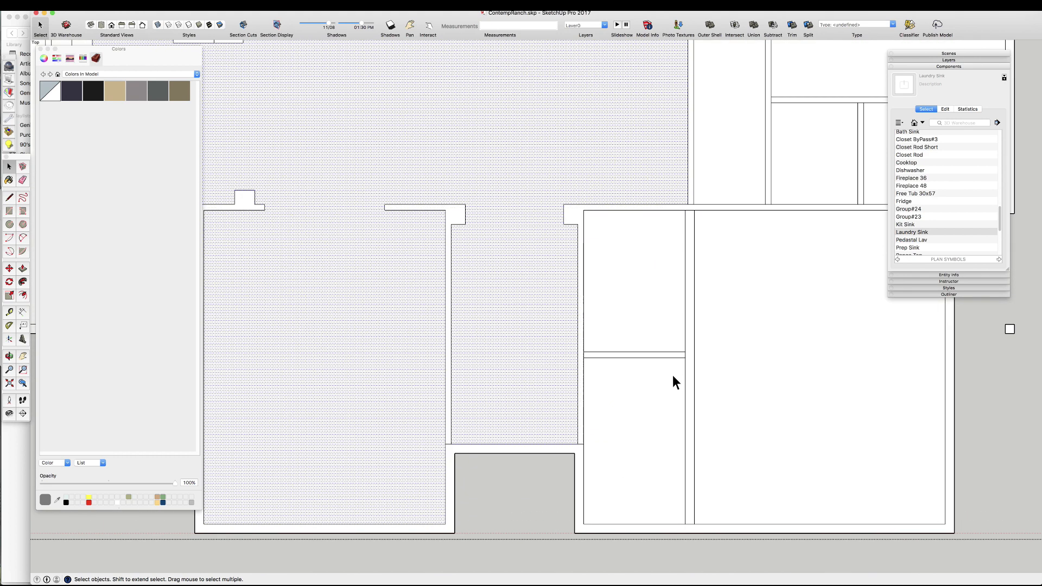
scroll(609, 465, "down", 3)
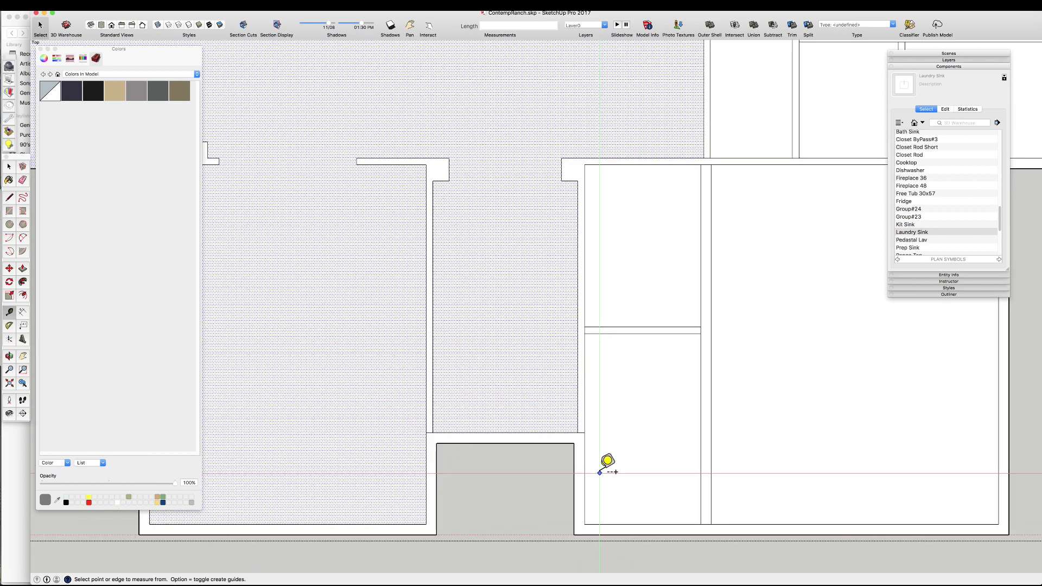
- Move the short closet end wall above the hall bath doorway so its lower face lines up with the vanity's front edge
scroll(606, 480, "down", 4)
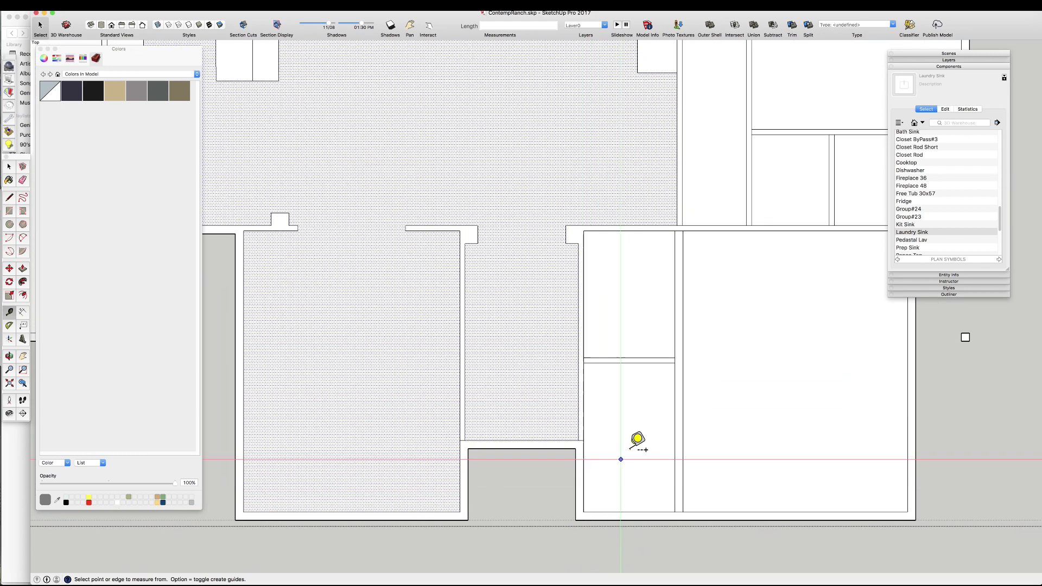
scroll(696, 321, "up", 1)
scroll(623, 383, "down", 3)
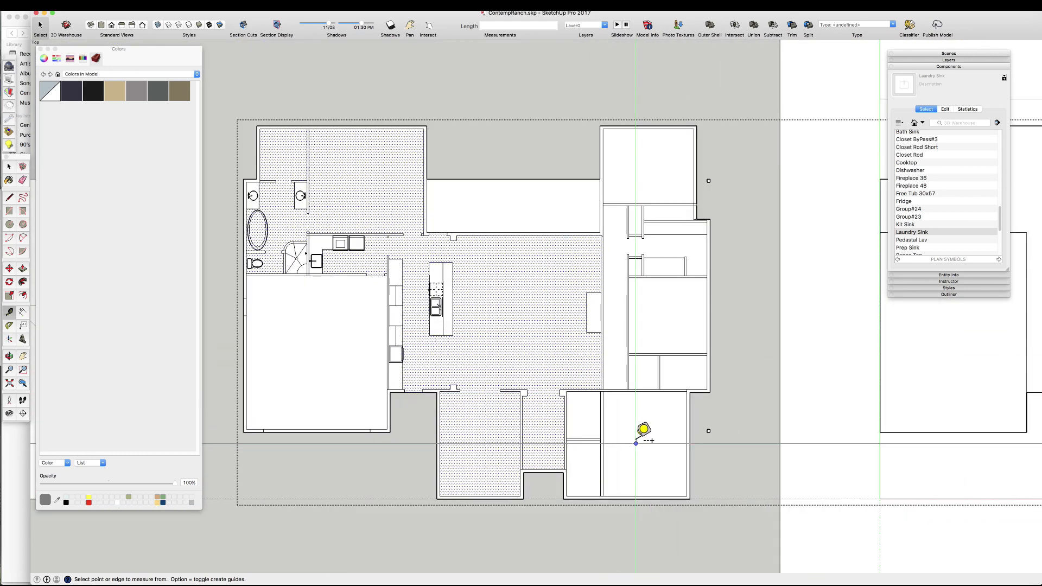
scroll(633, 428, "up", 6)
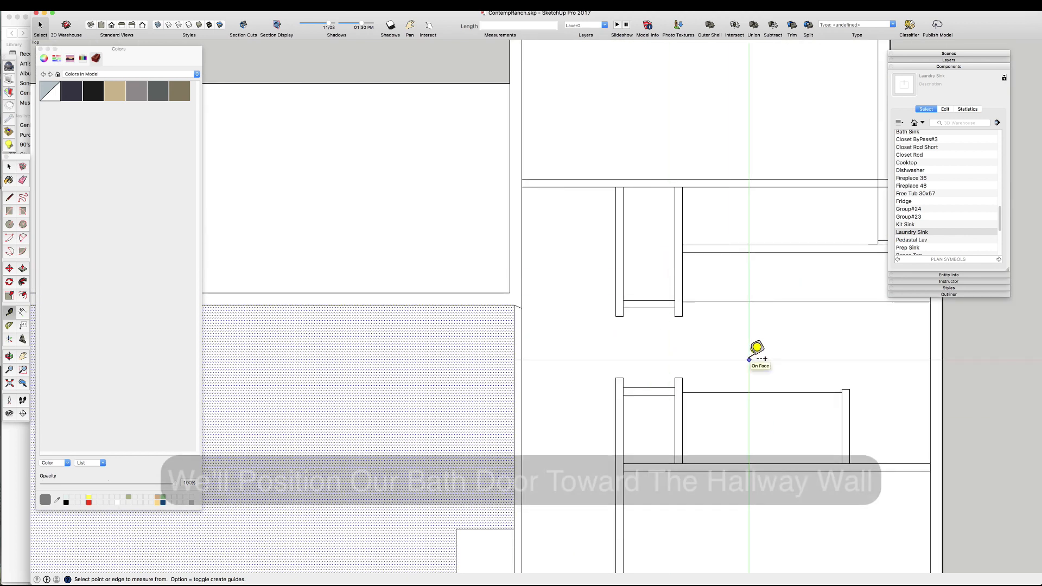
scroll(701, 240, "up", 2)
scroll(700, 240, "up", 1)
key("space")
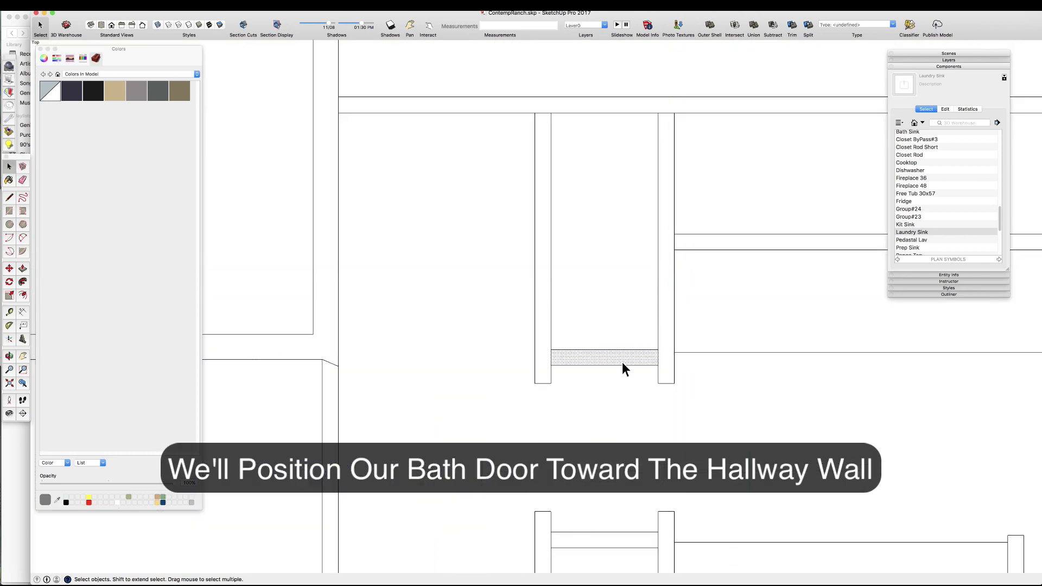
left_click(659, 366)
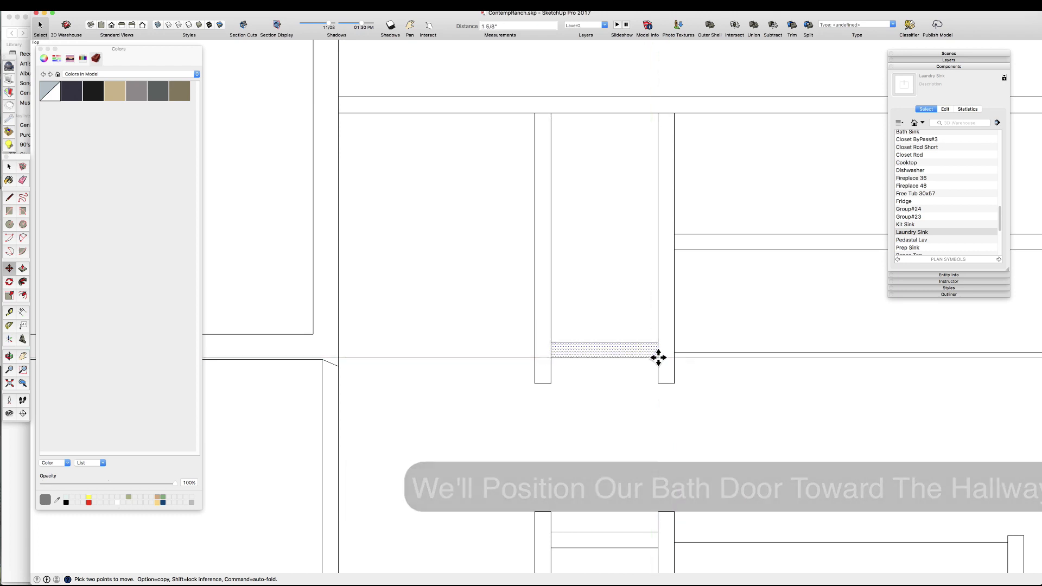
left_click(686, 352, "shift")
- Draw lines across the inner bath wall ends level with the short walls and erase the protruding ends on both sides
key("l")
scroll(618, 388, "down", 2)
scroll(652, 354, "up", 1)
left_click(646, 314)
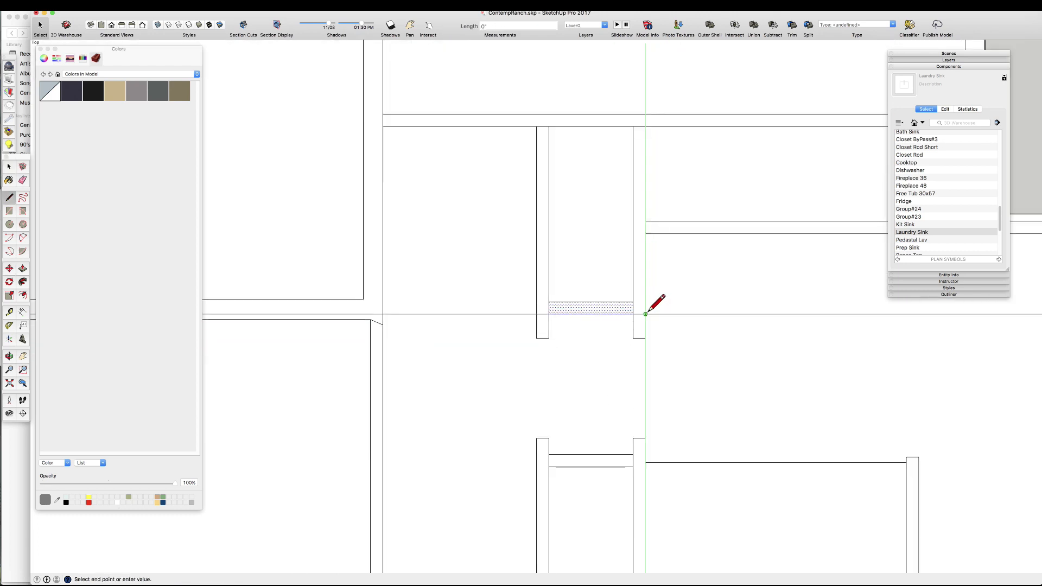
left_click(633, 454)
key("e")
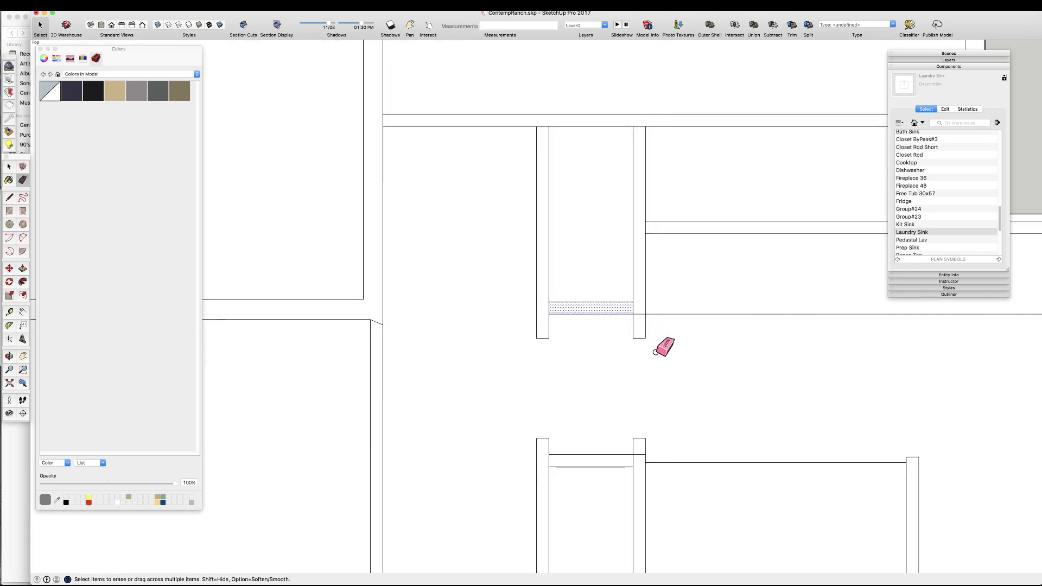
left_click(644, 437)
- Erase the leftover joint lines where the two short walls meet the inner bath walls
scroll(617, 357, "down", 2)
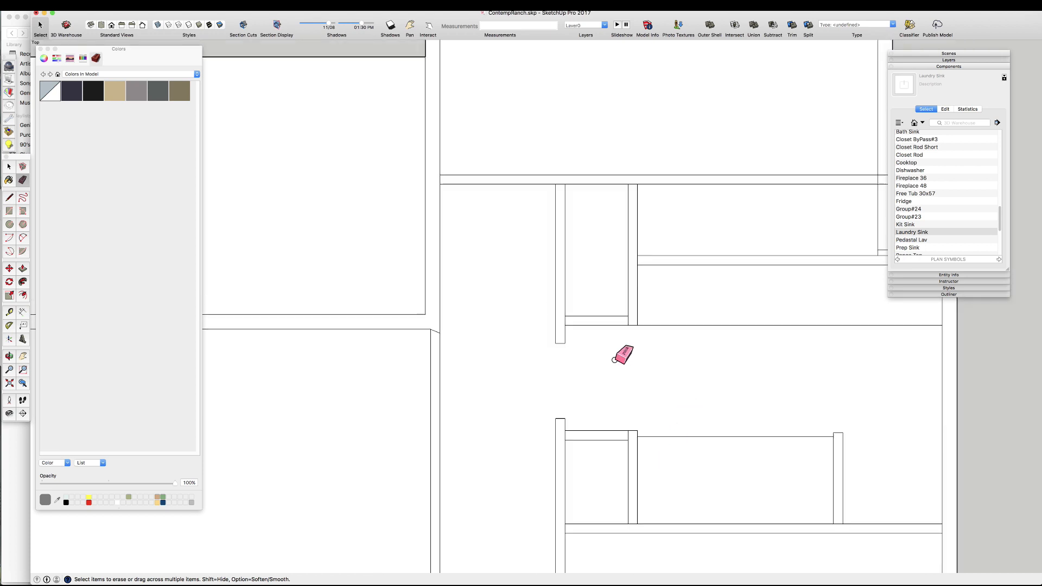
scroll(624, 434, "up", 1)
left_click(628, 432)
scroll(659, 162, "up", 2)
left_click(626, 330)
scroll(524, 306, "down", 2)
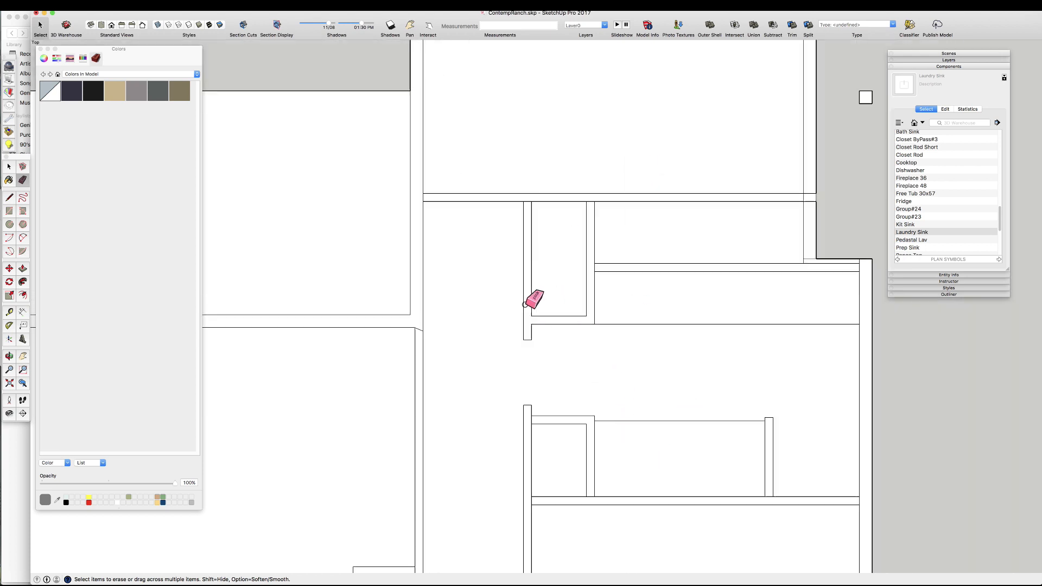
scroll(597, 418, "down", 1)
- Try out a guide offset inward from the bath's exterior wall across the vanity counter
key("space")
left_click(671, 320)
scroll(623, 318, "down", 1)
scroll(592, 304, "up", 2)
scroll(591, 304, "up", 1)
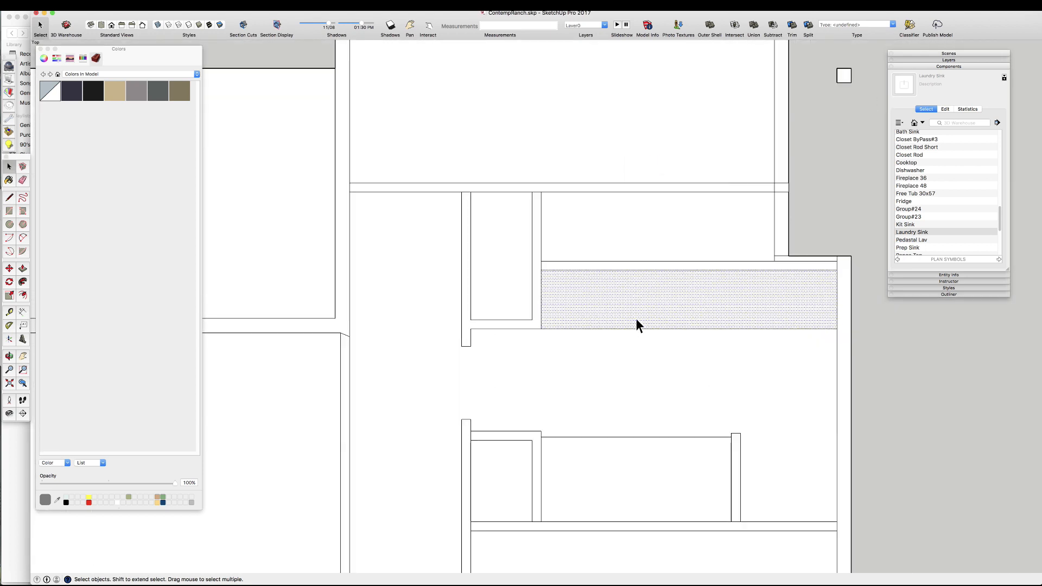
key("t")
left_click(837, 319)
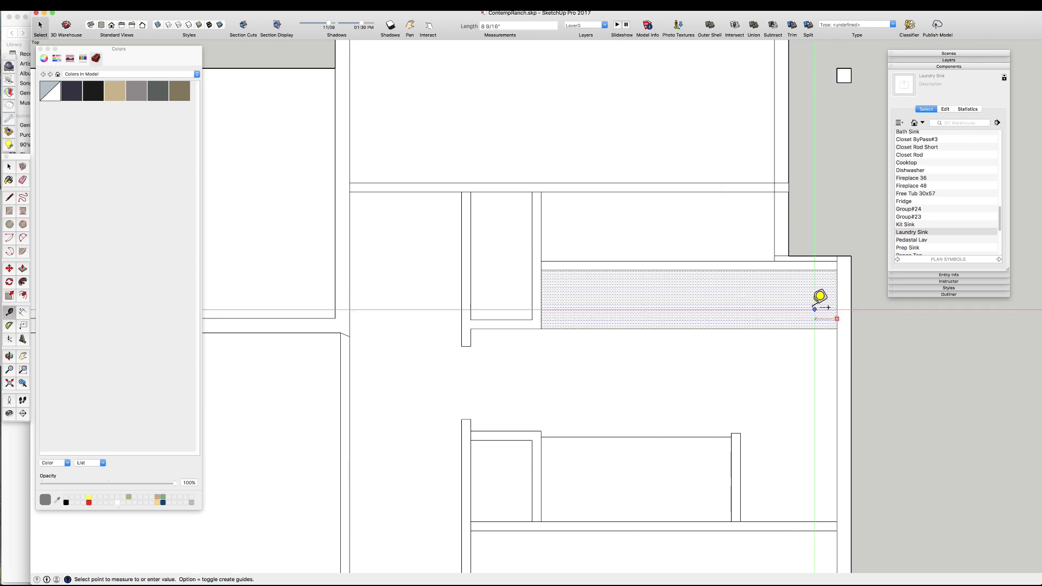
left_click(743, 350)
key("space")
- Mark off a 30-inch-wide linen cabinet at the exterior-wall end of the vanity with a guide and a dividing line
key("t")
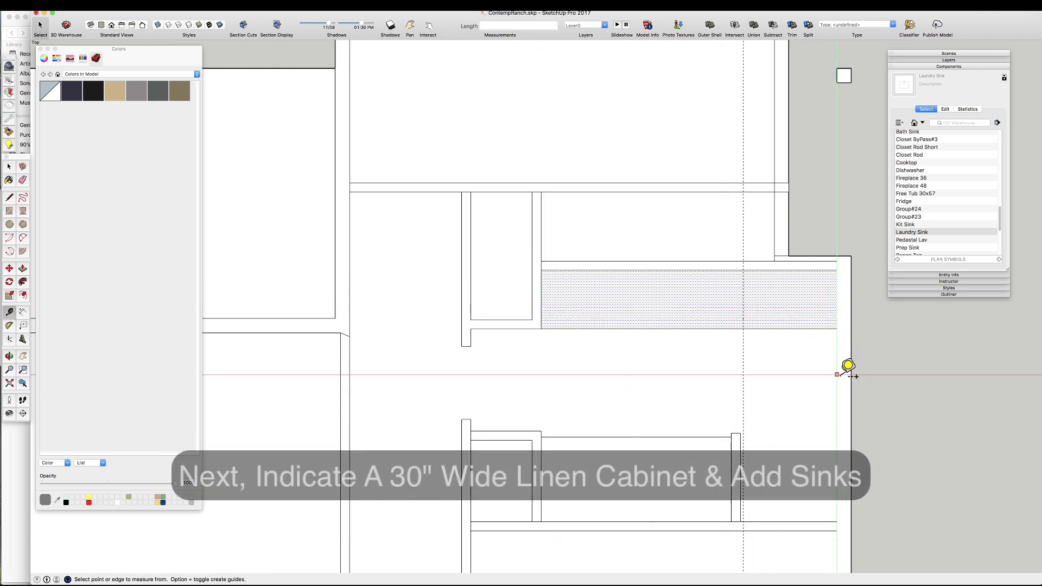
left_click(837, 363)
left_click(794, 388)
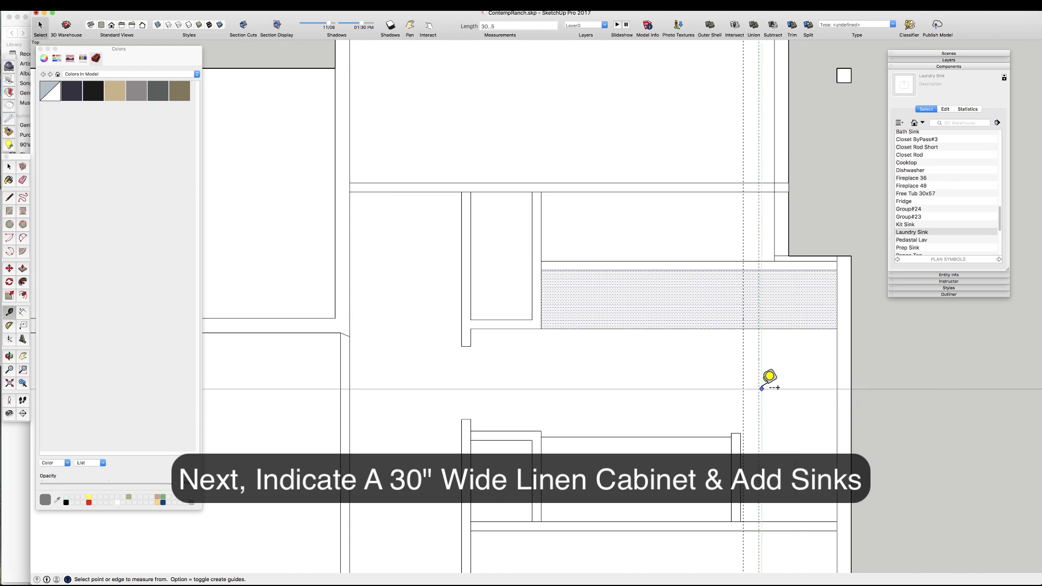
key("l")
left_click(759, 329)
left_click(759, 271)
key("space")
- Insert two Bath Sink Oval plan symbols side by side on the vanity counter next to the linen cabinet
scroll(921, 196, "up", 5)
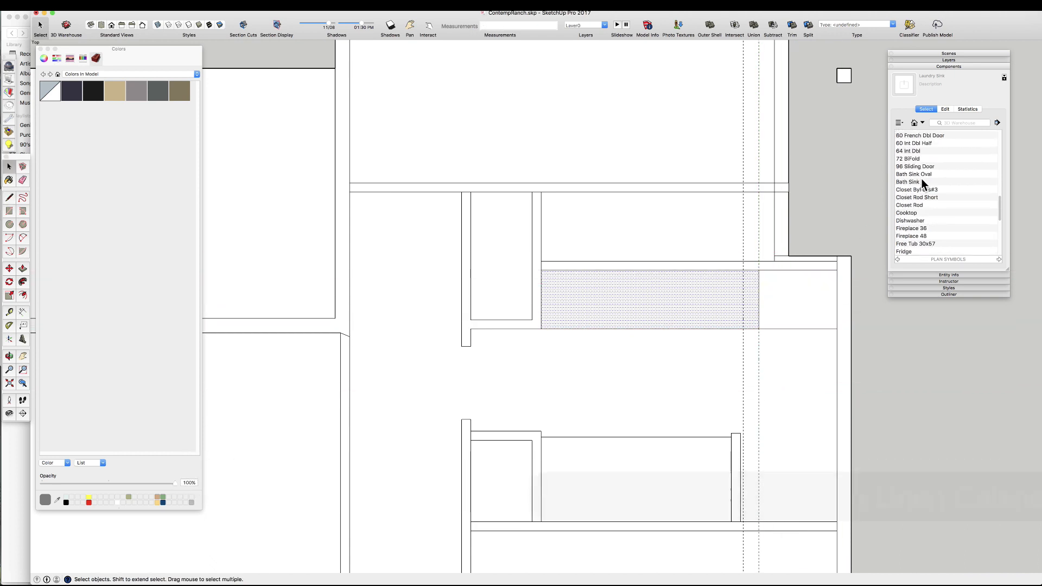
left_click(923, 174)
left_click(714, 322)
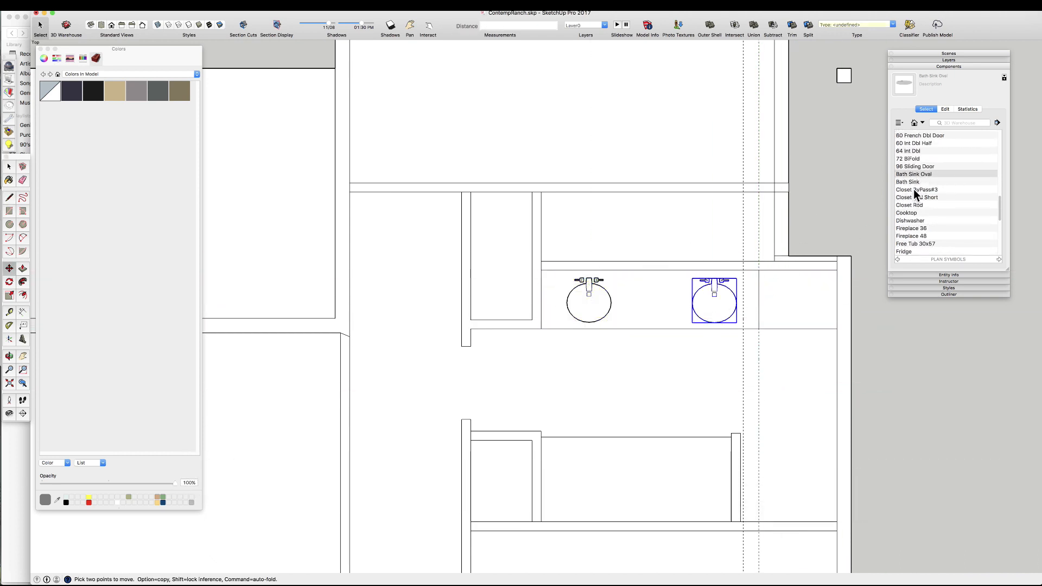
- Insert the Toilet Elong plan symbol beside the tub alcove, flip it and set its tank against the bath's lower wall
scroll(913, 195, "down", 4)
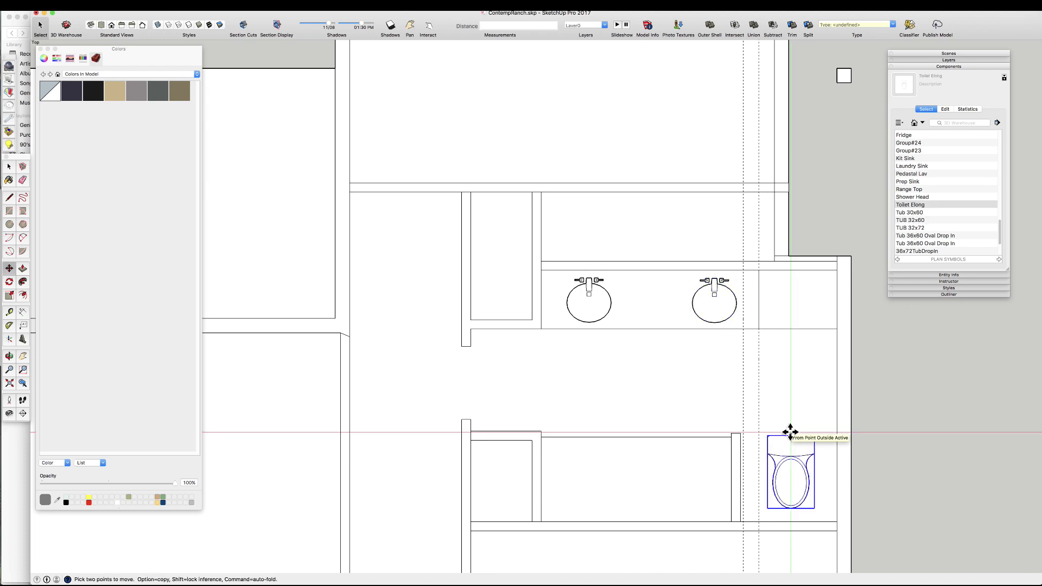
key("h")
key("g")
left_click(558, 190)
key("space")
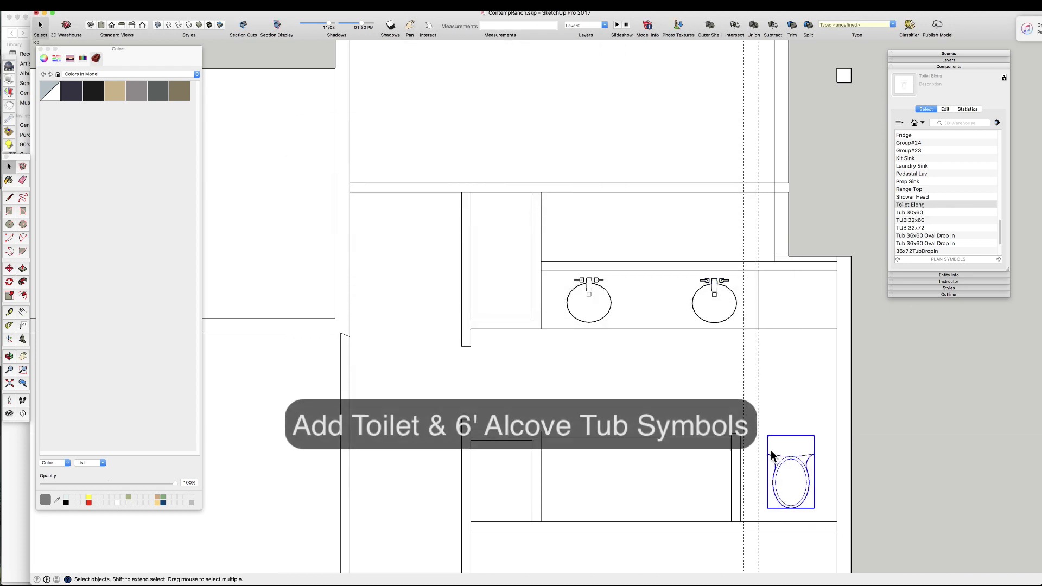
key("shift+g")
scroll(784, 504, "up", 4)
key("m")
left_click(781, 494)
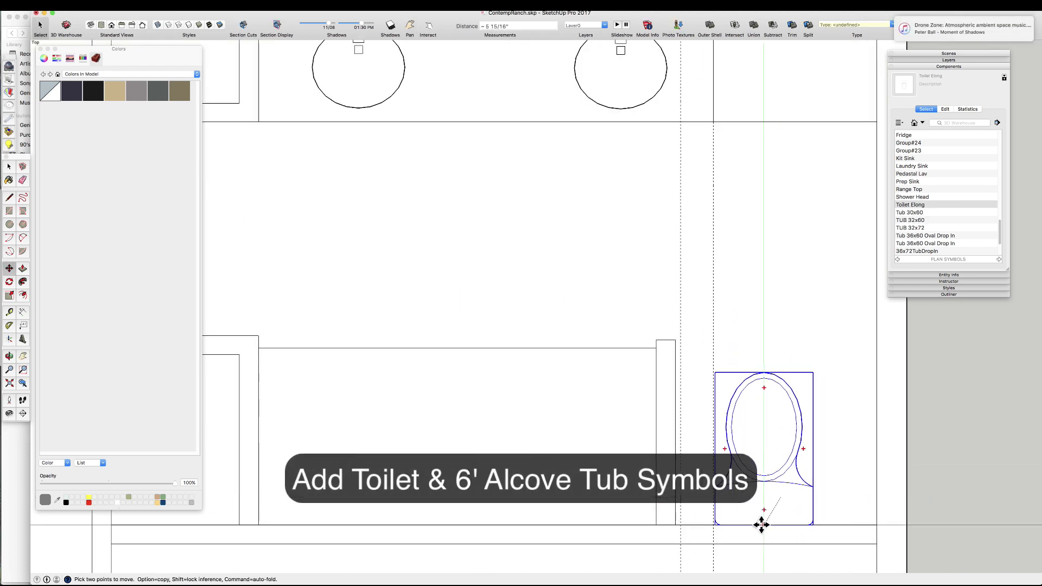
left_click(771, 510)
scroll(804, 412, "down", 4)
key("space")
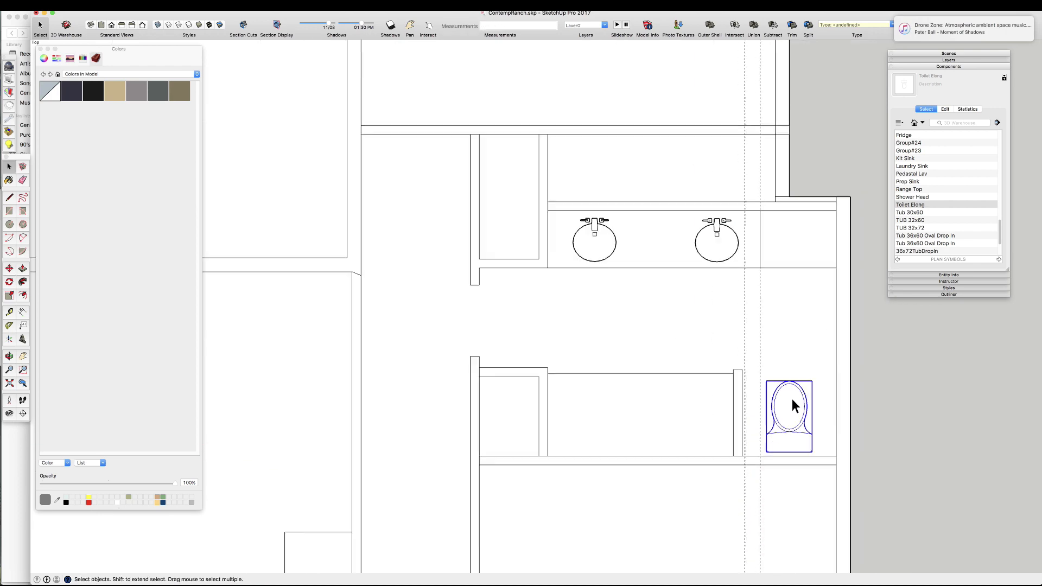
- Insert the TUB 32x72 plan symbol in the hall bath's alcove and clear the guides
left_click(923, 227)
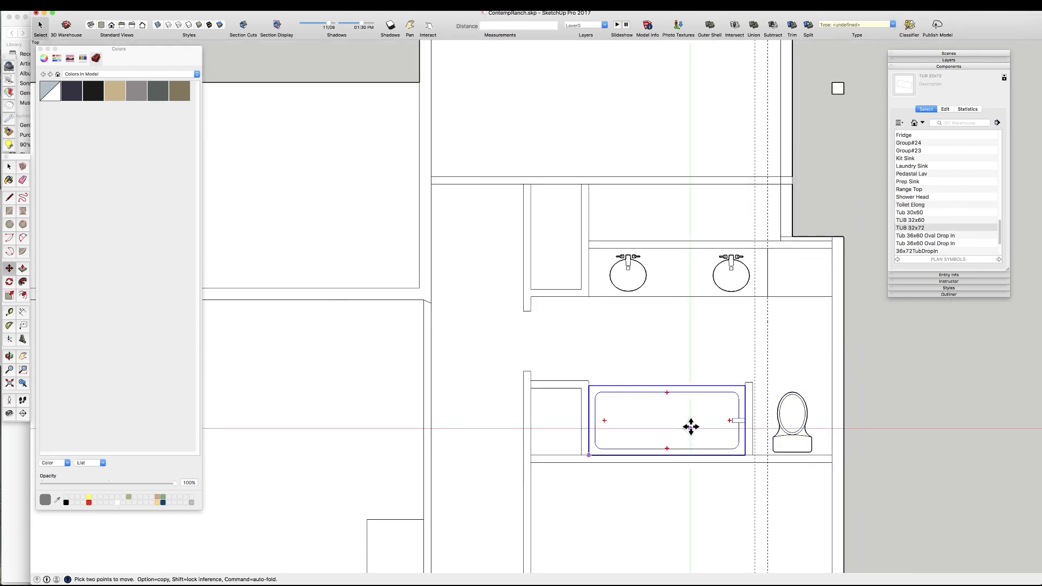
key("space")
left_click(677, 329)
scroll(676, 284, "down", 5)
scroll(669, 285, "up", 4)
scroll(733, 271, "down", 4)
scroll(601, 334, "down", 2)
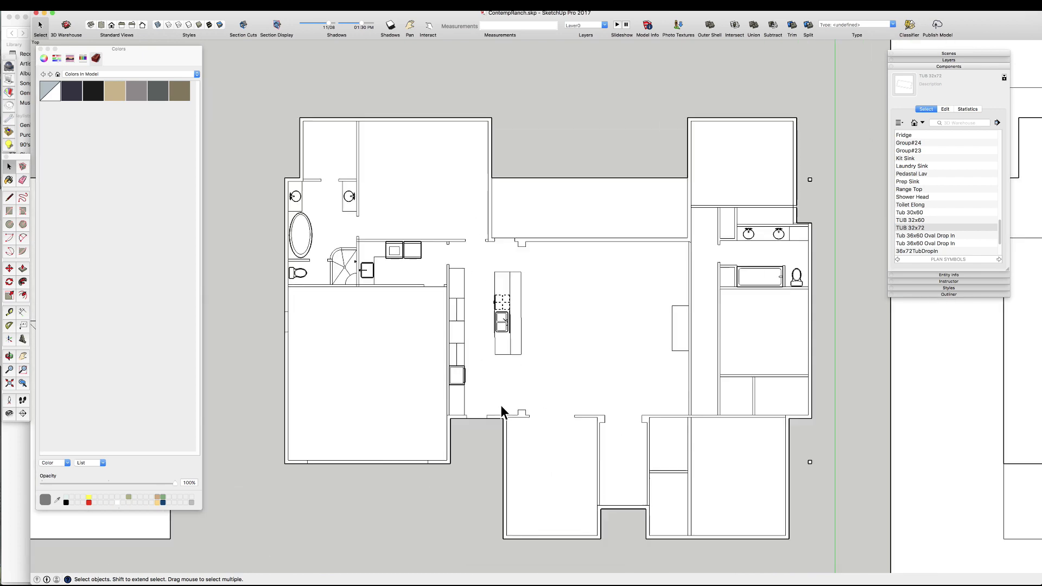
triple_click(634, 369)
key("Escape")
double_click(621, 361)
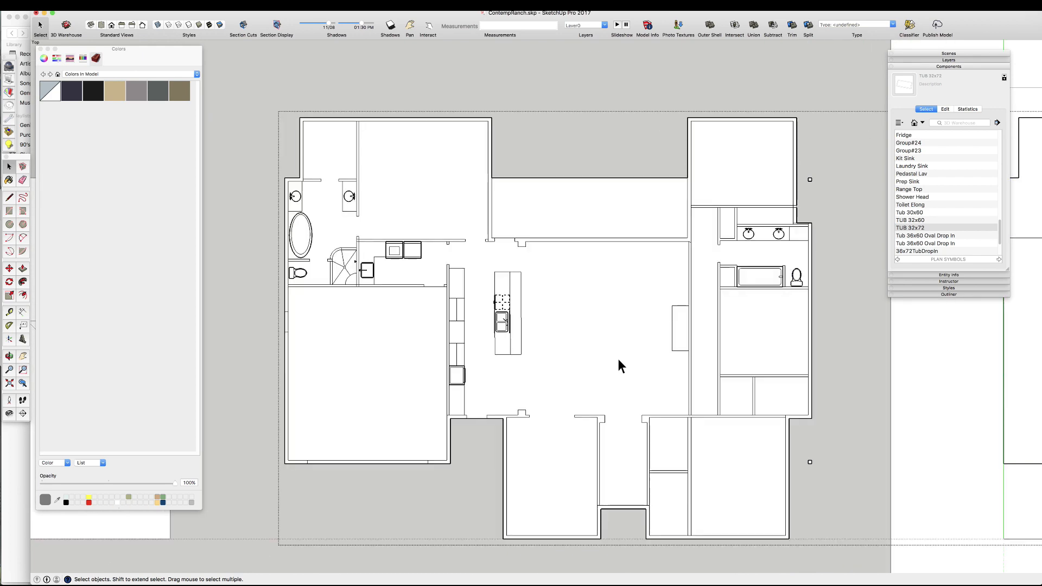
key("Escape")
double_click(796, 278)
- Place a guide at the midpoint of the walk-in closet's side wall and guides 14 inches to either side of it
scroll(675, 533, "up", 6)
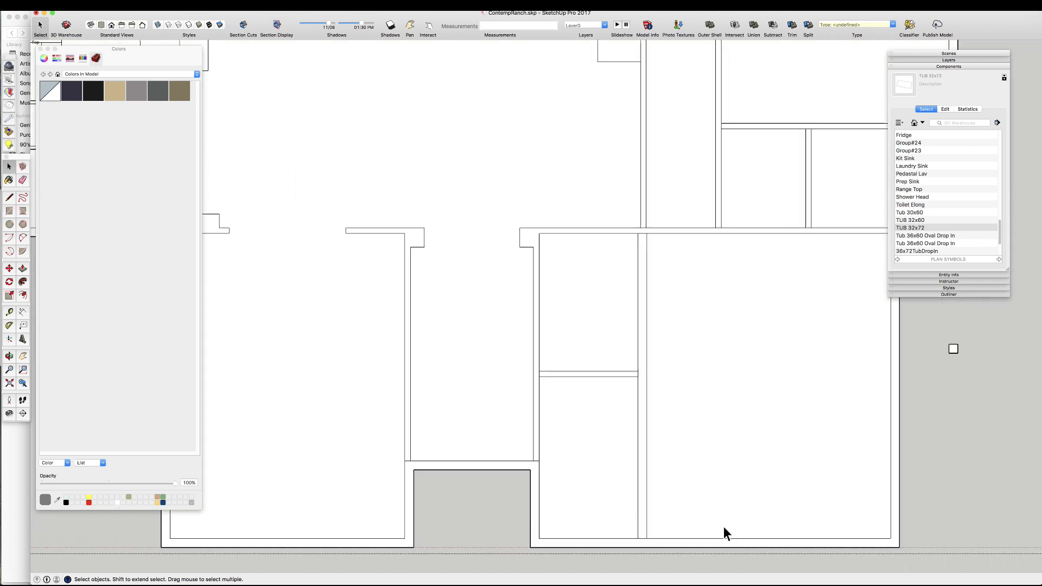
key("t")
left_click(590, 130)
left_click(654, 229)
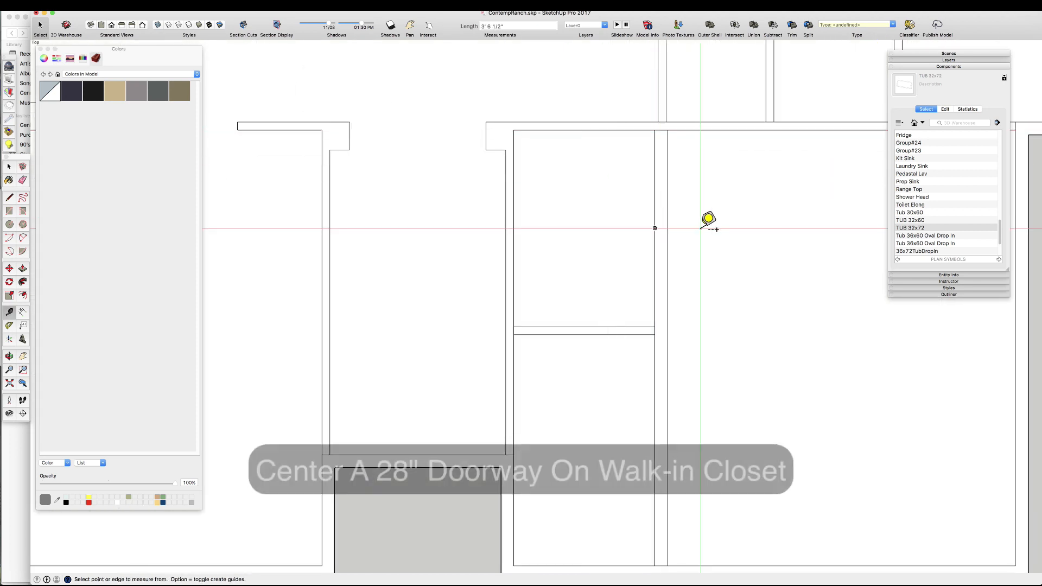
left_click(692, 228)
type("14")
key("Return")
left_click(693, 228)
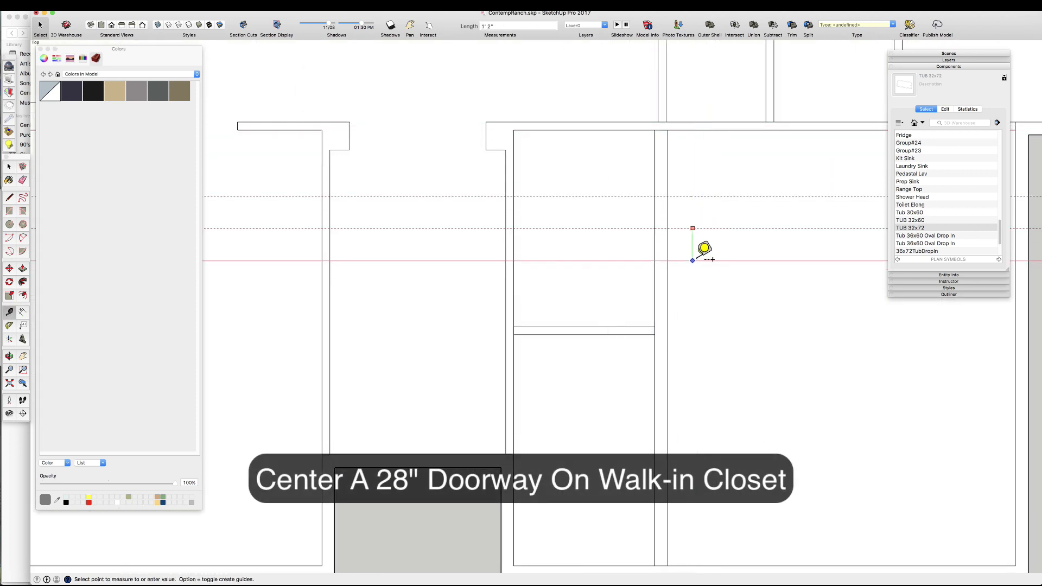
- Cut a 28-inch doorway through the walk-in closet wall between the outer guides and erase the center guide
left_click(655, 261)
left_click(668, 196)
key("e")
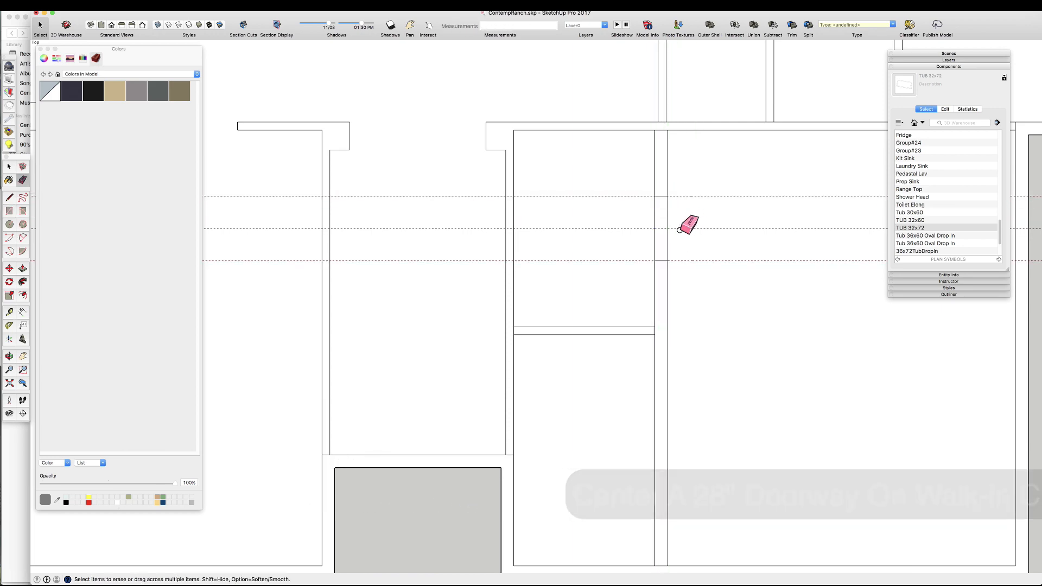
left_click_drag(679, 229, 646, 234)
scroll(586, 365, "down", 5)
key("space")
- Place a guide at the midpoint of the entry hall's width and guides 18 inches to either side of it
scroll(641, 234, "up", 3)
scroll(644, 200, "down", 2)
scroll(585, 391, "up", 1)
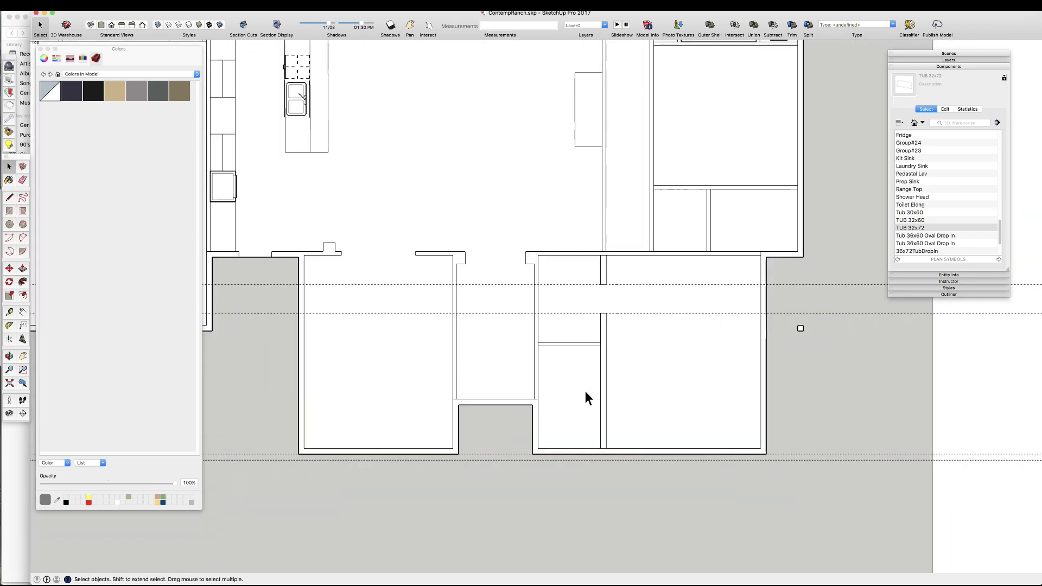
scroll(624, 369, "up", 2)
scroll(448, 333, "down", 2)
scroll(491, 313, "up", 2)
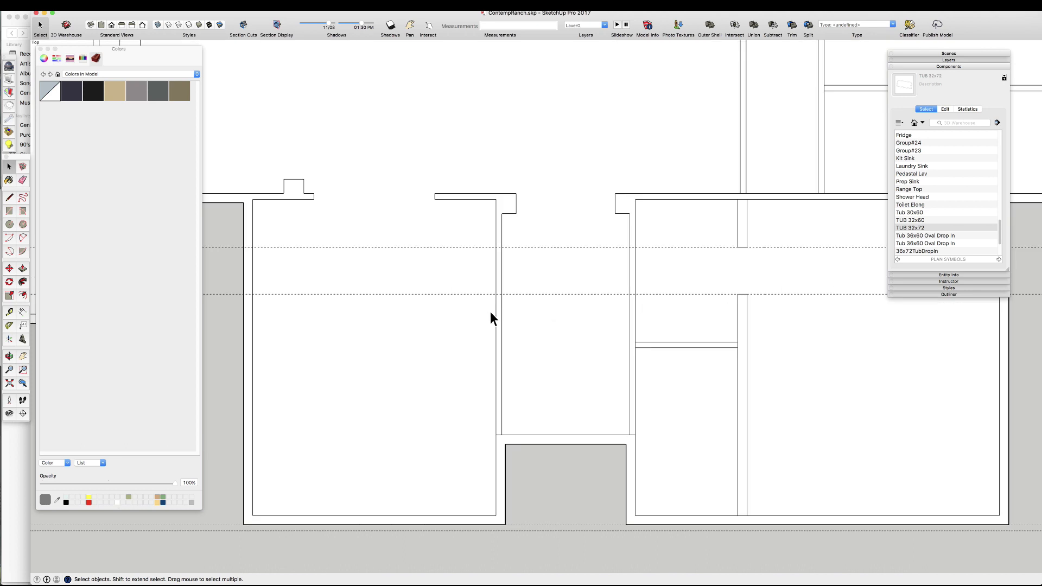
key("t")
left_click(540, 262)
scroll(540, 262, "up", 3)
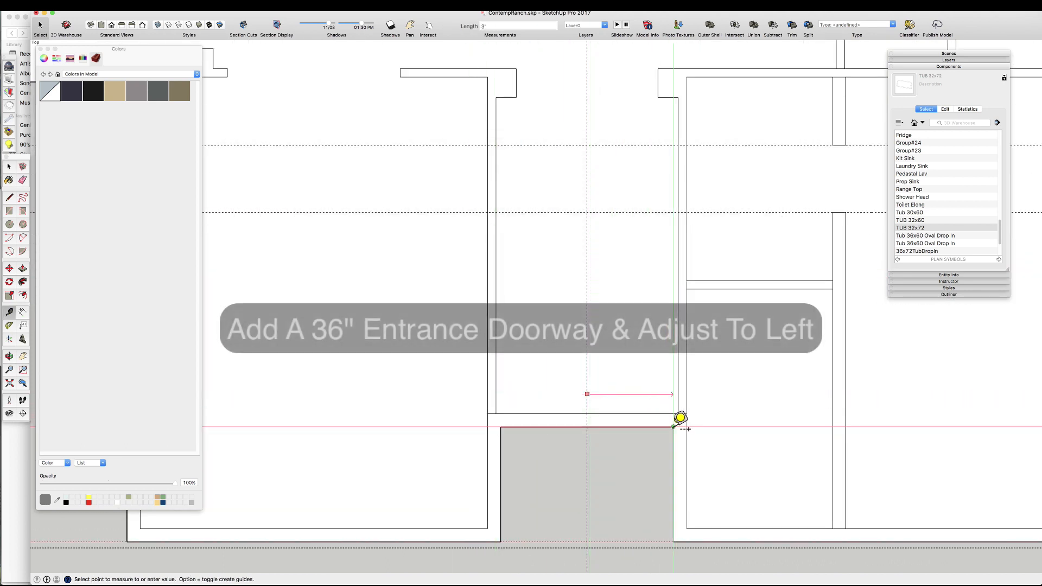
type("18")
key("Return")
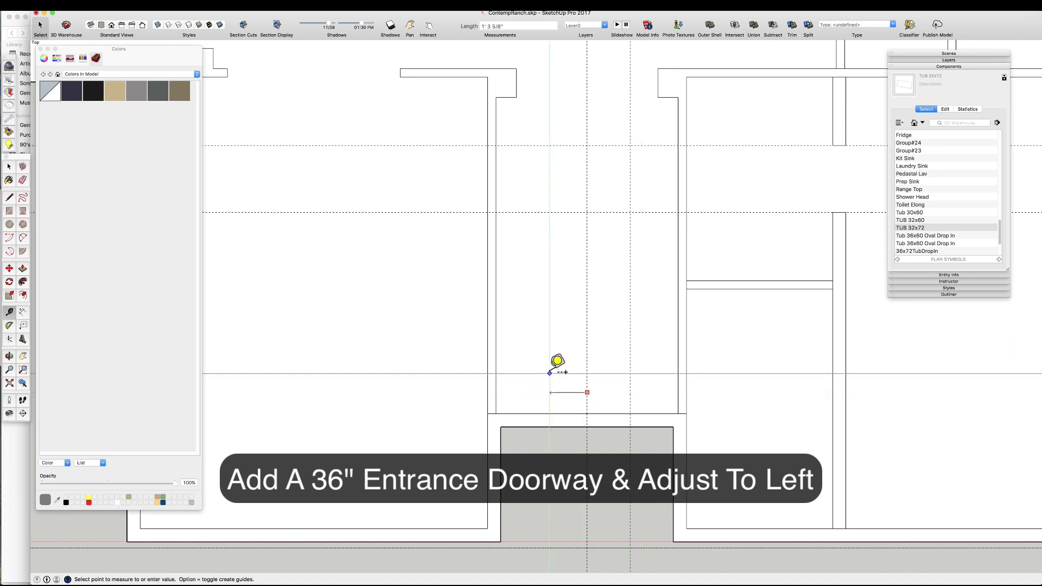
scroll(606, 415, "up", 2)
- Draw a 36-inch entrance doorway in the front wall between the guides and shift it left to a new guide
key("r")
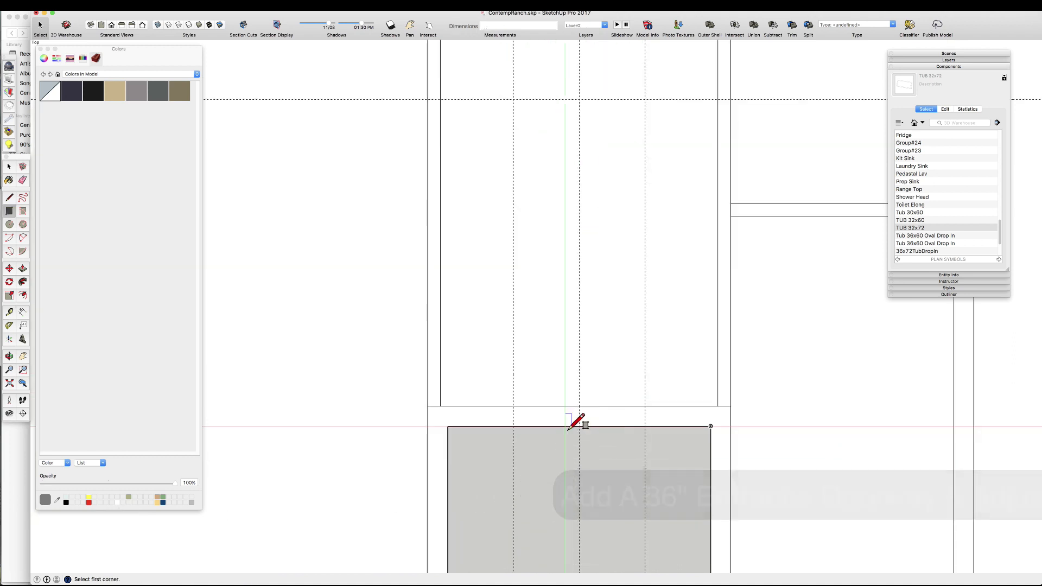
left_click(513, 426)
scroll(456, 429, "up", 2)
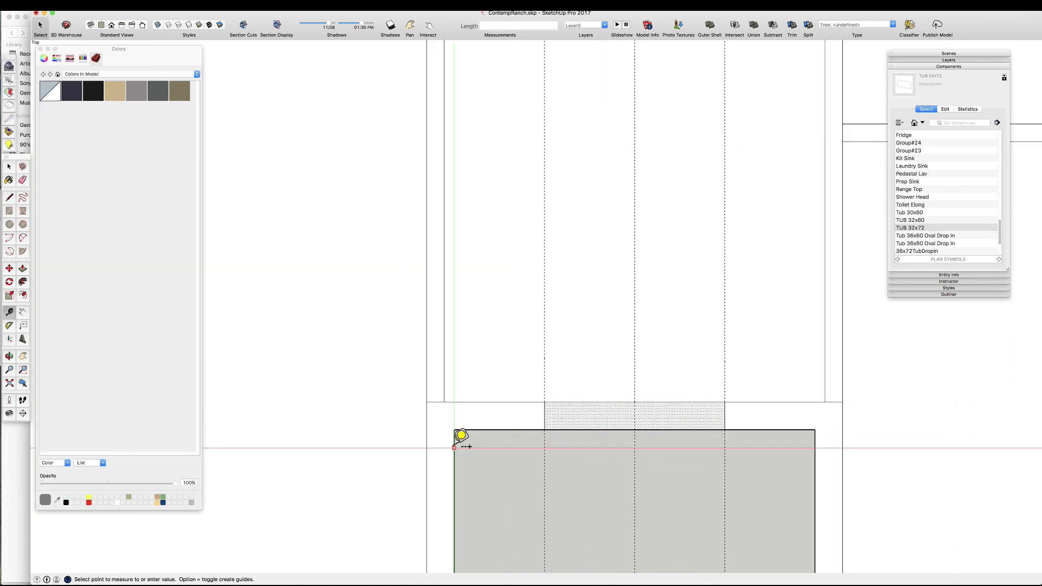
key("m")
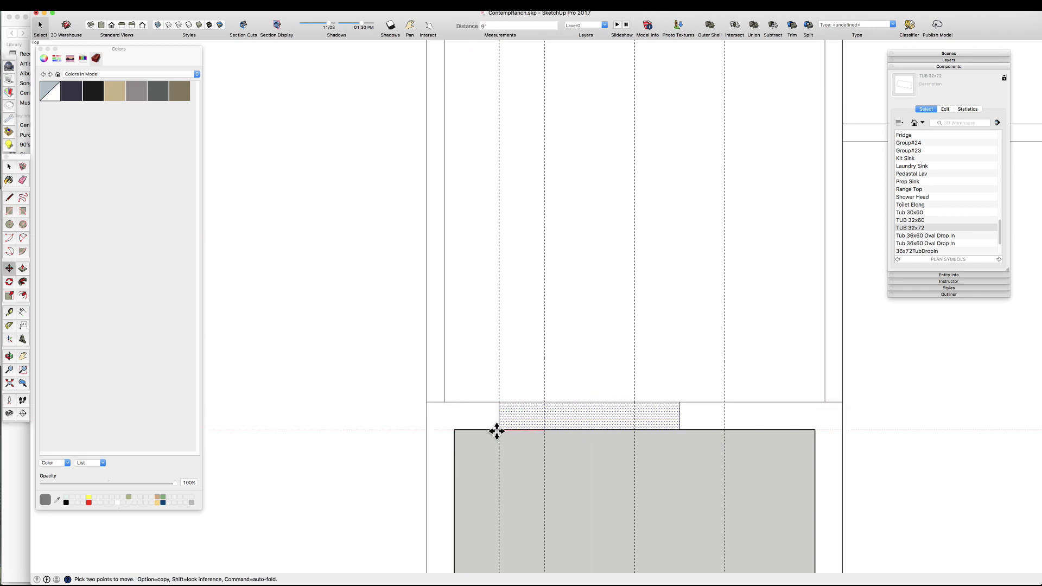
left_click(497, 430)
- Place a guide 5.5 inches right of the entrance doorway and draw a sidelight opening through the front wall from it
scroll(497, 431, "down", 2)
scroll(589, 388, "up", 4)
key("t")
left_click(577, 392)
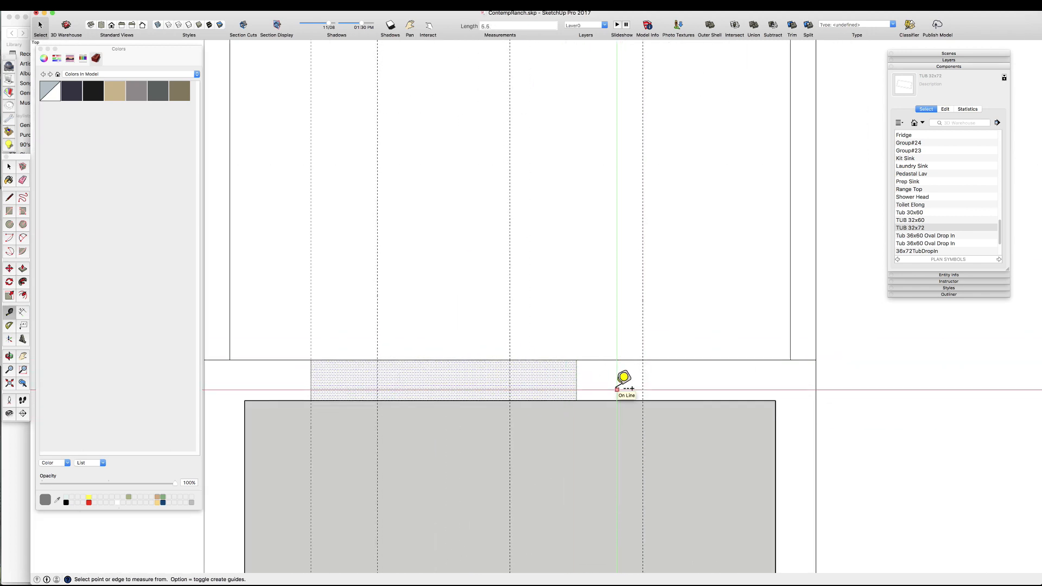
left_click(617, 389)
key("r")
left_click(617, 400)
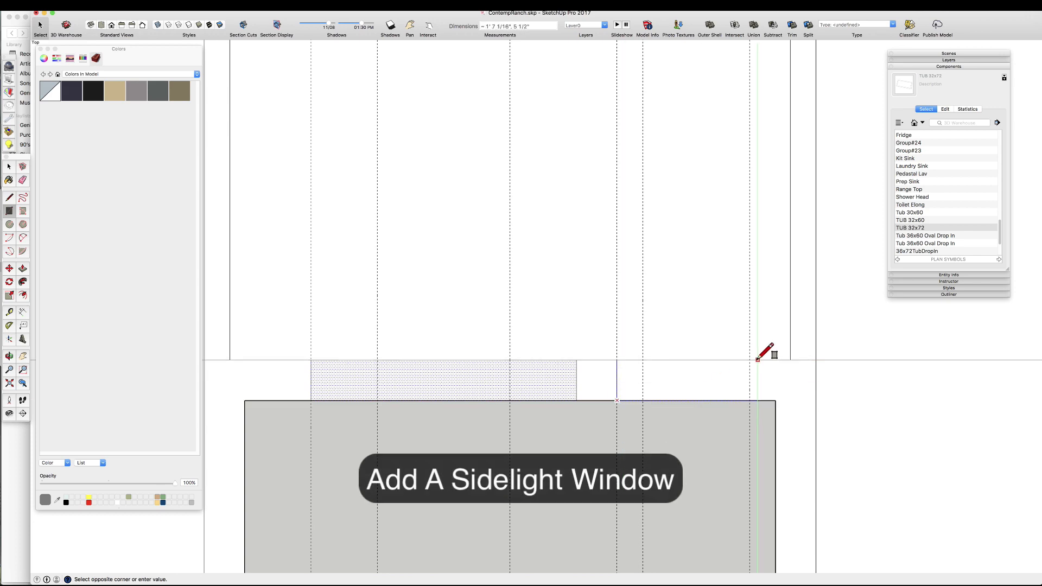
left_click(750, 360)
key("space")
scroll(580, 324, "down", 4)
scroll(438, 389, "up", 1)
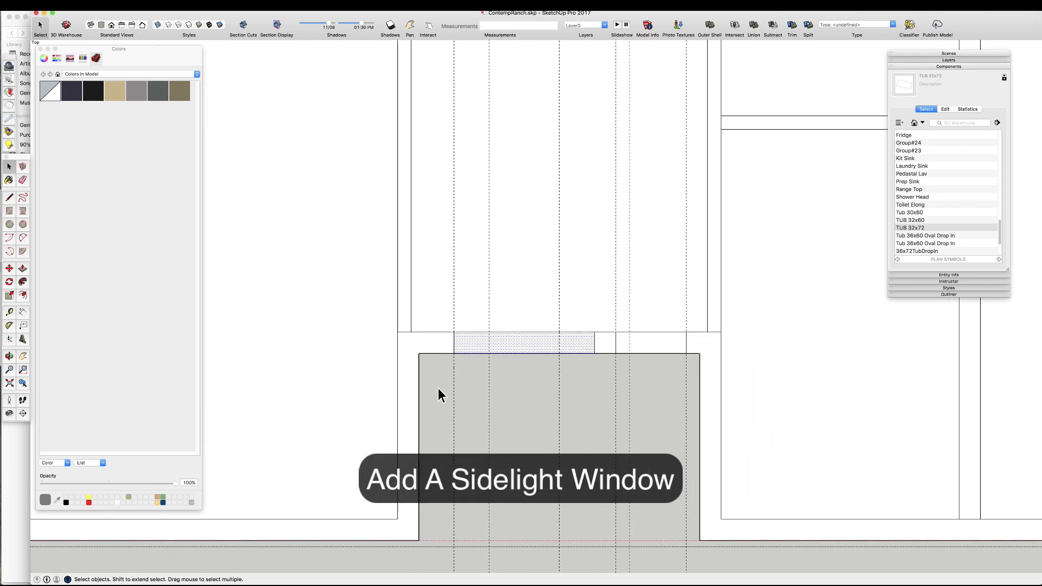
- Select the entrance doorway and sidelight openings together and shift them left to center both within the porch width
left_click(700, 374)
key("space")
left_click_drag(424, 307, 702, 361)
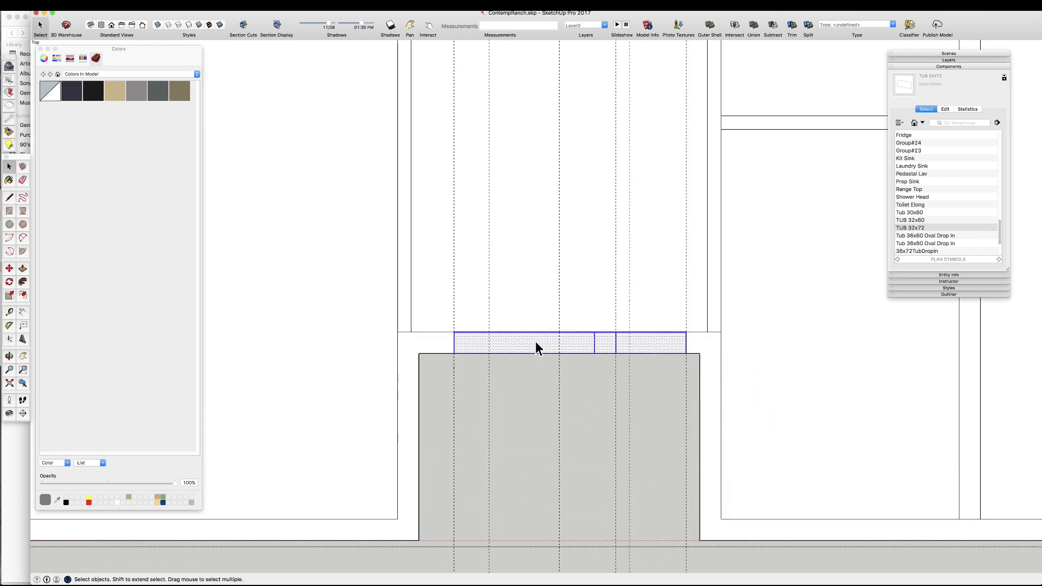
key("m")
left_click(536, 341)
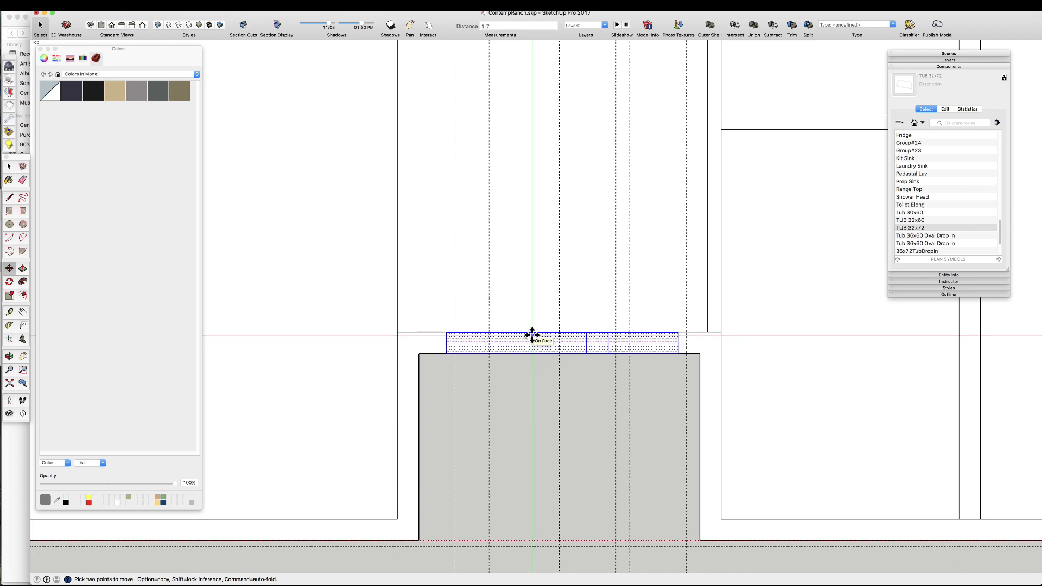
left_click(532, 334)
key("t")
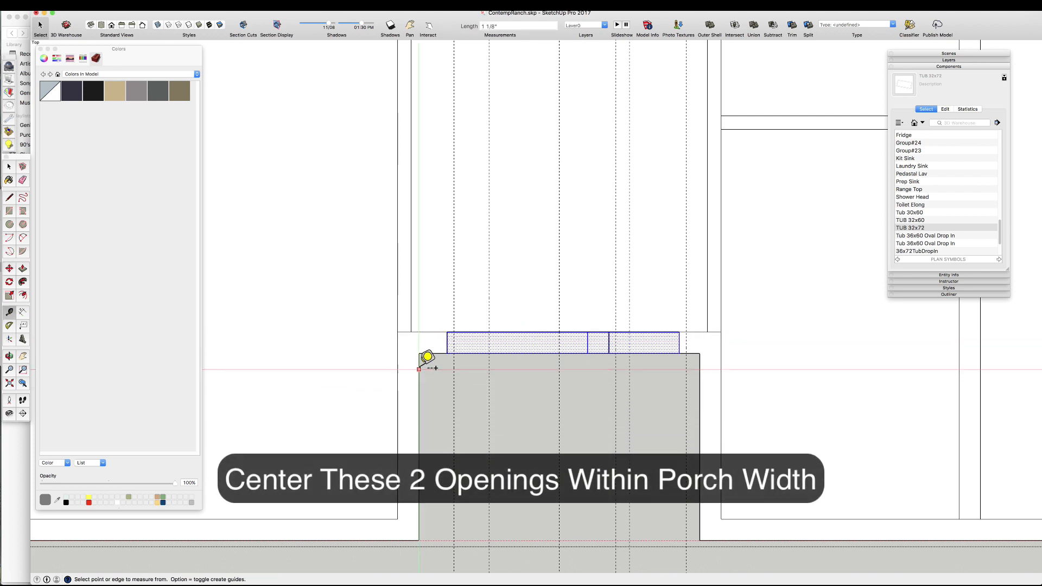
left_click(700, 374)
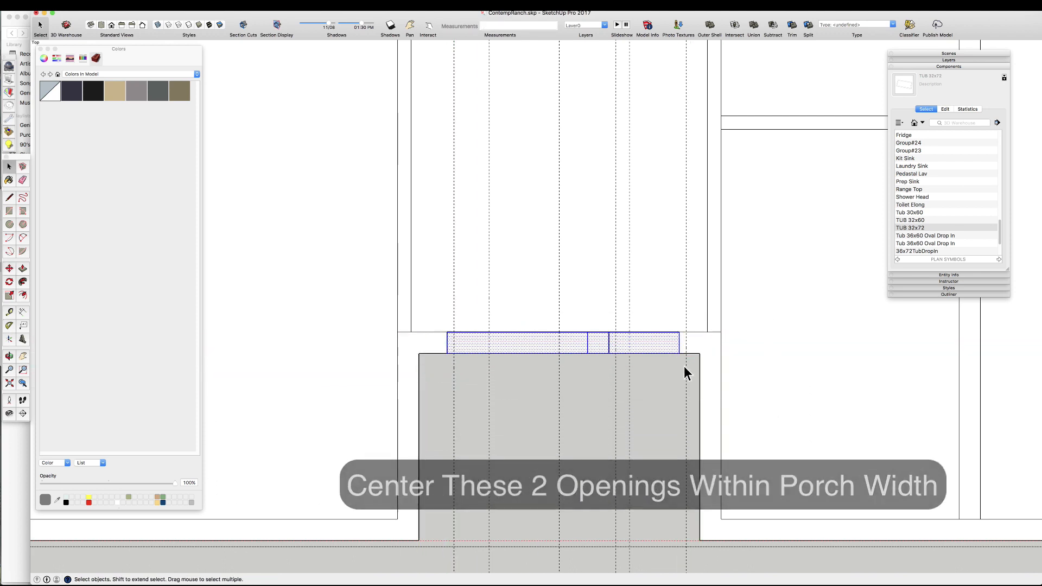
key("m")
left_click(625, 354)
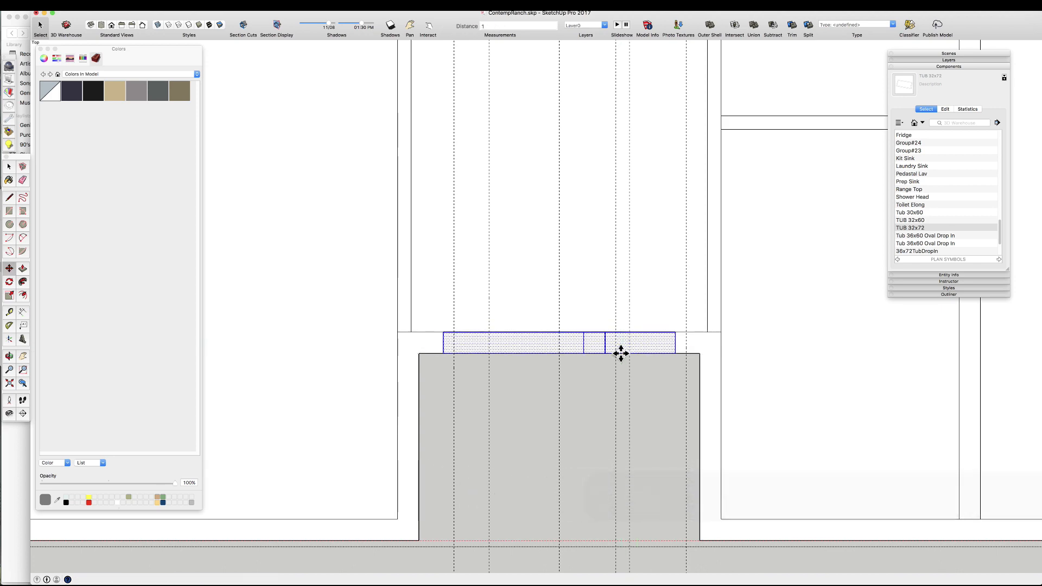
- Erase the wall lines across the entrance doorway and clear the entrance guides
left_click(523, 332)
scroll(551, 347, "down", 6)
key("space")
scroll(634, 387, "down", 4)
scroll(549, 239, "up", 5)
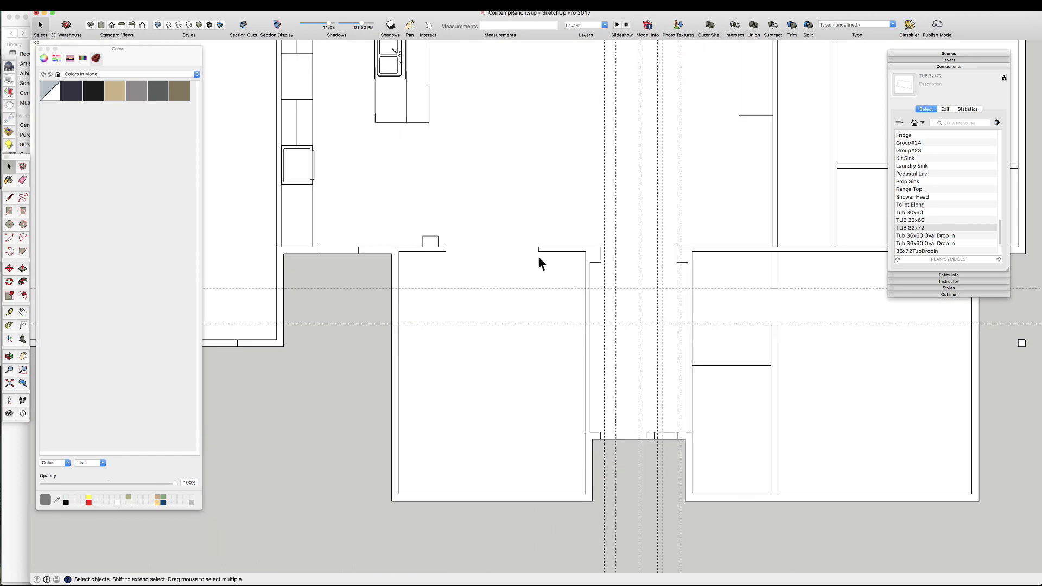
scroll(605, 249, "up", 3)
scroll(617, 354, "down", 2)
left_click(667, 393)
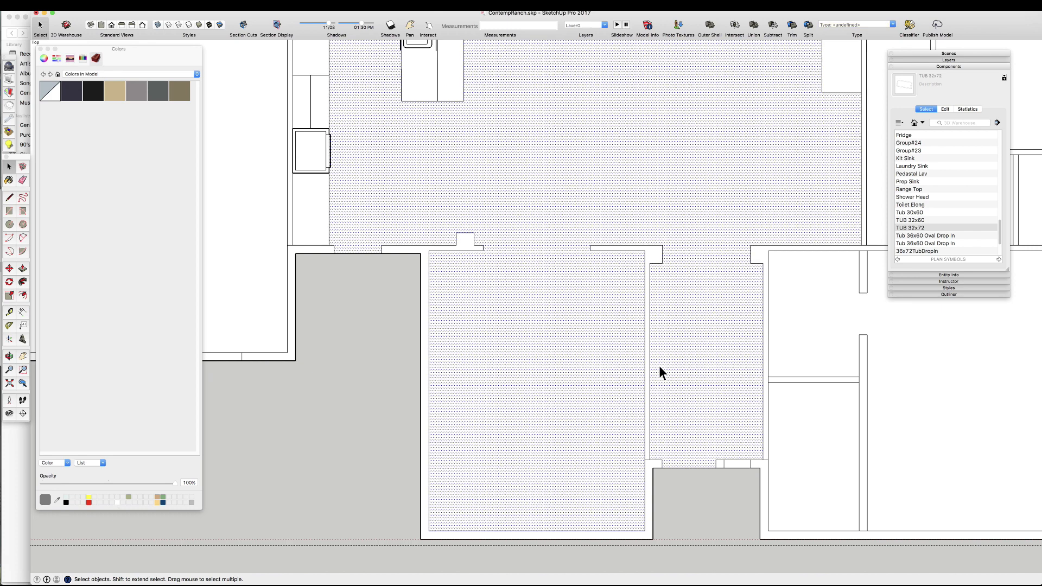
- Mark a doorway or screen opening in the entry hall's left wall between guides, starting 42 inches from the front wall
scroll(681, 375, "up", 2)
type("42")
key("Return")
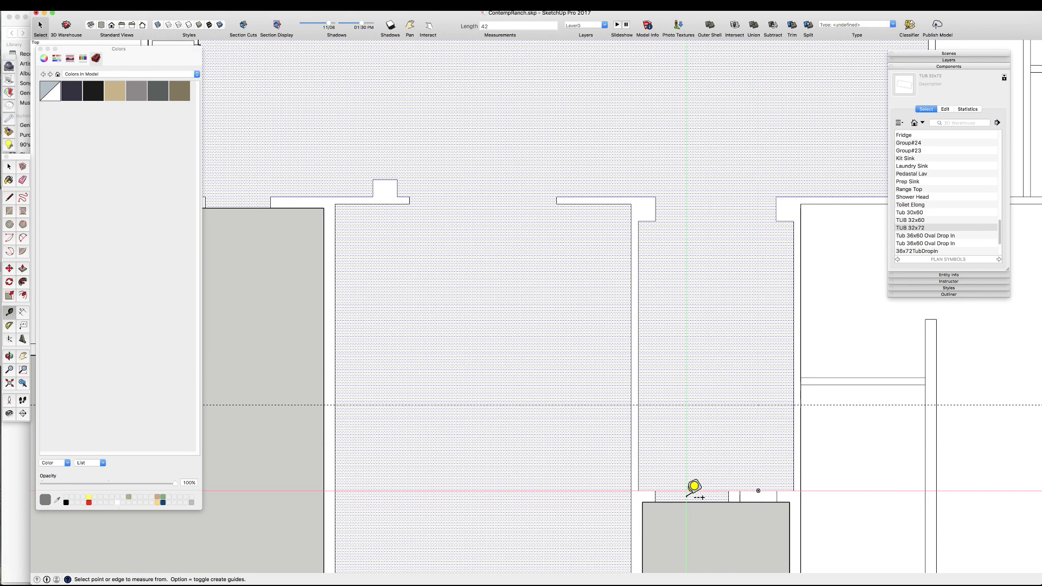
key("e")
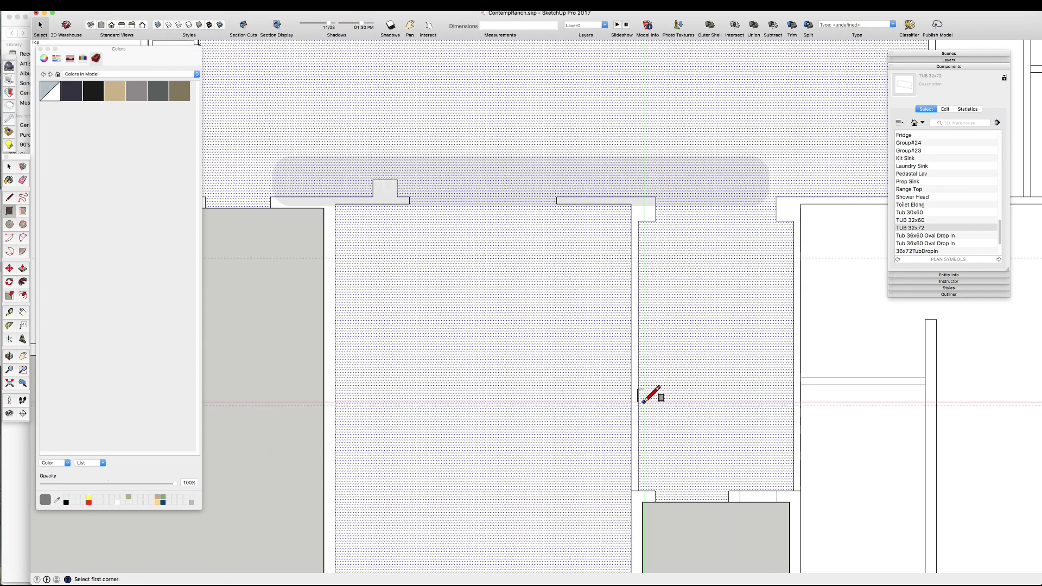
left_click_drag(632, 235, 628, 335)
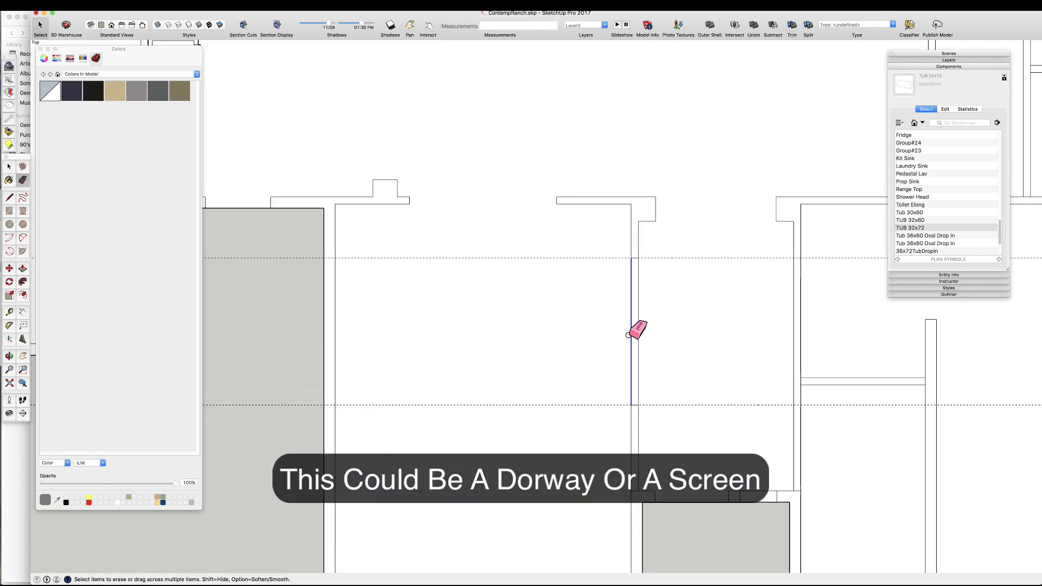
key("space")
scroll(519, 314, "down", 8)
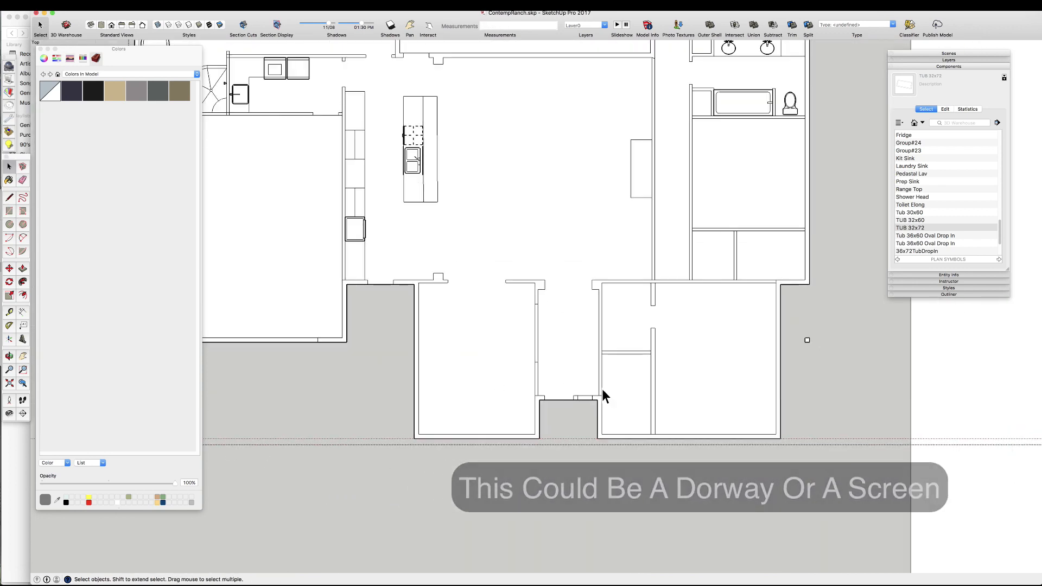
- Place a guide 32.5 inches inside the powder room's front wall
scroll(667, 353, "up", 4)
left_click(600, 411)
scroll(614, 416, "up", 3)
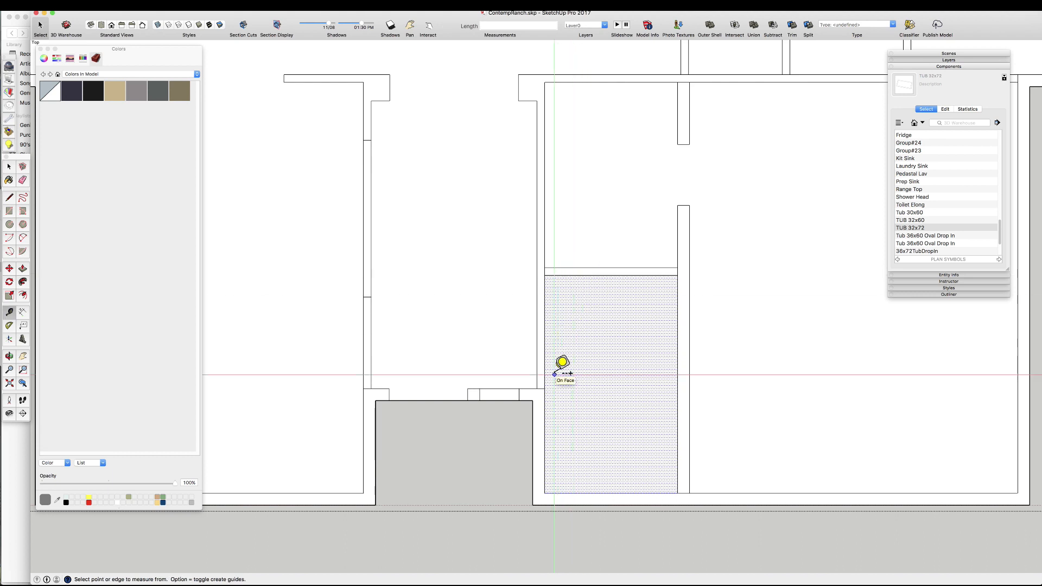
scroll(527, 443, "down", 3)
scroll(530, 453, "up", 5)
left_click_drag(513, 496, 517, 453)
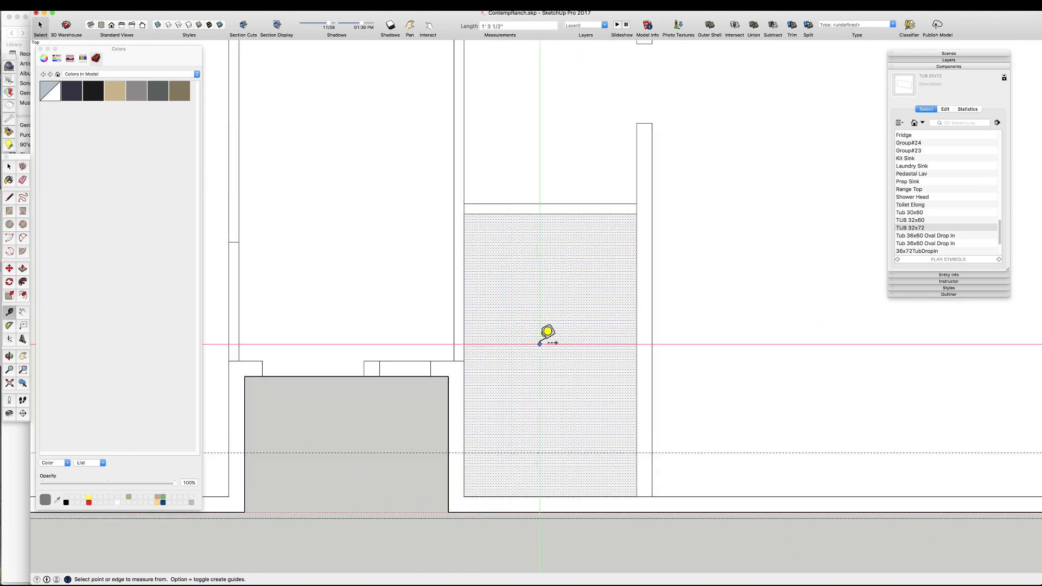
type("32.5")
key("Return")
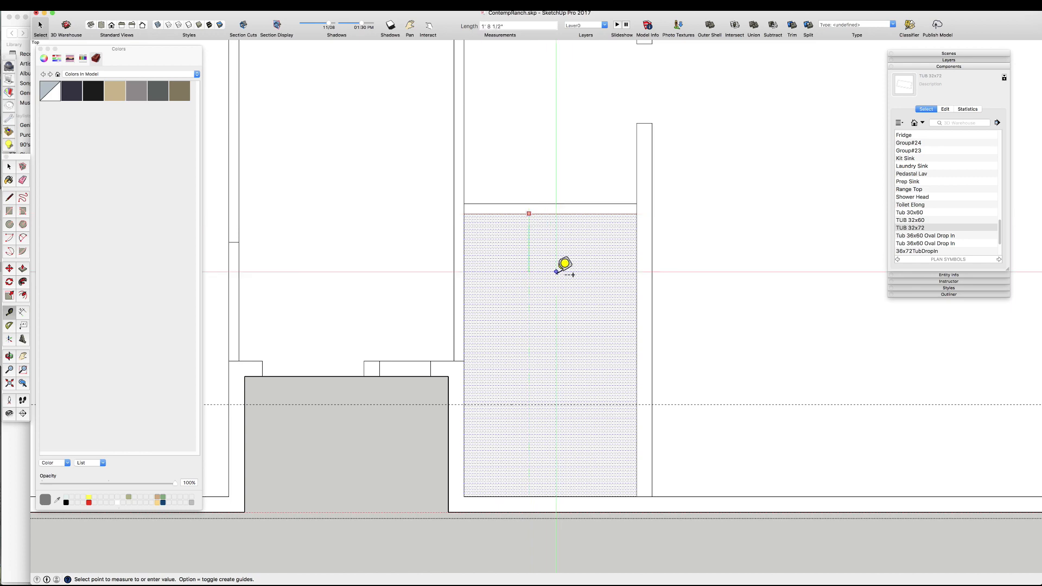
- Place guides 28 inches apart on the entry hall's right wall and draw the powder room doorway between them
key("space")
scroll(440, 345, "up", 2)
left_click(405, 368)
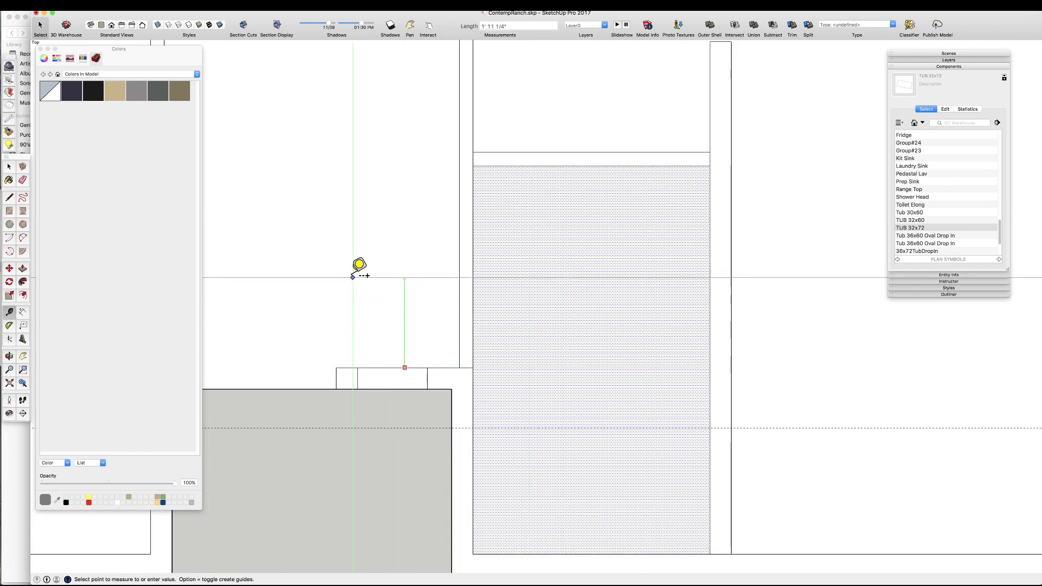
key("Return")
left_click(489, 350)
left_click(501, 172)
type("28")
key("Return")
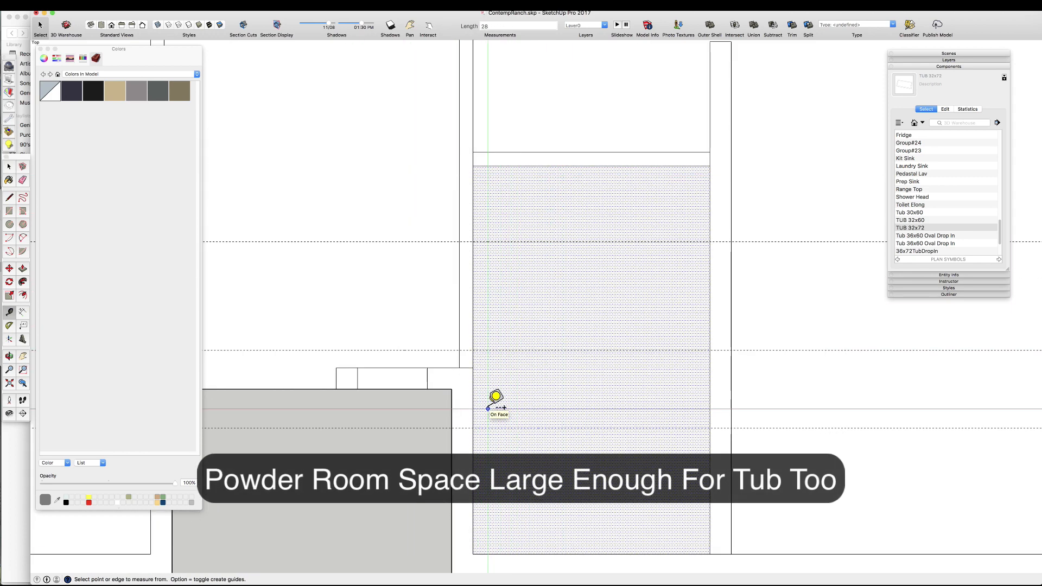
left_click(460, 350)
scroll(539, 306, "down", 3)
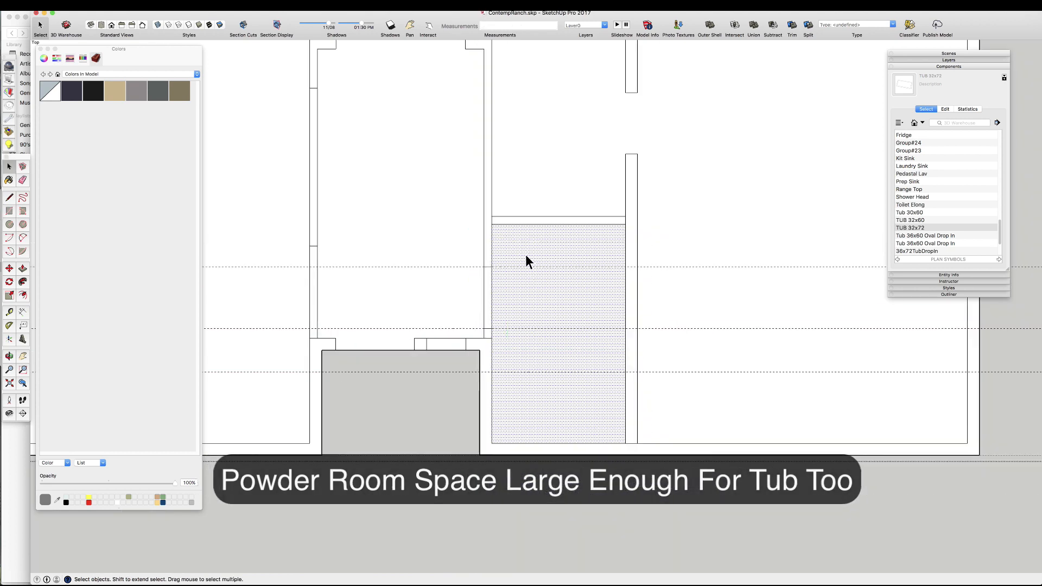
- Measure the distance from the powder room's back wall to the doorway's upper guide
scroll(529, 248, "up", 3)
key("t")
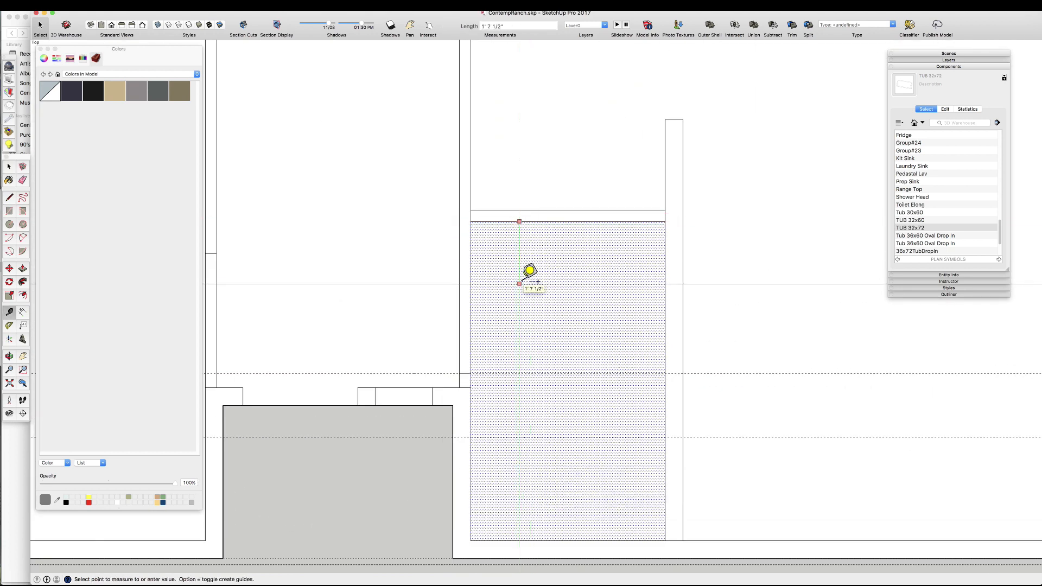
left_click(520, 283)
key("space")
scroll(518, 290, "down", 3)
scroll(698, 337, "down", 2)
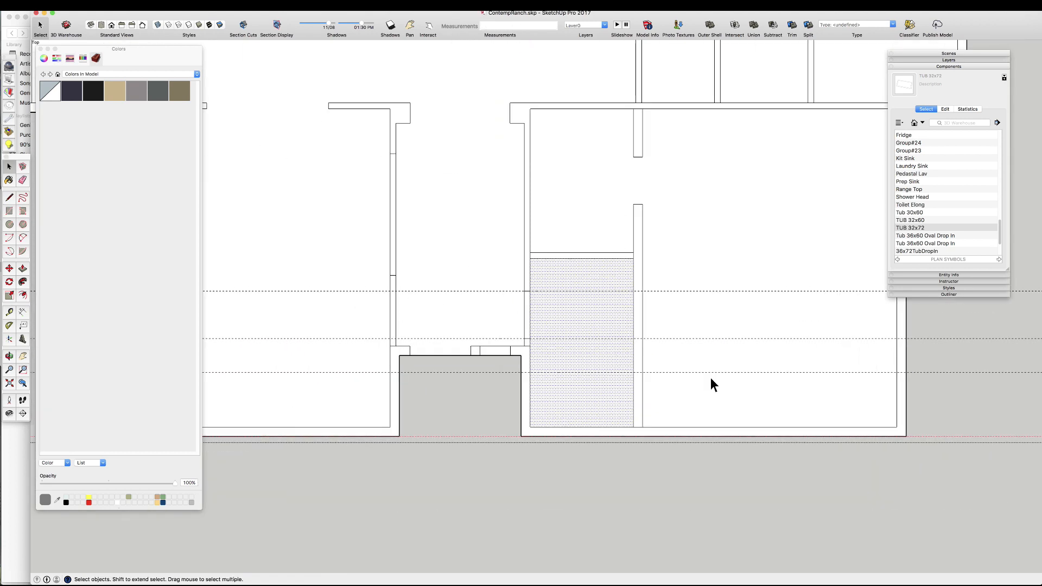
- Add a guide just inside the powder room's back wall, shift the doorway up to it and open the wall
scroll(625, 380, "up", 3)
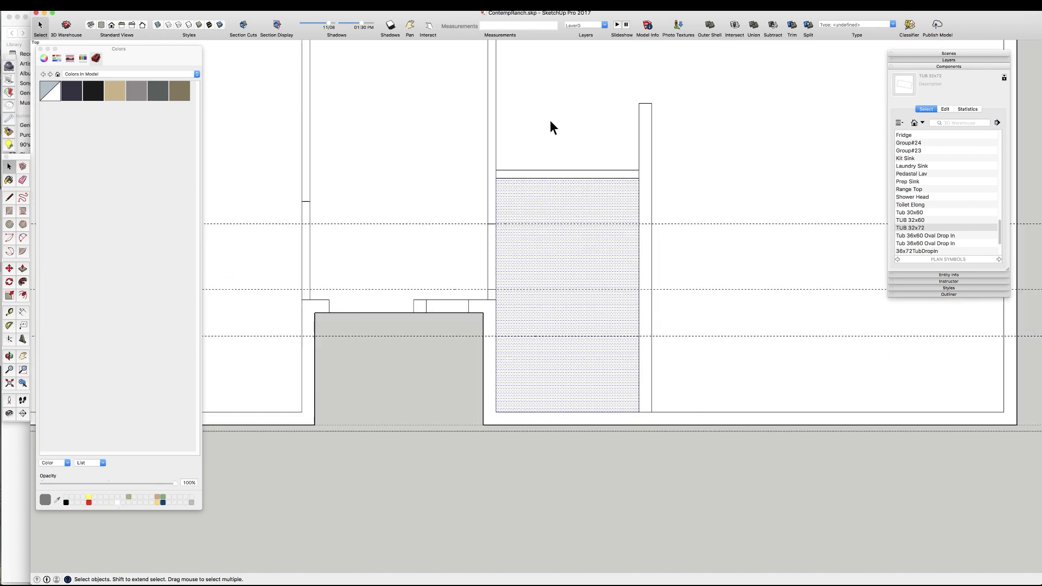
scroll(582, 262, "down", 5)
scroll(614, 268, "up", 3)
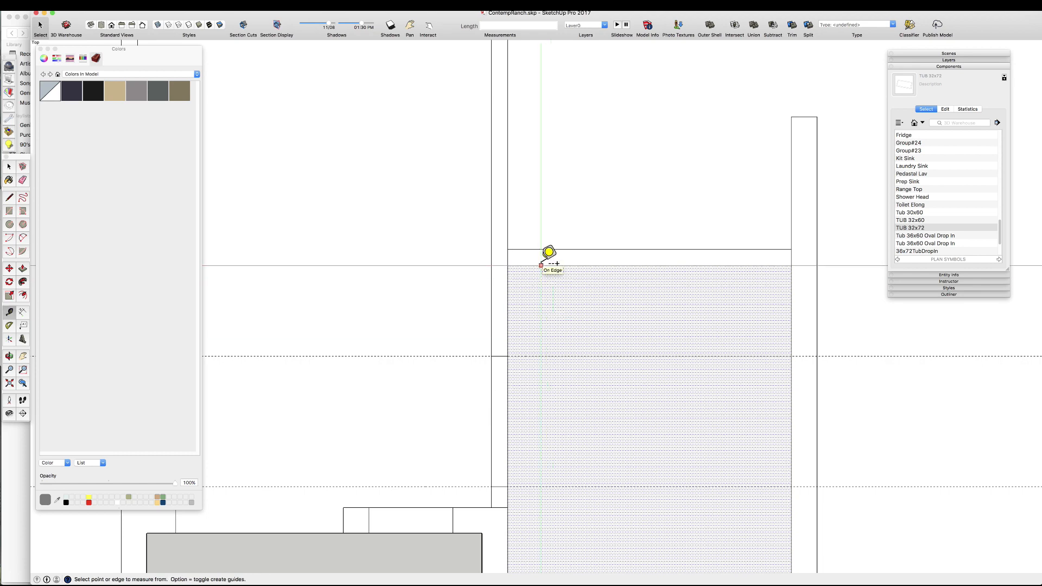
key("space")
left_click(496, 394)
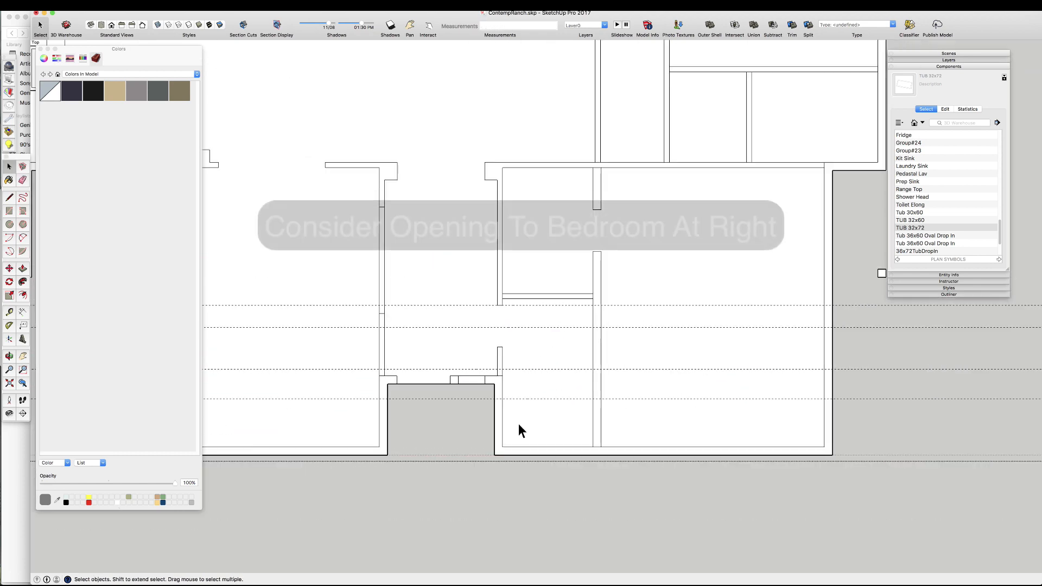
- Draw a line across the powder room along the lowest guide to mark off the tub space
scroll(551, 372, "up", 5)
scroll(535, 468, "up", 3)
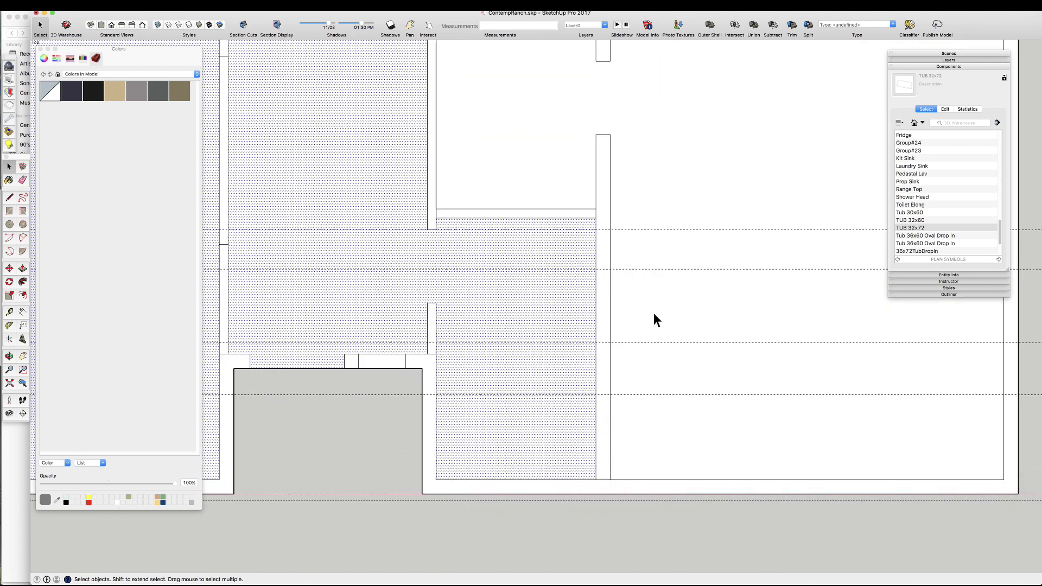
scroll(610, 356, "down", 1)
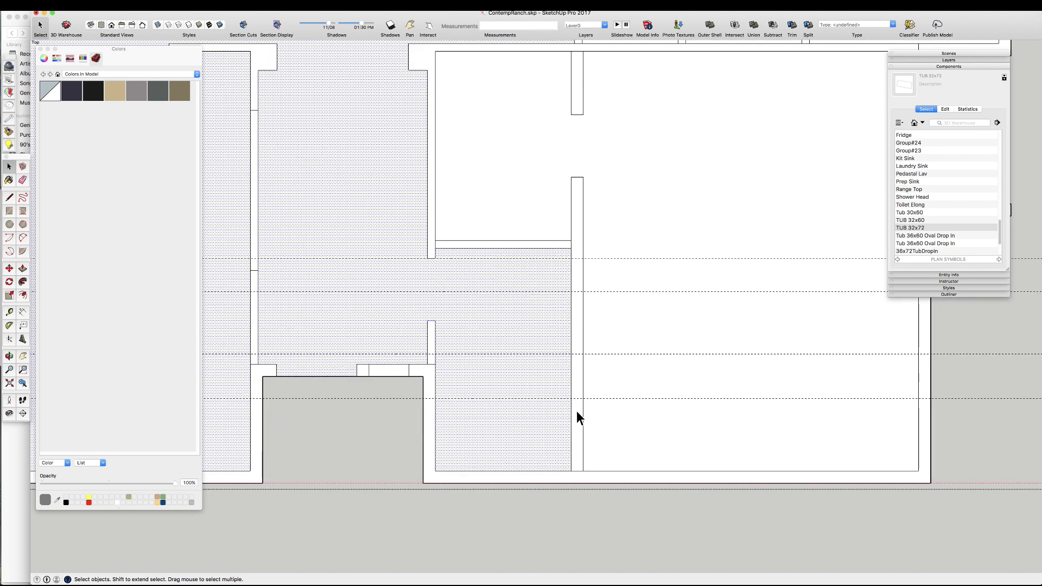
key("l")
left_click(572, 399)
left_click(435, 399)
key("space")
left_click(483, 437)
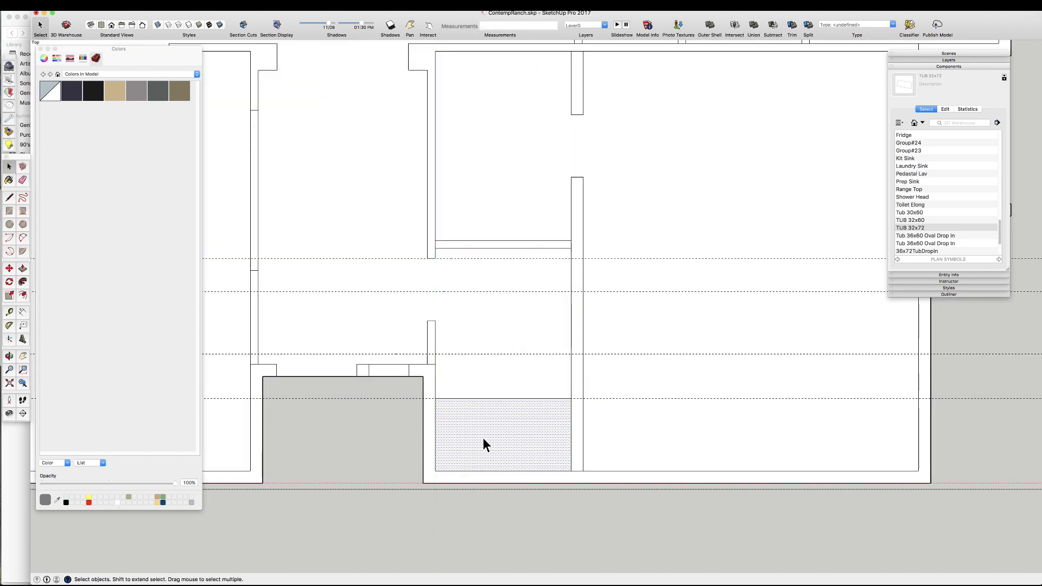
- Draw a doorway between the guides in the wall separating powder room and bedroom, and move it down toward the tub space
scroll(480, 413, "down", 2)
scroll(475, 389, "up", 1)
key("r")
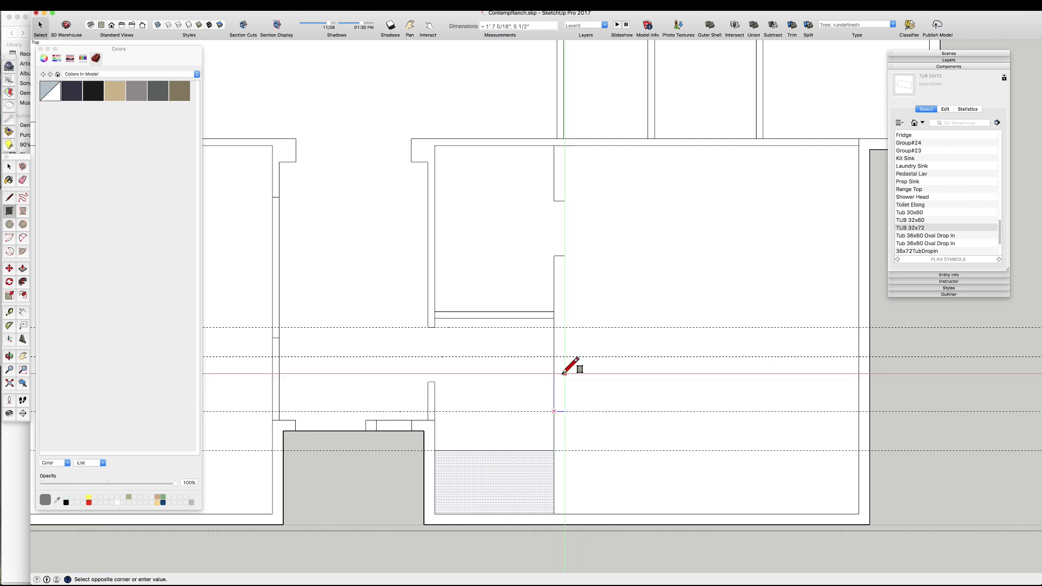
left_click(565, 373)
key("m")
left_click(554, 377)
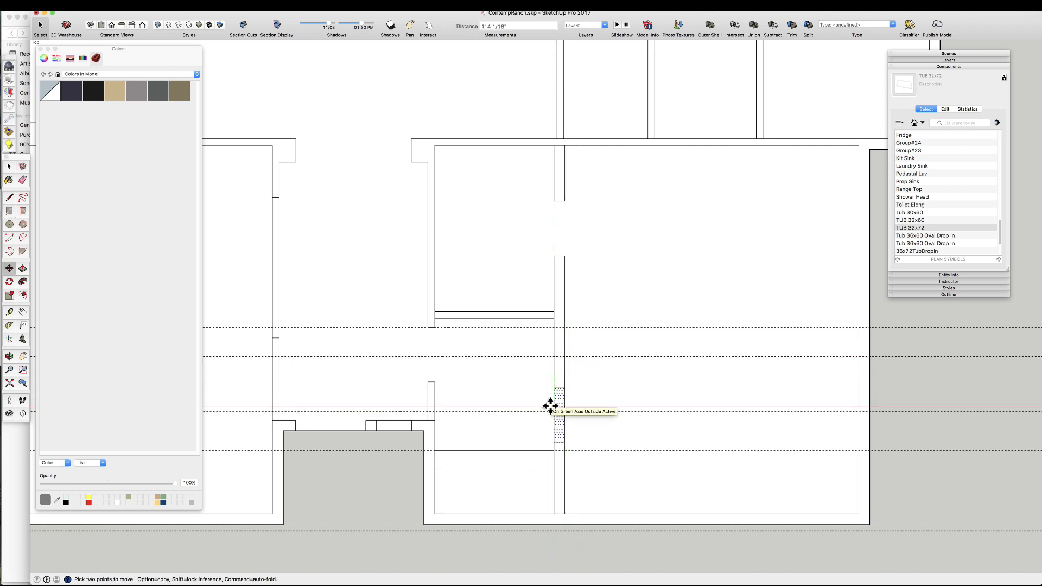
key("space")
scroll(476, 436, "down", 1)
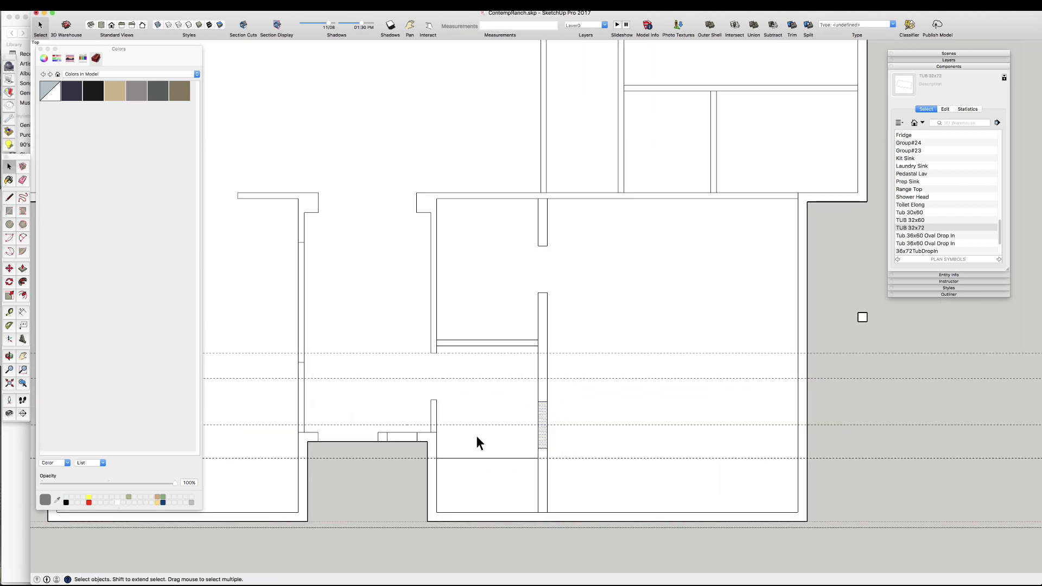
- Insert the Toilet Elong symbol in the powder room, rotate it 90 degrees and set its tank against the entry-side wall
left_click(476, 418)
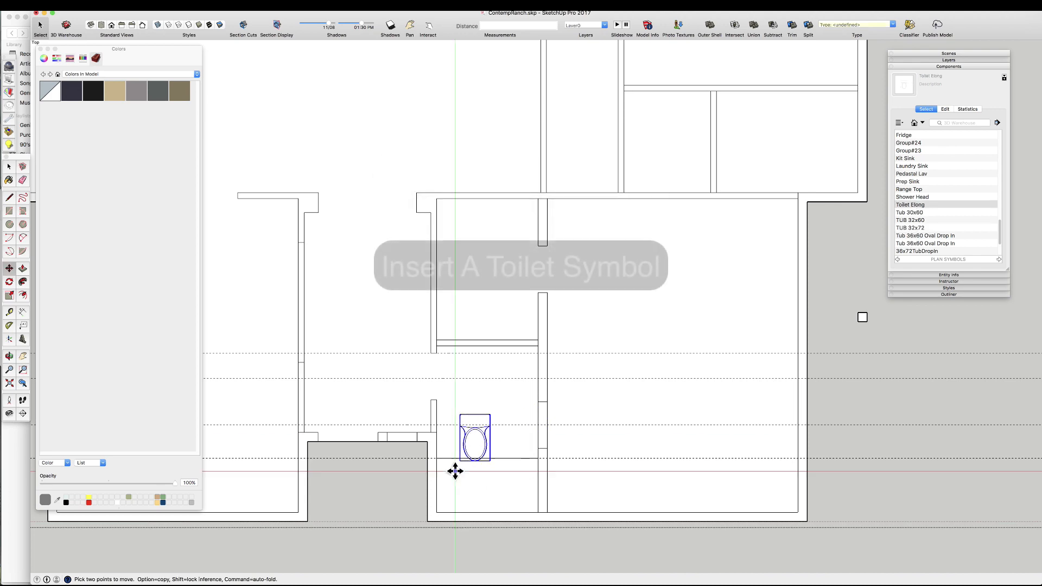
key("q")
left_click(493, 438)
left_click(474, 438)
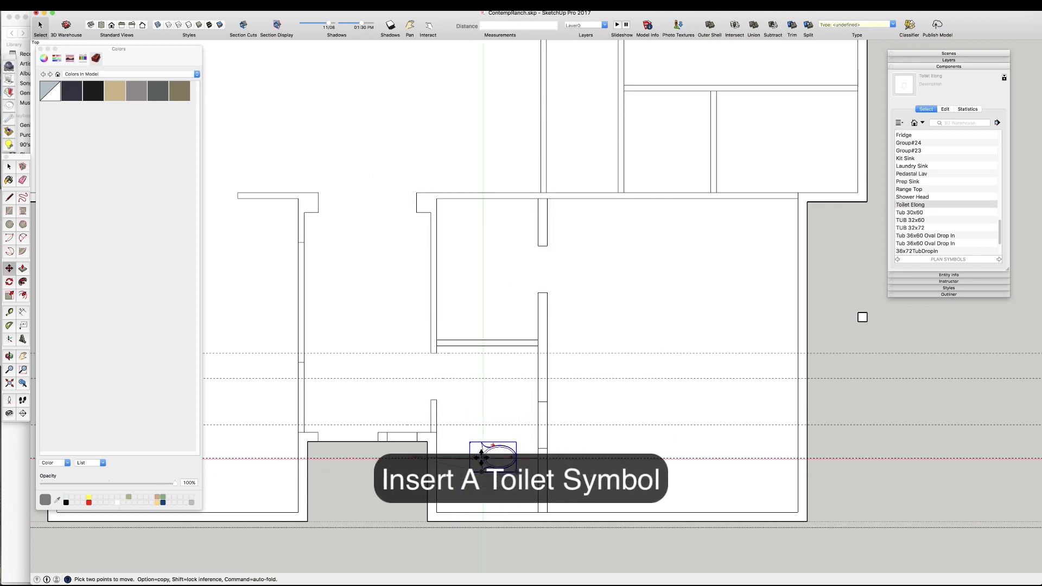
scroll(469, 404, "up", 3)
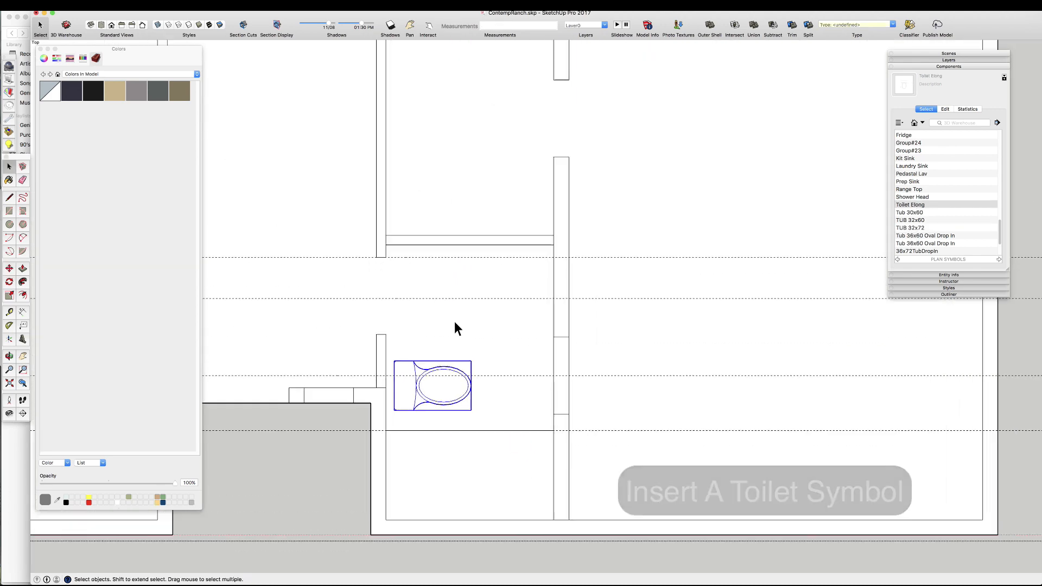
scroll(526, 467, "down", 3)
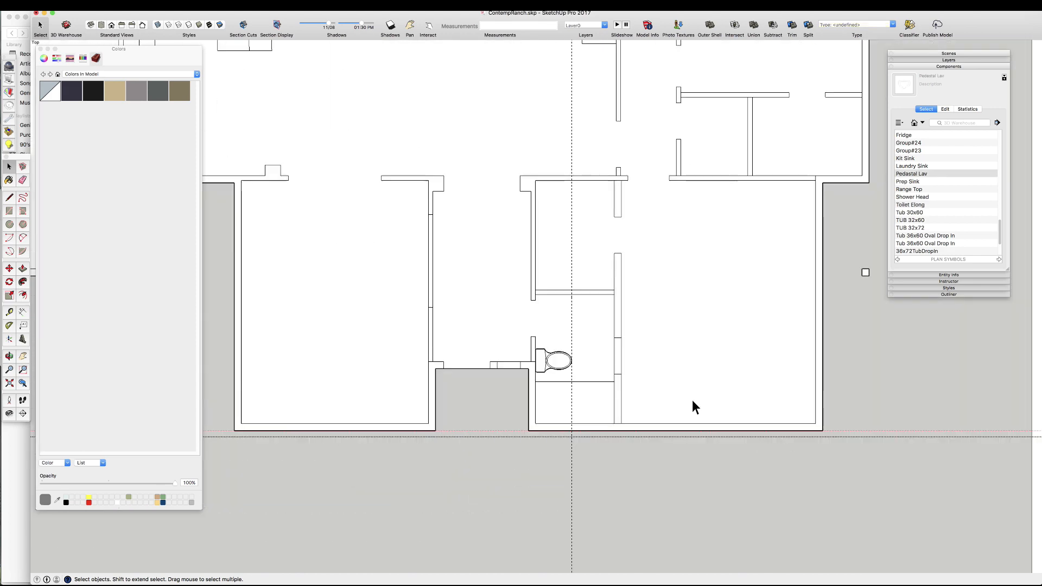
- Erase the tub-space line in the powder room and the doorway lines drawn in its bedroom-side wall
scroll(587, 363, "up", 2)
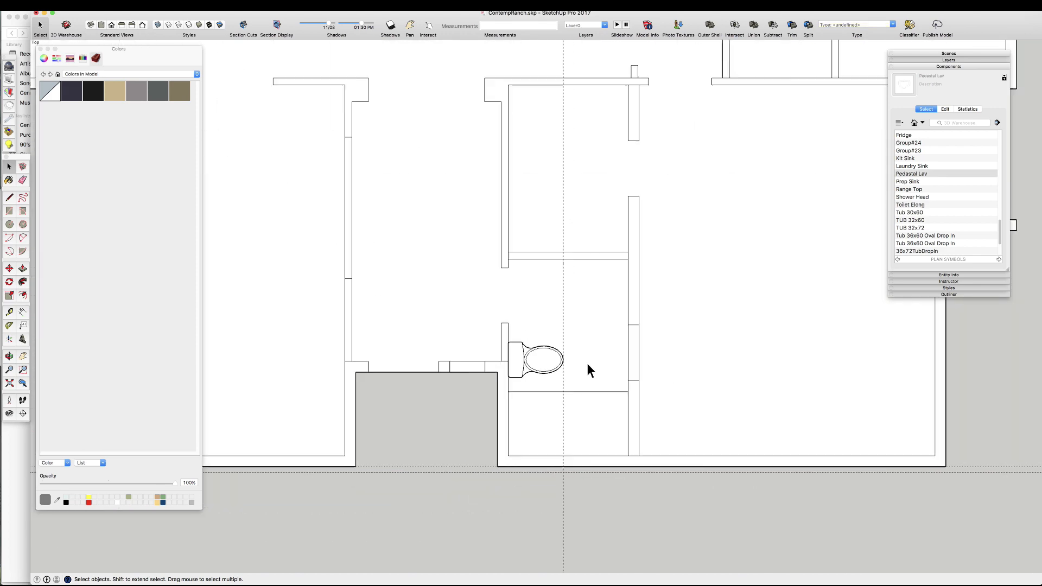
left_click(588, 429)
scroll(556, 417, "down", 4)
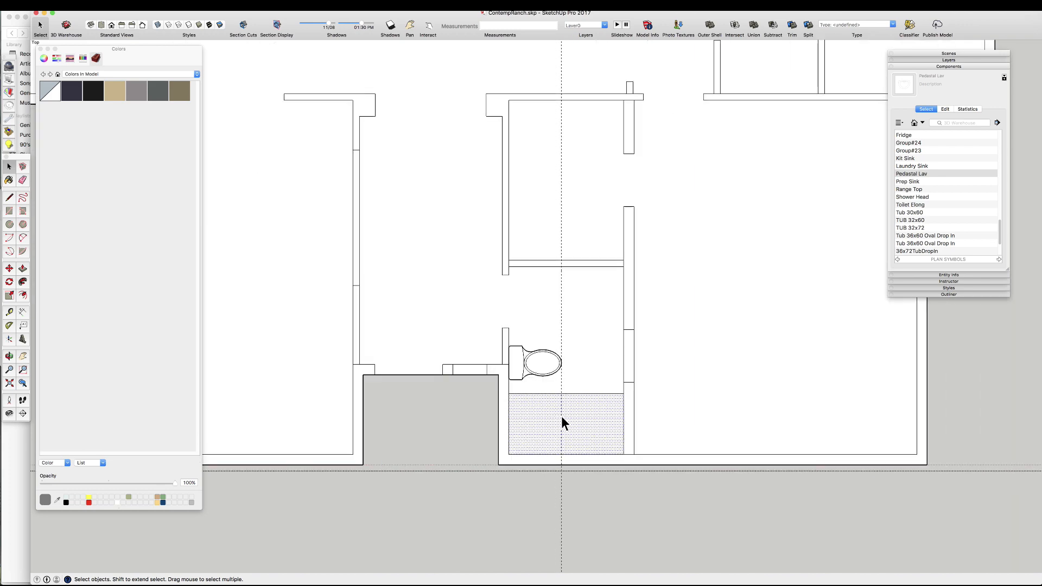
scroll(589, 407, "up", 5)
scroll(591, 410, "up", 2)
key("e")
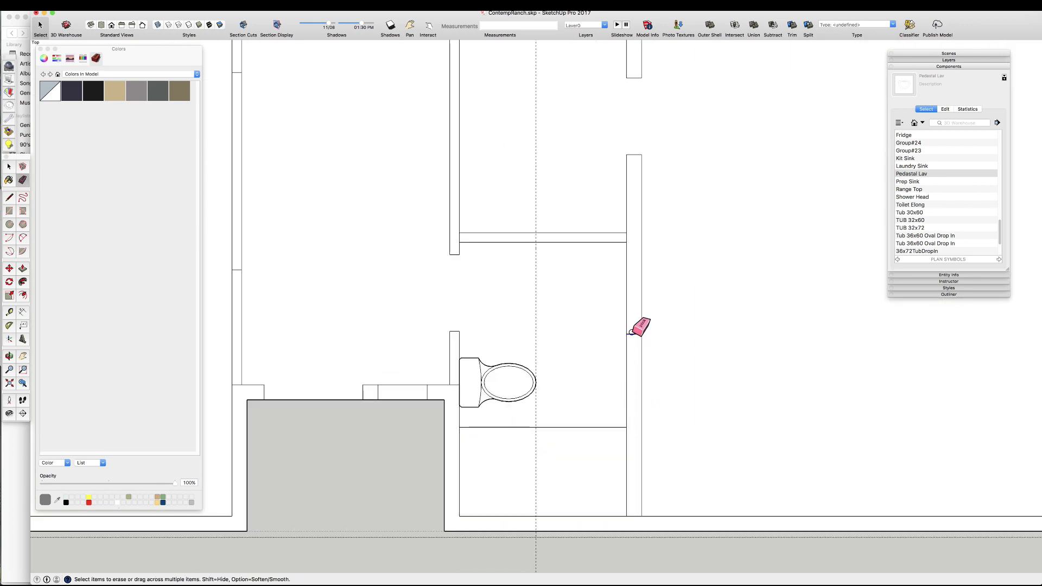
scroll(565, 428, "down", 2)
scroll(535, 410, "up", 2)
- Rotate the powder room toilet 90 degrees so its tank faces the outside wall
key("q")
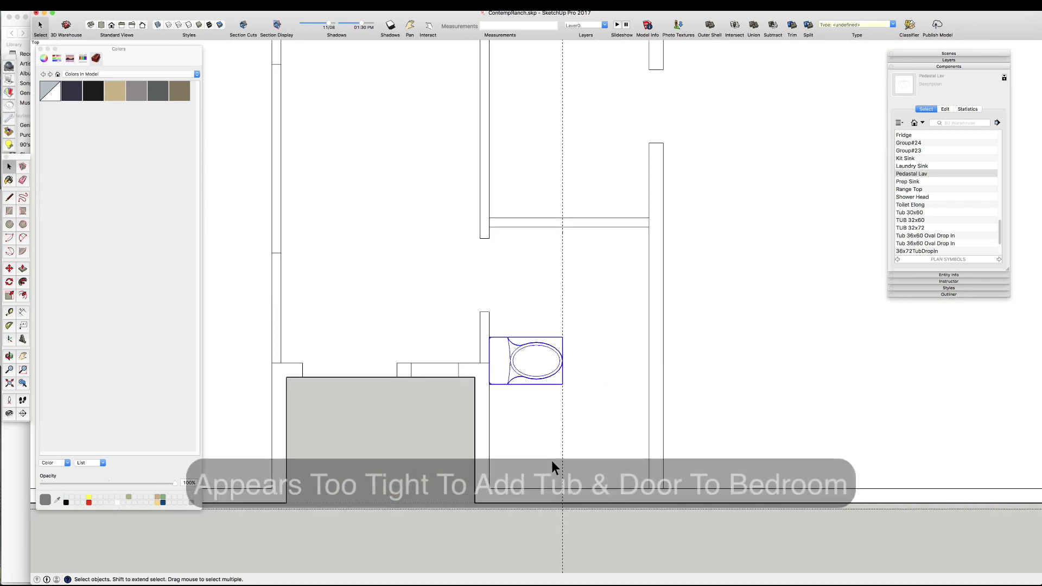
left_click(534, 367)
left_click(519, 367)
left_click(535, 391)
key("space")
scroll(576, 380, "down", 3)
left_click(575, 377)
scroll(551, 432, "up", 2)
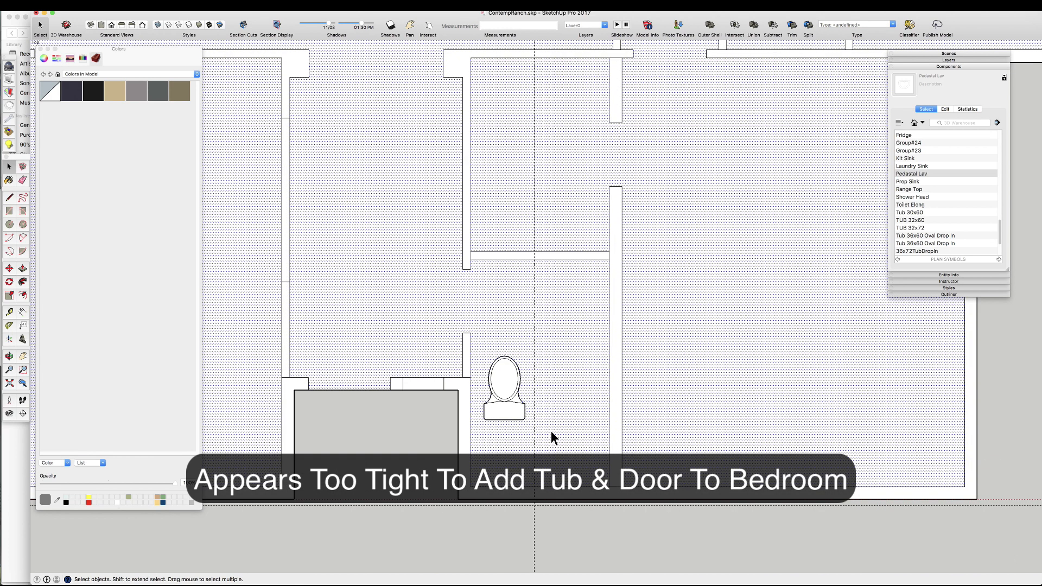
- Add a guide 22.5" inside the powder room's bedroom-side wall and draw the countertop line along it, from outside wall to back wall
key("t")
key("l")
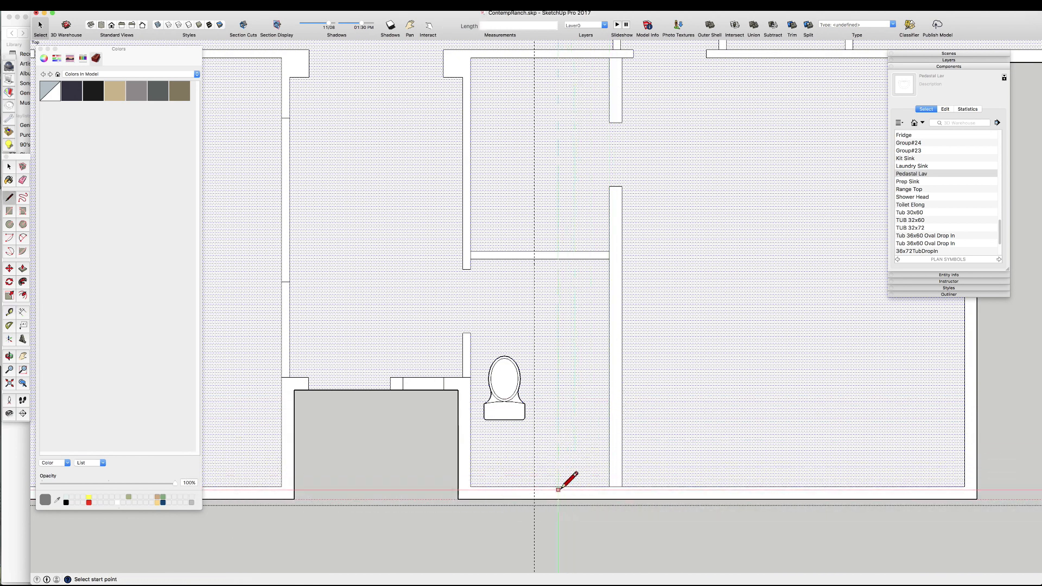
left_click(559, 260)
- Move the toilet's tank to the outside wall and center the toilet between the entry-side wall and the countertop
key("space")
left_click(502, 418)
key("m")
left_click(504, 420)
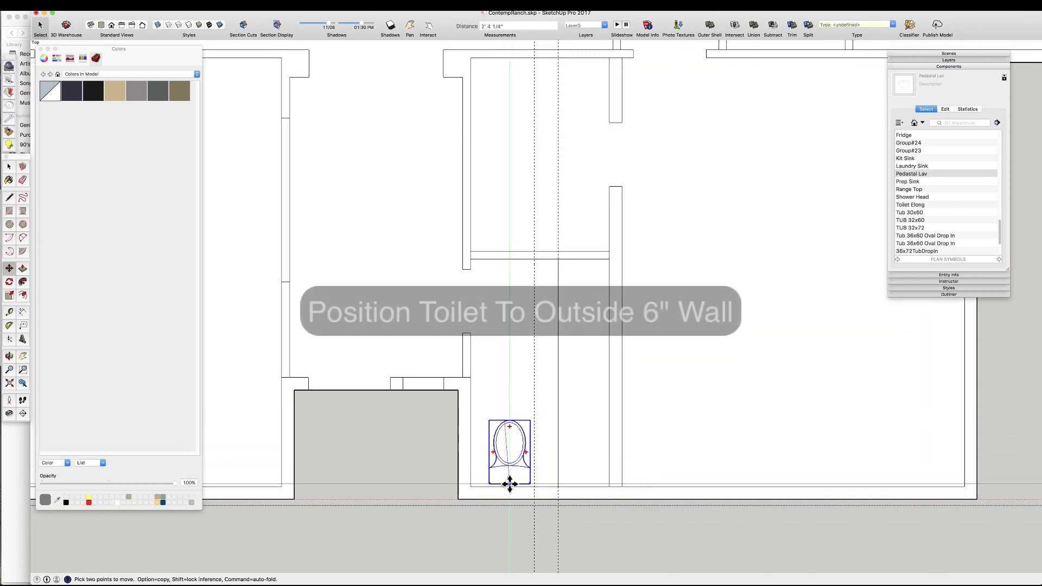
left_click(514, 487)
key("space")
key("m")
left_click(515, 464)
scroll(512, 335, "down", 4)
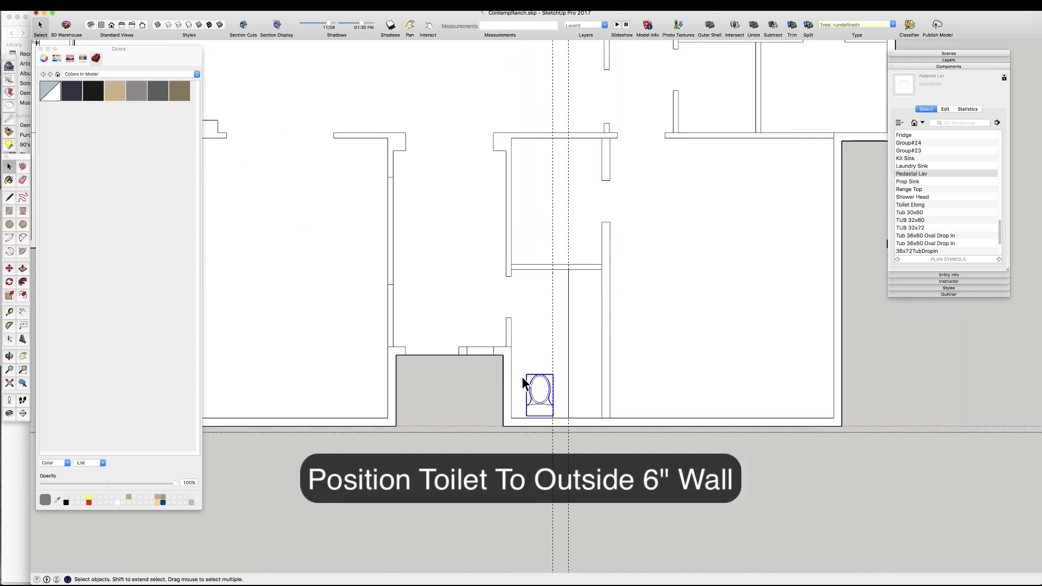
scroll(587, 380, "down", 3)
scroll(597, 349, "up", 5)
- Insert the Bath Sink Oval symbol on the countertop, rotate it so the faucet faces the bedroom-side wall, and shift it slightly toward the toilet end
left_click(592, 353)
scroll(929, 197, "up", 5)
left_click(917, 186)
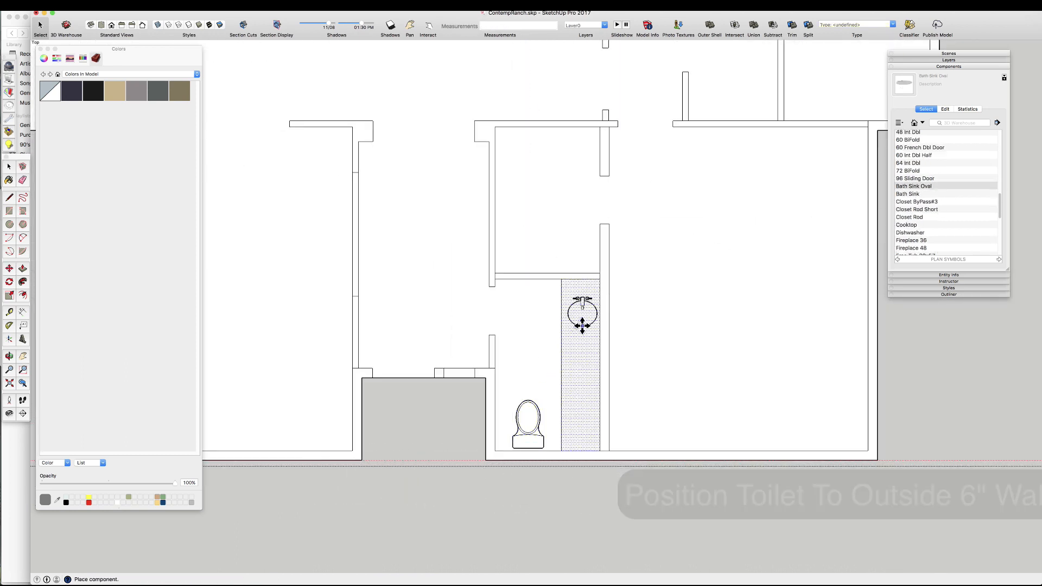
left_click(581, 312)
key("q")
key("m")
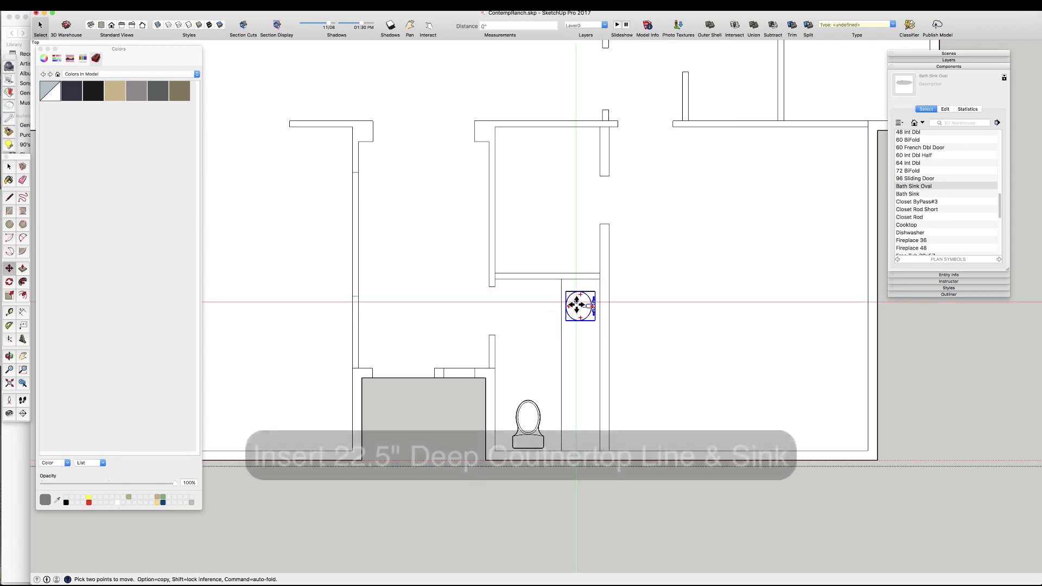
left_click(577, 303)
left_click(576, 317)
key("space")
- Add guides from both faces of the thinner wall stub above, extending through the powder room's bedroom-side wall
scroll(549, 342, "down", 5)
scroll(538, 372, "up", 2)
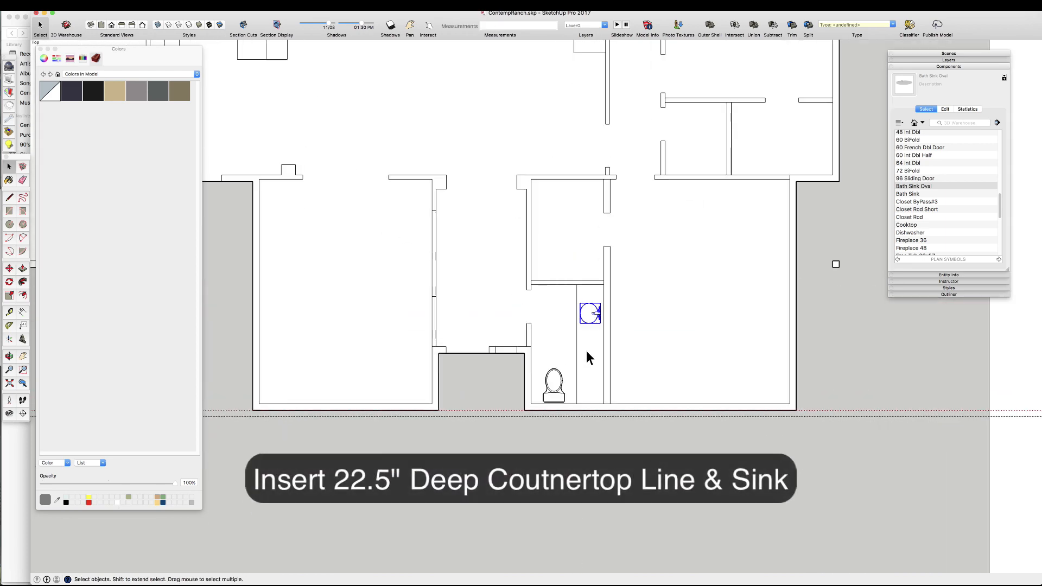
scroll(586, 351, "up", 4)
scroll(594, 173, "up", 2)
key("t")
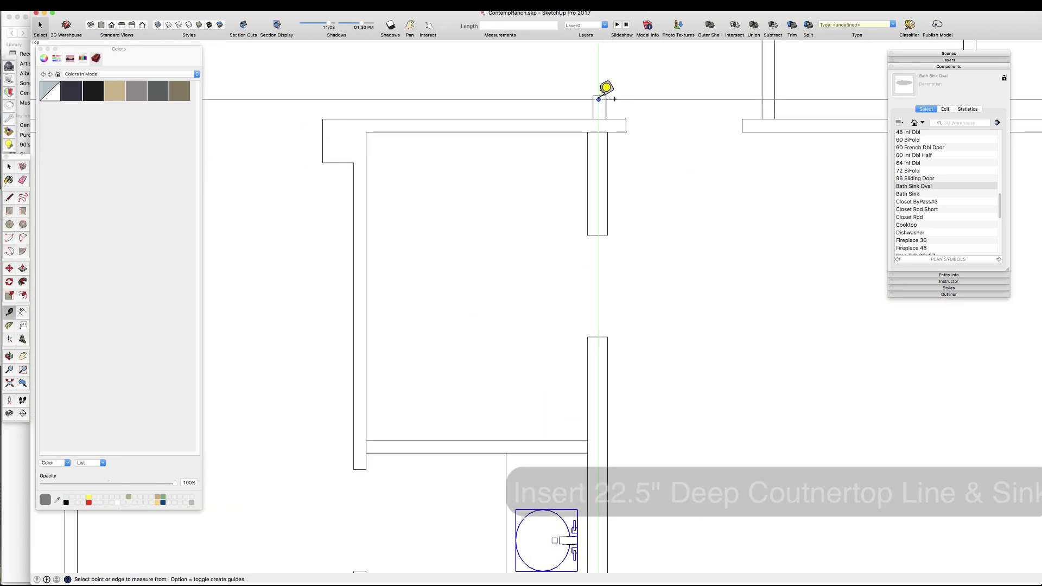
scroll(595, 163, "down", 5)
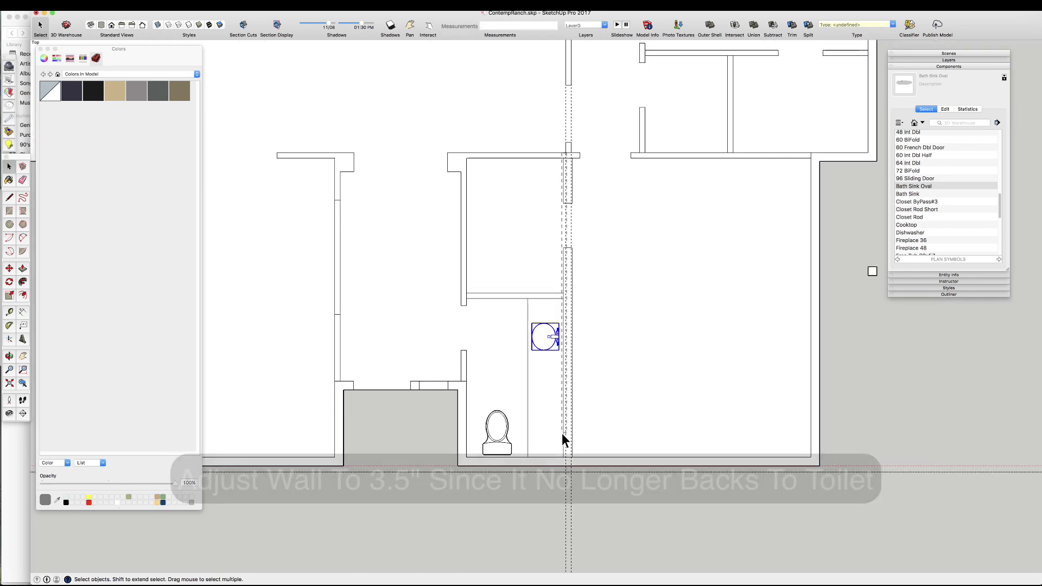
- Move both faces of the powder room's bedroom-side wall to the guides for a 3.5" wall, carrying the countertop and sink along
scroll(564, 451, "up", 7)
key("m")
left_click(561, 463)
scroll(548, 477, "down", 4)
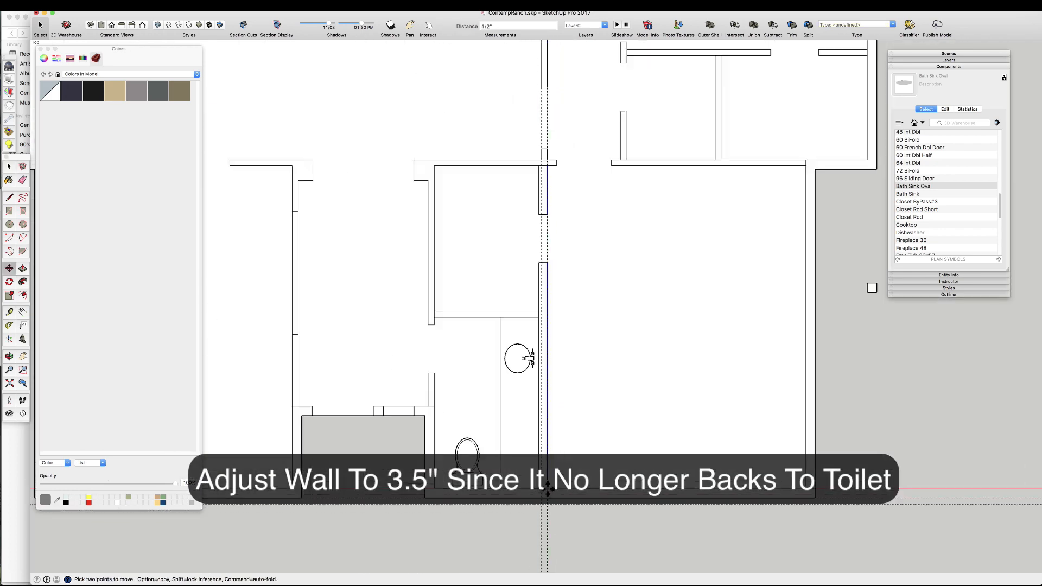
left_click_drag(536, 493, 543, 495)
scroll(537, 325, "up", 7)
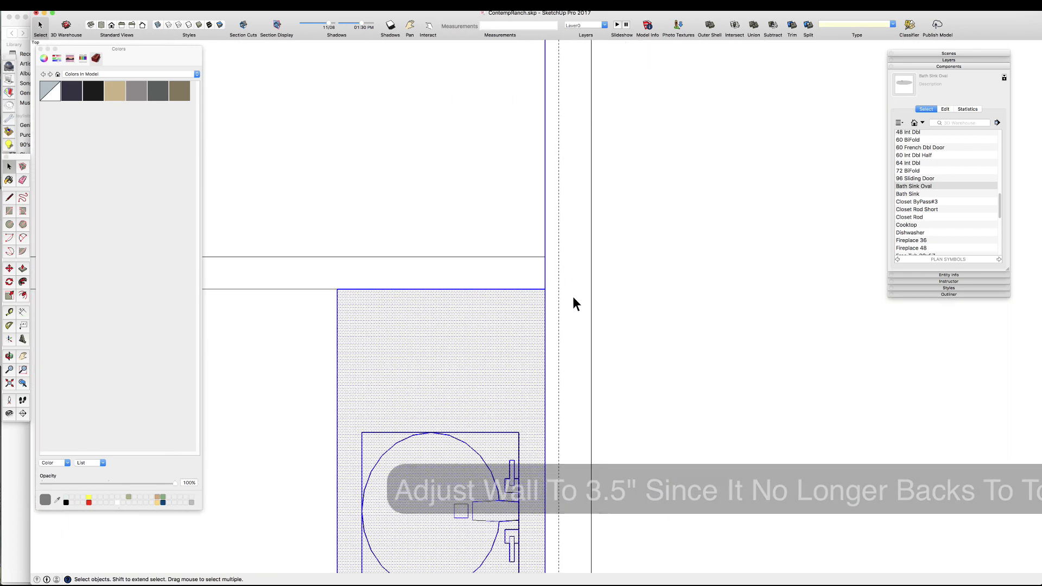
key("m")
left_click(545, 289)
left_click(559, 290)
scroll(584, 239, "down", 5)
- Shift the toilet sideways toward the countertop, keeping its tank along the outside wall
key("space")
scroll(489, 461, "up", 2)
left_click(500, 457)
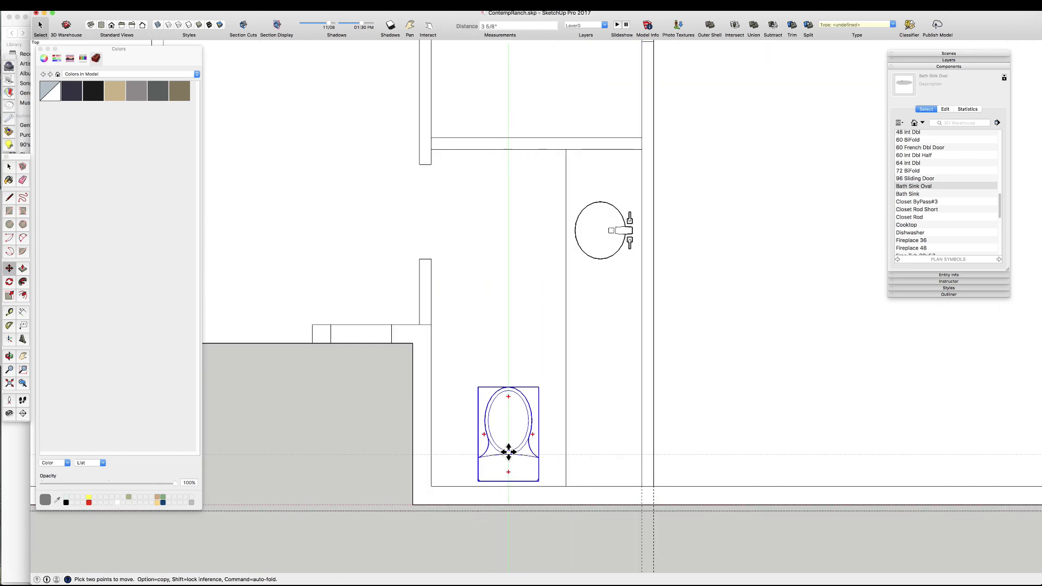
key("space")
scroll(516, 434, "down", 6)
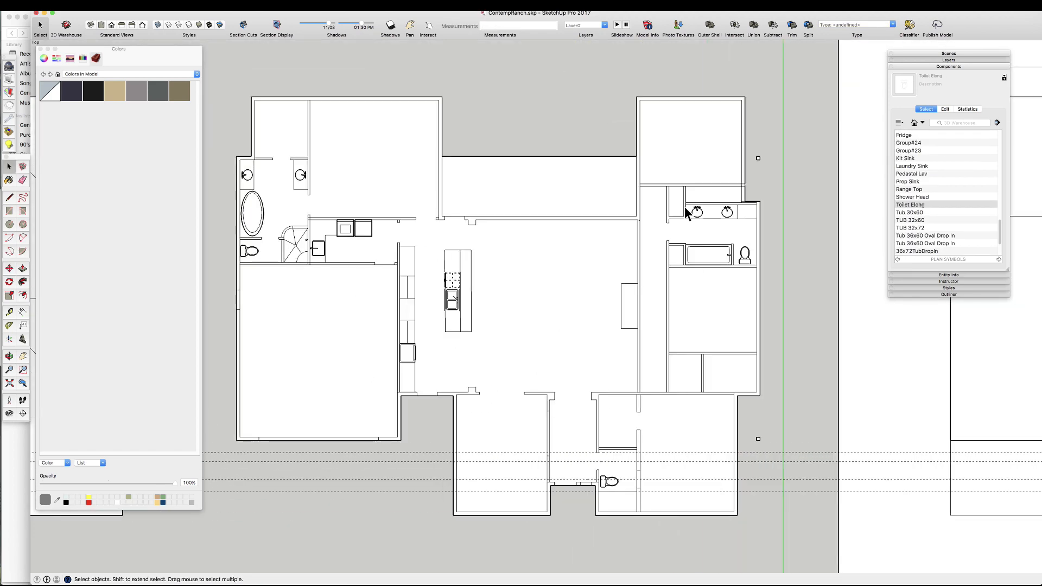
- Open a 6' closet doorway in the upper bedroom's wall, drawn between guides 3' to each side of a center guide
scroll(687, 214, "up", 7)
key("t")
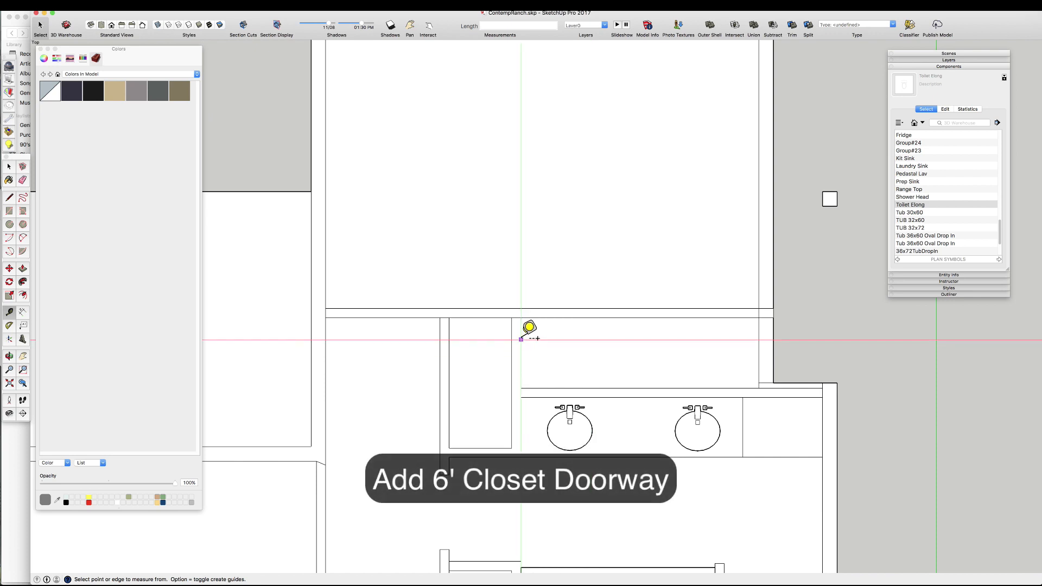
type("3'")
key("Return")
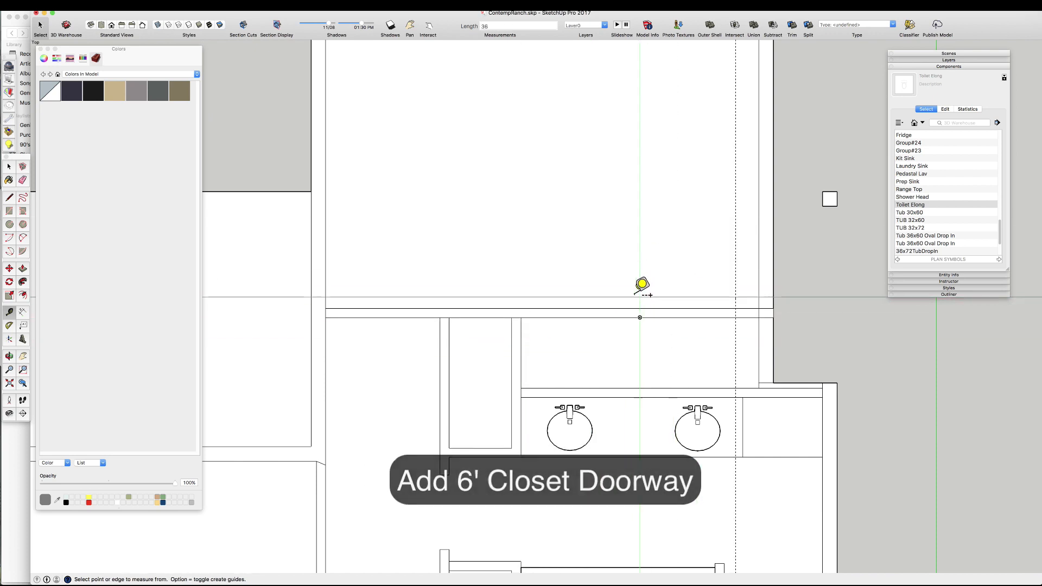
left_click(640, 294)
left_click(566, 294)
type("3'")
key("Return")
left_click(545, 331)
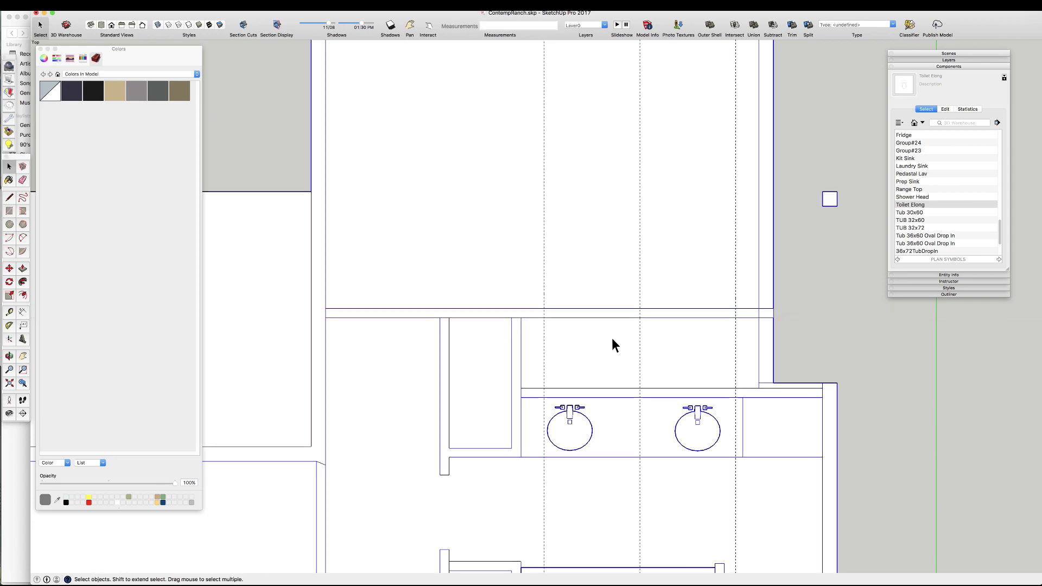
key("r")
left_click(545, 317)
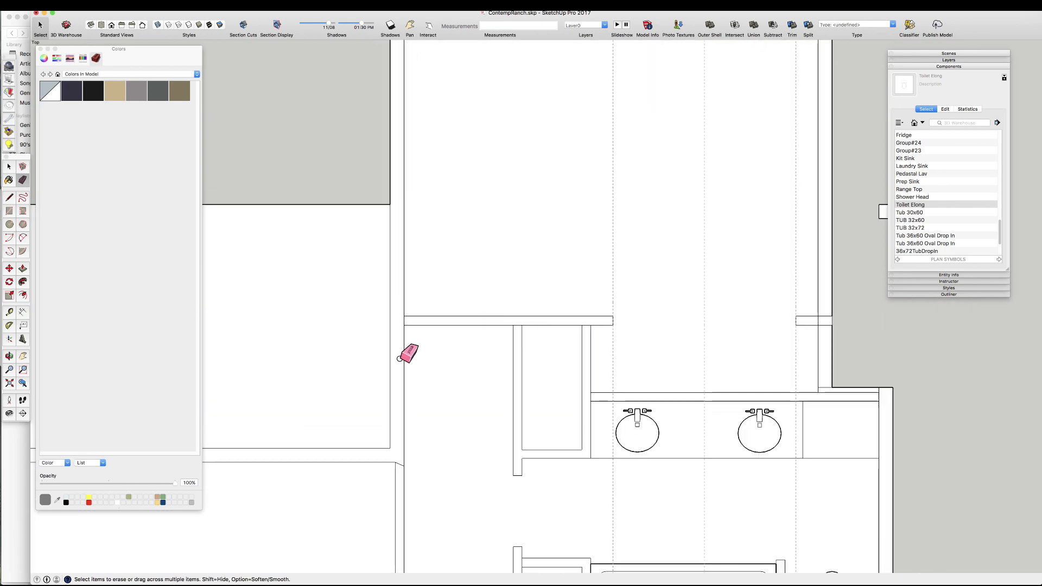
- Add a guide on the hallway's centerline at the upper bedroom wall and guides 16" to each side of it
key("t")
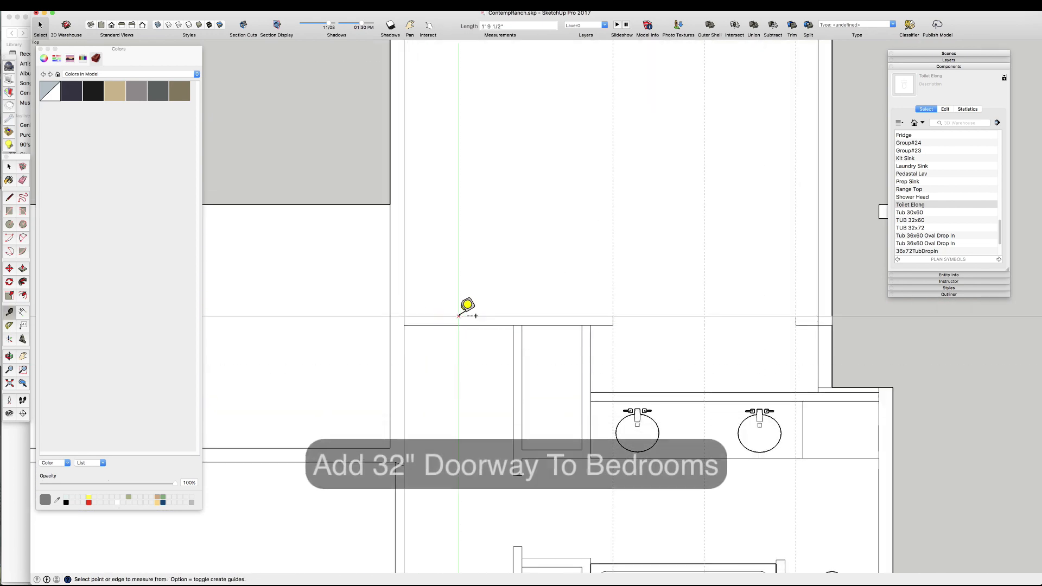
left_click(460, 316)
type("16")
key("Return")
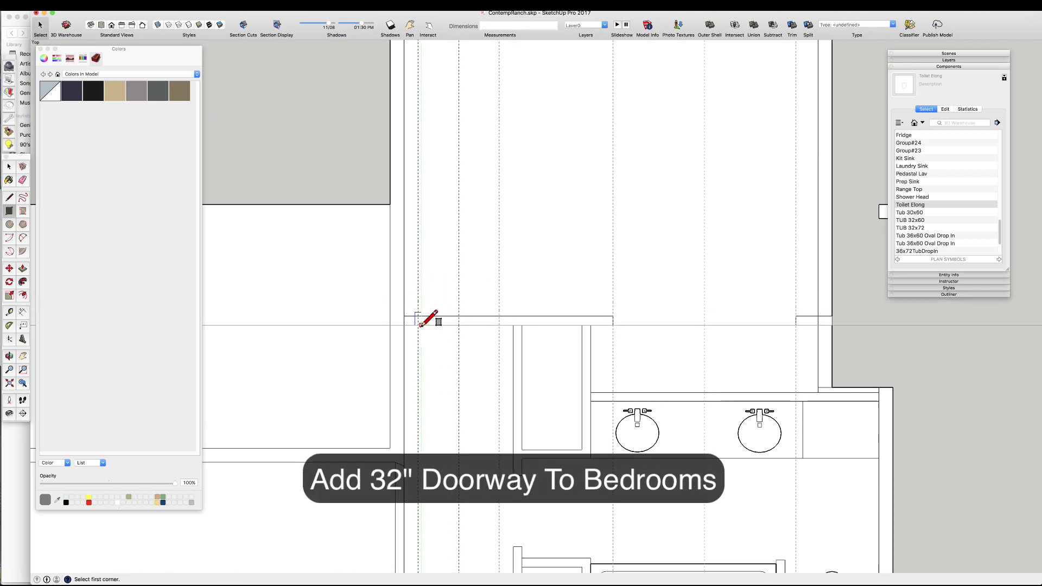
- Draw 32" doorways between the guides in the upper and lower bedroom walls at the hallway's ends, and open the upper one
scroll(499, 315, "down", 5)
scroll(465, 345, "up", 6)
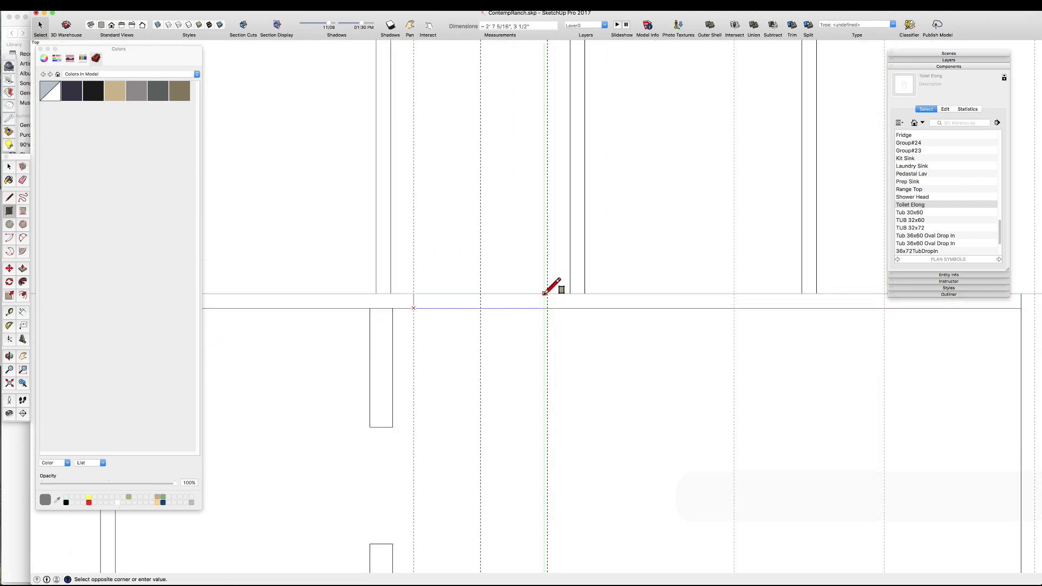
scroll(520, 475, "down", 3)
scroll(602, 140, "up", 4)
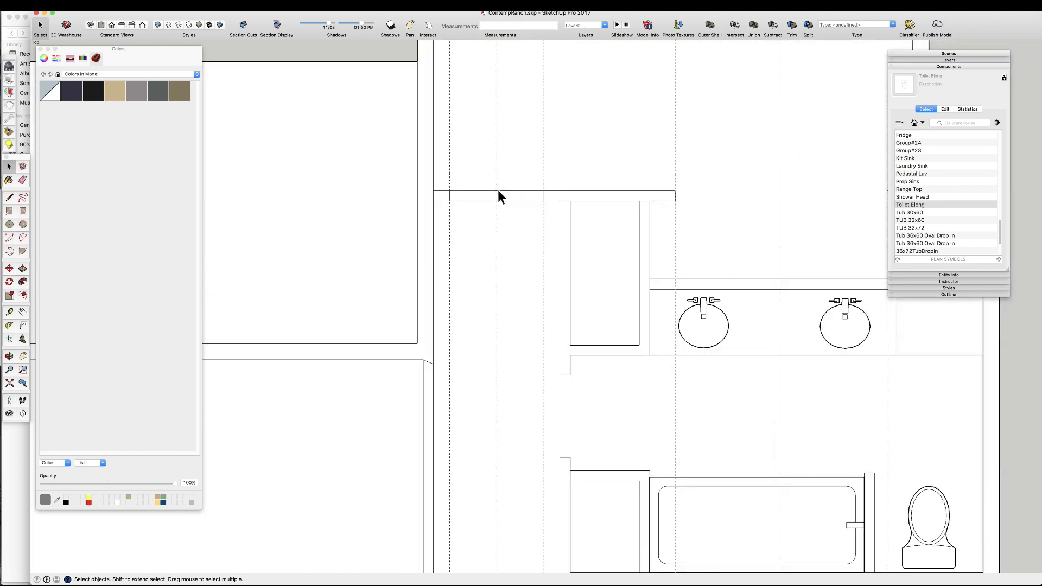
scroll(473, 194, "down", 5)
scroll(555, 374, "up", 4)
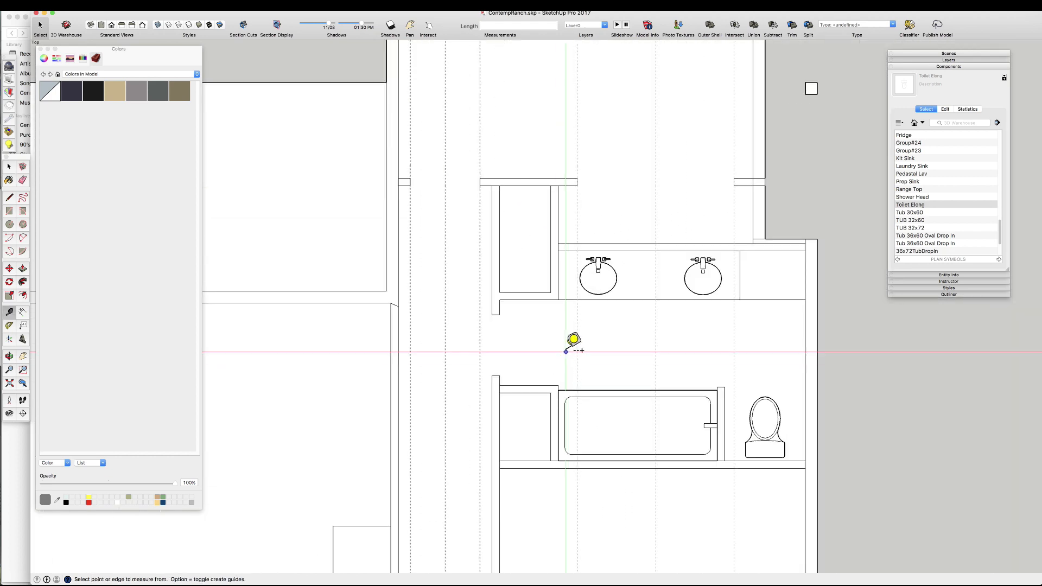
- Open a 36" doorway in the hallway wall of the closet beside the double vanity, using guides 18" to each side of the closet's midpoint
left_click(500, 239)
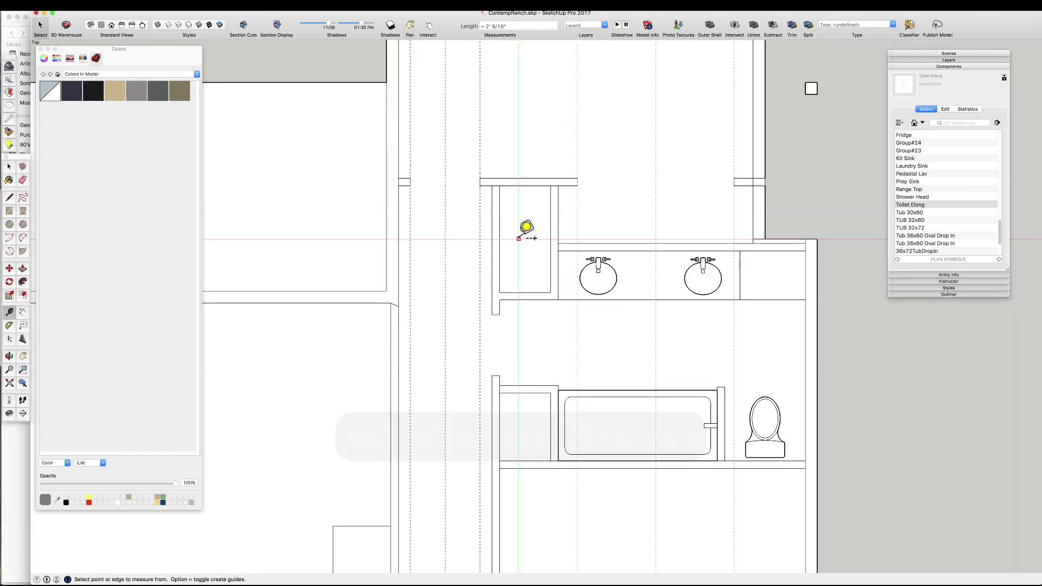
left_click(518, 240)
type("18")
key("Return")
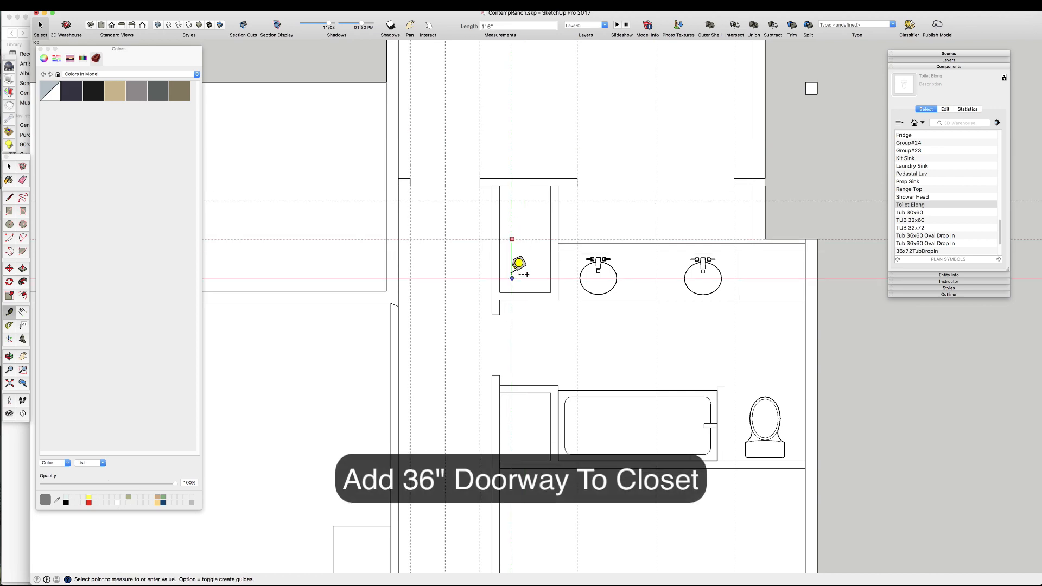
key("e")
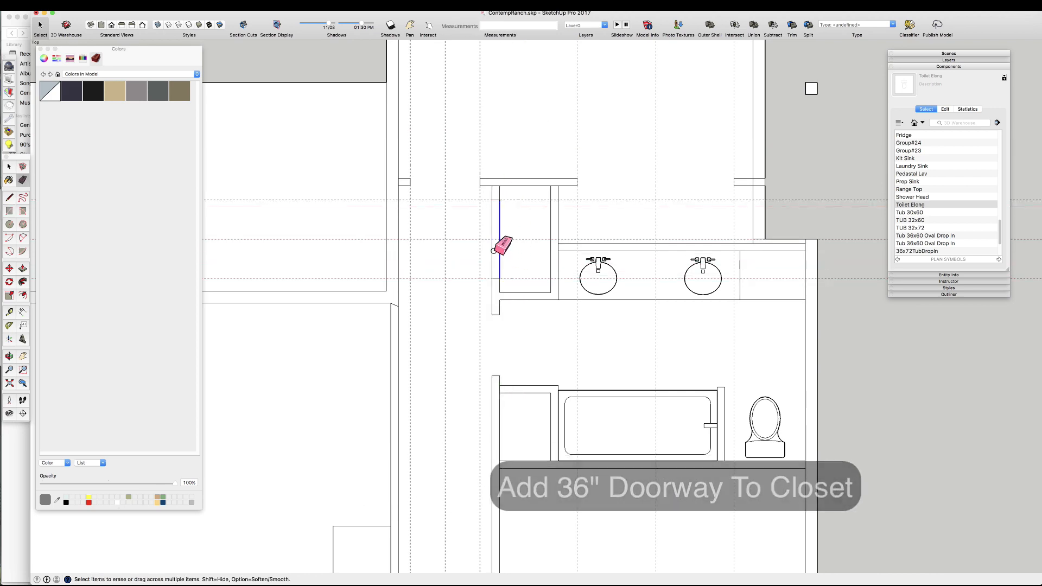
scroll(447, 332, "down", 3)
left_click_drag(459, 298, 425, 284)
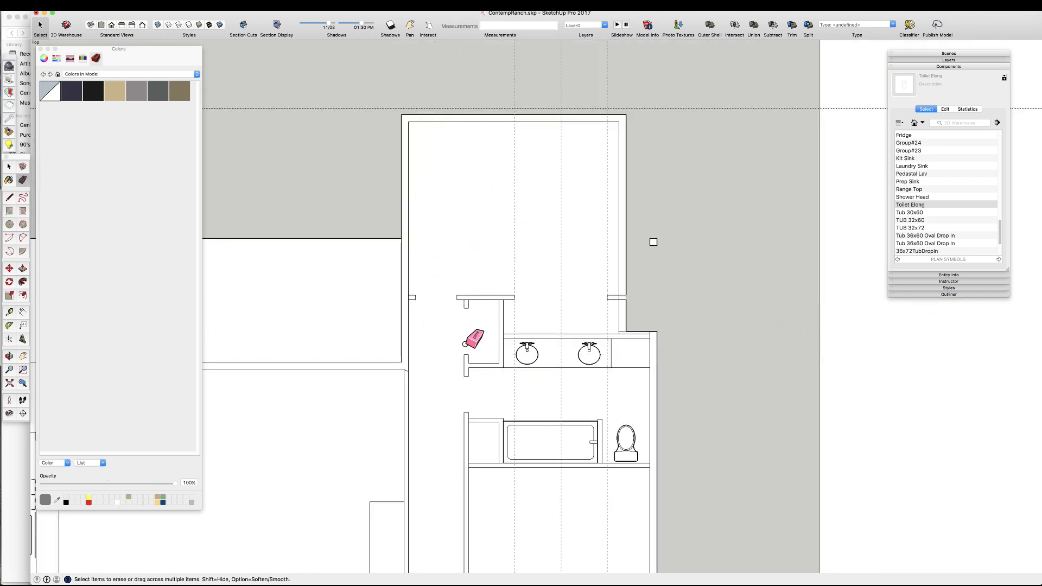
- Open a 24" doorway in the hallway wall of the small closet beside the tub, centered between guides
key("space")
scroll(482, 233, "down", 4)
scroll(483, 325, "up", 7)
key("t")
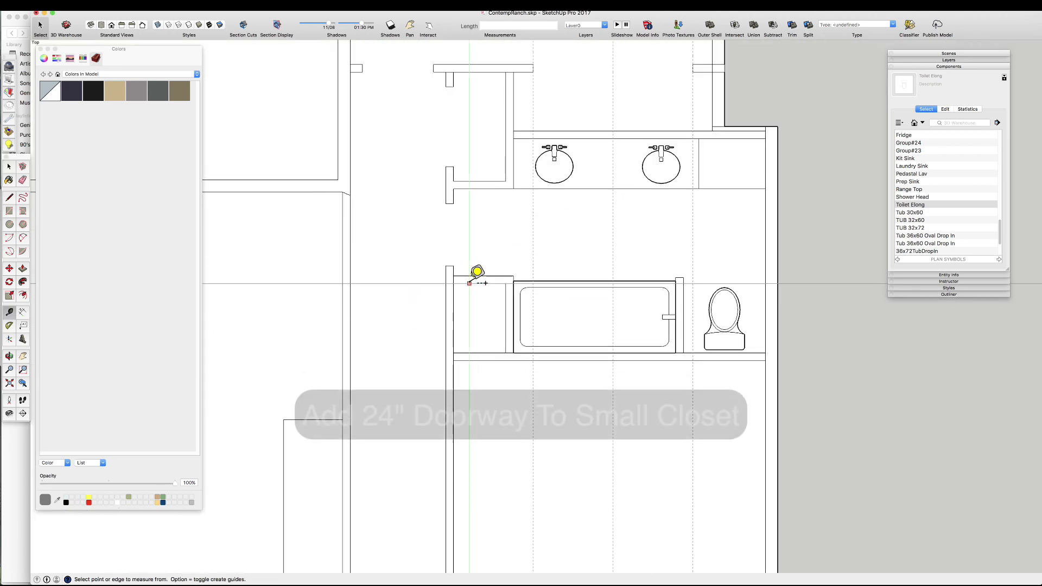
left_click(470, 284)
left_click(446, 319)
left_click(463, 318)
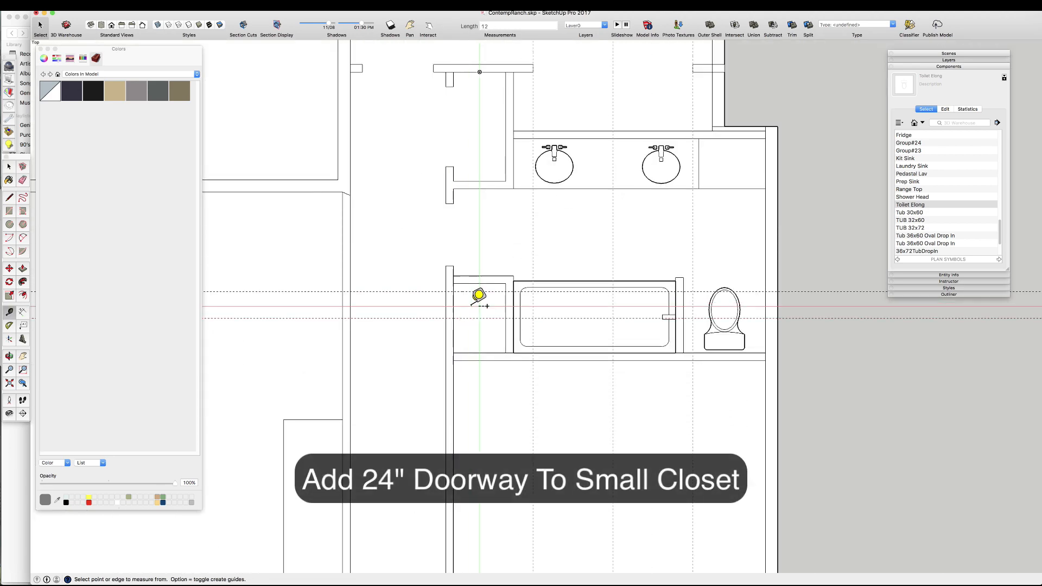
left_click(445, 345)
left_click(453, 292)
key("e")
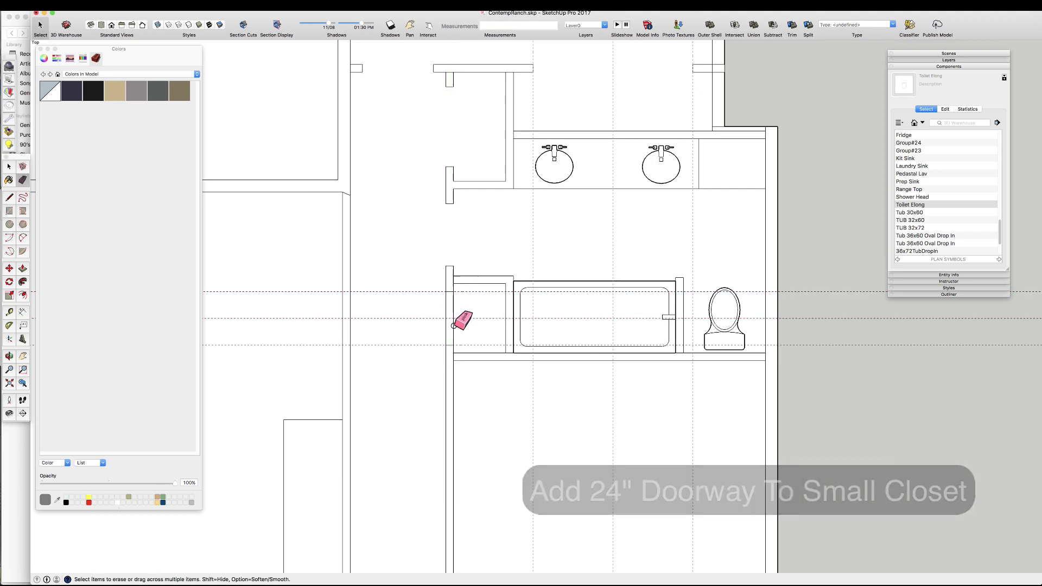
left_click_drag(455, 326, 444, 327)
- Erase the wall lines across the lower bedroom doorway at the hallway's end and remove all guides
scroll(472, 204, "down", 7)
scroll(474, 322, "up", 4)
scroll(579, 361, "down", 2)
scroll(489, 396, "up", 2)
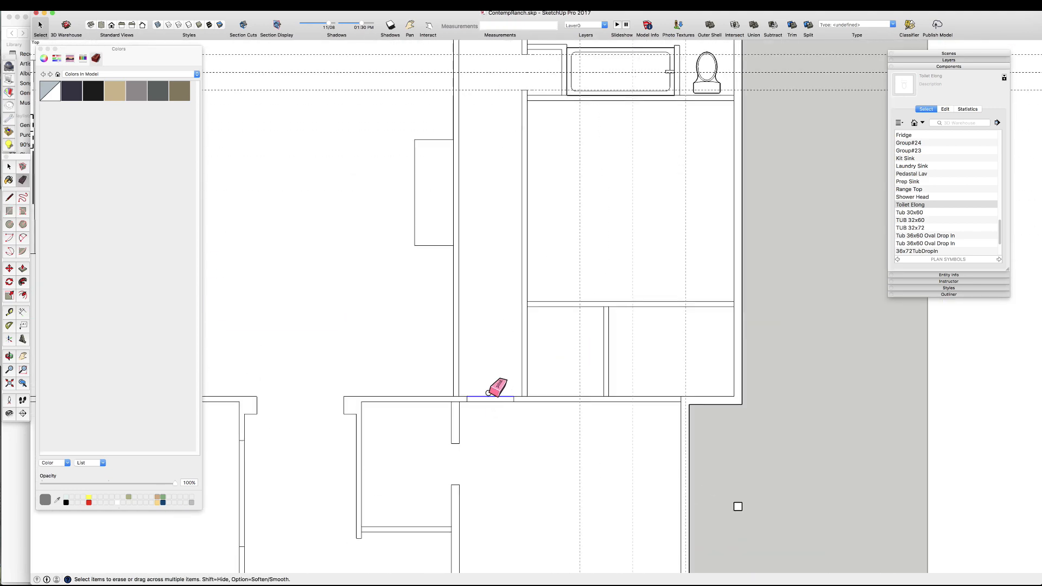
scroll(635, 311, "down", 3)
scroll(596, 361, "up", 4)
key("space")
left_click(747, 349)
key("ctrl+q")
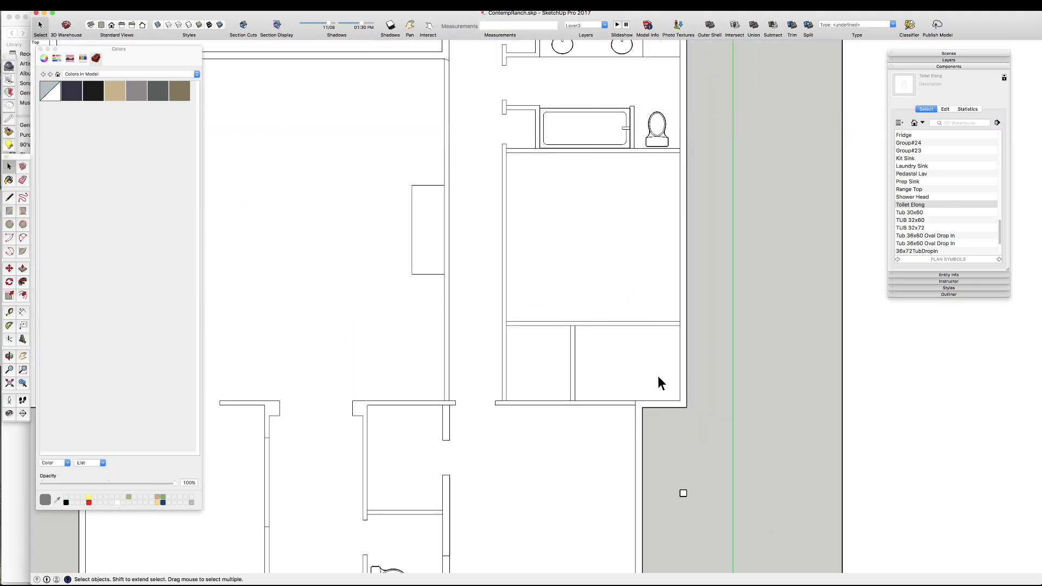
- Open a 28" doorway centered on the walk-in closet in the wall it shares with the bedroom, using guides about the midpoint
scroll(650, 366, "up", 3)
double_click(631, 354)
left_click(631, 354)
key("t")
left_click(537, 360)
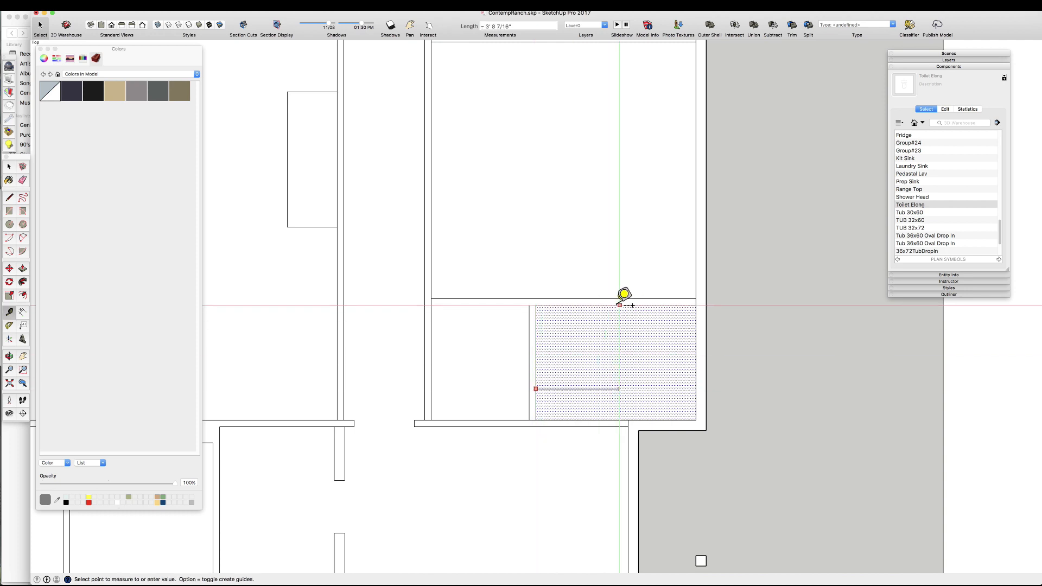
left_click(616, 343)
type("18")
key("Return")
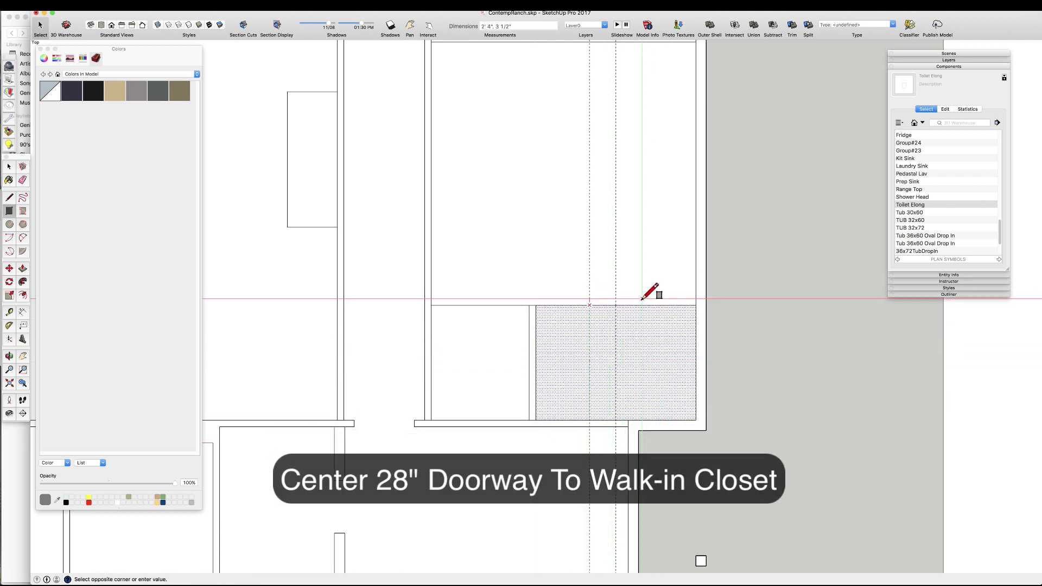
key("e")
scroll(640, 256, "down", 3)
scroll(556, 241, "up", 2)
scroll(556, 242, "down", 1)
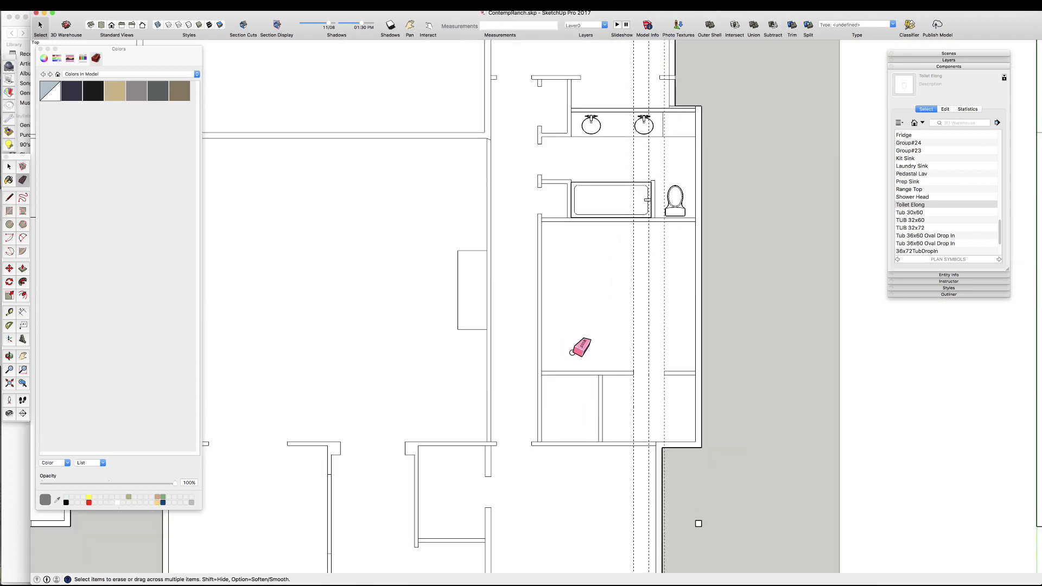
- Open a 32" doorway in the bedroom's hallway wall, starting 4.5" from the closet wall
scroll(549, 362, "up", 2)
left_click(560, 383)
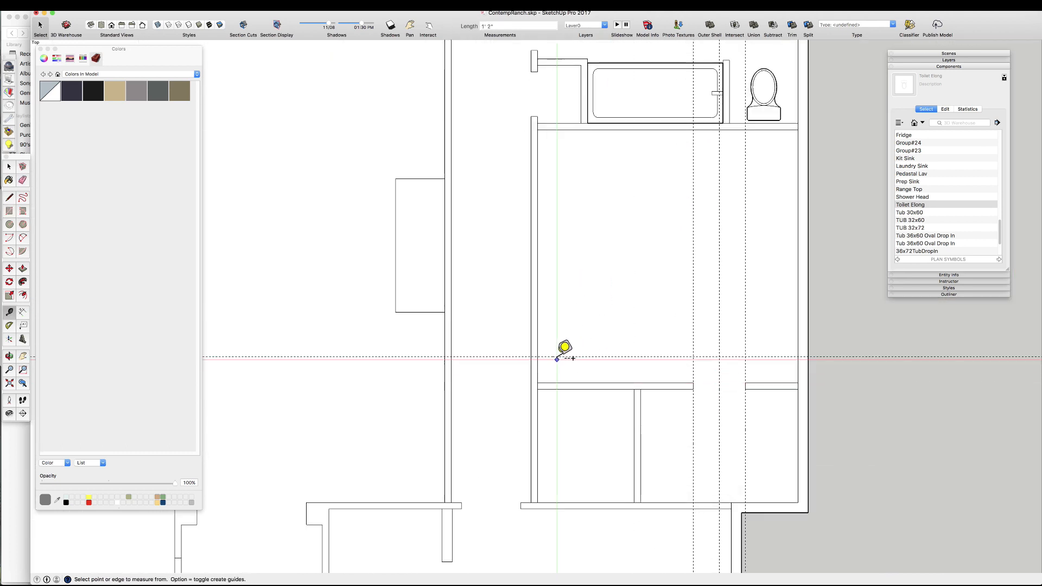
type("4.5")
key("Return")
left_click(552, 374)
type("24")
key("Return")
type("32")
key("Return")
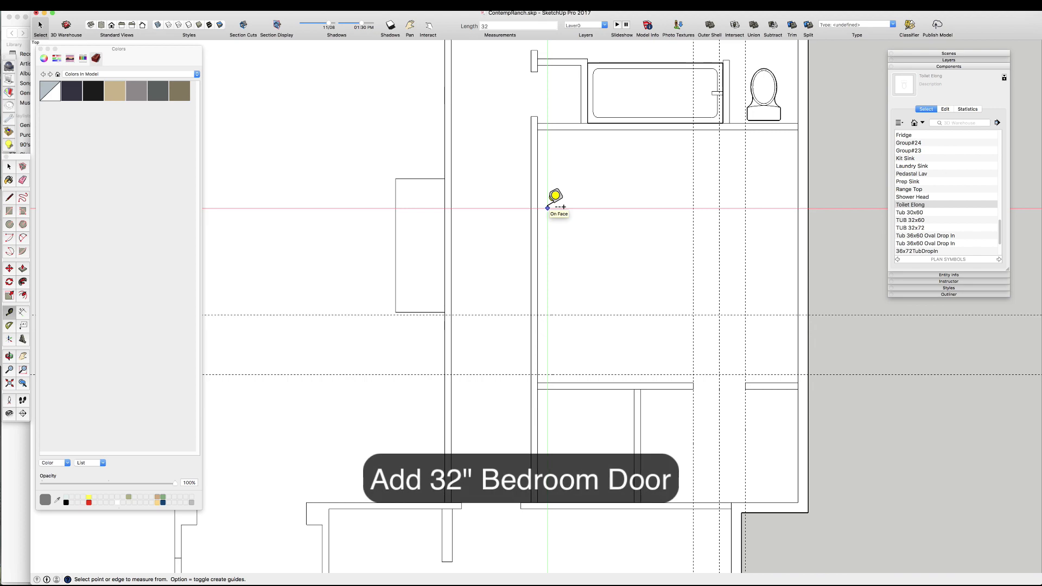
scroll(541, 348, "down", 3)
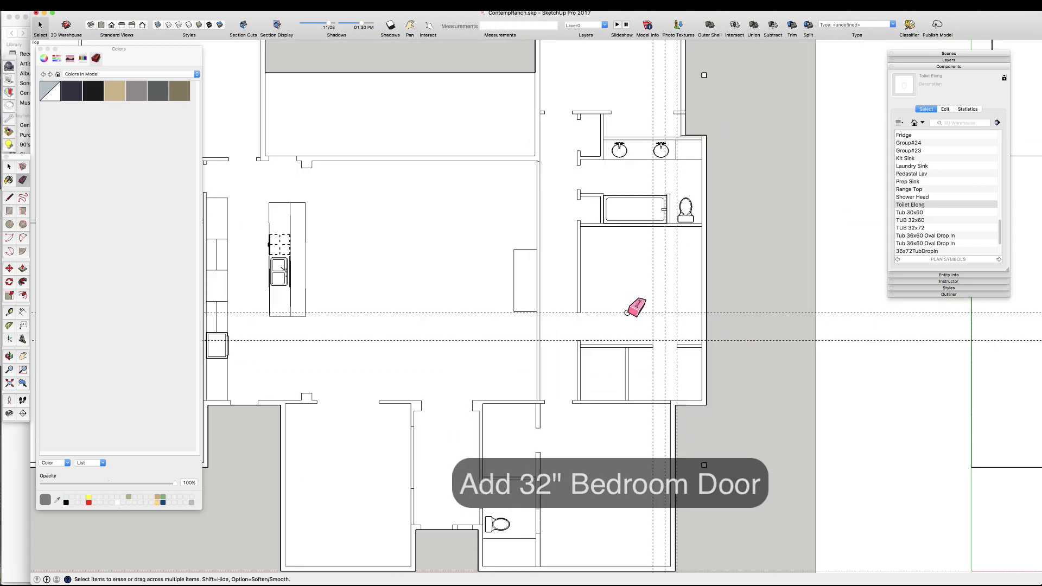
- Open a 48" doorway in the supply closet's hallway wall, using guides 24" to each side of the closet's midpoint, and remove the guides
scroll(628, 303, "up", 3)
key("t")
left_click(588, 288)
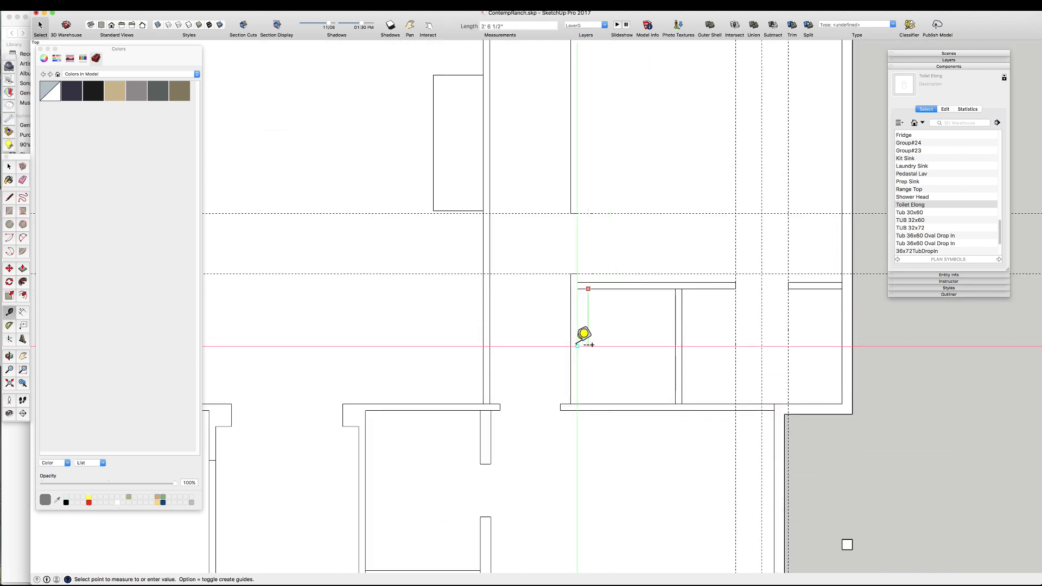
type("24")
key("Return")
left_click(604, 346)
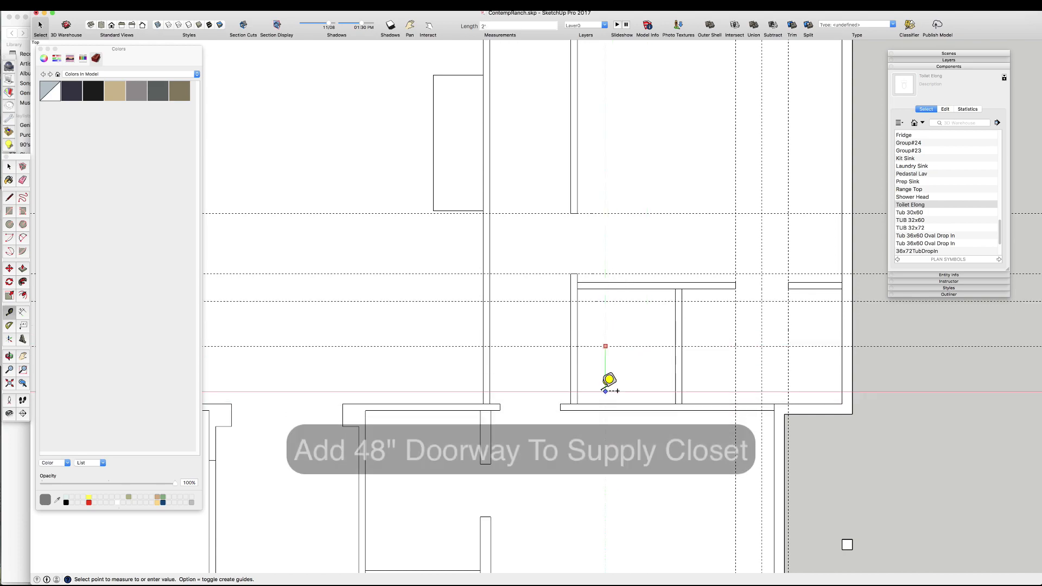
left_click(604, 390)
type("24")
key("Return")
key("r")
left_click(572, 391)
scroll(577, 339, "down", 5)
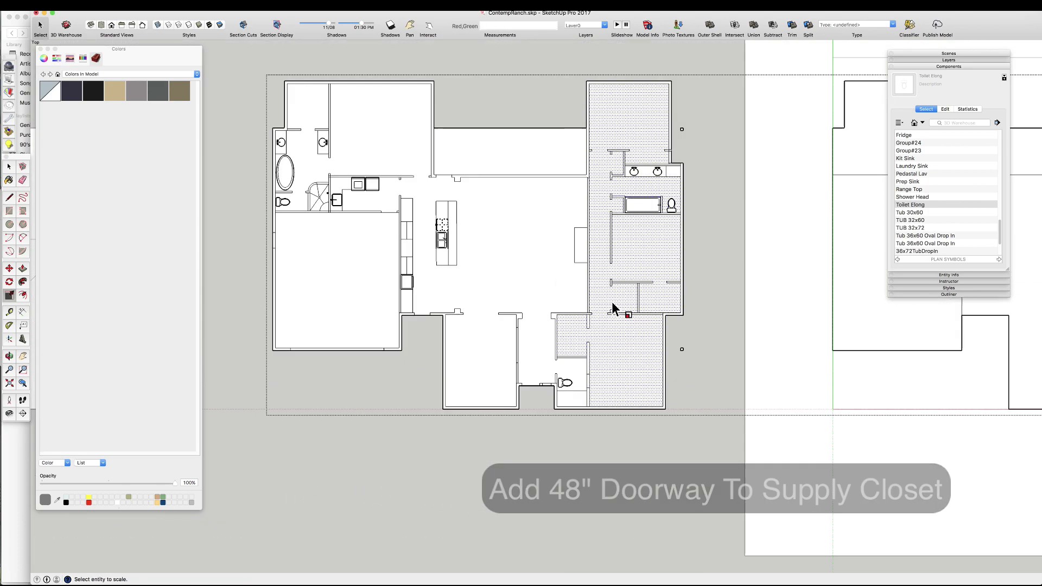
key("space")
- Narrow the supply closet doorway to 28" by moving its lower wall end to a guide measured from the upper jamb
scroll(612, 302, "up", 7)
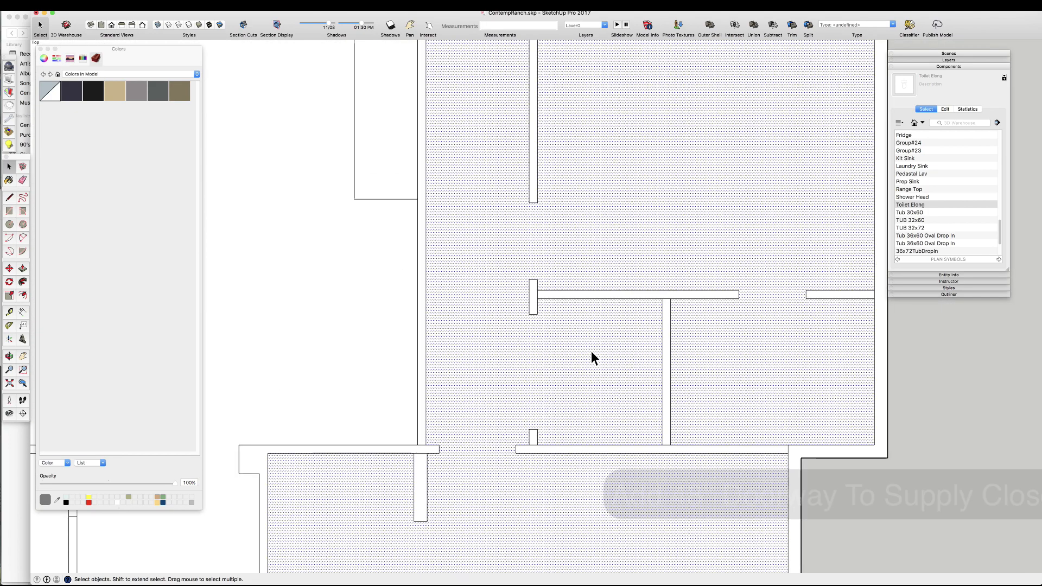
left_click(556, 310)
type("28")
key("Return")
key("space")
scroll(556, 308, "up", 2)
left_click(527, 317)
key("m")
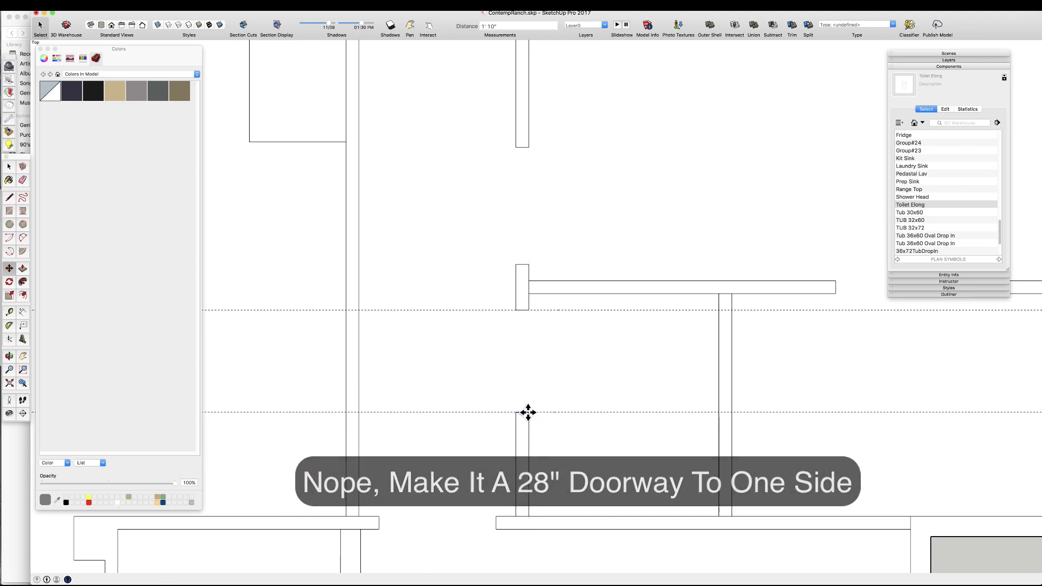
key("space")
scroll(642, 373, "down", 10)
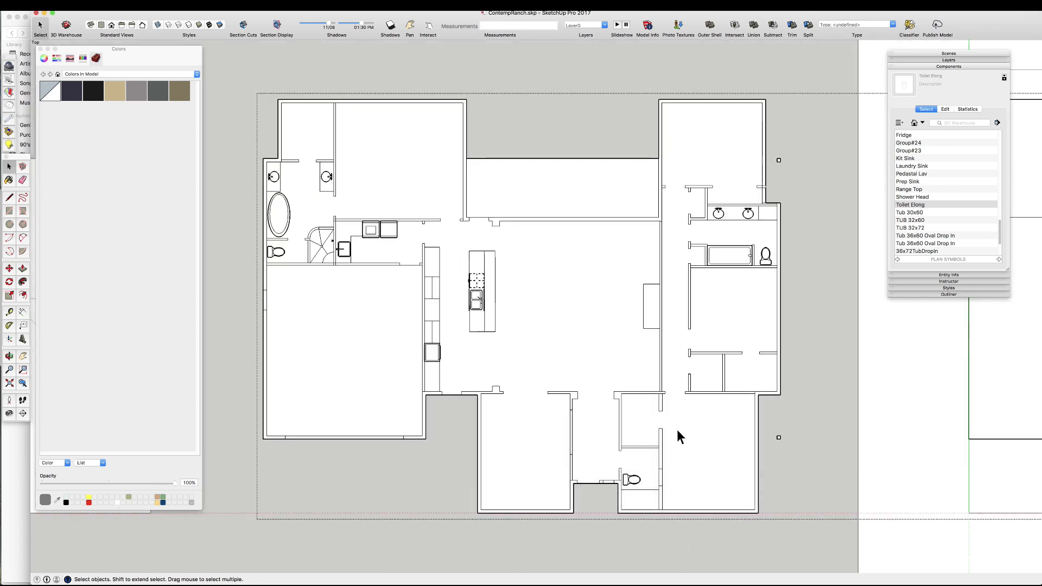
- Open a 36" doorway at the lower end of the living room wall with the fireplace, starting 6.5" from the adjoining wall
scroll(588, 342, "up", 10)
type("t")
type("6.")
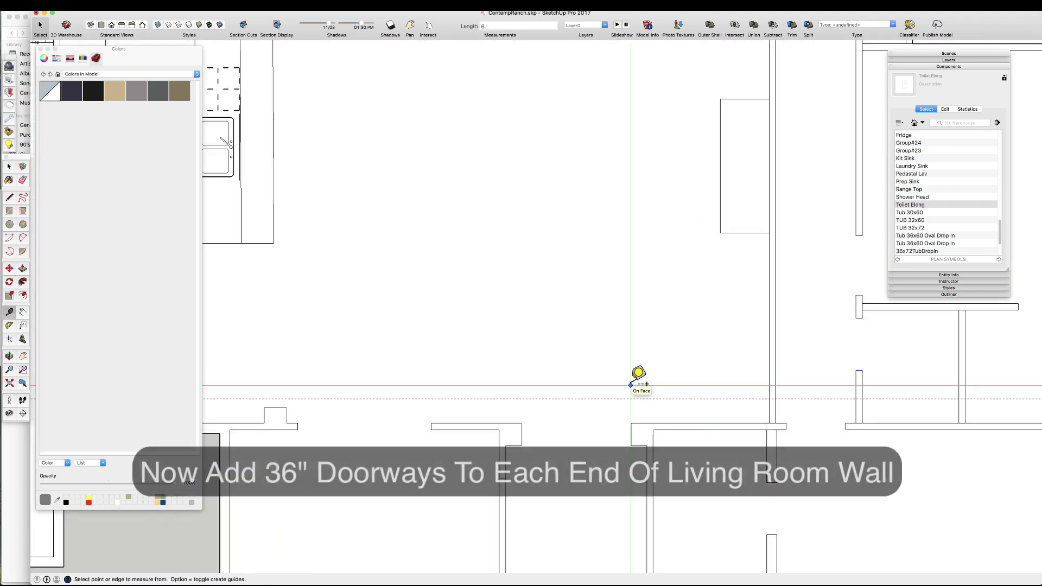
type("5")
key("Return")
left_click(810, 412)
left_click(809, 348)
type("36")
key("Return")
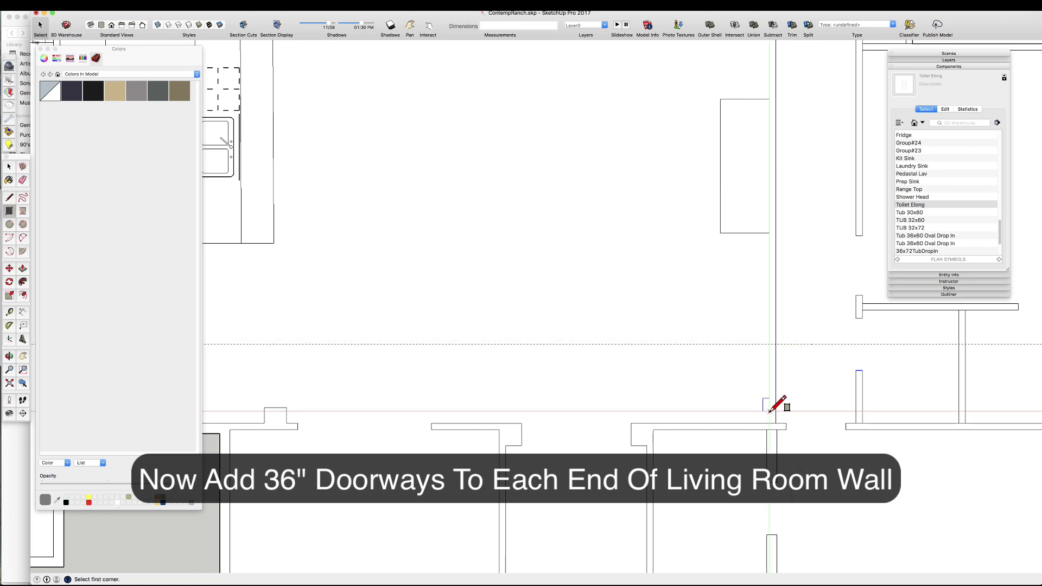
key("e")
- Open a matching 36" doorway between guides at the upper end of the same living room wall
scroll(803, 325, "down", 5)
scroll(765, 198, "up", 3)
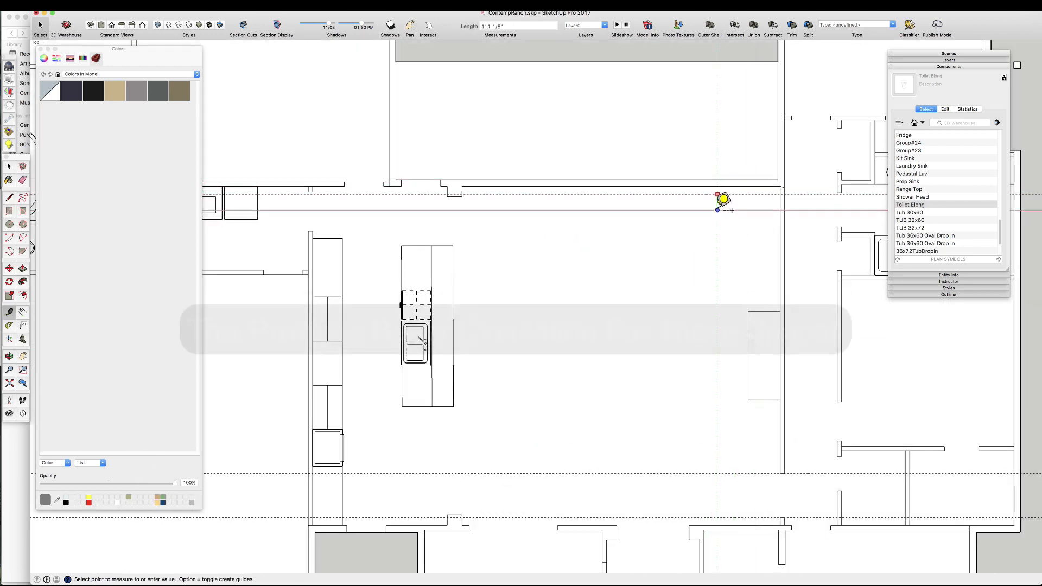
scroll(705, 295, "down", 3)
key("r")
scroll(727, 297, "up", 6)
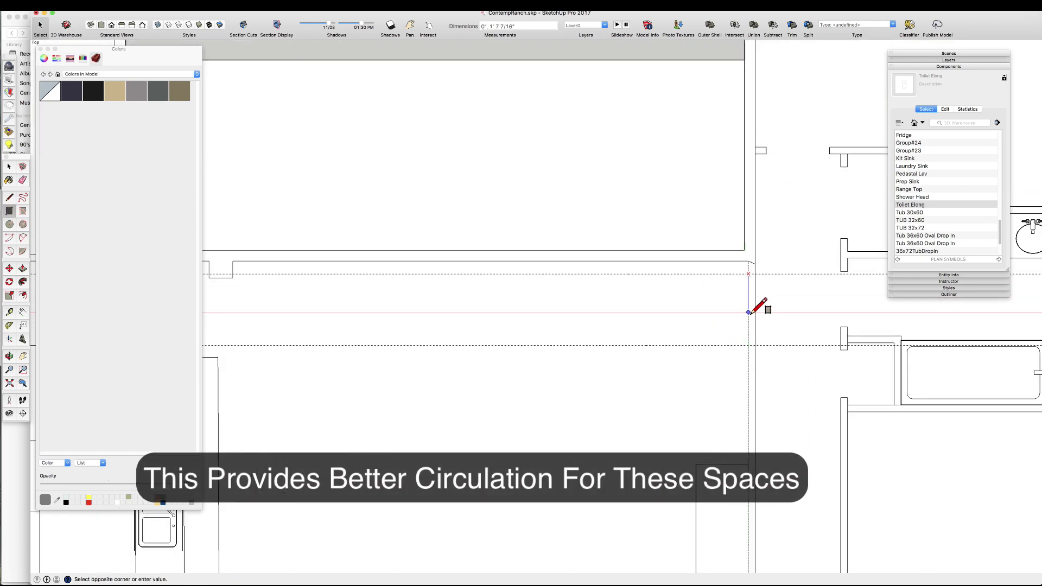
scroll(628, 356, "down", 5)
key("space")
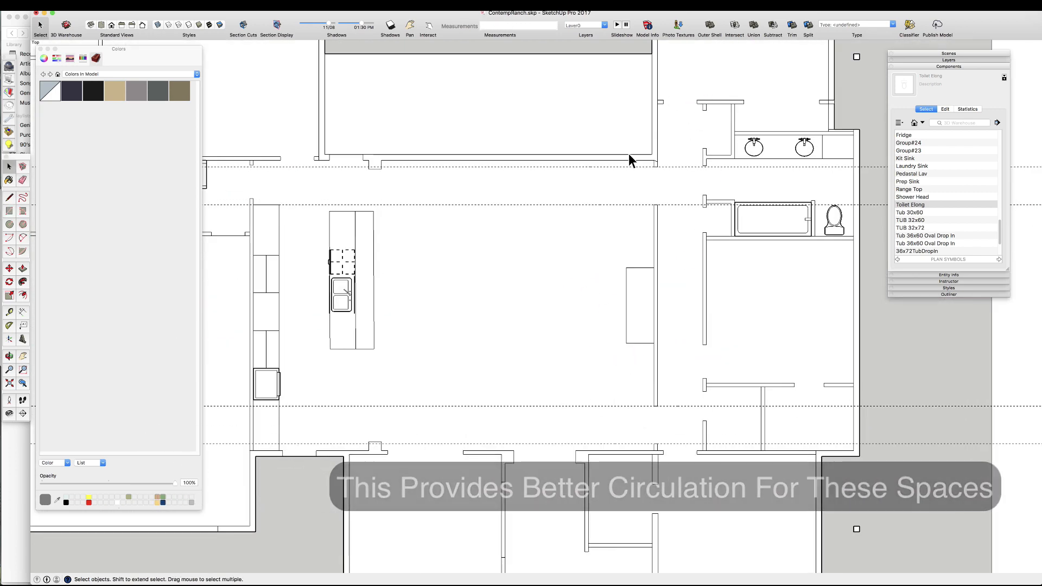
scroll(638, 347, "down", 1)
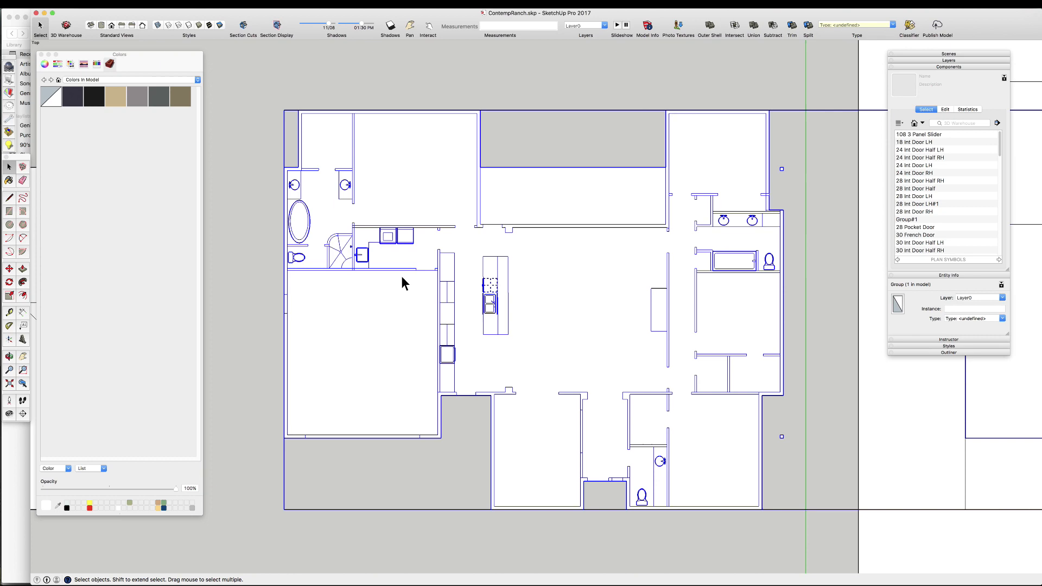
- Place guides in the garage for the depth of a laundry alcove with a 5.5" back wall
scroll(402, 275, "up", 4)
scroll(468, 327, "down", 3)
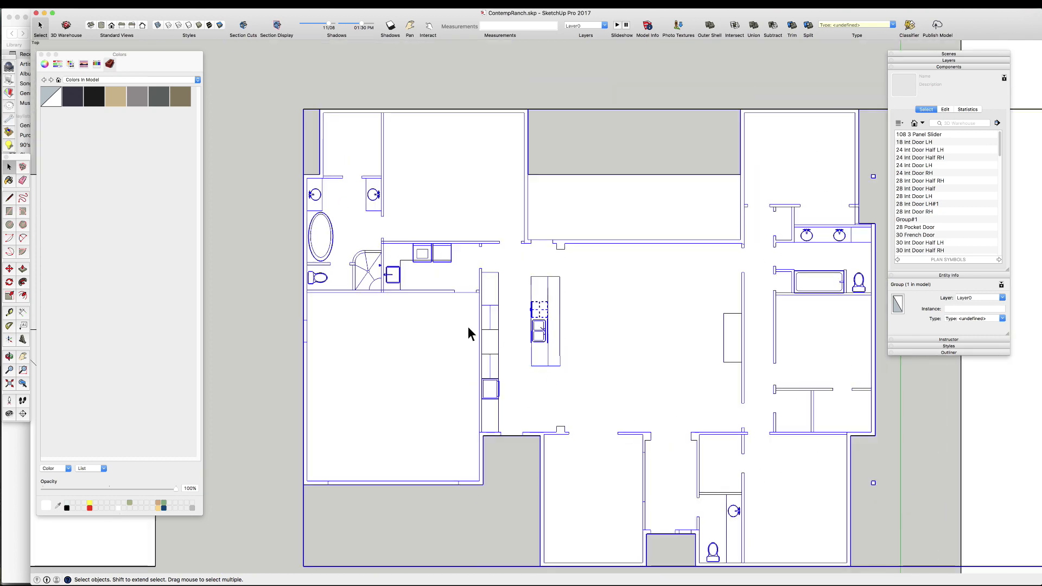
double_click(405, 266)
left_click(405, 266)
scroll(399, 266, "up", 4)
key("t")
left_click(632, 369)
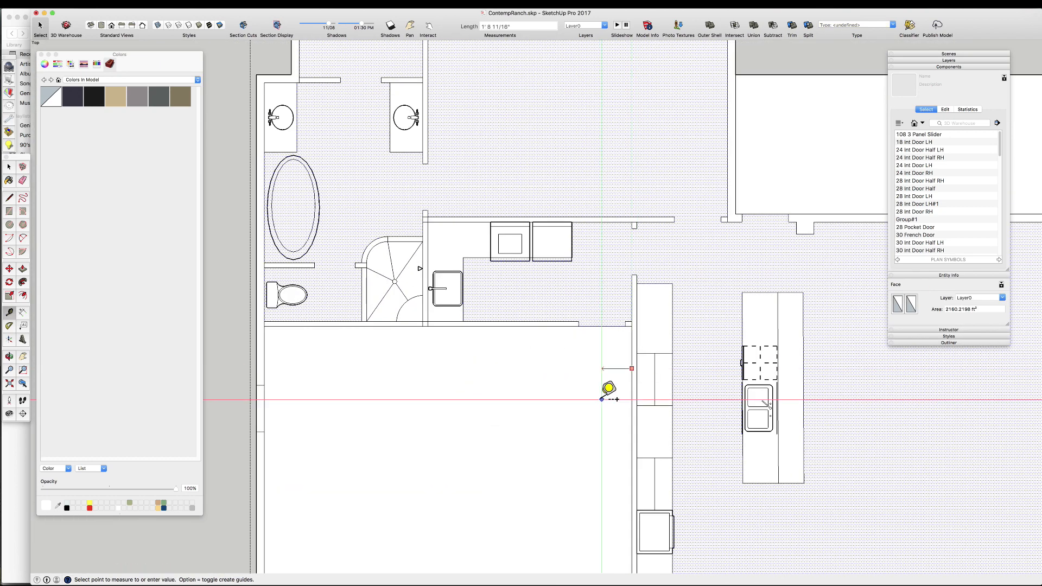
scroll(553, 400, "down", 3)
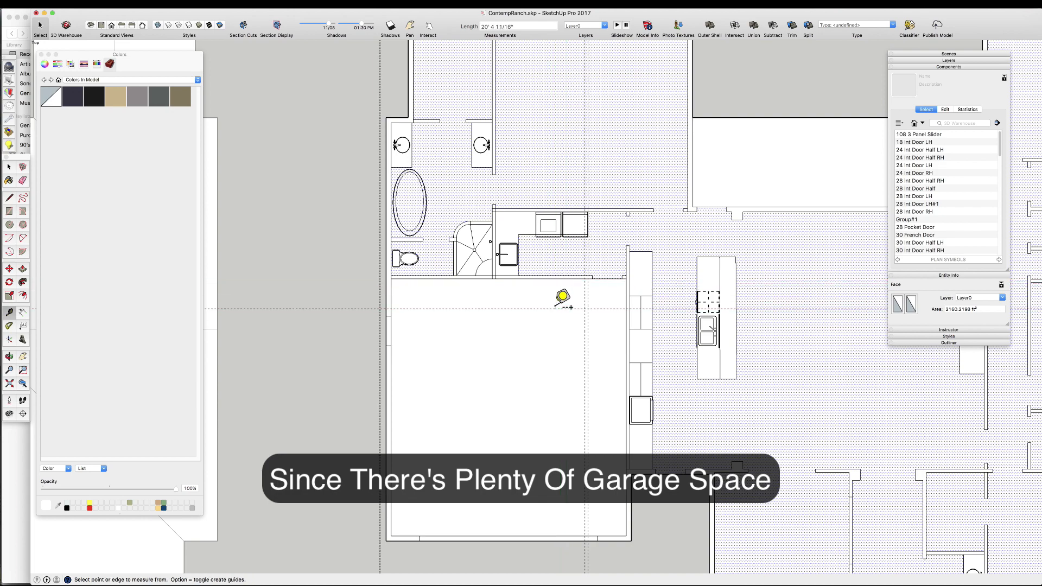
scroll(562, 296, "up", 2)
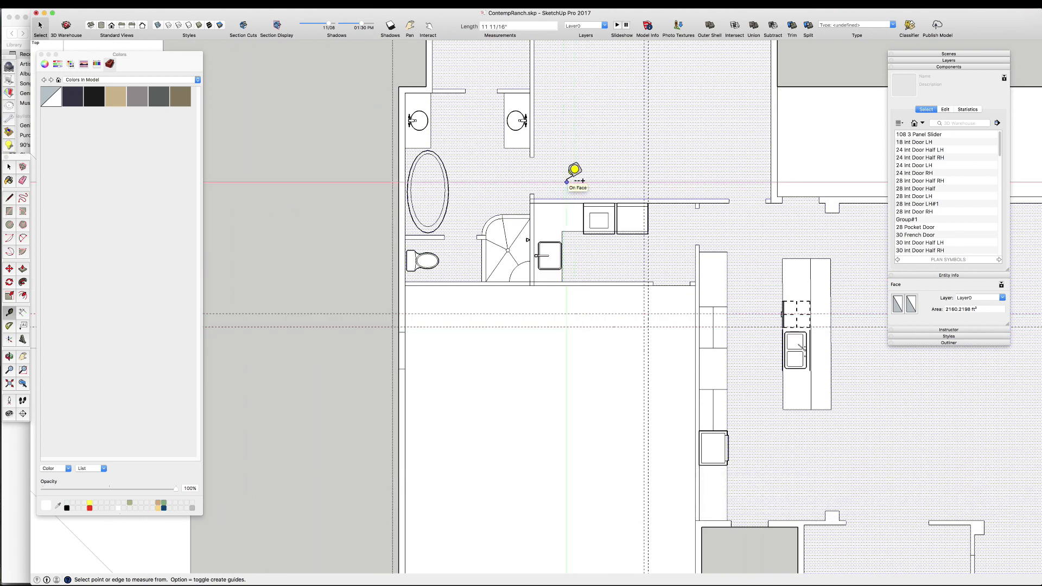
scroll(596, 318, "up", 3)
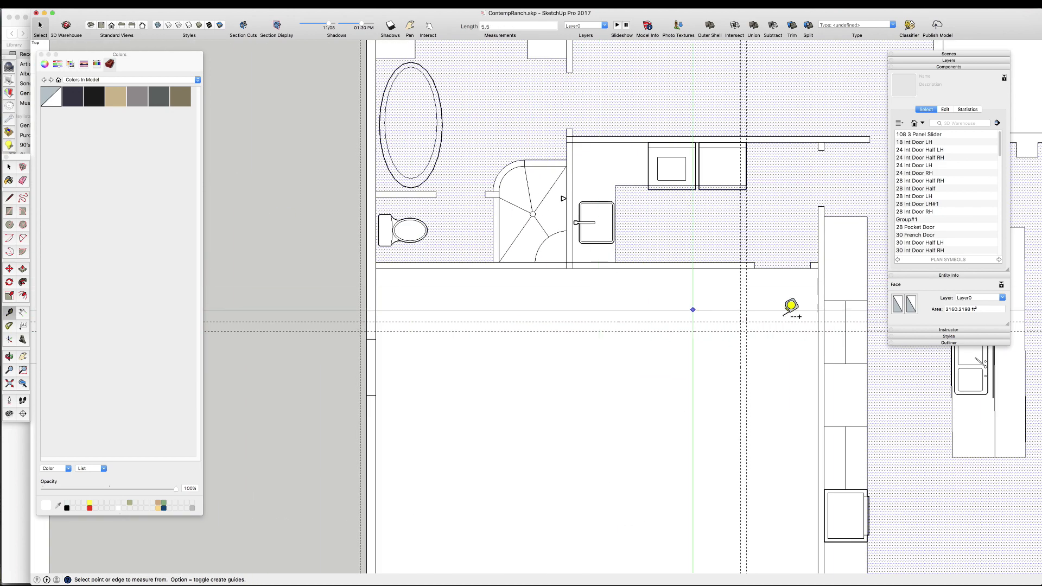
- Add vertical guides for the laundry alcove's side walls, using a 3.5" wall thickness
left_click(573, 253)
left_click(572, 283)
left_click(566, 257)
scroll(575, 352, "down", 3)
scroll(652, 279, "up", 3)
left_click(526, 378)
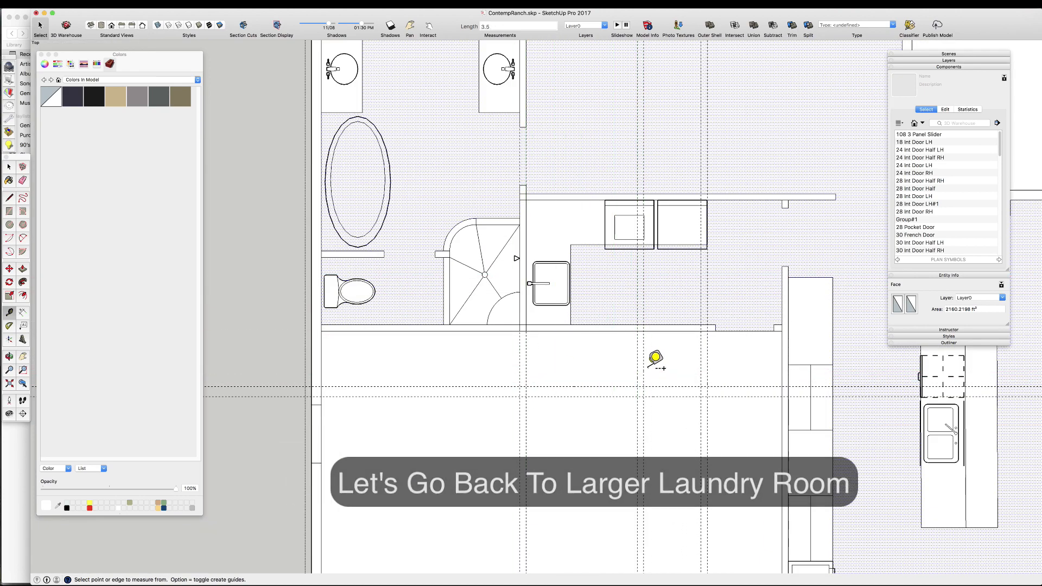
- Draw the laundry alcove's side walls and 5.5" back wall between the guides in the garage
scroll(578, 329, "up", 3)
key("r")
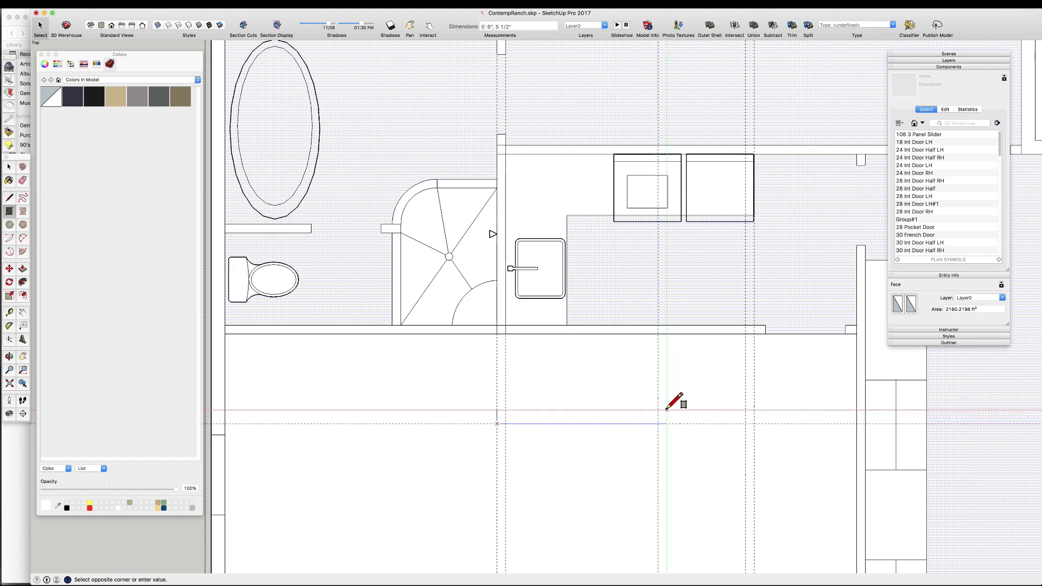
key("space")
scroll(533, 413, "down", 3)
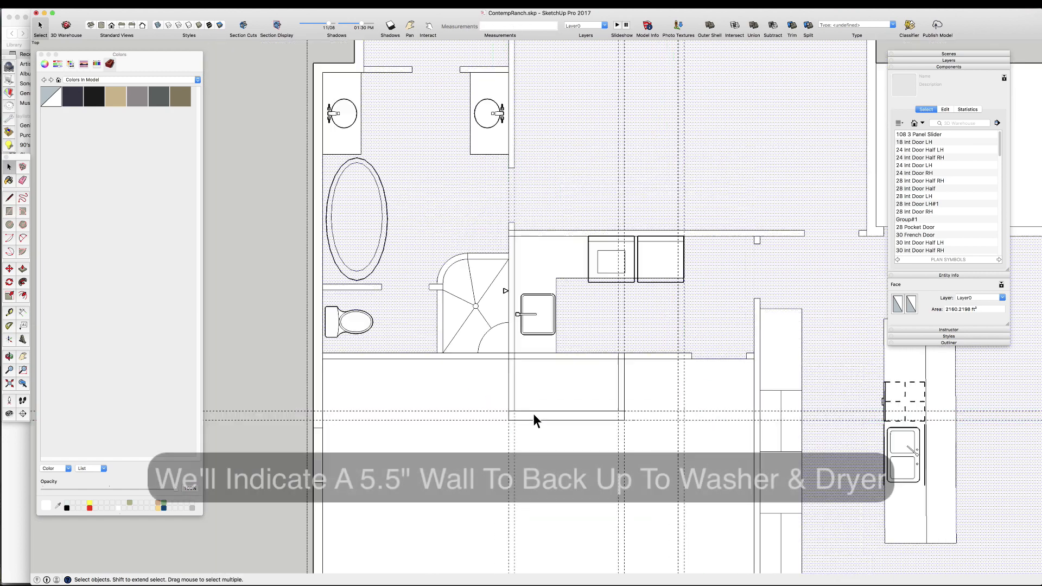
- Move the Washer/Dryer component from the counter into the new laundry alcove
scroll(651, 285, "up", 3)
left_click(646, 245)
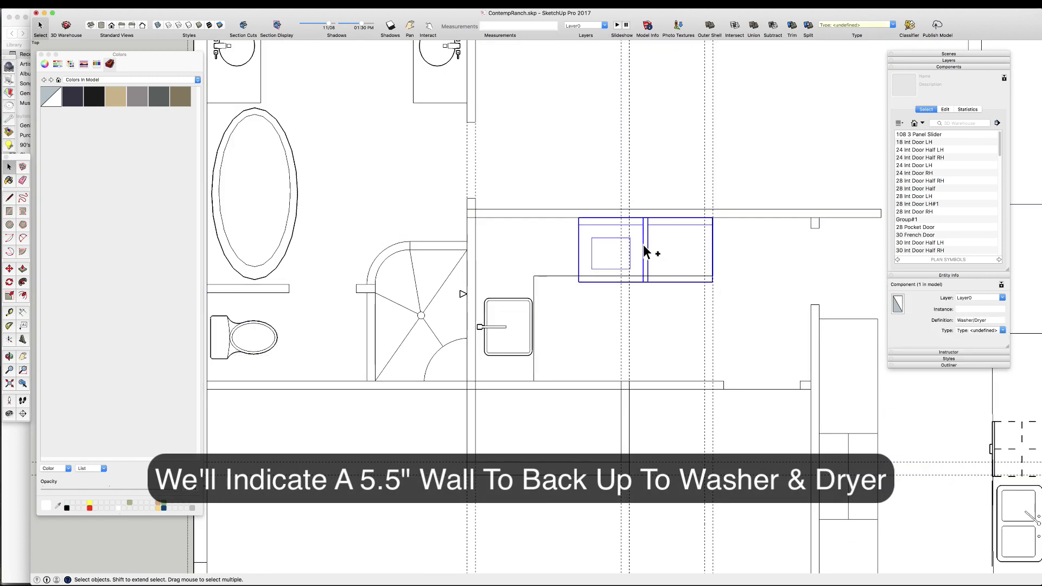
key("m")
left_click(672, 269)
left_click(573, 439)
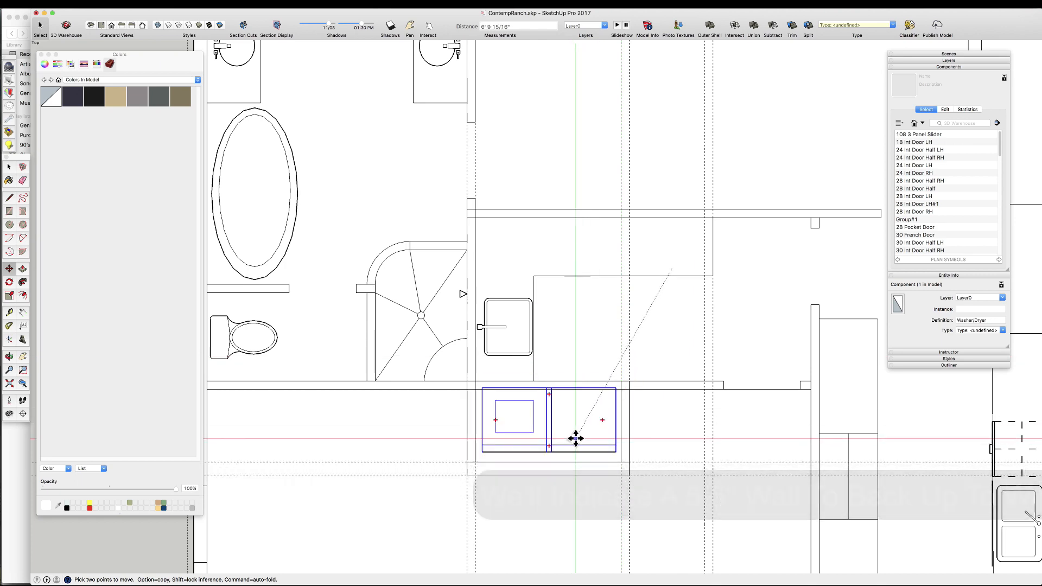
key("space")
- Extend the laundry's upper counter edge to the shower wall and draw a 3 1/2" by 5' 8 1/2" partition wall at the counter's right end
scroll(562, 387, "up", 2)
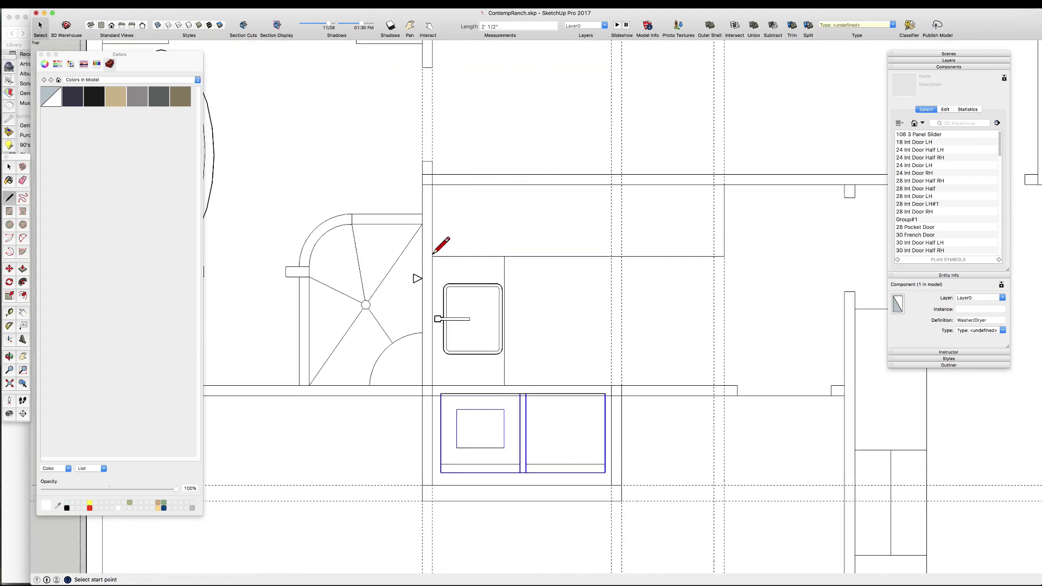
scroll(595, 401, "down", 3)
scroll(695, 390, "up", 2)
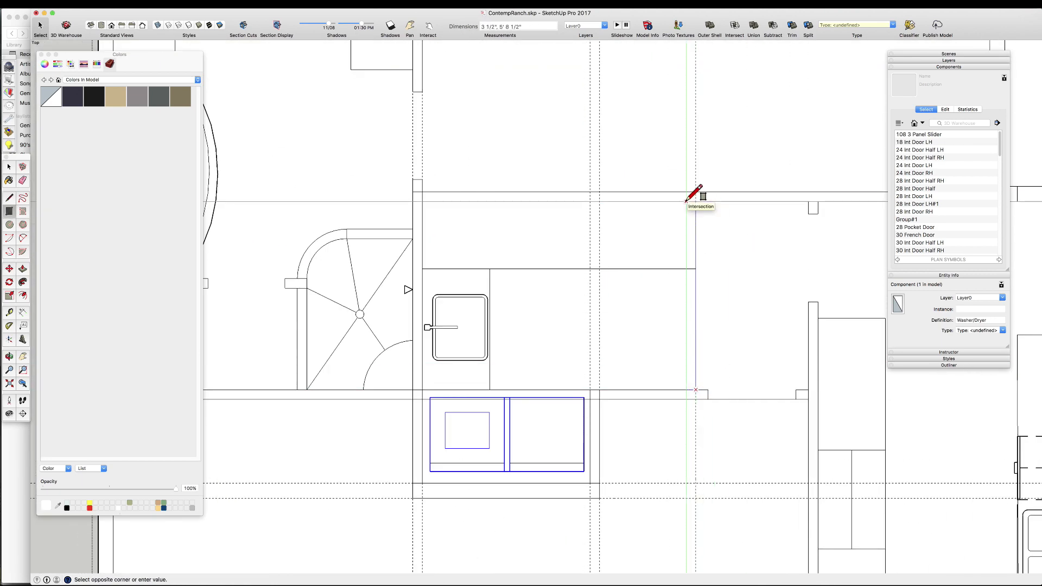
scroll(681, 245, "up", 2)
- Remove all guides and erase the wall lines that cross the opening between the laundry room and the washer/dryer alcove
key("e")
scroll(659, 354, "down", 3)
scroll(638, 373, "up", 5)
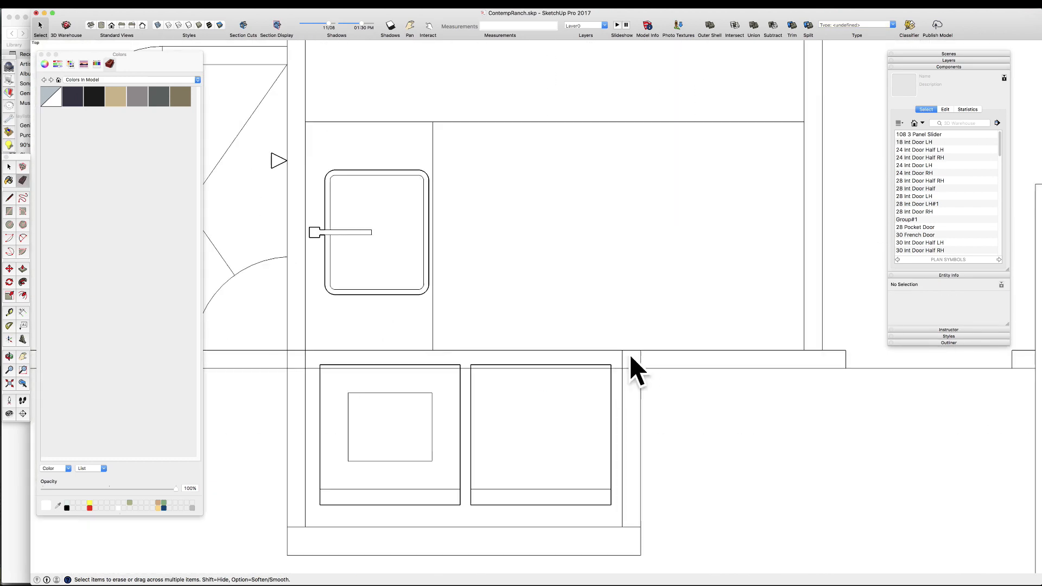
scroll(468, 364, "down", 3)
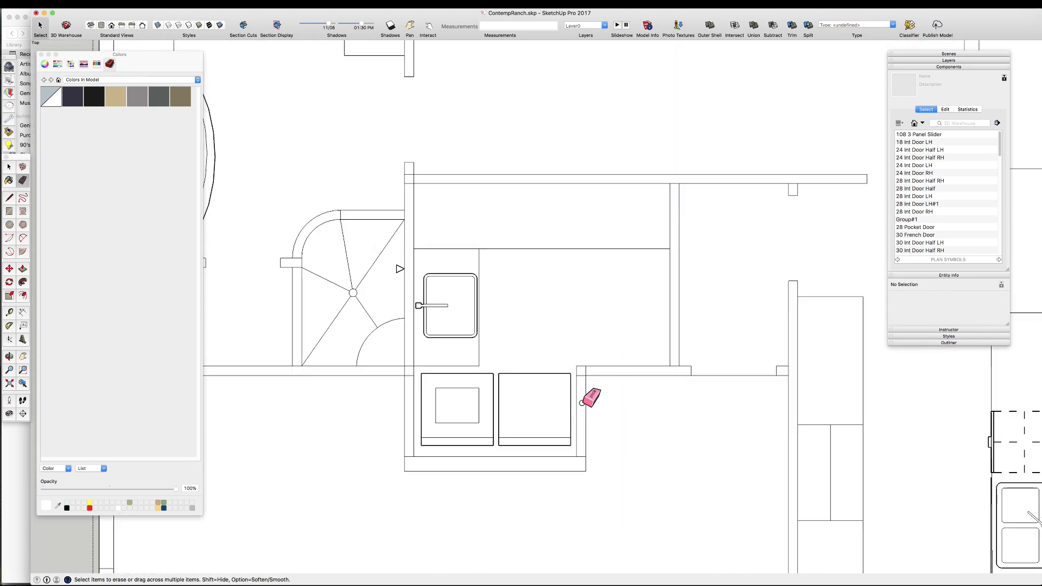
- Erase the side counter lines around the laundry sink and rotate the sink 90°
scroll(484, 298, "up", 3)
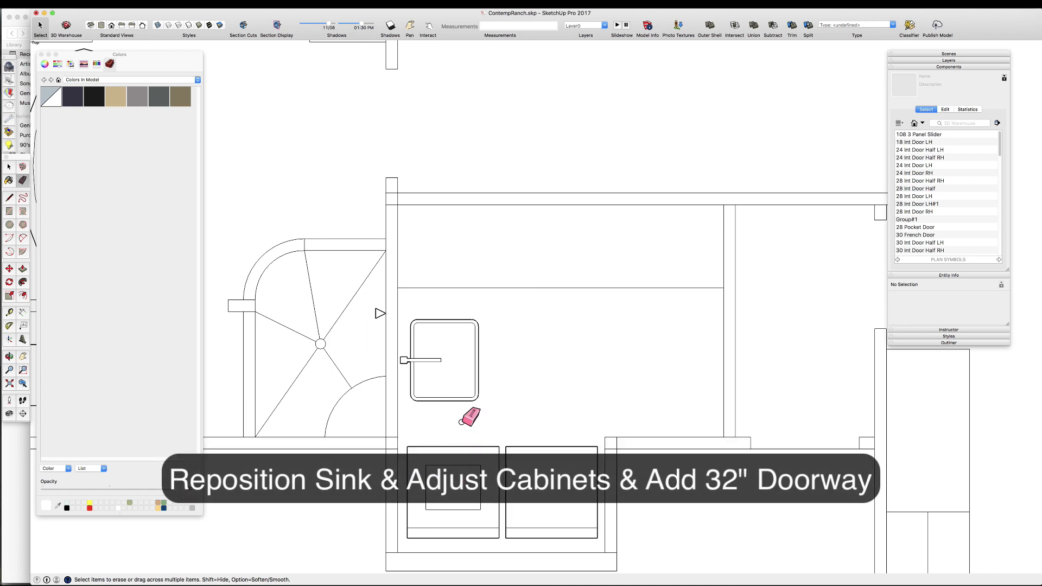
scroll(464, 424, "down", 1)
key("space")
left_click(458, 365)
left_click(439, 393)
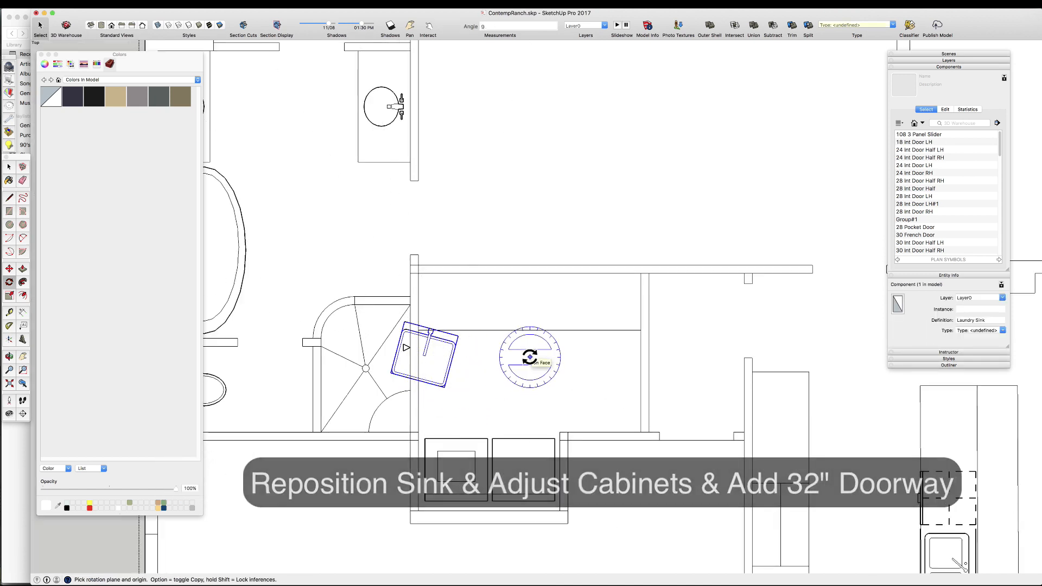
type("90")
key("Return")
key("space")
- Move the laundry sink from the shower wall to the middle of the upper counter, against the back wall
scroll(448, 271, "up", 2)
key("m")
left_click(410, 368)
scroll(411, 368, "up", 2)
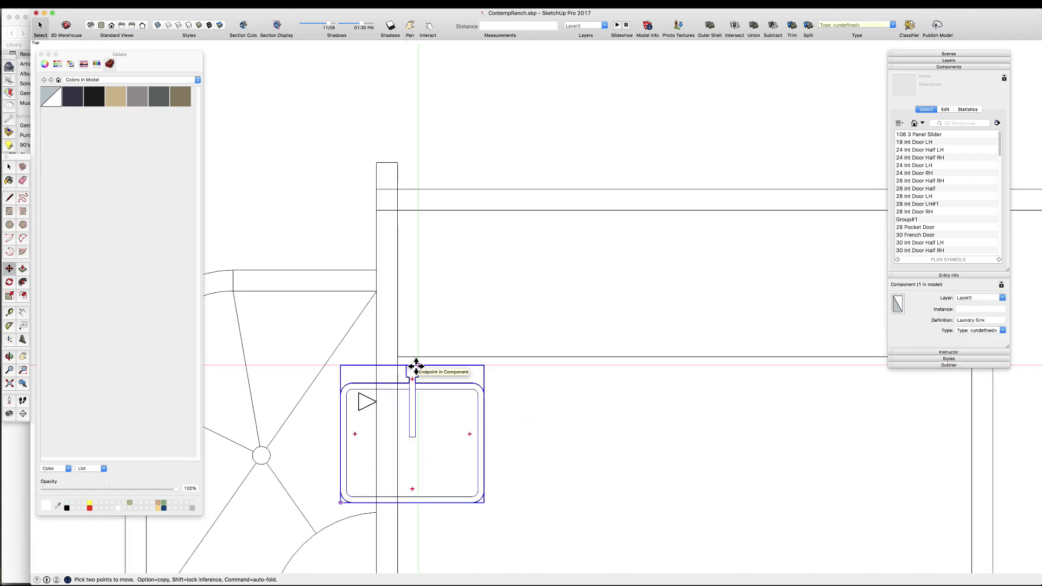
scroll(564, 326, "down", 3)
left_click(563, 315)
scroll(607, 312, "down", 3)
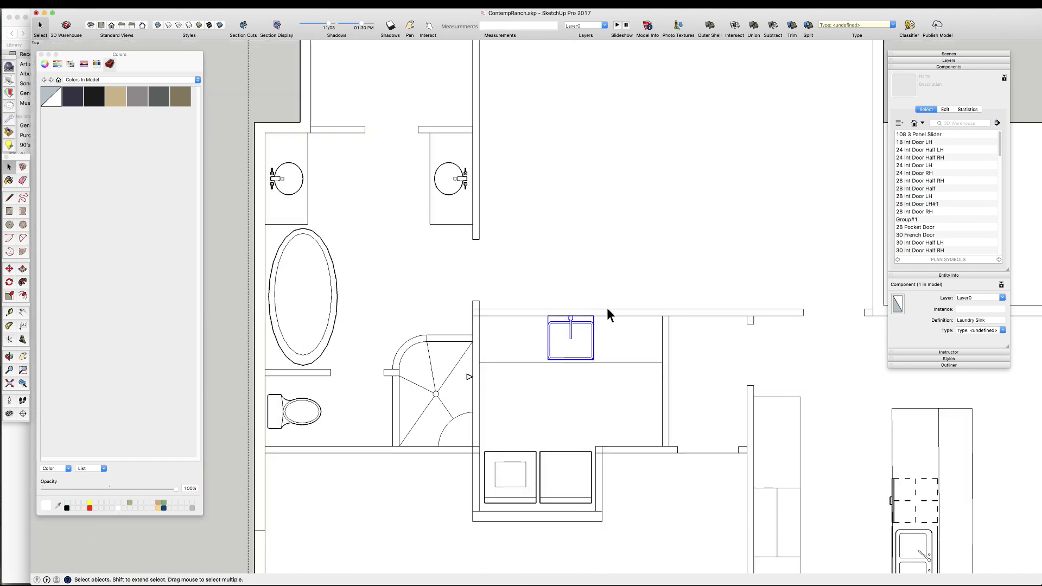
- Divide the laundry counter lengthwise with a line at half its depth for the cabinets
key("space")
scroll(449, 282, "up", 2)
left_click(550, 298)
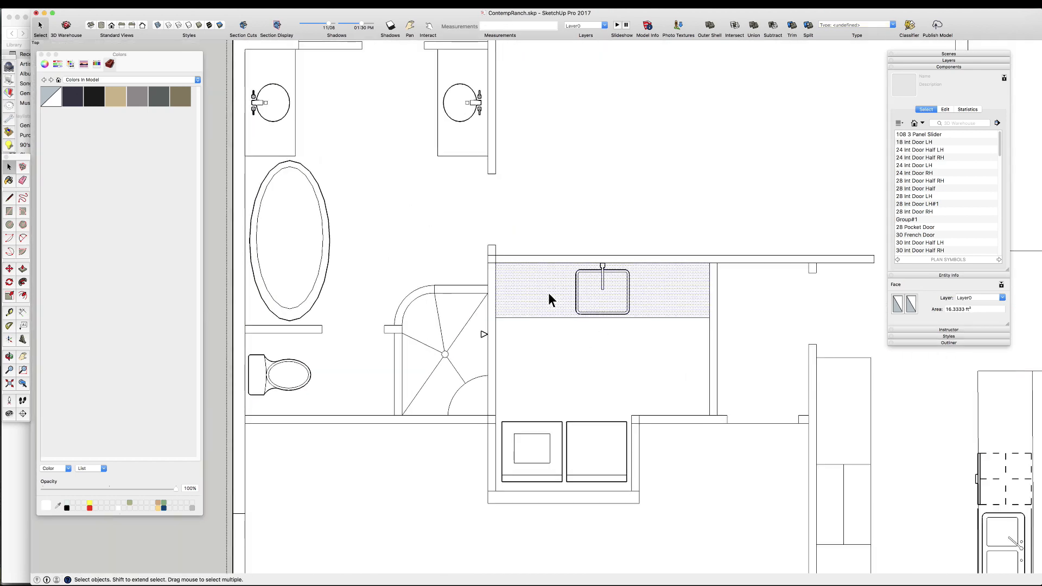
left_click(711, 289)
- Cut a 32" doorway through the laundry's right partition, starting 4.5" above the lower wall
scroll(690, 407, "up", 2)
key("t")
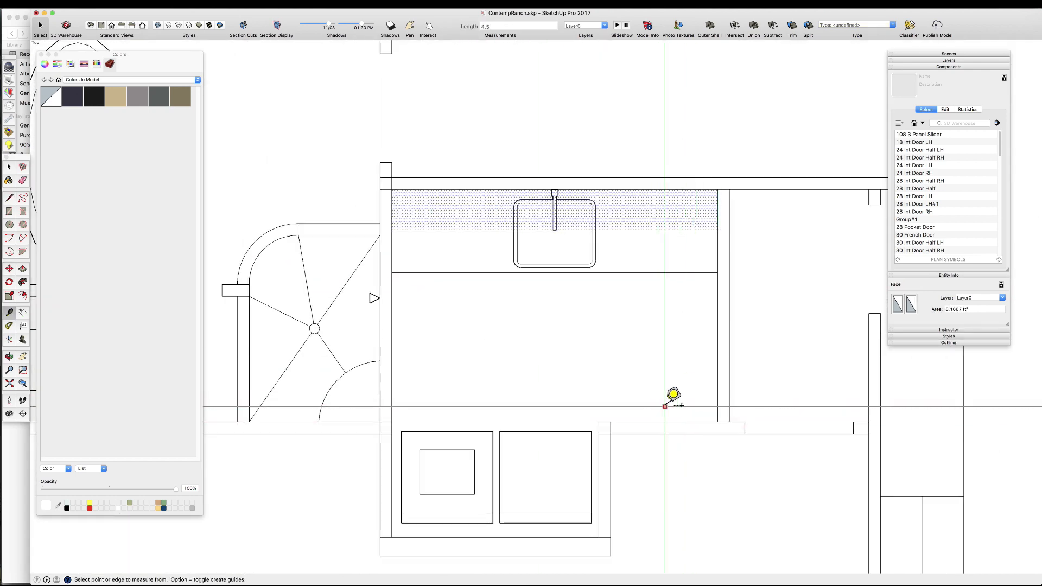
left_click(665, 406)
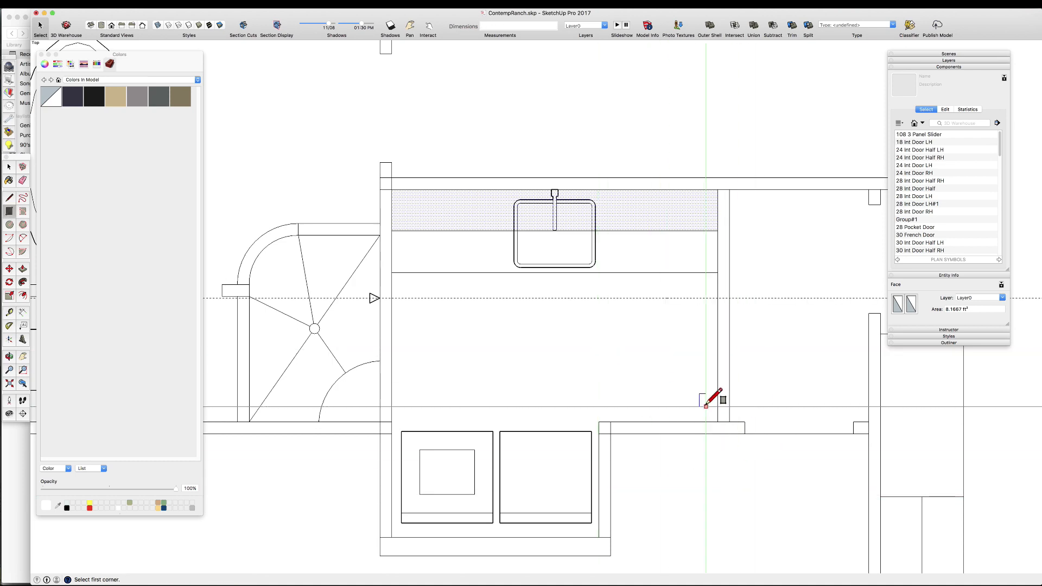
key("e")
- Erase the overlapping wall lines at the washer/dryer alcove's corners and where it joins the laundry's lower wall
scroll(661, 373, "up", 2)
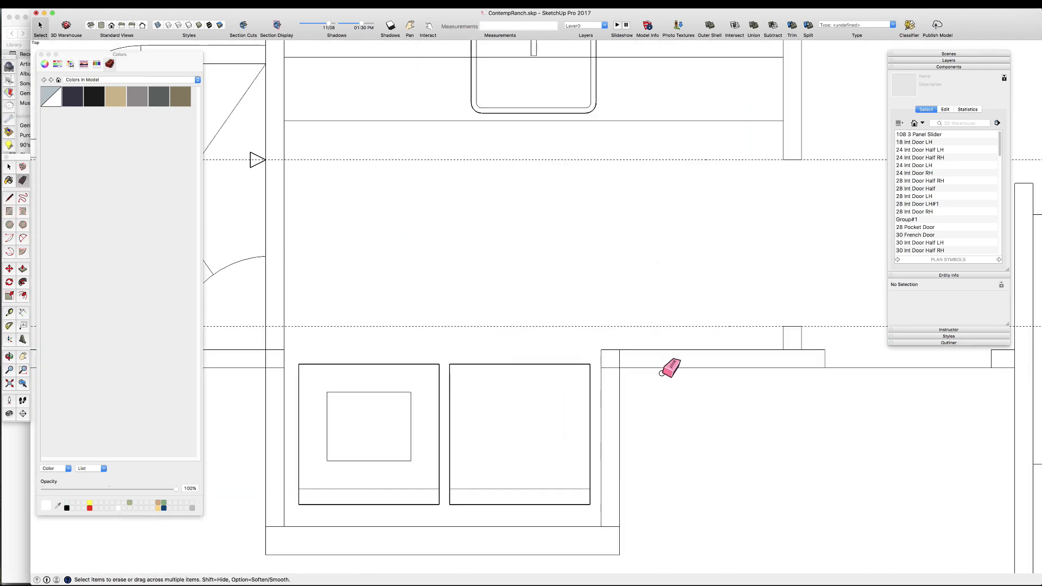
left_click_drag(629, 358, 630, 358)
scroll(630, 358, "down", 3)
scroll(594, 418, "up", 3)
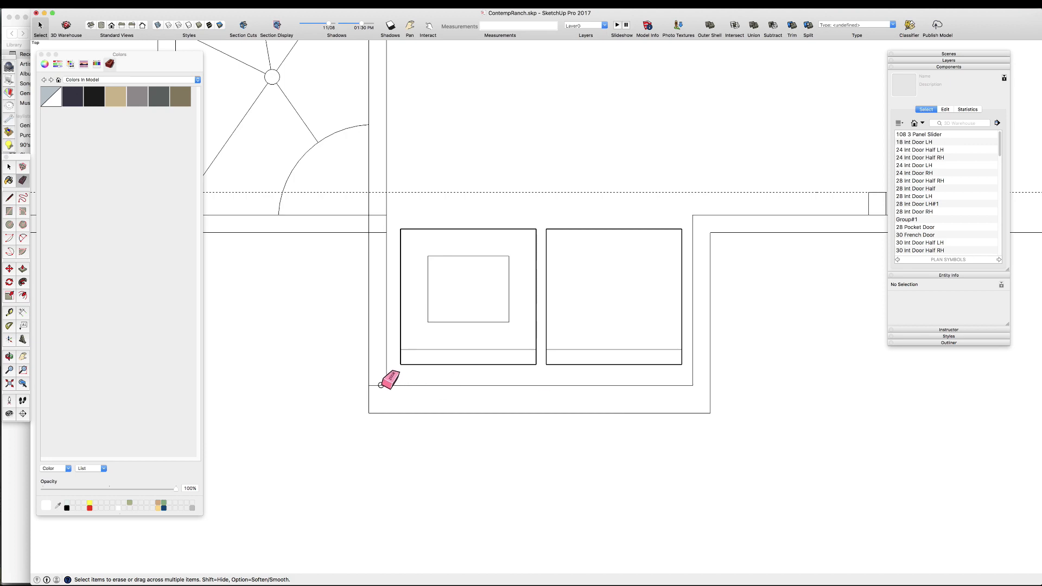
left_click_drag(377, 212, 377, 213)
scroll(570, 267, "down", 7)
- Place a horizontal guide in the garage 3' below the outer wall of the washer/dryer alcove
key("space")
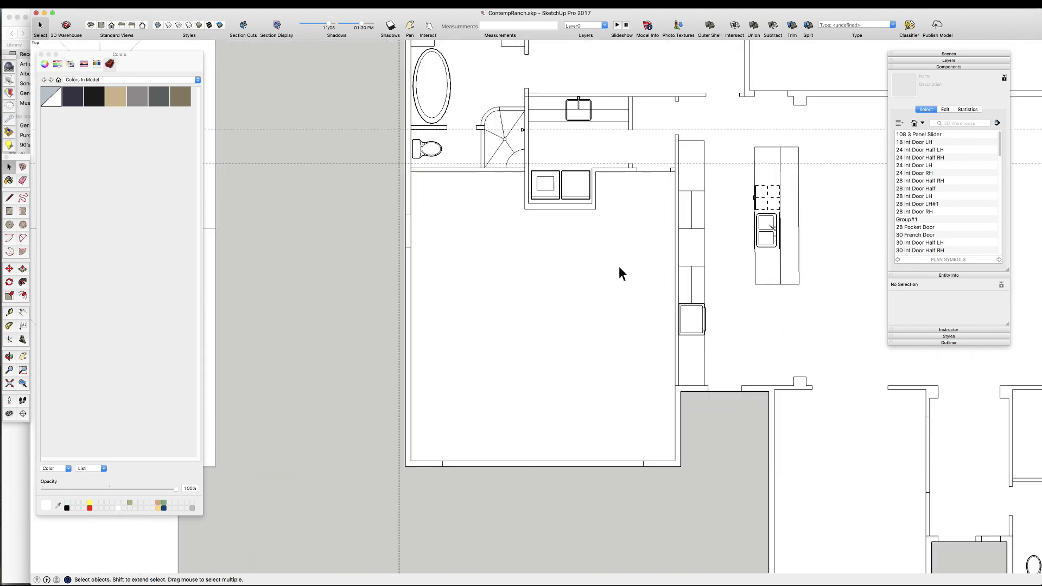
left_click(613, 269)
scroll(556, 265, "up", 1)
key("t")
left_click(569, 194)
left_click(564, 230)
type("3'")
key("Return")
scroll(411, 222, "up", 4)
- Move the window in the garage's left wall slightly up, clear of the 3' guide
key("space")
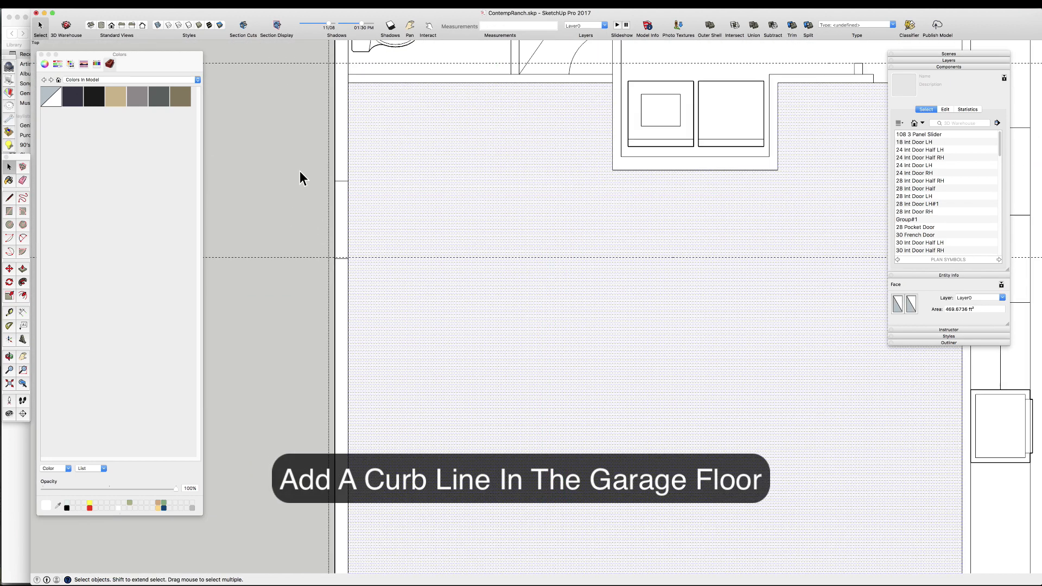
left_click_drag(300, 172, 365, 267)
key("m")
scroll(407, 252, "down", 3)
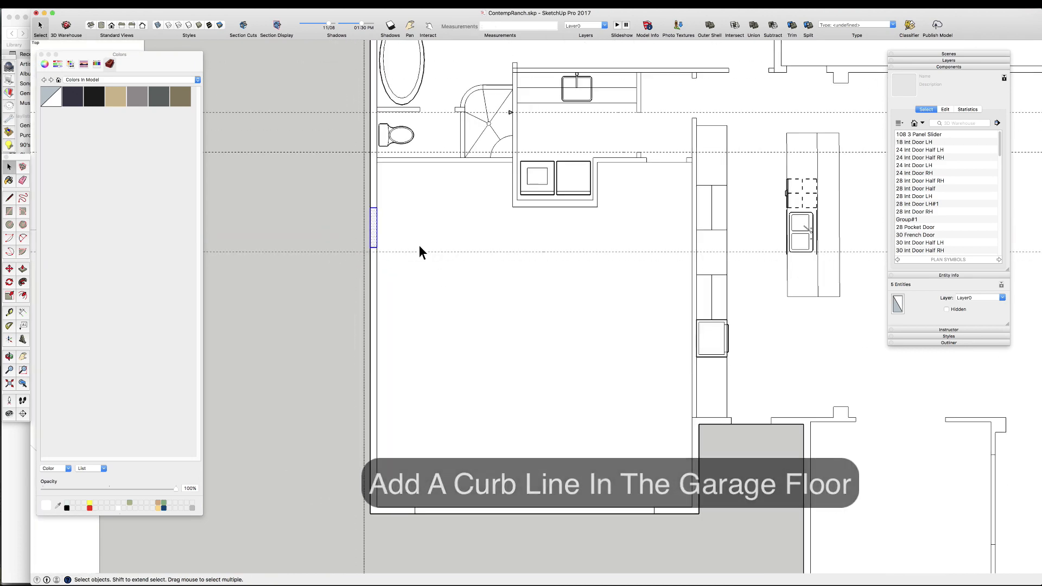
- Draw the curb line across the garage floor along the guide, from the left wall to the right wall
key("l")
left_click(377, 252)
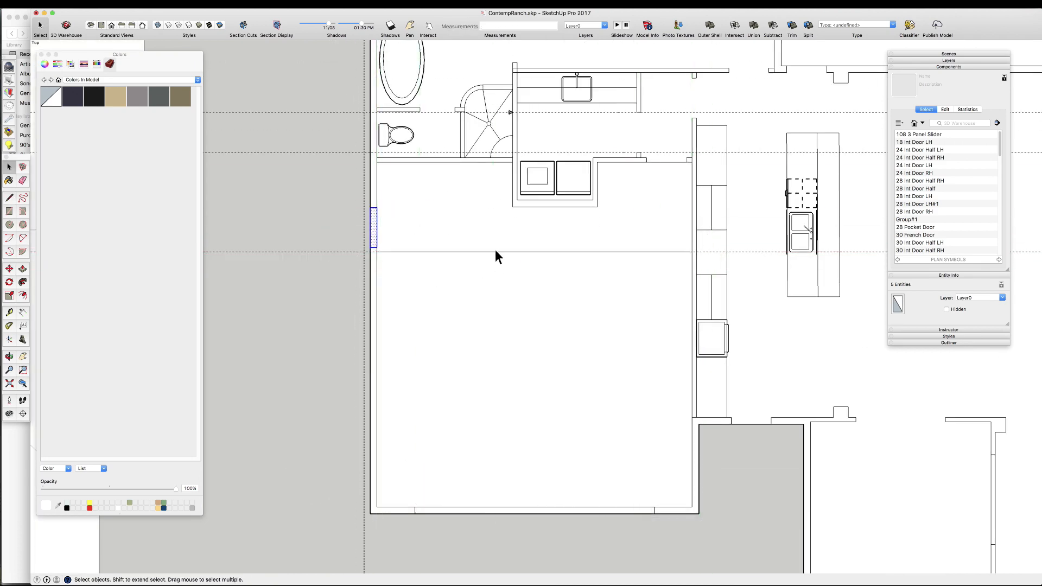
scroll(638, 146, "up", 5)
left_click(551, 261)
- Add a vertical guide off the garage's right wall and outline an 8.75 sq ft HVAC space beside the alcove
key("t")
left_click(794, 220)
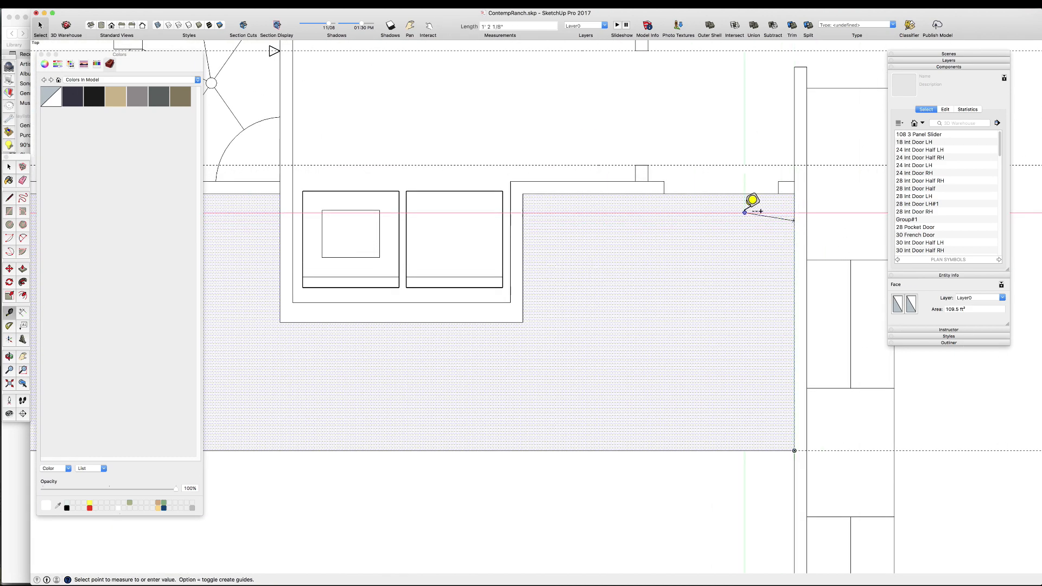
key("l")
left_click(523, 322)
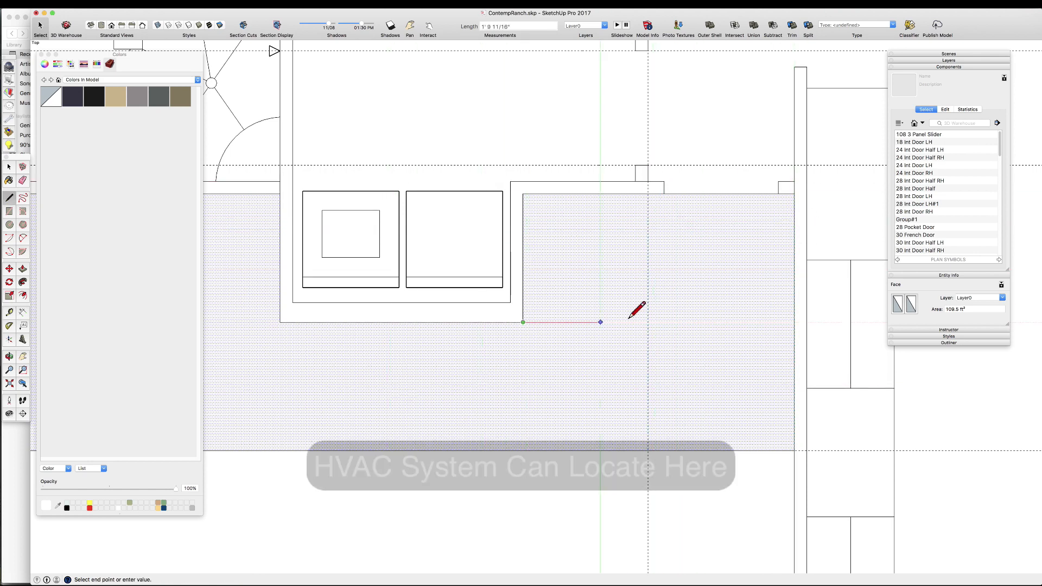
left_click(648, 322)
left_click(647, 194)
scroll(648, 194, "down", 3)
key("space")
- Offset the HVAC space's outline inward to form a centred inner rectangle of about 3.83 sq ft
left_click(611, 368)
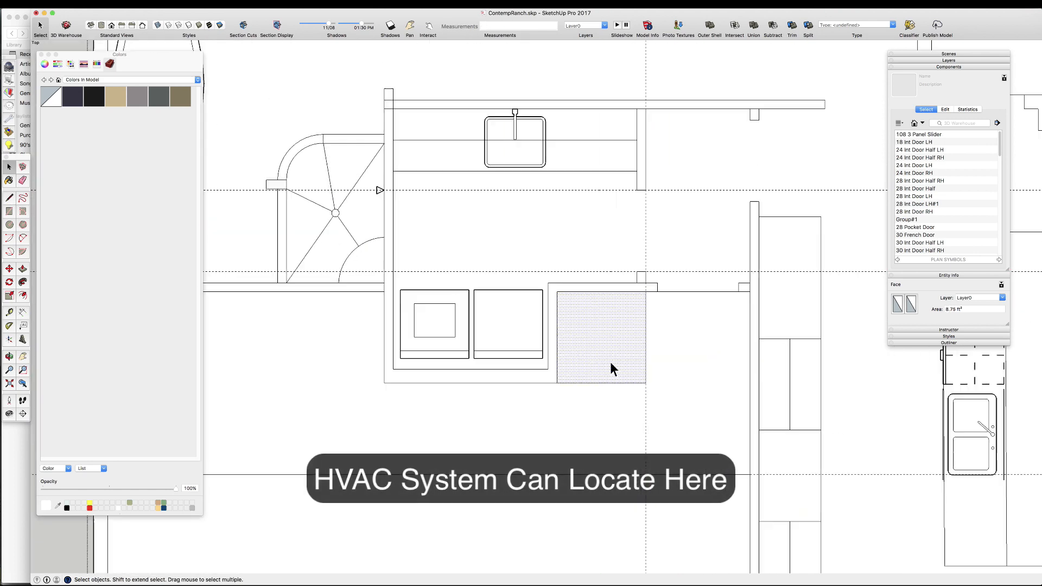
double_click(562, 336)
scroll(619, 293, "down", 4)
- Outline an 18" deep water-system rectangle on the alcove's left side, 6" below the garage's upper wall, and clear the guides
scroll(482, 308, "up", 5)
key("t")
left_click(563, 328)
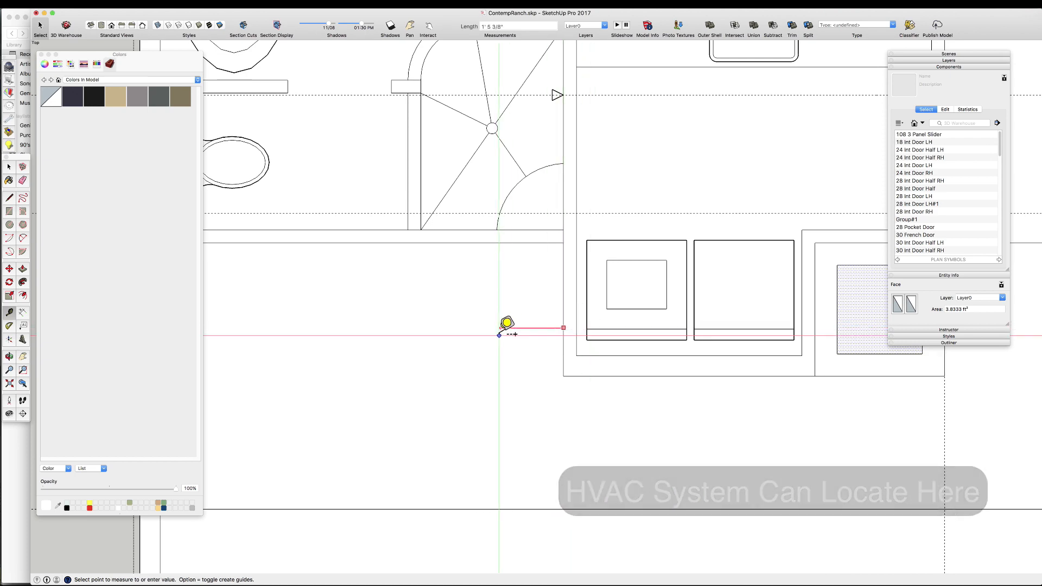
type("18")
key("Return")
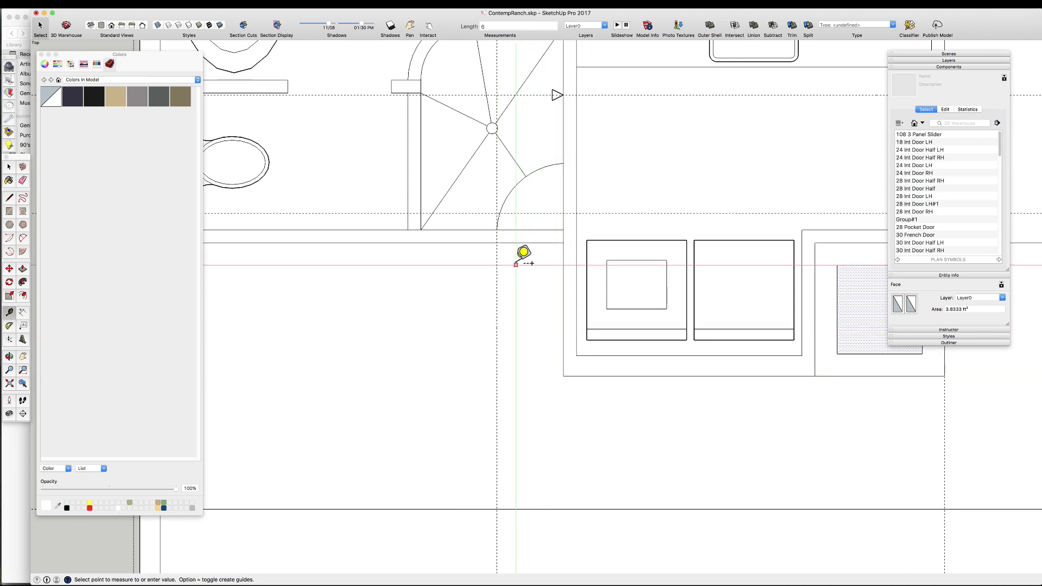
left_click(561, 264)
scroll(608, 298, "down", 8)
key("space")
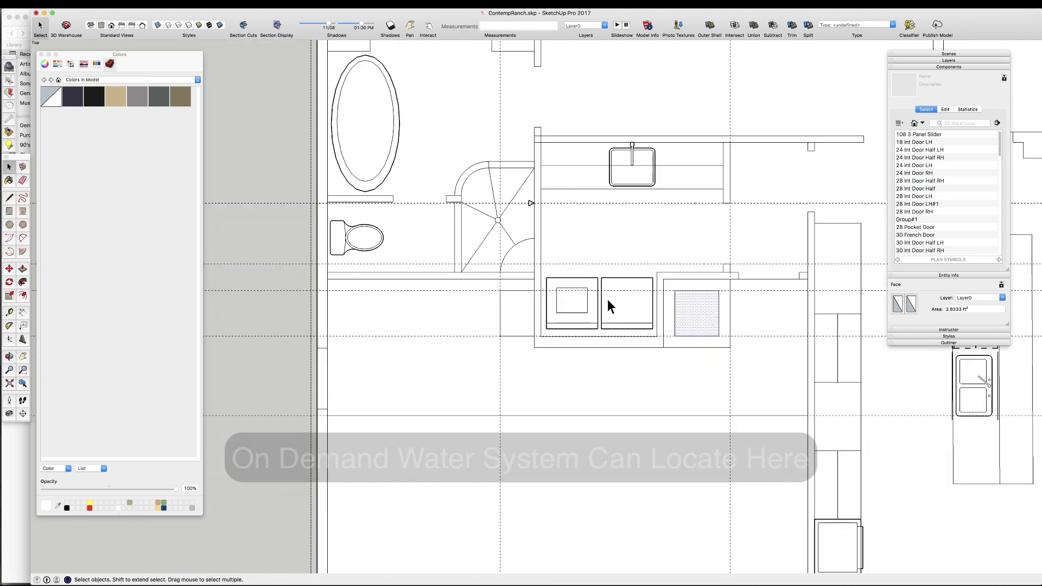
scroll(554, 287, "up", 1)
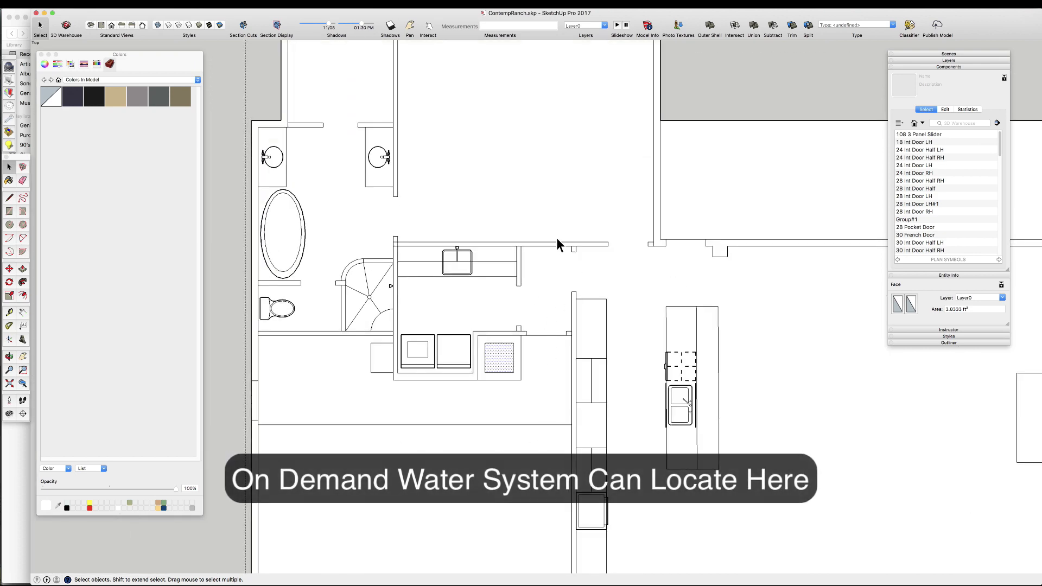
scroll(386, 407, "down", 5)
- Draw a small skylight circle in the middle of the laundry floor
scroll(407, 353, "up", 4)
left_click(406, 344)
scroll(598, 326, "up", 3)
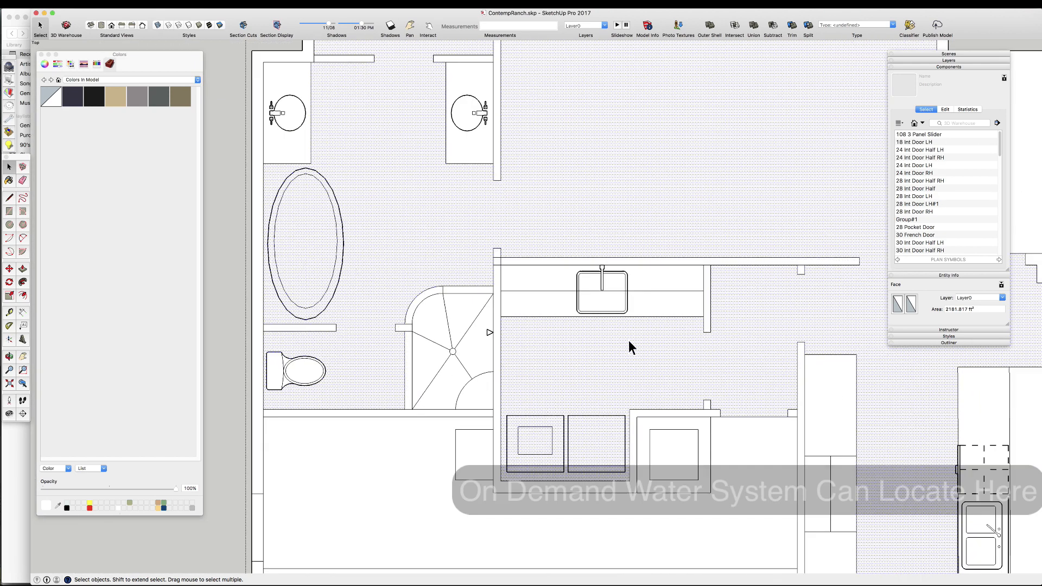
key("c")
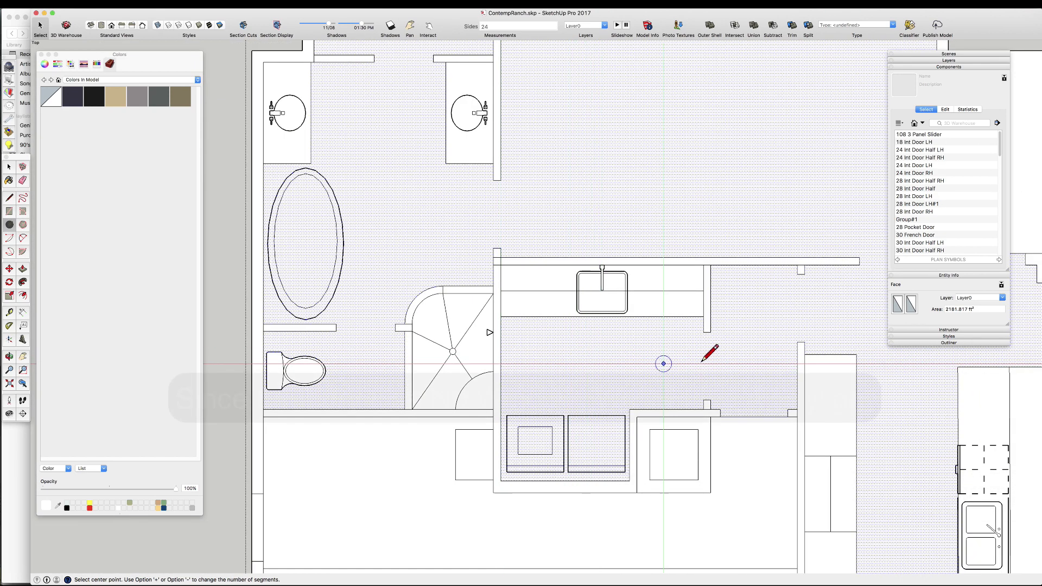
left_click(607, 362)
left_click(623, 350)
key("space")
scroll(659, 345, "down", 5)
scroll(624, 331, "down", 4)
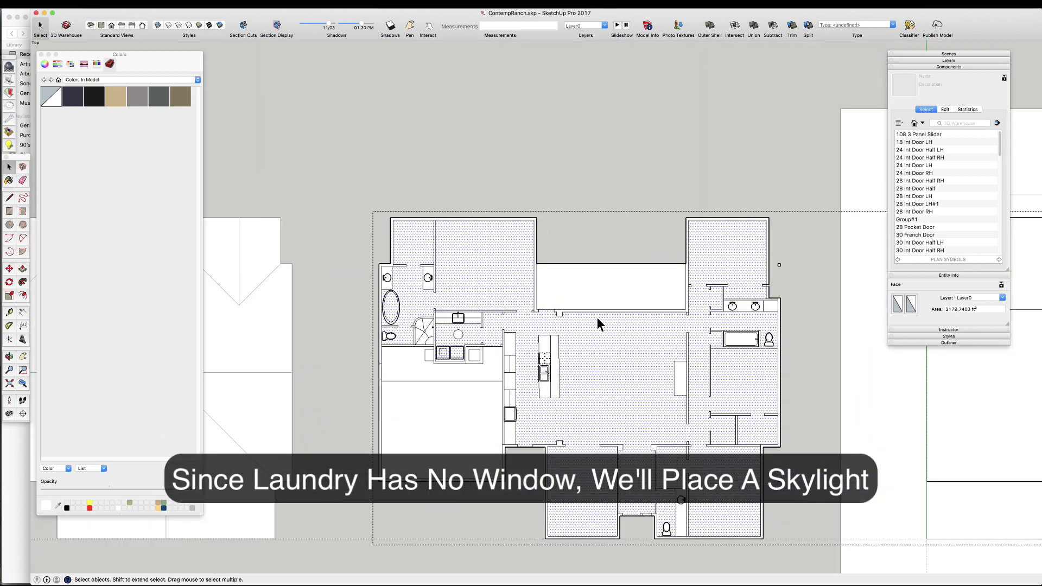
key("Escape")
scroll(597, 391, "up", 4)
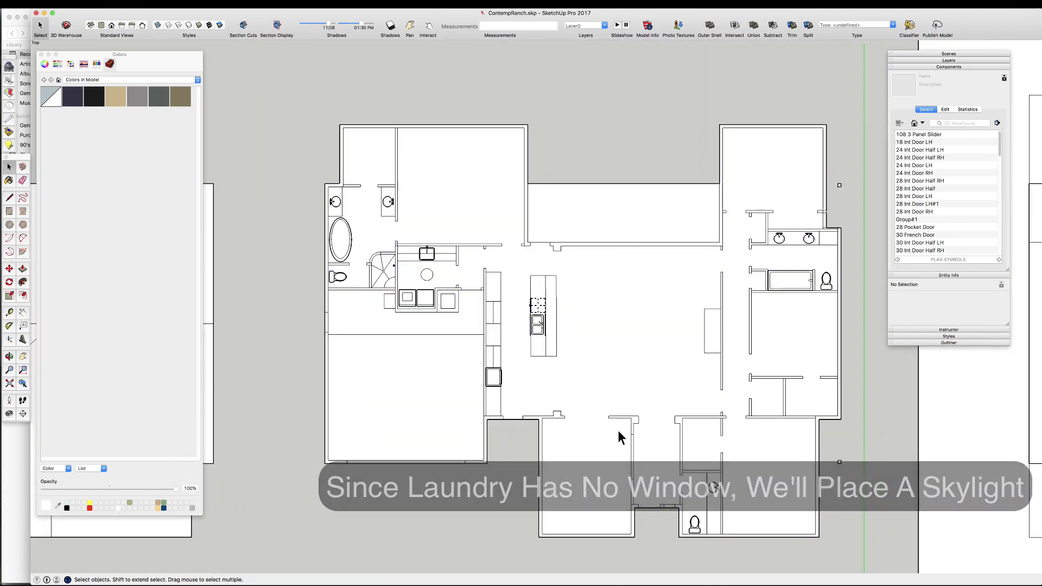
- Insert a Closet Rod component in the walk-in closet above the master bath
scroll(409, 207, "up", 5)
triple_click(454, 179)
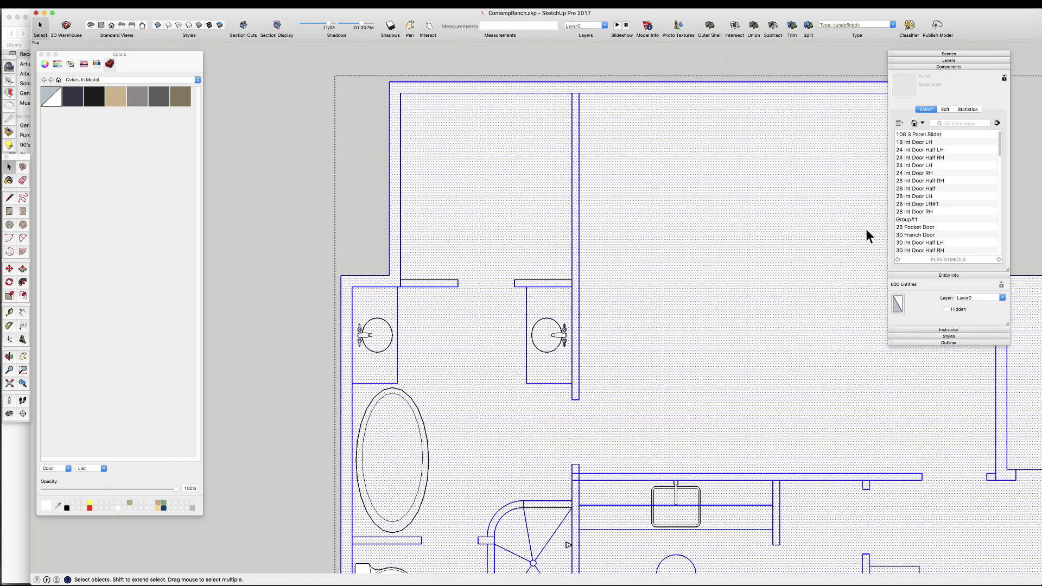
left_click(376, 336)
scroll(939, 182, "down", 5)
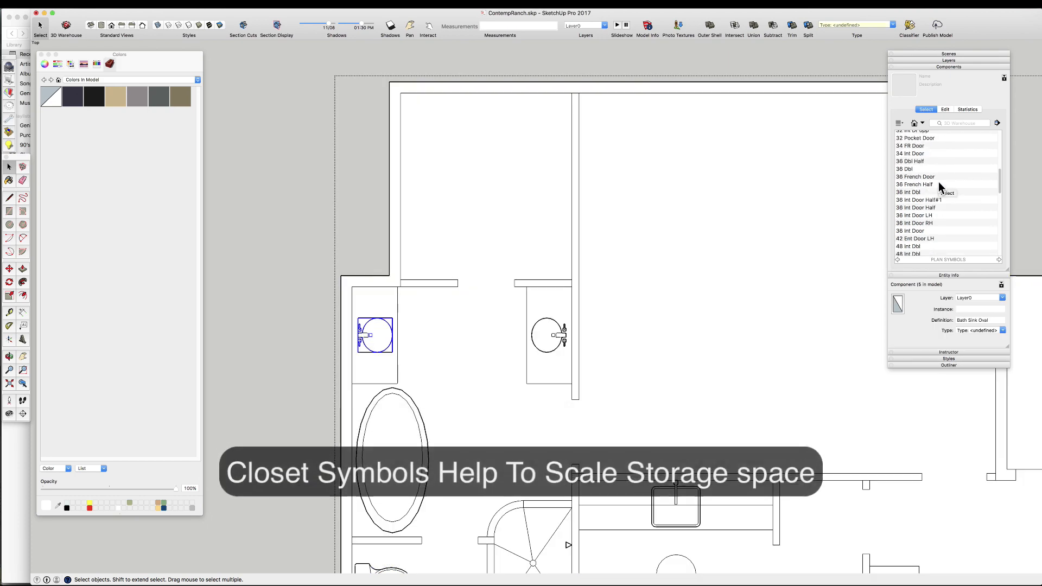
left_click(455, 232)
scroll(441, 179, "up", 3)
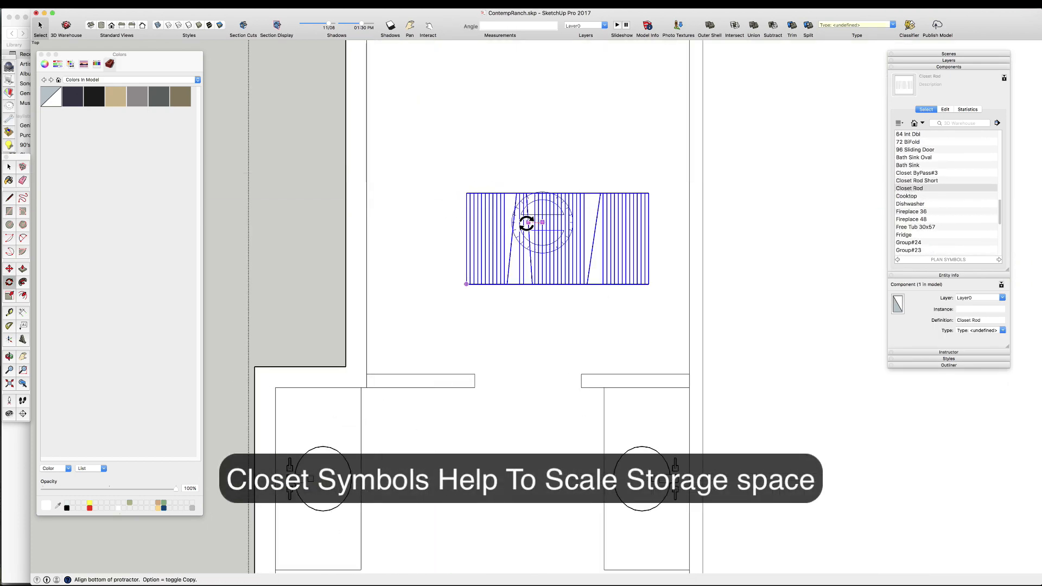
- Rotate the closet rod 90° and move it into the closet's lower left corner
left_click(528, 223)
left_click(539, 249)
key("m")
left_click(513, 298)
left_click(366, 374)
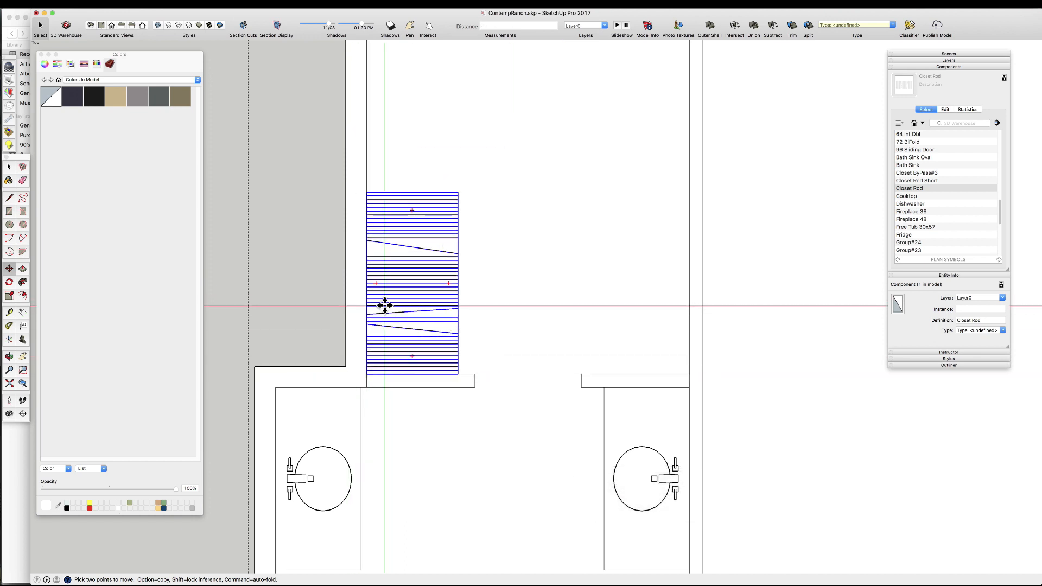
- Pull the closet rod 1/2" off the left wall and scale it lengthwise to the closet's upper wall
scroll(400, 240, "down", 2)
left_click(376, 294)
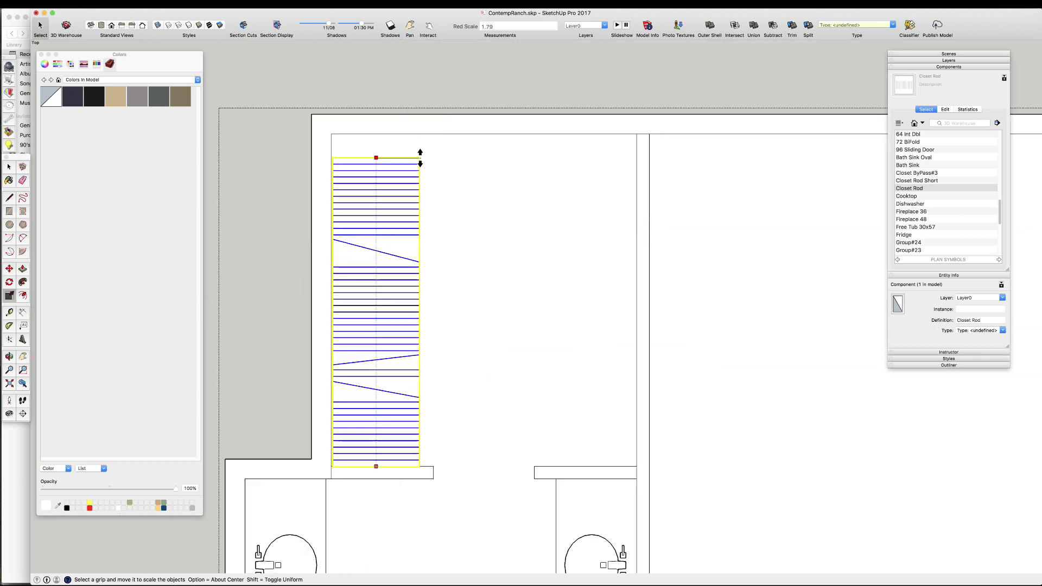
left_click(419, 135)
- Copy the closet rod to the closet's right wall, keeping it 1/2" off the wall
key("m")
left_click(419, 134)
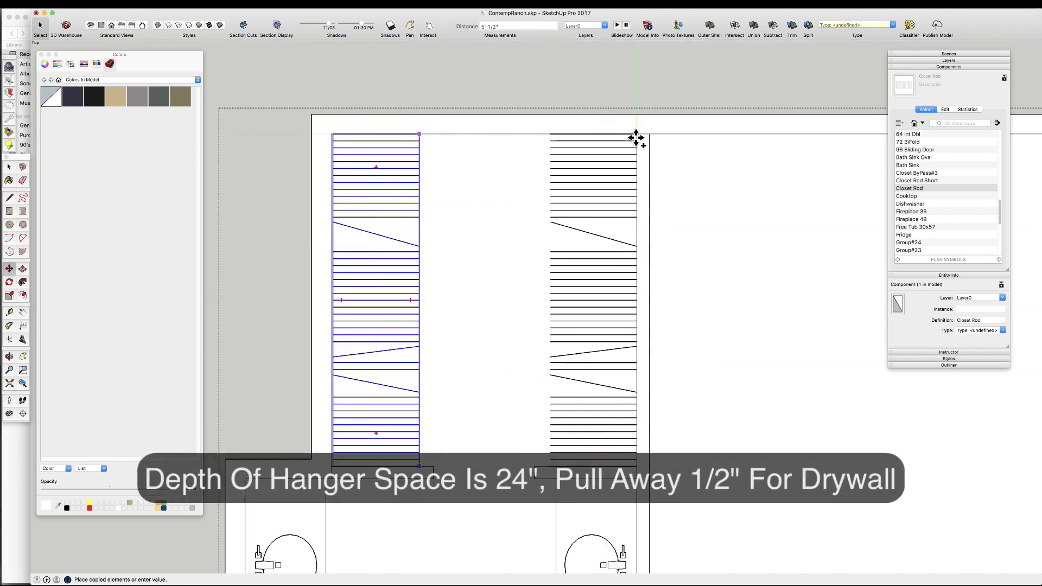
left_click(624, 135)
key("space")
scroll(486, 203, "down", 4)
scroll(506, 315, "up", 5)
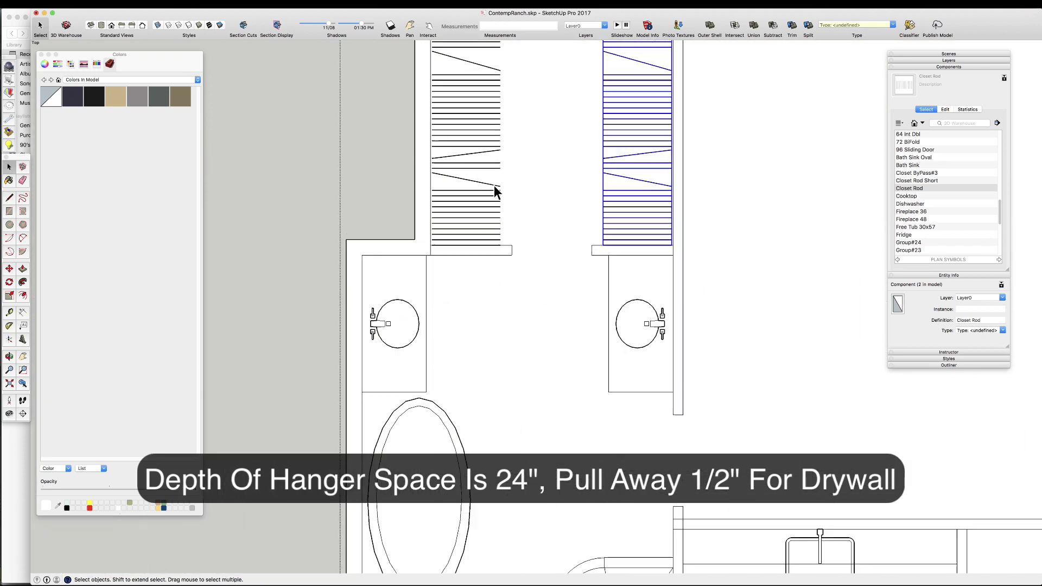
- Add pocket guides on the closet's left wall stub: a 1 3/4" centreline, a line on each side of it, and one 28" from the open end
left_click(645, 310)
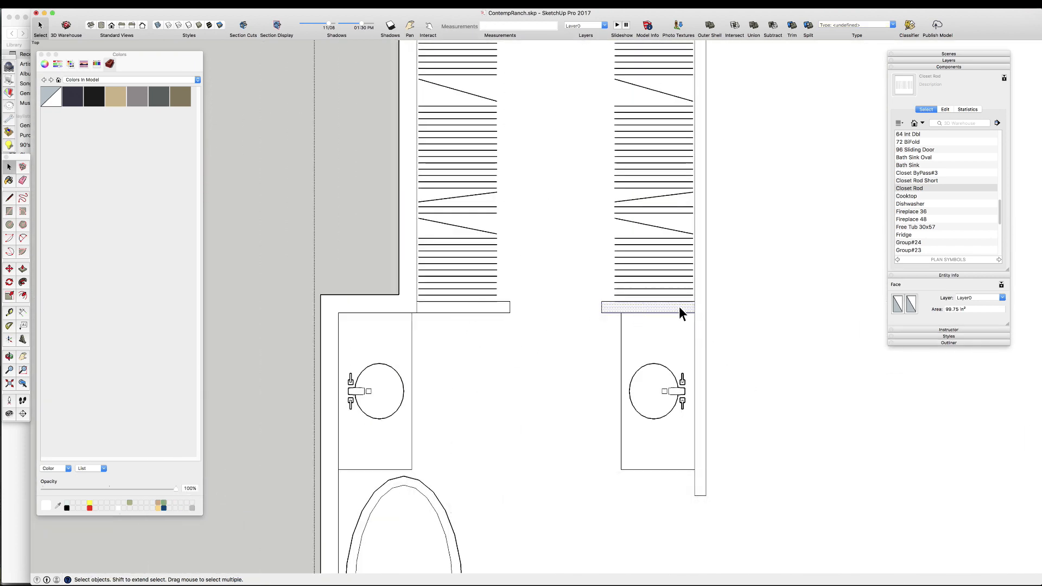
scroll(437, 309, "up", 5)
key("t")
left_click(584, 295)
left_click(616, 309)
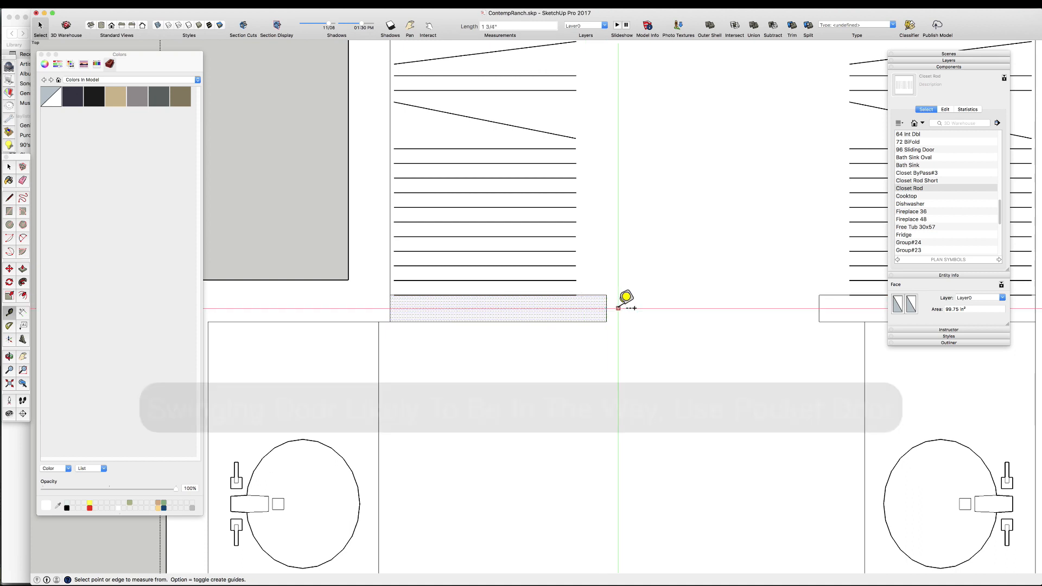
left_click(620, 308)
left_click(625, 300)
left_click(626, 308)
scroll(627, 312, "up", 3)
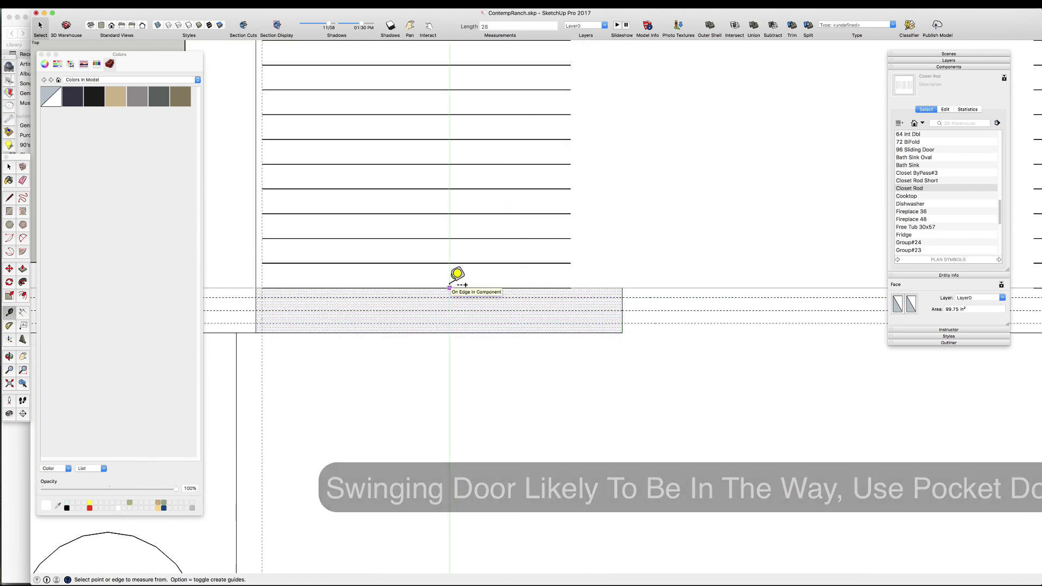
- Draw a 28" by 2" pocket-door recess inside the left wall stub, erase its open end edge, and remove all guides
key("r")
left_click(262, 323)
left_click(620, 297)
key("e")
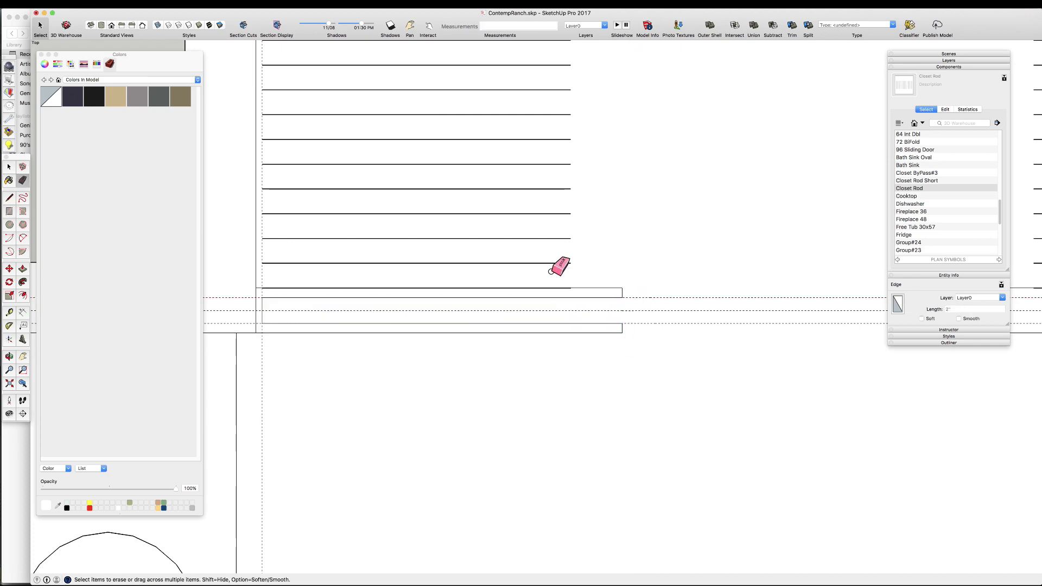
scroll(478, 297, "down", 5)
key("shift+g")
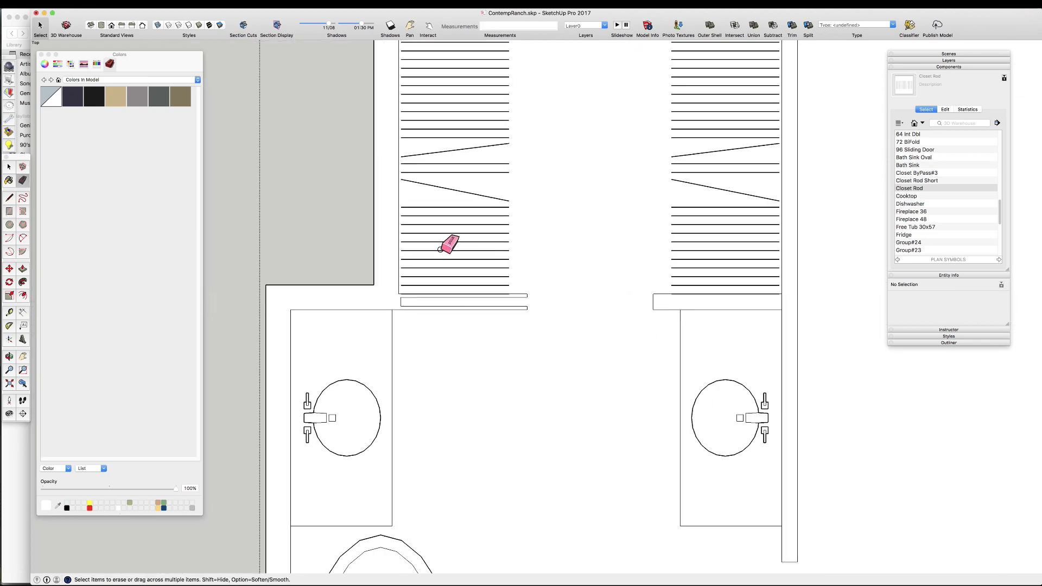
scroll(441, 250, "down", 3)
scroll(676, 292, "up", 3)
scroll(654, 298, "down", 4)
scroll(635, 85, "up", 2)
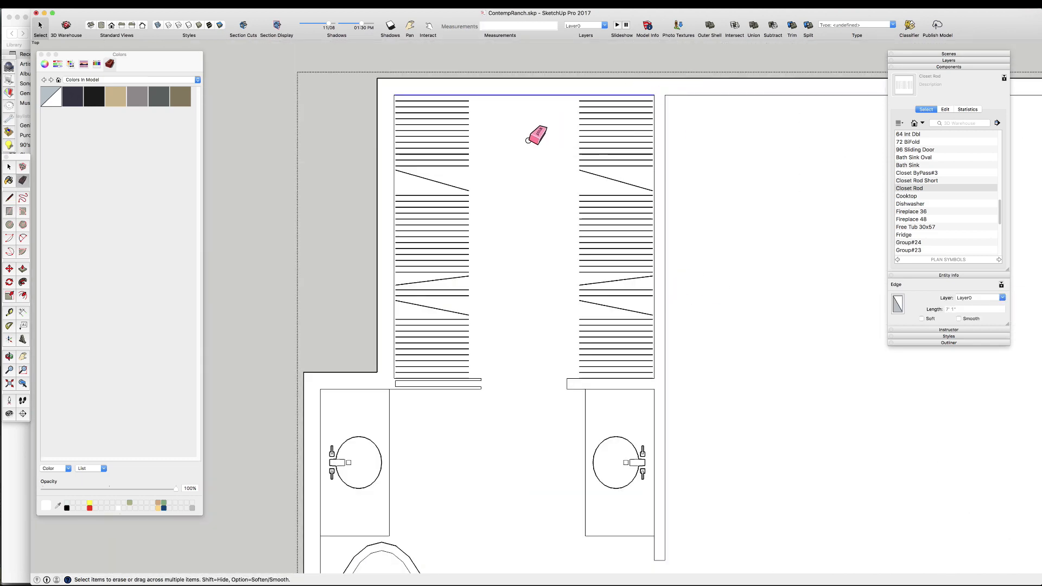
- Place a starting guide just above the lower wall across the shower's left wall, beside the water closet
key("space")
scroll(646, 136, "down", 5)
scroll(647, 334, "up", 3)
scroll(559, 437, "up", 3)
scroll(532, 510, "up", 3)
left_click(655, 477)
key("t")
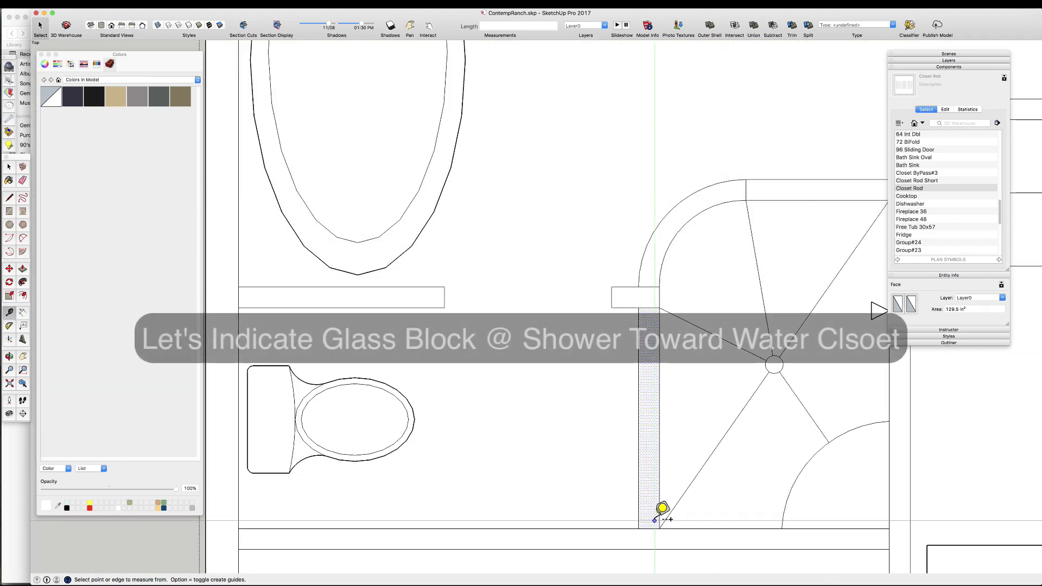
left_click(651, 528)
left_click(659, 488)
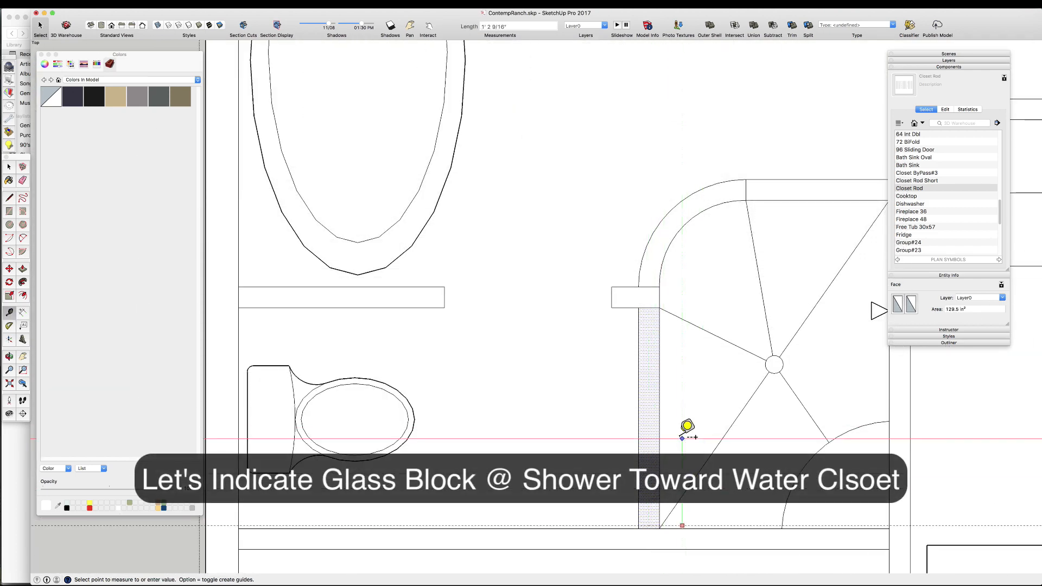
- Add parallel guides at 6" spacing up the full length of the shower's left wall
left_click(673, 490)
type("6")
key("Return")
left_click(676, 455)
type("6")
key("Return")
left_click(683, 419)
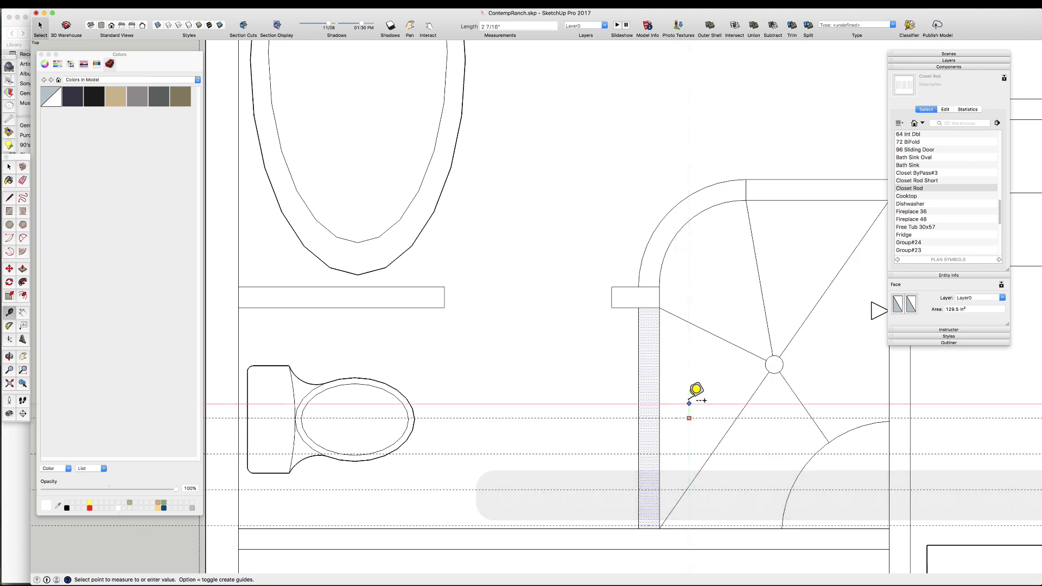
key("6")
key("Return")
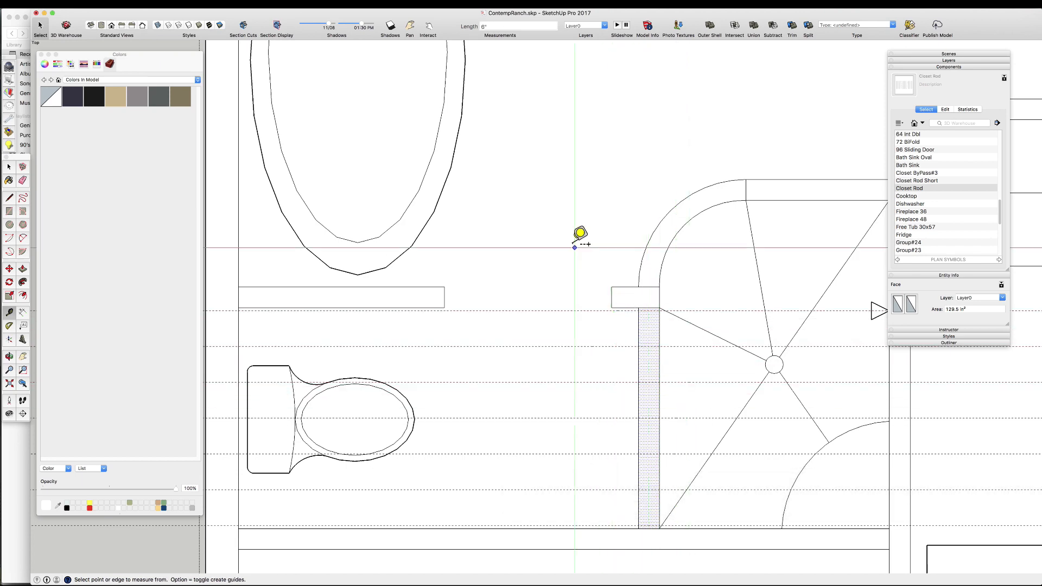
- Draw glass-block joint lines across the shower's left wall on the guides and copy them up to the wall stub
scroll(638, 514, "up", 3)
left_click(672, 450)
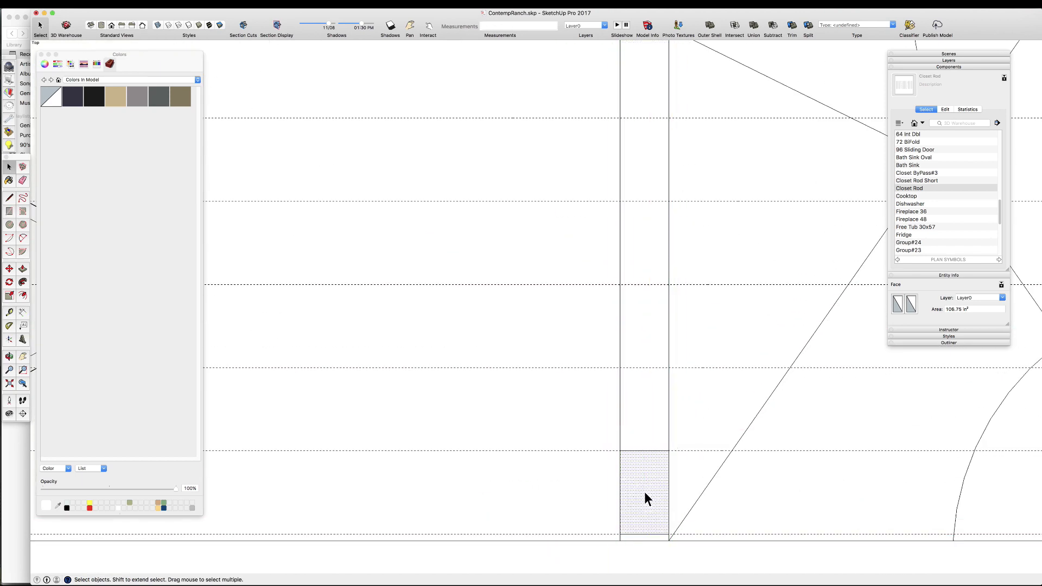
key("m")
left_click(620, 534)
key("alt")
left_click(620, 368)
scroll(581, 486, "down", 3)
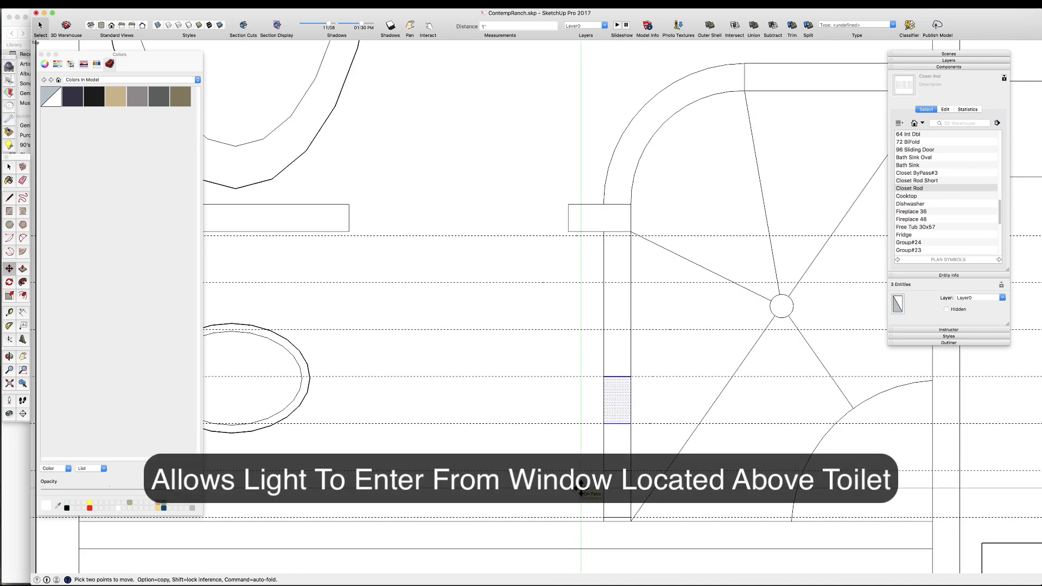
key("Return")
scroll(633, 237, "up", 3)
key("space")
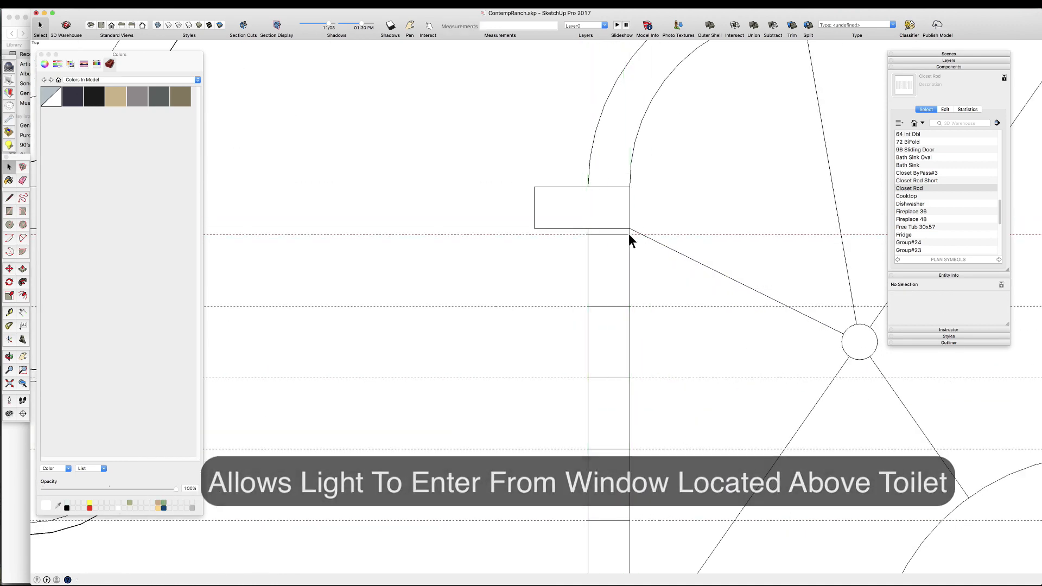
- Remove all guides and erase the edge where the water-closet wall meets the outer wall
scroll(565, 319, "down", 3)
scroll(331, 320, "up", 1)
key("e")
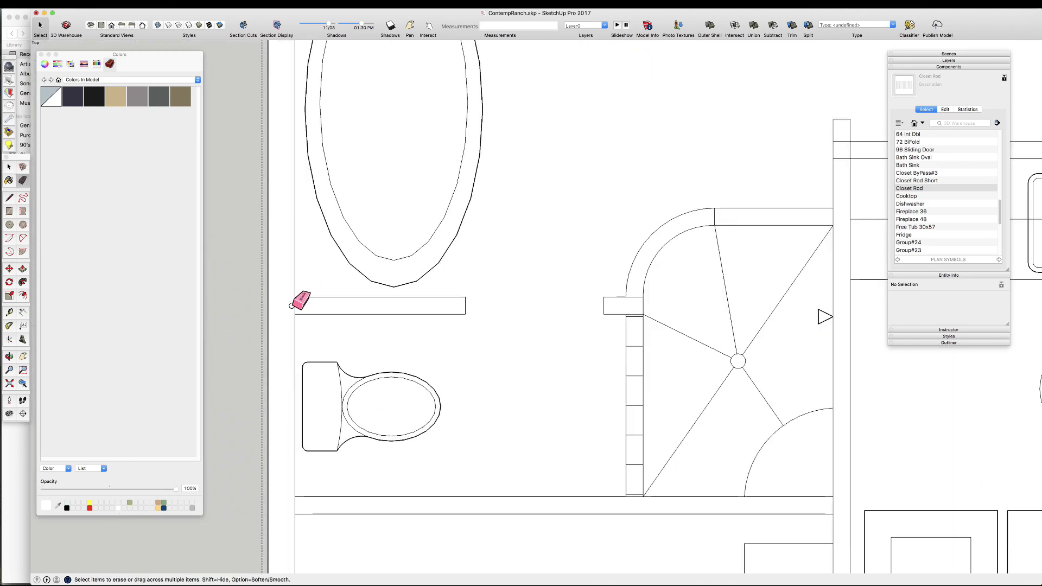
scroll(612, 386, "down", 3)
scroll(436, 327, "up", 2)
scroll(434, 327, "down", 1)
- Flip the Washer/Dryer component along the red axis in the laundry room
key("space")
left_click(711, 389)
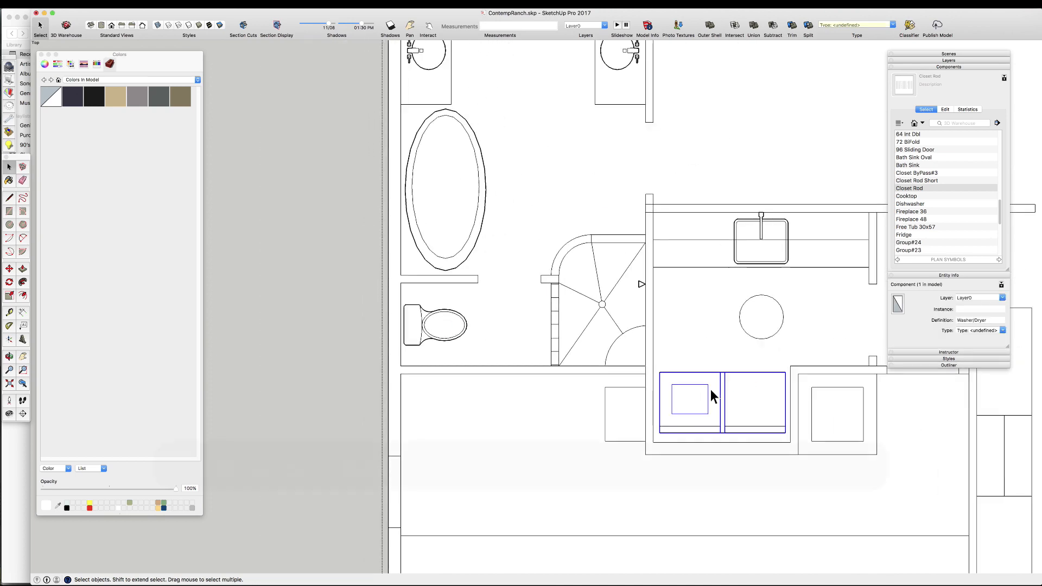
key("shift+r")
scroll(616, 500, "down", 2)
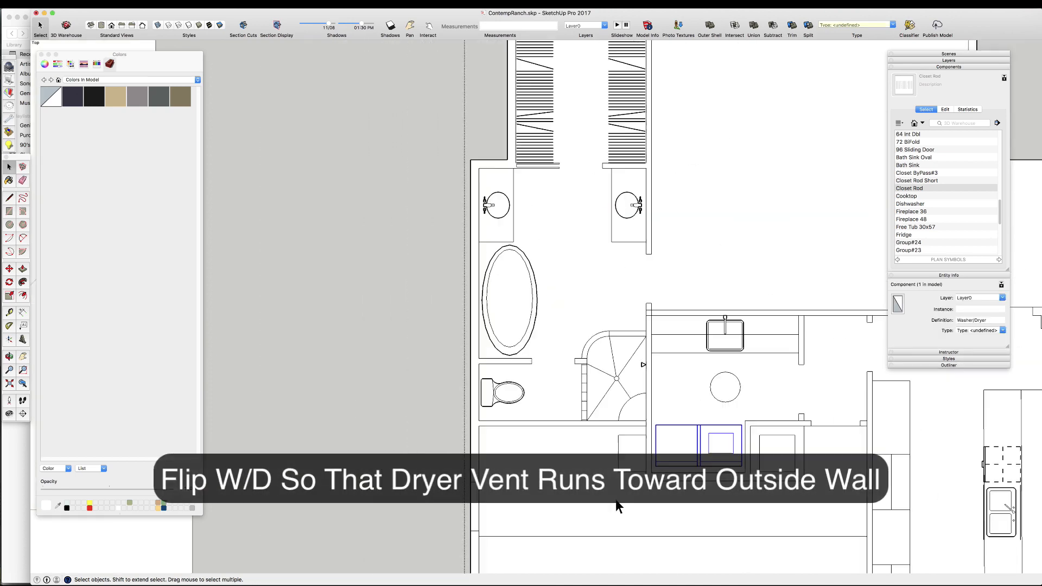
scroll(636, 364, "up", 2)
- Erase the leftover edges at the wall junctions around the bathroom, laundry room and hall
key("e")
scroll(522, 434, "up", 2)
scroll(526, 200, "down", 3)
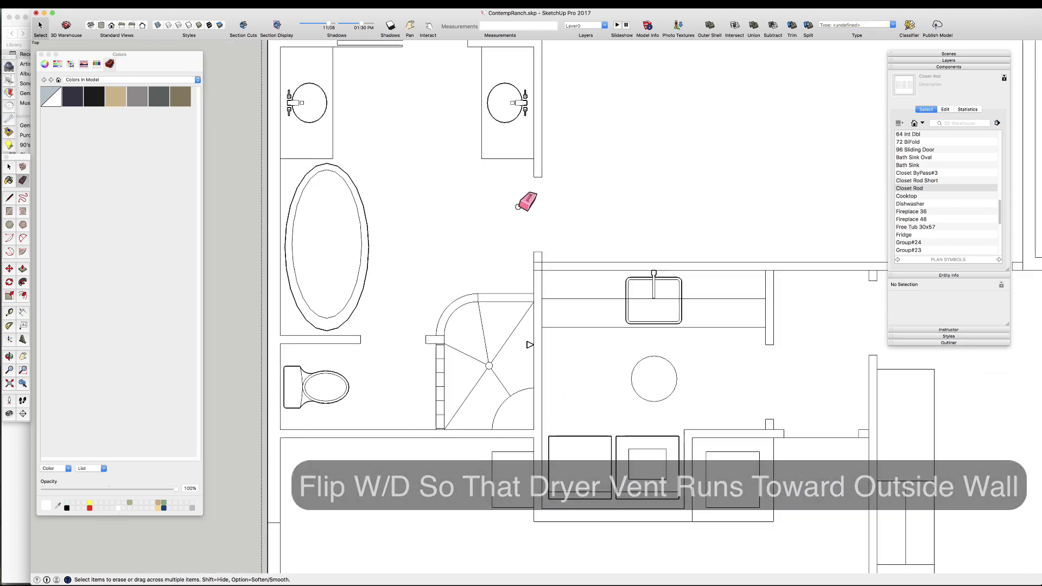
scroll(582, 337, "up", 4)
scroll(433, 289, "down", 2)
scroll(614, 274, "up", 2)
scroll(615, 274, "down", 3)
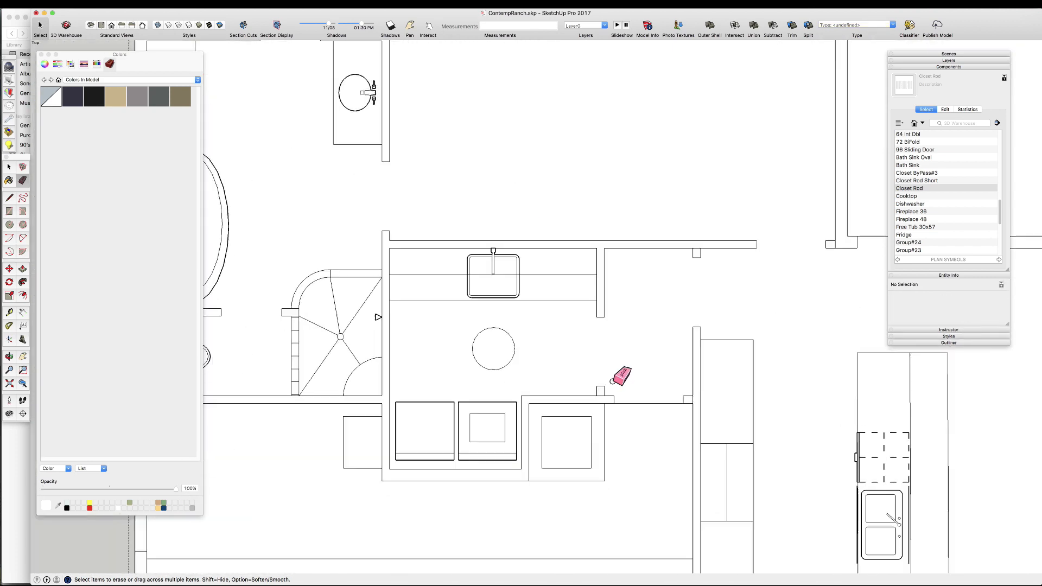
scroll(621, 372, "up", 3)
scroll(785, 414, "down", 3)
scroll(840, 298, "up", 3)
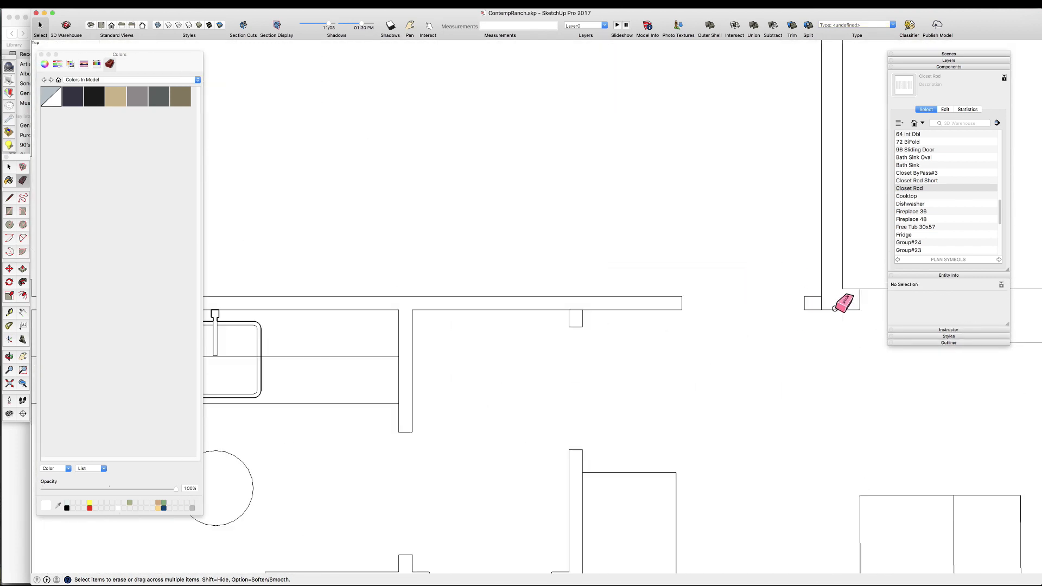
scroll(633, 347, "down", 1)
scroll(619, 391, "down", 3)
key("space")
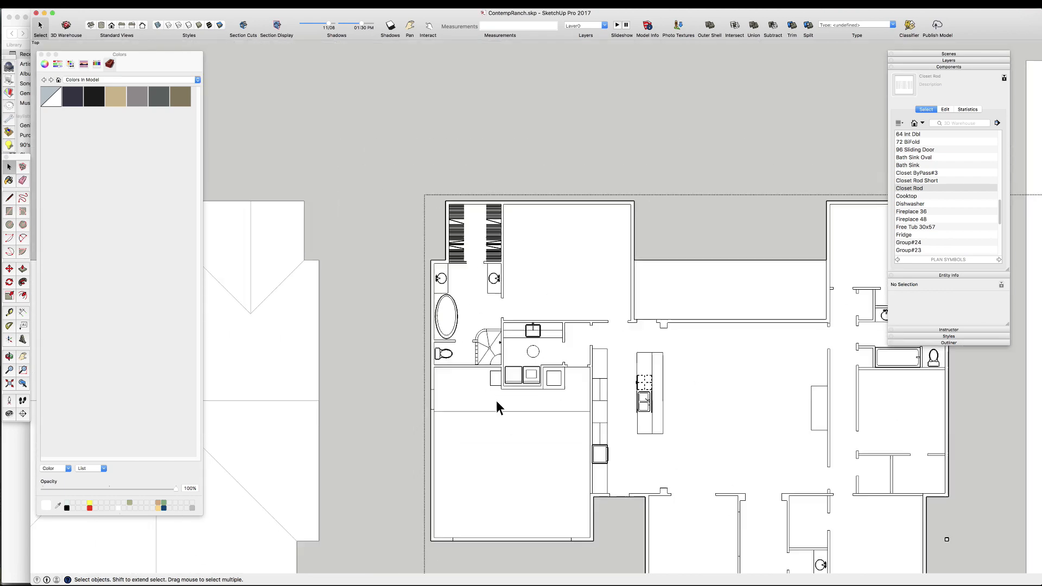
- Insert a 32 Int Door RH symbol in the laundry doorway and a 32 Int Door in the master bedroom doorway
scroll(496, 402, "up", 3)
scroll(603, 282, "up", 3)
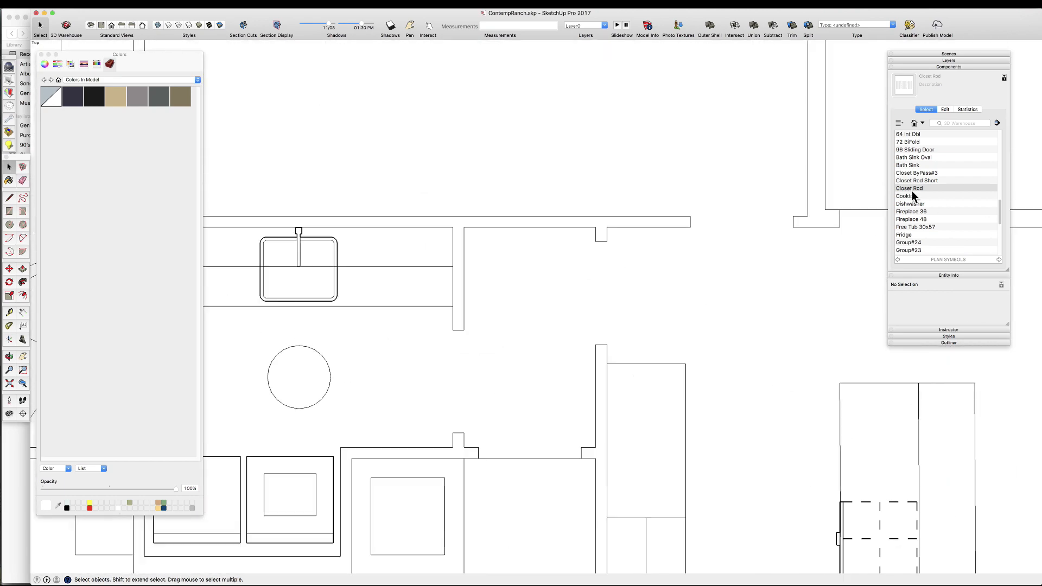
left_click(913, 170)
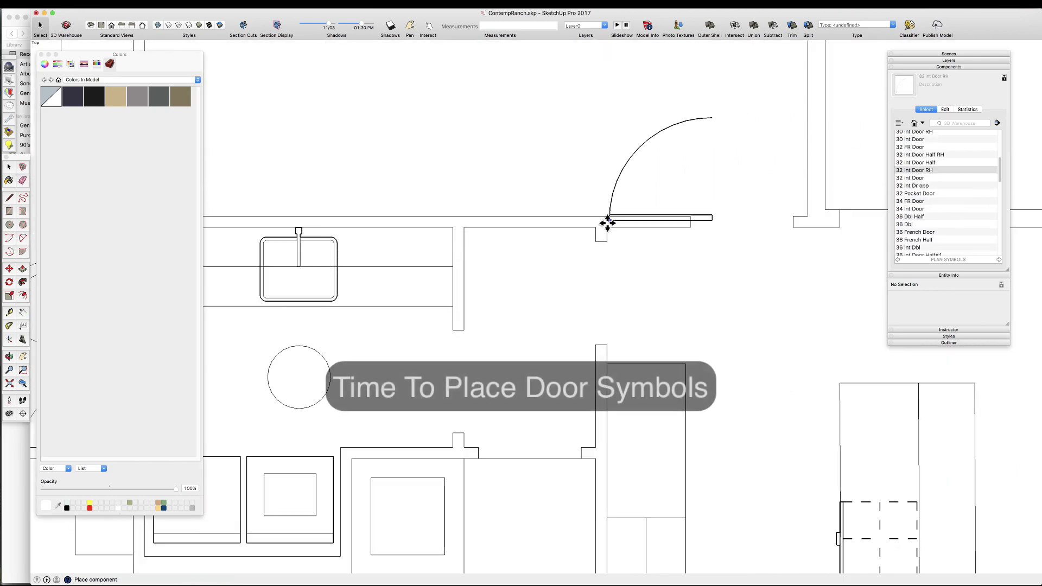
left_click(917, 178)
left_click(691, 216)
- Copy the 32 Int Door symbol from the master bedroom doorway to the garage doorway beside the laundry room
left_click(793, 216)
key("alt")
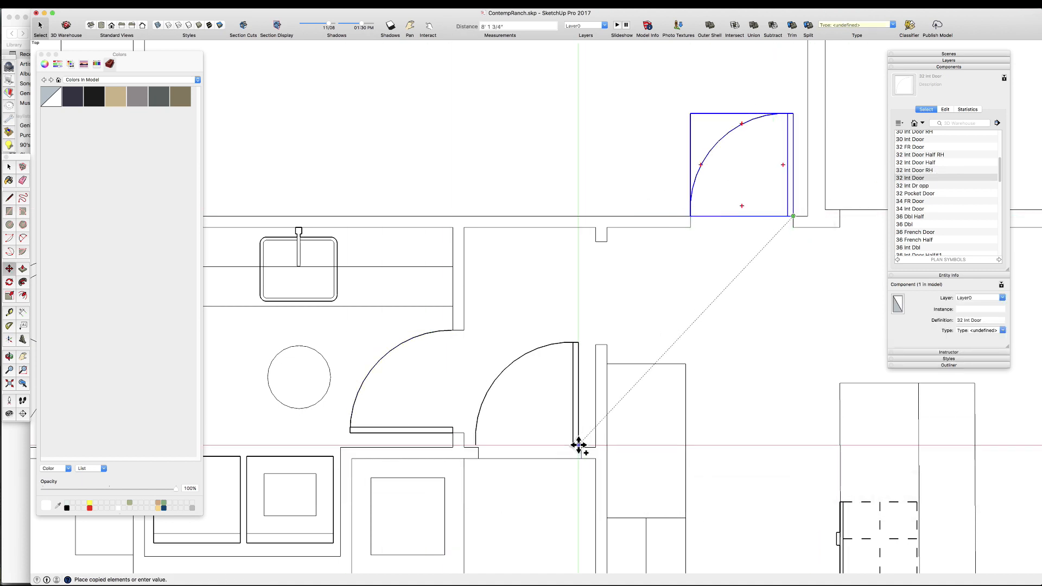
left_click(580, 447)
key("space")
scroll(548, 342, "down", 4)
scroll(358, 229, "down", 3)
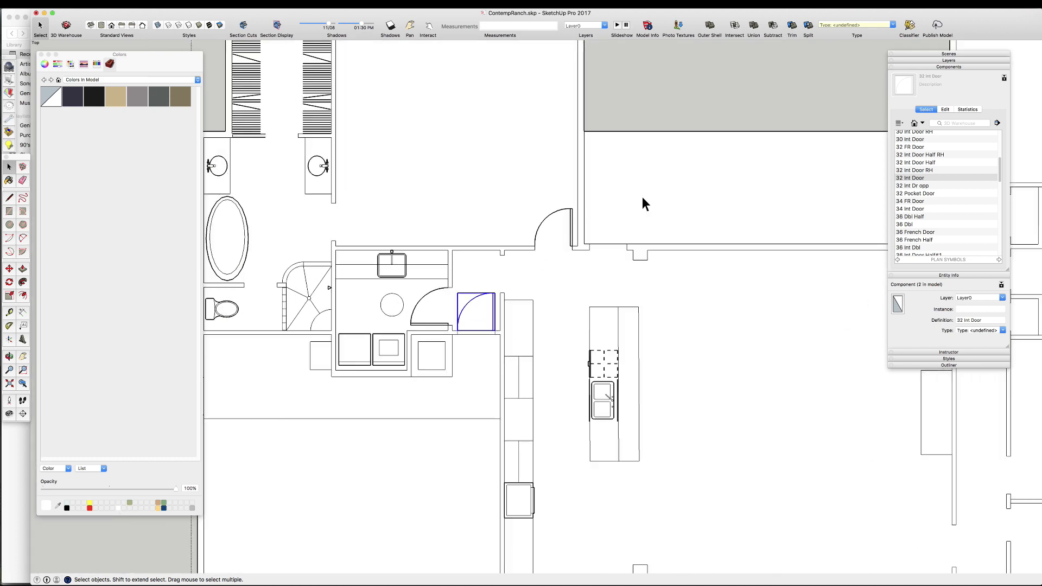
- Insert a 32 Int Door Half RH symbol in the great room's upper exterior doorway, flipped along the green and red axes
scroll(629, 207, "up", 5)
left_click(921, 170)
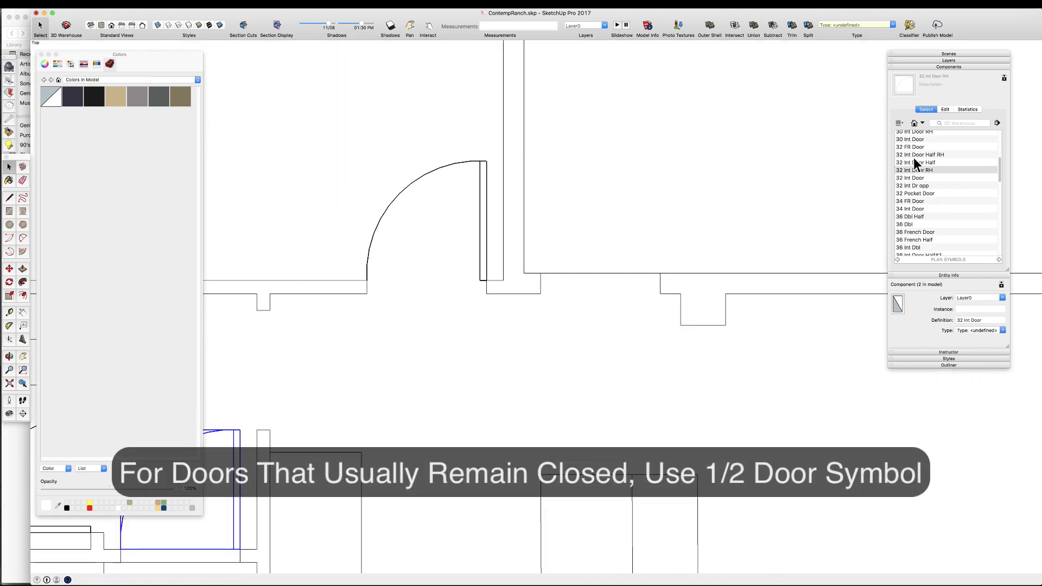
left_click(914, 155)
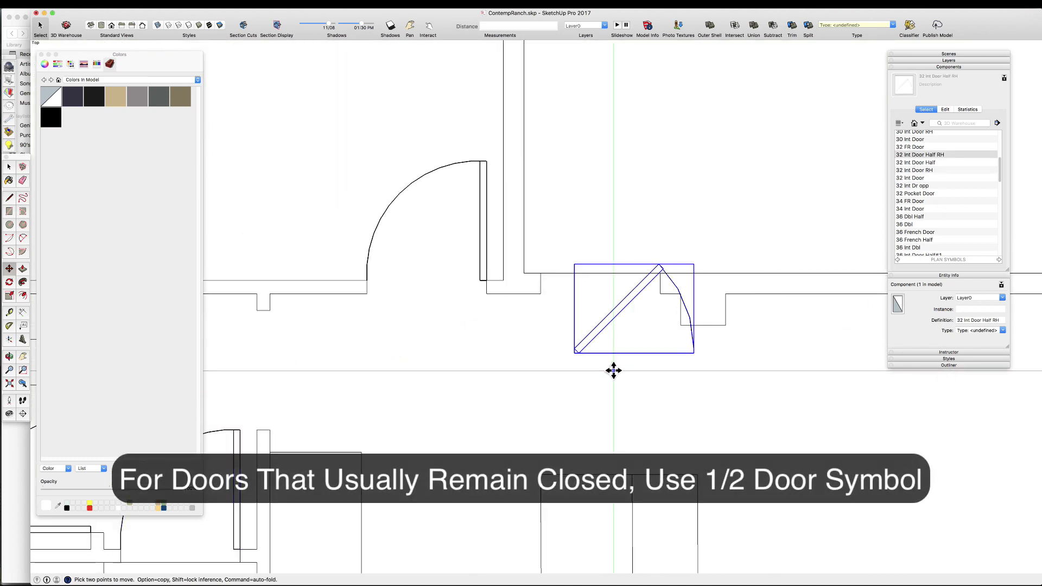
key("shift+g")
key("shift+r")
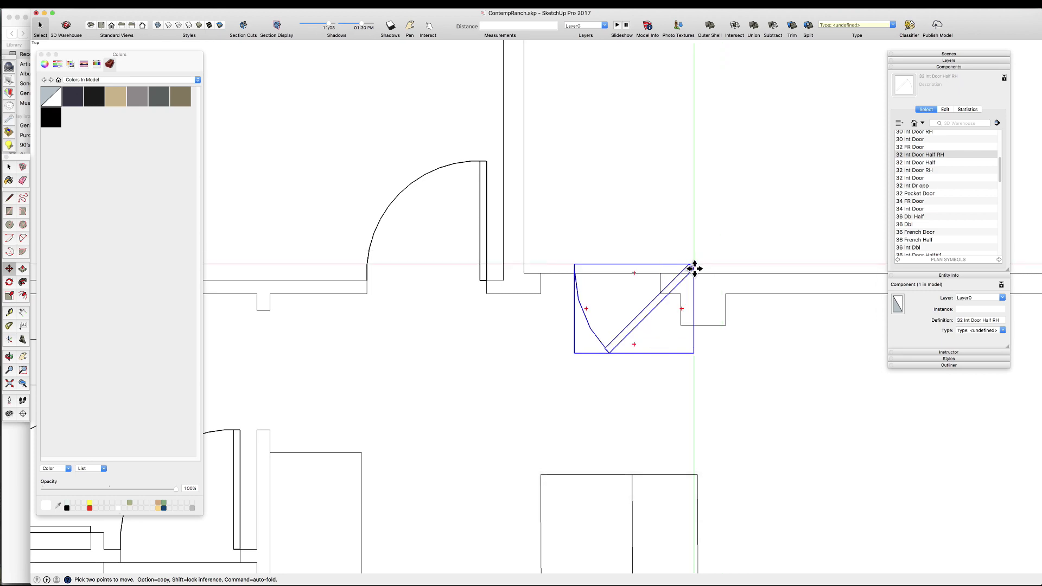
left_click(565, 262)
key("space")
scroll(566, 262, "down", 5)
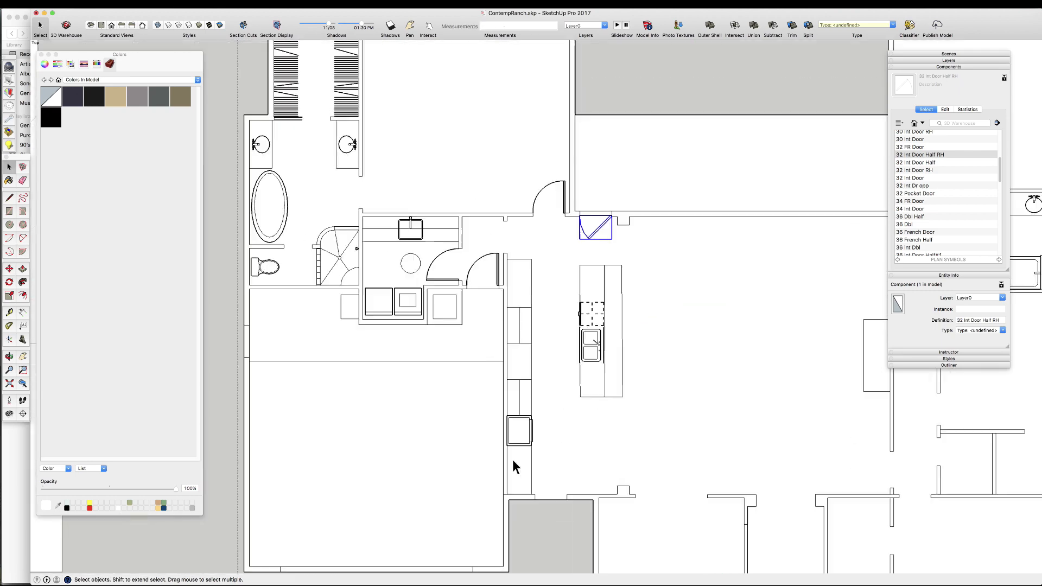
- Insert another 32 Int Door Half RH symbol in the lower exterior doorway beside the kitchen counter
scroll(609, 202, "up", 3)
left_click(900, 156)
scroll(519, 477, "up", 6)
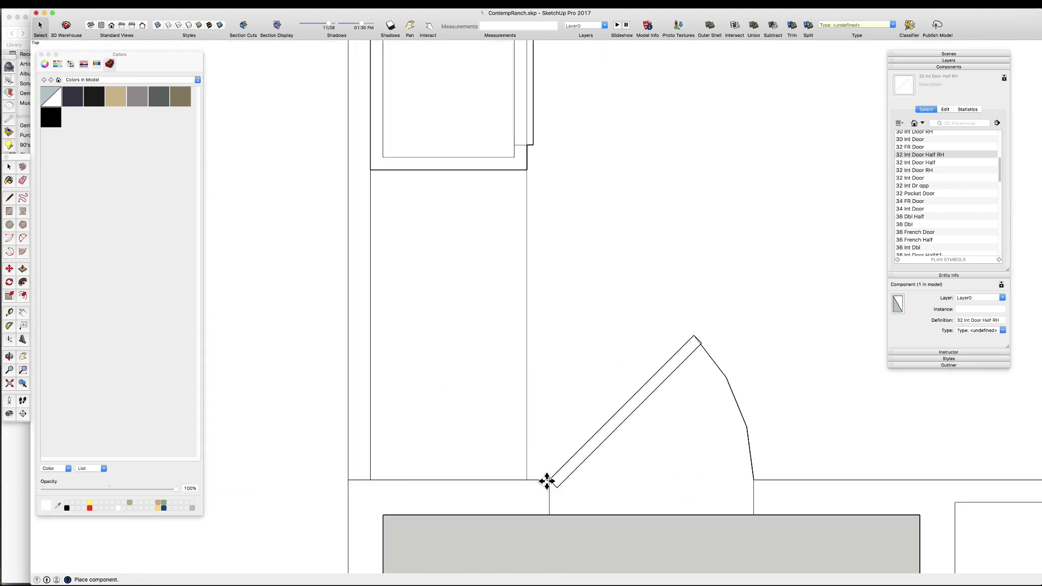
left_click(548, 482)
scroll(503, 390, "down", 8)
key("space")
scroll(525, 245, "up", 2)
scroll(516, 277, "down", 4)
scroll(386, 275, "up", 2)
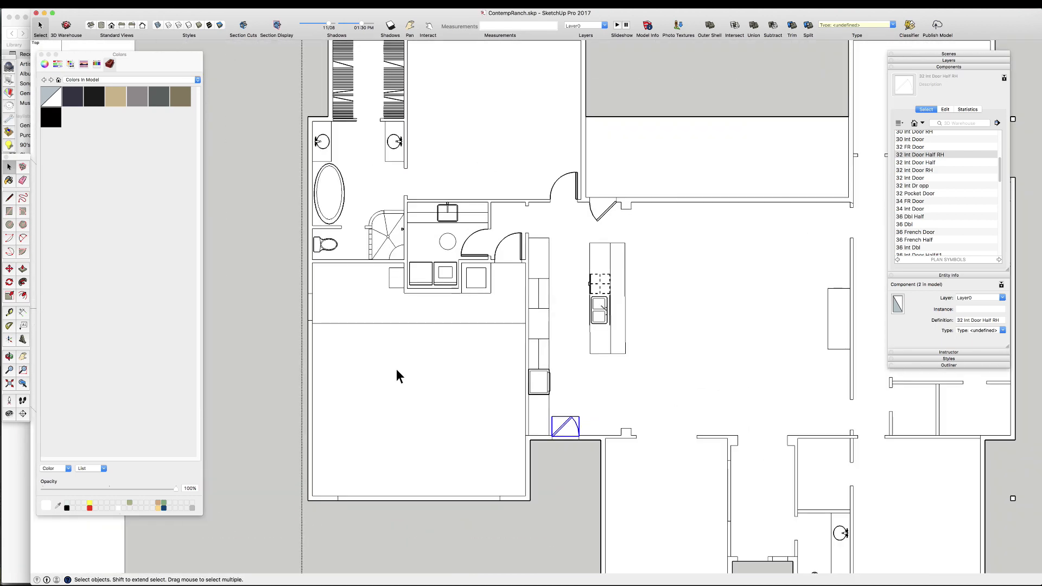
- Try a 28 Int Door LH symbol in the water-closet doorway
scroll(326, 349, "up", 6)
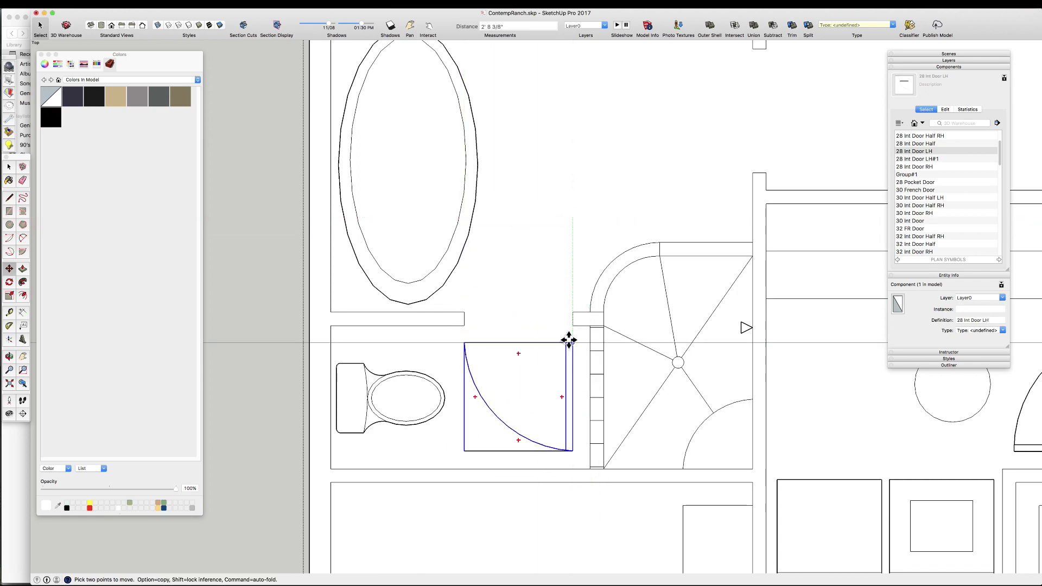
left_click(569, 340)
key("space")
scroll(474, 354, "down", 5)
scroll(496, 321, "up", 1)
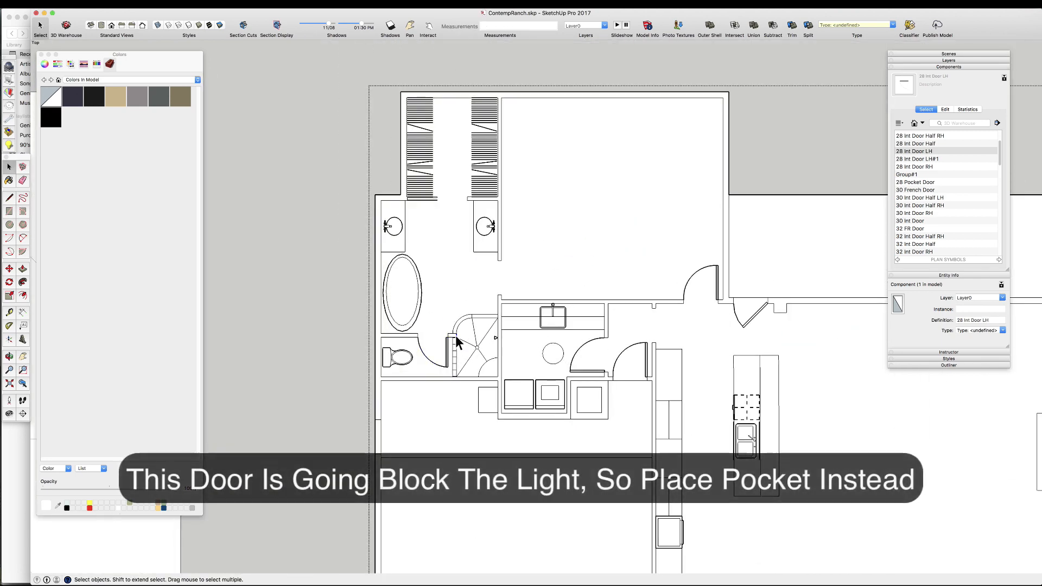
scroll(454, 351, "up", 2)
key("Delete")
- Add pocket guides on the water-closet wall stub: a 1 3/4" centreline, a line on each side of it, and one marking the pocket's inner end
scroll(374, 363, "up", 4)
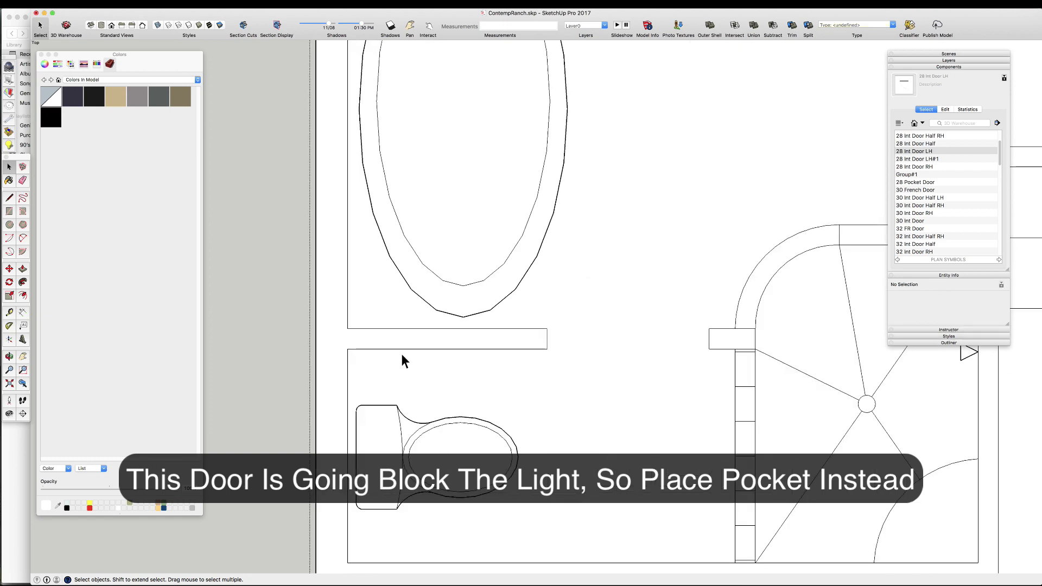
left_click(421, 344)
key("t")
left_click(456, 328)
left_click(547, 339)
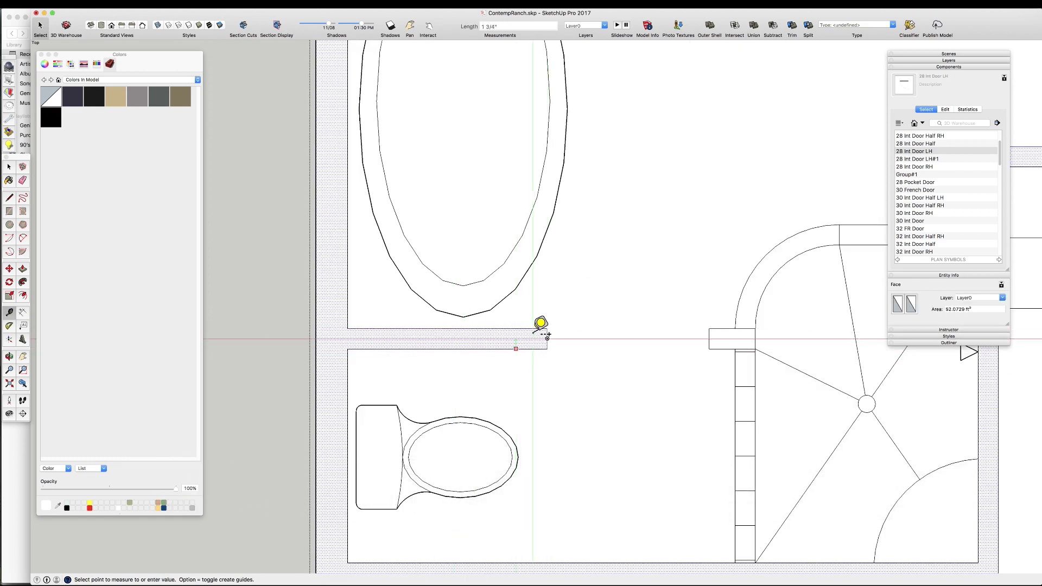
left_click(568, 332)
scroll(567, 332, "up", 2)
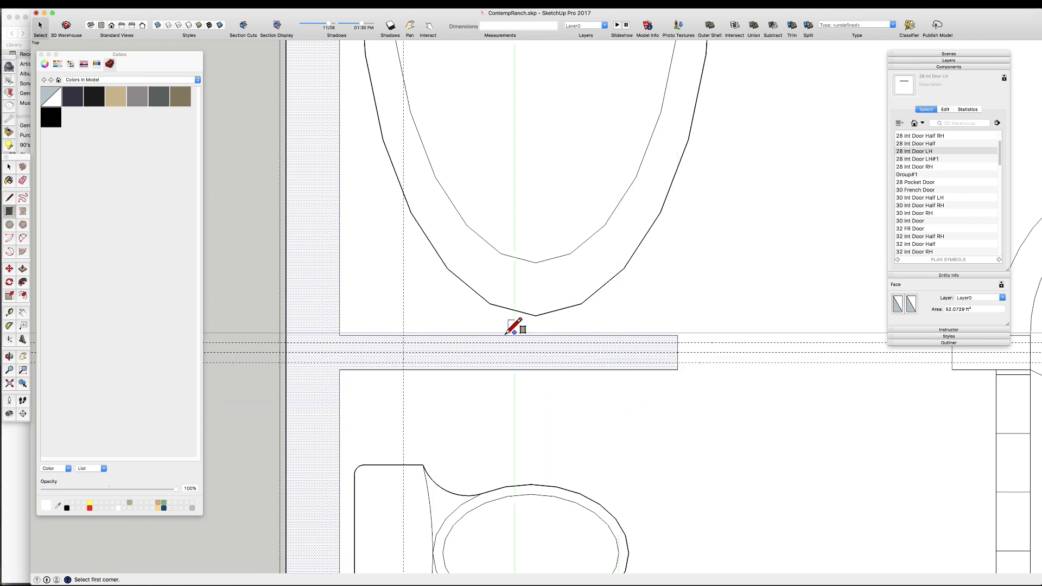
- Draw a 2" wide pocket-door recess inside the water-closet wall stub, erase its open end edge, and remove all guides
left_click(403, 362)
left_click(686, 343)
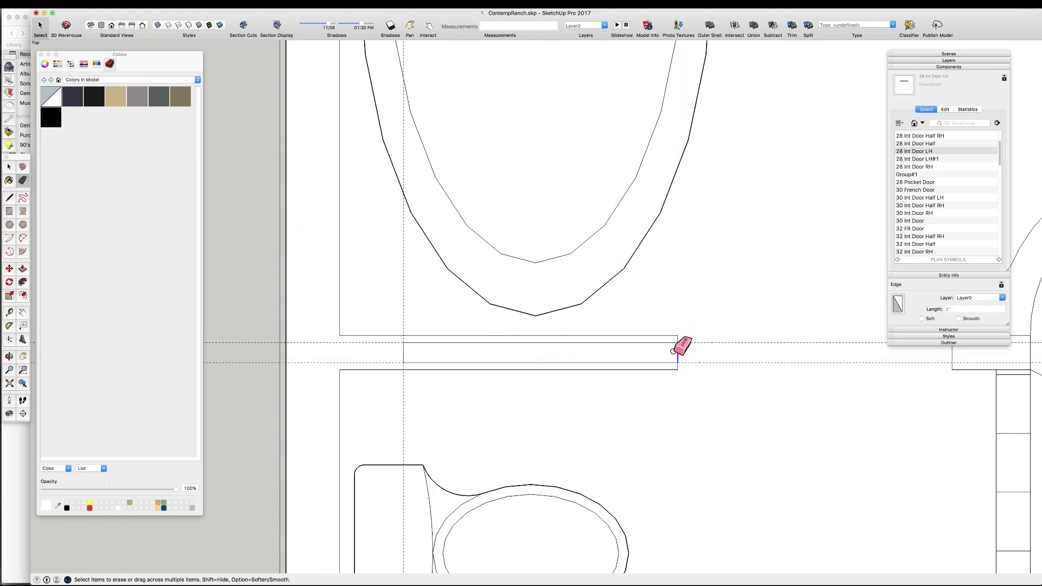
scroll(673, 351, "down", 4)
- Erase the leftover edges where the short wall stub joins the curved shower wall
scroll(581, 354, "up", 5)
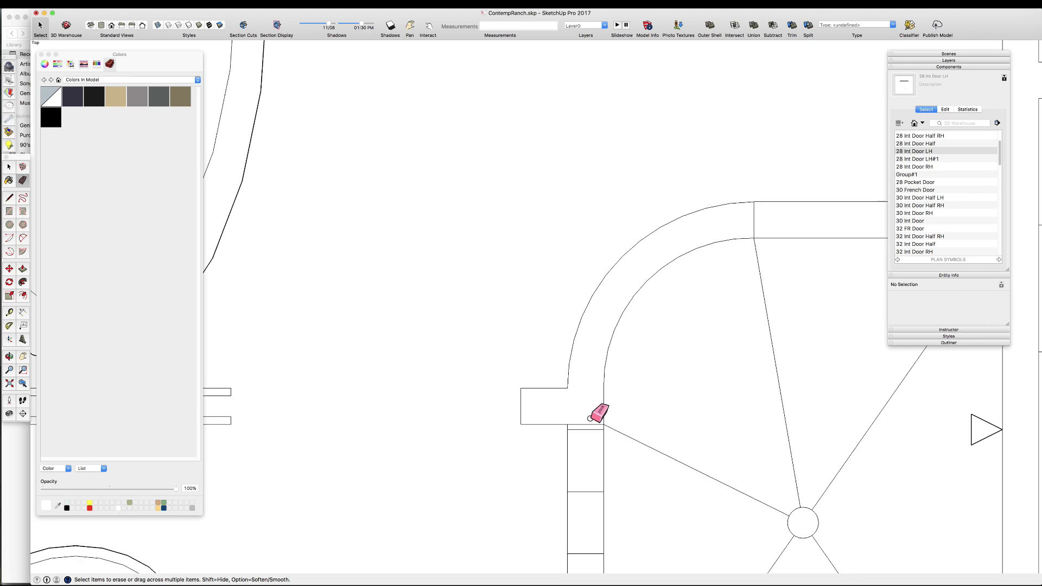
scroll(592, 418, "down", 5)
key("space")
scroll(516, 316, "up", 3)
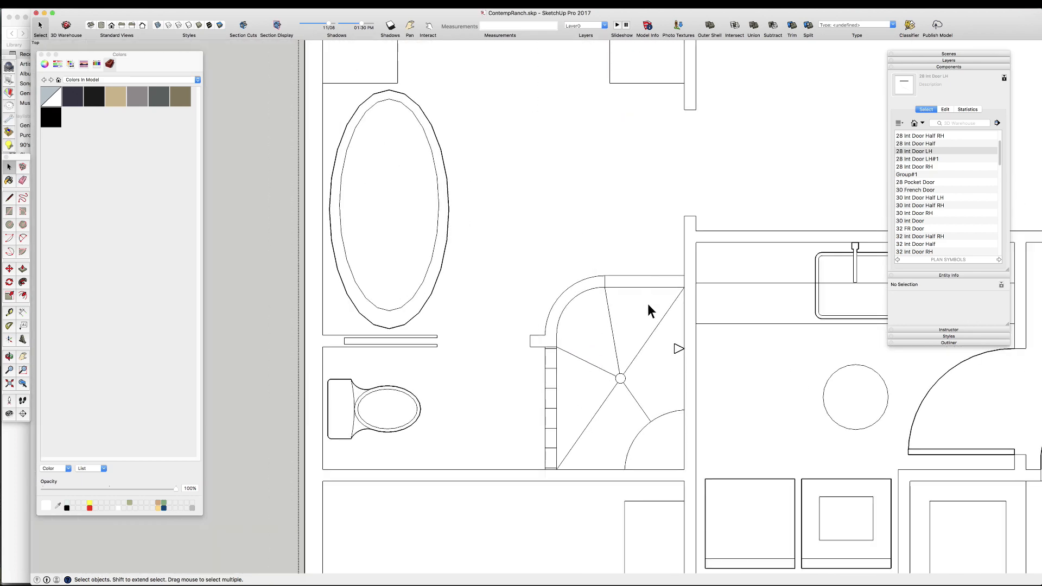
- Draw a thin-line shower door with a diagonal leaf and swing arc above the shower entry, and erase the construction edges
scroll(630, 284, "down", 2)
scroll(614, 377, "up", 5)
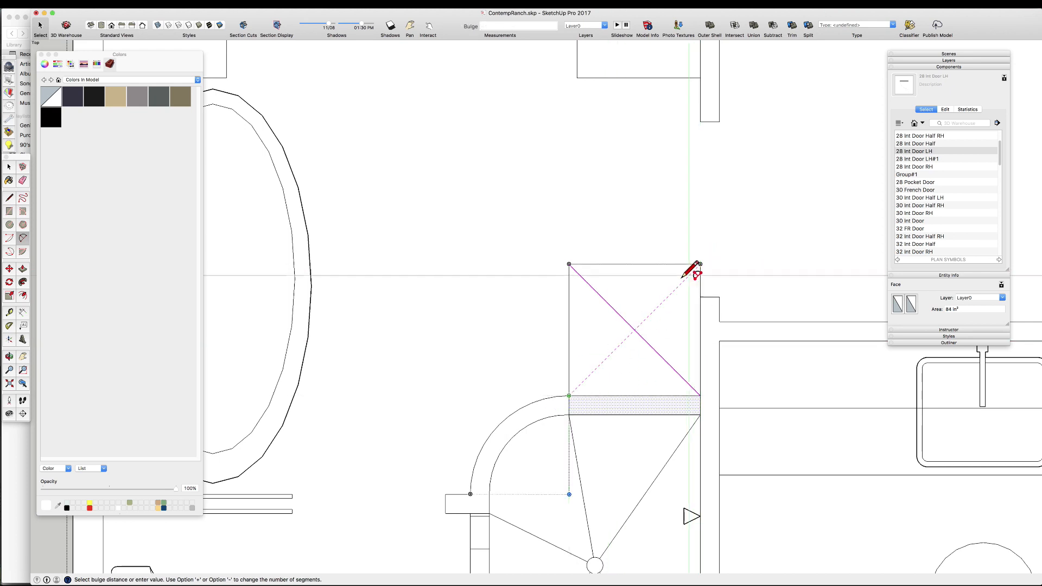
left_click(609, 303)
key("e")
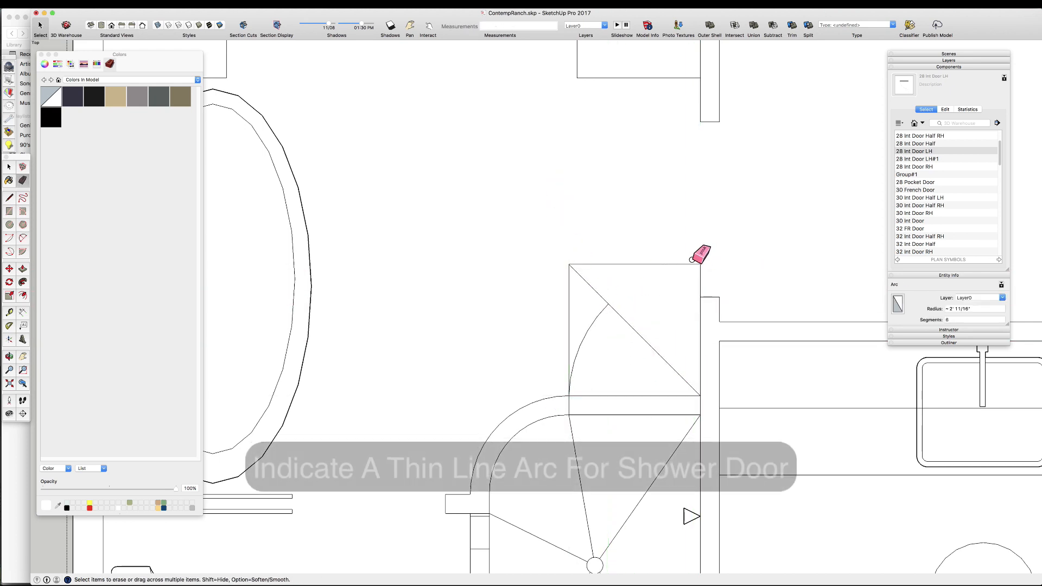
mouse_move(698, 256)
left_mouse_down()
mouse_move(616, 284)
mouse_move(570, 278)
left_mouse_up()
key("space")
scroll(608, 304, "down", 5)
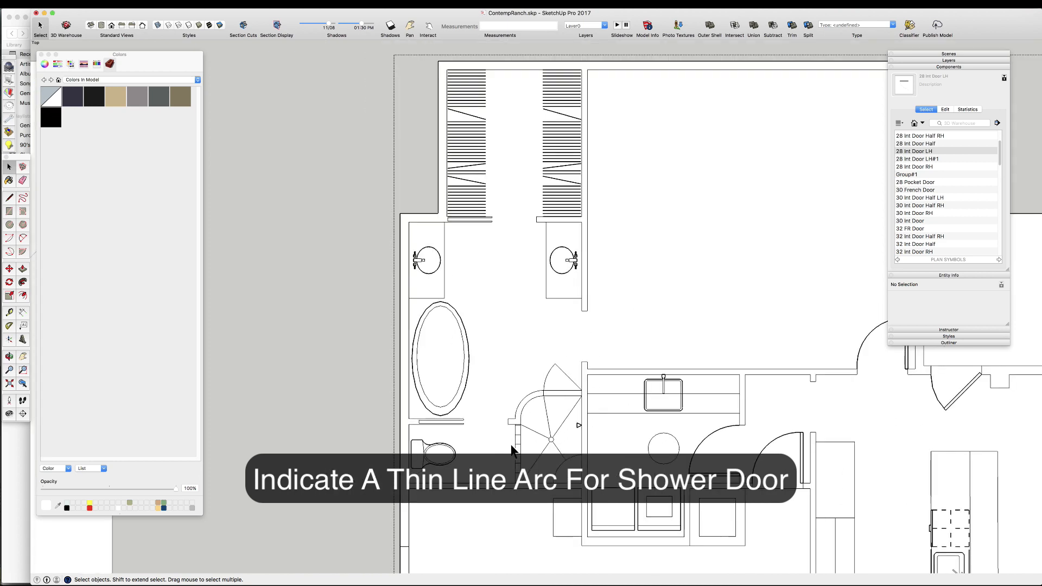
- Place a 36 Dbl Half door symbol in the master bathroom's bedroom doorway, rotated 90 degrees and aligned with the doorway's corner
scroll(551, 344, "up", 5)
scroll(480, 346, "up", 1)
scroll(526, 366, "down", 4)
scroll(519, 342, "up", 3)
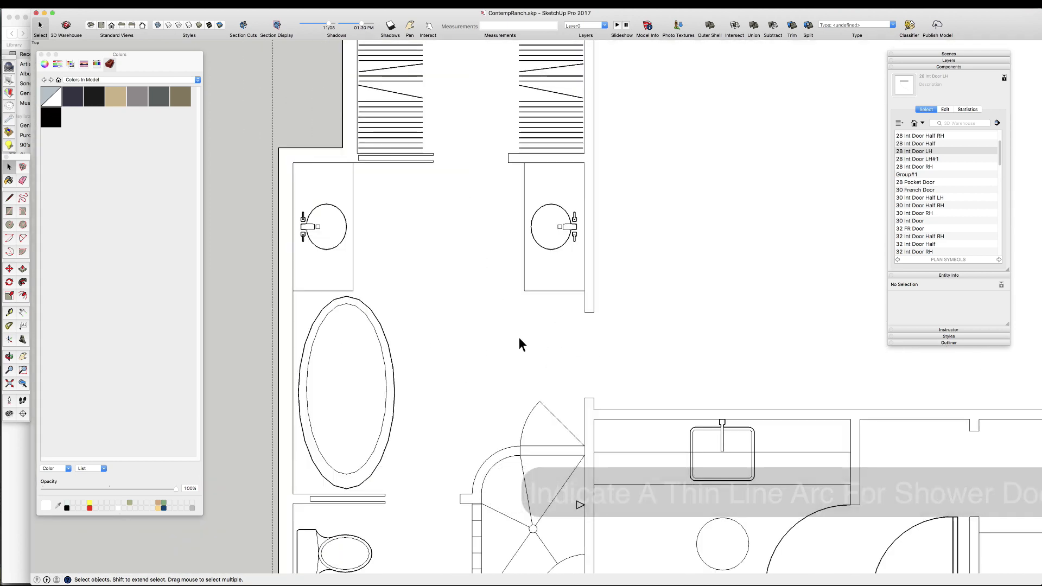
scroll(516, 340, "down", 2)
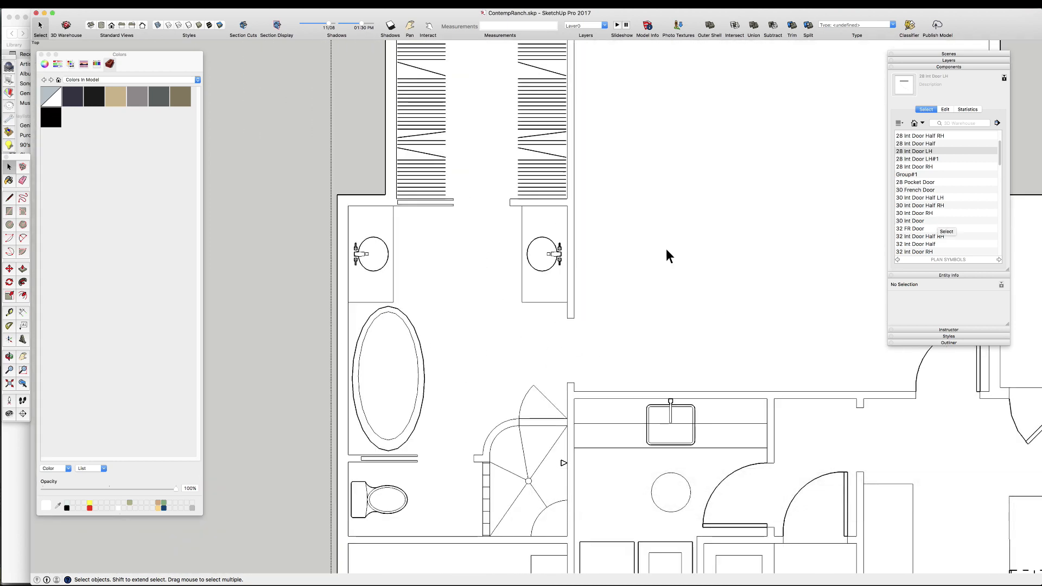
scroll(943, 207, "down", 1)
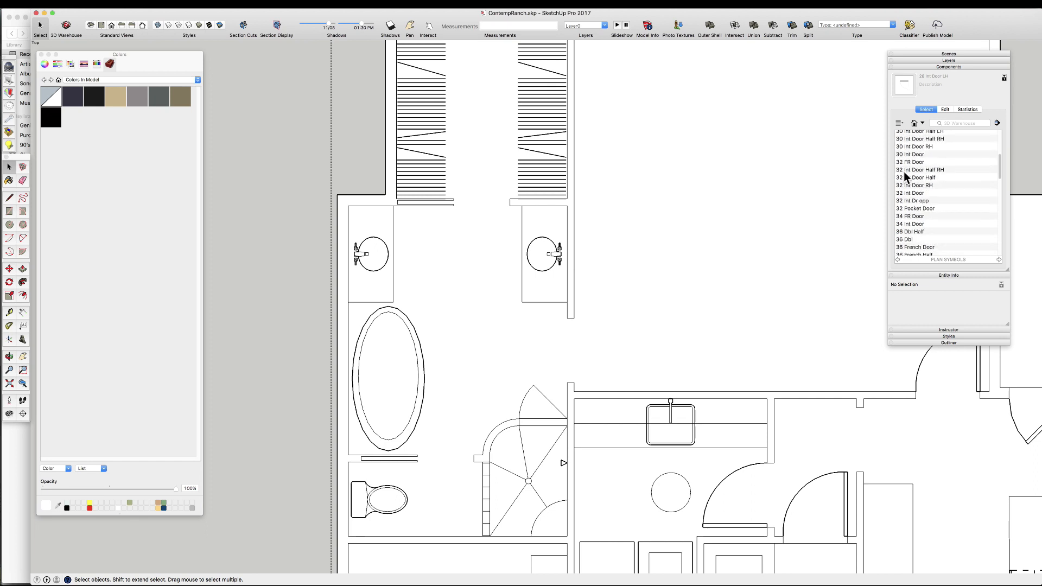
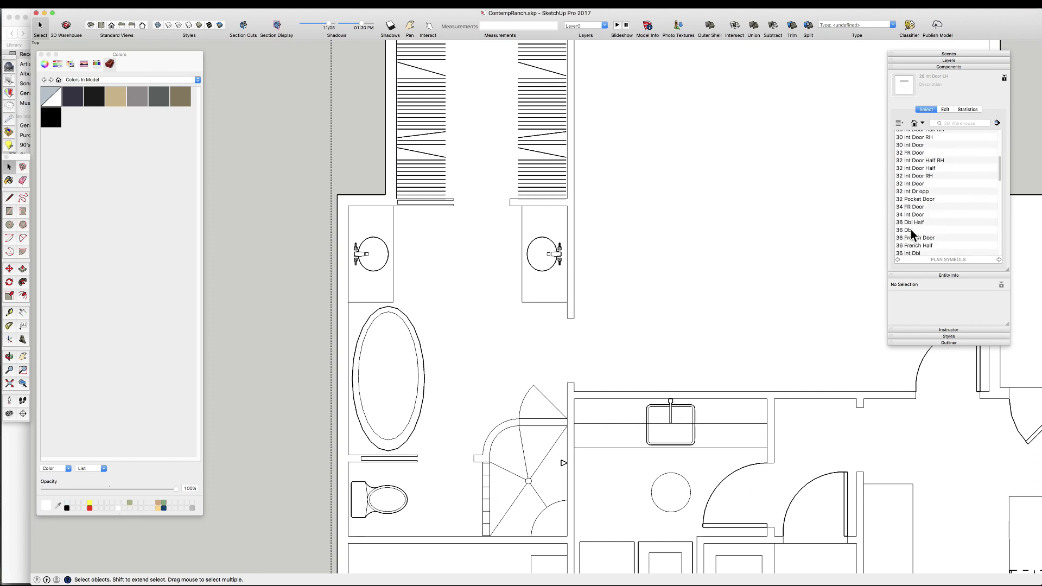
scroll(579, 337, "up", 3)
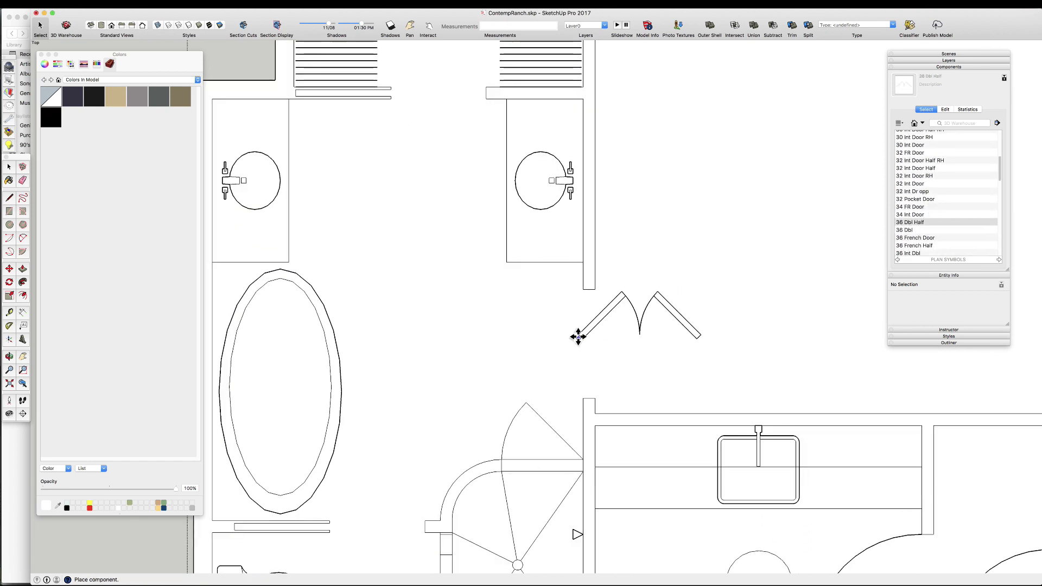
left_click(595, 290)
key("q")
left_click(609, 262)
scroll(603, 329, "up", 4)
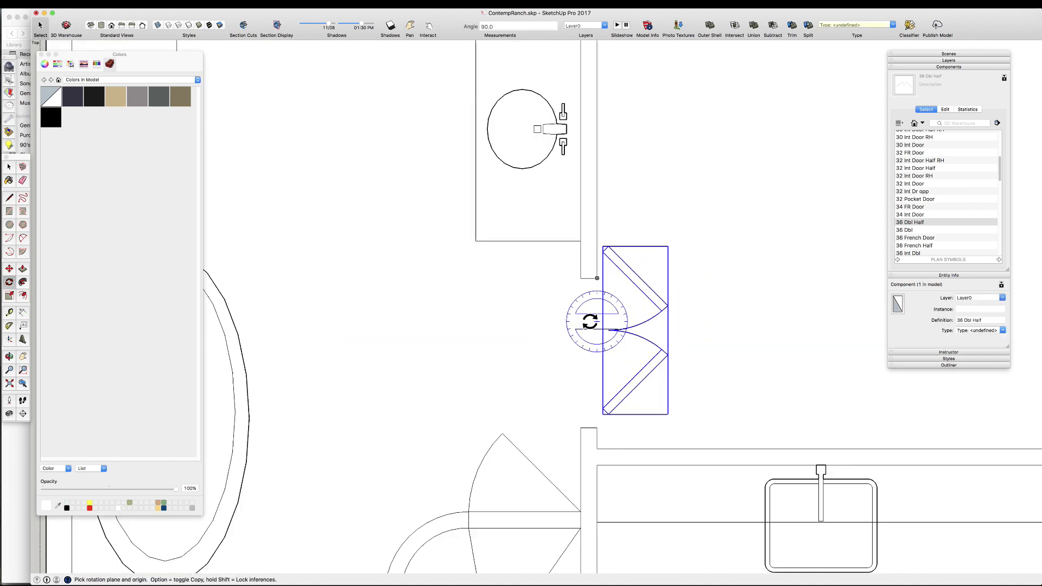
key("m")
left_click(604, 455)
left_click(588, 474)
- Scale the double half-door symbol uniformly by about 0.89 to fit between the doorway's jambs
key("s")
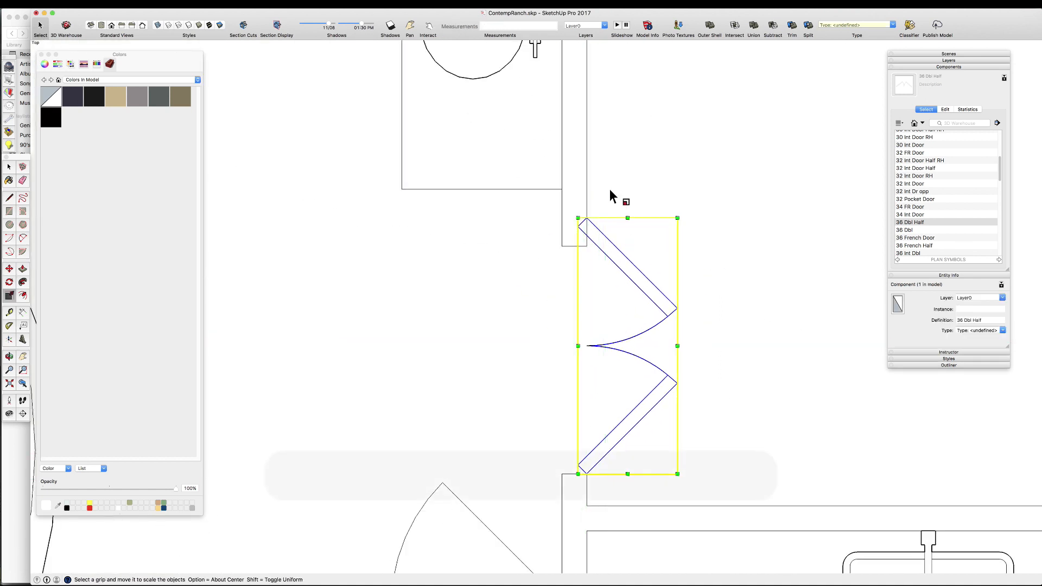
left_click_drag(677, 218, 667, 245)
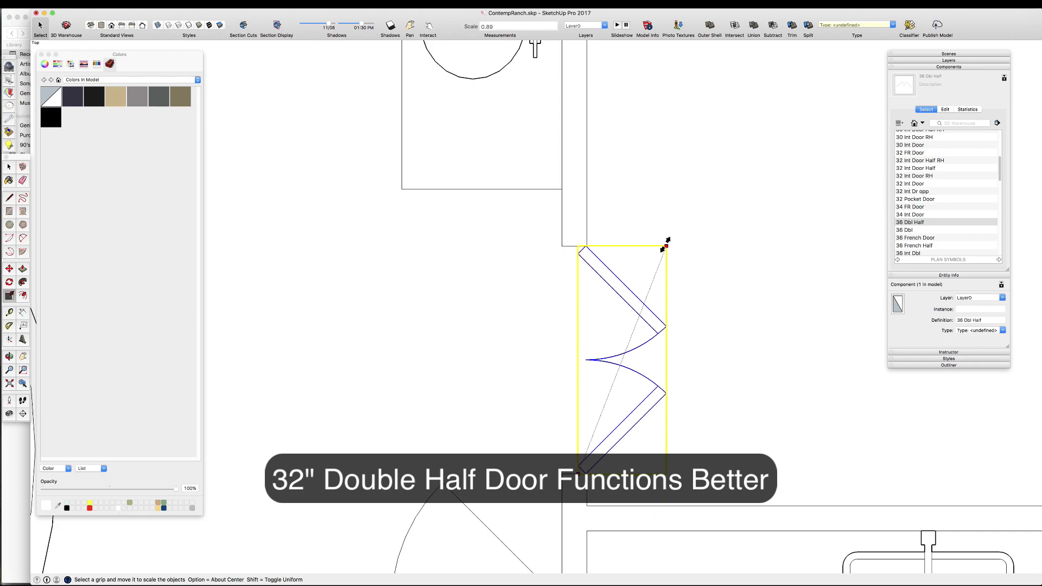
left_click(634, 222)
- Place a 32 Int Door Half symbol in the doorway of the garage's exterior side wall
scroll(565, 277, "down", 6)
scroll(525, 317, "up", 3)
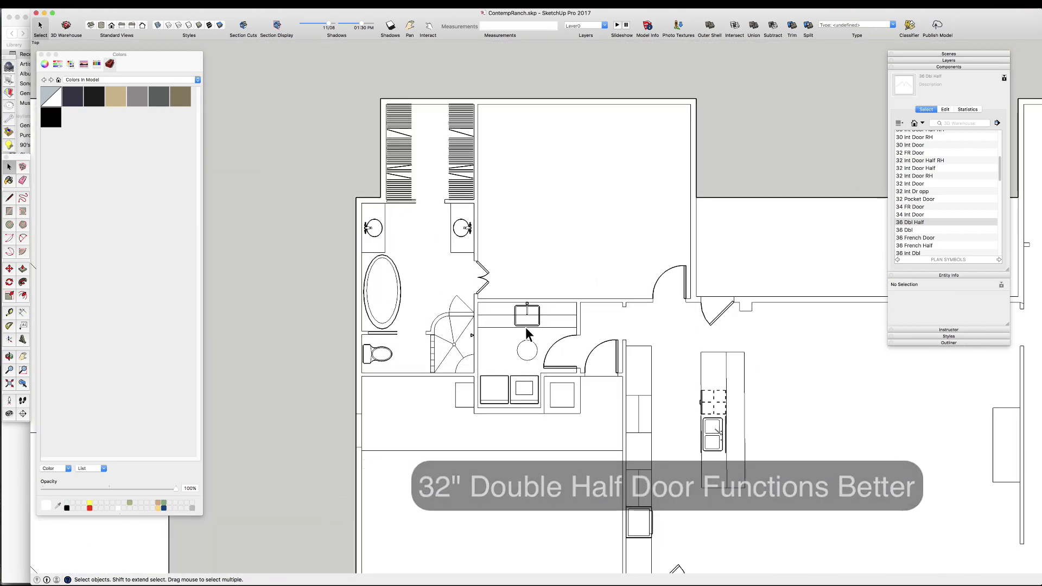
scroll(414, 320, "down", 3)
scroll(308, 345, "up", 8)
left_click(319, 350)
key("space")
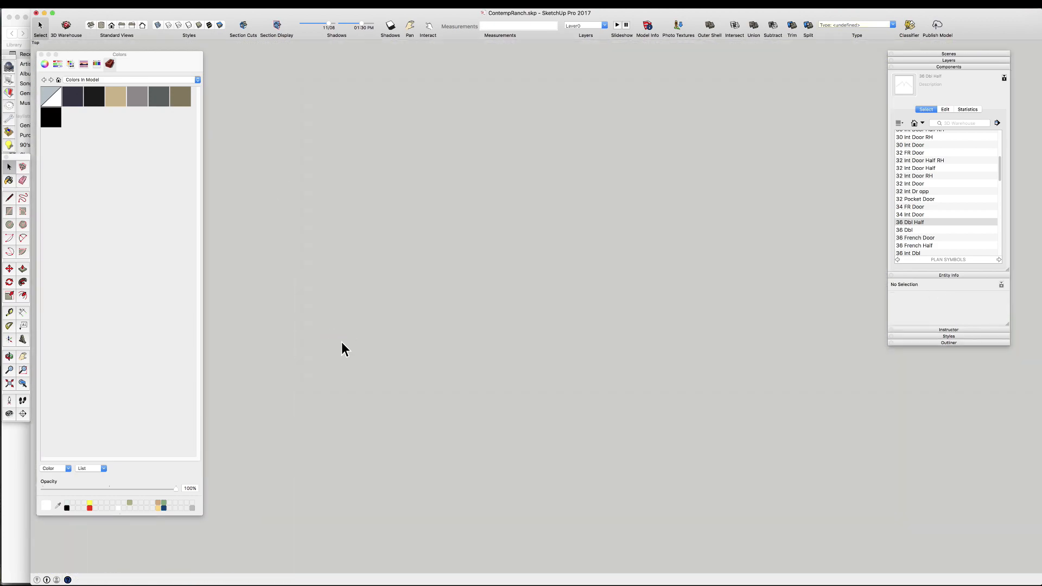
key("super+z")
triple_click(345, 342)
key("e")
scroll(418, 371, "down", 3)
middle_click_drag(424, 373, 537, 371, "shift")
scroll(499, 329, "up", 1)
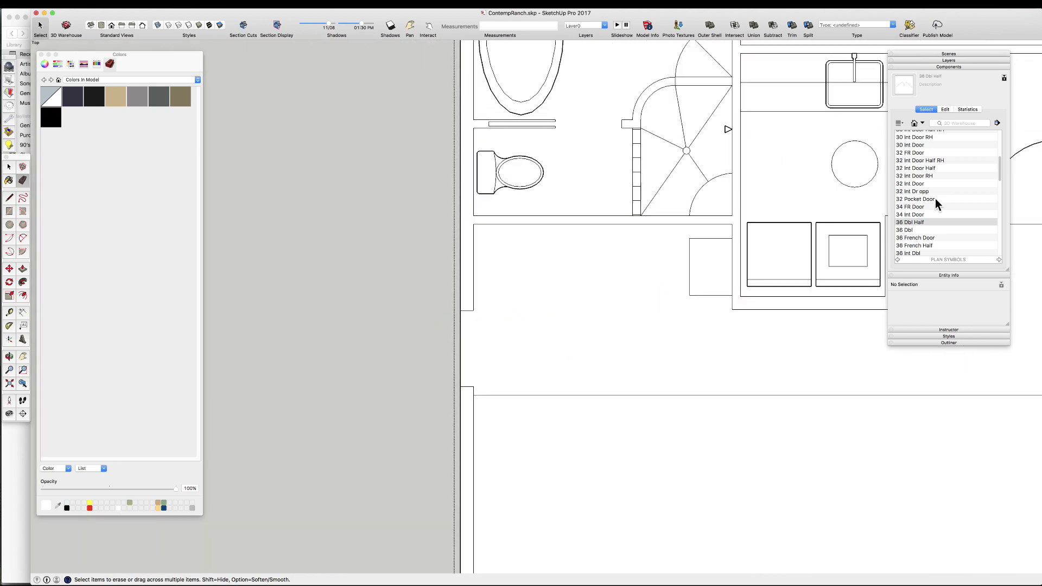
left_click(544, 407)
scroll(530, 394, "up", 3)
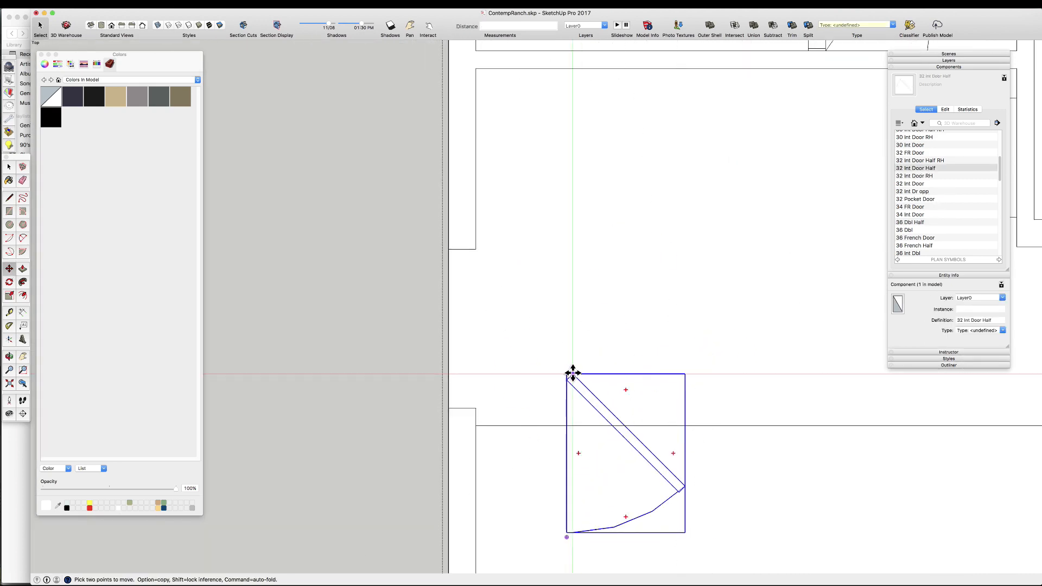
left_click(476, 249)
key("space")
scroll(460, 284, "down", 8)
left_click(448, 367)
scroll(456, 380, "down", 3)
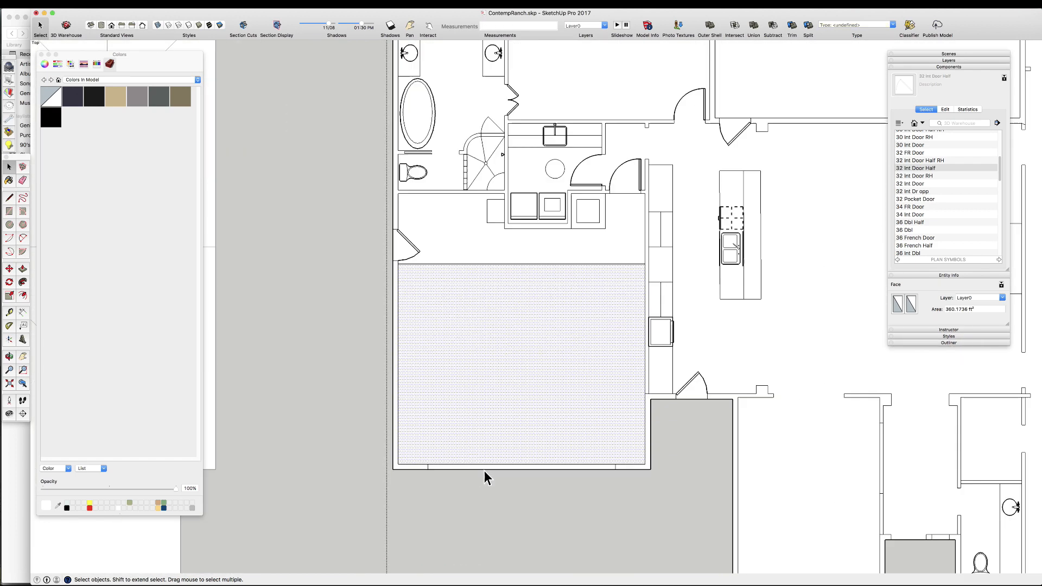
- Add a guide 2" inside the inner face of the garage's front wall
scroll(470, 467, "up", 7)
key("r")
key("e")
key("t")
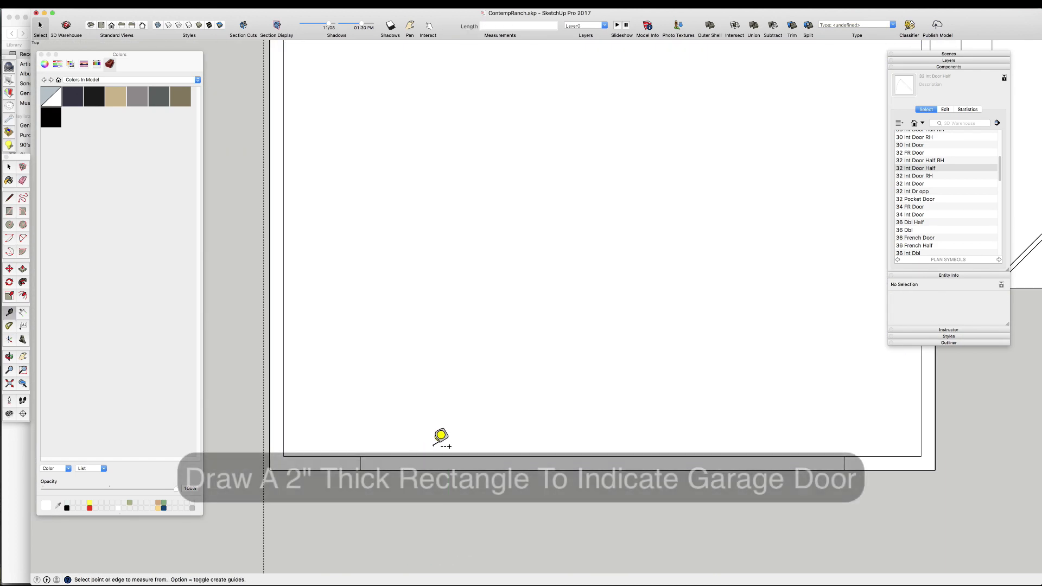
left_click(439, 456)
type("2")
key("Return")
- Draw a 2" thick rectangle across the garage's front opening, between the inner wall face and the guide, as the garage door
scroll(389, 453, "up", 3)
key("r")
left_click(339, 457)
scroll(338, 456, "down", 4)
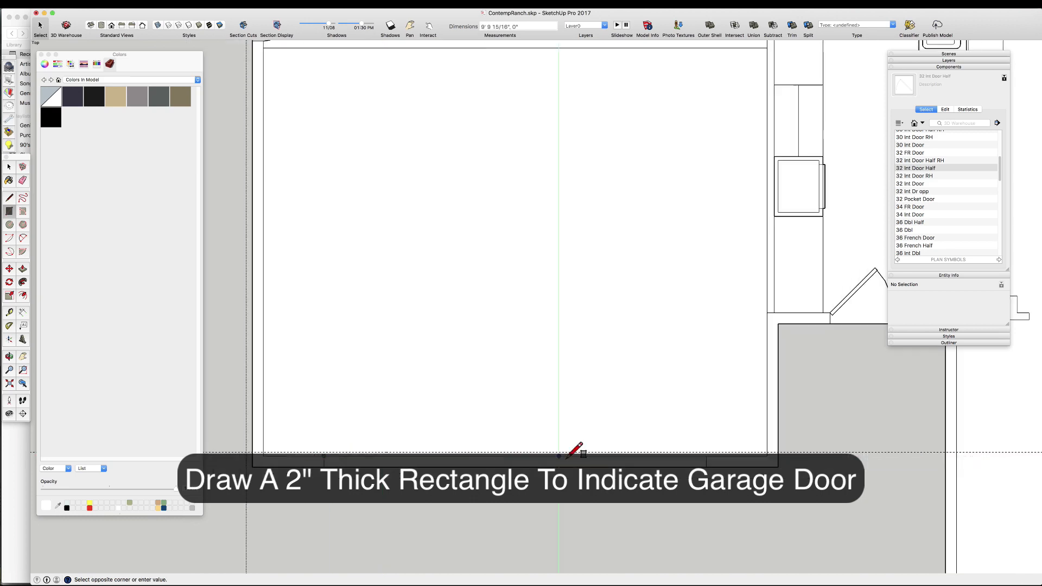
scroll(610, 455, "up", 6)
left_click(930, 451)
key("space")
scroll(721, 425, "down", 10)
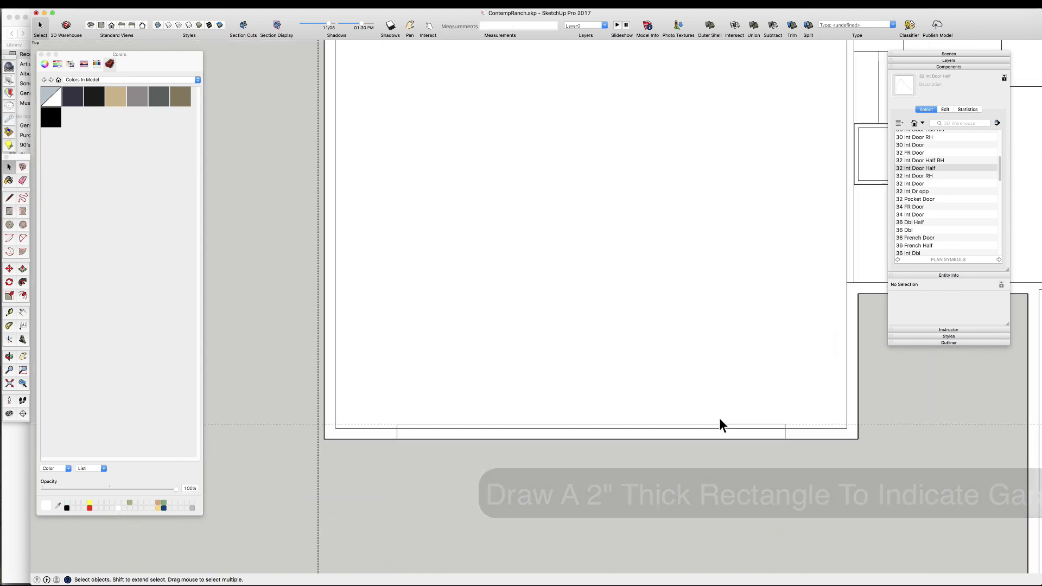
- Erase the leftover edges at the wall junctions of the bedroom closet behind the double-sink vanity, including the exterior wall corner
scroll(602, 280, "down", 5)
scroll(447, 249, "up", 6)
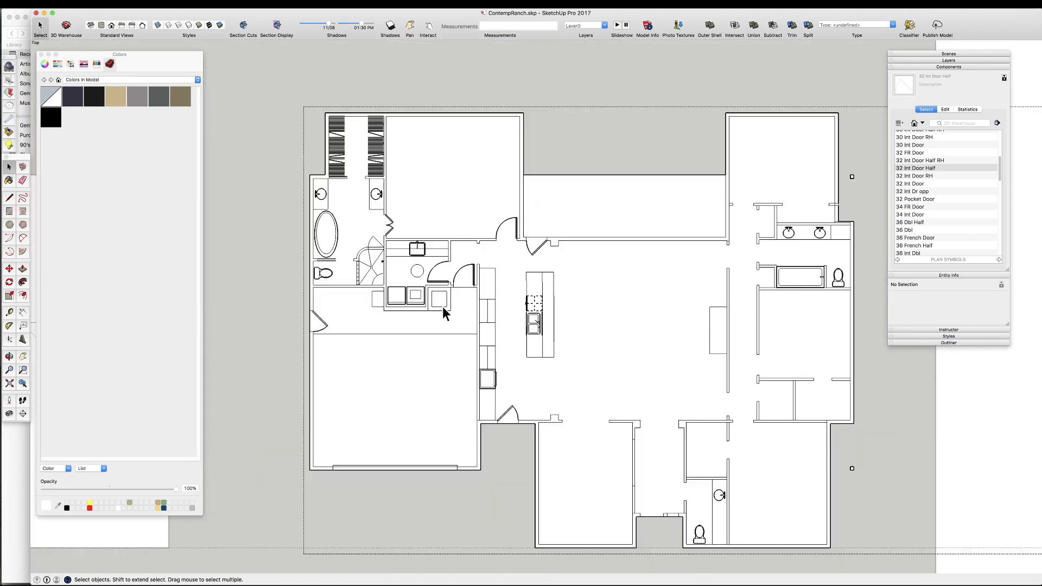
scroll(570, 231, "down", 3)
scroll(693, 256, "up", 8)
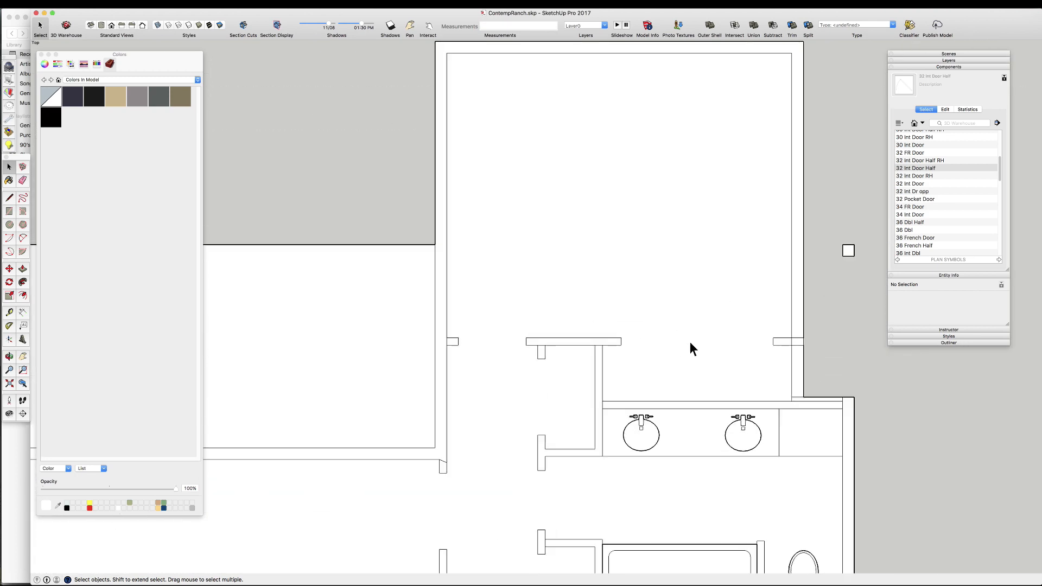
scroll(461, 337, "up", 2)
key("e")
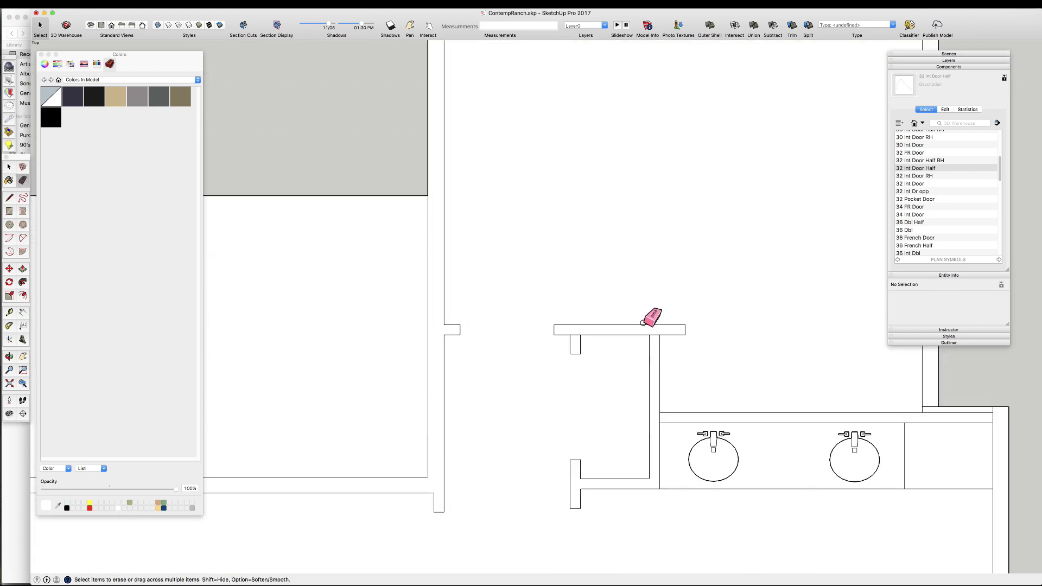
scroll(664, 339, "down", 3)
scroll(515, 374, "up", 4)
left_click(511, 380)
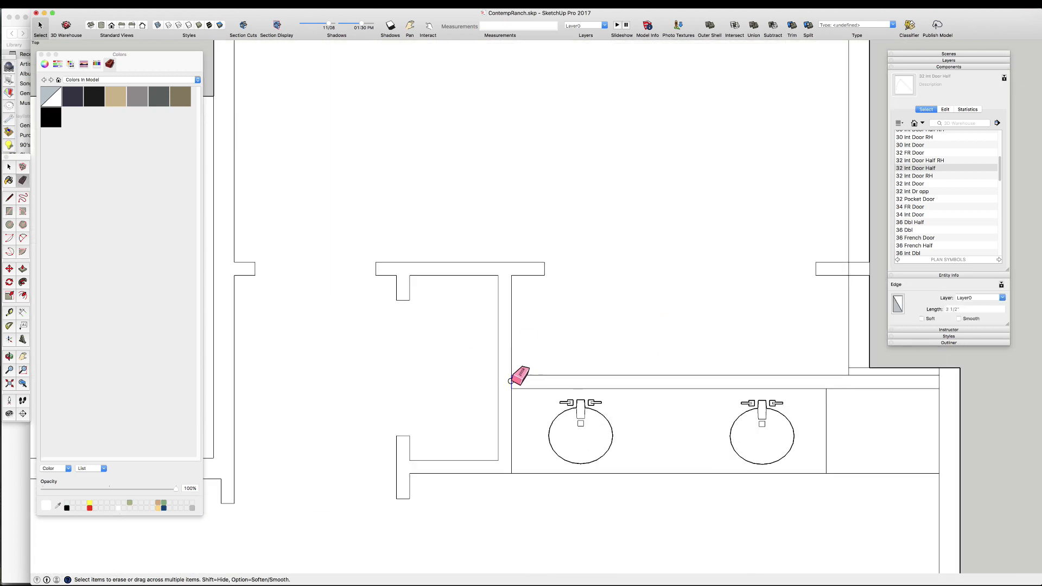
scroll(513, 380, "down", 4)
scroll(698, 268, "up", 2)
scroll(645, 313, "up", 3)
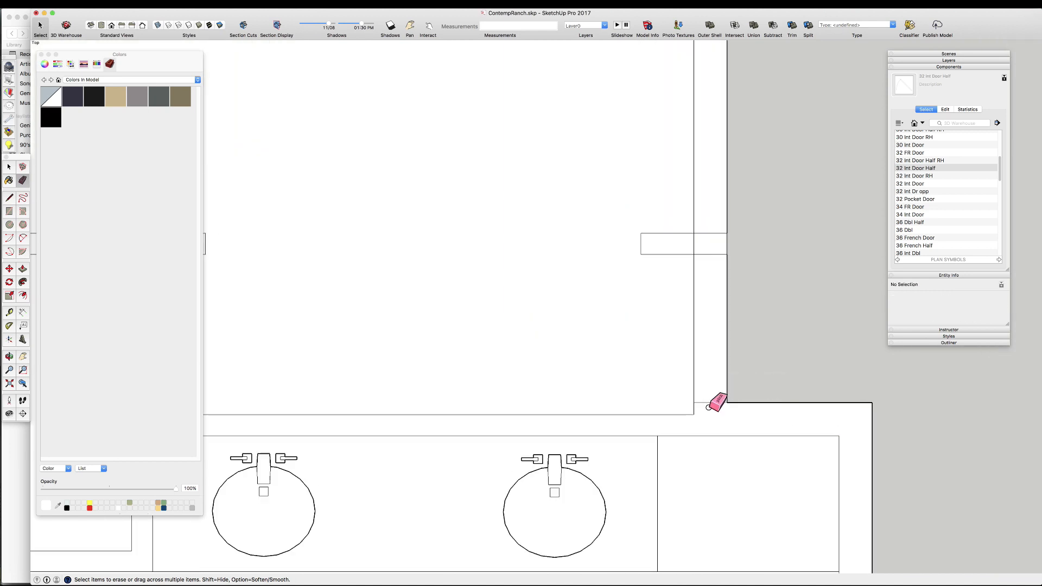
scroll(709, 407, "down", 4)
key("space")
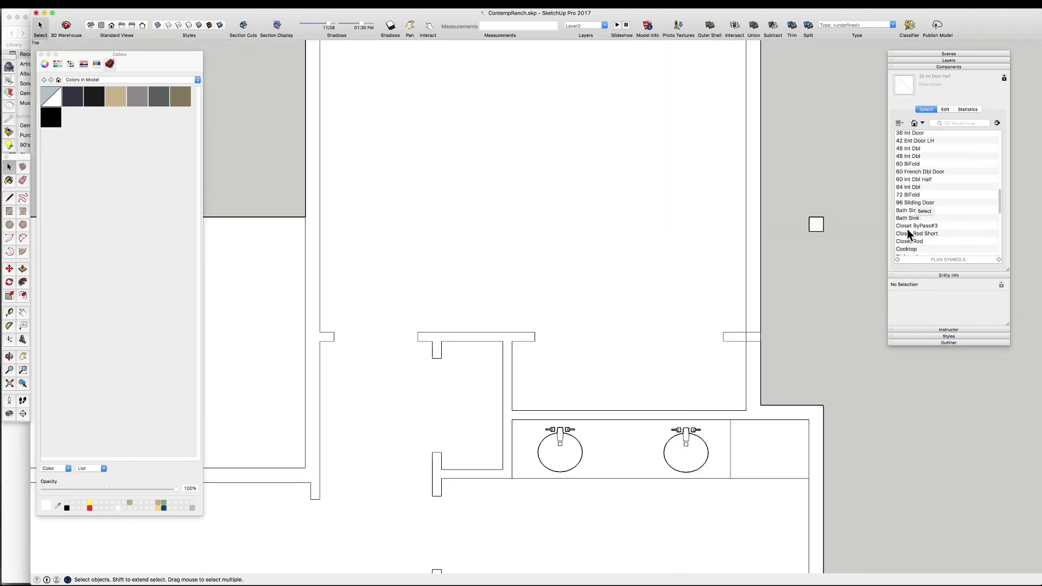
- Place a Closet Rod symbol at the inner front corner of the bedroom wall closet
scroll(519, 348, "up", 3)
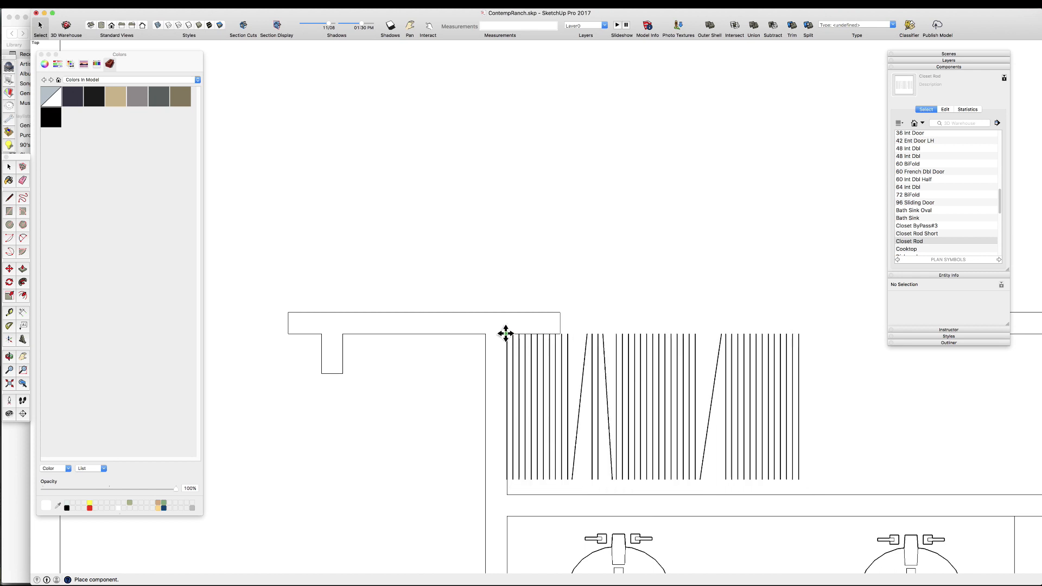
left_click(508, 333)
key("space")
scroll(526, 346, "down", 3)
- Measure the wall closet and the bedroom's depth from its far wall to the closet front
key("t")
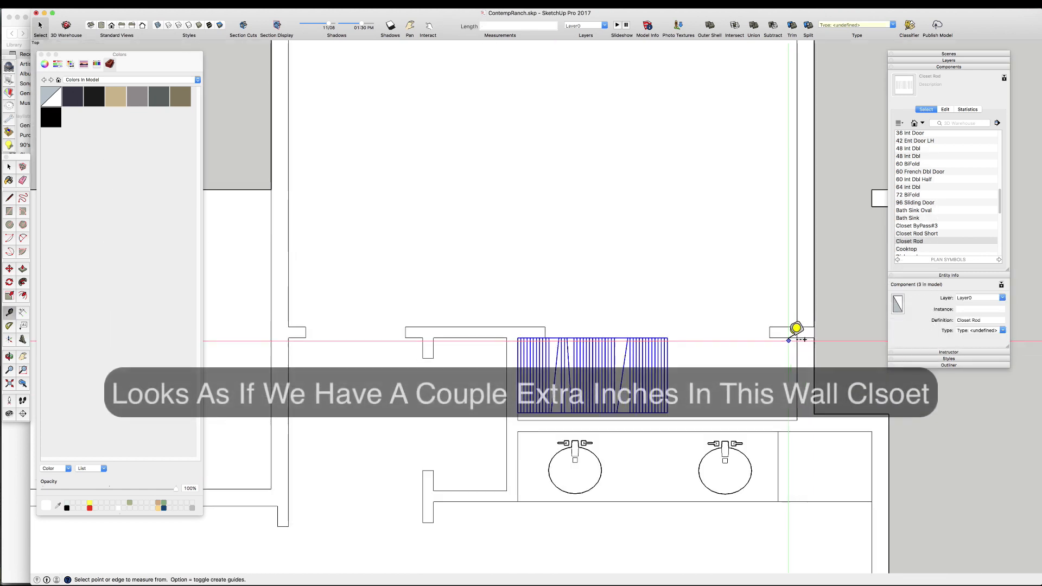
left_click(797, 340)
key("space")
scroll(680, 339, "down", 3)
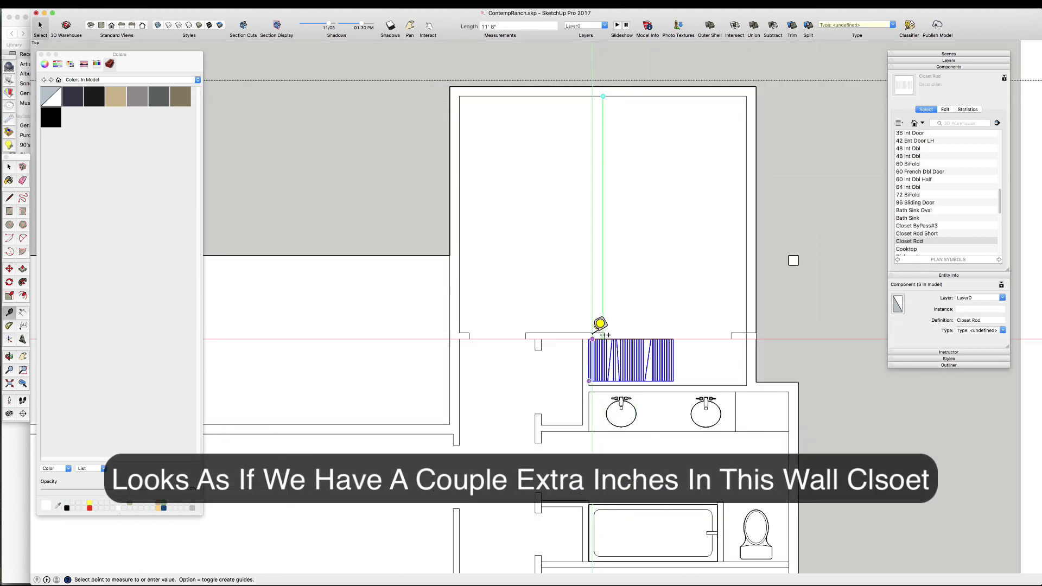
key("space")
- Move the wall closet's front wall segments toward its back wall to give the closet a 25" depth
scroll(569, 337, "down", 2)
scroll(556, 338, "up", 3)
left_click_drag(409, 317, 808, 347)
scroll(781, 358, "up", 4)
key("t")
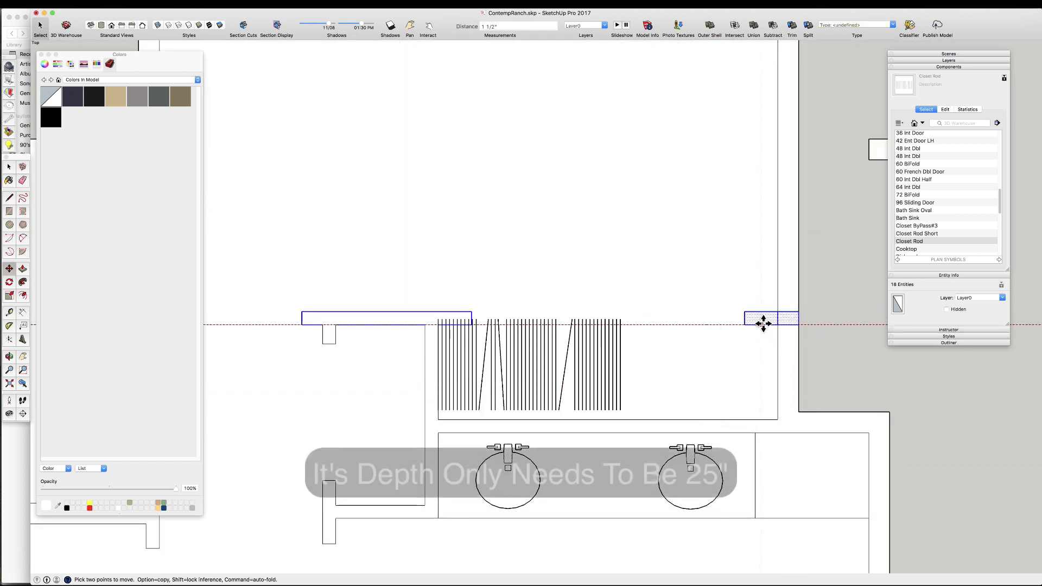
- Finish moving the bedroom closet's front wall for a 25" closet depth and centre the linen closet's opening
key("space")
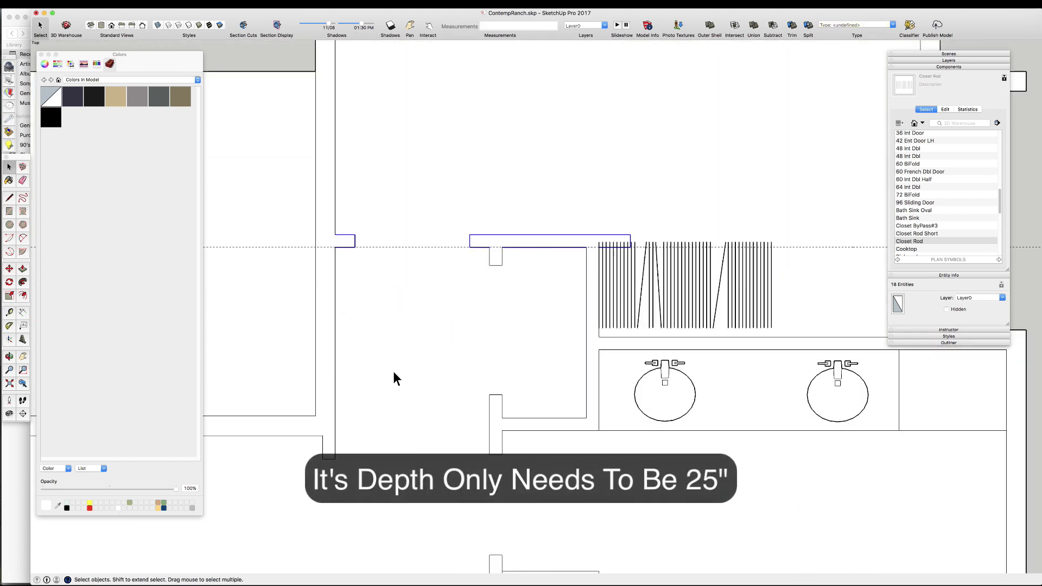
scroll(526, 251, "up", 3)
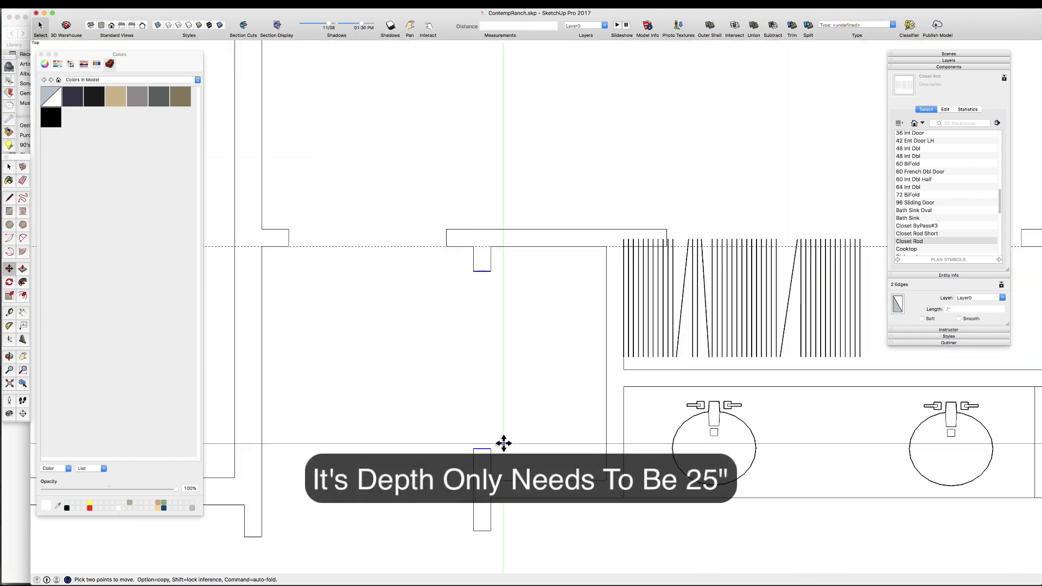
scroll(489, 353, "down", 4)
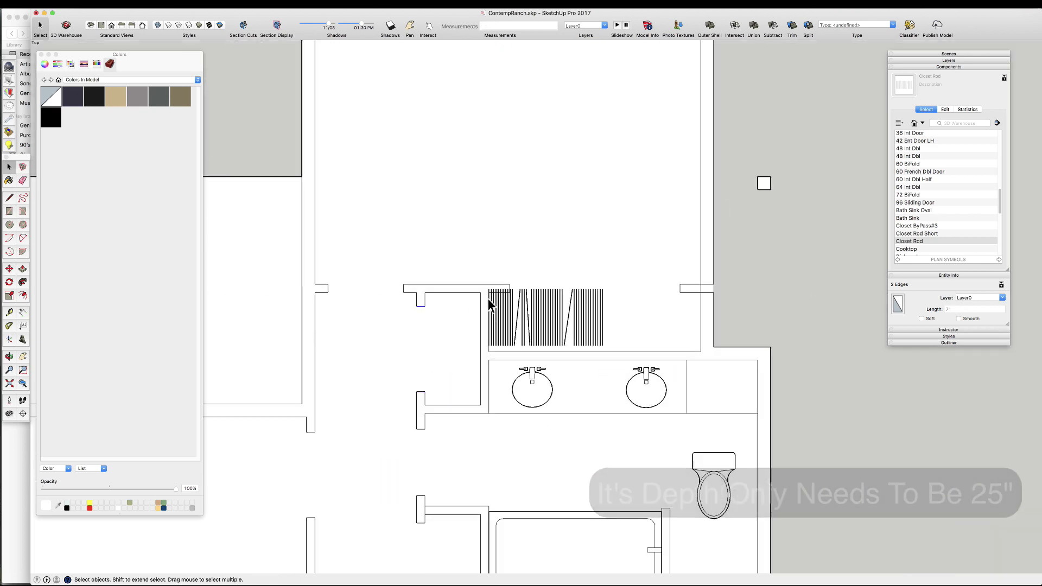
- Fit the Closet Rod symbol into the bedroom closet's corner and scale it to span the closet's full width
scroll(494, 301, "up", 6)
left_click(475, 428)
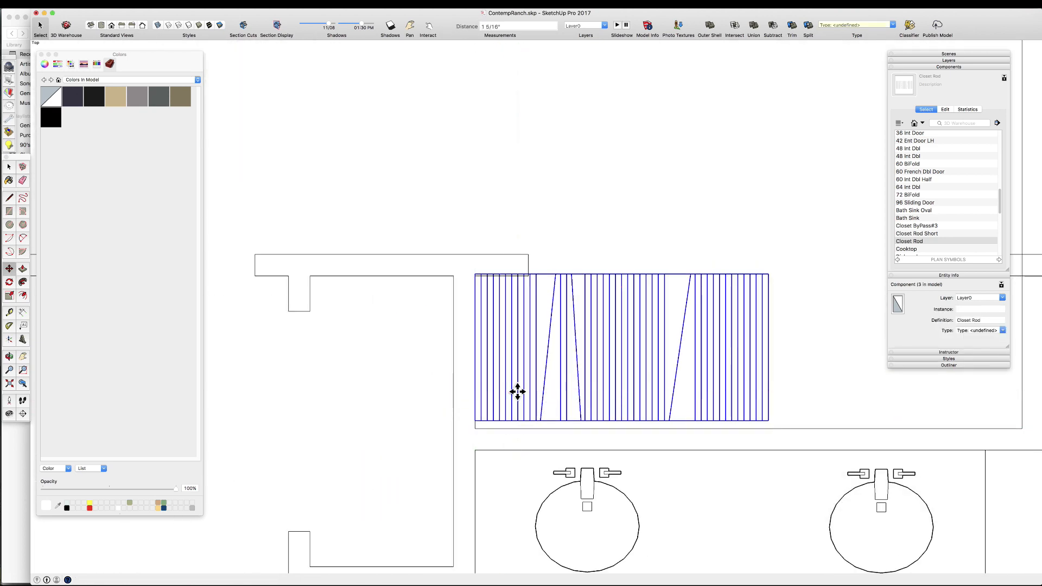
scroll(488, 402, "down", 2)
key("s")
left_click(801, 330)
key("space")
scroll(518, 281, "down", 7)
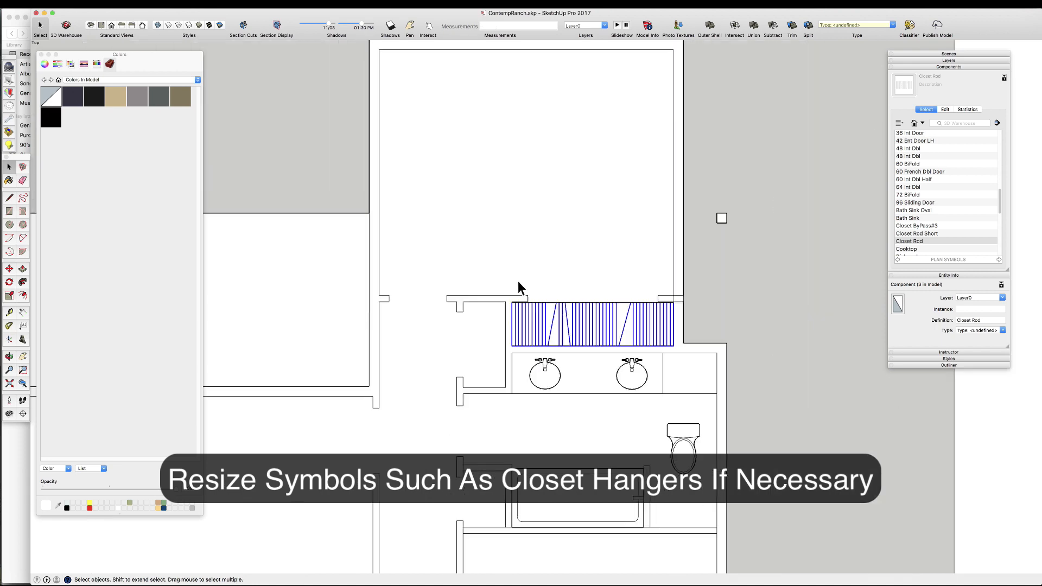
- Erase the stray edge across the wall stub beside the closet next to the tub
scroll(486, 408, "up", 8)
key("e")
left_click_drag(437, 381, 450, 383)
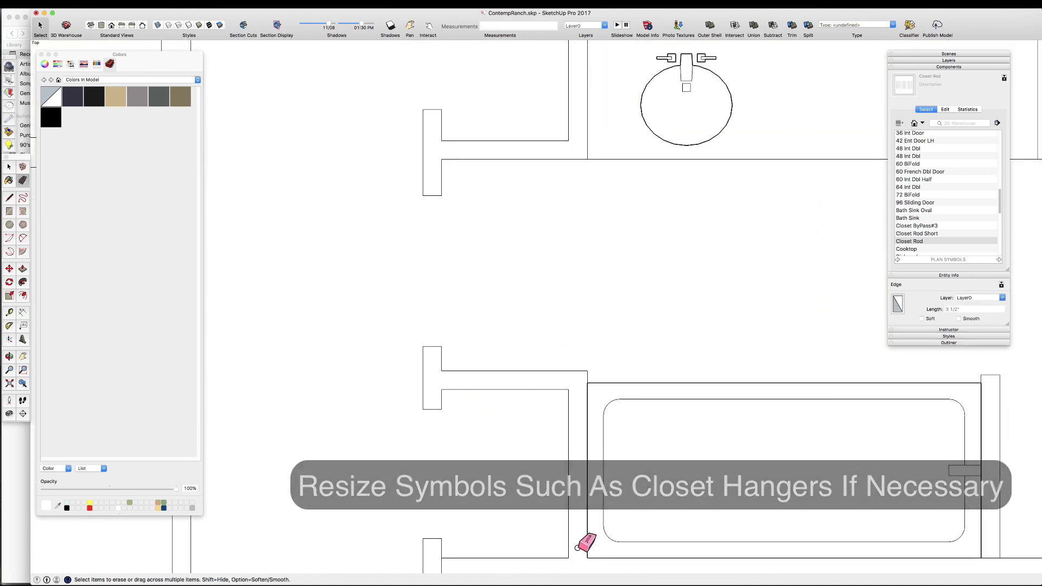
scroll(413, 402, "down", 5)
scroll(597, 460, "up", 6)
scroll(380, 456, "down", 3)
- Rotate the bathroom toilet 180 degrees and move it beside the tub with its tank against the lower wall
key("space")
left_click(594, 317)
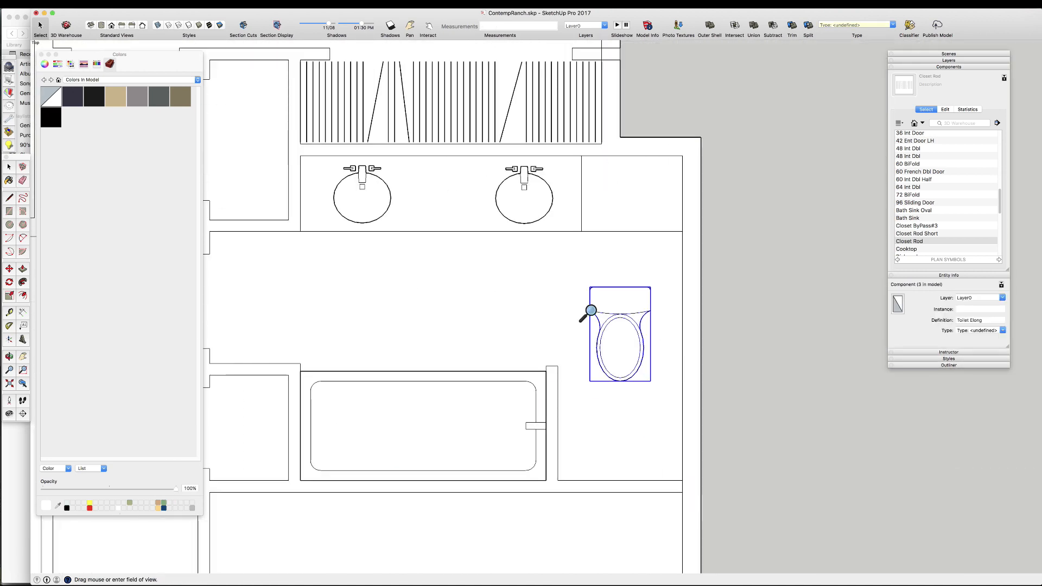
key("space")
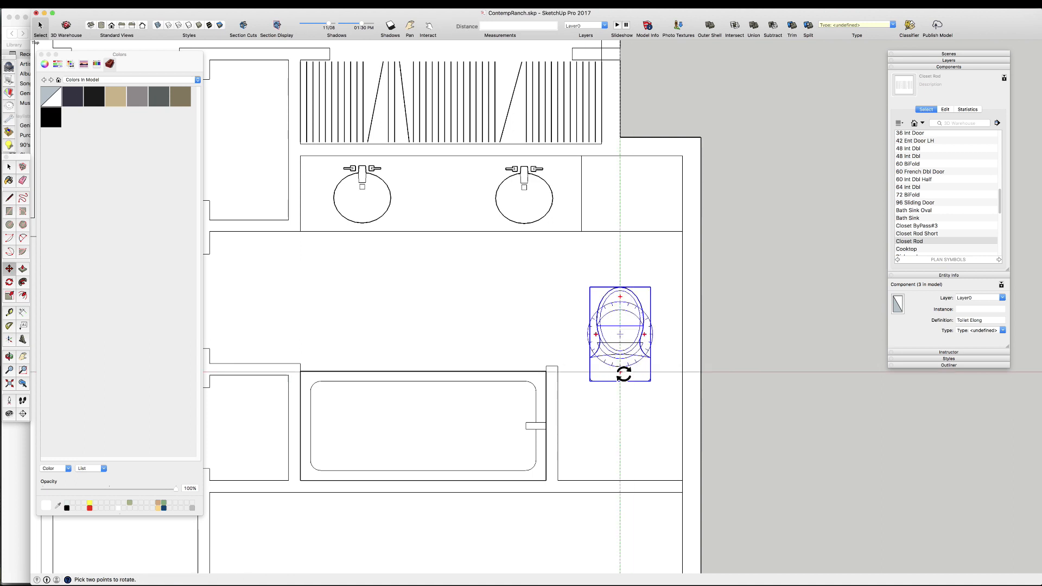
left_click(619, 478)
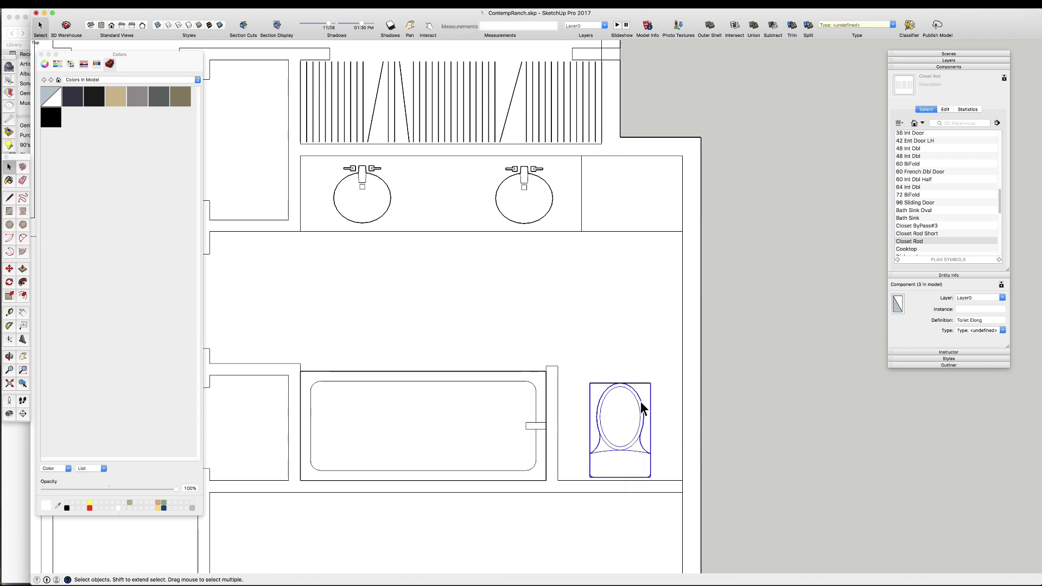
key("space")
- Insert a 32 Int Door in the upper bedroom's doorway and flip it to swing into the room, hinged on the left jamb
scroll(559, 334, "down", 3)
scroll(485, 308, "down", 2)
scroll(519, 532, "down", 1)
scroll(555, 259, "up", 3)
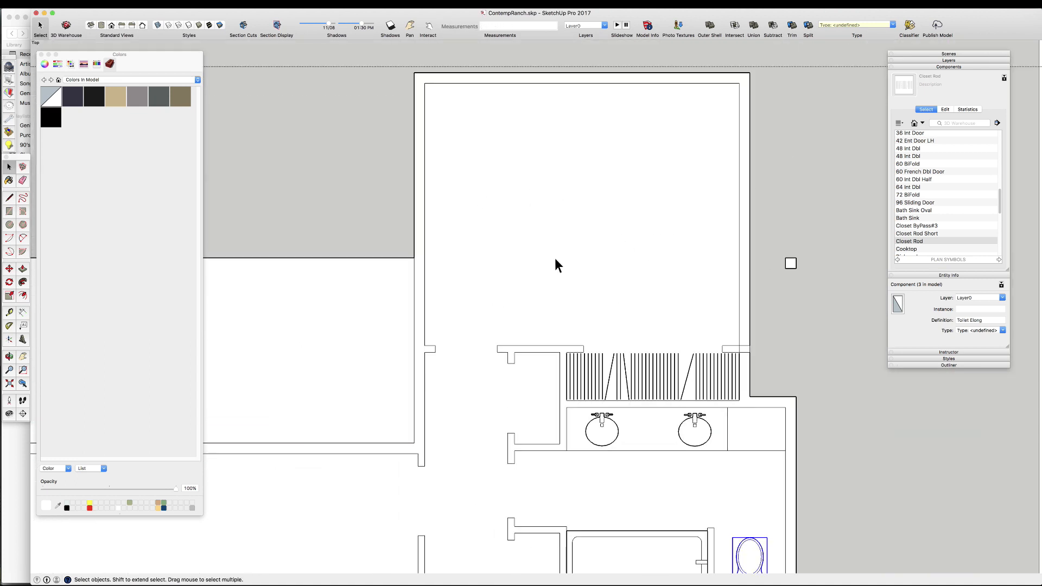
scroll(938, 201, "up", 3)
left_click(926, 170)
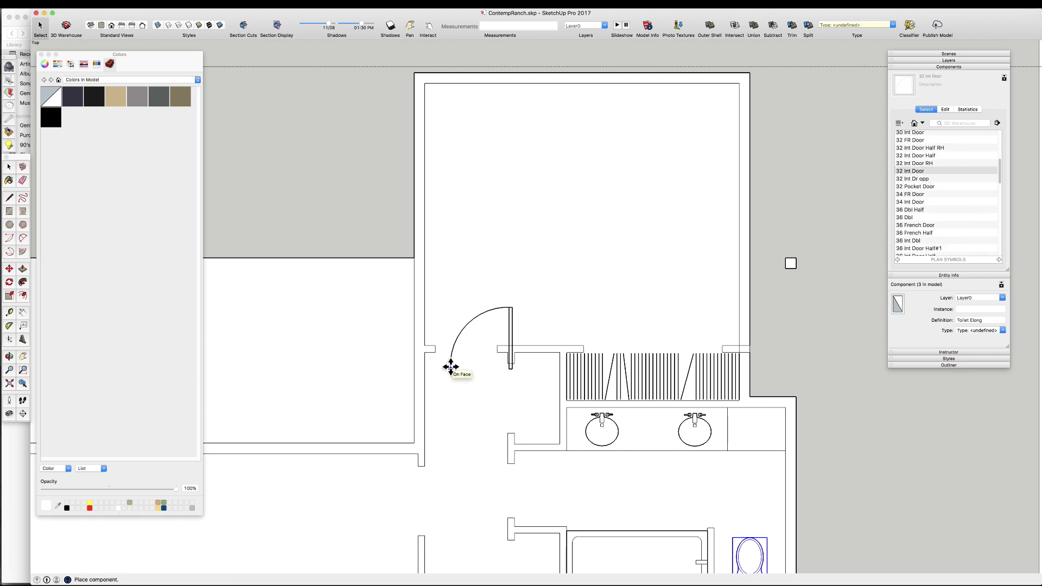
key("shift+r")
key("space")
scroll(490, 219, "down", 2)
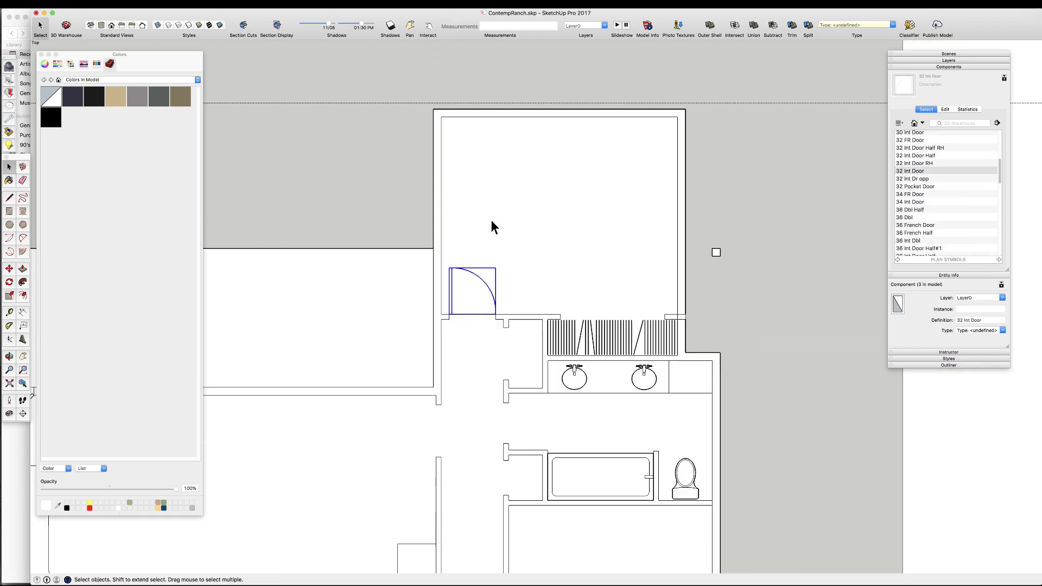
- Insert a 72 BiFold door across the bedroom closet's opening
scroll(636, 206, "up", 2)
scroll(942, 190, "down", 7)
left_click(911, 180)
scroll(551, 404, "up", 2)
left_click(551, 404)
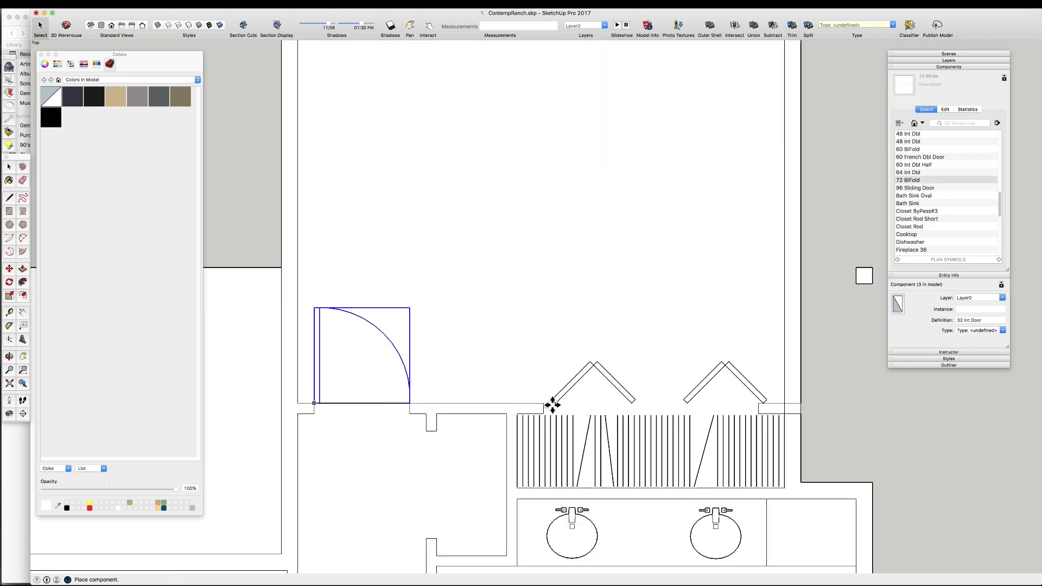
scroll(544, 391, "up", 3)
scroll(551, 414, "down", 2)
key("space")
scroll(646, 305, "down", 5)
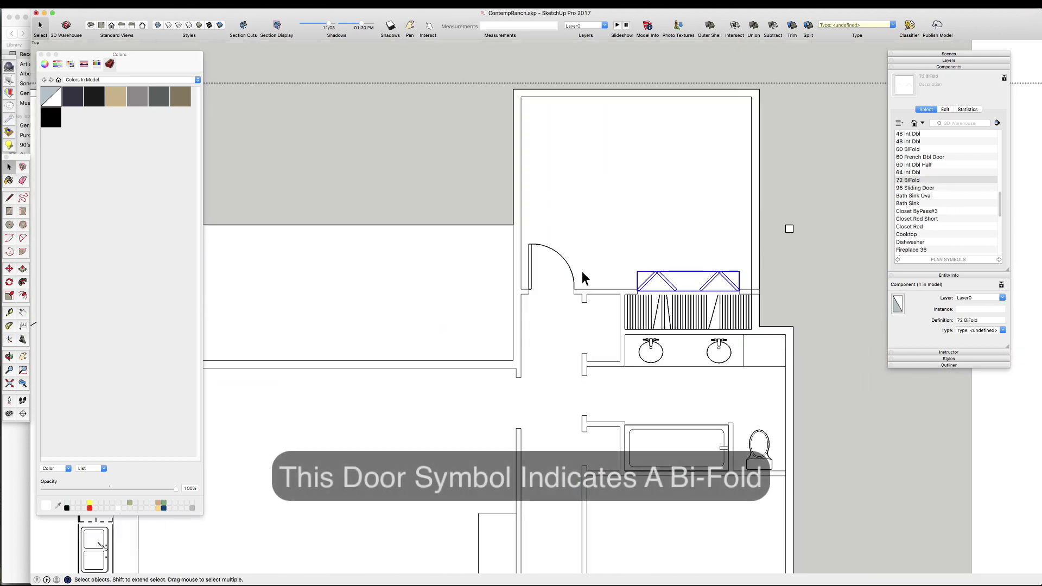
- Insert a 36 Dbl Half door, rotate it 90 degrees and fit it into the linen closet's opening facing the hall
scroll(582, 272, "up", 4)
scroll(945, 209, "up", 5)
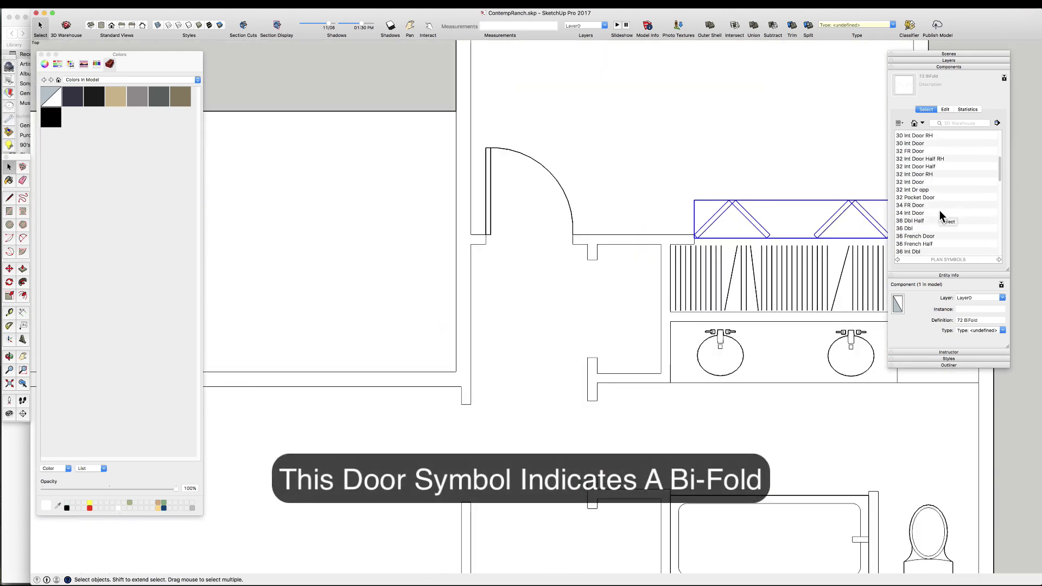
left_click(907, 221)
left_click(587, 260)
scroll(505, 243, "up", 2)
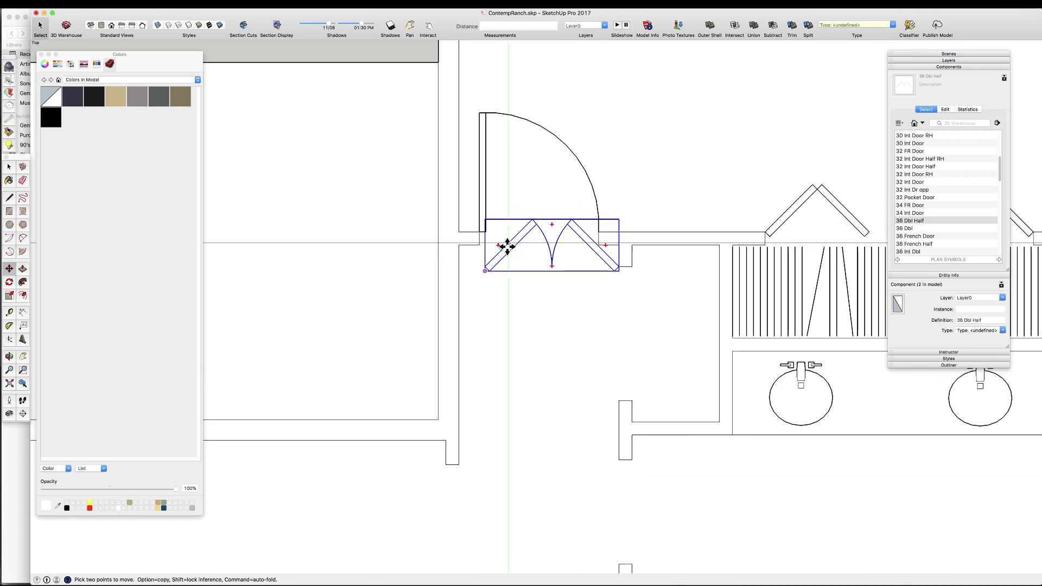
left_click(600, 266)
left_click(619, 401)
key("space")
scroll(559, 319, "down", 4)
scroll(618, 329, "up", 2)
- Place a guide 18.5" from the linen closet's back wall and draw the shelf line along it
left_click(618, 329)
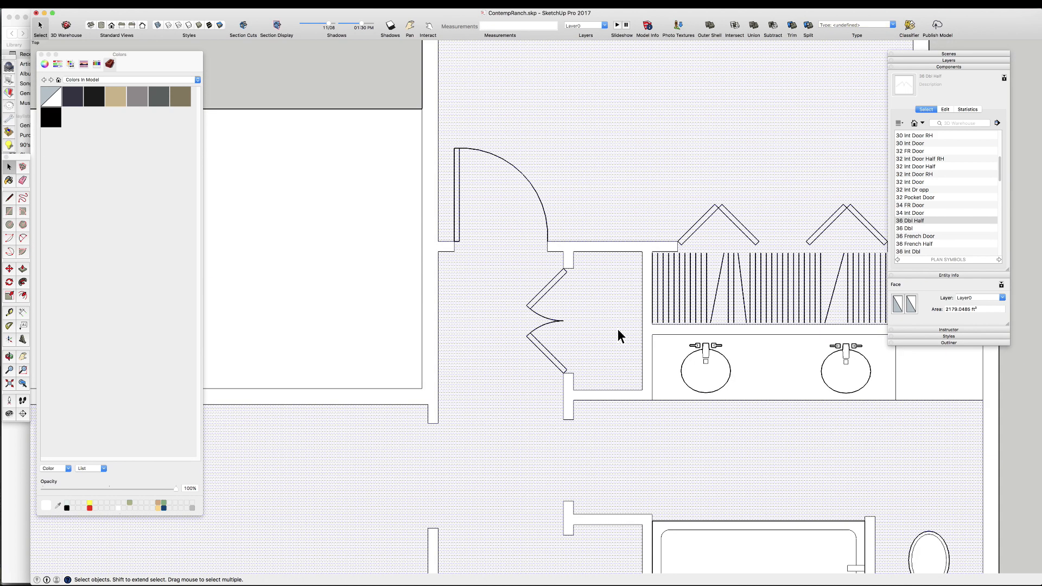
key("t")
left_click(642, 347)
left_click(612, 298)
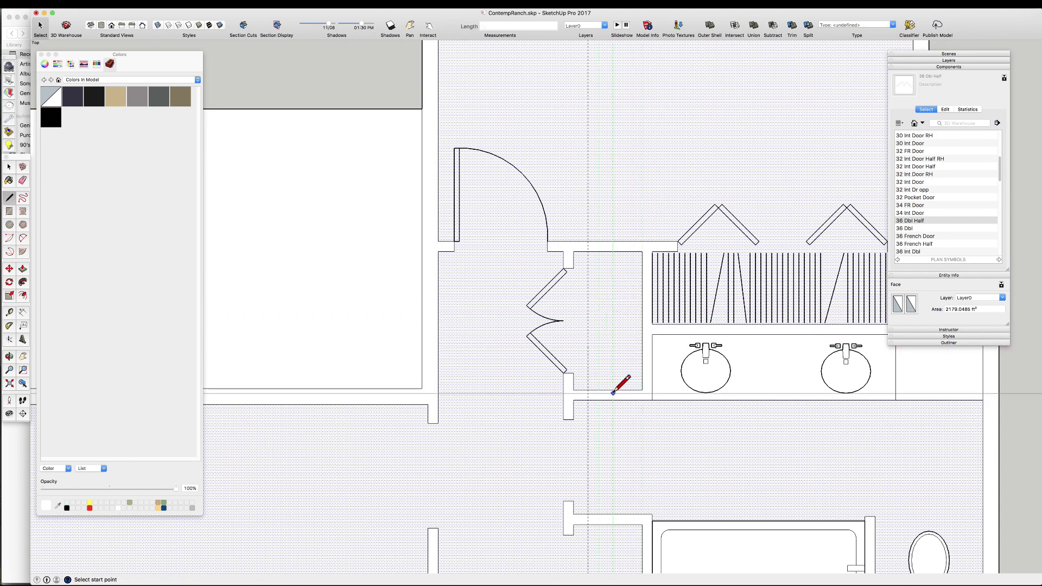
left_click(588, 252)
scroll(588, 234, "down", 3)
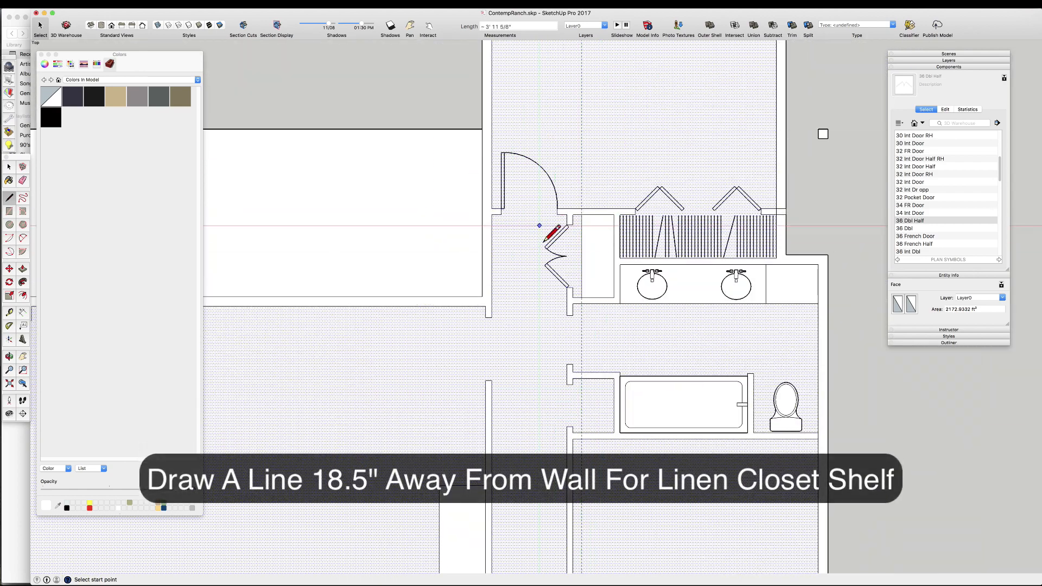
- Draw a shelf line along the same guide in the closet beside the tub
scroll(591, 436, "up", 3)
scroll(587, 430, "up", 2)
left_click(574, 426)
left_click(575, 299)
key("space")
scroll(538, 367, "down", 5)
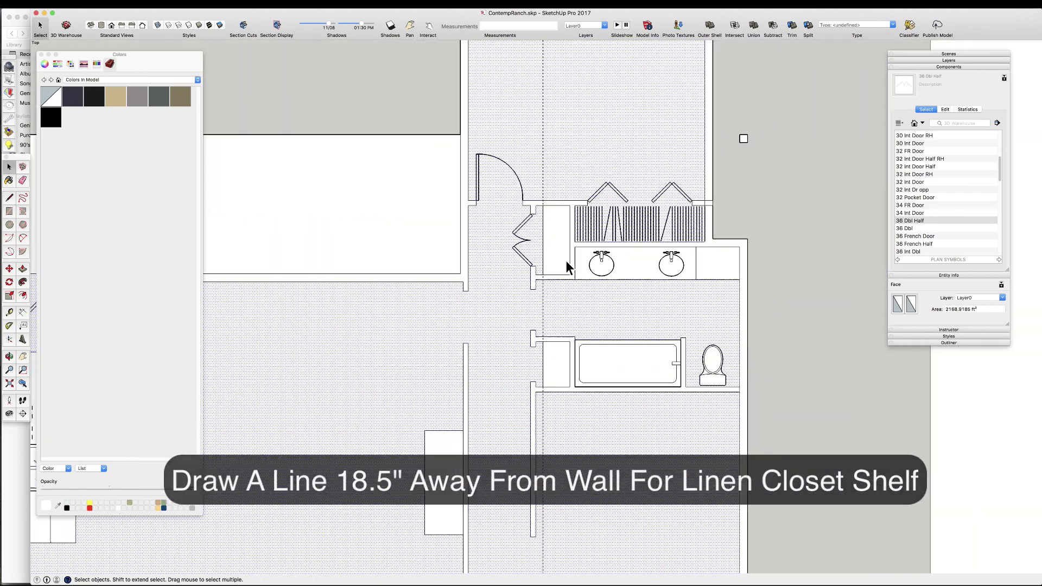
- Draw a helper line between the vanity and tub walls and add guides for centring the bathroom doorway on its midpoint
scroll(566, 260, "up", 2)
scroll(522, 272, "up", 3)
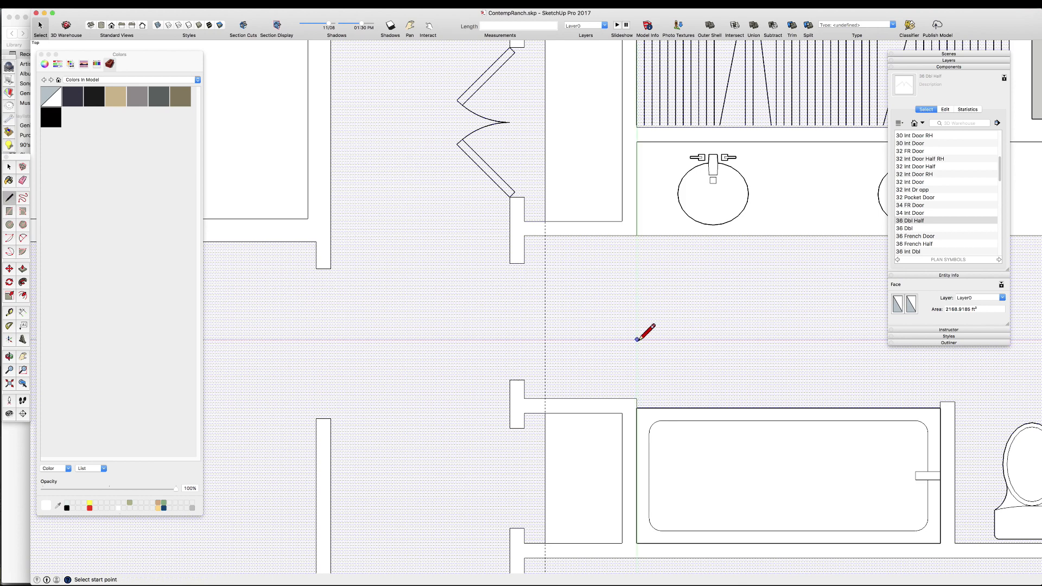
left_click(636, 235)
key("space")
key("t")
left_click(593, 399)
left_click(637, 317)
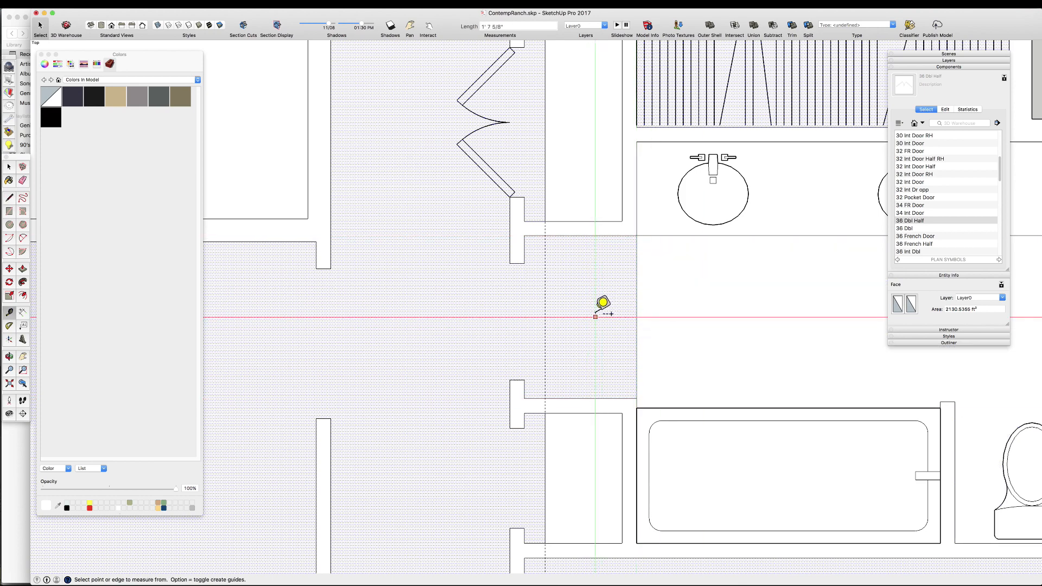
scroll(498, 267, "up", 2)
key("l")
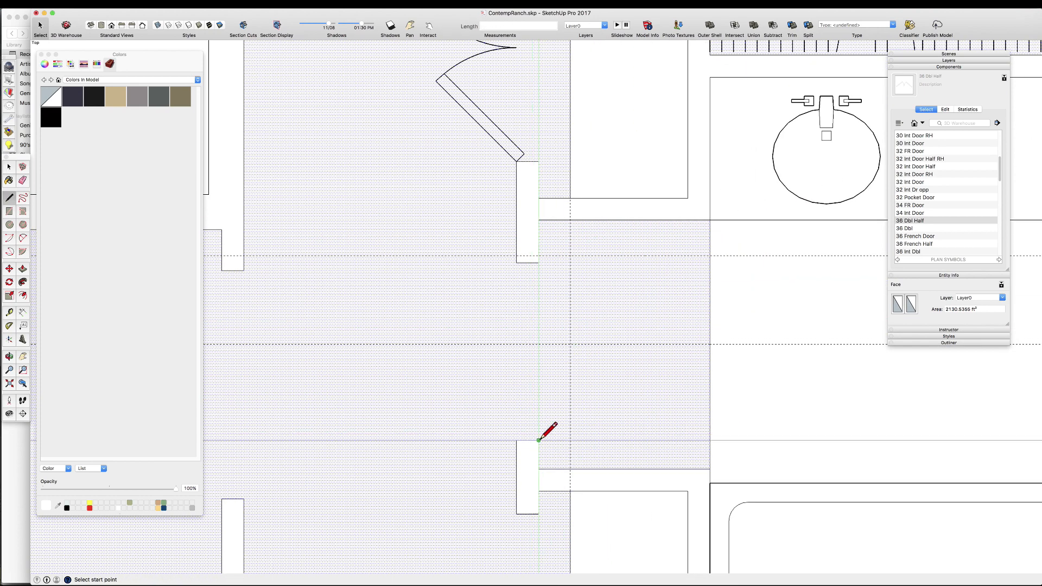
- Move both jamb edges to centre the bathroom doorway between the walls, and erase the guides and helper line
key("space")
left_click_drag(508, 252, 553, 449)
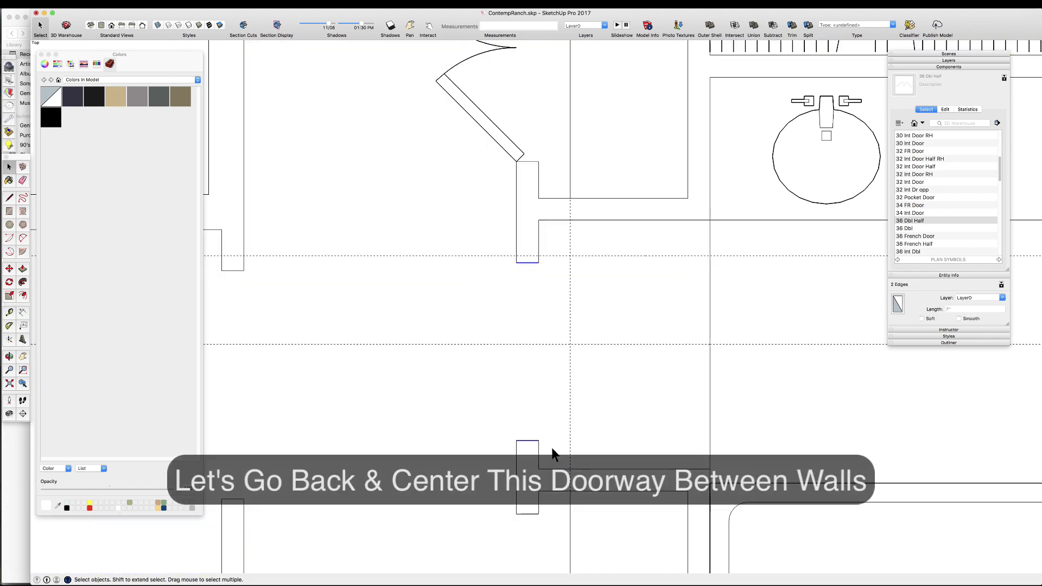
key("m")
left_click(538, 263)
scroll(545, 376, "down", 3)
key("e")
scroll(515, 359, "down", 3)
left_click_drag(517, 358, 555, 329)
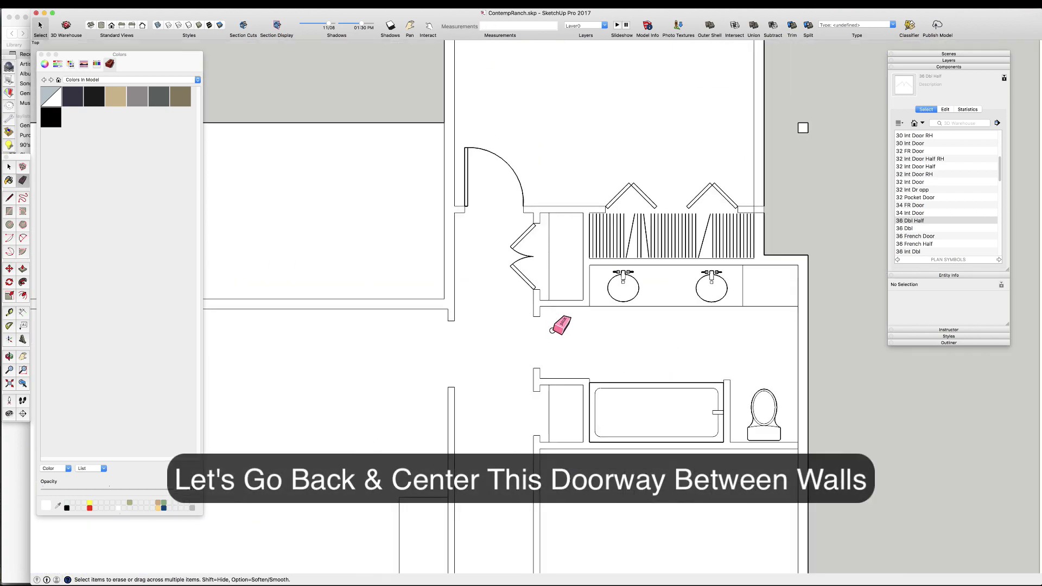
- Move the bathroom doorway's upper jamb edge 1" upward to widen the opening
scroll(532, 348, "up", 1)
key("space")
scroll(926, 212, "up", 5)
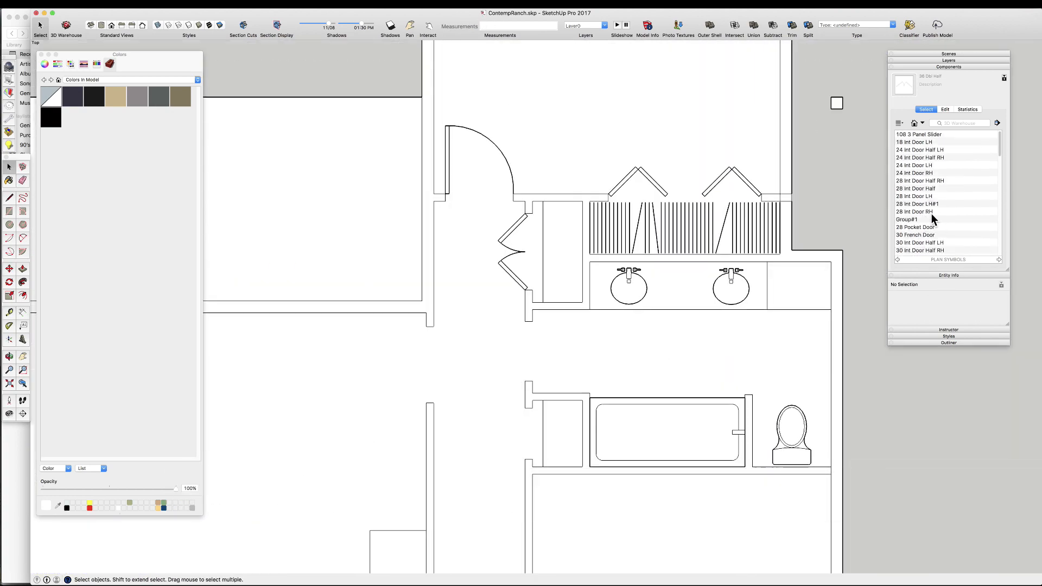
scroll(522, 318, "up", 3)
left_click(540, 292)
key("m")
left_click(547, 292)
type("1")
key("Return")
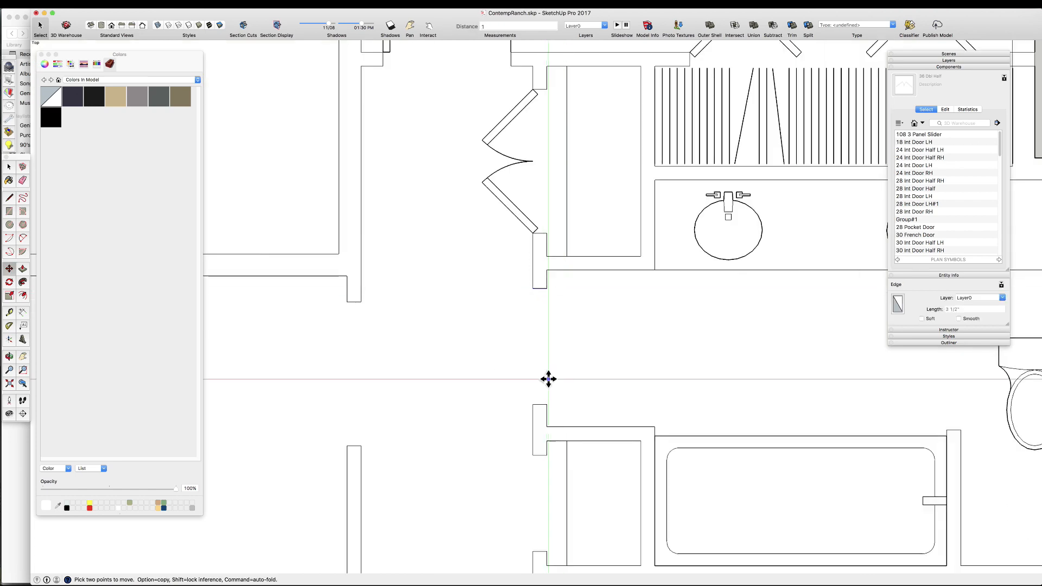
- Move the bathroom doorway's lower jamb edge 1" downward to widen the opening
key("space")
left_click_drag(506, 396, 566, 414)
key("m")
left_click(547, 404)
type("1")
key("Return")
scroll(402, 353, "down", 10)
key("space")
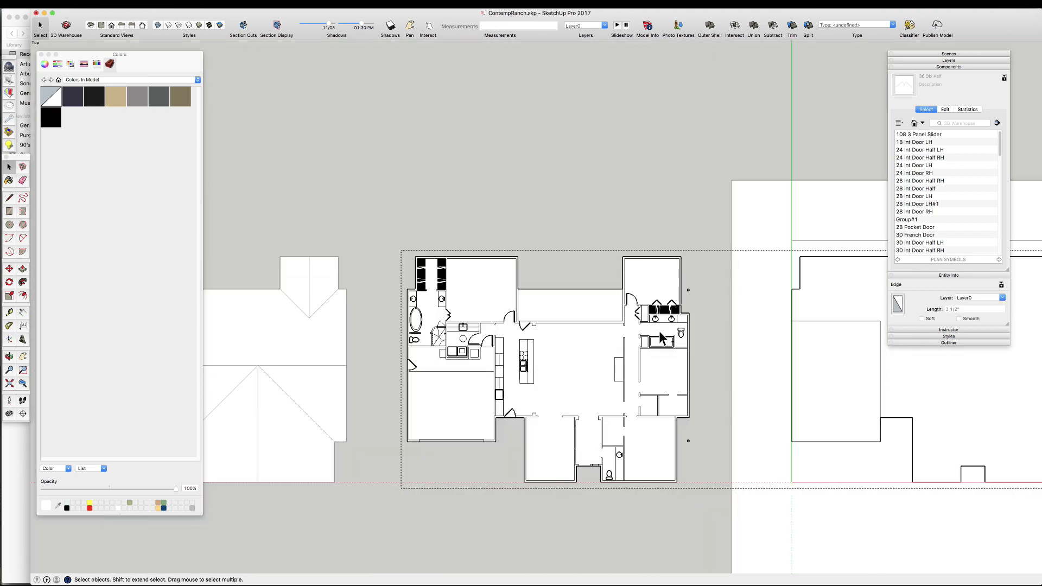
- Delete the toilet beside the tub
scroll(658, 330, "up", 8)
left_click(746, 332)
key("Delete")
scroll(938, 209, "down", 3)
- Insert a Toilet Elong symbol in the alcove beside the tub and offset it 1" from the lower wall
scroll(939, 213, "down", 6)
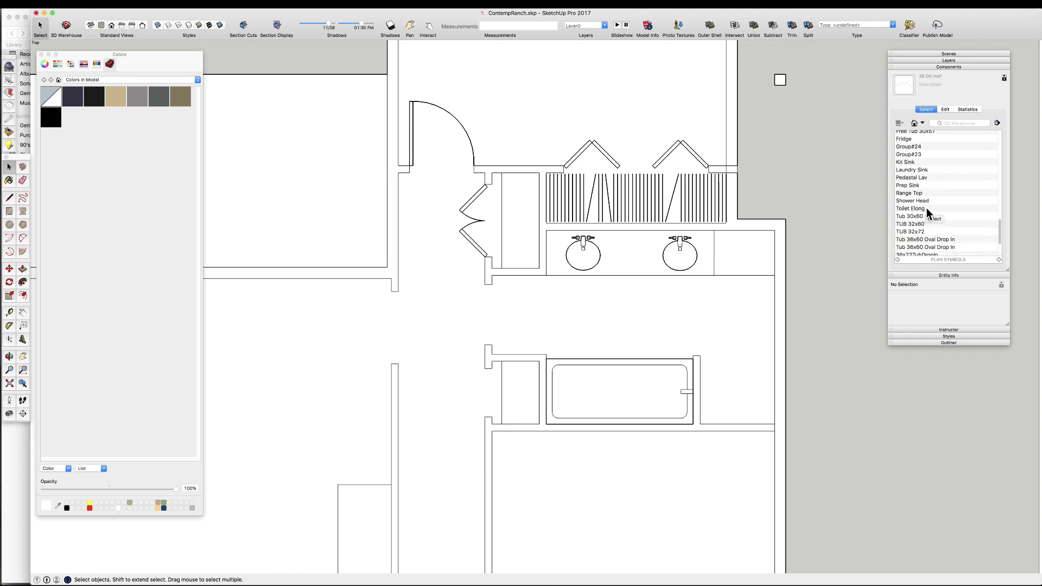
left_click(917, 209)
scroll(721, 330, "up", 4)
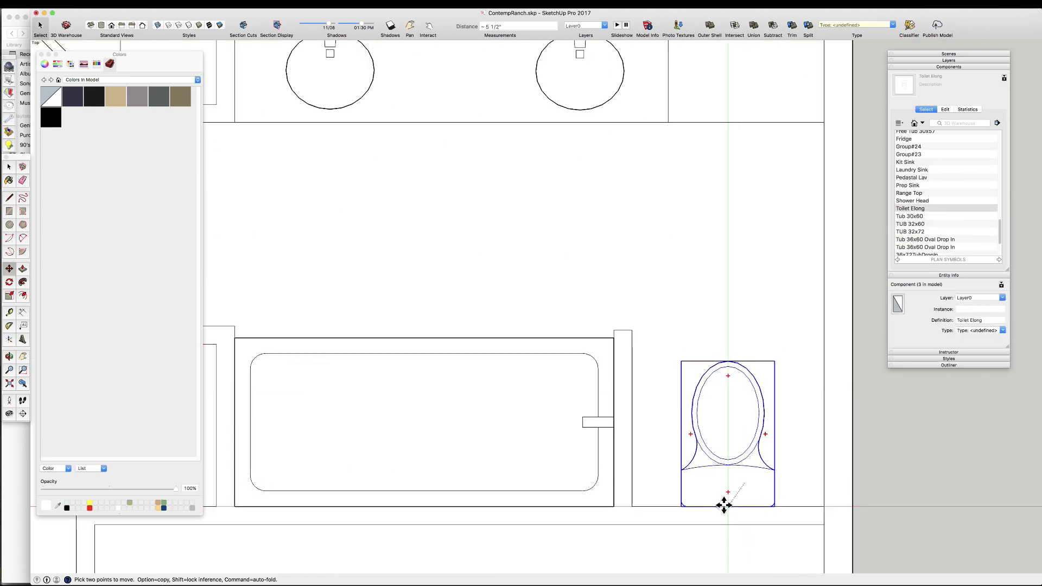
left_click(725, 460)
type("1")
key("Return")
key("space")
- Erase the short edge across the wall junction at the lower corner beside the toilet
scroll(652, 428, "down", 4)
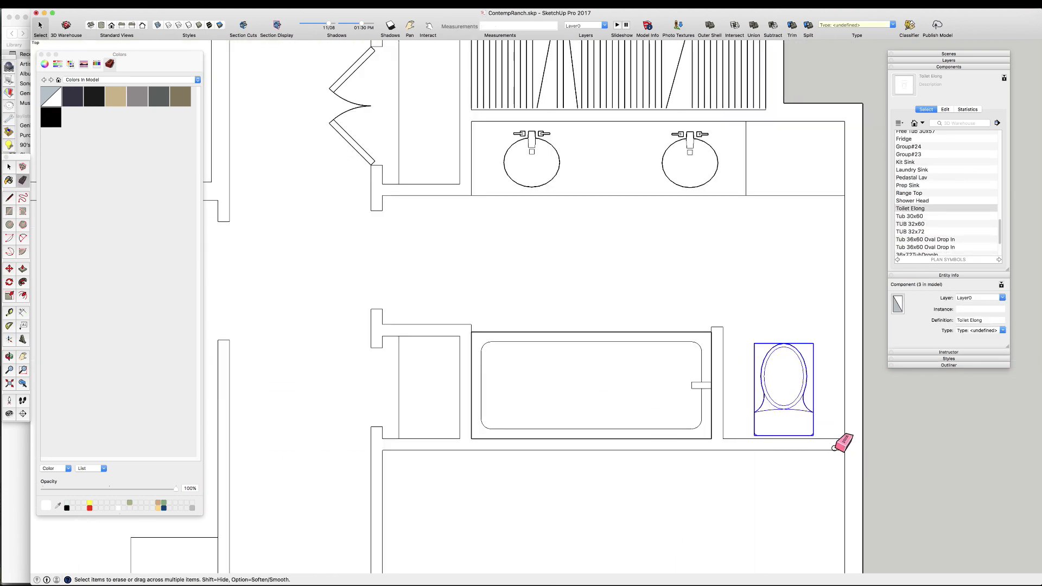
left_click(845, 445)
scroll(819, 495, "down", 4)
- Insert a 30 Int Door RH, flip it and move it to the bathroom doorway's lower jamb, swinging into the bathroom
scroll(833, 296, "up", 2)
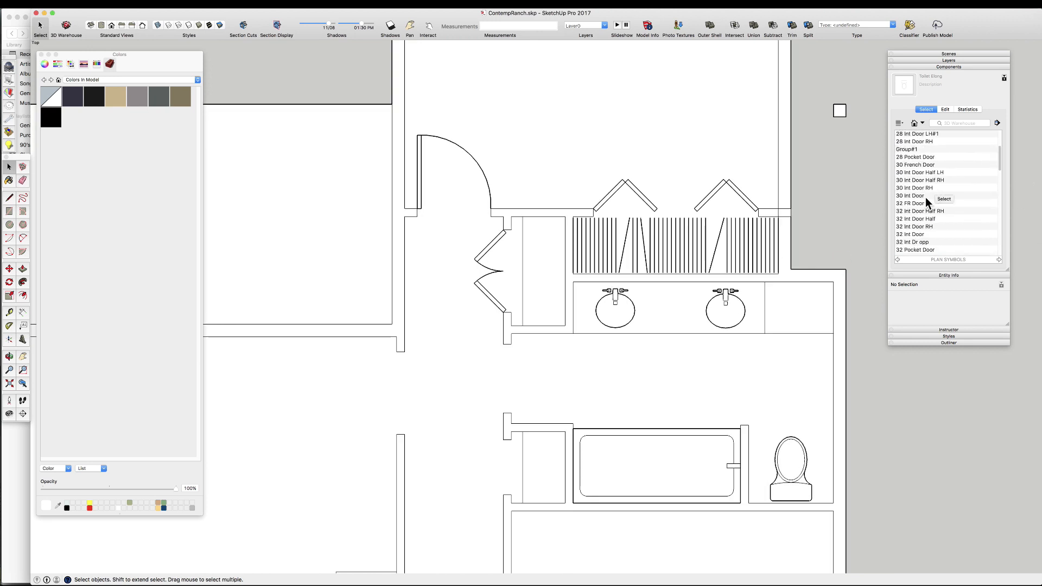
left_click(914, 188)
scroll(564, 328, "down", 1)
left_click(454, 397)
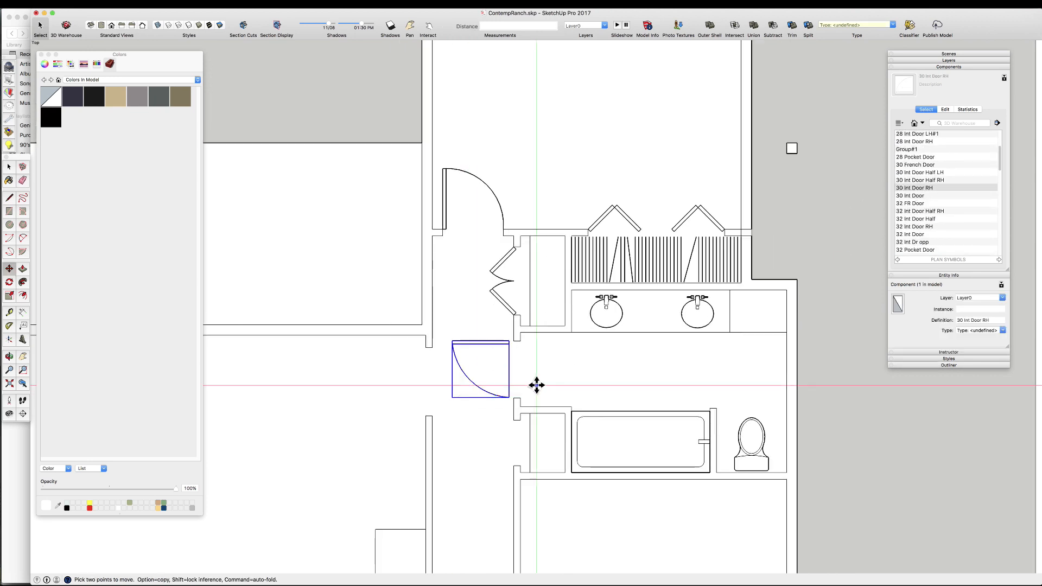
scroll(462, 398, "up", 3)
left_click(452, 397)
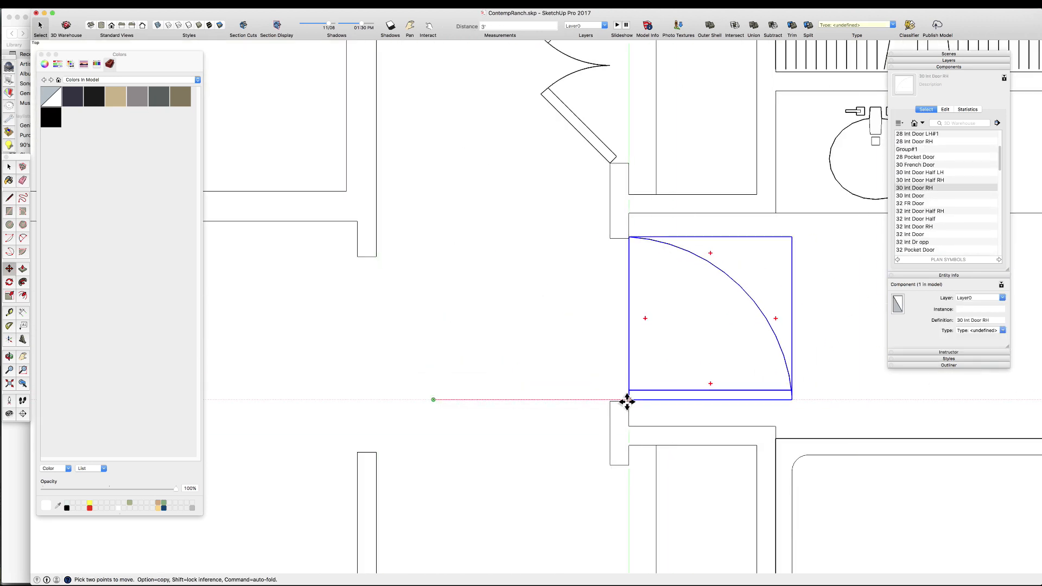
left_click(628, 405)
key("space")
scroll(497, 326, "down", 3)
key("super+shift+a")
scroll(532, 310, "down", 3)
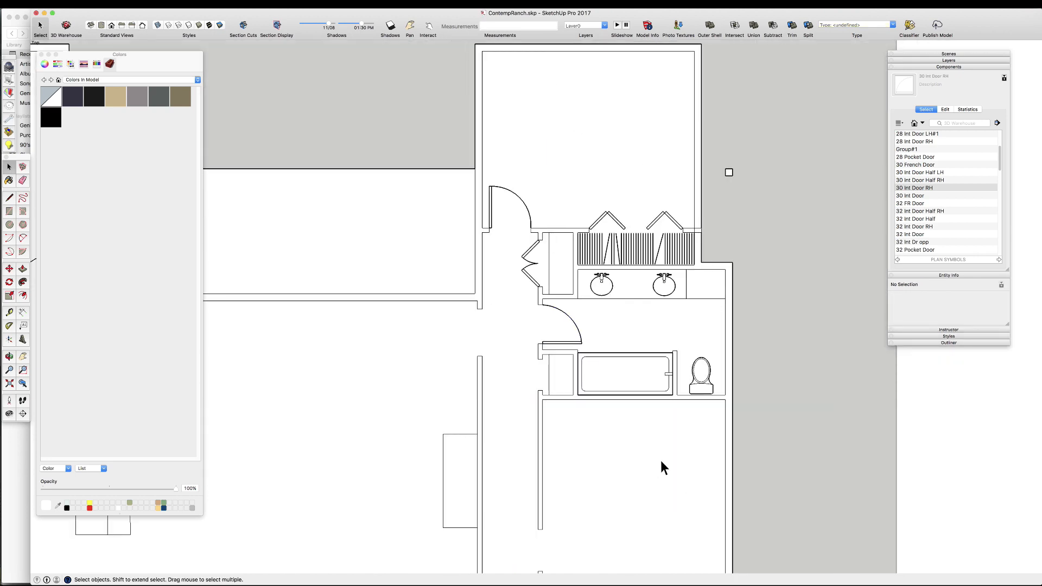
- Measure the opening of the small closet beside the tub
scroll(589, 333, "up", 6)
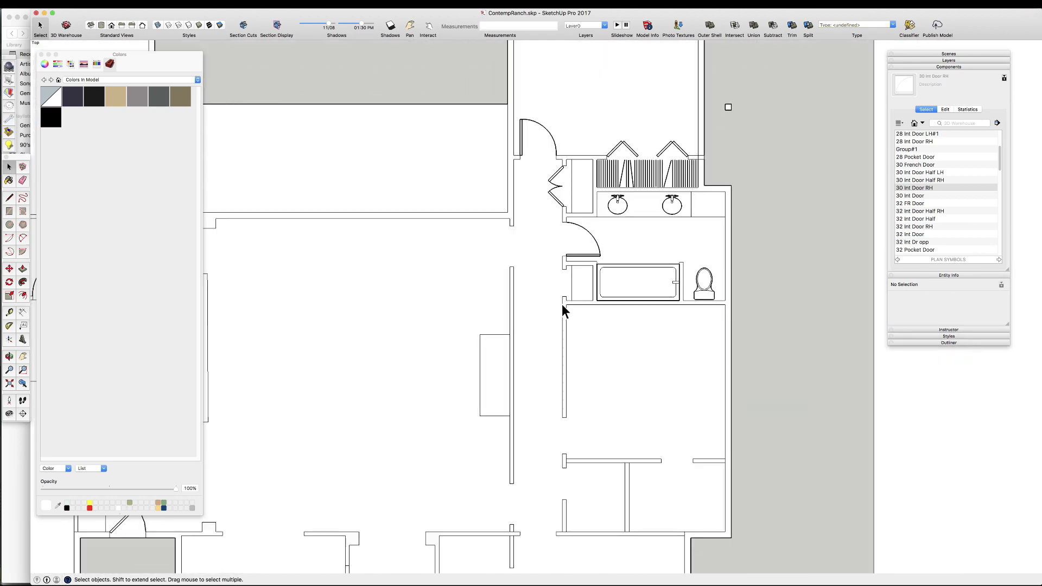
scroll(540, 269, "up", 3)
key("t")
left_click(588, 356)
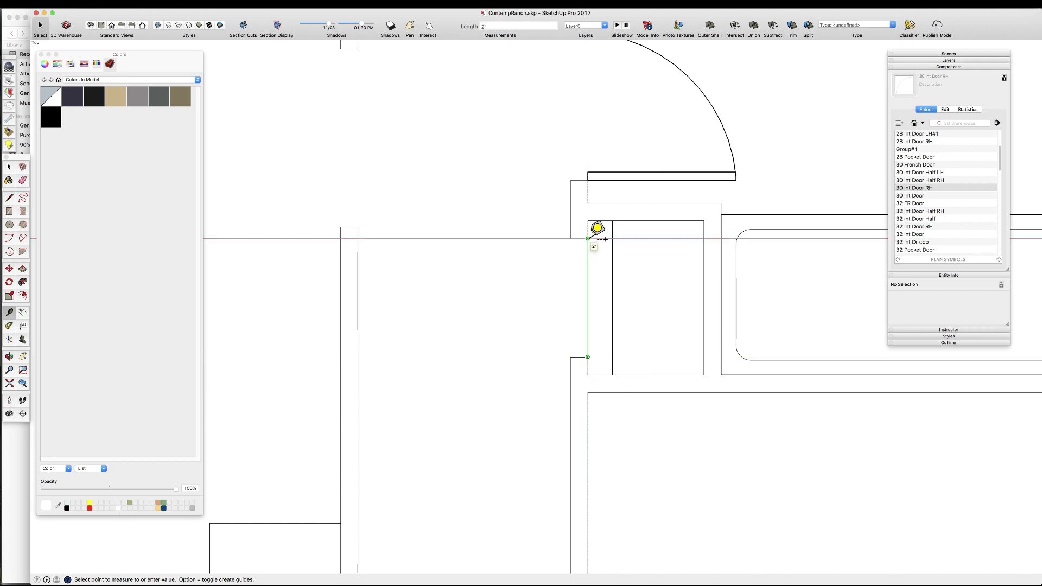
left_click(588, 237)
scroll(519, 370, "down", 3)
scroll(931, 185, "up", 3)
- Insert a 24 Int Door Half RH, flip it and move it to the upper jamb of the small closet beside the tub, swinging into the hall
left_click(905, 158)
left_click(446, 358)
key("shift+z")
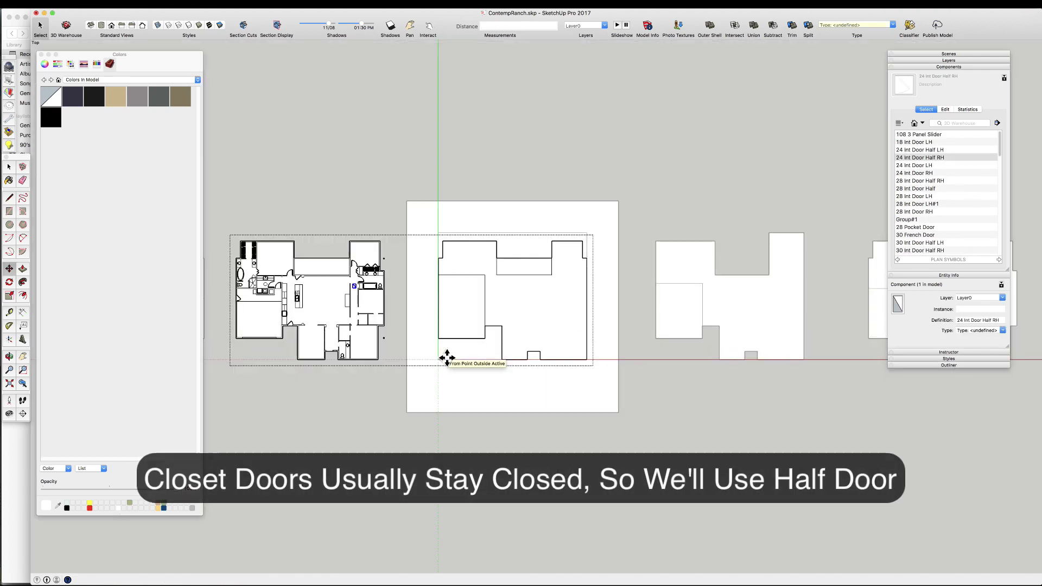
scroll(344, 257, "up", 5)
scroll(466, 262, "up", 5)
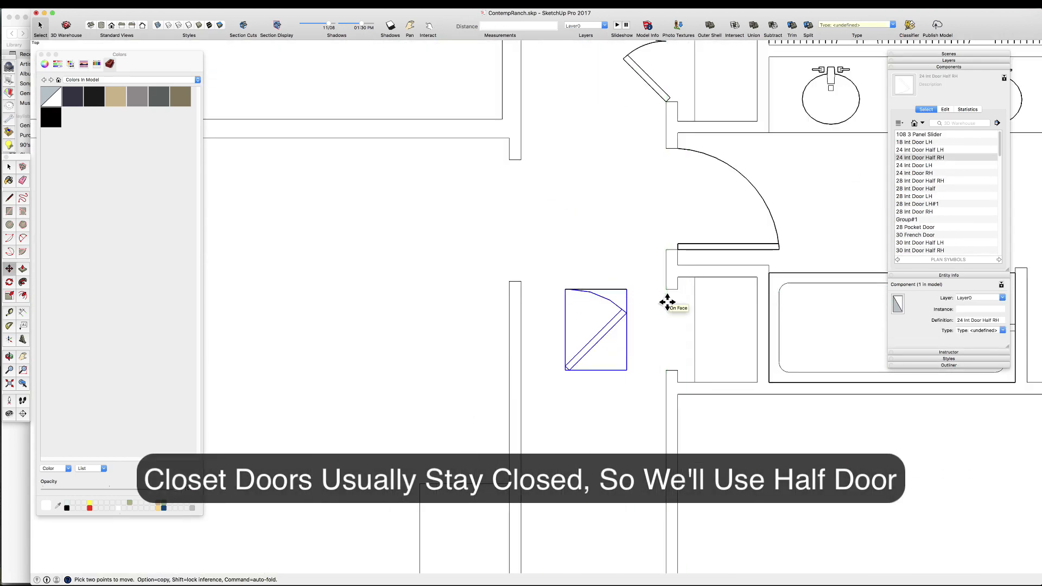
key("shift+g")
key("shift+r")
scroll(640, 290, "up", 3)
left_click(605, 288)
left_click(686, 289)
scroll(686, 289, "down", 3)
key("space")
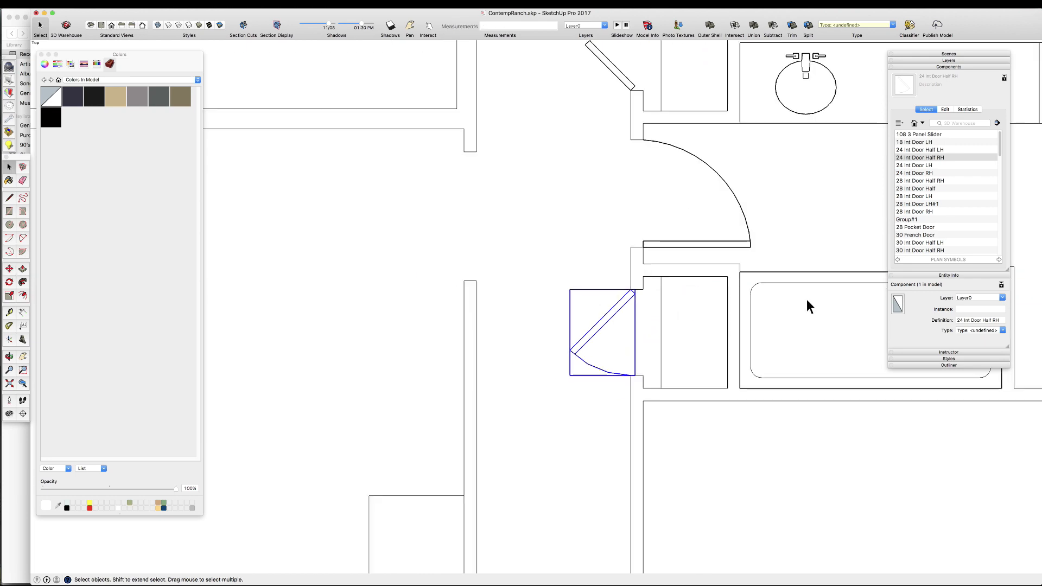
- Erase the short edges where the lower closets' upper wall meets the hall wall, the closet partition and the exterior wall
scroll(596, 295, "down", 3)
scroll(599, 294, "down", 5)
scroll(572, 412, "up", 4)
scroll(700, 364, "down", 2)
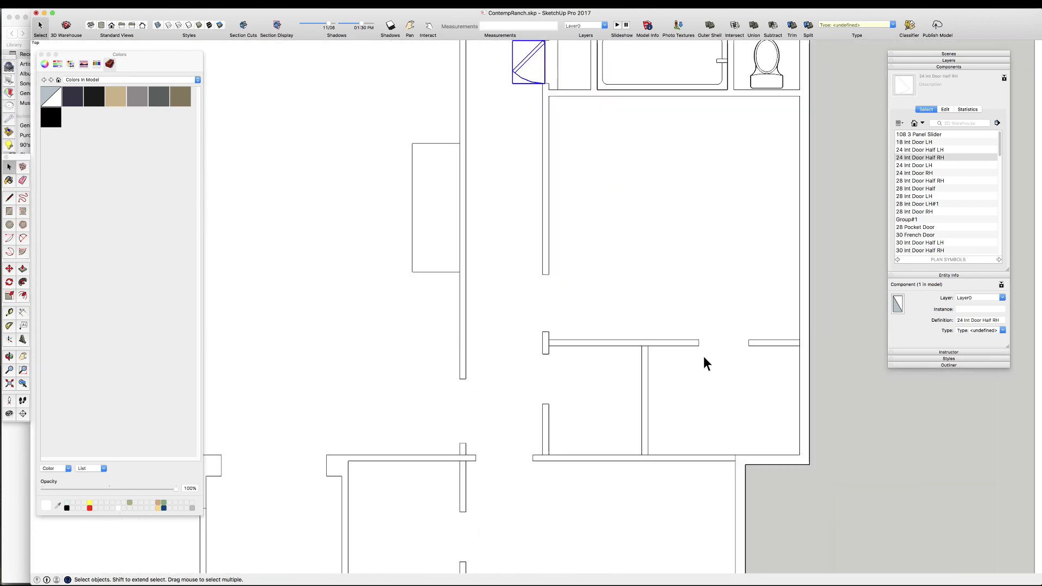
scroll(695, 343, "up", 1)
key("e")
scroll(548, 346, "up", 4)
left_click(511, 338)
scroll(512, 339, "down", 4)
scroll(665, 365, "up", 4)
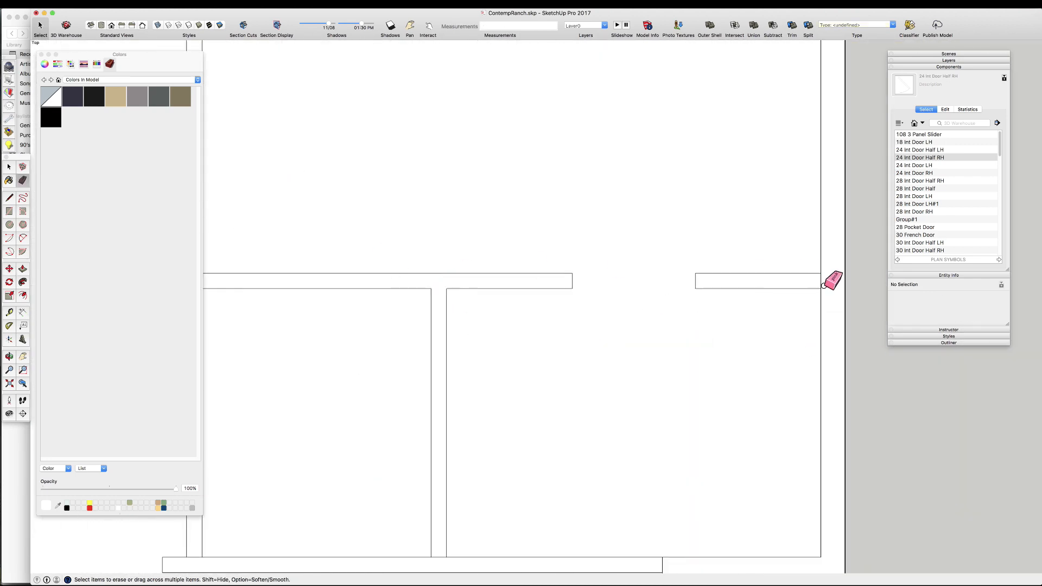
scroll(760, 309, "down", 4)
scroll(633, 353, "up", 4)
- Erase the short edges where the lower closets' walls and the hall wall meet the wall below them
left_click(720, 401)
scroll(717, 390, "down", 4)
scroll(503, 390, "up", 4)
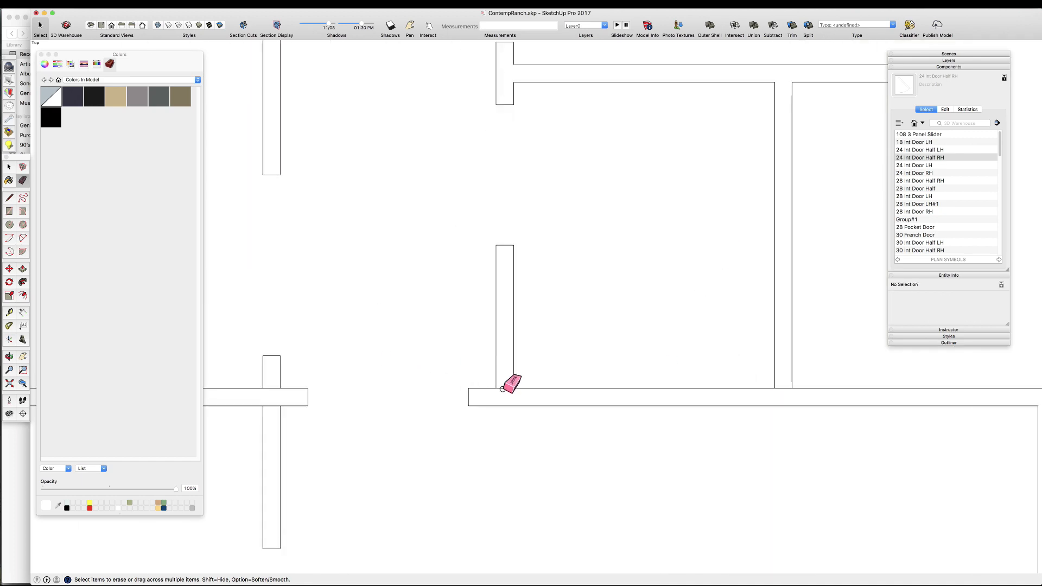
scroll(628, 433, "down", 4)
scroll(507, 396, "up", 4)
scroll(559, 349, "down", 3)
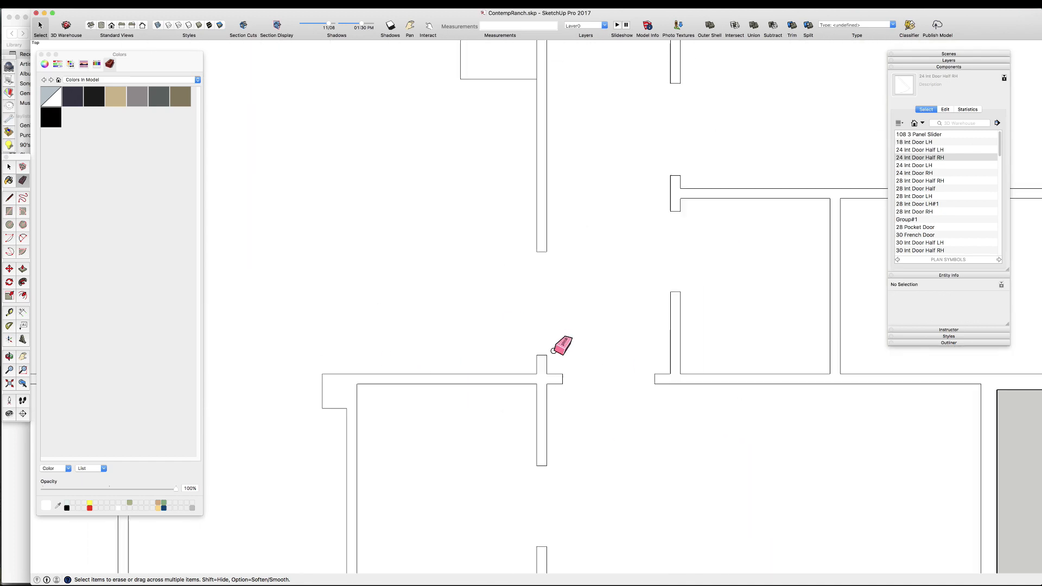
scroll(625, 191, "up", 5)
scroll(601, 439, "down", 4)
scroll(611, 426, "up", 5)
key("space")
- Insert a 32 Int Door at the bedroom doorway above the closets and rotate it 90° to swing into the bedroom
scroll(607, 426, "down", 4)
scroll(610, 376, "up", 3)
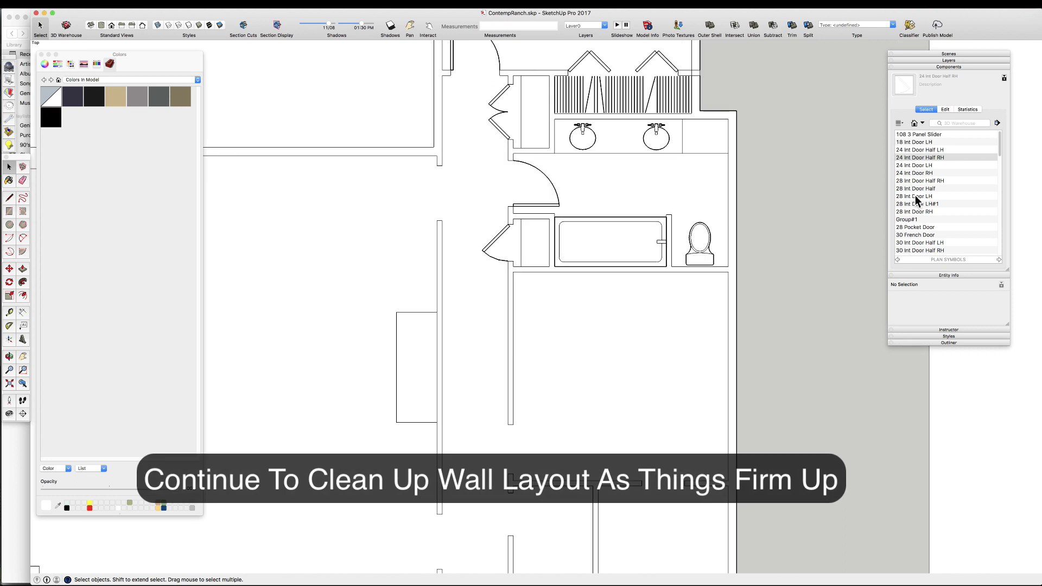
scroll(921, 211, "down", 5)
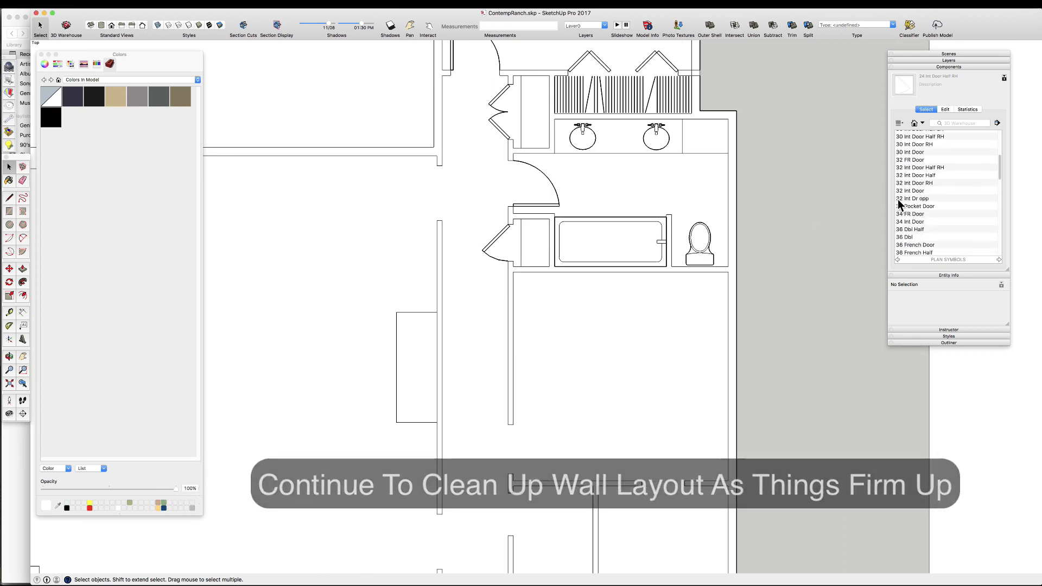
left_click(907, 190)
left_click(461, 474)
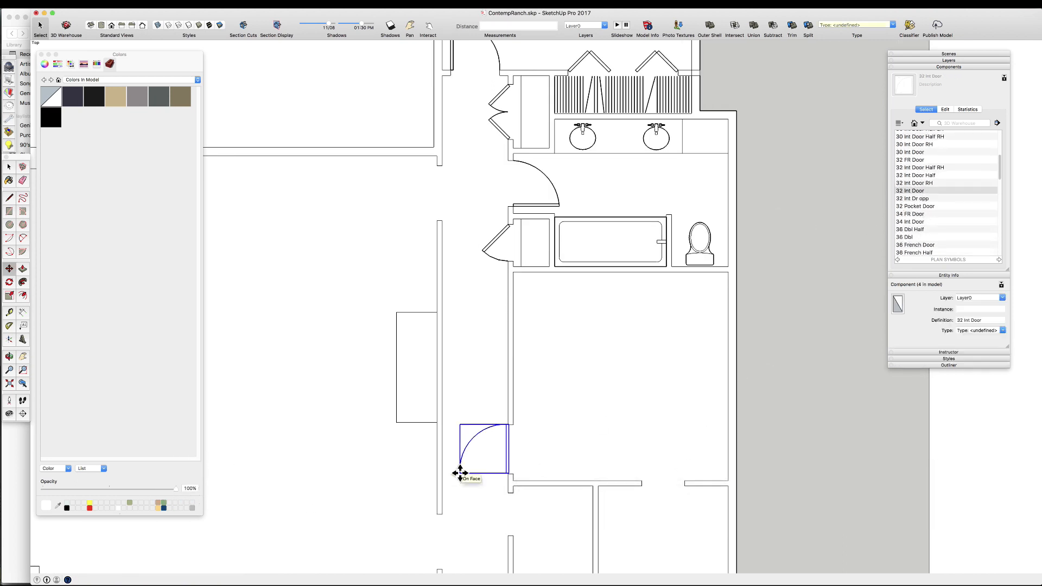
scroll(460, 475, "up", 4)
key("q")
scroll(546, 468, "up", 3)
left_click(546, 468)
left_click(516, 468)
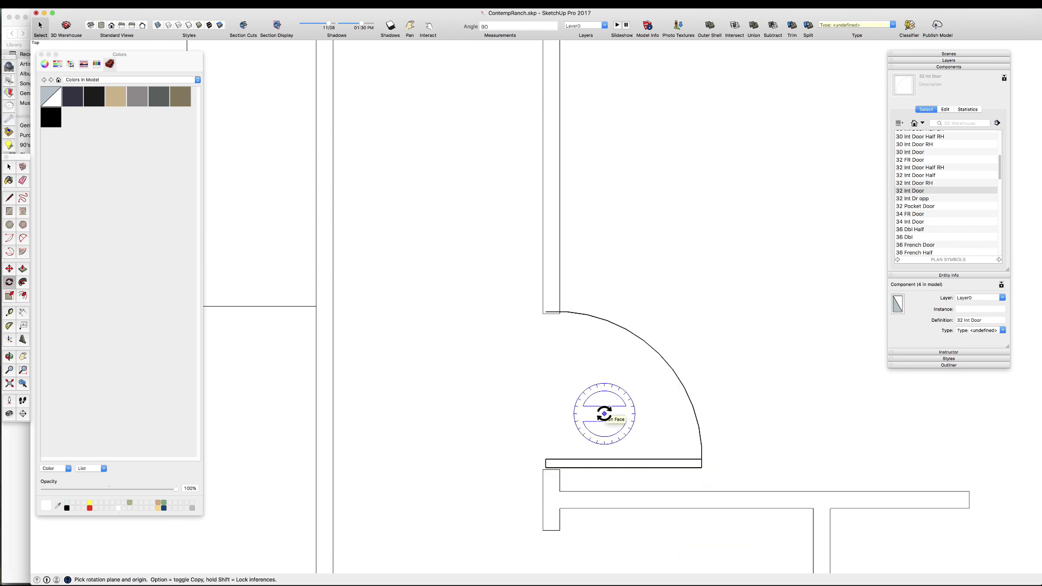
- Move the 32 Int Door onto the inner corner of the bedroom doorway's lower jamb
left_click(546, 468)
left_click(560, 469)
scroll(560, 471, "up", 4)
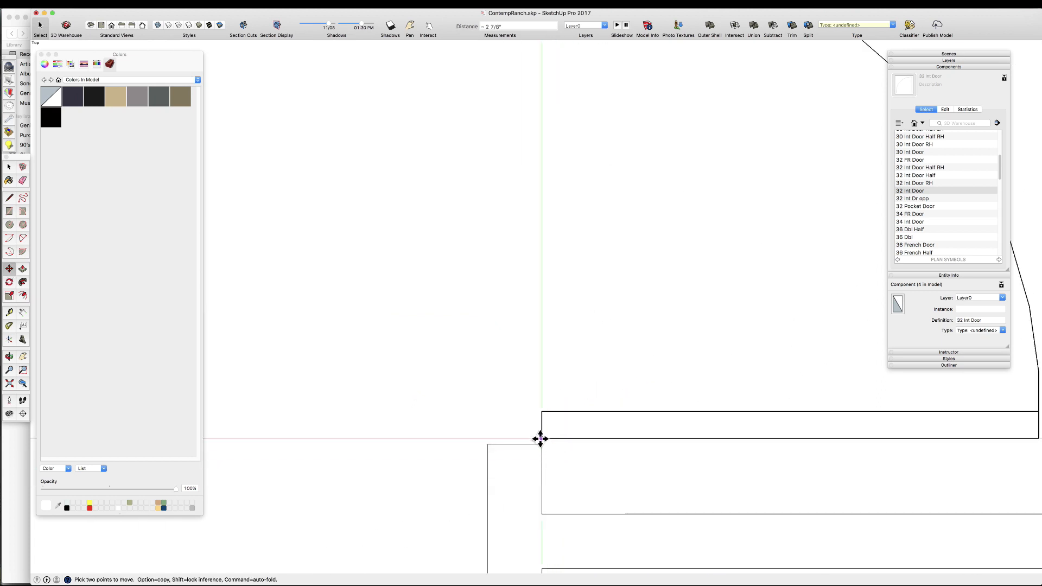
left_click(542, 438)
left_click(542, 444)
- Insert a Closet Rod symbol, rotate it 90° and place it along the partition in the bedroom's walk-in closet
scroll(534, 463, "down", 5)
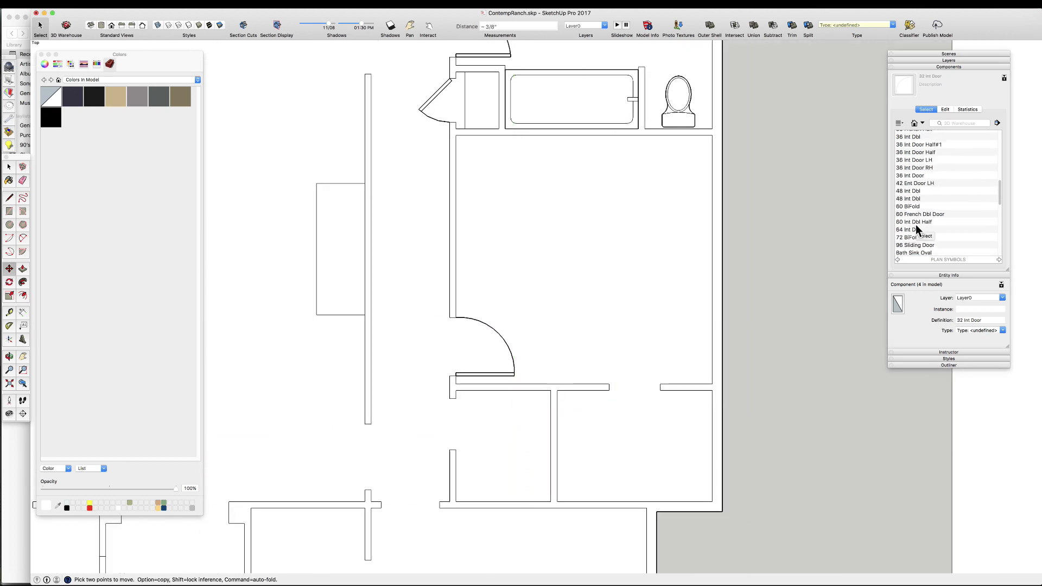
key("q")
left_click(646, 460)
left_click(623, 461)
left_click(646, 482)
scroll(636, 473, "up", 5)
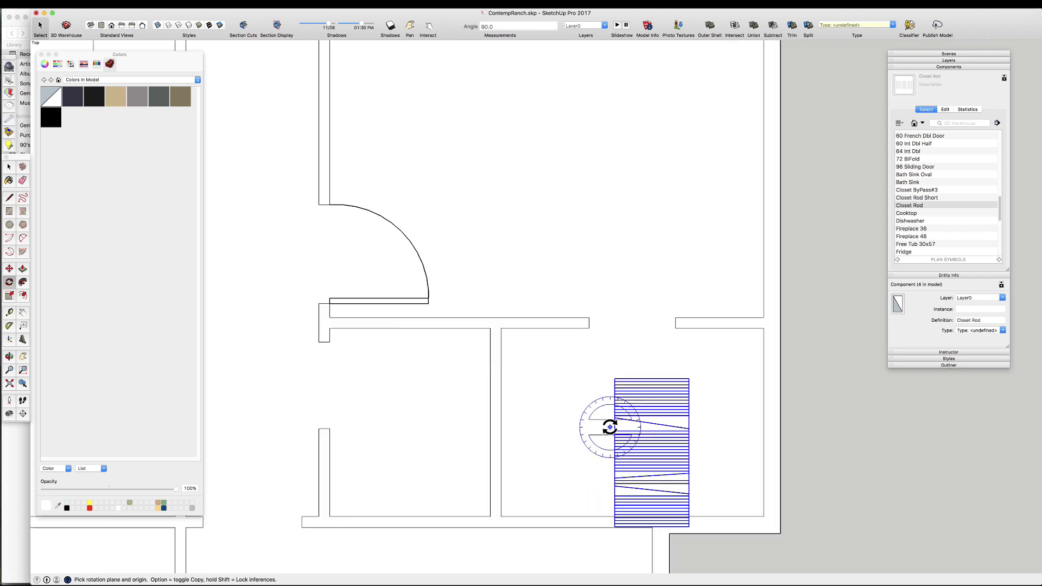
key("m")
left_click(617, 350)
left_click(429, 266)
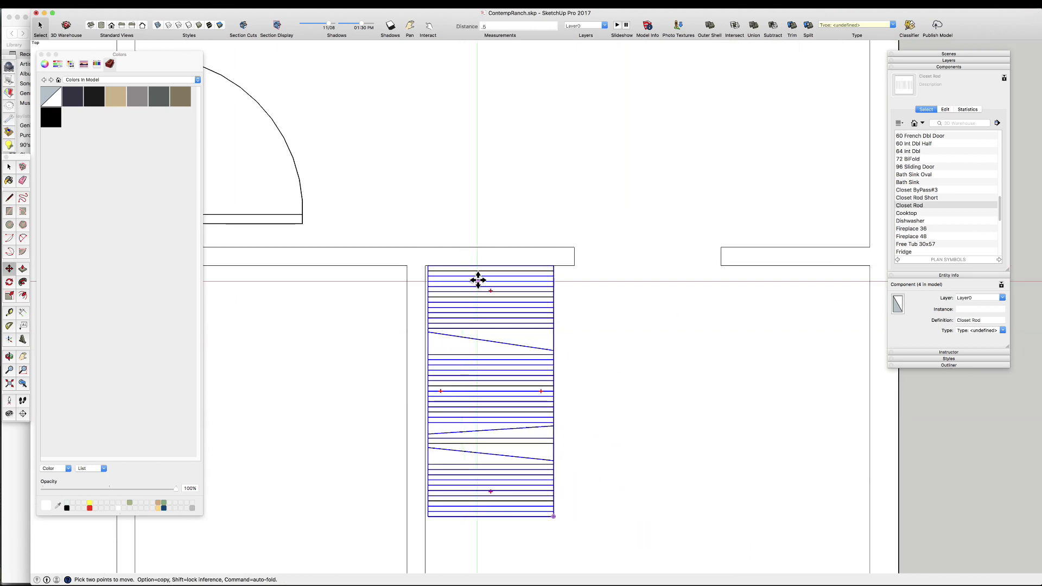
- Scale the closet rod lengthwise to reach the walk-in closet's lower wall
key("s")
scroll(493, 455, "down", 1)
left_click_drag(490, 448, 490, 511)
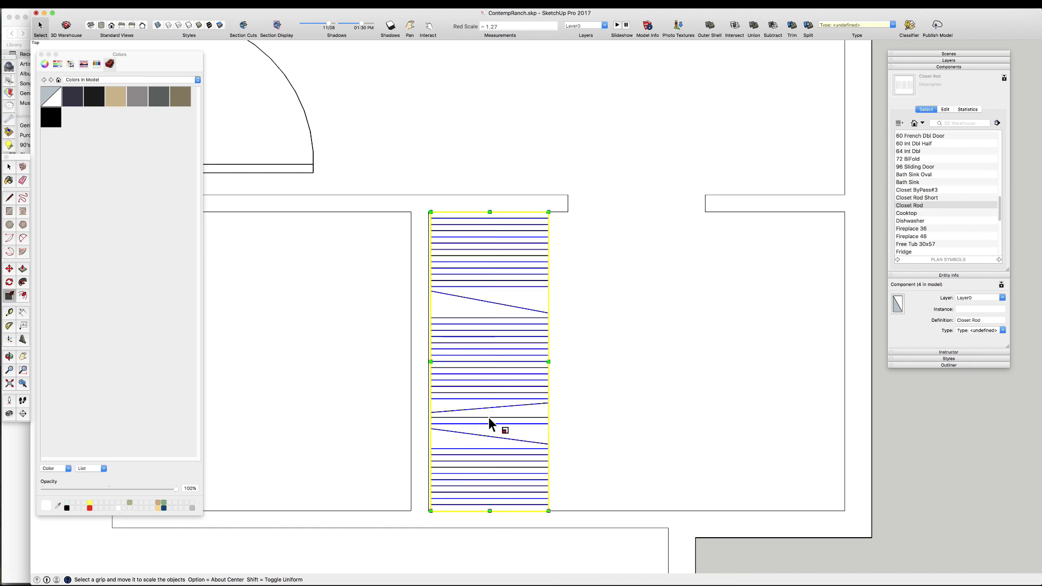
- Copy the closet rod to the walk-in closet's exterior wall and offset the copy 1" from that wall
left_click(550, 212)
left_click(846, 212)
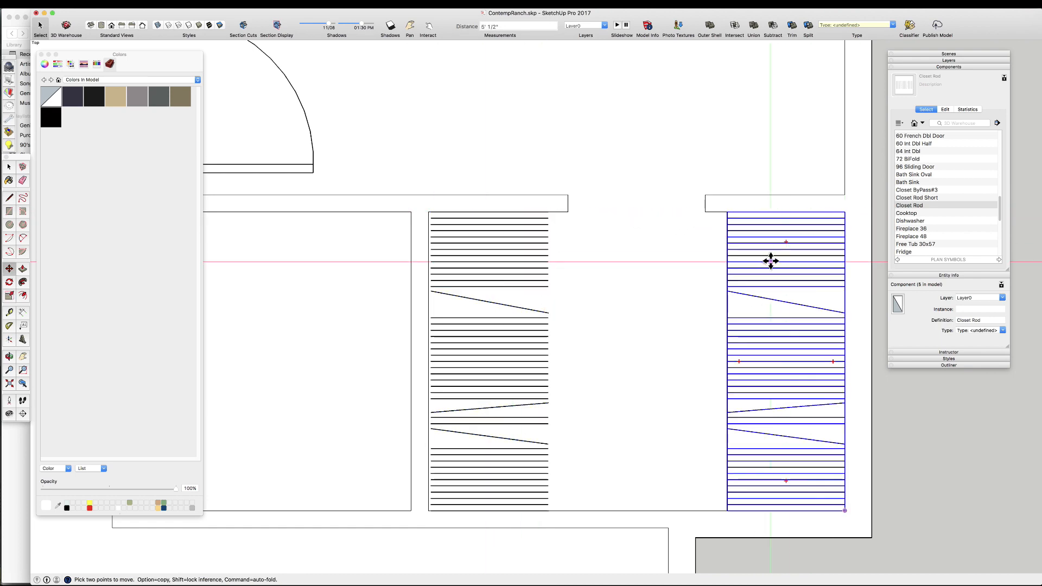
left_click(770, 261)
type("1")
key("Return")
key("space")
- Place a guide 18" inside the right wall of the storage closet off the hall
scroll(753, 261, "down", 7)
scroll(645, 261, "up", 4)
scroll(643, 260, "down", 3)
scroll(643, 426, "up", 4)
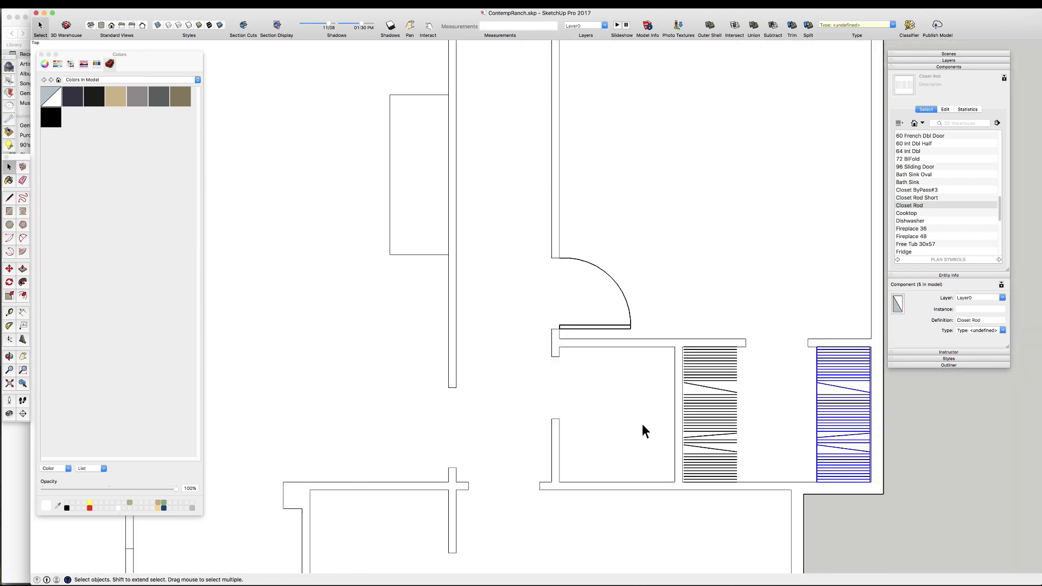
scroll(622, 434, "up", 3)
left_click(621, 435)
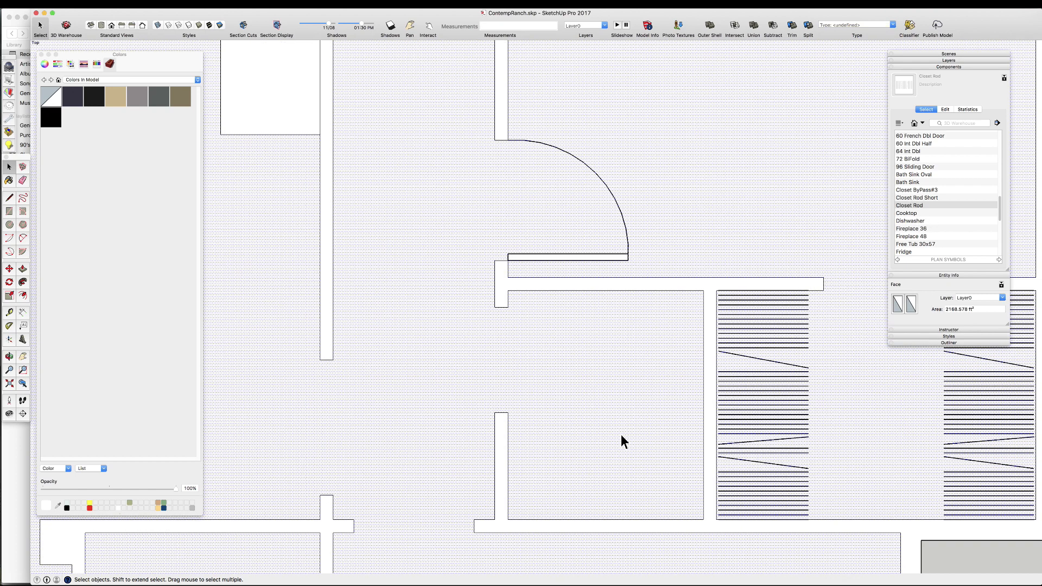
key("t")
left_click(704, 457)
type("18")
key("Return")
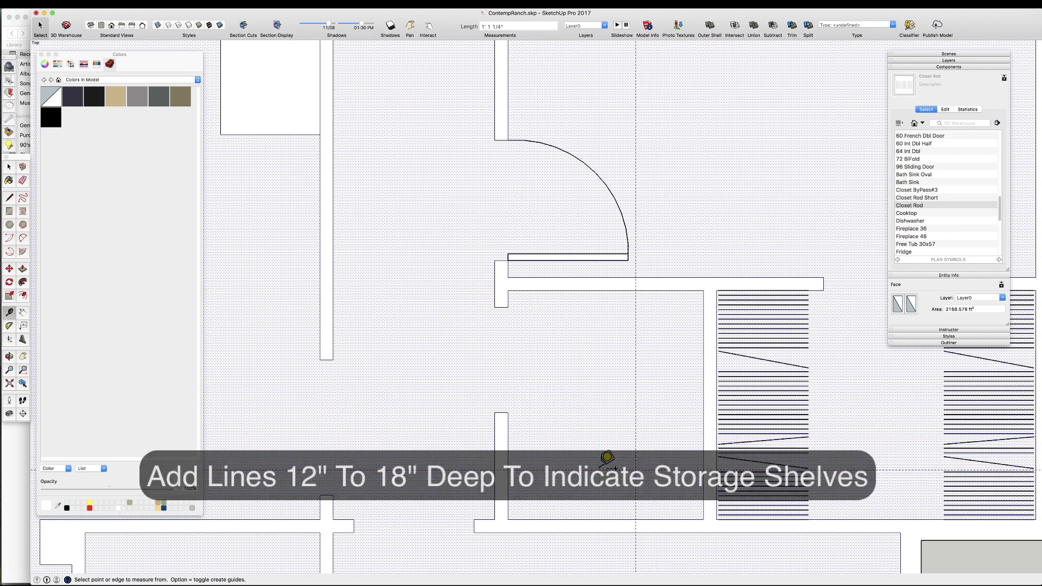
- Draw the L-shaped front edge of 18" deep shelves along the storage closet's right and lower walls, and delete the guides
left_click(636, 291)
key("space")
scroll(559, 414, "down", 4)
key("shift+g")
- Measure the storage closet's width and check its door opening
scroll(594, 401, "up", 5)
key("t")
left_click(473, 292)
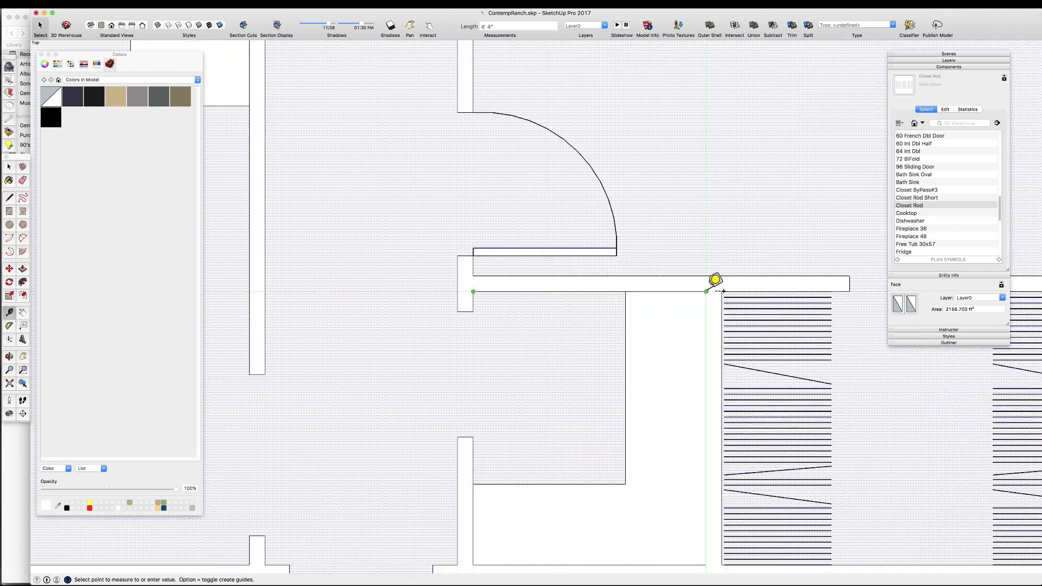
scroll(676, 186, "down", 3)
scroll(614, 357, "up", 2)
scroll(507, 310, "down", 4)
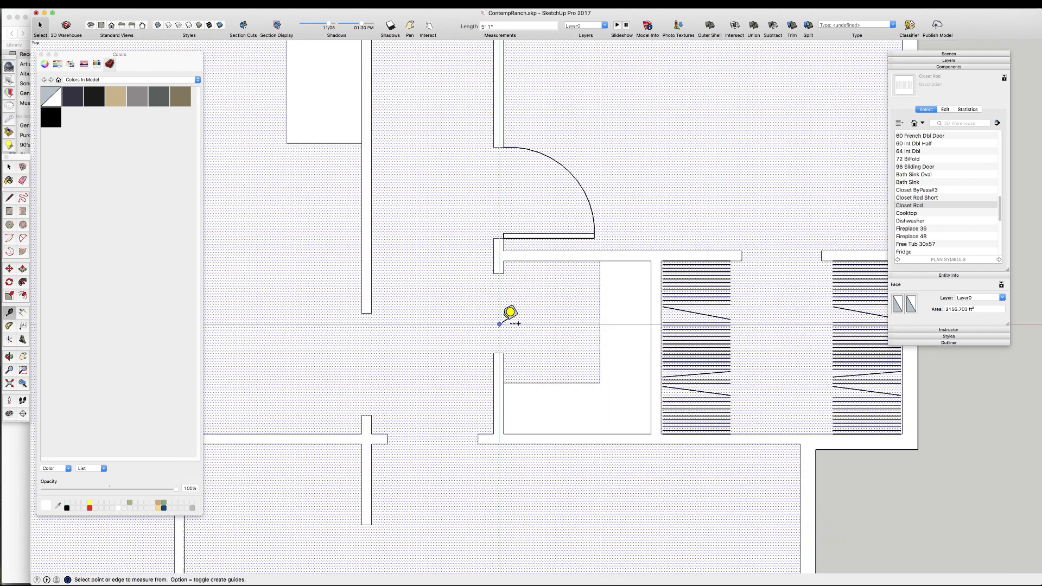
scroll(560, 325, "up", 2)
key("space")
- Insert a 28 Int Door Half, rotate it and place it at the storage closet opening's upper jamb, swinging into the closet
scroll(916, 197, "up", 8)
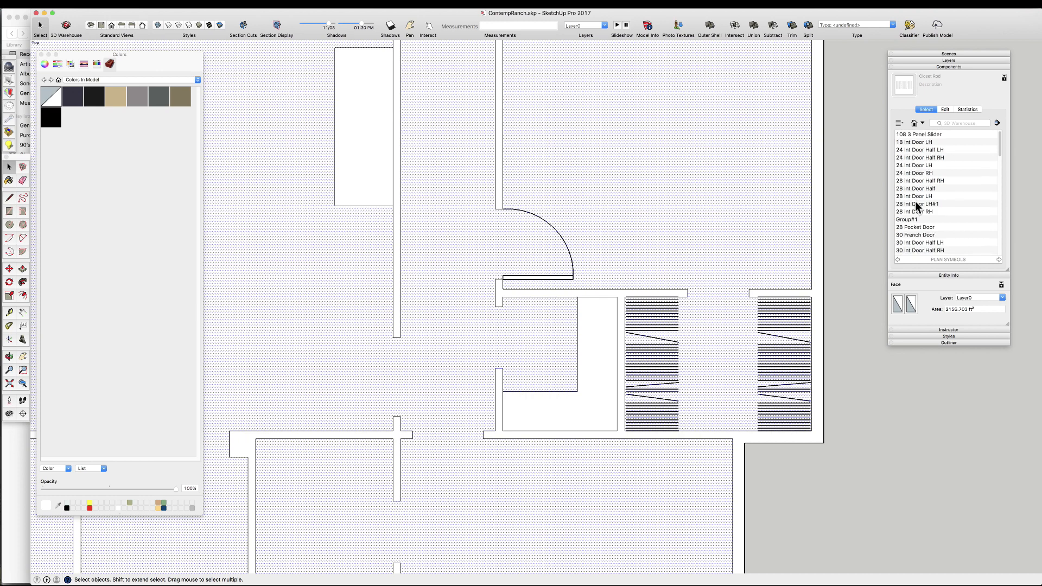
left_click(916, 189)
scroll(495, 350, "up", 3)
scroll(441, 374, "up", 2)
left_click(435, 363)
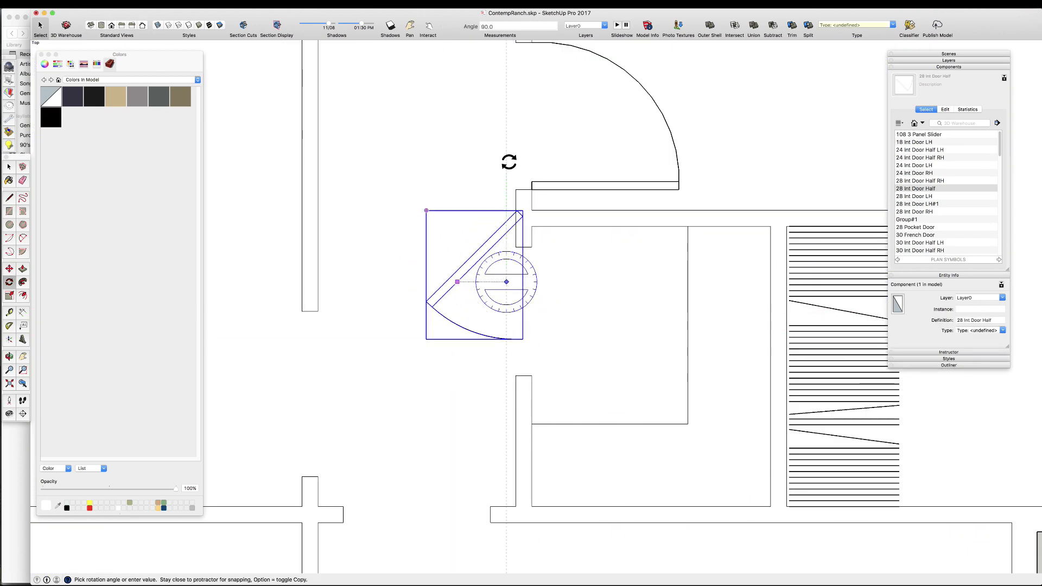
left_click(433, 211)
key("space")
scroll(562, 274, "down", 6)
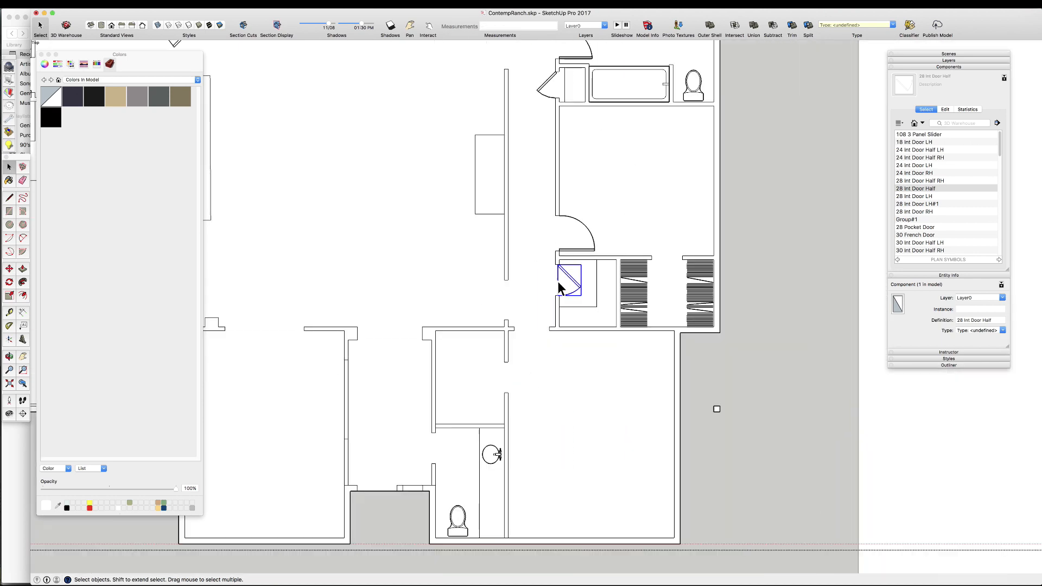
- Copy the 32 Int Door from the top bedroom to the bottom bedroom's doorway and flip it to swing down into the room
scroll(545, 87, "up", 3)
left_click(536, 107)
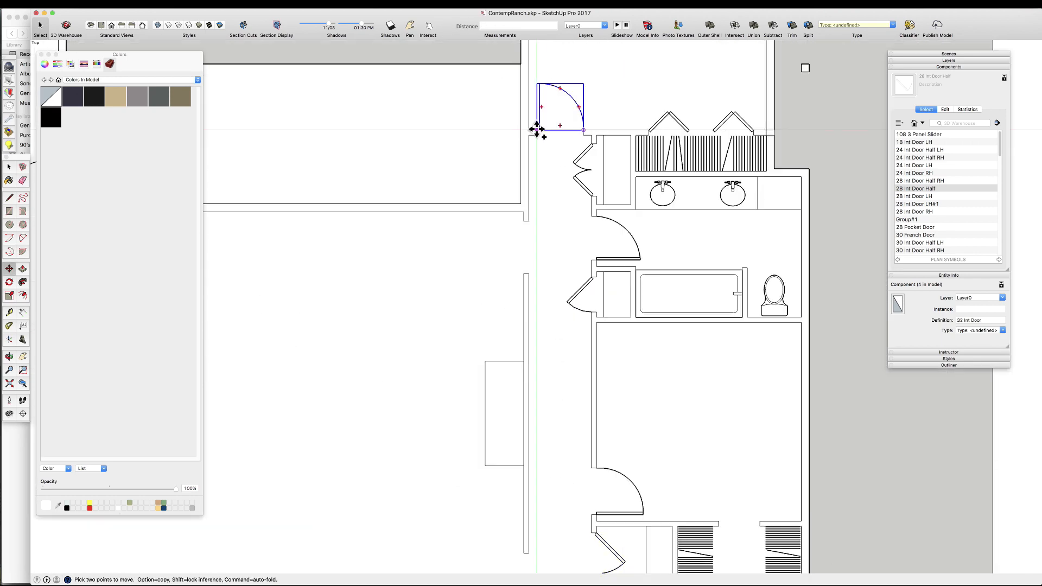
left_click(537, 129)
scroll(537, 129, "down", 5)
scroll(504, 352, "up", 5)
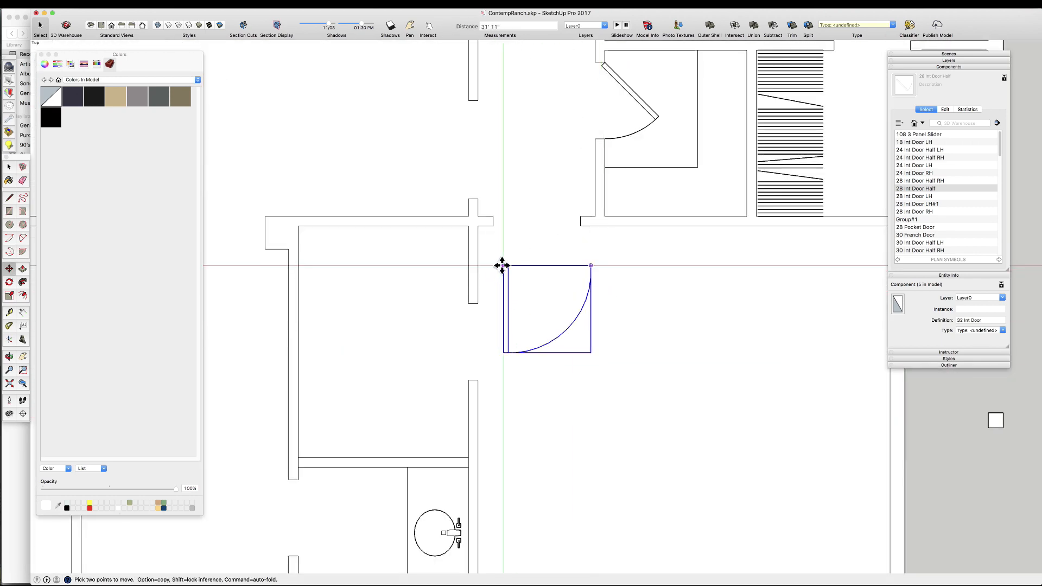
scroll(600, 320, "down", 3)
scroll(491, 351, "up", 2)
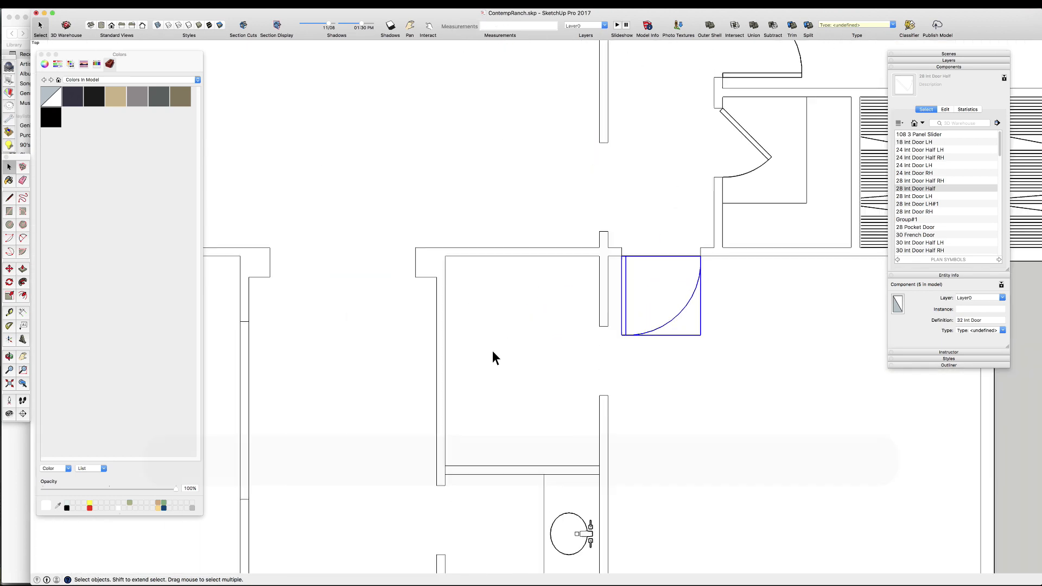
- Erase the short edges across the wall junctions around the closet above the small bathroom
key("e")
scroll(516, 235, "down", 2)
scroll(472, 419, "up", 4)
left_click(659, 407)
scroll(666, 406, "up", 3)
left_click_drag(657, 408, 634, 409)
scroll(613, 407, "down", 5)
scroll(541, 283, "up", 2)
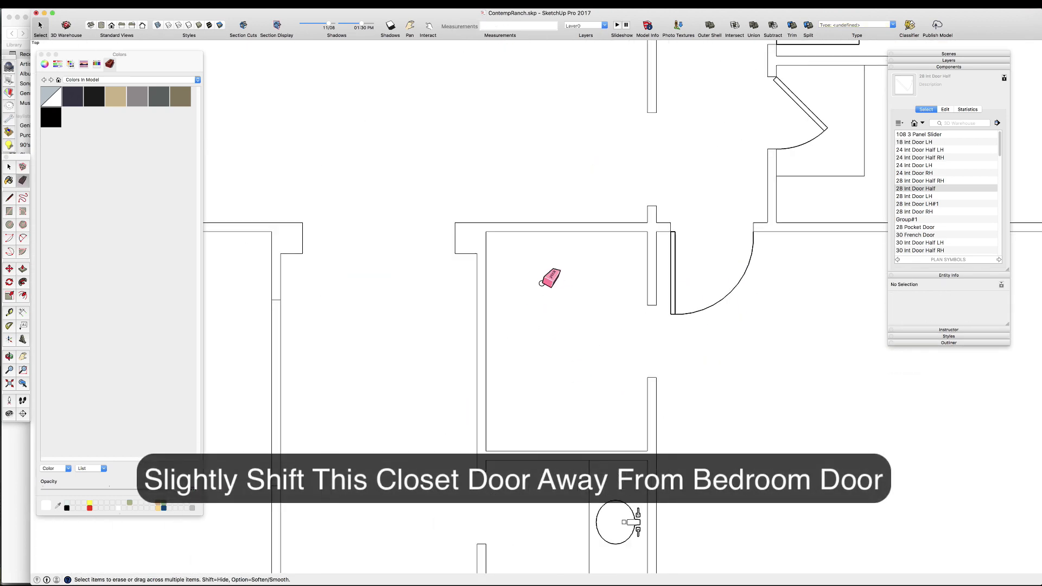
- Set a guide 24.5" above the bottom bedroom closet's lower wall and shift both closet door jambs down to it
type("24.5")
key("Return")
key("space")
scroll(690, 354, "up", 3)
left_click_drag(601, 286, 652, 434)
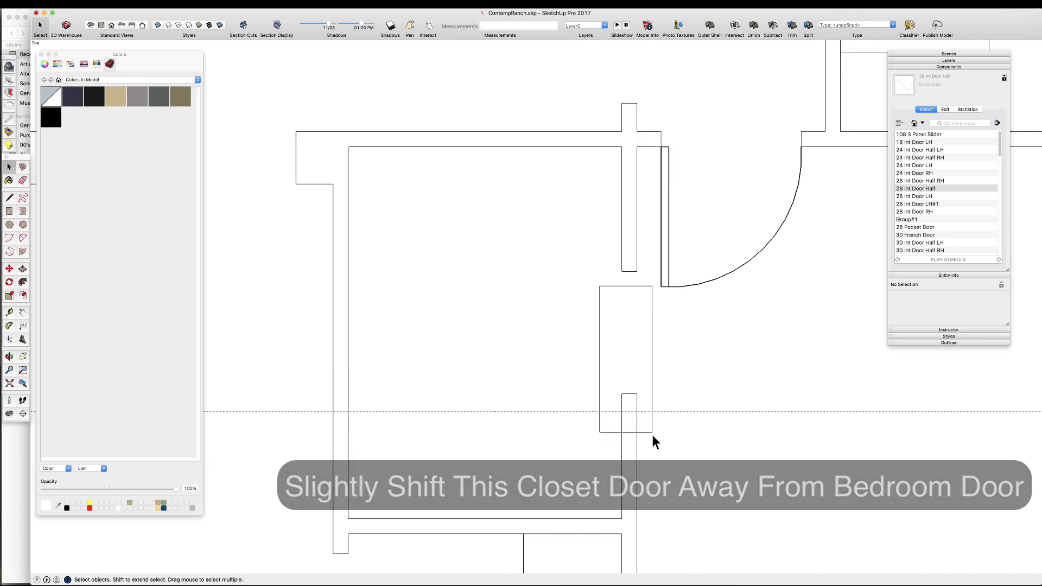
left_click_drag(578, 251, 653, 399)
scroll(645, 395, "up", 2)
key("m")
scroll(551, 367, "down", 5)
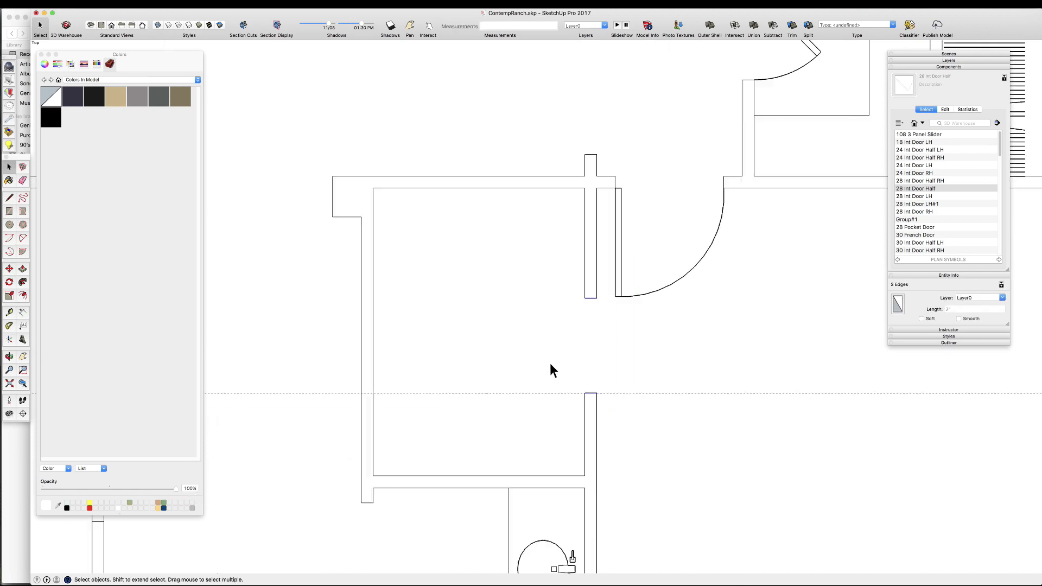
- Insert a Closet Rod along the bottom bedroom closet's upper wall and scale it to span the closet's width
scroll(560, 402, "up", 2)
key("t")
scroll(594, 376, "up", 2)
key("space")
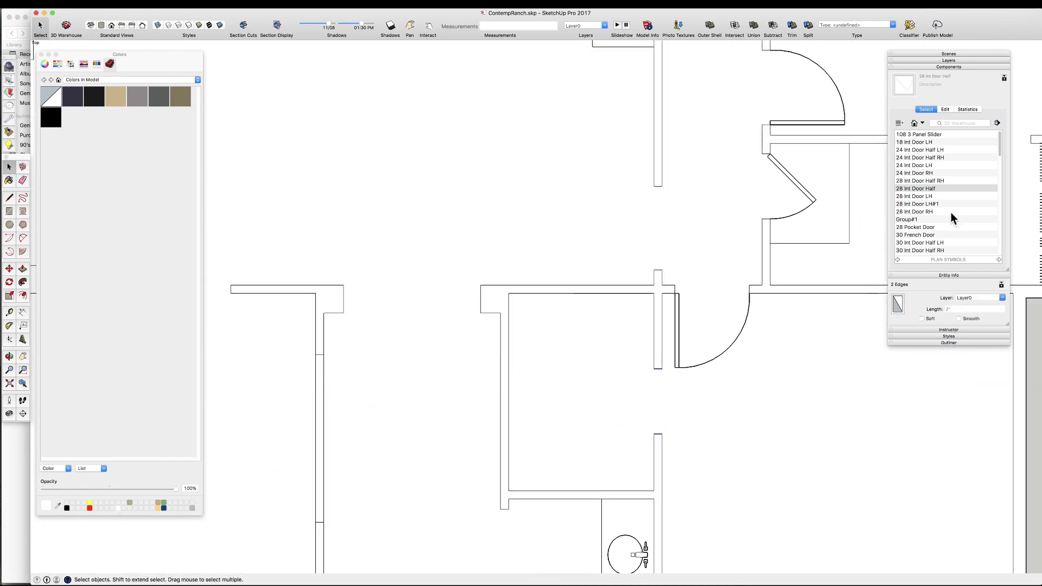
scroll(934, 226, "down", 5)
left_click(917, 171)
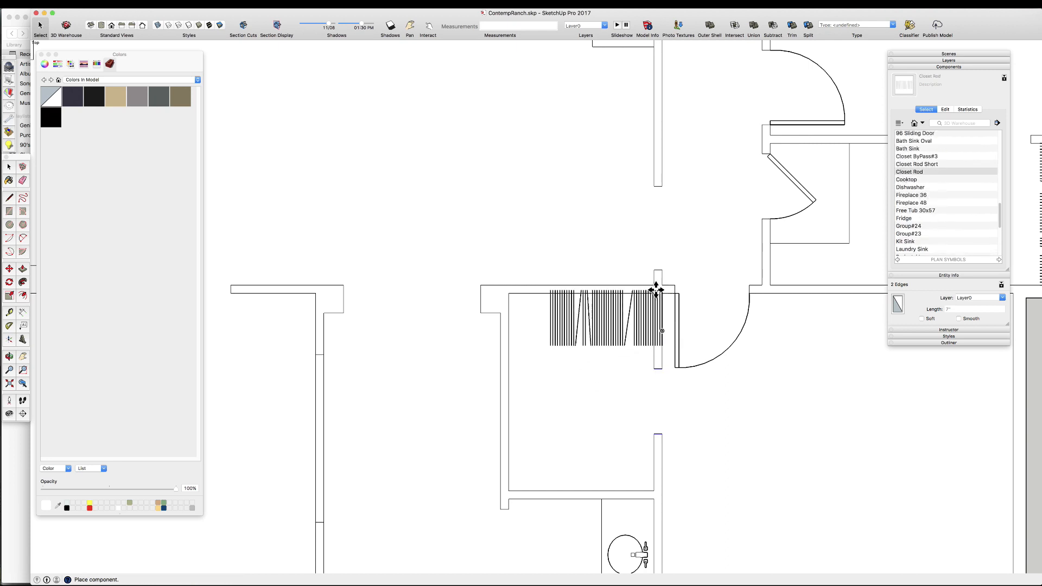
scroll(592, 282, "up", 3)
left_click(592, 282)
key("s")
left_click_drag(506, 340, 425, 318)
- Copy the scaled closet rod straight down to the closet's lower wall
key("m")
scroll(471, 338, "down", 3)
left_click(433, 327)
key("alt")
scroll(595, 327, "down", 3)
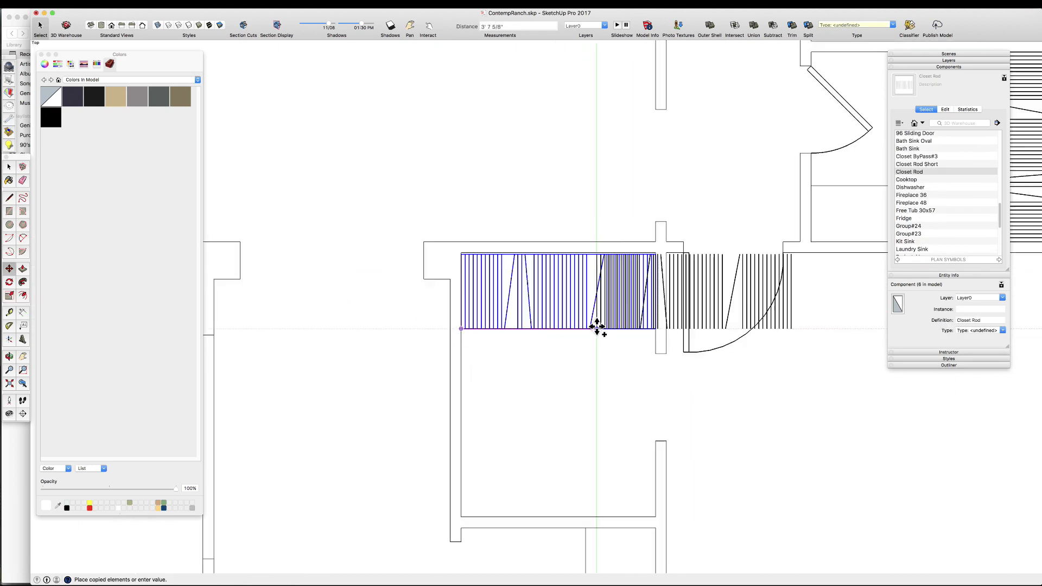
scroll(505, 463, "up", 4)
left_click(491, 471)
scroll(514, 433, "down", 5)
key("space")
scroll(588, 279, "up", 4)
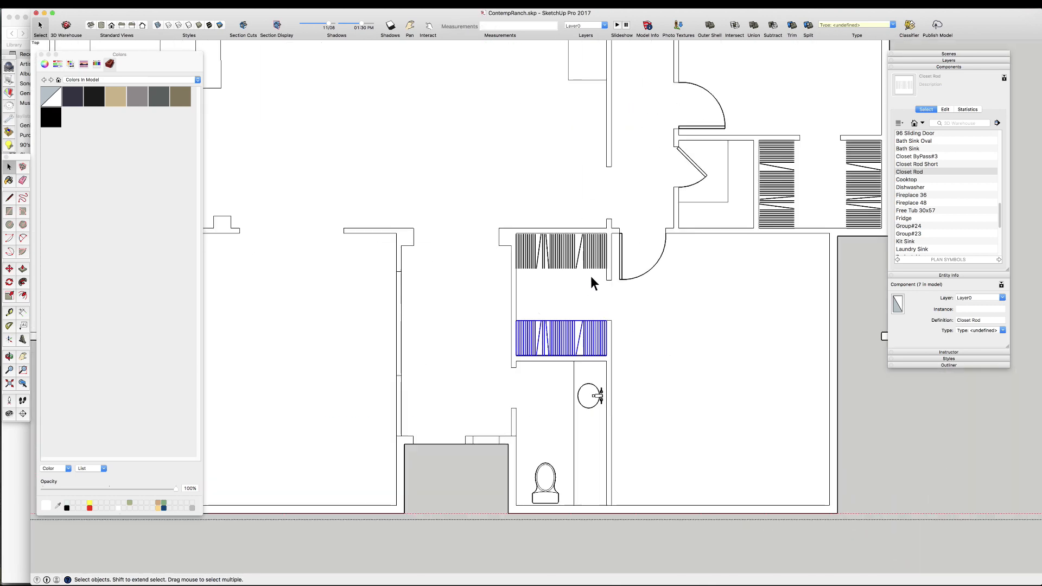
- Set vertical guides inside the wall below the bottom bedroom closet's doorway, inset from the wall faces, for a pocket door
scroll(628, 266, "up", 4)
key("t")
scroll(567, 504, "up", 3)
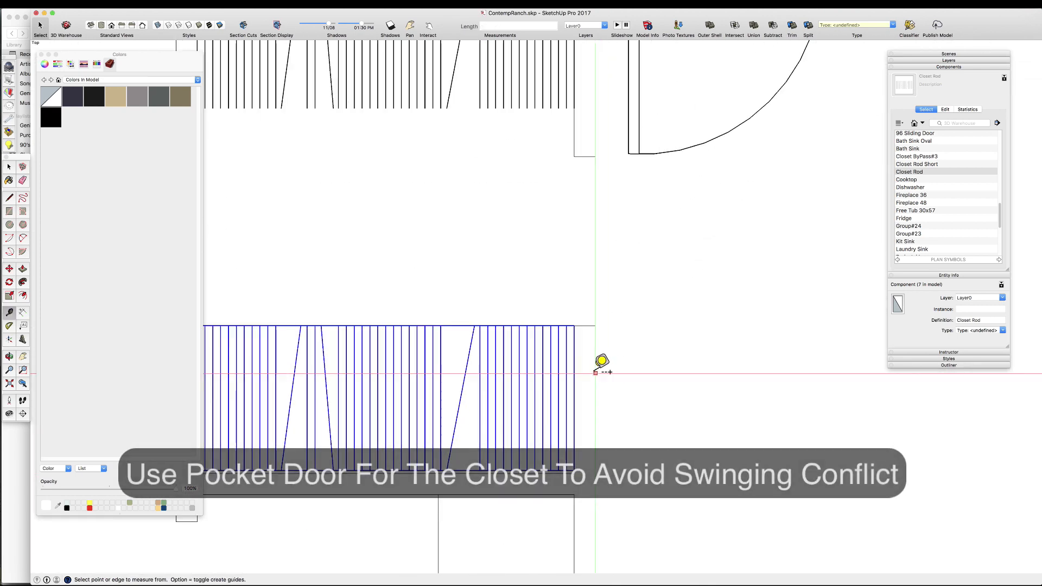
left_click(595, 369)
left_click(585, 326)
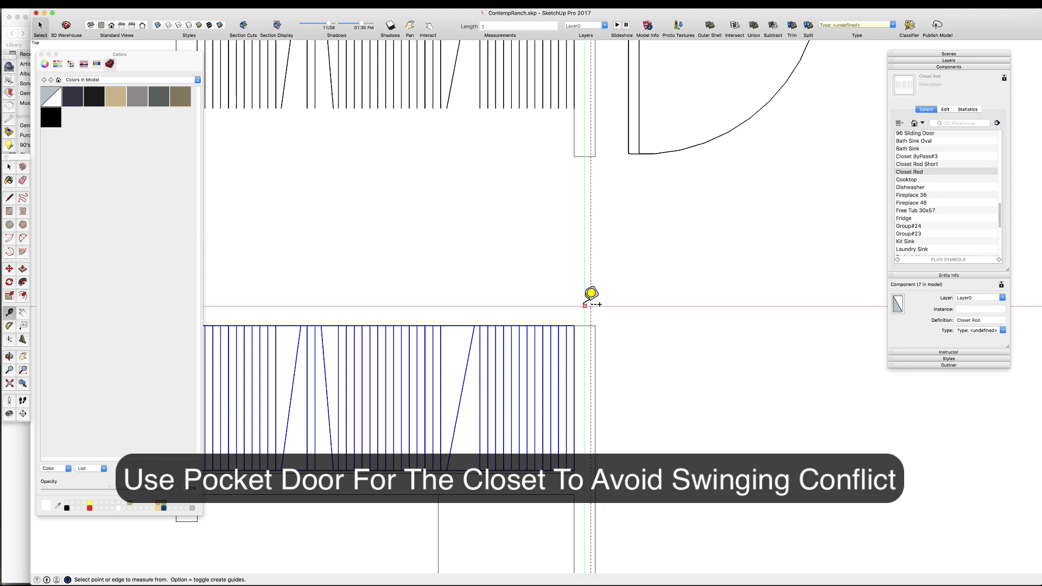
scroll(592, 293, "up", 4)
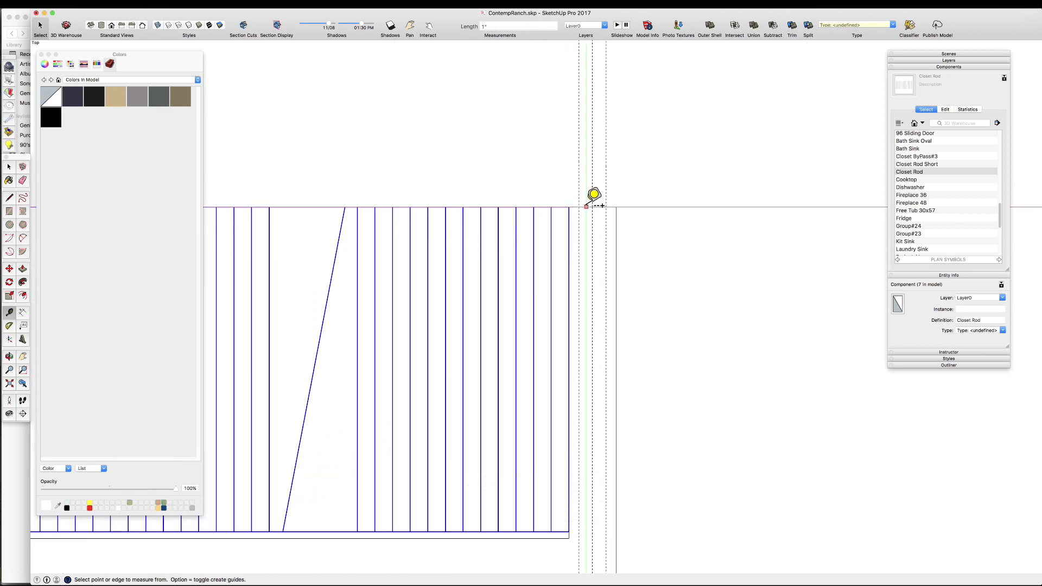
- Draw a narrow pocket-door rectangle between the wall guides, from the lower jamb down to the closet's lower wall
scroll(561, 414, "down", 3)
key("r")
scroll(575, 360, "up", 3)
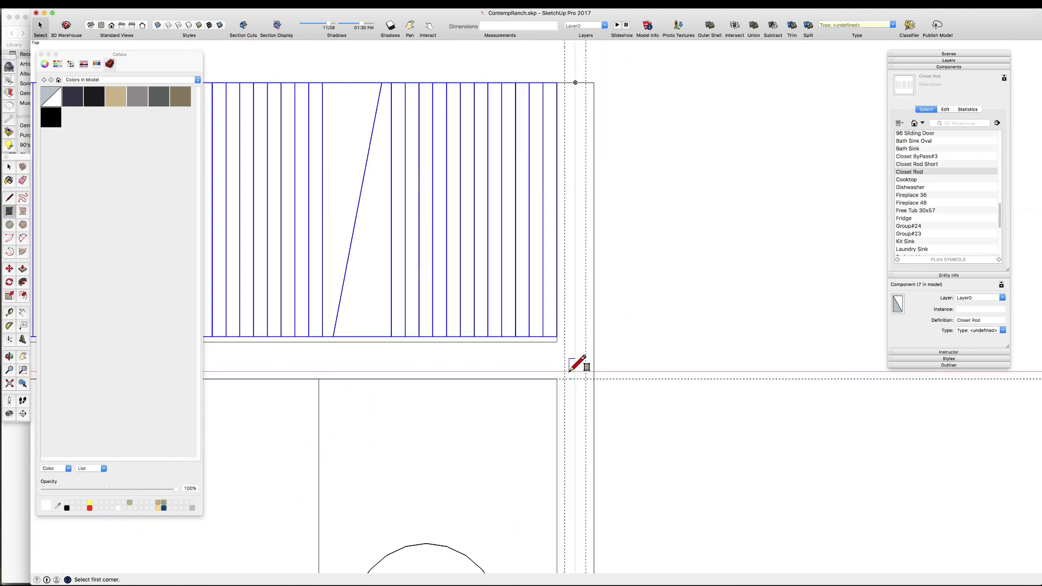
scroll(572, 185, "up", 2)
left_click(565, 185)
scroll(586, 308, "down", 7)
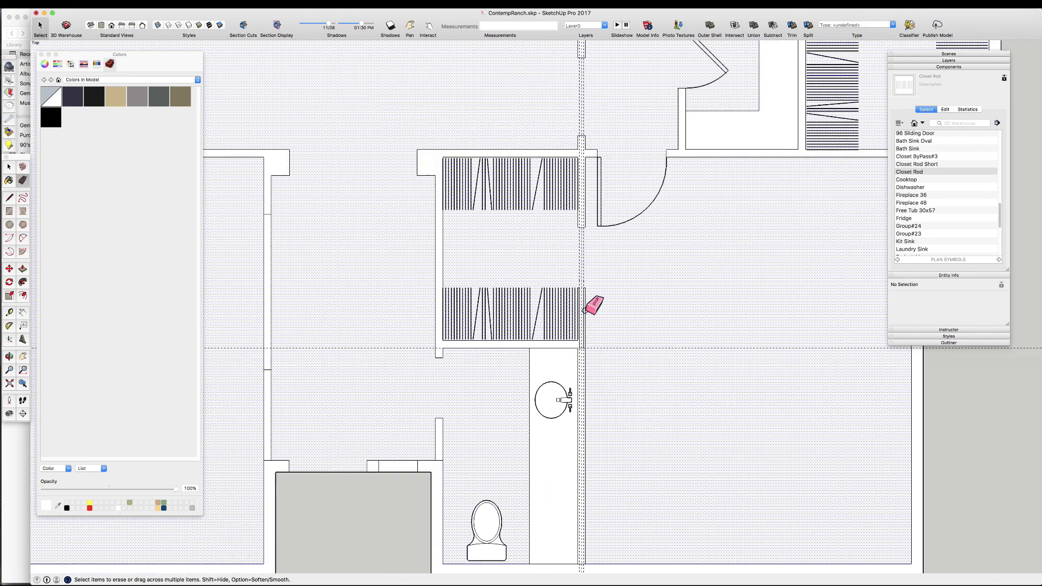
- Delete the construction guides left around the pocket door
key("space")
key("shift+d")
scroll(574, 303, "down", 2)
scroll(525, 414, "up", 3)
key("e")
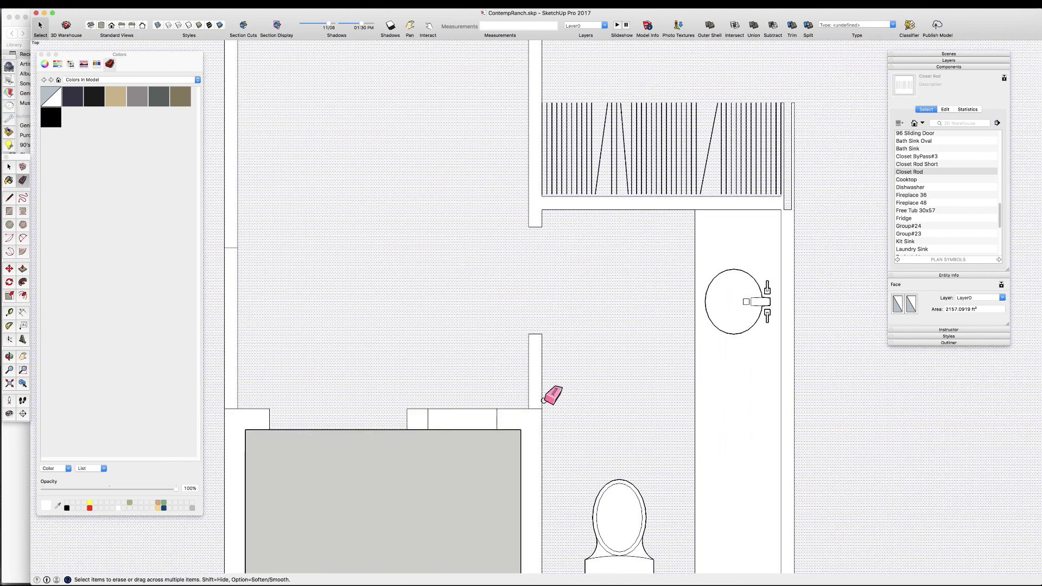
scroll(598, 353, "down", 2)
scroll(425, 396, "up", 2)
scroll(460, 154, "down", 1)
scroll(685, 287, "down", 3)
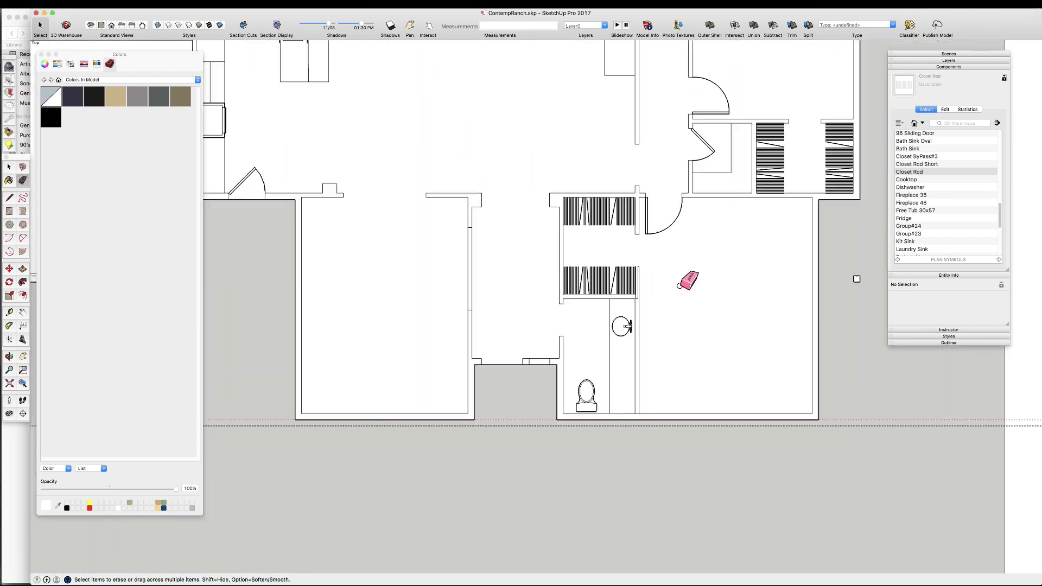
scroll(601, 444, "up", 3)
scroll(463, 414, "down", 3)
scroll(724, 244, "up", 3)
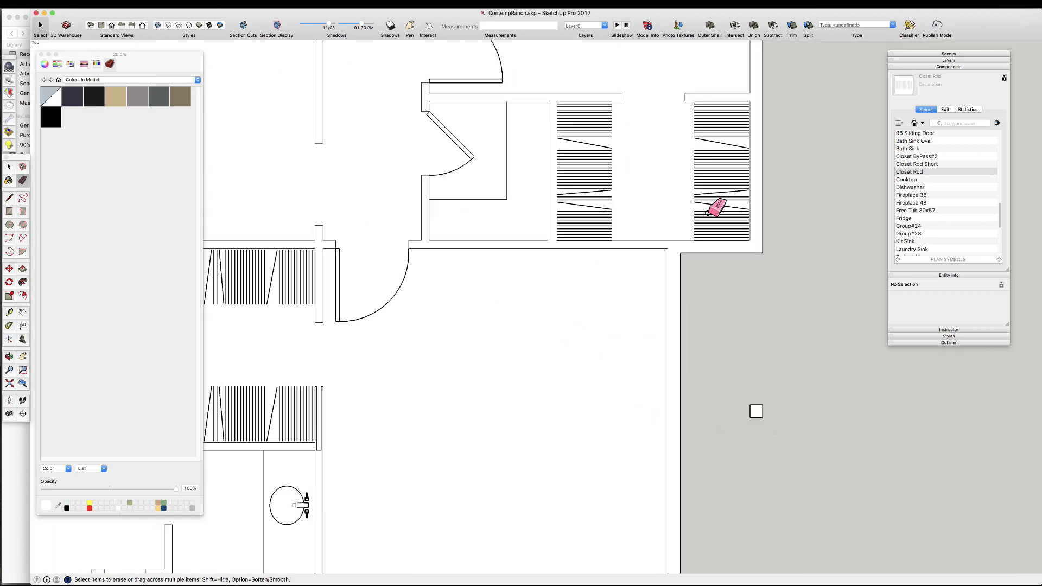
left_click(762, 253)
left_click(763, 405)
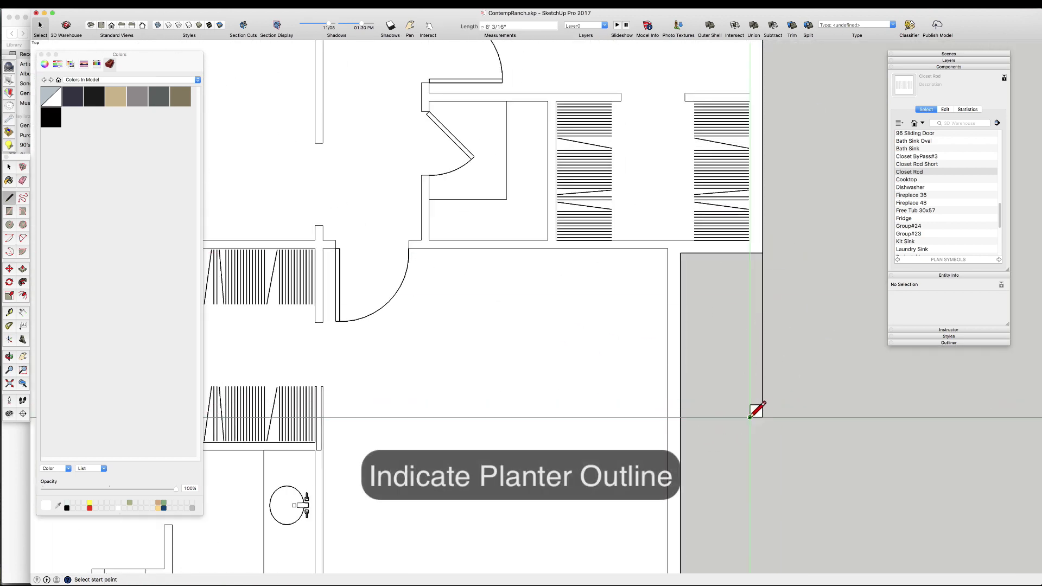
key("super+z")
- Draw the lower planter's outline as a rectangle from the freestanding post's outer corner to the bedroom's exterior wall corner
key("space")
left_click(677, 353)
key("r")
left_click(762, 417)
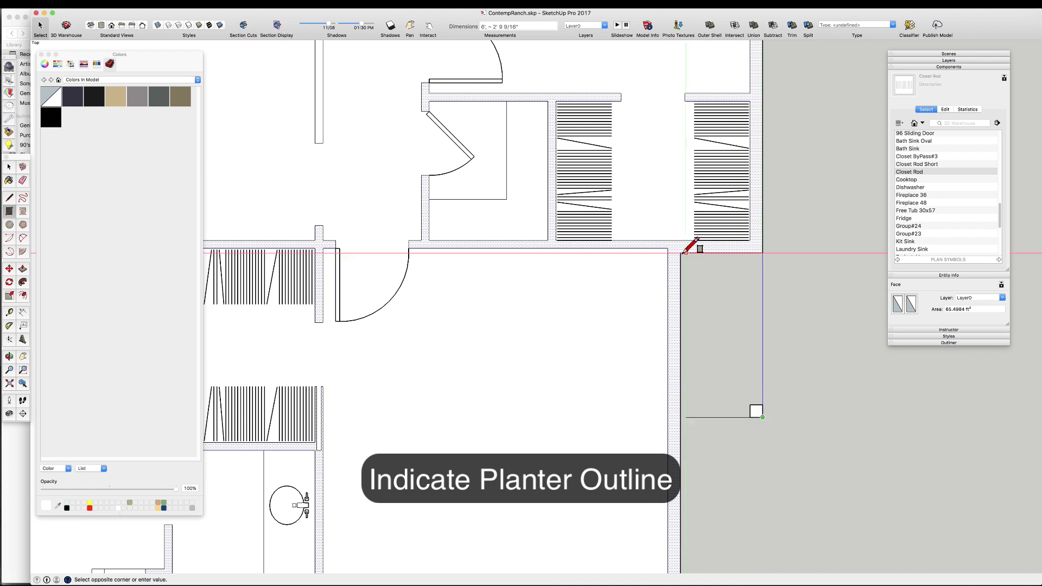
left_click(681, 253)
- Draw the lower planter's inner wall lines along guides set inside its outer edges, and remove the guides
key("t")
scroll(728, 400, "up", 3)
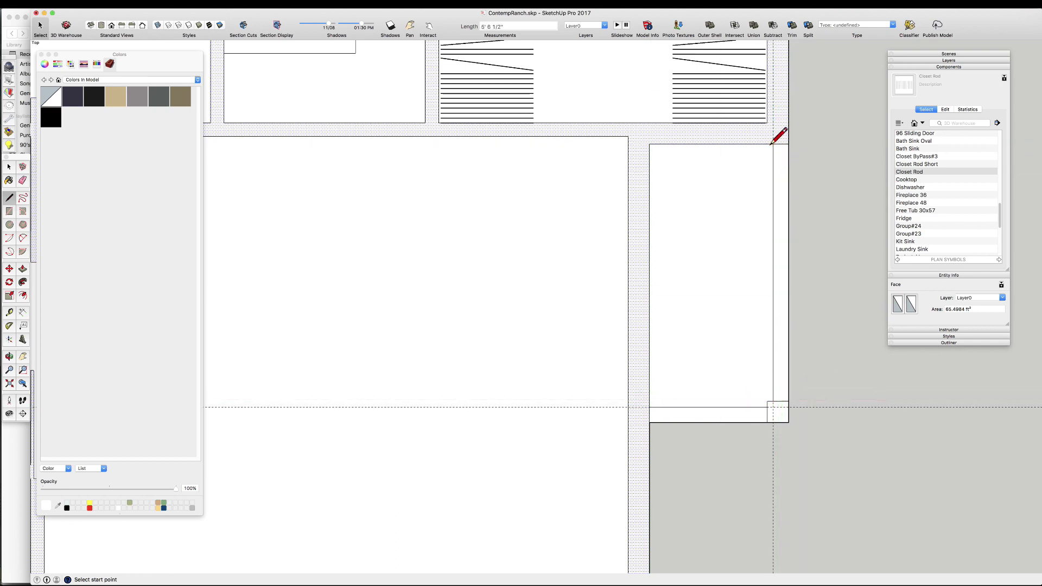
key("space")
scroll(750, 316, "down", 6)
key("Delete")
scroll(631, 350, "down", 1)
- Draw the upper planter's rectangle between the top bedroom's exterior wall, the bathroom corner and the freestanding post's outer corner
scroll(611, 337, "up", 2)
scroll(610, 338, "down", 2)
scroll(717, 147, "up", 3)
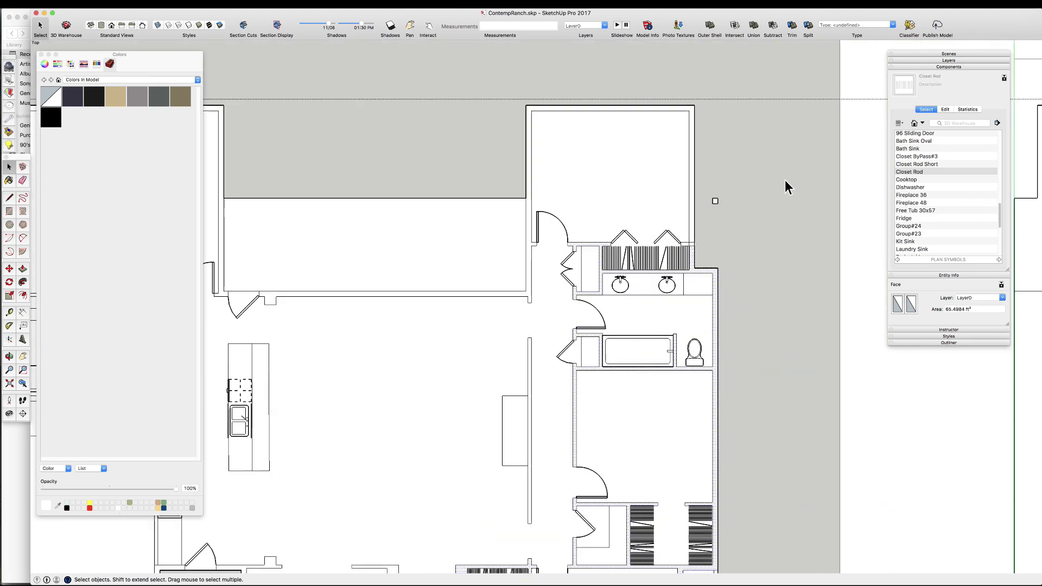
scroll(661, 233, "up", 5)
key("r")
left_click(739, 439)
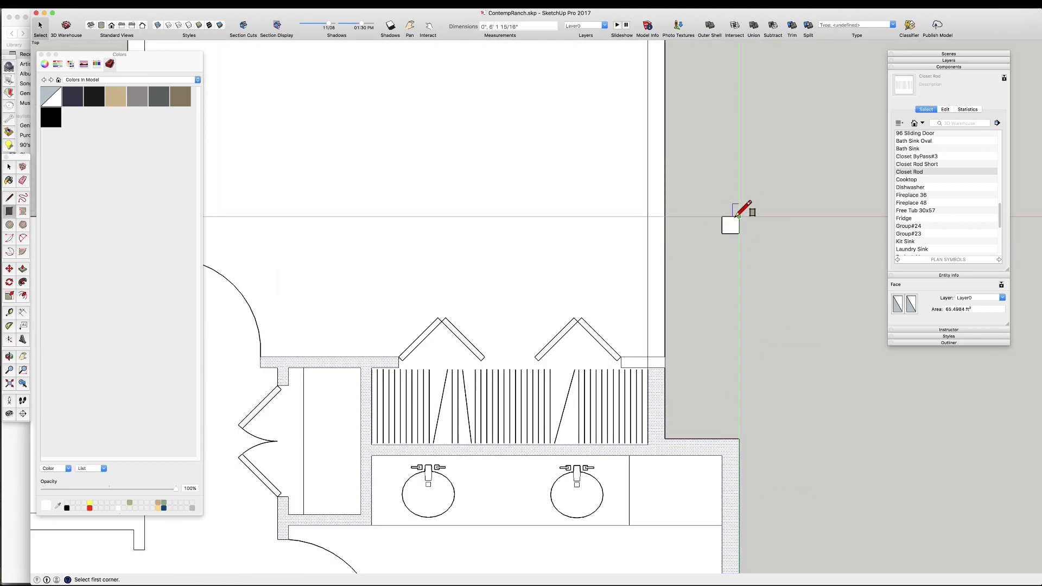
left_click(665, 439)
key("space")
scroll(671, 367, "up", 4)
key("e")
left_click(641, 369)
left_click(646, 373)
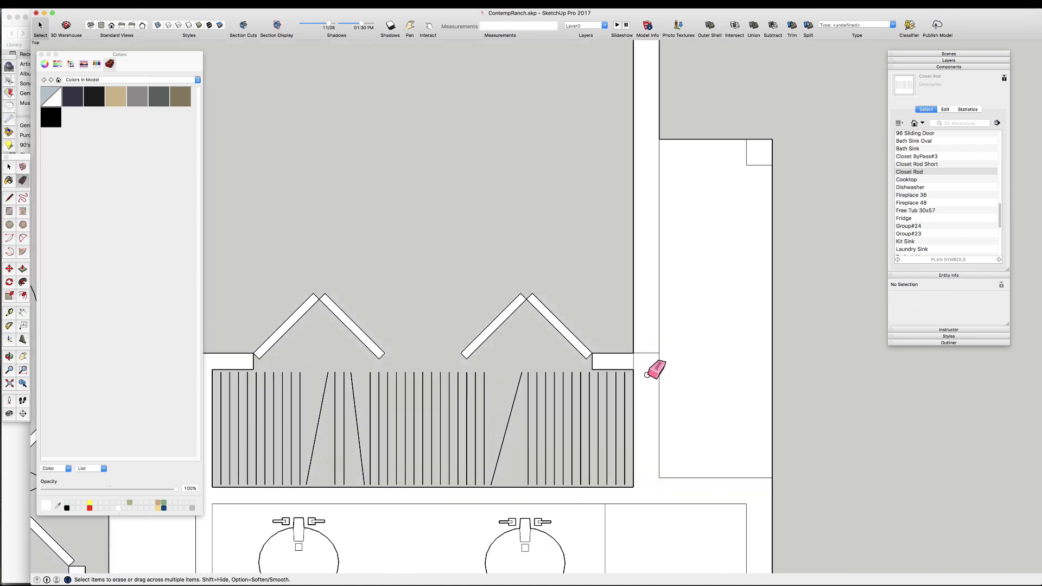
key("super+z")
- Draw the upper planter's inner wall lines along guides set inside its outer edges, and remove the guides
scroll(646, 373, "down", 5)
scroll(680, 272, "down", 2)
key("t")
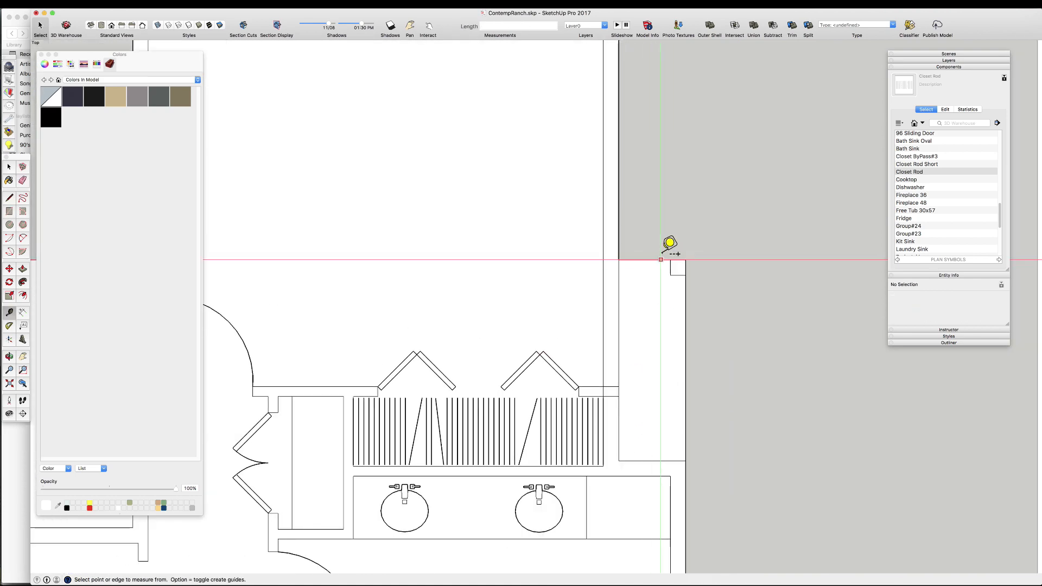
left_click(685, 304)
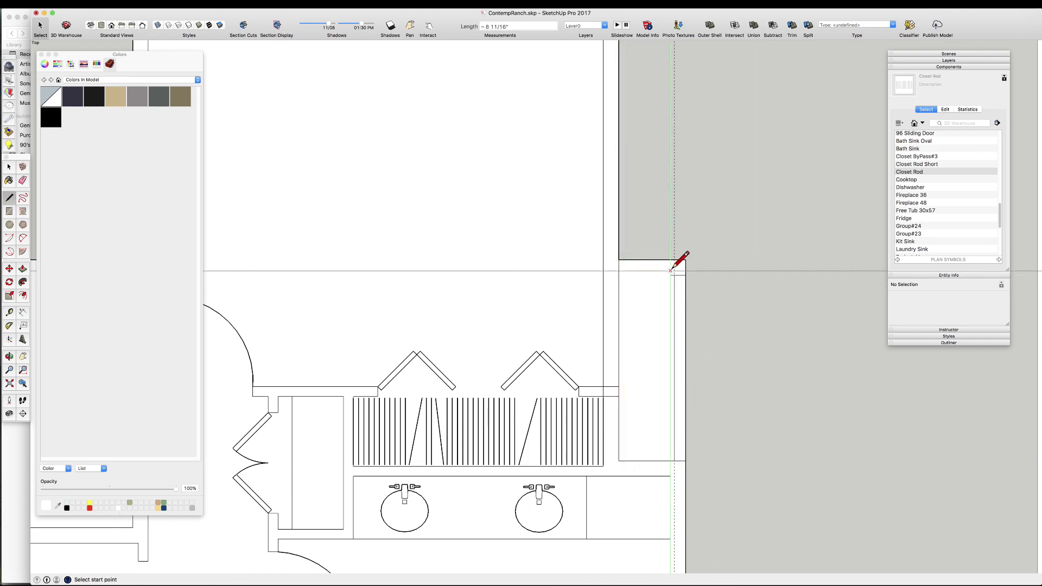
left_click(619, 271)
scroll(685, 325, "down", 5)
key("r")
scroll(494, 301, "up", 1)
key("space")
scroll(610, 347, "down", 3)
left_click(607, 289)
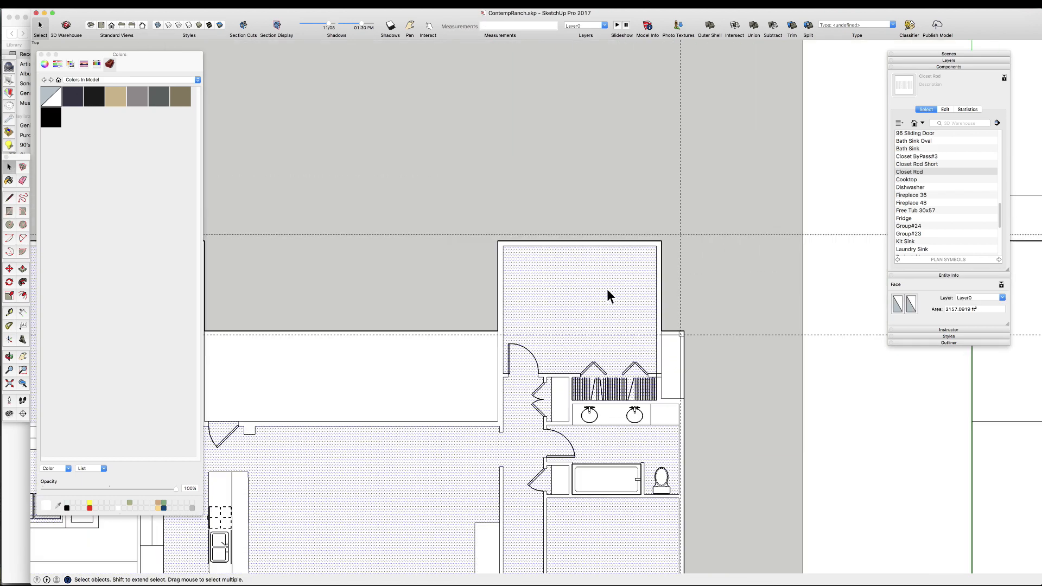
middle_click_drag(625, 356, 643, 262, "shift")
scroll(644, 263, "down", 3)
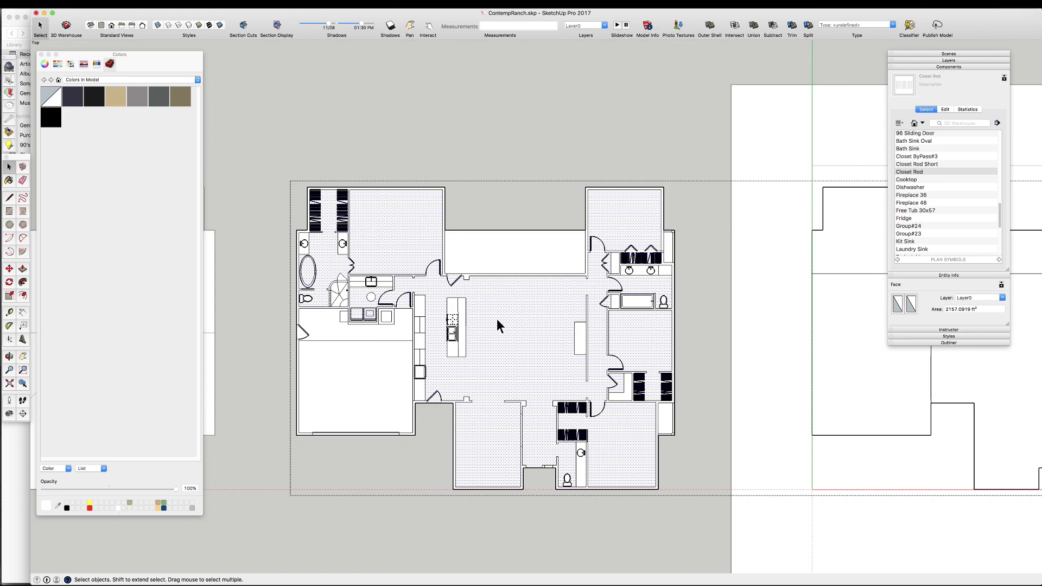
- Draw lines across the open fronts of the porch beside the garage and the front entry porch
key("l")
scroll(399, 440, "up", 5)
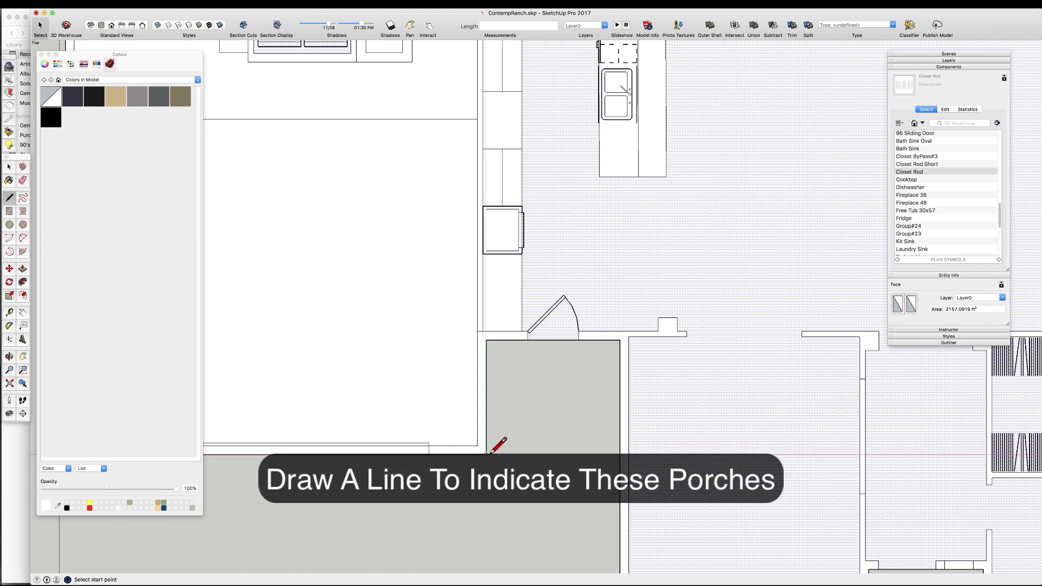
left_click(620, 454)
scroll(511, 280, "down", 3)
scroll(754, 445, "up", 3)
left_click(609, 461)
left_click(710, 462)
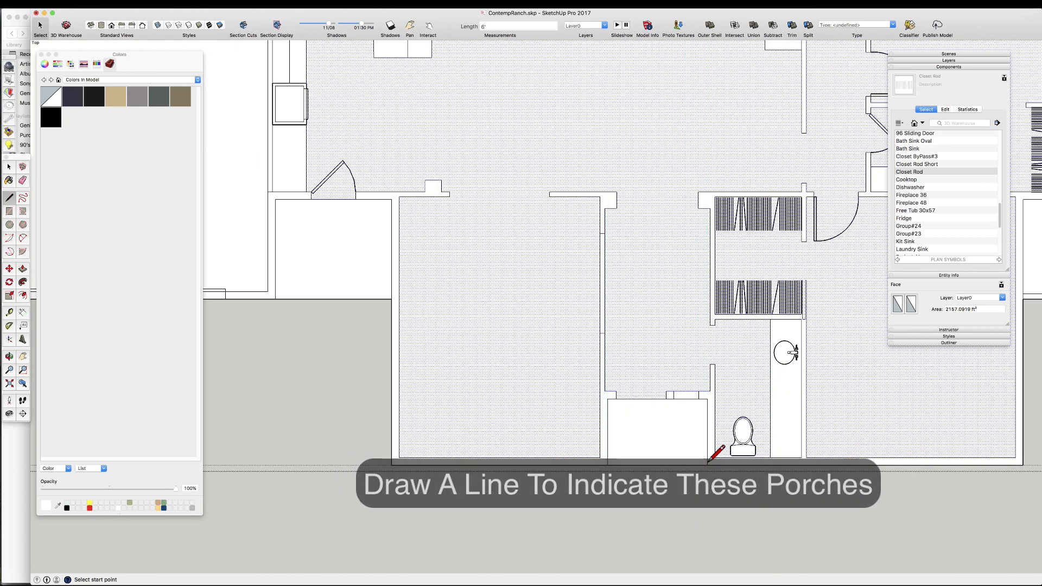
- Insert a 28 Int Door Half RH, flip it and align it with the middle bedroom closet opening's right jamb, swinging into the bedroom
scroll(583, 414, "down", 5)
key("space")
scroll(640, 326, "up", 10)
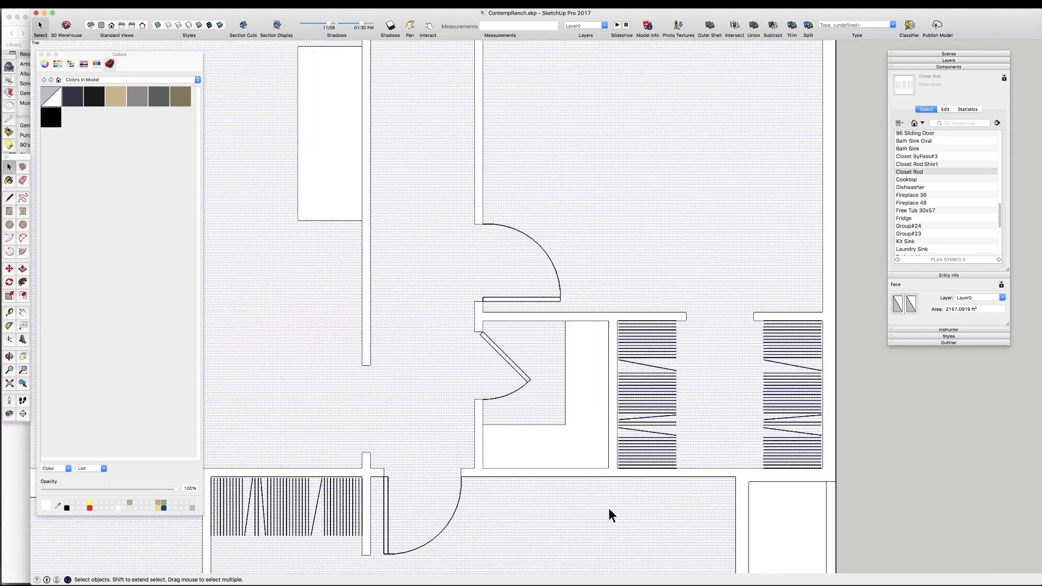
scroll(908, 137, "up", 5)
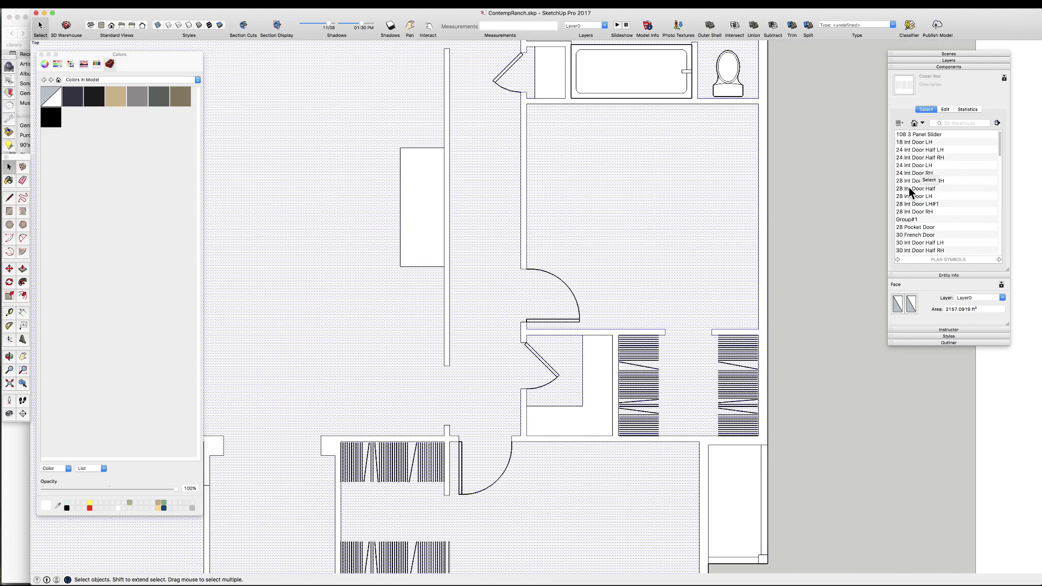
scroll(697, 324, "up", 4)
left_click(641, 343)
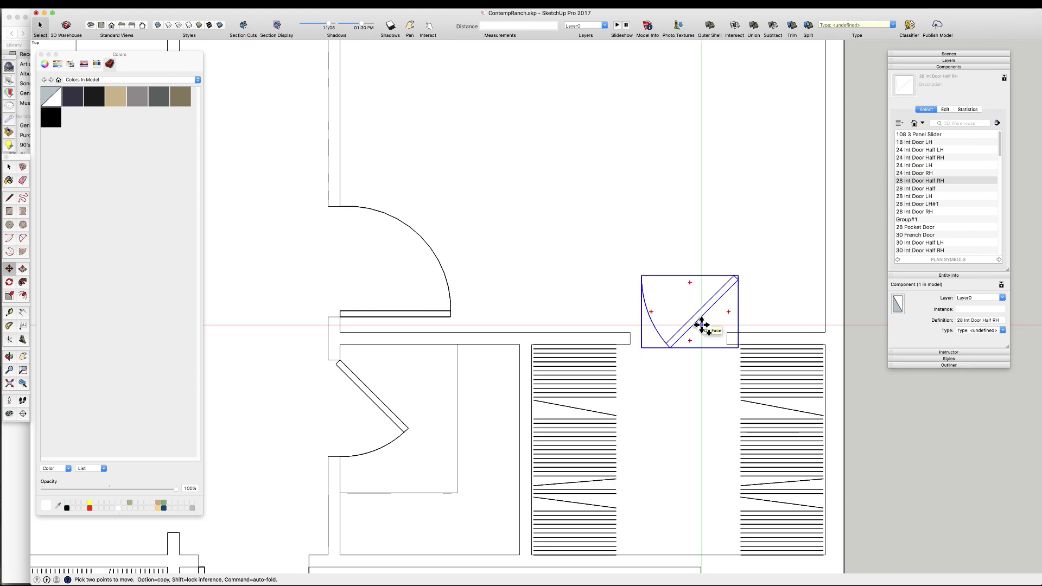
scroll(747, 305, "up", 6)
left_click(709, 373)
left_click(682, 344)
scroll(710, 244, "down", 10)
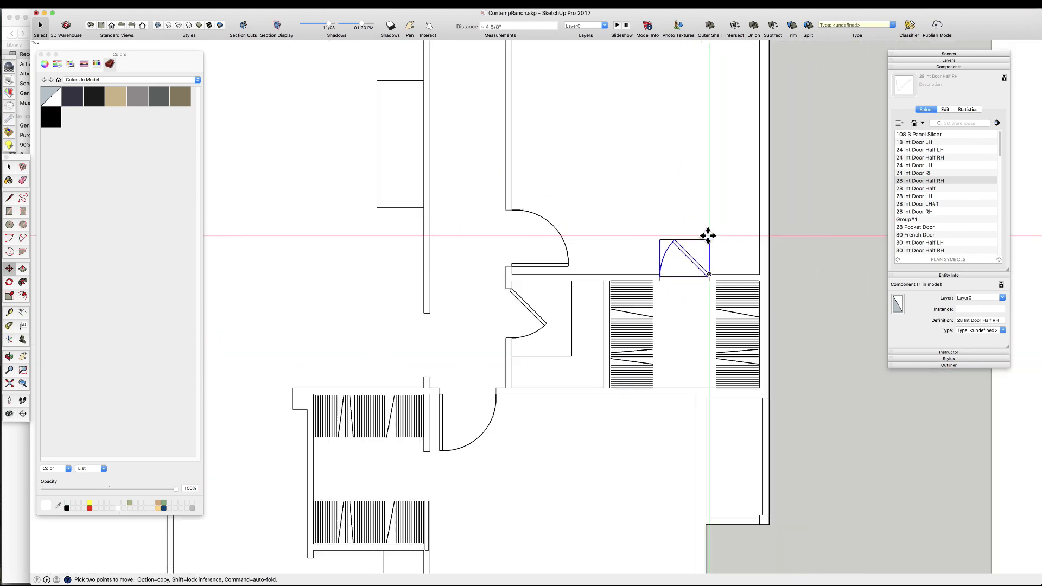
key("space")
- Review the overall floor plan for openings and symbols that still need attention
scroll(540, 477, "up", 3)
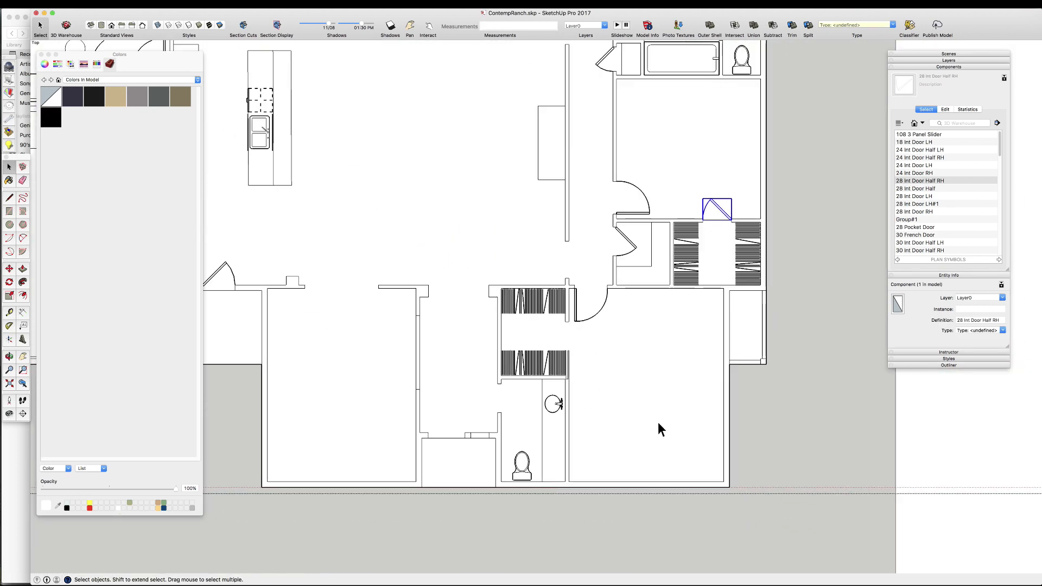
scroll(658, 423, "down", 3)
left_click(596, 150)
scroll(626, 408, "down", 2)
scroll(630, 429, "down", 2)
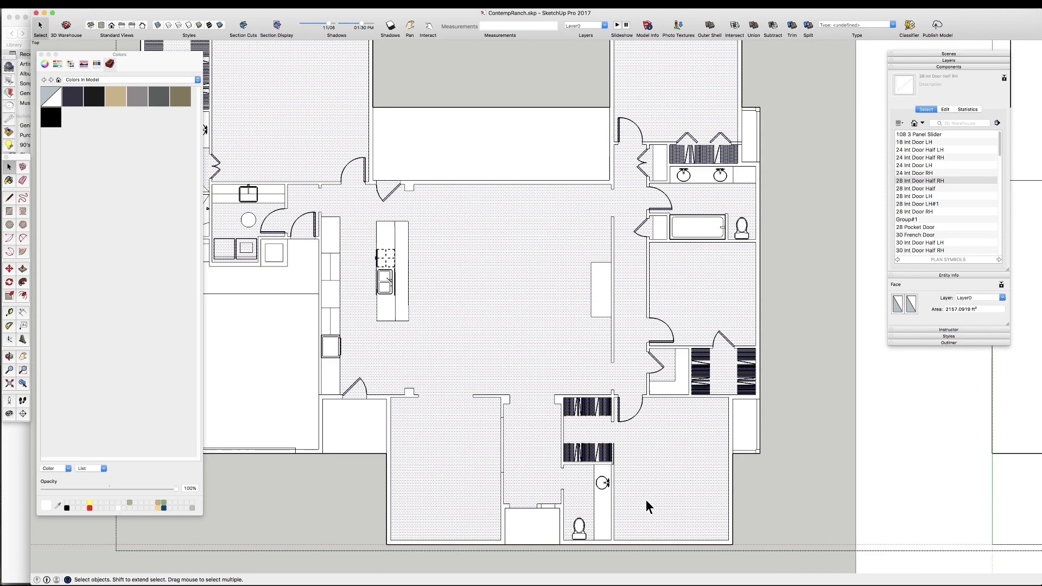
left_click(634, 548)
scroll(627, 546, "up", 5)
scroll(597, 253, "up", 3)
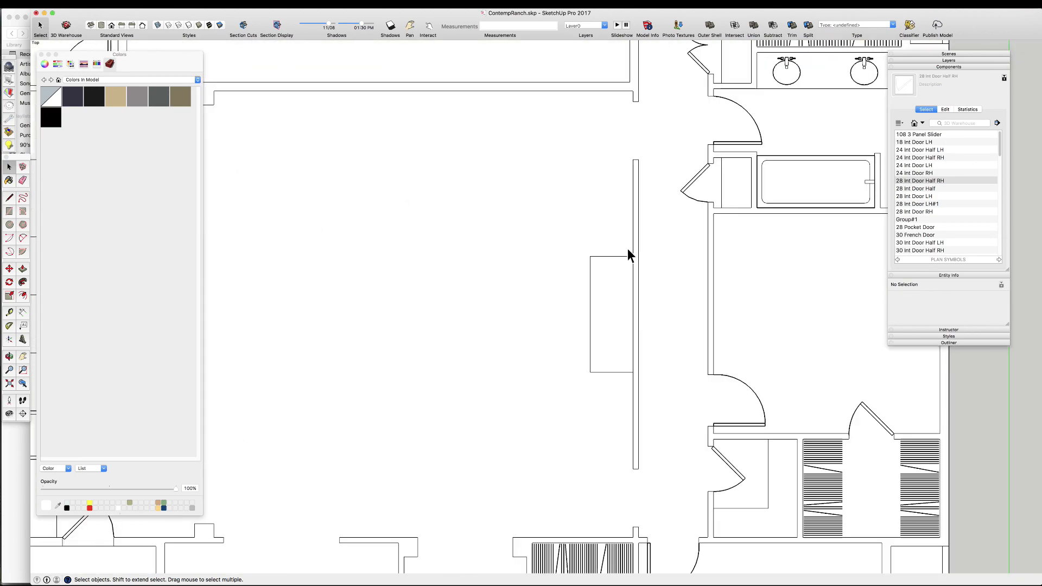
- Insert the Fireplace 48 symbol and center it on the front edge of the living room's fireplace enclosure
scroll(939, 216, "down", 5)
left_click(903, 217)
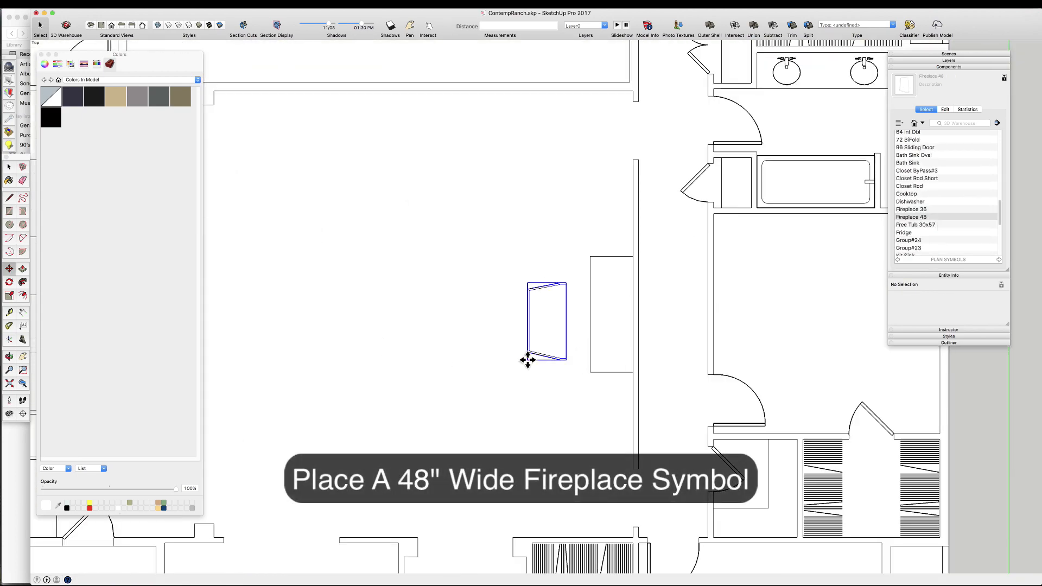
scroll(551, 359, "up", 5)
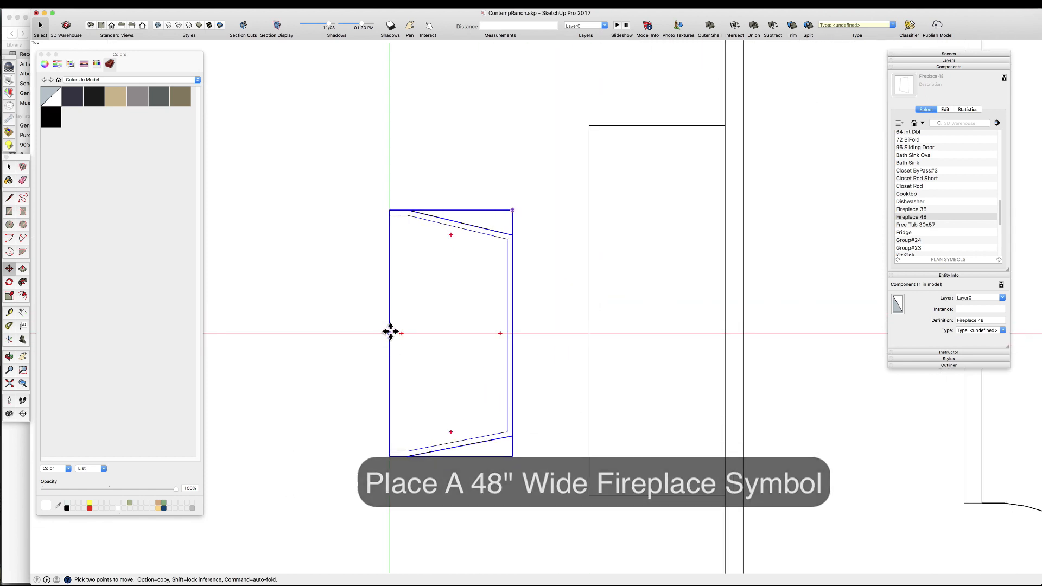
scroll(597, 330, "down", 4)
left_click(642, 306)
scroll(646, 307, "up", 3)
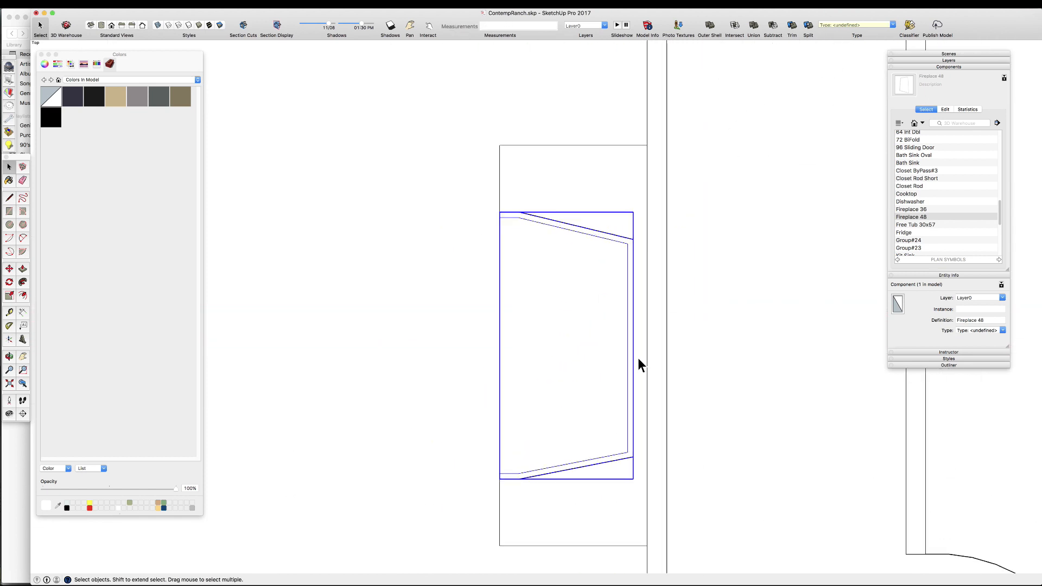
- Place a guide 24" out from the living room wall's face, parallel to the front of the fireplace enclosure
key("t")
left_click(647, 180)
left_click(510, 165)
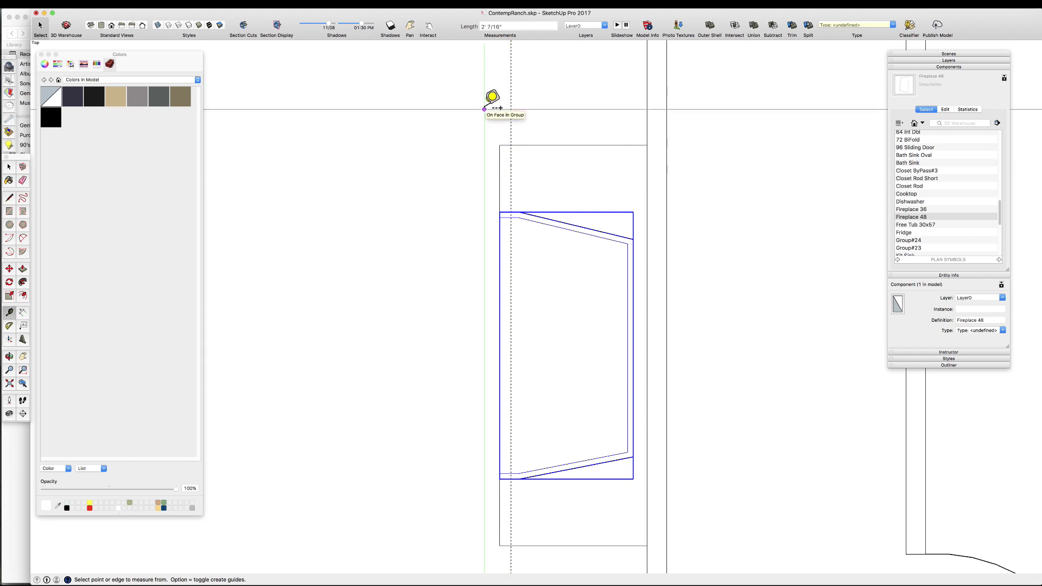
key("space")
scroll(626, 467, "down", 2)
scroll(584, 365, "up", 1)
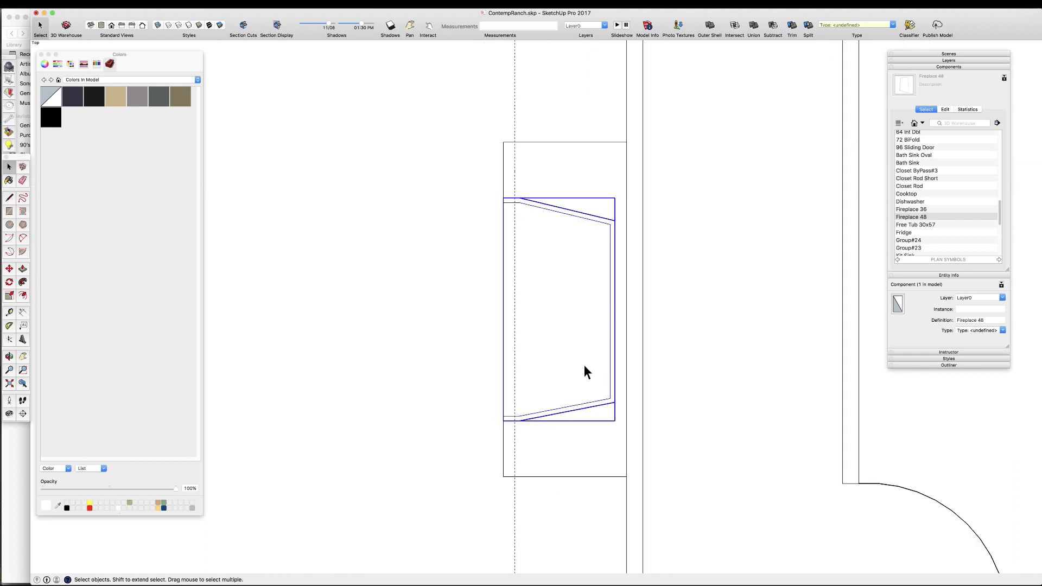
- Move the Fireplace 48 symbol and the enclosure's front edge back onto the 24" guide
left_click(563, 271)
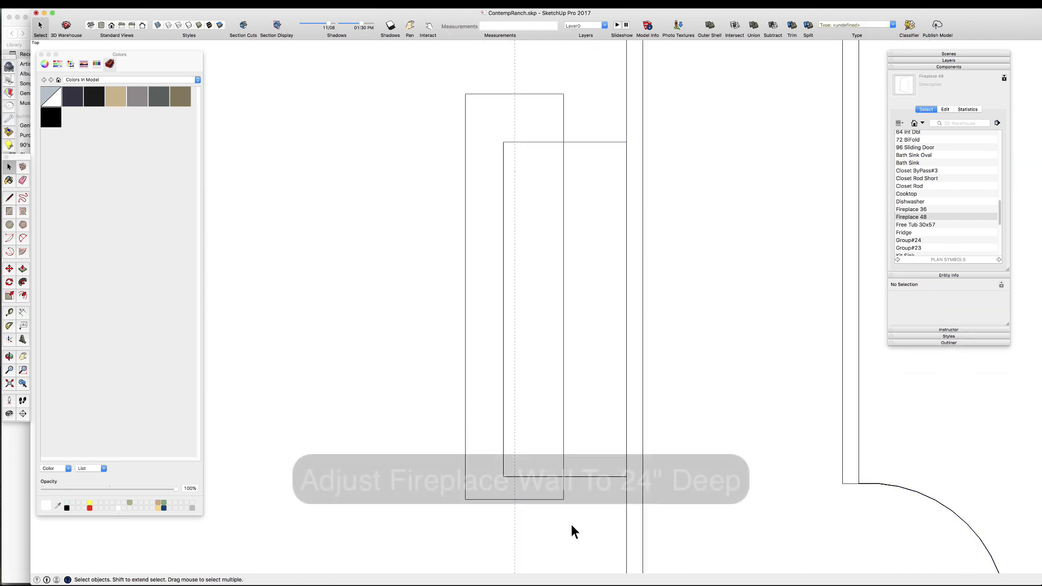
key("m")
left_click_drag(503, 310, 514, 308)
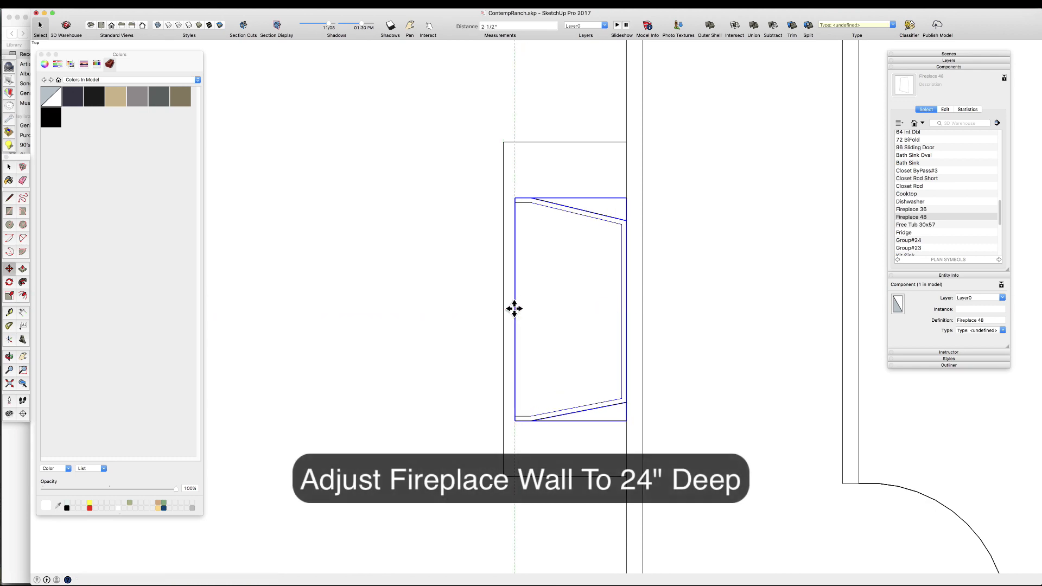
key("m")
left_click_drag(503, 212, 515, 213)
key("space")
scroll(581, 320, "down", 4)
scroll(603, 287, "up", 2)
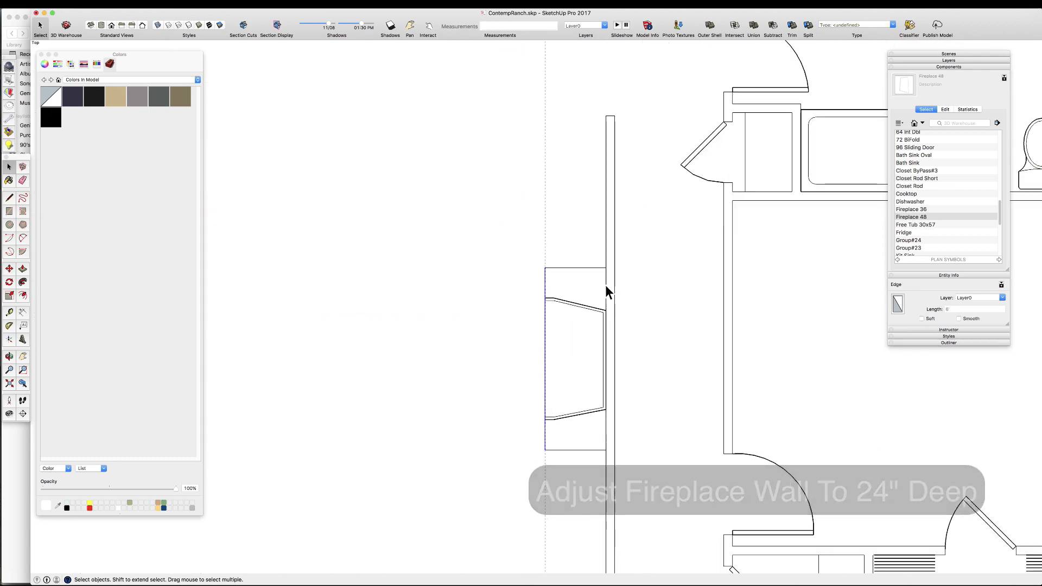
- Offset the fireplace enclosure's outline inward by 3.5" to form its framed walls
key("e")
left_click(606, 288)
scroll(604, 294, "up", 3)
key("space")
left_click(648, 440)
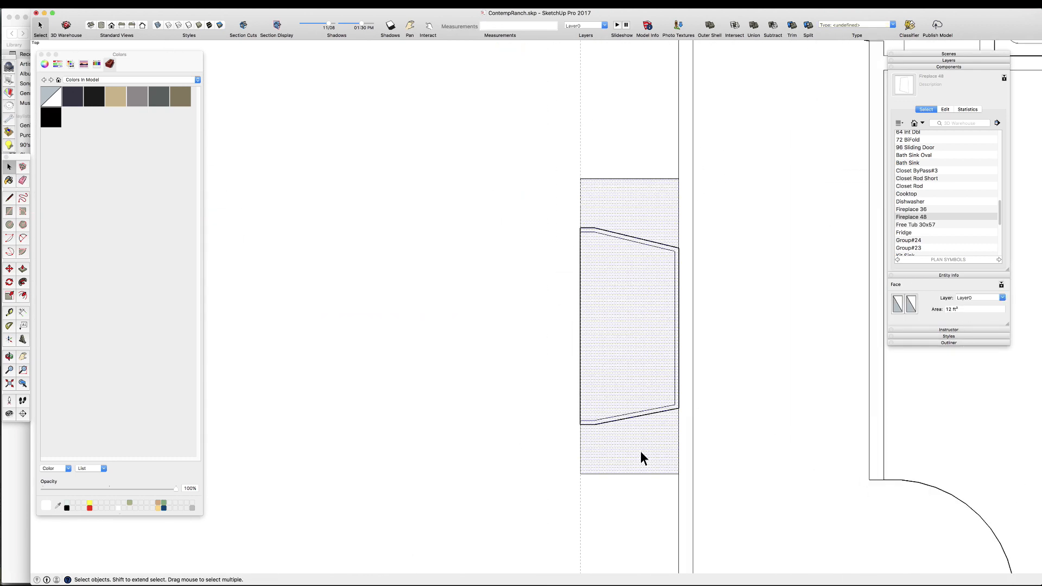
key("f")
left_click(588, 461)
type("3.5")
key("Return")
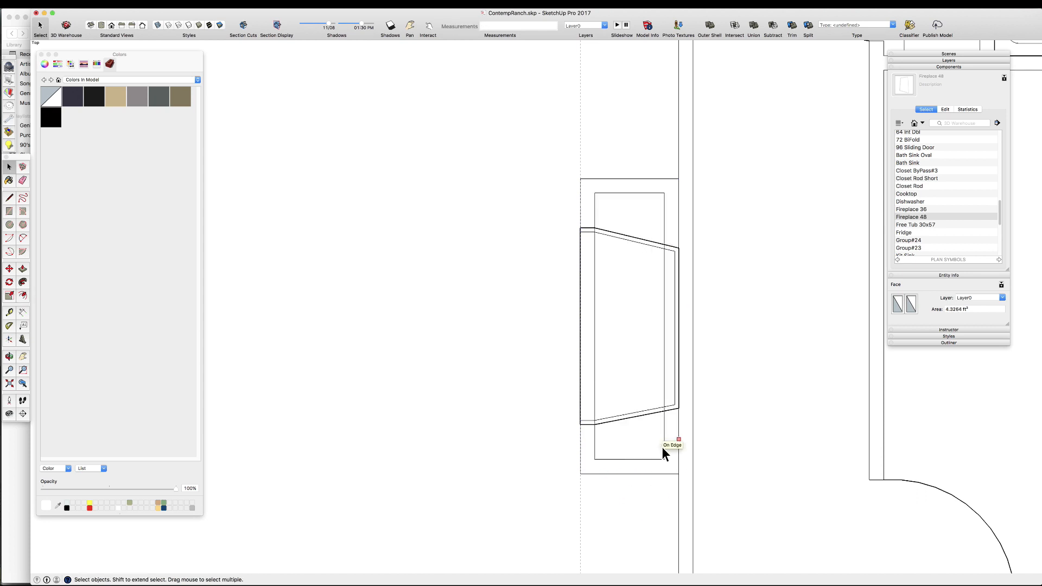
- Move the offset outline's rear edge back onto the living room wall's face
left_click(663, 446)
left_click(665, 445)
key("m")
left_click_drag(665, 444, 679, 440)
scroll(604, 409, "up", 3)
- Draw a rectangle over the fireplace opening and erase the edges crossing it and those separating the enclosure walls from the main wall
key("r")
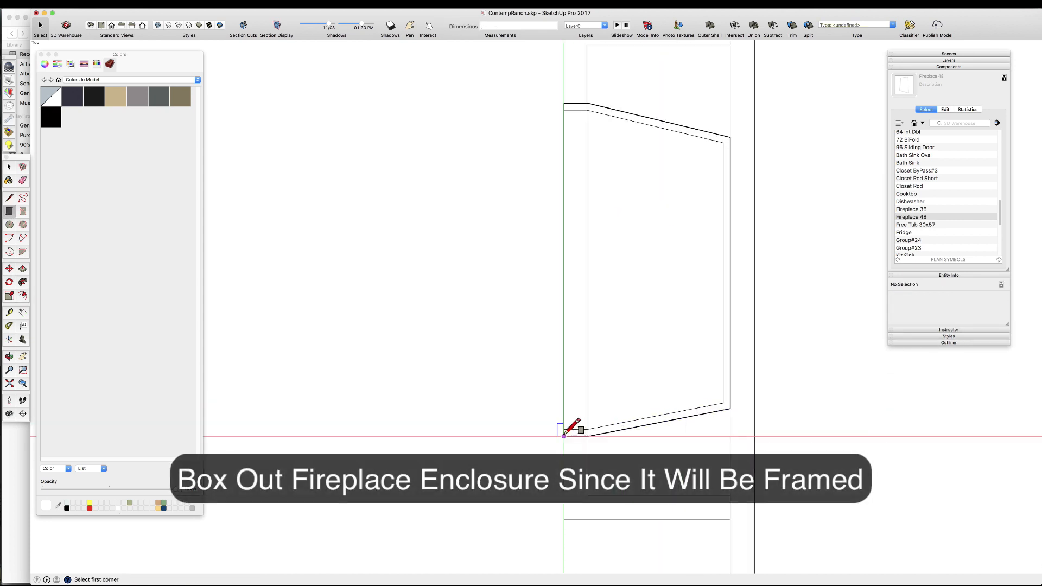
left_click(564, 435)
scroll(568, 434, "down", 2)
scroll(592, 310, "down", 3)
scroll(649, 211, "up", 2)
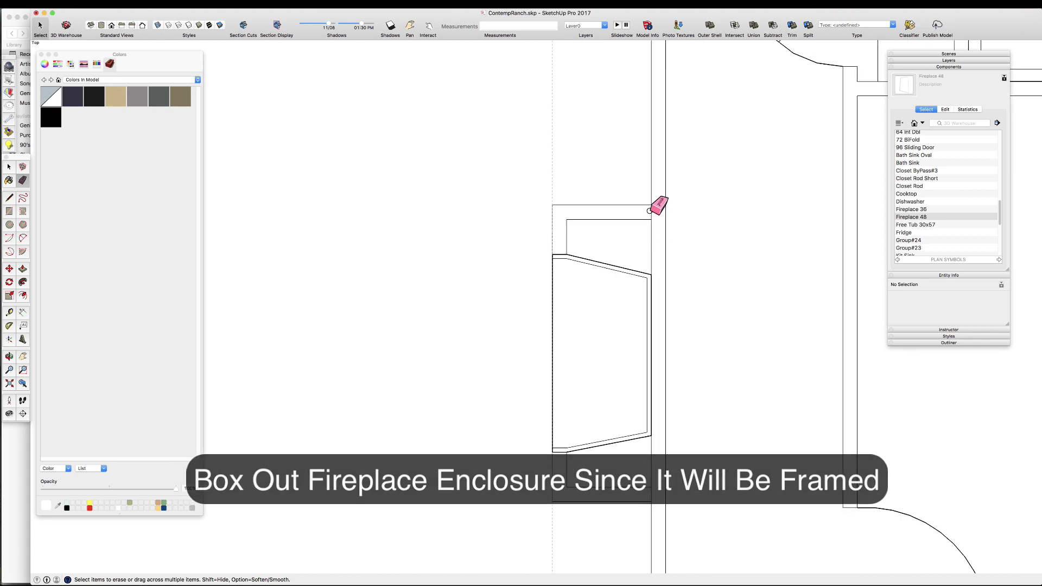
left_click(650, 211)
scroll(649, 217, "down", 4)
scroll(642, 367, "up", 4)
left_click(640, 368)
scroll(575, 396, "down", 5)
key("space")
scroll(559, 467, "down", 2)
scroll(588, 509, "up", 3)
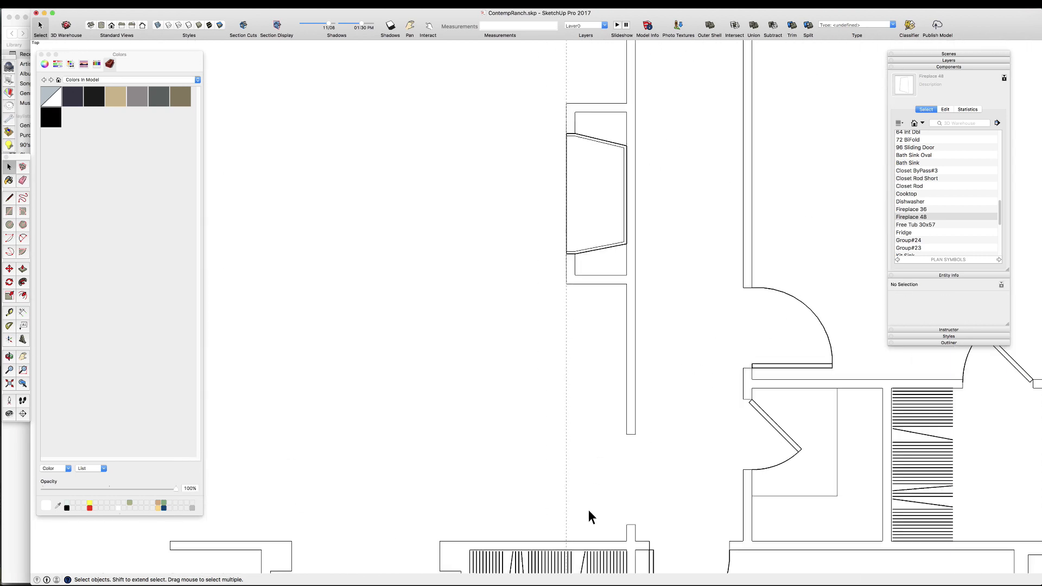
- Place guides about 6 1/2" in from both ends of the fireplace wall and 18.5" out from its living room face
left_click(633, 433)
scroll(634, 415, "up", 3)
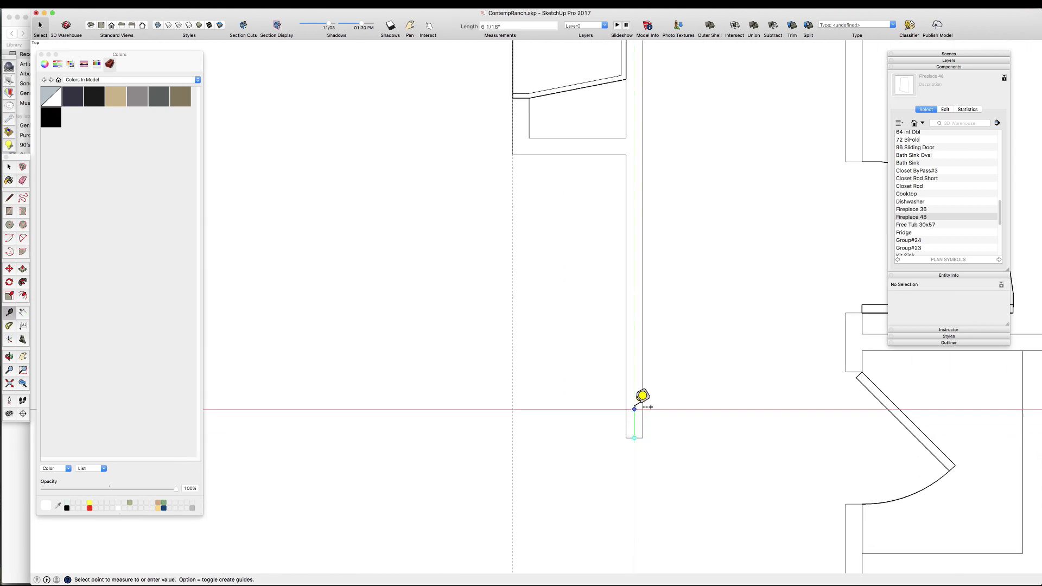
scroll(645, 392, "down", 5)
scroll(595, 120, "up", 5)
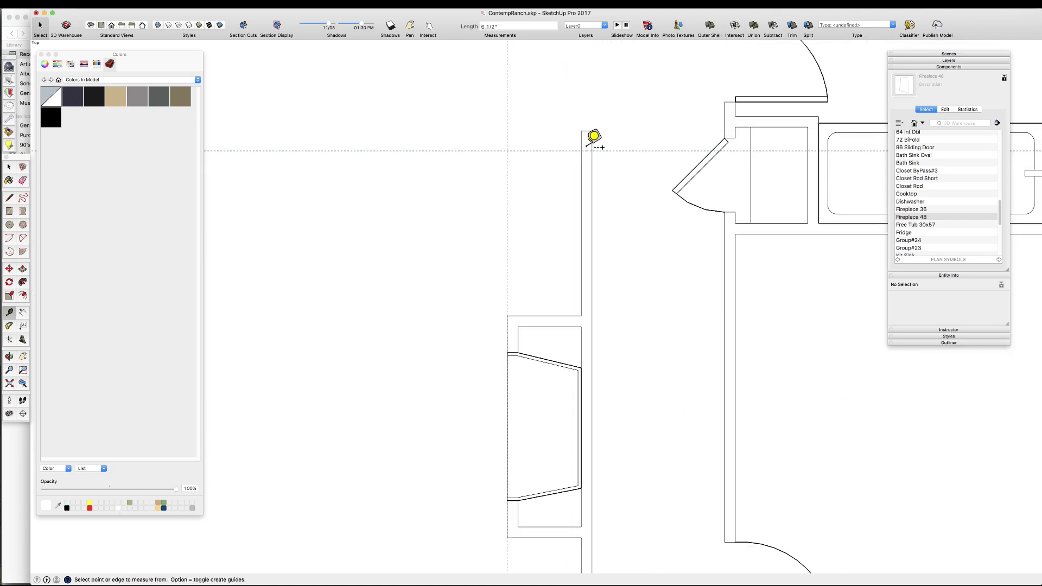
scroll(580, 258, "down", 5)
scroll(570, 459, "up", 3)
left_click(585, 422)
type("18.5")
key("Return")
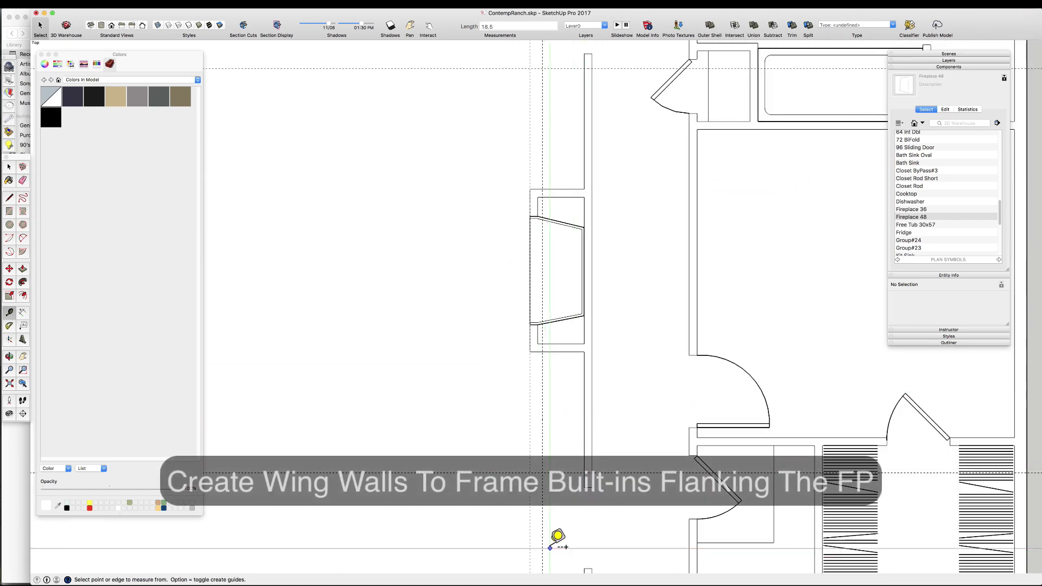
- Draw 1' 6 1/2" by 4' 5 1/2" rectangles between the fireplace enclosure and the end guides for the flanking built-ins
key("r")
scroll(543, 489, "up", 2)
scroll(573, 435, "down", 5)
scroll(568, 328, "up", 5)
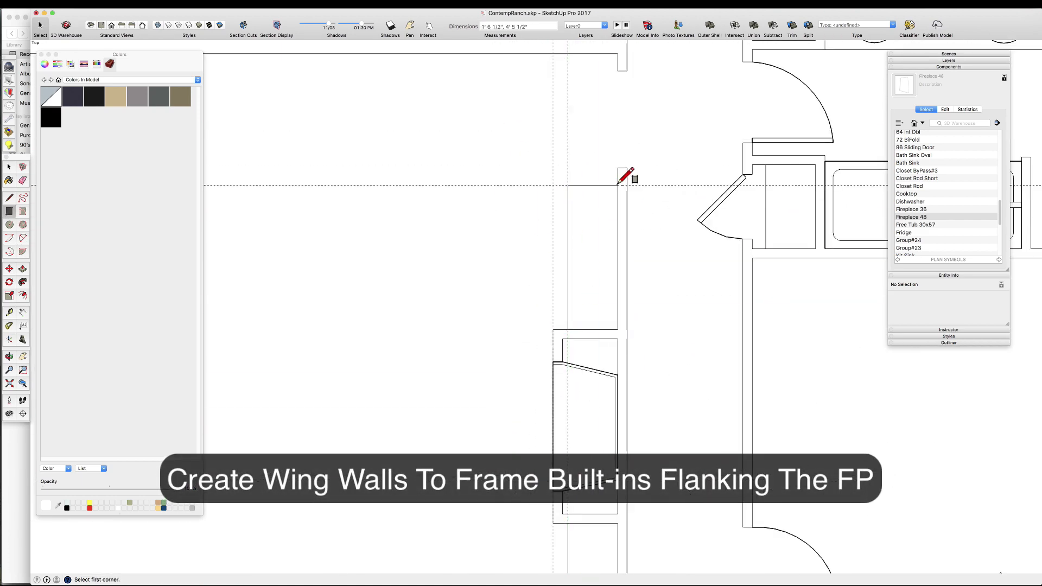
- Form 3.5" thick wing walls at the outer ends of both built-ins and erase the edges where they join the main wall
key("t")
scroll(602, 201, "up", 3)
left_click(583, 175)
type("3.5")
key("Return")
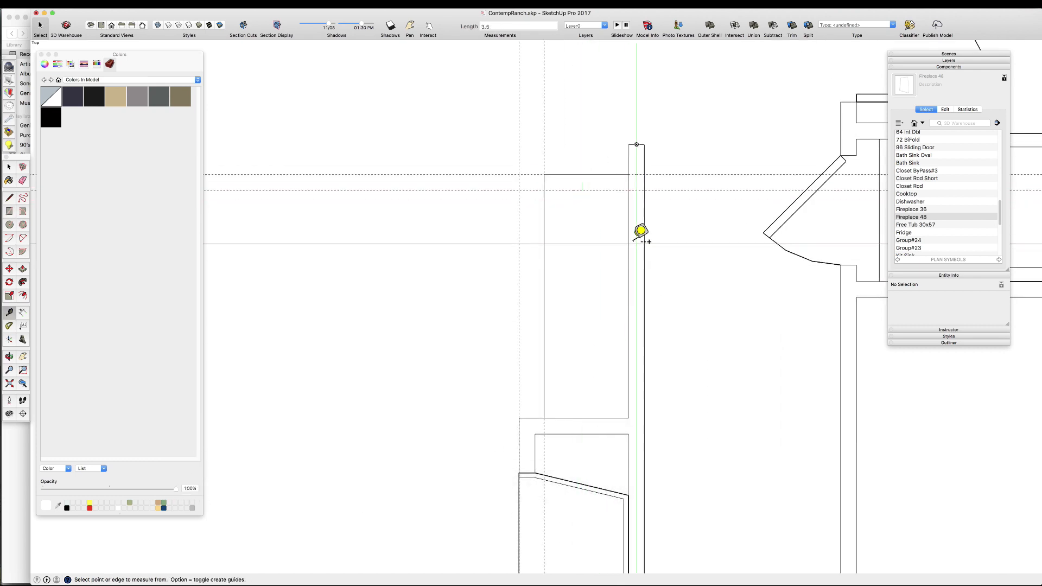
key("e")
scroll(612, 116, "down", 3)
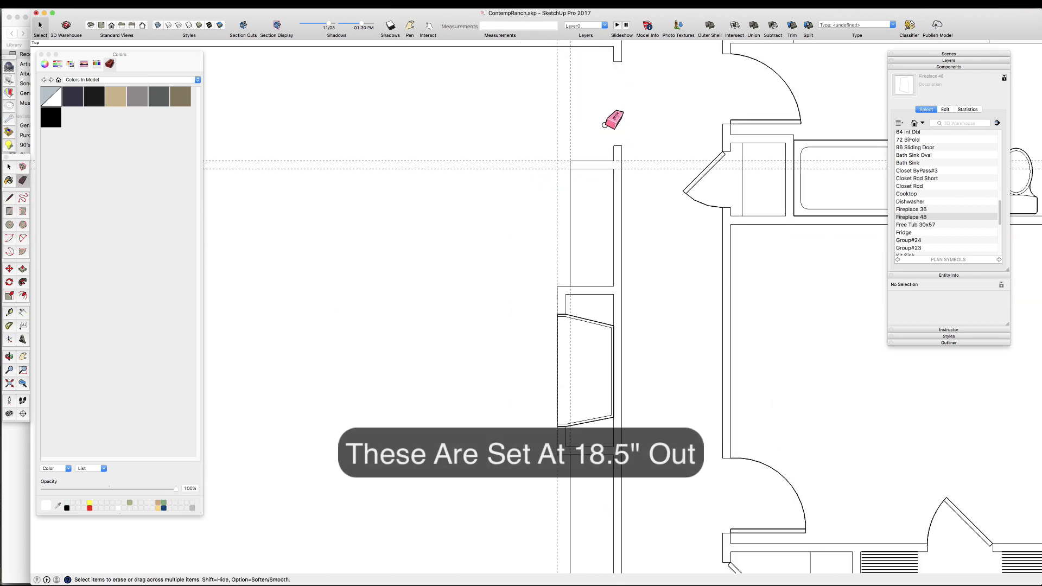
scroll(600, 472, "up", 4)
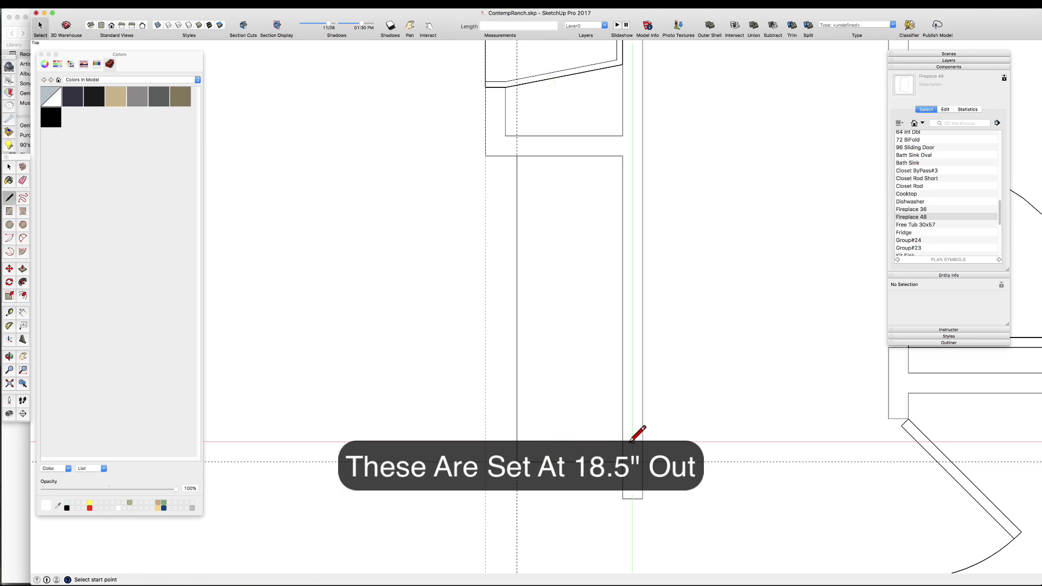
key("e")
scroll(635, 380, "down", 4)
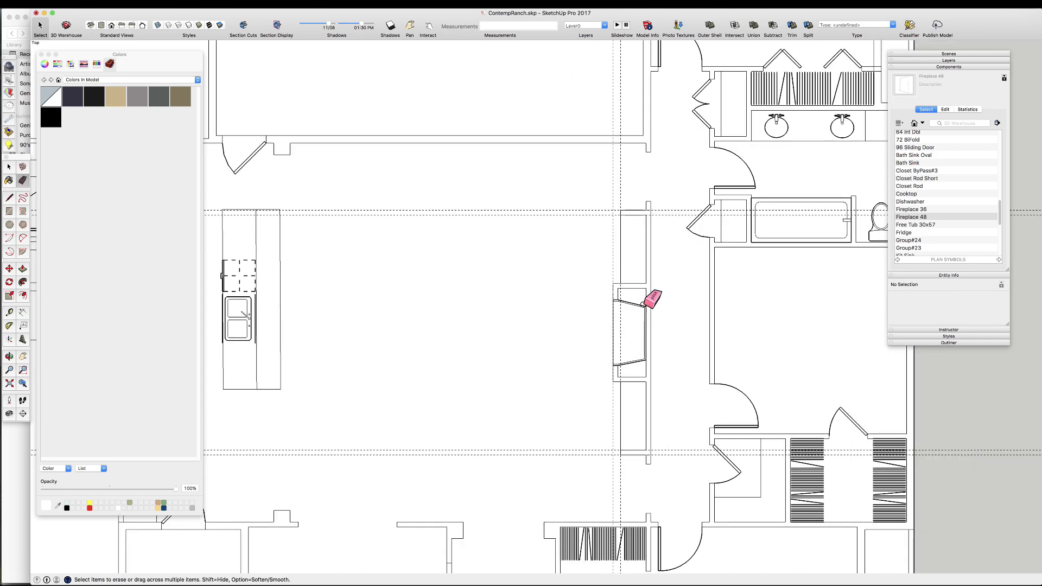
- Remove the construction guides around the fireplace and built-ins
right_click(644, 305)
key("Escape")
key("space")
scroll(630, 347, "down", 3)
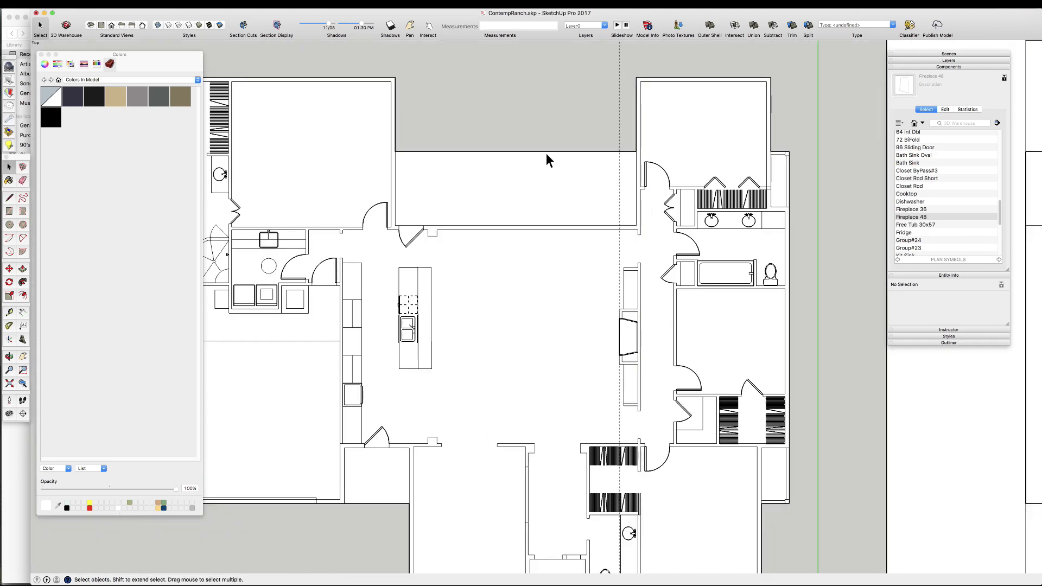
scroll(607, 208, "up", 3)
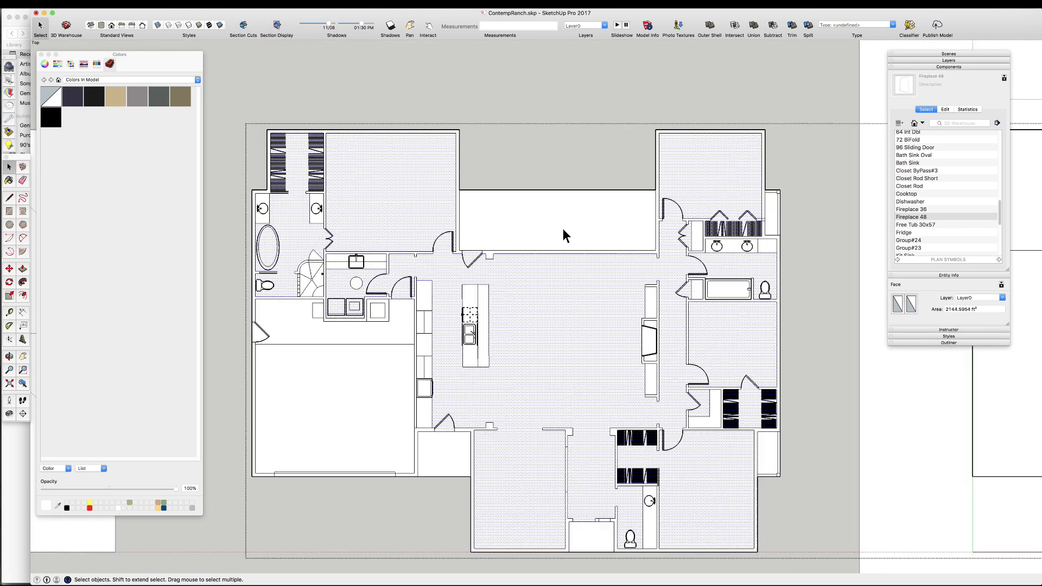
- Place guides on the back porch's centerline and 60" to either side of it
scroll(562, 233, "down", 3)
scroll(545, 256, "up", 8)
key("t")
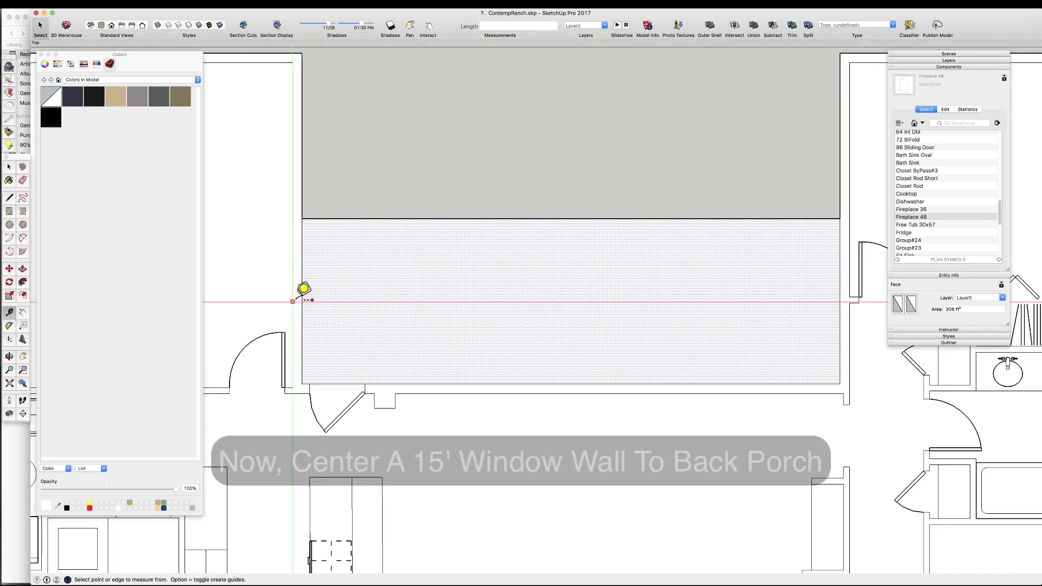
left_click(302, 310)
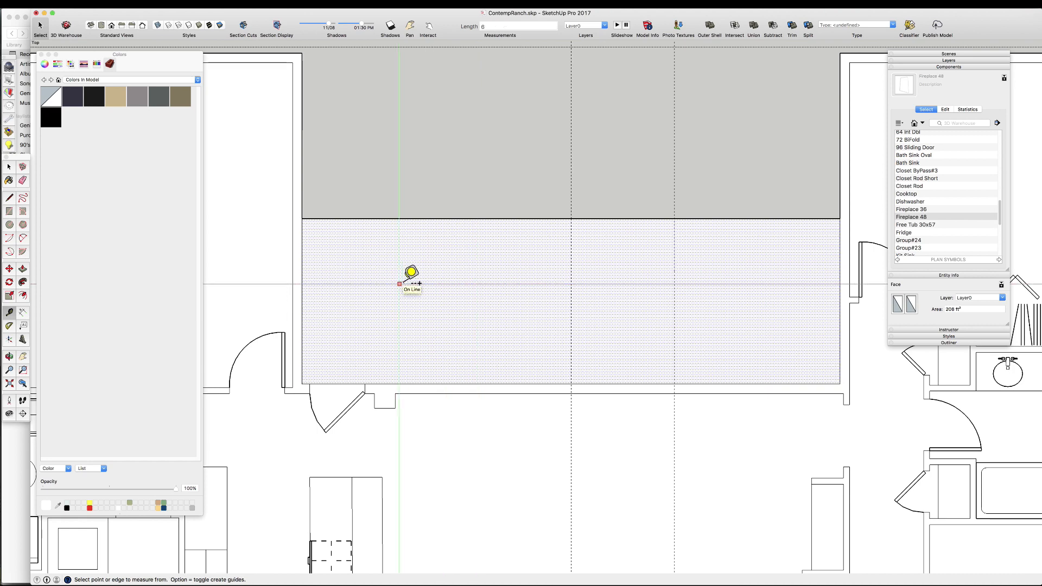
type("0")
key("Return")
- Place another pair of guides about 8' to either side of the back porch's centerline
scroll(548, 484, "down", 3)
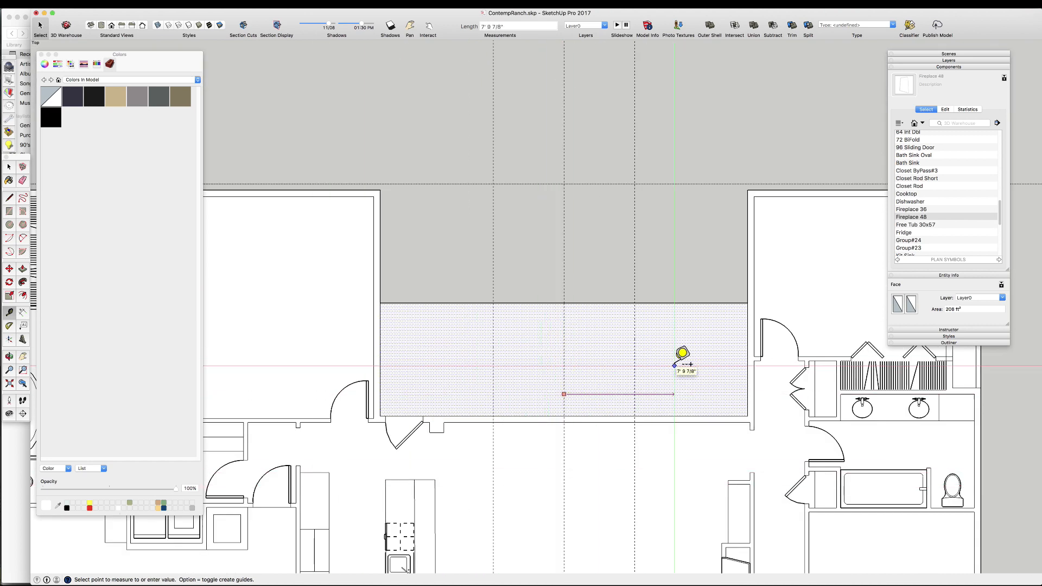
scroll(460, 359, "up", 3)
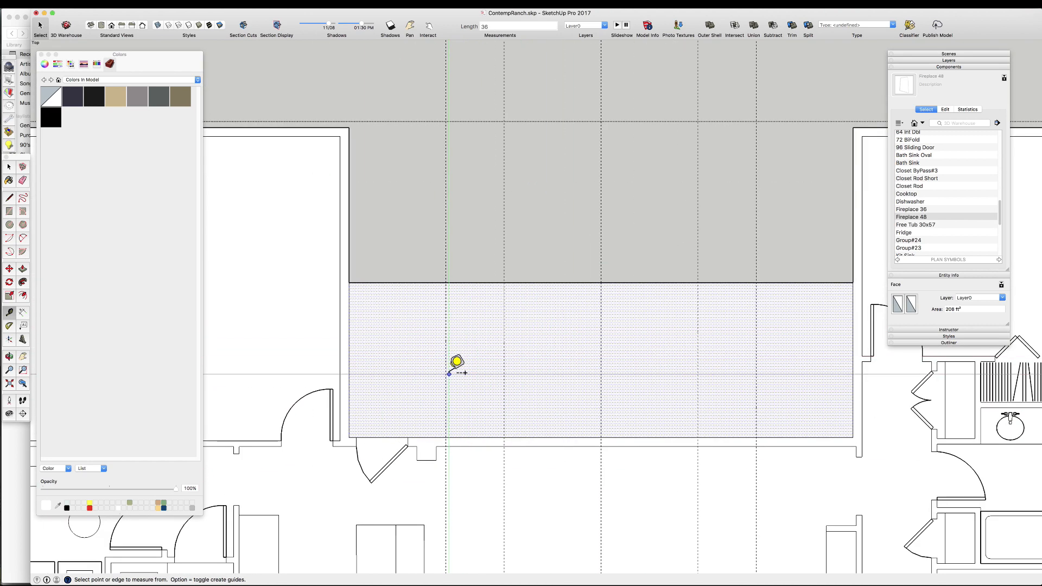
scroll(363, 365, "down", 3)
key("space")
scroll(484, 359, "up", 3)
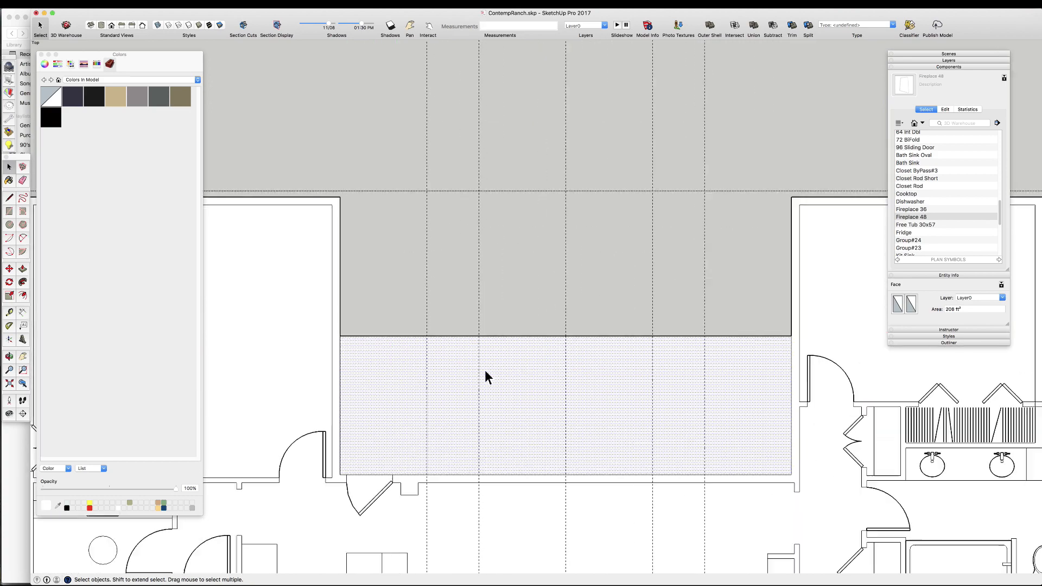
- Lay out guides for 12" deep porch supports around the outermost guide pair, beside both side walls and inside the porch's open edge
key("t")
scroll(365, 392, "up", 1)
scroll(374, 404, "down", 3)
scroll(436, 377, "up", 4)
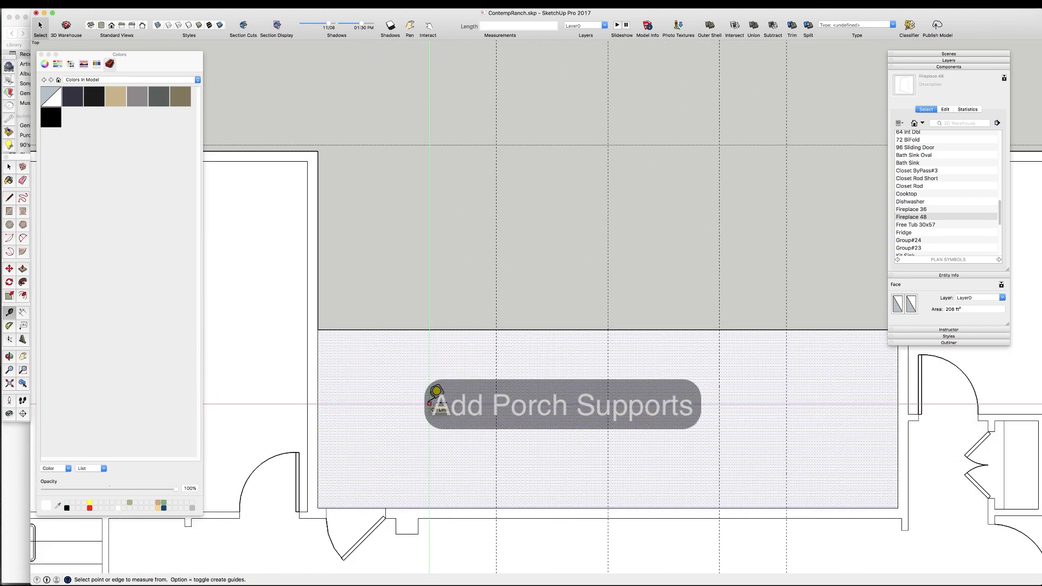
left_click(429, 404)
scroll(618, 393, "down", 4)
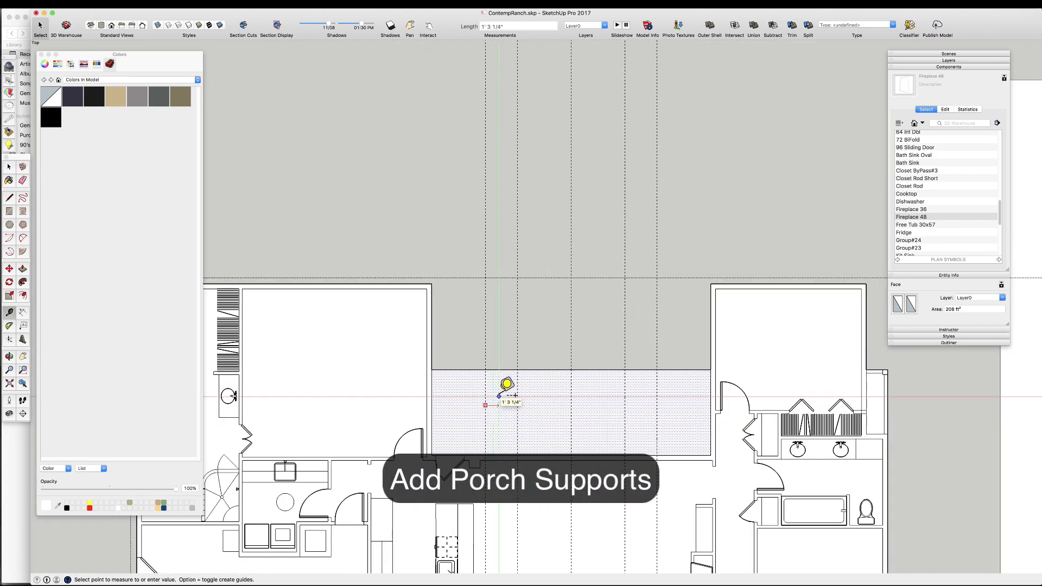
scroll(505, 331, "up", 4)
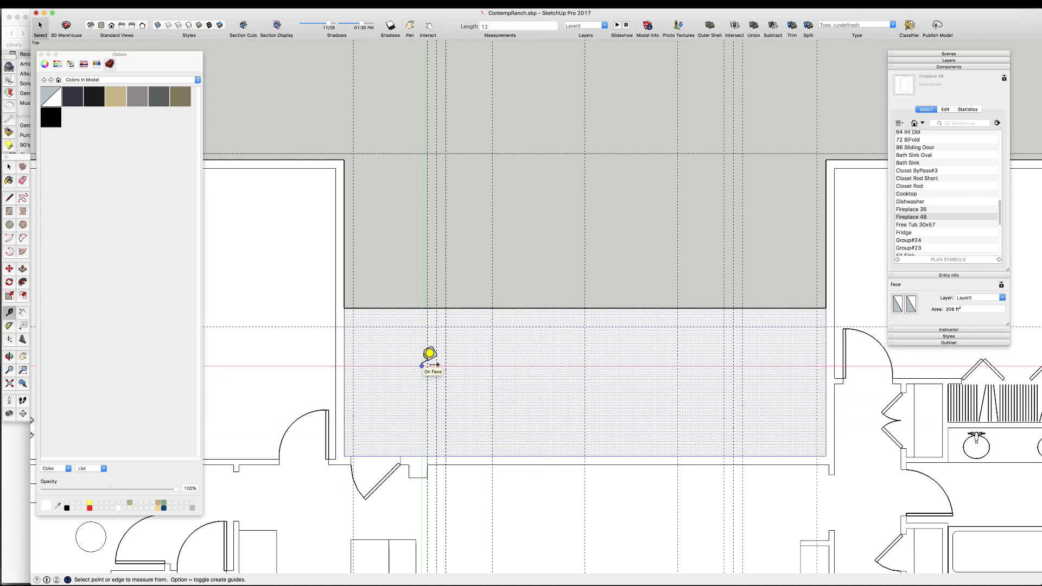
- Draw two 1' by 1' supports and a half-width support at each side wall along the back porch's open edge, and delete the guides
key("r")
scroll(348, 326, "up", 3)
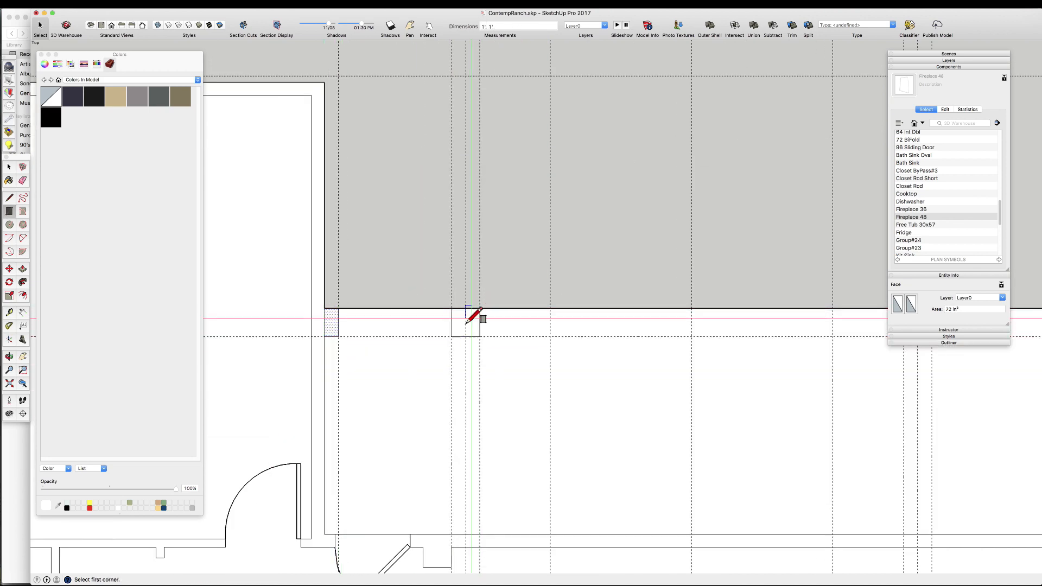
scroll(465, 324, "down", 5)
scroll(649, 326, "up", 4)
left_click(768, 326)
scroll(593, 307, "down", 8)
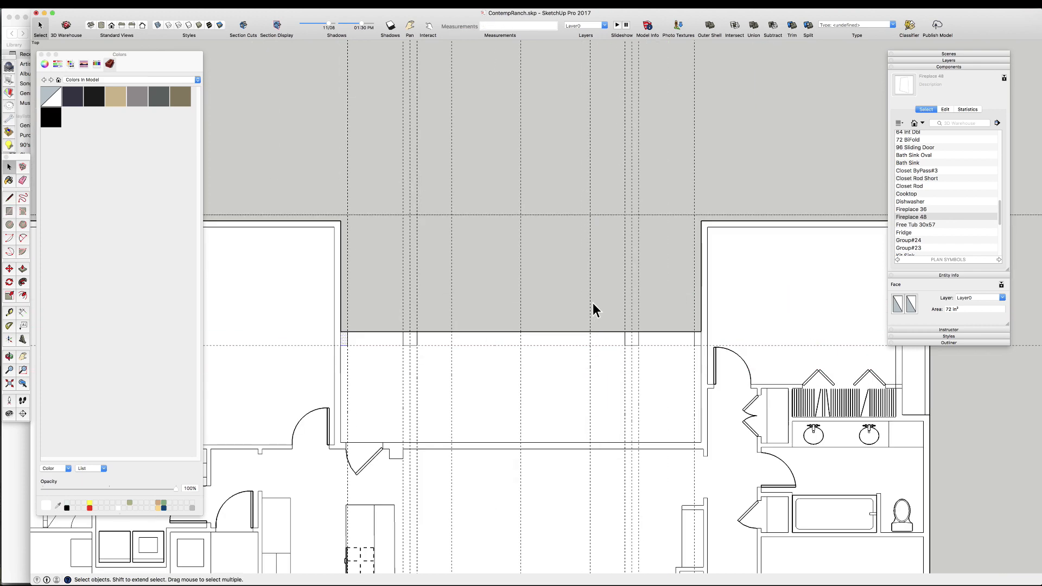
key("space")
- Project guides from the inner faces of the two middle supports and draw the window wall rectangle between them in the house's rear wall
scroll(521, 458, "up", 6)
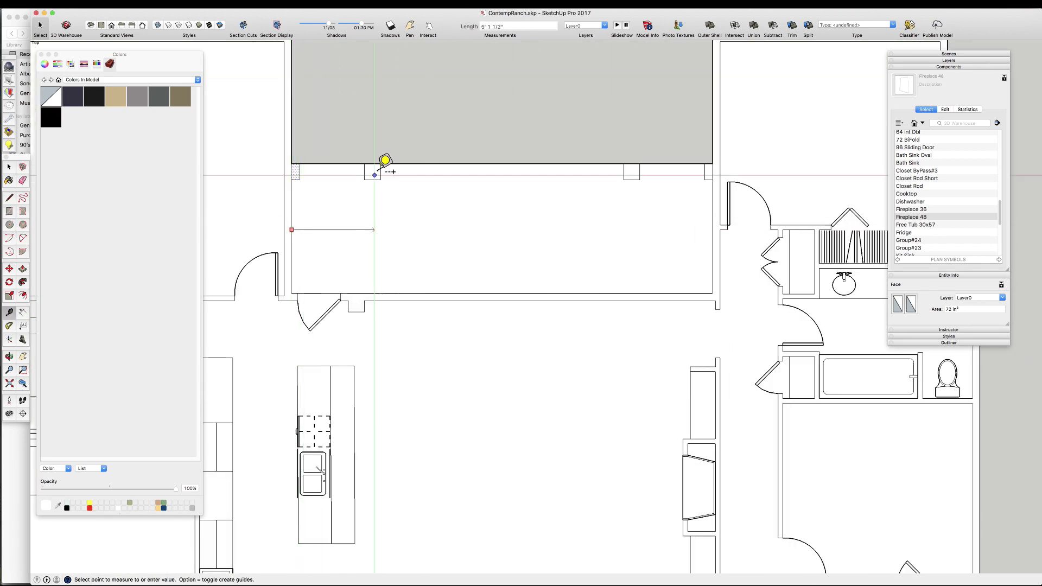
left_click(380, 210)
left_click(624, 172)
key("r")
left_click(380, 300)
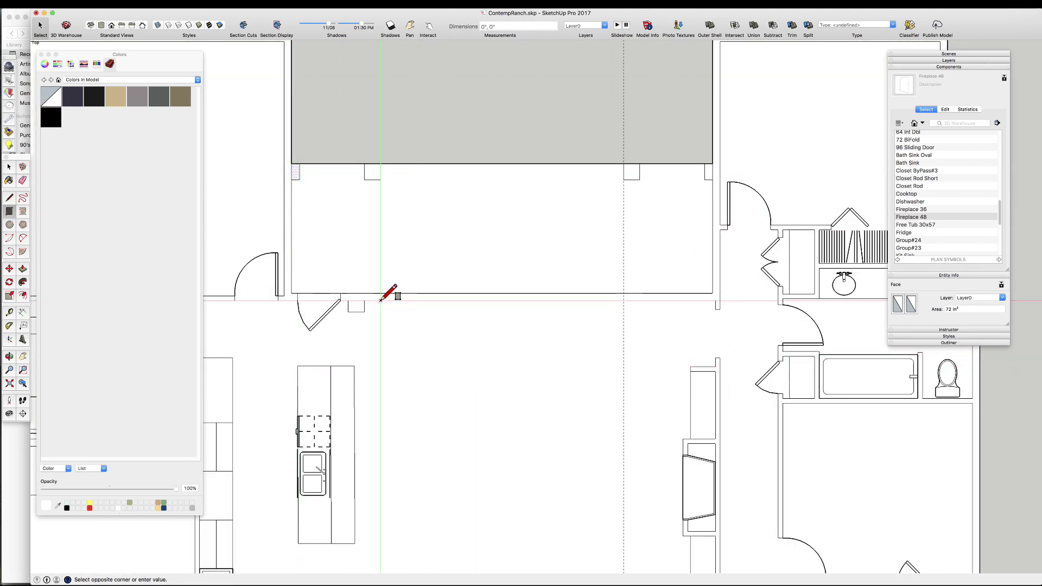
scroll(513, 239, "down", 8)
scroll(533, 316, "up", 5)
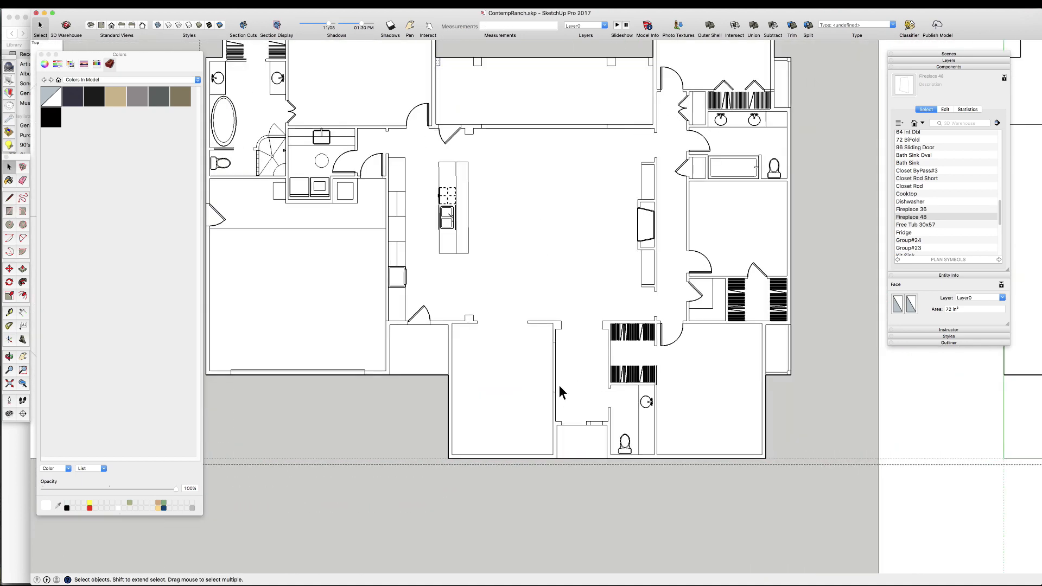
- Lay out guides 36" either side of the front wall's centerline in the garage-side front room and draw the 6' window opening between them
scroll(461, 441, "up", 4)
left_click(416, 445)
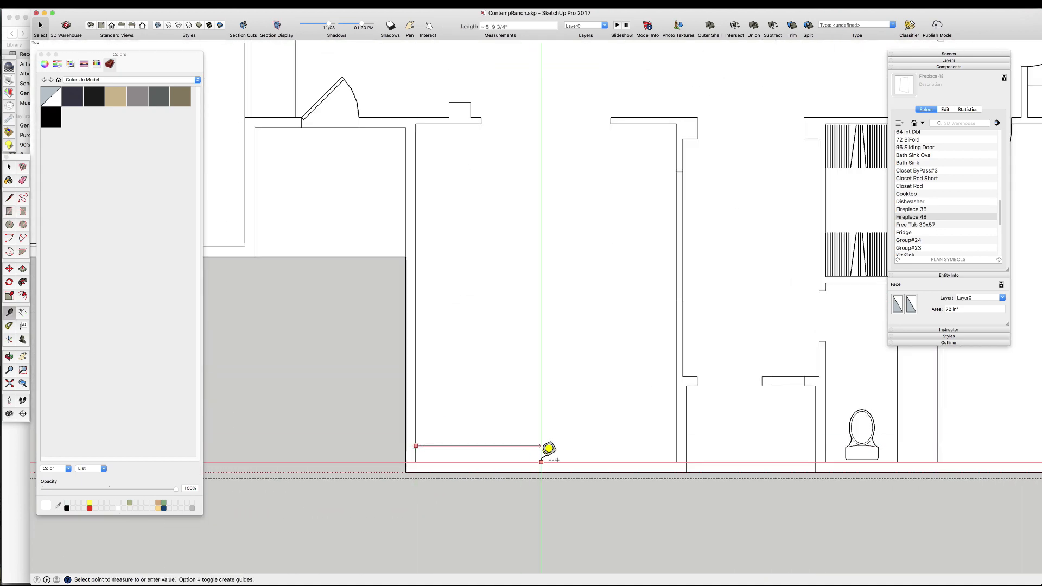
left_click(564, 427)
type("36")
key("Return")
left_click(546, 442)
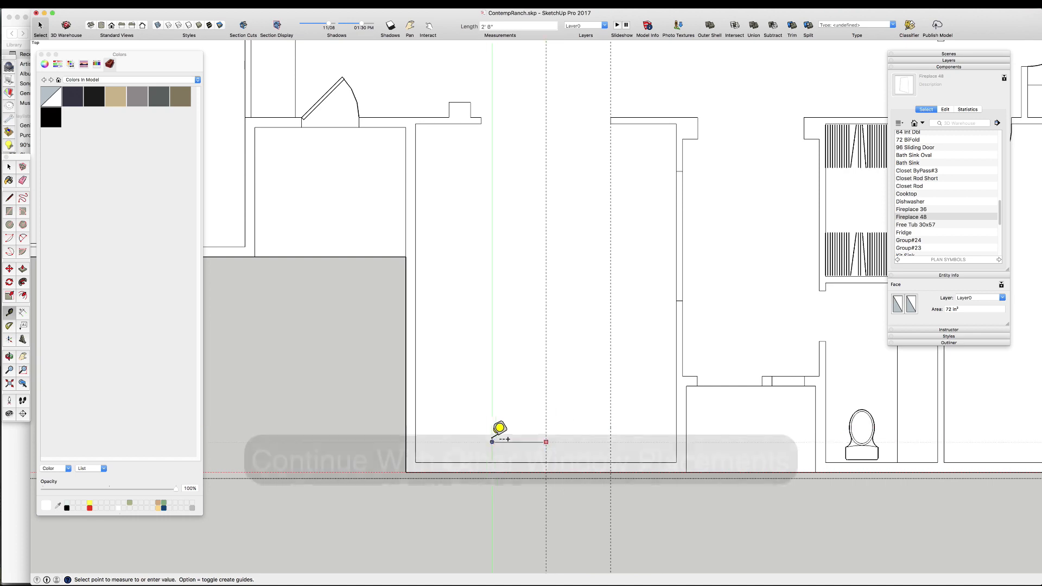
left_click(481, 442)
key("r")
- Draw a 6' by 5 1/2" window opening centered on the other front room's front wall, using guides 3' either side of the centerline
key("t")
scroll(624, 450, "down", 5)
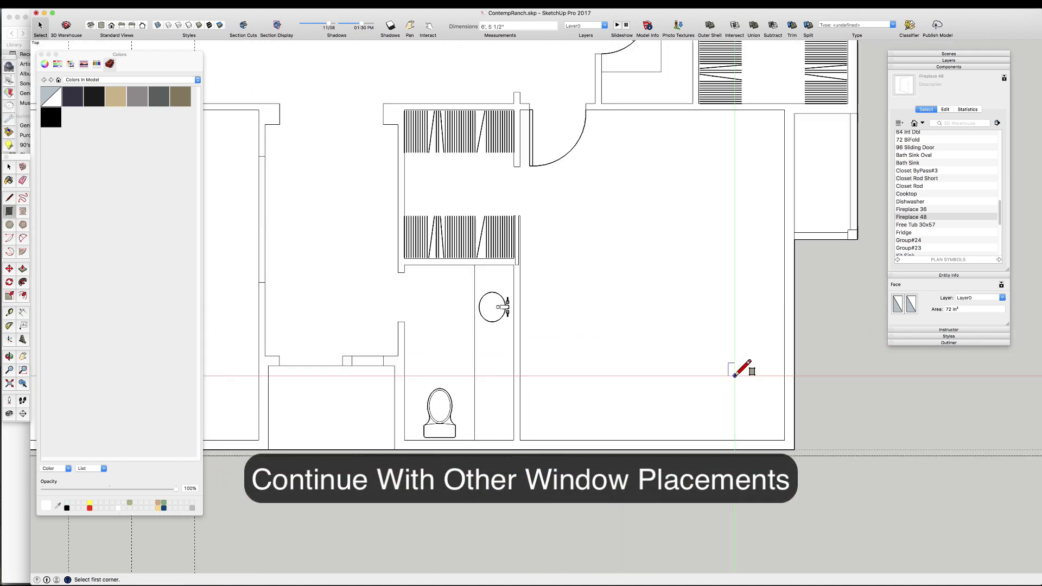
left_click(631, 437)
left_click(631, 433)
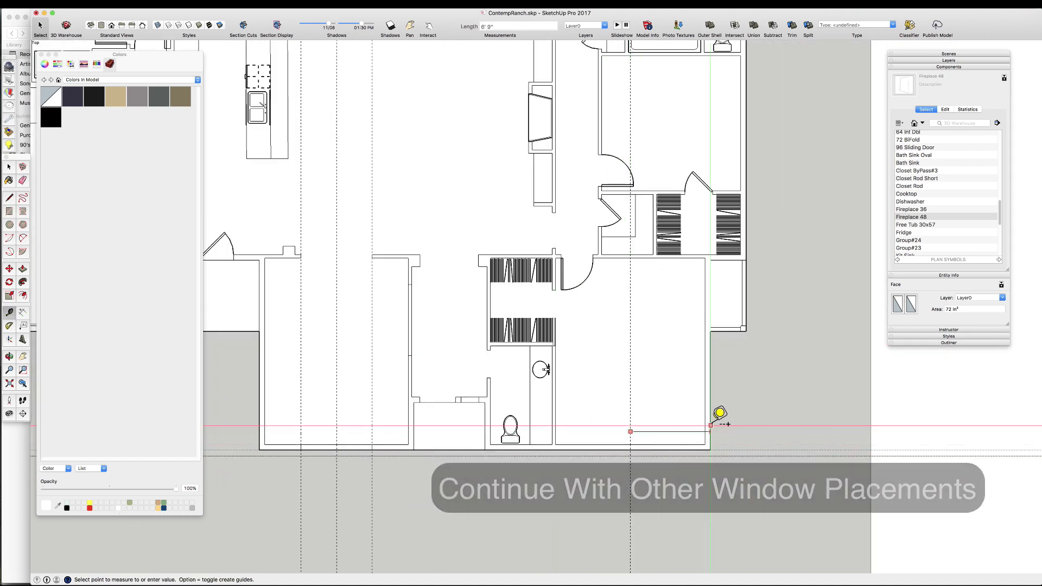
left_click(678, 433)
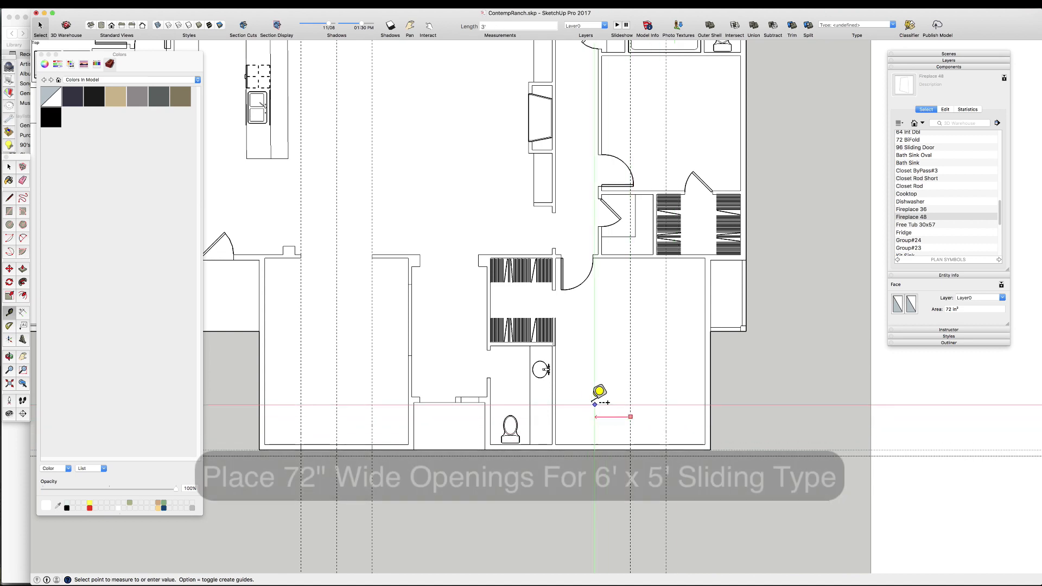
key("r")
scroll(586, 445, "up", 2)
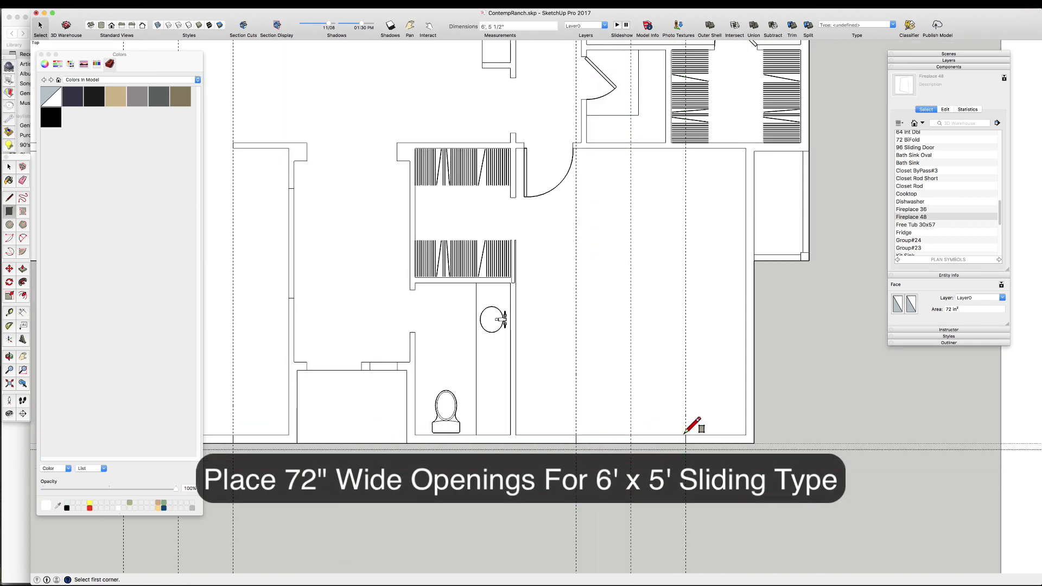
scroll(685, 435, "down", 3)
key("space")
- Lay out guides 12" either side of the toilet's centerline and draw the powder room's 2' by 5 1/2" window opening in the front wall
scroll(532, 422, "up", 5)
left_click(489, 451)
key("t")
left_click(493, 444)
left_click(537, 464)
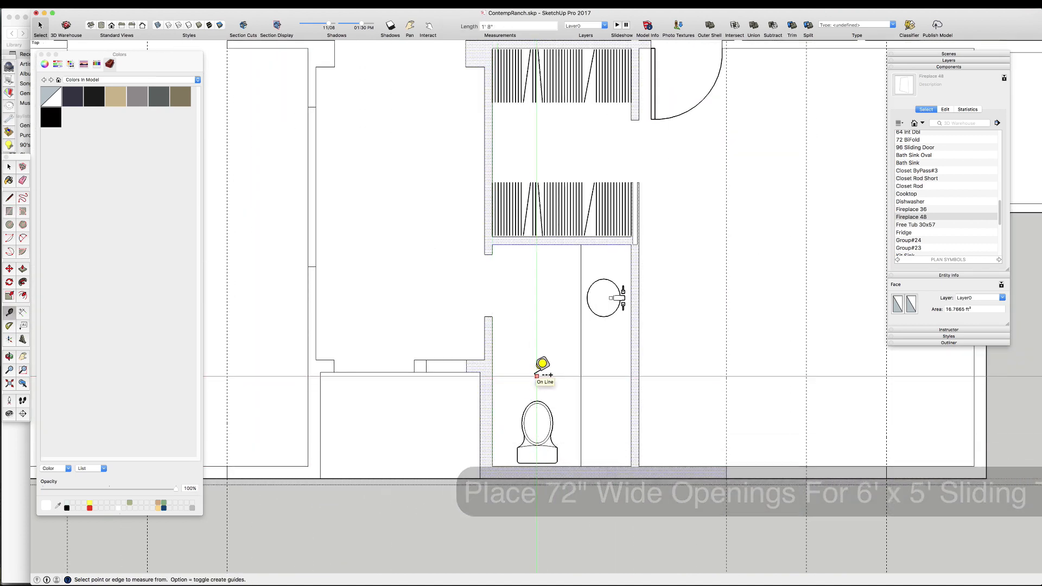
left_click(537, 376)
type("12")
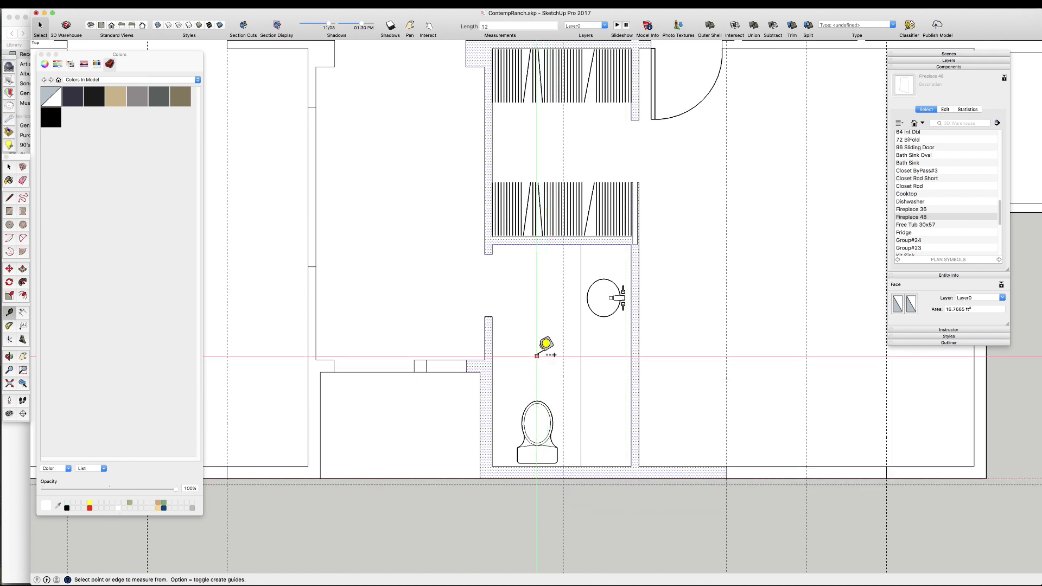
type("r")
scroll(505, 391, "down", 5)
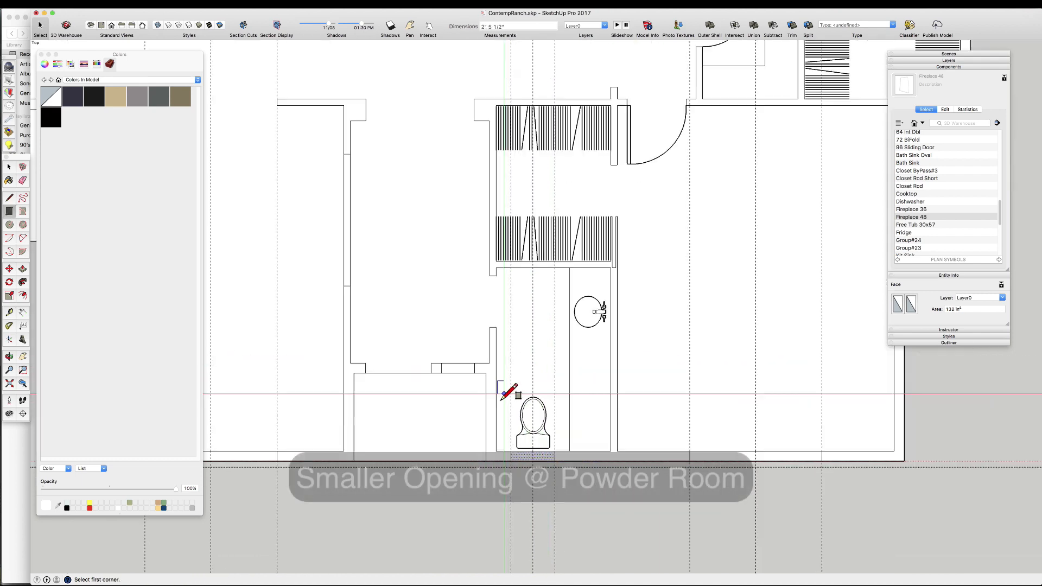
scroll(580, 343, "up", 5)
key("space")
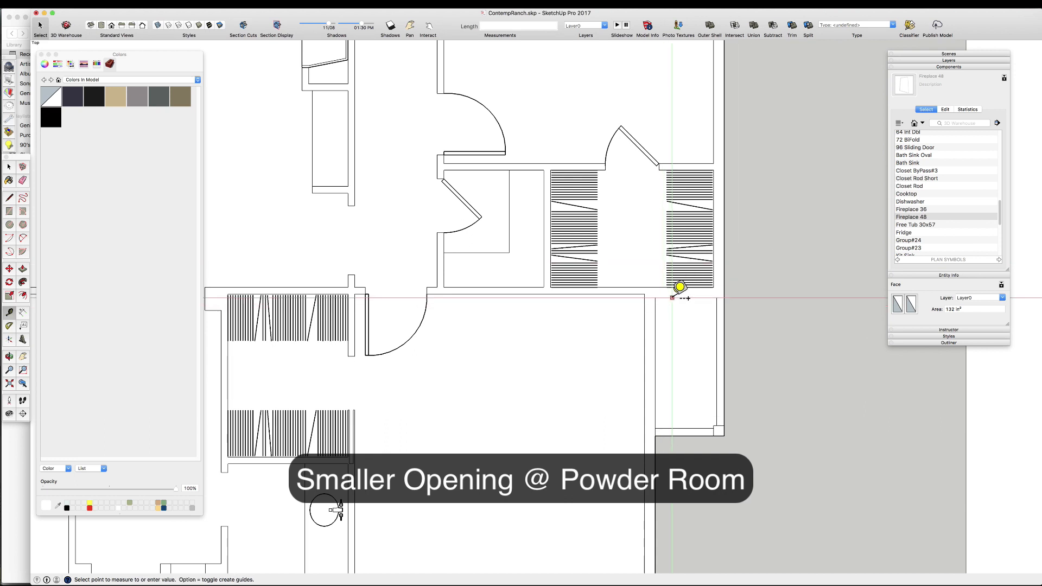
- Draw a 3' by 5 1/2" window opening near the rear corner of the front bedroom's outer side wall, using a 36" guide, and select its face
left_click(679, 298)
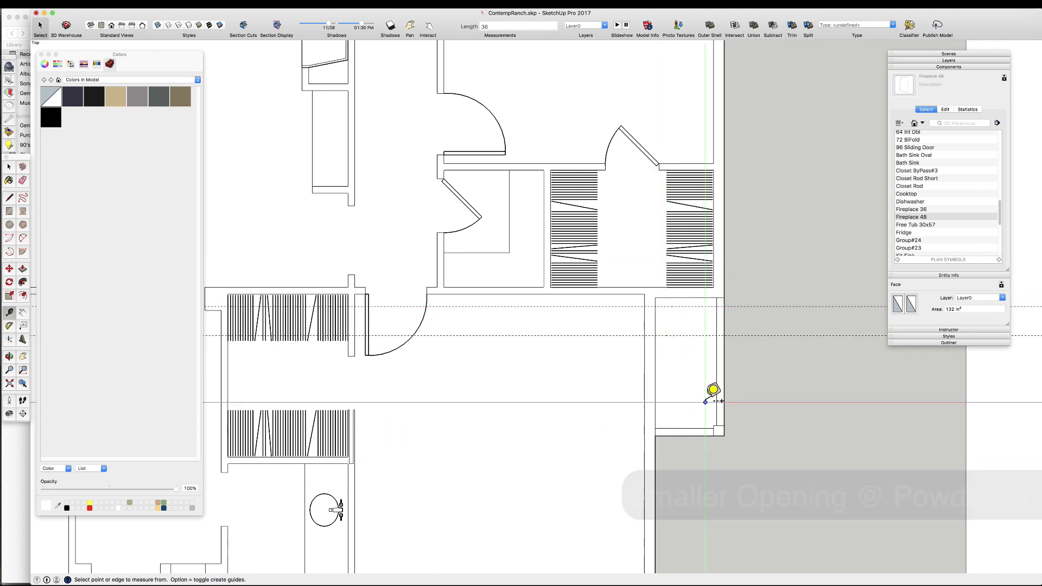
left_click(688, 306)
key("r")
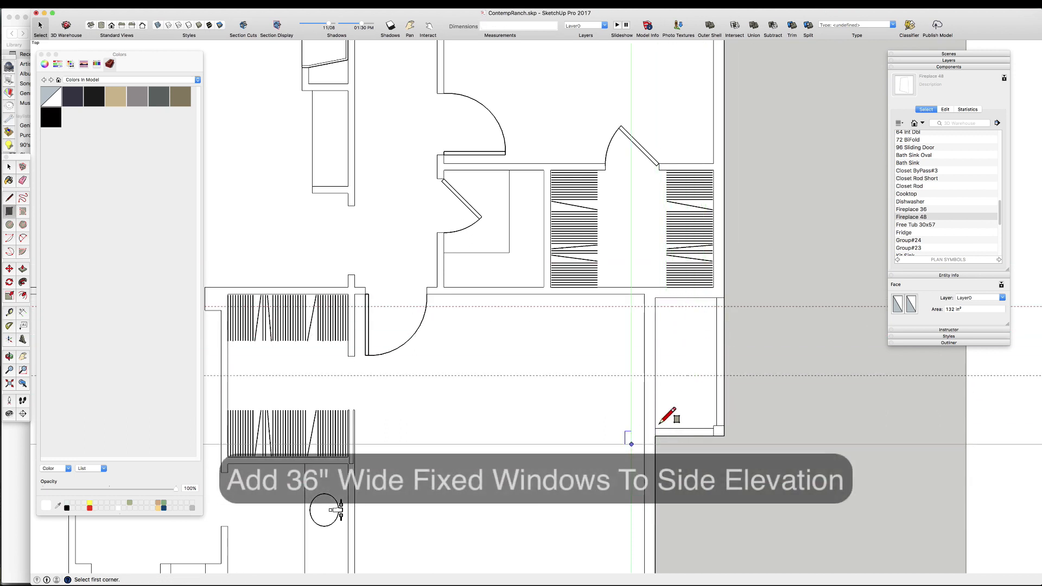
scroll(643, 421, "down", 3)
scroll(566, 415, "up", 4)
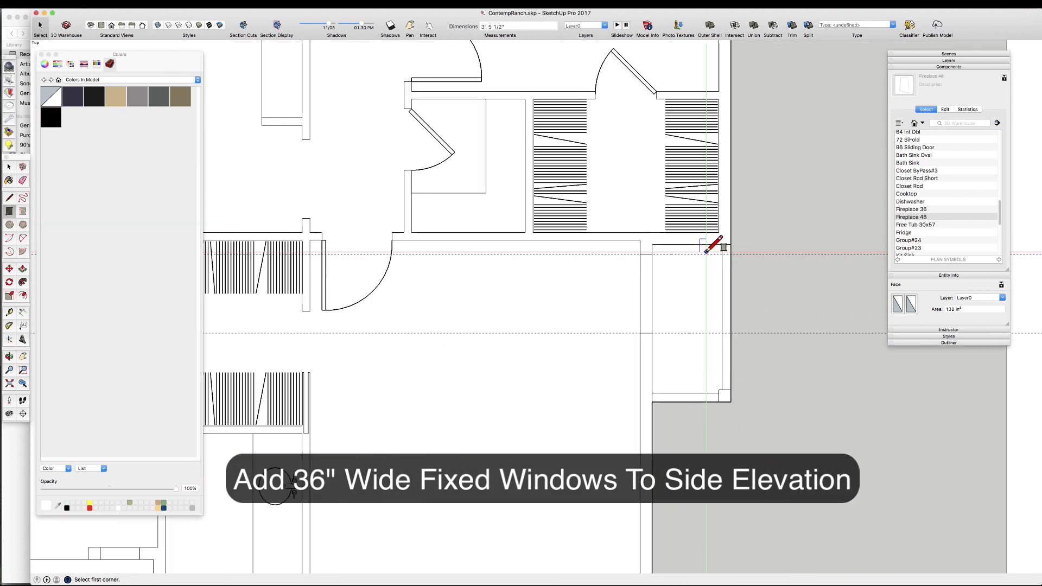
key("space")
key("t")
key("space")
left_click(649, 284)
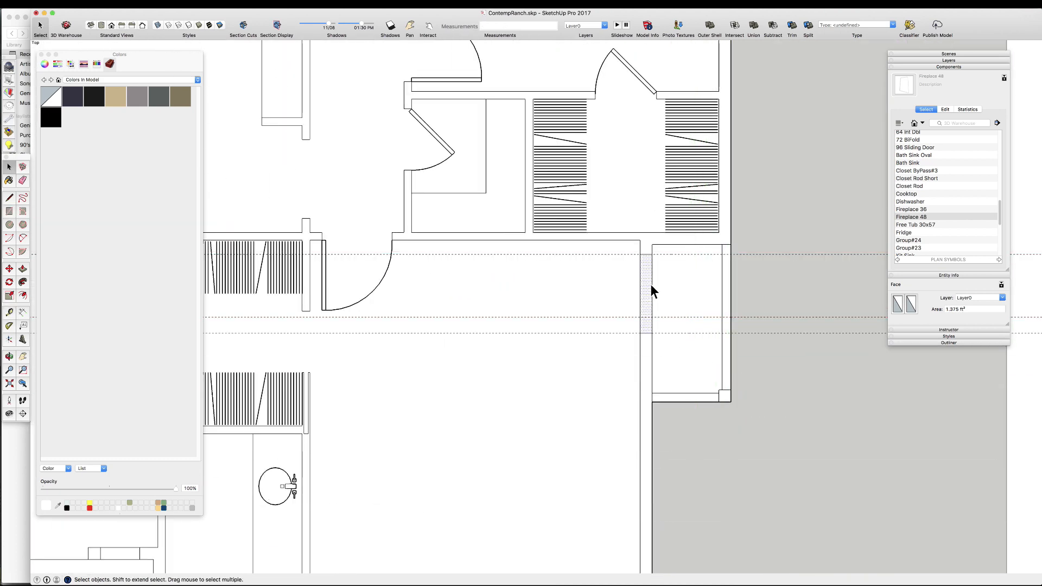
key("m")
- Draw a 6' by 5 1/2" opening centered on the secondary rear bedroom's rear wall, using guides 36" either side of the centerline
scroll(650, 318, "down", 5)
scroll(642, 235, "up", 6)
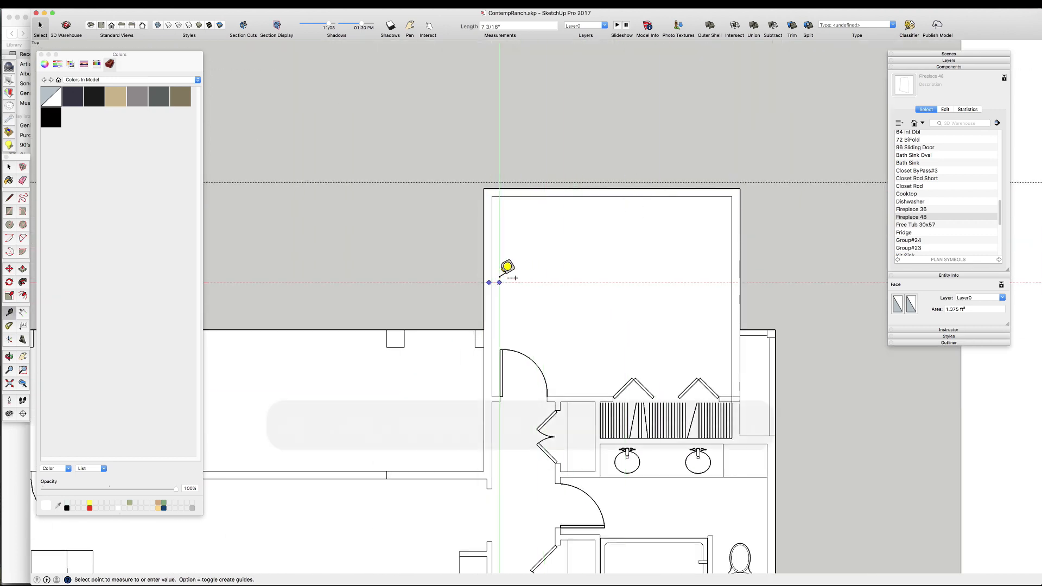
left_click(492, 249)
left_click(612, 196)
left_click(612, 249)
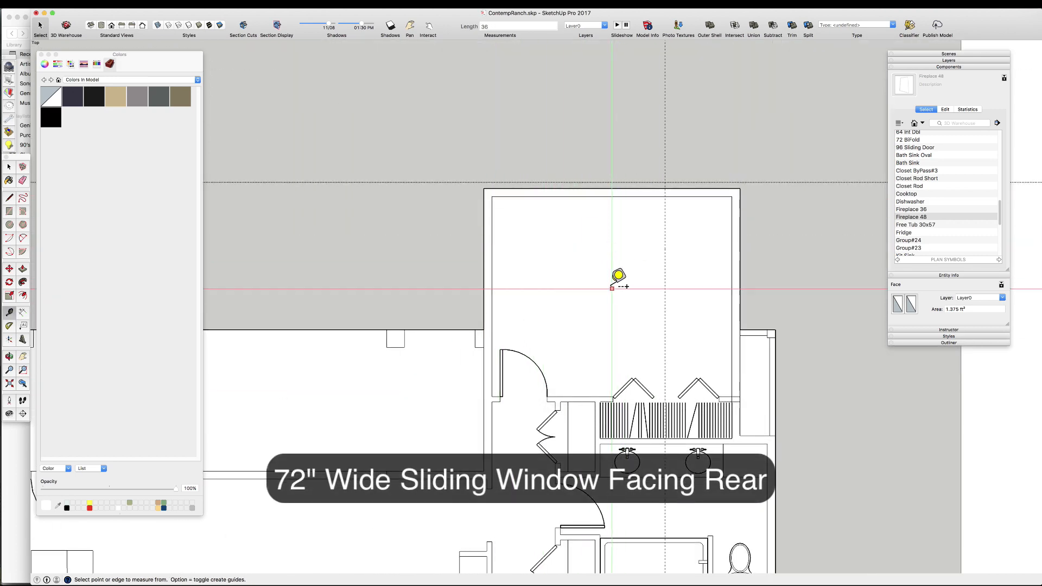
key("t")
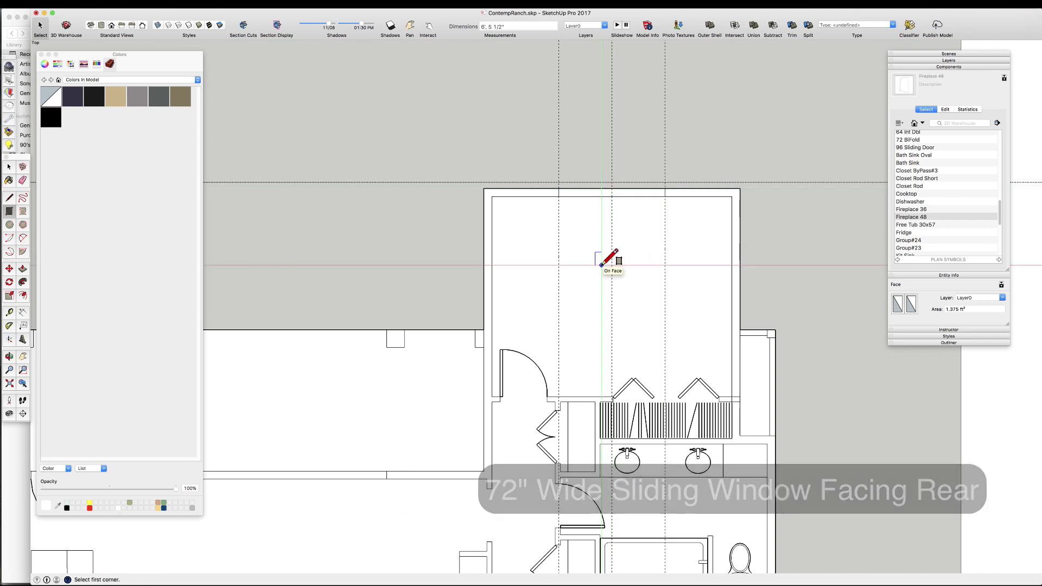
scroll(727, 386, "up", 5)
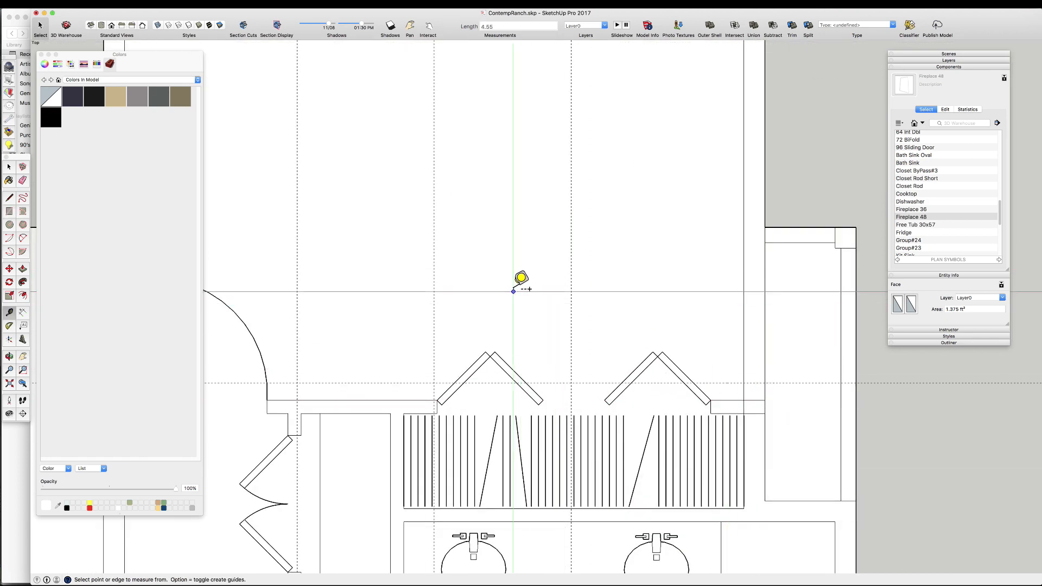
- Draw a 3' by 5 1/2" window opening in the same rear bedroom's outer side wall near the closet, and delete the guides
scroll(521, 293, "down", 5)
scroll(689, 317, "up", 4)
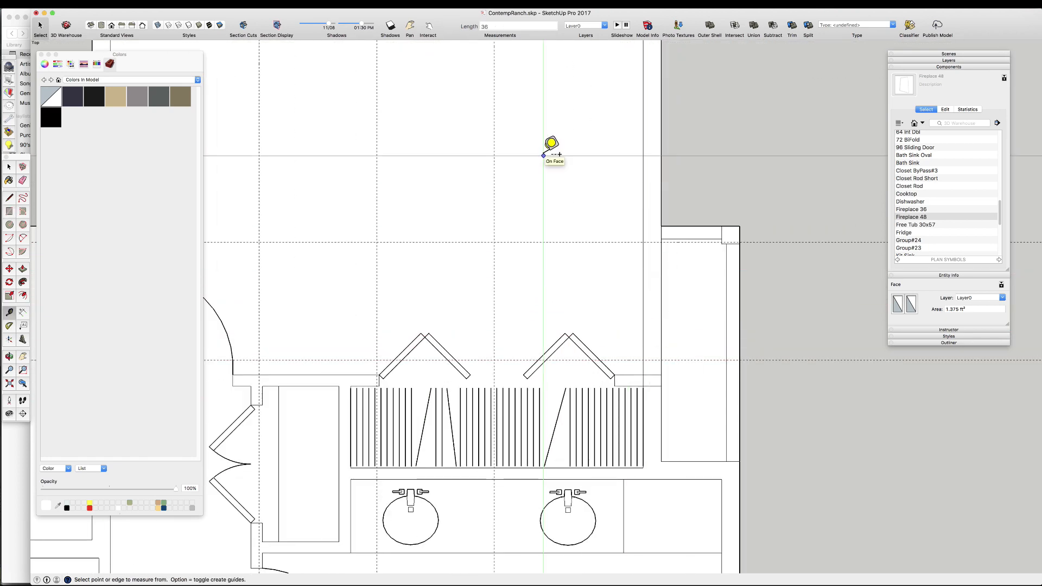
scroll(668, 241, "up", 3)
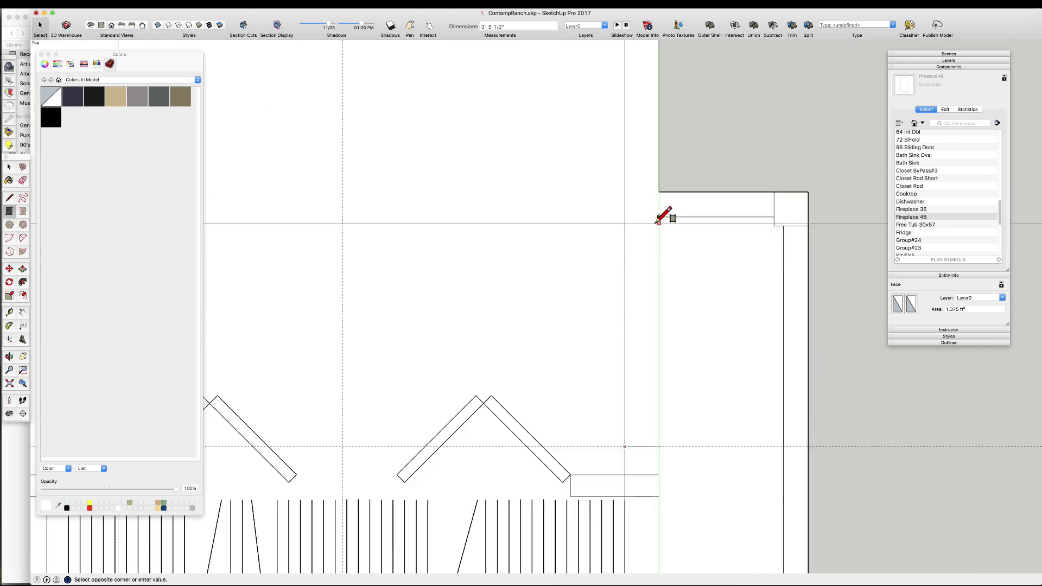
scroll(690, 266, "down", 5)
key("space")
key("shift+t")
- Set guides 4.5" from the garage-side front room's front wall and 36" beyond, and draw the side-wall window opening between them
scroll(706, 321, "down", 5)
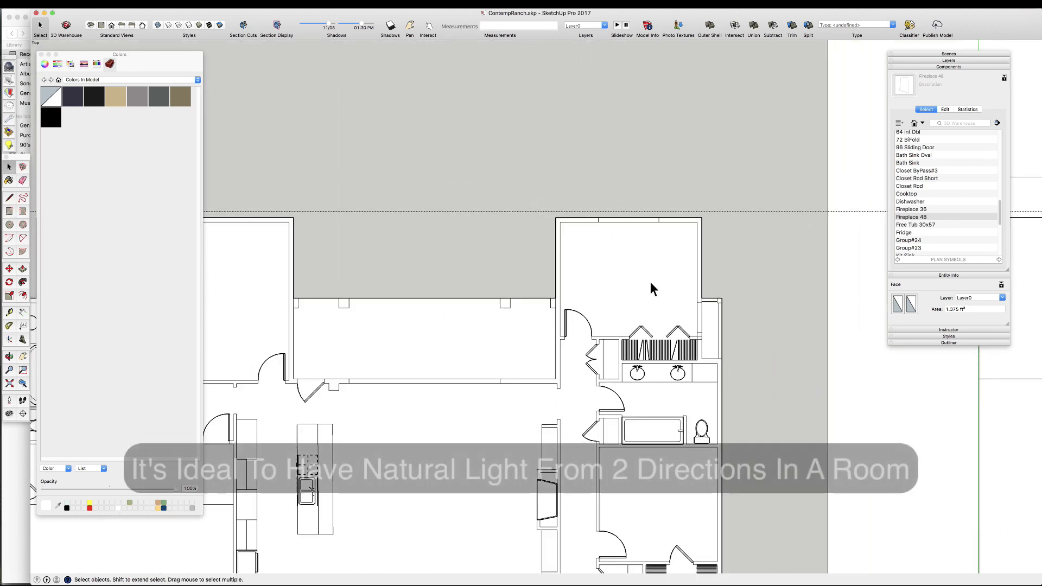
scroll(635, 287, "up", 4)
scroll(706, 200, "down", 5)
scroll(706, 200, "down", 3)
scroll(548, 399, "up", 8)
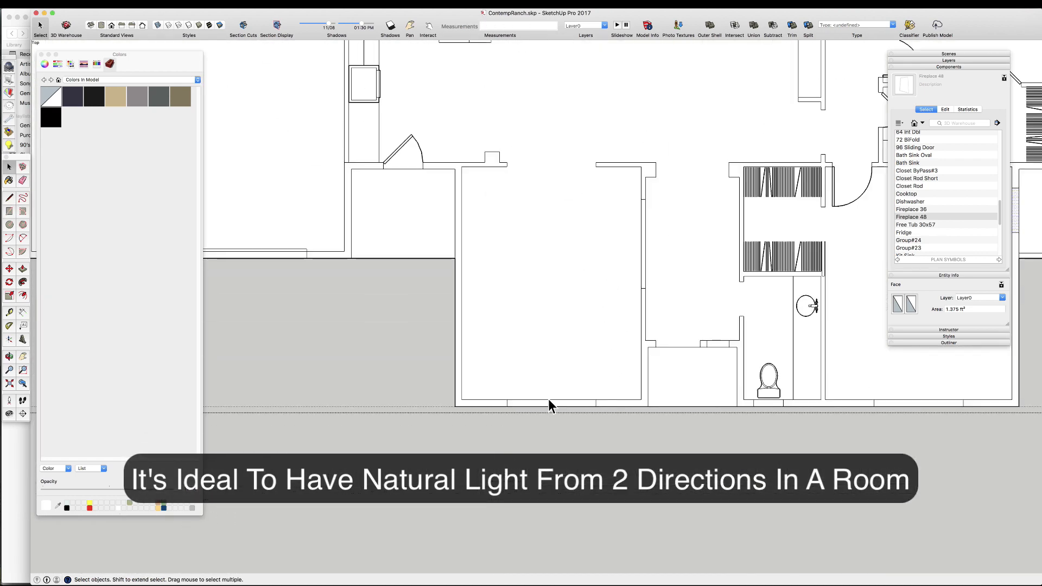
type("t4.5")
key("Return")
left_click(461, 387)
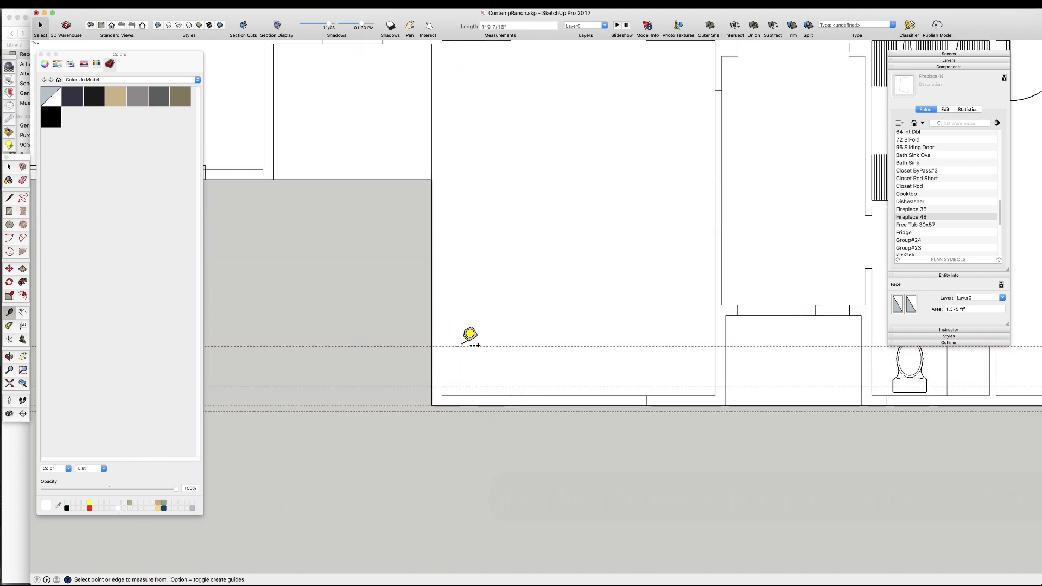
left_click(462, 346)
type("36")
key("Return")
left_click(442, 319)
key("space")
scroll(606, 304, "down", 5)
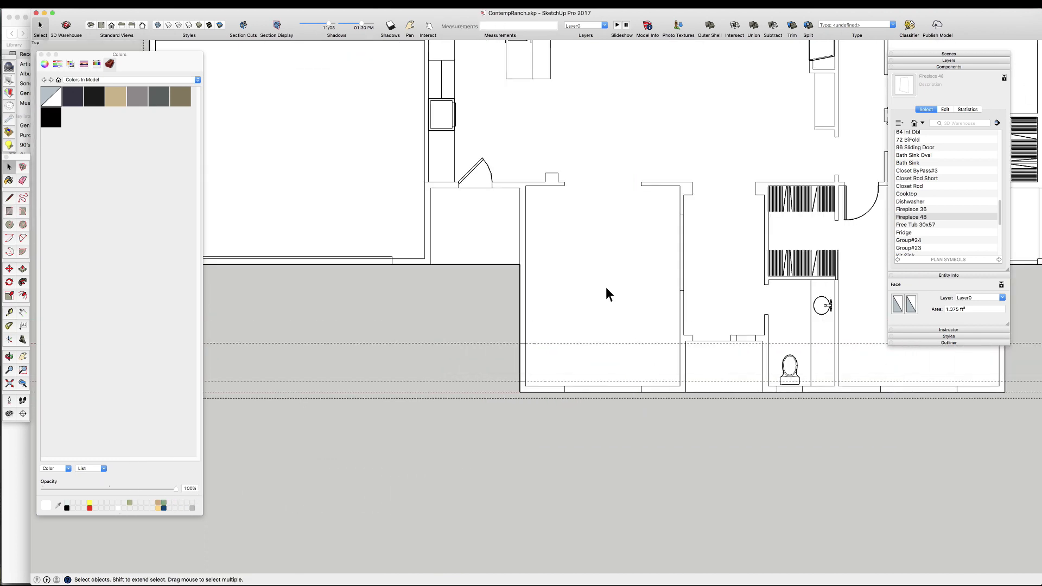
- Place guides beside the hinged door at the kitchen end and draw a sidelight opening about 15" wide in the wall between them
scroll(511, 269, "up", 8)
left_click(494, 314)
key("t")
left_click(476, 309)
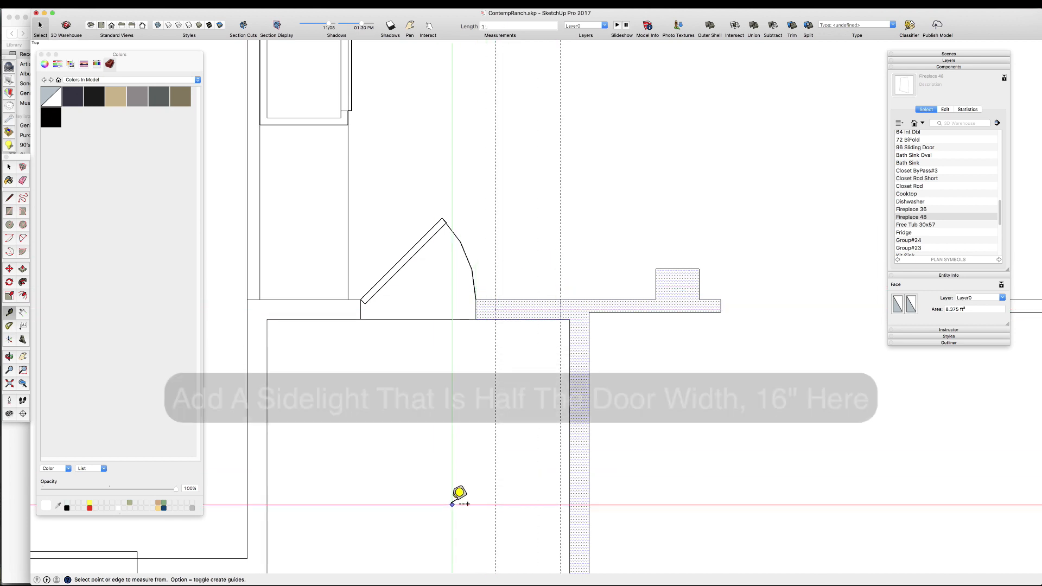
key("r")
left_click(495, 319)
left_click(550, 300)
key("space")
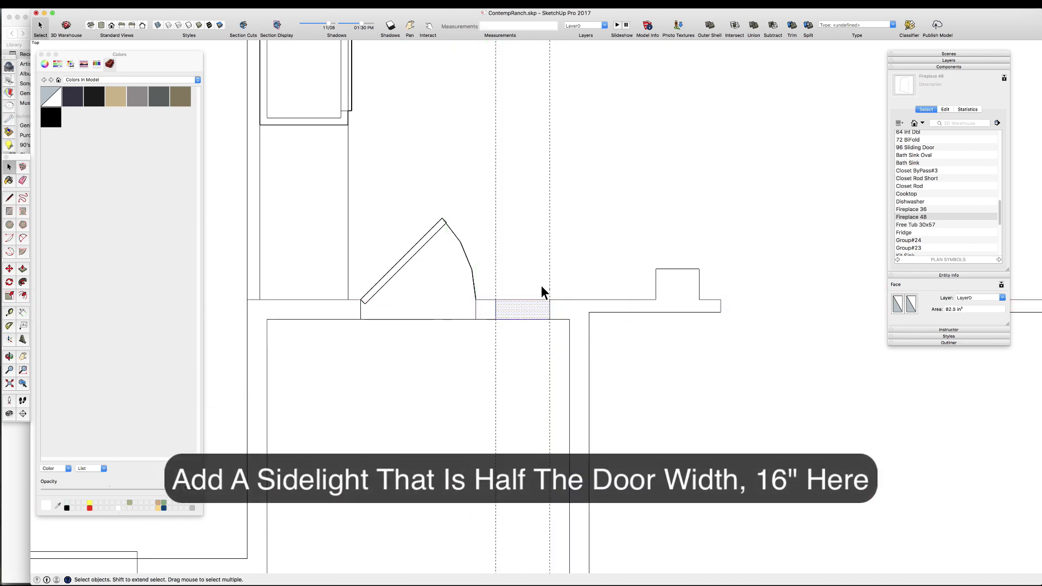
- Move the sidelight's edge farthest from the door outward to make the opening 16" wide
left_click(549, 309)
key("m")
left_click(550, 309)
type("6")
key("Return")
key("space")
scroll(539, 270, "down", 10)
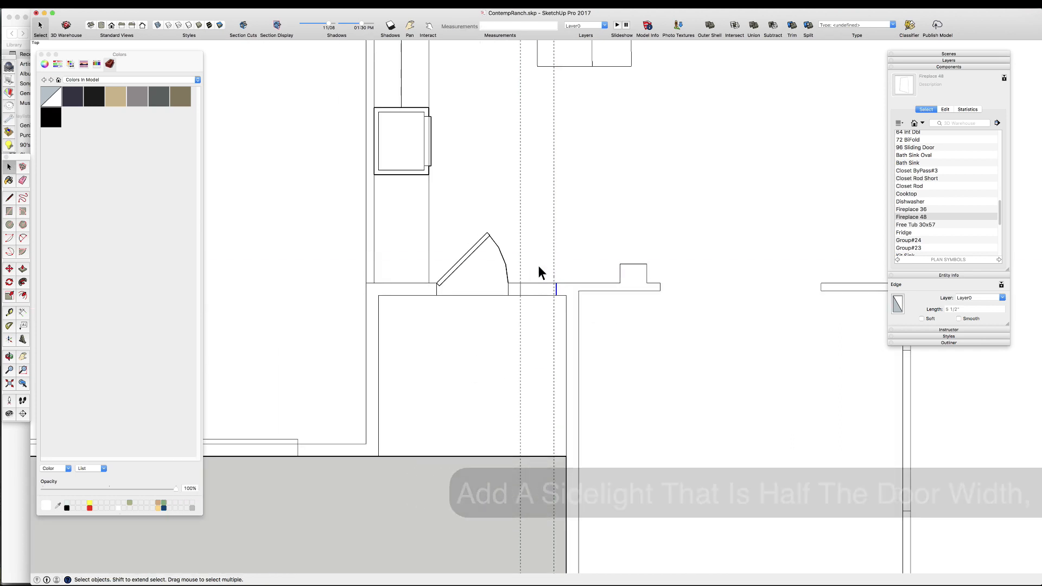
- Place guides closely around the centerline of the master bedroom's rear wall and another 6' outward on each side for two sliding windows
scroll(491, 256, "up", 6)
scroll(467, 258, "up", 2)
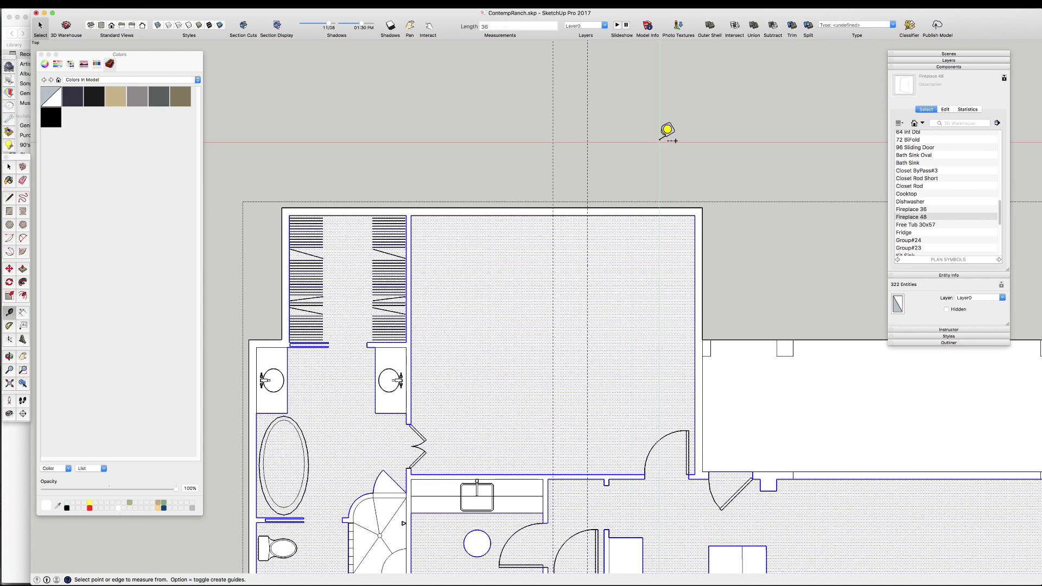
scroll(592, 218, "up", 4)
left_click(594, 225)
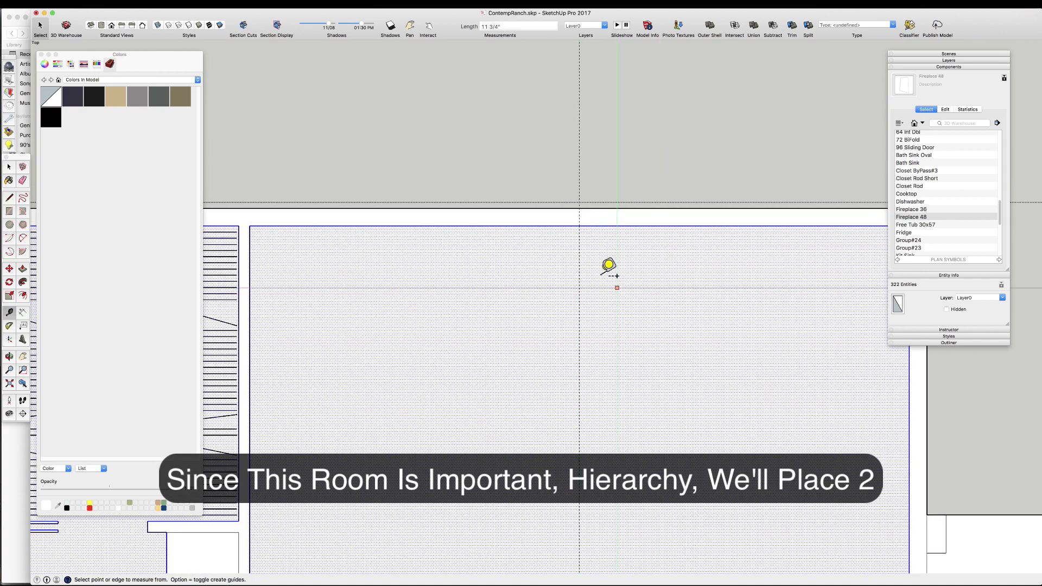
left_click(572, 238)
left_click(585, 279)
type("6'")
key("Return")
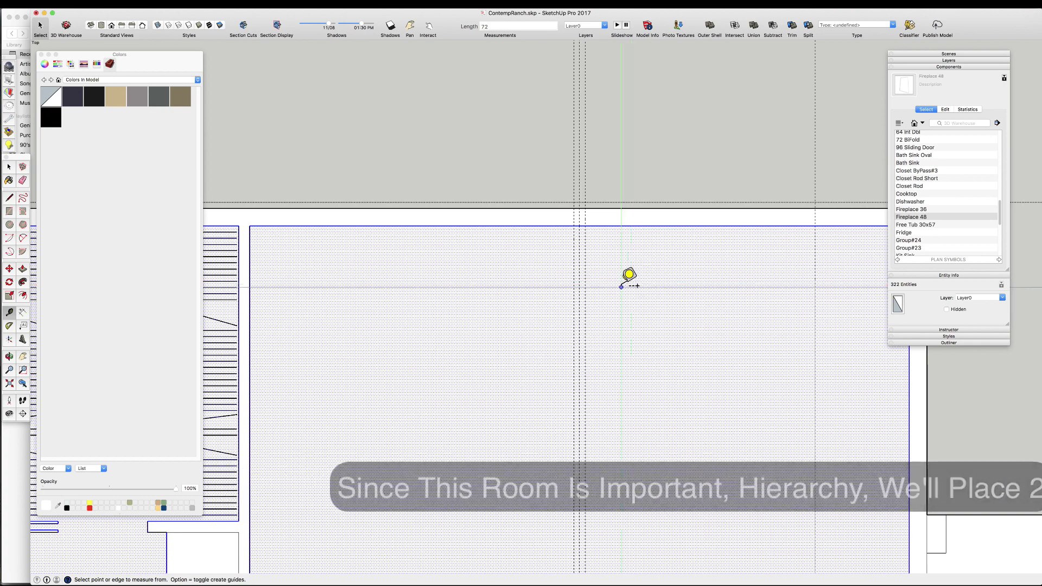
left_click(574, 287)
scroll(379, 217, "up", 3)
- Draw two 6' by 5 1/2" window openings side by side between the guides in the master bedroom's rear wall
key("r")
left_click(330, 229)
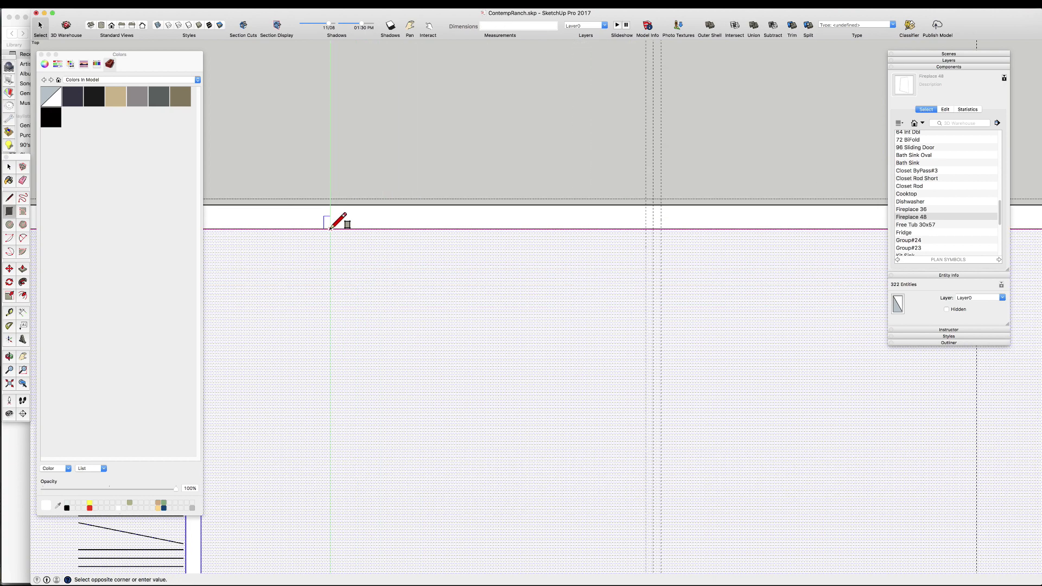
left_click(646, 205)
scroll(646, 205, "down", 5)
scroll(668, 202, "up", 4)
left_click(529, 247)
left_click(776, 228)
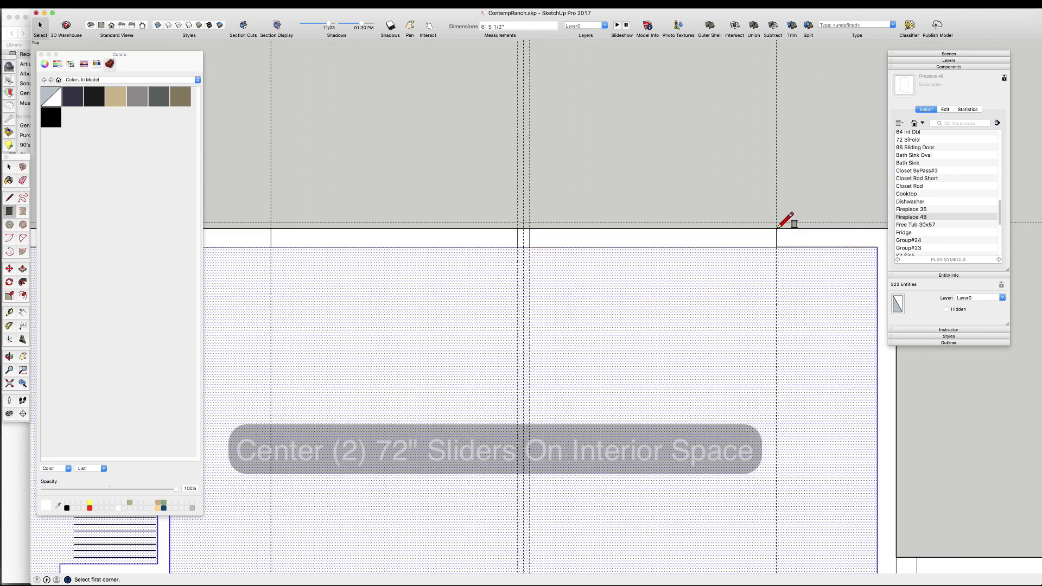
key("space")
- Set guides 4.5" from the master bedroom's rear wall and 36" beyond, and draw a 3' by 5 1/2" opening in the porch-side wall
scroll(777, 228, "down", 5)
scroll(666, 262, "up", 6)
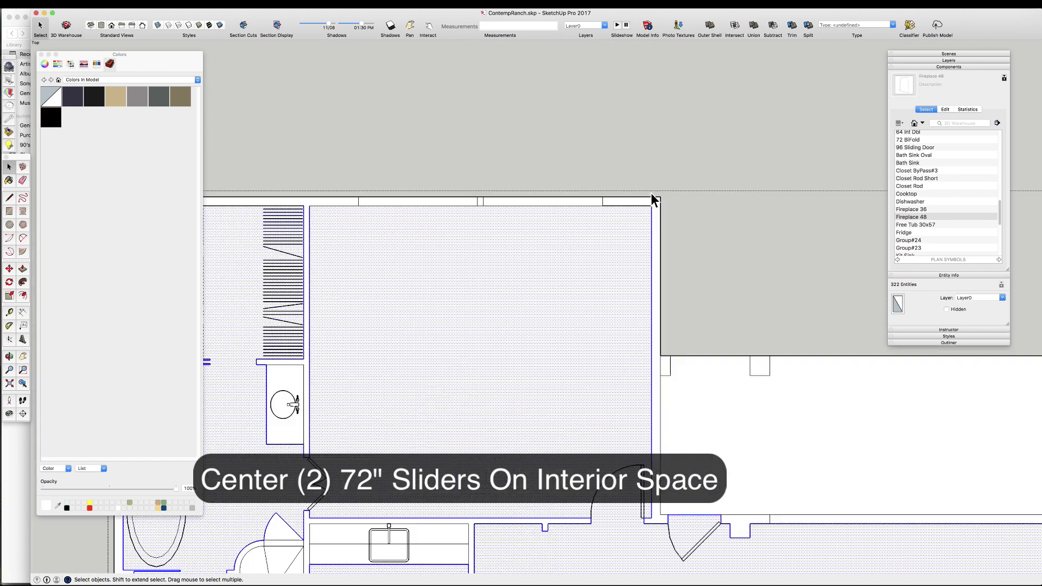
key("t")
left_click(636, 201)
type("4.5")
key("Return")
left_click(693, 212)
type("36")
key("Return")
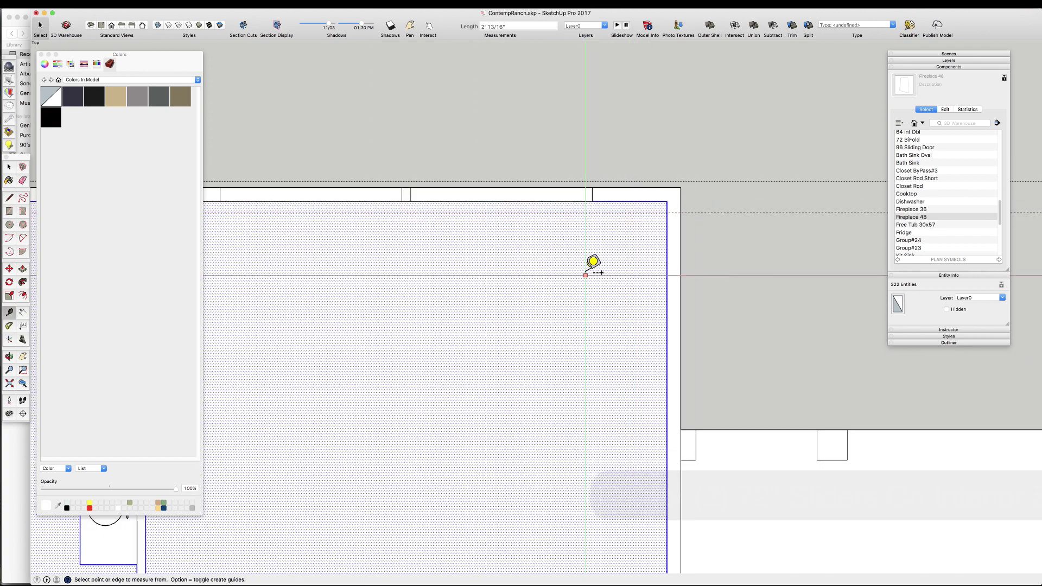
left_click(679, 213)
scroll(418, 269, "down", 5)
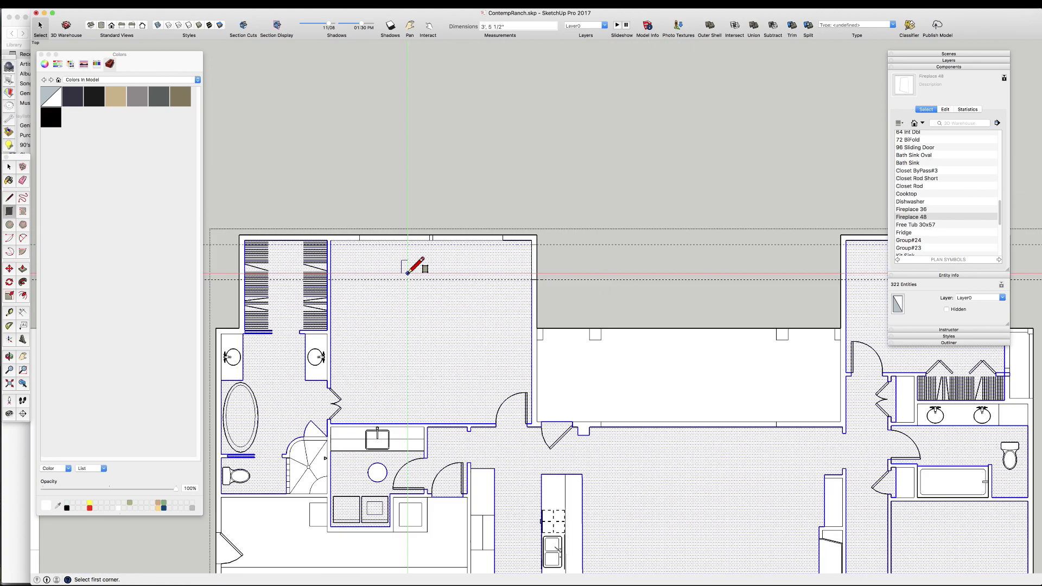
- Draw a 3' by 5 1/2" fixed window opening in the outer side wall of the rear bedroom across the porch
scroll(858, 244, "up", 5)
left_click(518, 366)
left_click(532, 273)
scroll(537, 270, "down", 5)
scroll(735, 356, "up", 5)
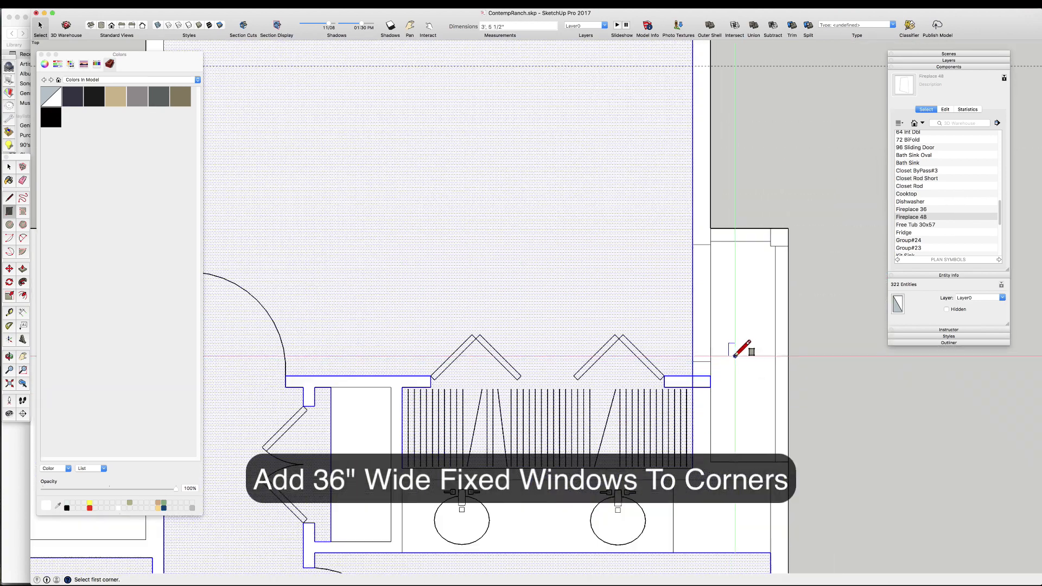
scroll(705, 361, "down", 8)
key("space")
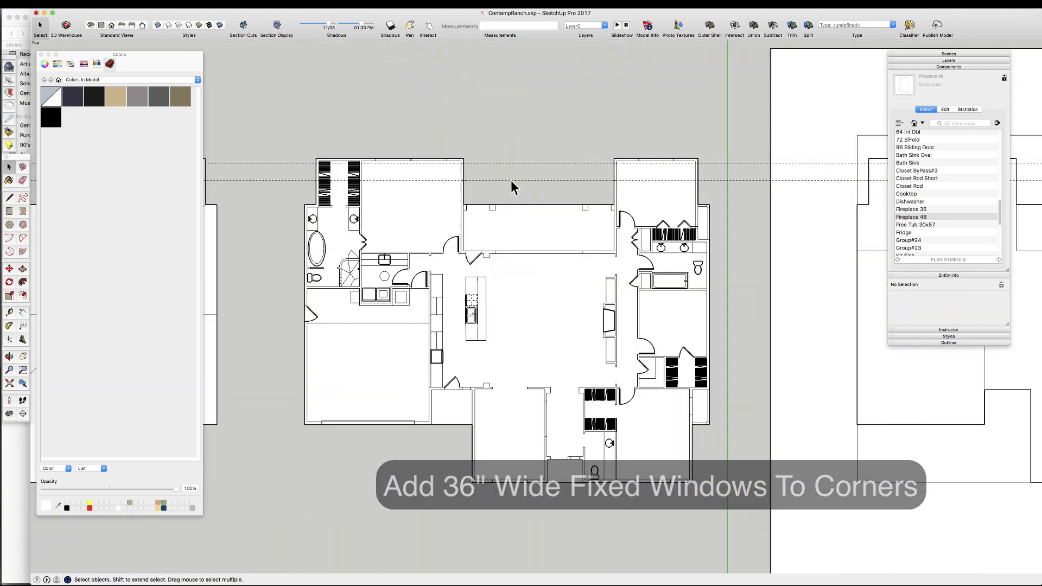
- Place guides at the centerline of the master closet's rear end wall and 1' to each side of it
scroll(782, 234, "up", 2)
scroll(780, 233, "up", 2)
scroll(588, 290, "up", 1)
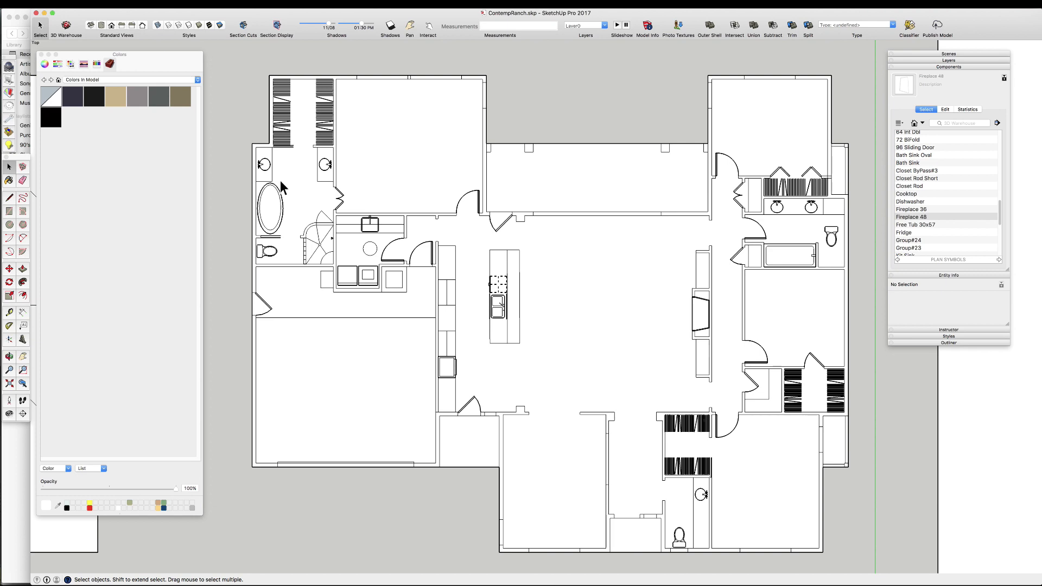
scroll(412, 129, "up", 3)
scroll(411, 123, "up", 3)
key("t")
left_click(303, 157)
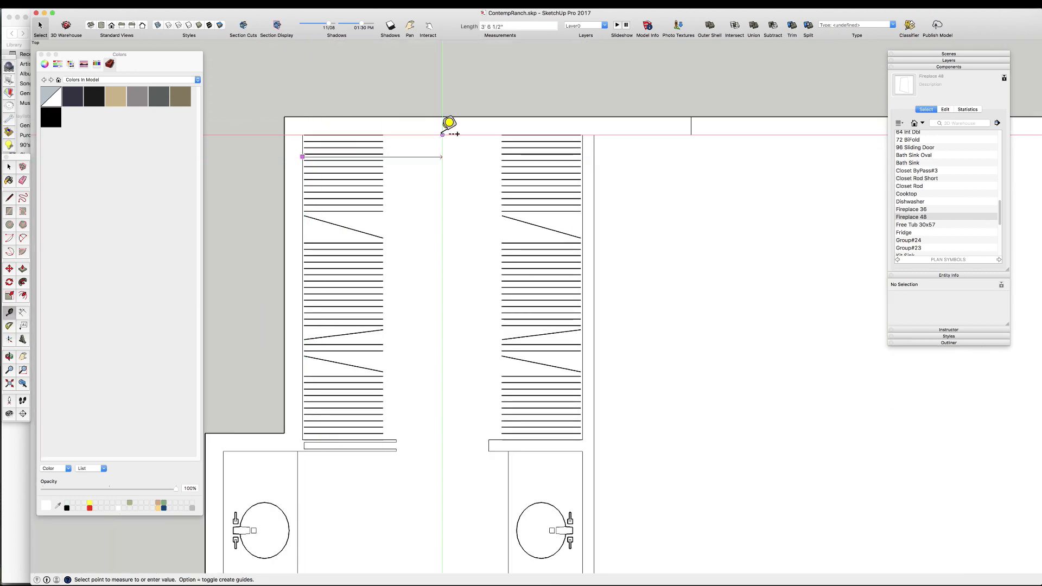
scroll(466, 198, "up", 2)
left_click(582, 223)
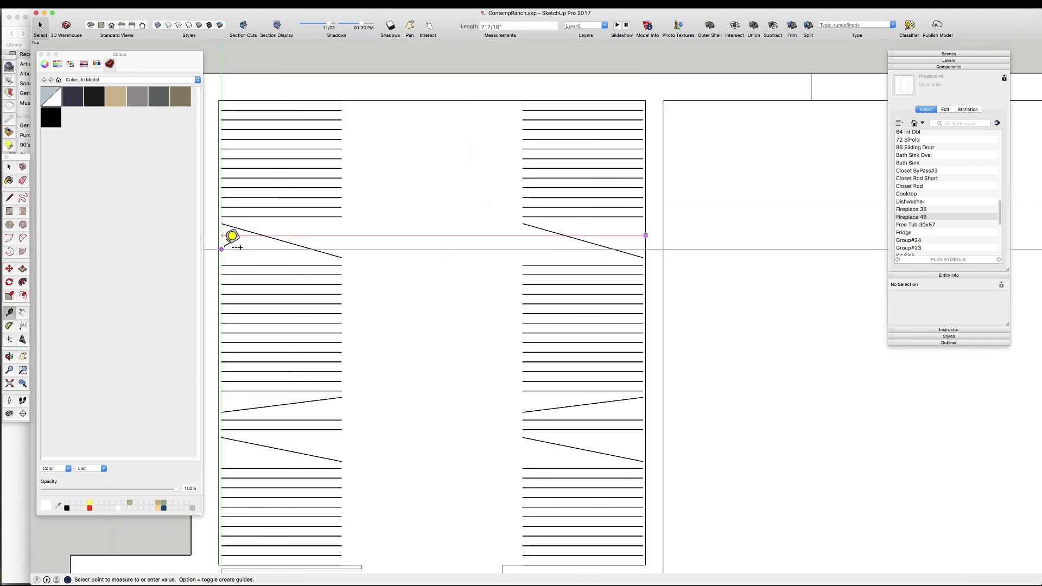
left_click(437, 99)
scroll(447, 95, "down", 2)
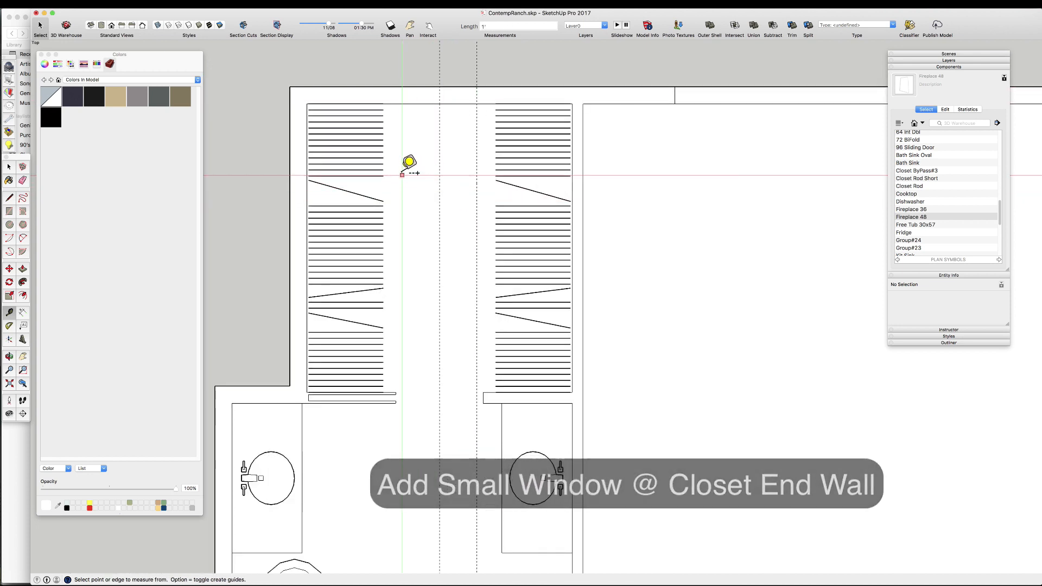
- Draw a 2' by 5 1/2" window opening between the outer guides in the master closet's end wall
key("space")
double_click(422, 123)
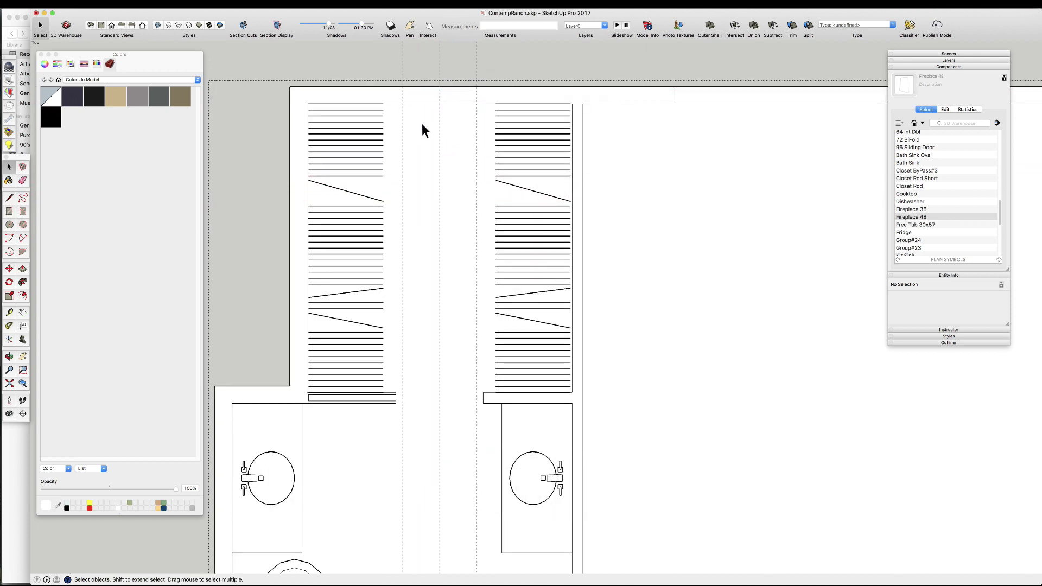
key("r")
left_click(403, 104)
left_click(477, 87)
key("space")
left_click(456, 96)
- Place guides at the center of the wall section behind the master bath tub and 3' to each side of it
scroll(543, 82, "down", 5)
scroll(437, 391, "up", 4)
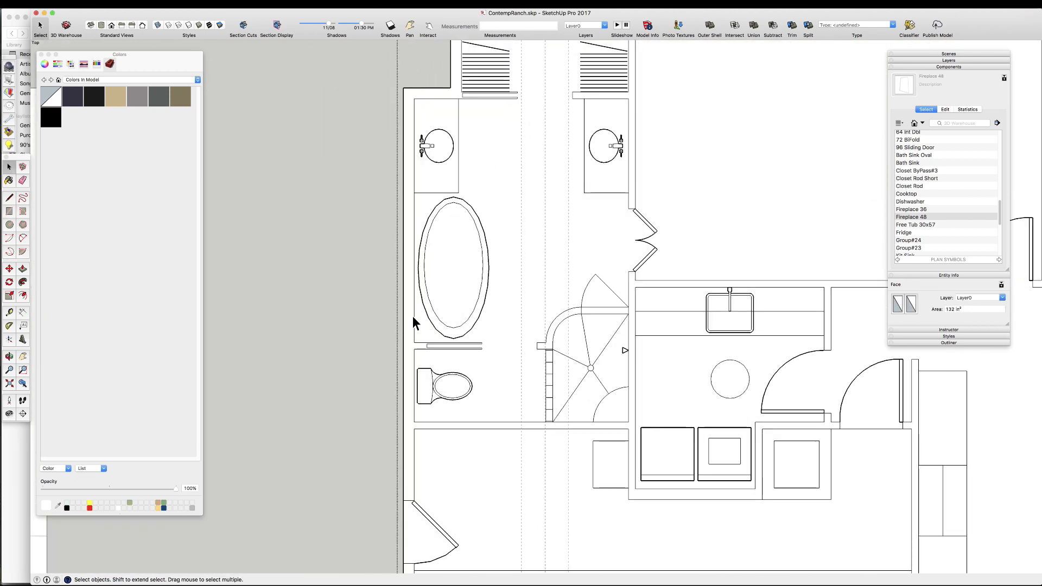
left_click(413, 310)
scroll(430, 315, "up", 4)
key("t")
left_click(423, 128)
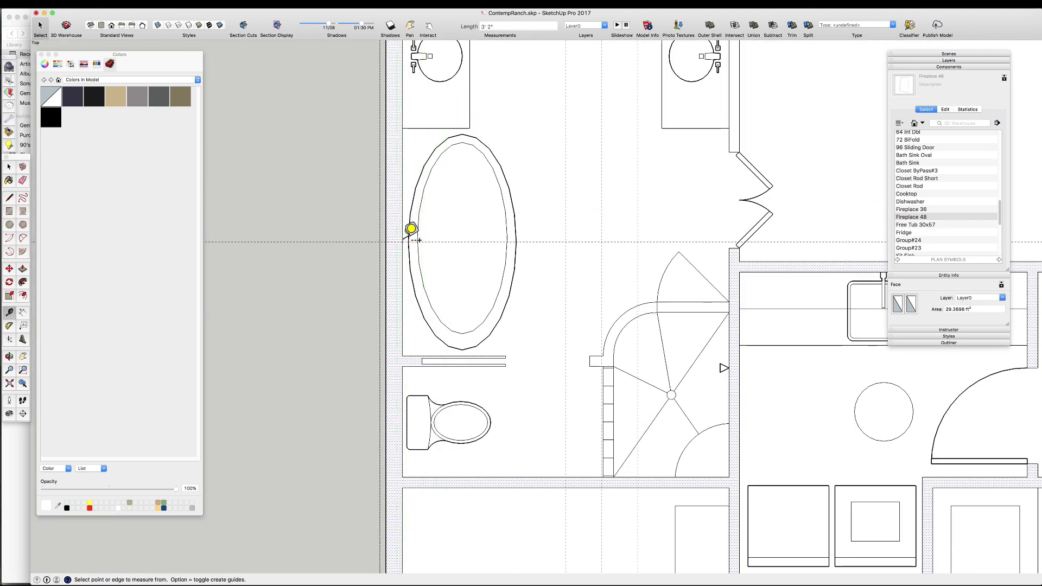
left_click(654, 242)
type("30")
key("Return")
left_click(454, 242)
type("30")
key("Return")
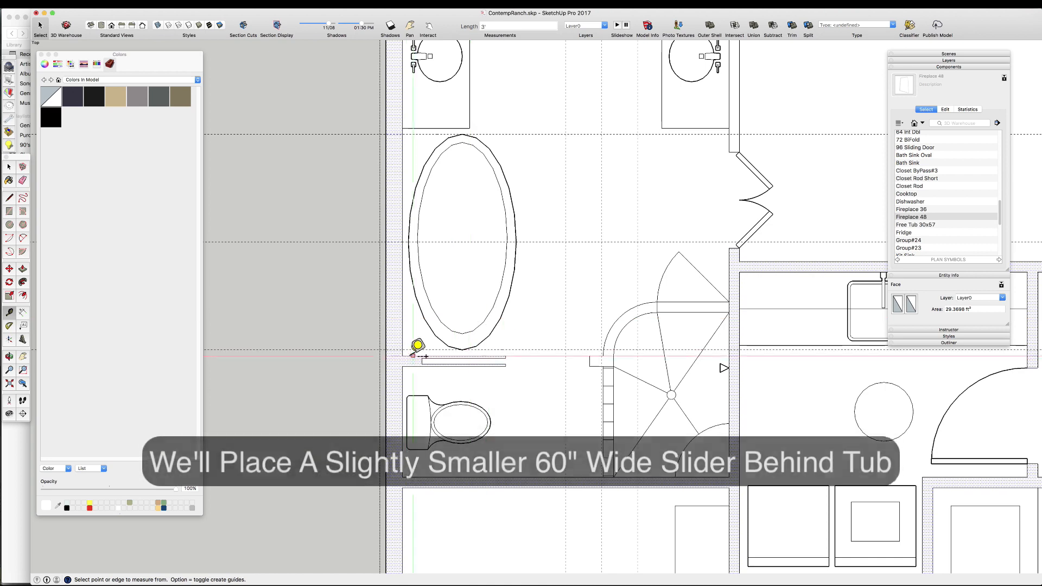
- Draw a window opening between the outer guides in the outer wall behind the tub
key("r")
left_click(402, 134)
key("space")
left_click(400, 164)
scroll(402, 174, "down", 4)
scroll(398, 157, "up", 4)
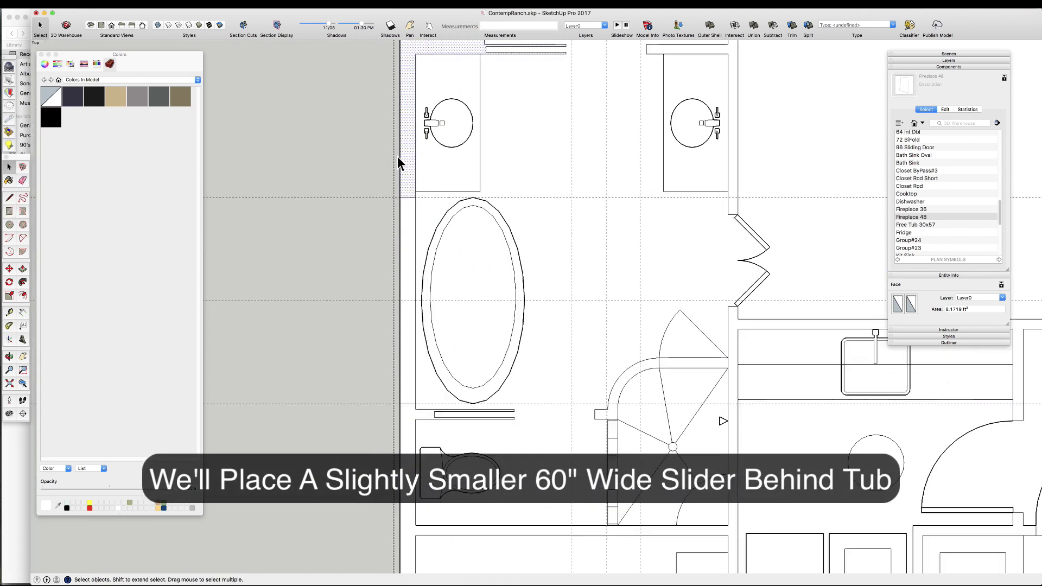
- Move both end edges of the window opening behind the tub 6" inward to make it 60" wide
left_click(409, 197)
key("m")
left_click(408, 197)
left_click(407, 212)
key("space")
left_click(413, 405)
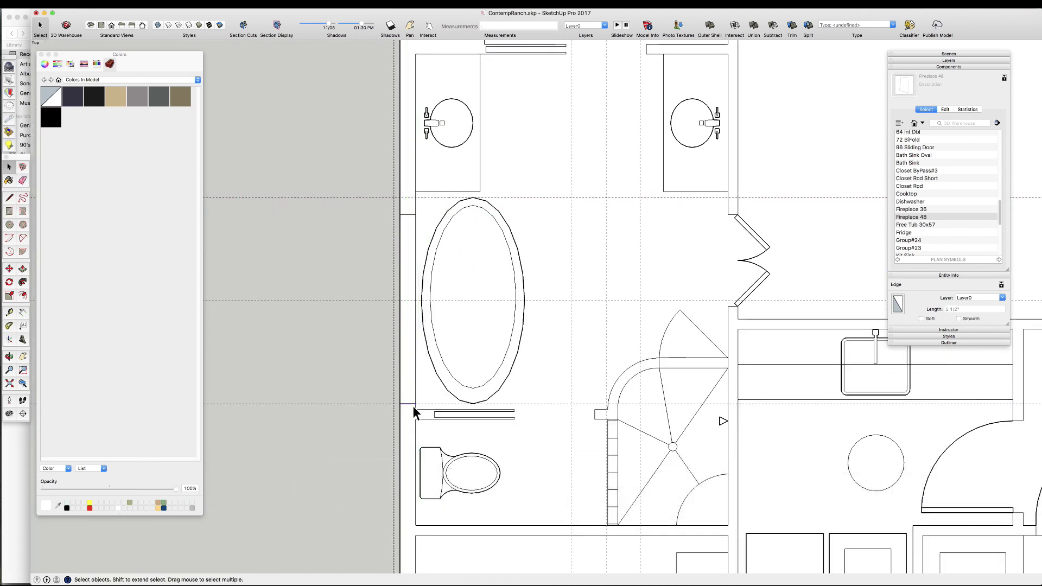
type("6")
key("Return")
- Place guides at the midpoint of the master toilet room's outer wall and on both sides of it, offsetting one 12"
scroll(463, 144, "down", 4)
scroll(434, 304, "up", 4)
key("t")
scroll(484, 199, "up", 3)
left_click(447, 221)
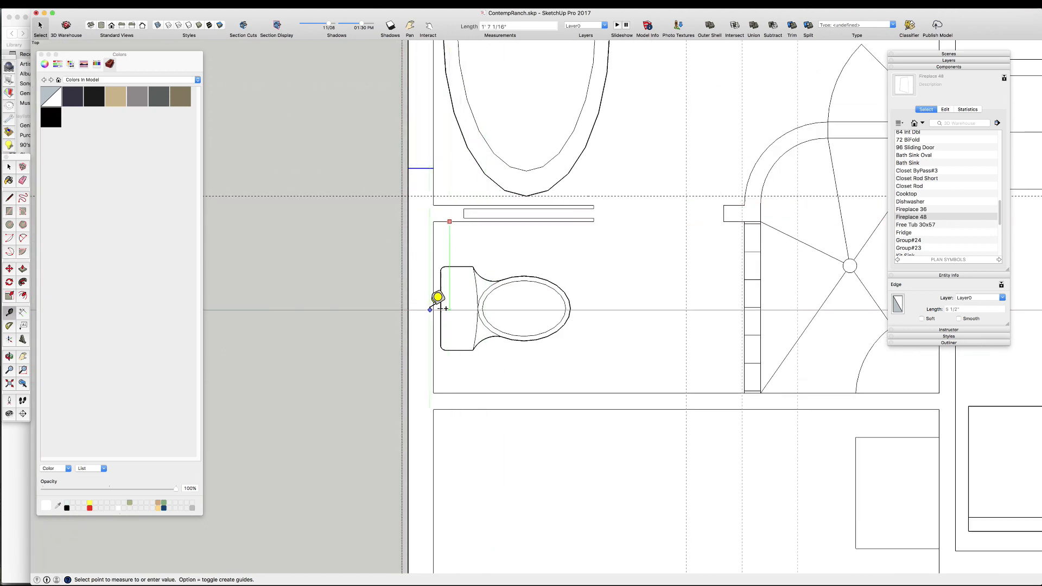
left_click(432, 308)
left_click(588, 307)
type("12")
key("Return")
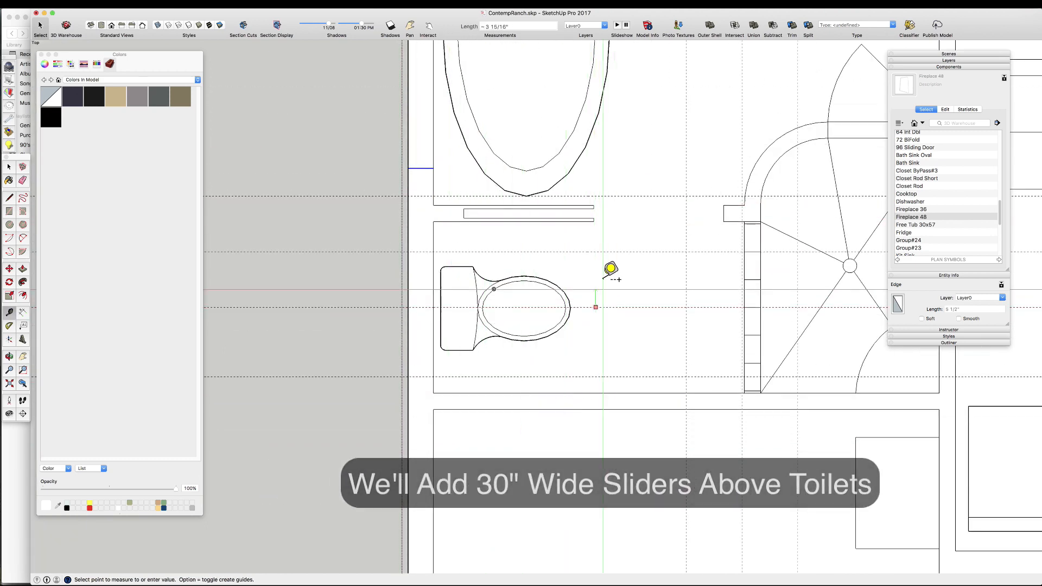
- Draw a 2'6" by 5 1/2" window opening in the outer wall behind the master bath toilet
key("r")
left_click(409, 376)
scroll(447, 247, "down", 8)
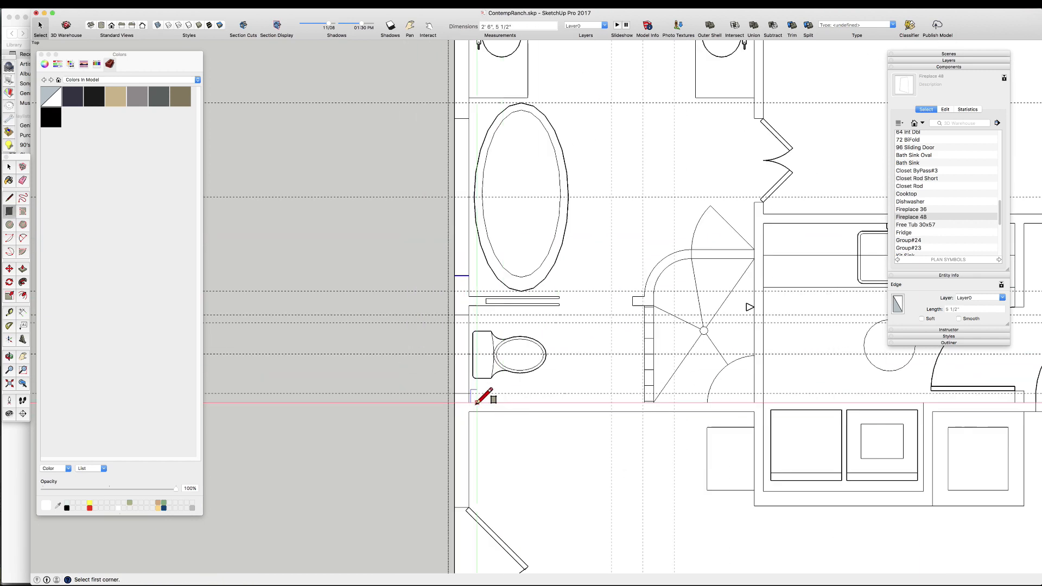
- Move the end edges of the powder room's front window opening 3" outward to make it 30" wide
key("space")
scroll(711, 433, "up", 8)
left_click(531, 455)
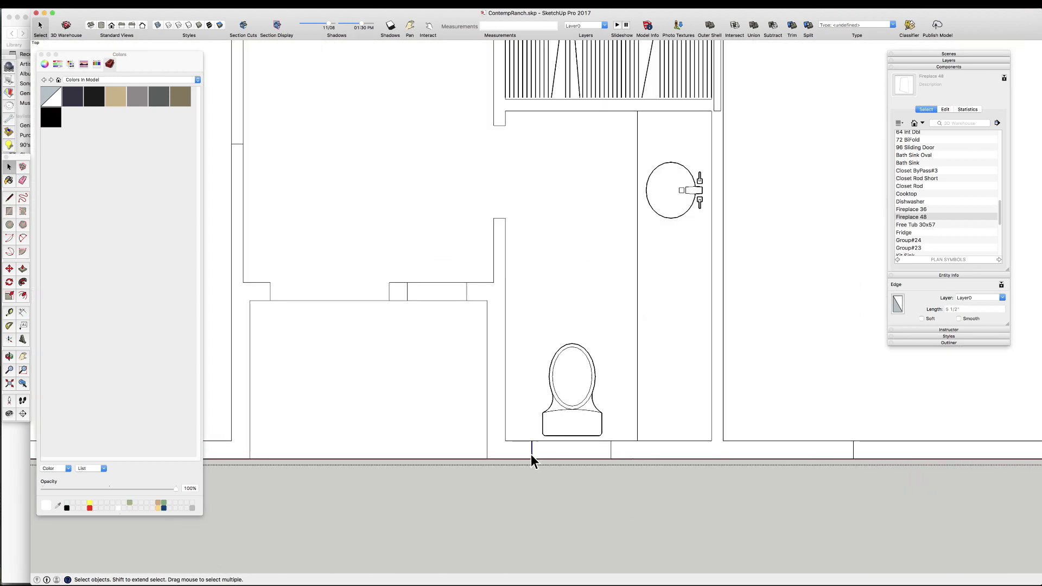
key("m")
left_click(532, 457)
type("3")
key("Return")
key("space")
- Place guides 30" apart aligned with the door across the hall bath and draw a 2'6" by 5 1/2" outer wall opening
scroll(617, 453, "up", 3)
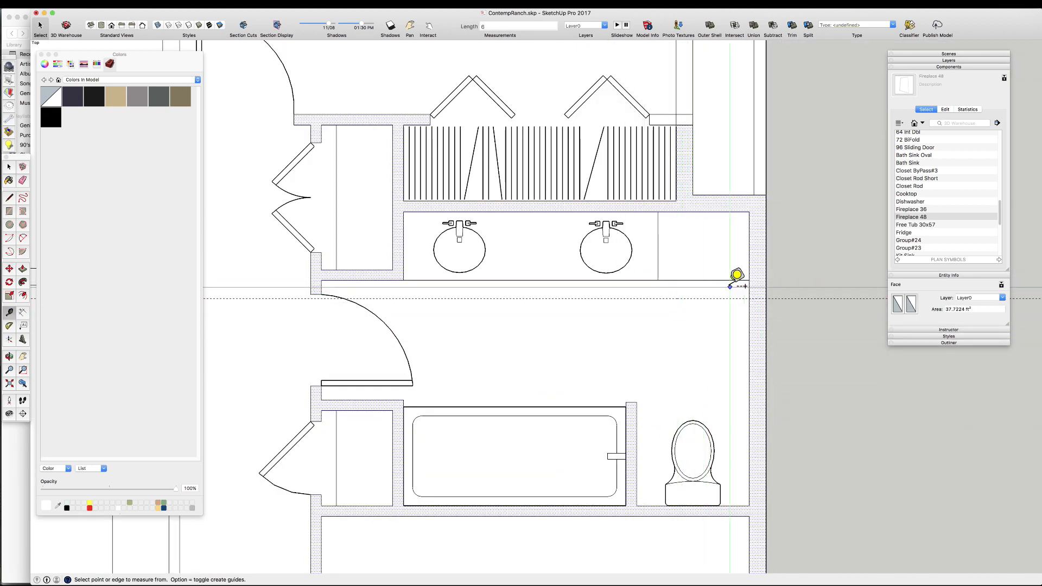
type("30")
key("Return")
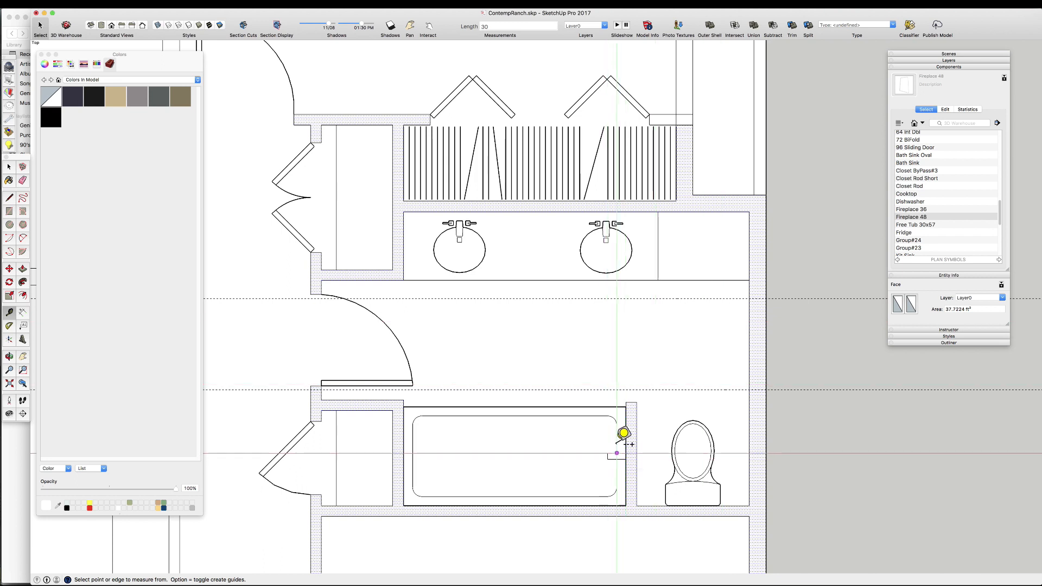
left_click(328, 292)
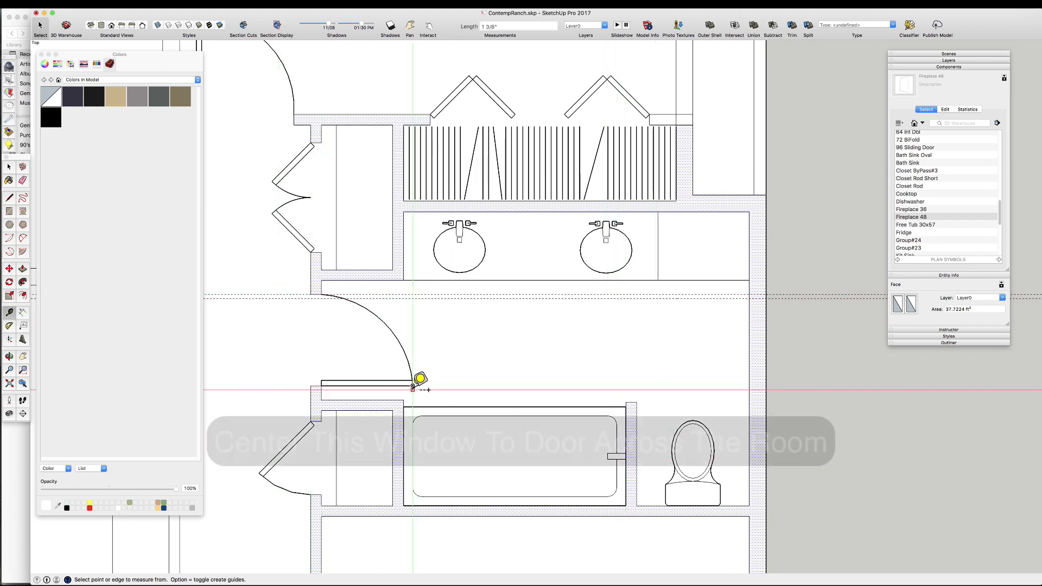
key("r")
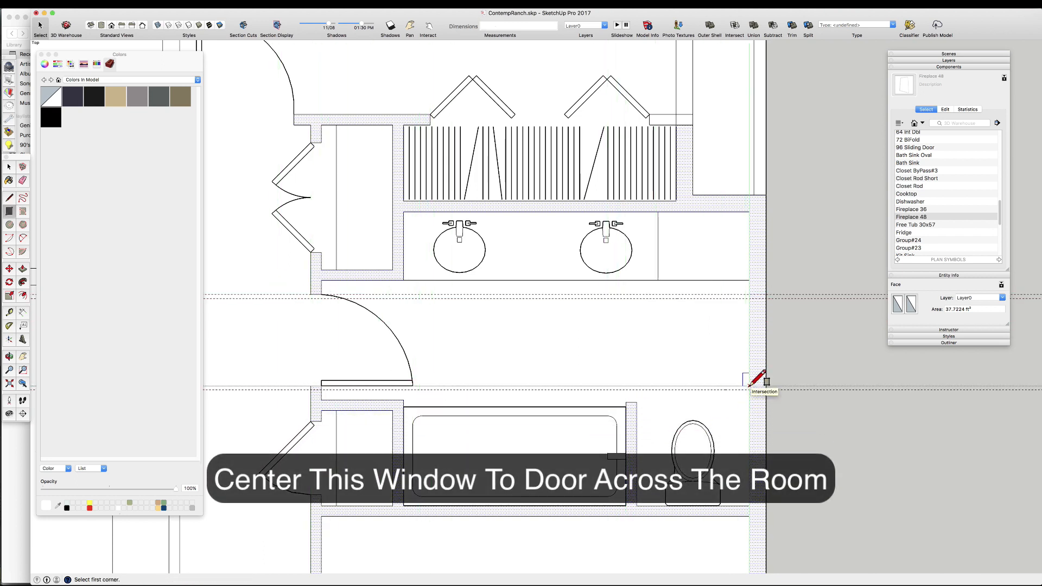
scroll(689, 217, "down", 5)
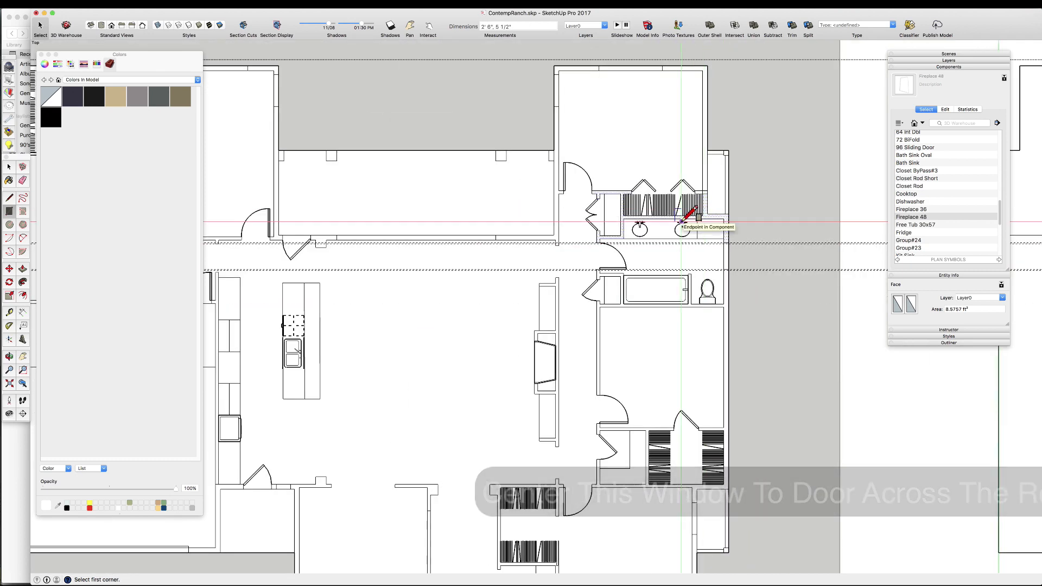
- Place guides at the center of the middle bedroom's outer wall and 36" to each side of it
scroll(660, 354, "up", 5)
key("t")
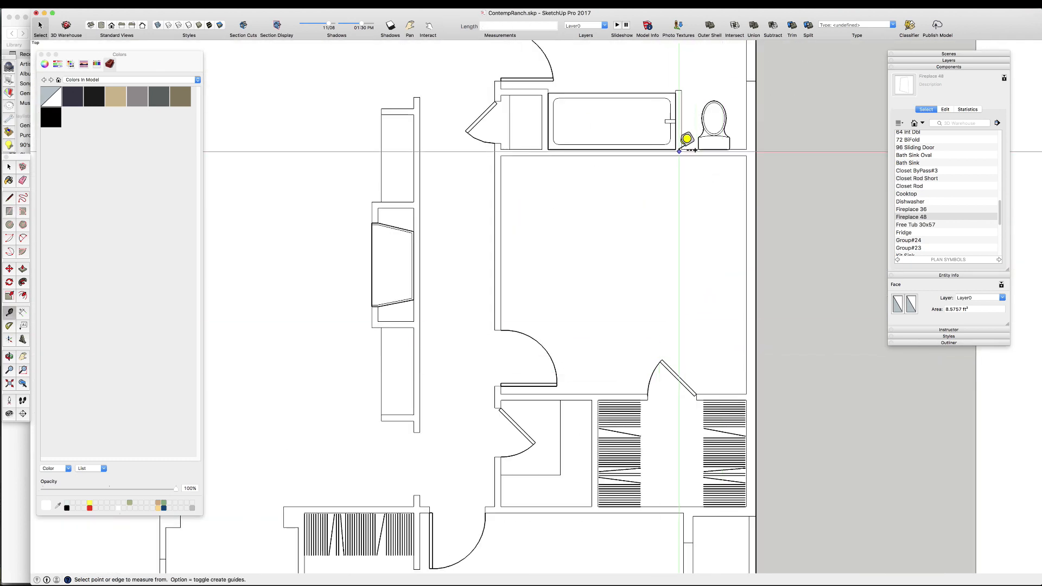
left_click(766, 274)
left_click(779, 274)
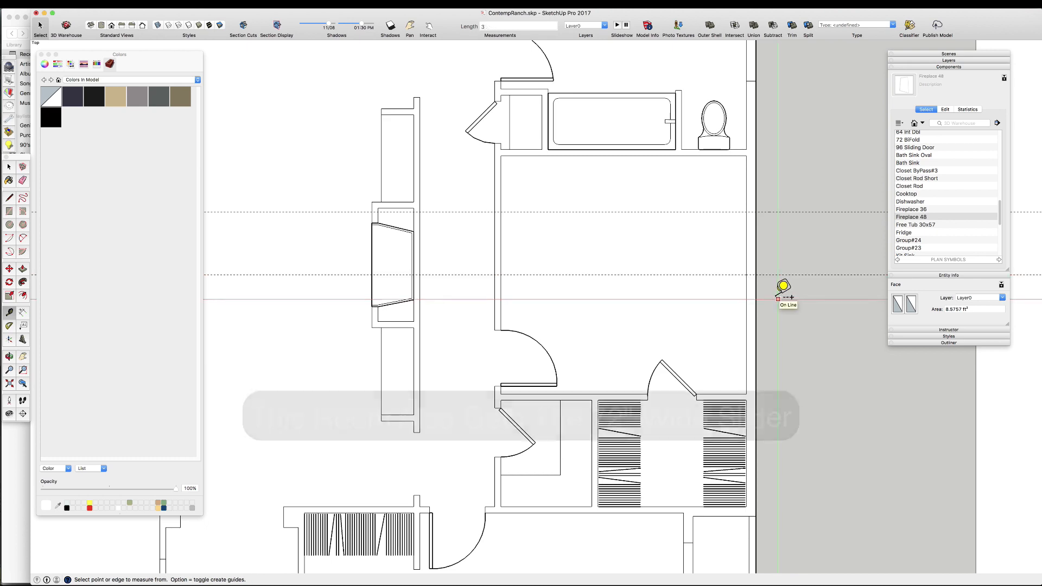
type("36")
key("Return")
- Draw a 6' by 5 1/2" window opening between the outer guides in the middle bedroom's outer wall, and clear the guides
key("r")
left_click(747, 338)
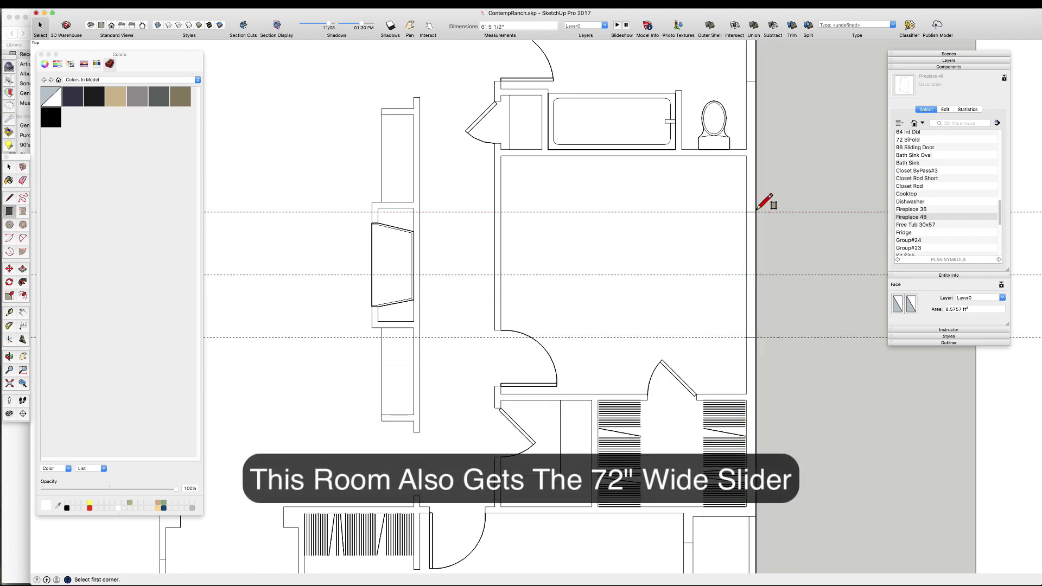
key("space")
scroll(696, 288, "down", 6)
key("d")
- Examine the whole floor plan to check the window openings around the outer walls
scroll(660, 272, "up", 2)
middle_click_drag(717, 275, 590, 315, "shift")
key("t")
scroll(618, 284, "up", 2)
scroll(621, 286, "down", 1)
scroll(516, 216, "up", 2)
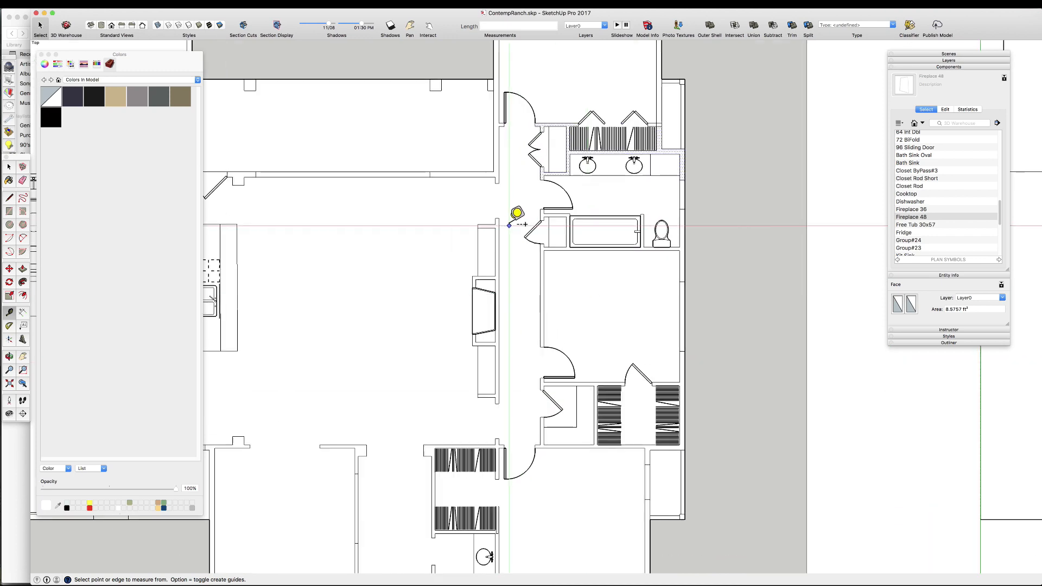
scroll(684, 410, "down", 1)
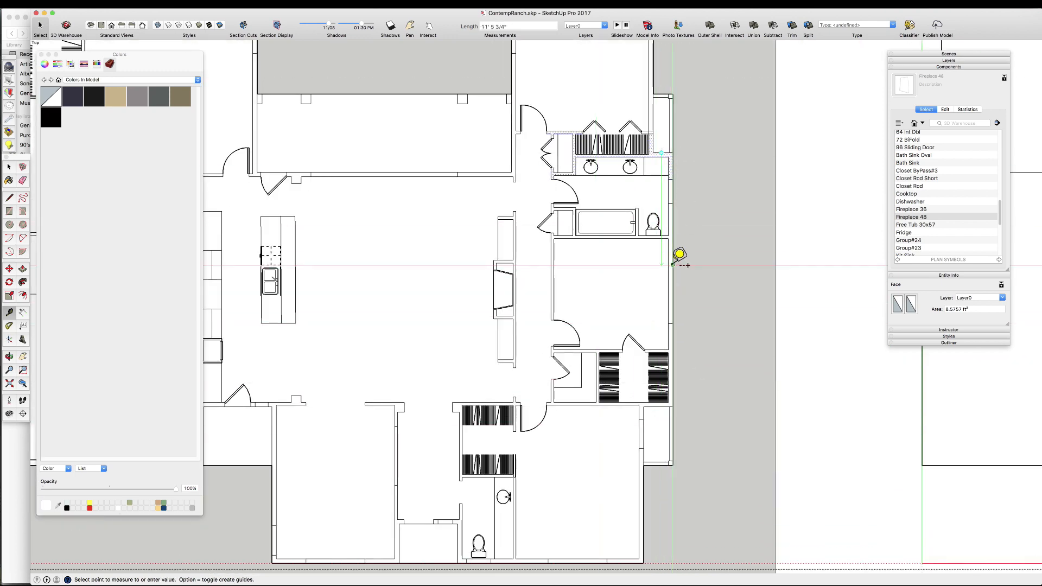
scroll(672, 212, "down", 2)
scroll(428, 167, "up", 1)
scroll(306, 212, "down", 1)
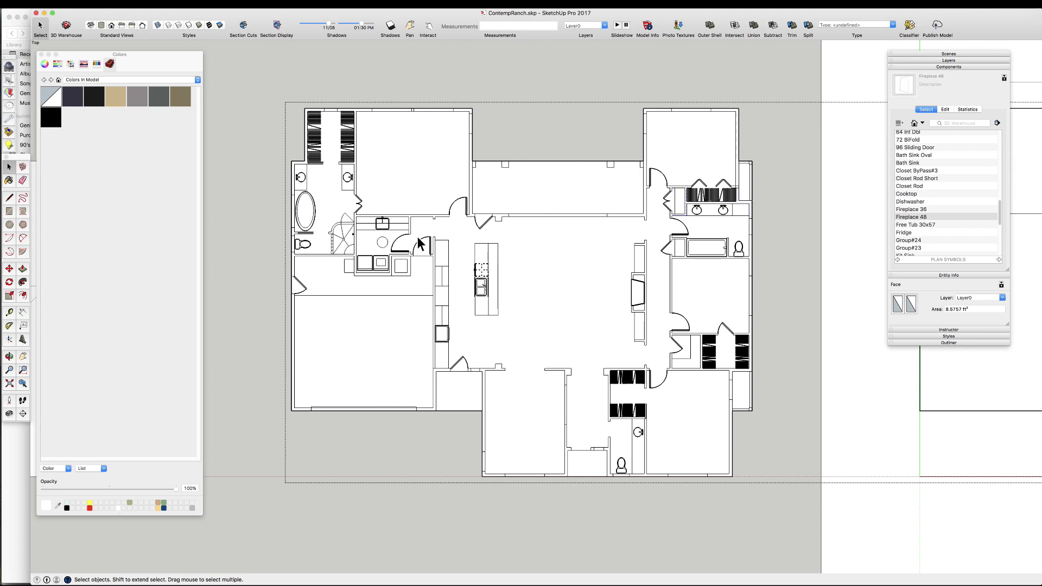
- Paint the walls around the master closet and the master bedroom's rear wall with the model's gray color
scroll(380, 244, "up", 2)
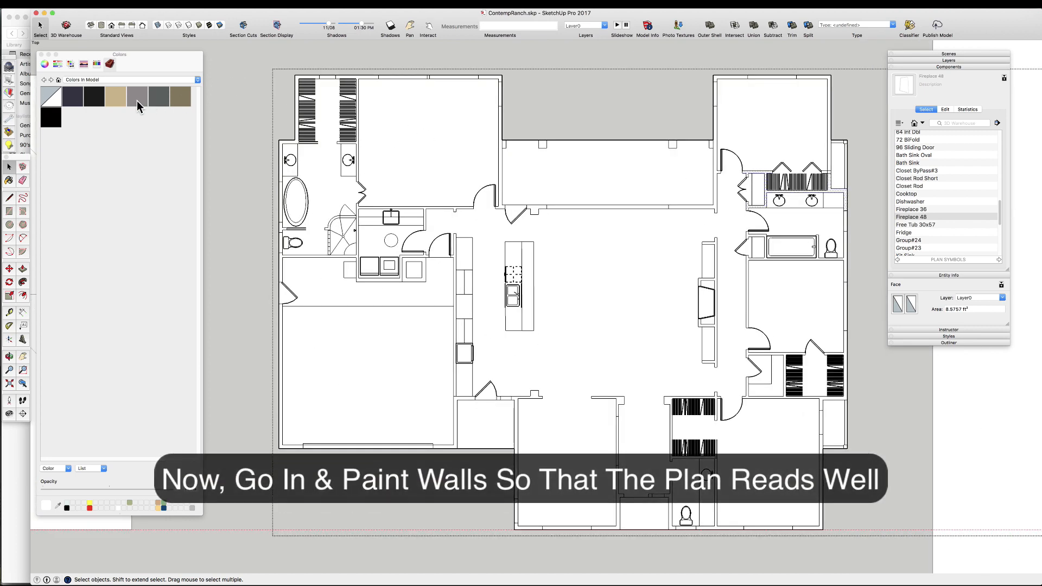
left_click(138, 101)
scroll(290, 71, "up", 5)
left_click(309, 97)
left_click(426, 88)
left_click(688, 88)
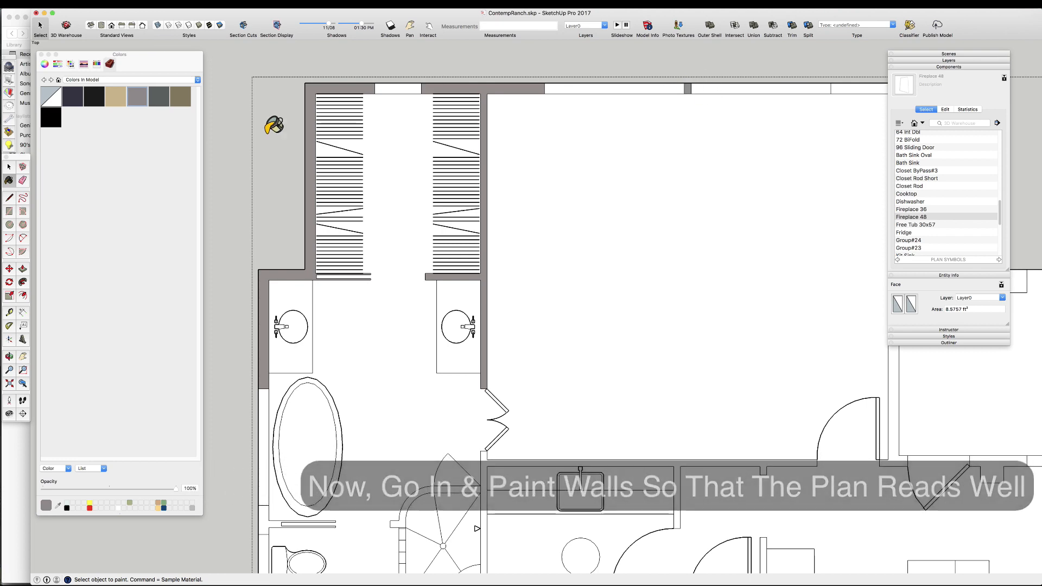
- Paint the master bedroom's porch-side wall and the rear porch posts gray
scroll(266, 130, "down", 3)
scroll(619, 116, "up", 3)
left_click(613, 93)
left_click(626, 217)
scroll(719, 265, "down", 4)
scroll(686, 424, "up", 3)
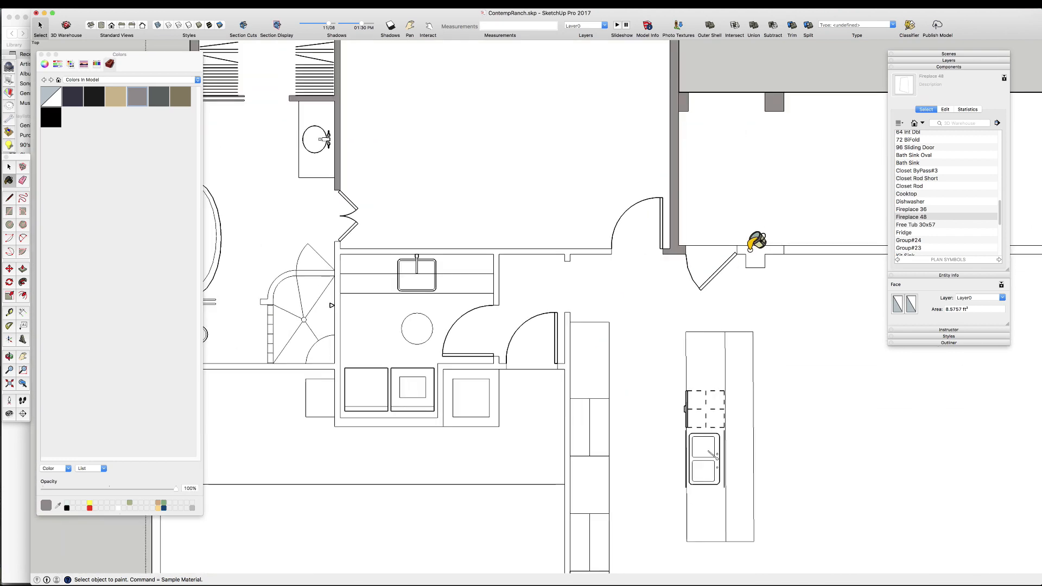
- Paint the living room's porch wall post and the walls around the laundry and master bath gray
left_click(753, 252)
left_click(482, 249)
scroll(480, 240, "down", 4)
scroll(315, 248, "up", 3)
left_click(335, 278)
scroll(380, 255, "down", 3)
scroll(518, 272, "up", 3)
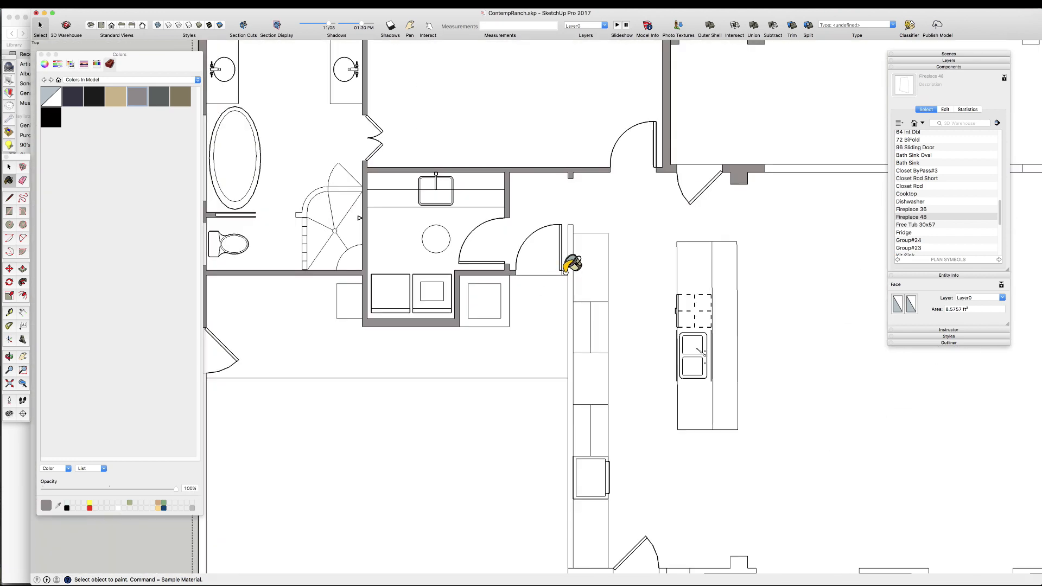
- Paint the wall between garage and kitchen gray, including its front return, and erase an extra edge
left_click(570, 270)
scroll(571, 271, "down", 3)
scroll(578, 429, "up", 3)
scroll(564, 425, "up", 4)
key("e")
left_click(547, 363)
scroll(547, 361, "down", 4)
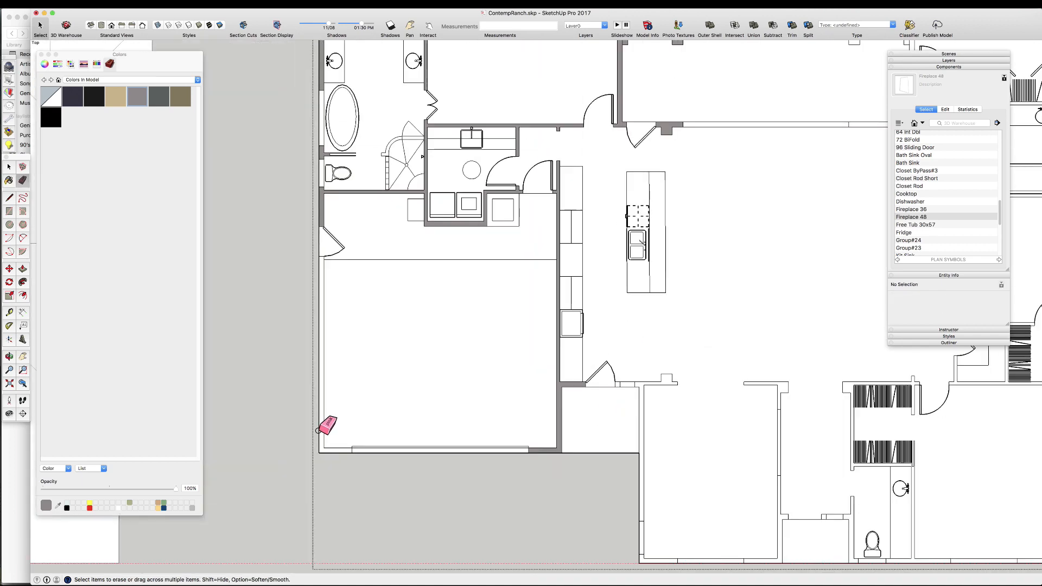
- Paint the wall segments beside the kitchen's front door and the adjoining front room's side wall gray
scroll(728, 342, "up", 5)
left_click(581, 419)
left_click(504, 420)
scroll(506, 420, "down", 4)
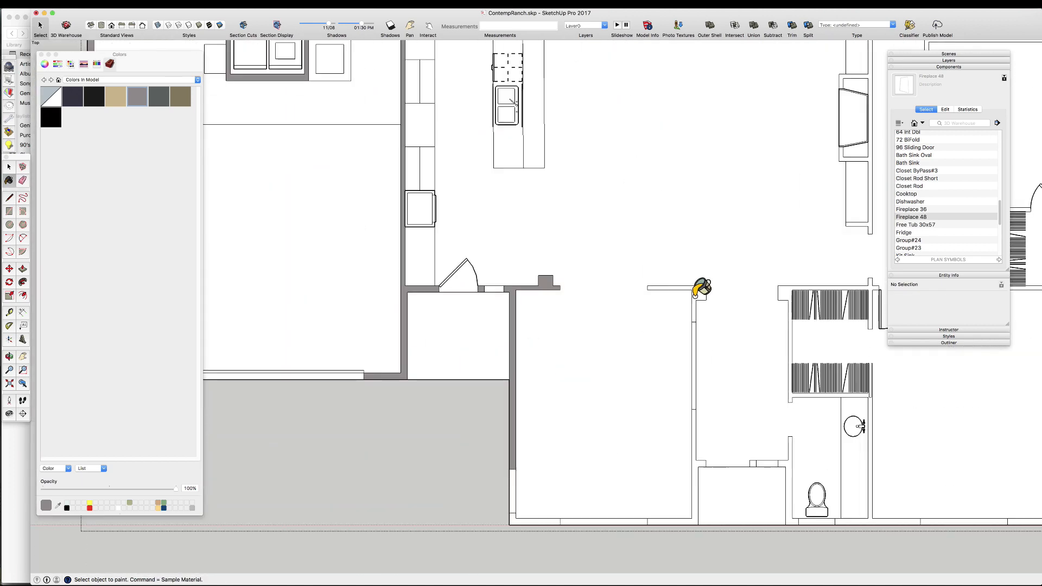
- Paint the walls around the entry, powder room, front closets and front bedroom gray
left_click(698, 293)
scroll(698, 294, "down", 4)
scroll(717, 412, "up", 5)
scroll(709, 260, "down", 4)
scroll(738, 240, "up", 5)
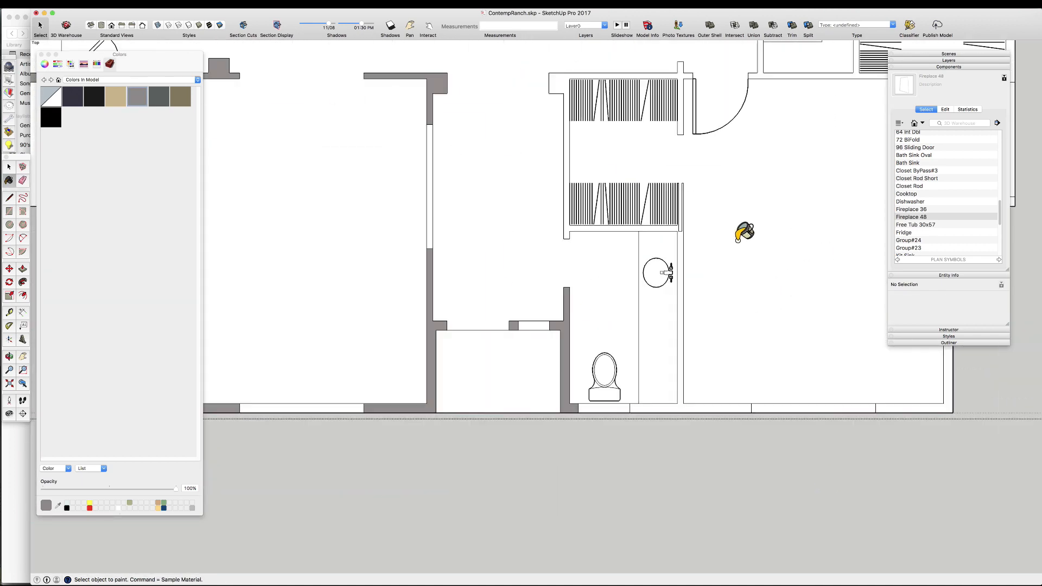
scroll(495, 263, "down", 4)
scroll(740, 389, "up", 8)
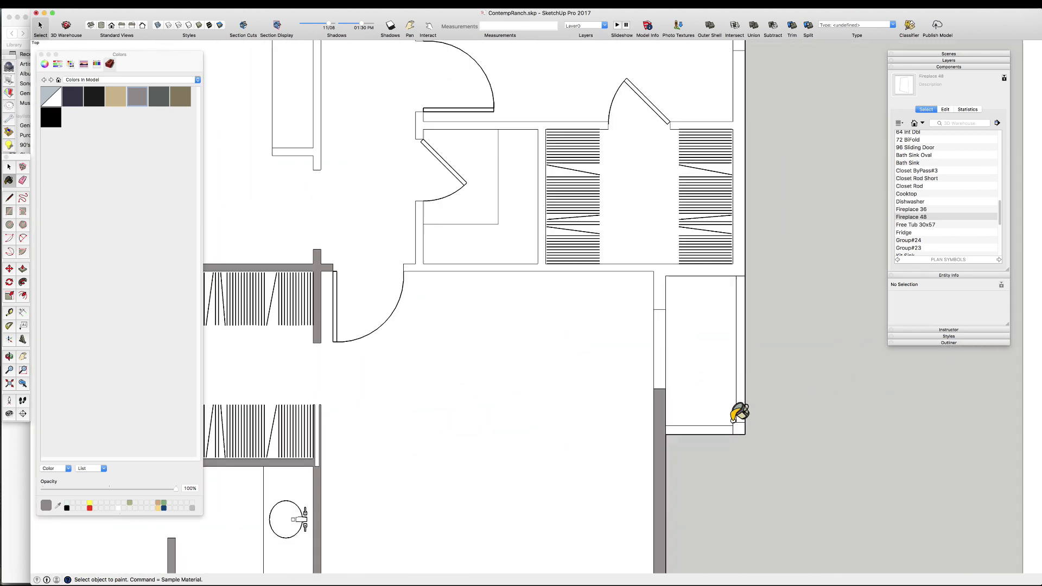
- Paint the middle bedroom's closet walls and the living room's fireplace wall gray
left_click(729, 310)
scroll(700, 337, "down", 4)
scroll(383, 329, "up", 3)
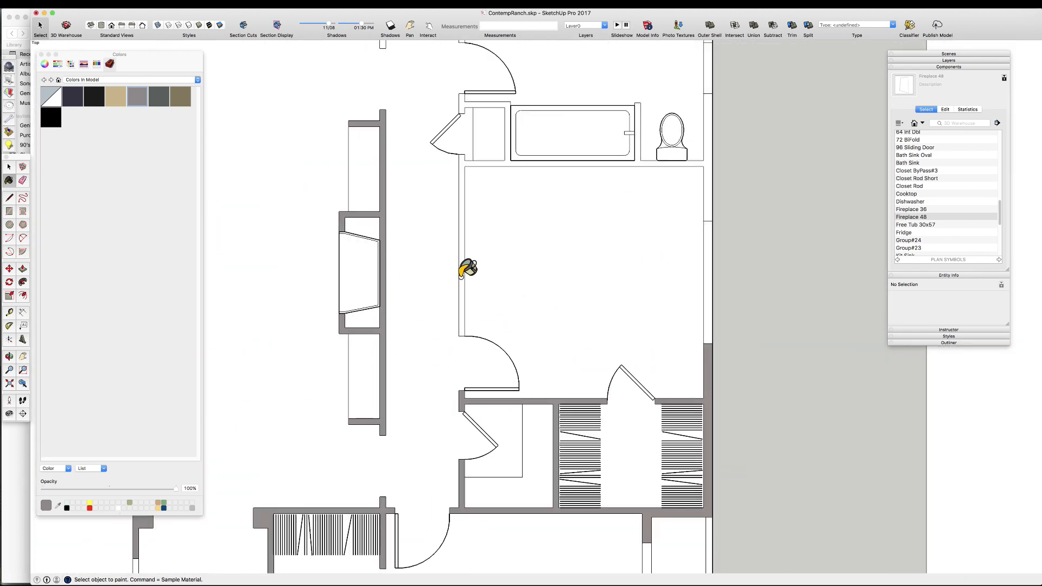
- Paint the hall bath, linen closet and rear bedroom walls gray
scroll(516, 201, "down", 4)
scroll(729, 295, "up", 5)
left_click(728, 294)
left_click(692, 240)
scroll(692, 239, "down", 4)
scroll(625, 127, "up", 3)
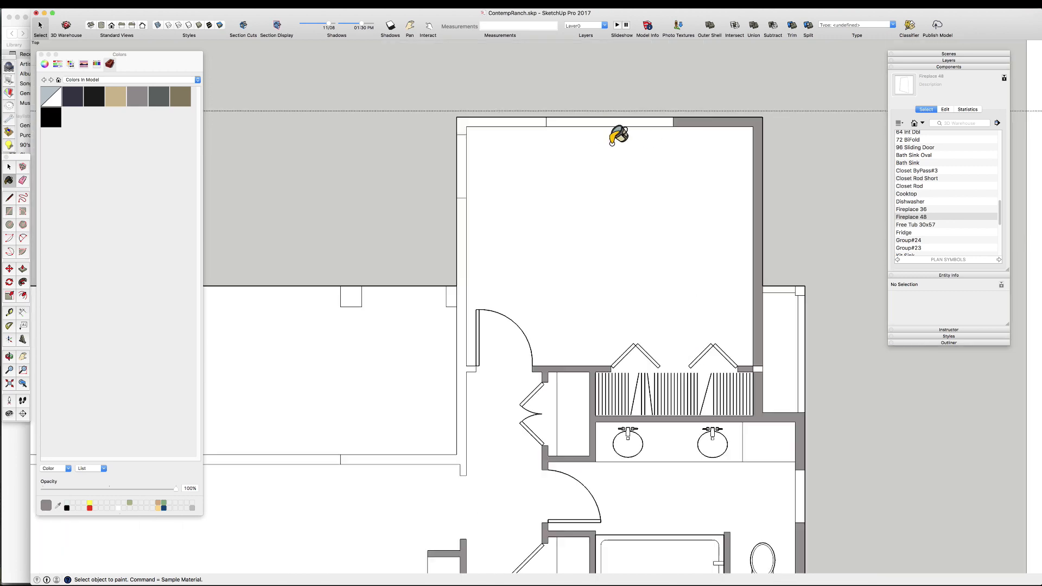
scroll(675, 239, "down", 5)
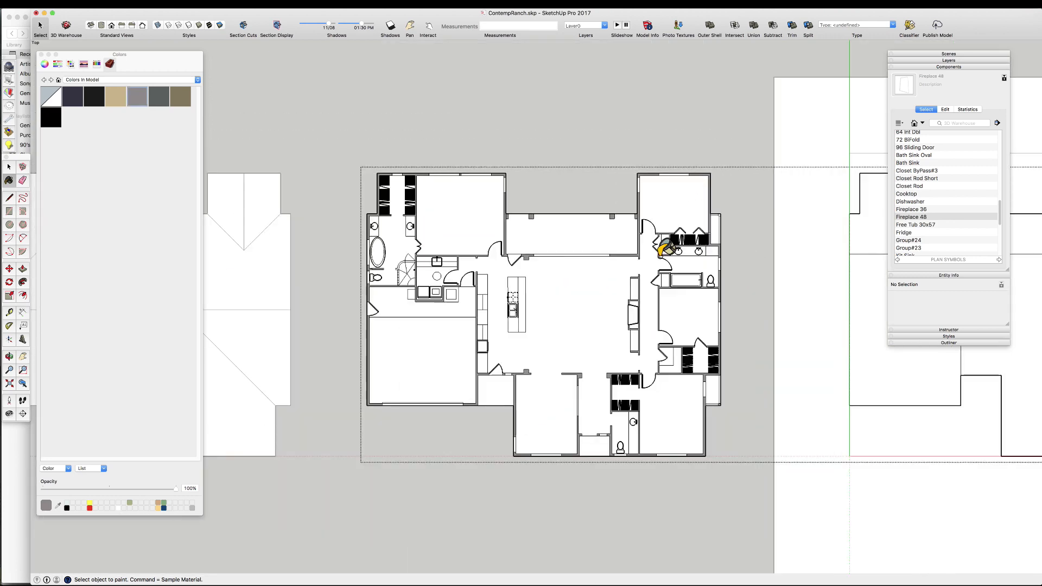
- Check the whole floor plan for unpainted walls and stray edges
scroll(593, 225, "up", 4)
key("e")
scroll(535, 189, "down", 2)
scroll(489, 220, "down", 3)
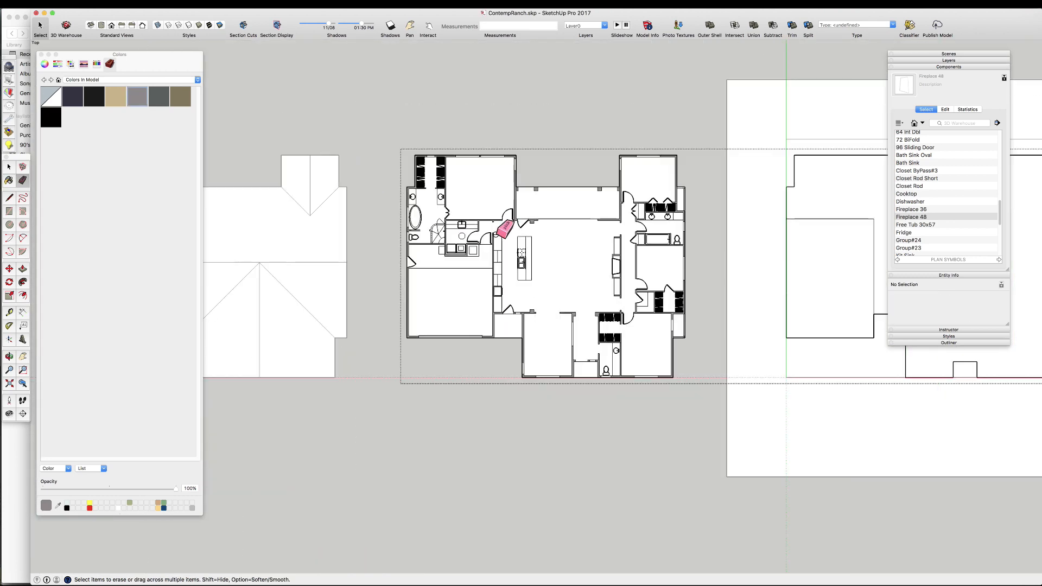
scroll(489, 231, "up", 4)
key("space")
scroll(812, 93, "up", 1)
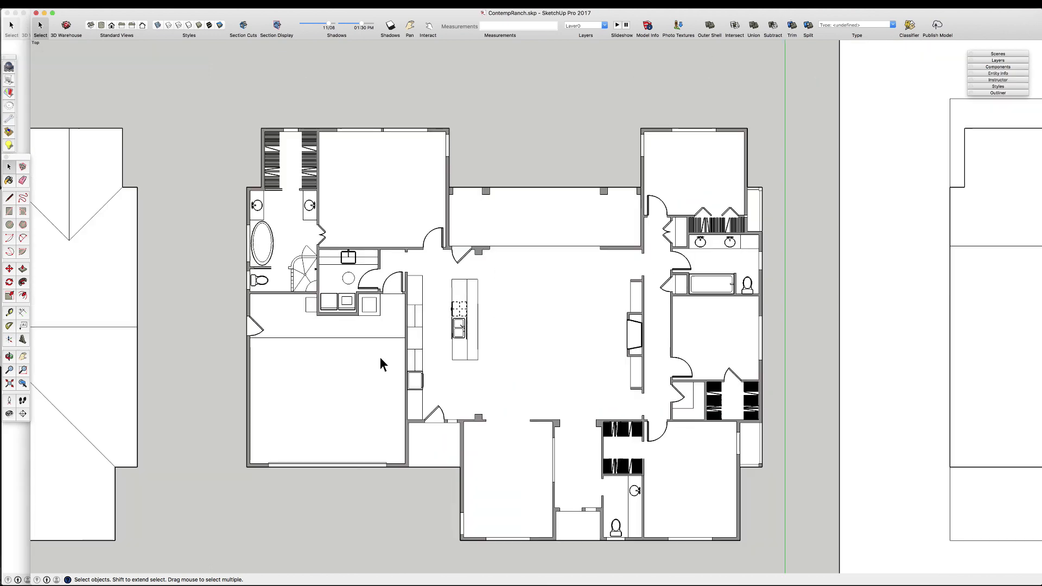
- Paint the corner posts of the side recesses gray and clean up the white gap beside the rear bedroom closet
key("b")
scroll(298, 233, "up", 5)
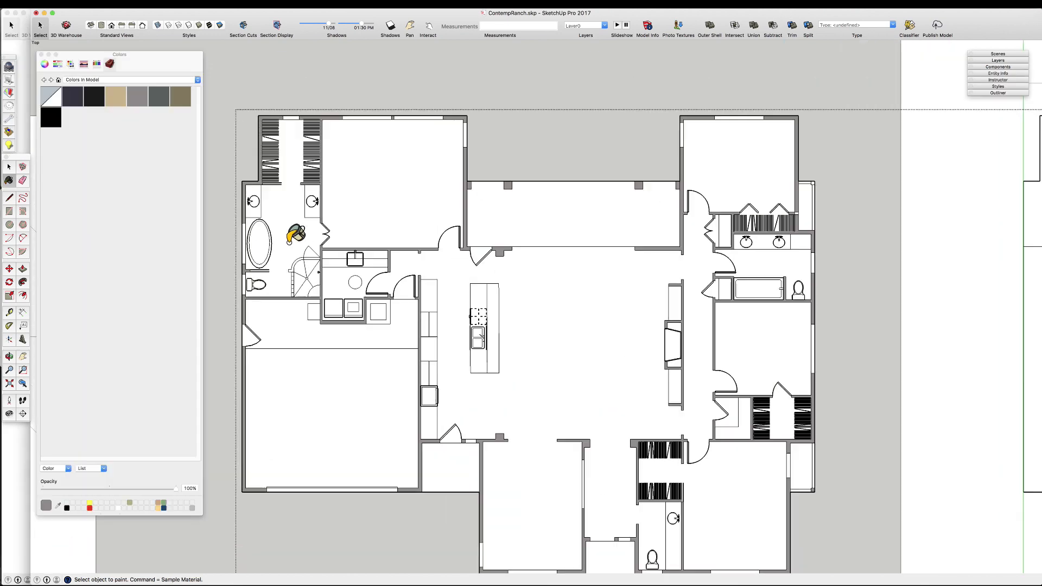
scroll(459, 354, "down", 6)
scroll(736, 251, "up", 6)
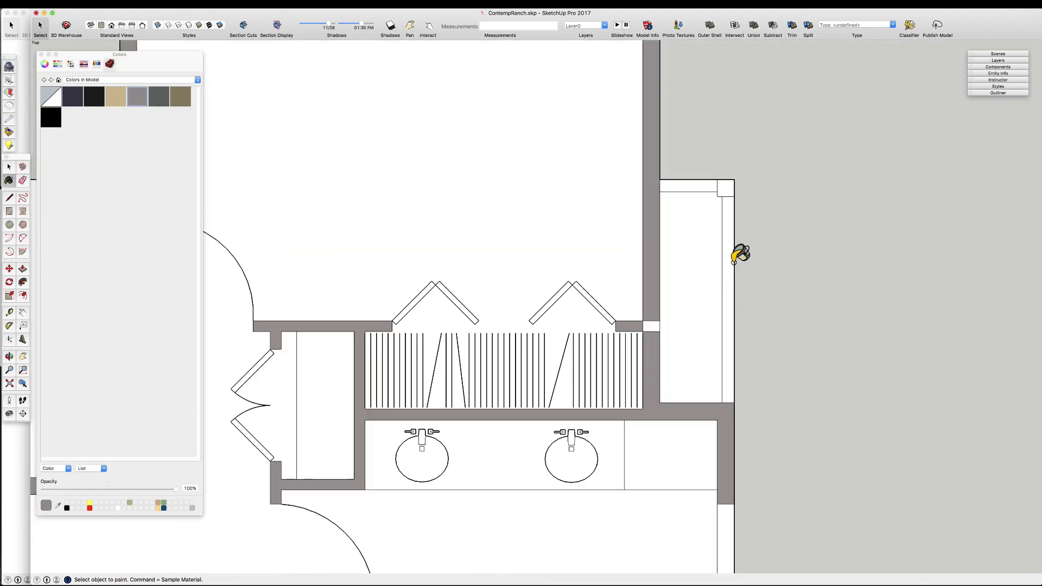
key("e")
scroll(619, 347, "up", 2)
key("b")
scroll(563, 225, "down", 6)
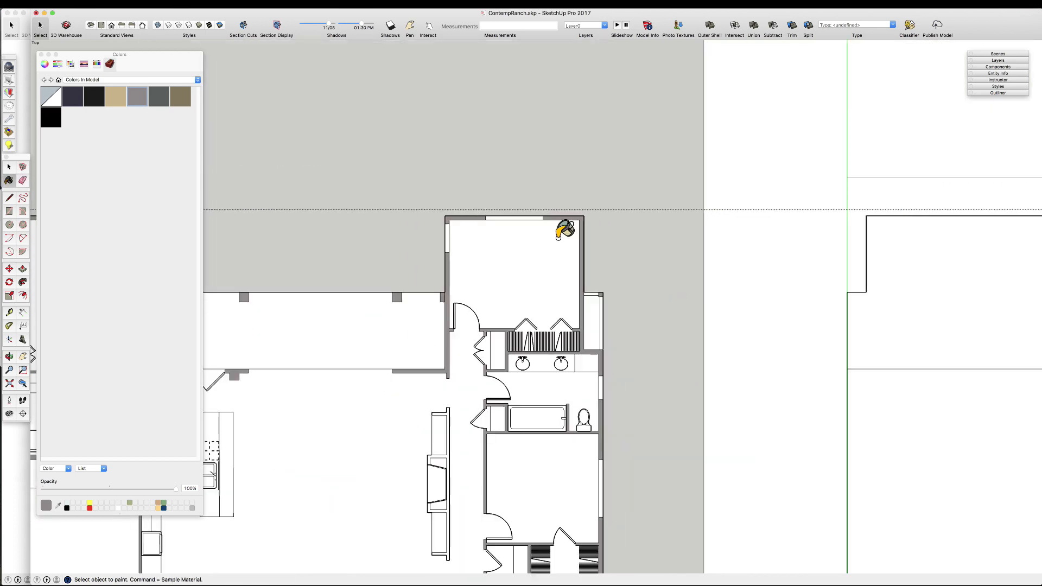
scroll(542, 286, "down", 2)
scroll(601, 422, "up", 5)
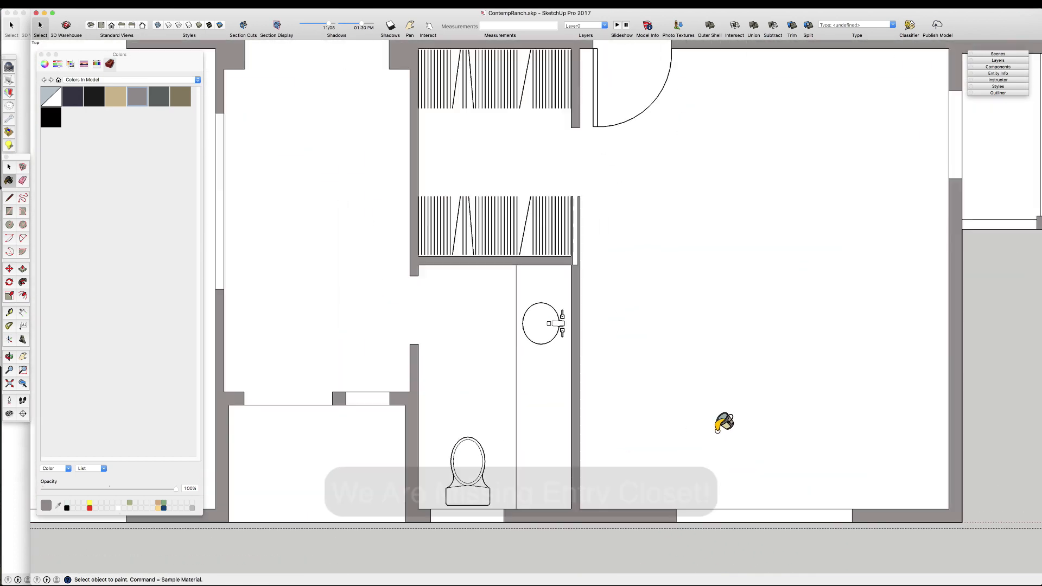
- Insert the 36 Int Door Half component near the front entry opening
scroll(580, 401, "down", 3)
scroll(580, 402, "down", 3)
scroll(366, 370, "up", 8)
key("space")
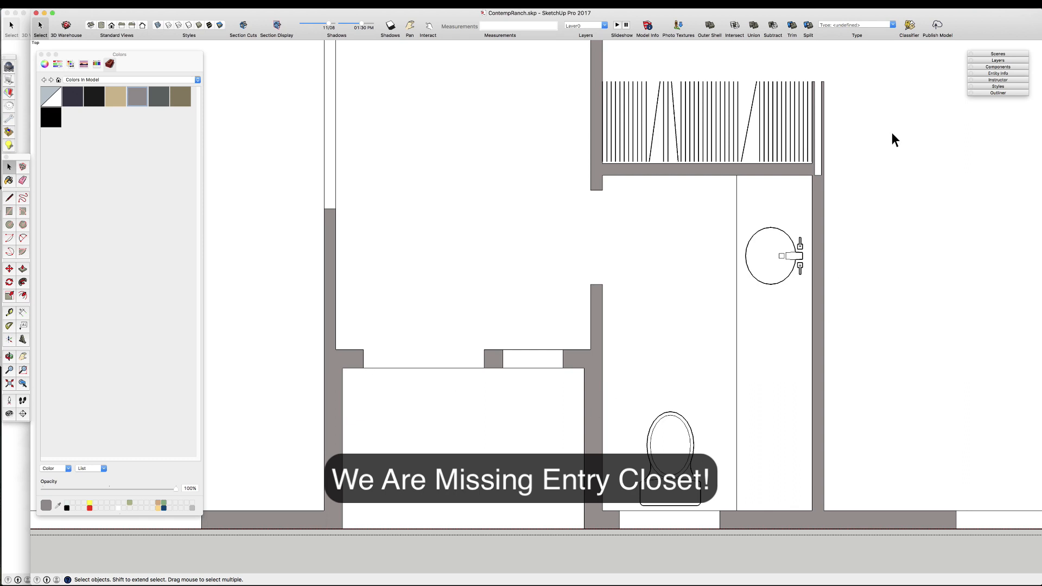
left_click(997, 67)
left_click(934, 231)
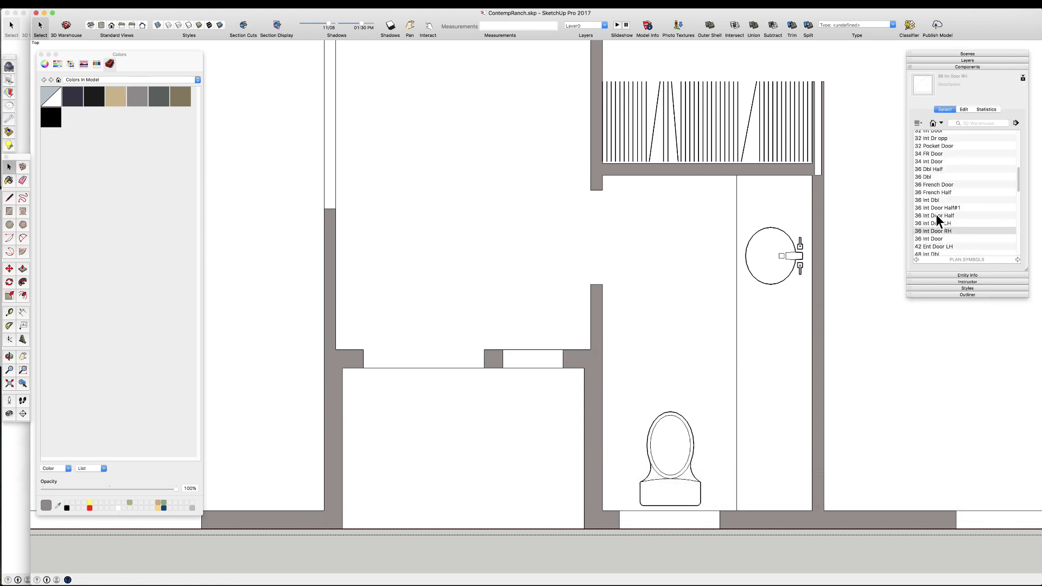
left_click(936, 215)
left_click(389, 422)
- Rotate the front door symbol 90 degrees and move it to the corner of the entry's door opening
scroll(351, 307, "up", 3)
key("q")
left_click(422, 370)
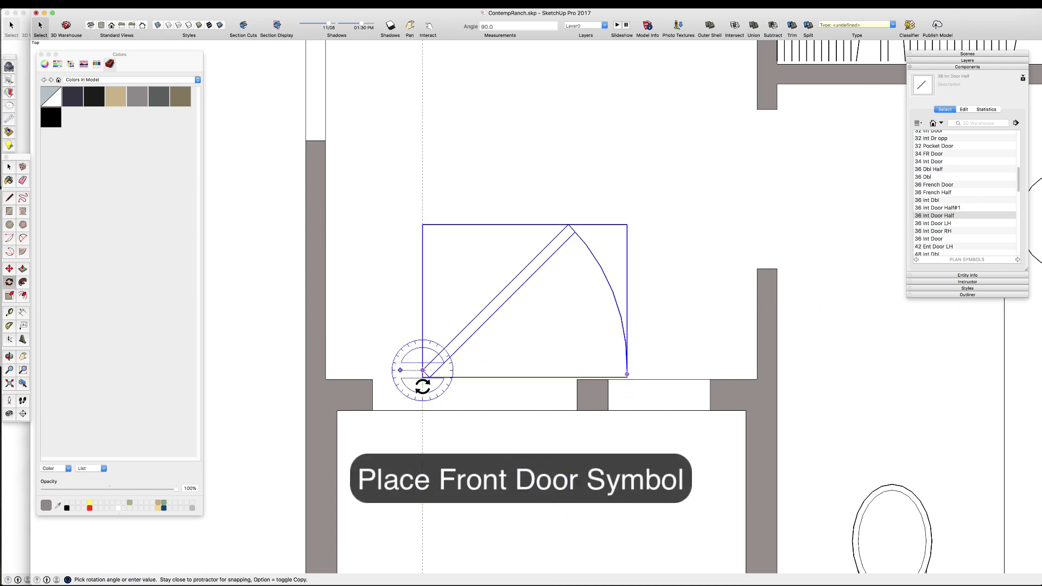
left_click(423, 371)
left_click(373, 379)
key("space")
scroll(321, 297, "down", 4)
left_click(508, 494)
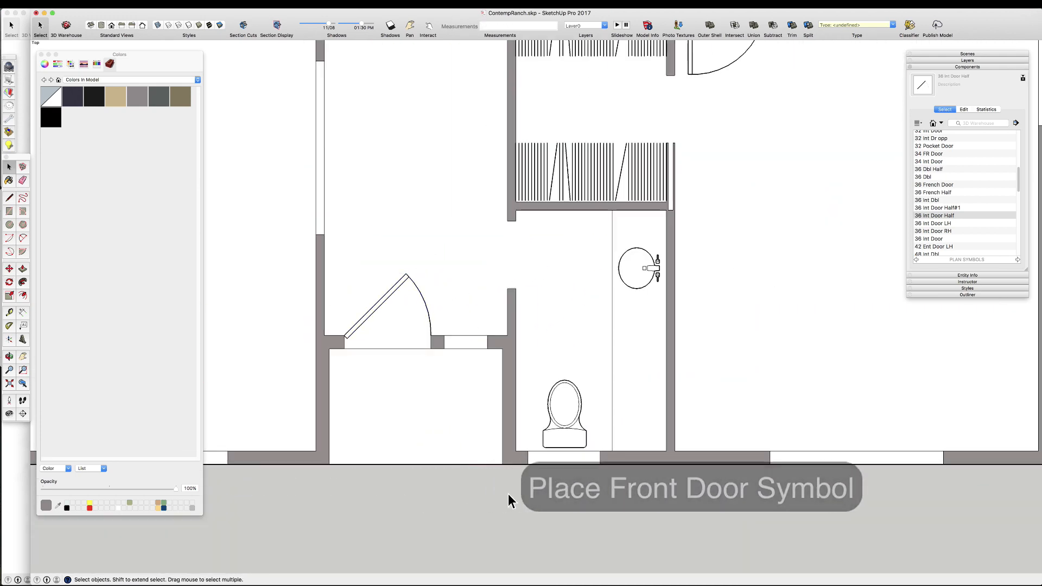
- Place a guide 61 inches from the powder room's front wall and a second one 3 1/2" beyond it
scroll(432, 271, "down", 2)
scroll(433, 249, "up", 2)
scroll(536, 466, "down", 2)
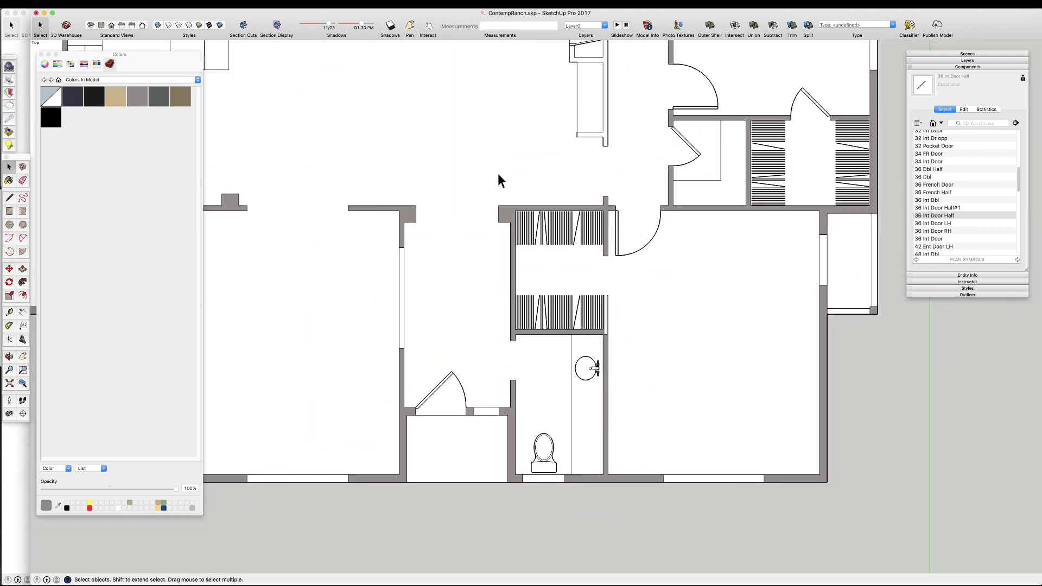
scroll(578, 421, "up", 3)
scroll(600, 486, "down", 2)
scroll(594, 500, "up", 3)
key("t")
left_click(592, 506)
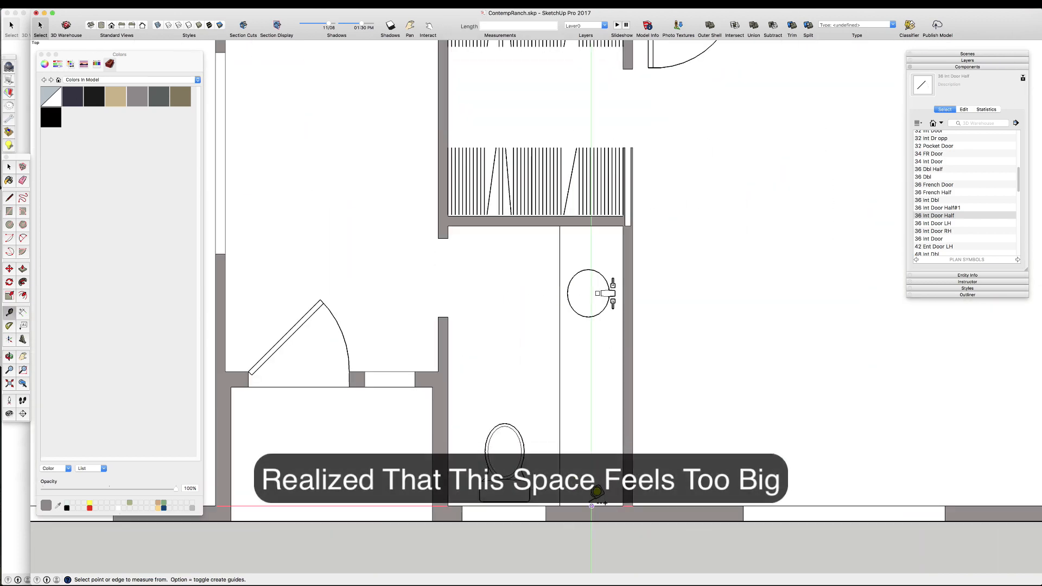
left_click(591, 400)
type("61")
key("Return")
scroll(517, 320, "up", 2)
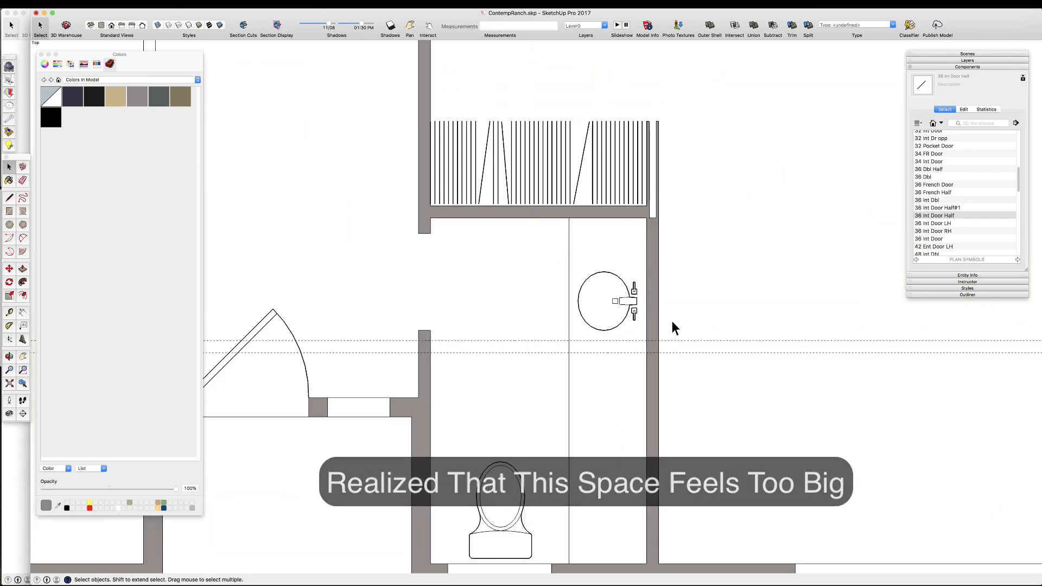
- Move the powder room sink along its counter to the front wall side of the guides
left_click(512, 324)
key("space")
scroll(516, 224, "down", 4)
right_click(508, 378)
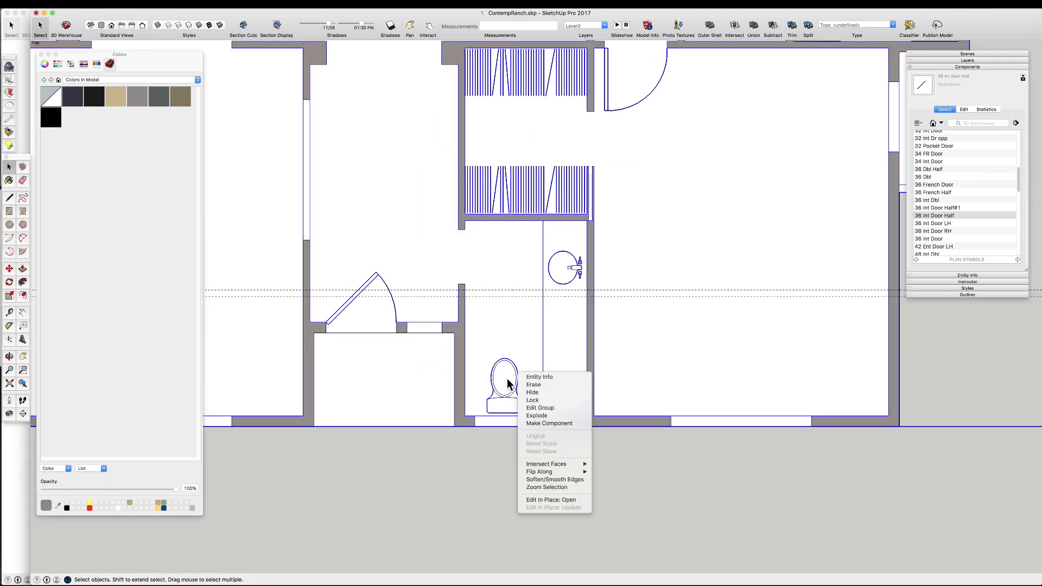
left_click(516, 271)
scroll(517, 268, "up", 3)
key("m")
left_click(579, 271)
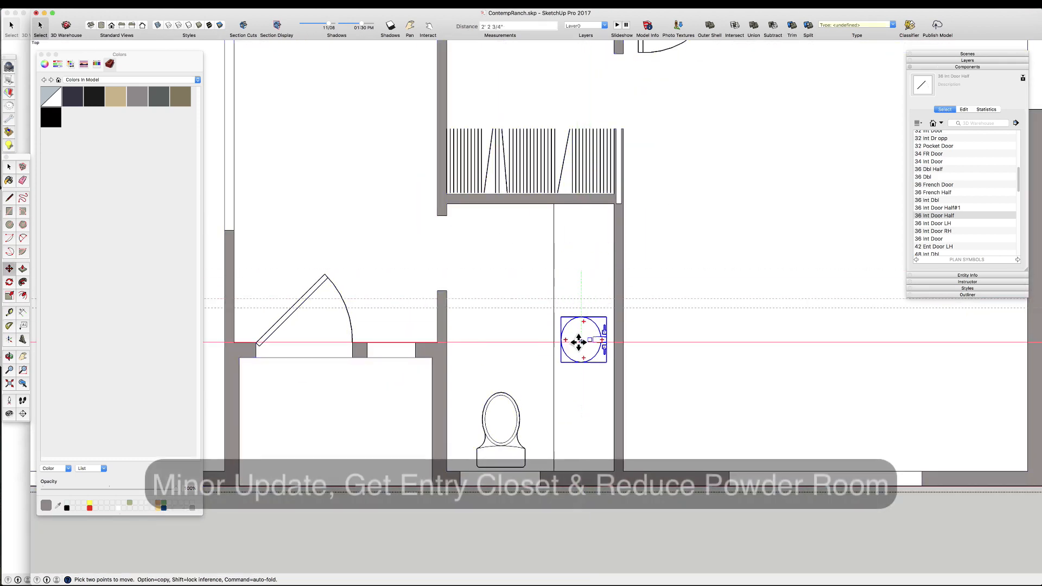
left_click(579, 365)
left_click(579, 364)
left_click(580, 356)
- Draw a 3 1/2" thick wall rectangle across the powder room between the two guides
scroll(490, 312, "down", 2)
key("r")
scroll(512, 337, "up", 6)
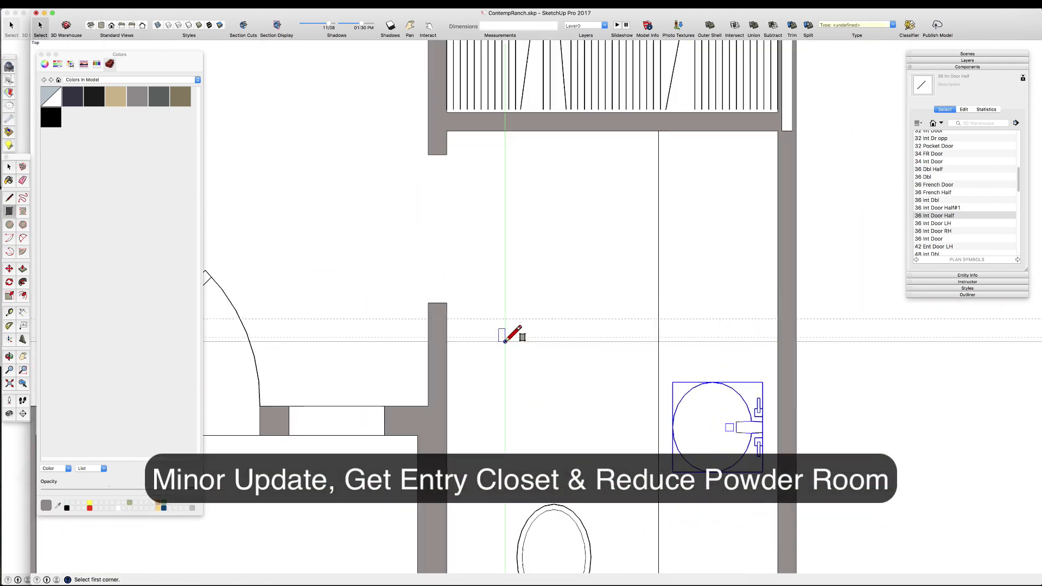
left_click(439, 337)
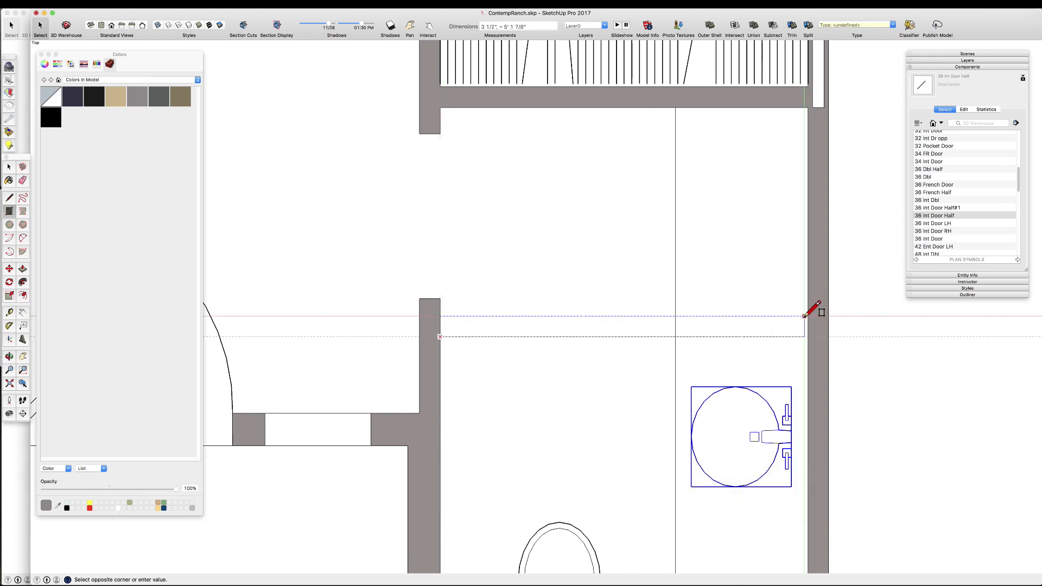
scroll(657, 339, "down", 2)
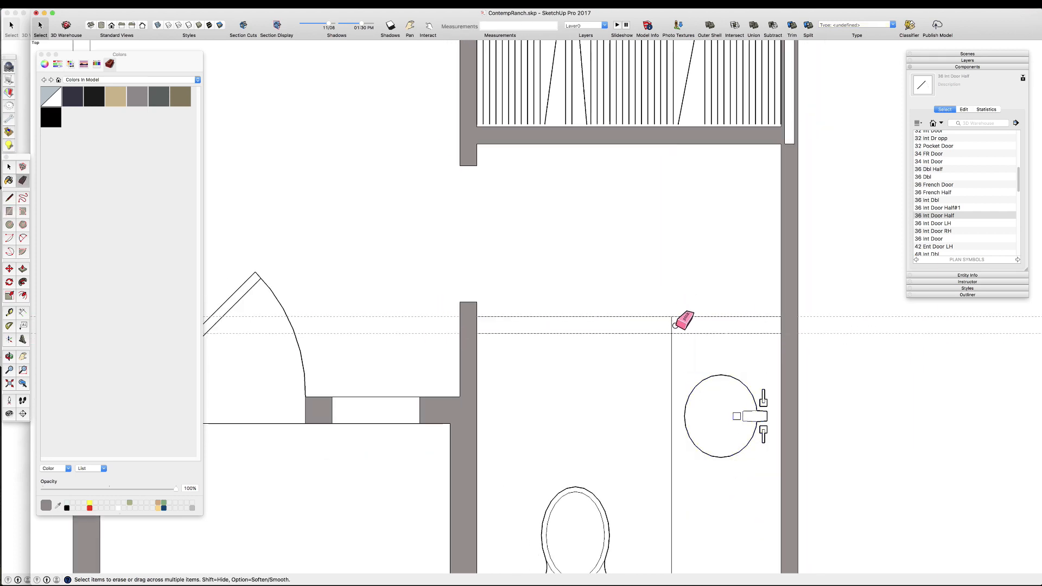
- Erase the powder room counter's edge where it runs through the new wall
left_click(671, 325)
scroll(603, 303, "down", 3)
right_click(549, 357)
left_click(563, 374)
scroll(601, 356, "down", 4)
key("space")
scroll(629, 274, "up", 3)
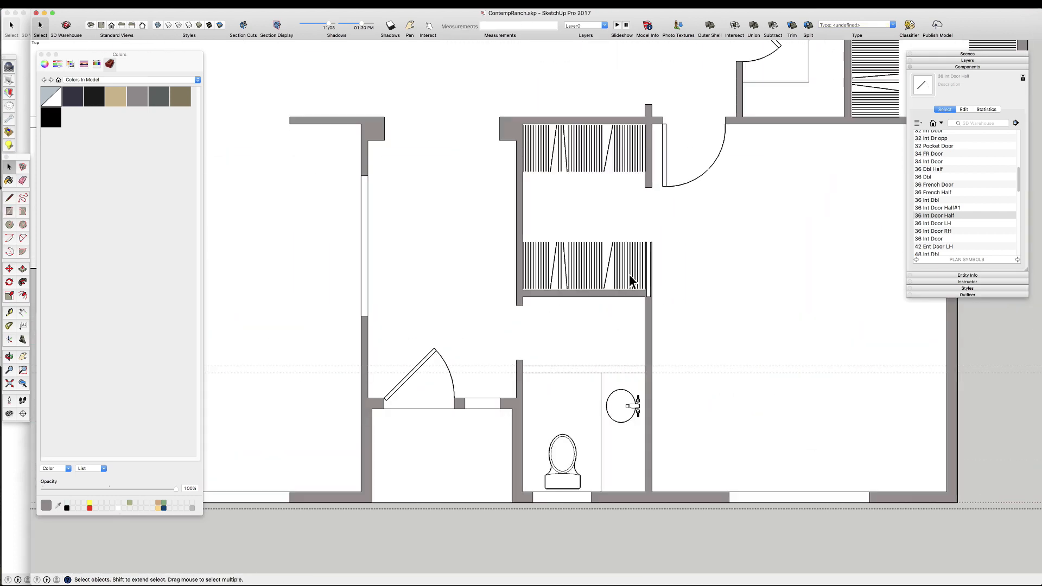
- Place two parallel guides 3.5 inches apart for an entry closet wall perpendicular to the new powder room wall
scroll(542, 344, "up", 3)
key("t")
scroll(602, 353, "down", 3)
scroll(477, 337, "up", 5)
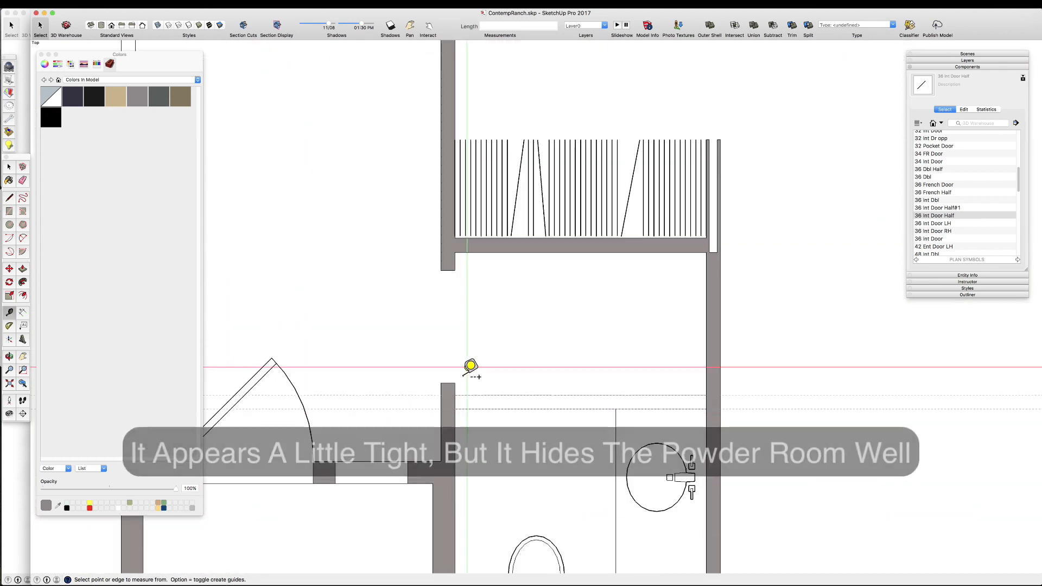
left_click(707, 363)
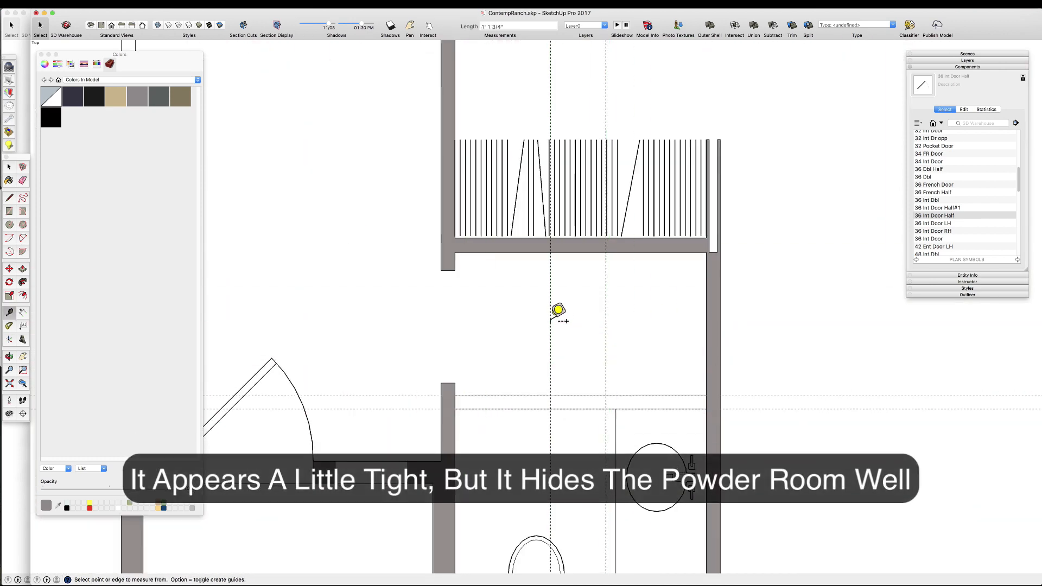
type("3.5")
key("Return")
- Draw the entry closet wall's edges along the guides and cut lines across the old opening's wall ends
scroll(601, 375, "up", 3)
key("r")
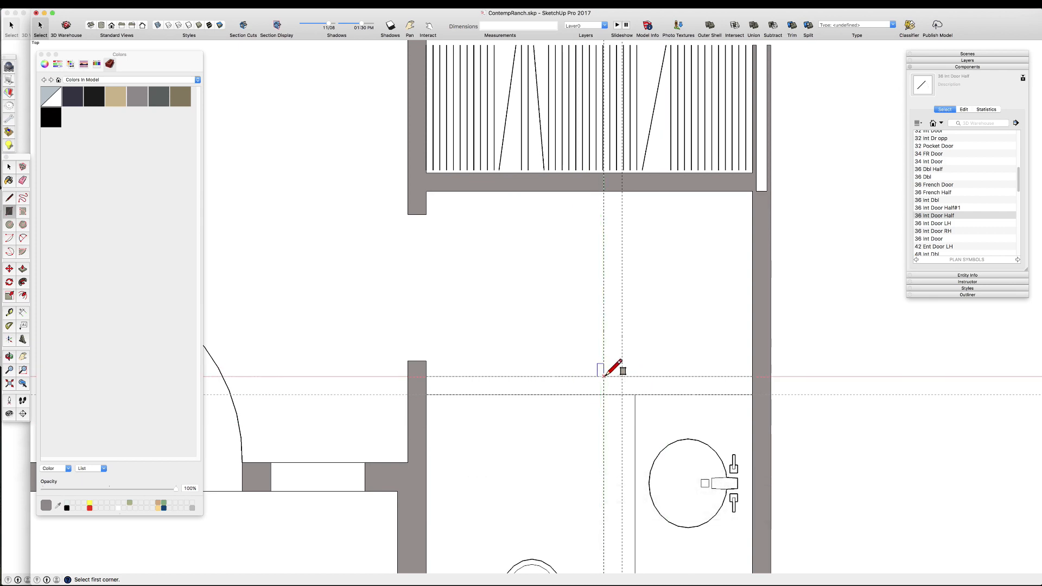
key("l")
left_click(426, 376)
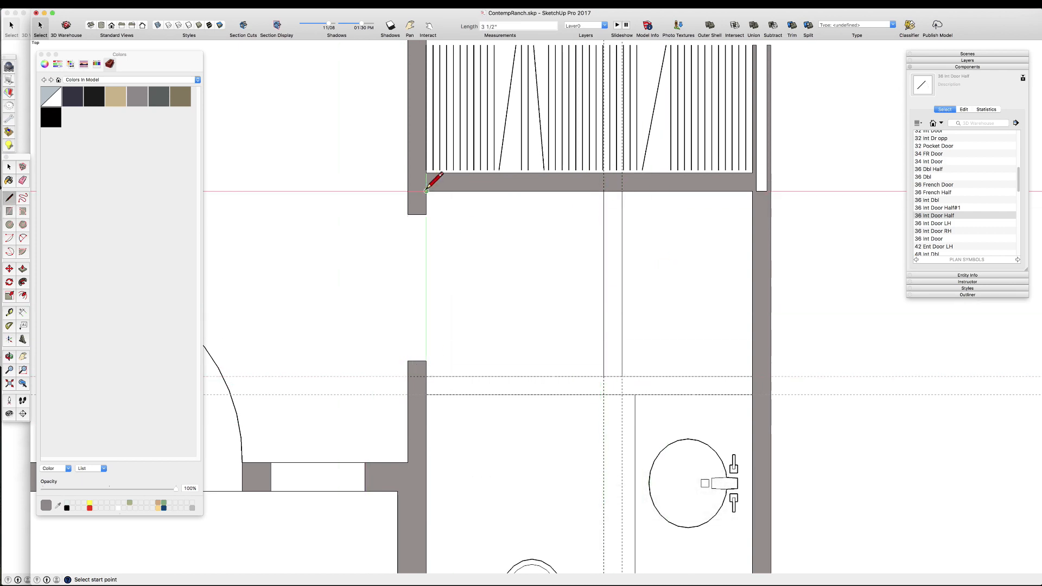
- Erase the wall stubs on both sides of the old powder room opening, back to the cut lines
left_click_drag(416, 205, 408, 207)
scroll(436, 355, "up", 2)
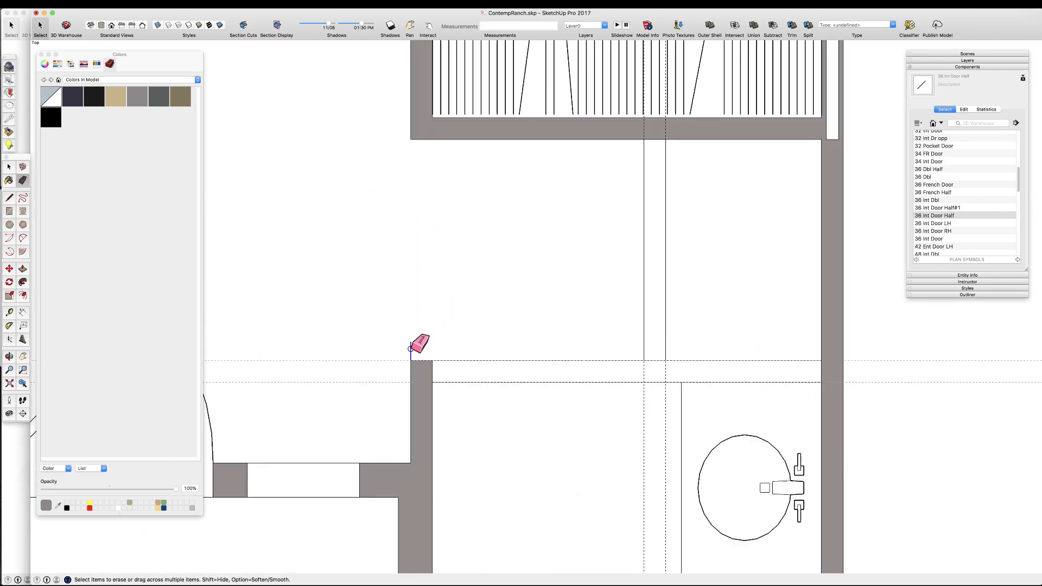
scroll(559, 281, "down", 5)
scroll(576, 298, "up", 4)
- Mark a 28-inch door opening in the new powder room wall with guides and a rectangle between them
scroll(461, 421, "up", 3)
left_click(427, 414)
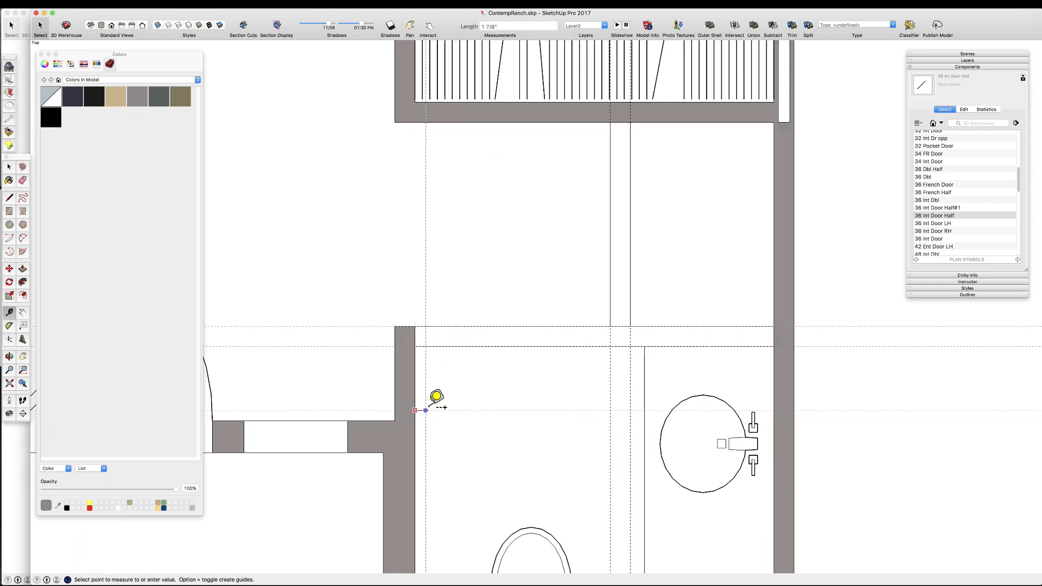
type("28")
key("Return")
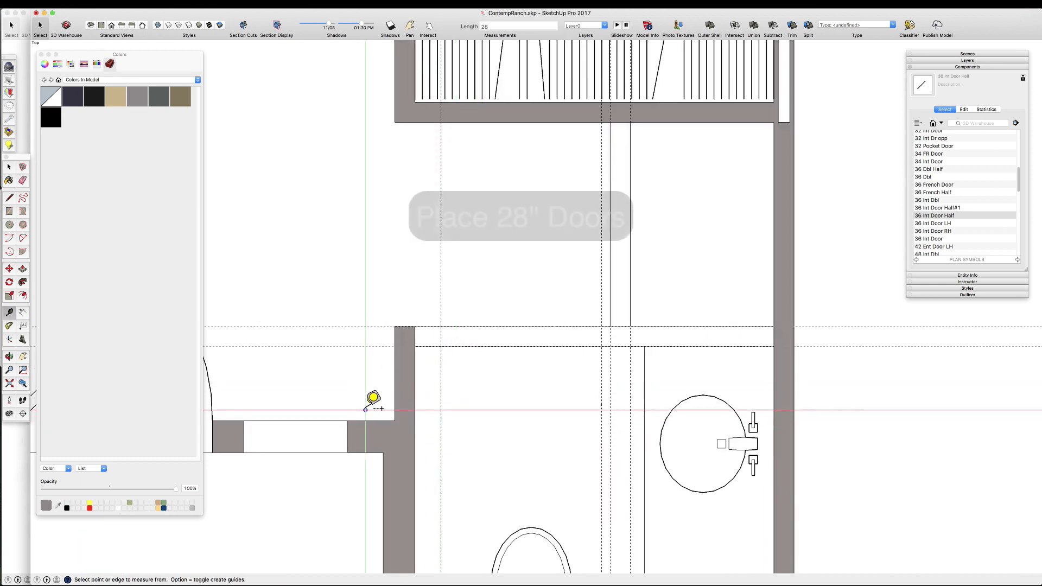
key("r")
left_click(440, 345)
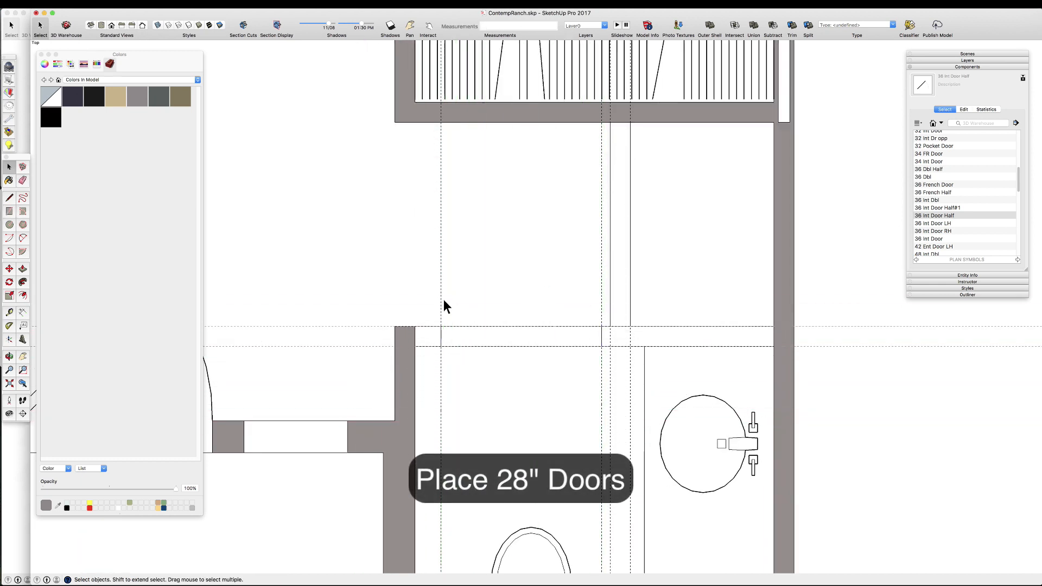
- Mark a 28-inch door opening centred in the entry closet wall with guides and rectangle edges between them
scroll(444, 306, "down", 8)
scroll(473, 407, "up", 9)
scroll(493, 395, "down", 9)
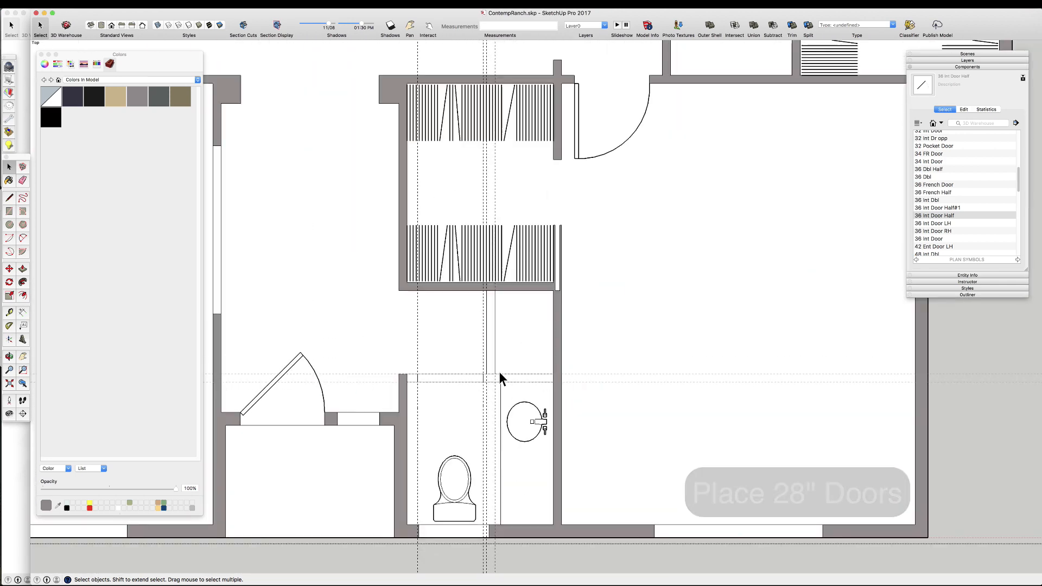
key("t")
scroll(535, 361, "down", 3)
scroll(433, 228, "up", 7)
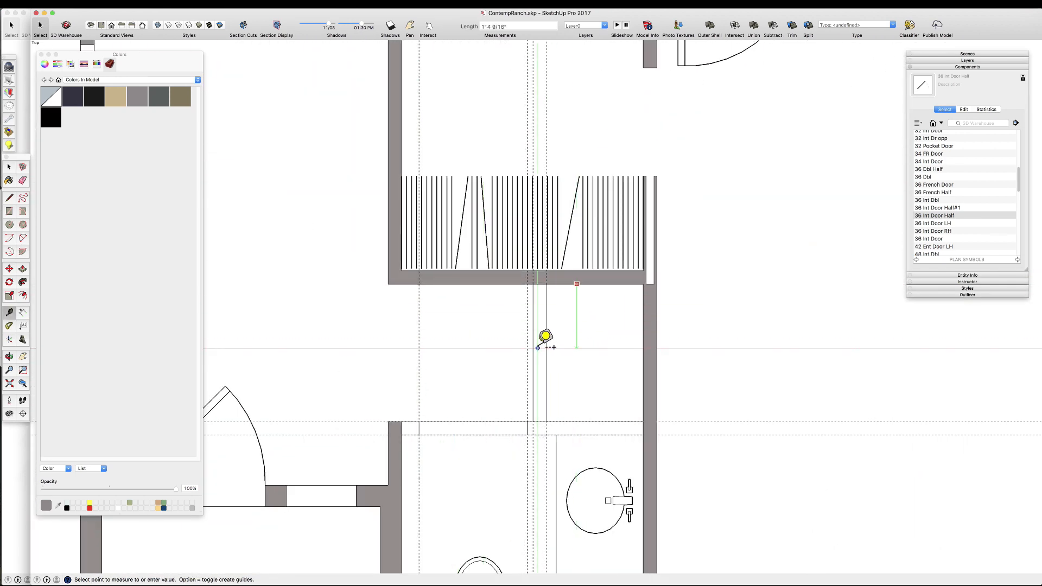
left_click_drag(580, 353, 579, 325)
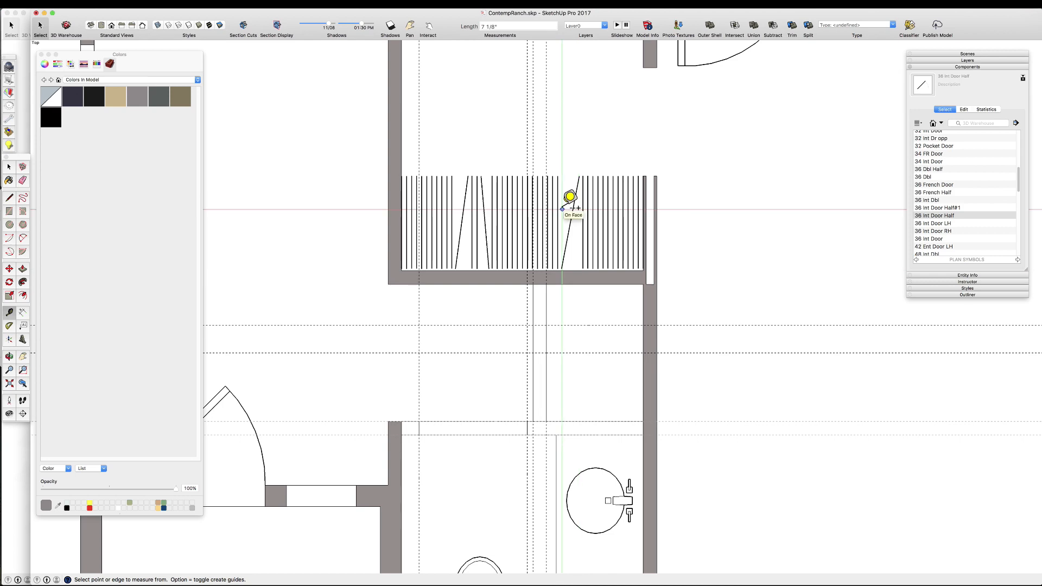
key("r")
scroll(553, 392, "up", 3)
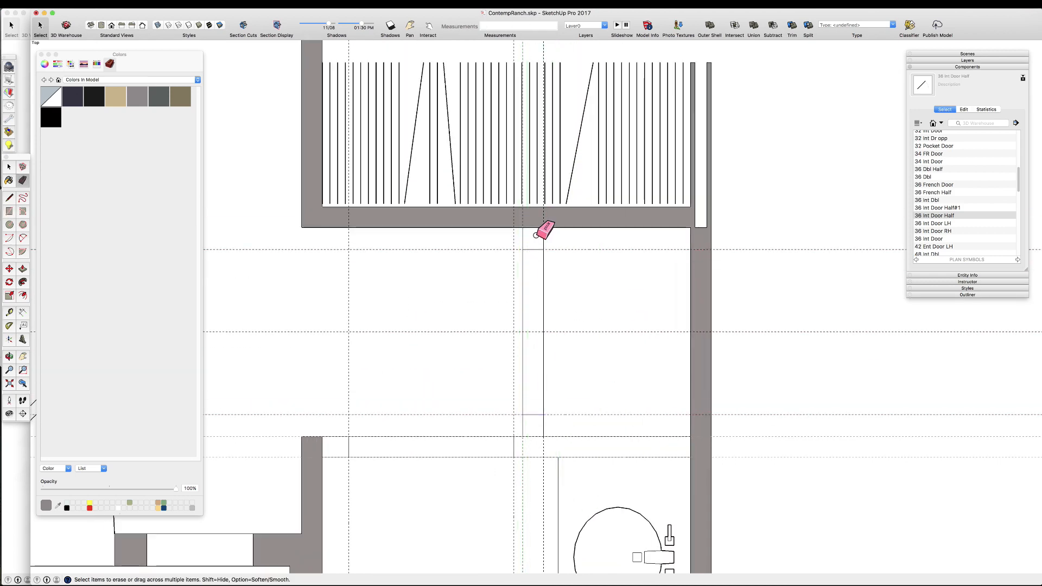
- Erase the stray edges where the entry closet and powder room walls join and fill the new wall segments gray
left_click_drag(536, 236, 535, 222)
scroll(538, 204, "down", 4)
scroll(544, 346, "up", 4)
scroll(645, 333, "down", 4)
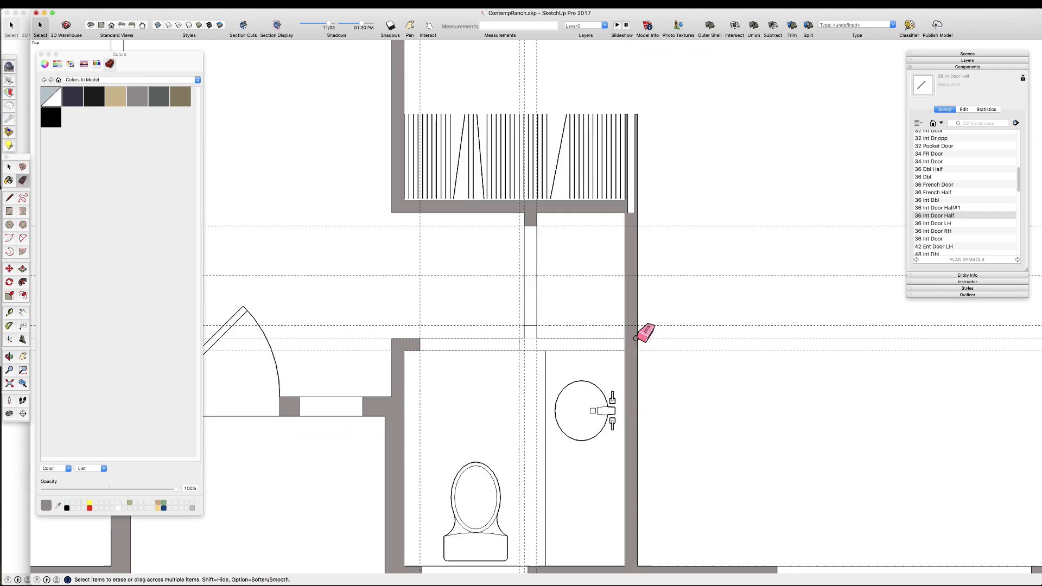
scroll(612, 349, "up", 4)
scroll(580, 321, "down", 4)
scroll(524, 335, "up", 3)
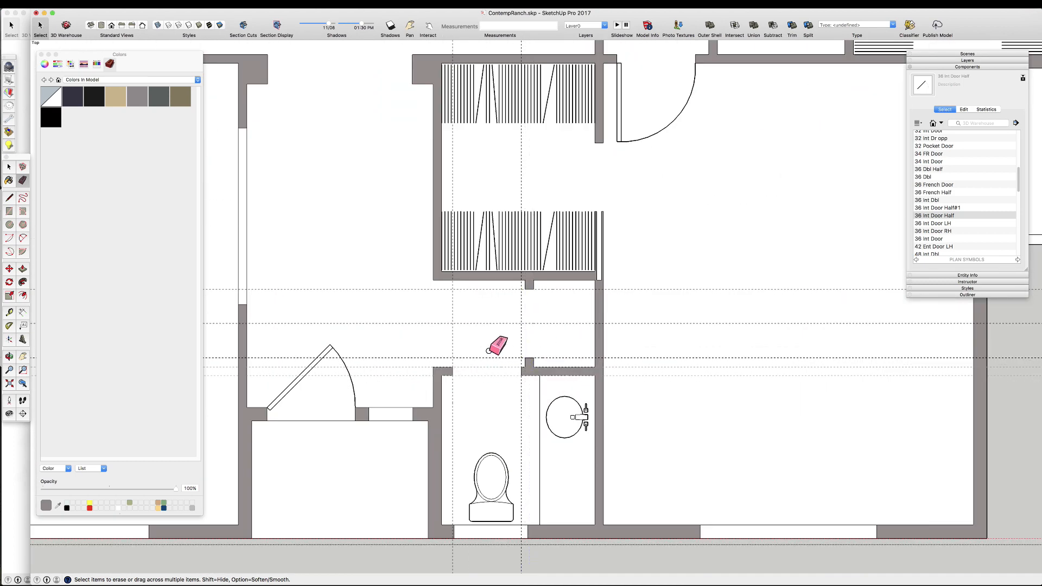
- Select the two jamb edges of the powder room door opening and clear the construction guides from the plan
scroll(497, 350, "up", 5)
key("space")
left_click_drag(454, 311, 596, 356)
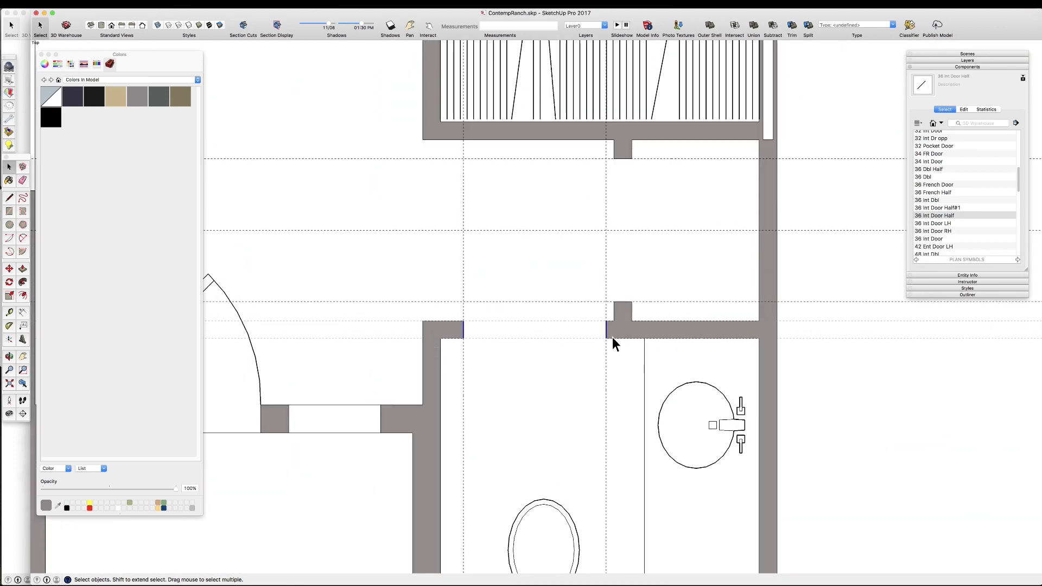
scroll(506, 309, "down", 3)
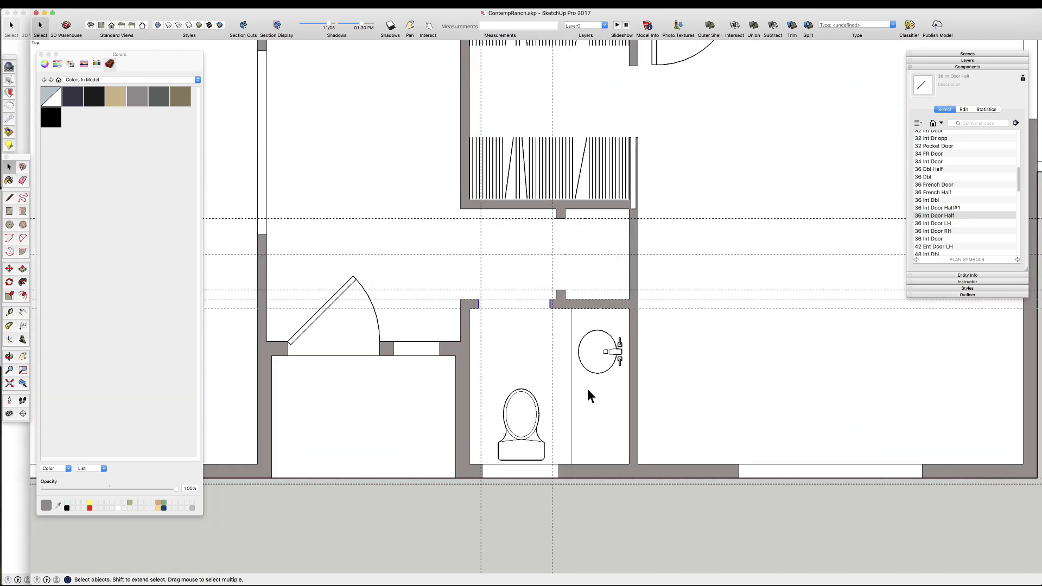
scroll(580, 388, "down", 4)
scroll(543, 377, "up", 3)
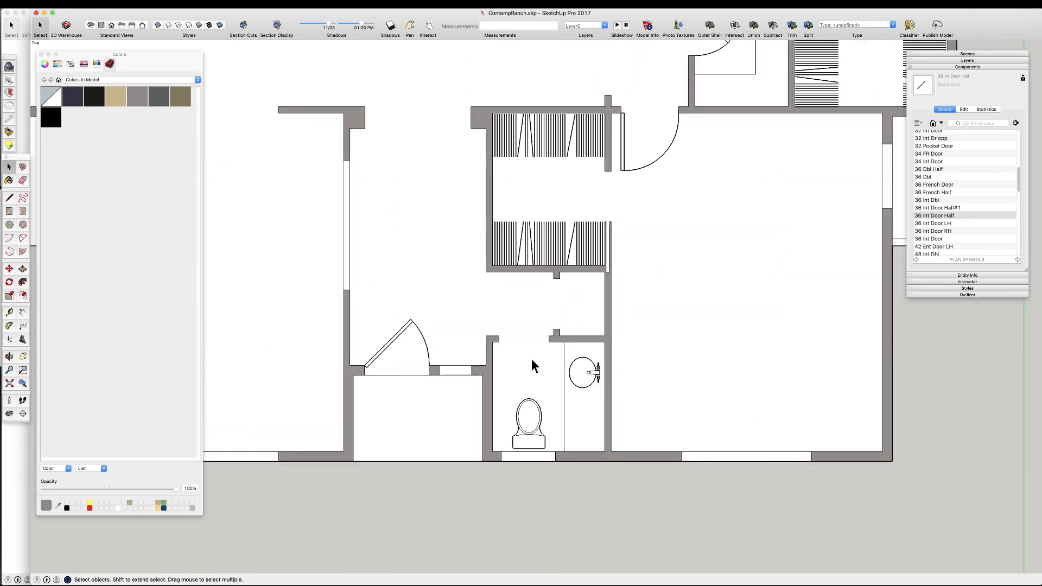
- Place the 28 Int Door LH component in the powder room opening, flipped to swing into the room
scroll(535, 364, "up", 3)
scroll(948, 226, "up", 5)
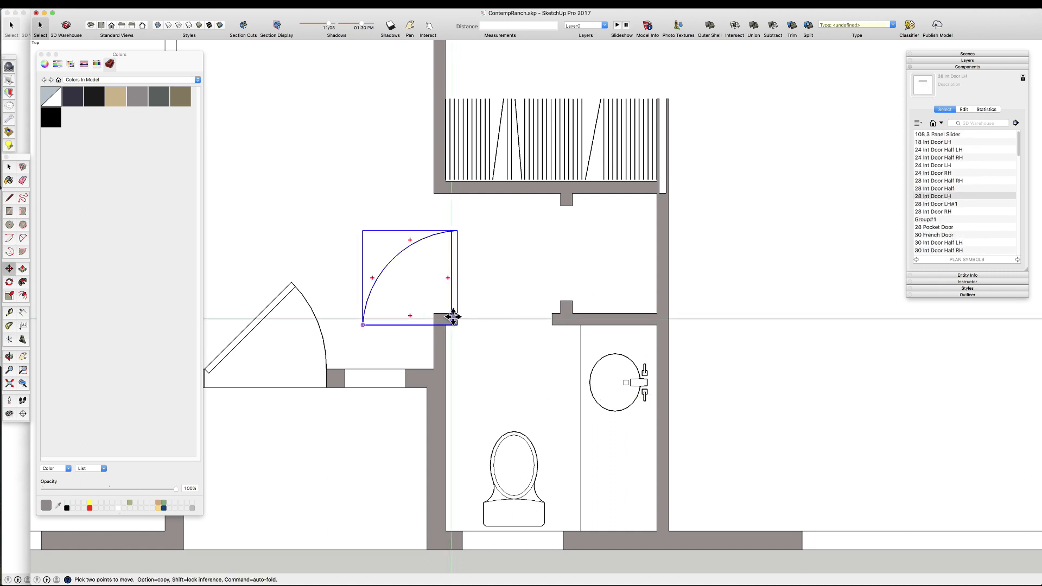
scroll(453, 318, "up", 2)
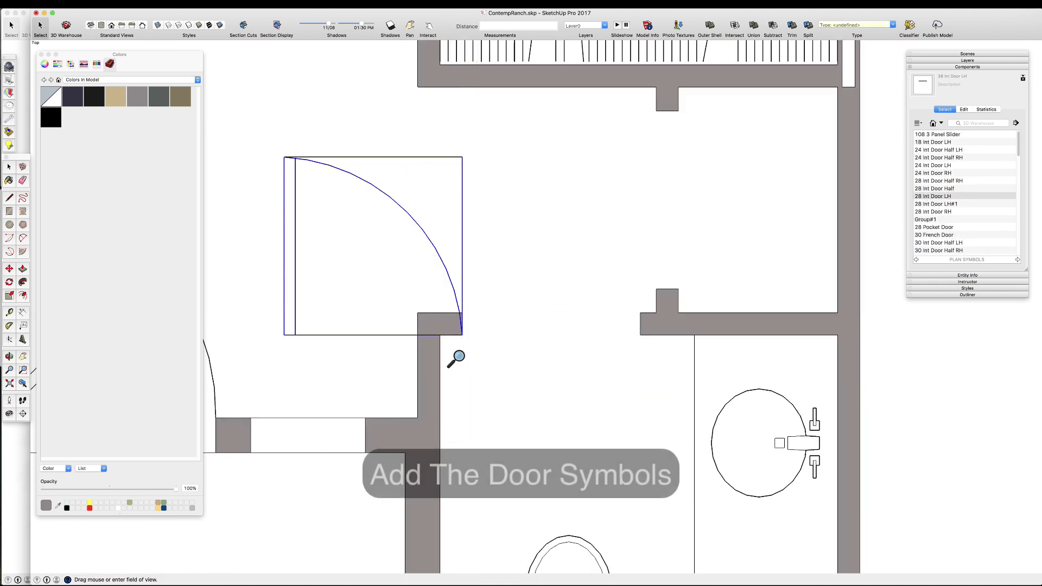
left_click(284, 157)
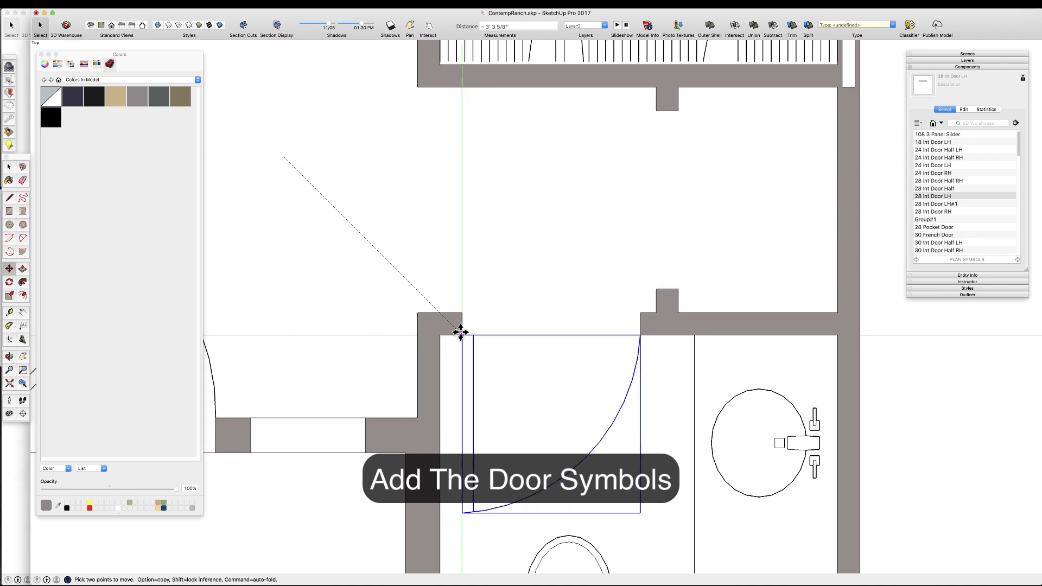
left_click(462, 335)
key("space")
scroll(493, 294, "down", 4)
scroll(599, 153, "up", 2)
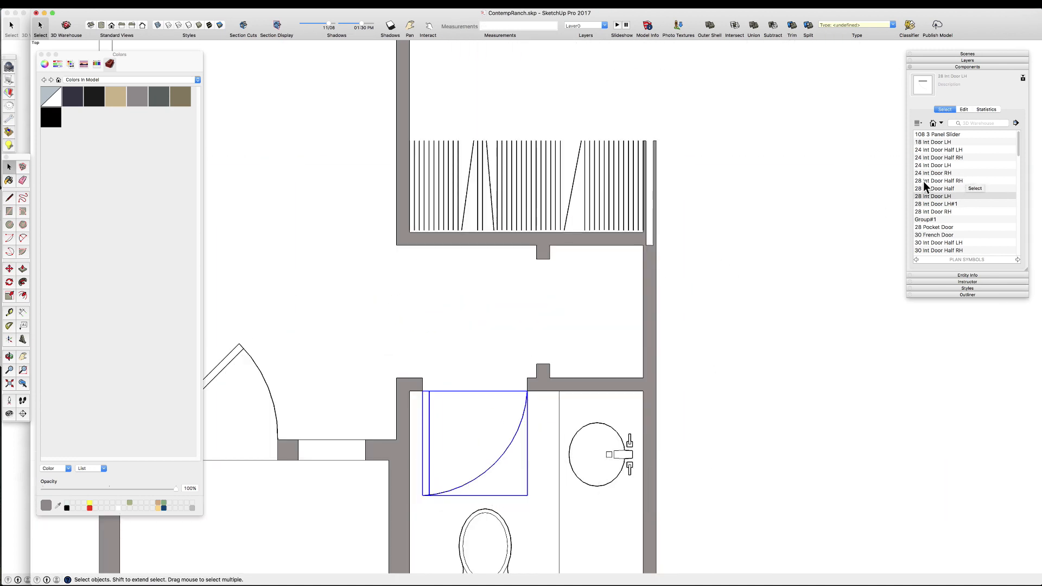
- Place the 28 Int Door Half RH component, rotate it 90 degrees and fit it into the entry closet opening
left_click(544, 297)
scroll(544, 297, "up", 4)
scroll(521, 309, "down", 1)
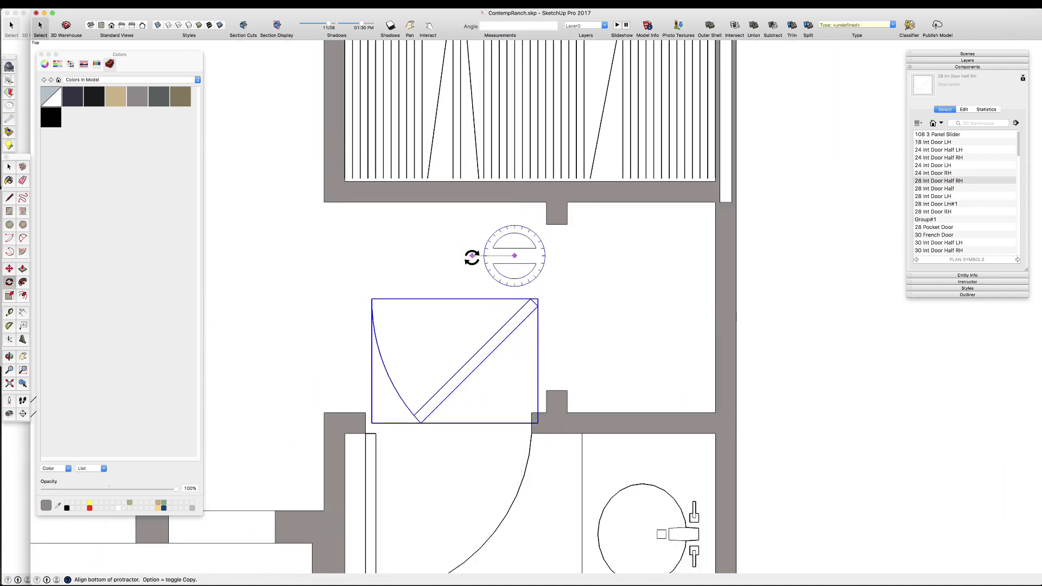
left_click(472, 256)
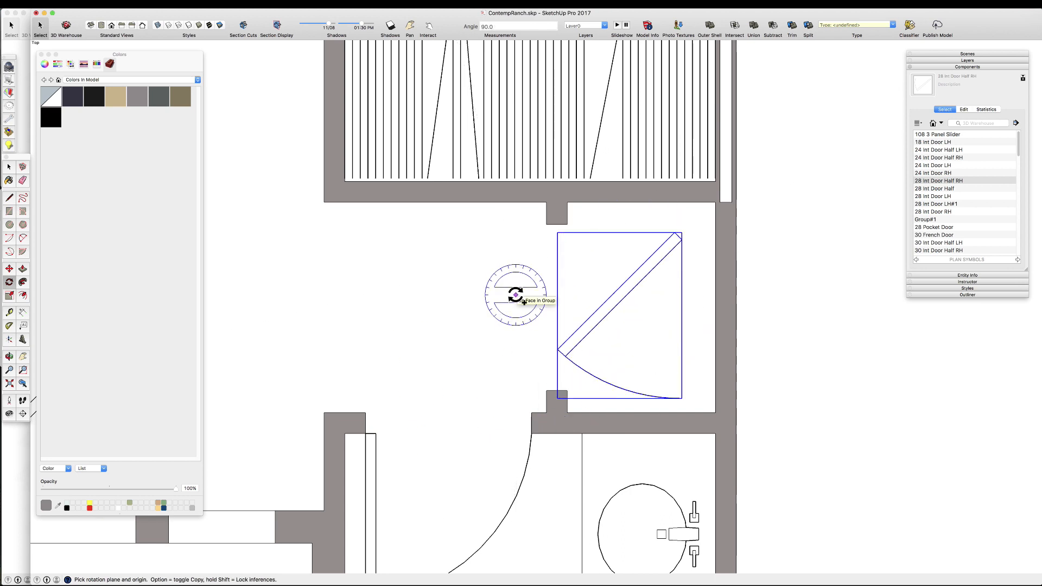
left_click(675, 233)
left_click(548, 233)
key("space")
scroll(518, 261, "down", 4)
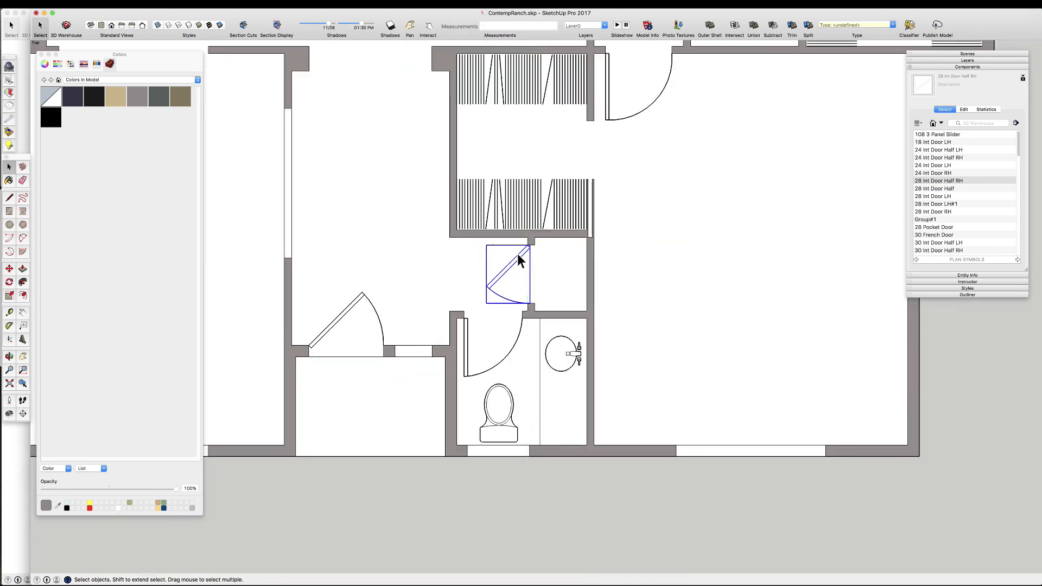
- Insert the Closet Rod Short component near the entry closet and rotate it 90 degrees
scroll(948, 215, "down", 5)
left_click(936, 172)
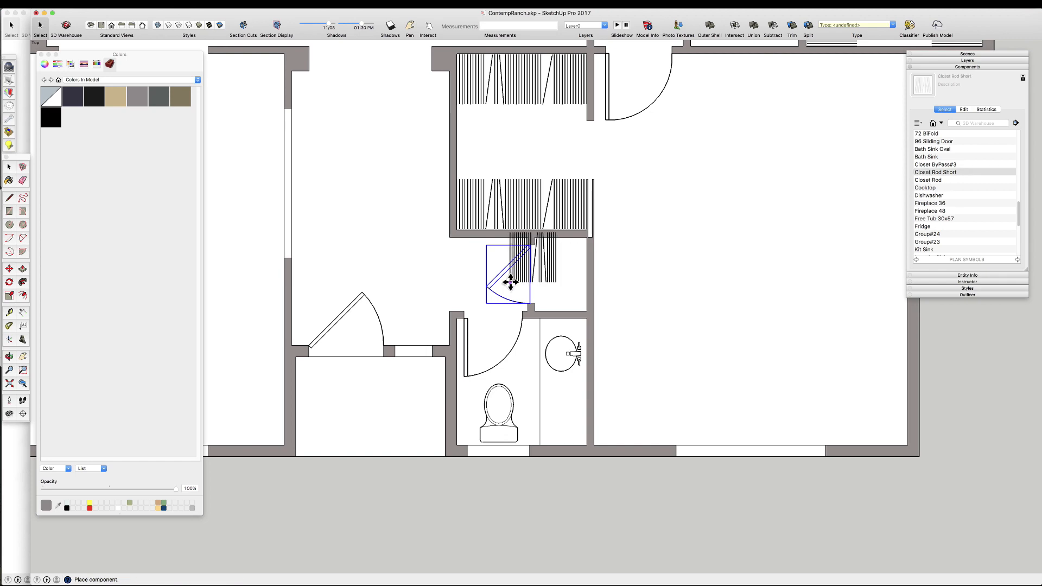
scroll(559, 263, "up", 5)
key("q")
left_click(543, 302)
left_click(502, 303)
left_click(542, 347)
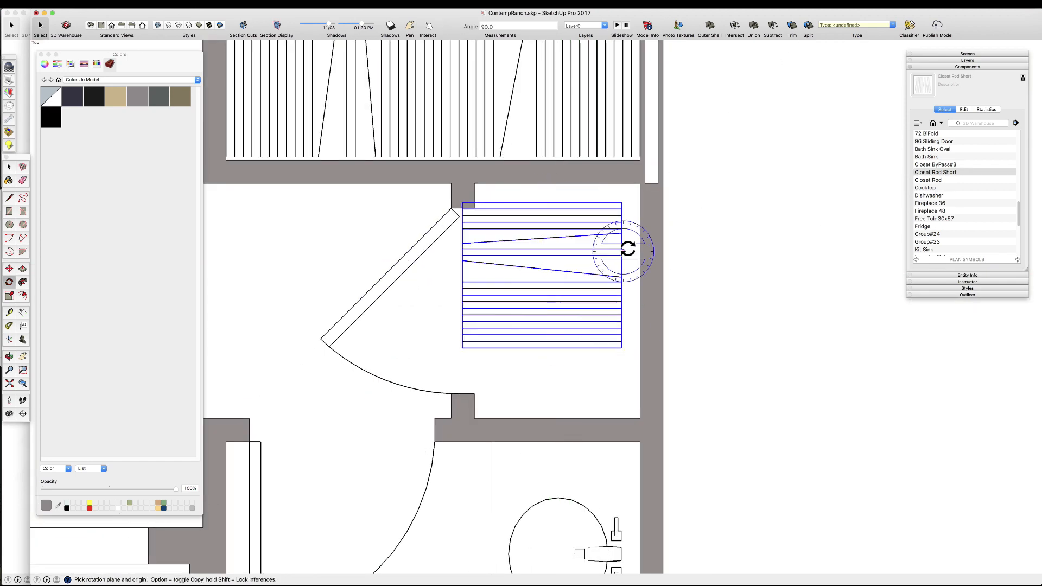
- Move the closet rod into the entry closet and scale it to span between the closet's side walls
scroll(631, 203, "up", 4)
key("m")
left_click(607, 200)
left_click(654, 151)
scroll(558, 223, "down", 5)
key("s")
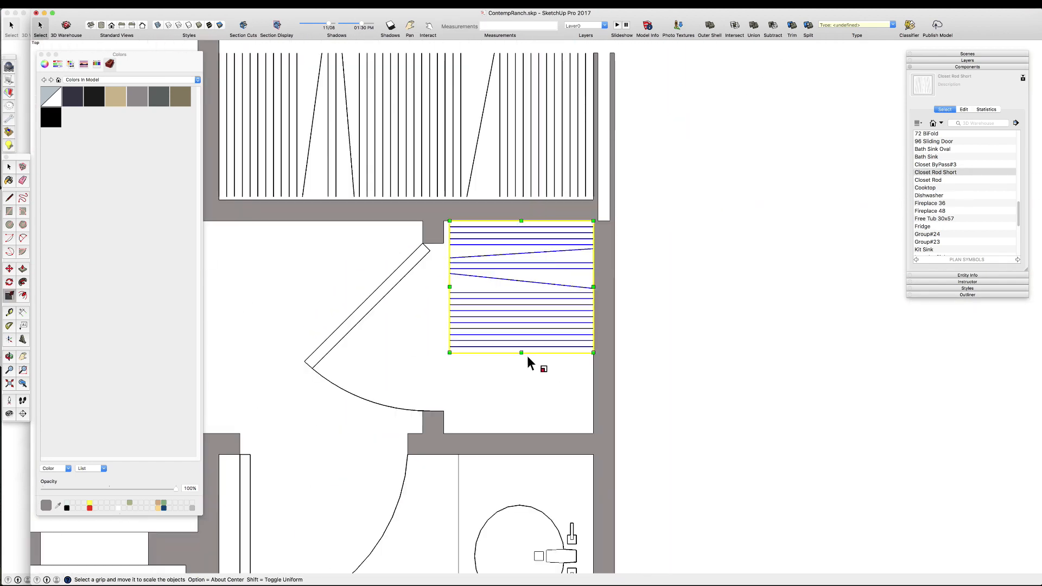
left_click_drag(521, 352, 518, 433)
key("space")
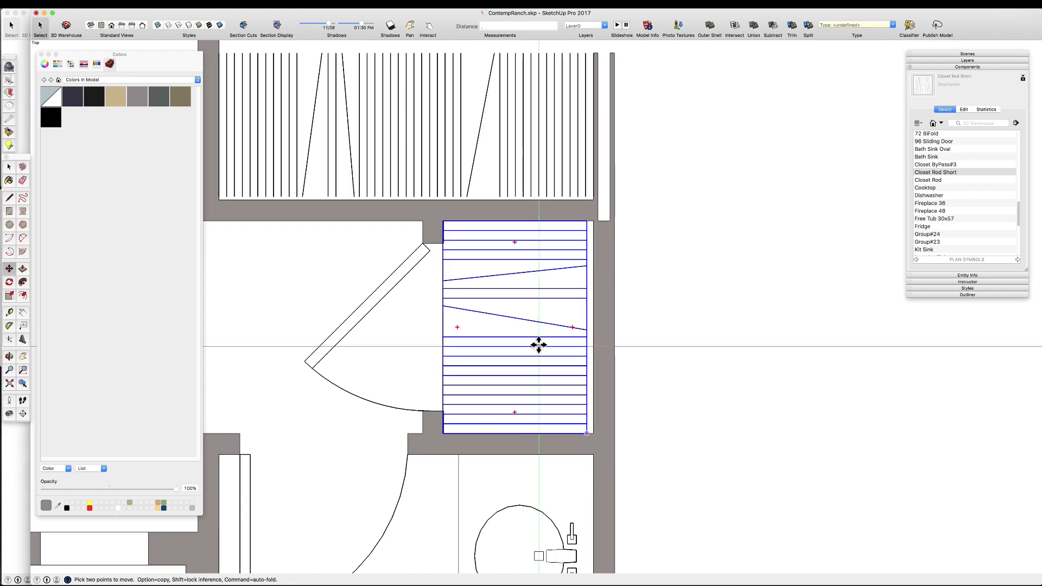
key("space")
scroll(589, 274, "down", 6)
scroll(495, 344, "up", 3)
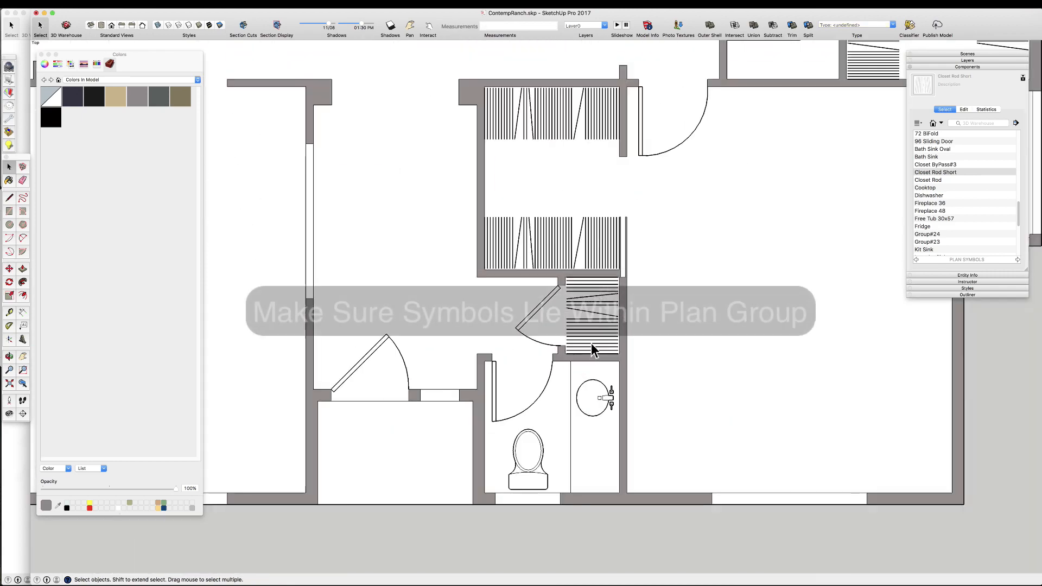
- Cut the entry closet rod symbol and paste it in place inside the plan group
left_click(592, 344)
double_click(526, 344)
left_click(591, 330)
left_click(592, 330)
key("super+x")
double_click(589, 329)
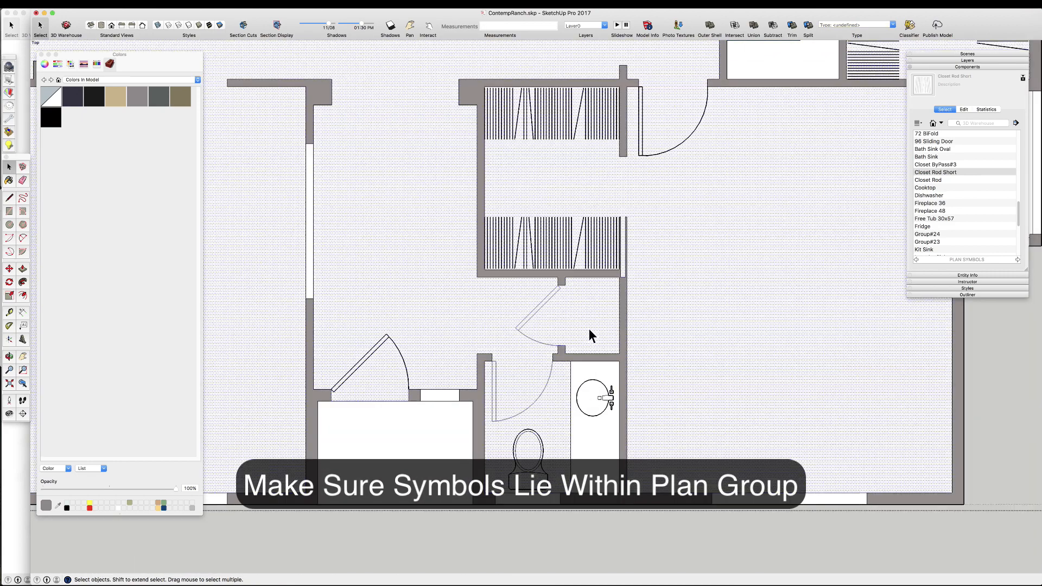
key("super+shift+v")
- Cut the powder room and entry closet door symbols and paste both in place inside the plan group
scroll(512, 409, "down", 4)
left_click(504, 432)
left_click(502, 403)
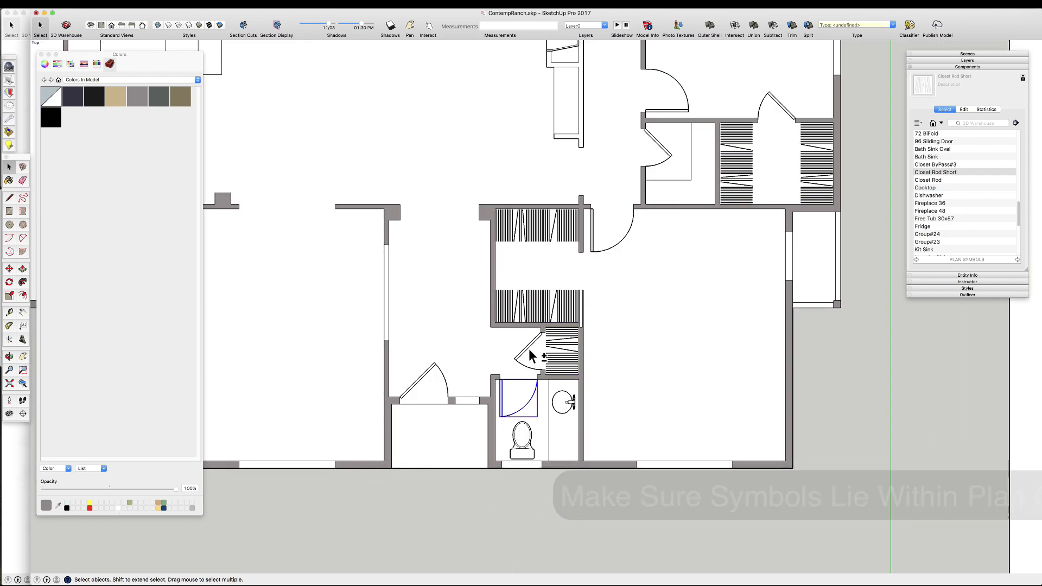
left_click(528, 349, "shift")
left_click(415, 386, "shift")
left_click(435, 468, "shift")
key("super+x")
double_click(517, 390)
key("super+shift+v")
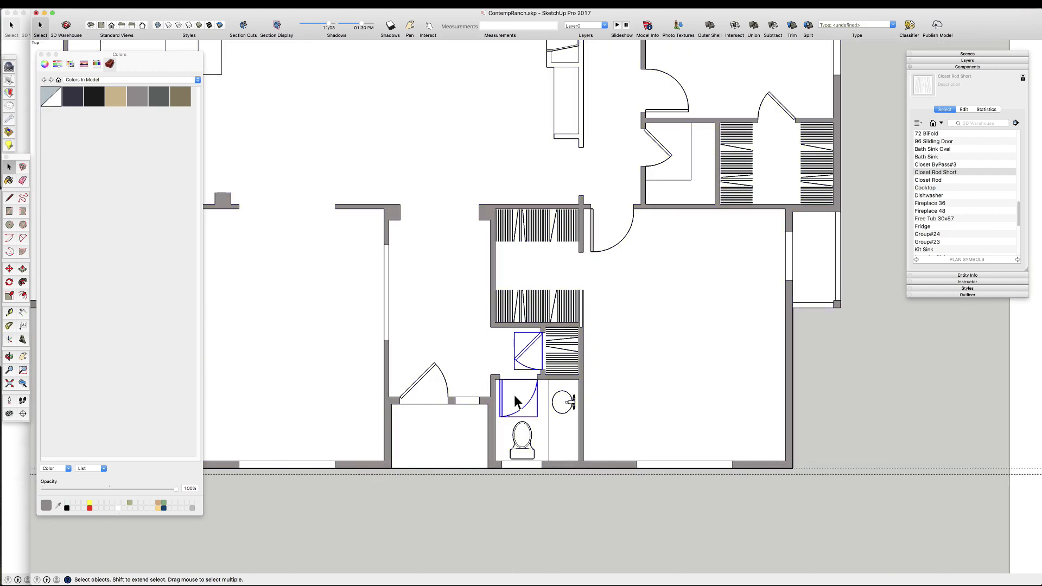
left_click(538, 529)
- Shift the powder room window along the exterior wall toward the vanity and place a guide 48 inches from the wall's outer edge
scroll(575, 452, "down", 5)
scroll(581, 443, "up", 5)
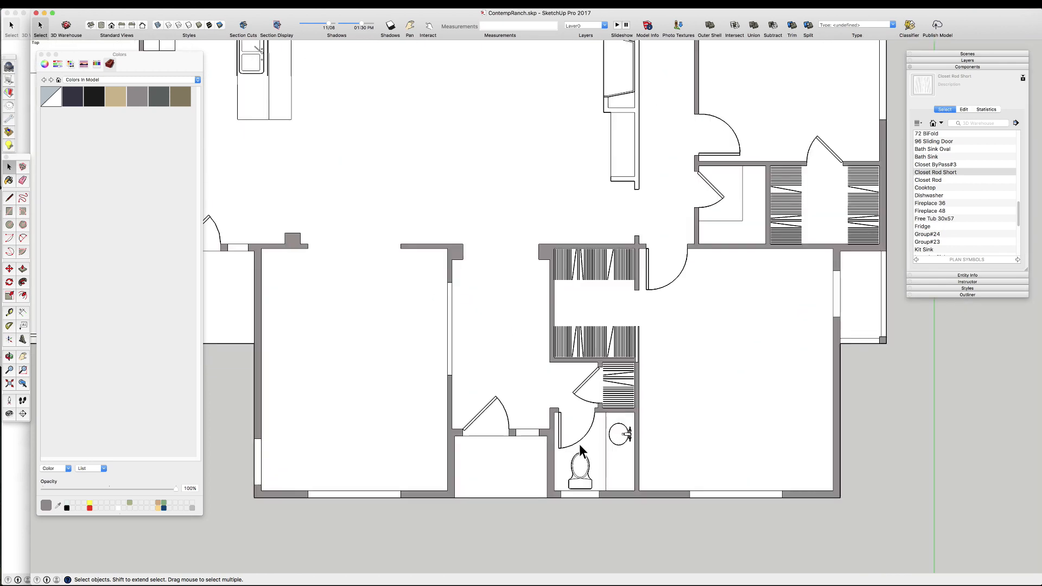
scroll(580, 450, "down", 2)
scroll(656, 453, "up", 6)
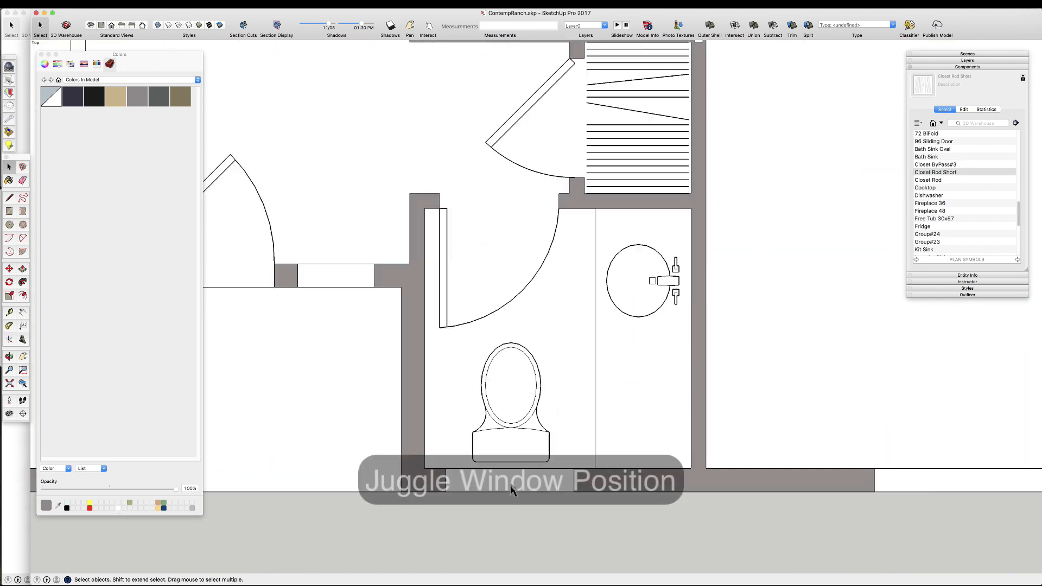
key("m")
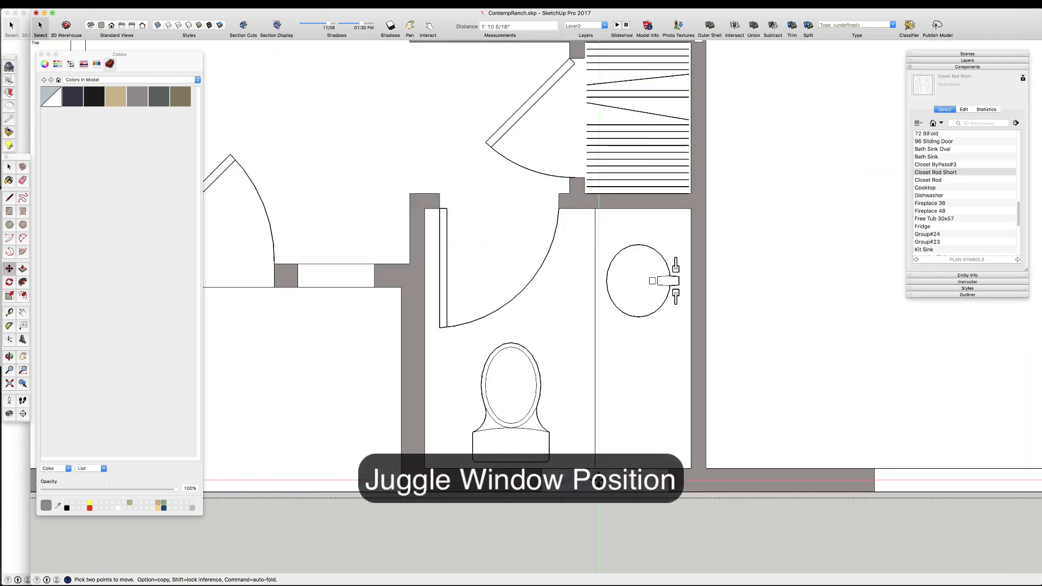
key("t")
left_click(402, 432)
type("48")
key("Return")
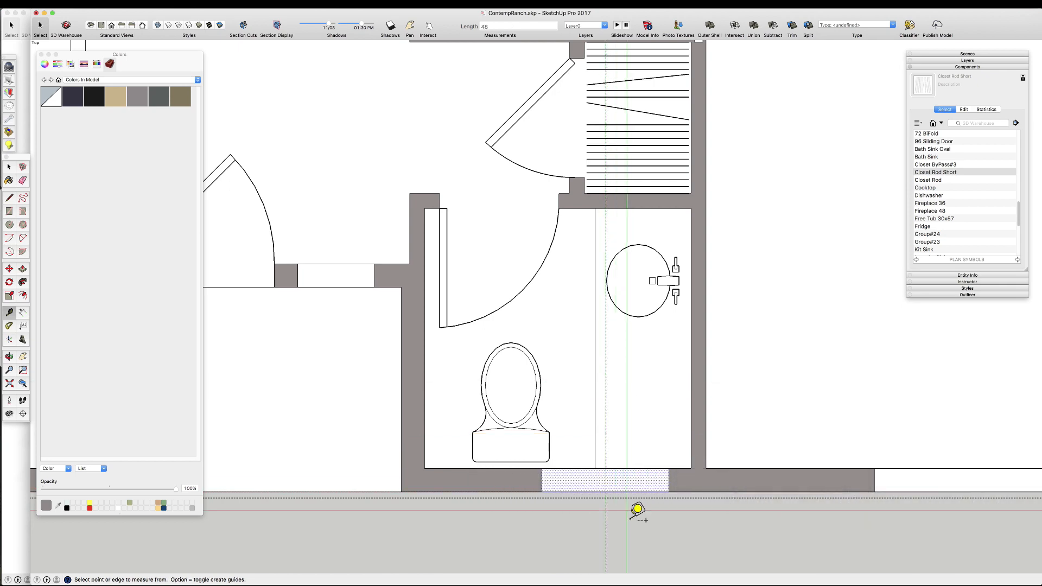
- Centre the powder room window on the 48-inch guide and redraw the vanity counter's front edge along a new guide
scroll(638, 510, "up", 7)
key("m")
scroll(529, 520, "down", 5)
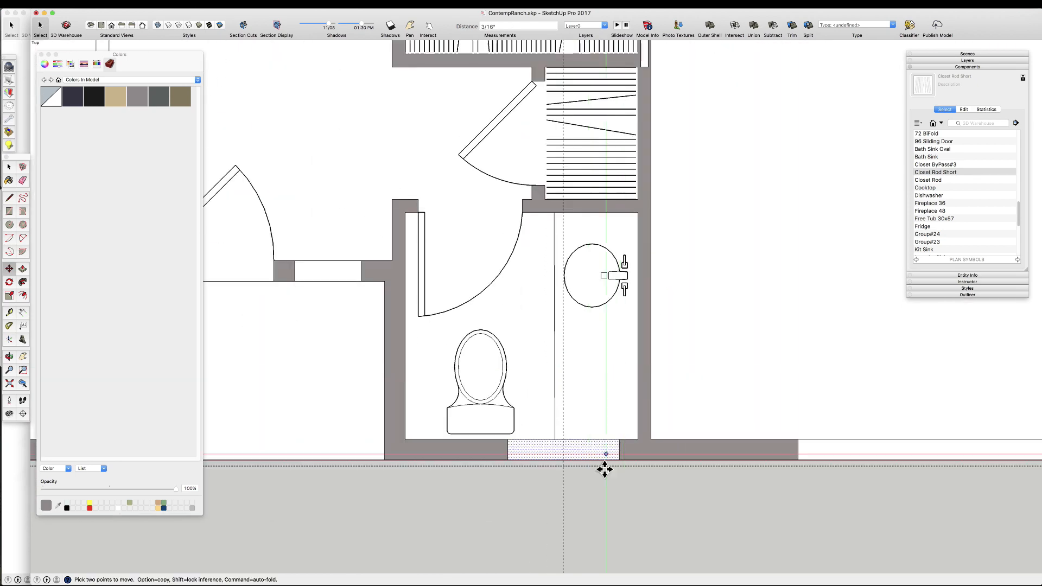
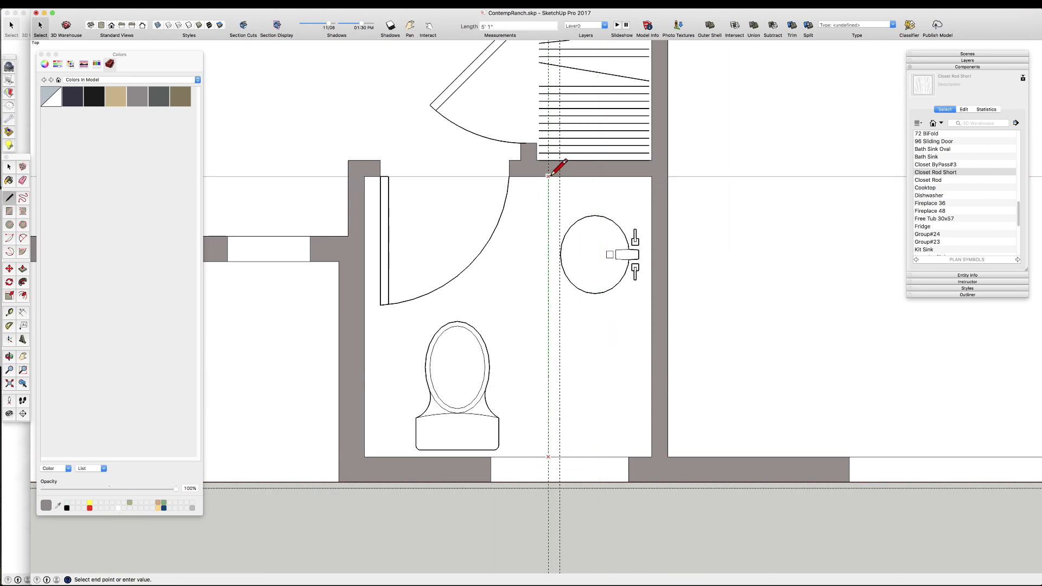
key("space")
- Measure the clearance between the kitchen island's end and the wall and column beyond it
scroll(574, 377, "down", 6)
scroll(570, 288, "up", 6)
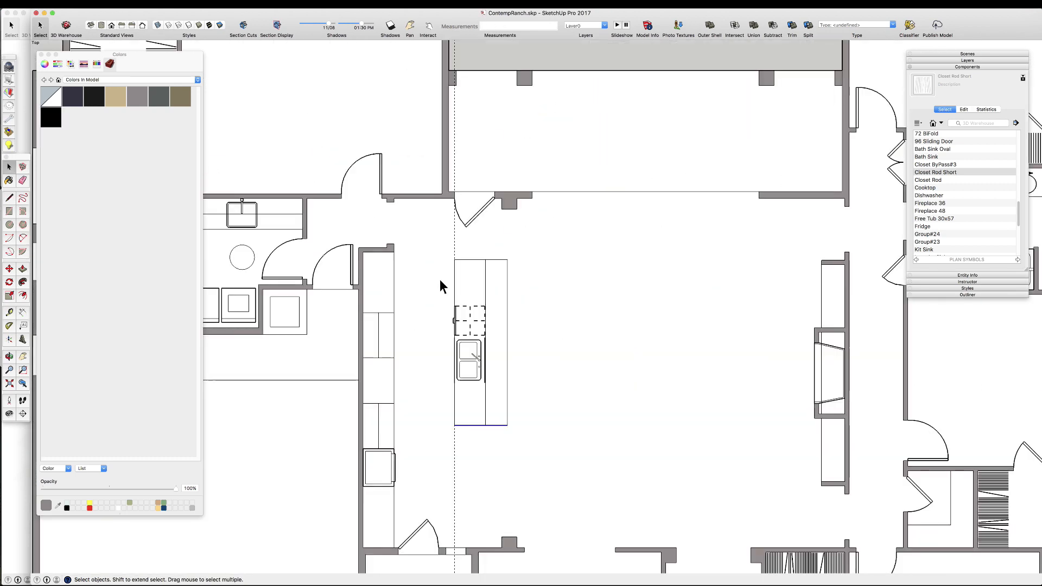
scroll(454, 389, "up", 4)
key("t")
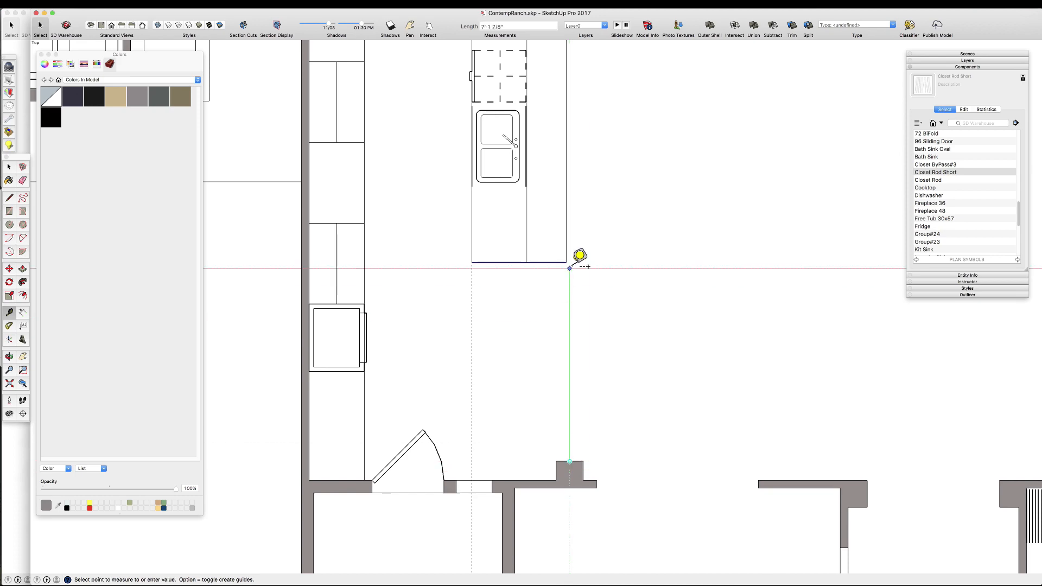
key("space")
scroll(540, 248, "up", 6)
scroll(543, 244, "down", 5)
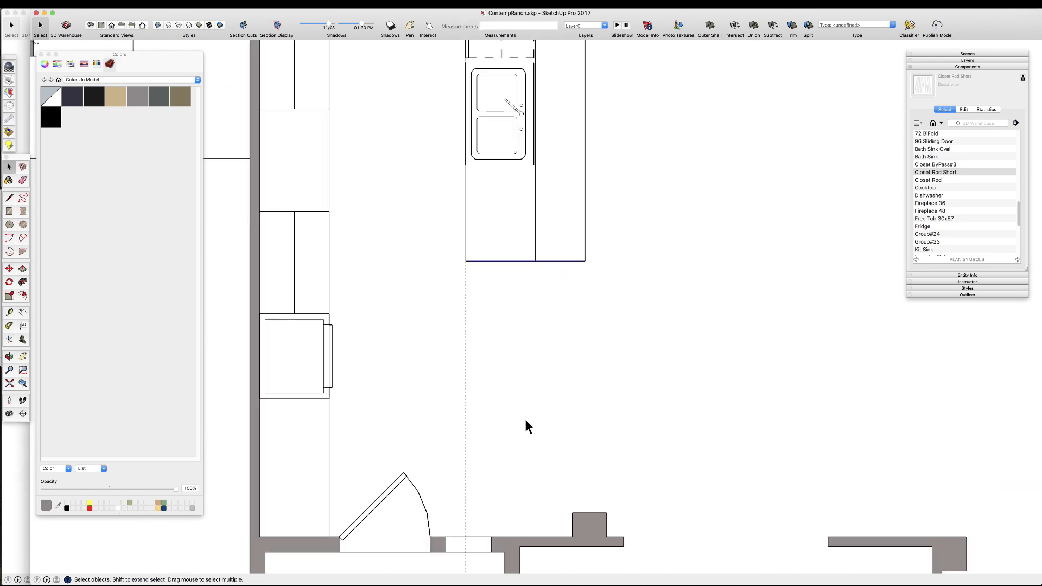
key("t")
left_click(508, 537)
key("space")
scroll(524, 304, "down", 5)
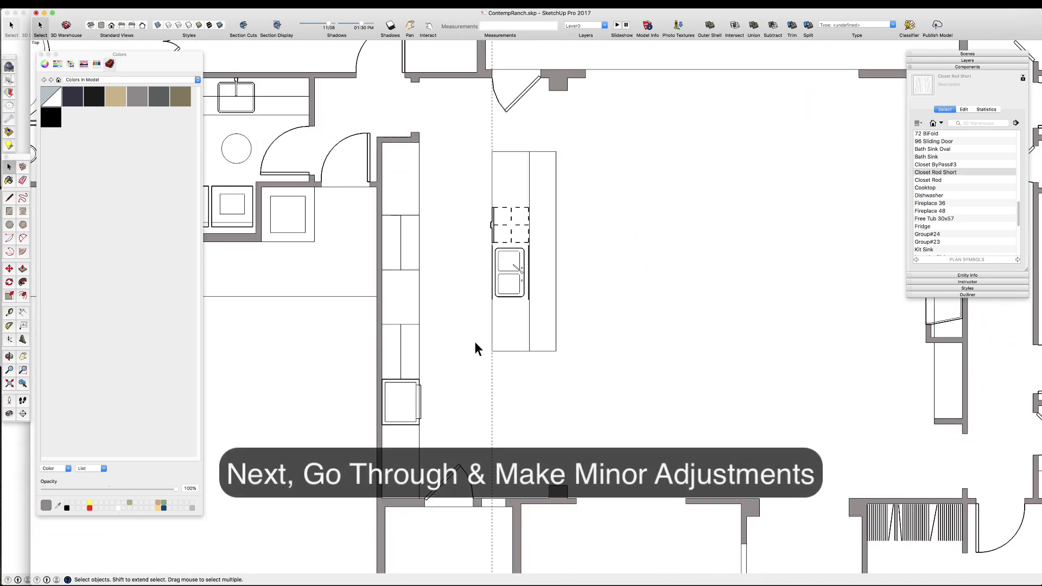
- Shorten the kitchen island by moving its dining-side end edge inward about 1' 6 3/4"
left_click_drag(482, 343, 567, 361)
key("m")
left_click(499, 352)
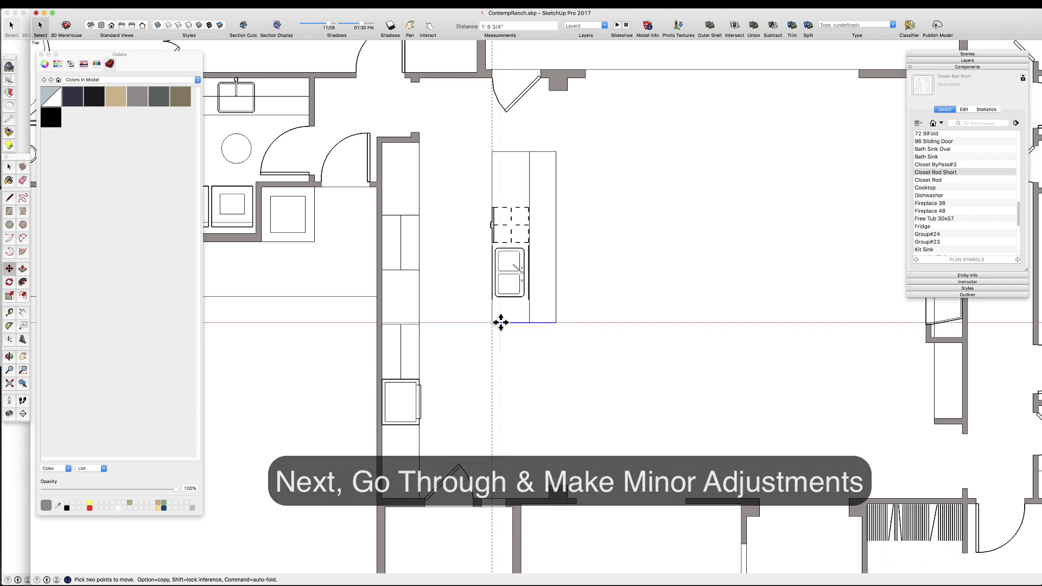
left_click(500, 323)
key("space")
- Place a guide about 5 feet beyond the table-space guide off the front wall and move the island's end edge onto it
scroll(543, 436, "up", 5)
key("t")
left_click(522, 544)
left_click(609, 162)
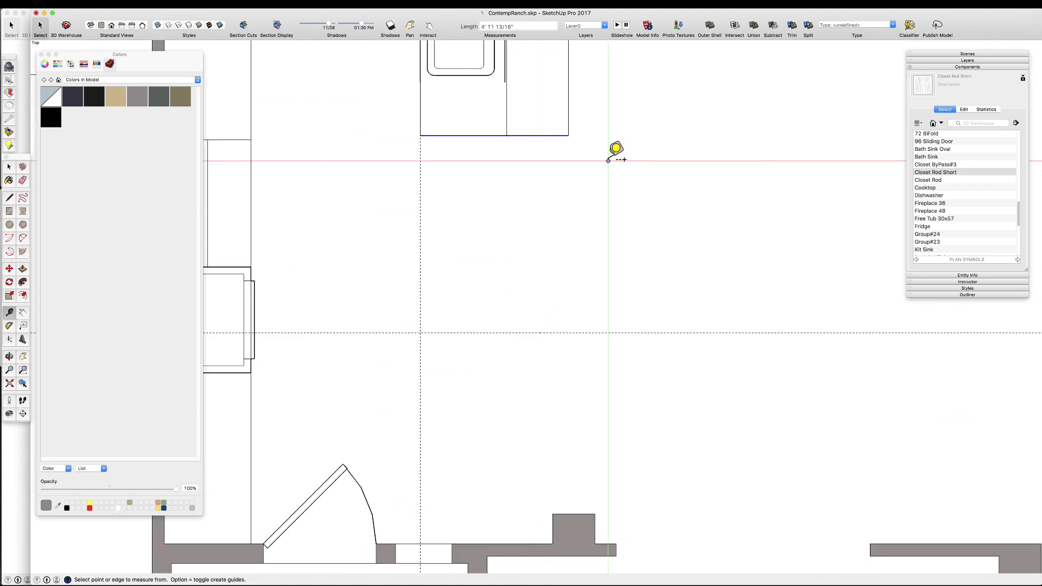
key("space")
scroll(500, 442, "down", 3)
scroll(467, 272, "up", 5)
key("m")
left_click(484, 268)
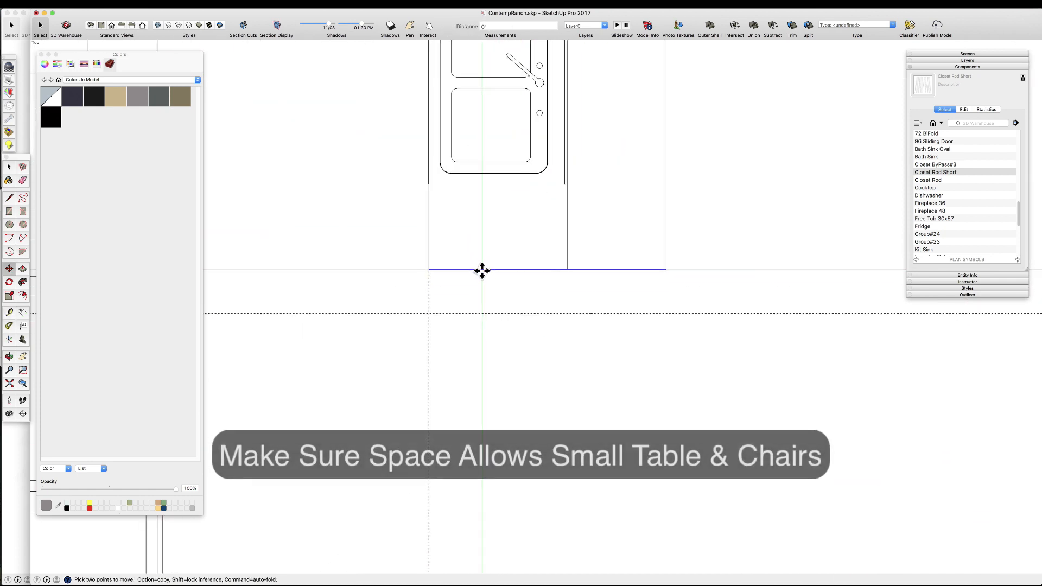
left_click(484, 312)
- Place a guide near the island's opposite end, measured from the first end guide, and move that end edge onto it
scroll(484, 312, "down", 5)
scroll(479, 239, "down", 2)
key("t")
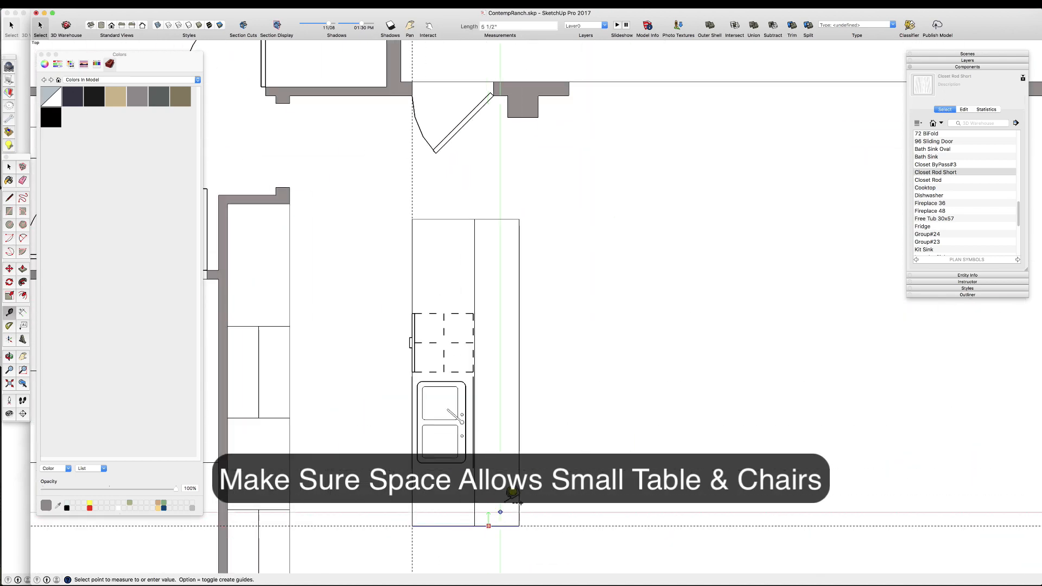
scroll(502, 205, "up", 3)
scroll(478, 162, "up", 3)
key("space")
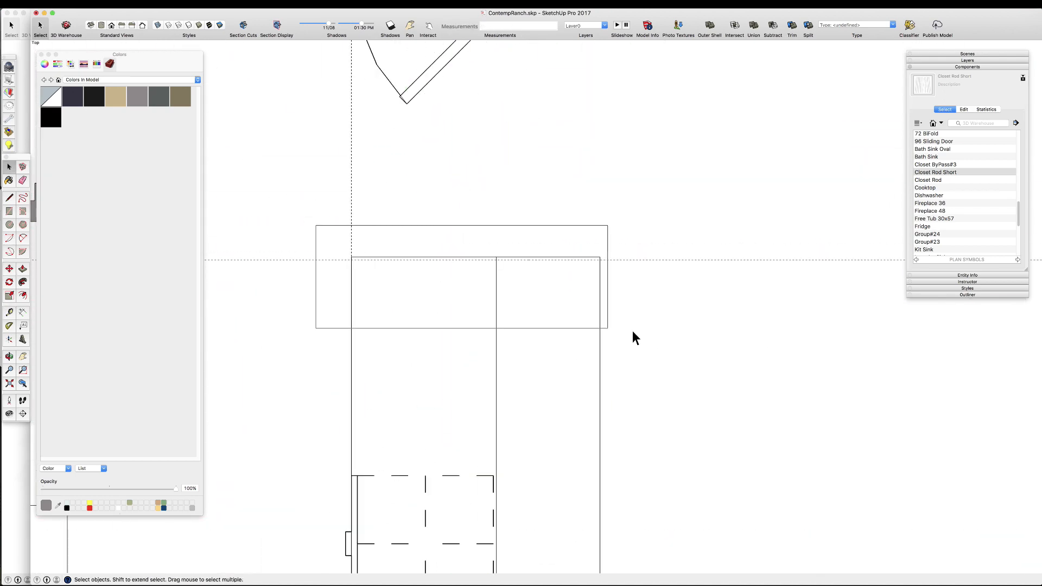
scroll(597, 304, "up", 3)
key("m")
key("space")
scroll(545, 264, "down", 8)
scroll(505, 386, "up", 3)
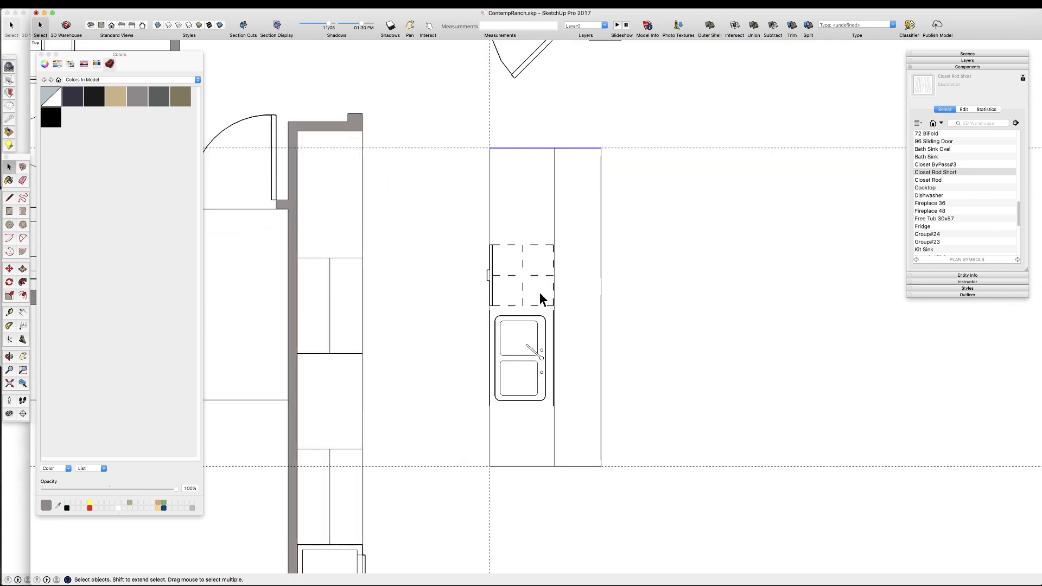
- Place a guide across the island at its midpoint, measured from the dining-side end
scroll(497, 296, "down", 4)
scroll(475, 302, "up", 3)
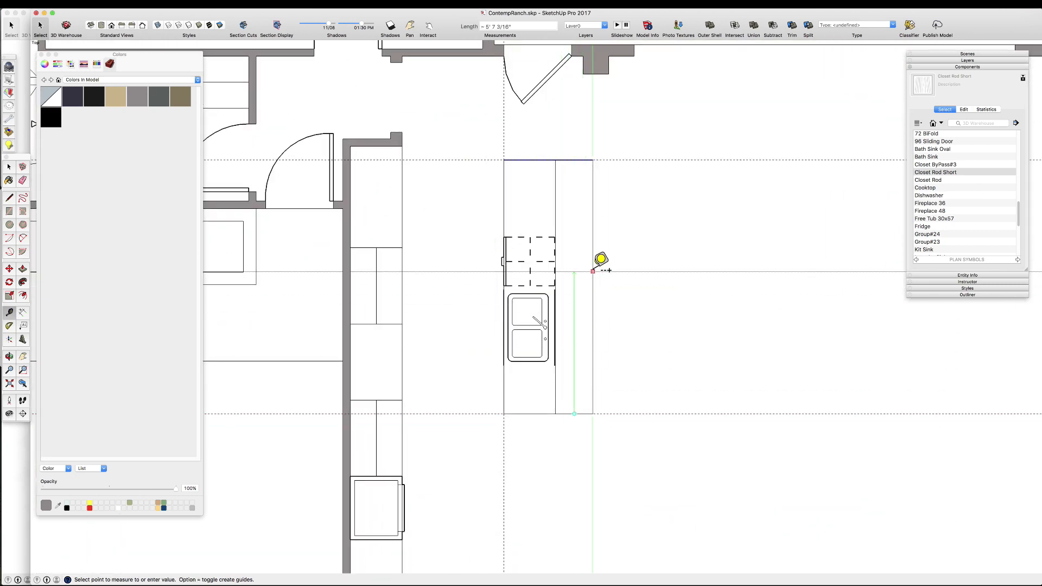
key("space")
- Move the kitchen sink and dishwasher symbols together along the island until the sink is centred on the midpoint guide
scroll(535, 279, "up", 4)
left_click(543, 353)
scroll(544, 350, "down", 3)
left_click(538, 277, "shift")
left_click(542, 347)
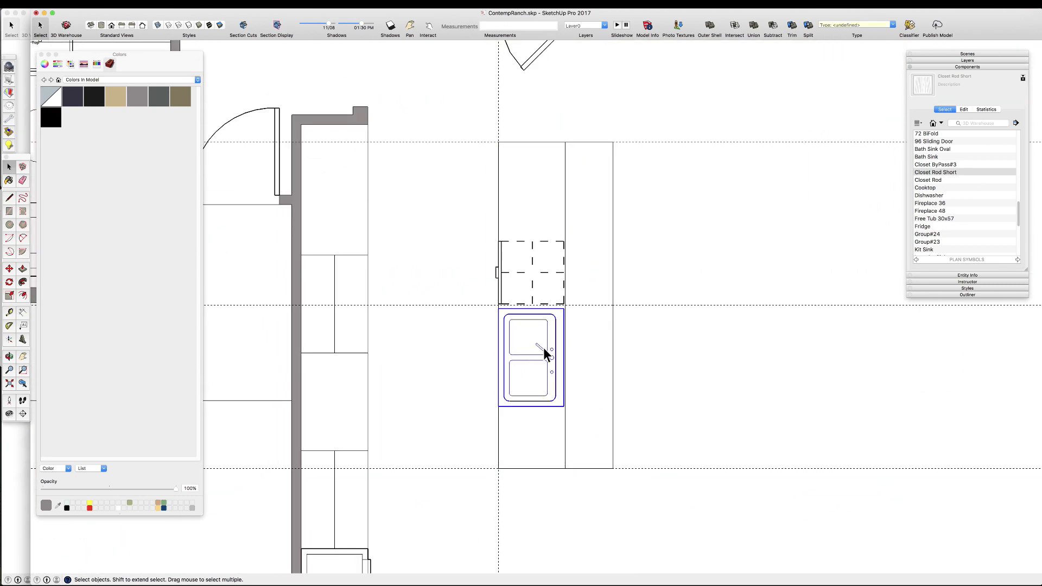
scroll(543, 337, "up", 3)
left_click(522, 281, "shift")
left_click(524, 289, "shift")
left_click(549, 325, "shift")
scroll(569, 362, "up", 4)
key("m")
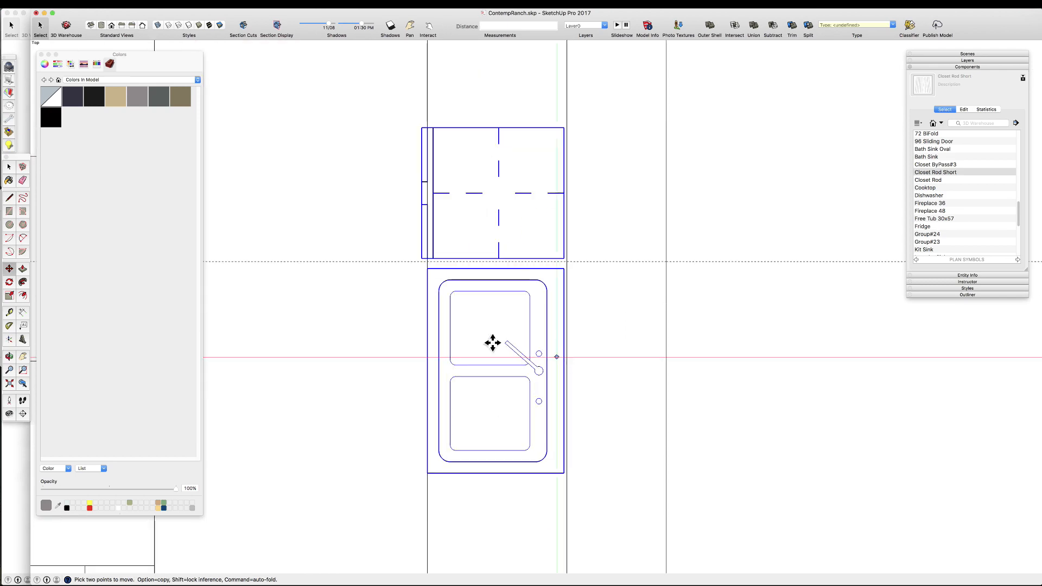
left_click(428, 369)
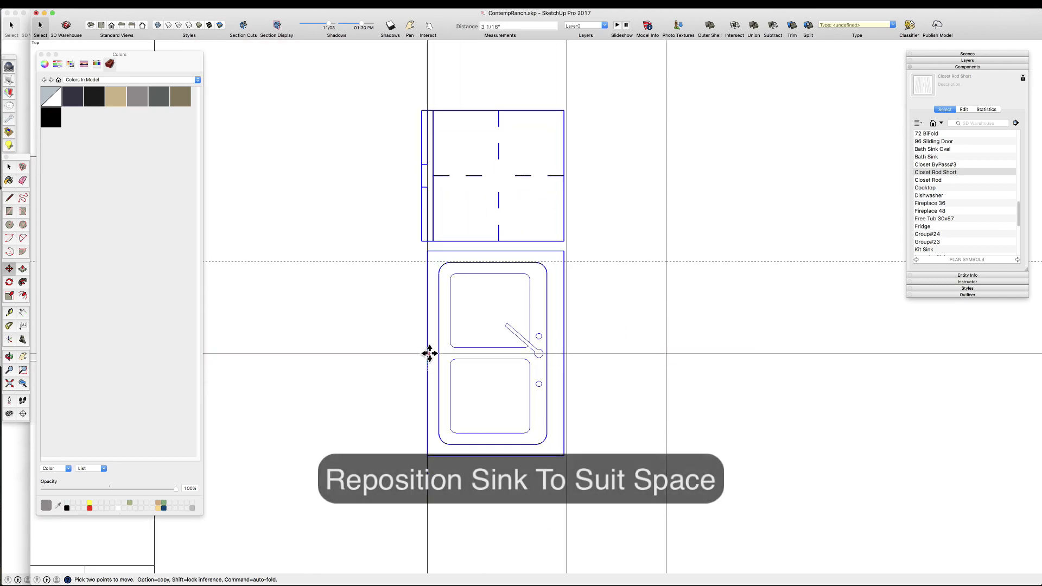
left_click(425, 261)
scroll(506, 225, "down", 5)
scroll(506, 226, "up", 3)
key("space")
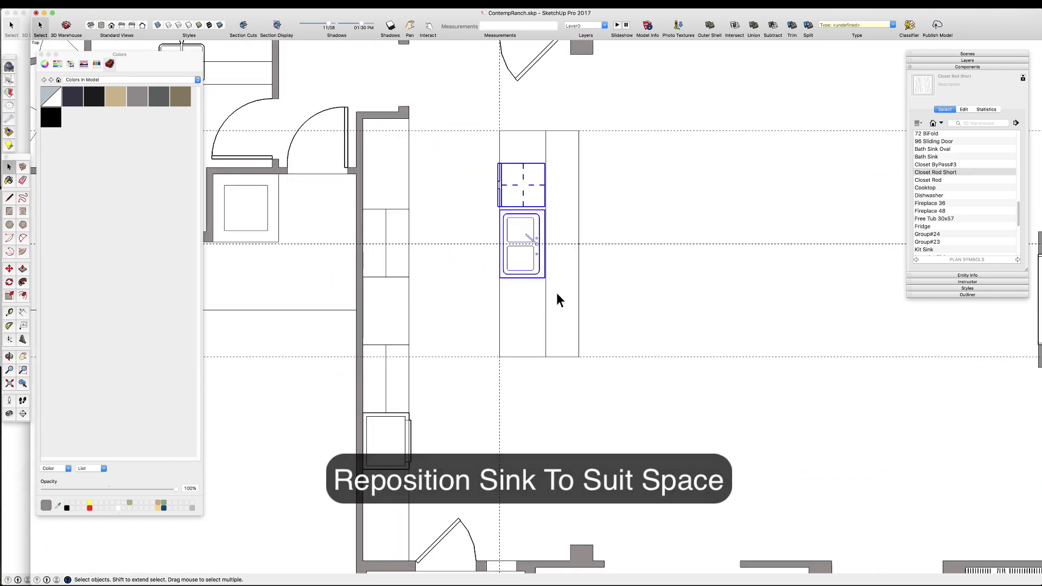
- Move the dishwasher symbol to the dining side of the sink, against the sink cabinet's corner
scroll(558, 162, "up", 2)
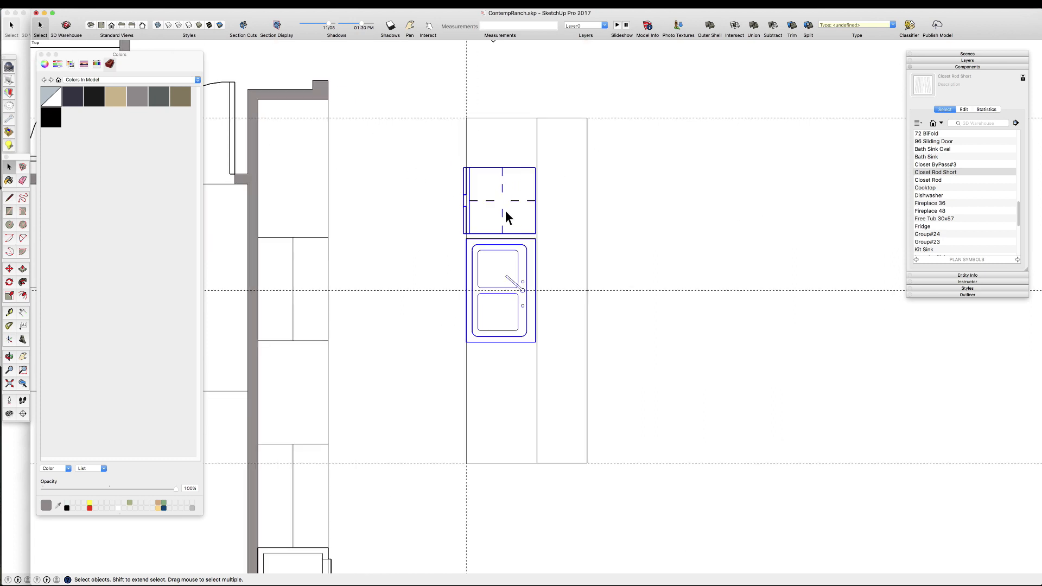
left_click(507, 400)
scroll(479, 380, "up", 5)
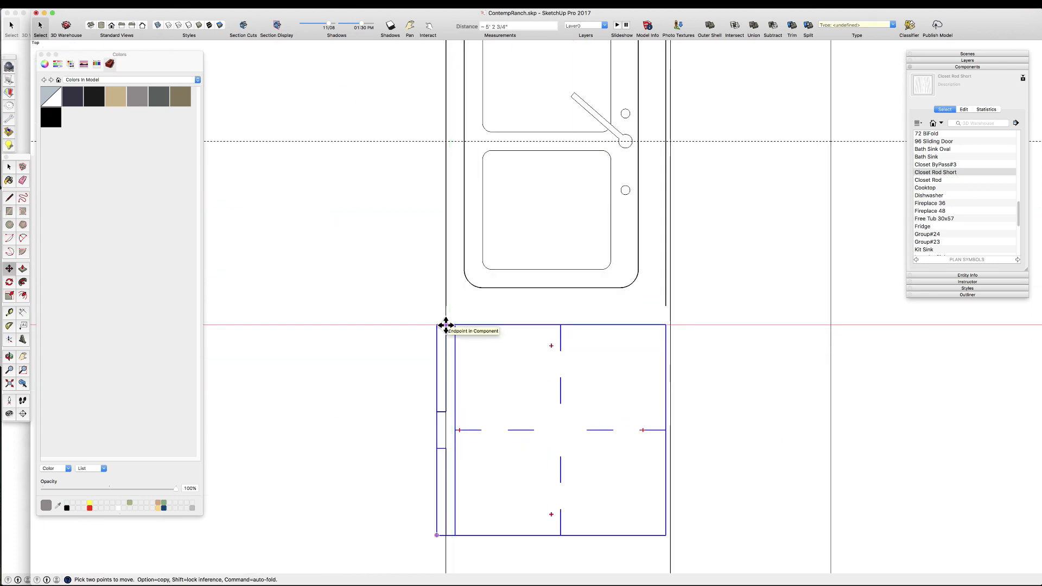
left_click(444, 328)
left_click(472, 338)
key("space")
scroll(533, 293, "down", 15)
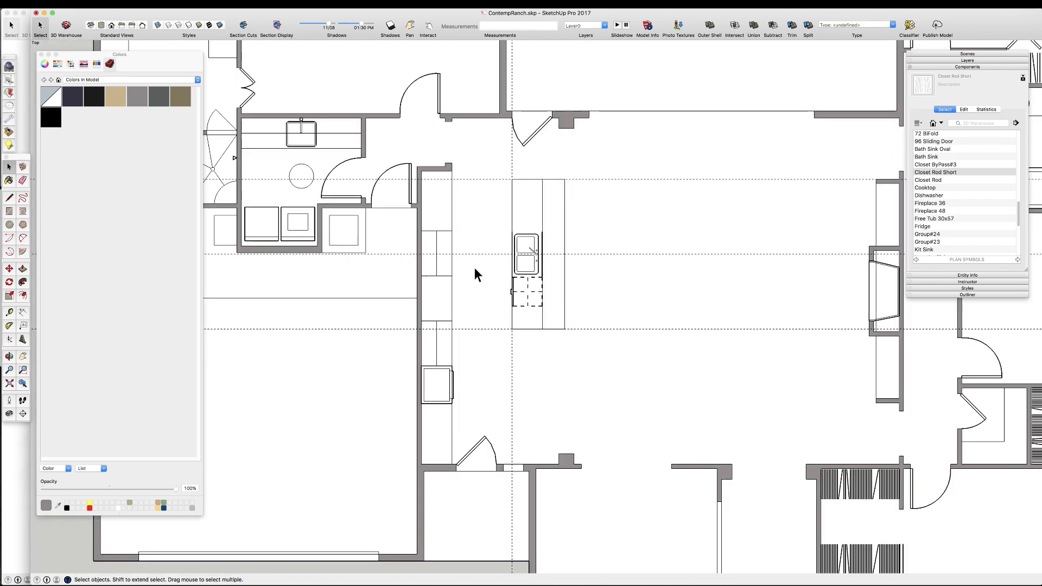
- Place a guide through the centre of the fireplace and across the island, measured from the rear patio edge
scroll(582, 352, "up", 2)
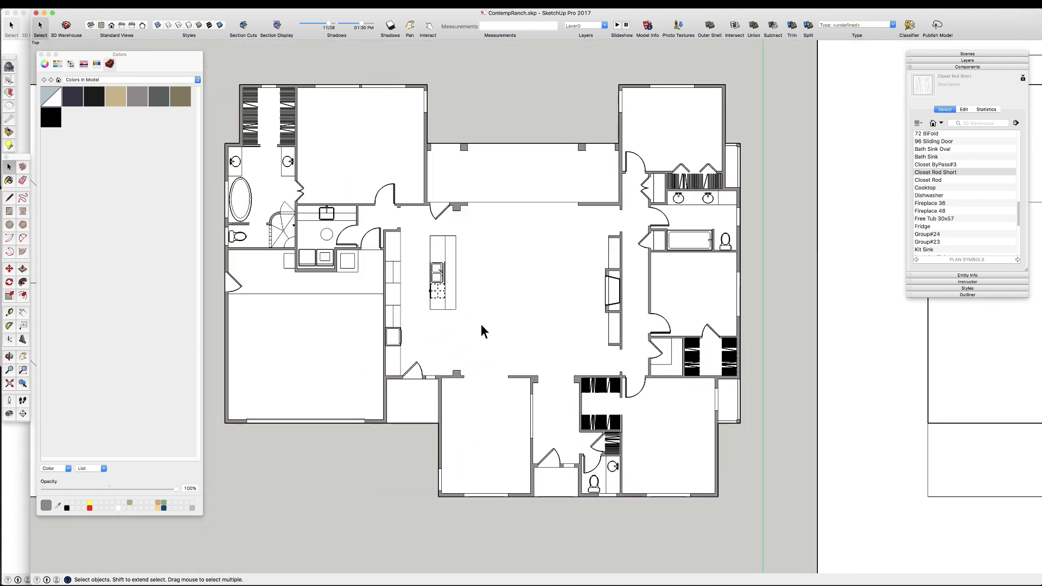
scroll(482, 304, "up", 4)
scroll(497, 255, "down", 4)
key("t")
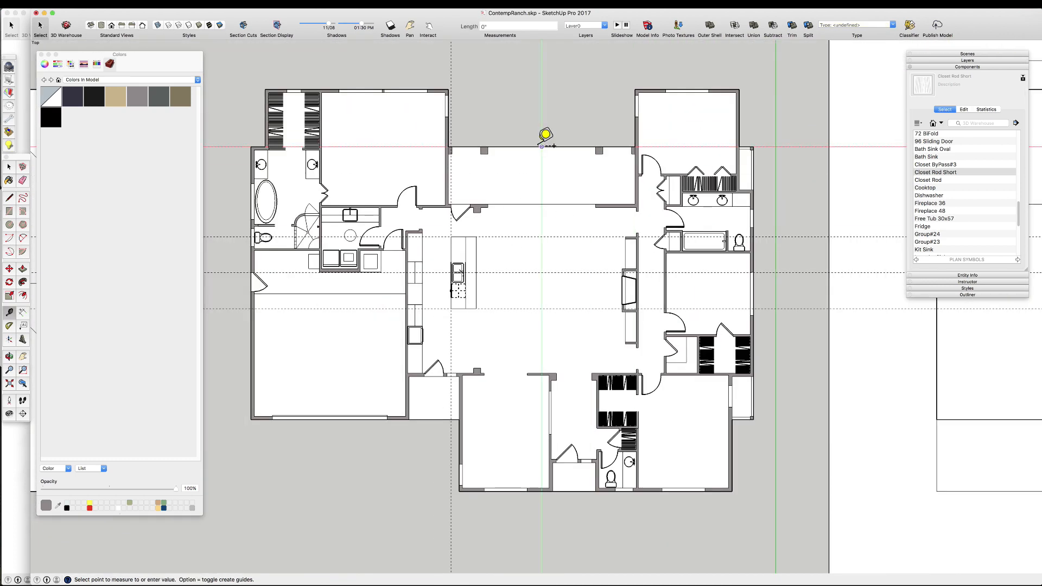
left_click(542, 146)
scroll(464, 284, "up", 3)
key("space")
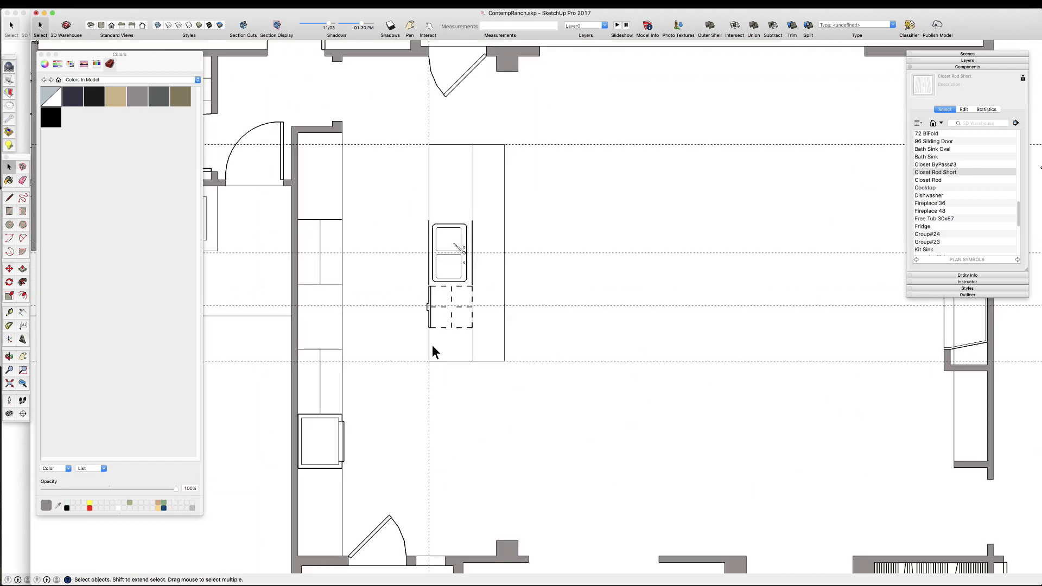
- Move the sink and dishwasher together about 2' 6" along the island so the sink centres on the fireplace guide
scroll(783, 309, "down", 1)
scroll(442, 285, "up", 3)
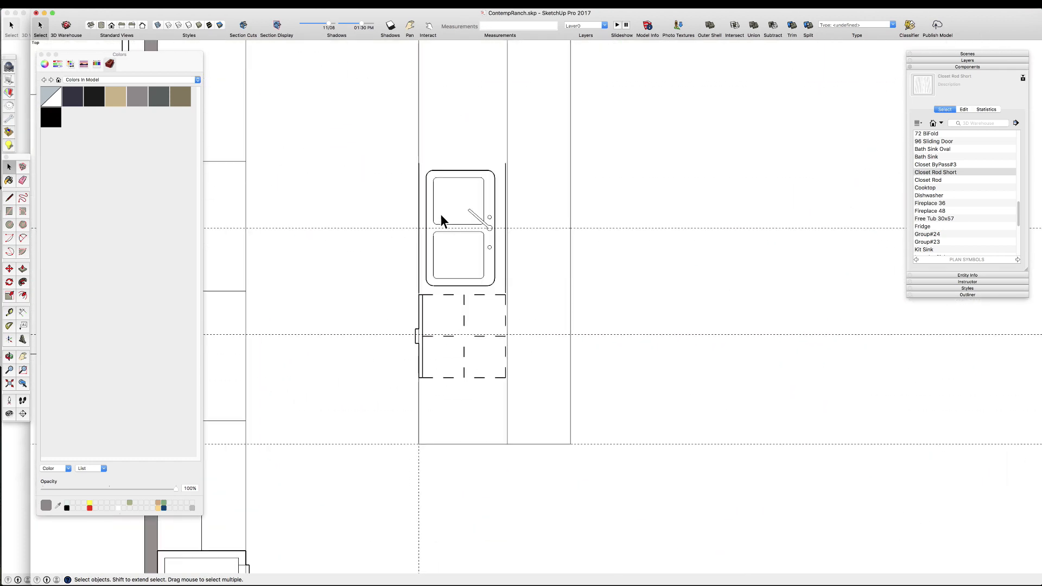
left_click(423, 338, "shift")
key("m")
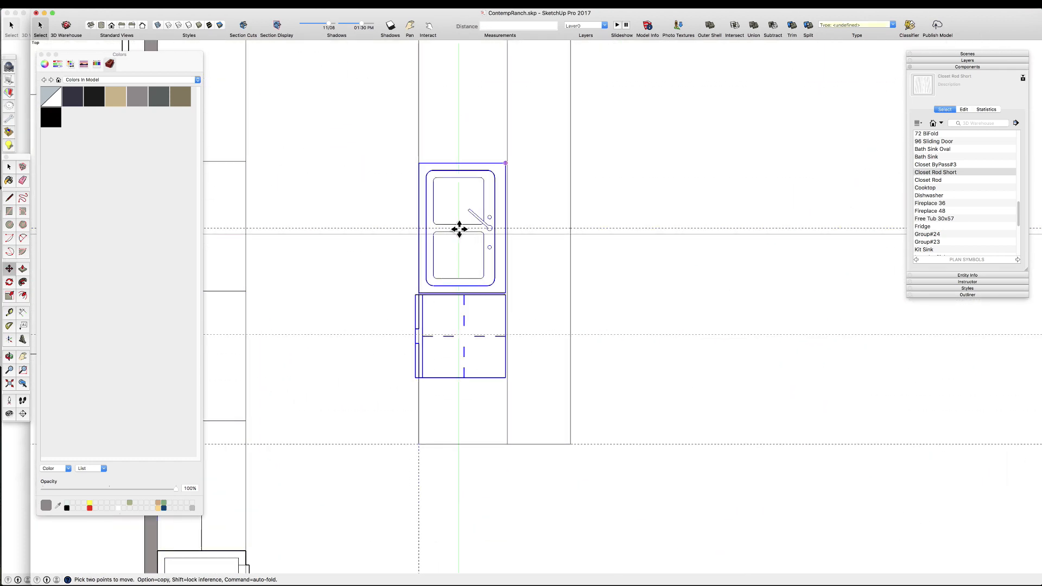
left_click(419, 223)
scroll(407, 426, "down", 3)
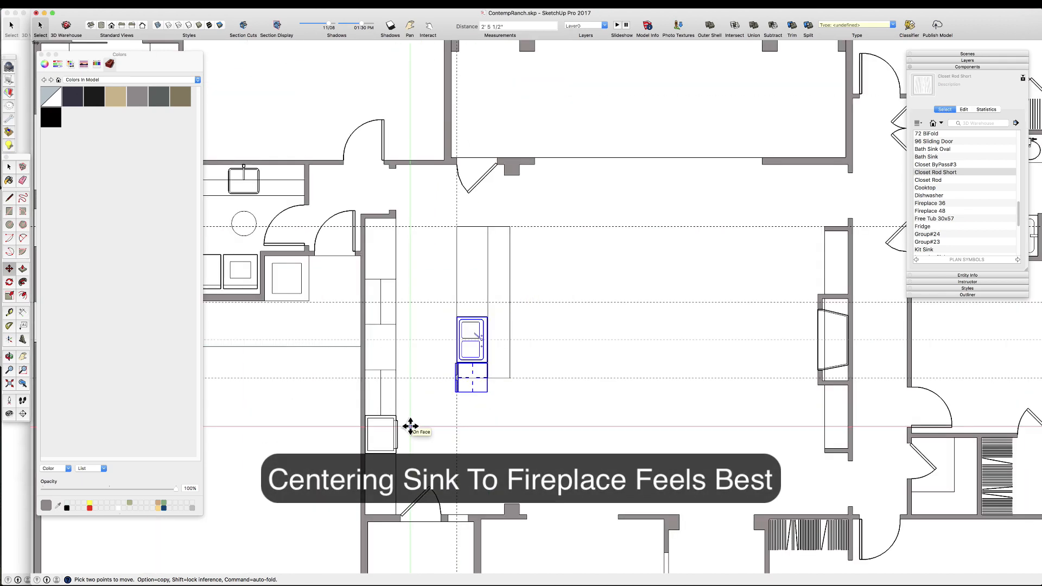
- Move the dishwasher to the rear-patio side of the sink and delete the construction guides around the island
scroll(408, 426, "up", 3)
key("space")
left_click(464, 390)
left_click(459, 339)
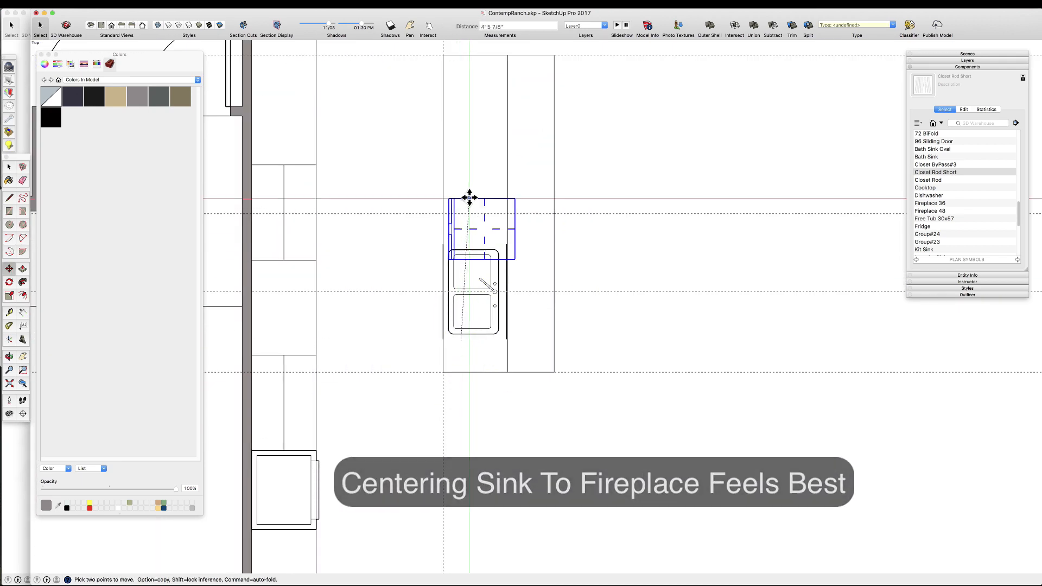
left_click(460, 180)
key("space")
scroll(476, 312, "down", 3)
scroll(477, 307, "down", 2)
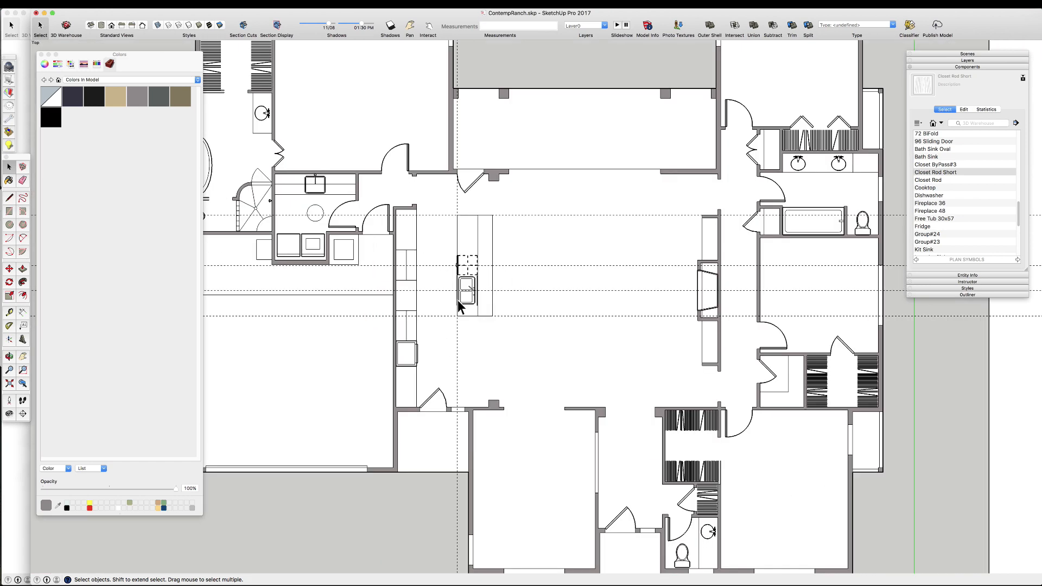
scroll(442, 342, "down", 3)
scroll(456, 339, "up", 3)
scroll(460, 355, "up", 1)
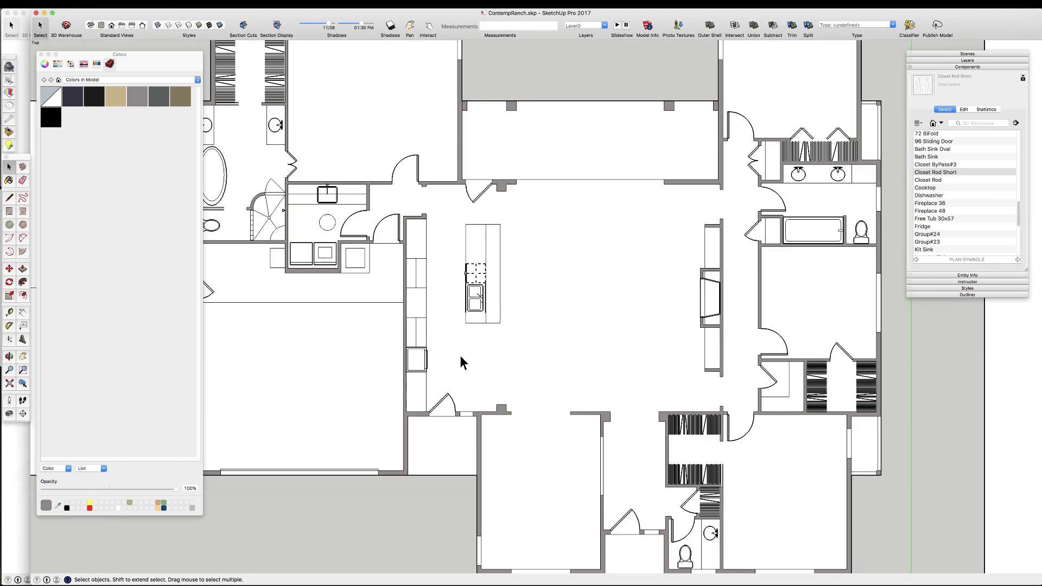
scroll(553, 401, "down", 2)
- Measure the width of the plan's forward section and check it against the primary section's depth
key("super+a")
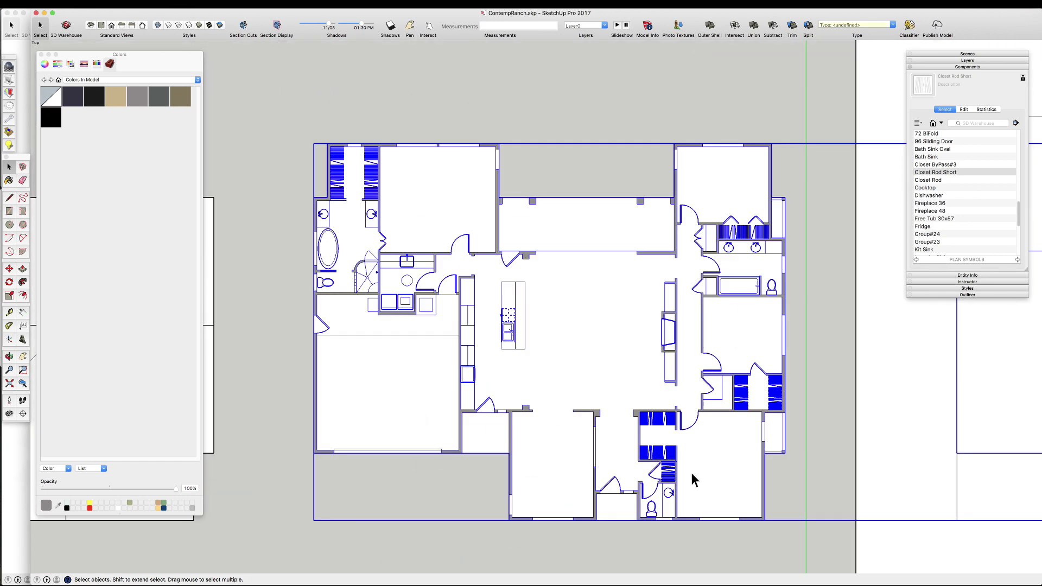
scroll(672, 513, "up", 3)
key("t")
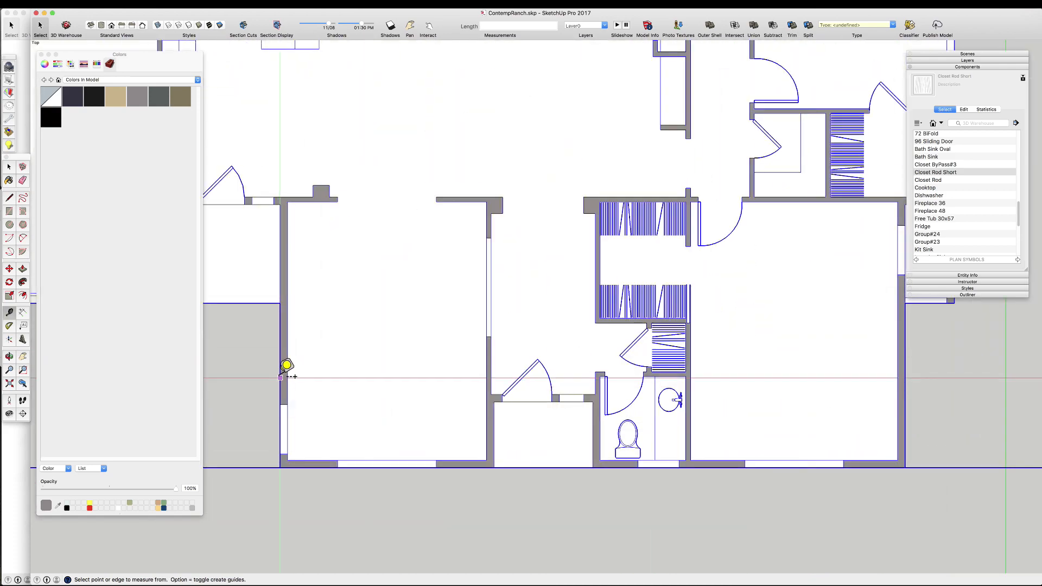
left_click(281, 377)
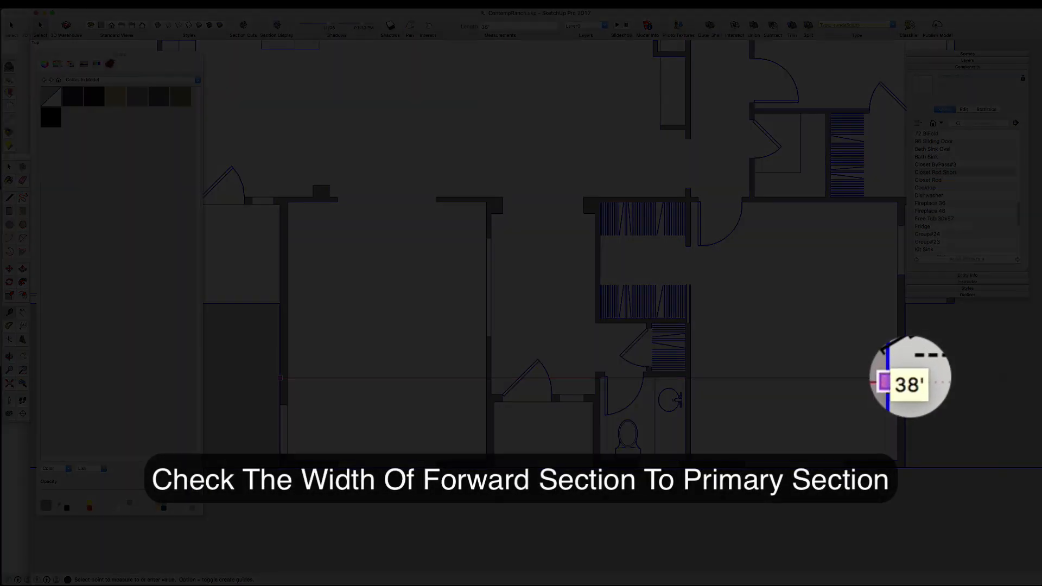
left_click(898, 378)
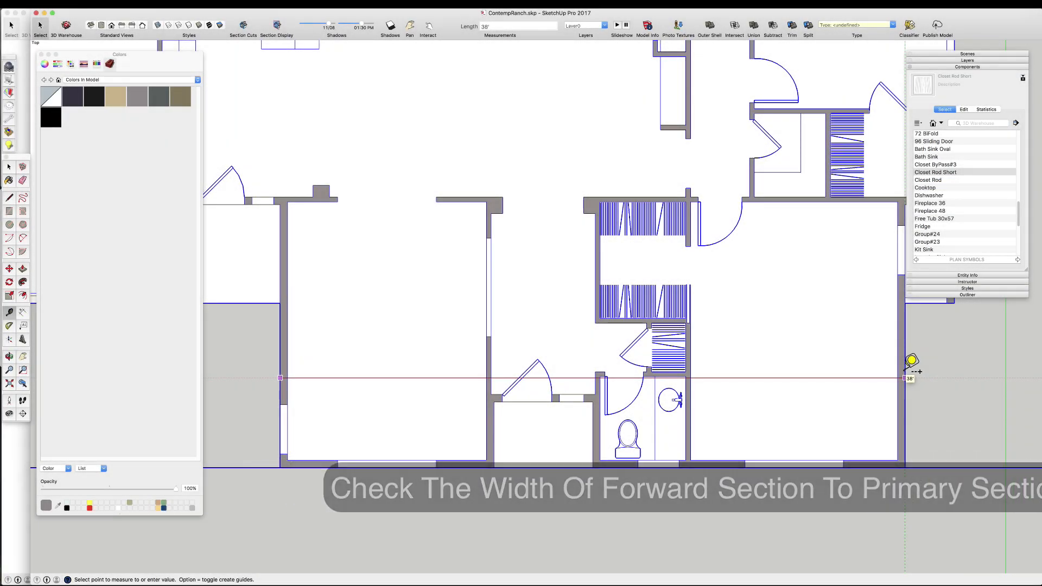
scroll(736, 433, "down", 5)
left_click(624, 206)
- Move the front edges of the garage and opposite side wing forward 2 feet and place a ridge guide 20 feet behind them
scroll(575, 380, "up", 3)
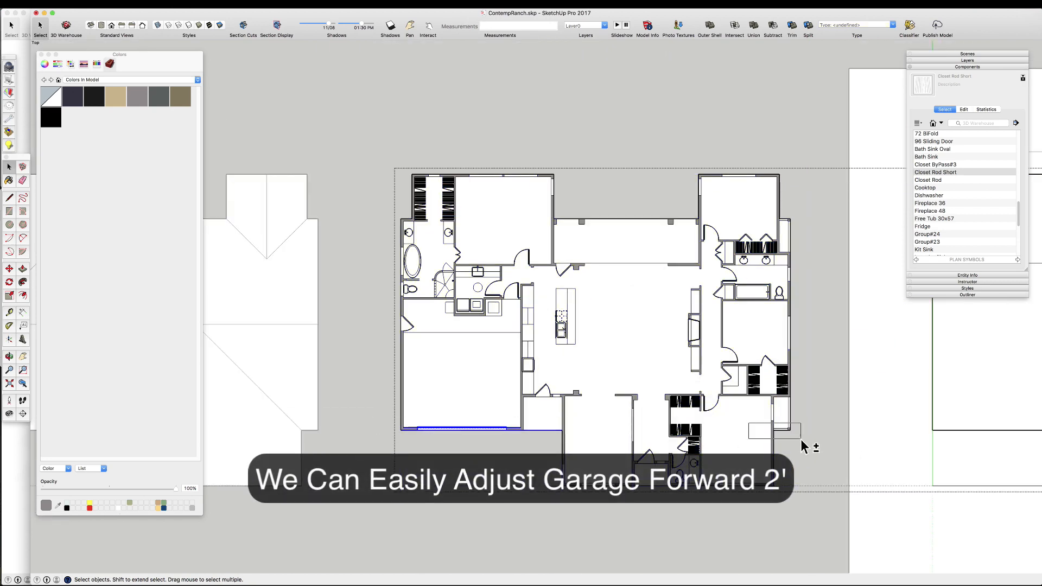
key("t")
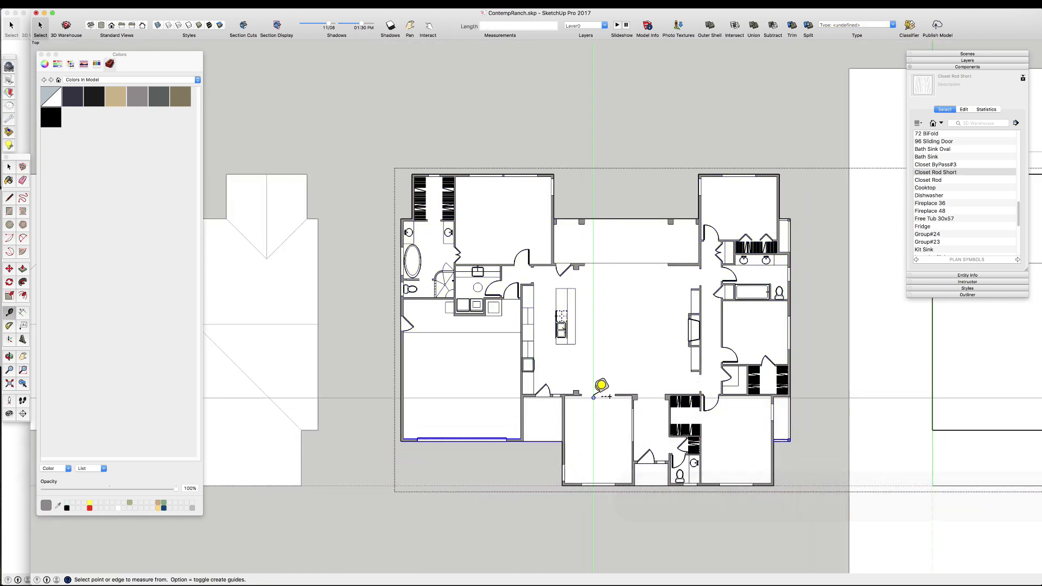
scroll(597, 388, "up", 2)
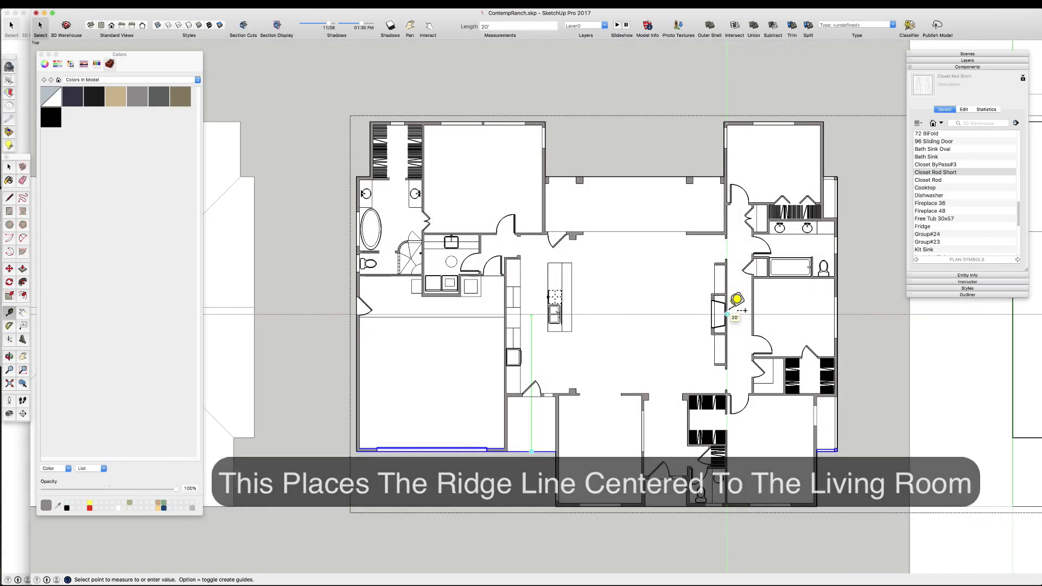
left_click(727, 314)
left_click(643, 314)
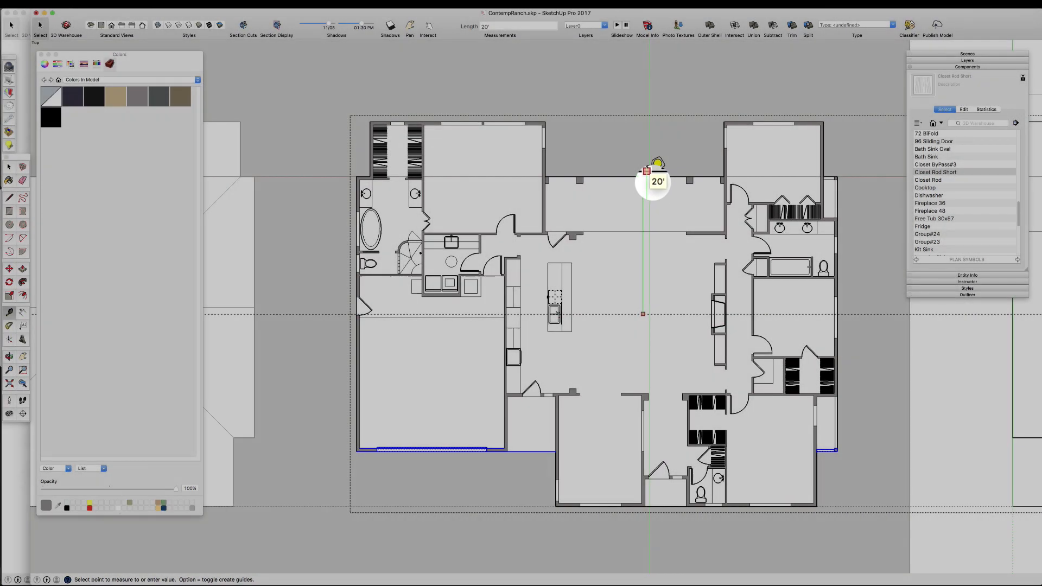
key("Escape")
scroll(666, 355, "down", 5)
scroll(682, 352, "up", 4)
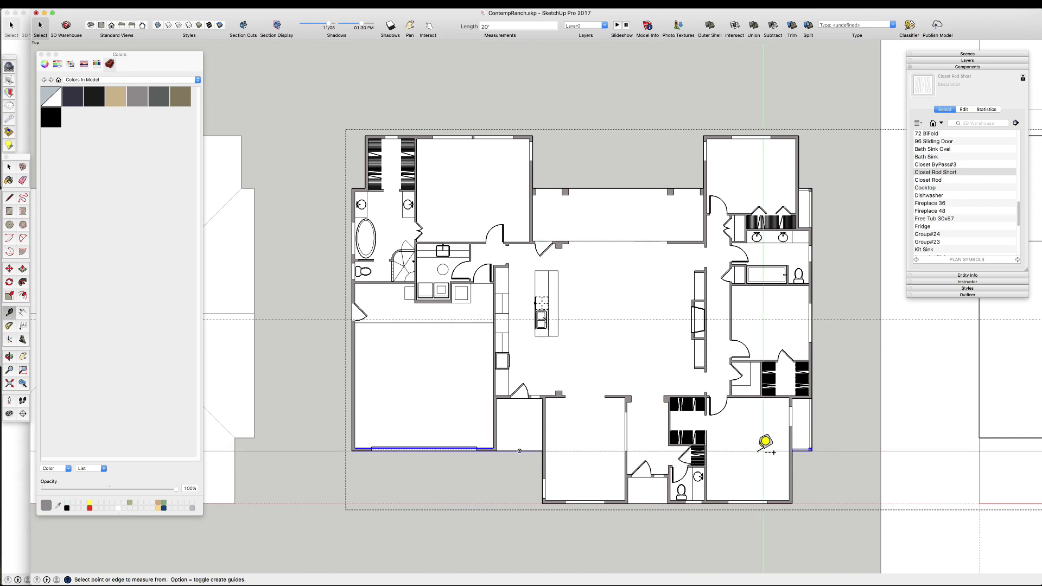
- Delete the stray line segment running through the fireplace symbol
key("space")
scroll(702, 314, "up", 10)
double_click(642, 345)
left_click(647, 334)
key("Delete")
key("Escape")
double_click(639, 332)
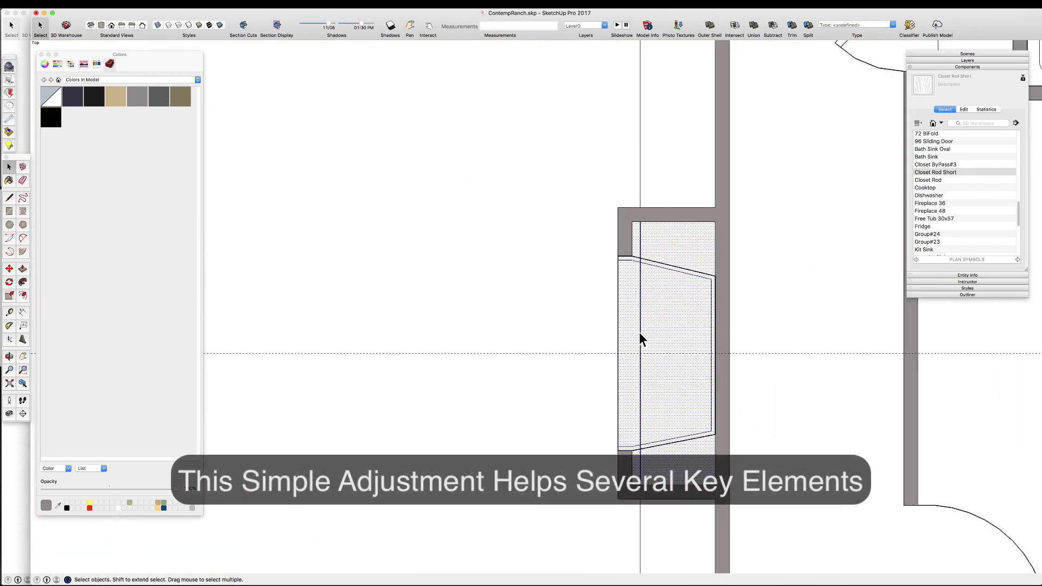
left_click(640, 333)
key("Delete")
- Shift the fireplace wall with the adjoining hall, closet, entry and powder room walls and symbols 12 inches away from the kitchen
scroll(659, 274, "down", 9)
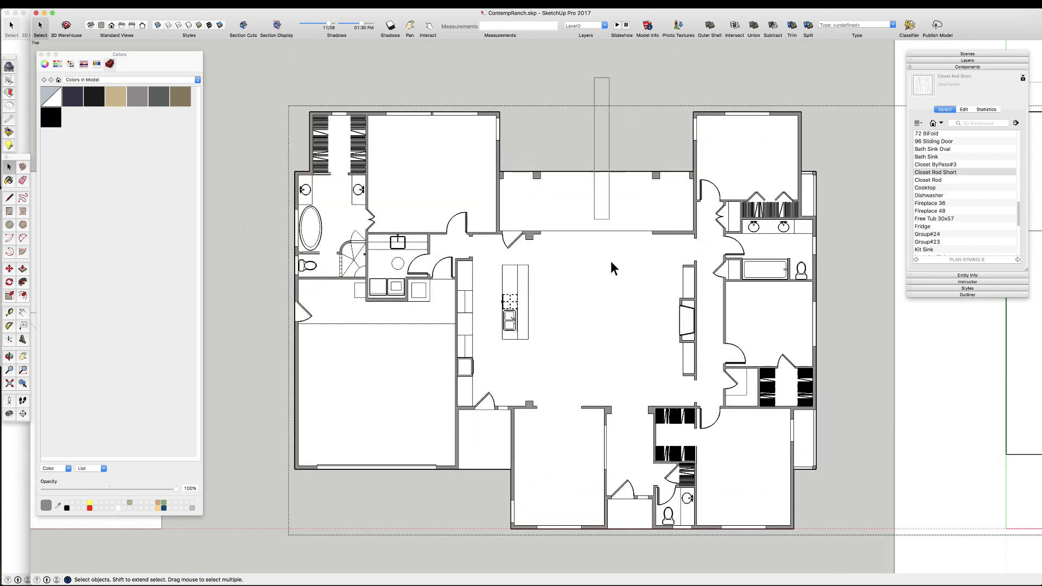
left_click_drag(705, 548, 751, 547)
key("m")
left_click(552, 298)
type("12")
key("Return")
key("space")
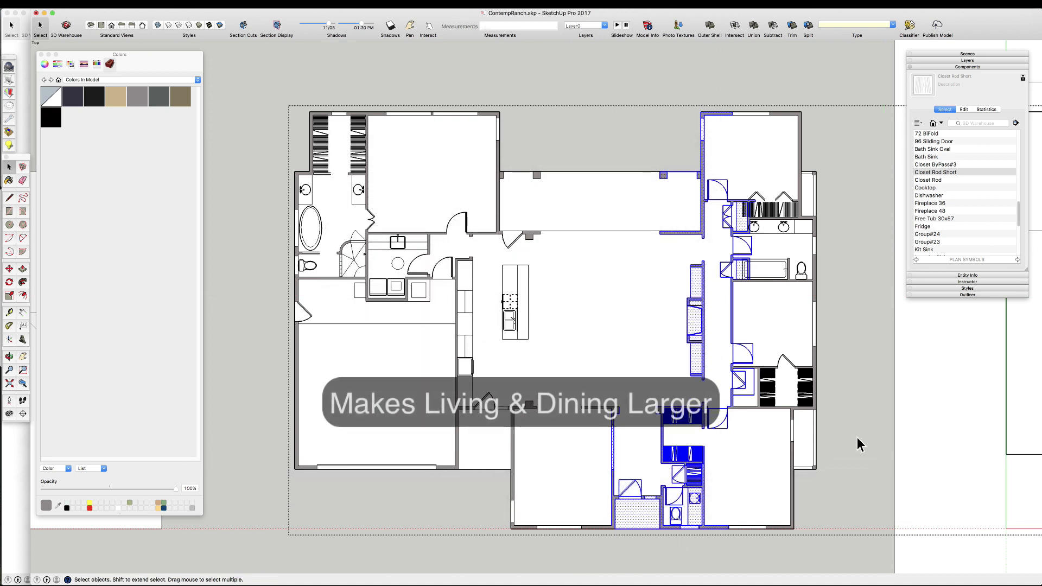
- Place two horizontal guides across the kitchen porch, one 36 inches out from its door wall and one 5.5 inches beyond it
left_click(784, 548)
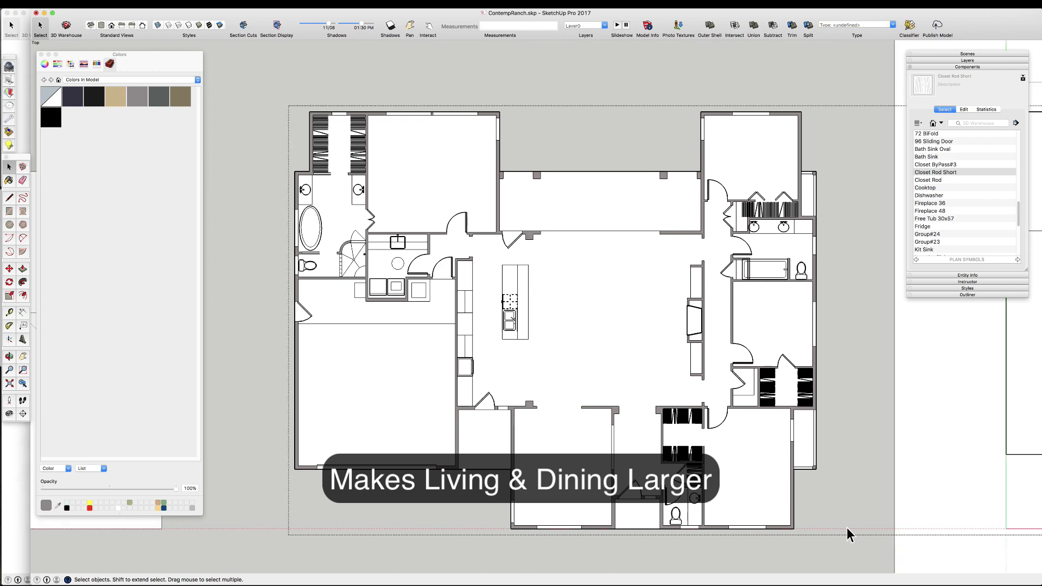
scroll(727, 271, "down", 2)
scroll(558, 360, "up", 6)
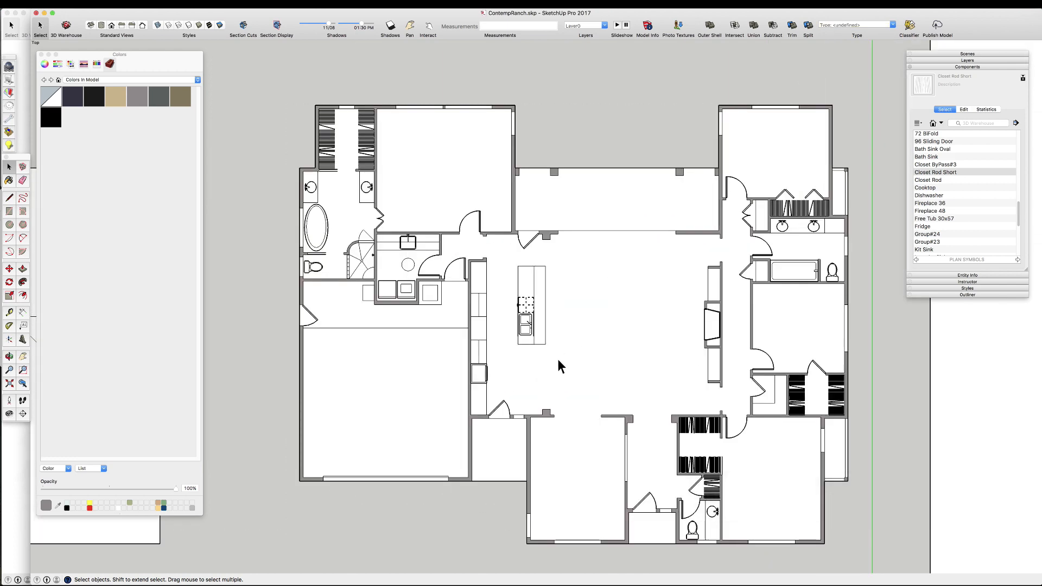
scroll(522, 400, "down", 2)
scroll(531, 384, "up", 3)
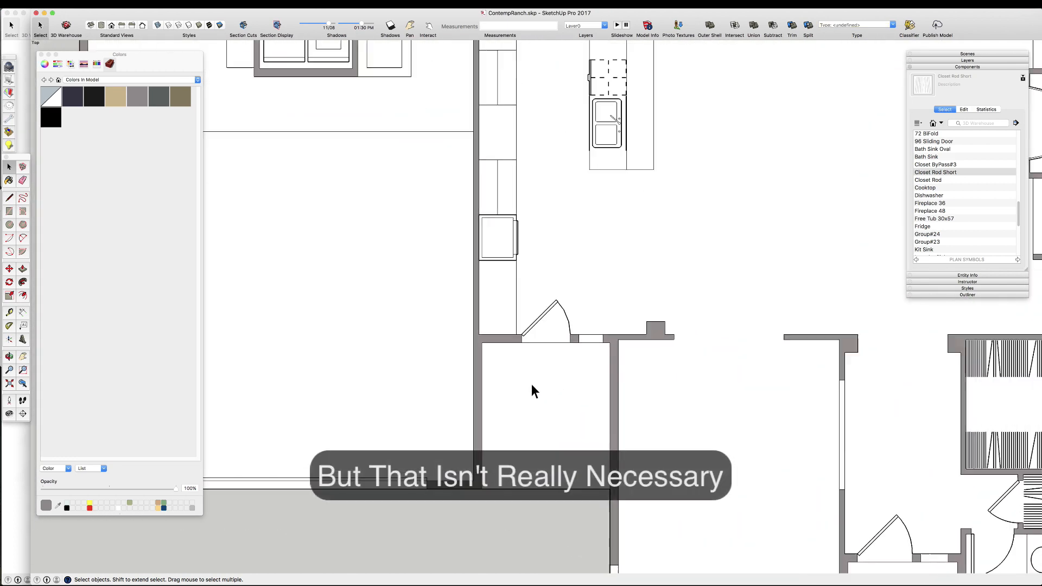
left_click(532, 384)
scroll(550, 371, "down", 2)
scroll(552, 364, "up", 2)
type("t")
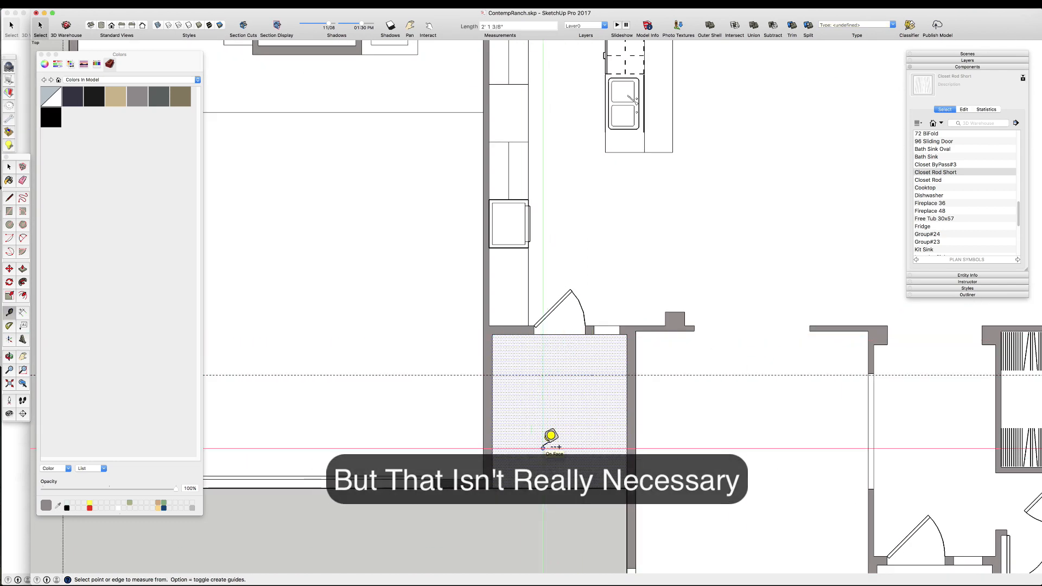
type("24")
key("Return")
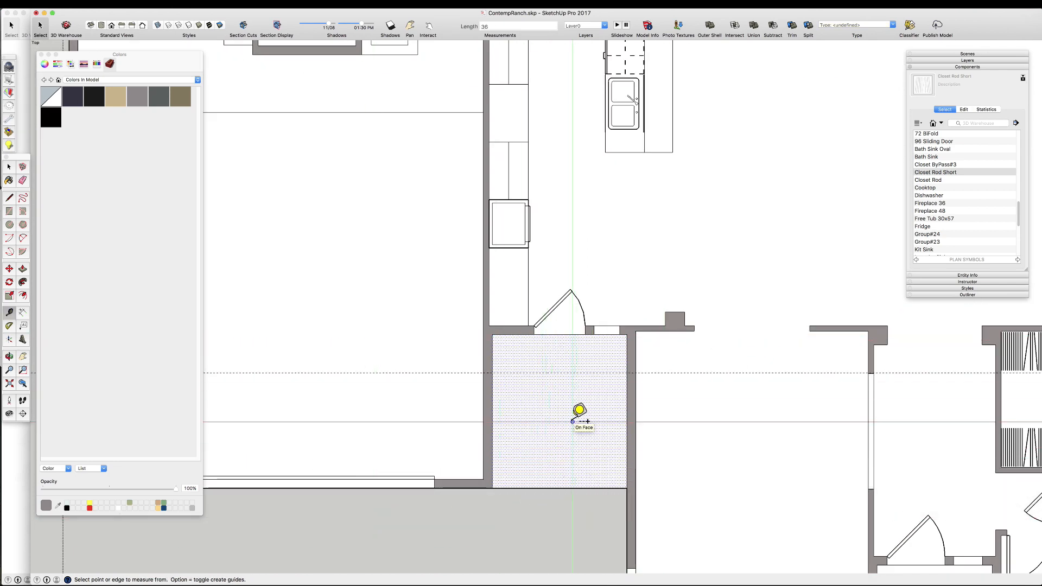
scroll(564, 428, "up", 2)
type("5.5")
key("Return")
left_click(564, 411)
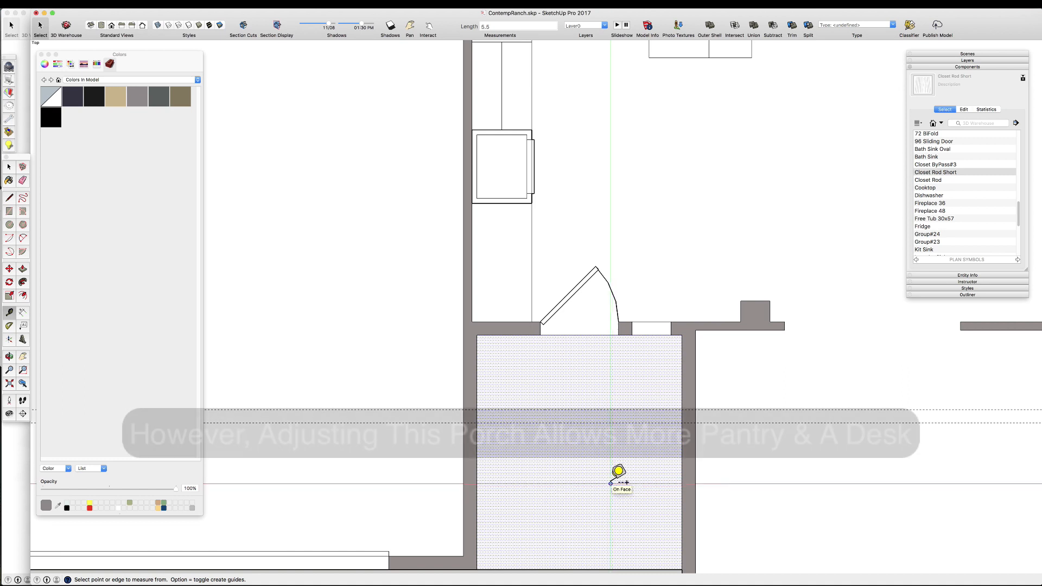
- Move the kitchen porch's wall segment, door jamb and opening edges outward to sit between the two guides
key("r")
key("space")
left_click(506, 329)
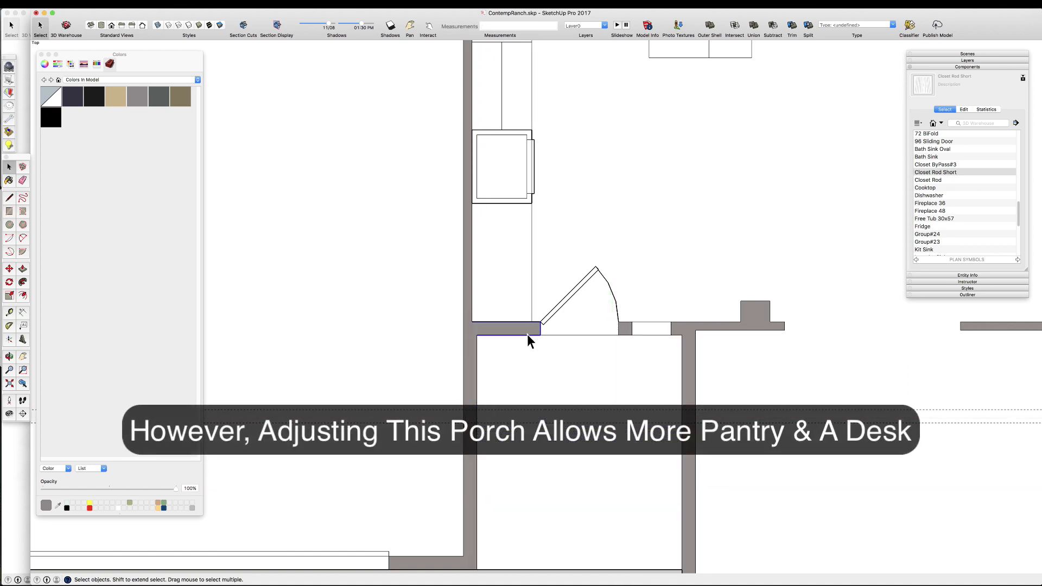
left_click_drag(598, 303, 673, 350, "shift")
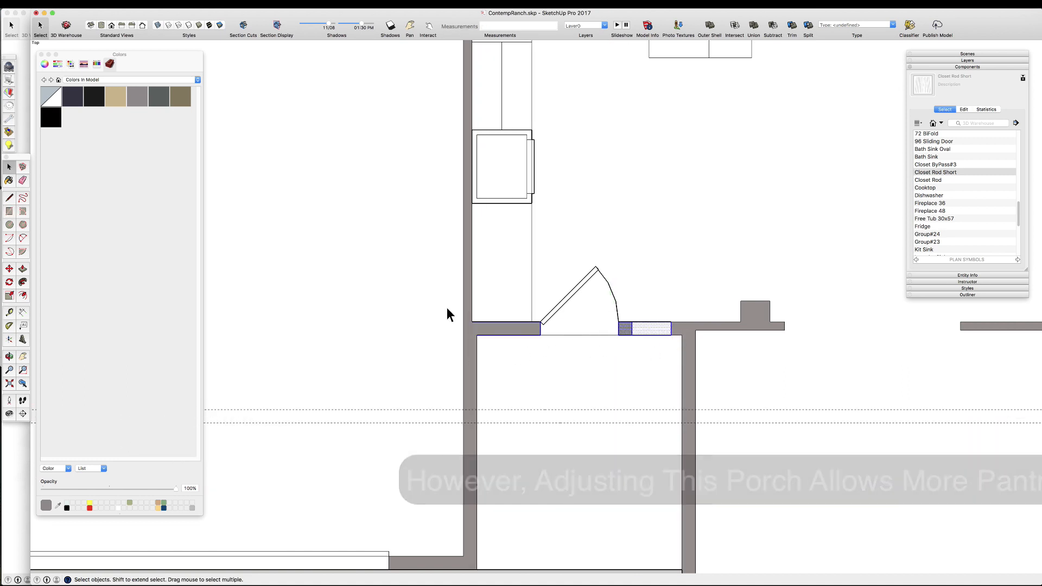
left_click_drag(408, 303, 651, 350)
left_click(477, 336)
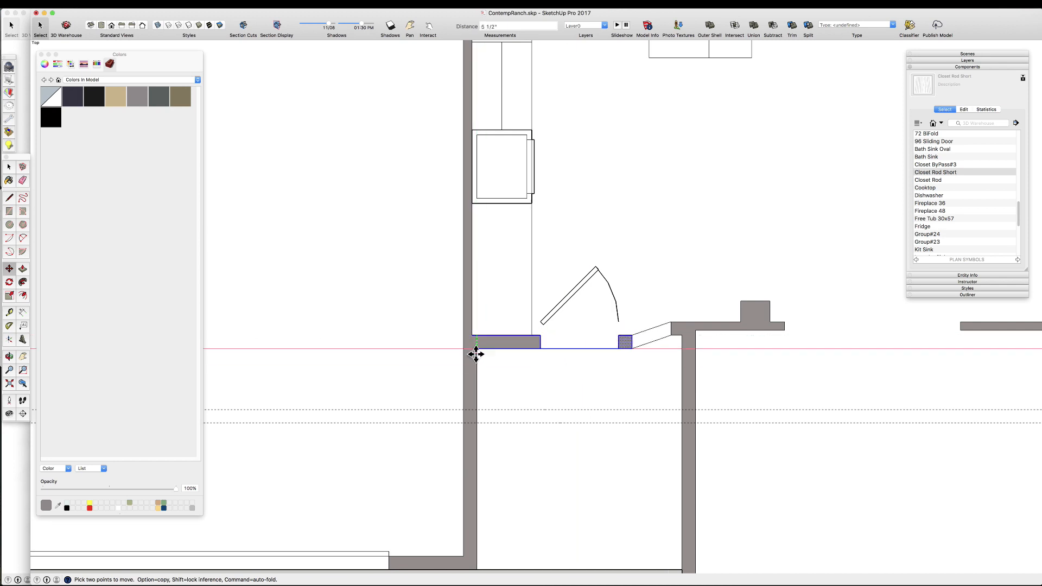
left_click(477, 423)
key("space")
scroll(639, 350, "up", 3)
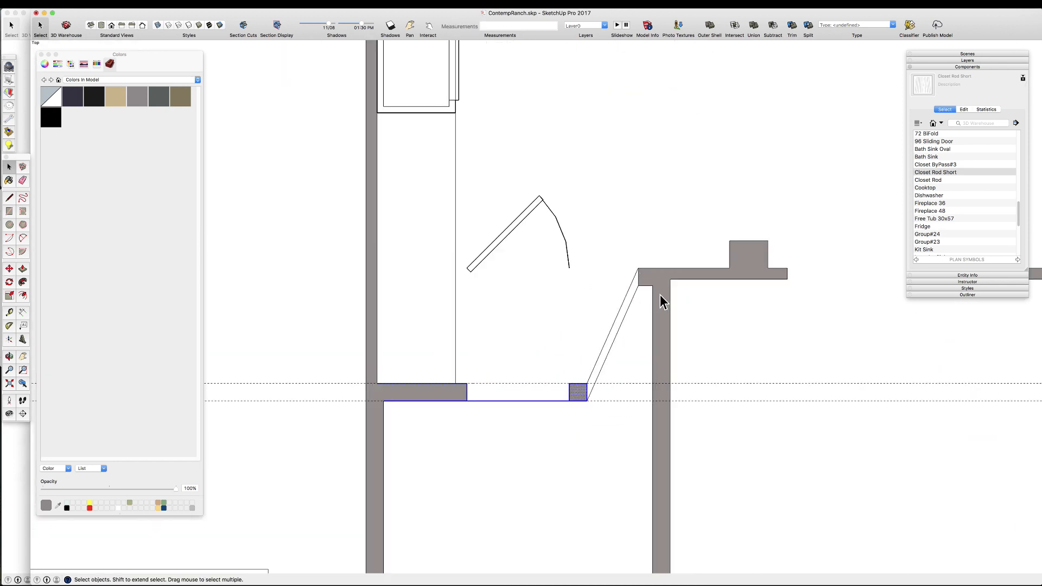
- Erase the slanted sidelight lines and mirror the kitchen porch door symbol so it hinges on the opposite side
key("e")
key("space")
left_click(512, 228)
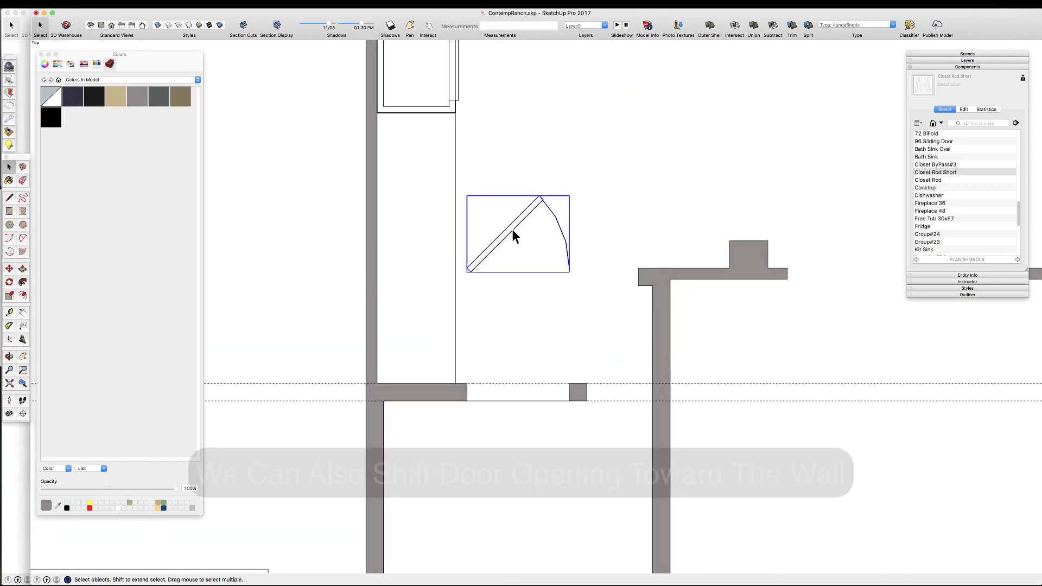
key("shift+f")
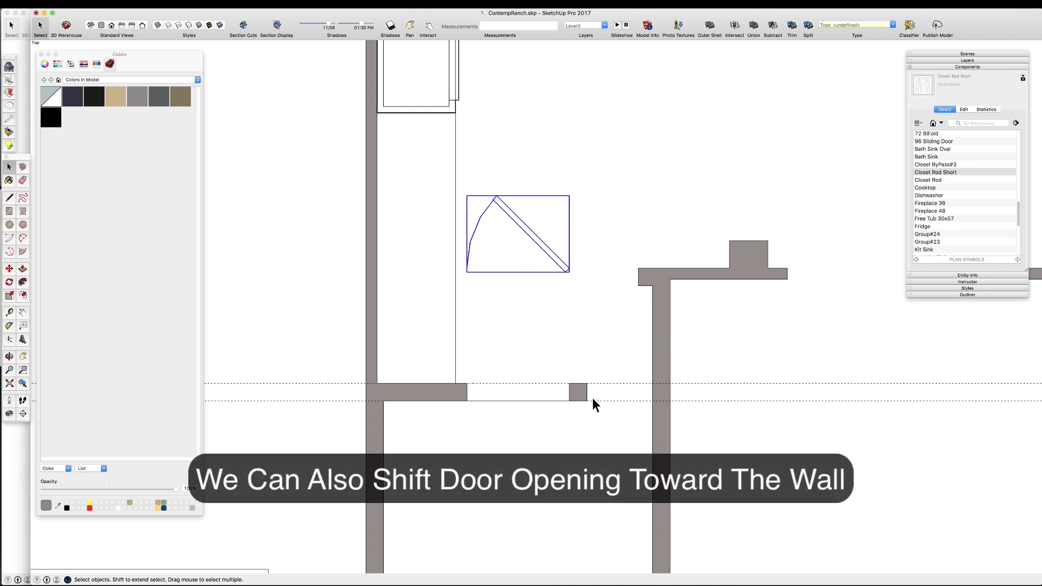
- Place a vertical guide 32 inches from the end of the old wall return and move the small door jamb against it
left_click(653, 372)
left_click(639, 269)
left_click(639, 341)
type("32")
key("Return")
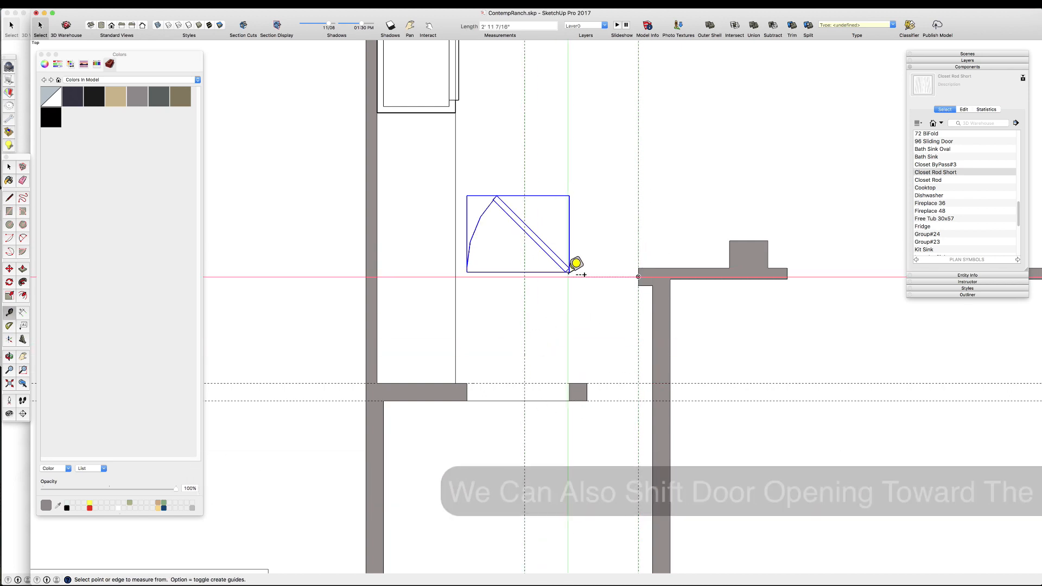
key("space")
left_click(578, 392)
scroll(583, 402, "up", 3)
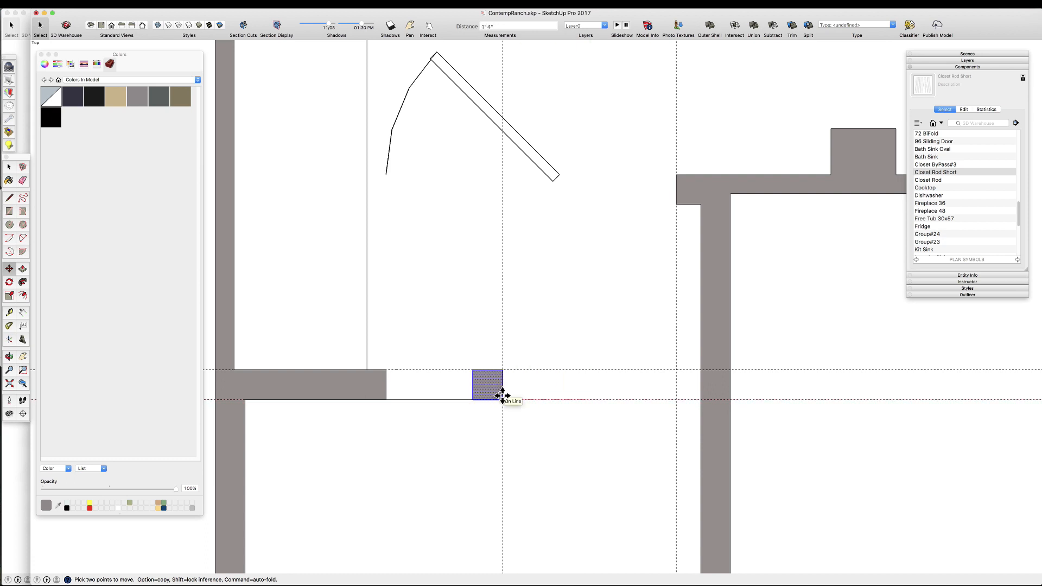
scroll(503, 396, "down", 3)
- Draw a 5 1/2 by 4 1/2 inch wall return between the guides on the porch's side wall and remove the old return
scroll(577, 425, "up", 4)
key("r")
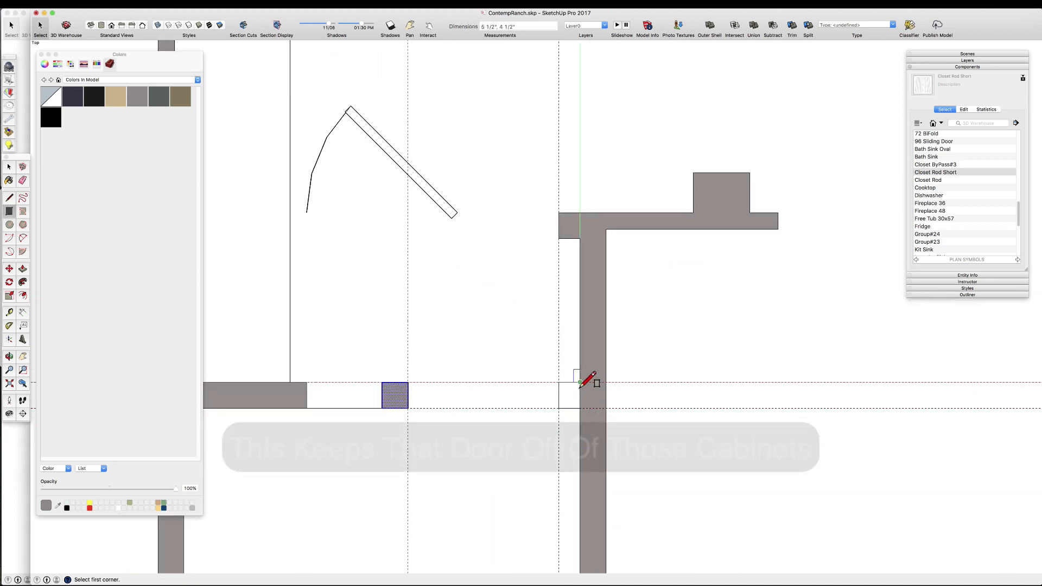
left_click(580, 383)
left_click(558, 408)
key("l")
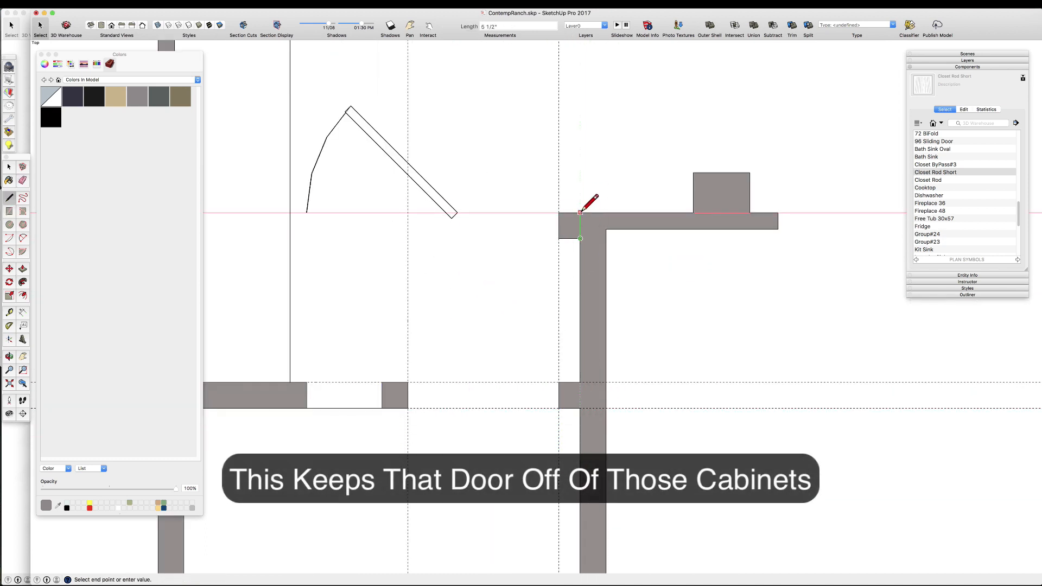
left_click_drag(567, 239, 552, 228)
scroll(554, 239, "down", 4)
- Move the mirrored door symbol by its hinge corner into the new opening beside the wall return
key("space")
left_click(554, 258)
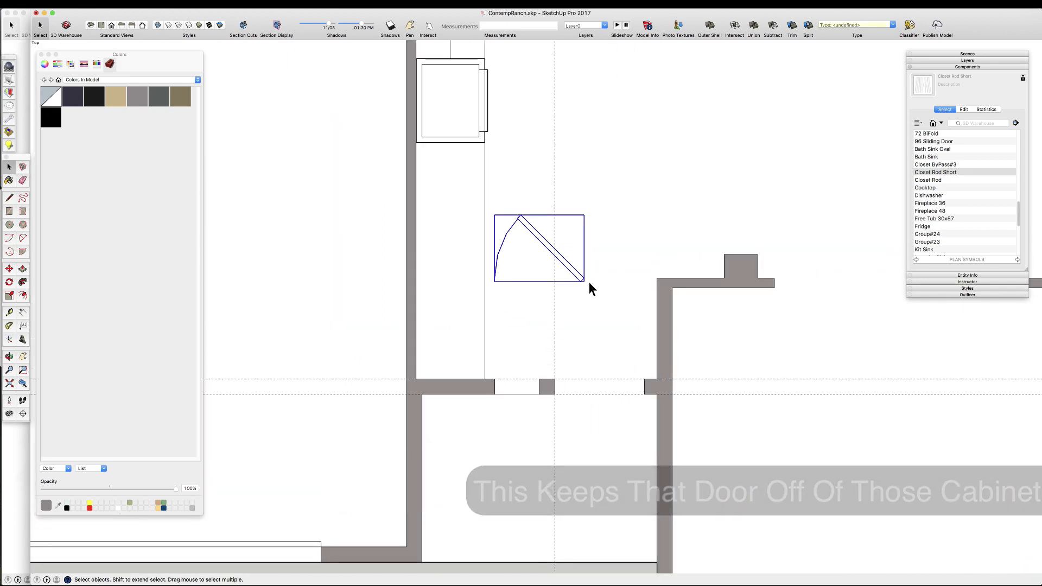
scroll(588, 282, "up", 3)
key("m")
left_click(575, 276)
left_click(666, 430)
scroll(665, 430, "down", 3)
scroll(633, 402, "up", 3)
- Close the outer side of the kitchen porch door opening with a line and clear the construction guides
key("t")
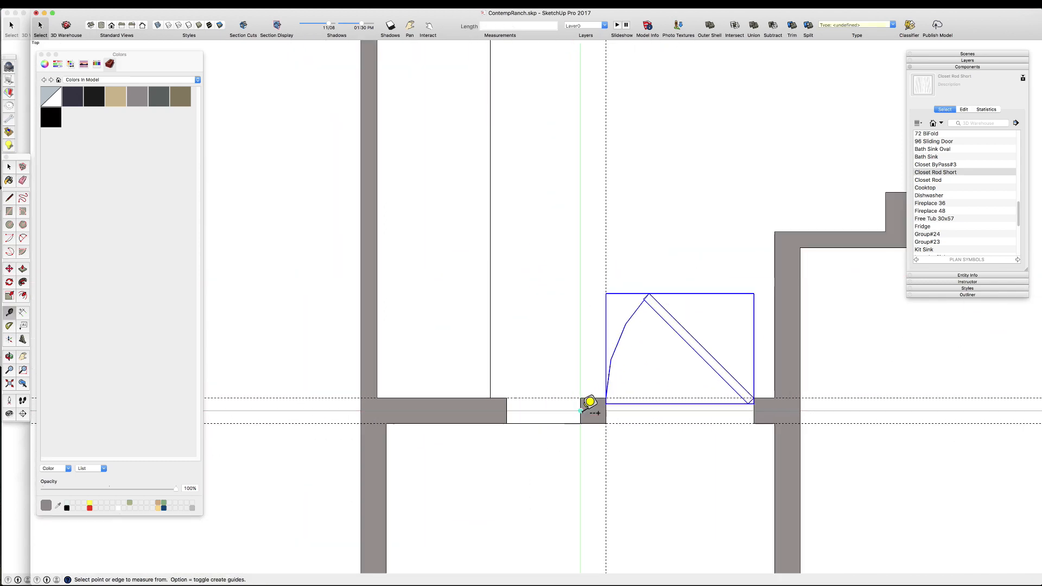
scroll(524, 411, "down", 3)
key("space")
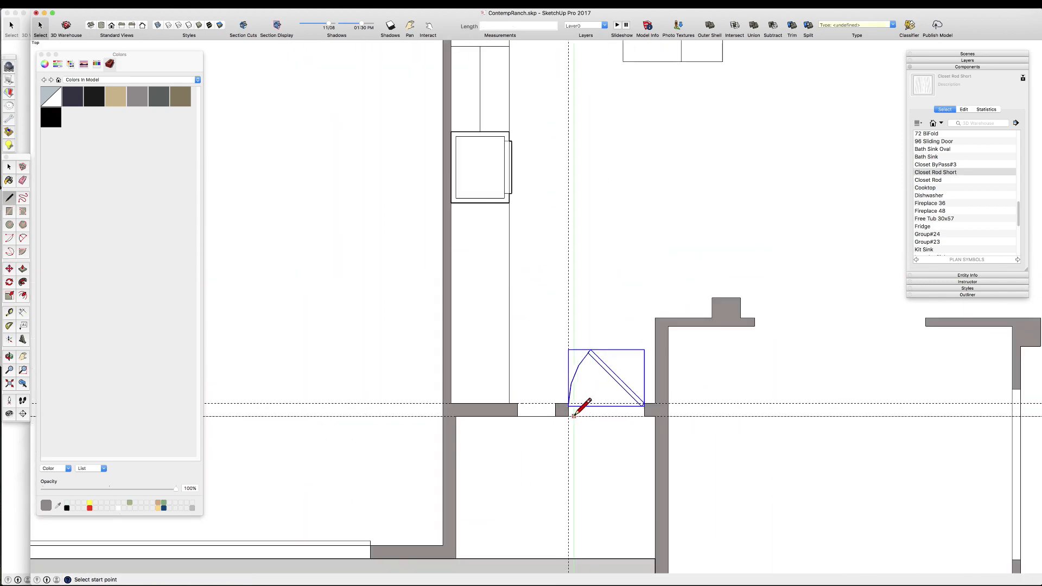
scroll(543, 406, "down", 8)
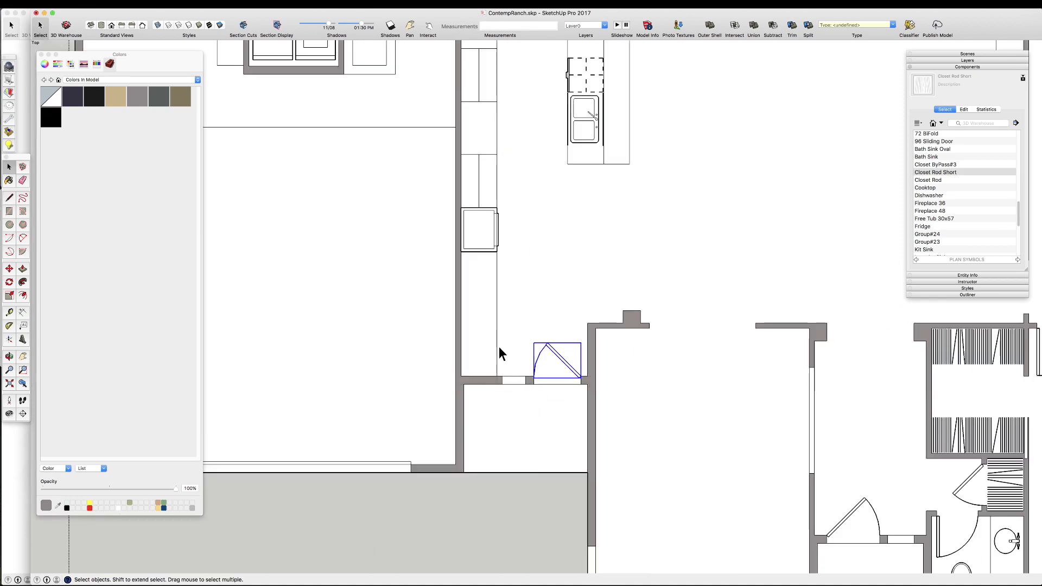
- Measure the depth of the entry porch and compare it with the kitchen porch's depth
scroll(721, 460, "up", 5)
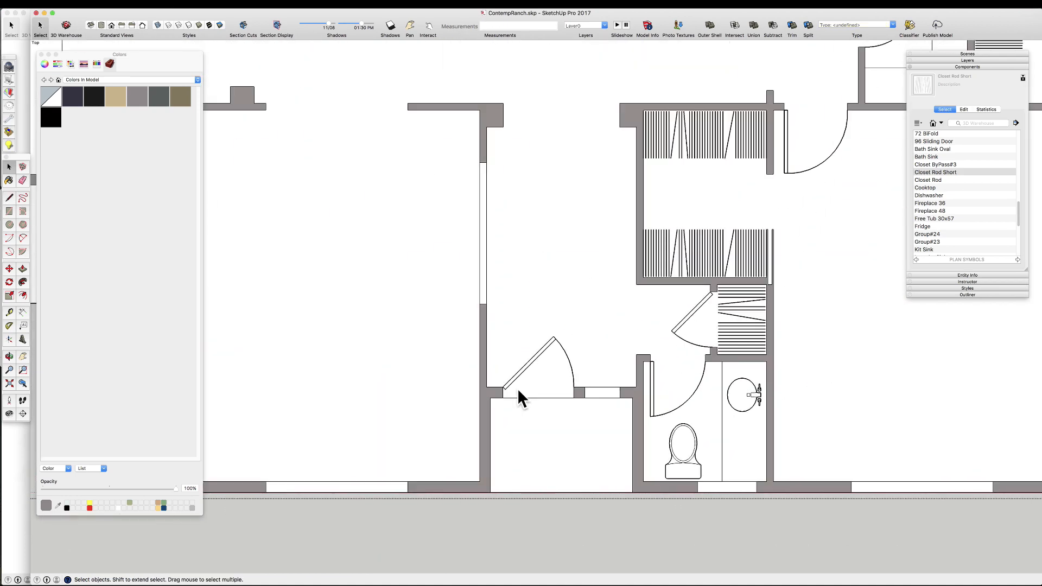
scroll(556, 467, "up", 2)
key("t")
left_click(564, 506)
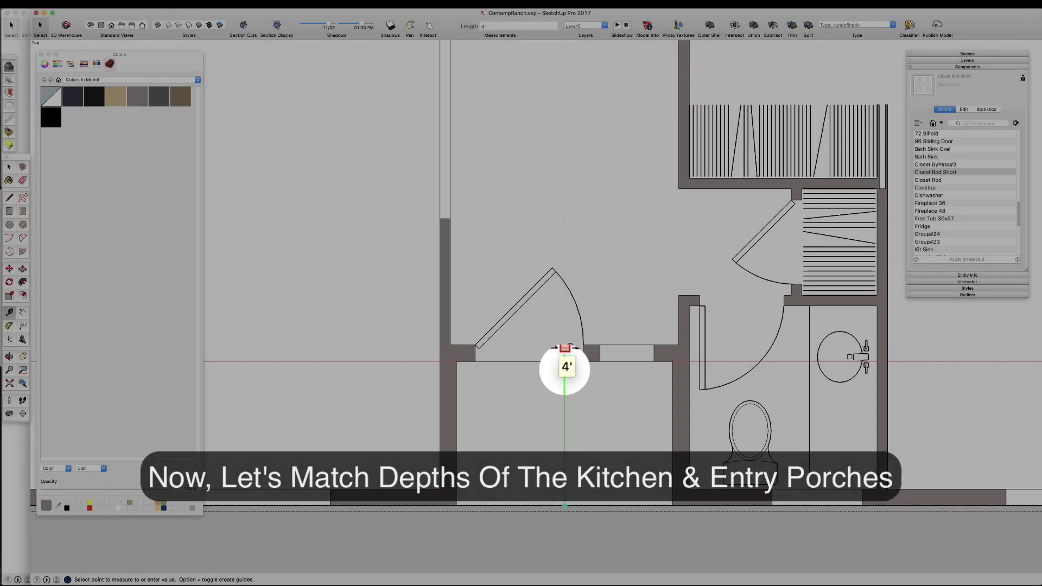
left_click(564, 362)
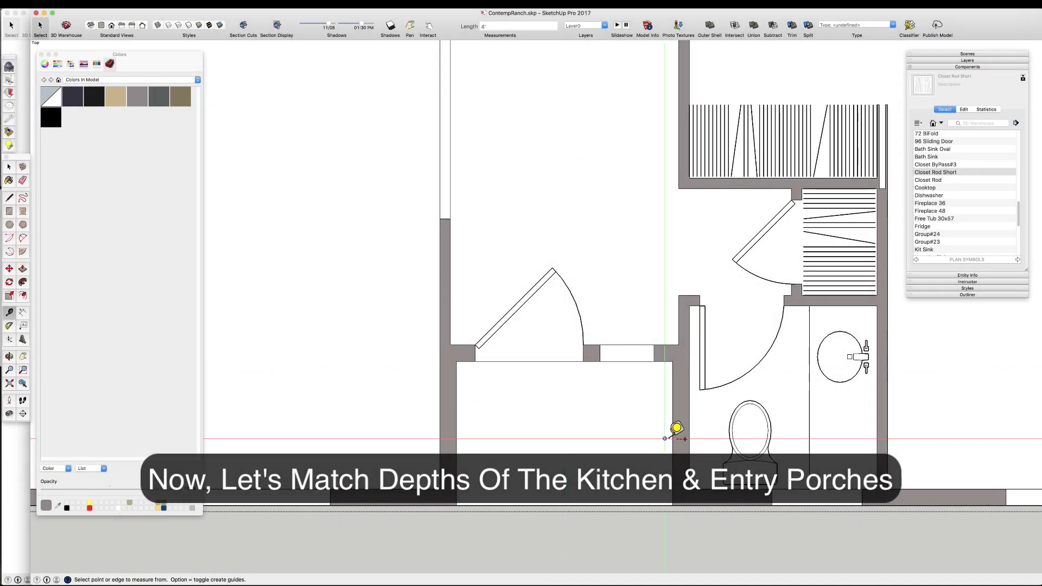
middle_click_drag(677, 429, 330, 384, "shift")
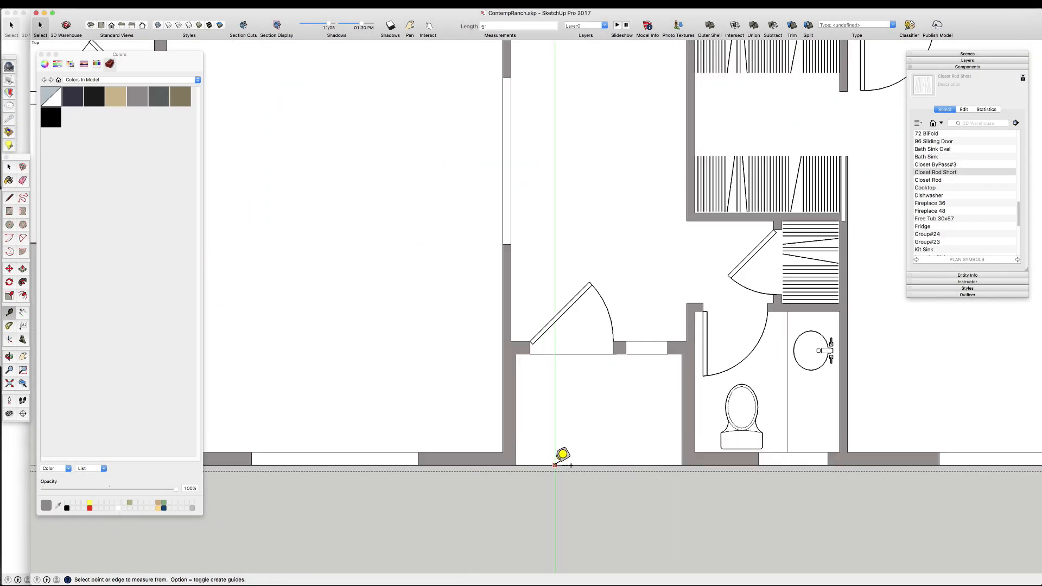
- Place a guide behind the entry porch's front edge at the kitchen porch's depth and move the entry door wall back to it
left_click(554, 465)
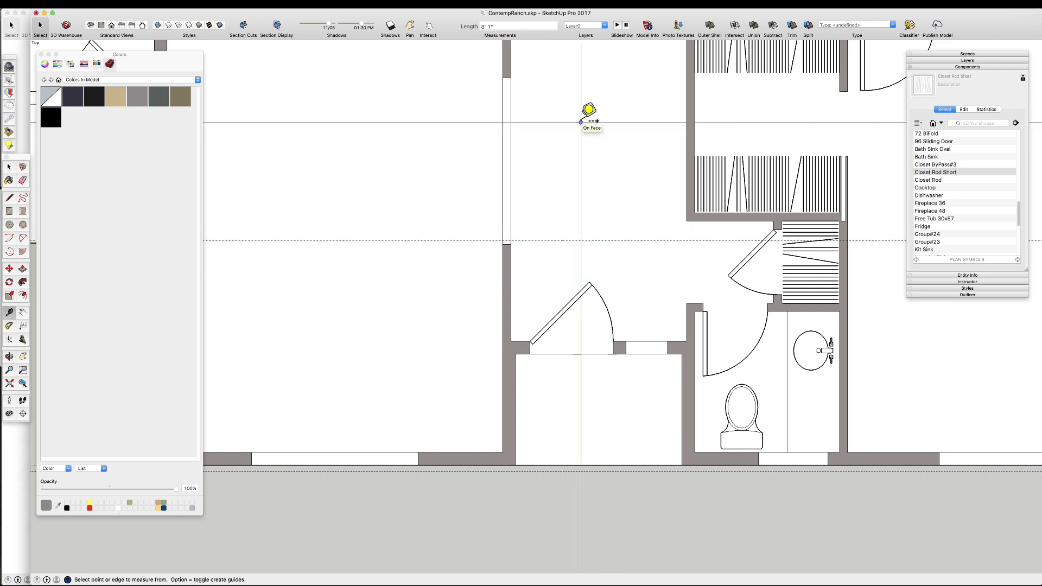
scroll(685, 364, "up", 2)
left_click(694, 365)
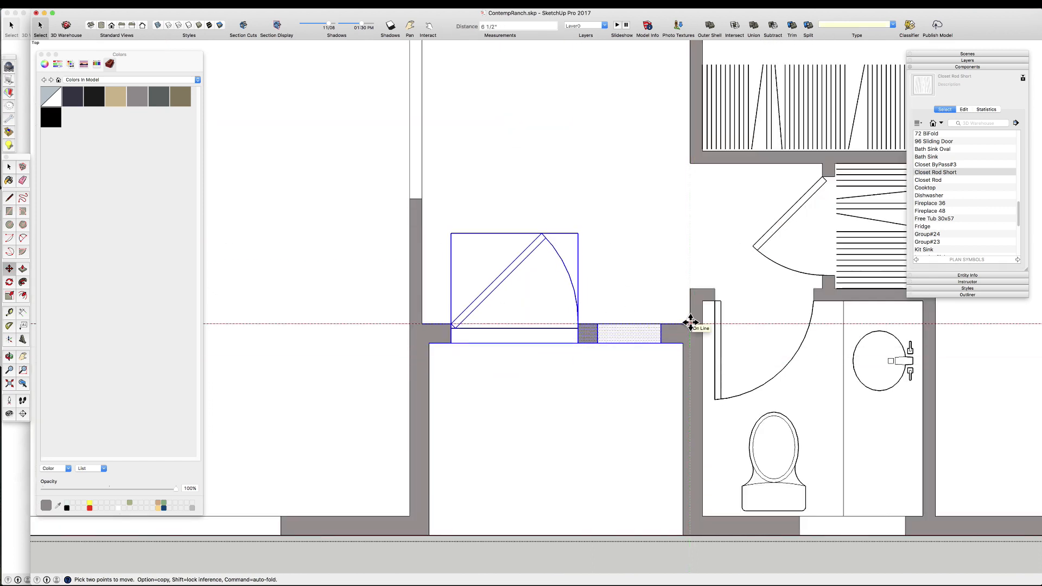
left_click(682, 324)
key("space")
scroll(586, 370, "down", 2)
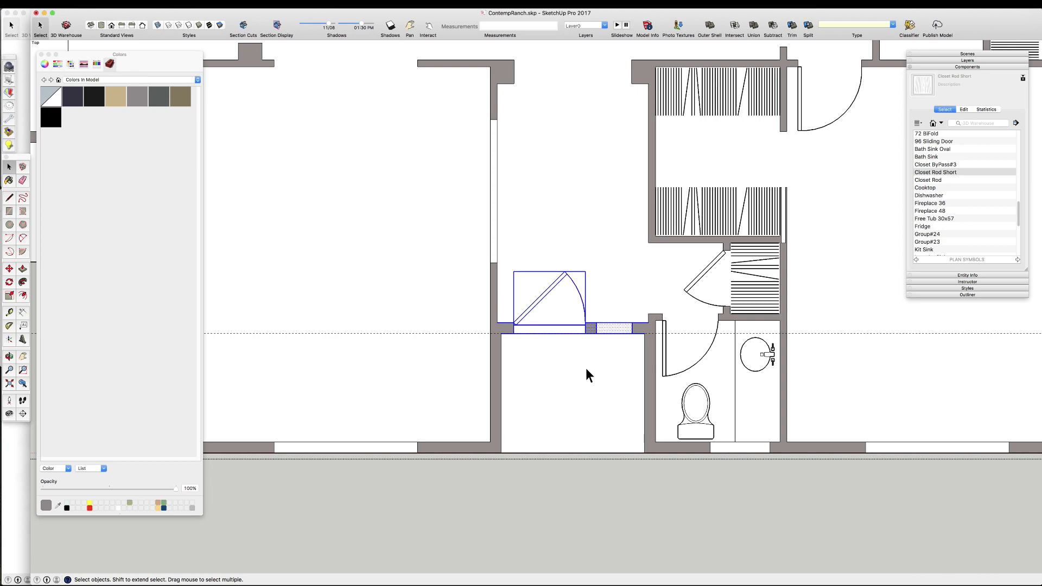
- Move the inner edges of the rear porch columns toward the porch's outer edge, leaving the columns about half as deep
scroll(585, 368, "down", 6)
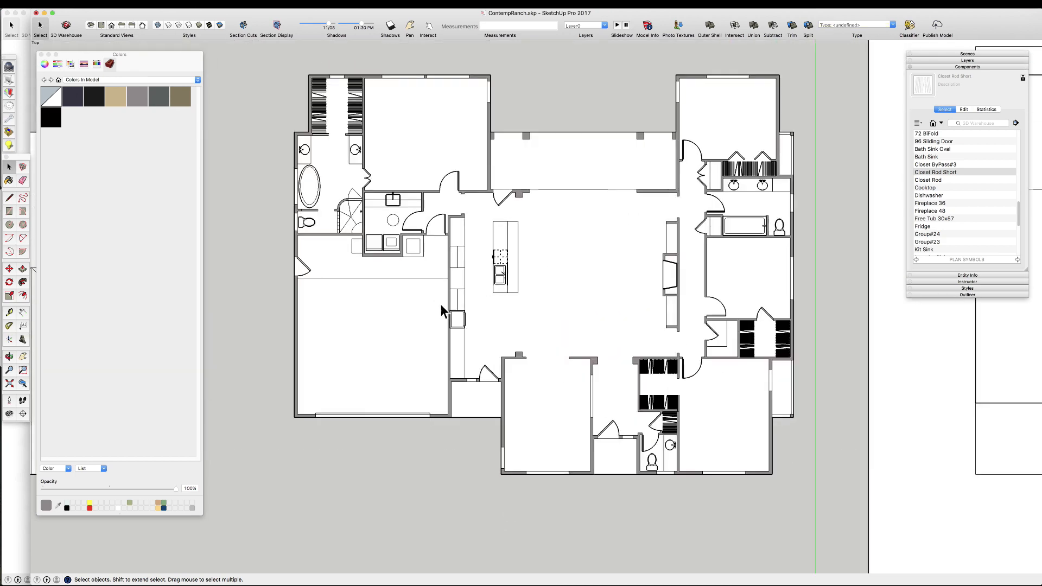
scroll(517, 239, "up", 5)
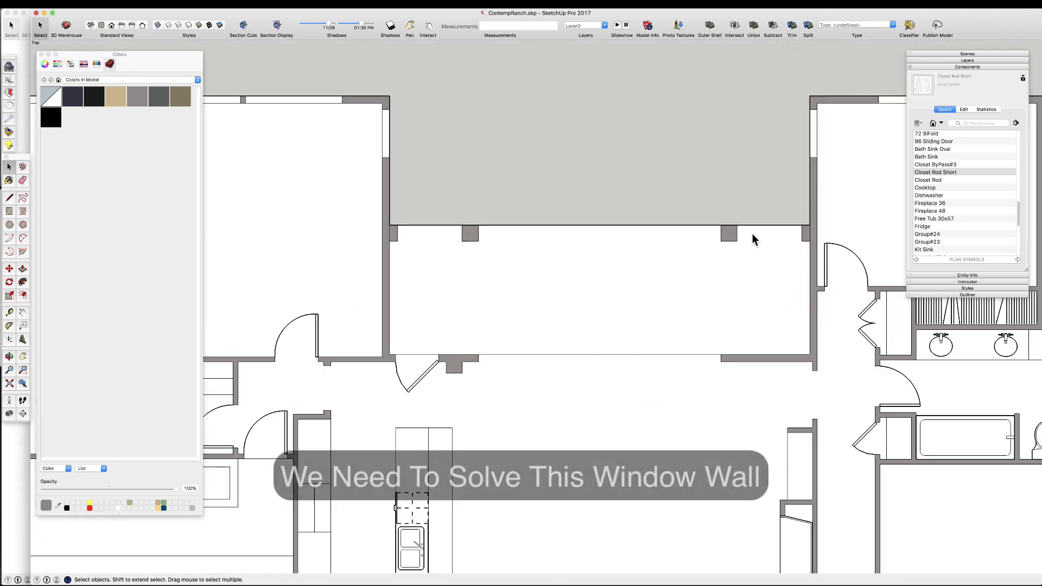
scroll(532, 237, "up", 2)
scroll(421, 271, "down", 3)
left_click_drag(421, 259, 785, 275)
scroll(774, 274, "up", 4)
key("m")
left_click(783, 276)
type("6.")
key("Return")
key("space")
scroll(505, 361, "down", 4)
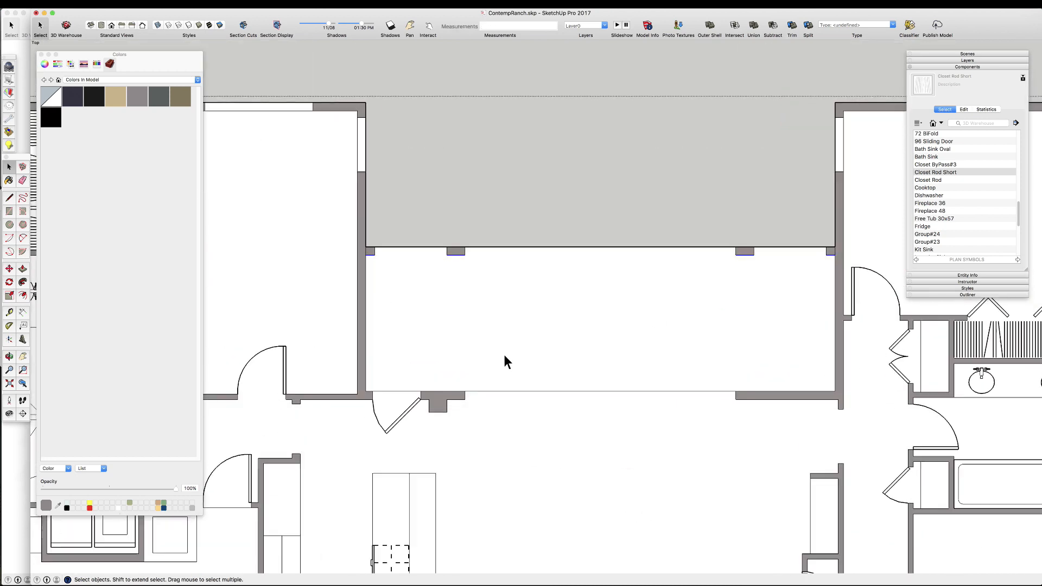
- Place a horizontal guide 6.5 inches outside the living area's rear window wall
scroll(340, 345, "down", 3)
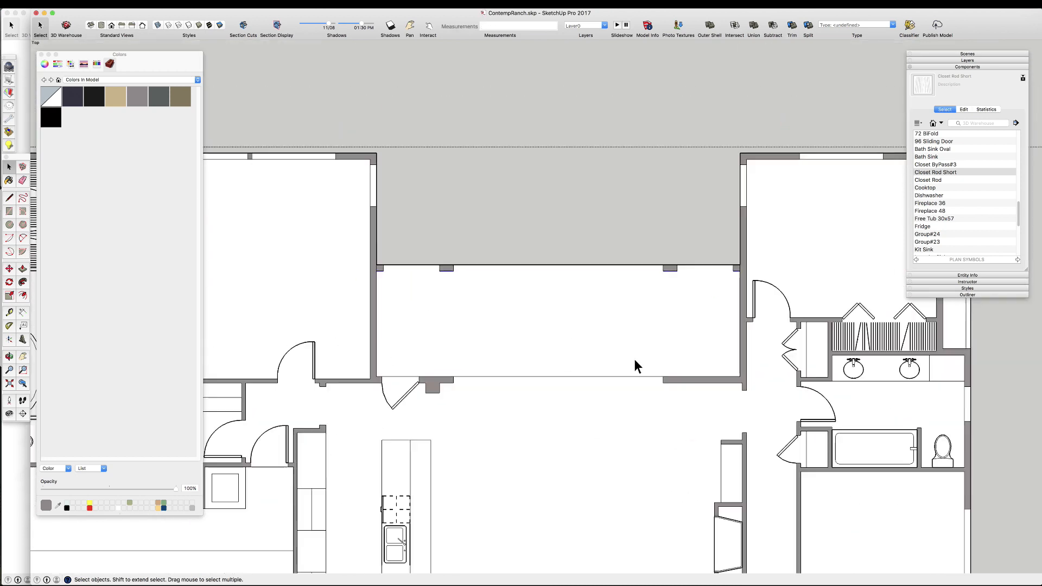
scroll(635, 366, "up", 4)
key("t")
scroll(735, 389, "down", 2)
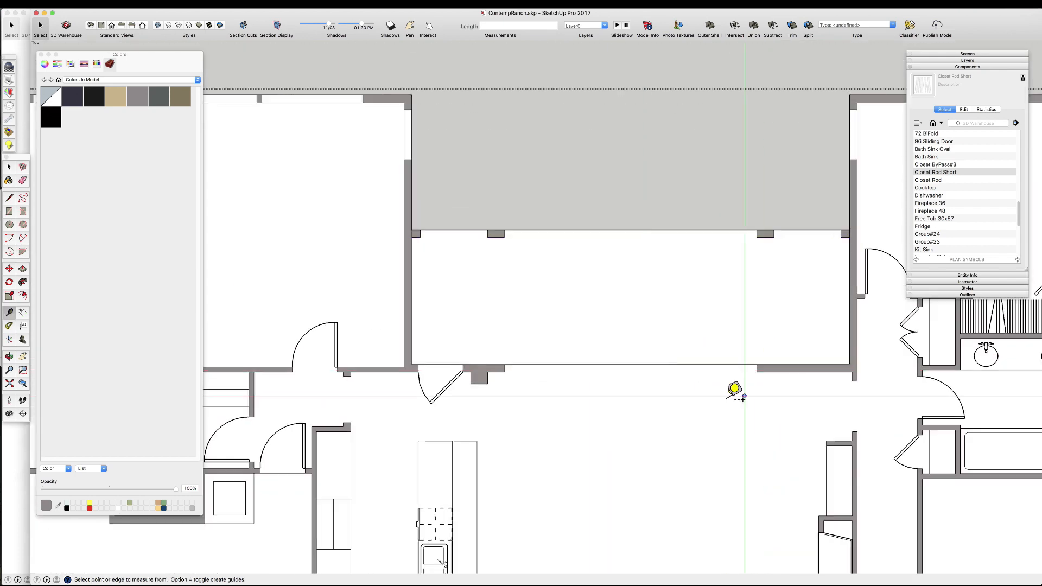
scroll(811, 353, "up", 3)
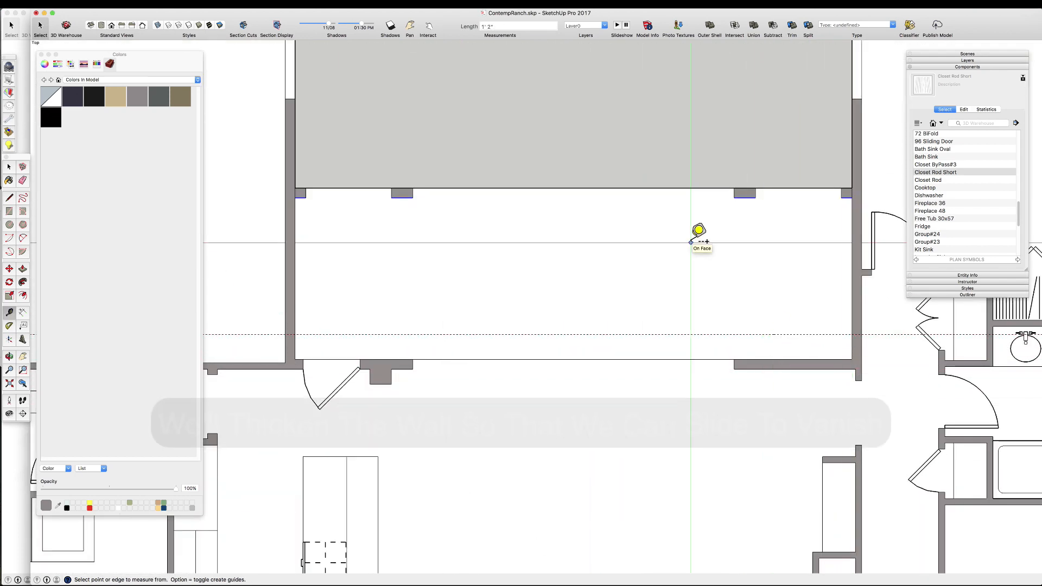
type("6.5")
key("Return")
- Draw rectangles from both rear window wall segments out to the guide to thicken them, ending the shorter one at the wall stub's edge
key("r")
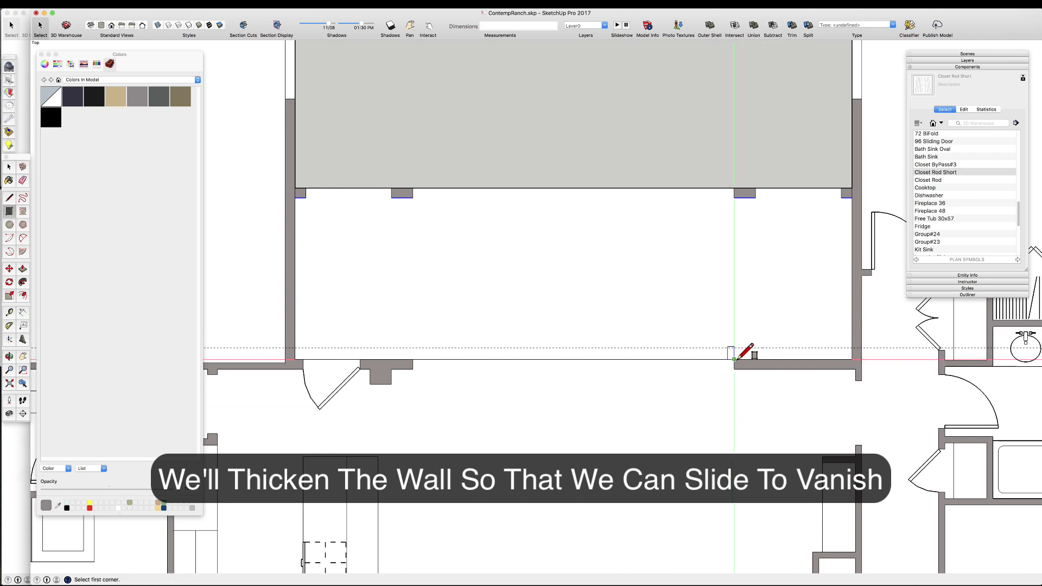
left_click(853, 347)
scroll(407, 358, "up", 2)
key("t")
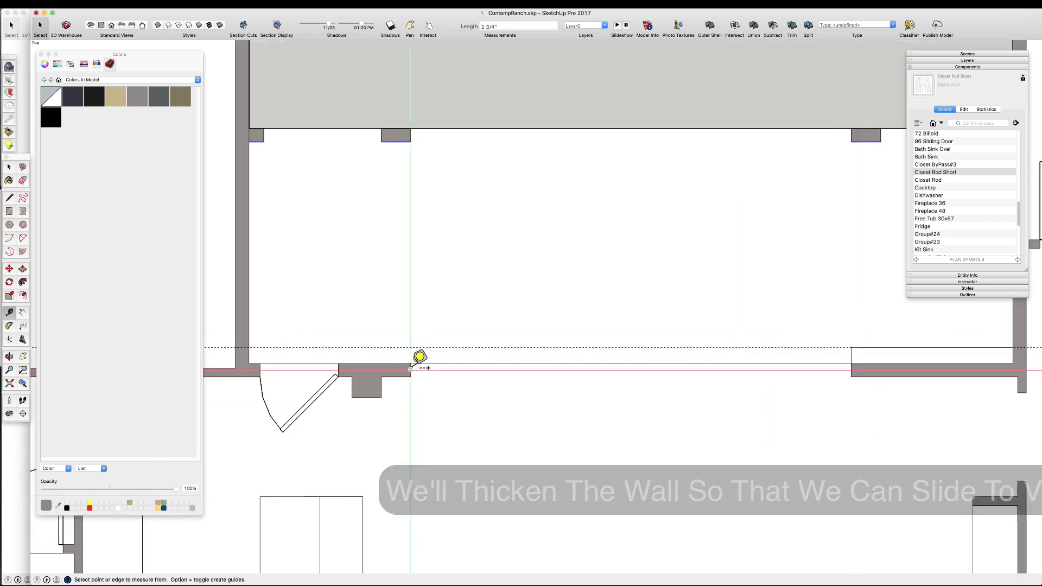
key("r")
scroll(396, 353, "down", 2)
scroll(388, 363, "up", 2)
key("space")
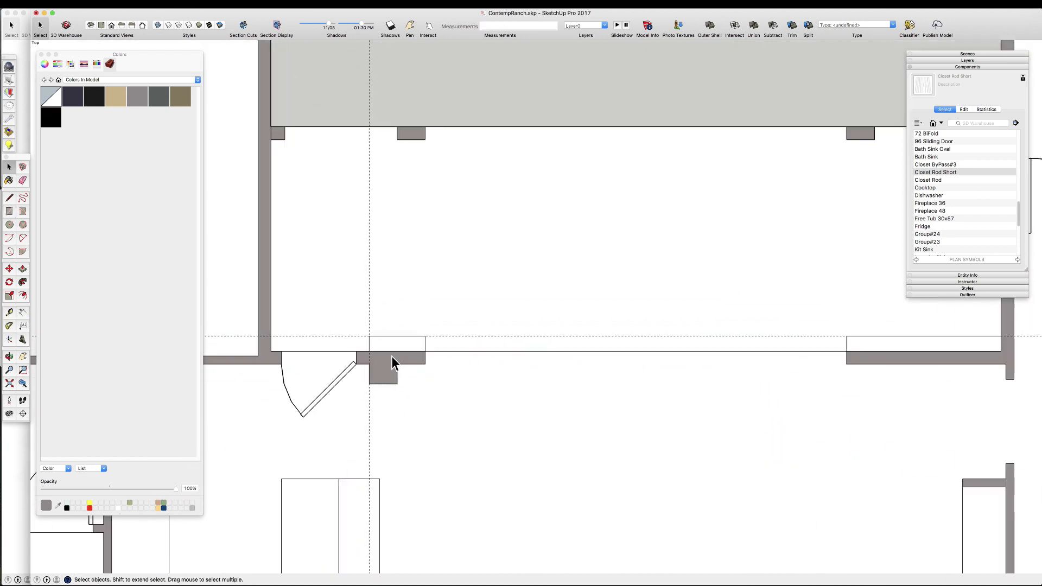
- Erase the seam on the thickened wall segment beside the rear door and fill the added strip with the gray wall color
key("e")
scroll(385, 365, "down", 2)
scroll(388, 358, "up", 4)
key("space")
left_click(391, 348)
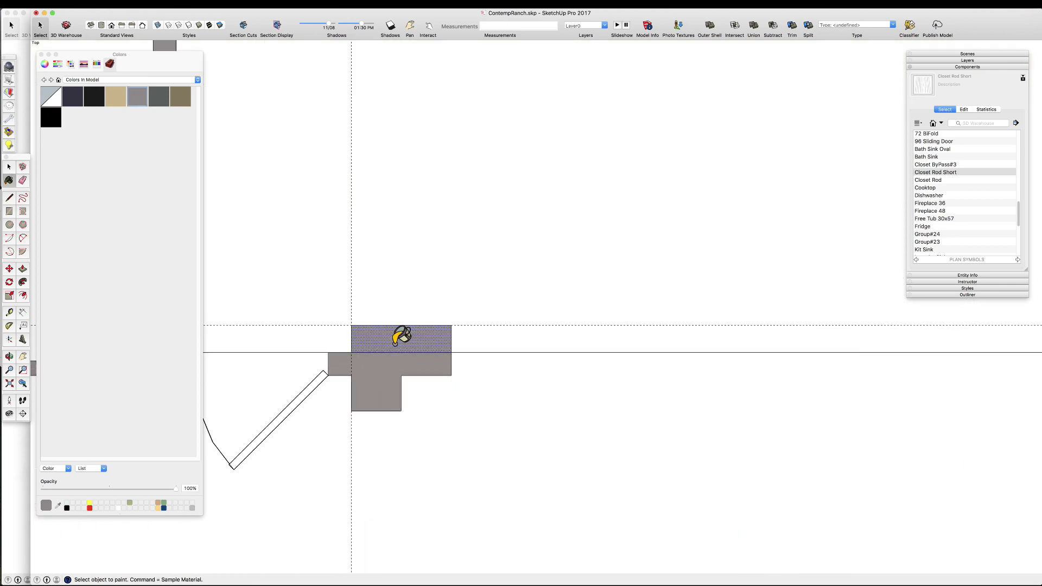
scroll(382, 354, "down", 5)
scroll(543, 375, "up", 3)
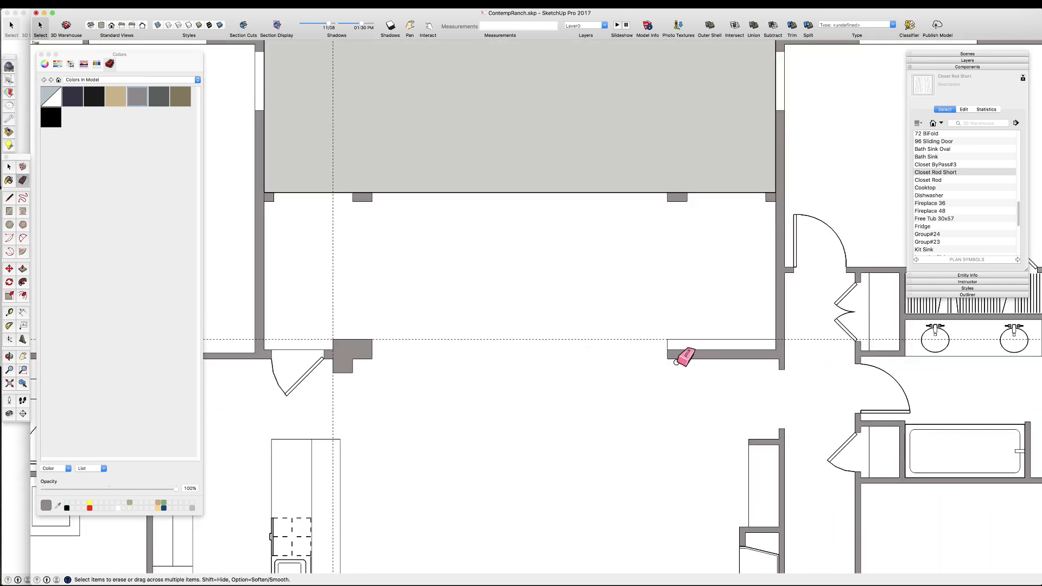
- Fill the added strip on the longer rear wall segment with wall gray and erase the seams joining it to the walls
scroll(780, 352, "up", 4)
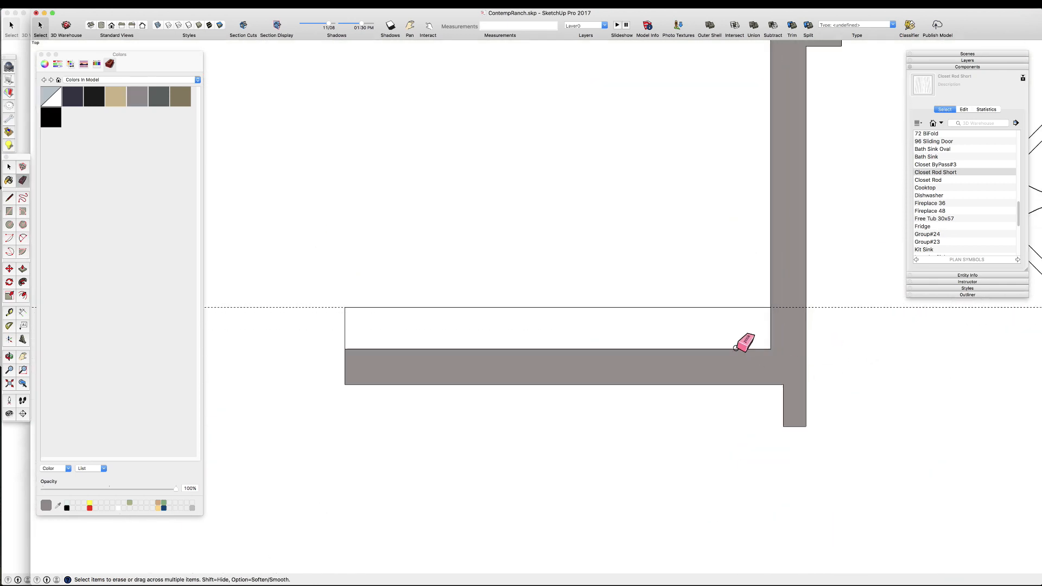
left_click(655, 336)
key("e")
key("space")
scroll(786, 353, "down", 5)
left_click(751, 356)
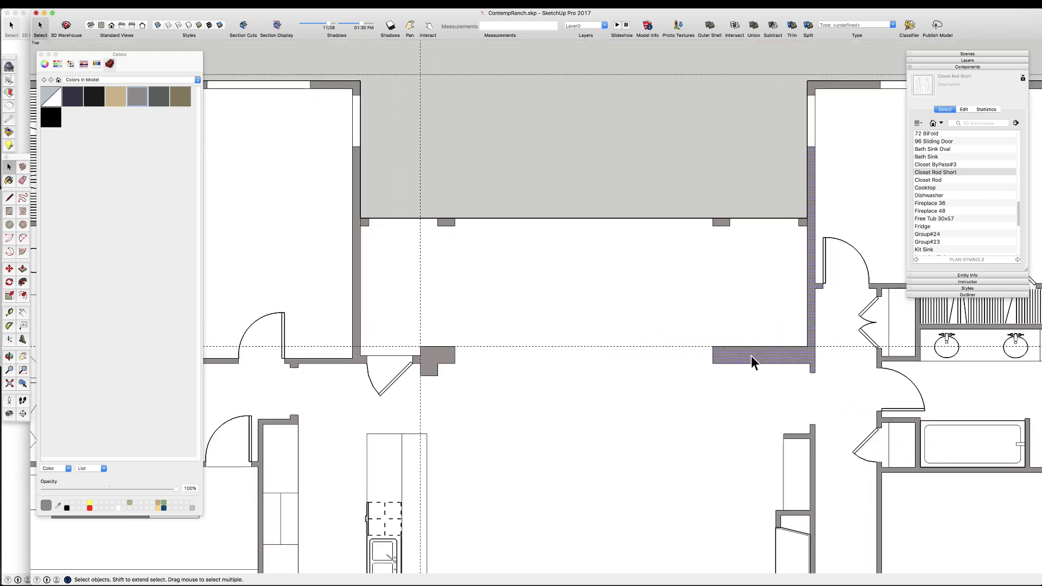
- Place guides inside the longer rear wall segment and cut a rectangular pocket between them for the sliding doors
scroll(751, 357, "up", 5)
key("t")
left_click(709, 372)
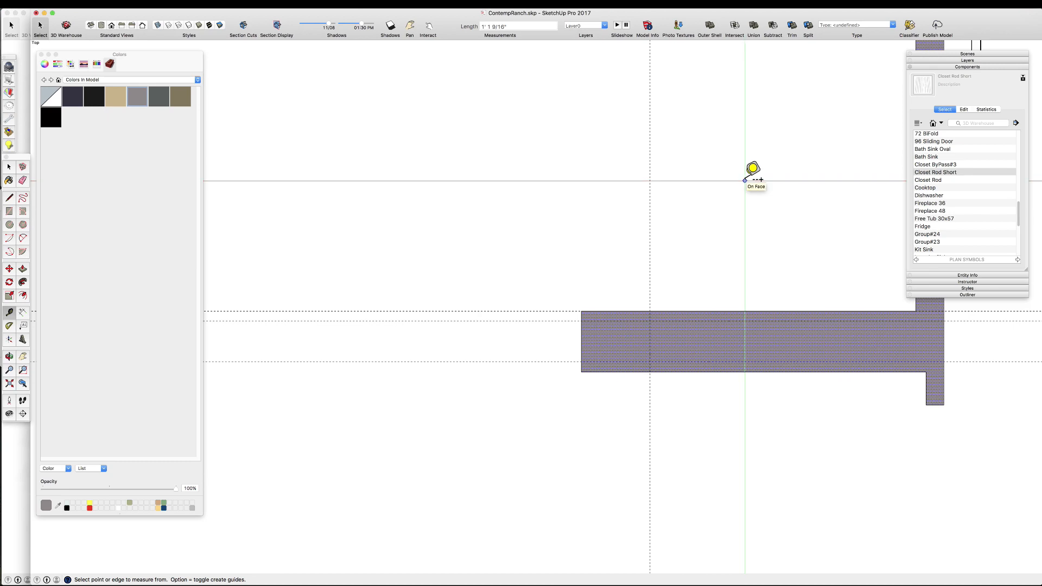
scroll(649, 393, "down", 4)
scroll(716, 362, "up", 4)
key("r")
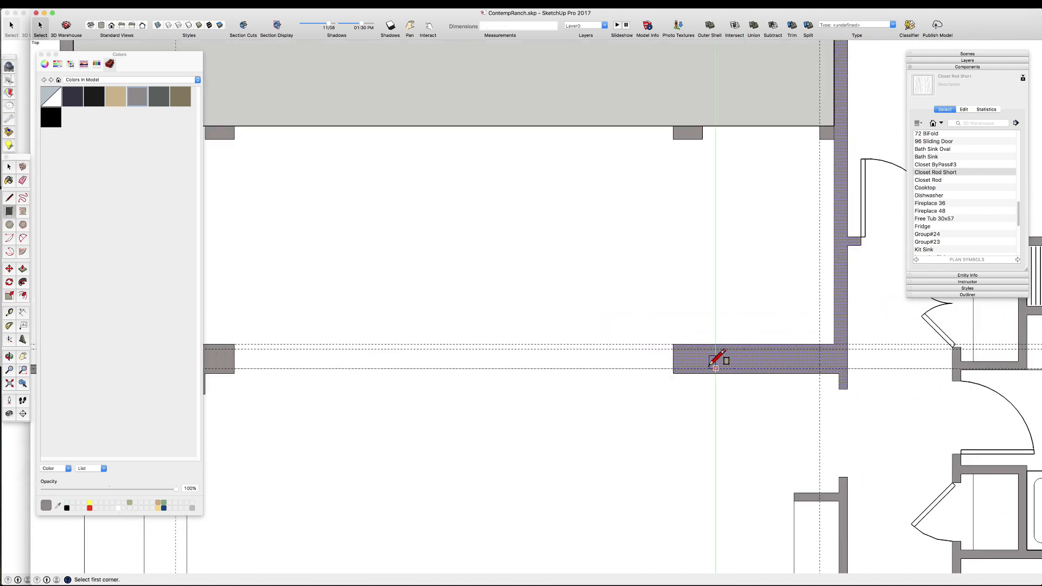
left_click(675, 361)
scroll(675, 361, "down", 4)
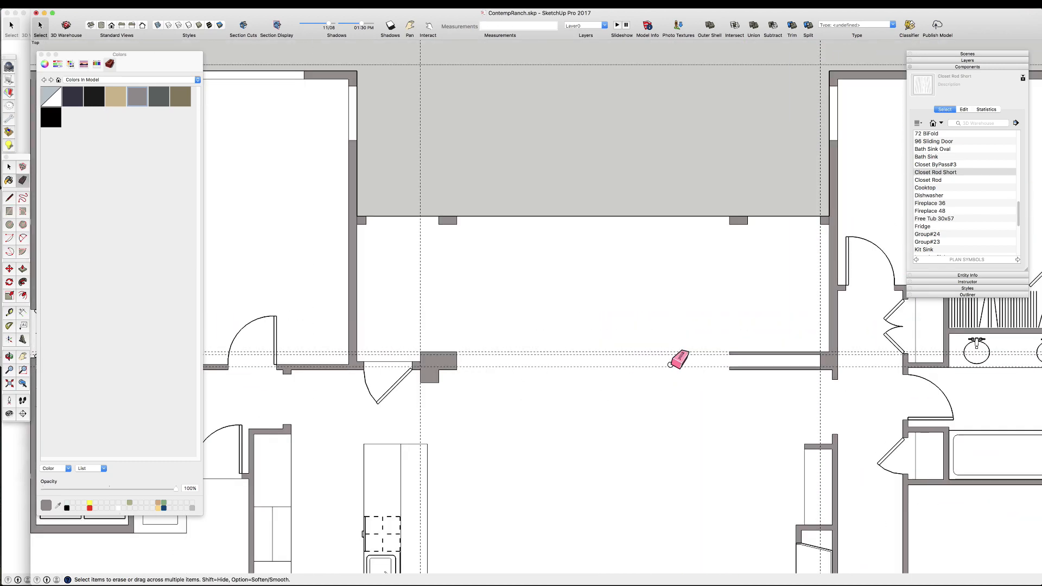
- Draw a line along the outer face across the rear opening between the two thickened wall segments
scroll(532, 377, "up", 5)
key("l")
left_click(424, 340)
scroll(511, 418, "down", 3)
left_click(842, 368)
key("space")
scroll(646, 320, "down", 4)
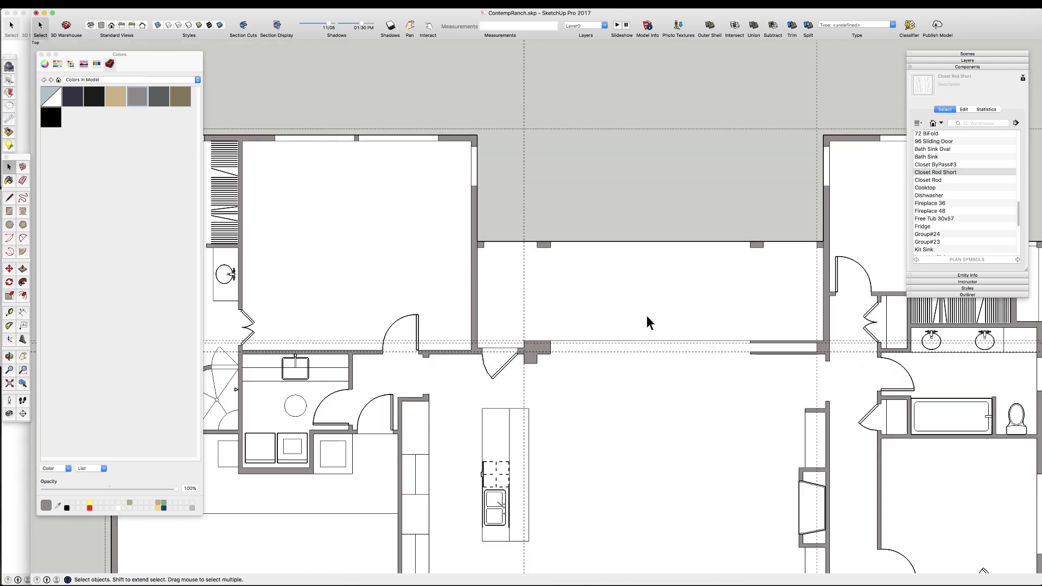
- Narrow the rear porch columns by moving the corner columns' side edges 2.75 inches toward the walls, and erase the leftover seams
scroll(662, 313, "up", 5)
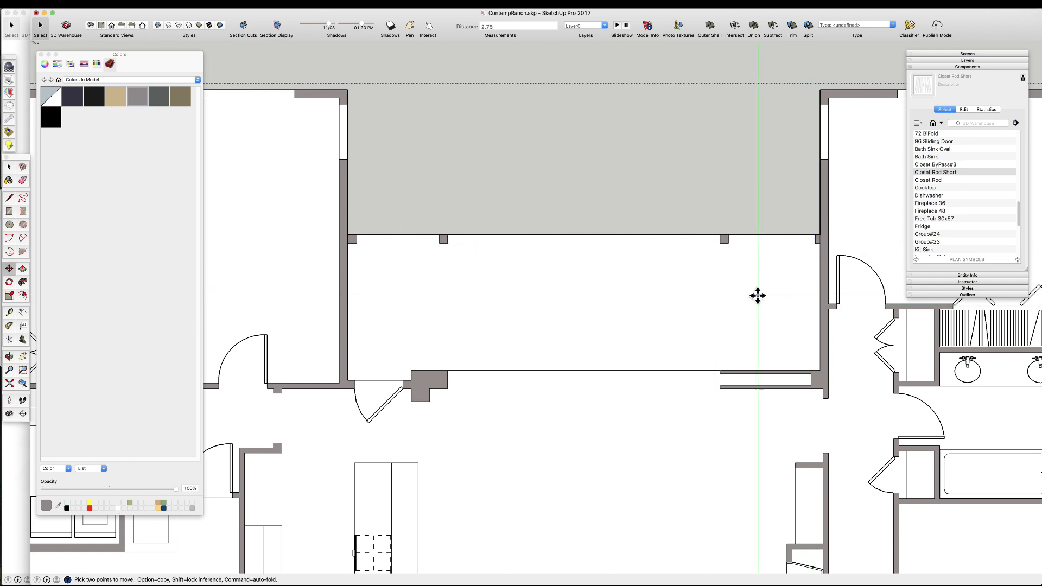
key("space")
scroll(473, 260, "up", 2)
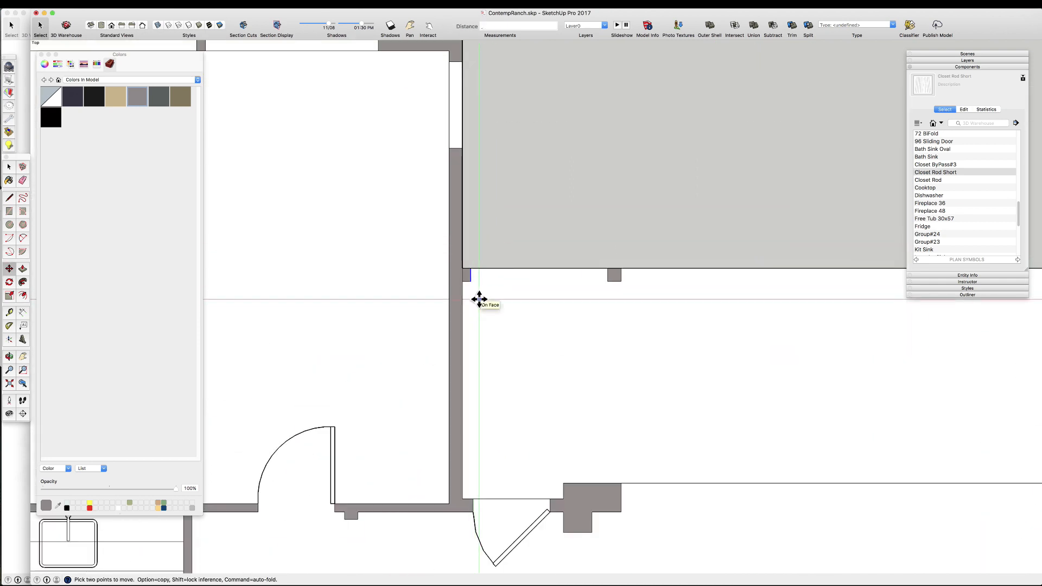
key("e")
scroll(484, 294, "up", 2)
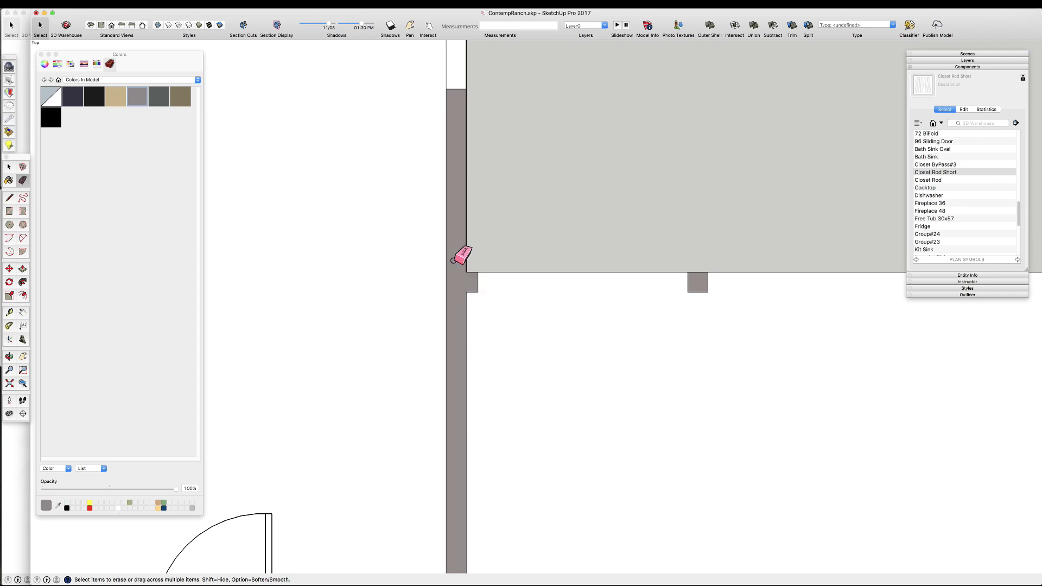
scroll(454, 259, "down", 3)
scroll(796, 242, "down", 5)
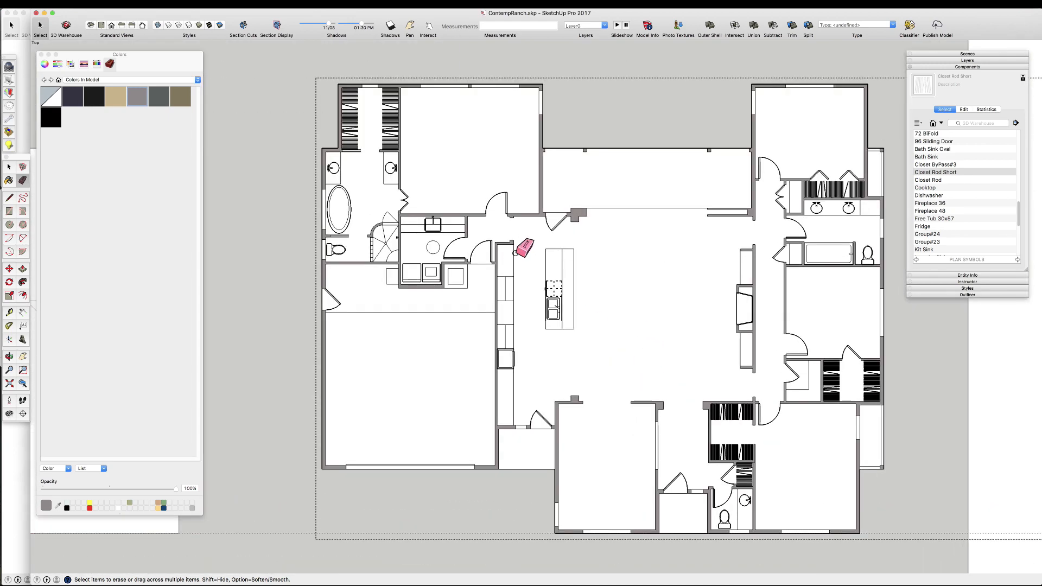
key("space")
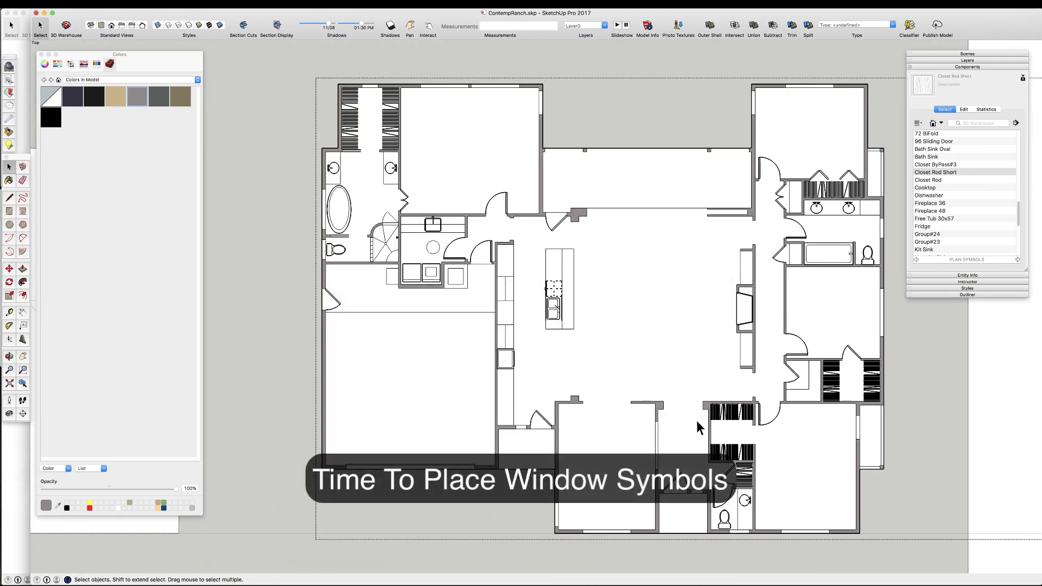
- Insert the Window 6w component and align its inner frame corner with the front room's window opening
scroll(961, 190, "down", 5)
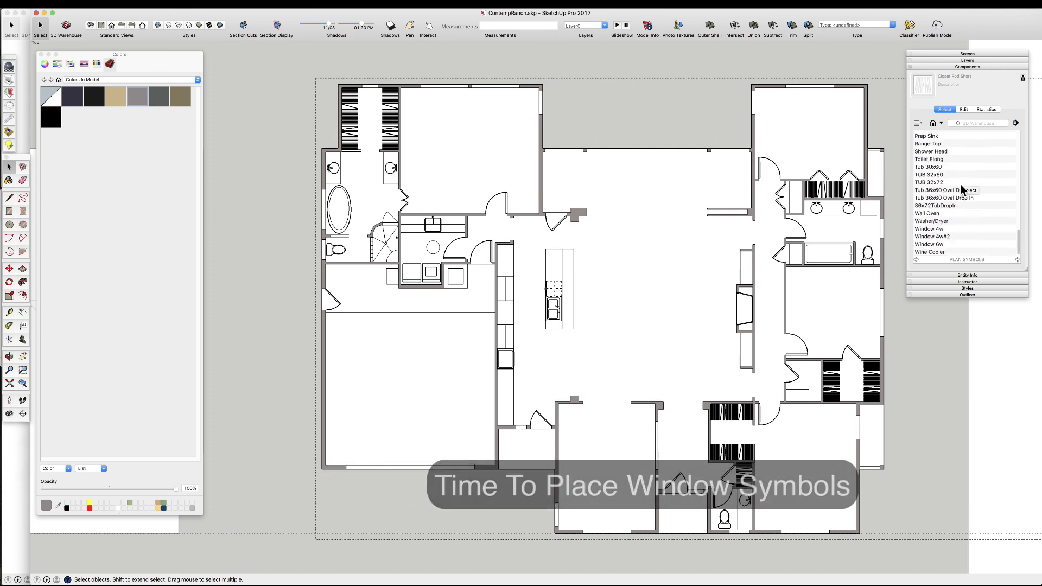
left_click(929, 244)
scroll(556, 348, "down", 3)
scroll(556, 347, "up", 10)
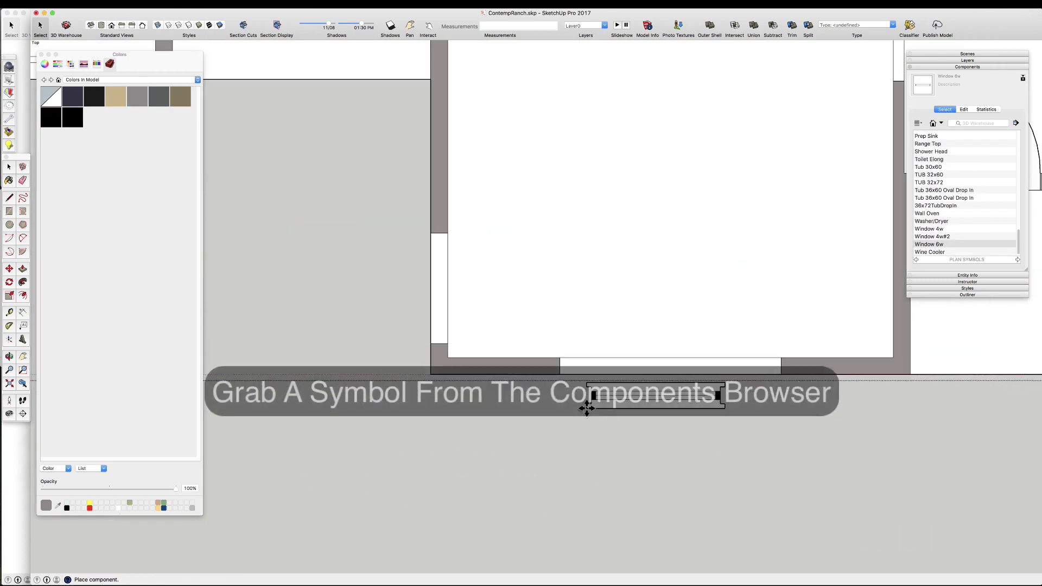
left_click(574, 443)
left_click(578, 398)
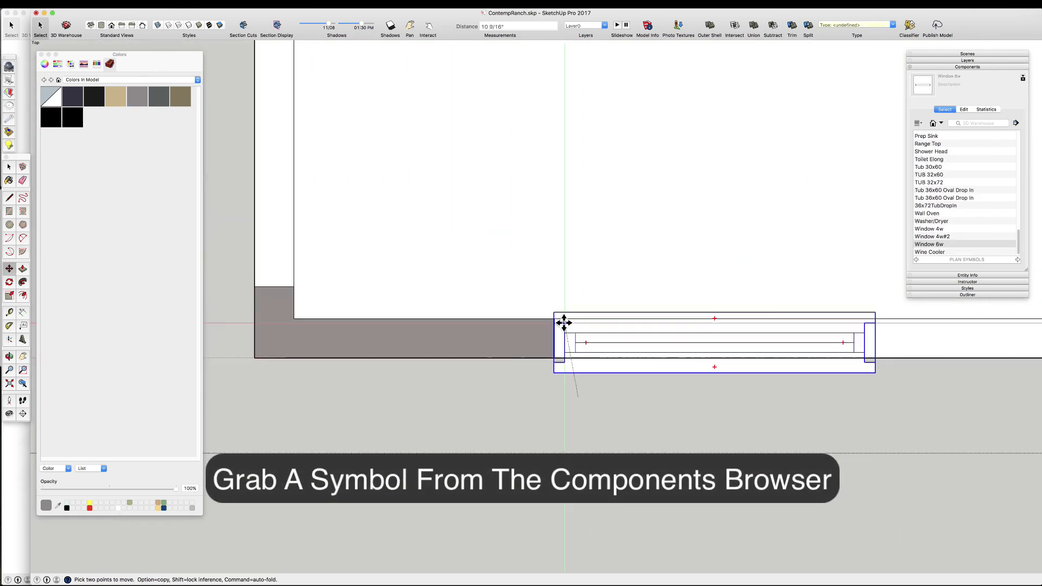
left_click(555, 319)
- Edit the front room's window component and stretch its end frame to the far side of the opening
scroll(555, 326, "down", 4)
scroll(638, 342, "up", 2)
key("space")
right_click(639, 338)
left_click(664, 380)
left_click_drag(664, 374, 709, 305)
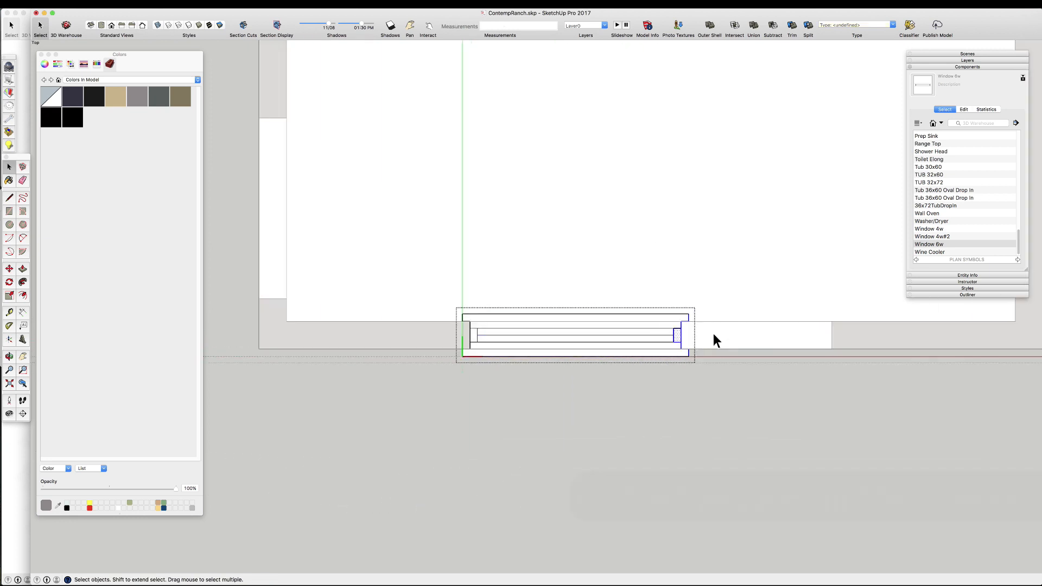
key("m")
left_click(681, 322)
left_click(832, 322)
scroll(611, 339, "down", 4)
scroll(575, 334, "down", 2)
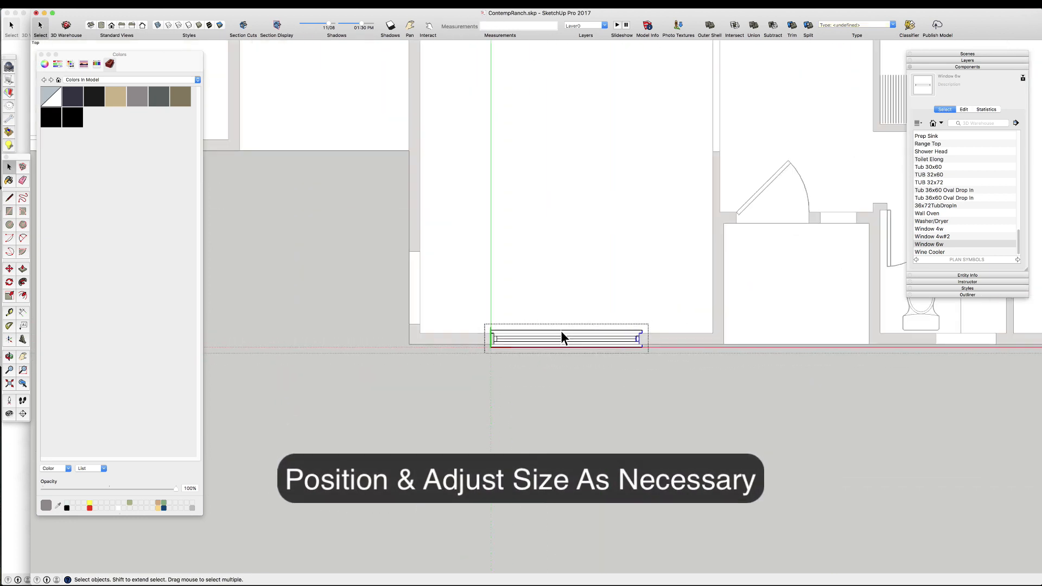
- Mark the midpoint of the window sash with a guide and draw two staggered 1 3/8 inch square mullions there
scroll(442, 347, "up", 5)
key("t")
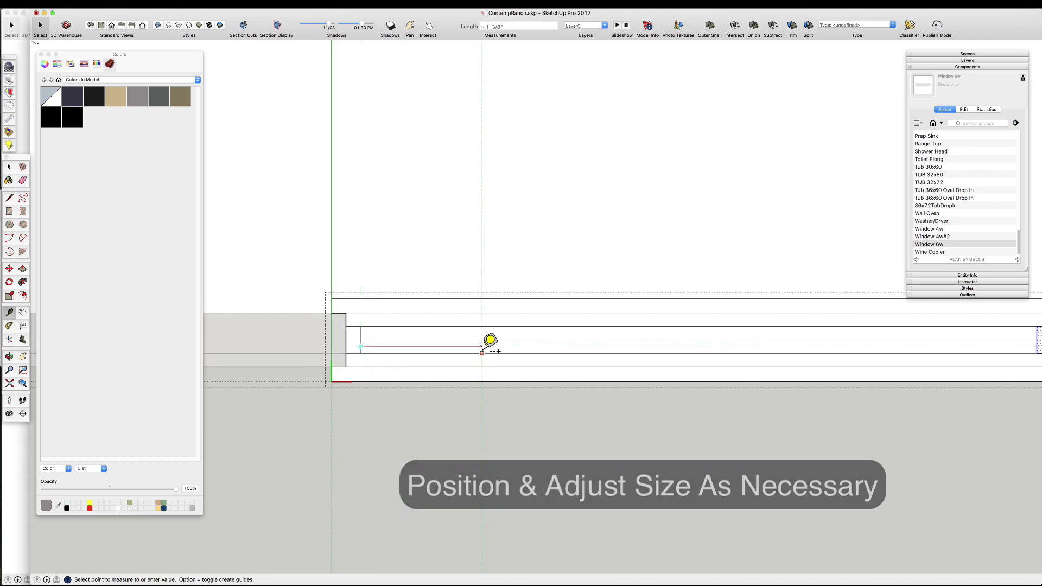
scroll(491, 346, "down", 3)
left_click(609, 346)
scroll(608, 346, "up", 3)
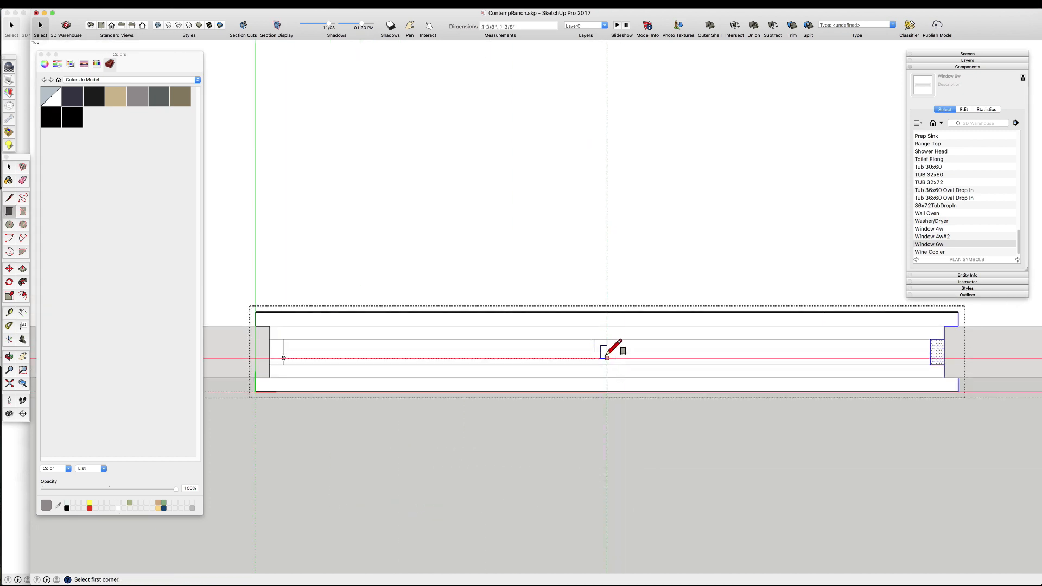
scroll(608, 352, "up", 2)
left_click(612, 350)
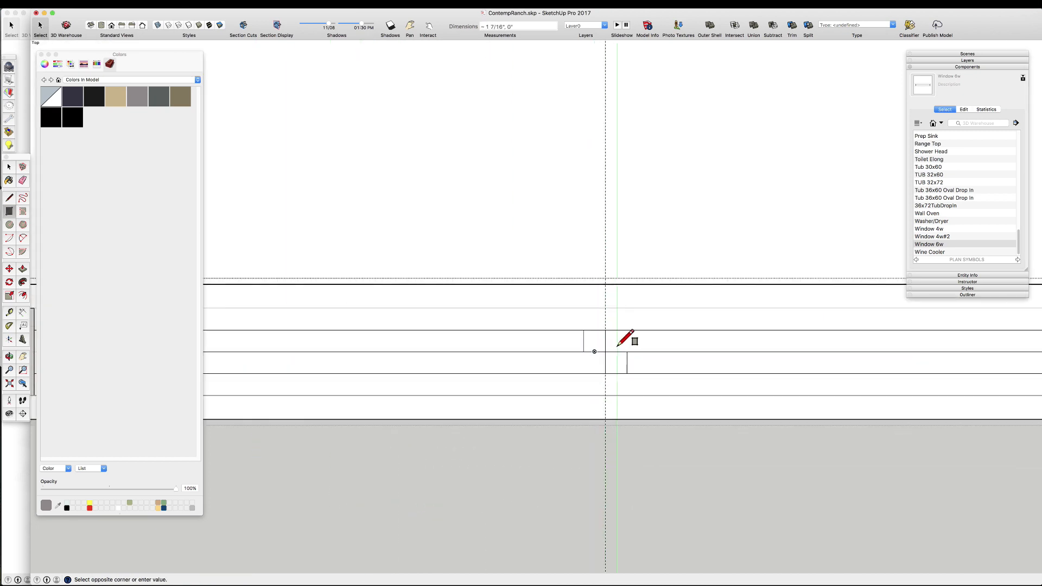
key("space")
scroll(637, 288, "down", 6)
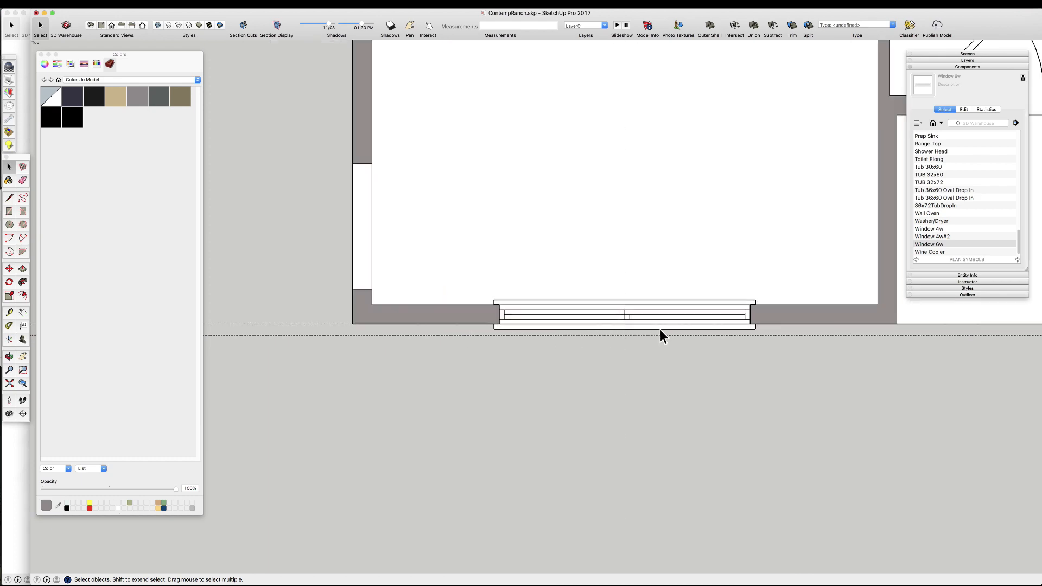
- Copy the finished window into the matching opening in the other front bedroom's front wall
left_click(578, 309)
scroll(507, 309, "up", 2)
key("m")
key("alt")
left_click(487, 291)
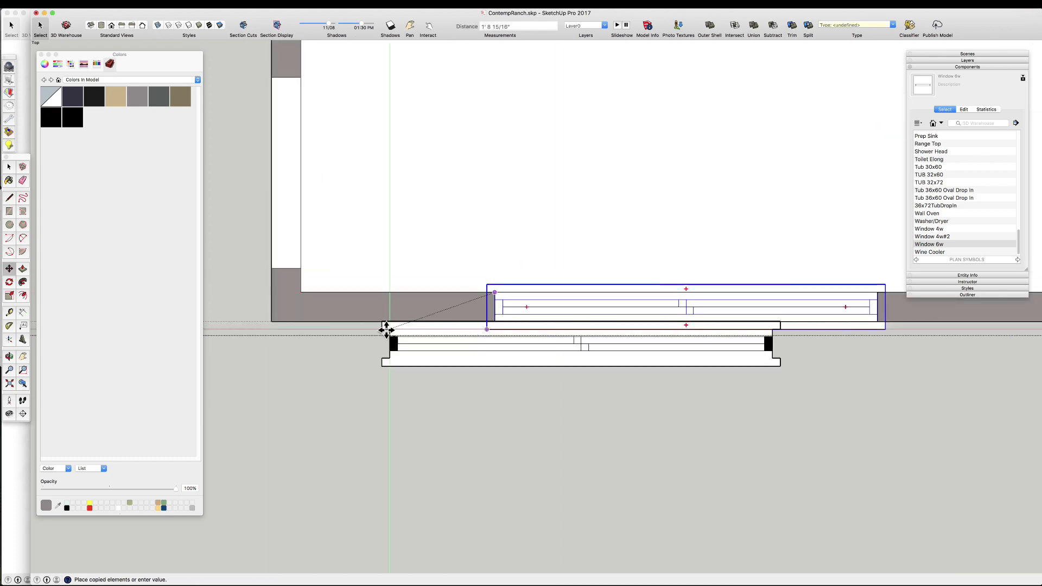
scroll(384, 326, "down", 5)
scroll(802, 326, "up", 2)
- Copy the front bedroom window to the side bedroom, rotate it 90 degrees and fit it in the outer wall opening
scroll(764, 341, "down", 5)
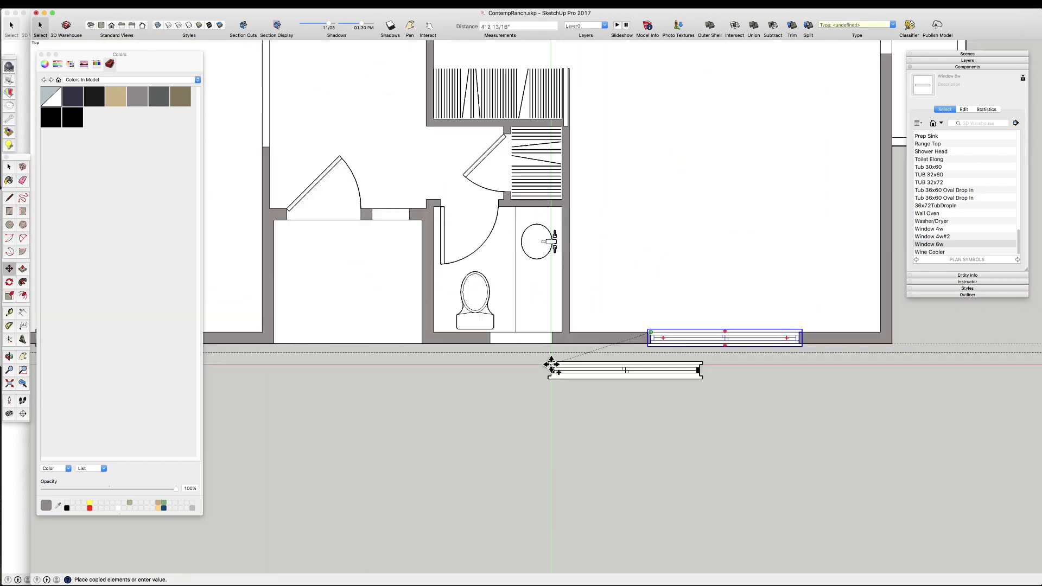
scroll(642, 300, "up", 6)
left_click(632, 308)
key("q")
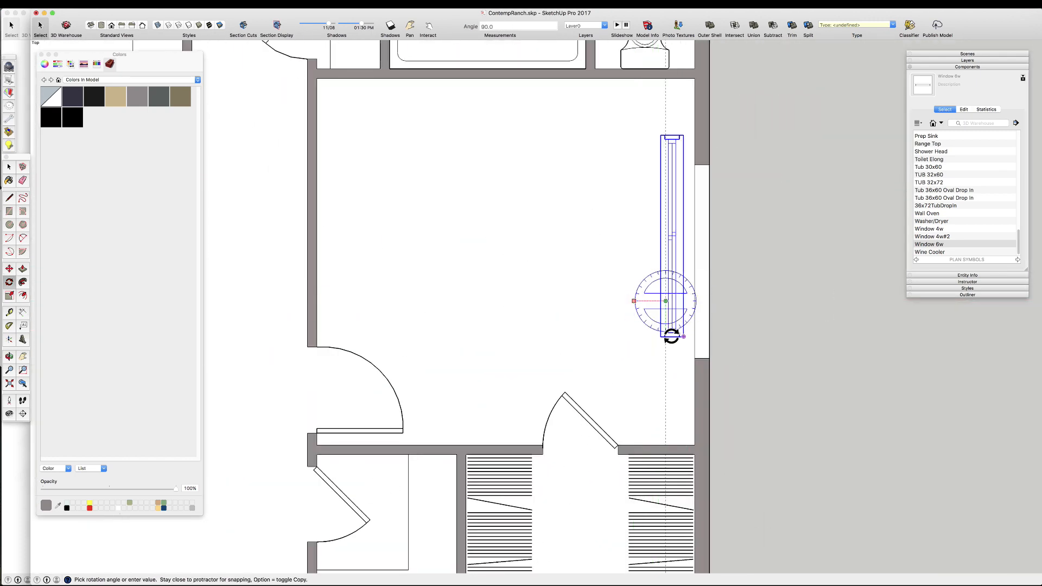
key("m")
scroll(676, 347, "up", 2)
scroll(717, 423, "down", 5)
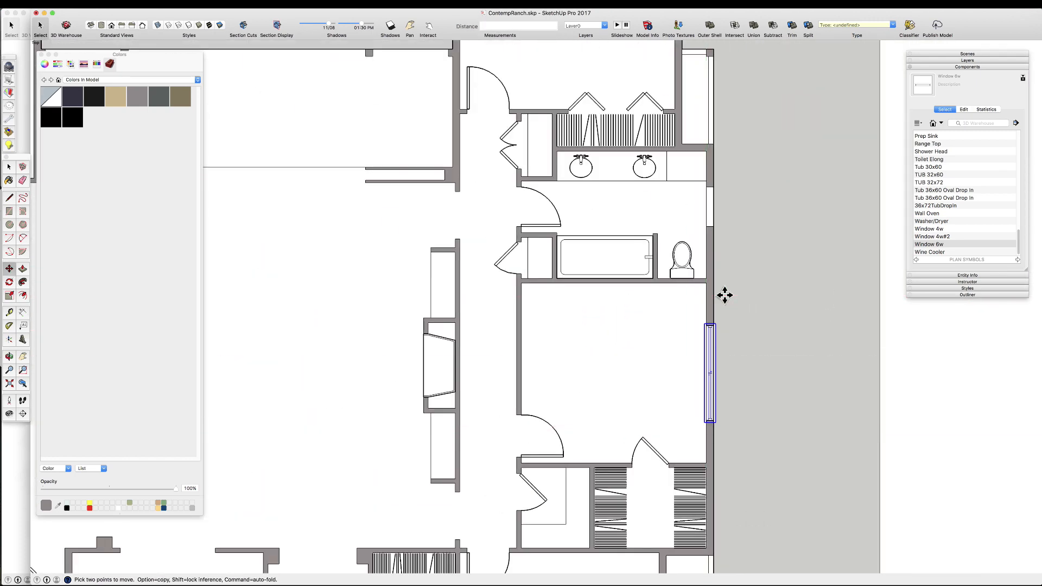
- Copy the side bedroom window across the plan to just outside the master bath's tub wall
scroll(706, 304, "up", 3)
scroll(693, 310, "down", 2)
key("q")
scroll(710, 367, "down", 4)
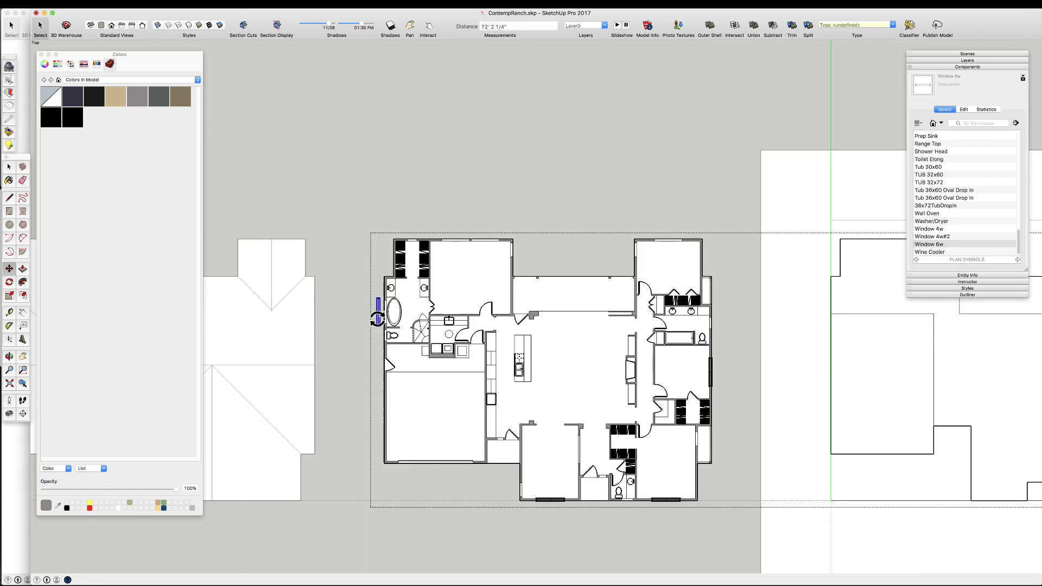
- Copy the front room window to the rear wall opening of the smaller rear bedroom
scroll(526, 484, "up", 4)
left_click(554, 485)
scroll(554, 485, "up", 5)
left_click(582, 475)
key("alt")
scroll(537, 518, "down", 6)
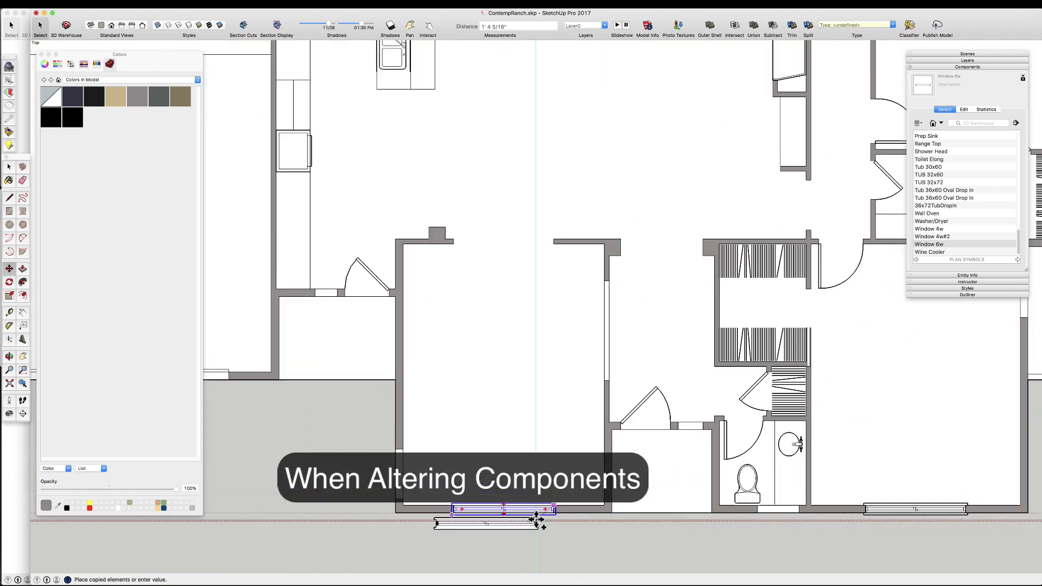
scroll(676, 253, "up", 6)
left_click(654, 284)
scroll(654, 288, "down", 6)
scroll(655, 289, "down", 4)
scroll(551, 217, "up", 4)
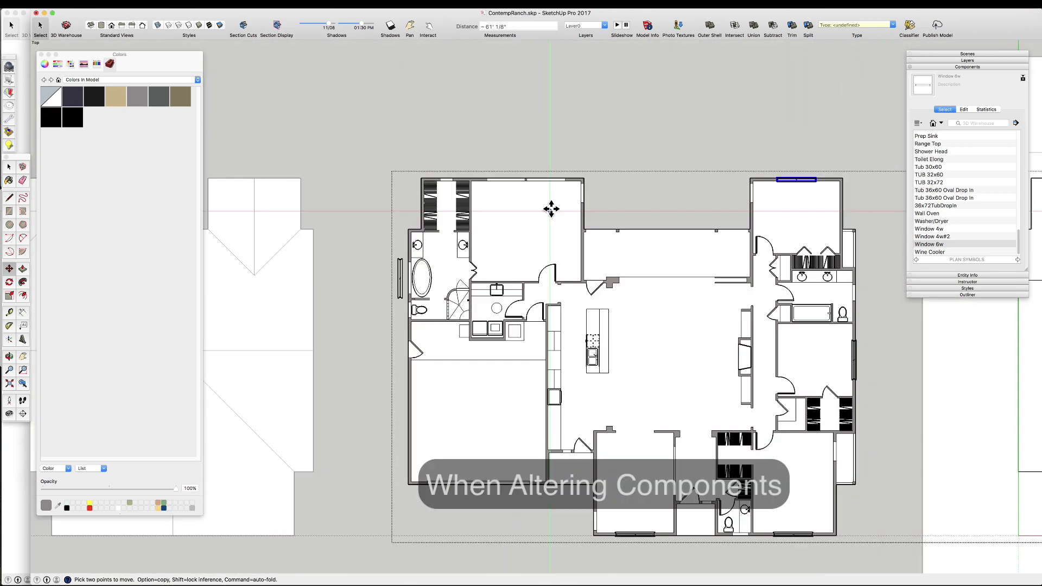
- Copy the rear bedroom window to the master bedroom and fit it into the paired rear wall openings
left_click(821, 176)
key("alt")
scroll(538, 168, "up", 7)
left_click(583, 269)
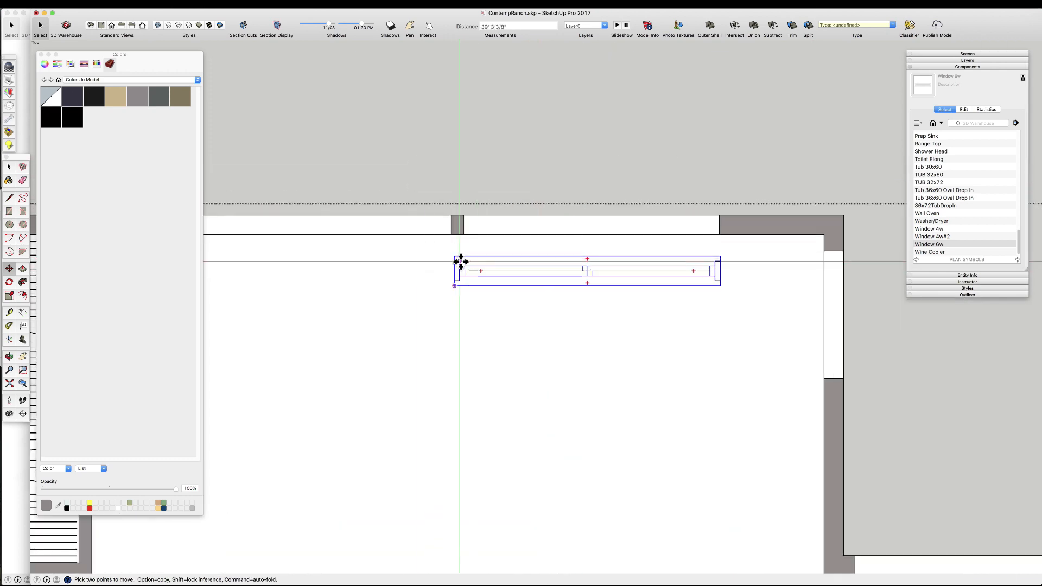
scroll(465, 216, "down", 4)
scroll(614, 286, "up", 4)
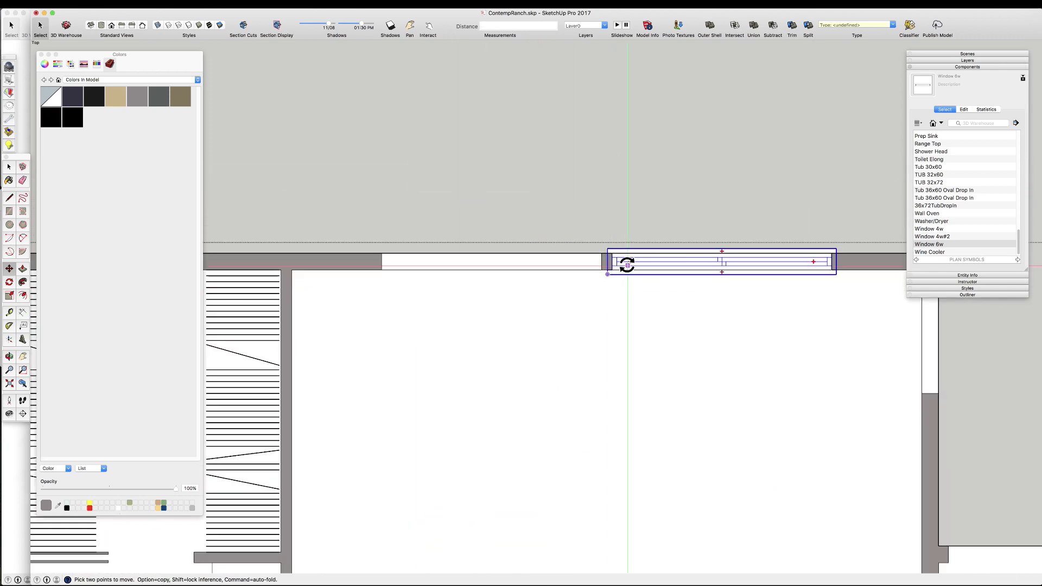
left_click(411, 255)
- Shorten the window copy outside the master bath, center its mullions and move it into the opening beside the tub
scroll(717, 252, "down", 3)
scroll(494, 221, "up", 4)
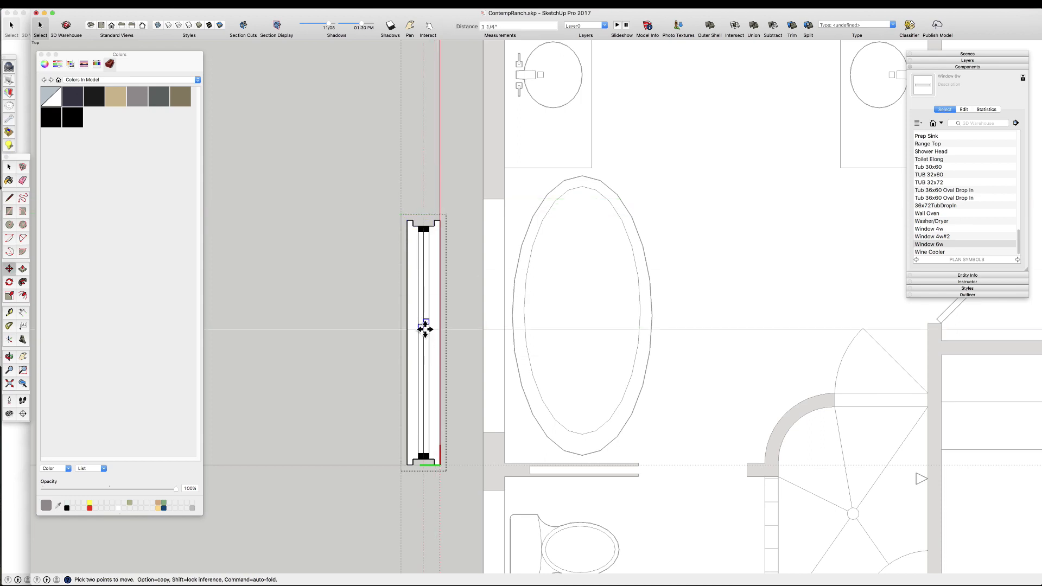
left_click(423, 271)
left_click(433, 226)
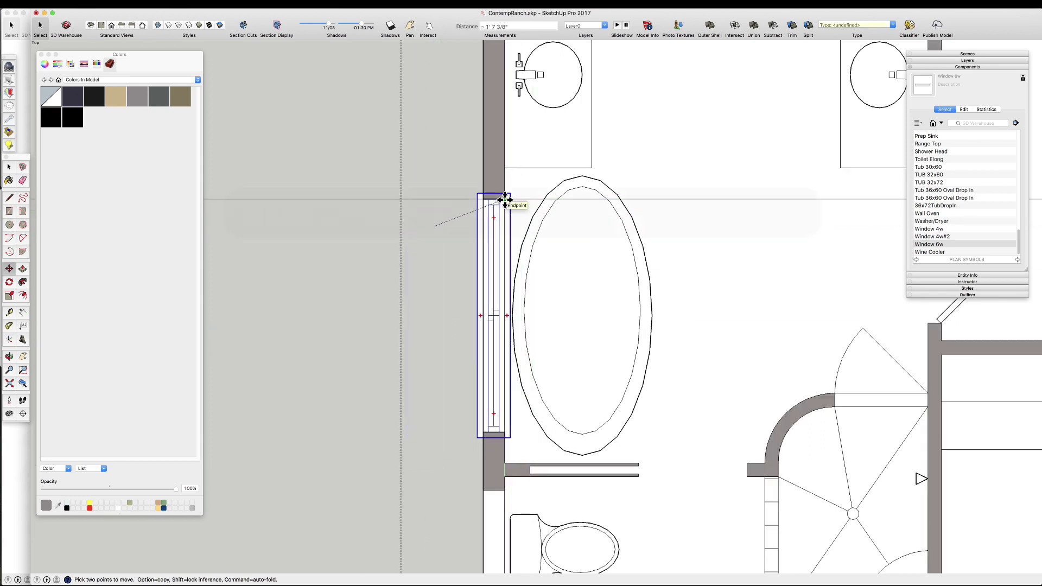
- Place the window in the exterior wall opening beside the oval tub
left_click(504, 199)
key("space")
scroll(447, 202, "down", 6)
scroll(447, 209, "up", 5)
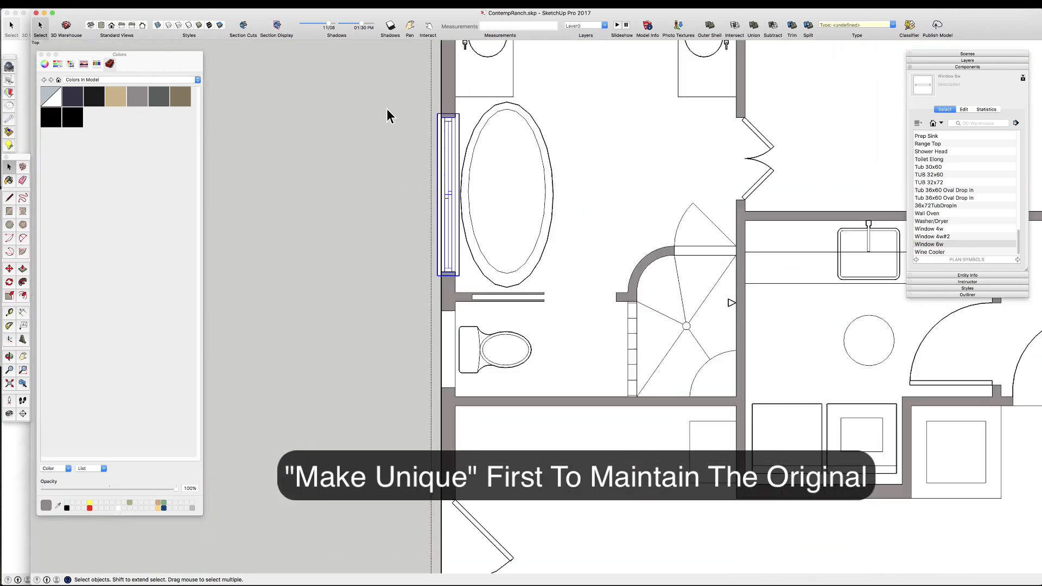
- Copy the tub window to the empty area outside the wall and make the copy unique
left_click(441, 235)
left_click(312, 267)
key("space")
scroll(327, 202, "up", 1)
right_click(346, 223)
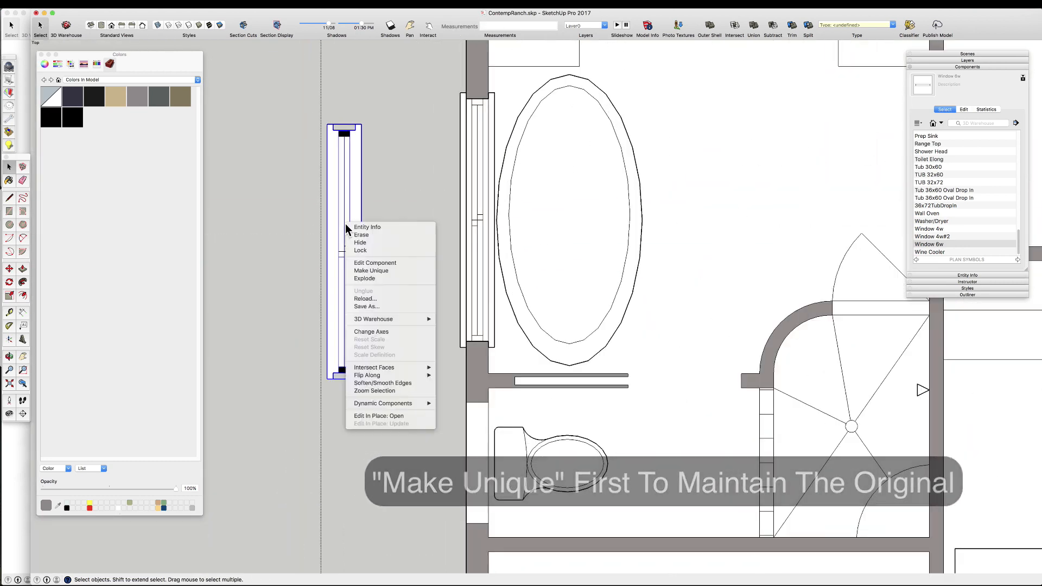
left_click(373, 270)
- Edit the unique window copy and shorten it by 30 inches
right_click(334, 213)
left_click(367, 251)
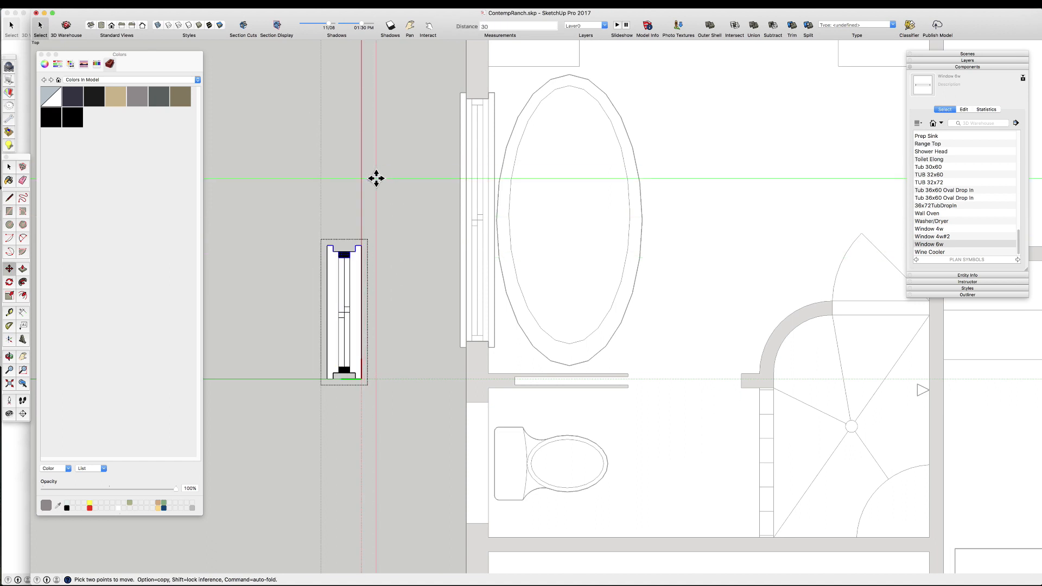
key("Escape")
- Move the shortened window into the exterior wall opening behind the master bathroom toilet
left_click(355, 251)
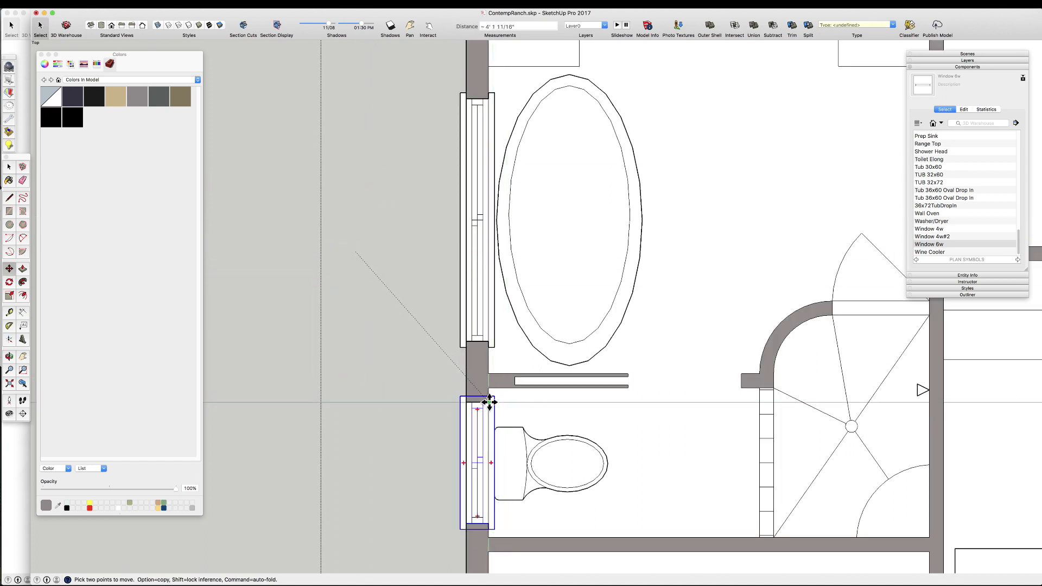
left_click(489, 402)
scroll(398, 204, "down", 5)
key("space")
- Copy the master toilet window to just outside the powder room's front wall opening and turn it parallel to that wall
left_click(353, 288)
scroll(353, 288, "up", 5)
left_click(415, 308)
double_click(415, 307)
left_click(415, 303)
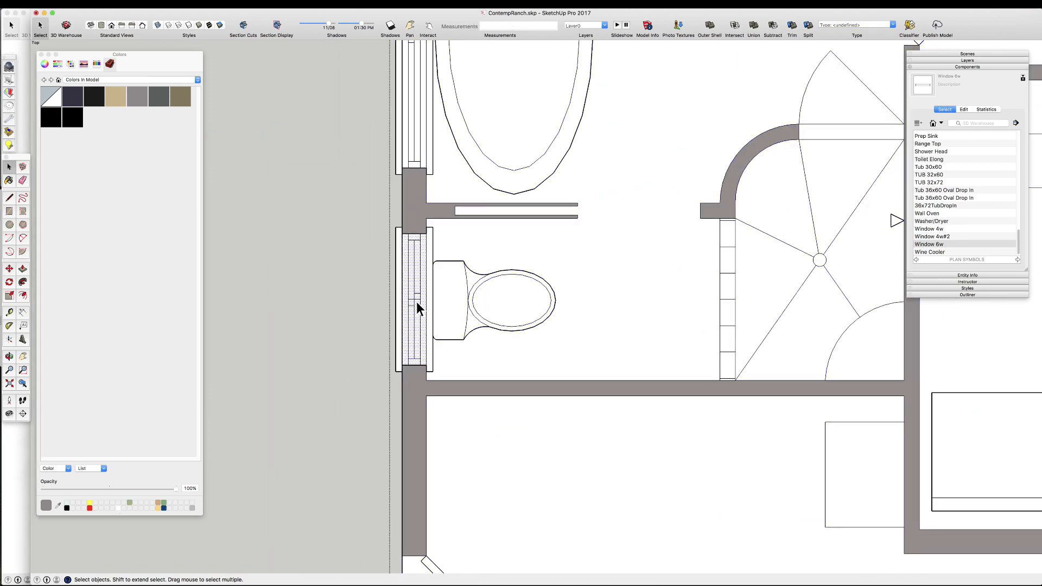
left_click(430, 307)
key("m")
left_click(426, 234)
key("alt")
scroll(389, 158, "down", 1)
scroll(385, 155, "down", 5)
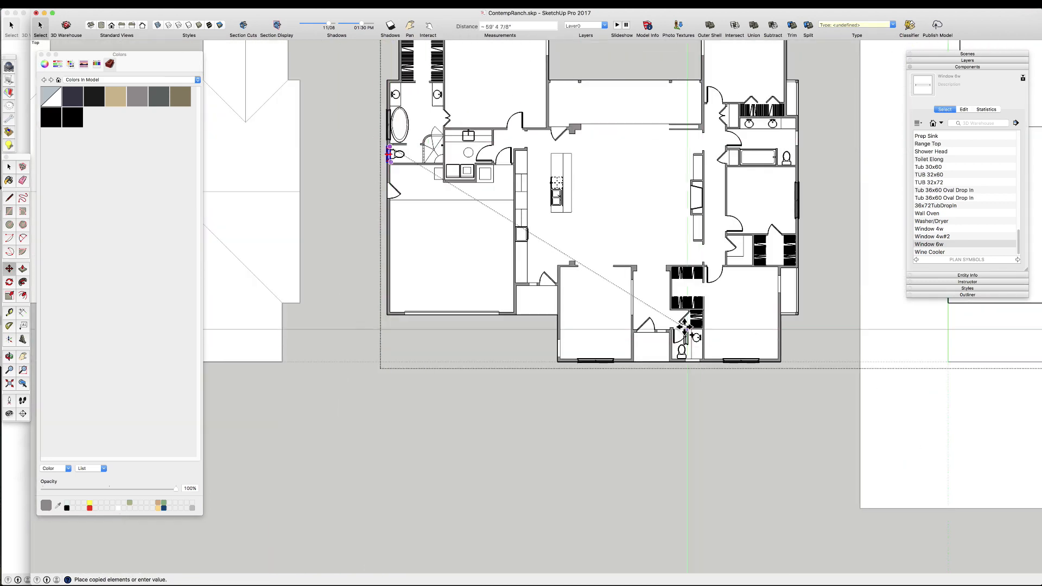
scroll(690, 380, "up", 7)
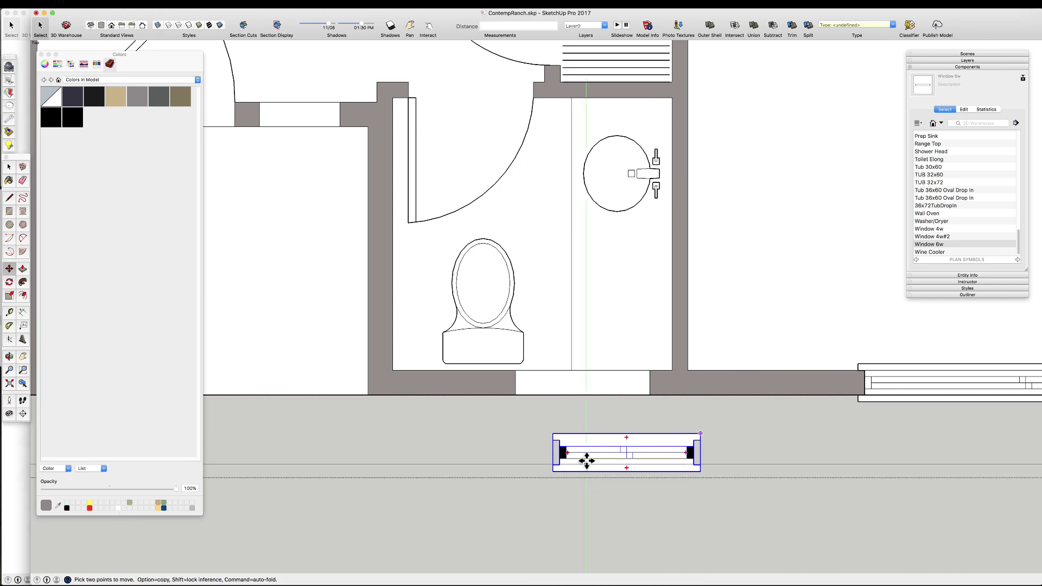
- Fit the copied window into the powder room's front wall opening by its inner corner
left_click(559, 440)
left_click(516, 371)
key("space")
- Copy the powder room window to just outside the side wall opening of the double-sink bathroom
scroll(561, 386, "down", 4)
key("m")
scroll(561, 387, "up", 3)
left_click(558, 388)
key("alt")
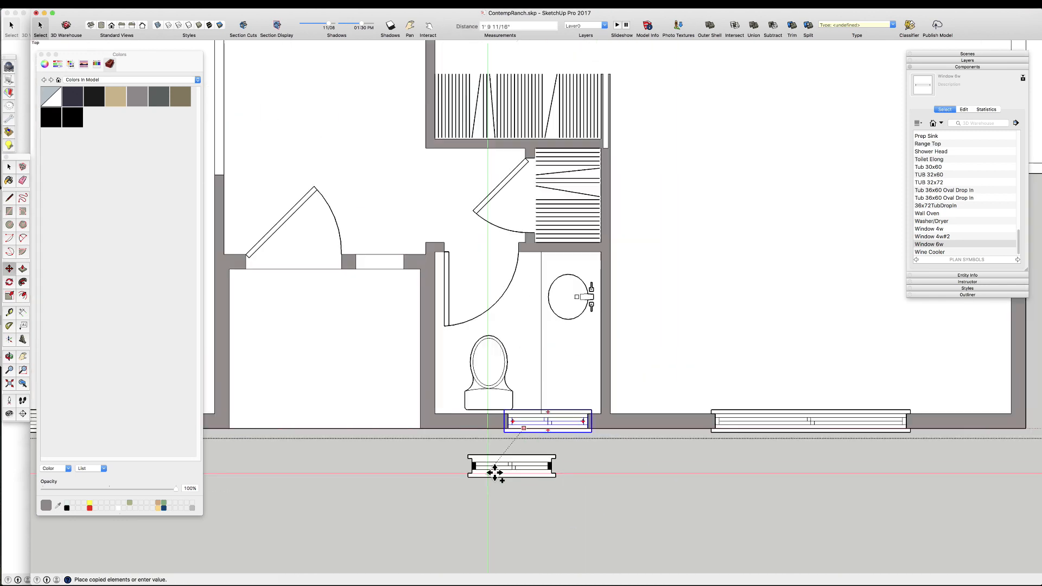
scroll(717, 379, "down", 6)
scroll(728, 197, "up", 8)
left_click(685, 234)
- Rotate the copied window parallel to the side wall and fit it into the double-sink bathroom's opening
key("q")
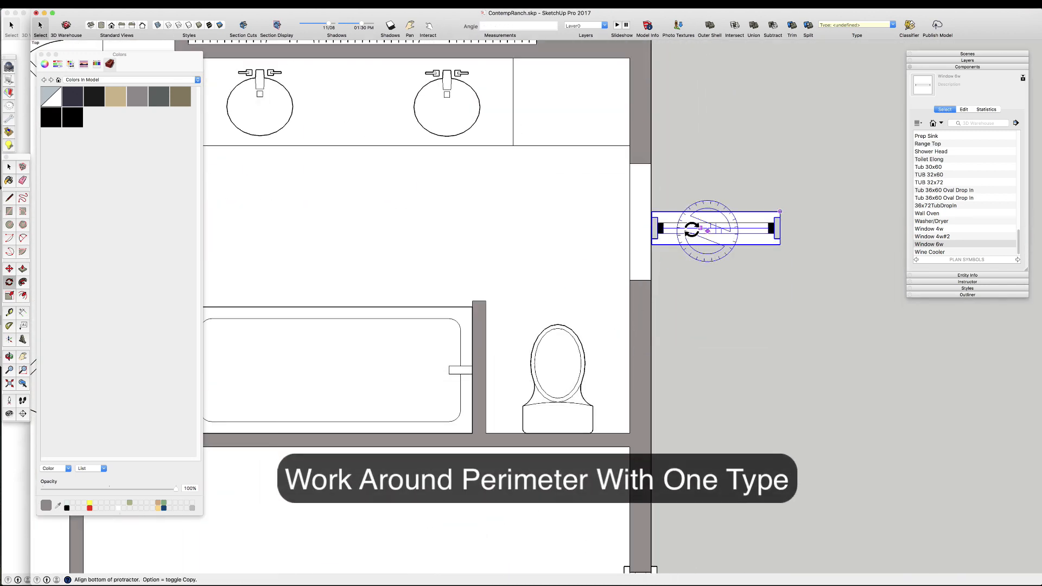
left_click(704, 246)
key("space")
scroll(703, 183, "up", 2)
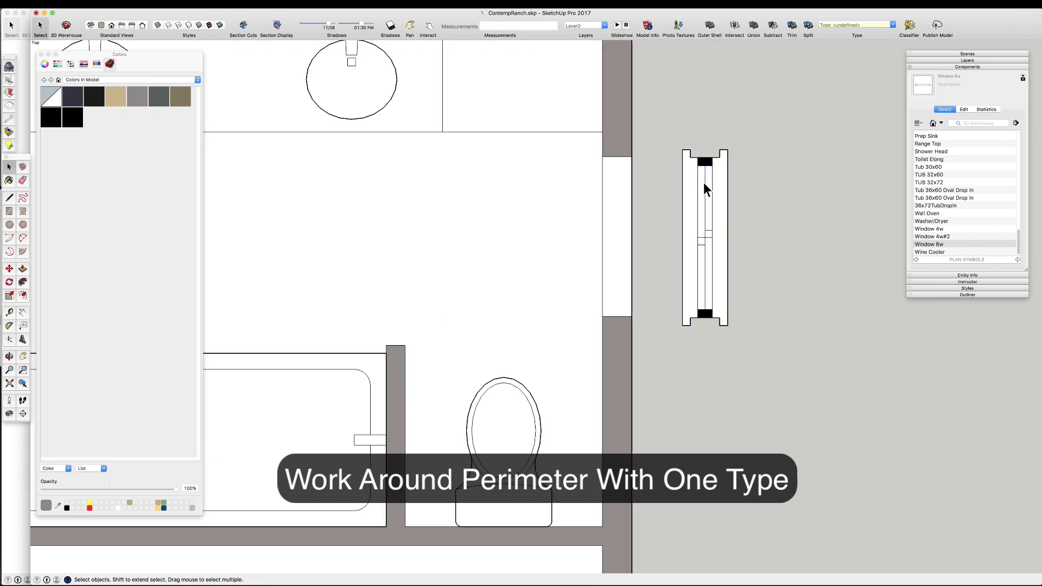
left_click(719, 157)
left_click(632, 157)
key("space")
- Place a window beside the front bedroom's side wall opening and rotate it 90° to match the wall
scroll(704, 210, "down", 8)
scroll(692, 197, "down", 2)
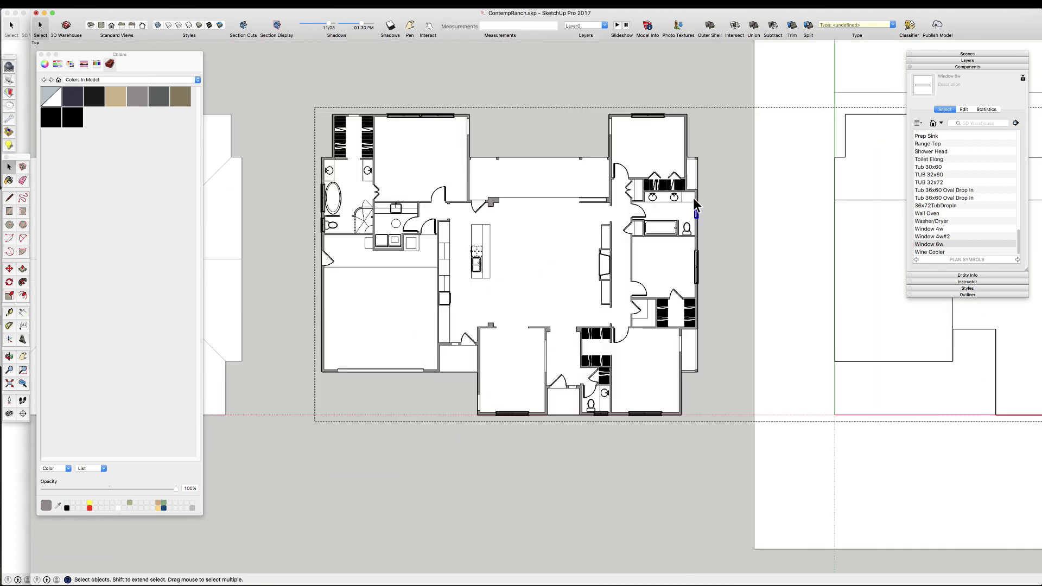
scroll(483, 369, "up", 3)
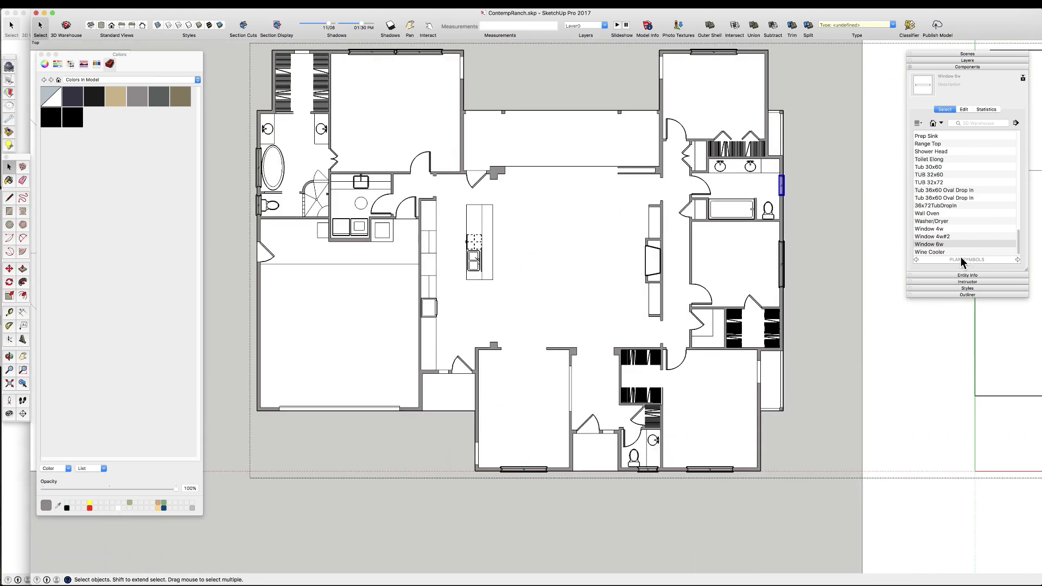
scroll(802, 385, "up", 5)
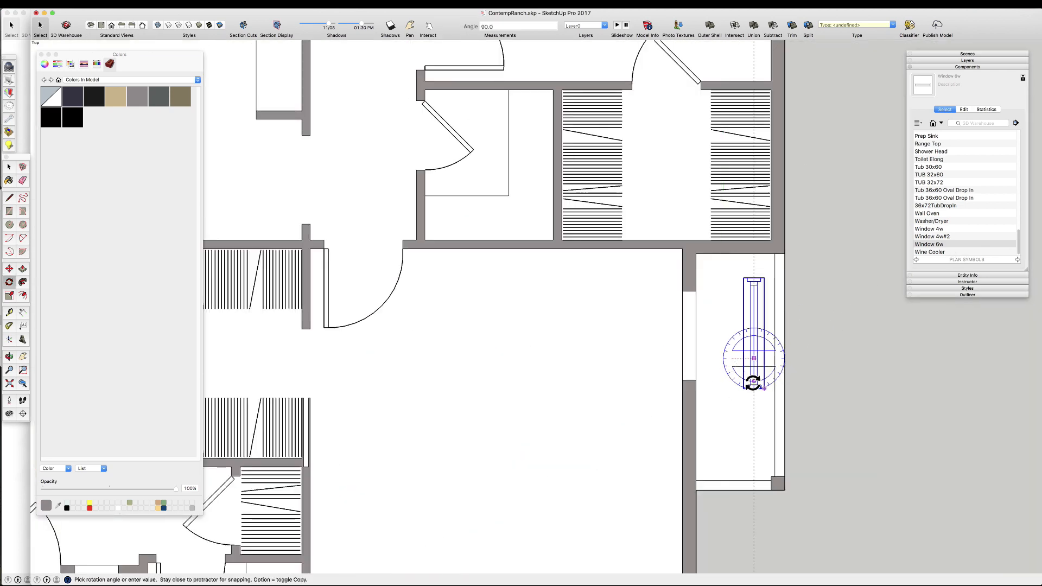
scroll(754, 318, "up", 3)
- Edit the window beside the front bedroom opening and shorten it by 6 inches
right_click(755, 320)
left_click(761, 354)
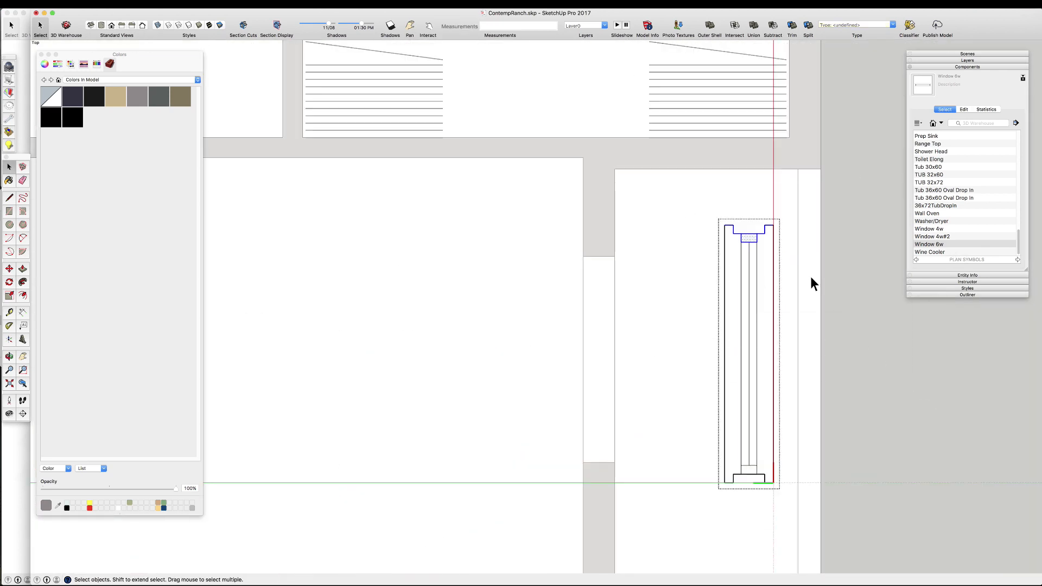
key("t")
left_click(615, 462)
key("m")
left_click(733, 201)
type("6")
key("Return")
key("space")
left_click(731, 217)
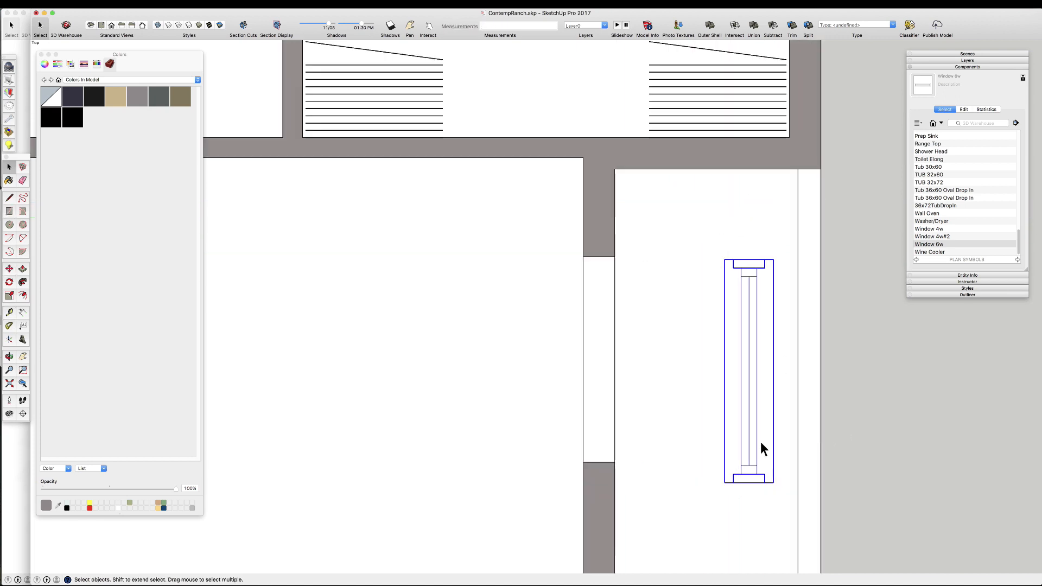
- Fit the shortened window into the front bedroom's side opening and copy it to the other front room's outer side wall opening
left_click(729, 472)
scroll(814, 318, "down", 5)
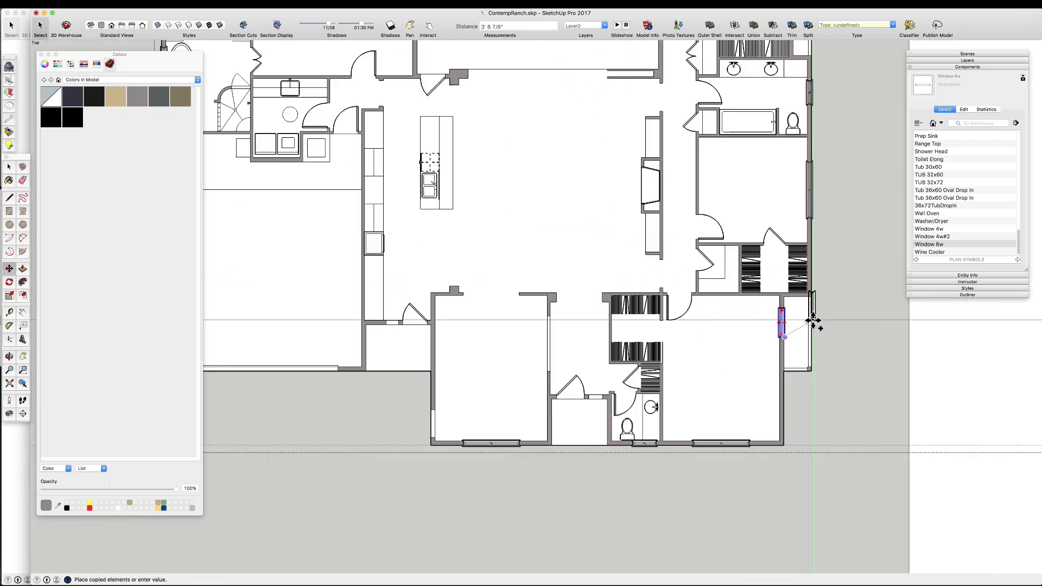
scroll(474, 428, "up", 5)
scroll(469, 424, "down", 5)
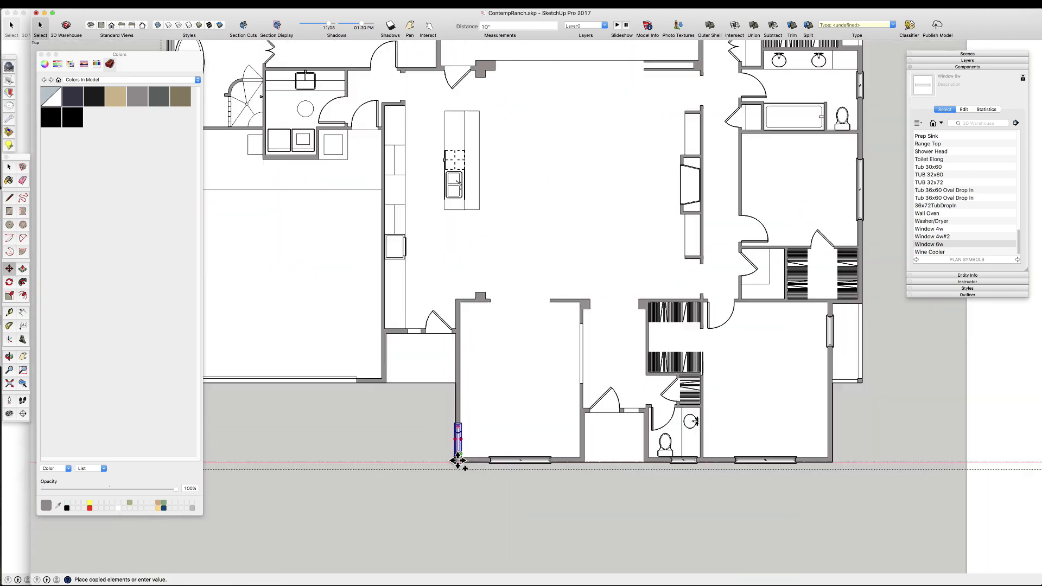
scroll(597, 182, "up", 8)
- Copy the side window into the facing side wall openings of the two rear bedrooms
scroll(733, 195, "down", 3)
scroll(706, 217, "up", 8)
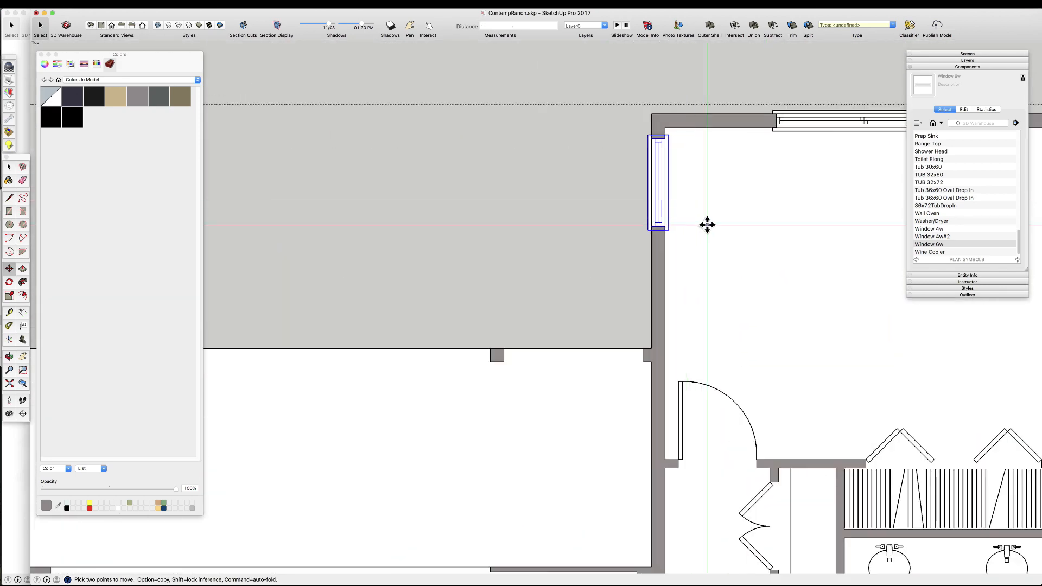
left_click(640, 228)
key("alt")
scroll(788, 302, "down", 8)
scroll(513, 337, "up", 4)
scroll(592, 329, "up", 3)
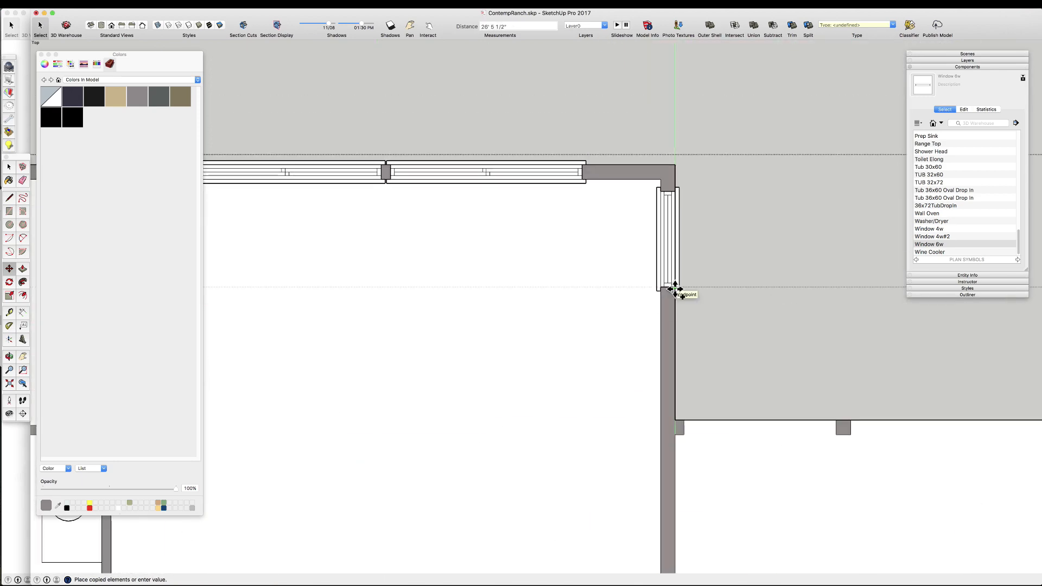
left_click(674, 291)
scroll(646, 201, "down", 10)
scroll(533, 344, "up", 2)
scroll(545, 174, "up", 3)
key("space")
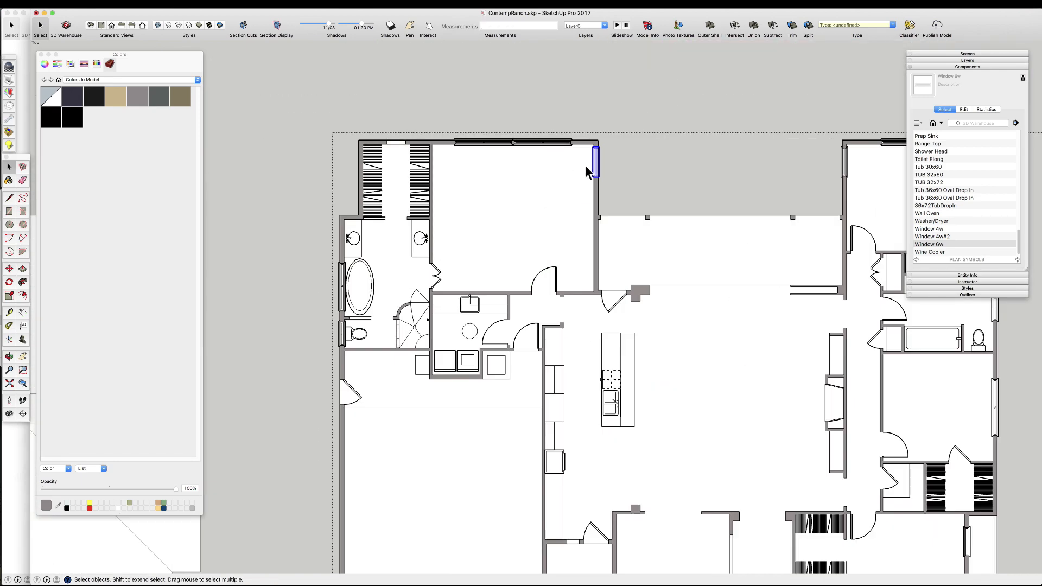
- Copy the rear bedroom's side window to just outside the walk-in closet's rear wall opening
scroll(542, 174, "down", 3)
scroll(422, 152, "up", 4)
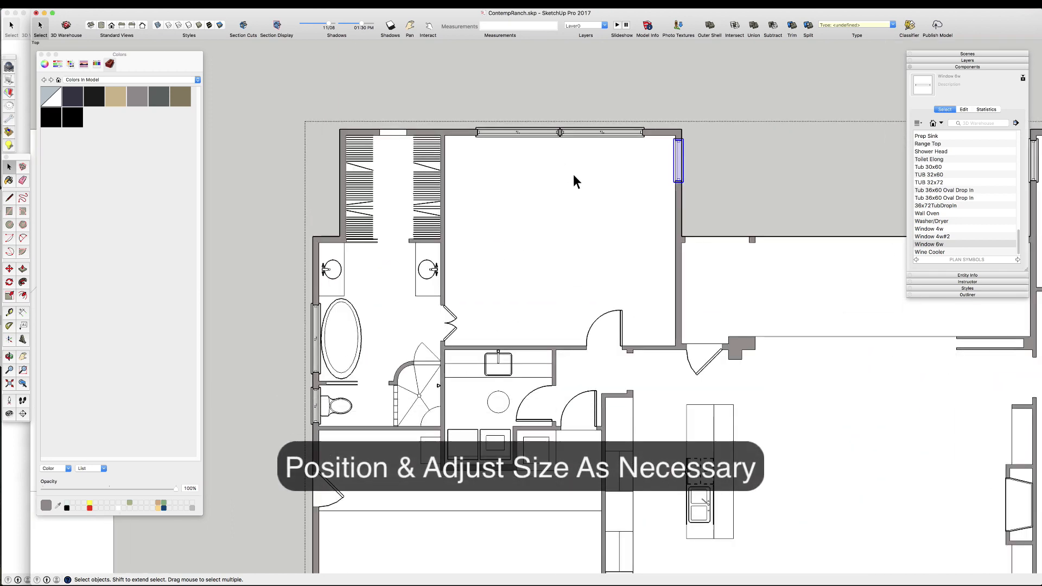
key("m")
left_click(677, 157)
key("alt")
scroll(491, 309, "down", 3)
scroll(426, 191, "up", 7)
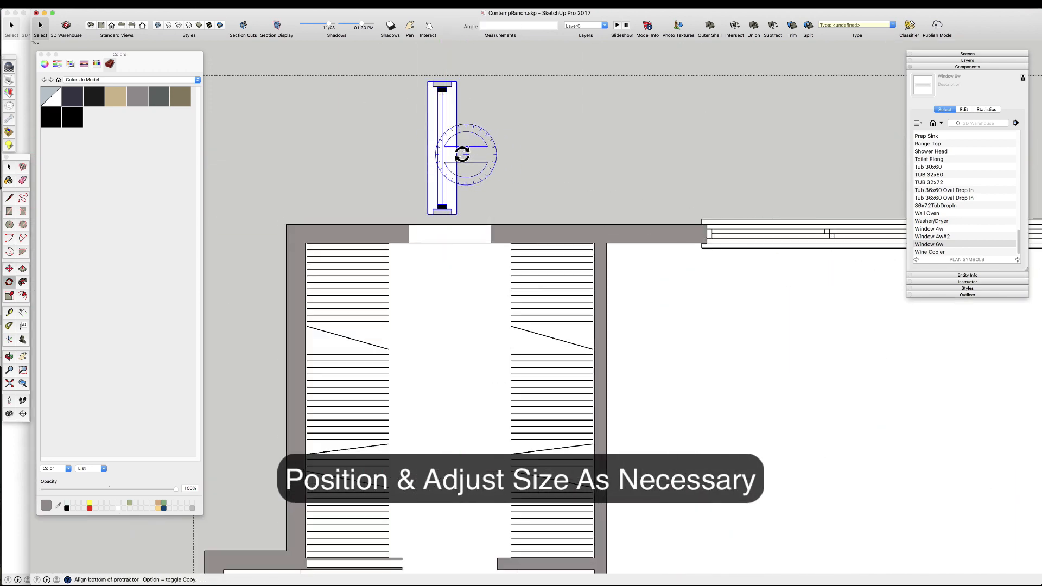
- Rotate the copied window parallel to the closet's rear wall and make it unique
left_click(445, 155)
left_click(465, 186)
key("space")
right_click(470, 180)
left_click(489, 230)
- Edit the closet window and shorten it to match the wall opening
right_click(476, 178)
left_click(491, 218)
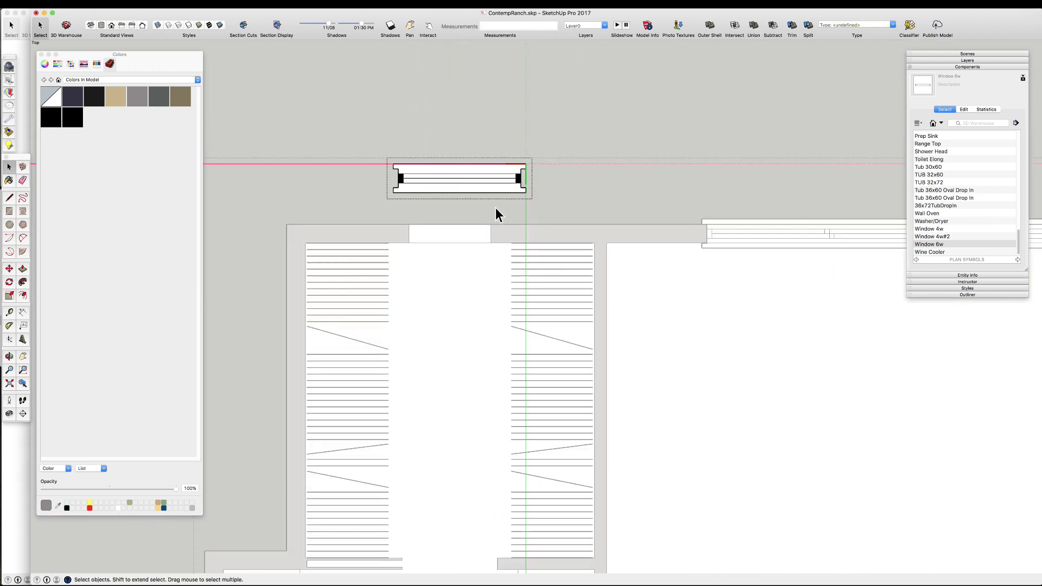
key("space")
key("Escape")
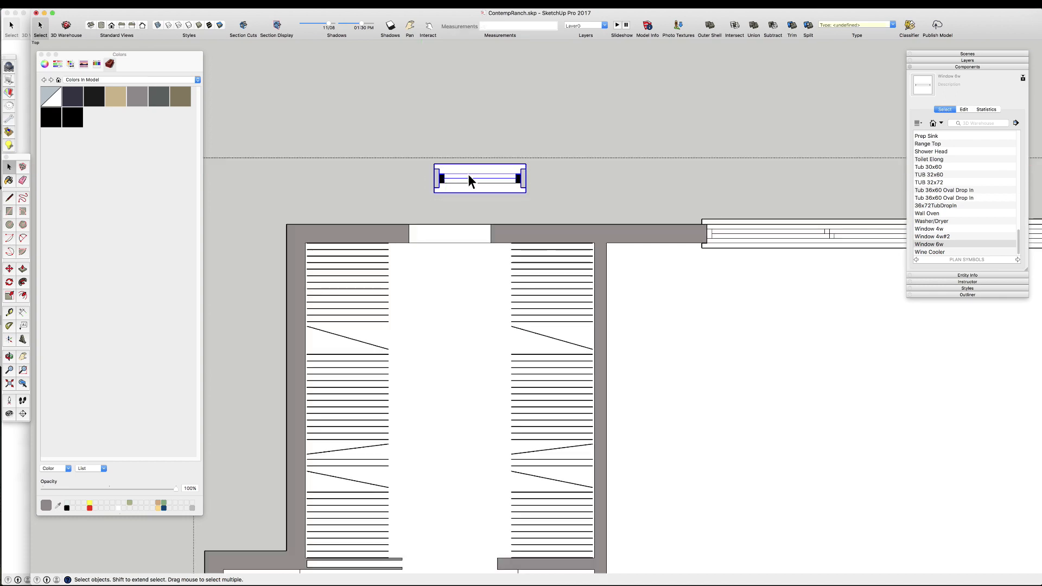
- Fit the window into the closet's rear wall opening and copy it to the opening beside the kitchen-side entry door
left_click(436, 235)
key("alt")
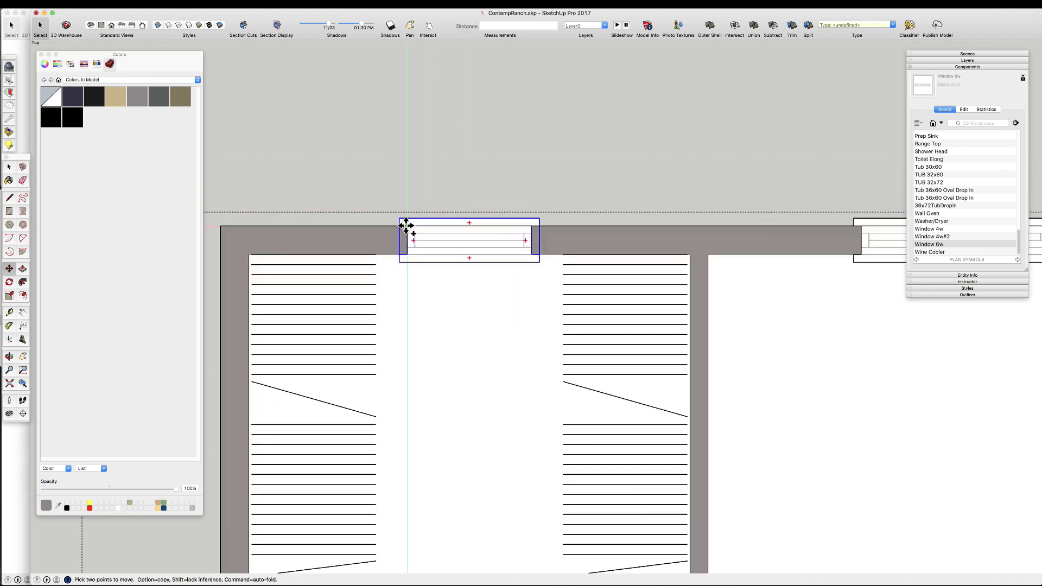
scroll(414, 86, "down", 4)
scroll(529, 465, "up", 6)
left_click(466, 336)
key("space")
scroll(478, 364, "up", 3)
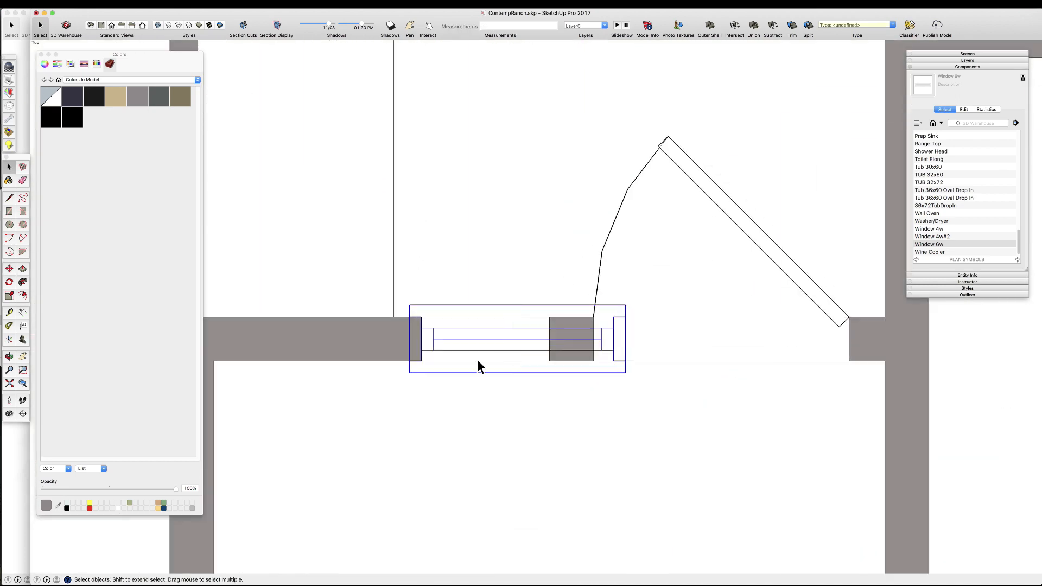
- Shorten the window beside the kitchen-side entry door to the opening's width and align it in the opening
right_click(510, 330)
left_click(545, 366)
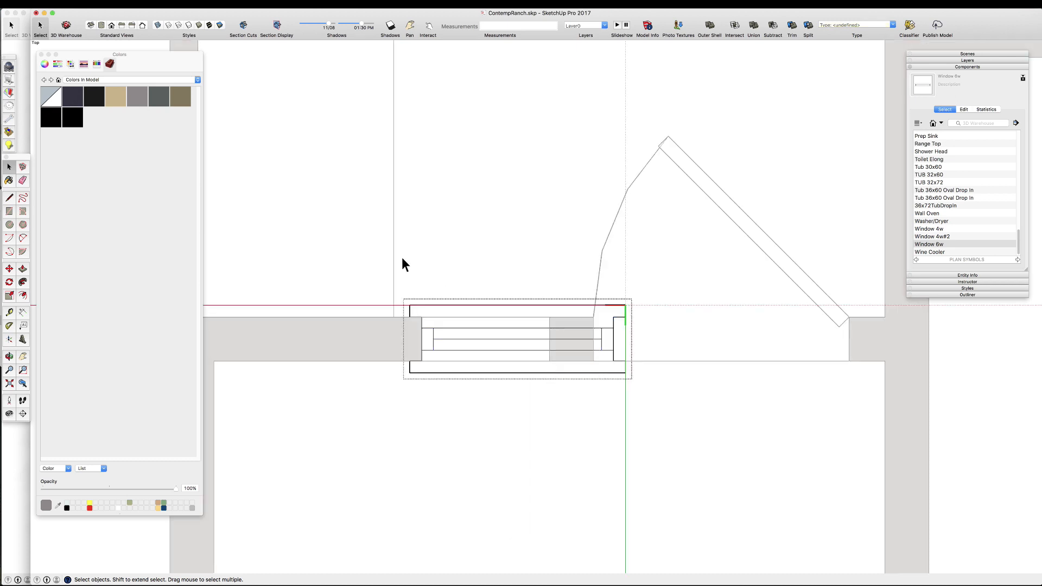
left_click(426, 348)
key("Escape")
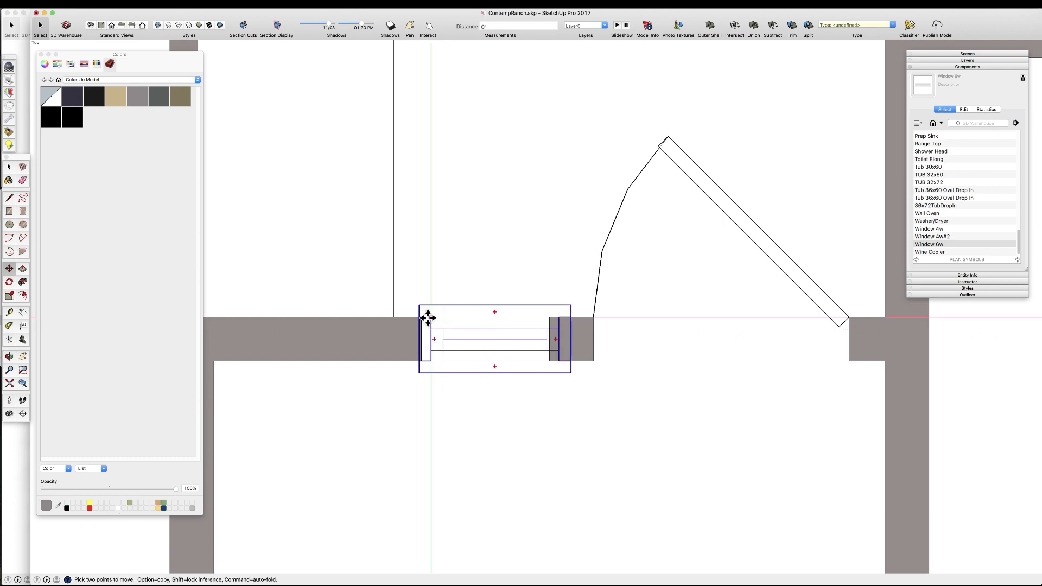
scroll(428, 317, "down", 6)
scroll(543, 326, "up", 4)
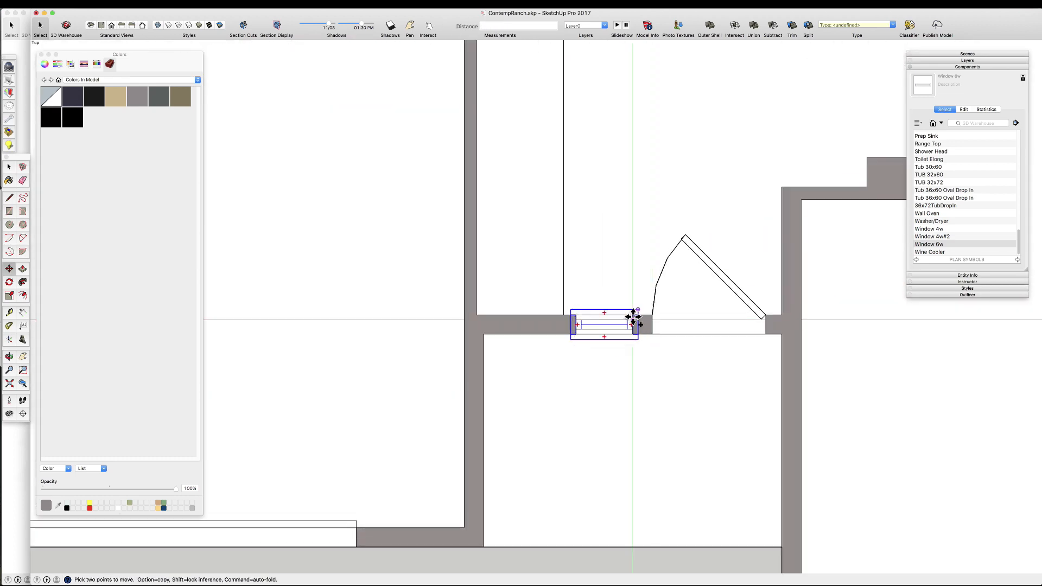
- Copy the kitchen-side entry window to the opening beside the front entry door near the powder room
left_click(633, 316)
scroll(408, 258, "down", 5)
scroll(863, 407, "up", 7)
left_click(625, 359)
scroll(508, 369, "up", 3)
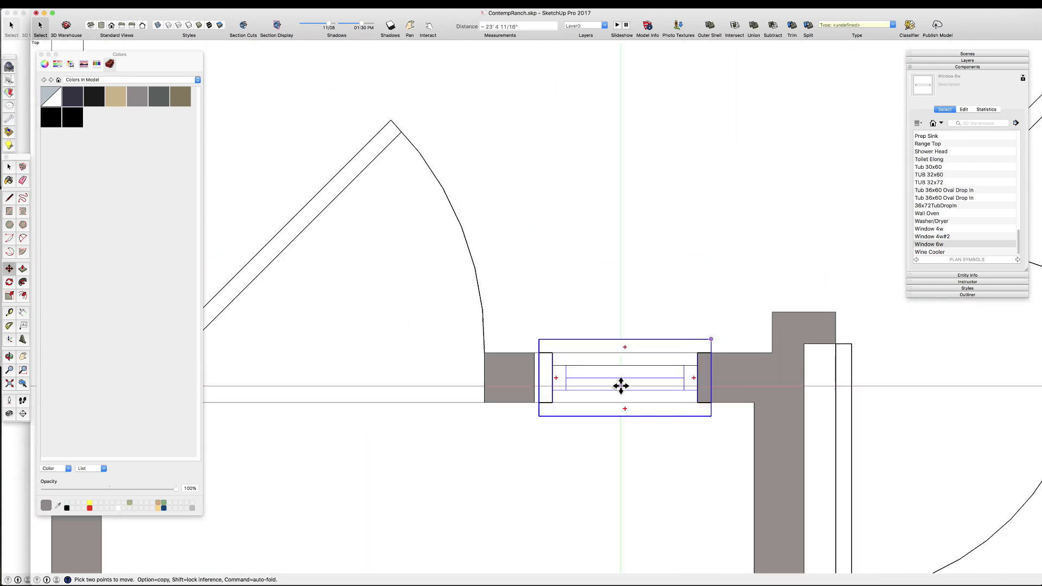
- Make the window beside the front entry door a unique component
right_click(621, 386)
left_click(564, 341)
key("space")
right_click(565, 342)
left_click(588, 386)
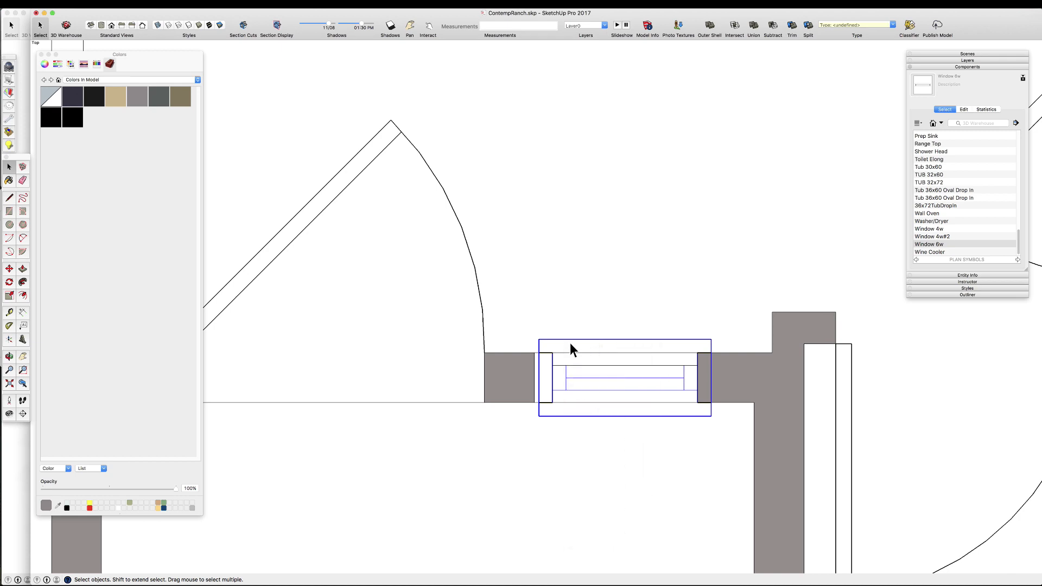
scroll(798, 383, "down", 5)
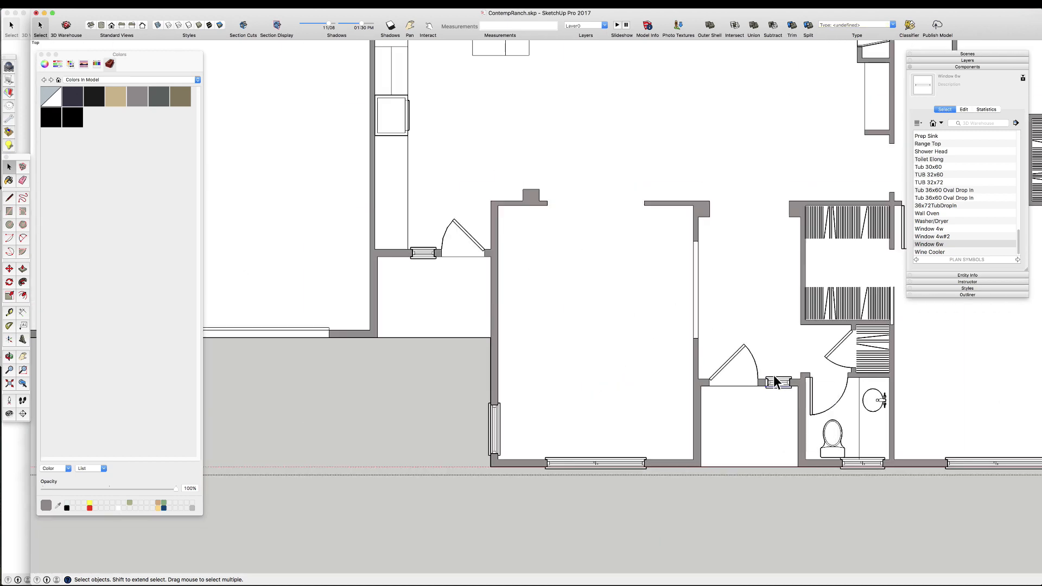
- Edit the front entry window and lengthen it by 2 inches to fill its opening
right_click(777, 383)
right_click(776, 382)
left_click(794, 418)
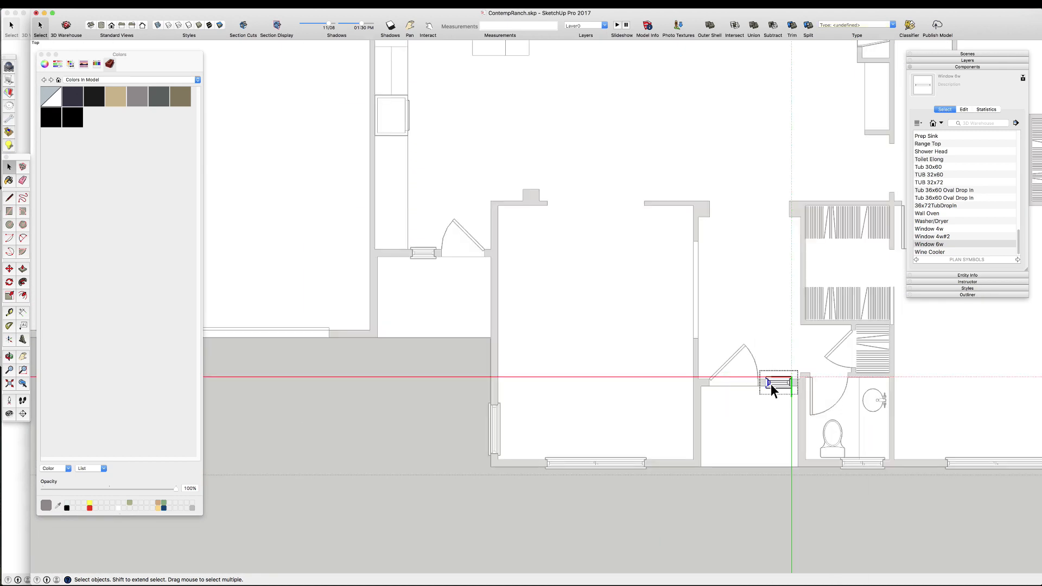
scroll(809, 385, "up", 3)
type("3")
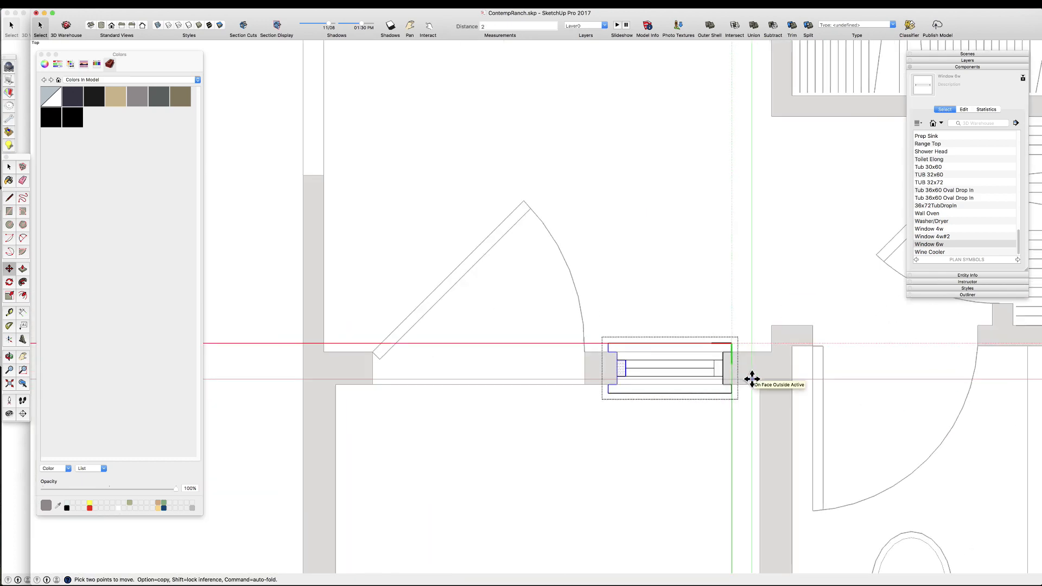
key("space")
key("Escape")
scroll(690, 336, "down", 3)
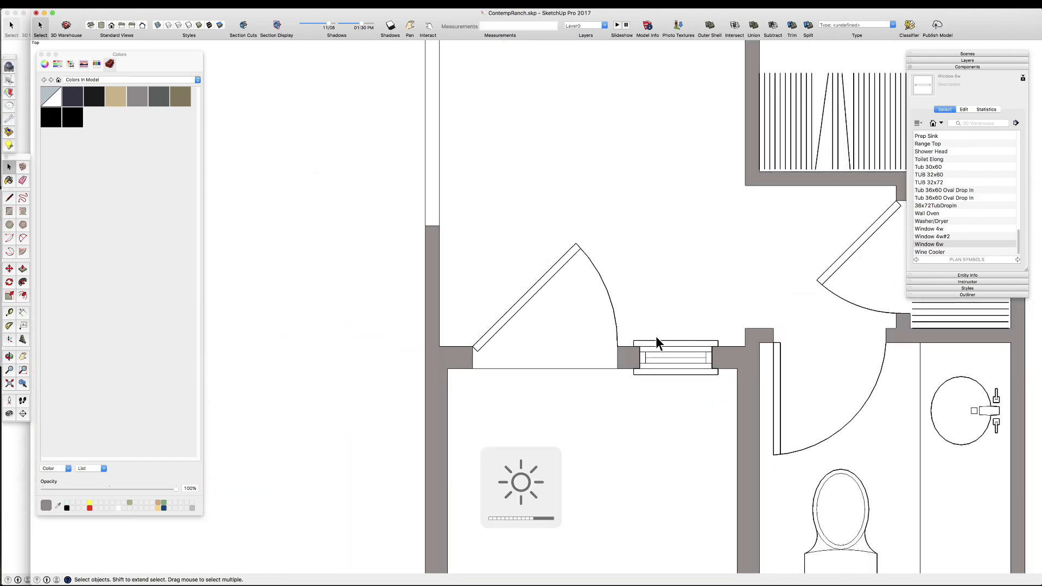
scroll(656, 337, "down", 5)
scroll(598, 416, "up", 2)
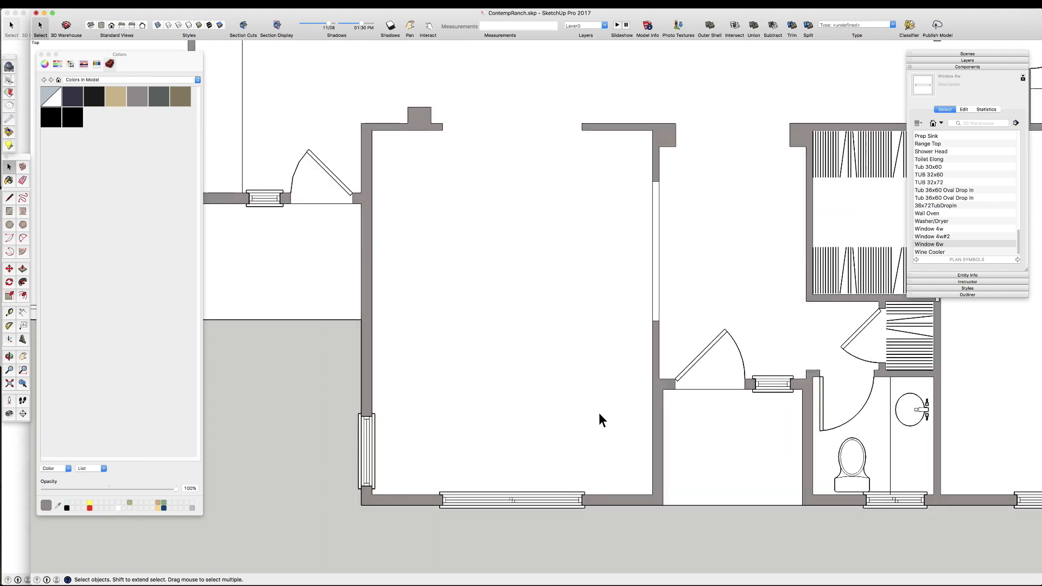
scroll(685, 474, "down", 4)
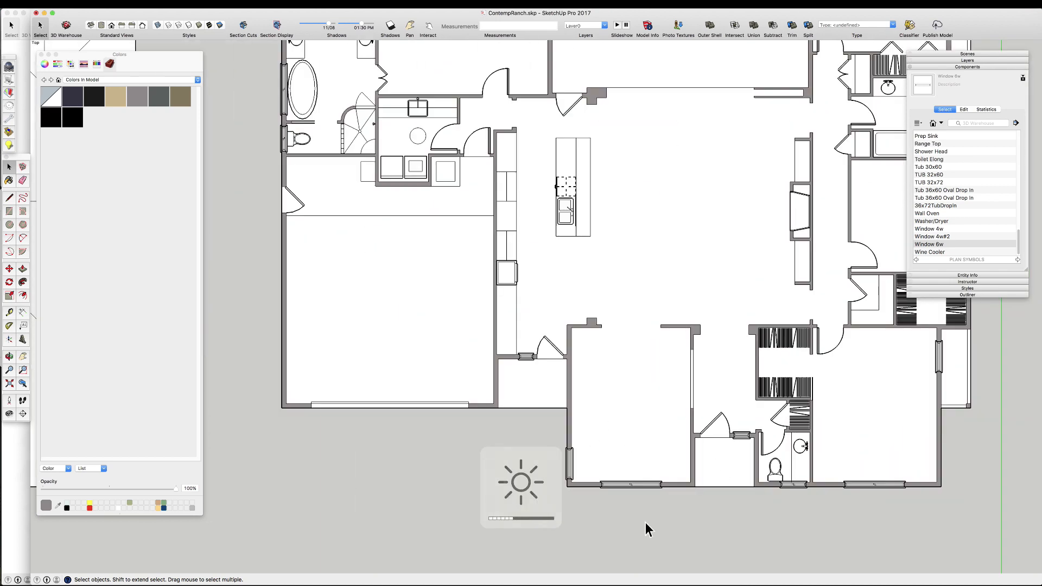
scroll(701, 460, "up", 4)
scroll(700, 464, "down", 5)
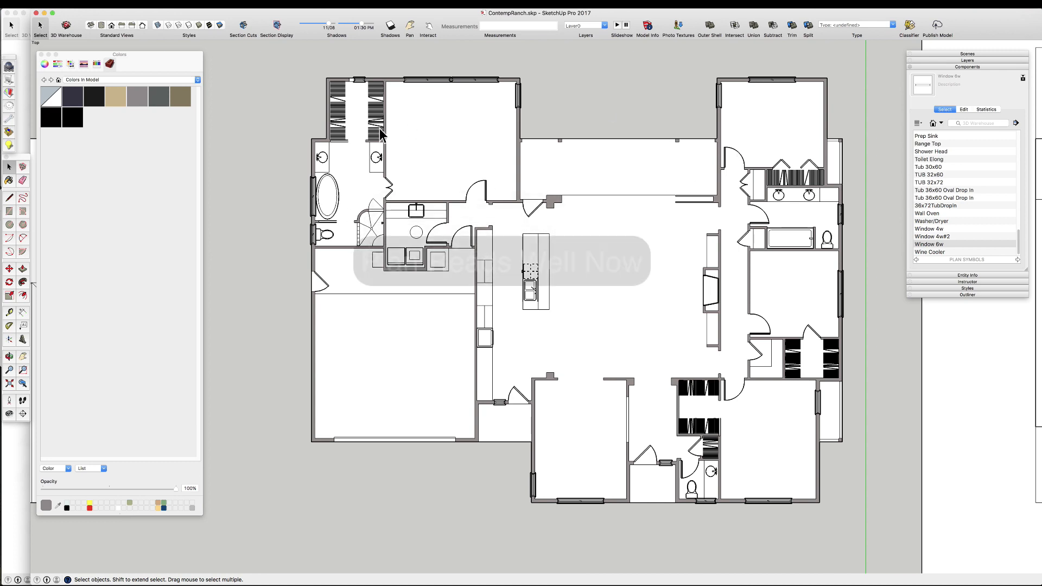
- Try drawing a 70' by 40' rectangle over the main body of the floor plan
key("r")
scroll(373, 322, "down", 2)
scroll(350, 152, "up", 5)
left_click(278, 215)
scroll(335, 144, "down", 3)
scroll(336, 141, "down", 2)
scroll(676, 343, "up", 3)
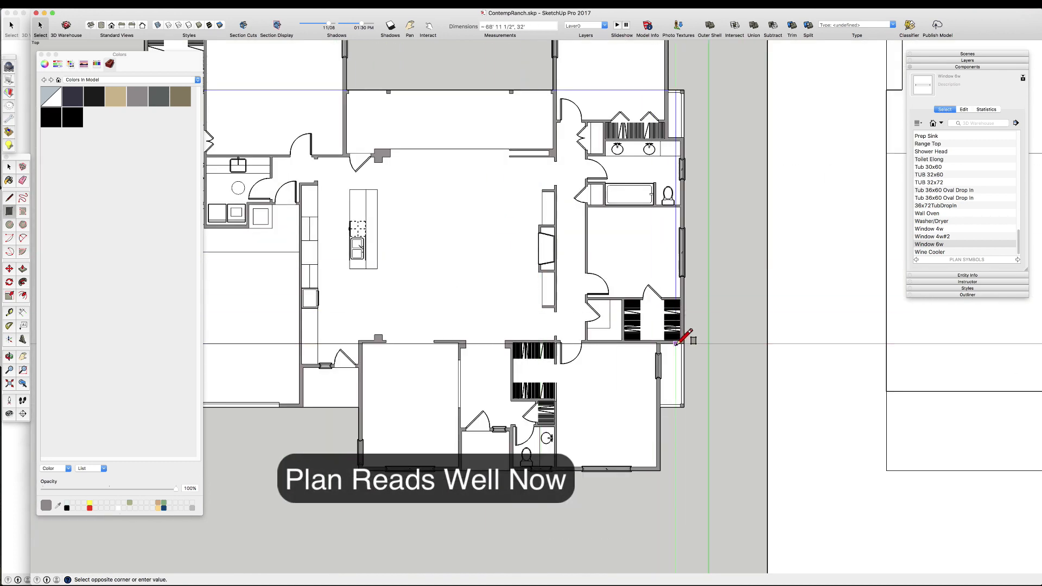
left_click(684, 406)
scroll(684, 406, "down", 3)
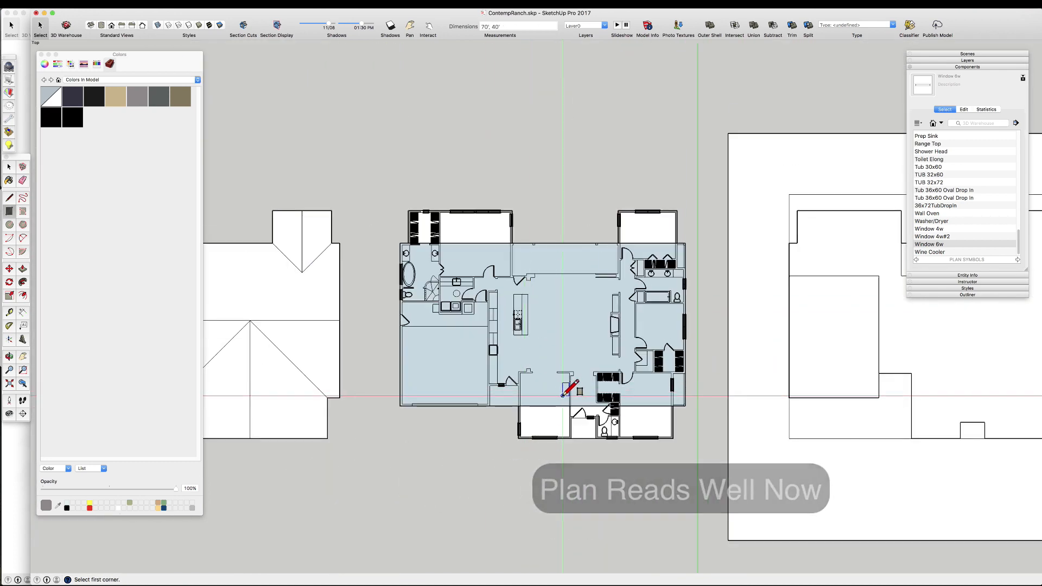
scroll(430, 210, "up", 4)
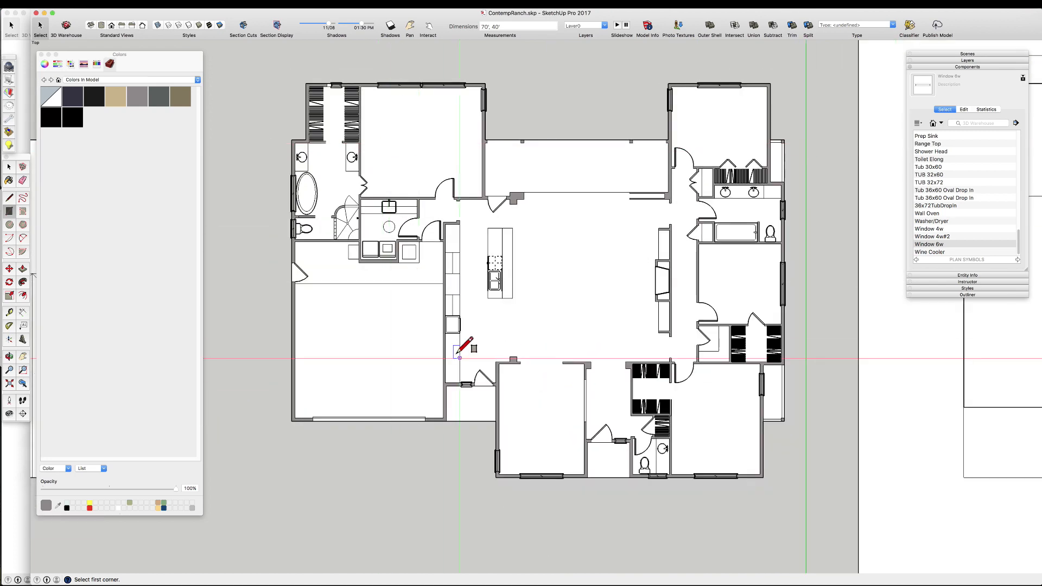
scroll(670, 481, "up", 2)
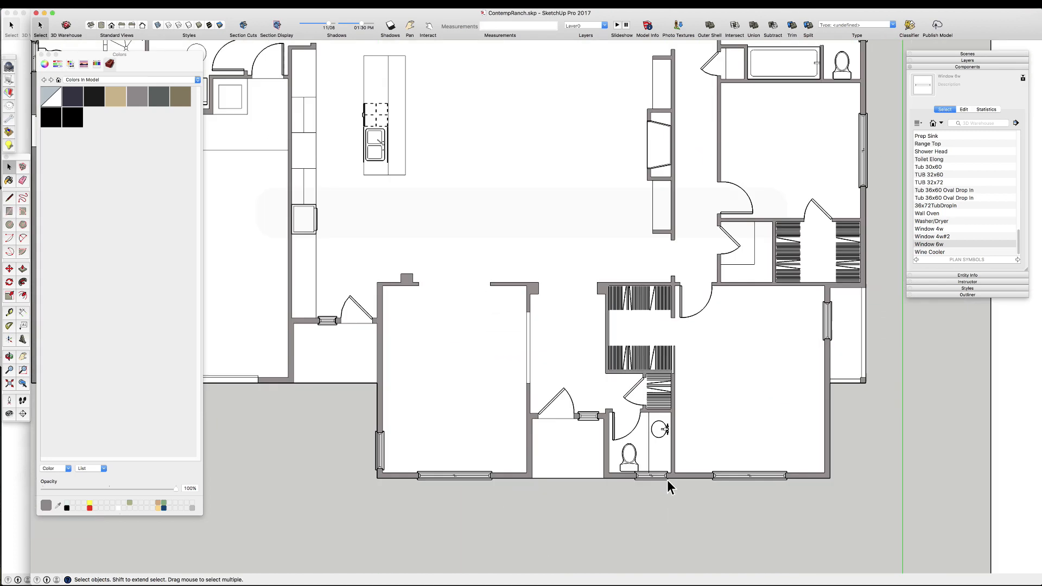
- Make the window in the walk-in closet's exterior wall a unique component
scroll(435, 137, "down", 2)
scroll(421, 109, "up", 6)
left_click(414, 103)
right_click(410, 98)
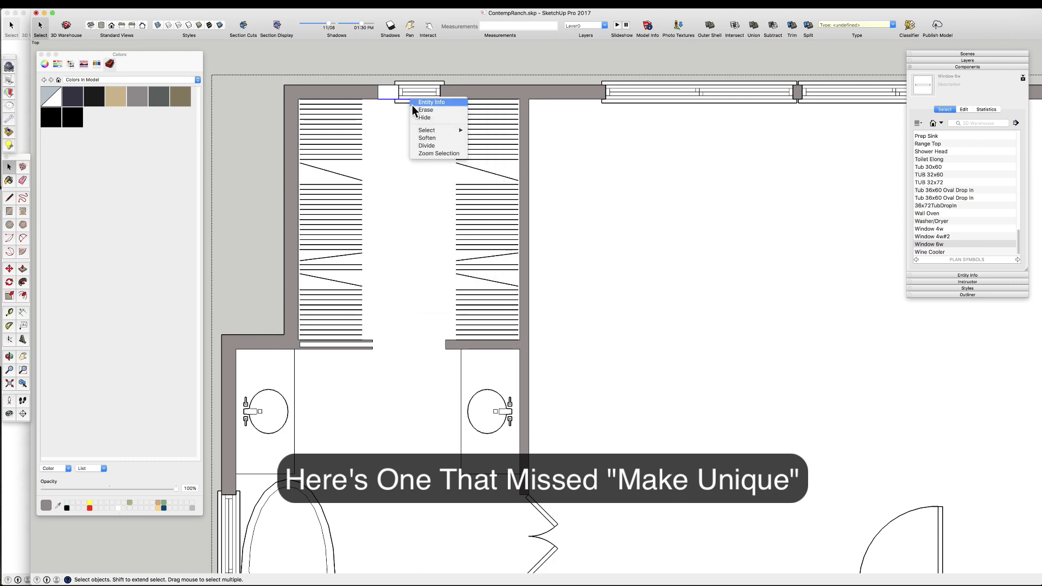
left_click(409, 83)
right_click(409, 82)
left_click(417, 130)
- Edit the closet window and stretch its left end to the edge of the wall opening
right_click(403, 82)
left_click(413, 122)
left_click_drag(349, 41, 406, 113)
key("m")
left_click(394, 86)
left_click(378, 85)
key("space")
scroll(389, 79, "down", 5)
scroll(388, 100, "down", 3)
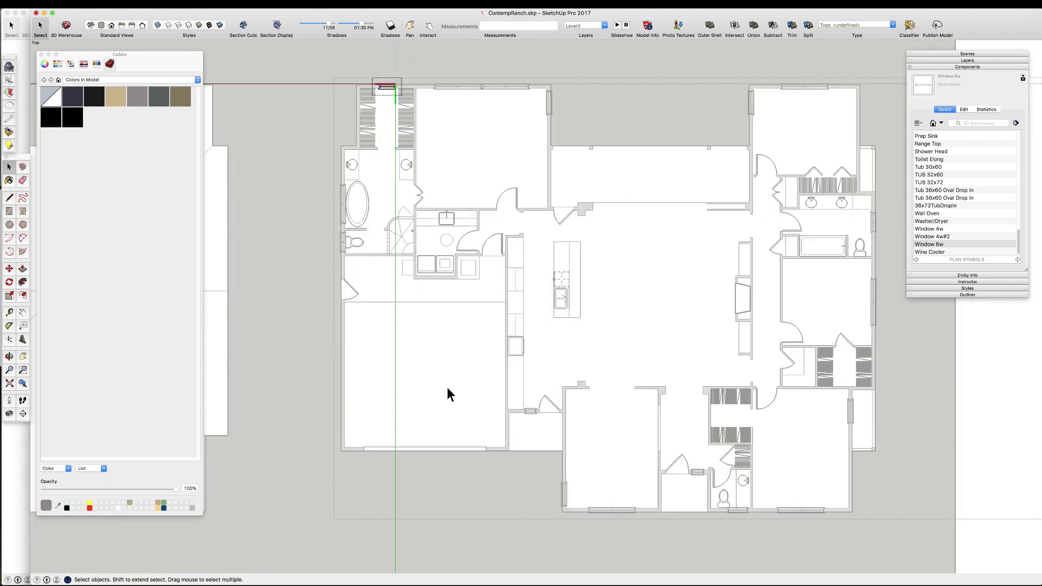
key("Escape")
scroll(444, 326, "down", 3)
scroll(444, 317, "down", 2)
scroll(522, 298, "up", 2)
key("Escape")
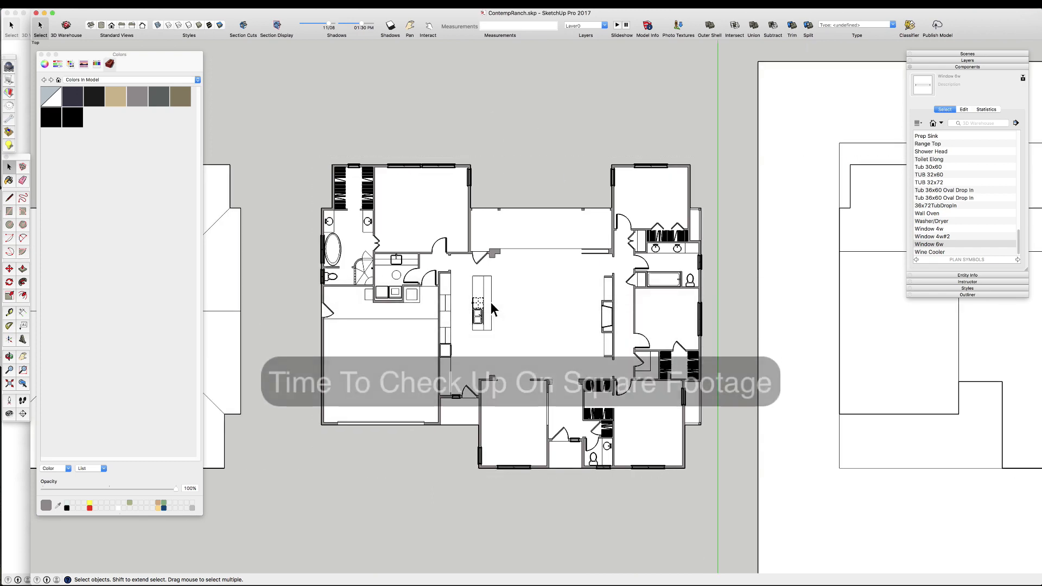
- Trace the living area outline with the Line tool from the rear bedroom corner, along the garage's interior wall side, to the front room's outer corner
scroll(461, 394, "up", 3)
scroll(458, 399, "down", 1)
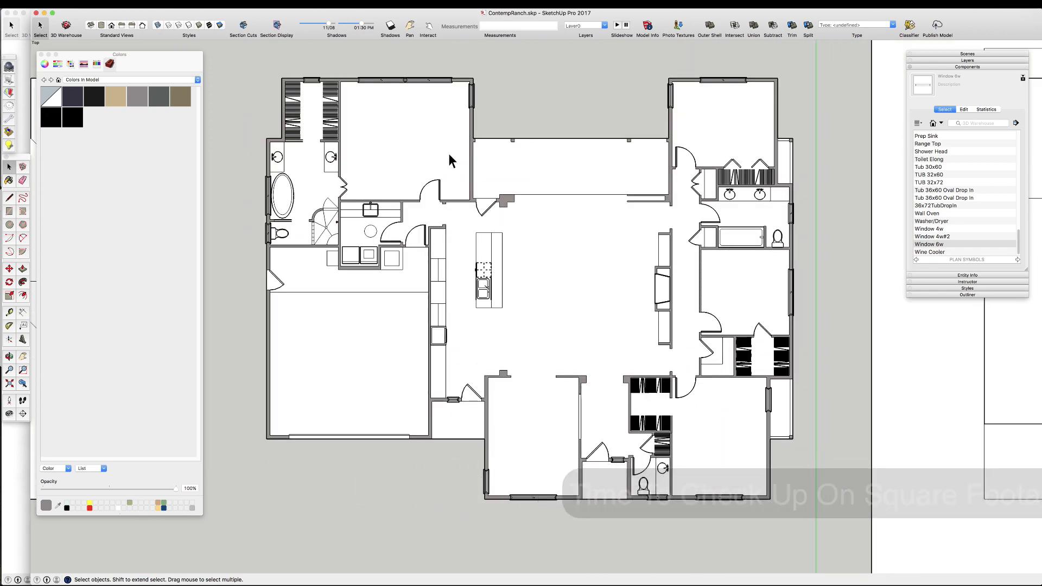
key("l")
left_click(473, 79)
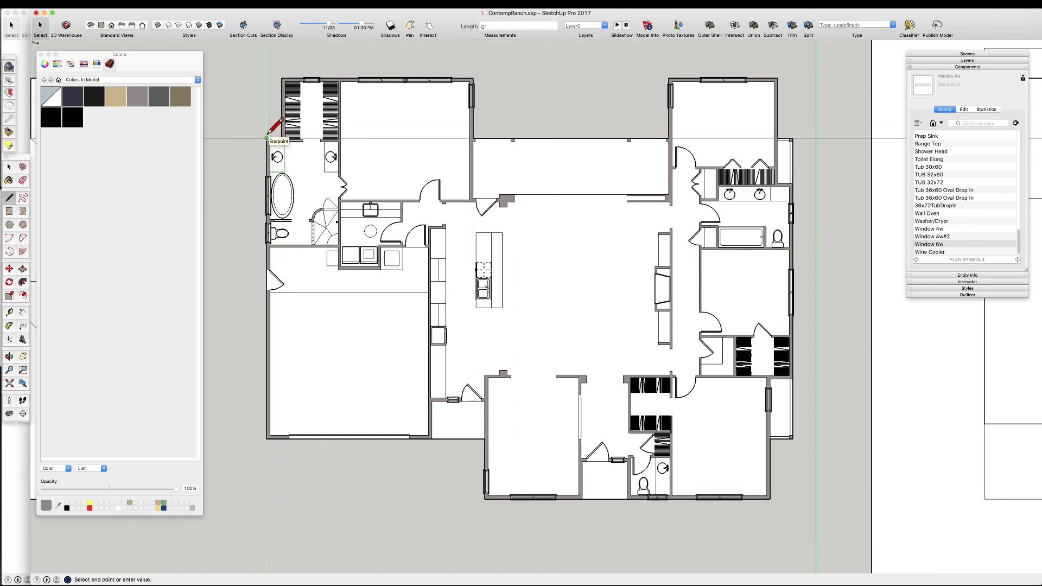
scroll(268, 247, "up", 4)
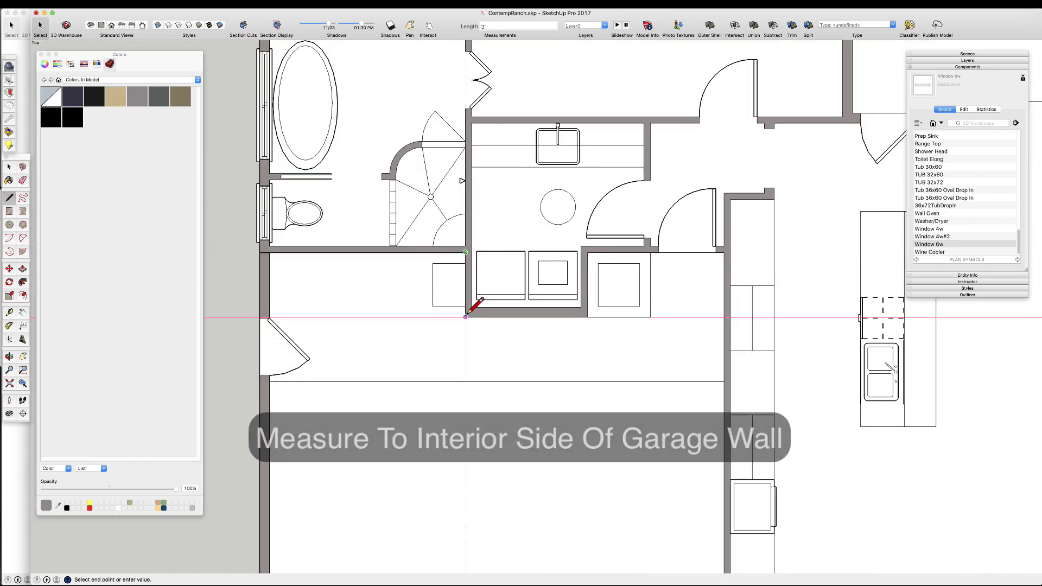
scroll(700, 249, "down", 3)
scroll(549, 289, "up", 4)
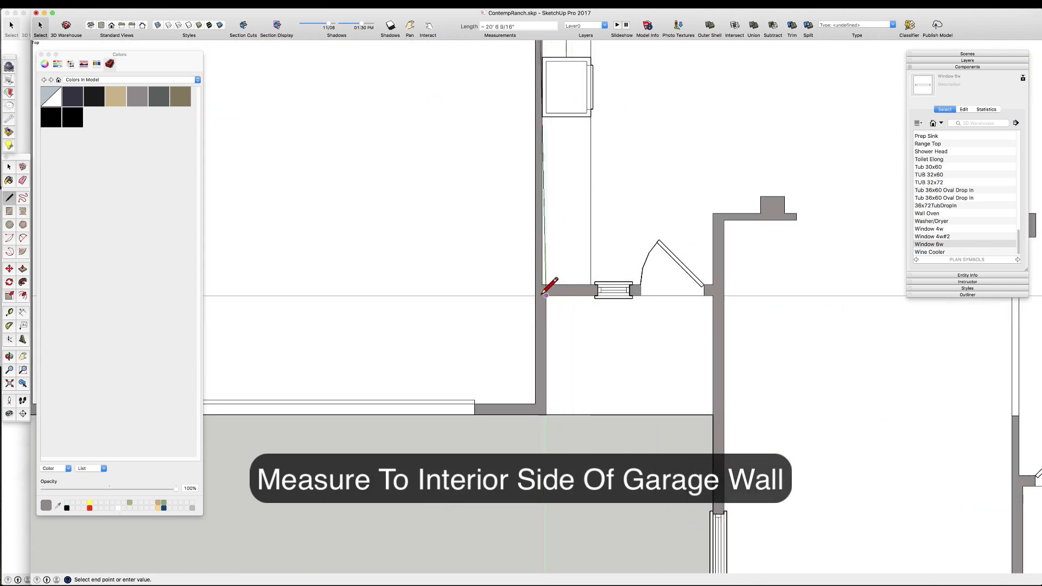
scroll(715, 294, "down", 4)
scroll(652, 319, "up", 2)
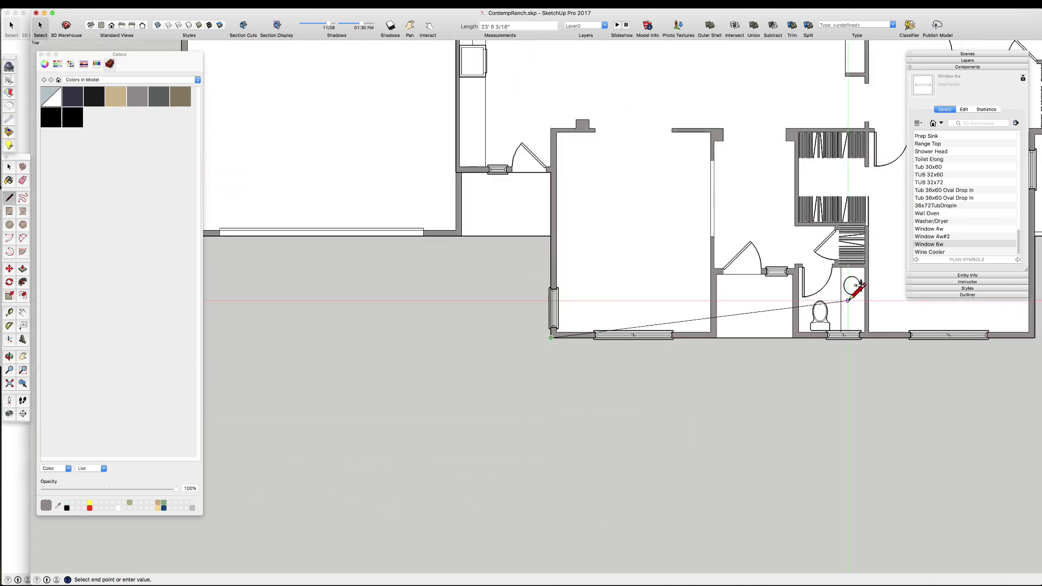
- Continue the outline along the front entry recess, the right exterior walls and the rear porch, closing it at the rear bedroom corner
left_click(793, 337)
scroll(795, 337, "down", 4)
scroll(865, 340, "up", 3)
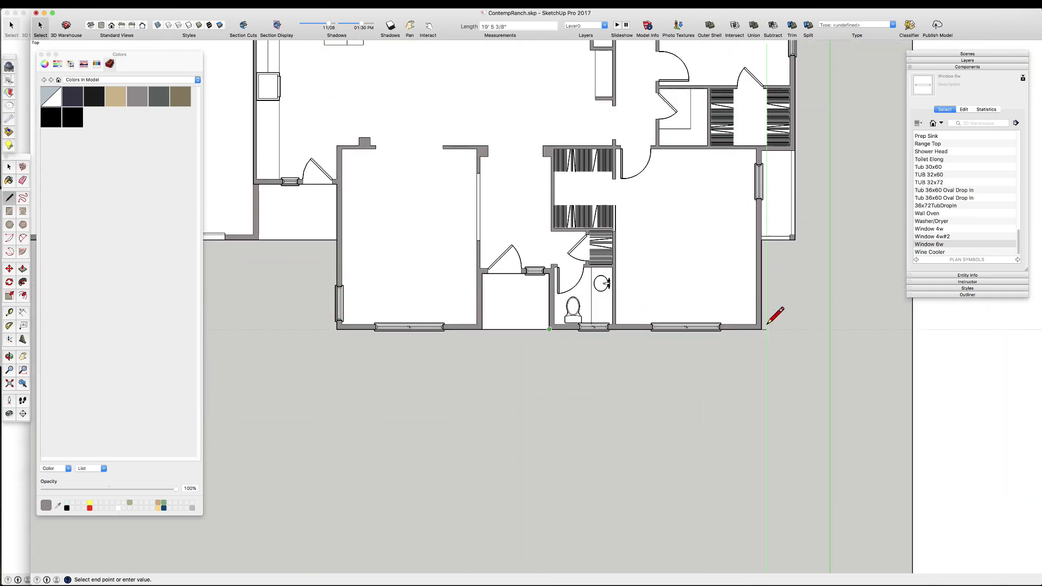
scroll(797, 149, "down", 4)
scroll(726, 205, "up", 5)
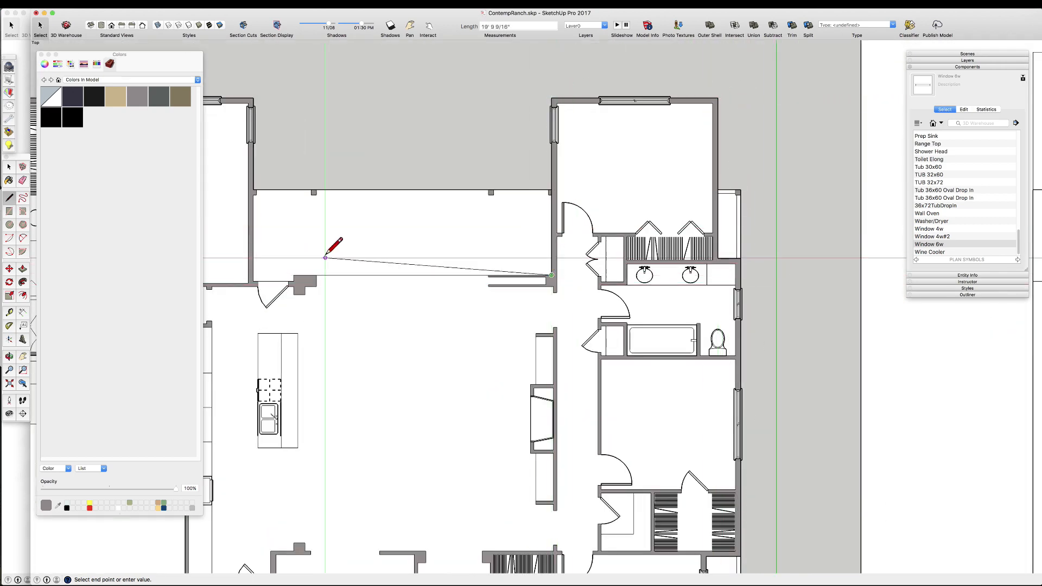
scroll(325, 257, "up", 2)
left_click(363, 303)
scroll(369, 282, "down", 3)
left_click(409, 145)
scroll(544, 146, "down", 4)
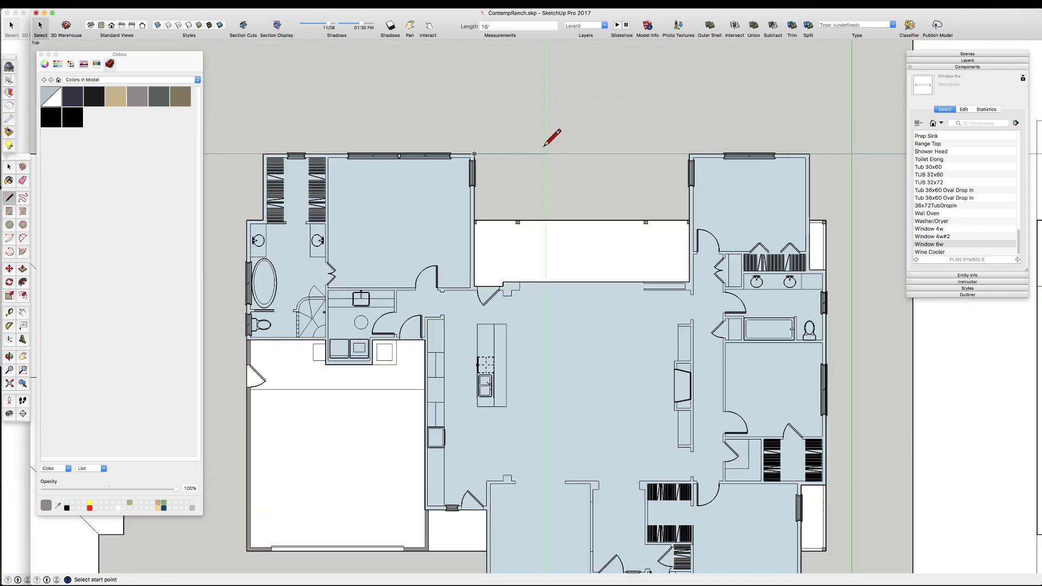
- Select the living area face with its edges and trace the garage area along its exterior walls
key("space")
double_click(524, 304)
key("m")
scroll(446, 395, "up", 4)
left_click(597, 413)
left_click(597, 478)
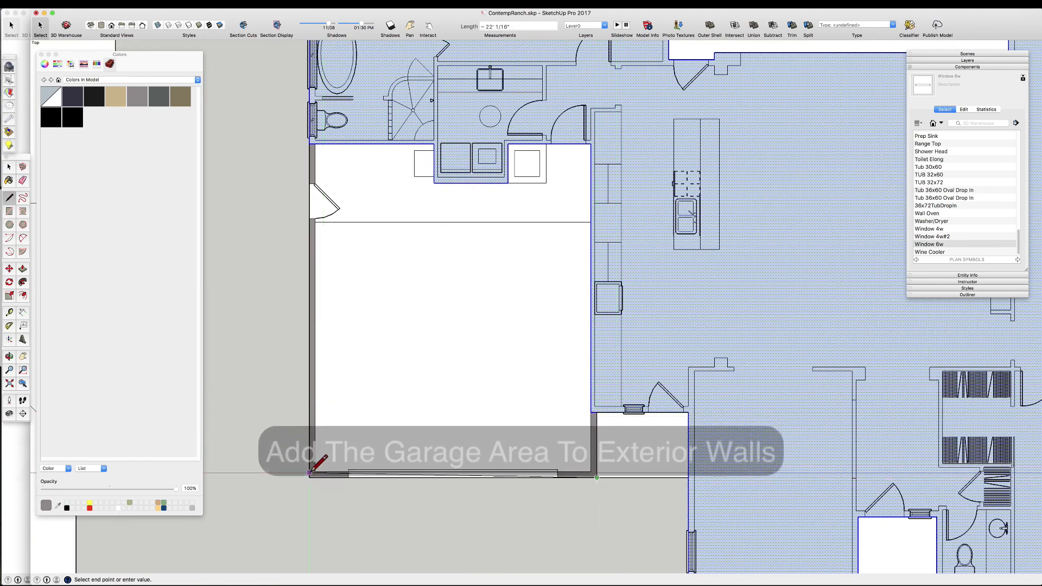
left_click(310, 477)
left_click(310, 143)
scroll(454, 344, "down", 4)
key("space")
scroll(541, 377, "up", 2)
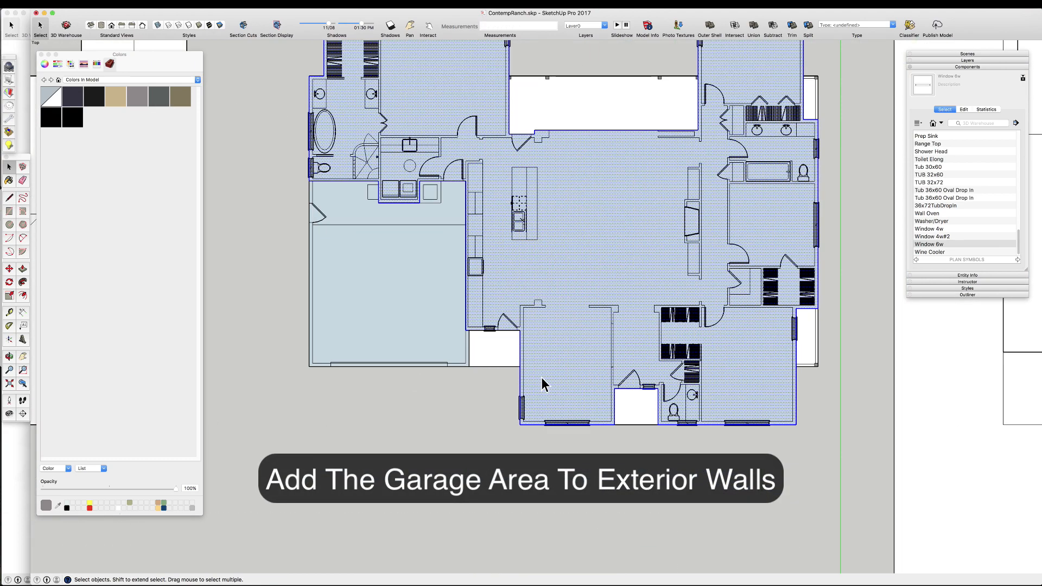
- Draw lines closing off the kitchen-side and front entry recesses as separate covered areas
scroll(456, 349, "up", 2)
key("l")
left_click(652, 451)
left_click(718, 451)
scroll(555, 428, "down", 3)
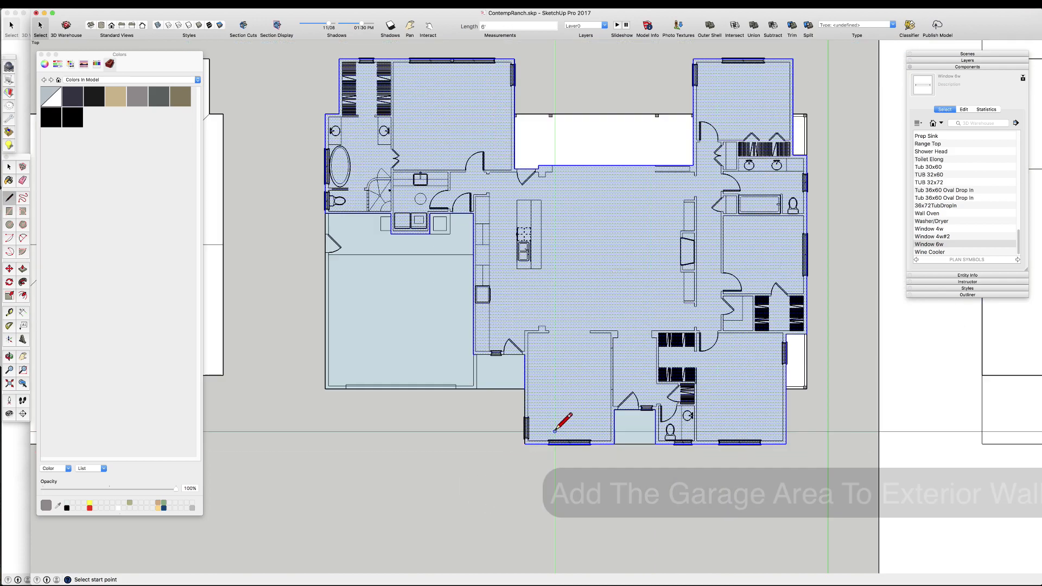
- Draw a line across the open side of the rear porch to enclose its covered area
scroll(521, 98, "up", 5)
left_click(495, 163)
scroll(543, 245, "down", 3)
scroll(757, 205, "up", 3)
left_click(759, 209)
scroll(759, 209, "down", 3)
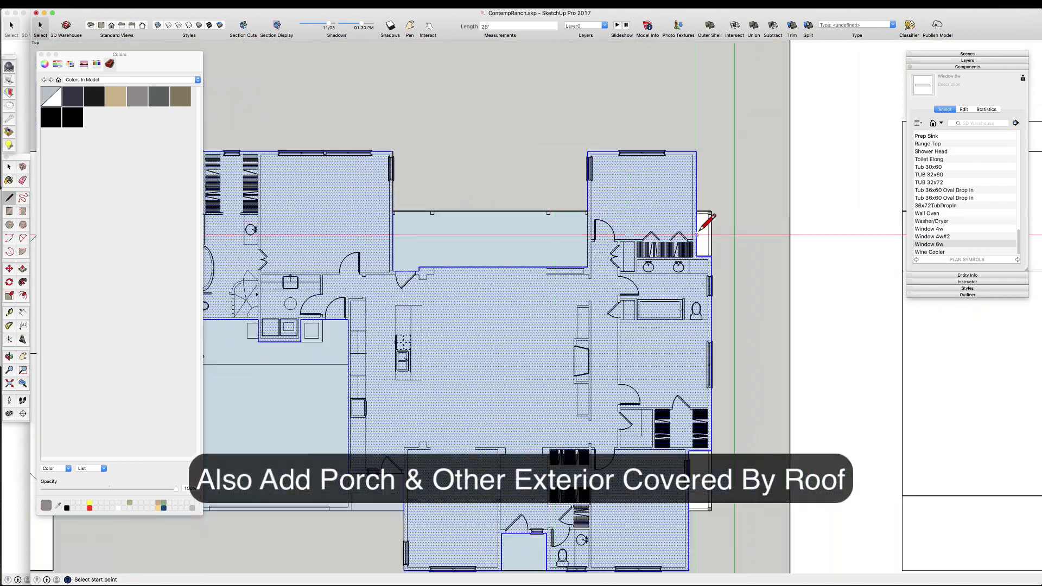
- Draw rectangles over the two covered recesses along the plan's right exterior side
scroll(700, 223, "up", 4)
key("r")
left_click(693, 194)
scroll(602, 130, "down", 4)
scroll(611, 342, "up", 3)
left_click(641, 348)
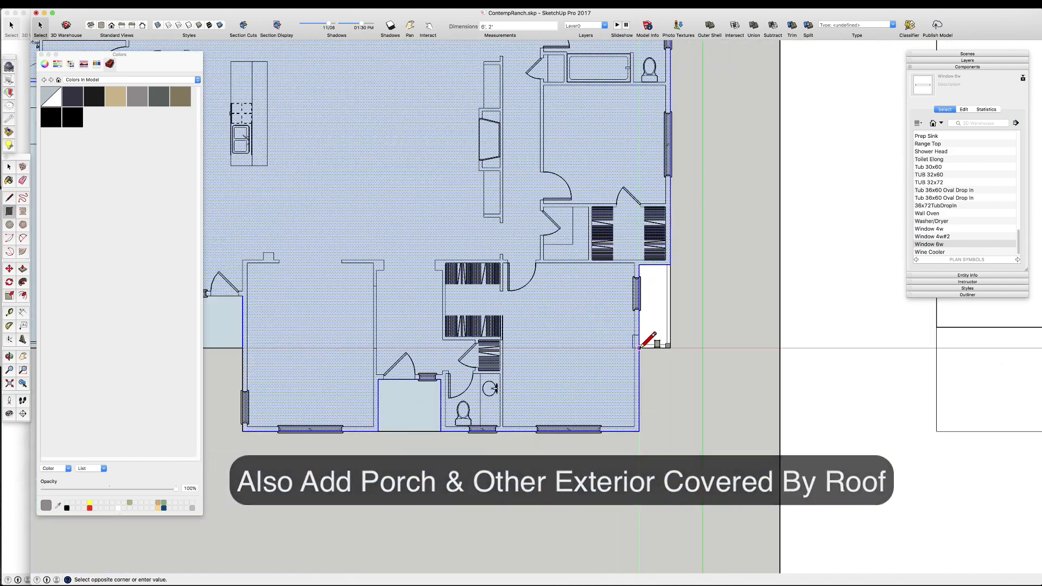
left_click(674, 263)
scroll(776, 314, "down", 4)
- Move all the traced area faces and outlines straight up, clear of the floor plan
key("space")
key("m")
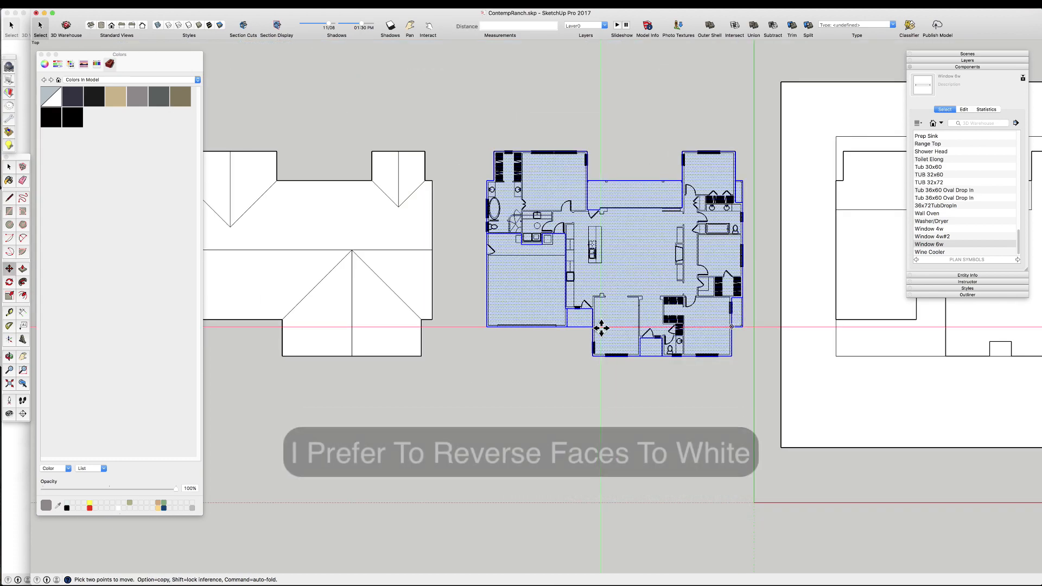
scroll(605, 318, "down", 3)
left_click(603, 321)
left_click(603, 187)
key("space")
- Select all the connected area faces and reverse them to white
scroll(635, 106, "up", 5)
triple_click(556, 262)
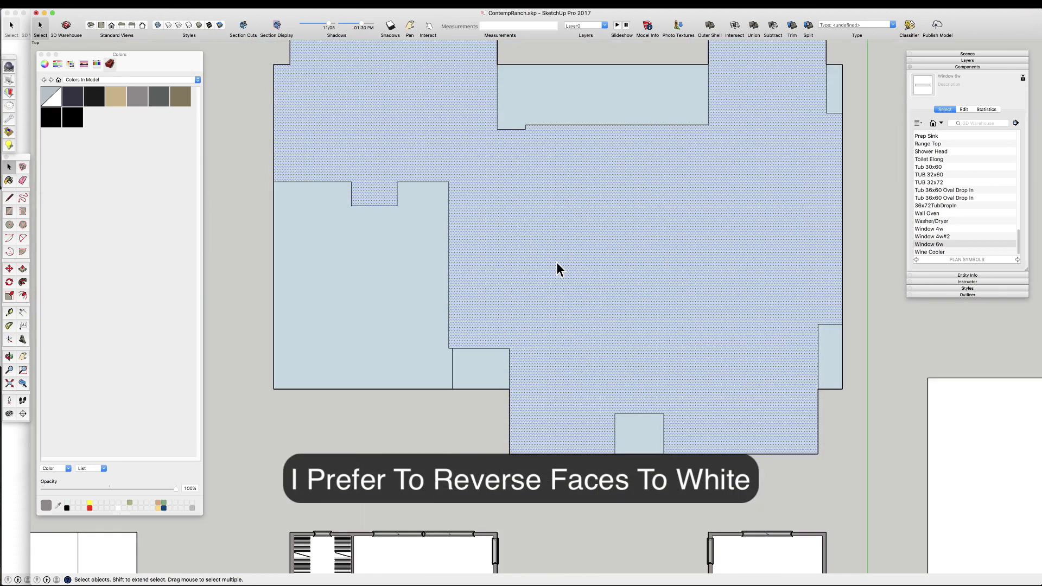
scroll(562, 263, "down", 2)
right_click(562, 264)
left_click(595, 343)
scroll(557, 264, "up", 2)
scroll(557, 263, "up", 2)
scroll(548, 341, "down", 1)
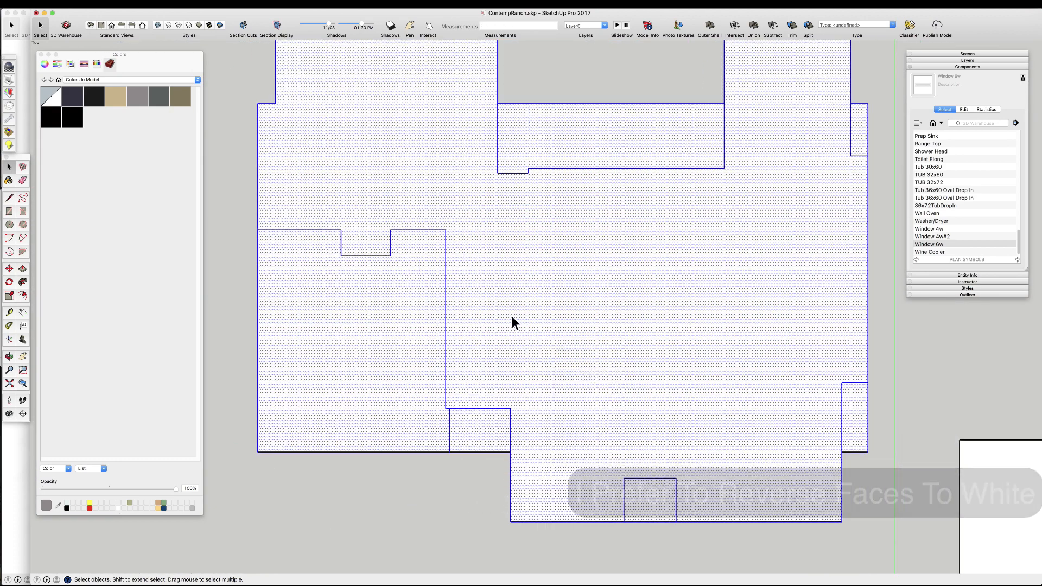
- Measure the area of the living space face and the garage face
left_click(543, 414)
left_click(630, 453)
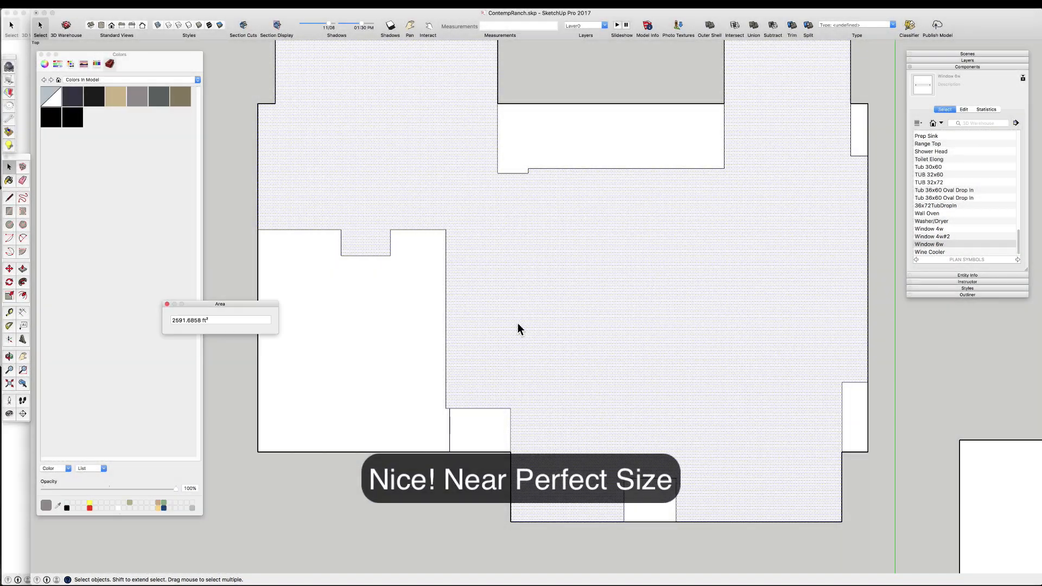
left_click_drag(221, 308, 282, 475)
left_click(337, 391)
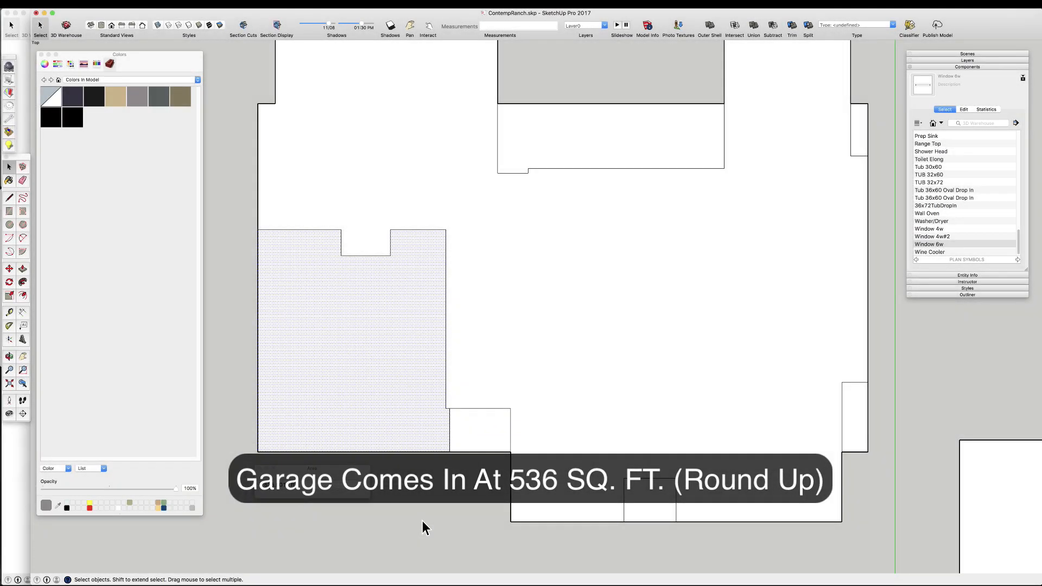
- Measure the area of the rear porch face
left_click(512, 138)
right_click(512, 140)
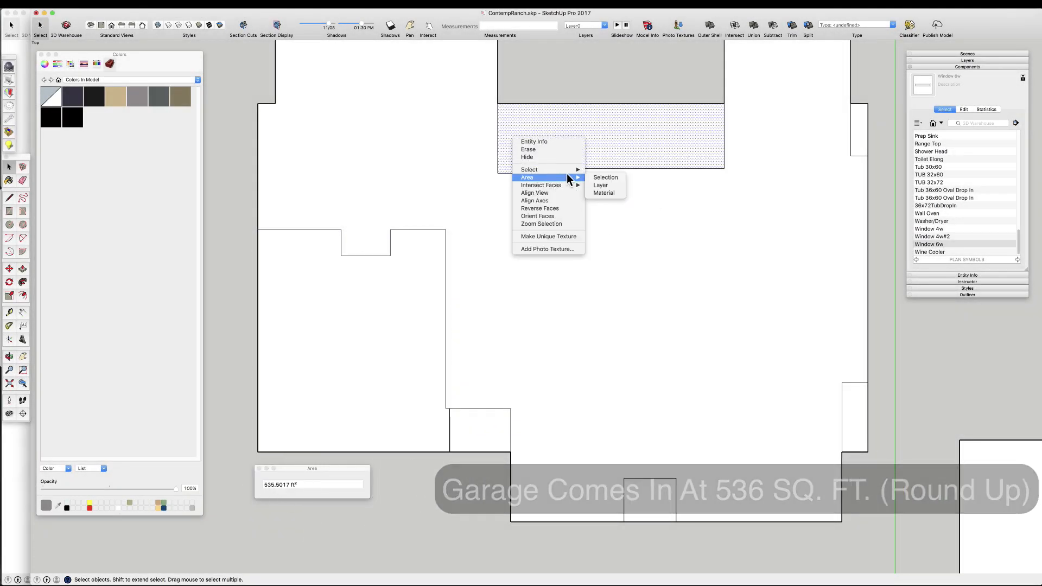
left_click(599, 175)
scroll(464, 470, "down", 3)
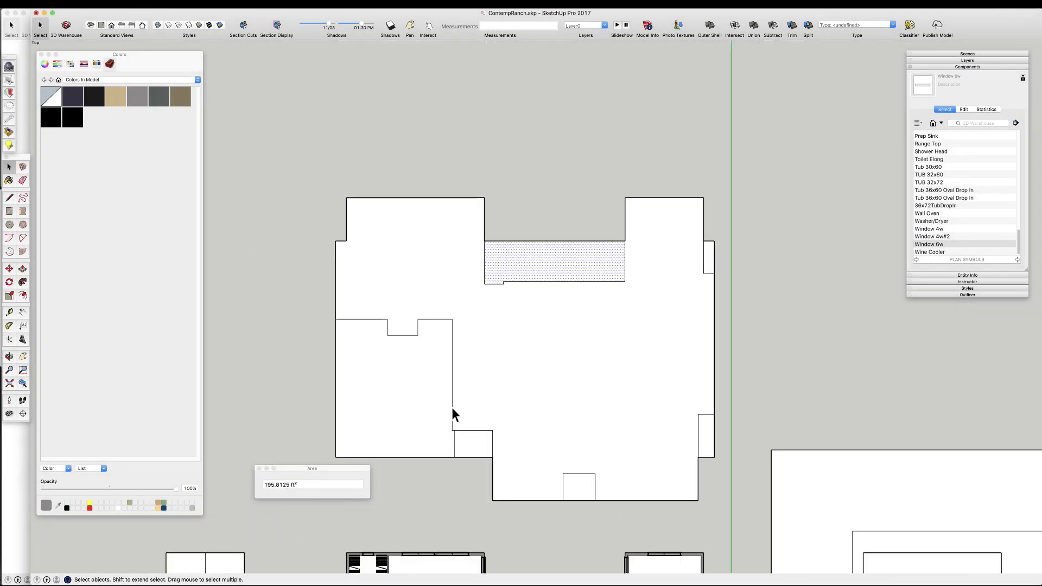
- Copy the entire set of area faces straight above the original set
triple_click(520, 352)
key("m")
scroll(544, 470, "down", 3)
left_click(549, 442)
key("alt")
left_click(549, 233)
key("space")
- Erase all interior dividing lines in the upper copy to merge it into one building footprint face
left_click(476, 139)
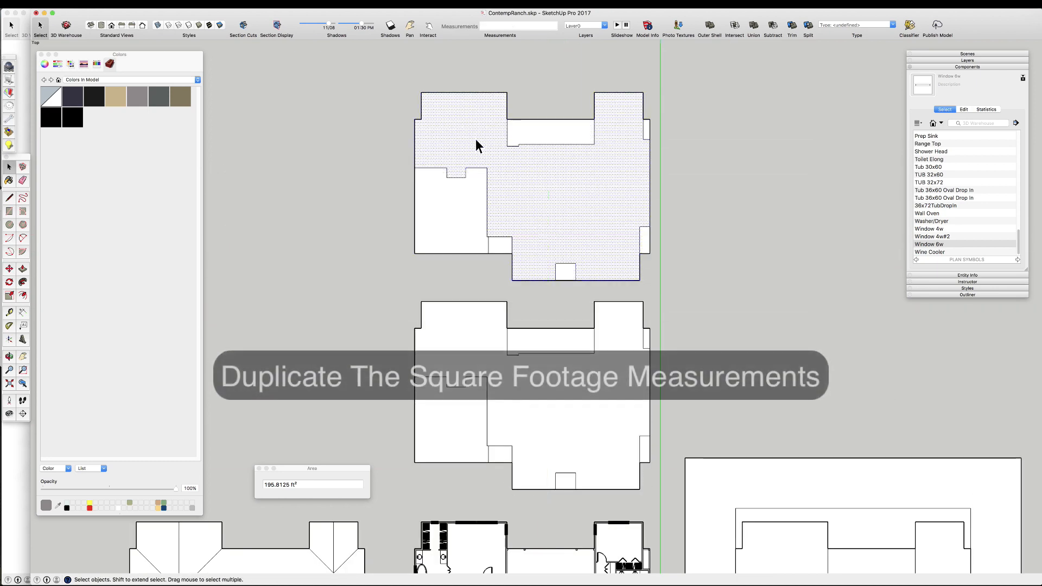
scroll(476, 139, "up", 2)
key("e")
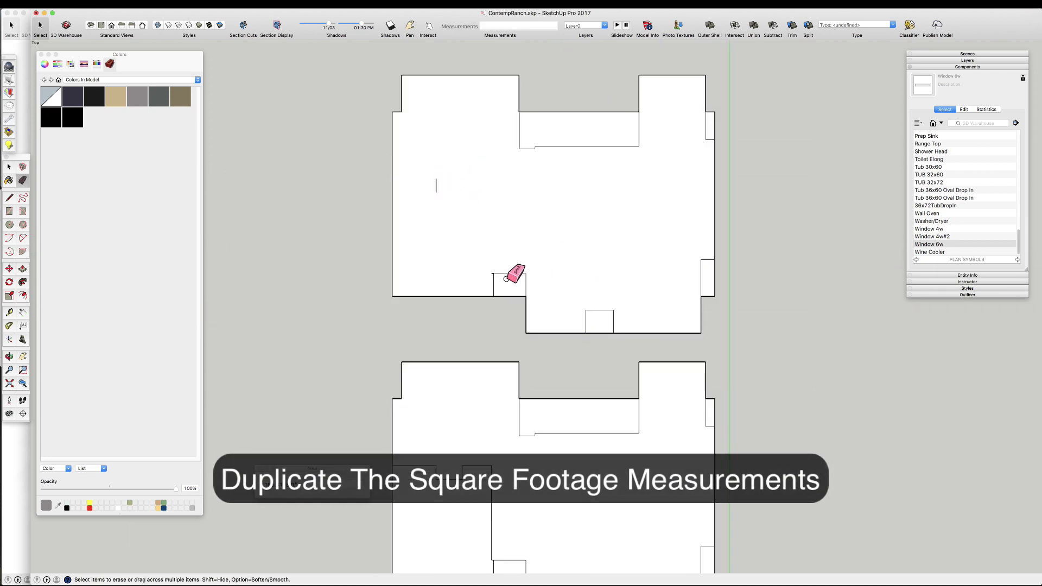
left_click_drag(507, 278, 530, 283)
left_click(492, 273)
left_click_drag(424, 185, 439, 185)
left_click_drag(536, 148, 519, 134)
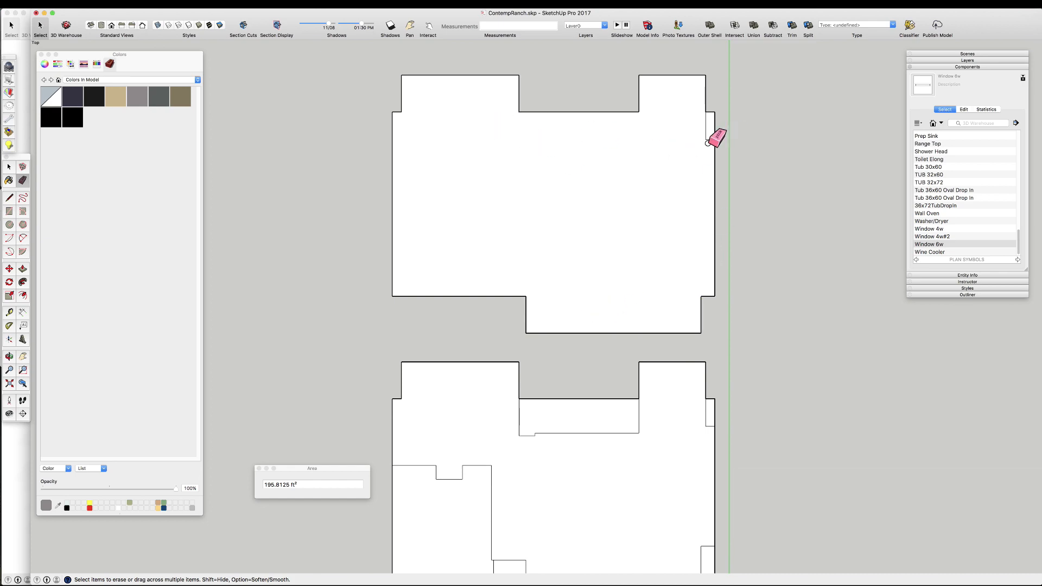
- Measure the area of the merged building footprint and close the area readout
left_click(579, 175)
scroll(517, 193, "up", 3)
right_click(478, 192)
mouse_move(510, 231)
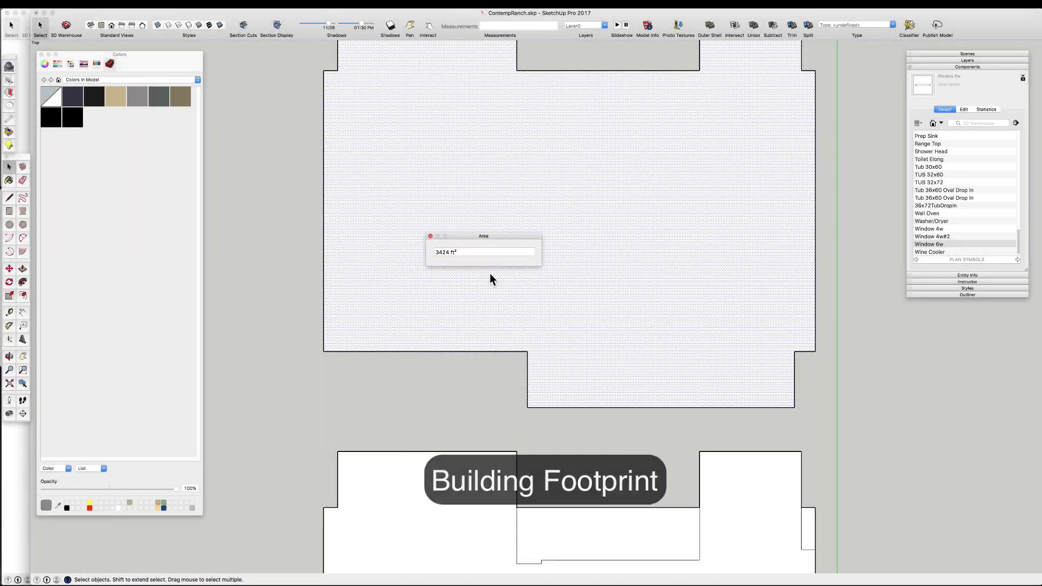
scroll(467, 334, "down", 7)
left_click(430, 236)
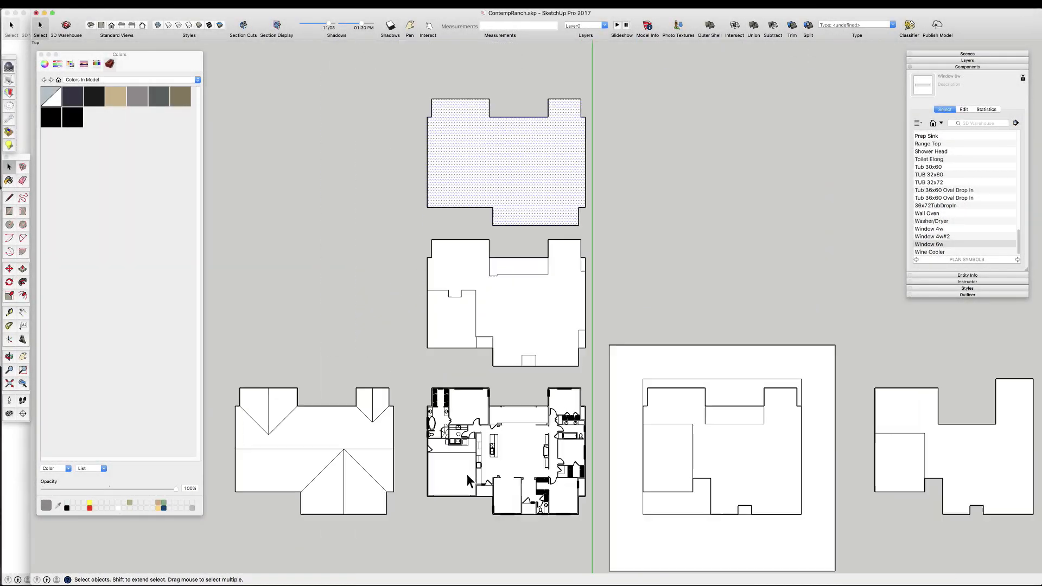
- Draw a 60 by 3 inch rectangle behind the rear porch as a sliding door panel and make it a group
scroll(467, 474, "up", 8)
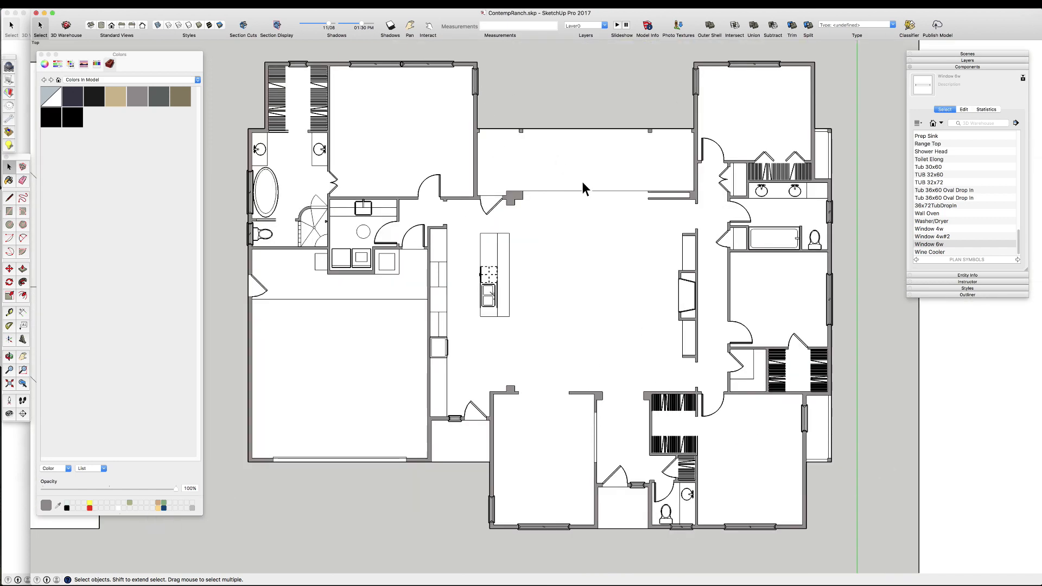
scroll(576, 201, "up", 4)
type("r")
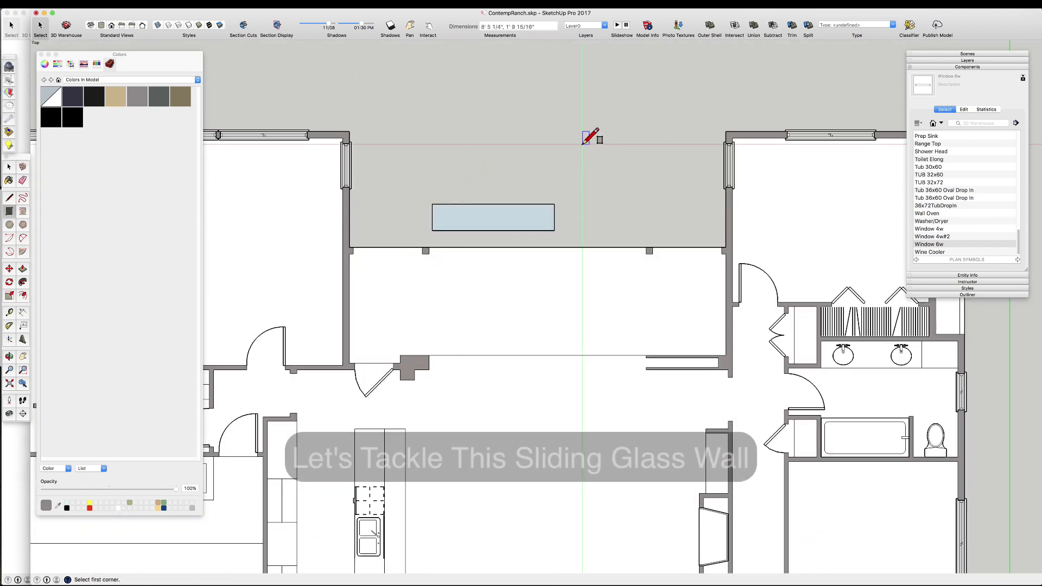
type("60")
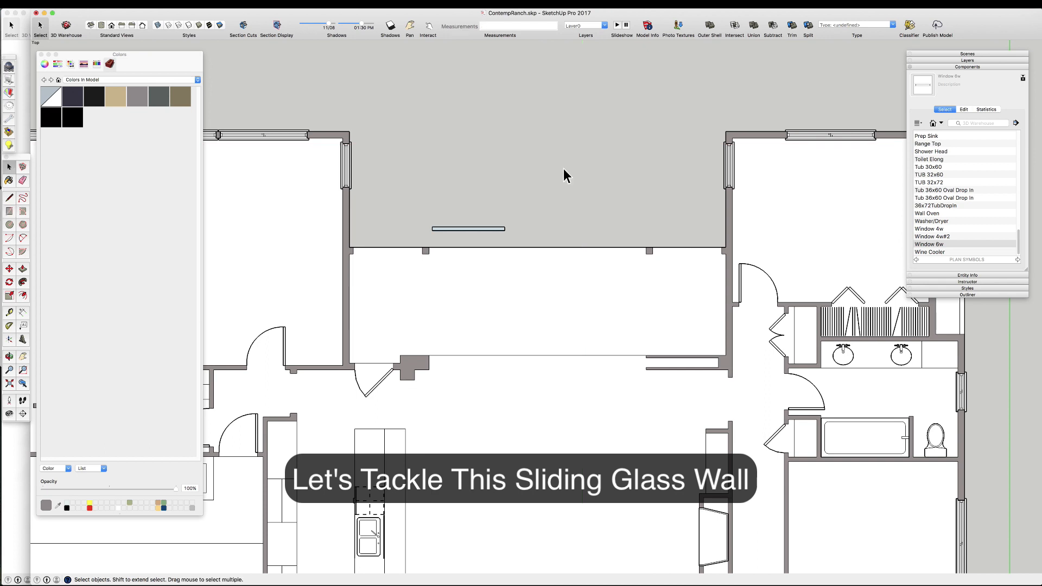
scroll(461, 239, "up", 3)
double_click(468, 223)
right_click(468, 223)
left_click(502, 301)
- Move the panel group into the rear living room opening, with its end flush against the wall pier beside the door
key("m")
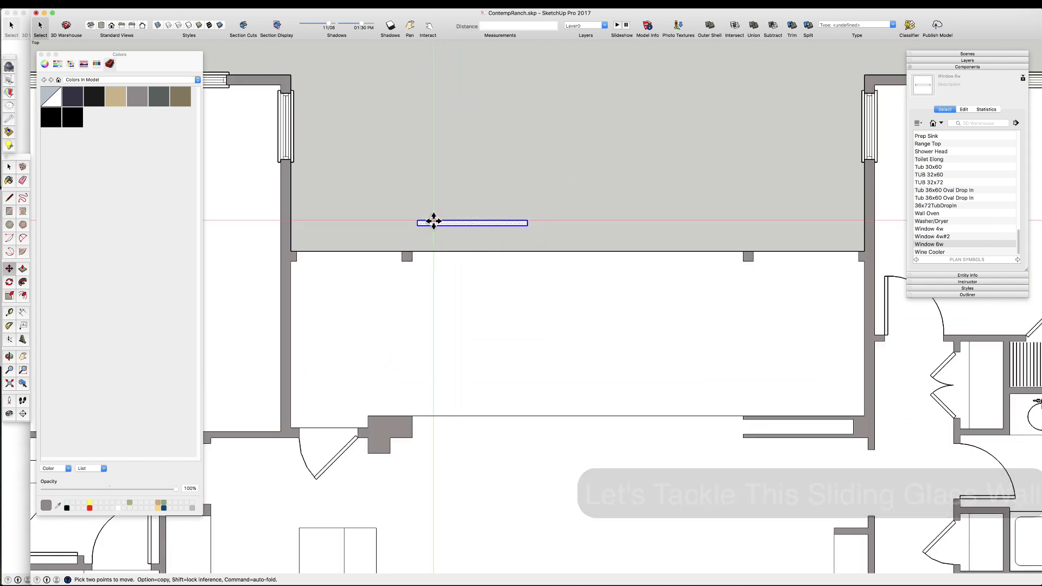
left_click(417, 220)
scroll(434, 446, "up", 4)
left_click(405, 425)
scroll(404, 460, "up", 8)
left_click(389, 392)
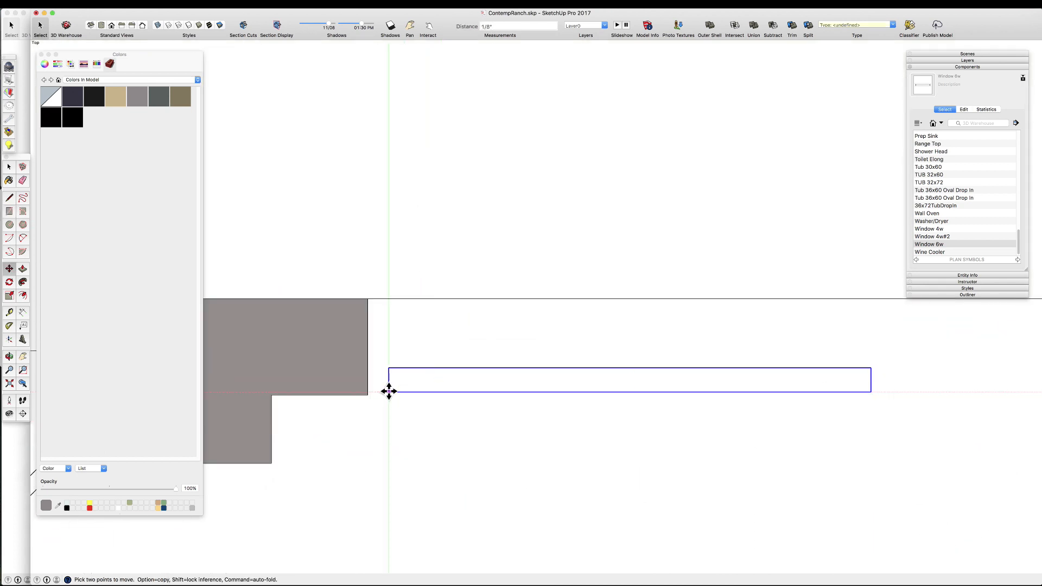
left_click(368, 381)
- Copy the plain panel twice end to end across the opening, stepping each copy back by one panel thickness
scroll(370, 384, "down", 5)
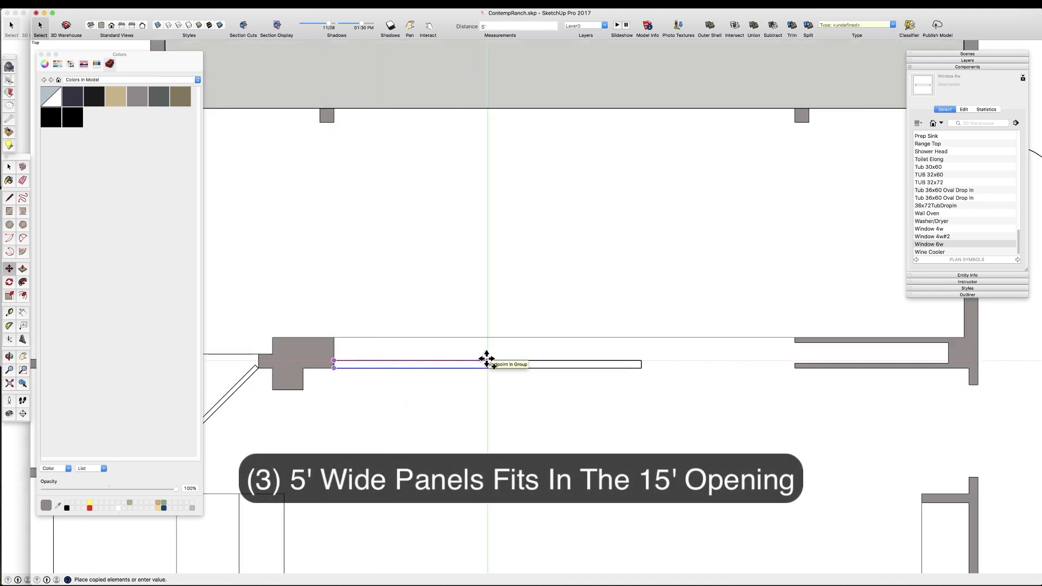
key("Escape")
left_click(335, 368)
left_click(487, 360)
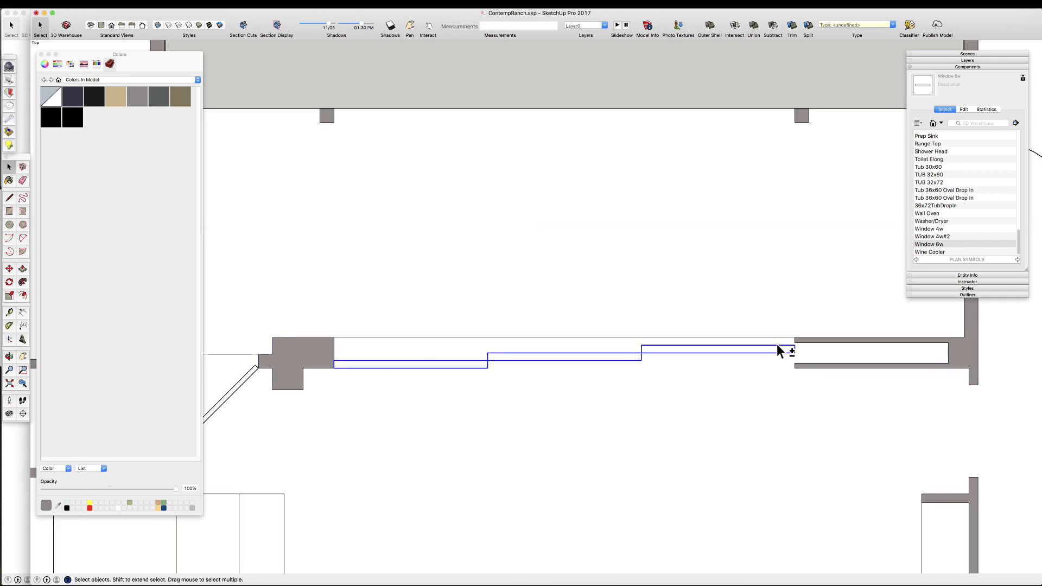
scroll(773, 350, "up", 5)
scroll(700, 353, "down", 6)
key("space")
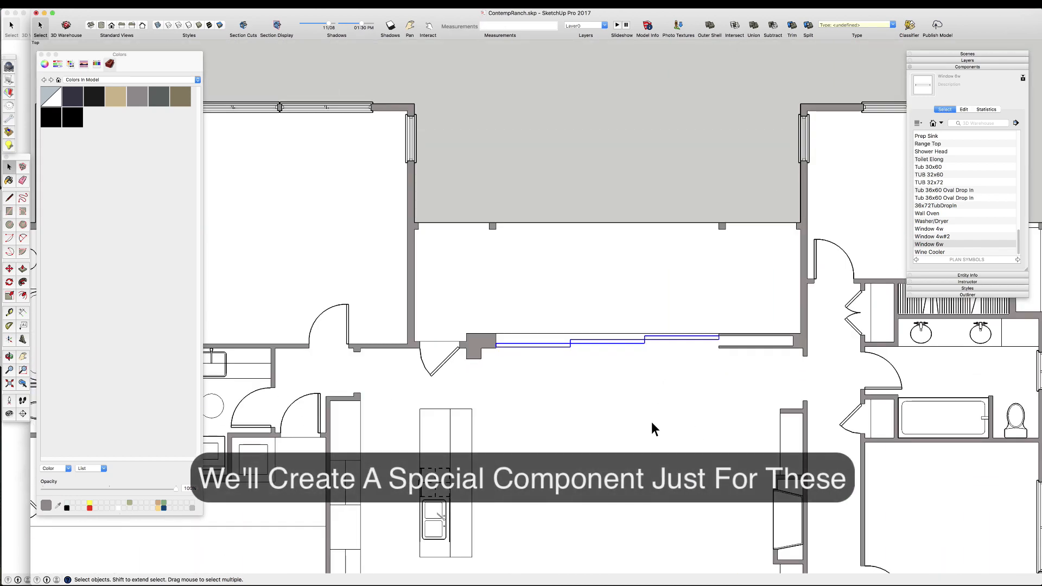
- Open the first panel group for editing and place guides 1.5 inches in from each end
scroll(519, 313, "up", 4)
left_click(500, 313)
double_click(499, 312)
scroll(498, 313, "up", 3)
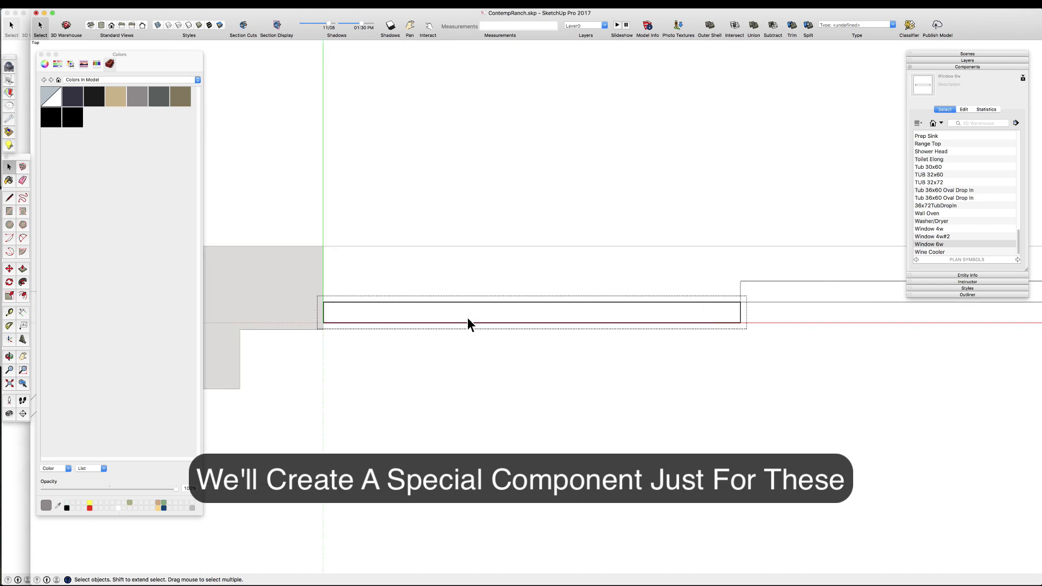
key("t")
left_click(323, 311)
type("1.5")
key("Return")
left_click(741, 312)
type("1.5")
key("Return")
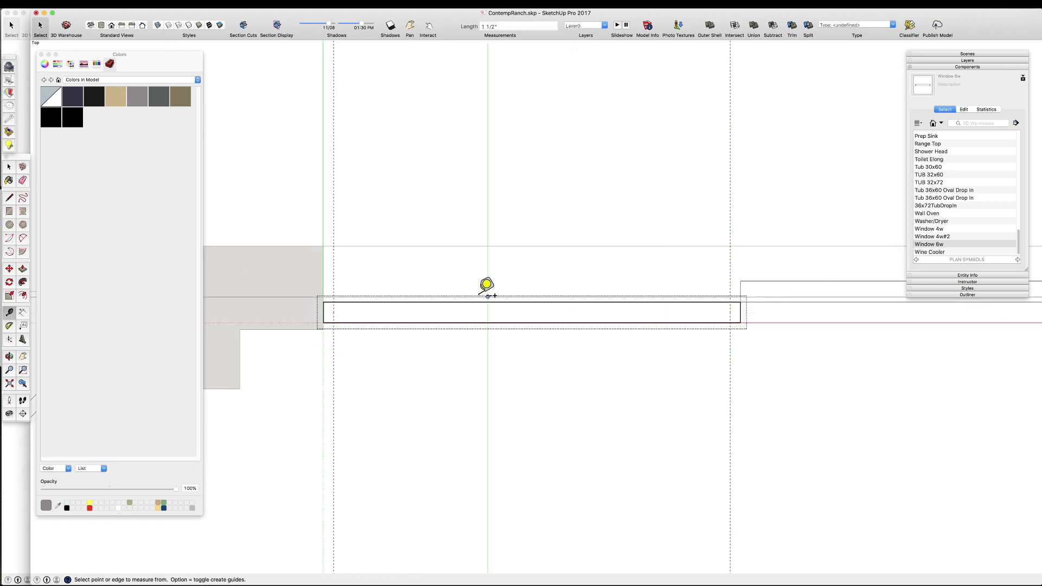
- Draw 1 1/2 by 3 inch stiles at both panel ends and join their midpoints with a centre line
left_click(334, 323)
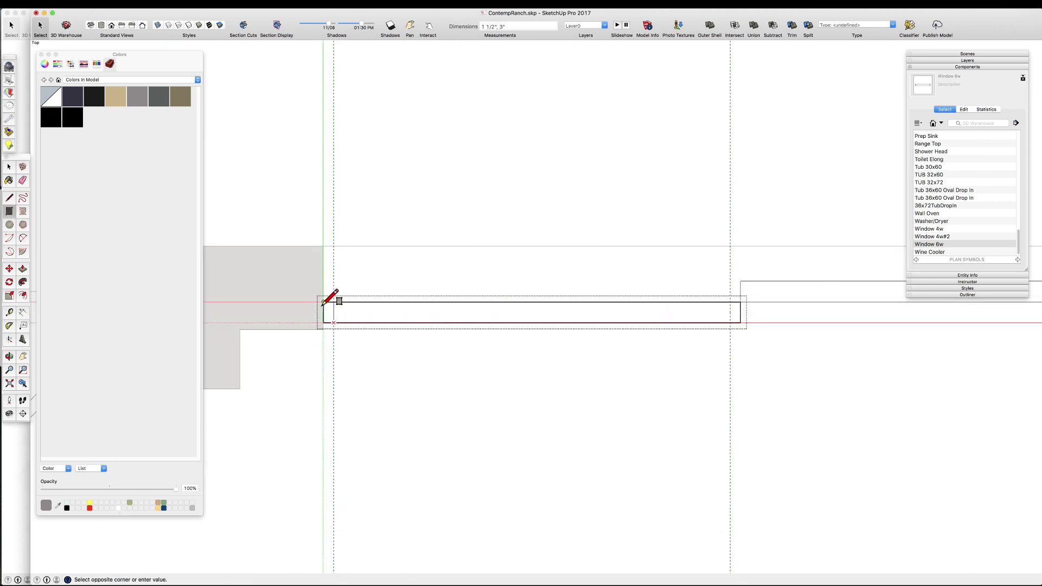
left_click(730, 322)
key("l")
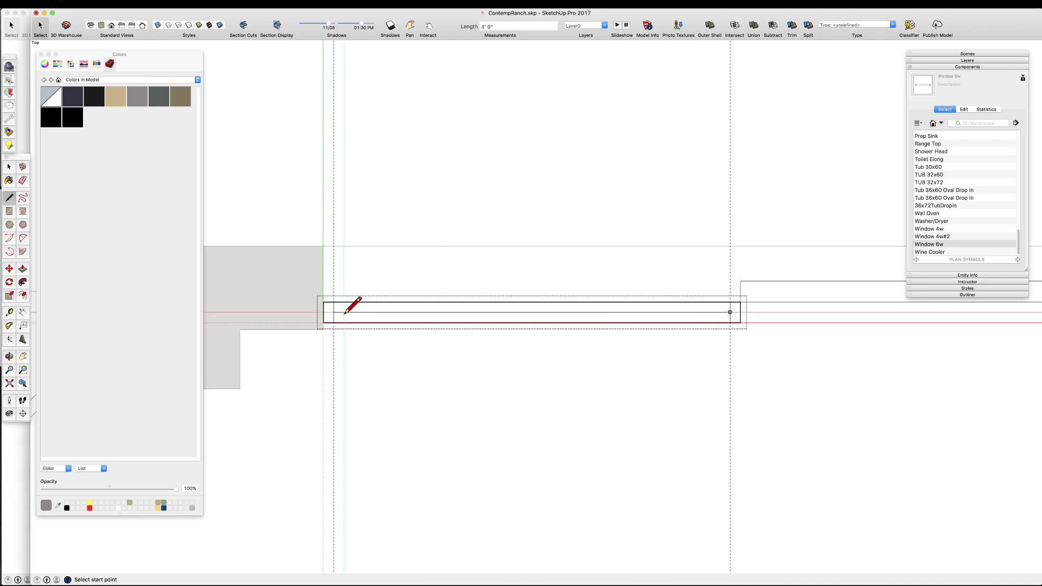
- Draw the glass rectangle around the centre line, spanning from one stile to the other
scroll(340, 313, "up", 3)
left_click(328, 320)
scroll(330, 320, "down", 3)
scroll(782, 312, "up", 2)
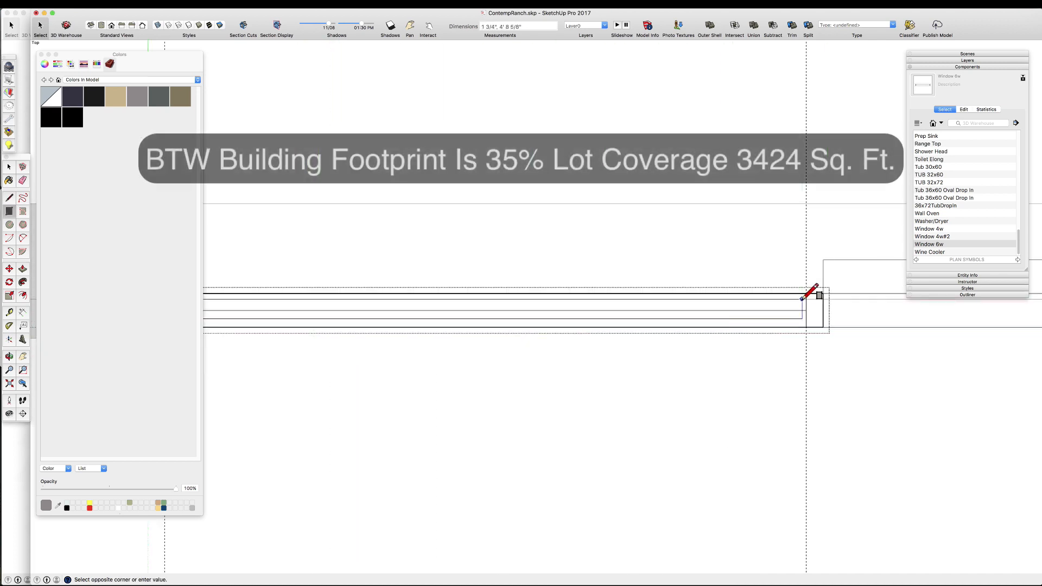
left_click(805, 301)
- Move the two long glass edges closer to the middle of the panel and erase the centre line
key("space")
scroll(729, 296, "down", 3)
scroll(642, 303, "up", 3)
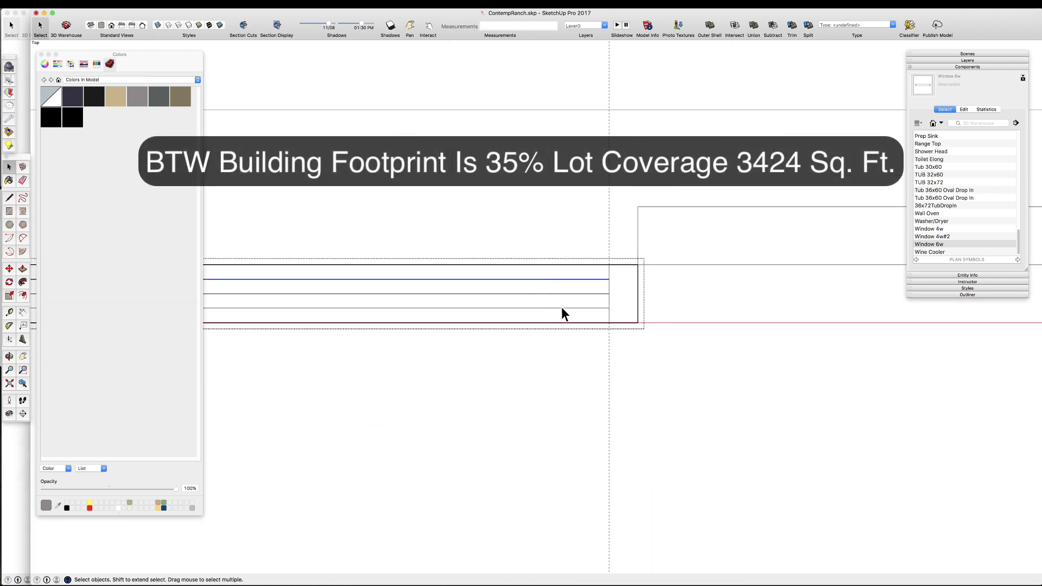
scroll(592, 311, "up", 2)
left_click(588, 304)
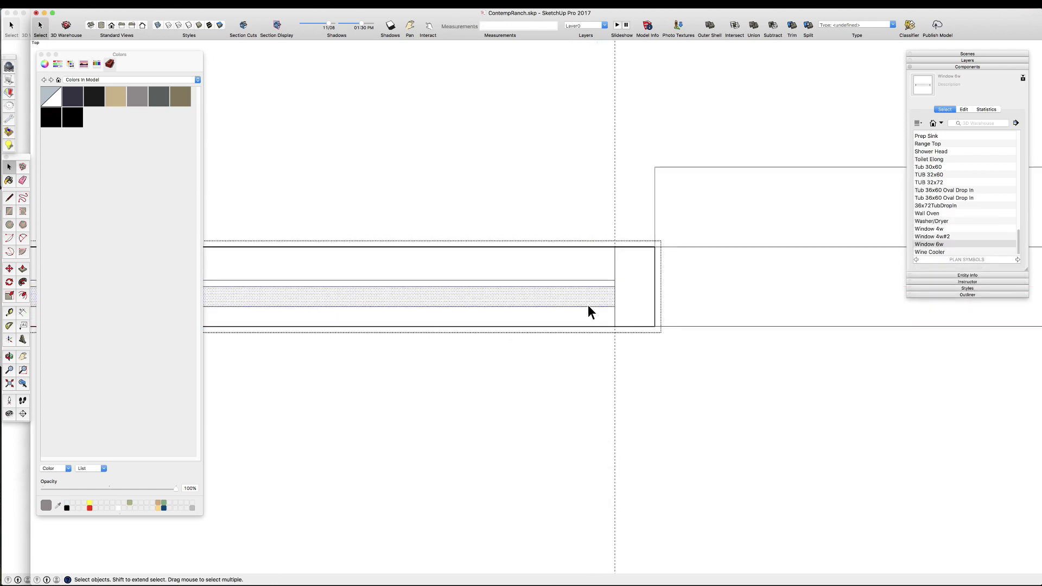
key("m")
left_click(589, 305)
scroll(590, 304, "up", 2)
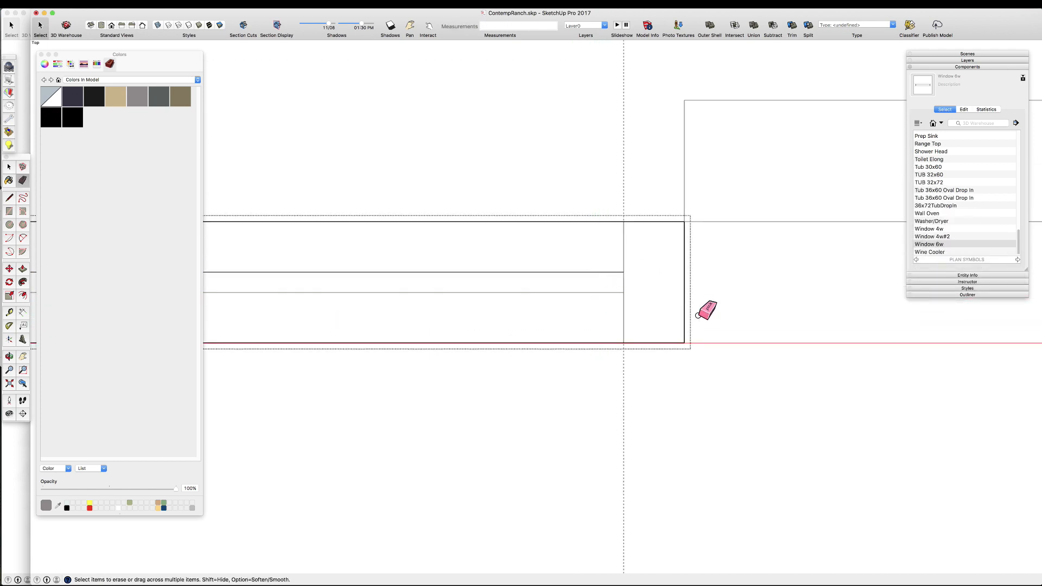
key("space")
- Make the panel a component named "Sliding Door Panel" with the description "60 w 96 h"
scroll(689, 304, "down", 5)
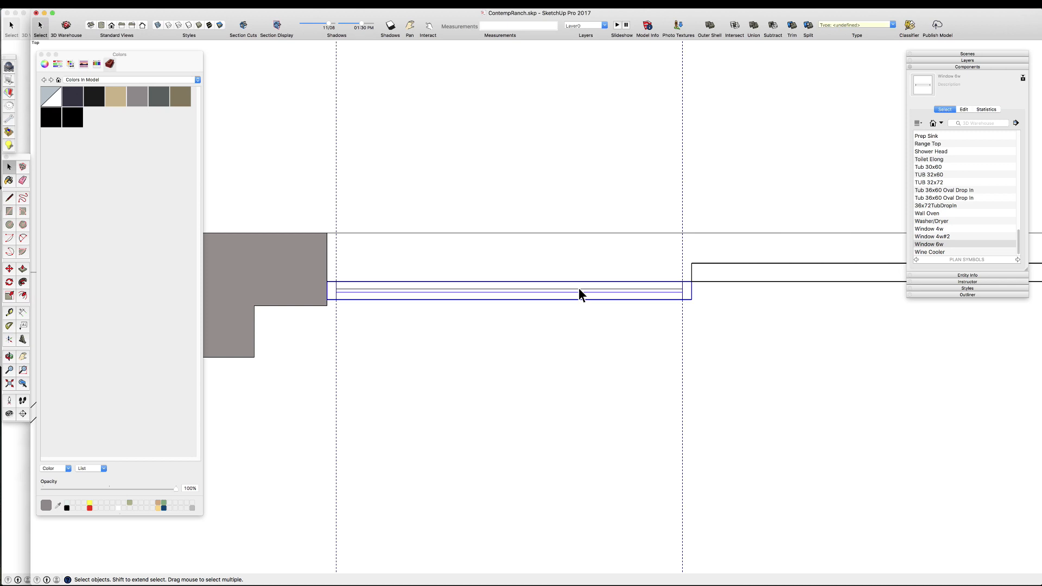
right_click(579, 293)
left_click(599, 337)
type("Sl")
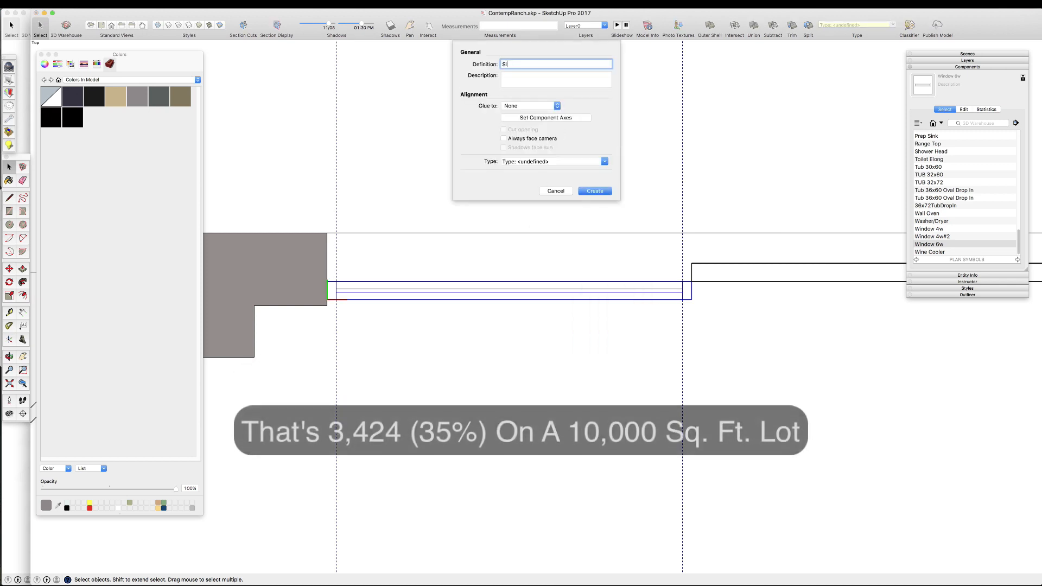
type("iding Door Panel")
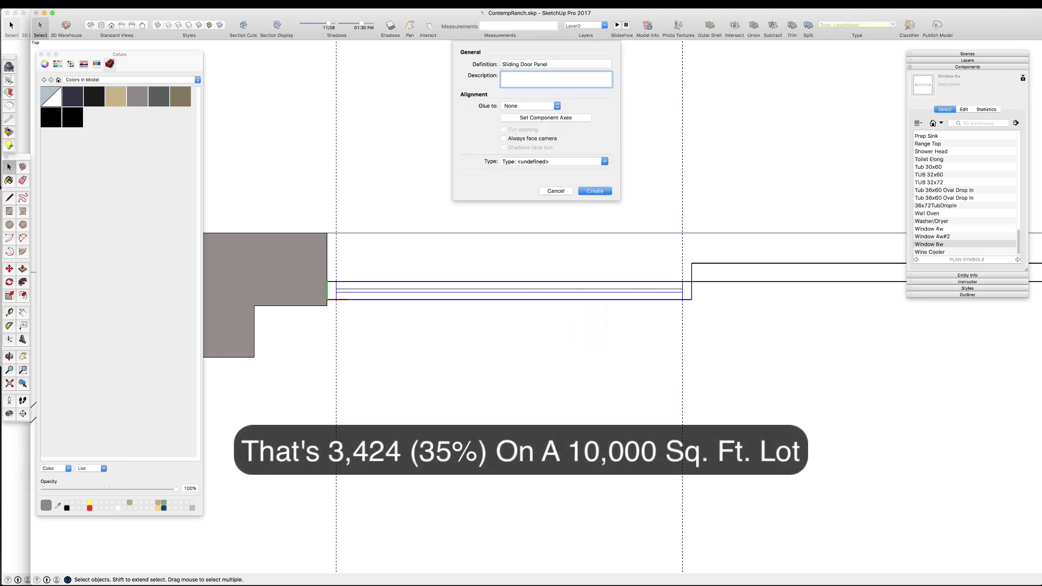
type("60 w 96 h")
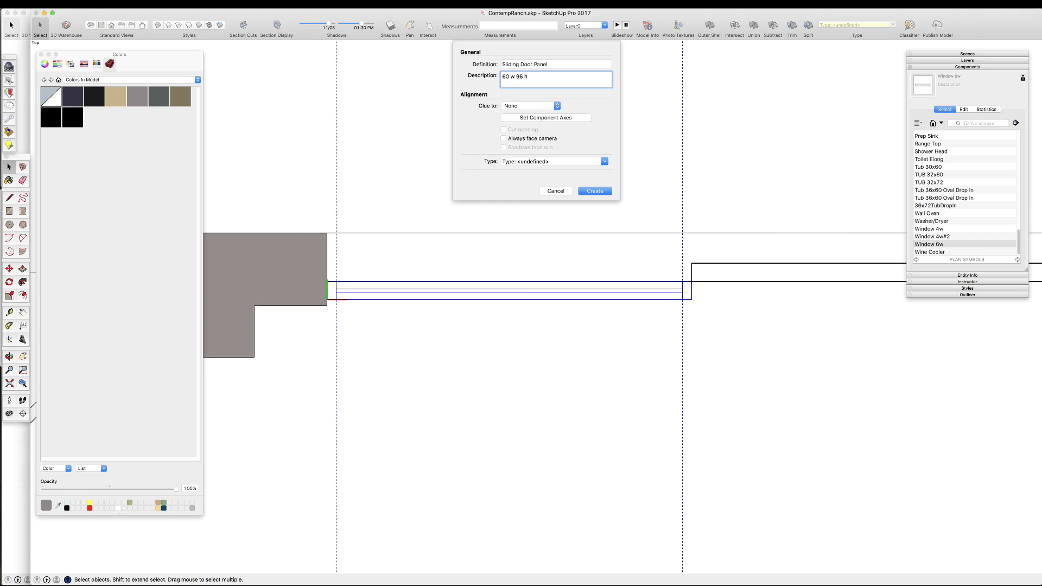
key("Return")
- Copy the sliding door panel component twice end to end across the rear opening, each copy stepped back, and clear the guides
scroll(510, 264, "down", 3)
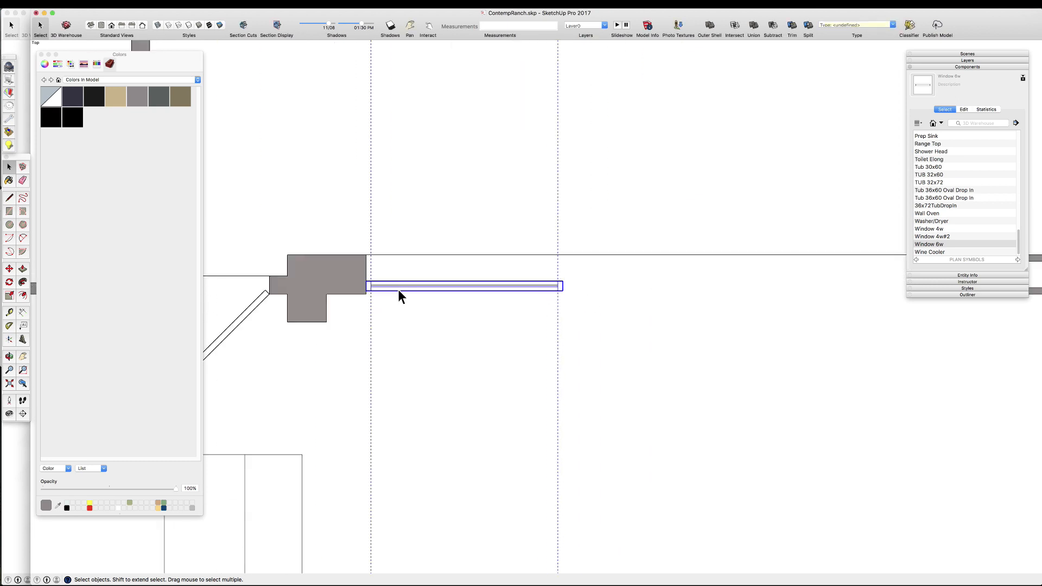
key("m")
scroll(528, 290, "up", 5)
left_click(253, 292)
key("alt")
left_click(585, 277)
scroll(396, 275, "down", 7)
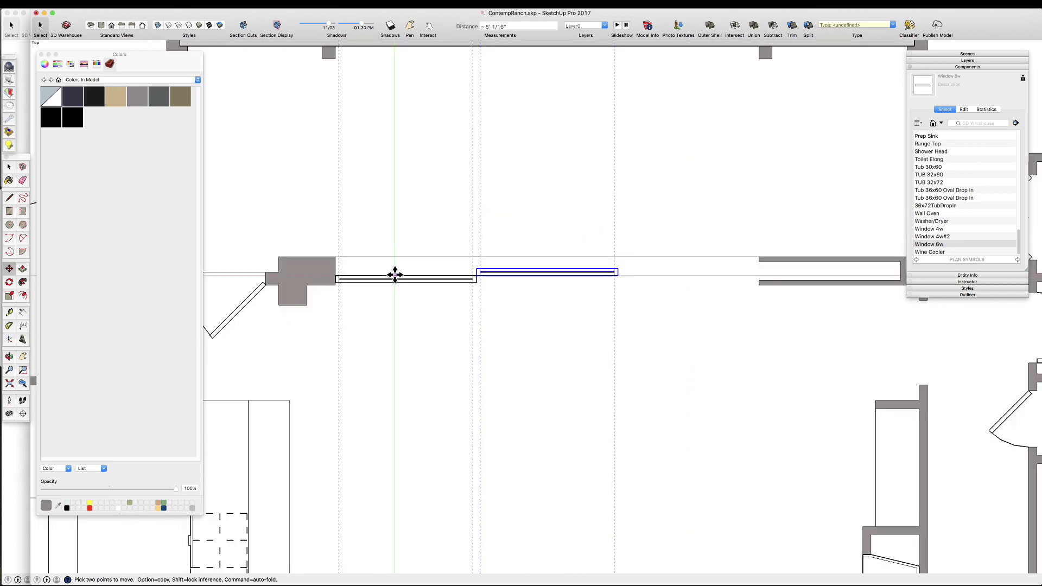
key("space")
scroll(393, 267, "down", 10)
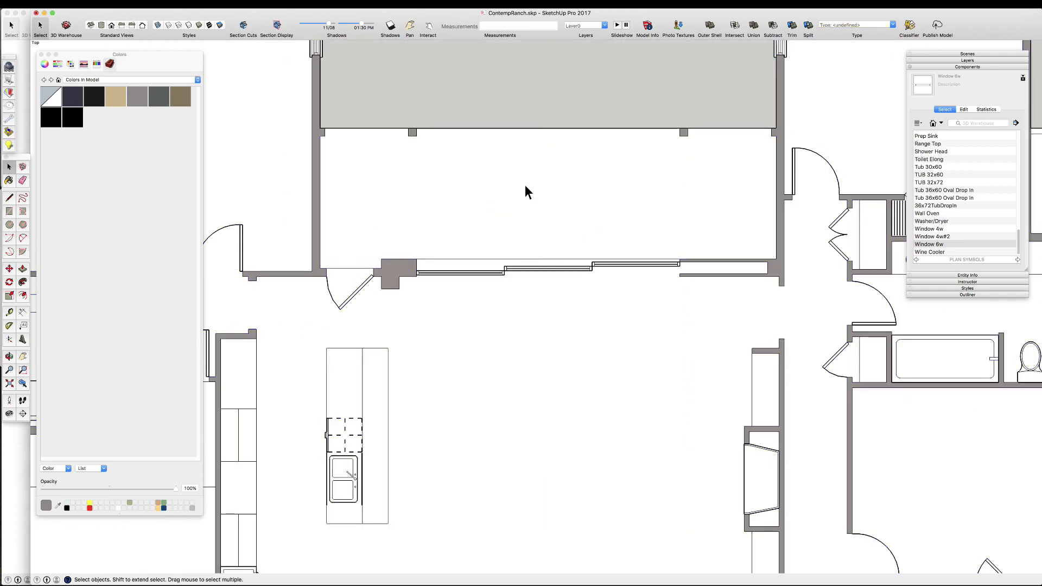
- Insert the 28 Pocket Door component in the master bathroom and rotate it parallel to the closet wall
scroll(390, 356, "up", 3)
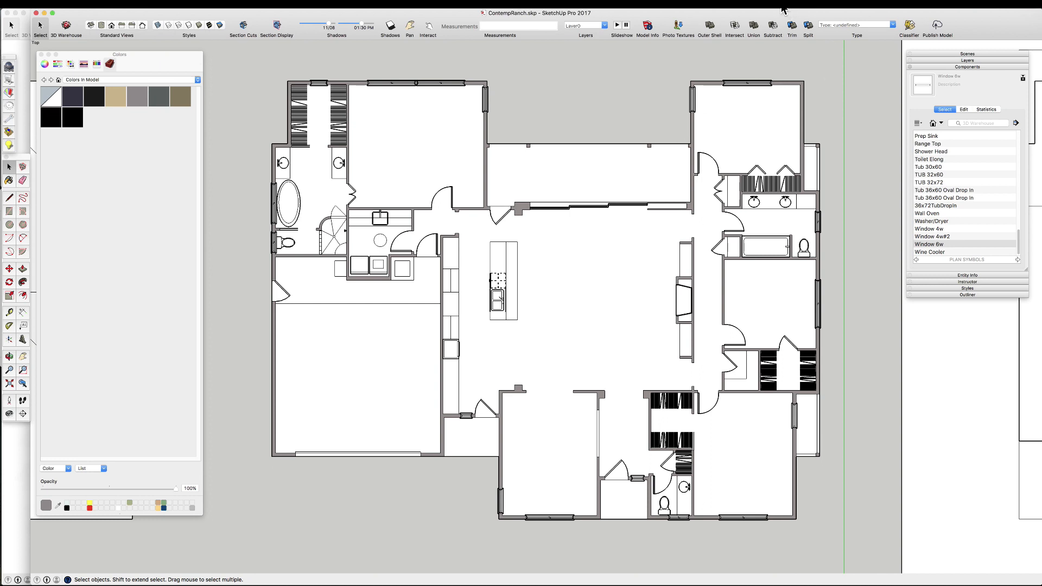
scroll(964, 162, "up", 10)
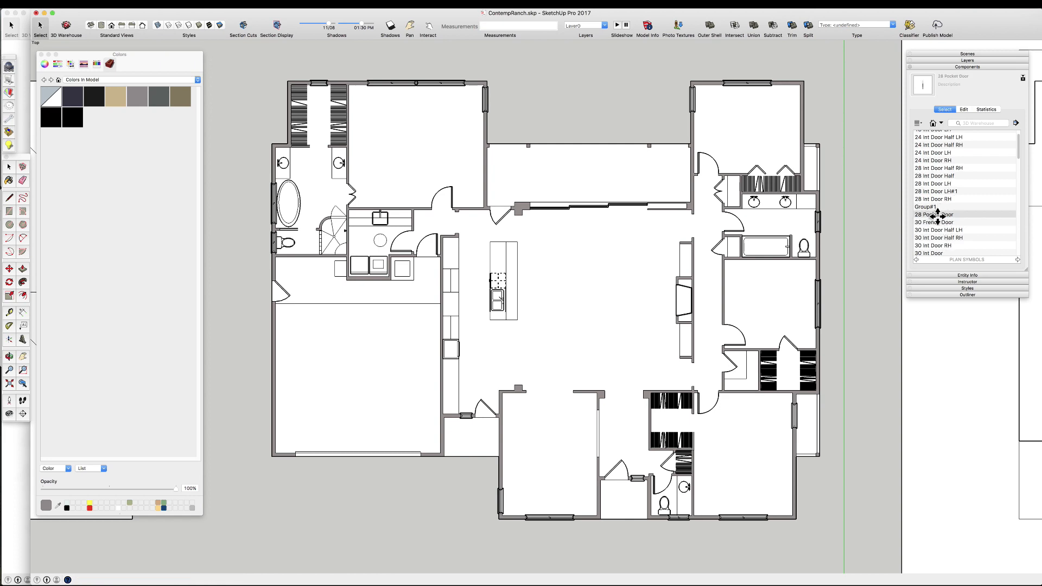
scroll(286, 130, "up", 8)
left_click(439, 351)
scroll(437, 207, "up", 4)
key("q")
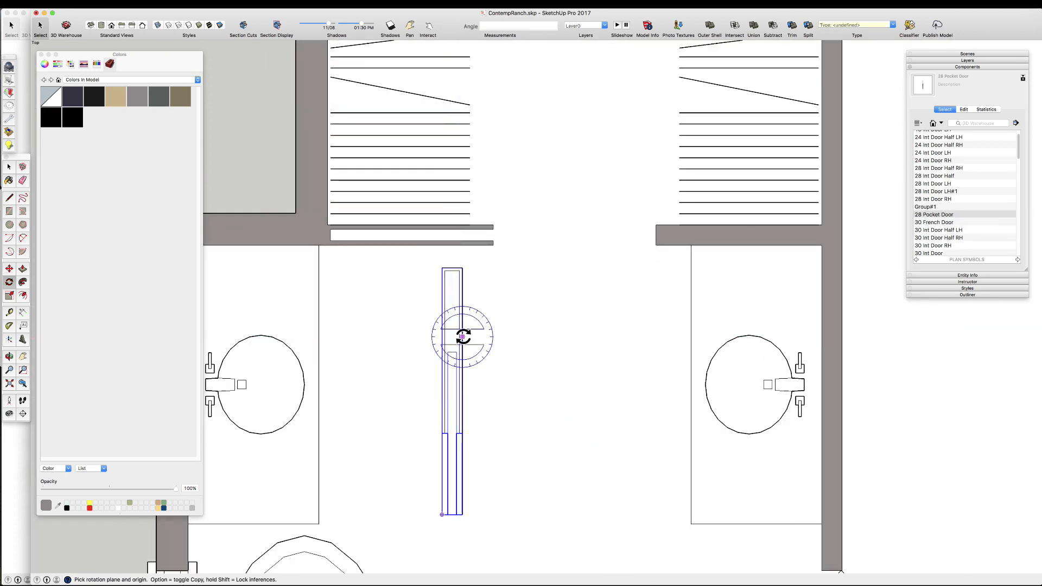
left_click(462, 337)
left_click(442, 337)
scroll(543, 330, "up", 5)
- Move the pocket door into the wall pocket of the master closet opening
key("m")
left_click(571, 351)
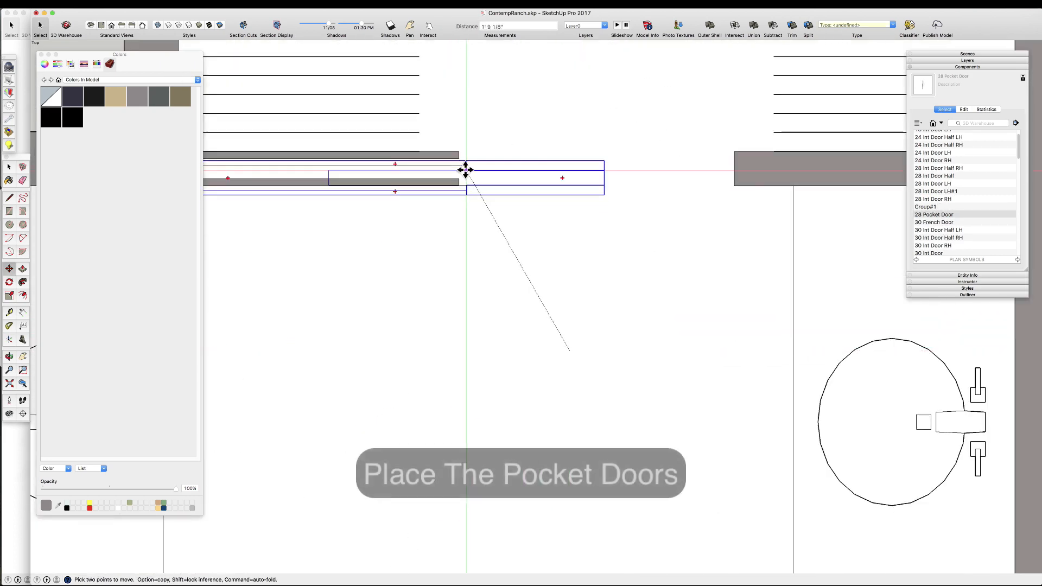
left_click(460, 162)
scroll(572, 221, "down", 8)
- Fill the leaf of the closet pocket door with solid black
key("space")
left_click(456, 215)
scroll(409, 209, "up", 5)
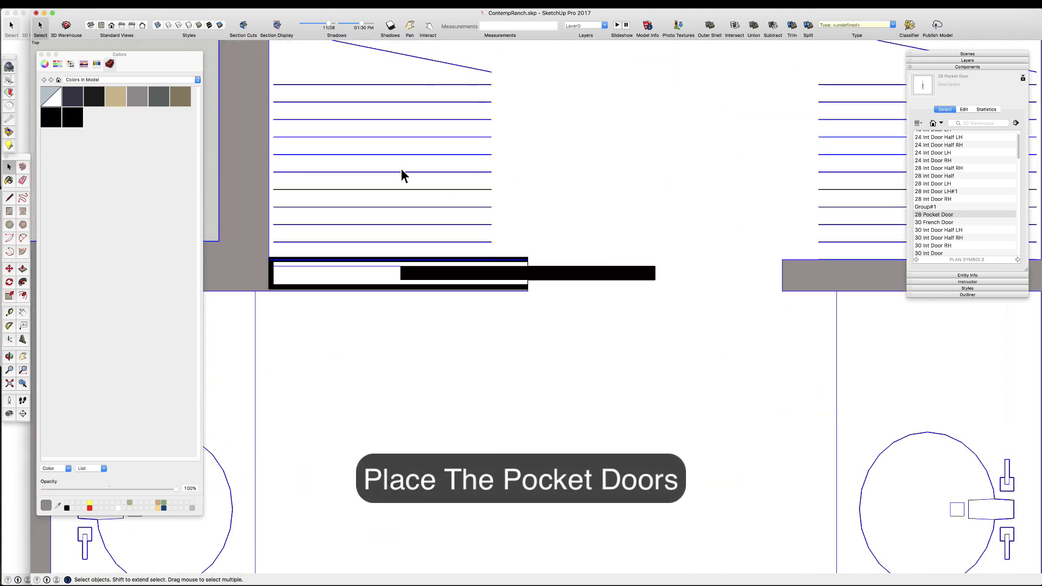
left_click(558, 277)
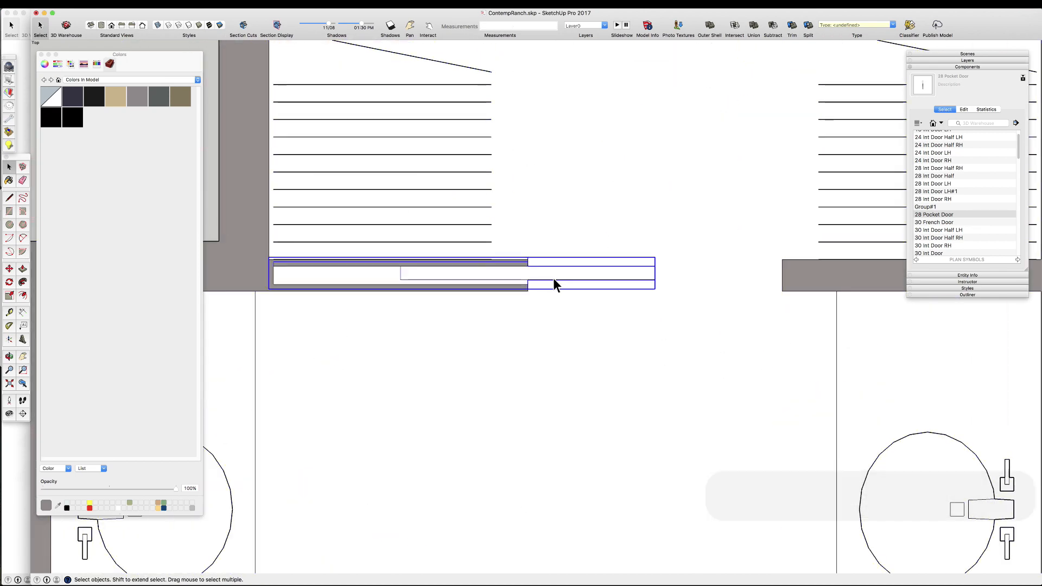
left_click(432, 242)
double_click(432, 242)
left_click(564, 278)
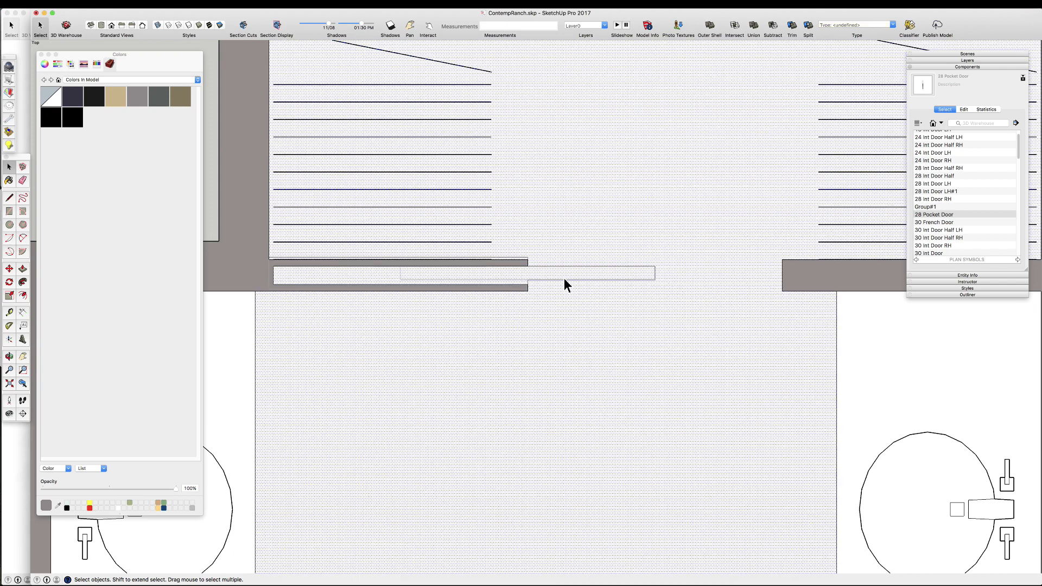
key("Escape")
left_click(566, 276)
scroll(544, 295, "down", 2)
scroll(544, 295, "down", 2)
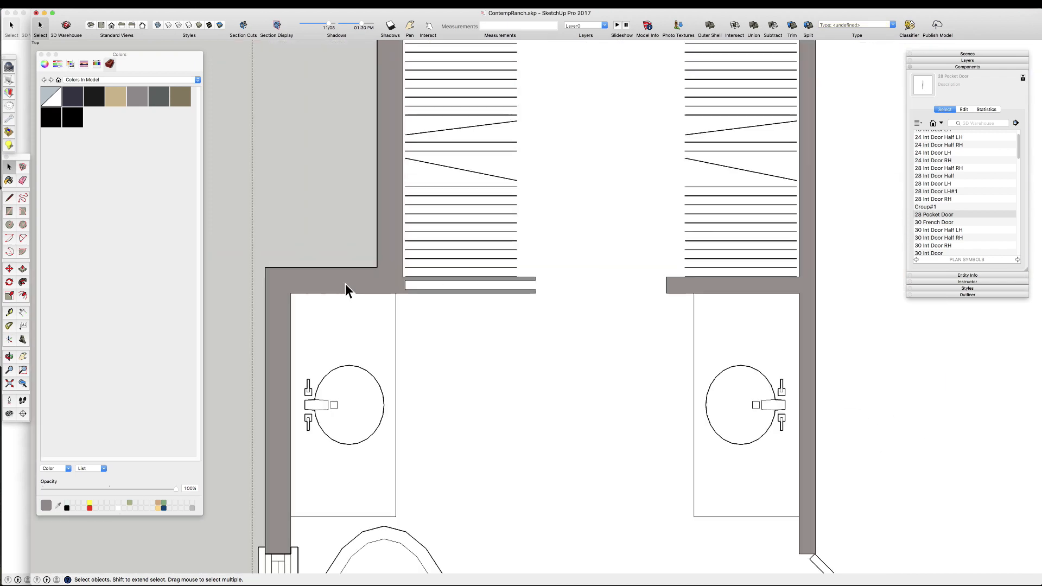
scroll(418, 293, "up", 4)
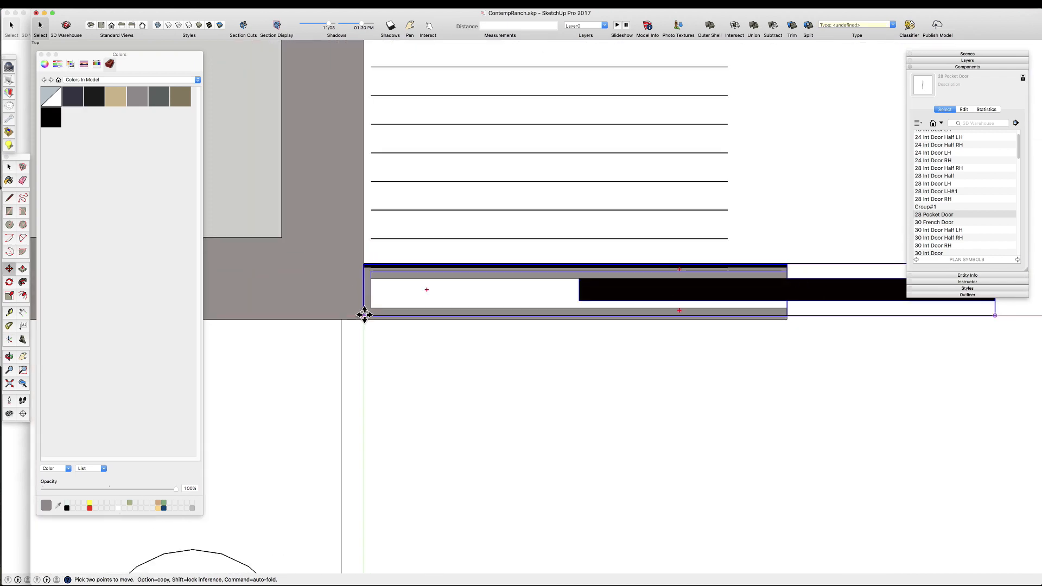
- Copy the closet pocket door into the wall pocket of the master bathroom's toilet compartment
scroll(369, 304, "down", 5)
scroll(407, 228, "up", 4)
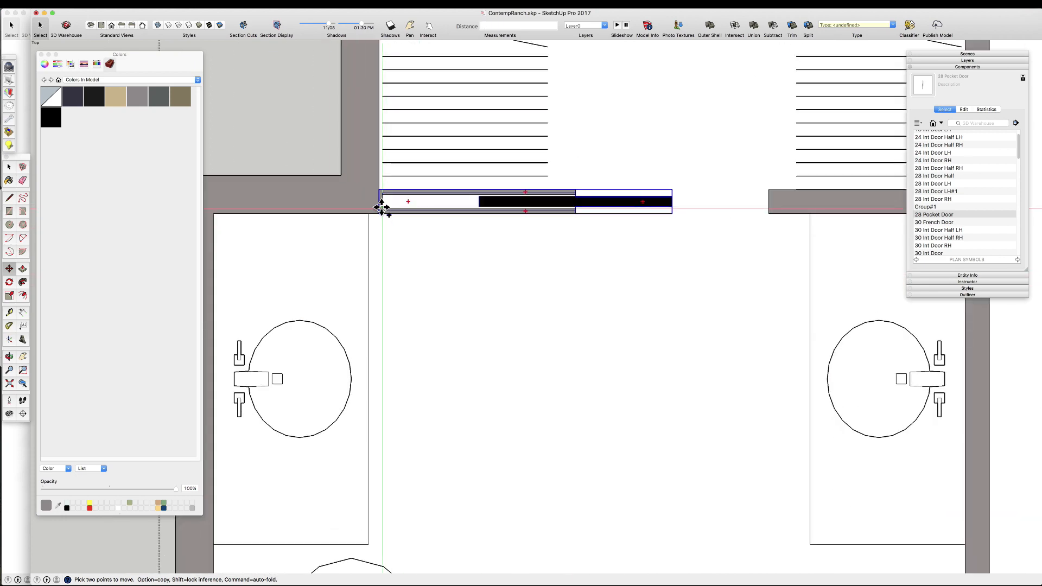
scroll(599, 191, "up", 3)
scroll(598, 191, "down", 2)
left_click(574, 192)
scroll(442, 114, "down", 5)
scroll(478, 278, "up", 4)
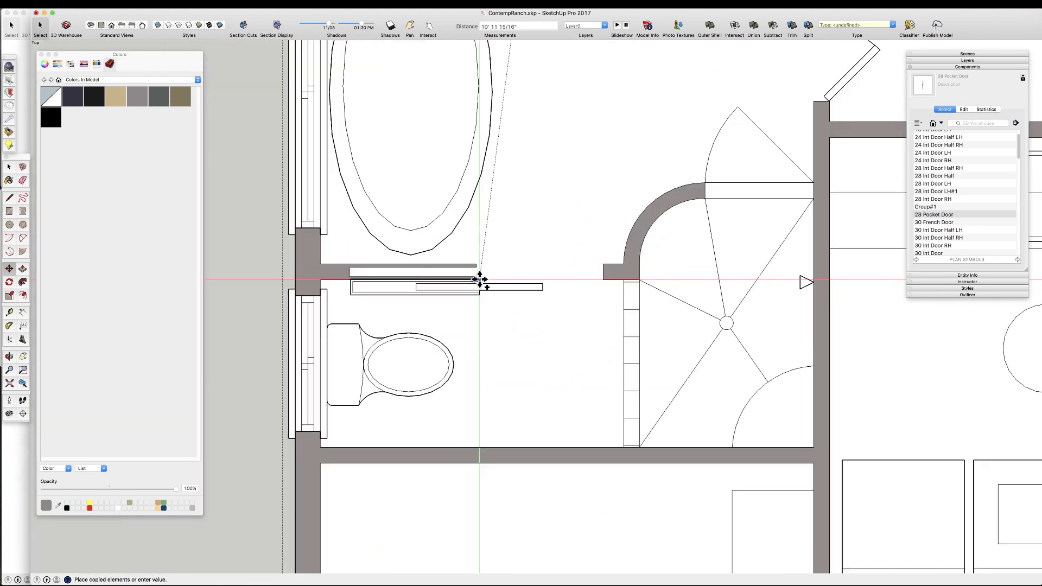
scroll(479, 279, "up", 3)
left_click(475, 249)
scroll(393, 315, "down", 9)
scroll(437, 228, "up", 3)
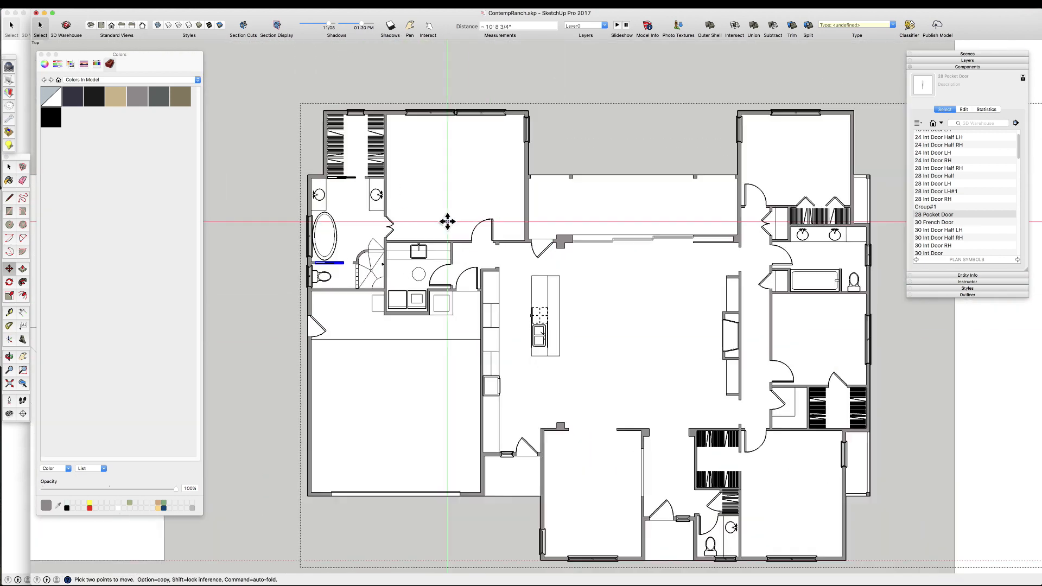
- Select all door, window, closet and fixture components without the plan geometry and group them
scroll(448, 221, "down", 1)
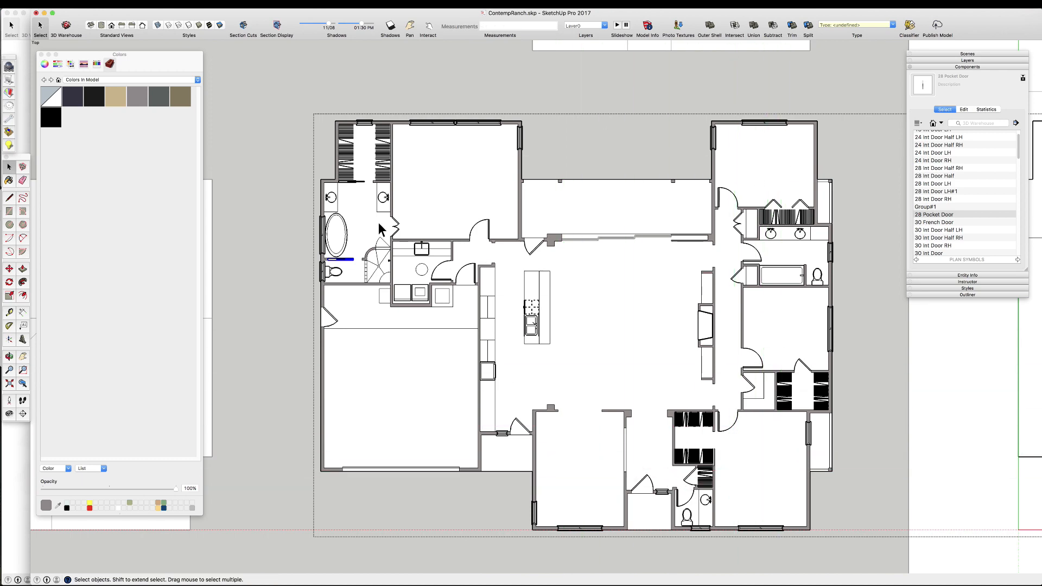
scroll(326, 165, "down", 1)
triple_click(601, 271)
left_click_drag(282, 93, 818, 530)
triple_click(583, 321, "shift")
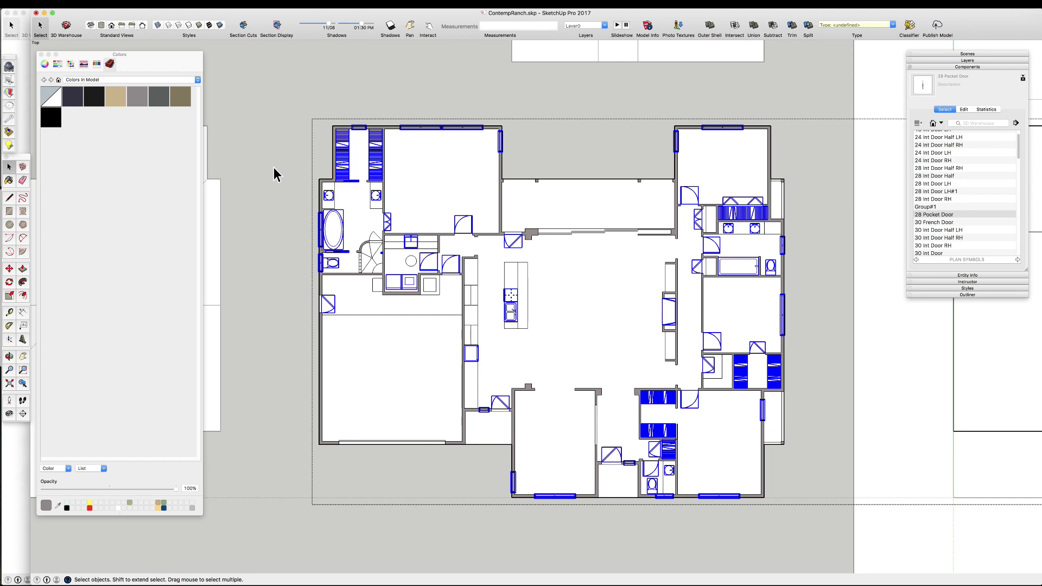
key("super+g")
- Cut the component group out of the plan and toggle the cut with undo and redo, ending with the components restored
left_click(333, 230)
left_click(330, 263)
key("super+x")
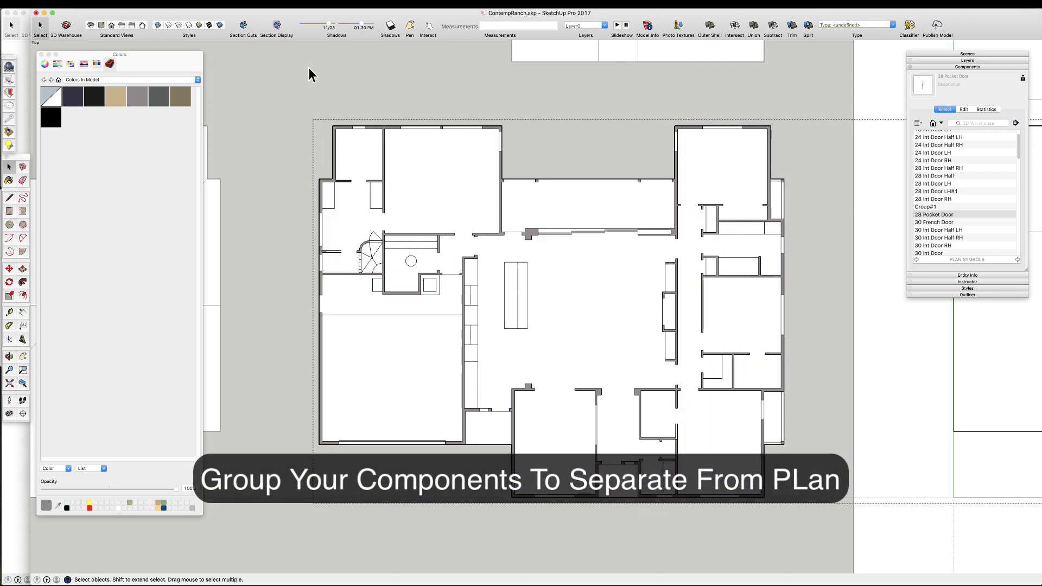
key("super+z")
key("super+shift+z")
key("super+z")
key("super+shift+z")
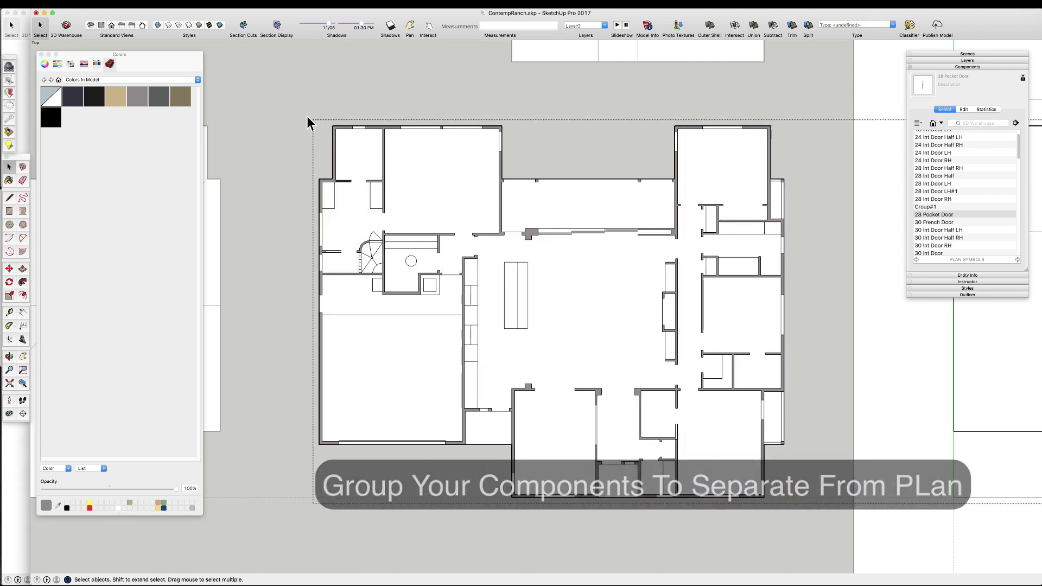
key("super+z")
left_click(525, 153)
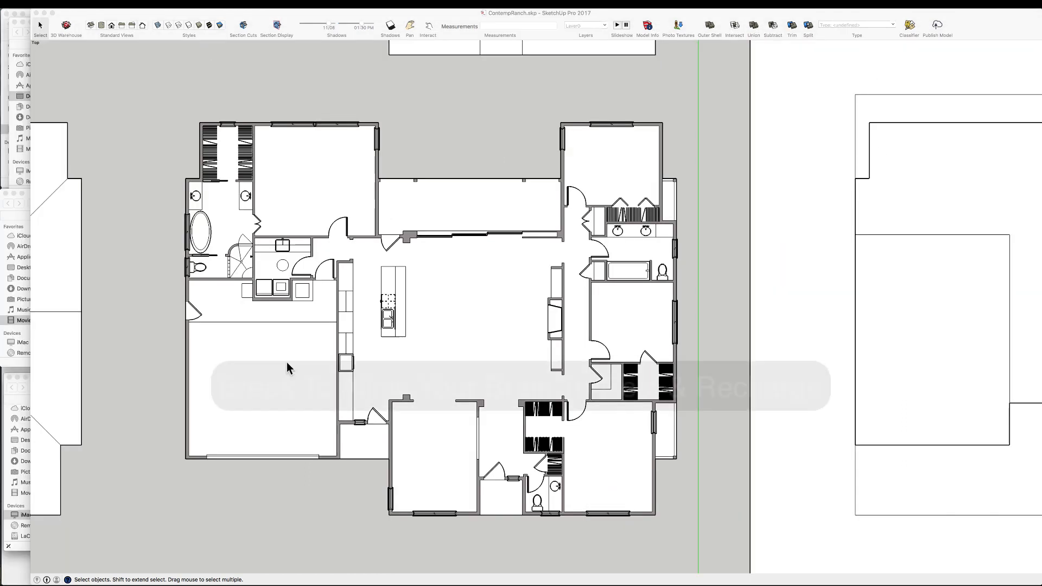
- Place guides near the garage entry, aligned with the garage-side face of the laundry wall
scroll(380, 293, "up", 10)
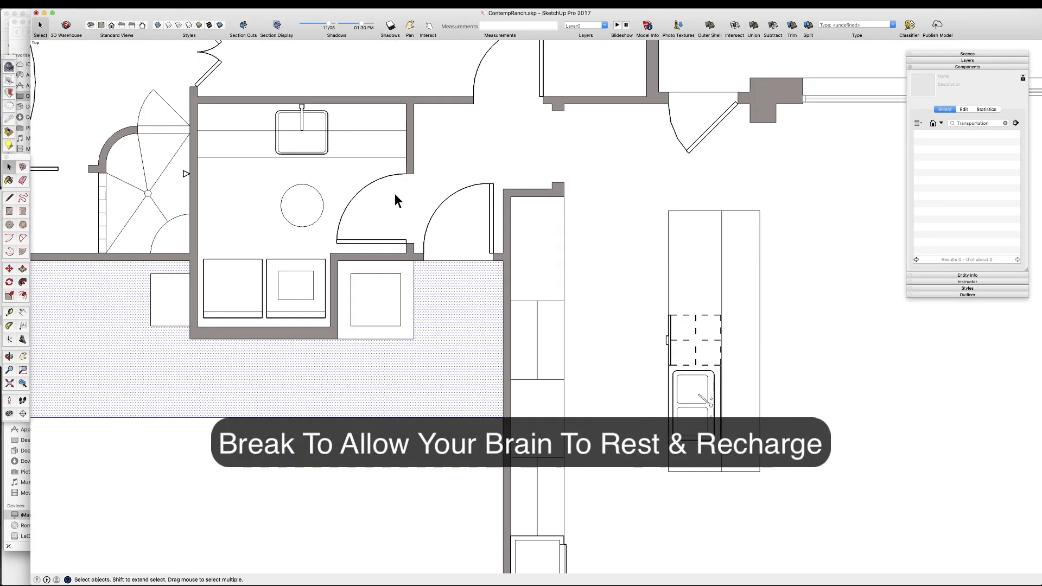
scroll(372, 294, "up", 2)
key("t")
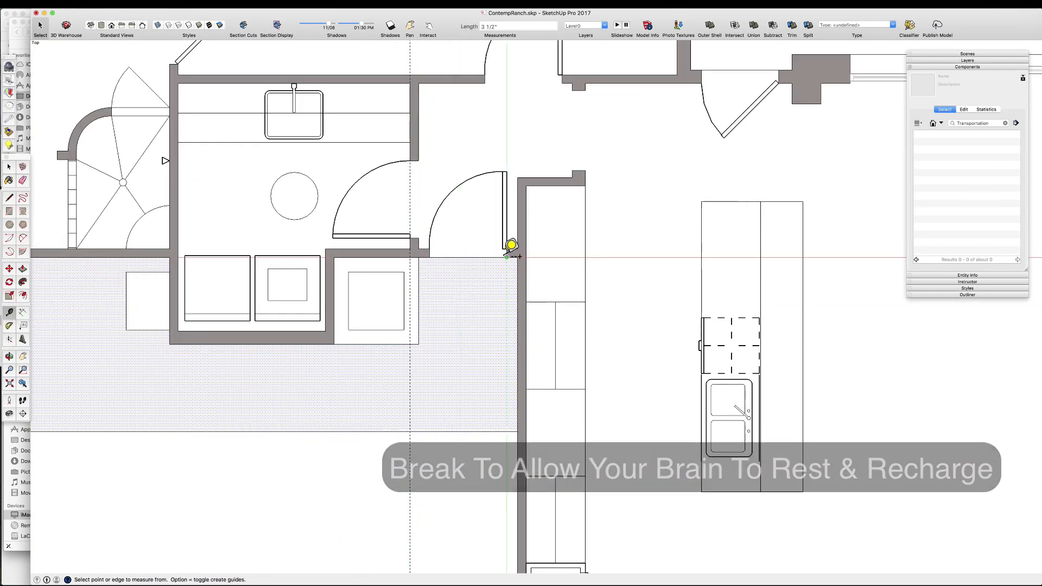
left_click(353, 344)
left_click(350, 330)
left_click(305, 332)
left_click(334, 344)
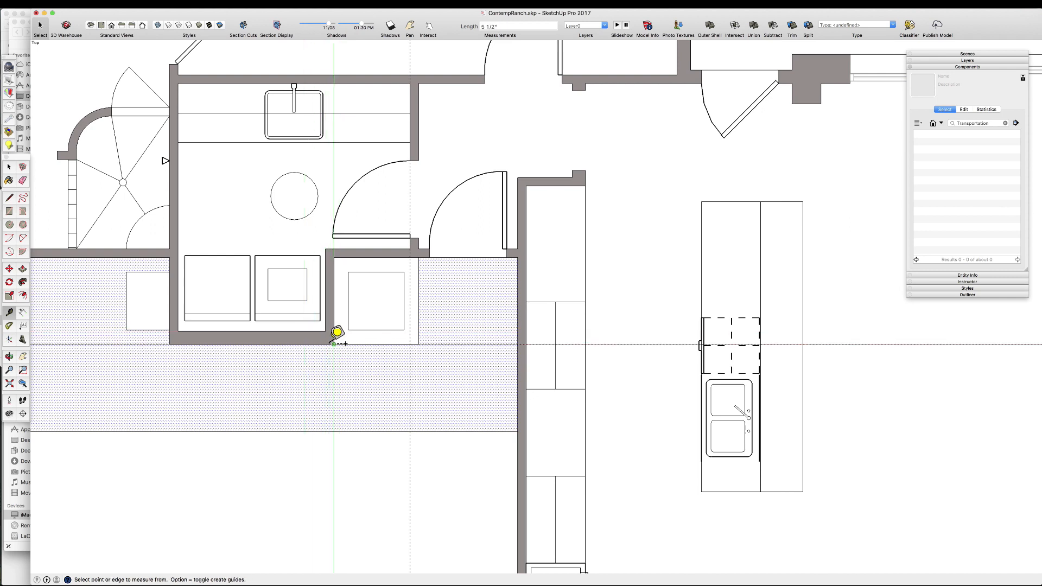
- Move the short door-jamb wall stub along the kitchen wall to the guide on the laundry's garage-side face
key("m")
left_click(517, 257)
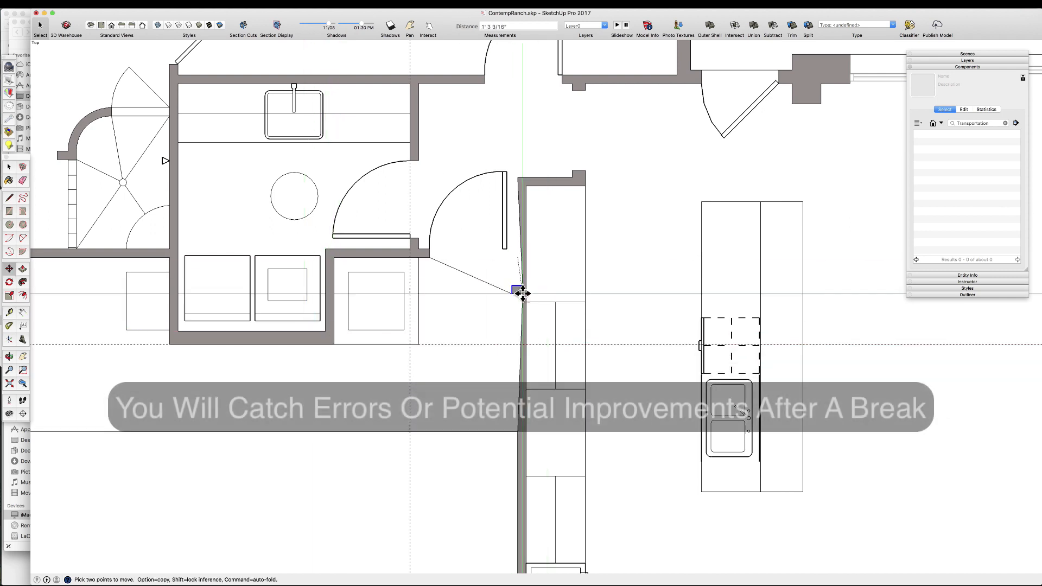
left_click(517, 340)
key("space")
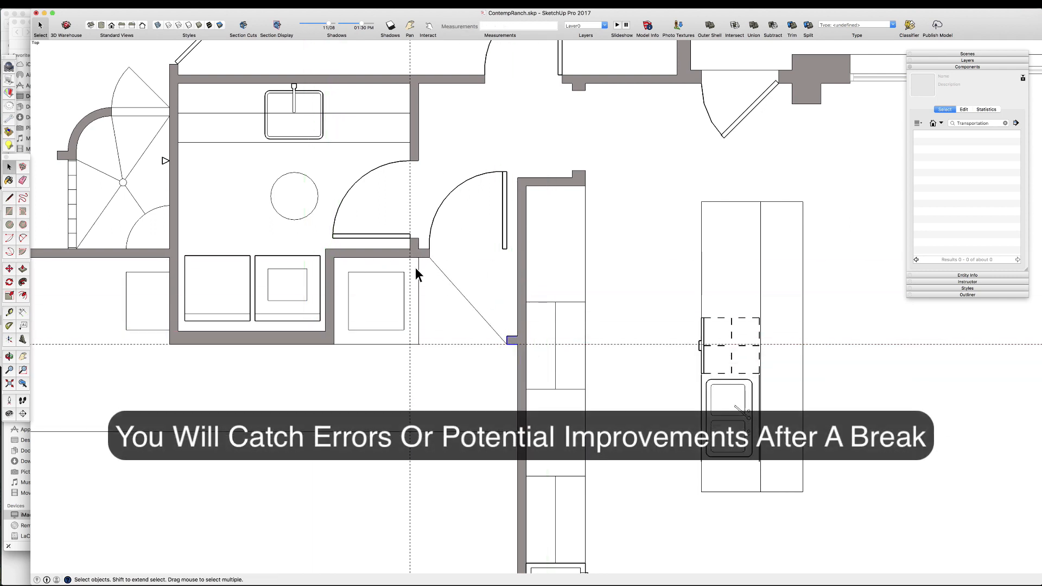
- Extend the laundry's door-side wall to the horizontal guide and erase the old jamb stub and leftover diagonal edge
key("r")
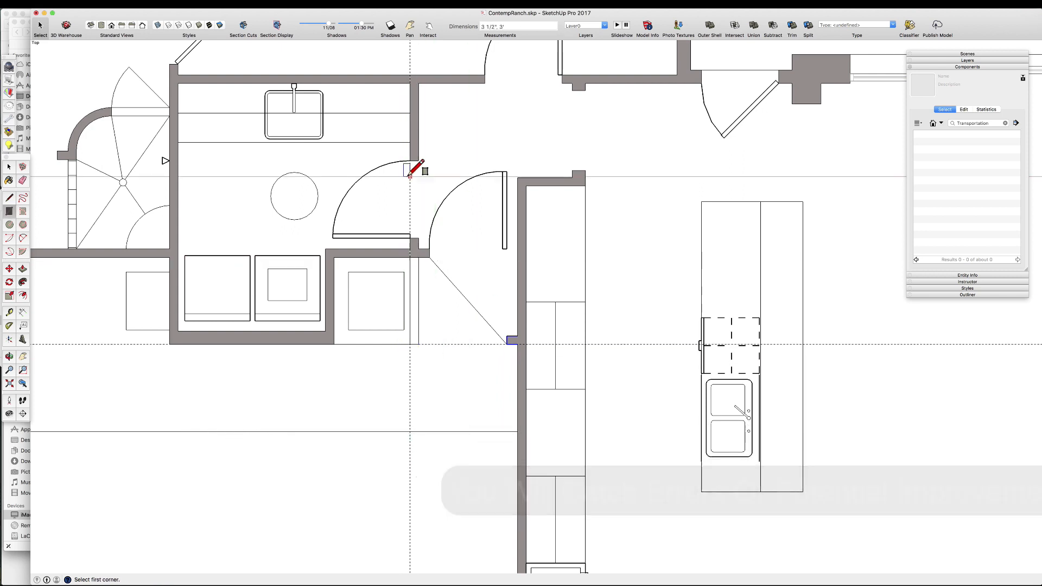
key("e")
left_click(432, 260)
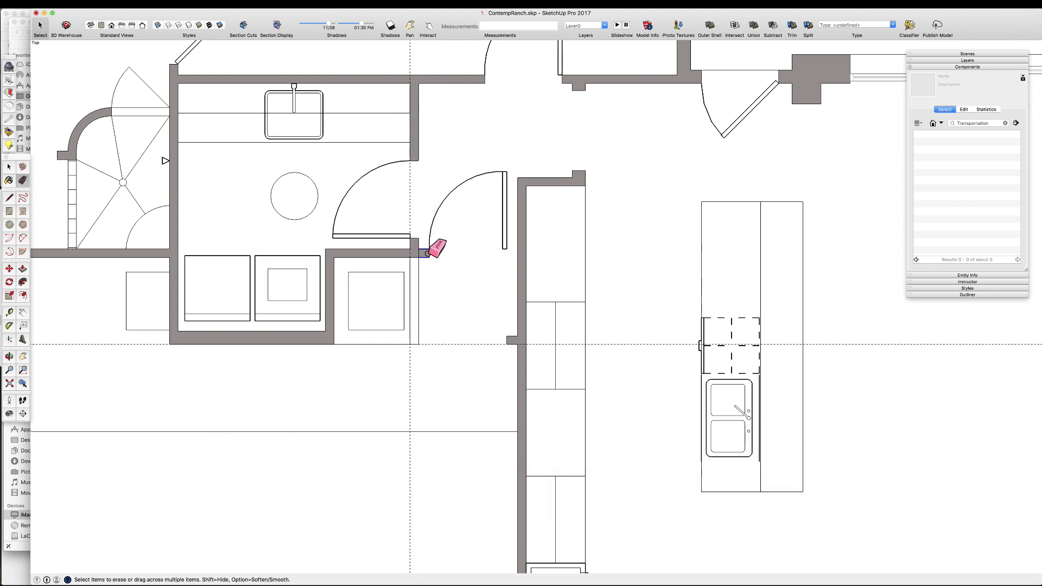
left_click(424, 253)
- Add a matching jamb stub at the end of the extended wall using guides, and refill the walls with gray
key("t")
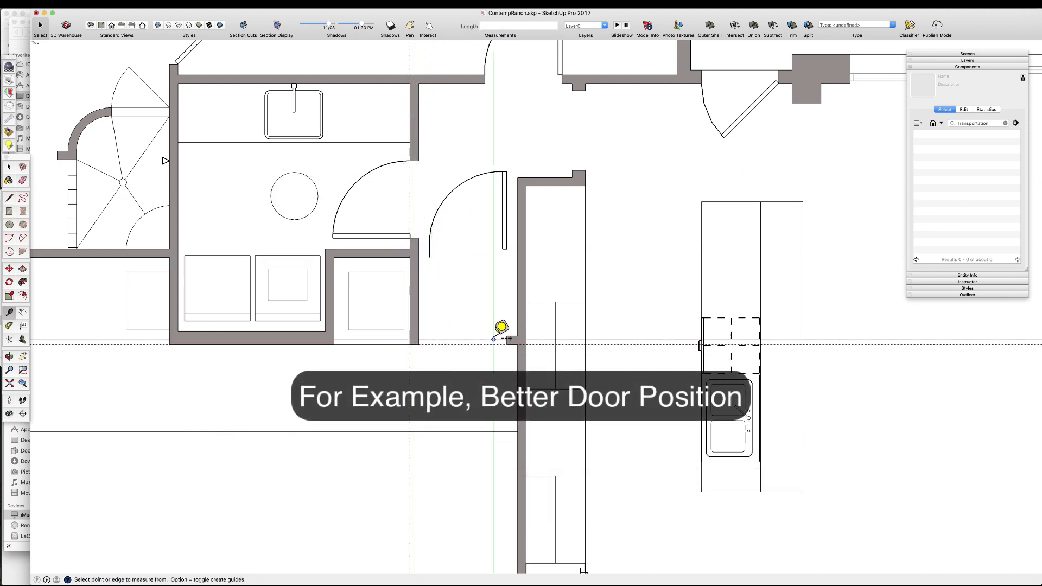
left_click(518, 323)
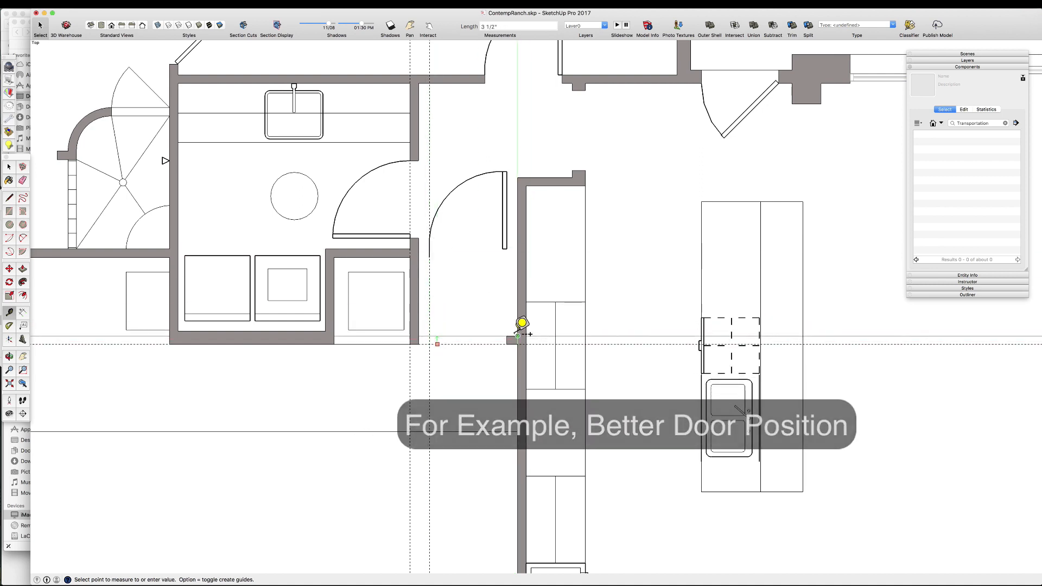
left_click(434, 337)
key("e")
left_click(418, 340)
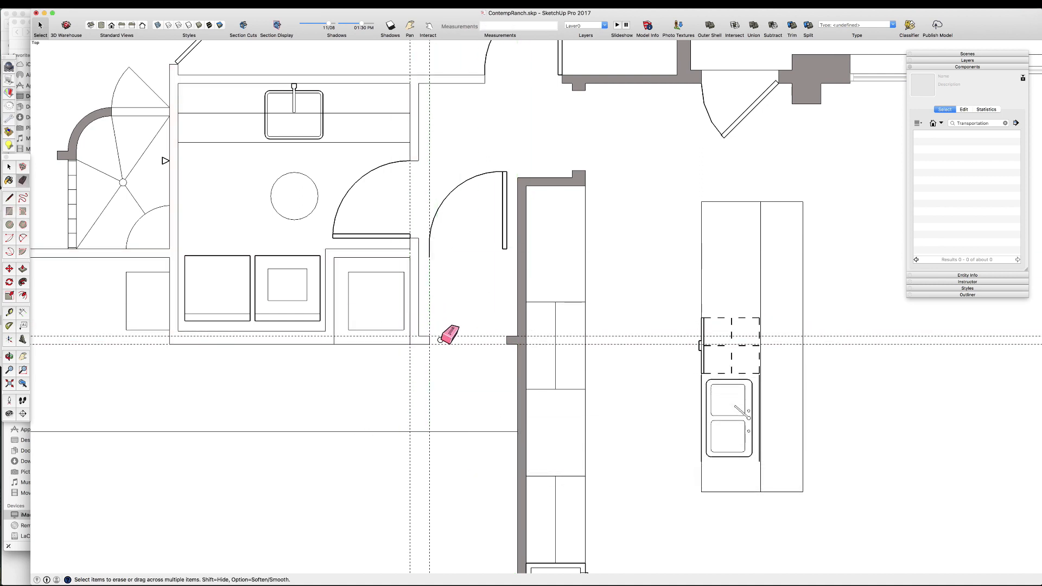
key("b")
left_click(417, 266)
key("space")
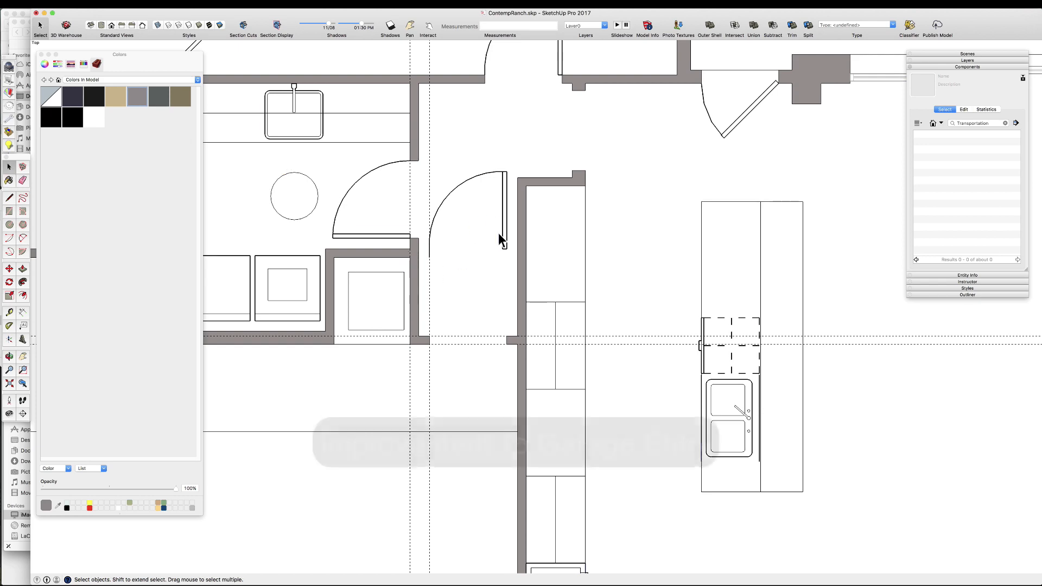
- Erase the leftover jamb guide and move the garage entry door into the new opening between the two stubs
left_click(502, 233)
key("e")
left_click(429, 251)
key("space")
left_click(499, 236)
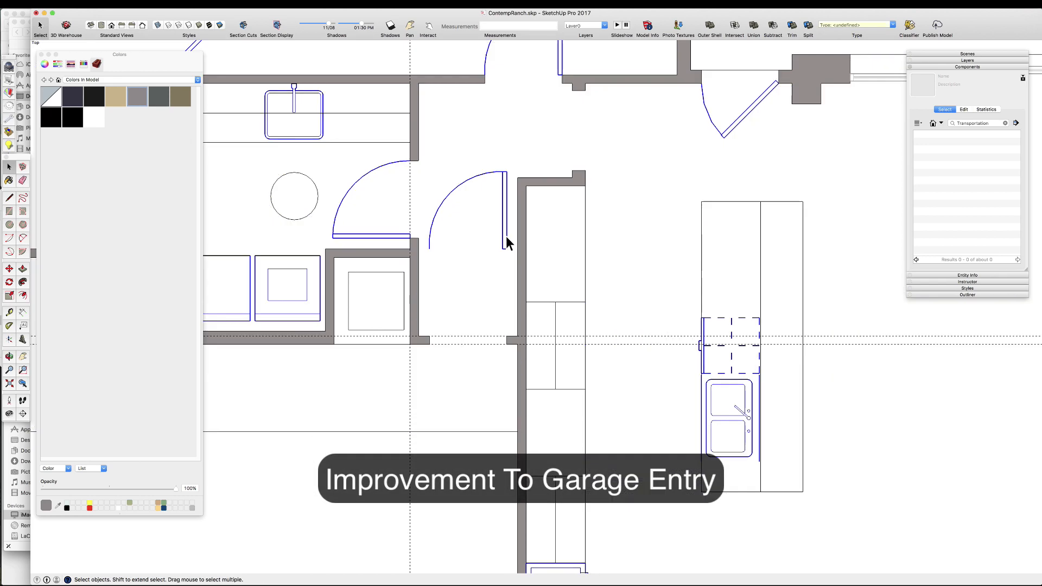
double_click(506, 236)
left_click(505, 235)
key("m")
left_click(507, 249)
left_click(507, 336)
key("space")
scroll(505, 336, "down", 3)
scroll(427, 301, "up", 3)
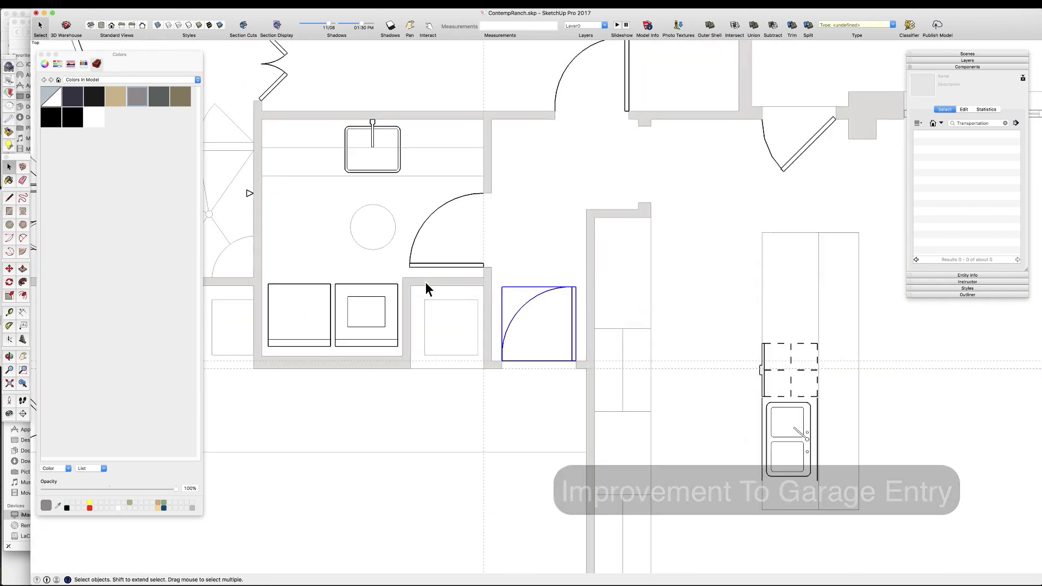
- Center the square appliance outline in the niche beside the dryer and clear the remaining guides
left_click(434, 323)
left_click(435, 321)
left_click(463, 327)
key("m")
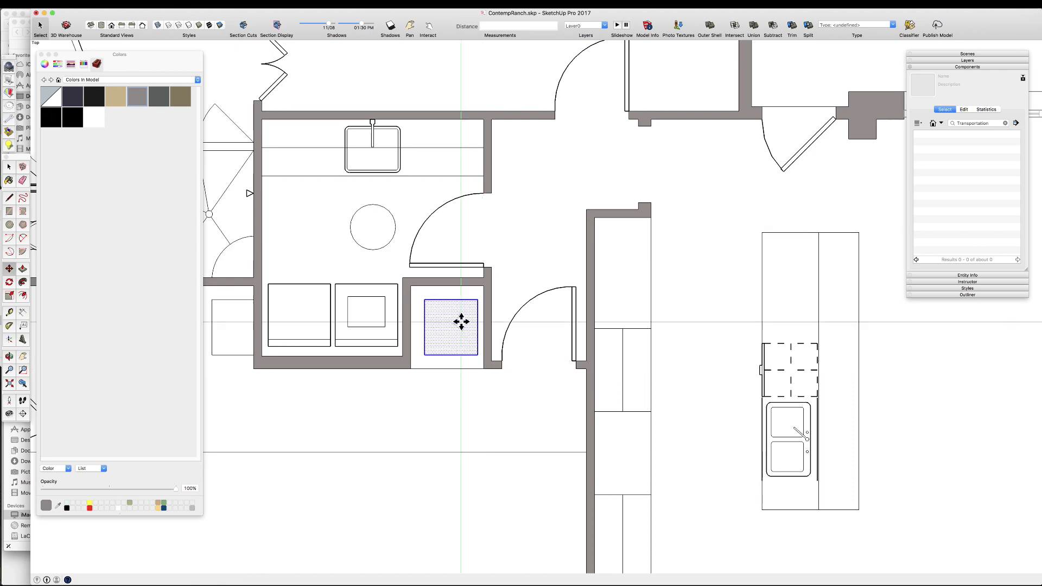
key("space")
scroll(473, 382, "down", 1)
left_click(474, 382)
scroll(456, 266, "up", 3)
scroll(491, 317, "down", 6)
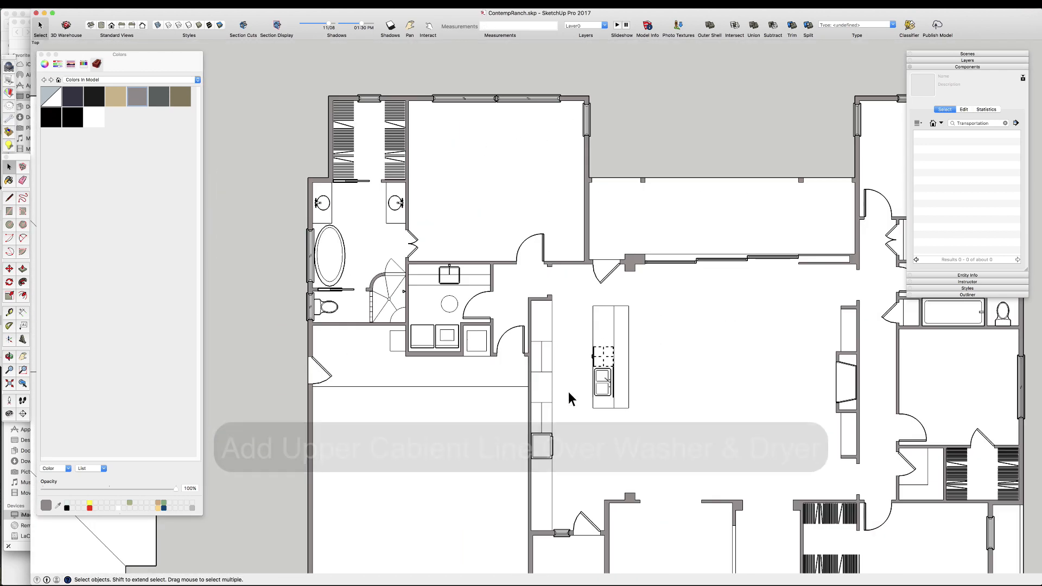
- Draw the upper cabinet line across the washer and dryer from wall to wall
scroll(422, 337, "up", 5)
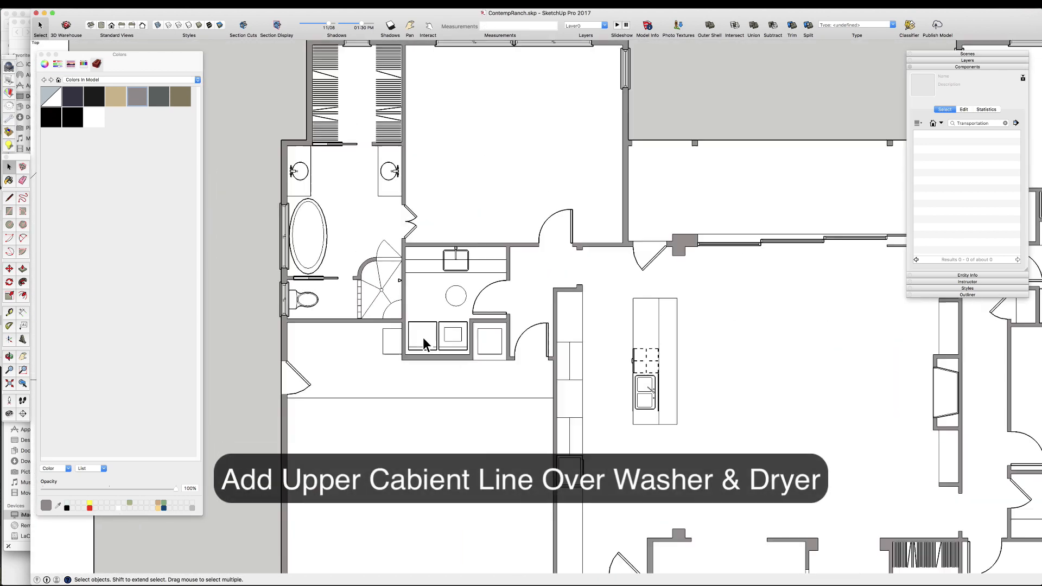
triple_click(450, 376)
key("t")
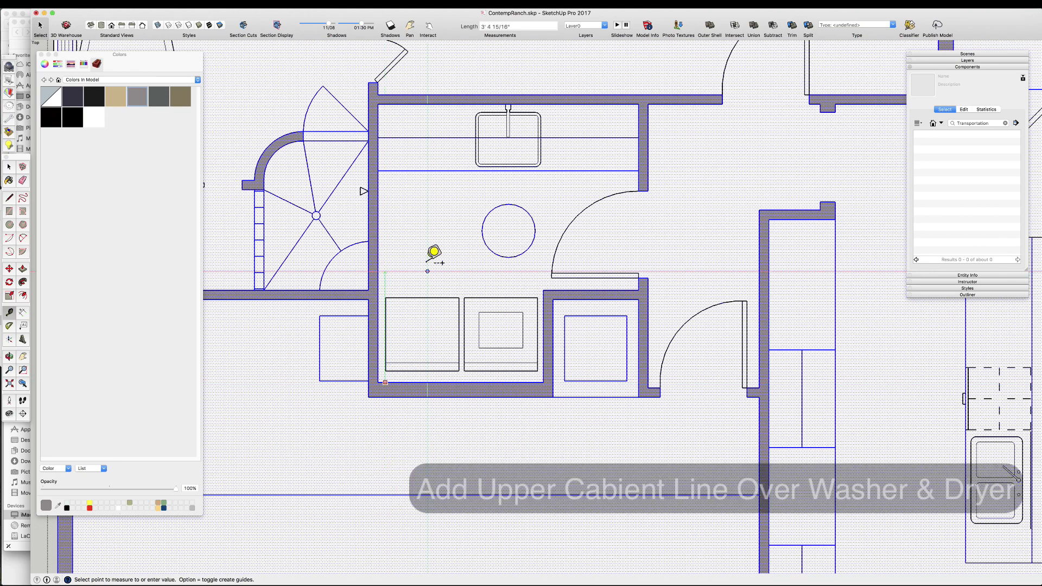
key("l")
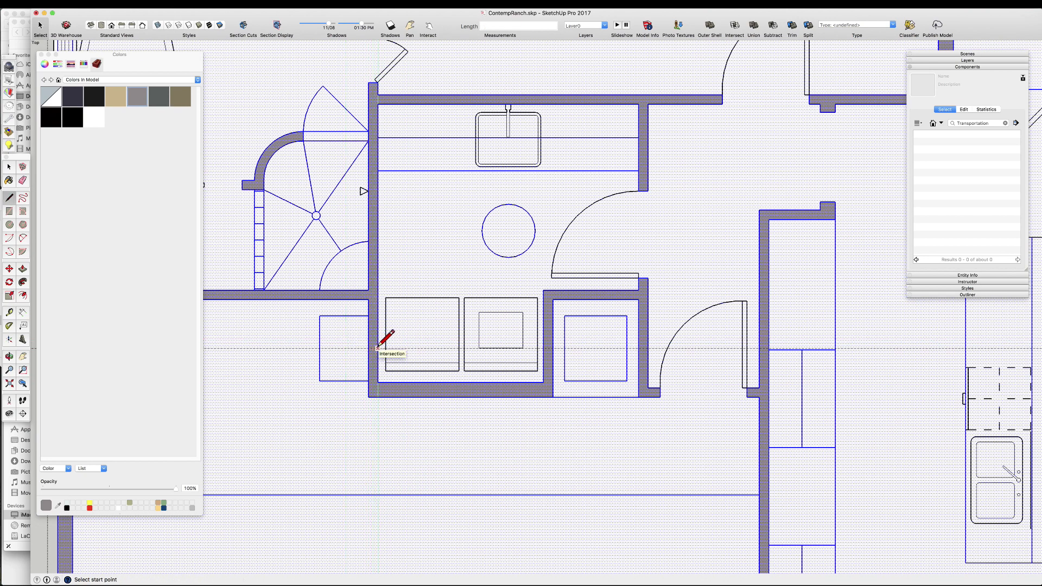
key("space")
scroll(444, 380, "down", 3)
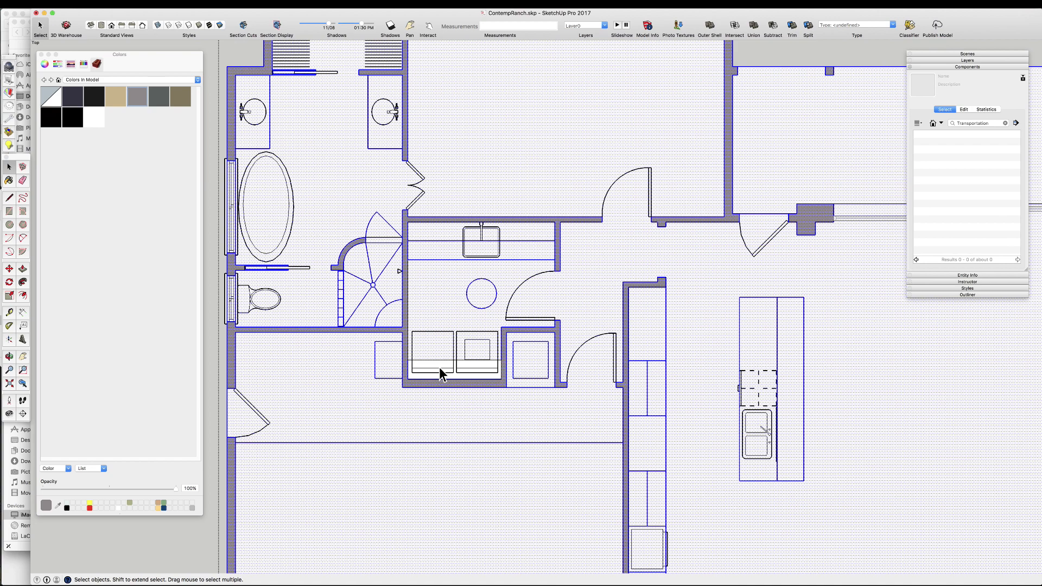
- Insert the 28 Pocket Door component into the wall pocket of the front bedroom's walk-in closet
scroll(439, 367, "down", 10)
scroll(722, 434, "up", 12)
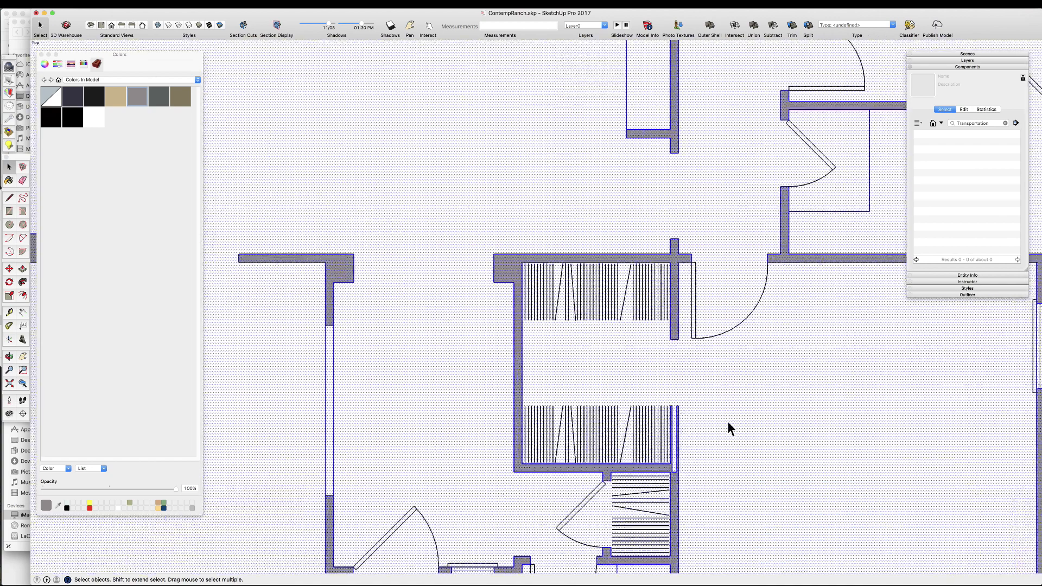
left_click(941, 123)
left_click(865, 414)
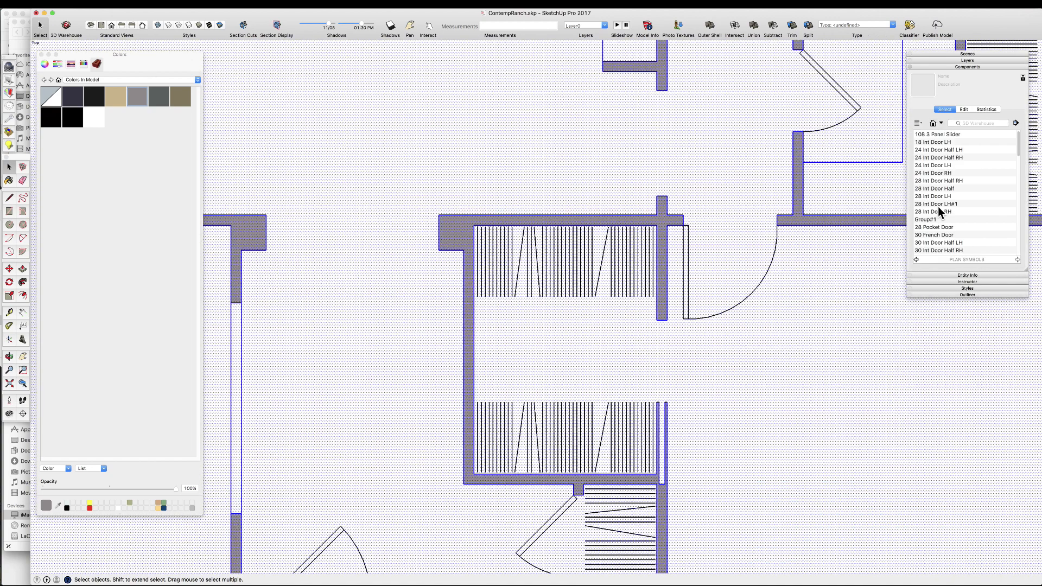
scroll(697, 438, "up", 5)
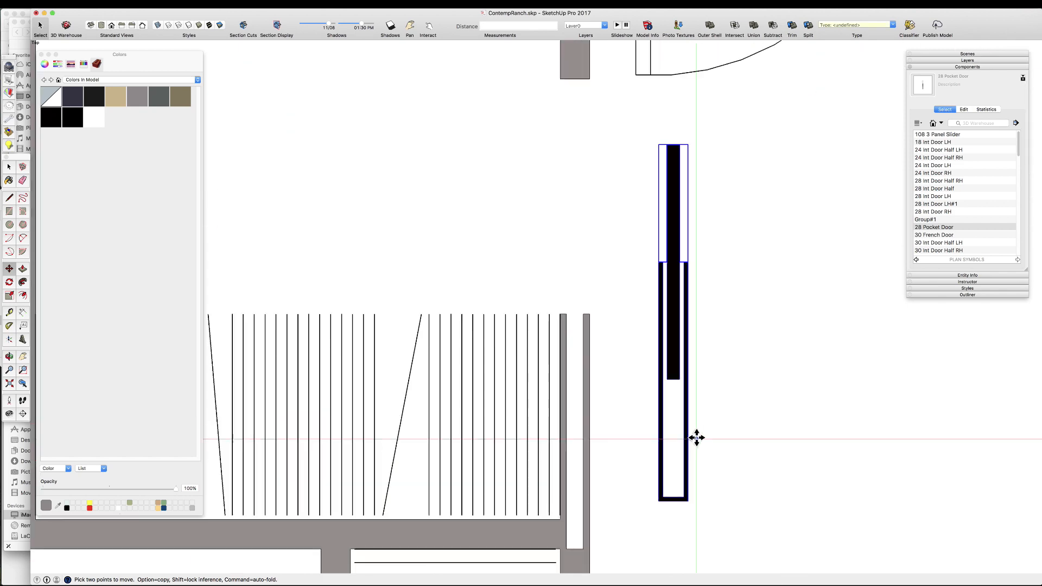
left_click(561, 309)
scroll(602, 426, "down", 5)
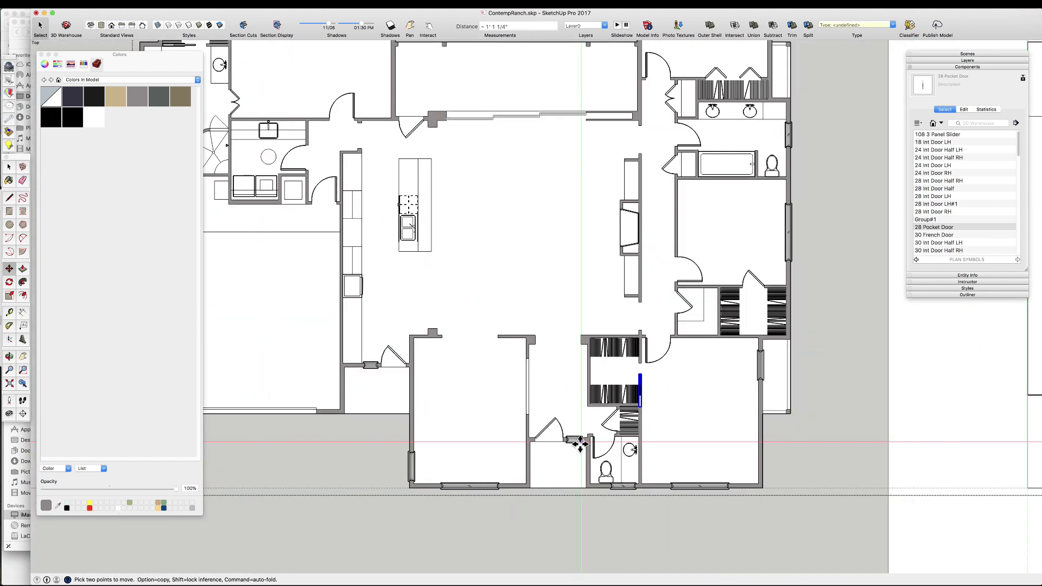
- Cut the new closet pocket door and paste it in place inside the component group
right_click(606, 424)
left_click(620, 461)
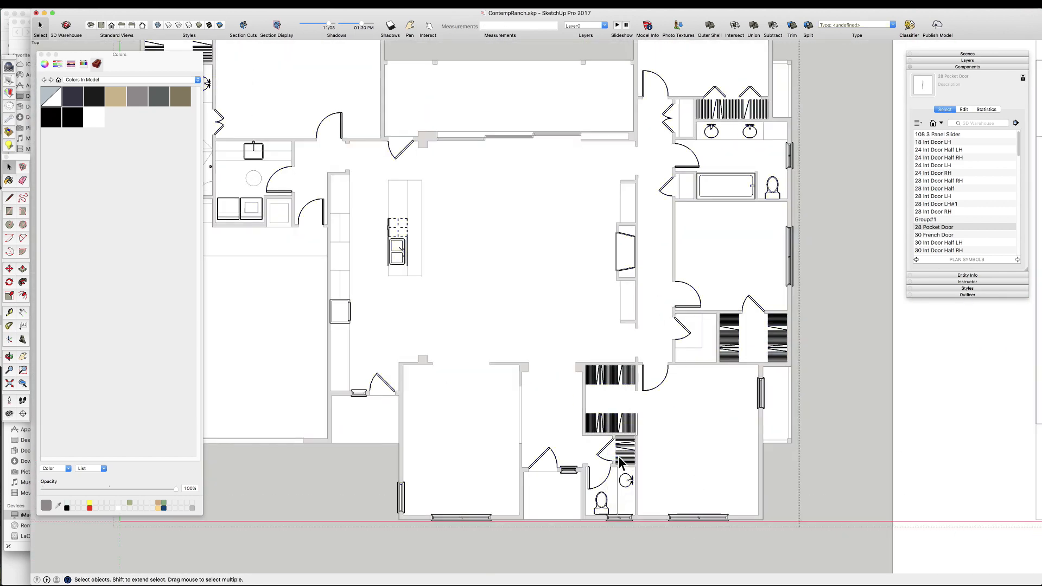
key("super+shift+v")
scroll(597, 481, "down", 3)
key("Escape")
key("Escape")
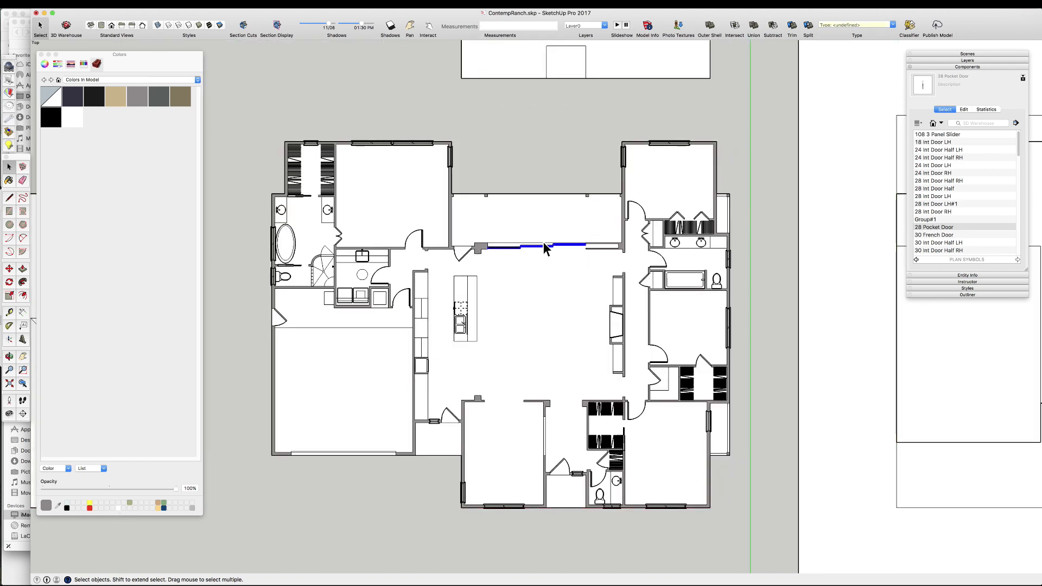
- Cut the rear sliding glass wall and regroup the components with it pasted in place
key("super+a")
right_click(296, 170)
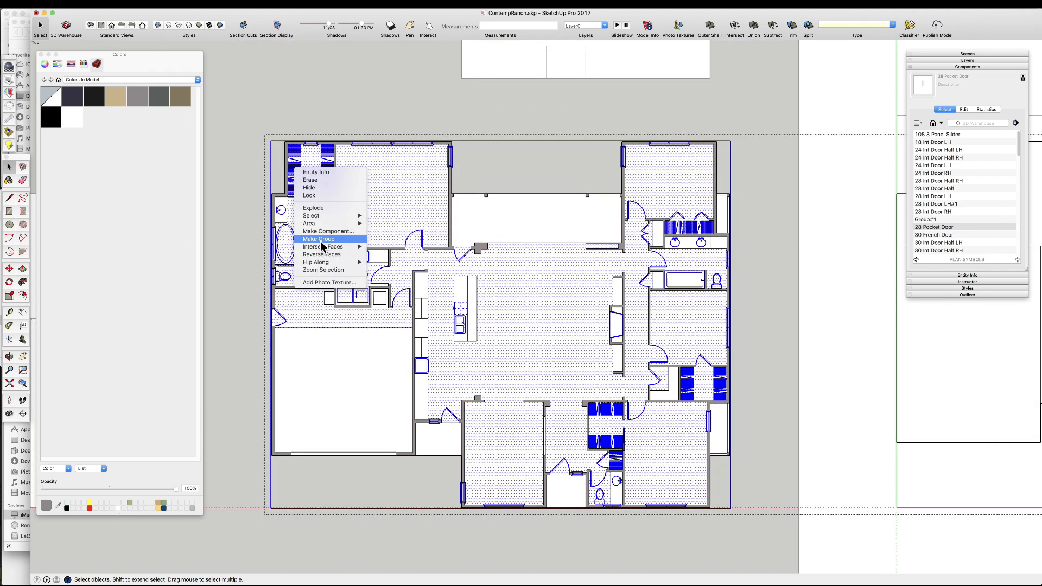
left_click(471, 265)
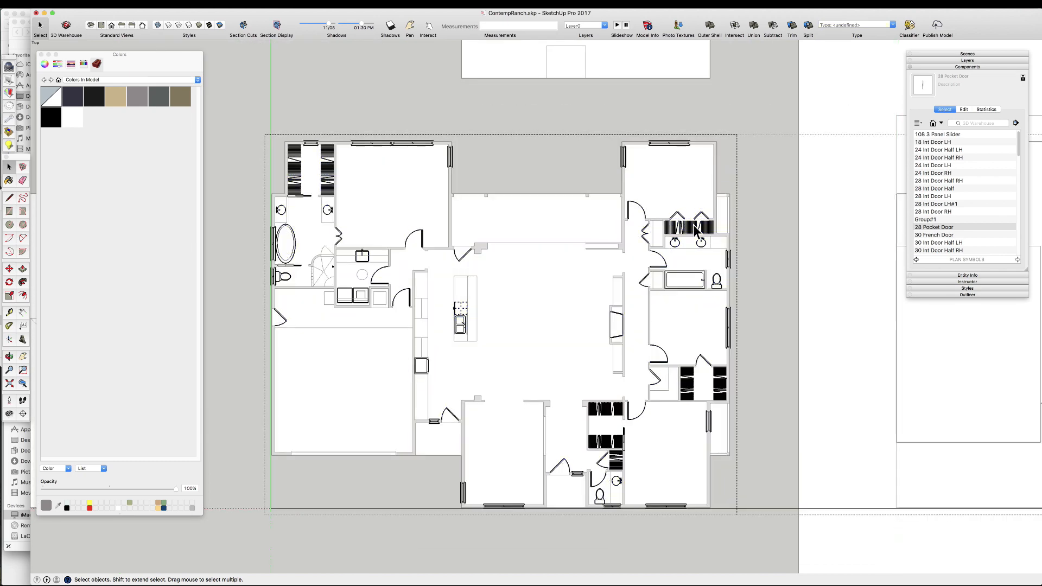
left_click(491, 554)
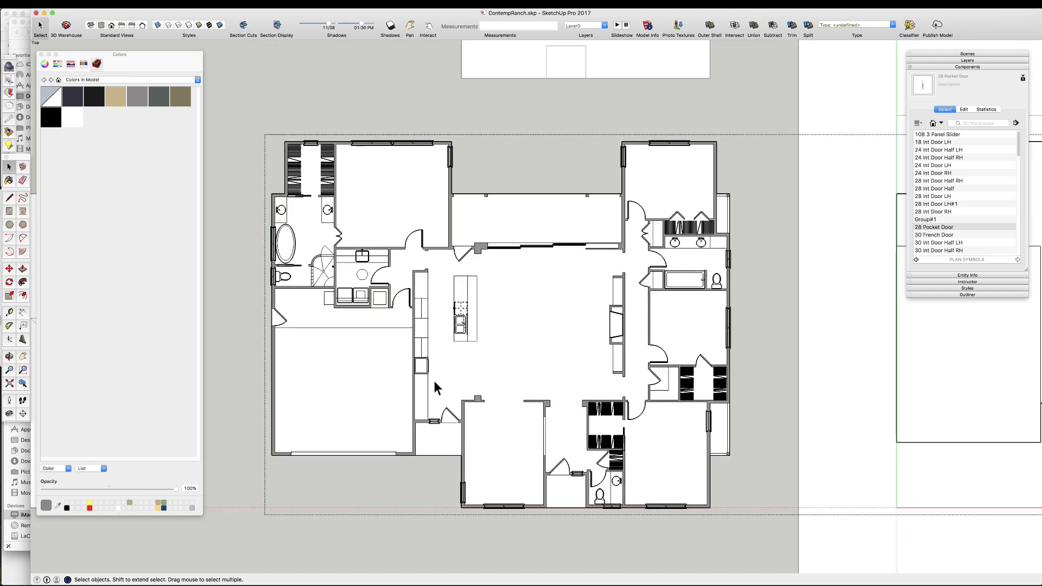
scroll(661, 468, "up", 5)
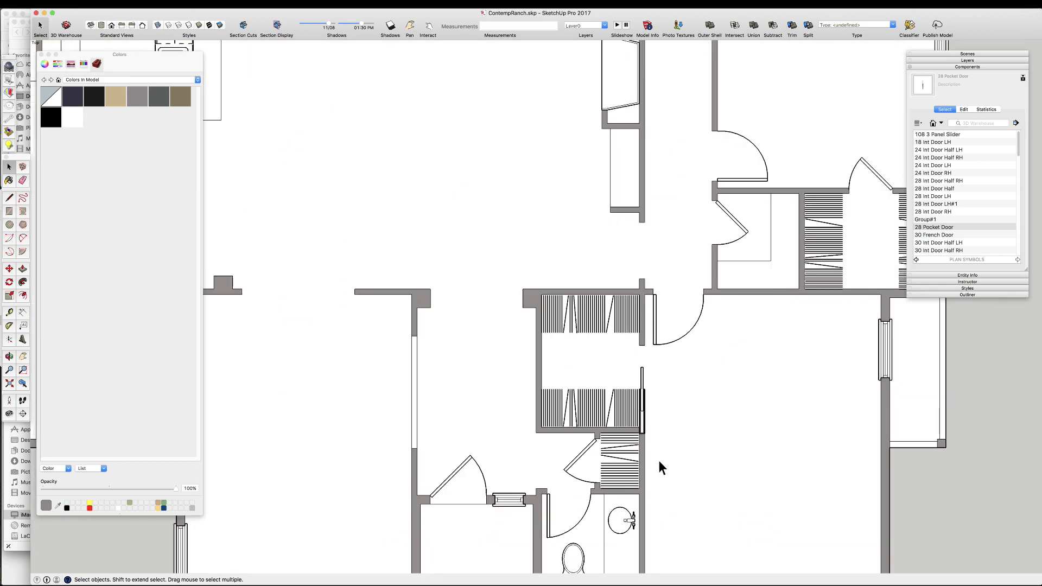
scroll(661, 468, "down", 5)
scroll(701, 404, "up", 5)
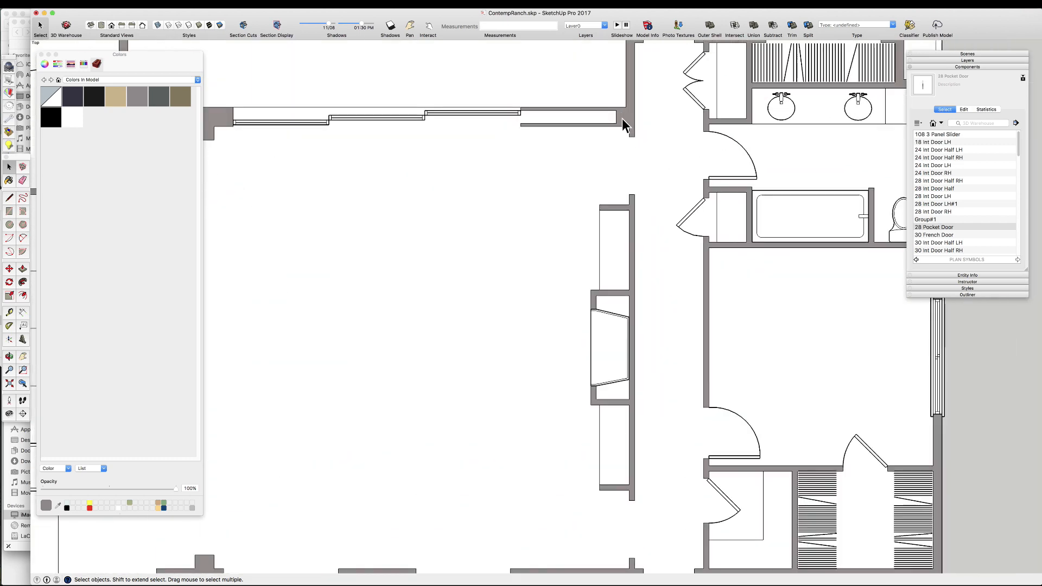
- Thicken the wall on both sides of the front room's opening by moving its inner faces 2 inches
scroll(632, 215, "down", 5)
scroll(628, 298, "up", 5)
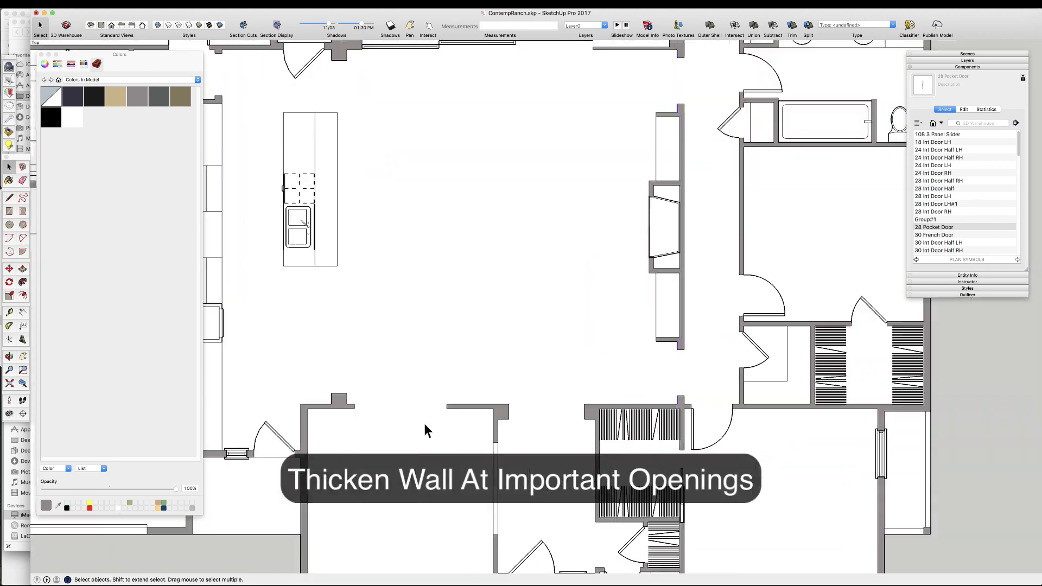
scroll(371, 413, "up", 5)
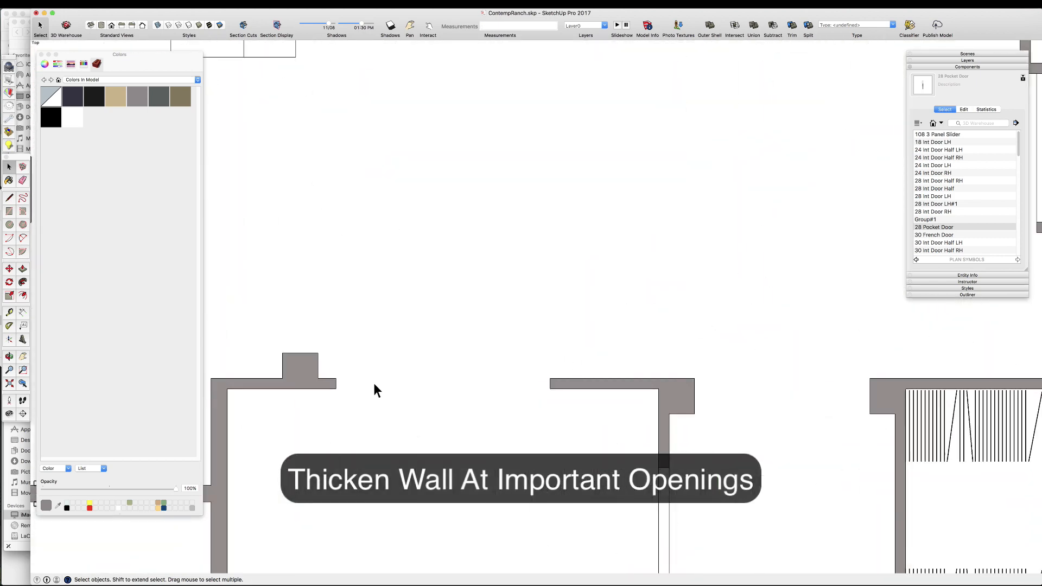
left_click(620, 389, "shift")
key("m")
left_click(616, 389)
type("2")
key("Return")
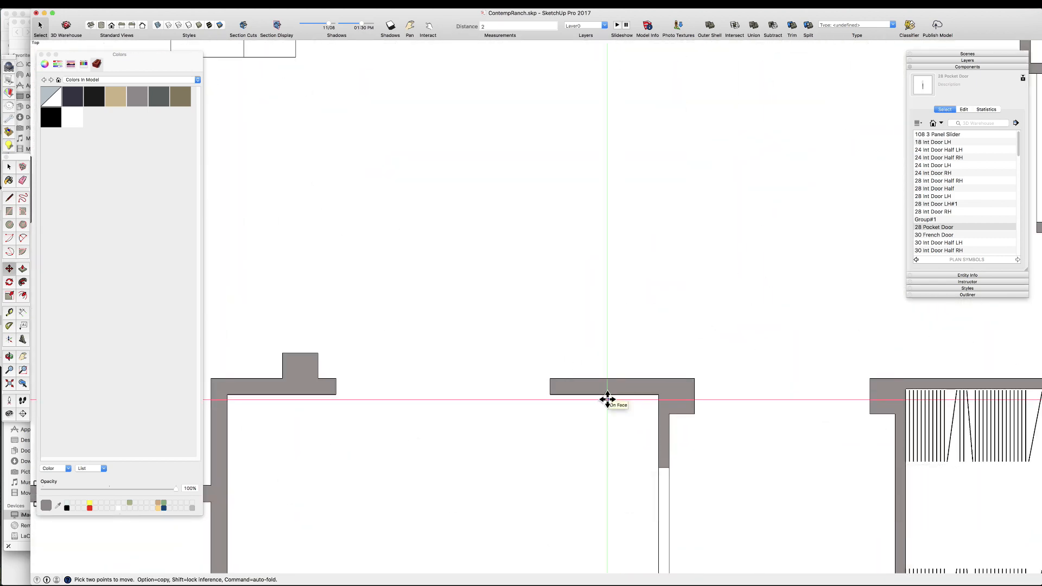
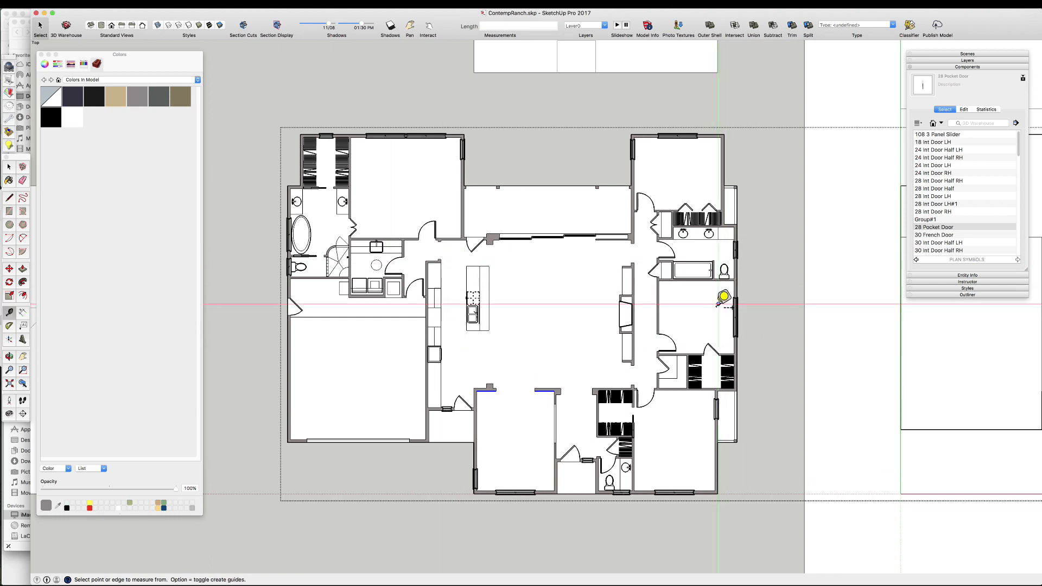
- Place a horizontal guide 20 feet from the rear porch edge to mark the ridge center line
left_click(525, 186)
scroll(599, 330, "up", 5)
left_click(695, 286)
middle_click_drag(697, 288, 376, 284, "shift")
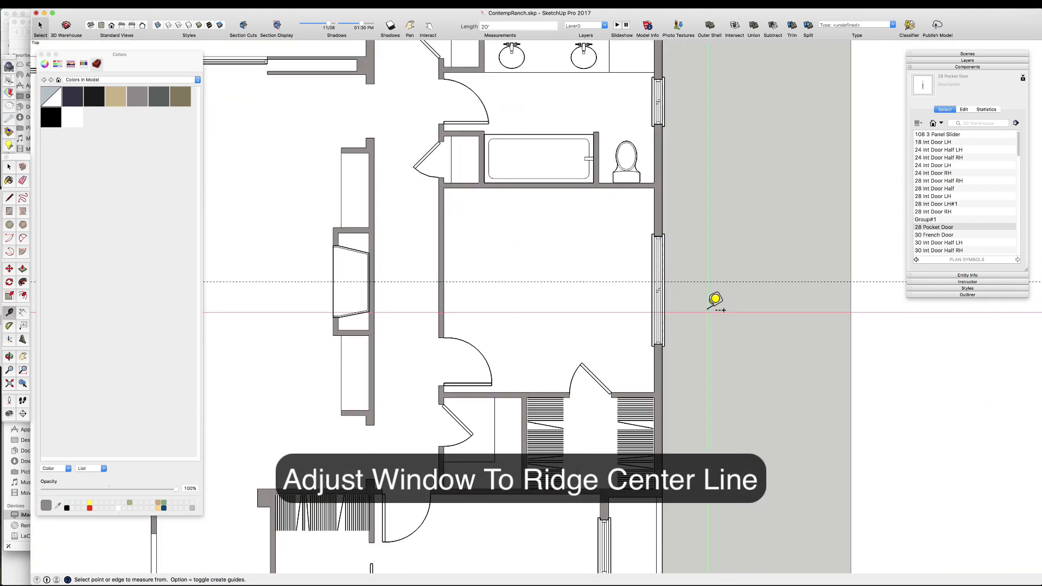
- Move the wall opening of the middle bedroom's window so its midpoint lies on the ridge center guide
scroll(695, 313, "up", 2)
key("space")
scroll(668, 316, "up", 3)
key("m")
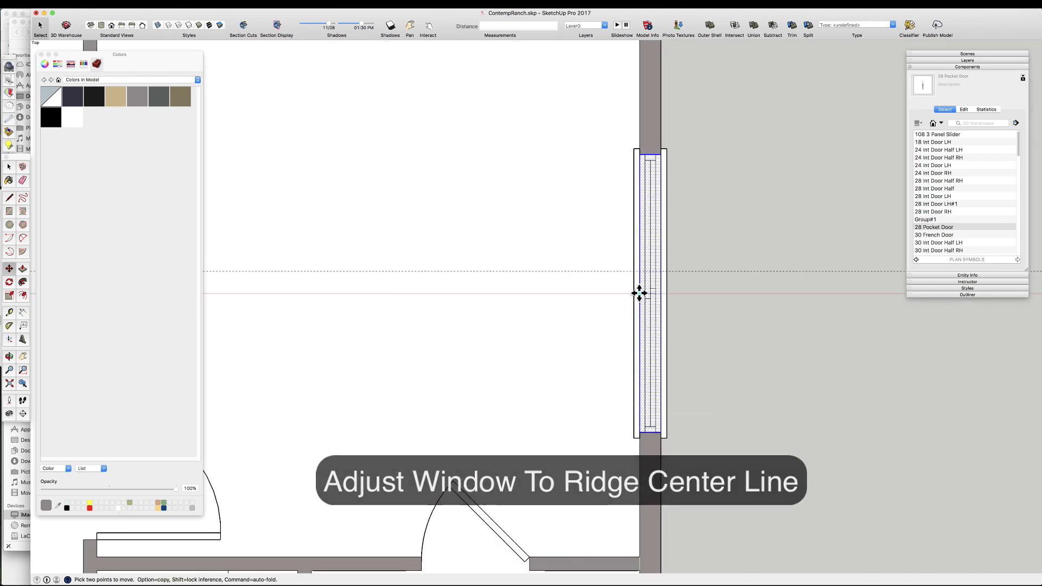
left_click(640, 293)
key("space")
- Move the middle bedroom's window component into its shifted wall opening and leave the component group
scroll(661, 438, "down", 2)
double_click(664, 399)
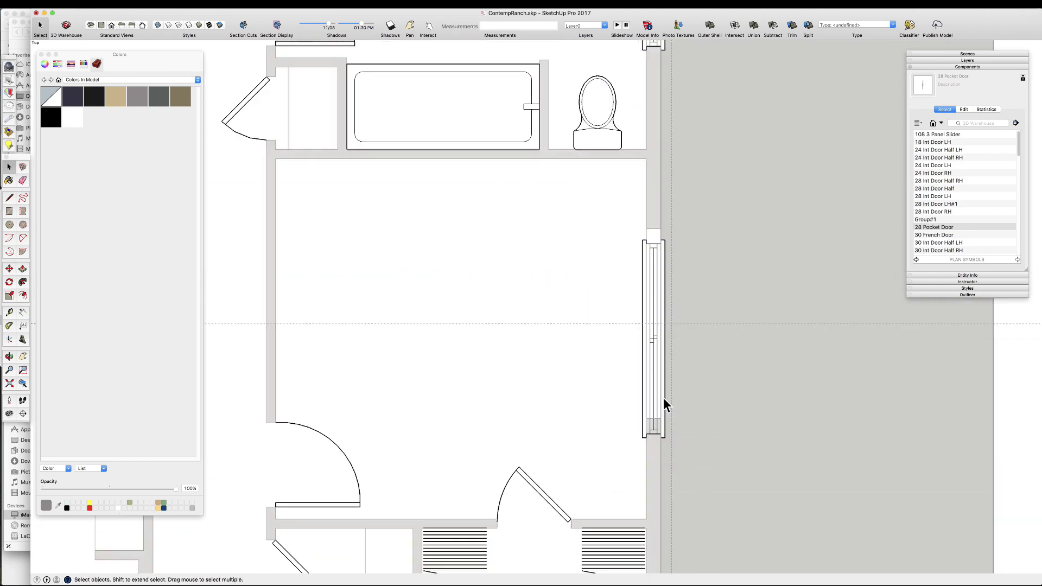
left_click(646, 243)
left_click(646, 229)
key("space")
scroll(618, 309, "down", 7)
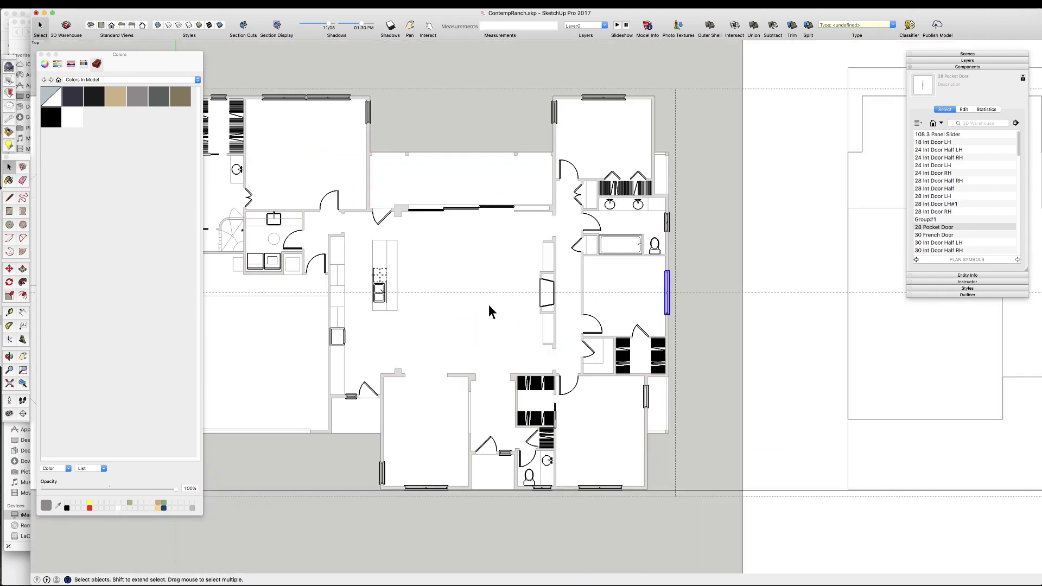
scroll(597, 292, "up", 1)
left_click(710, 291)
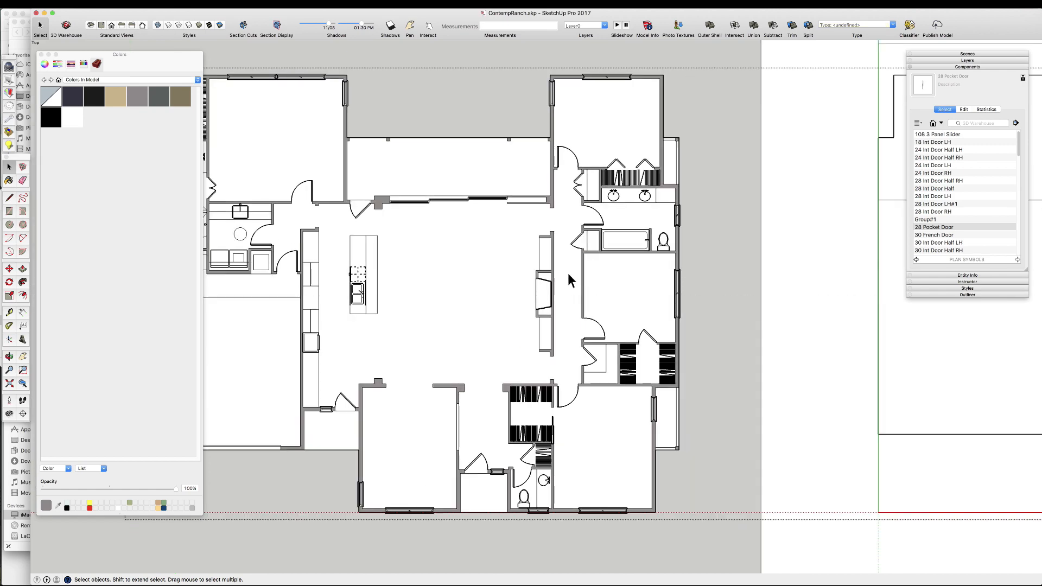
- Measure the space between the wall return and the kitchen cabinets, then shift the cabinet run 1/2 inch to allow for drywall
scroll(568, 280, "down", 3)
scroll(651, 350, "up", 3)
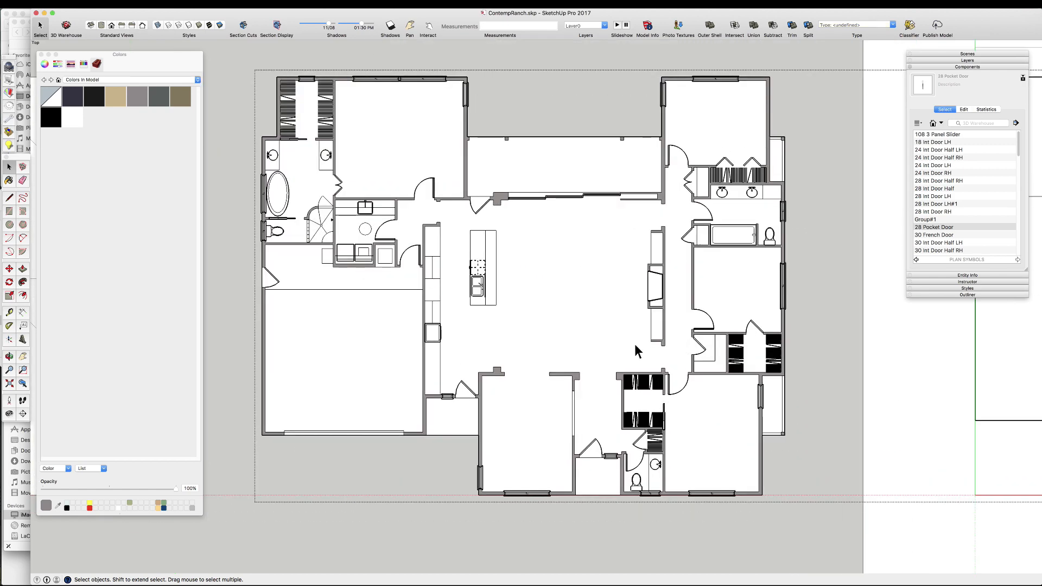
double_click(601, 343)
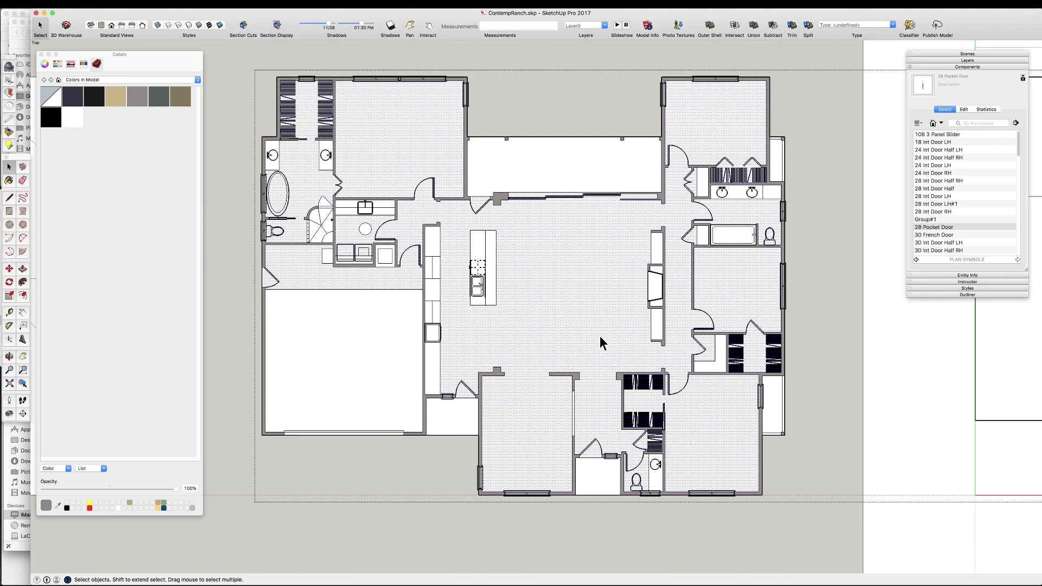
scroll(501, 314, "up", 5)
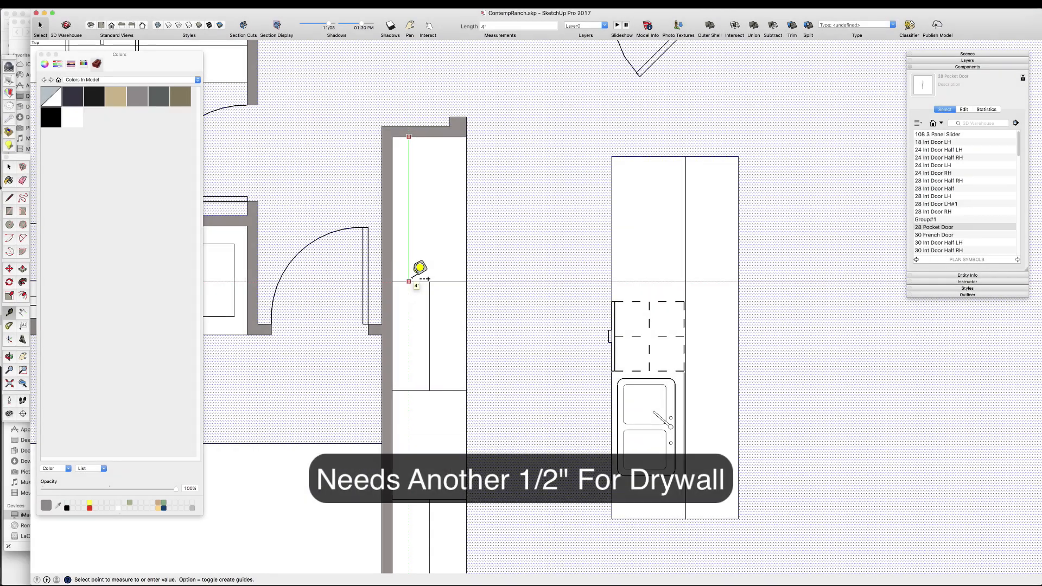
scroll(420, 268, "down", 5)
key("space")
left_click(444, 326)
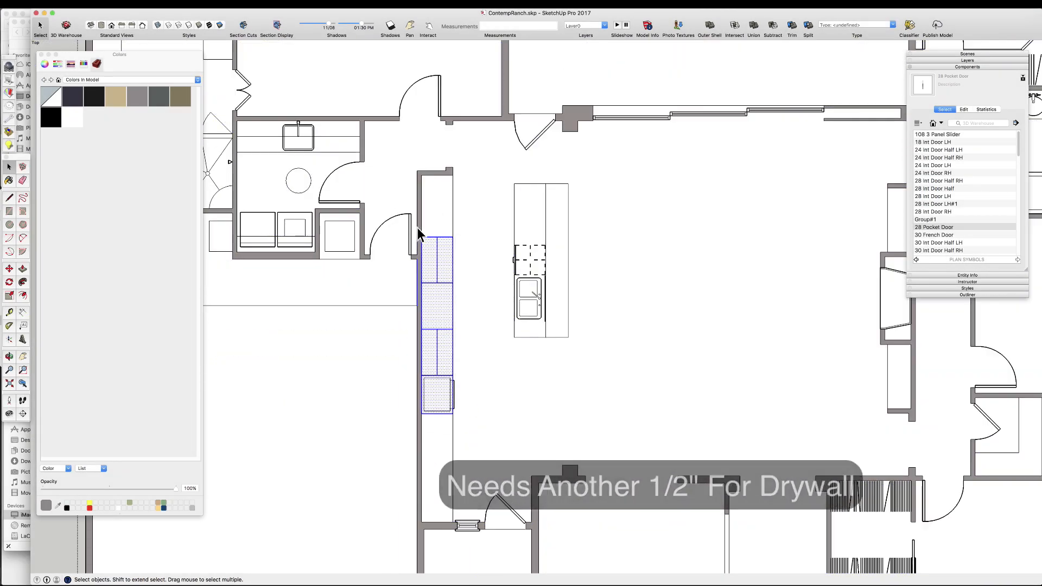
left_click(420, 246)
left_click(440, 377)
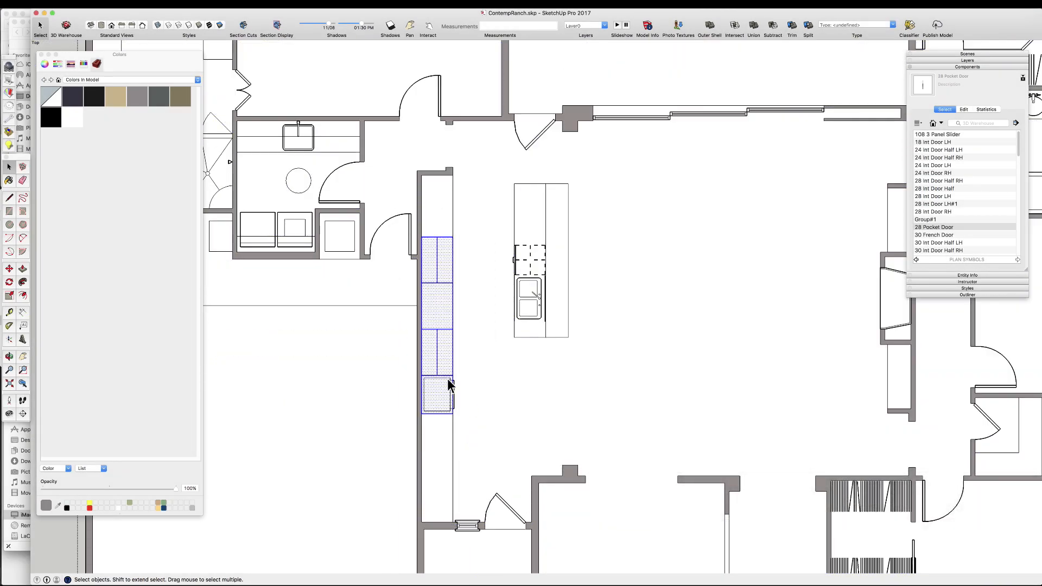
key("m")
key("space")
- Move the appliance symbol at the end of the kitchen cabinet run to line up with its shifted outline
scroll(450, 369, "up", 3)
left_click(567, 219)
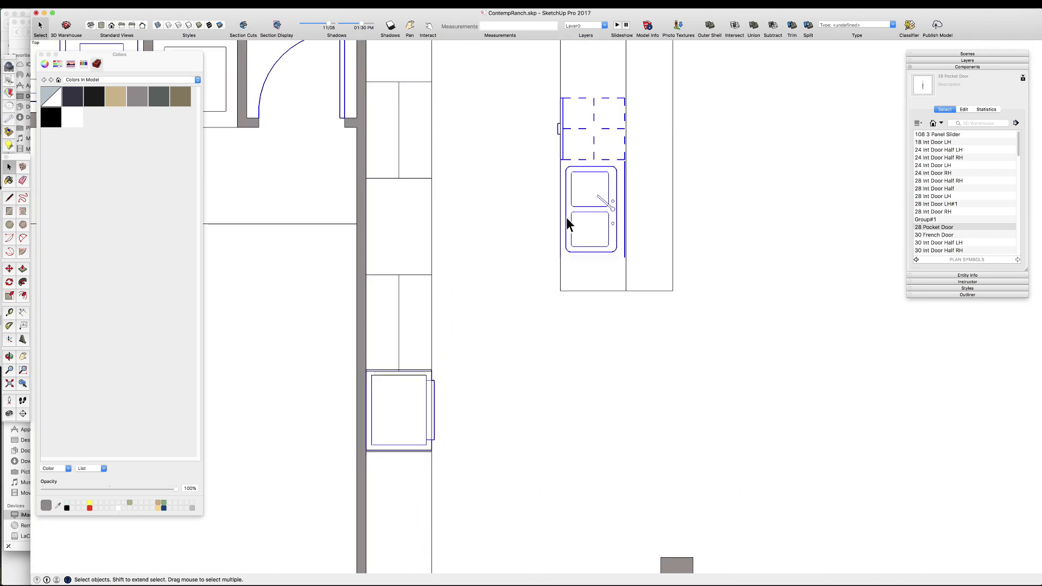
left_click(301, 488)
key("m")
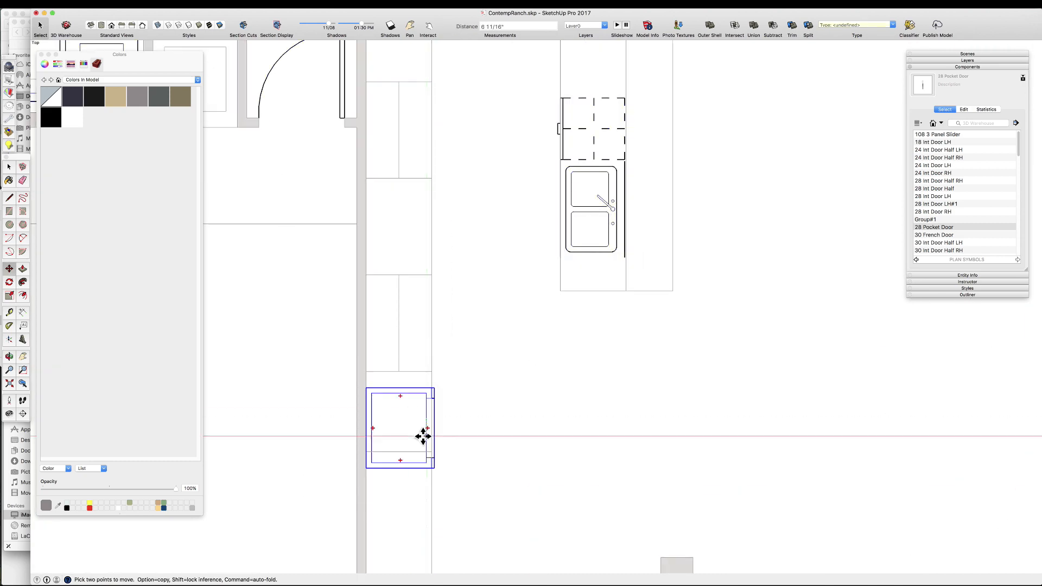
scroll(466, 407, "down", 5)
key("space")
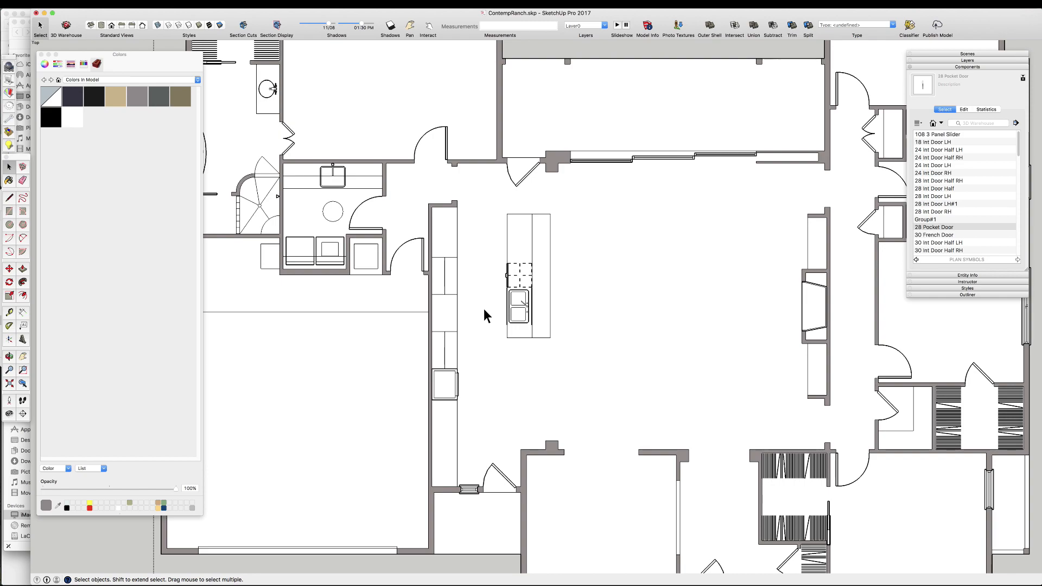
scroll(454, 320, "down", 2)
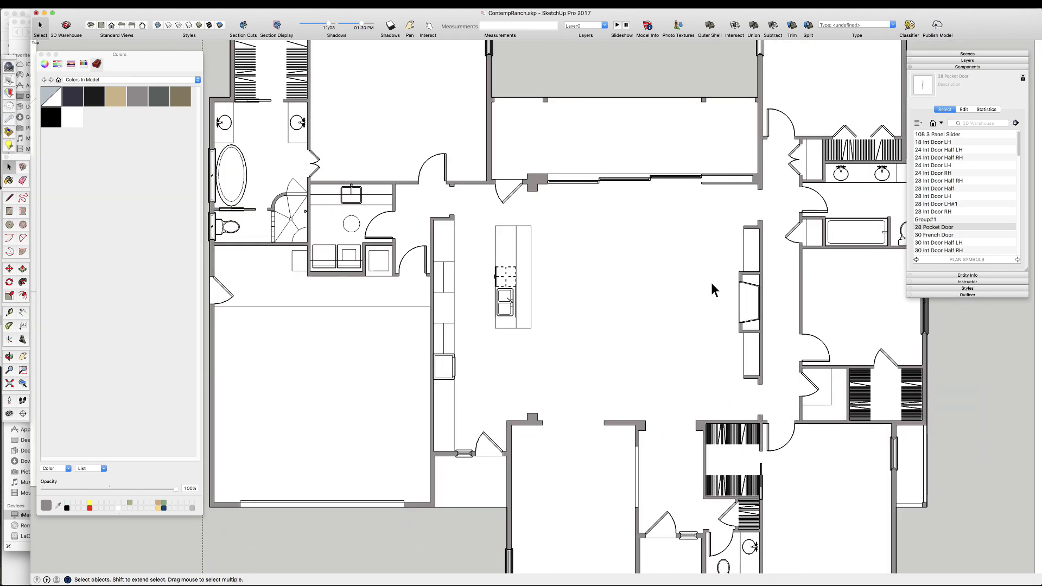
- Flip and move the hall closet door beside the middle bedroom so it opens into the hall
scroll(781, 383, "up", 3)
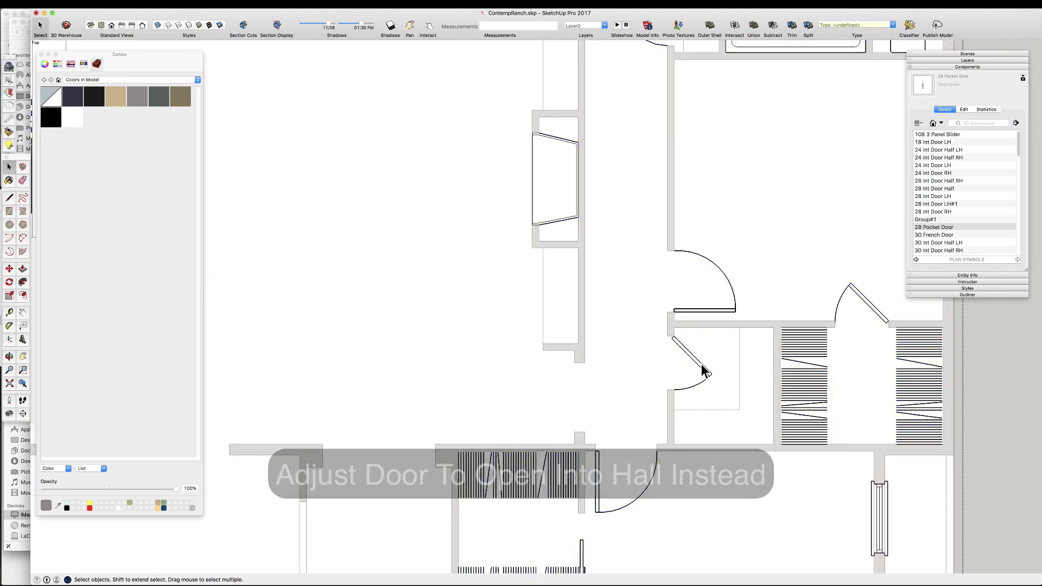
left_click(702, 369)
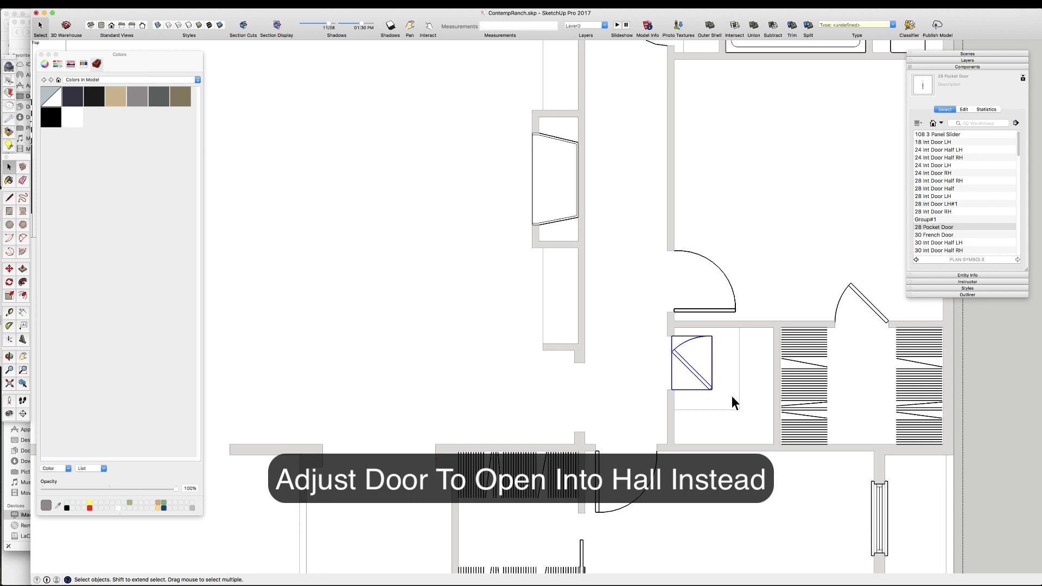
key("m")
left_click_drag(711, 390, 640, 389)
key("space")
scroll(608, 353, "down", 5)
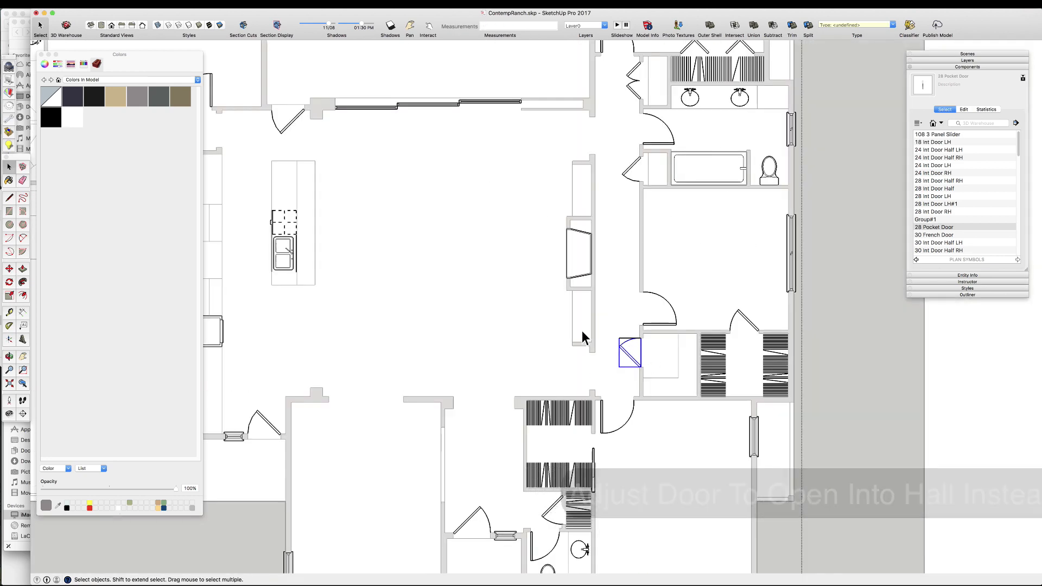
scroll(679, 375, "down", 3)
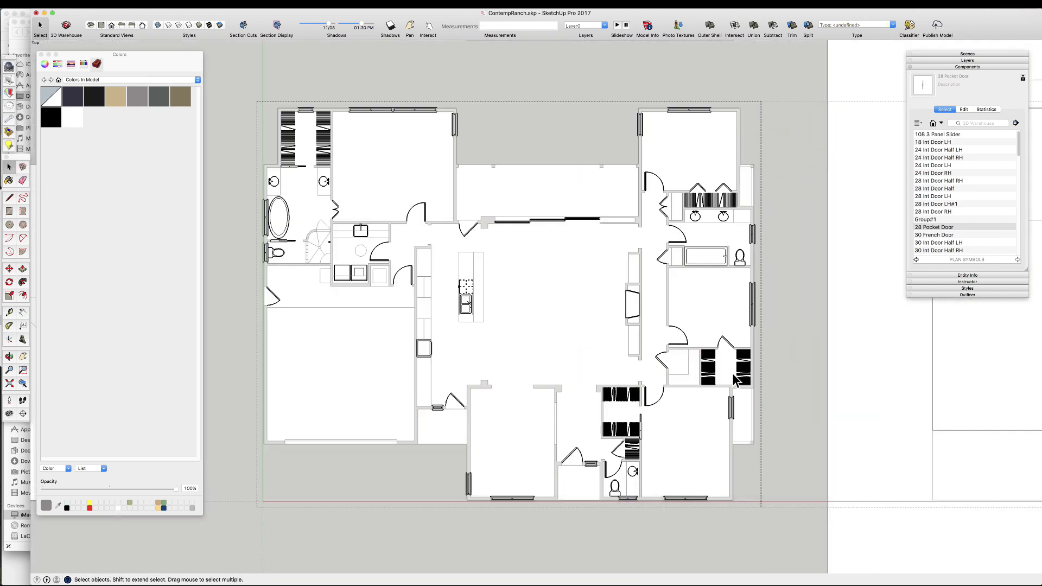
- Copy the half-open door near the kitchen's front window to the garage entry doorway and delete the fully open door there
scroll(423, 326, "up", 3)
scroll(456, 412, "down", 1)
left_click(477, 456)
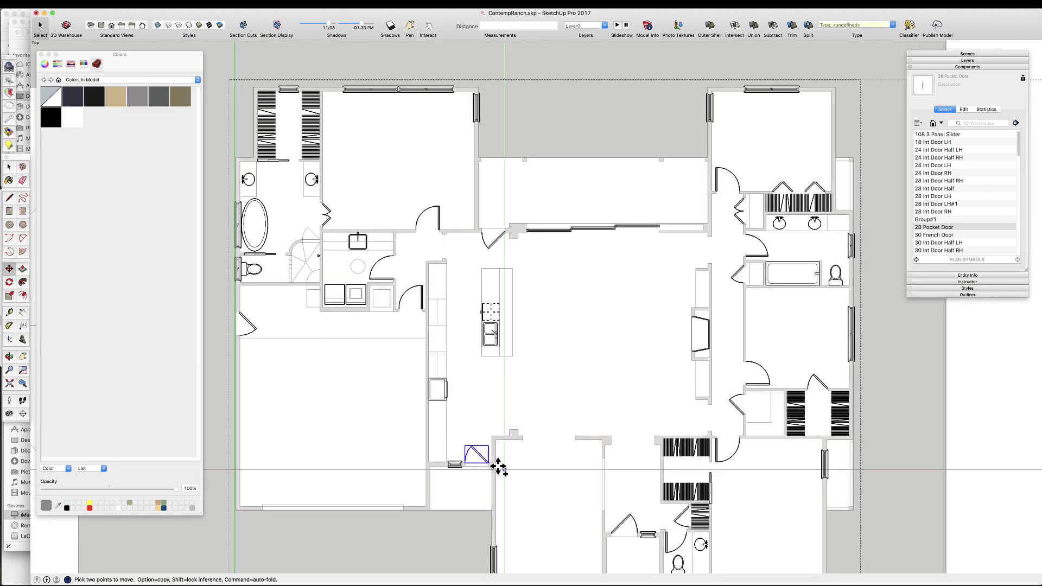
scroll(498, 467, "up", 4)
left_click(534, 477)
scroll(535, 477, "down", 4)
scroll(472, 286, "up", 5)
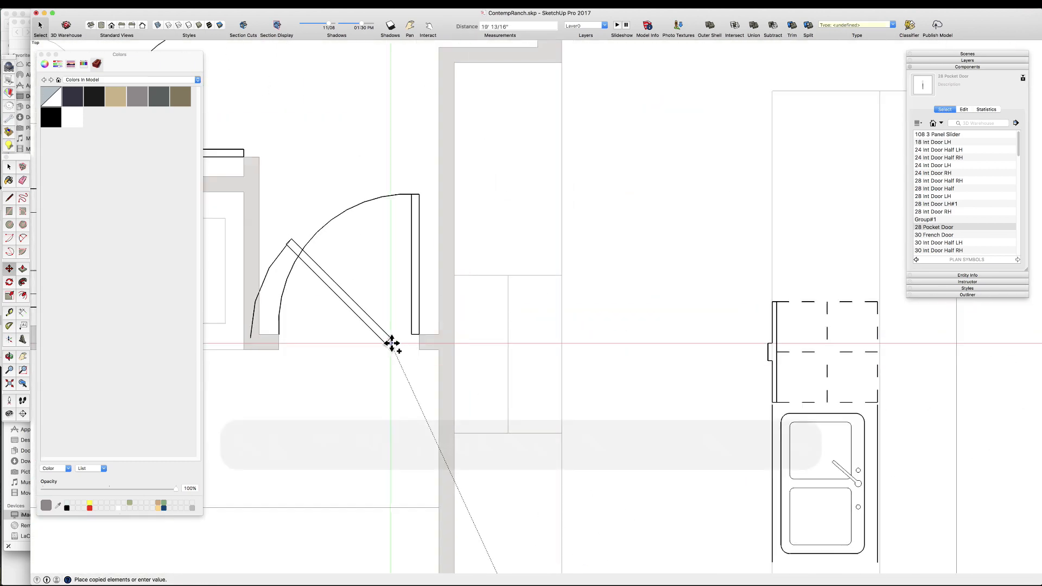
left_click(419, 334)
key("space")
left_click(413, 212)
key("Delete")
- Align the copied garage entry door's hinge corner with the corner of the doorway's jamb
scroll(893, 323, "down", 4)
scroll(765, 320, "up", 4)
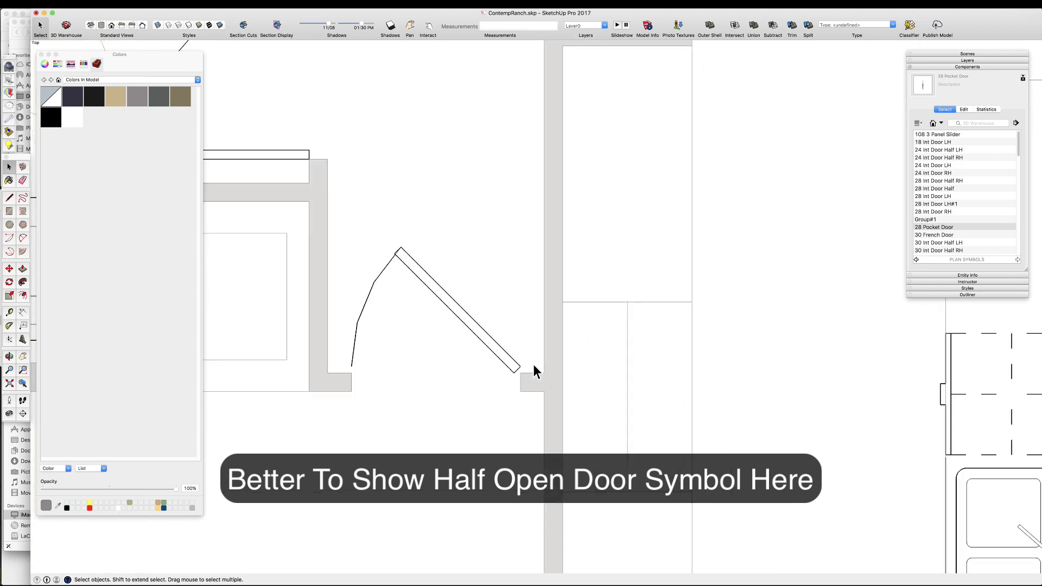
left_click(519, 367)
left_click(521, 373)
key("space")
scroll(654, 332, "down", 5)
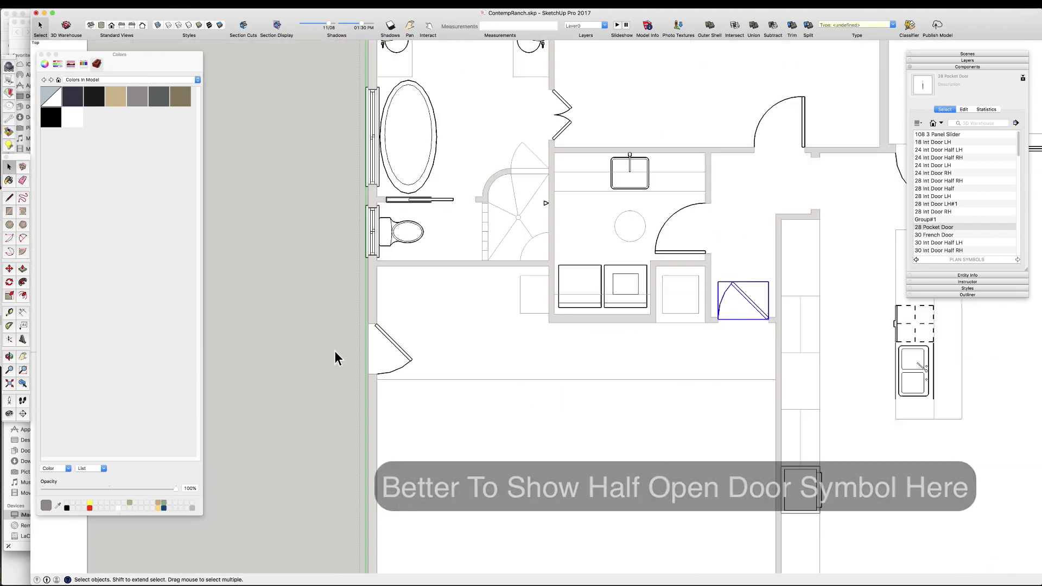
- Measure the width of the garage side door's opening
scroll(338, 350, "up", 2)
left_click(338, 349)
key("t")
left_click(306, 390)
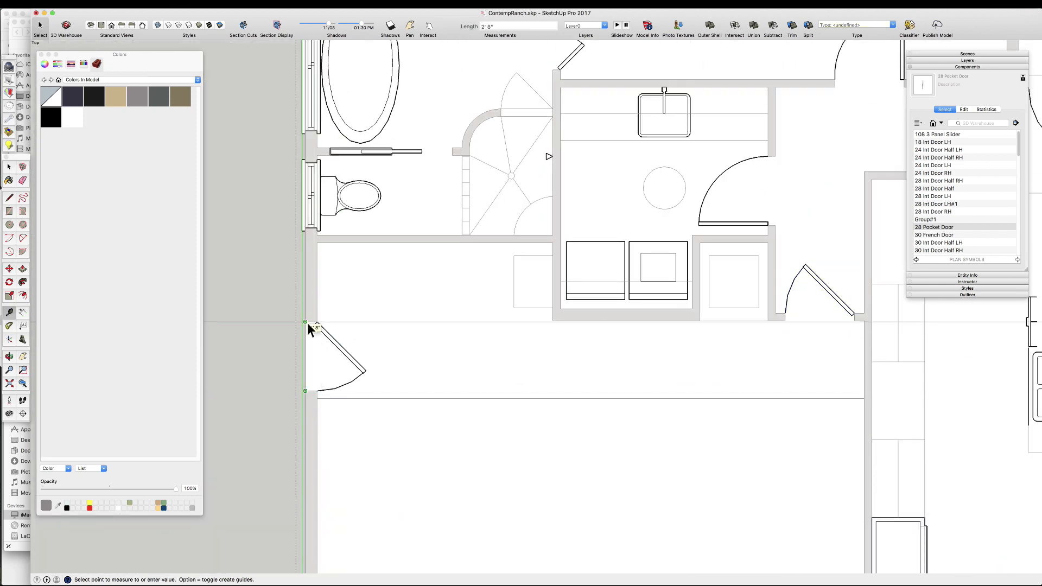
scroll(322, 338, "down", 3)
scroll(941, 211, "down", 3)
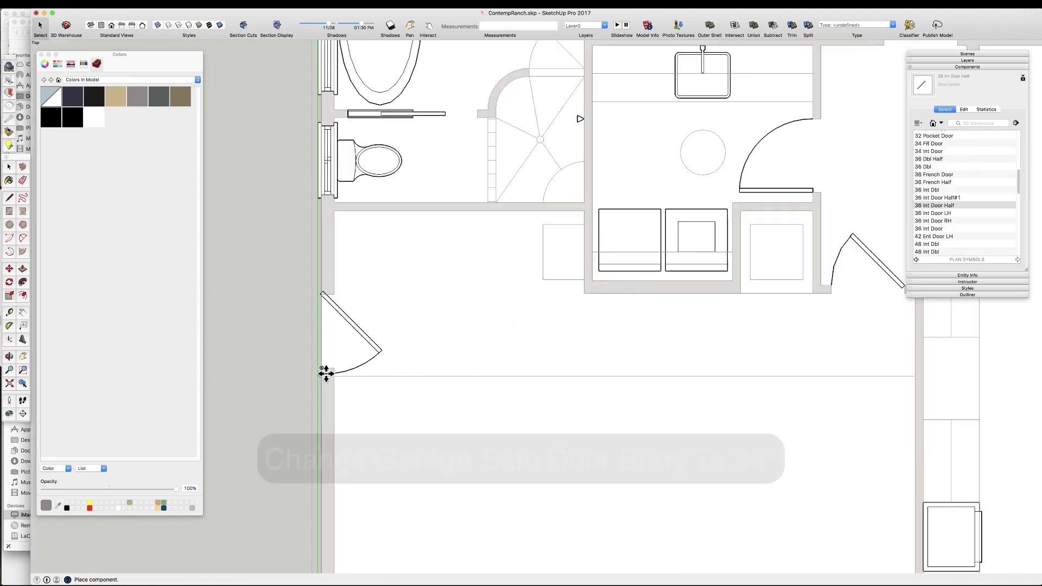
- Place the 36 Int Door Half component at the garage side entry and widen the wall opening to fit
left_click(401, 337)
scroll(377, 325, "up", 2)
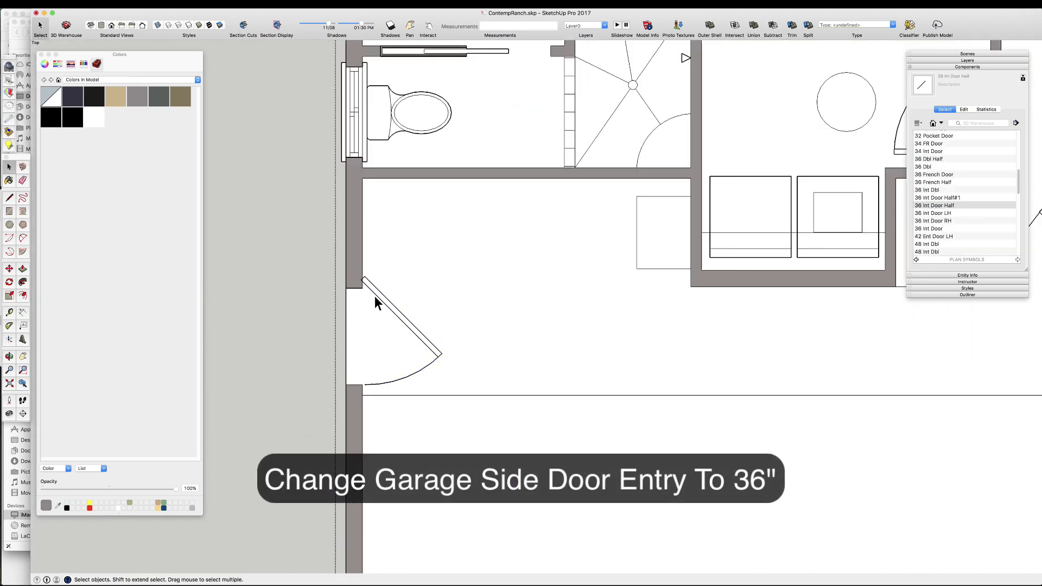
key("m")
scroll(365, 264, "up", 2)
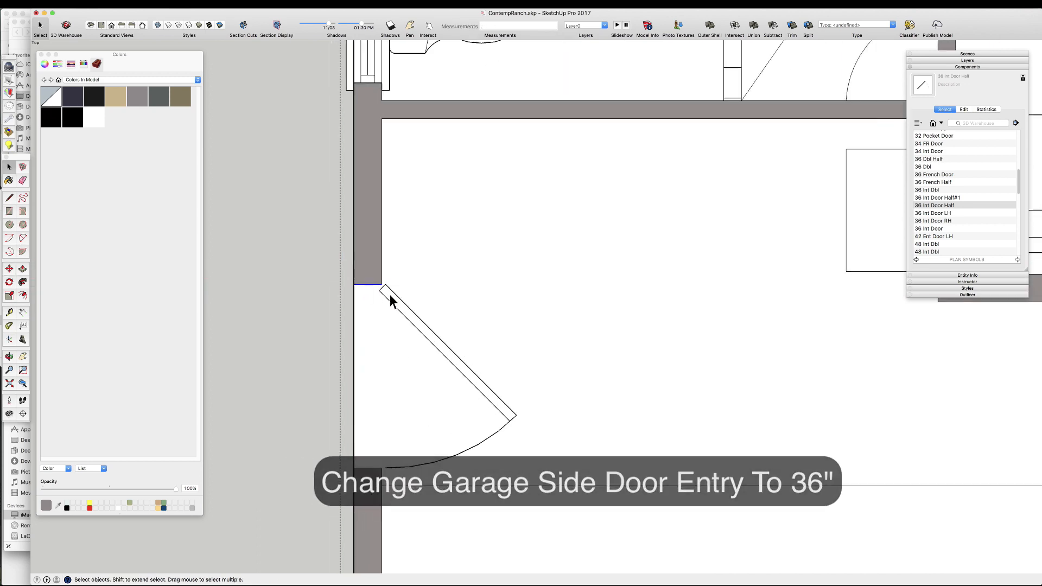
- Align the new garage side door's hinge corner with the jamb of the widened wall opening
left_click_drag(384, 286, 380, 285)
key("space")
scroll(379, 286, "down", 5)
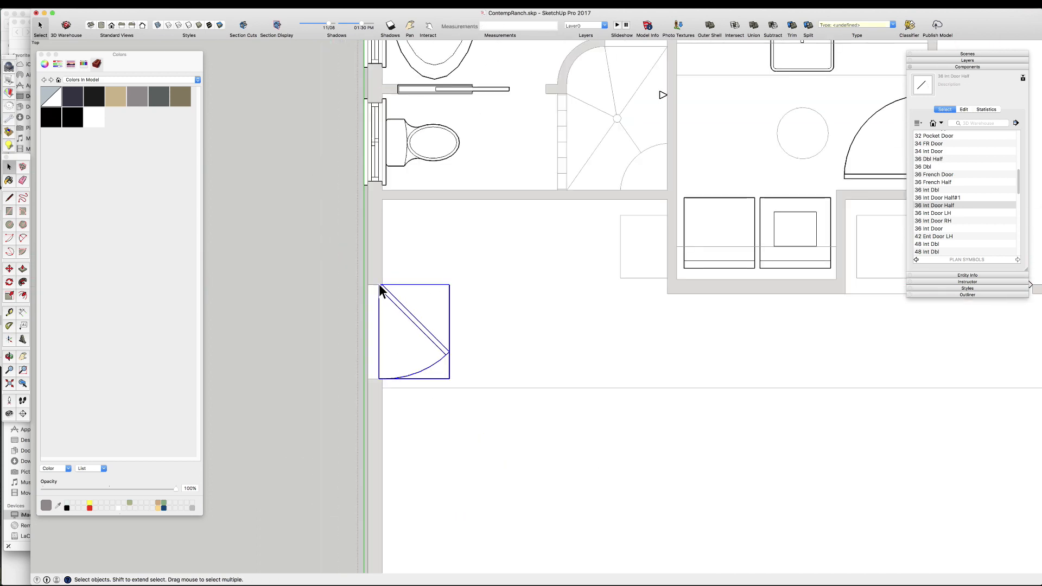
scroll(501, 309, "down", 2)
scroll(581, 304, "up", 3)
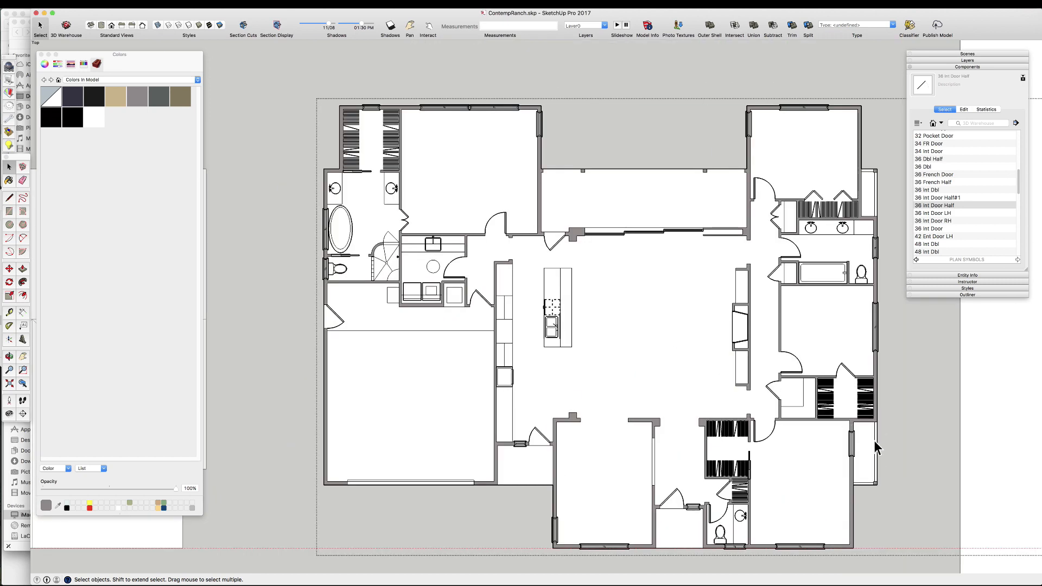
- Place a guide 6.5 inches from the closet wall at the front bedroom's side porch
scroll(871, 481, "up", 6)
type("t")
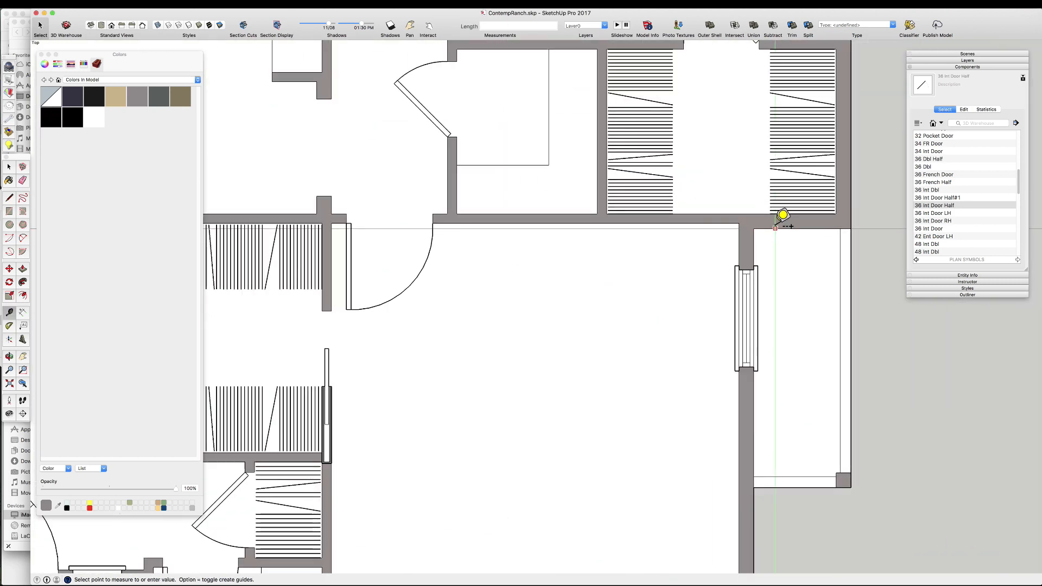
type("6.5")
key("Return")
key("space")
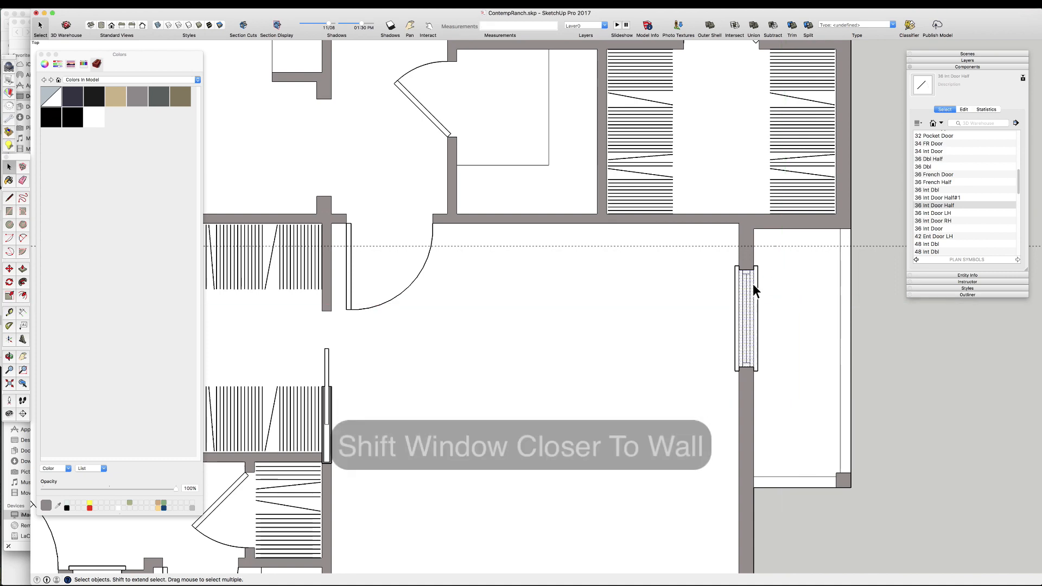
- Move the front bedroom's side porch window closer to the closet wall so its upper end meets the guide
double_click(754, 286)
left_click(757, 292)
key("m")
left_click(758, 268)
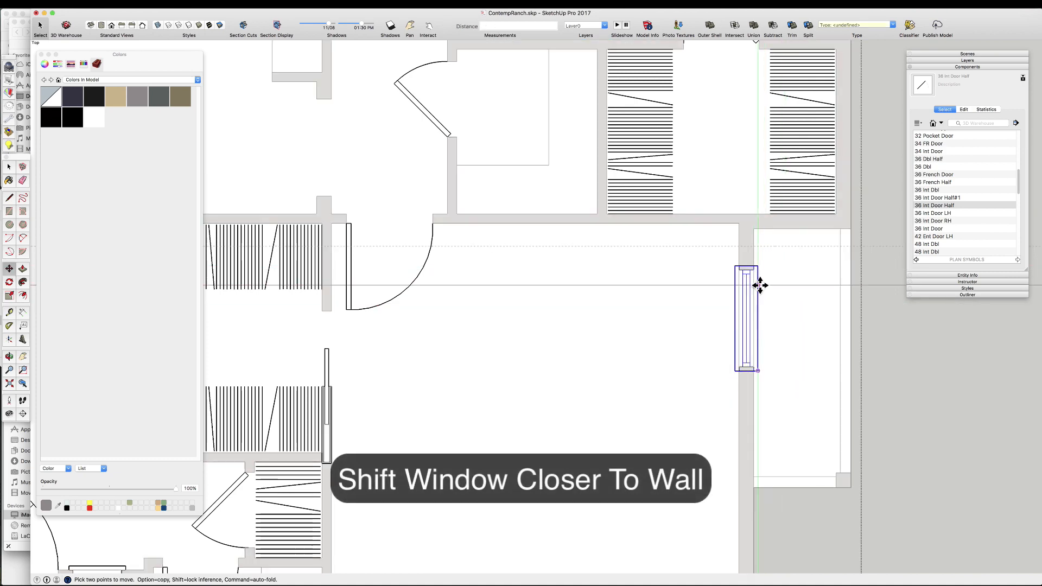
left_click(753, 250)
key("space")
left_click(783, 260)
- Adjust the wall opening's edges to the shifted side porch window, extending the wall below up to the window's lower end
scroll(784, 261, "down", 2)
scroll(755, 264, "up", 5)
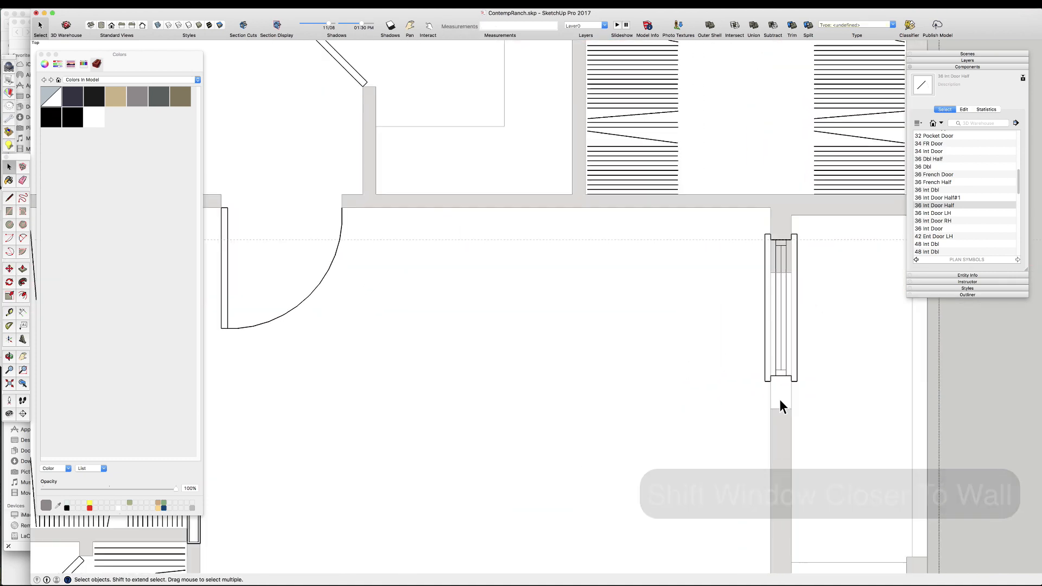
key("Escape")
left_click(786, 399)
key("m")
left_click(781, 408)
left_click(781, 375)
key("space")
scroll(703, 267, "down", 5)
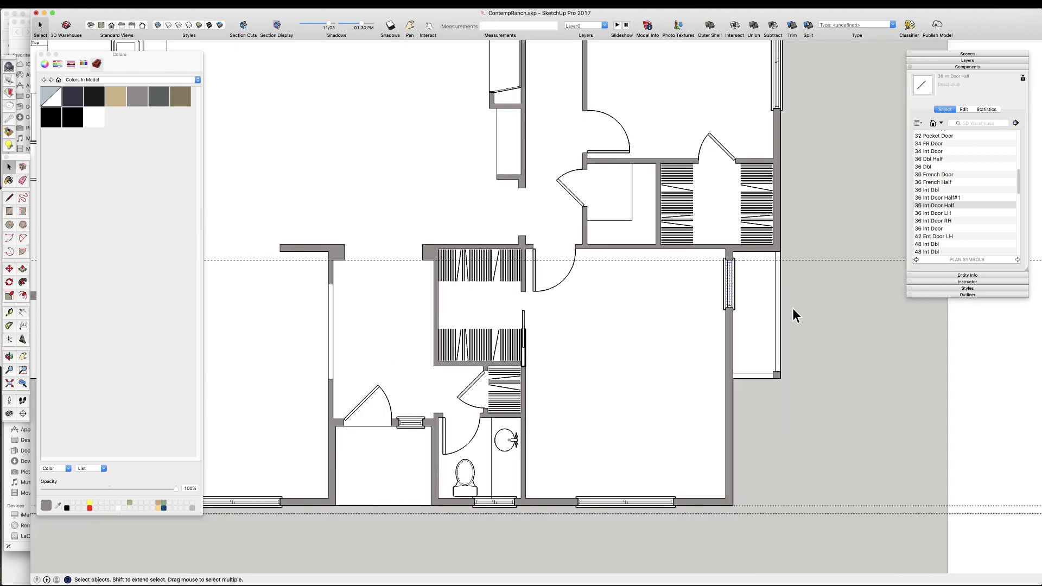
scroll(780, 330, "down", 2)
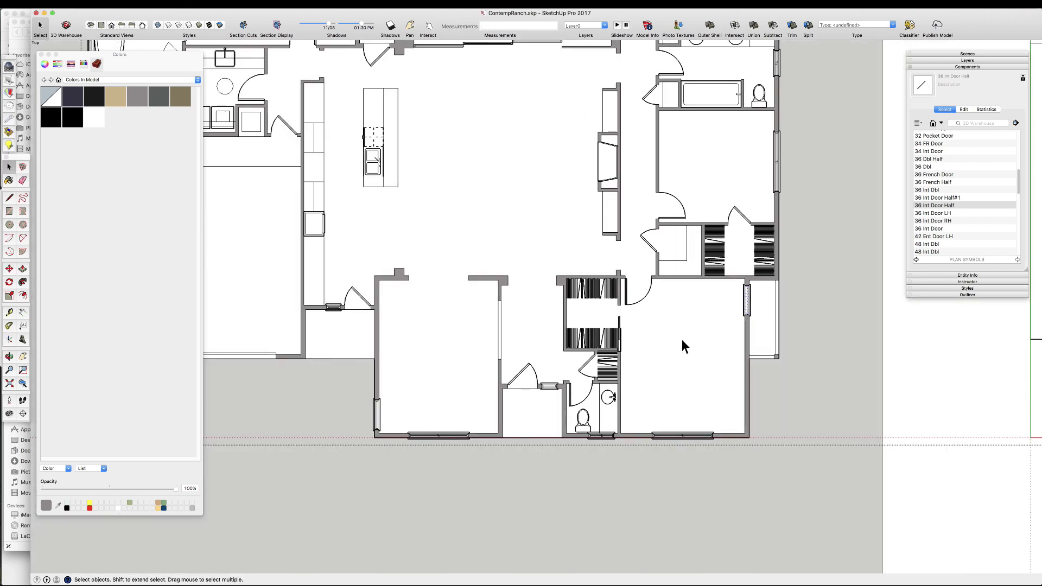
- Extend the thin screen section between the front room and entry hall so it runs from the column to the entry door wall
scroll(682, 340, "down", 3)
scroll(568, 247, "up", 5)
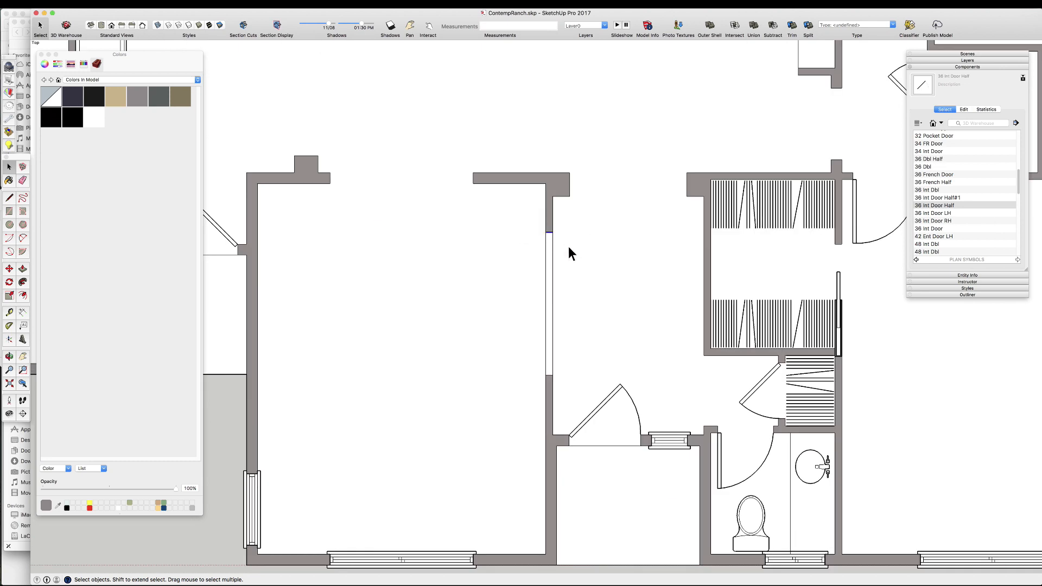
scroll(531, 326, "up", 3)
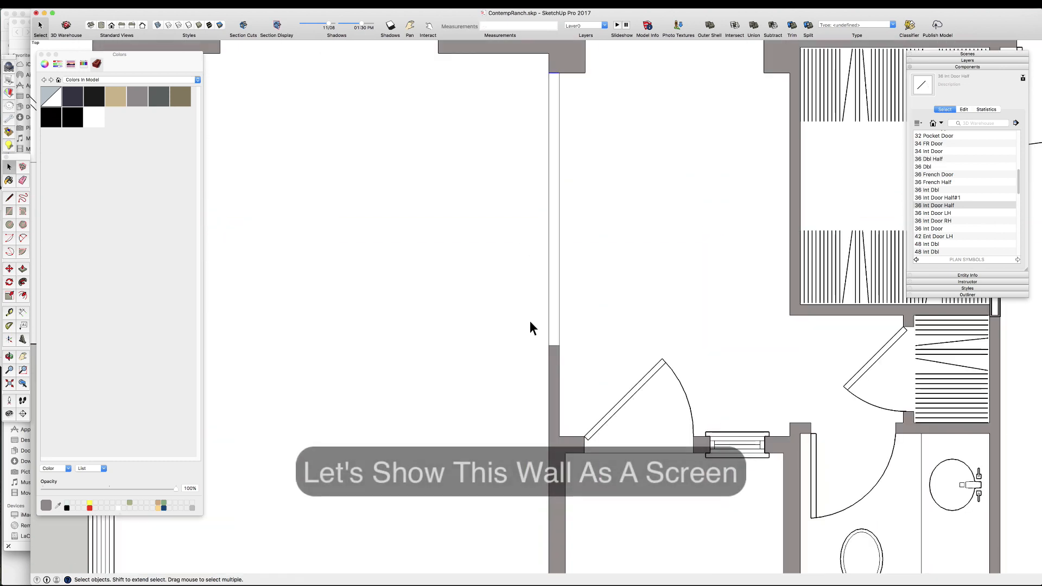
left_click(563, 341)
left_click(559, 438)
scroll(552, 443, "up", 2)
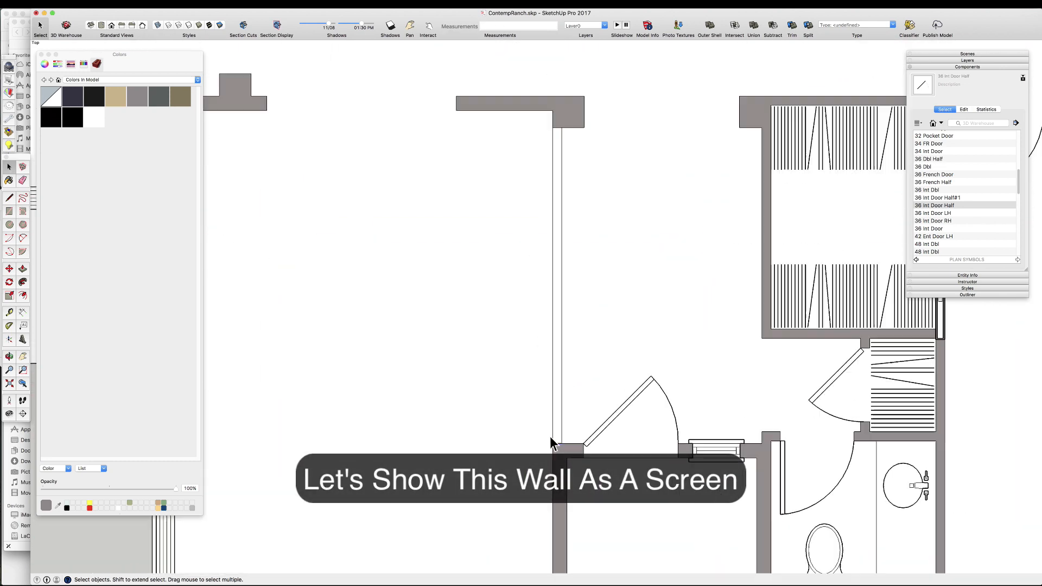
- Draw a diagonal line across a 3 1/2" square at the lower end of the screen wall and erase the square's leftover edge
key("r")
scroll(563, 461, "up", 3)
key("l")
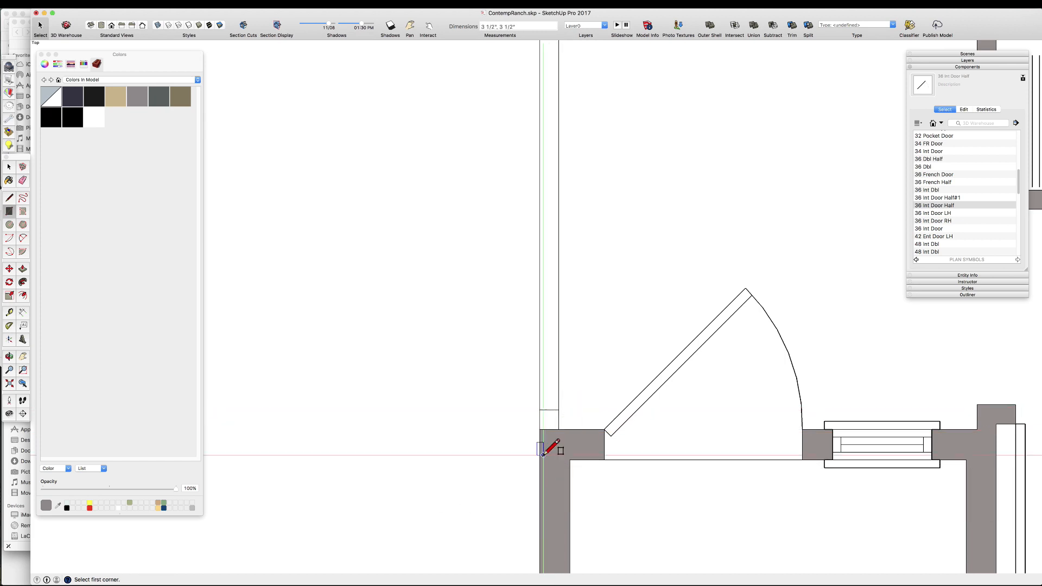
left_click(540, 428)
left_click(559, 410)
scroll(554, 407, "up", 2)
key("e")
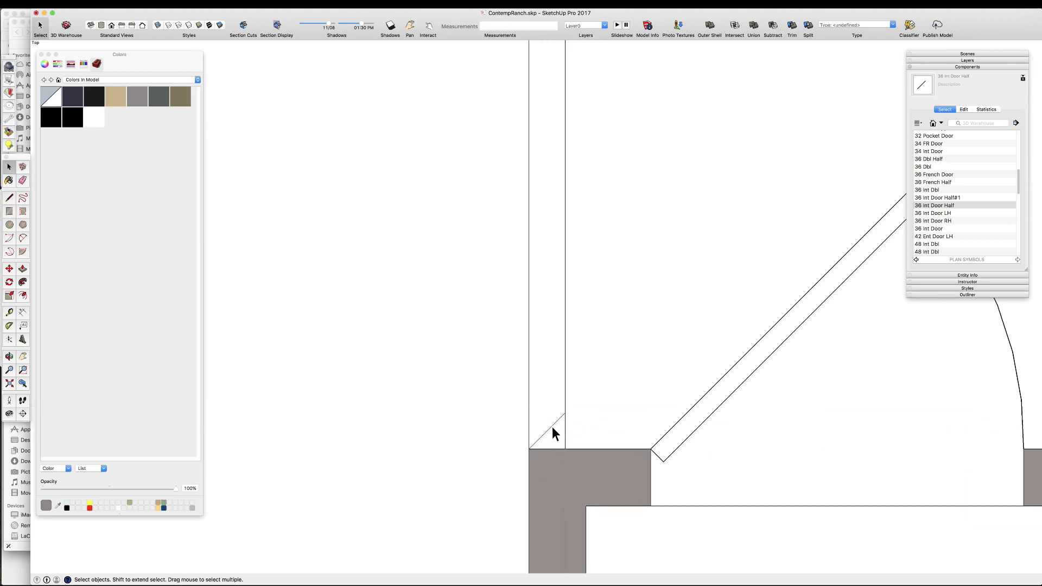
- Copy the diagonal line a short distance up the screen wall to form one angled slat
left_click(552, 427)
key("m")
key("alt")
left_click(529, 449)
left_click(529, 437)
- Copy the slat to the upper end of the screen wall and divide the distance into 20 evenly spaced slats
key("m")
key("alt")
left_click(564, 398)
scroll(565, 398, "down", 5)
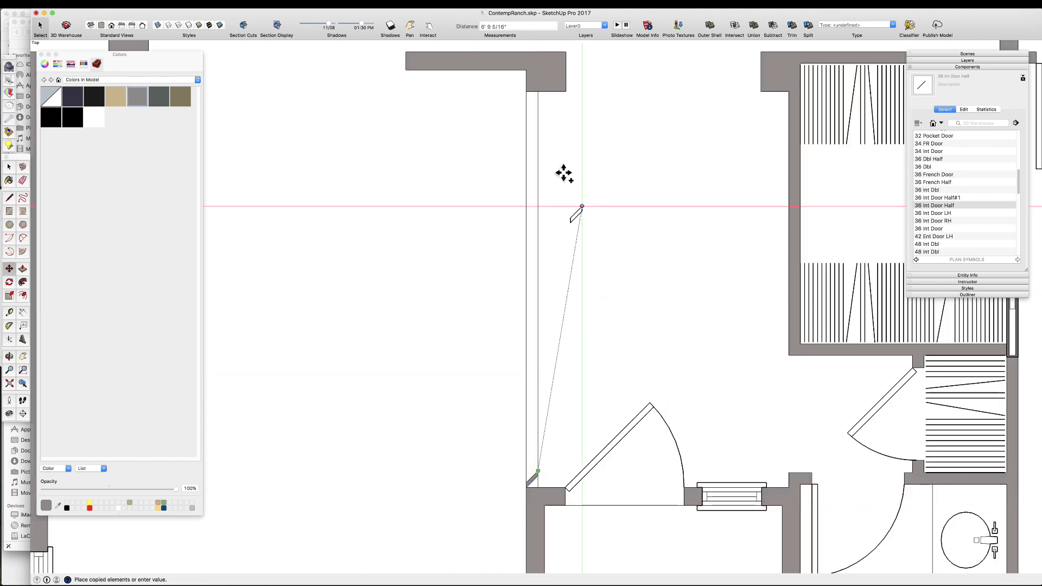
left_click(535, 90)
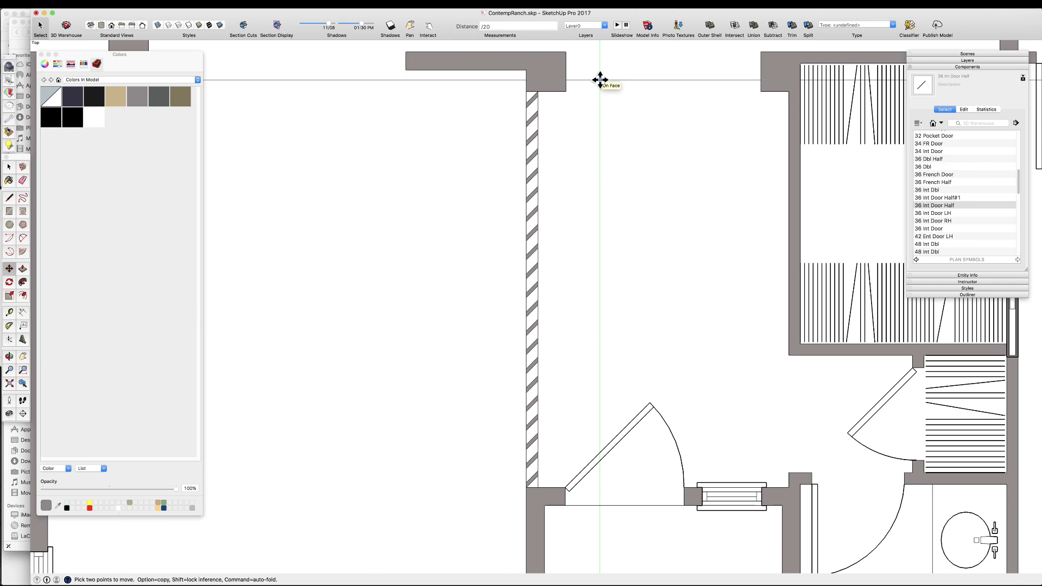
key("space")
- Draw a line across the kitchen counter between the wall oven and the garage-side porch wall to separate the pantry from the desk
scroll(597, 174, "down", 10)
scroll(554, 242, "up", 3)
scroll(486, 325, "down", 1)
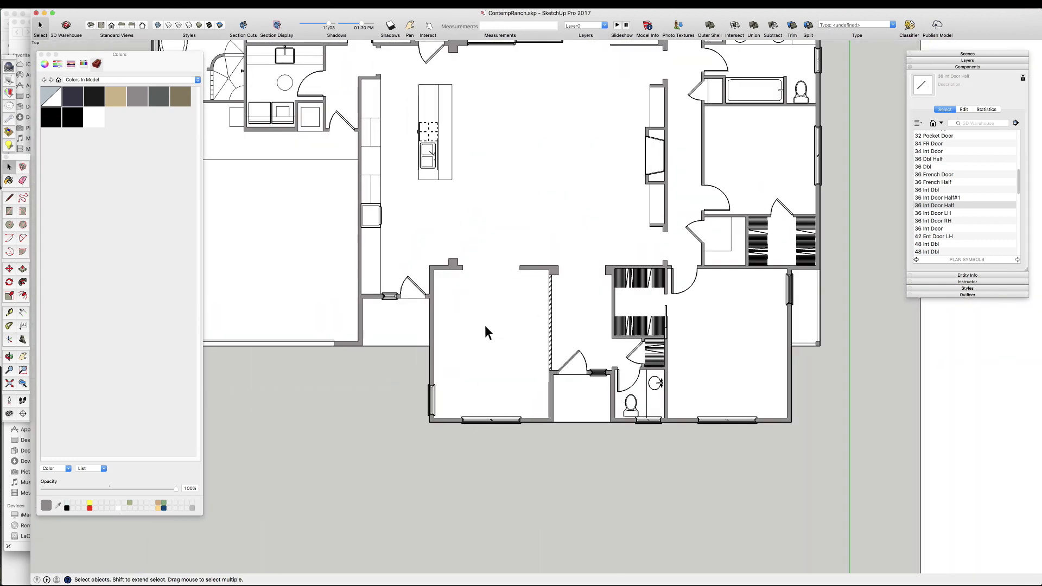
scroll(401, 250, "up", 2)
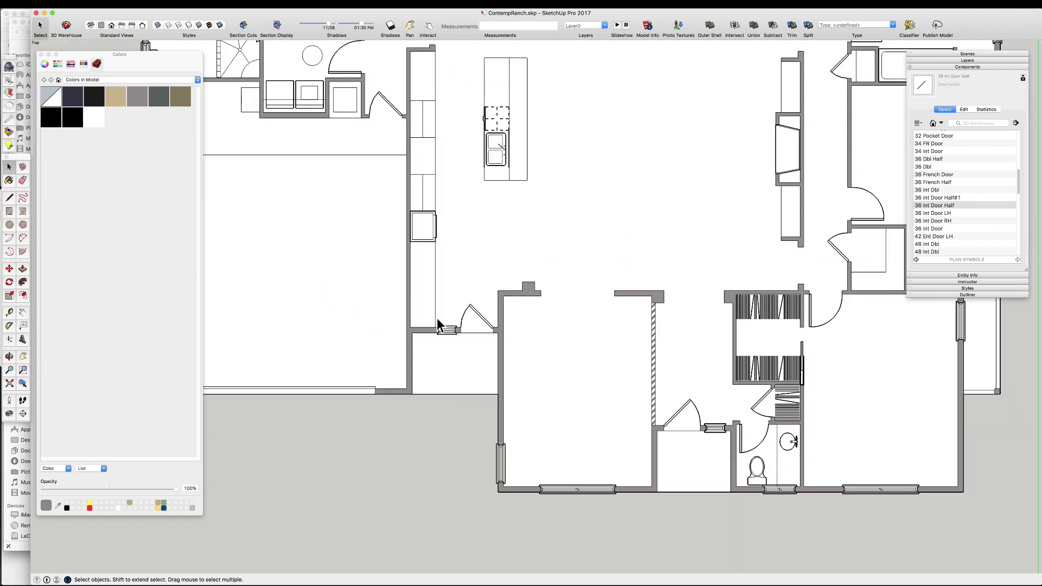
triple_click(423, 270)
scroll(424, 274, "up", 5)
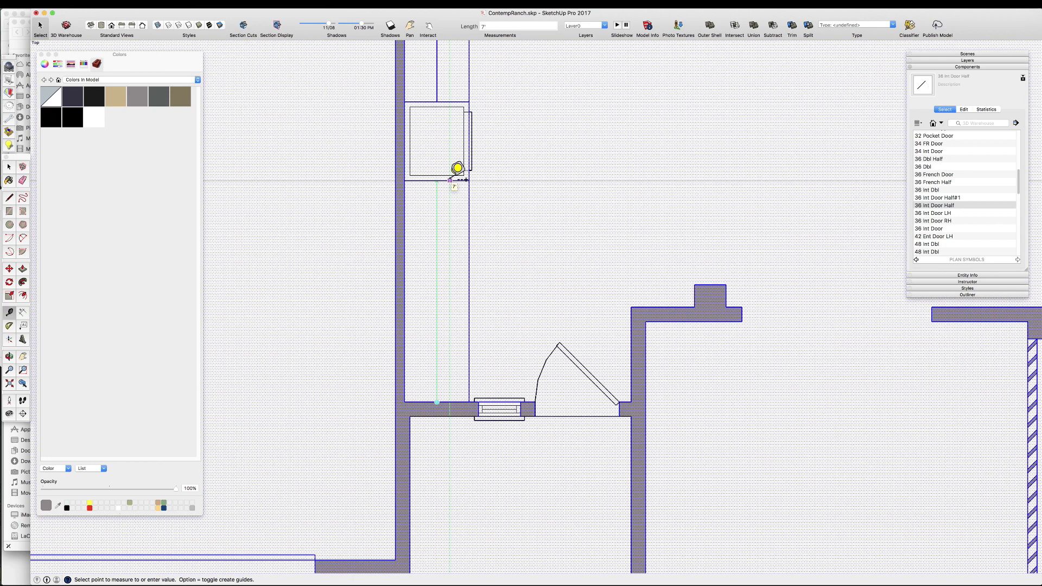
key("l")
left_click(469, 306)
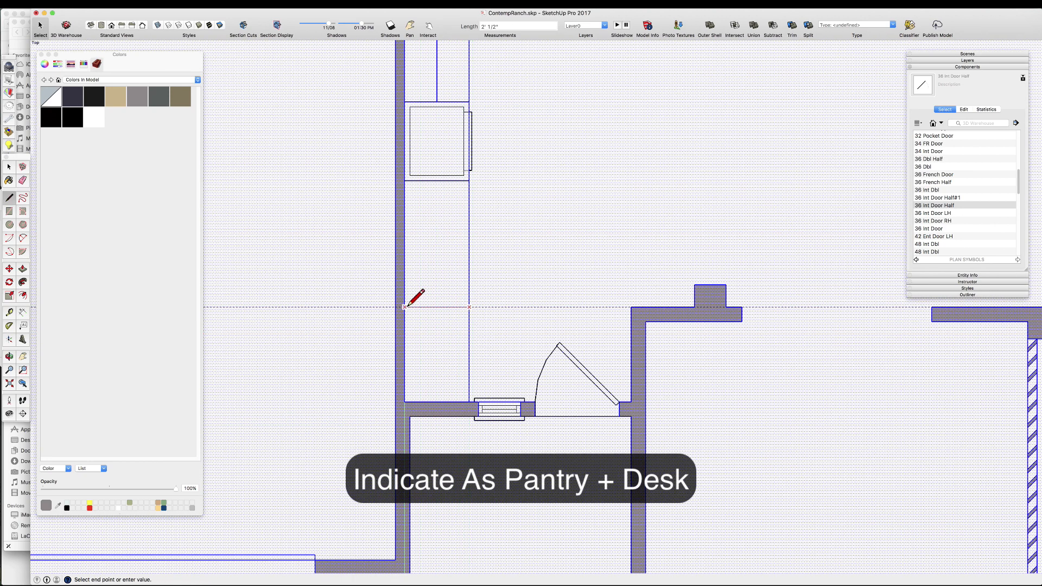
left_click(405, 307)
scroll(432, 308, "down", 6)
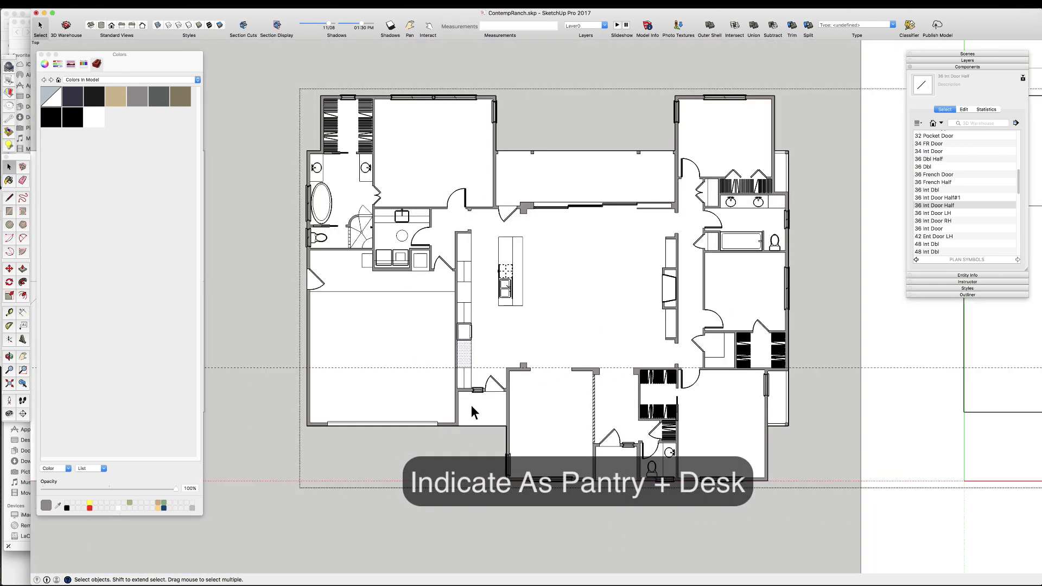
- Outline two fridge doors along a guide 2 inches in front of the fridge cabinet, split at the cabinet's midpoint
scroll(478, 239, "up", 8)
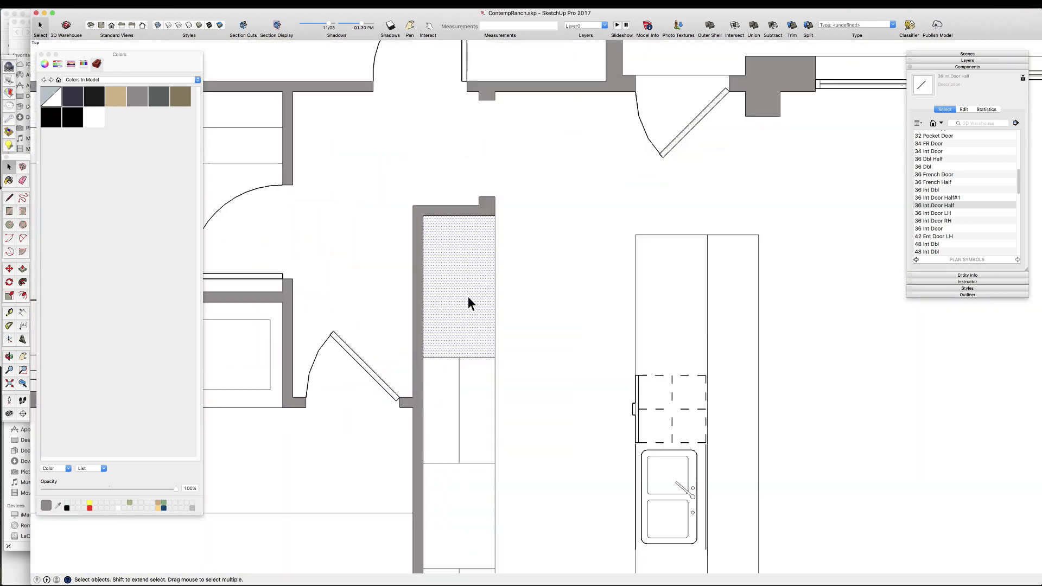
key("t")
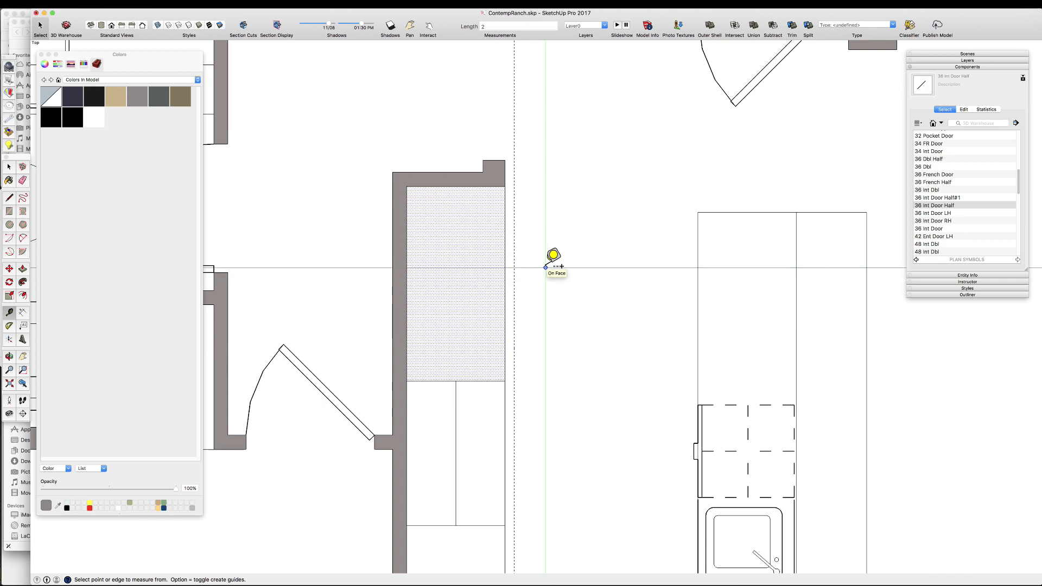
left_click(513, 186)
key("l")
left_click(513, 282)
key("space")
scroll(512, 278, "up", 2)
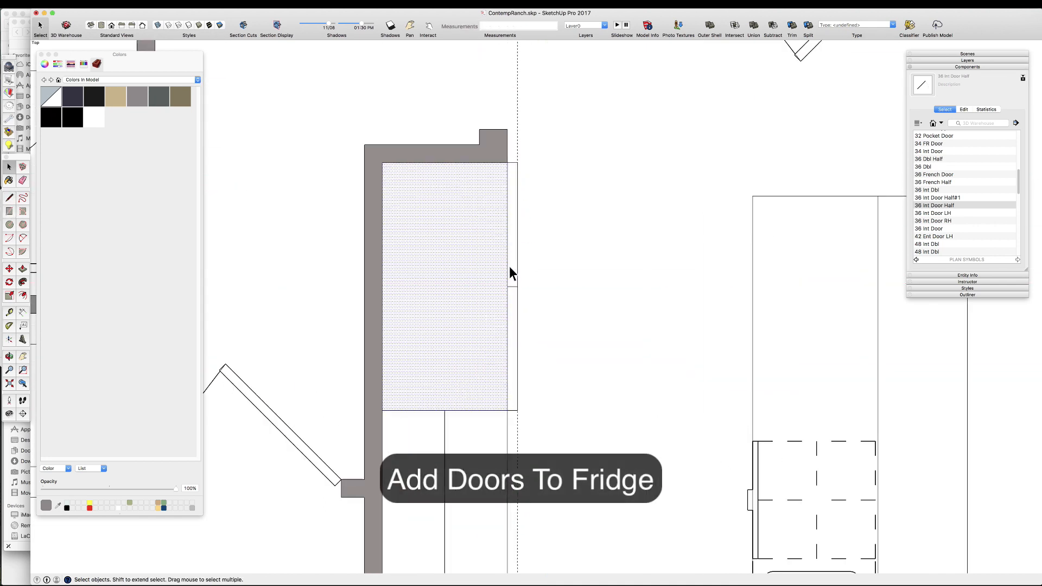
- Draw a small handle on the front of the fridge doors where the two doors meet
scroll(518, 279, "up", 2)
left_click(518, 290)
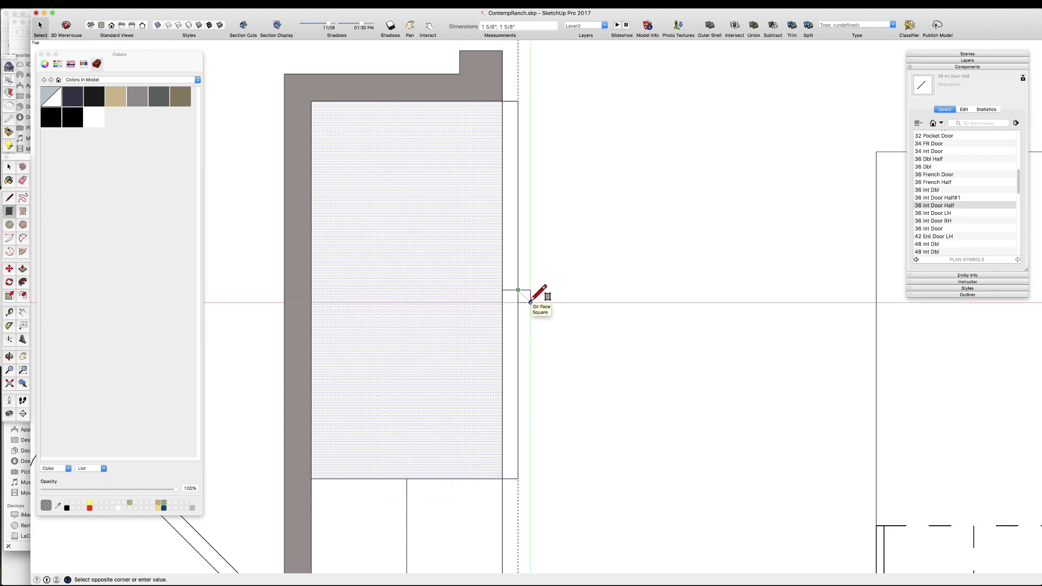
key("space")
scroll(473, 290, "down", 5)
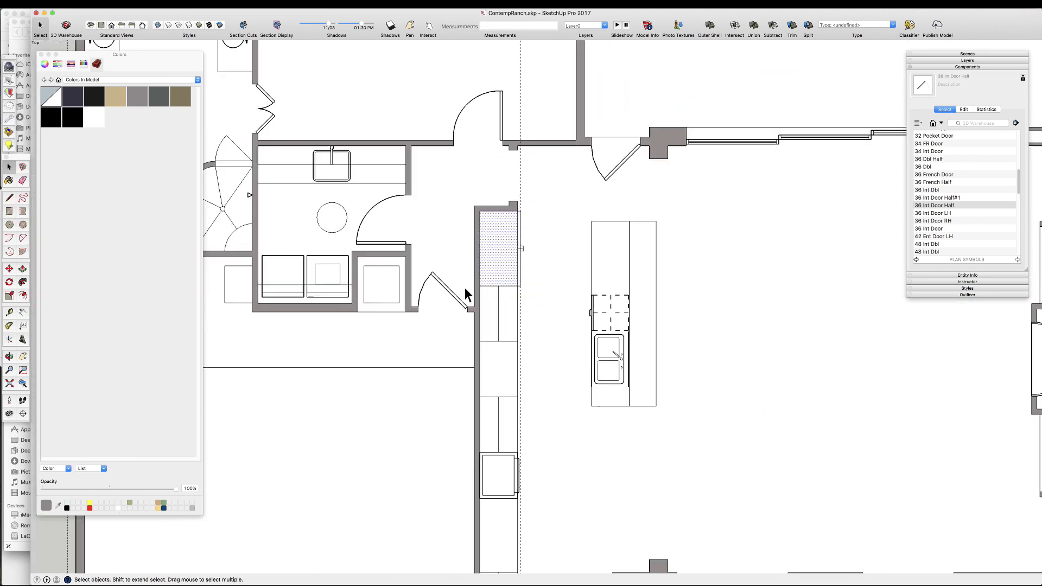
- Try the Range Top and Cooktop components at the kitchen counter's middle bay and delete both
left_click(494, 312)
scroll(510, 144, "down", 2)
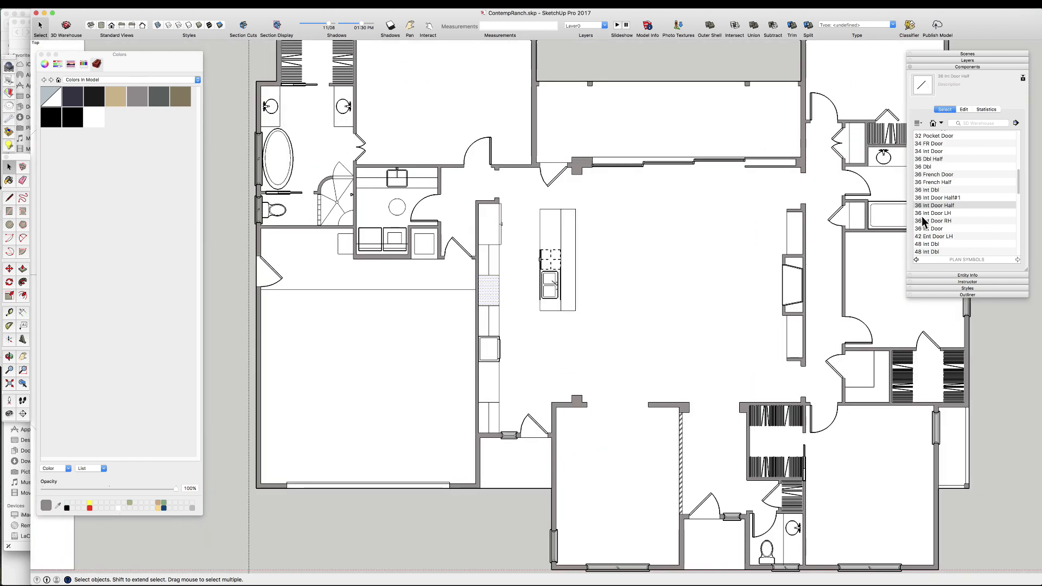
scroll(938, 171, "down", 10)
left_click(935, 163)
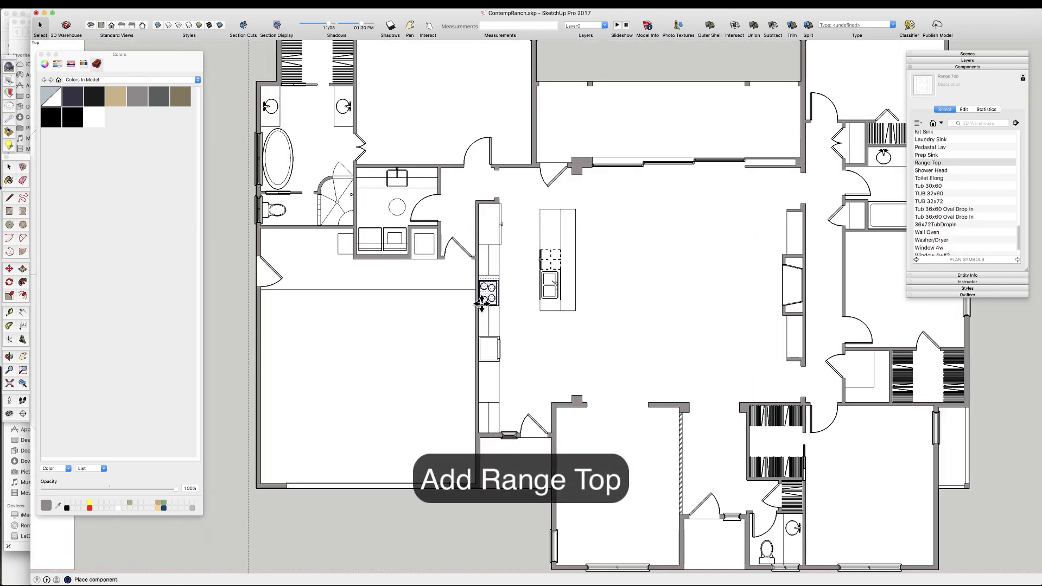
scroll(929, 199, "up", 5)
left_click(502, 317)
scroll(489, 282, "up", 10)
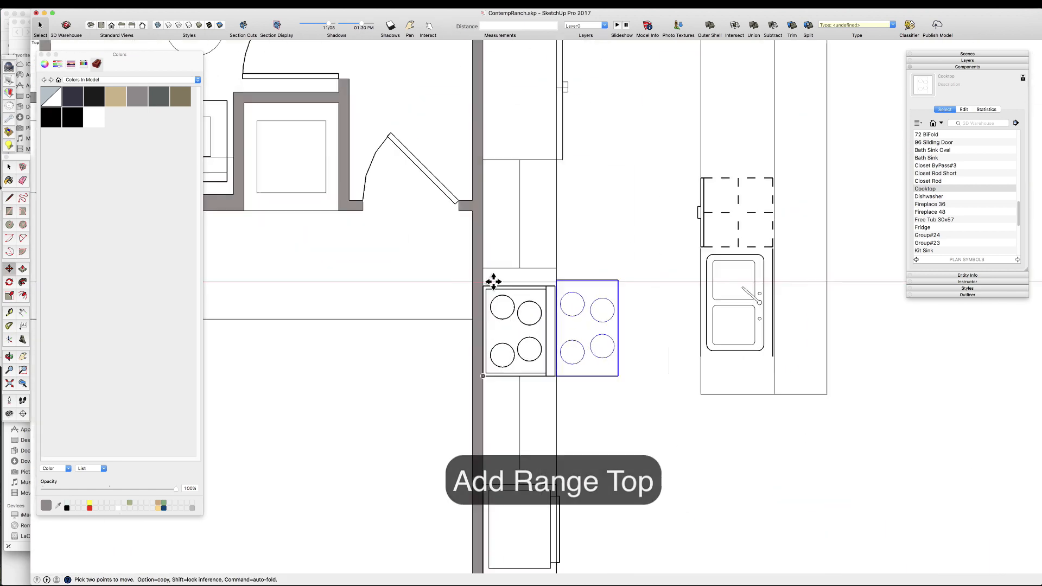
key("space")
left_click(548, 296)
key("Delete")
left_click(588, 287)
key("Delete")
- Place the Cooktop component in the counter's middle bay with its lower edge on the bay line, centred across the counter depth
left_click(817, 323)
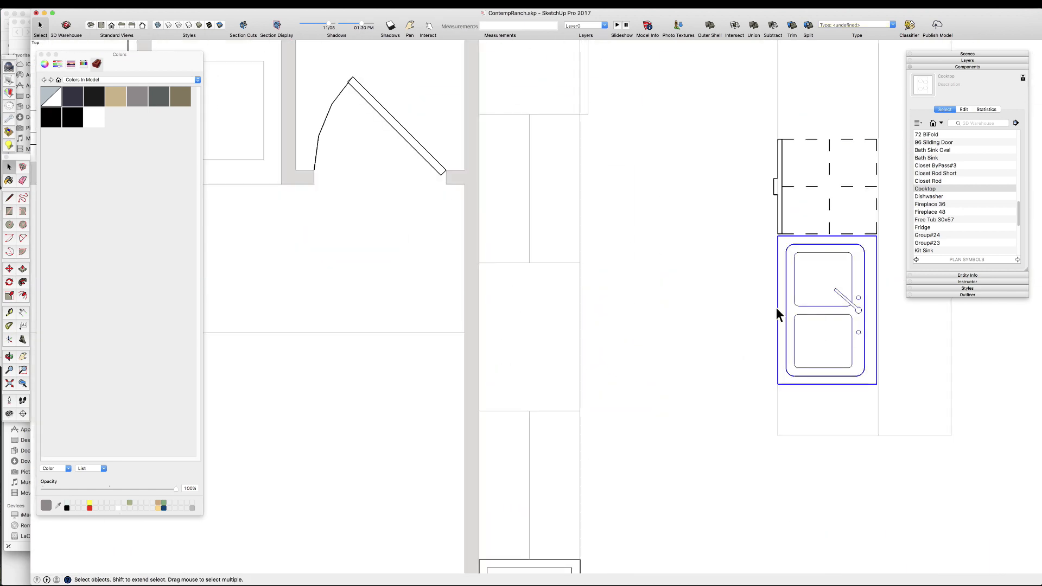
left_click(580, 411)
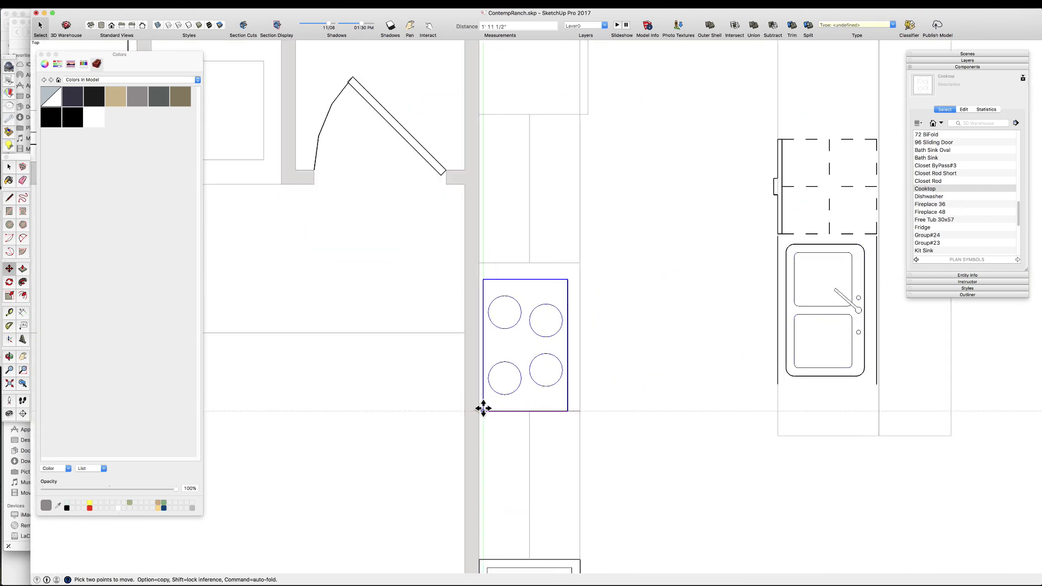
left_click(484, 410)
scroll(559, 326, "up", 3)
left_click(575, 469)
left_click(580, 468)
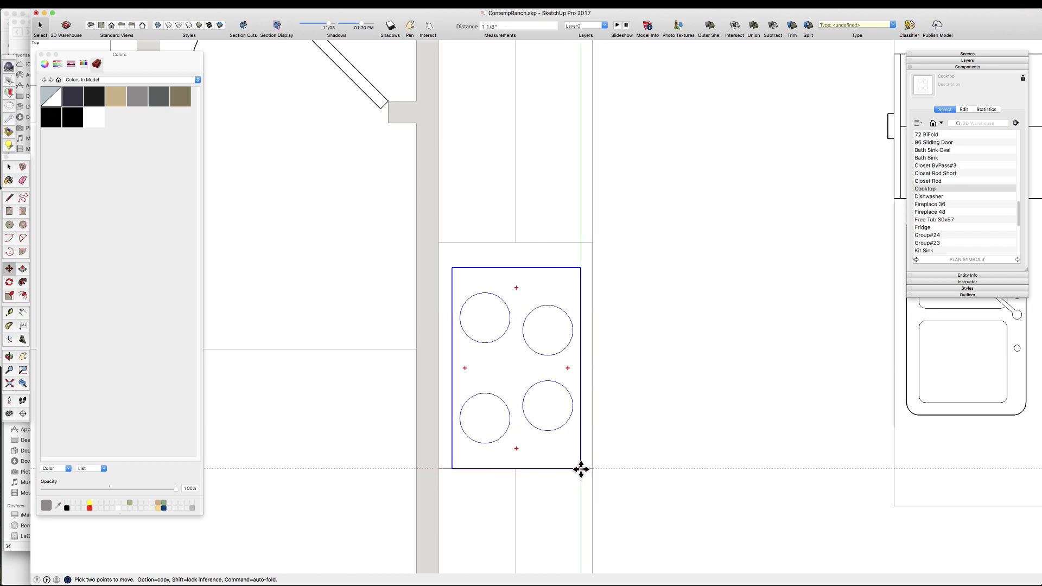
- Scale the cooktop lengthwise so its upper edge reaches the upper line of the counter bay
key("s")
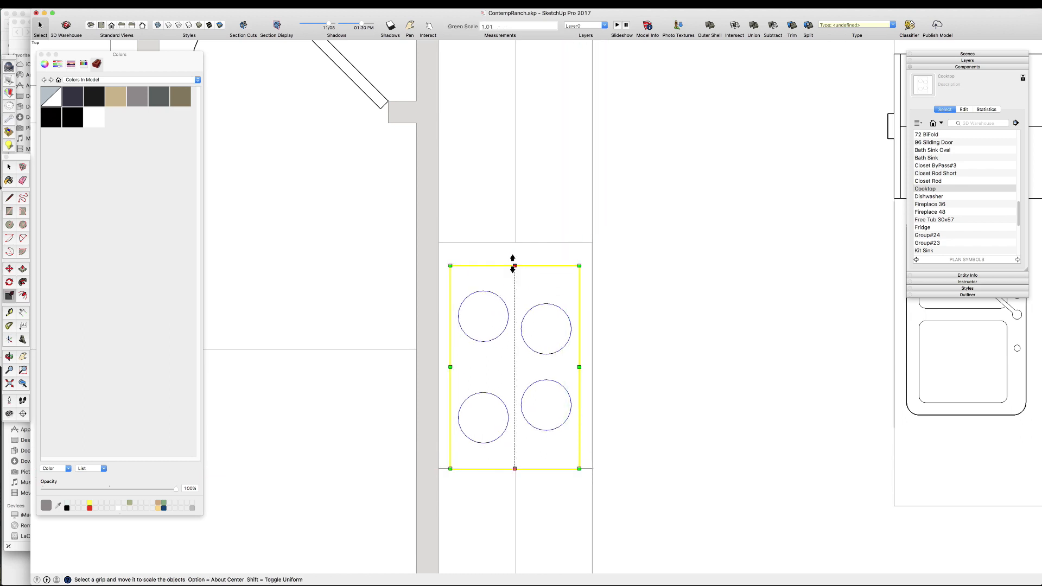
left_click(515, 265)
left_click(516, 242)
key("space")
scroll(512, 264, "down", 3)
scroll(513, 334, "up", 3)
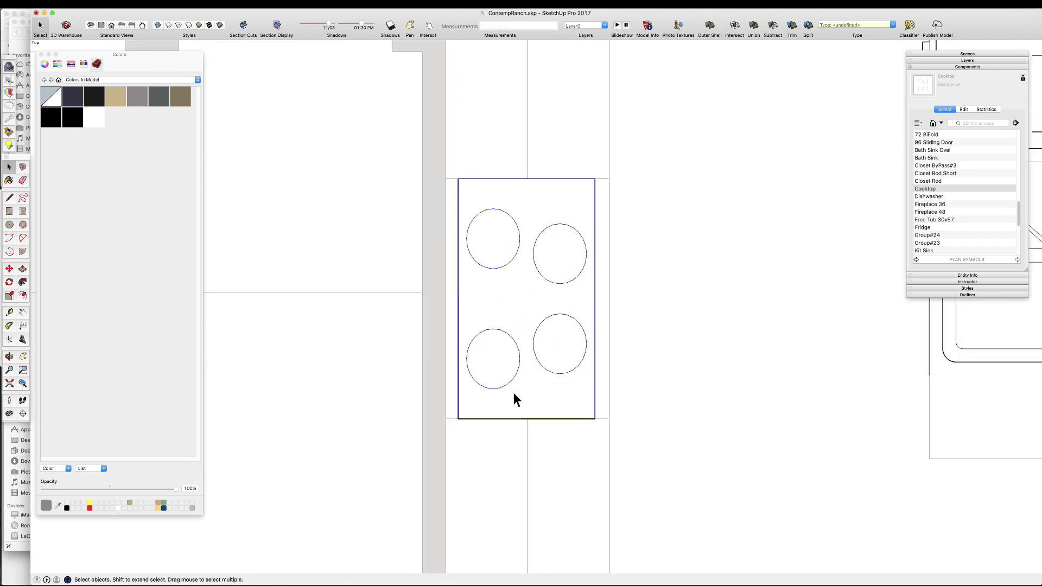
key("space")
scroll(526, 329, "down", 8)
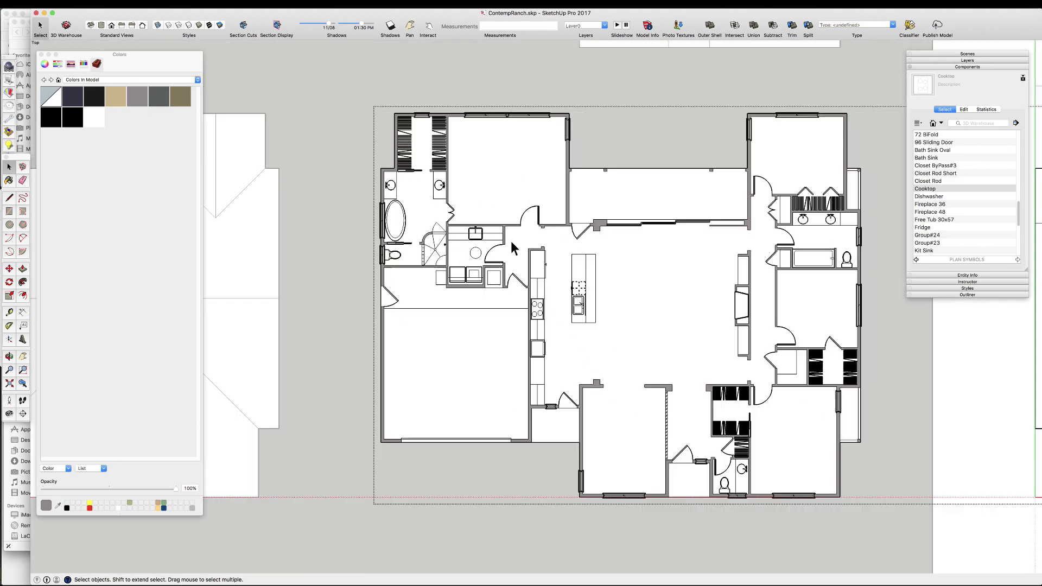
- Thicken the garage door wall by moving its inner edges, including the garage door line, 8.5 inches into the garage
scroll(488, 321, "up", 3)
left_click(487, 321)
scroll(488, 304, "down", 3)
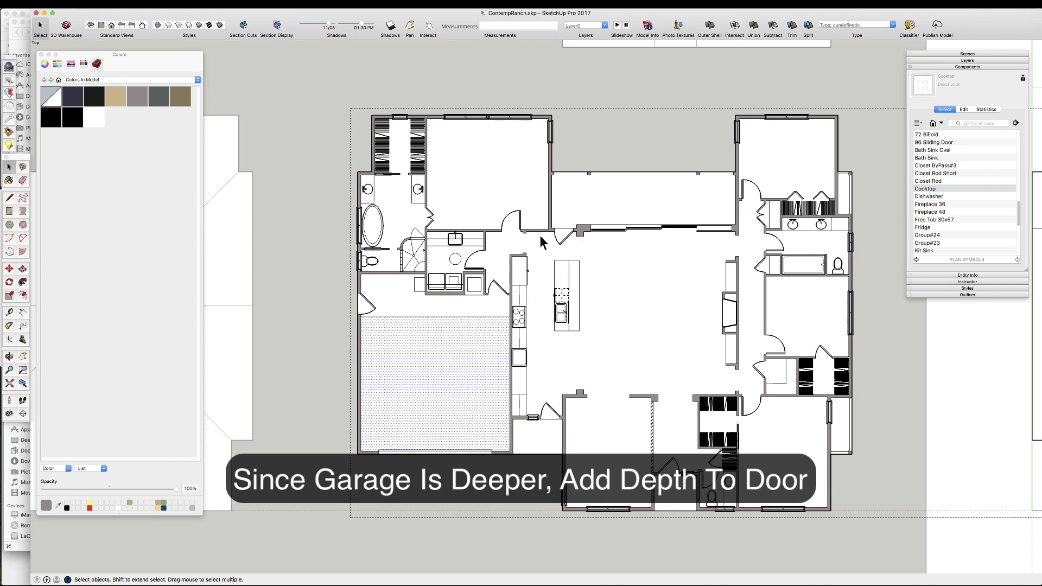
scroll(380, 383, "up", 4)
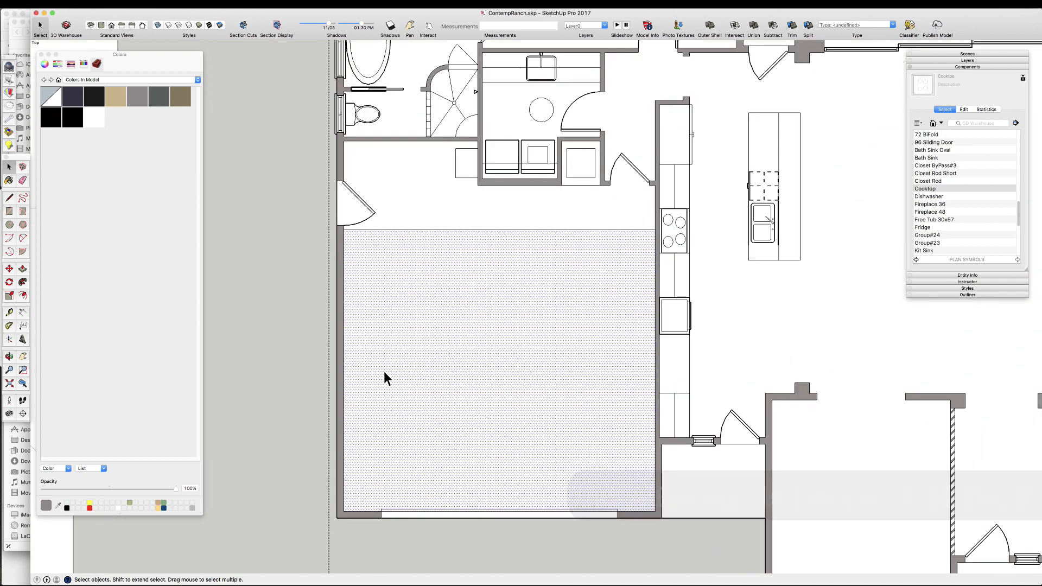
key("t")
key("space")
scroll(423, 291, "down", 2)
scroll(298, 426, "up", 3)
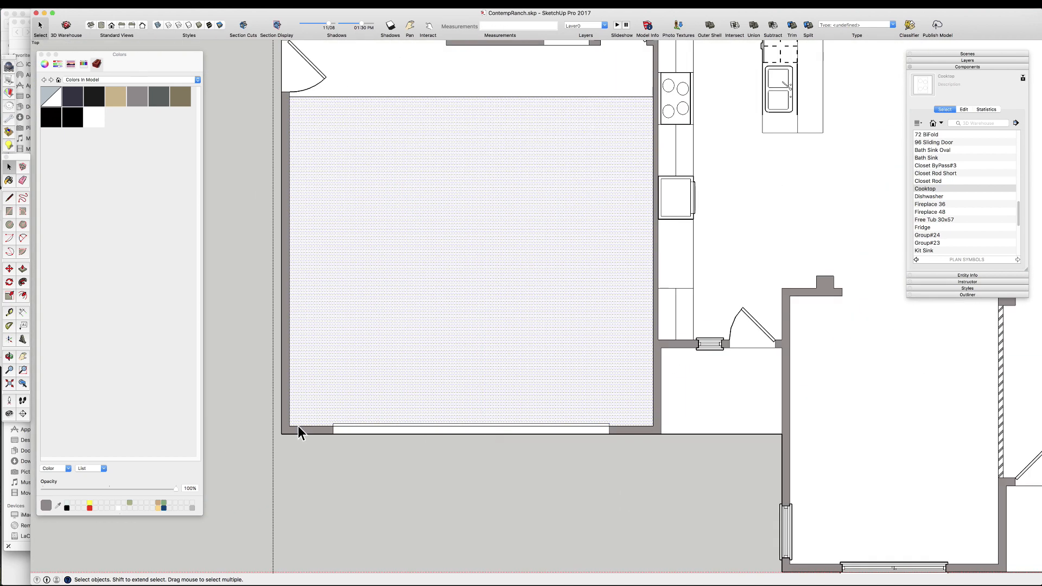
left_click_drag(669, 426, 655, 429)
key("m")
left_click(637, 427)
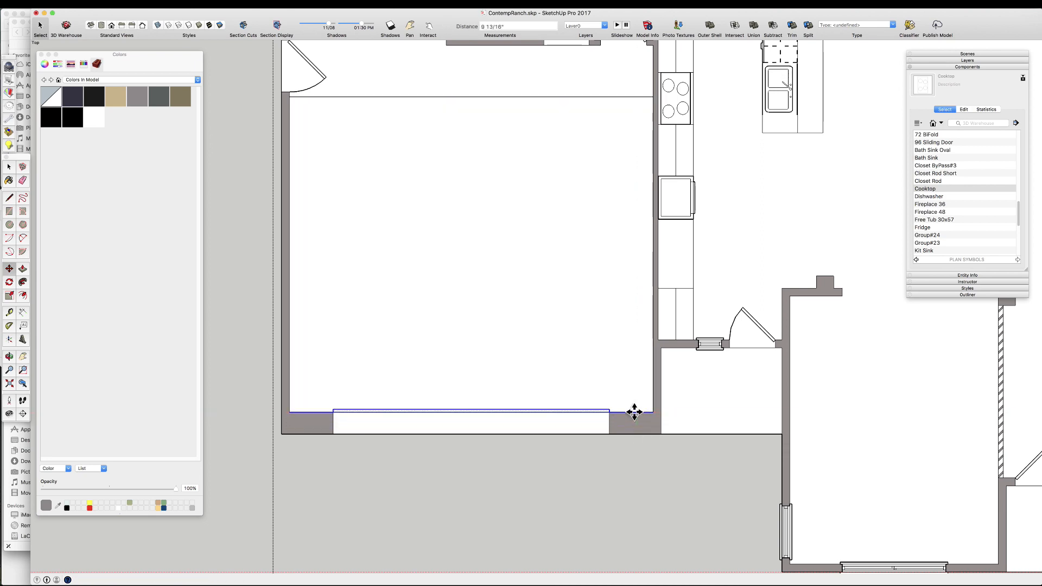
type("8.5")
key("Return")
key("space")
scroll(423, 392, "down", 4)
scroll(402, 292, "up", 2)
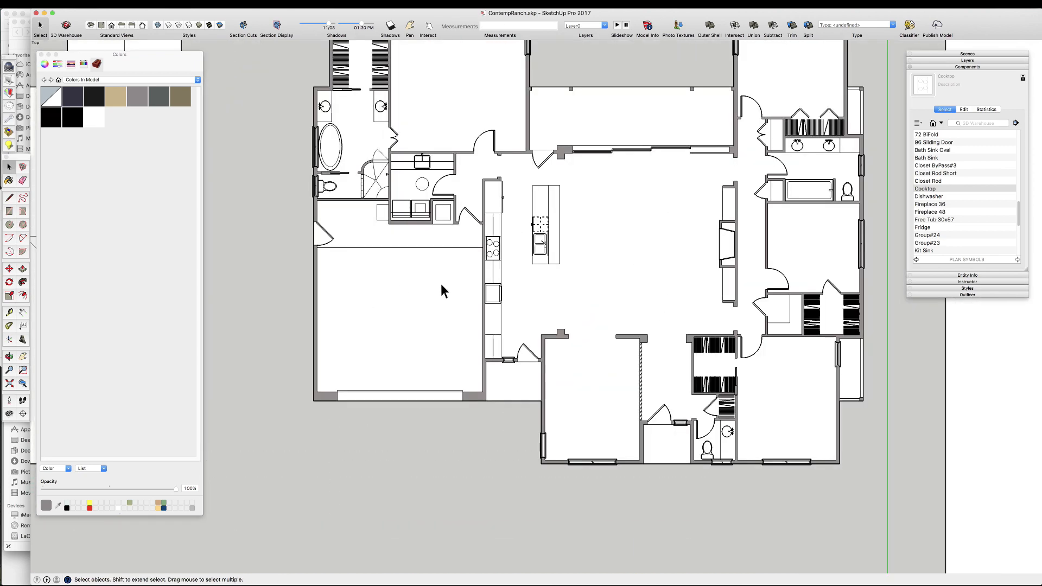
- Place guides at the opening of the porch beside the garage, 5.5 inches behind its front edge and 2.75 inches inside the side walls
scroll(441, 271, "down", 3)
scroll(517, 127, "up", 5)
scroll(545, 157, "down", 1)
scroll(478, 372, "up", 6)
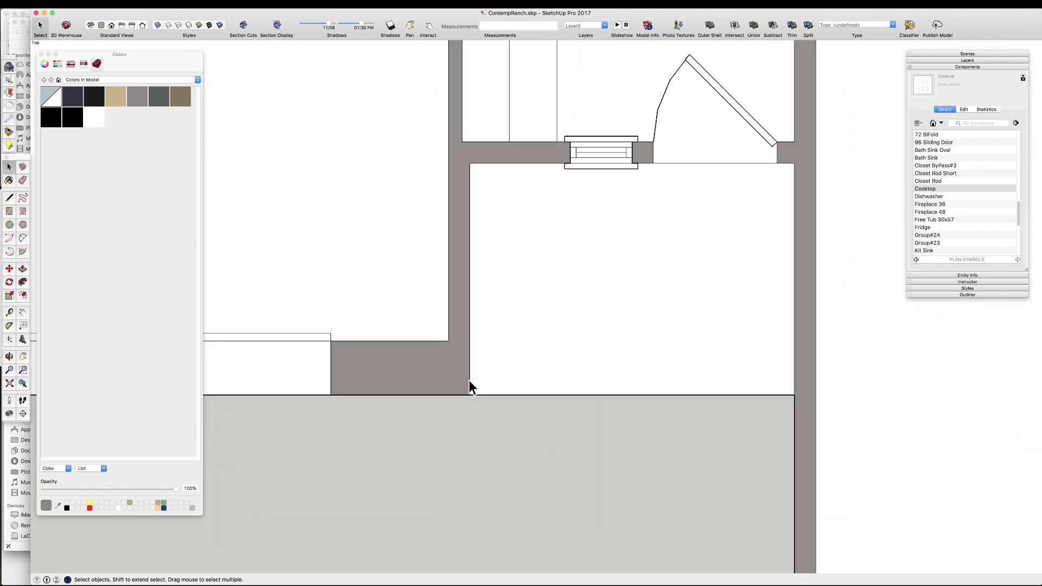
left_click(491, 396)
type("5.5")
key("Return")
left_click(470, 375)
type("2.75")
key("Return")
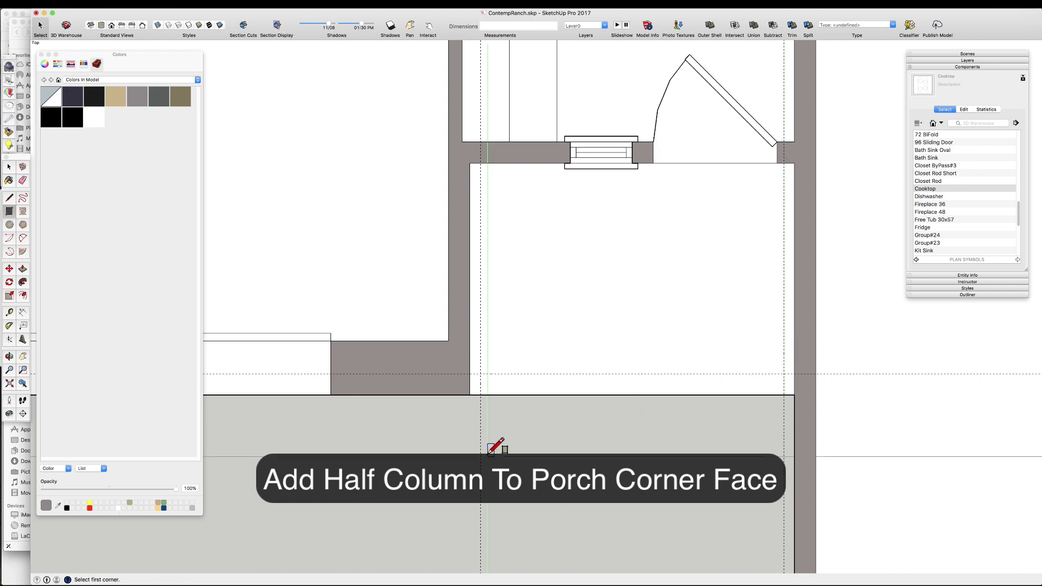
- Draw half columns within the guides at the garage-side porch corners, erase the shared wall edges and fill them with the gray wall color
left_click(470, 395)
left_click(481, 374)
key("super+z")
key("space")
left_click(562, 347)
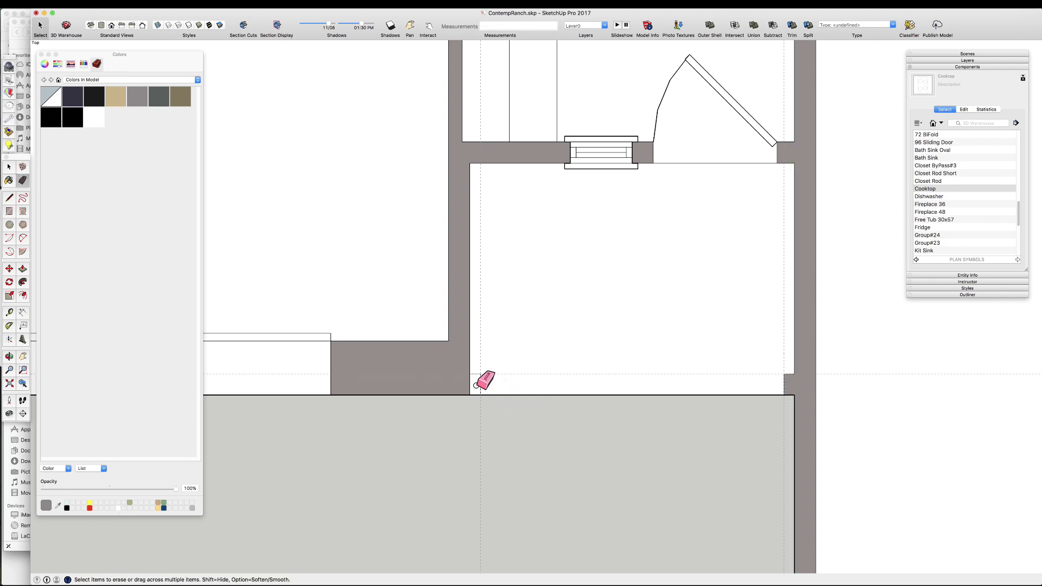
left_click(470, 385)
key("b")
left_click(476, 385)
scroll(480, 390, "down", 3)
key("space")
scroll(527, 356, "down", 3)
scroll(440, 400, "down", 3)
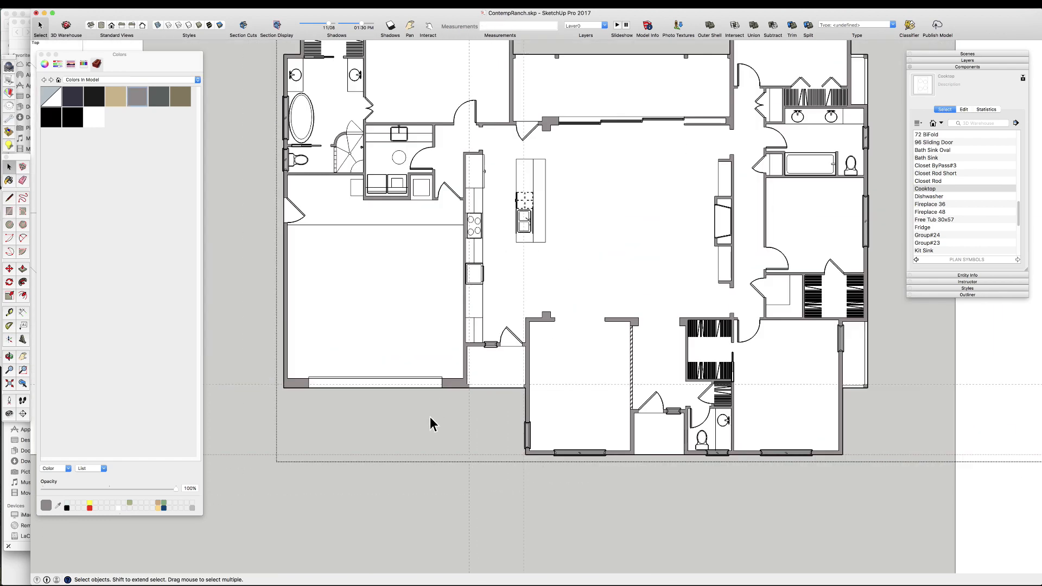
- Place guides 2.75 inches inside both side walls of the front entry porch
scroll(676, 449, "up", 5)
key("t")
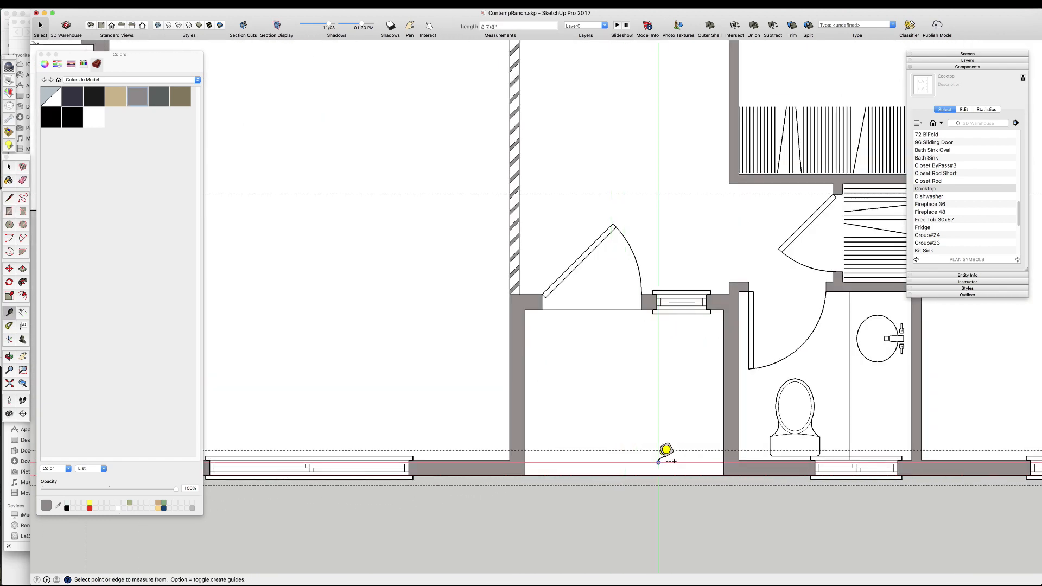
left_click(723, 434)
type("2.75")
key("Return")
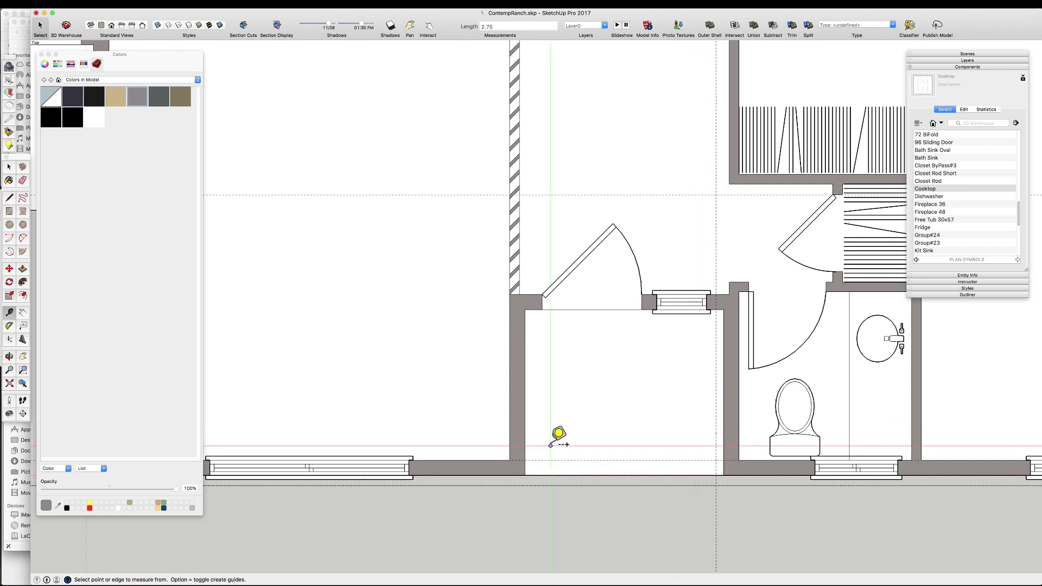
left_click(525, 449)
type("2.75")
key("Return")
- Draw half columns at both front entry porch corners, erase the wall edges between them and the walls, and paint them gray
scroll(532, 460, "up", 3)
key("r")
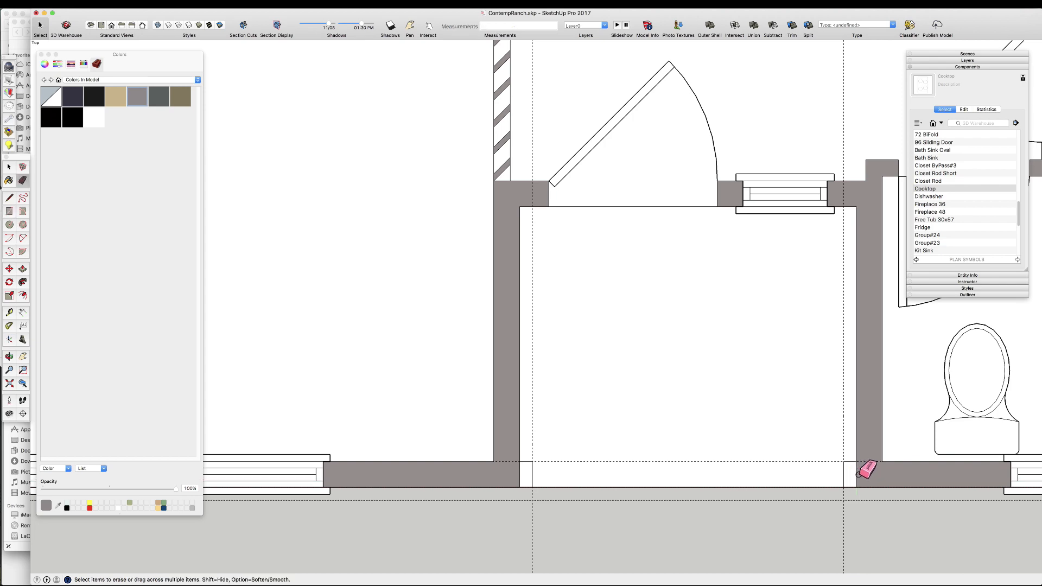
left_click(859, 474)
left_click(522, 472)
key("b")
scroll(782, 423, "down", 6)
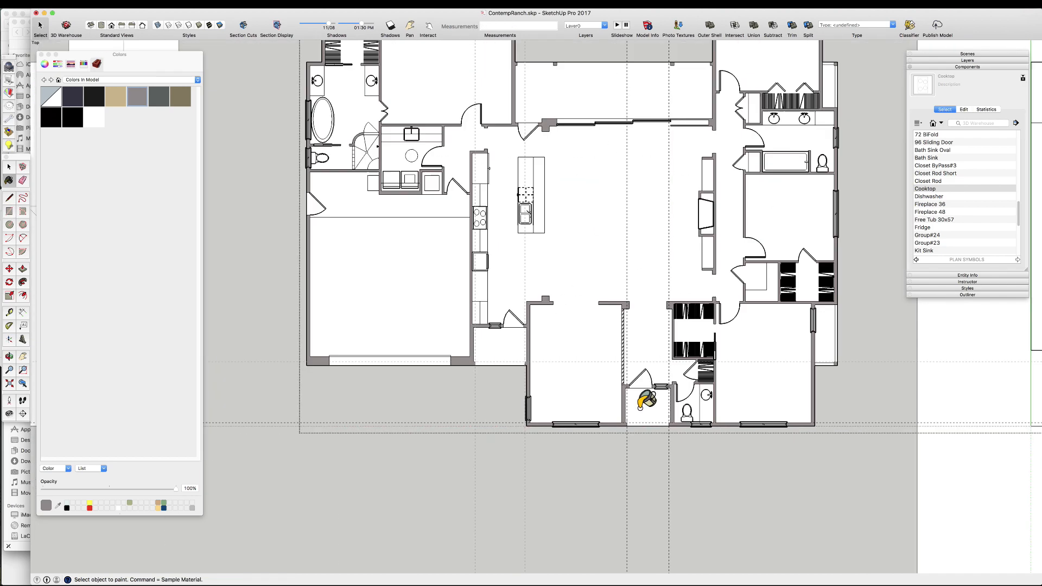
scroll(624, 405, "down", 3)
key("space")
scroll(666, 323, "up", 4)
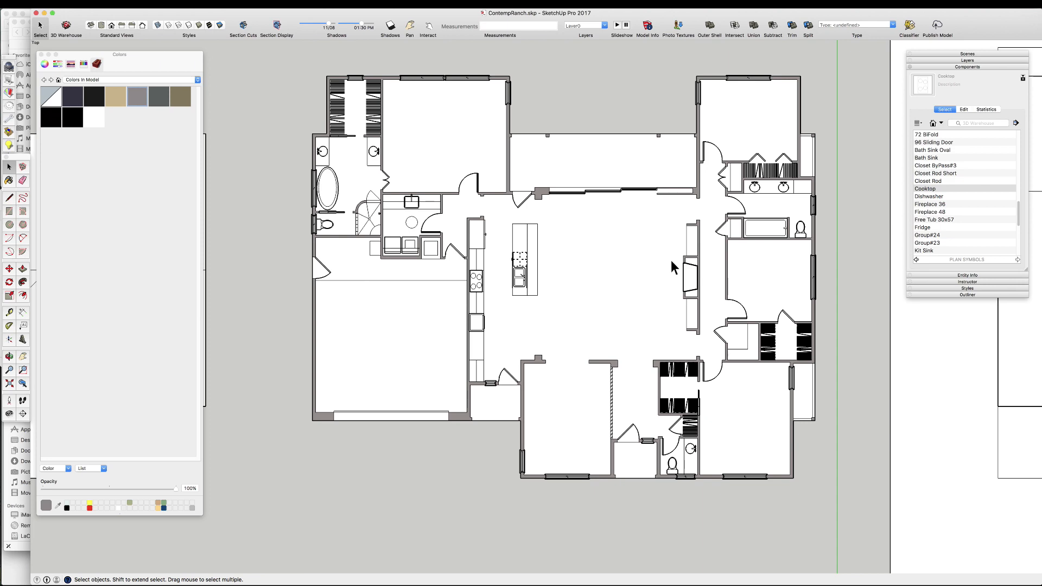
scroll(681, 140, "up", 1)
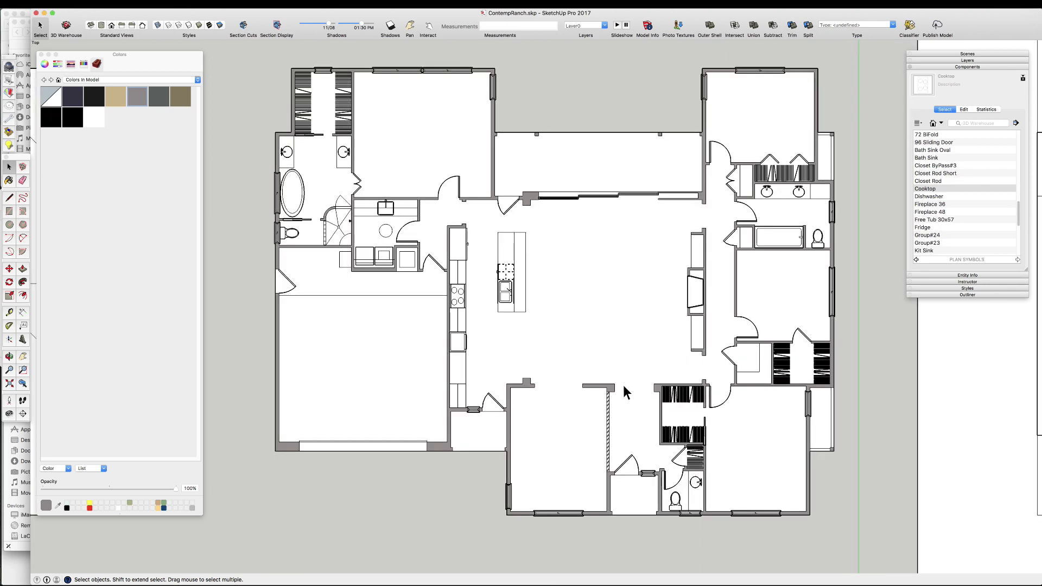
- Draw a floor material change line across the doorway to the garage at the wall's midpoint
left_click(424, 226)
scroll(418, 244, "up", 5)
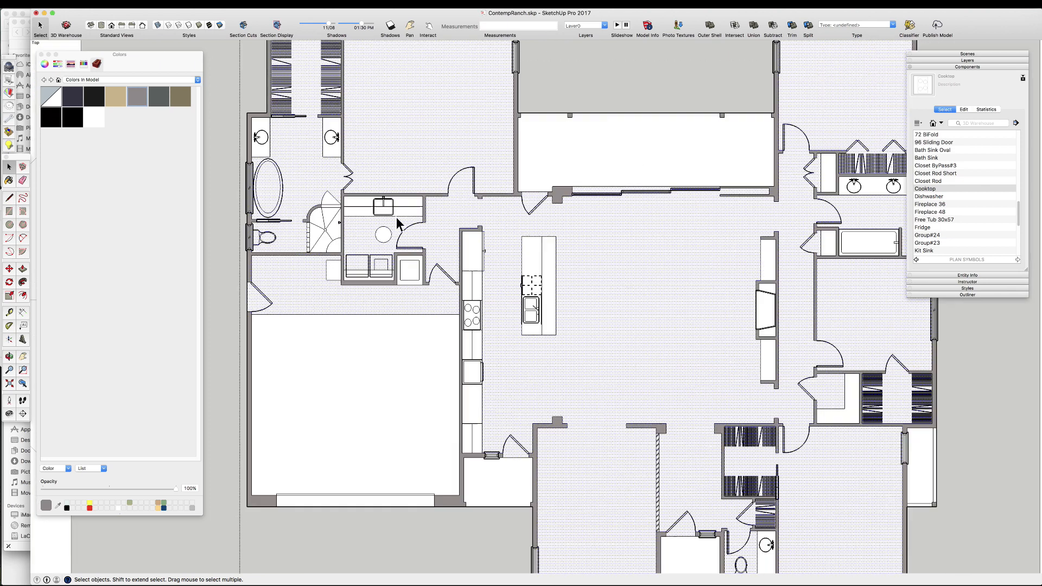
key("l")
scroll(486, 330, "up", 1)
left_click(435, 352)
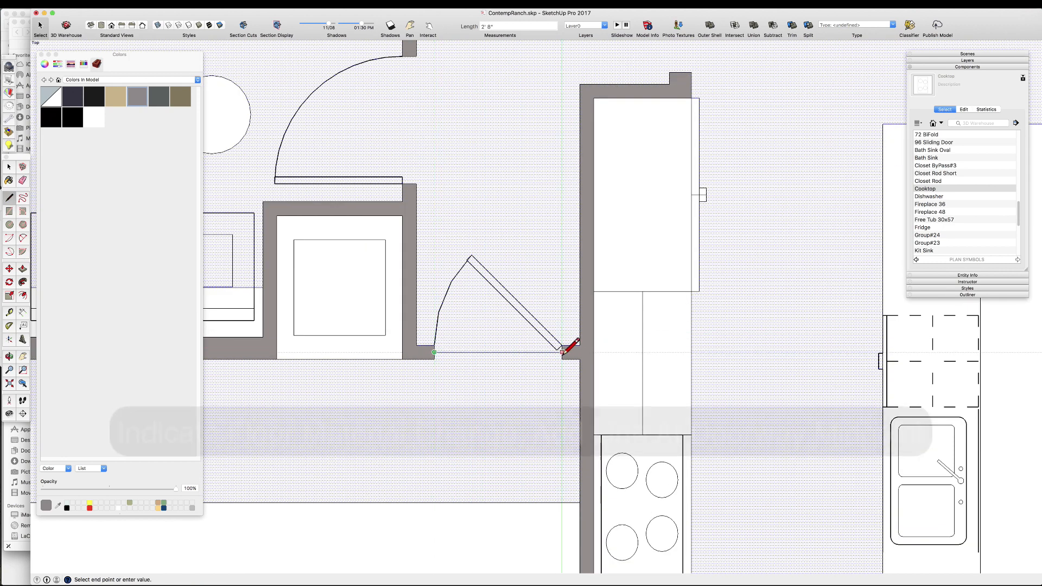
left_click(562, 352)
- Draw floor change lines across the master bedroom doorway and the hall opening beside the kitchen counter
scroll(539, 387, "down", 5)
scroll(575, 219, "up", 5)
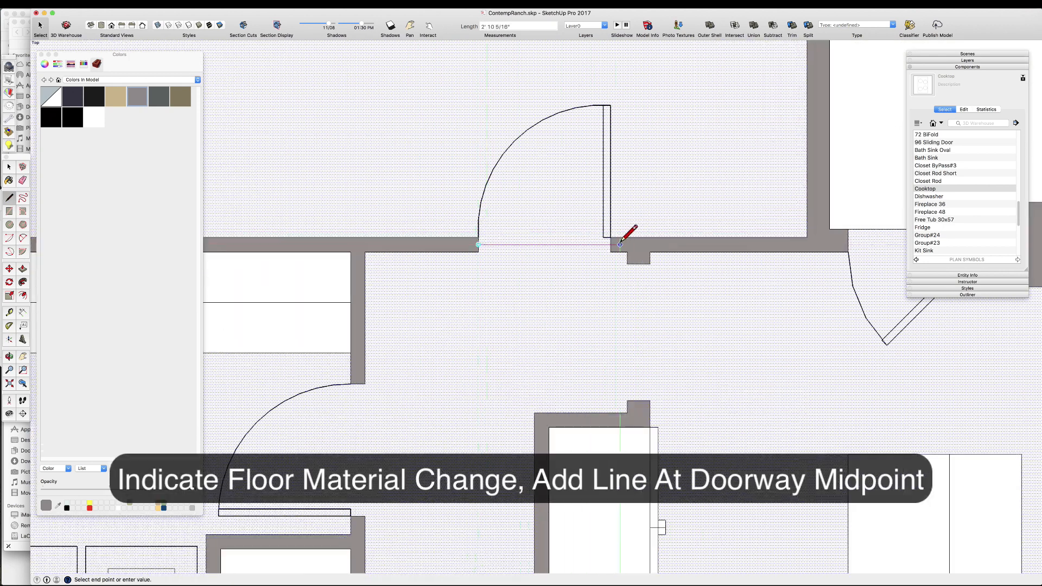
left_click(621, 244)
scroll(598, 319, "down", 3)
scroll(542, 307, "down", 3)
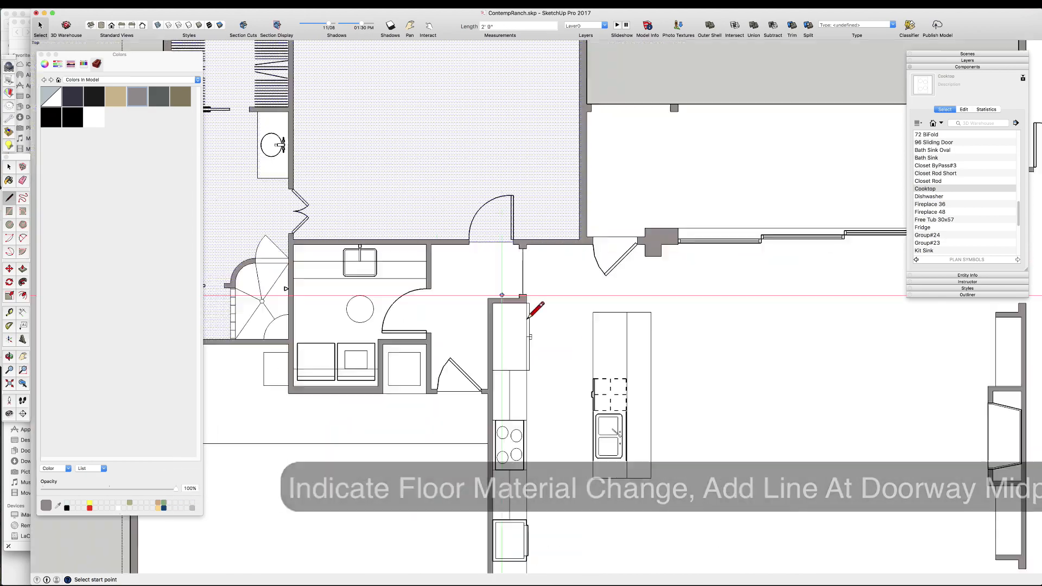
- Draw a floor change line across the master bathroom's double doorway at the wall's midpoint
scroll(527, 319, "down", 4)
scroll(412, 286, "up", 4)
scroll(644, 388, "up", 4)
left_click(612, 366)
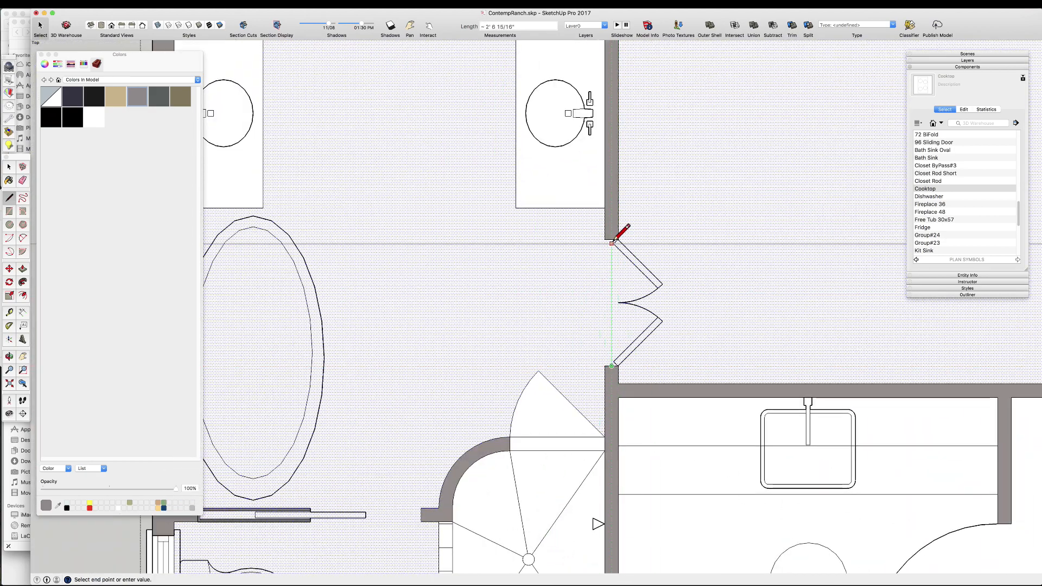
left_click(615, 239)
scroll(615, 240, "down", 6)
scroll(419, 278, "up", 3)
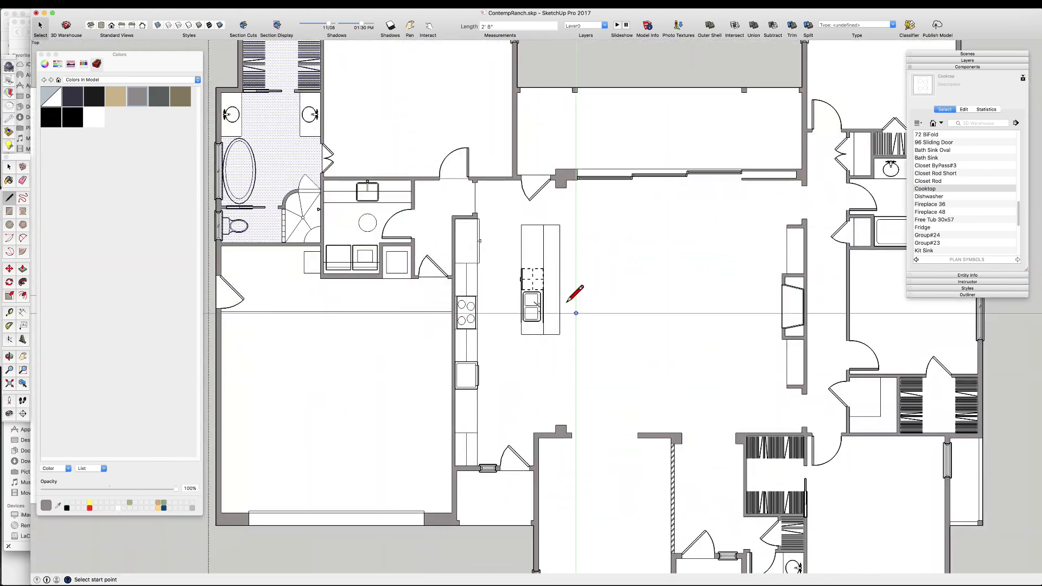
- Draw floor change lines across the entry hall opening and the adjacent front room opening at the wall midpoints
scroll(628, 442, "down", 3)
scroll(644, 400, "up", 3)
scroll(556, 305, "up", 5)
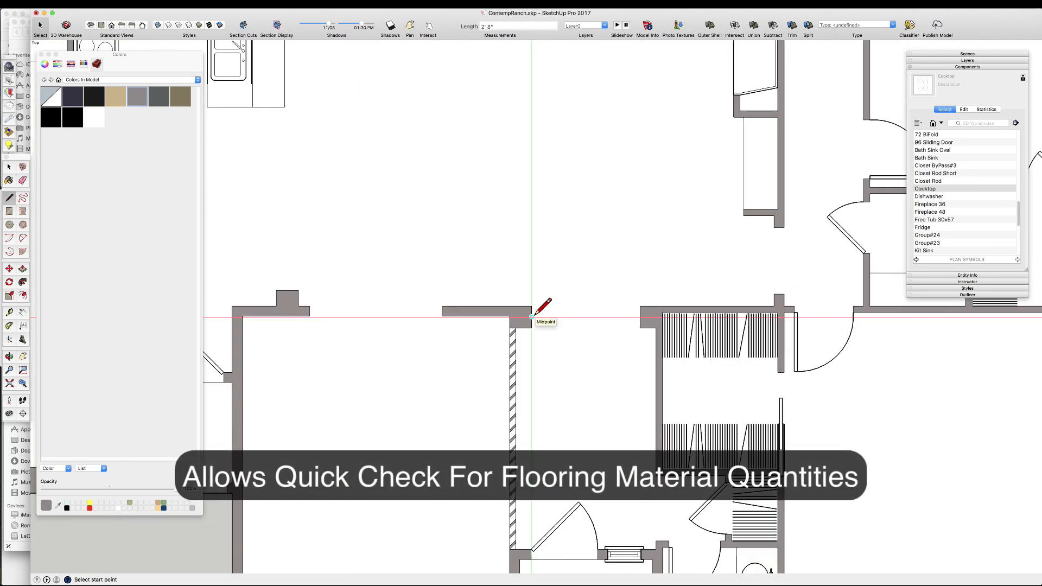
left_click(640, 317)
scroll(586, 337, "down", 4)
scroll(465, 345, "up", 5)
left_click(405, 352)
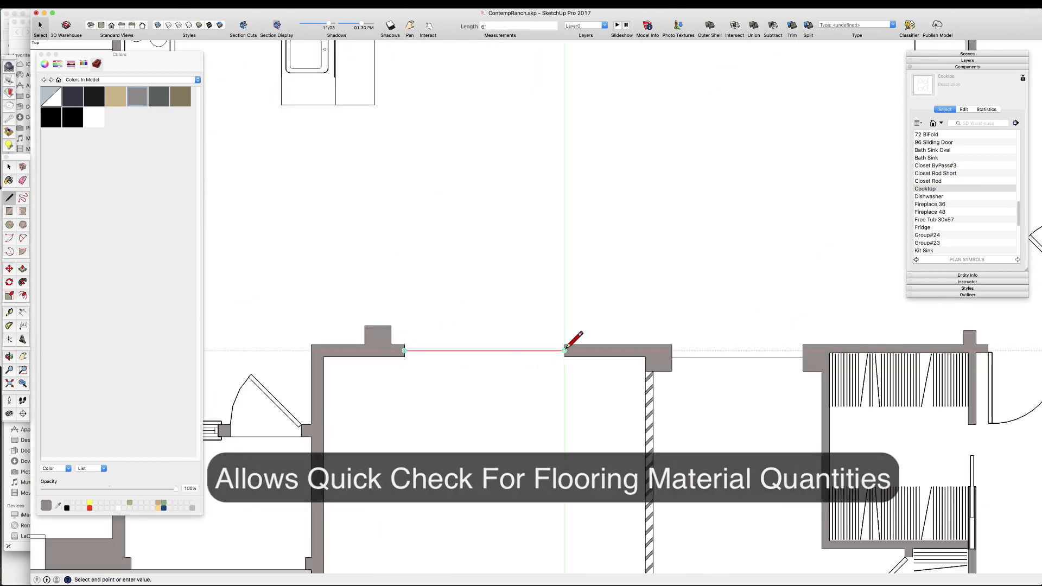
left_click(565, 352)
- Draw floor change lines across both living area openings to the bedroom hall and across the hall bathroom doorway
scroll(401, 343, "down", 4)
scroll(628, 295, "up", 5)
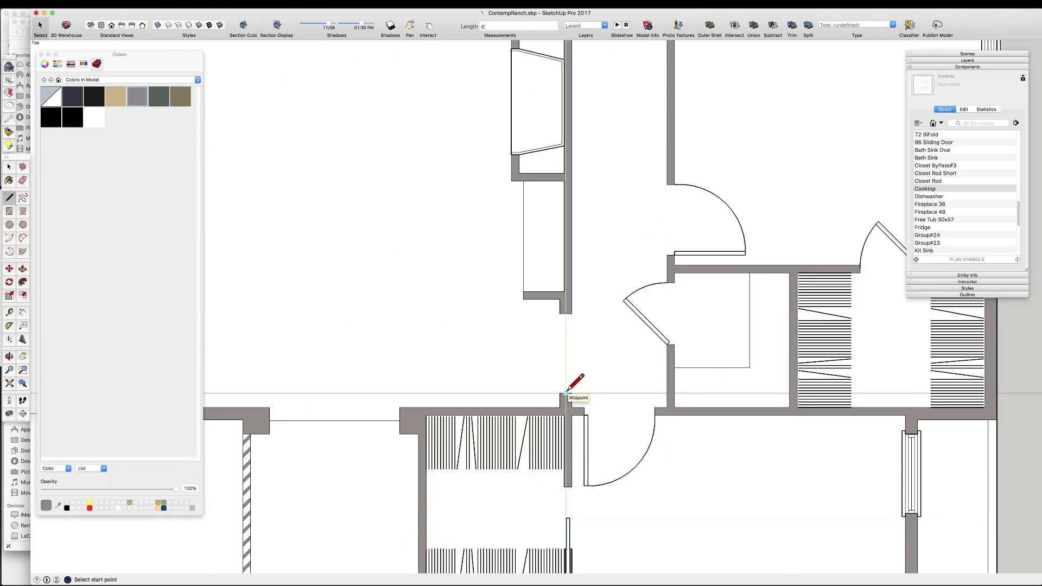
scroll(537, 429, "down", 4)
scroll(562, 399, "up", 5)
left_click(545, 424)
left_click(545, 331)
scroll(510, 516, "down", 6)
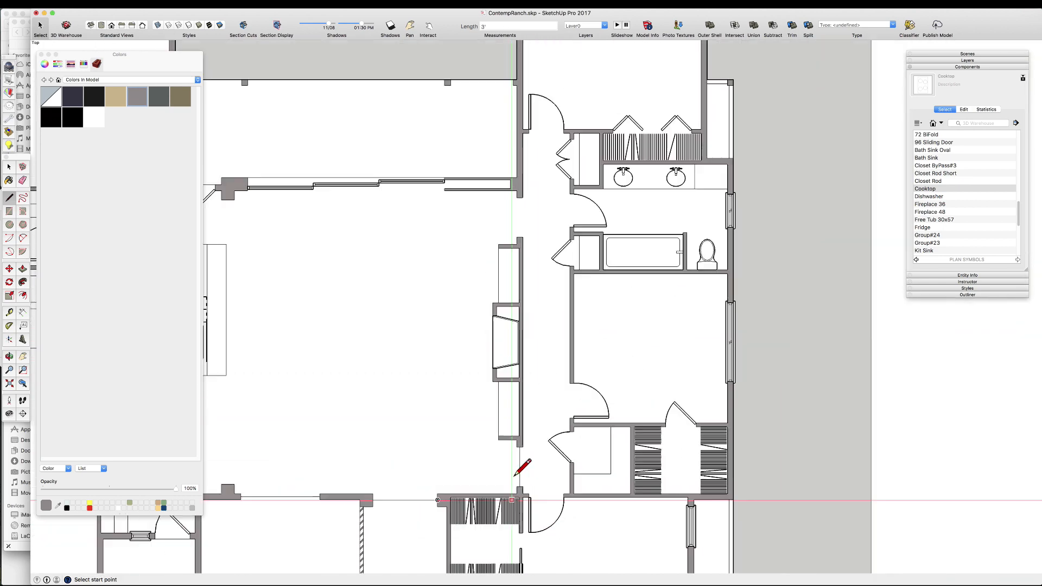
scroll(518, 380, "up", 5)
scroll(603, 304, "up", 3)
left_click(598, 314)
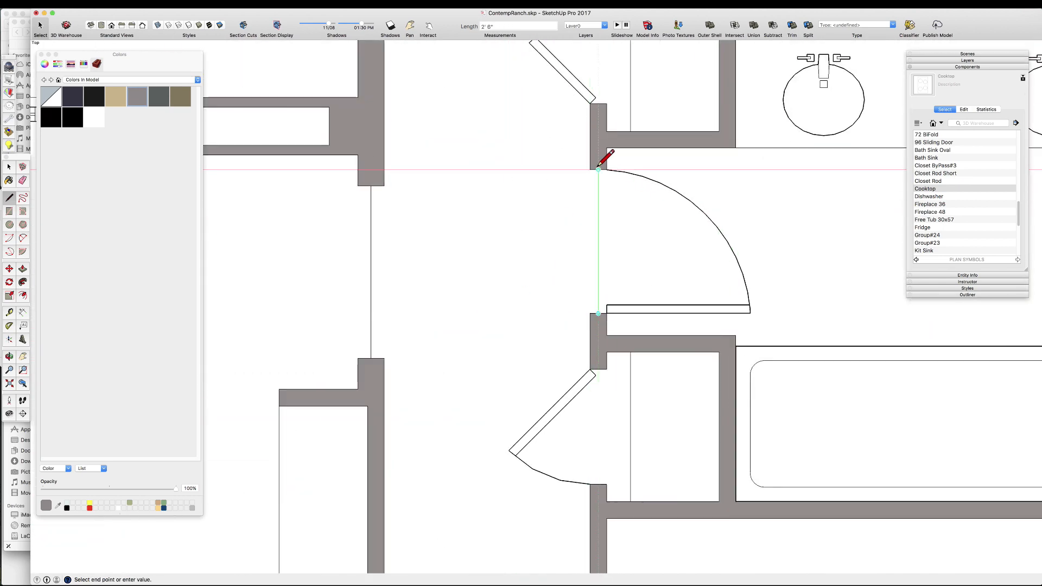
left_click(598, 169)
- Select the bedroom wing and master bathroom floors to check that the added lines divide the flooring areas
key("space")
scroll(624, 247, "down", 8)
left_click(624, 161)
scroll(592, 283, "down", 3)
scroll(540, 483, "up", 5)
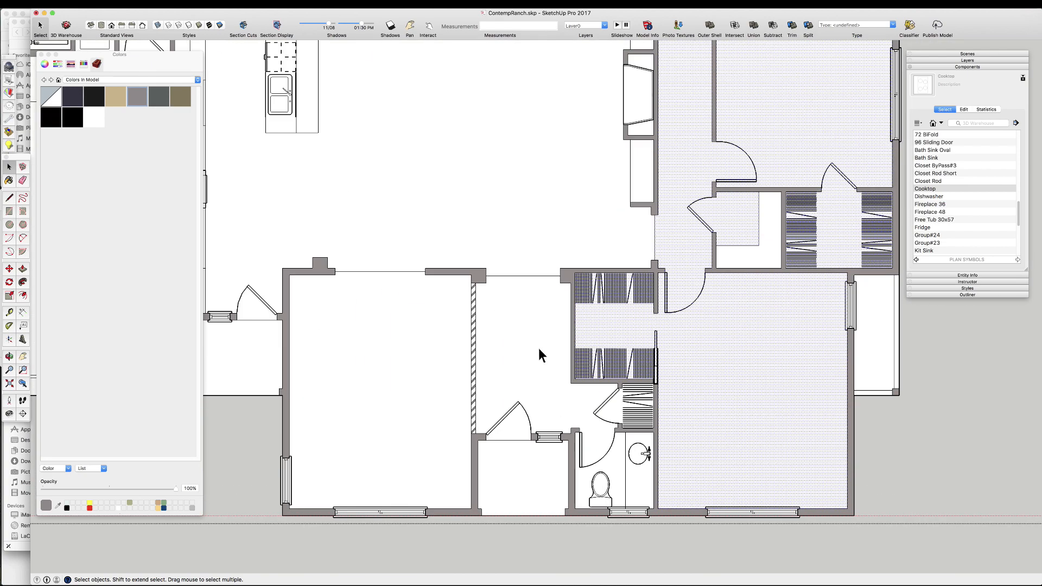
scroll(507, 259, "down", 8)
scroll(503, 290, "up", 4)
scroll(517, 260, "down", 3)
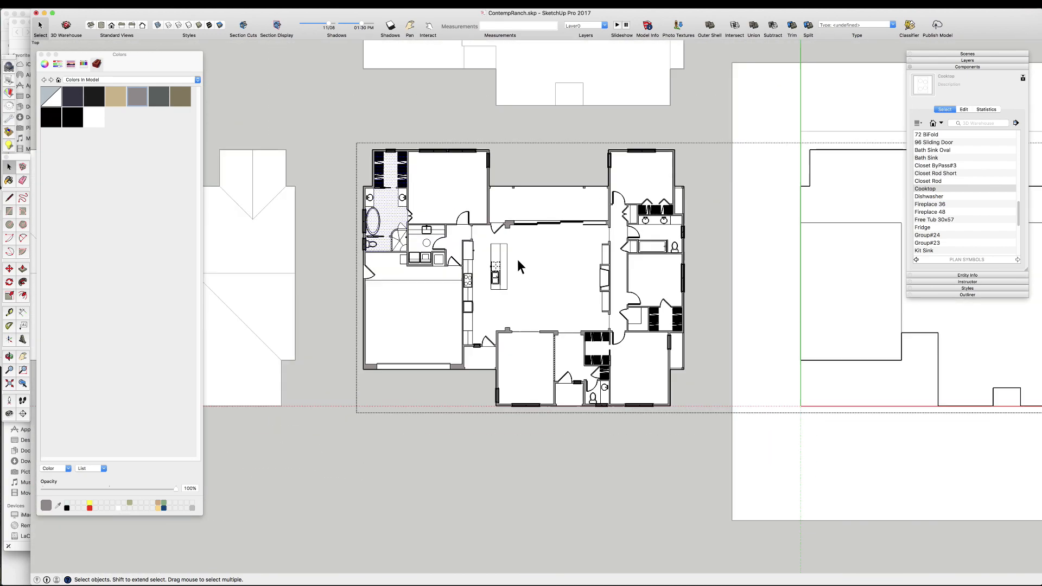
scroll(518, 266, "up", 3)
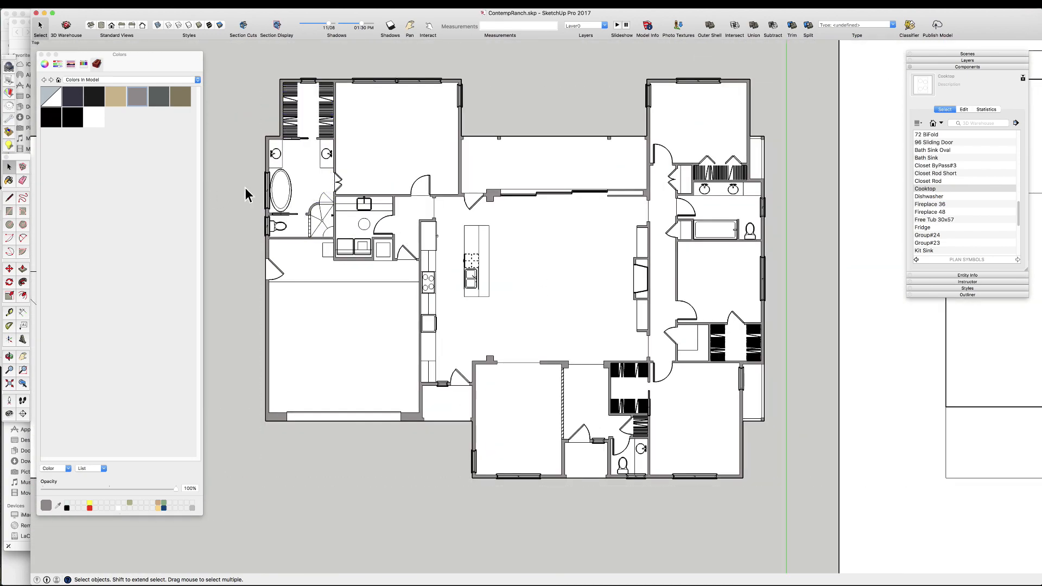
- Try to move the square footage outline from above onto the floor plan
scroll(279, 239, "down", 10)
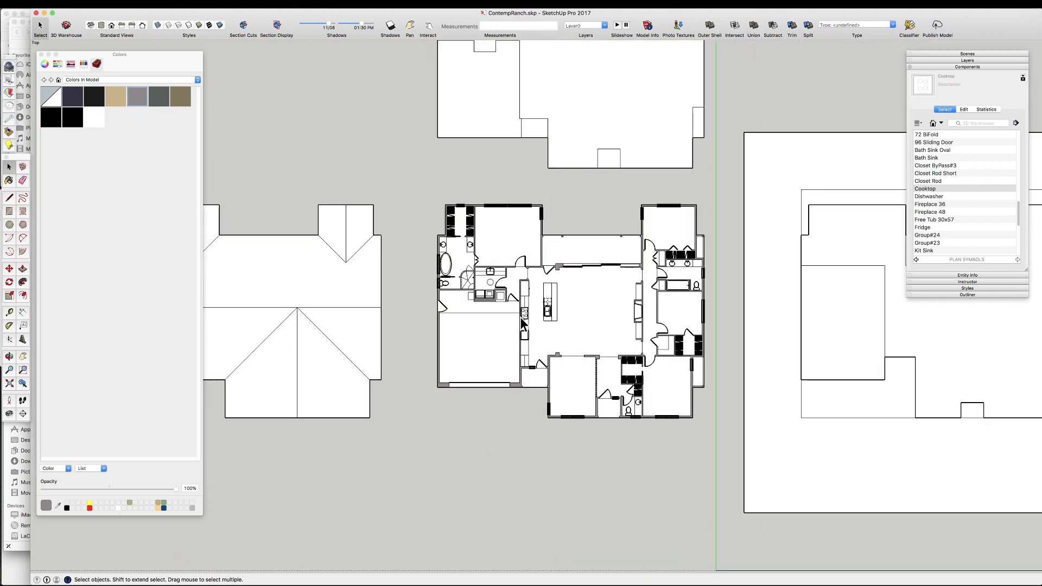
left_click(591, 196)
scroll(593, 198, "up", 3)
key("m")
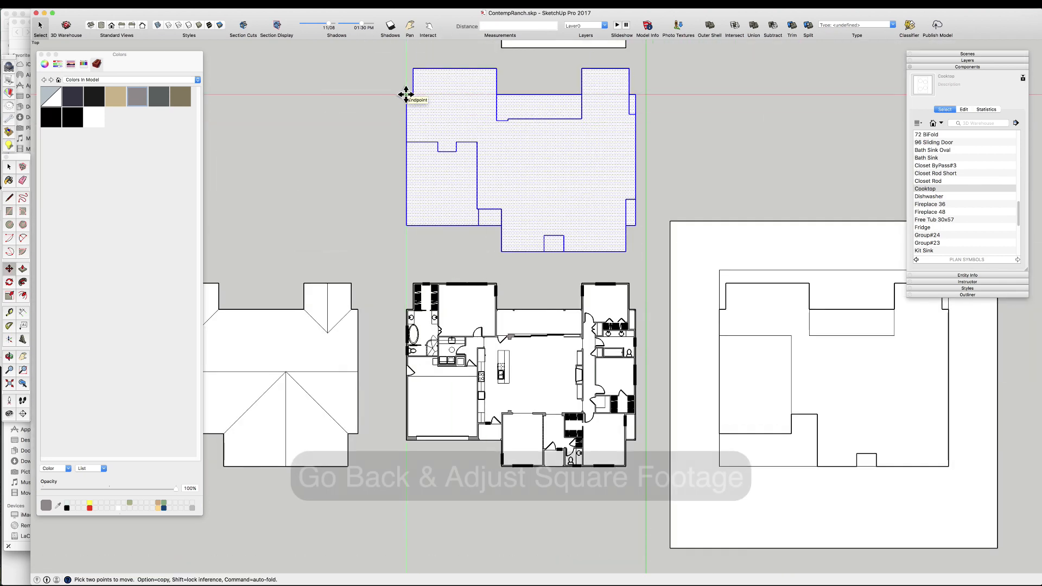
left_click(414, 88)
scroll(417, 326, "up", 5)
left_click(371, 255)
scroll(624, 477, "up", 5)
key("space")
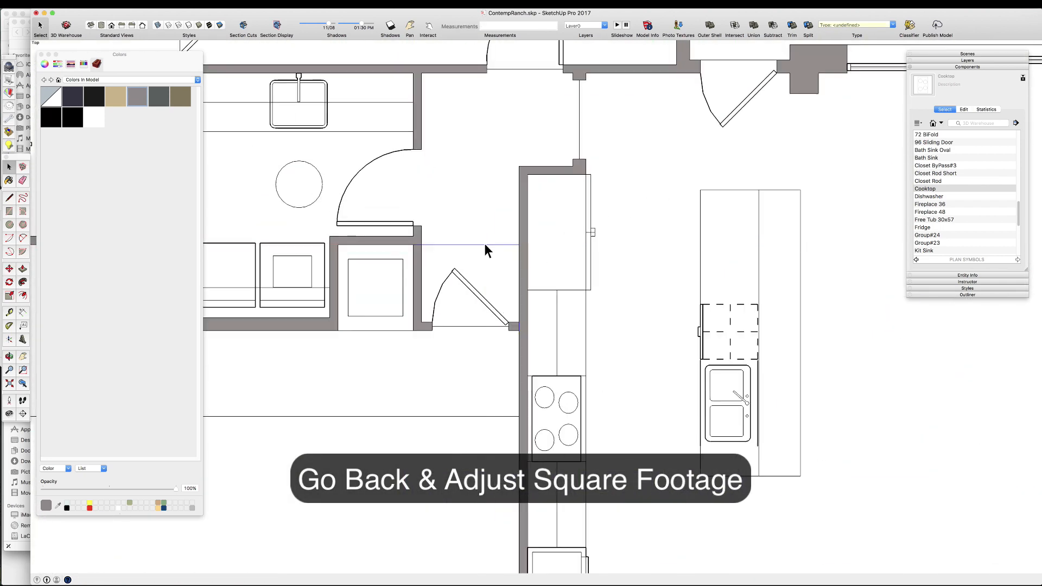
- Open the square footage outline group and draw a small rectangle beside the outline as a selection handle, then close the group
scroll(520, 331, "down", 10)
scroll(522, 352, "down", 3)
double_click(520, 269)
double_click(555, 244)
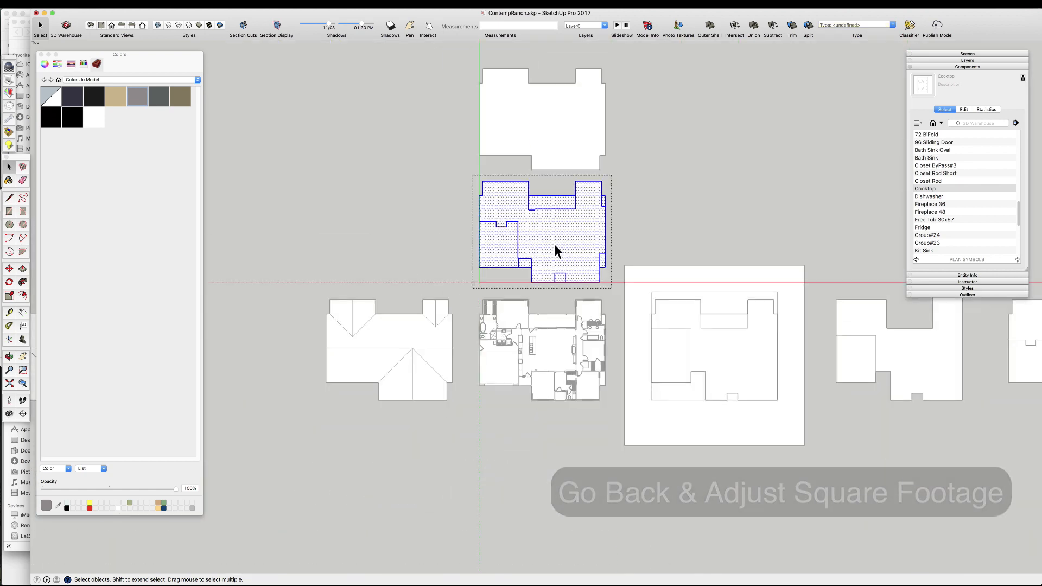
key("r")
left_click(632, 202)
left_click(651, 186)
key("space")
left_click(580, 219)
key("Escape")
- Move the square footage group onto the floor plan, matching the outline's outer corner to the plan's corner
scroll(510, 239, "up", 5)
key("m")
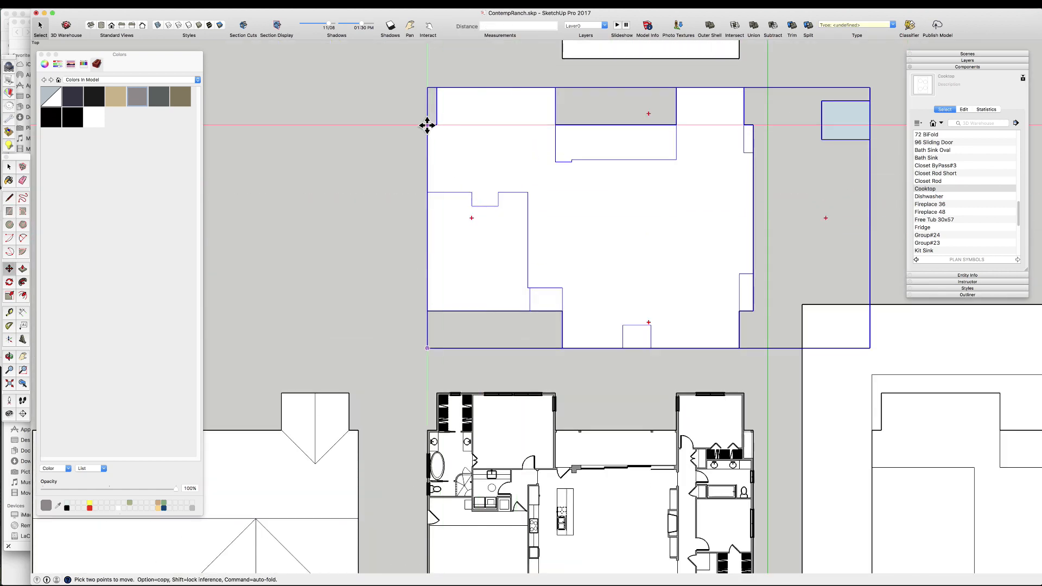
left_click(426, 124)
scroll(416, 445, "up", 5)
left_click(434, 380)
key("space")
scroll(459, 317, "down", 5)
- Edit the square footage group and draw lines extending the living area outline to the garage-side wall face at the garage doorway
right_click(861, 321)
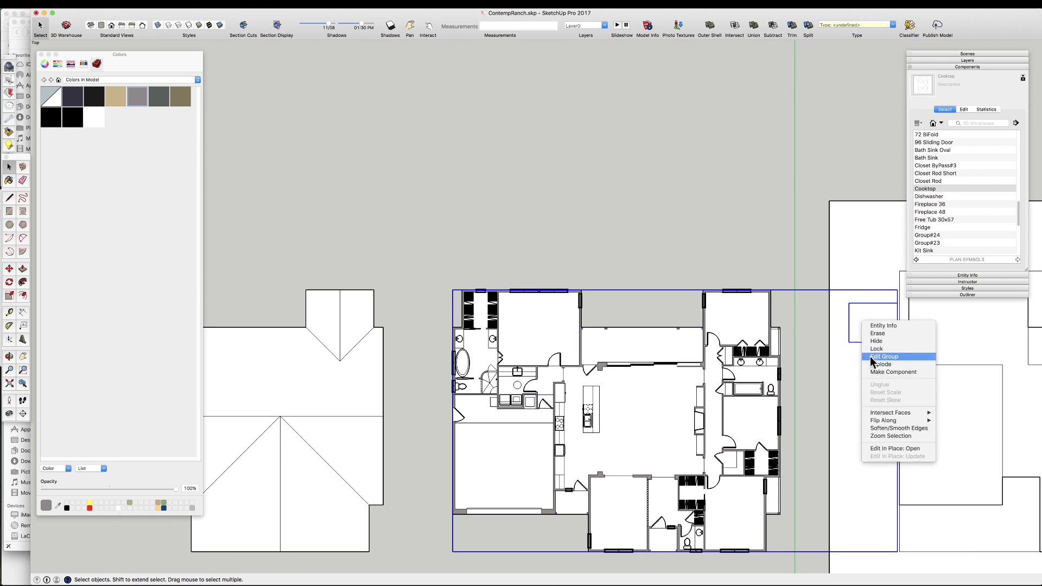
left_click(872, 358)
scroll(467, 296, "up", 10)
key("l")
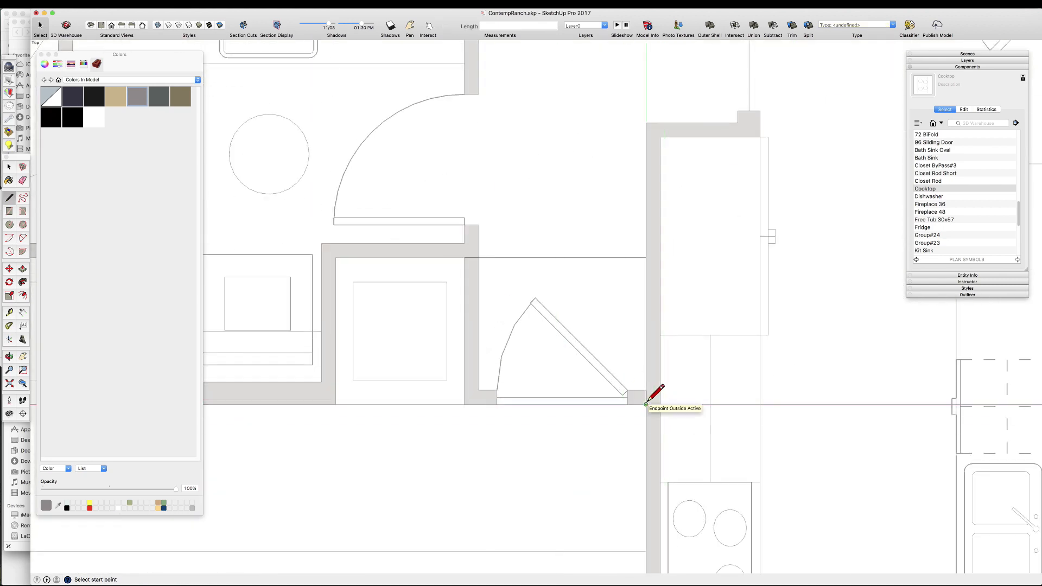
left_click(465, 260)
key("space")
- Close the square footage group and move it back above the floor plan
scroll(510, 287, "down", 10)
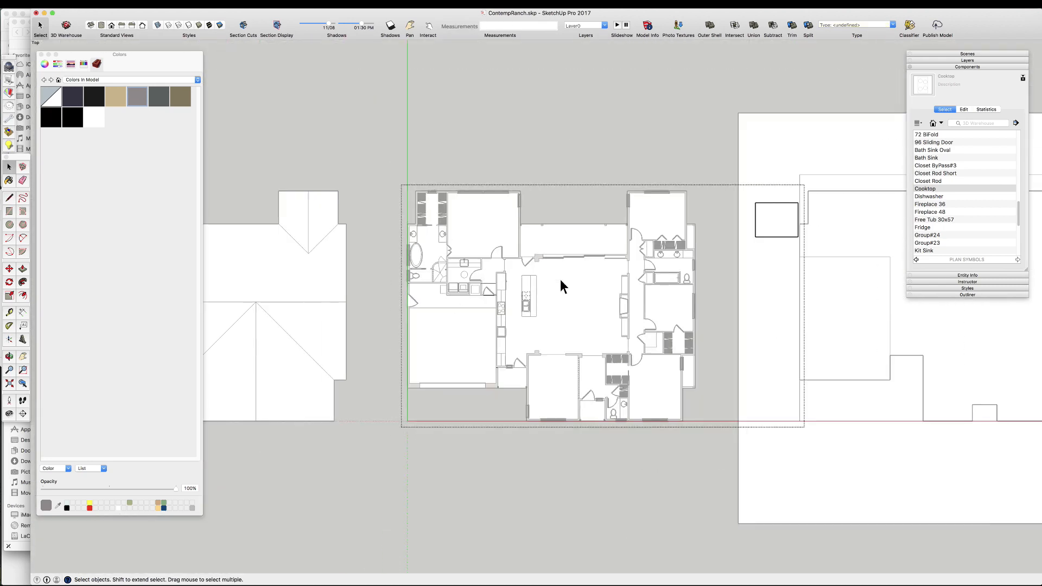
left_click(741, 153)
scroll(453, 479, "down", 3)
key("m")
left_click(642, 328)
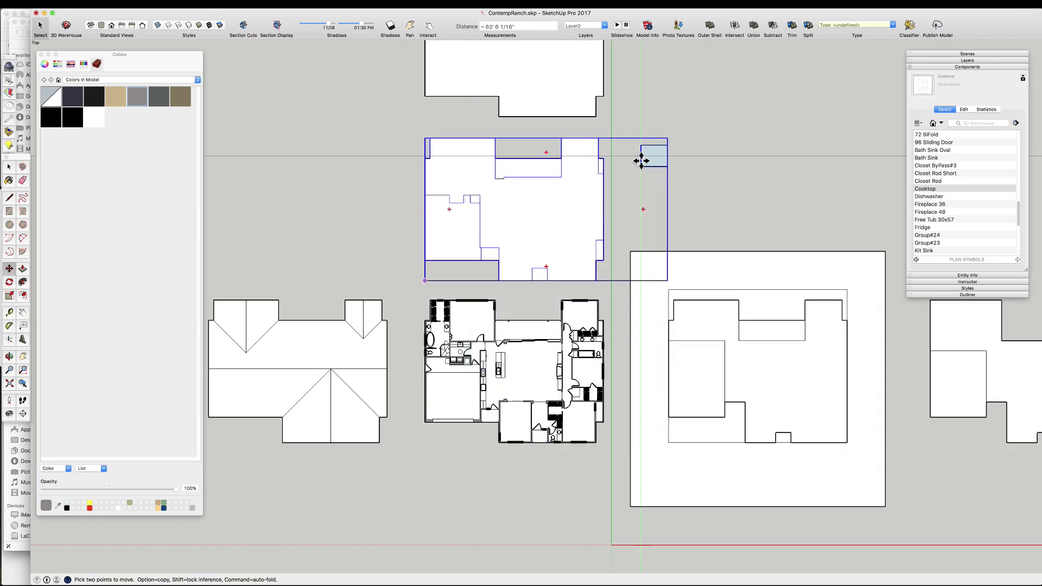
left_click(642, 162)
- Erase the old hall boundary line inside the square footage outline and measure the area of the living space face
key("space")
double_click(497, 185)
scroll(466, 187, "up", 10)
left_click(439, 227)
key("e")
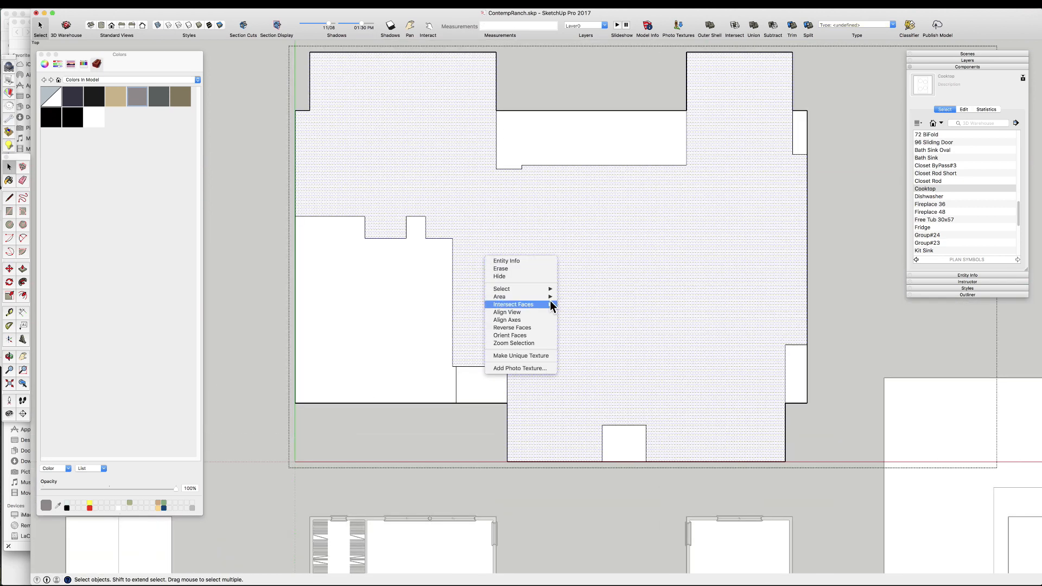
left_click(572, 297)
left_click_drag(194, 301, 441, 258)
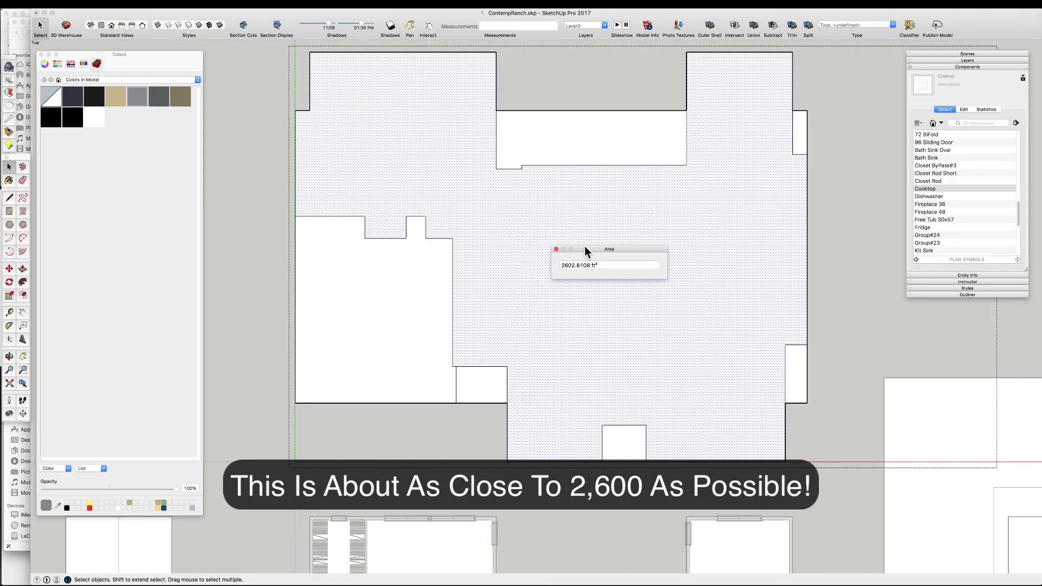
- Close the area measurement of the square footage outline and clear the face selection
left_click(554, 248)
scroll(598, 235, "down", 5)
left_click(755, 224)
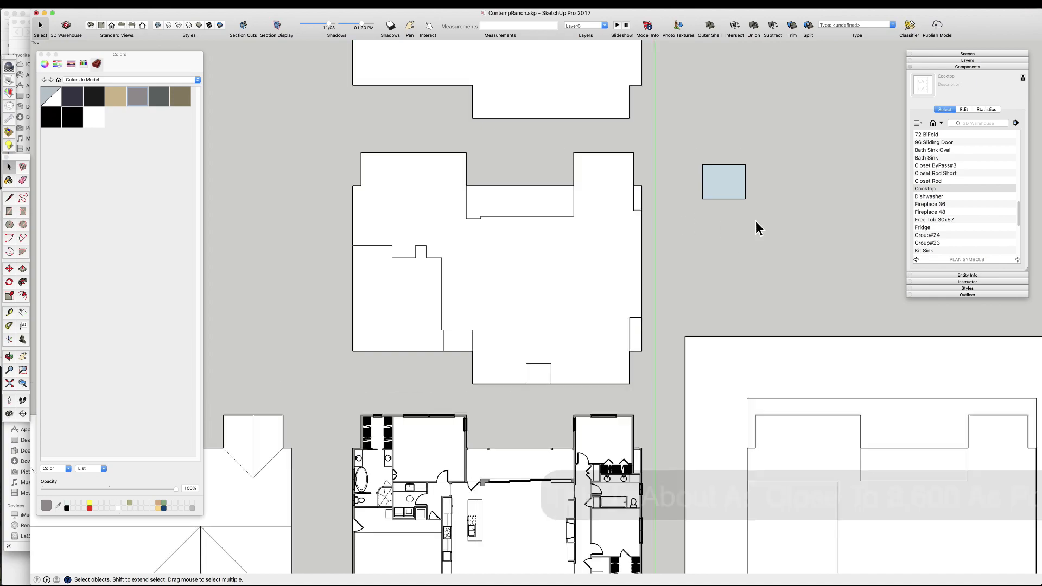
scroll(595, 252, "down", 3)
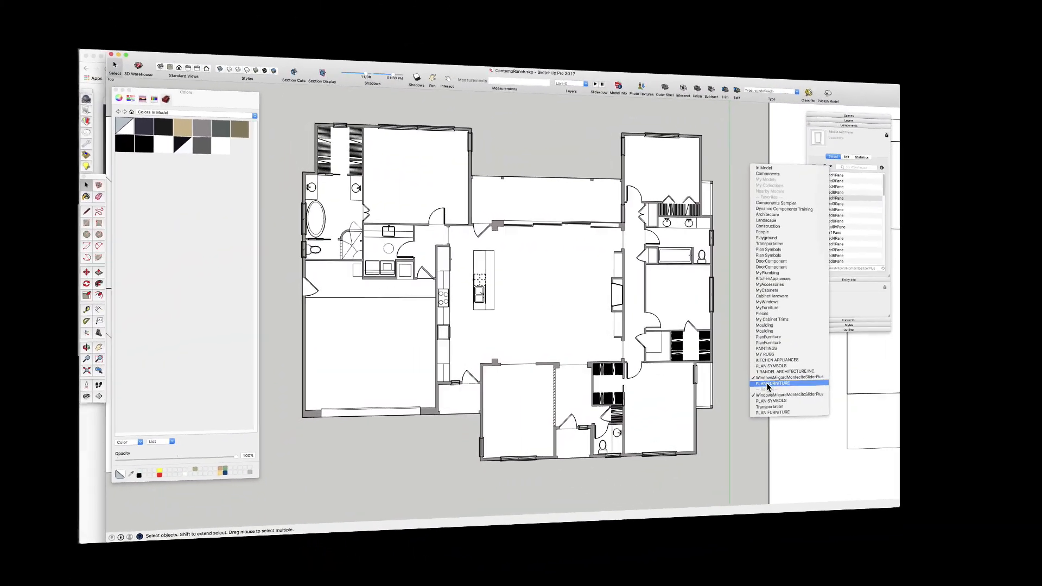
- Open the PLAN FURNITURE component collection, show it as small thumbnails and enlarge the component list
left_click(638, 360)
left_click(655, 202)
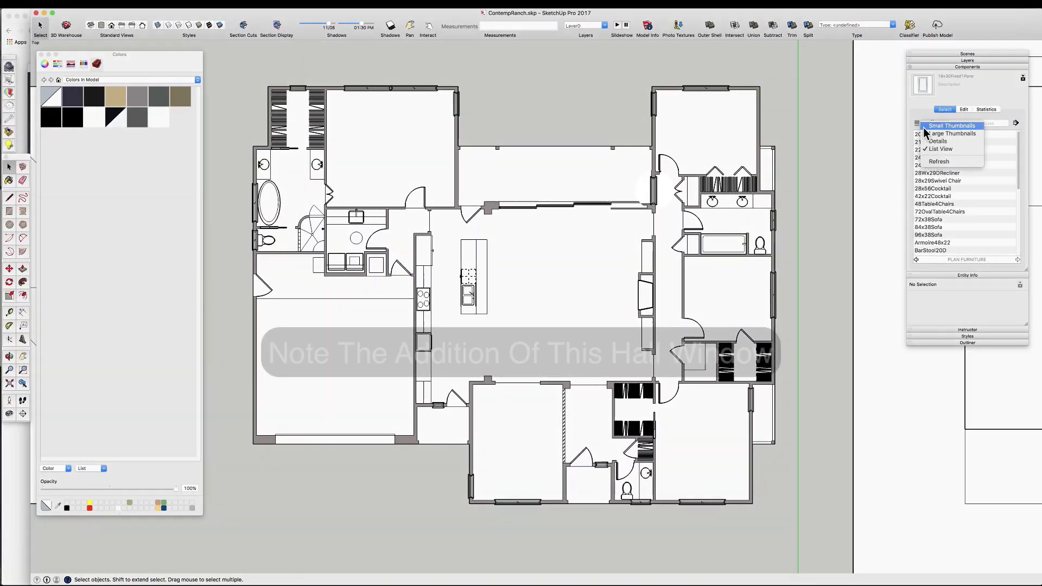
left_click(659, 207)
left_click_drag(1025, 268, 1025, 492)
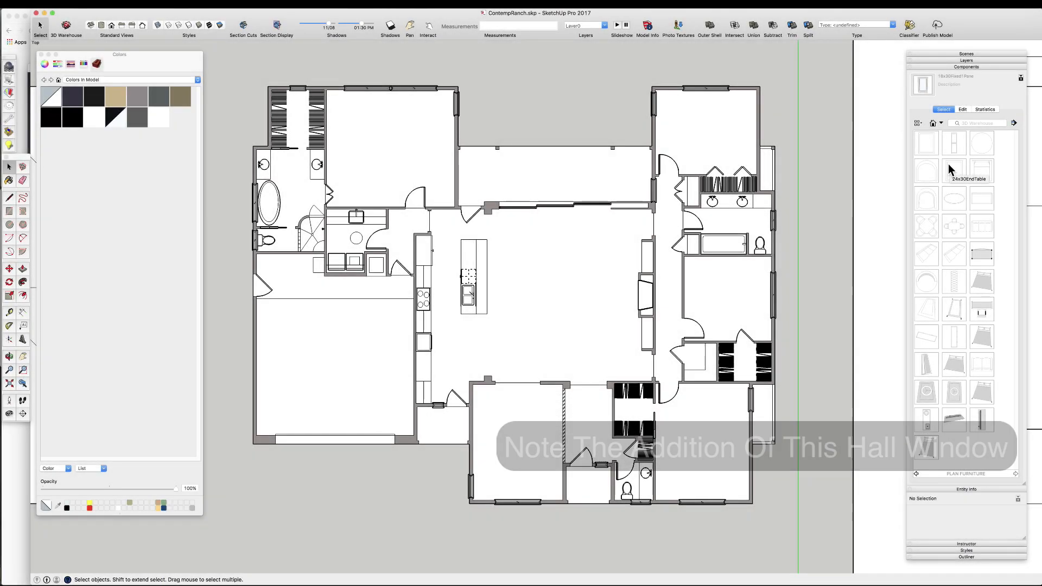
- Place a 24x30 end table in the living room, a sideboard and oval table in the dining room, and a 48Table4Chairs beside the kitchen
left_click(955, 169)
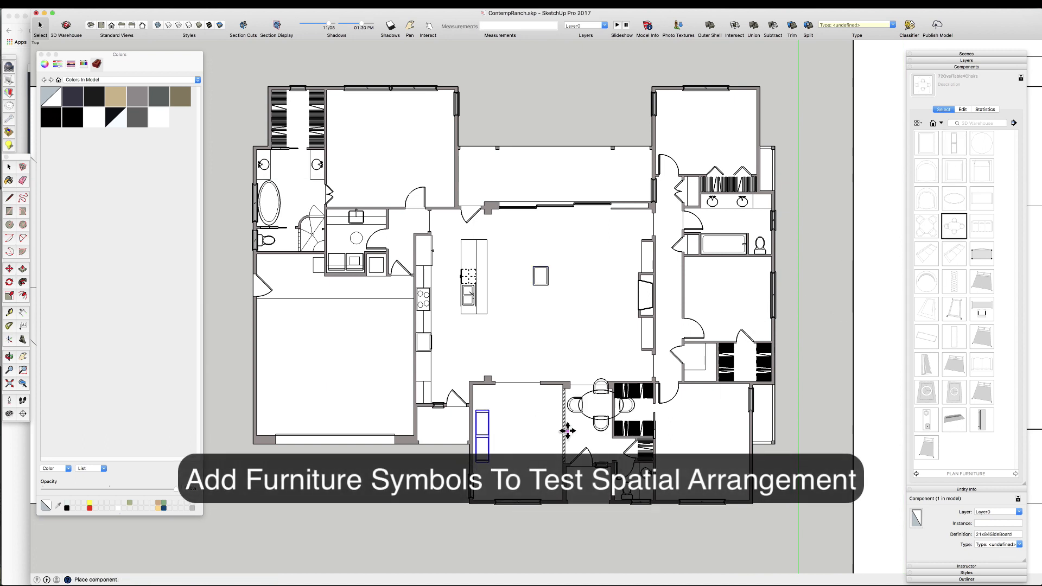
left_click(927, 226)
left_click(445, 368)
- Place two armchairs and a 96x38 sofa in the living room, and a bar stool at the kitchen island
left_click(982, 170)
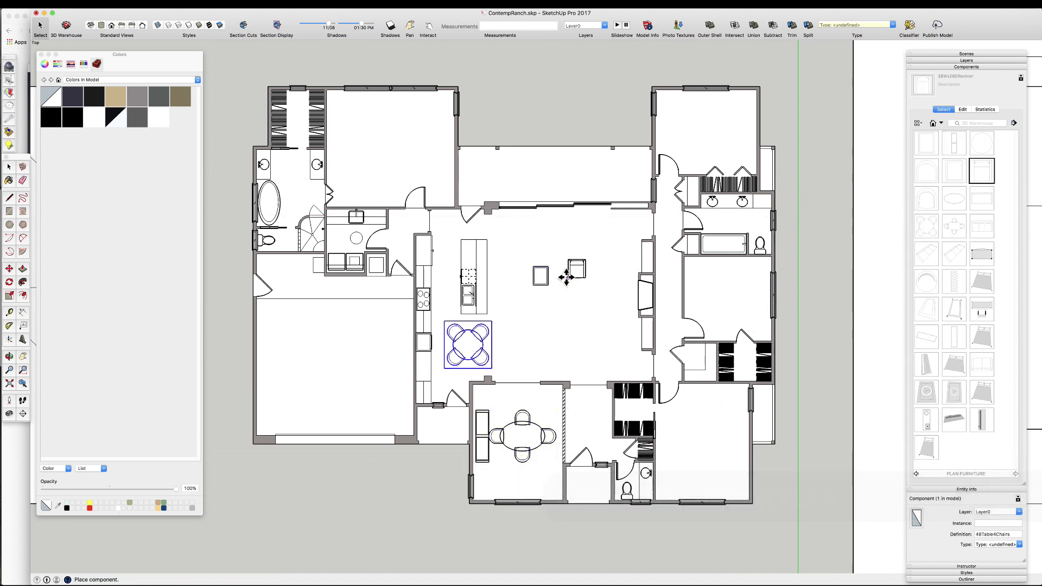
left_click(927, 198)
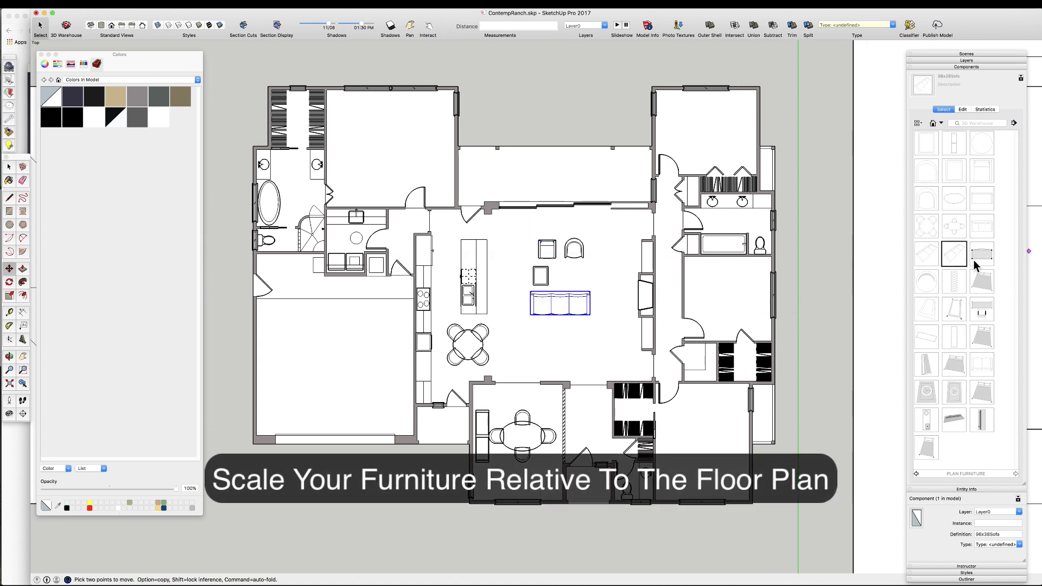
left_click(926, 282)
left_click(487, 263)
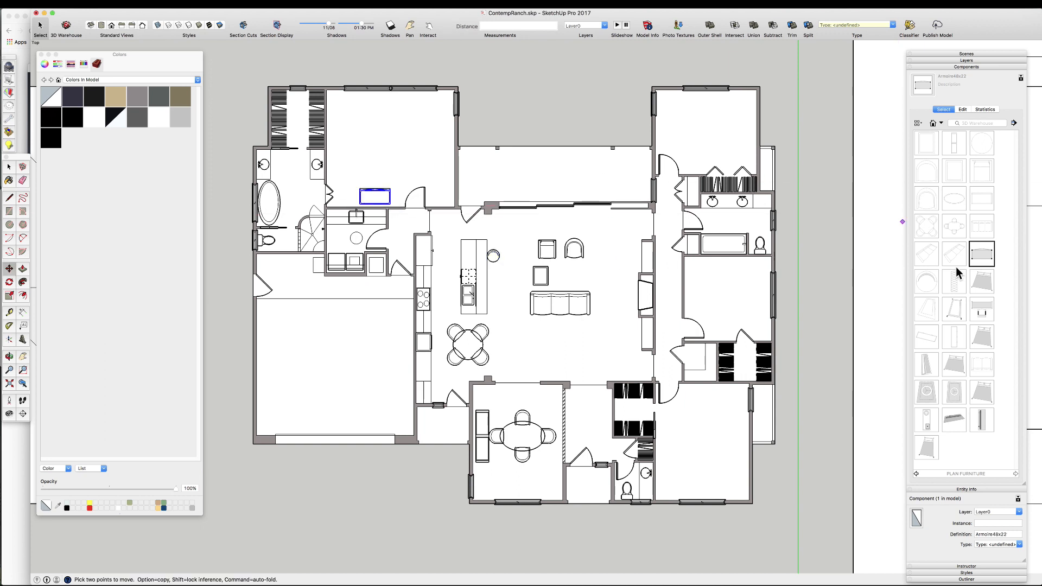
- Place a California king 72x84 bed in the master bedroom and a small desk set in the front corner bedroom
left_click(982, 282)
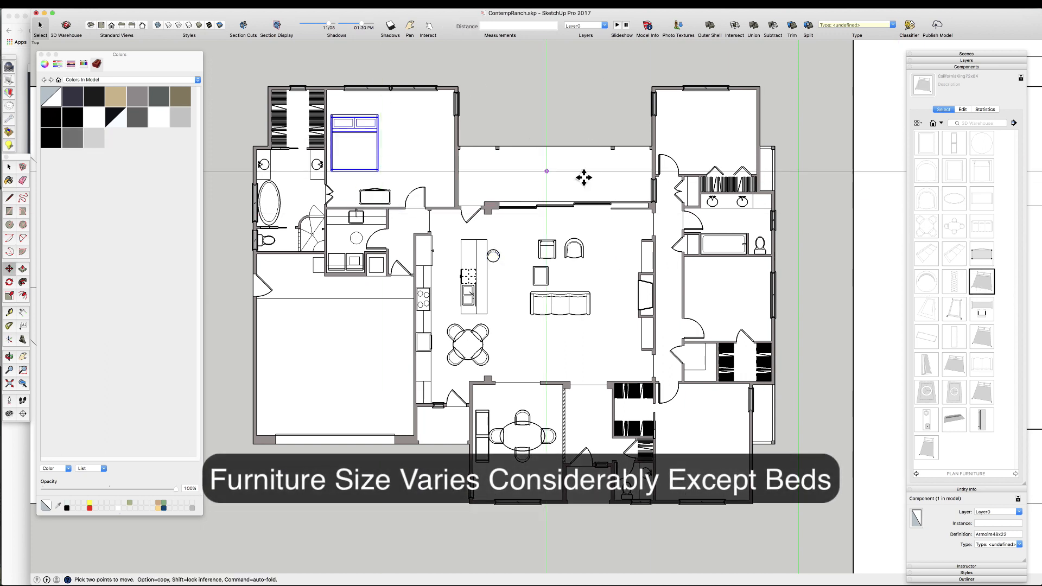
left_click(981, 309)
left_click(686, 434)
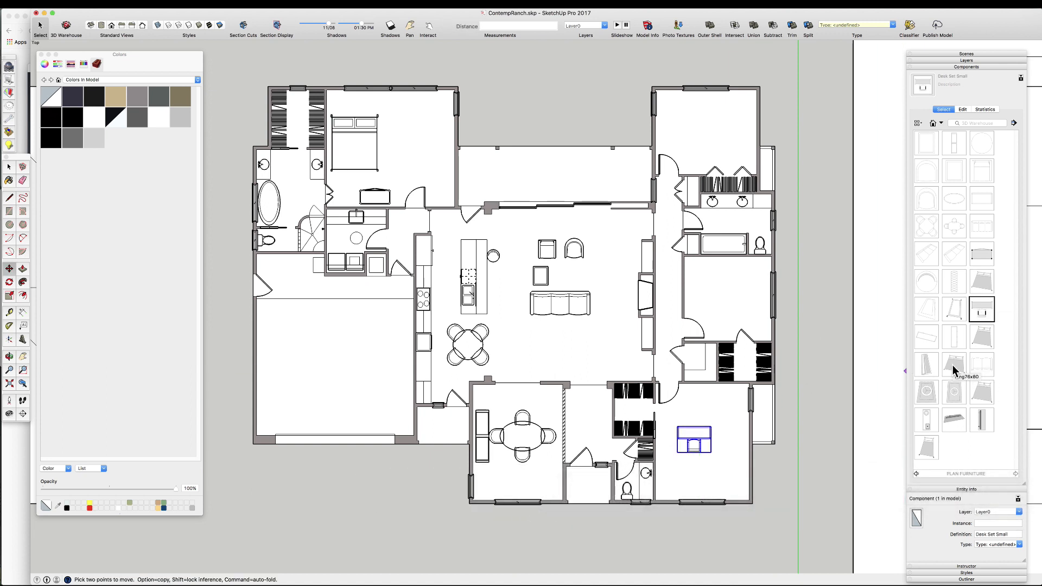
- Place Queen 60x80 beds in the rear secondary bedroom and in the front bedroom with the desk
left_click(982, 393)
left_click(701, 156)
left_click(983, 395)
left_click(705, 467)
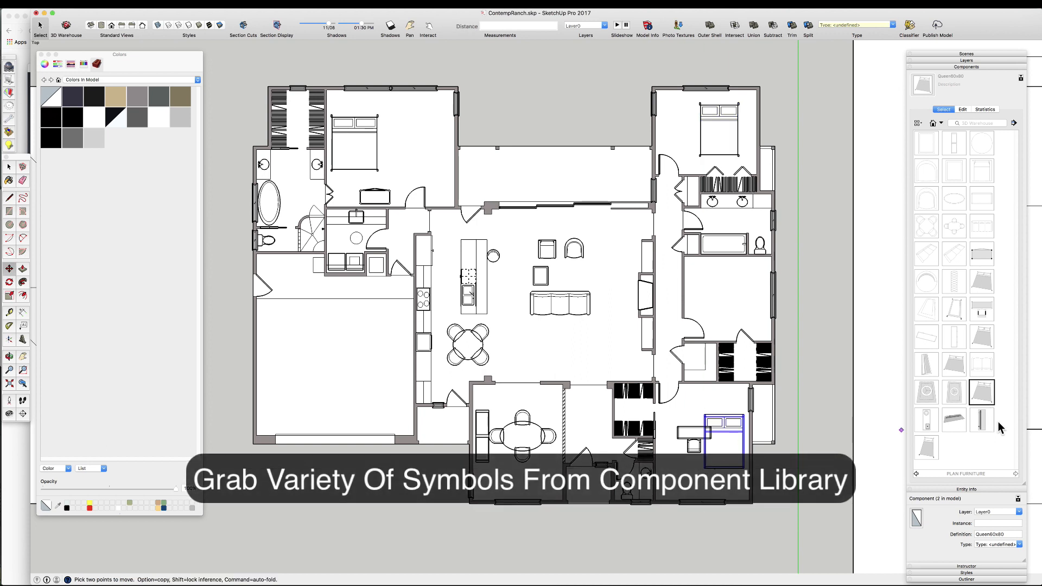
- Place a hall table in the entry, TV stands in the living room and master bedroom, and a 72x20 dresser in the master bedroom
left_click(601, 419)
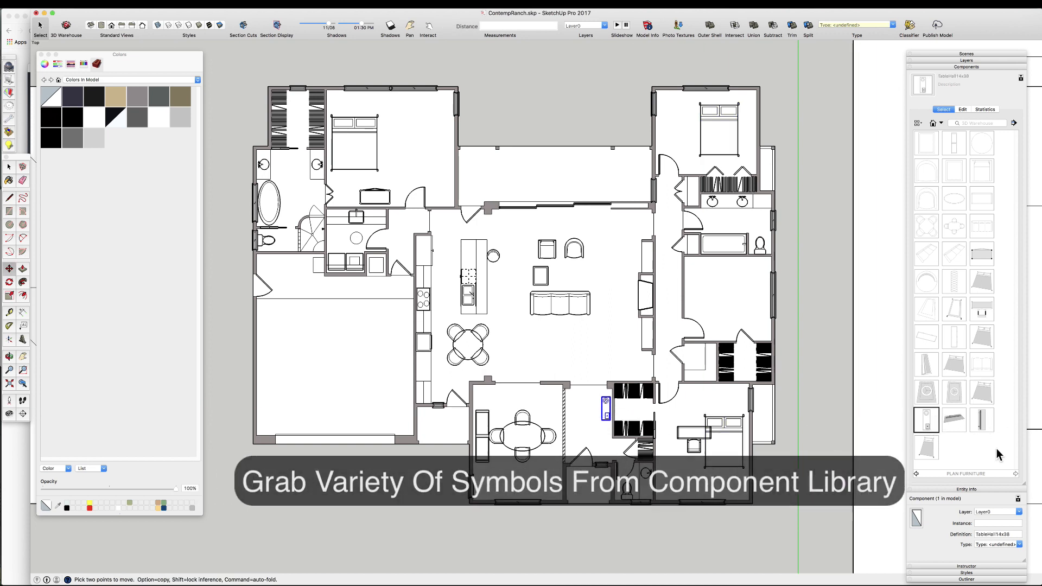
left_click(954, 419)
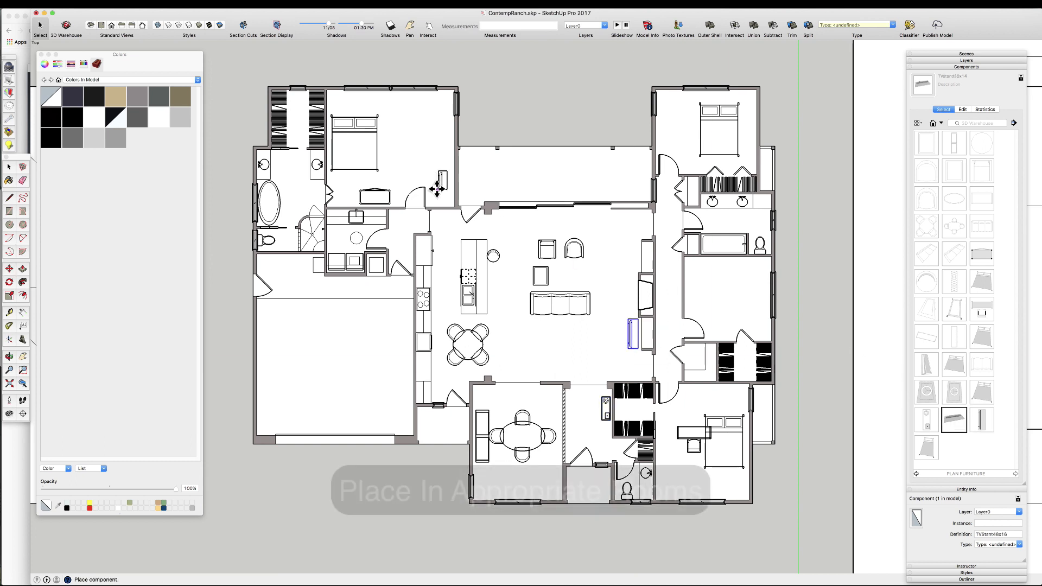
left_click(445, 157)
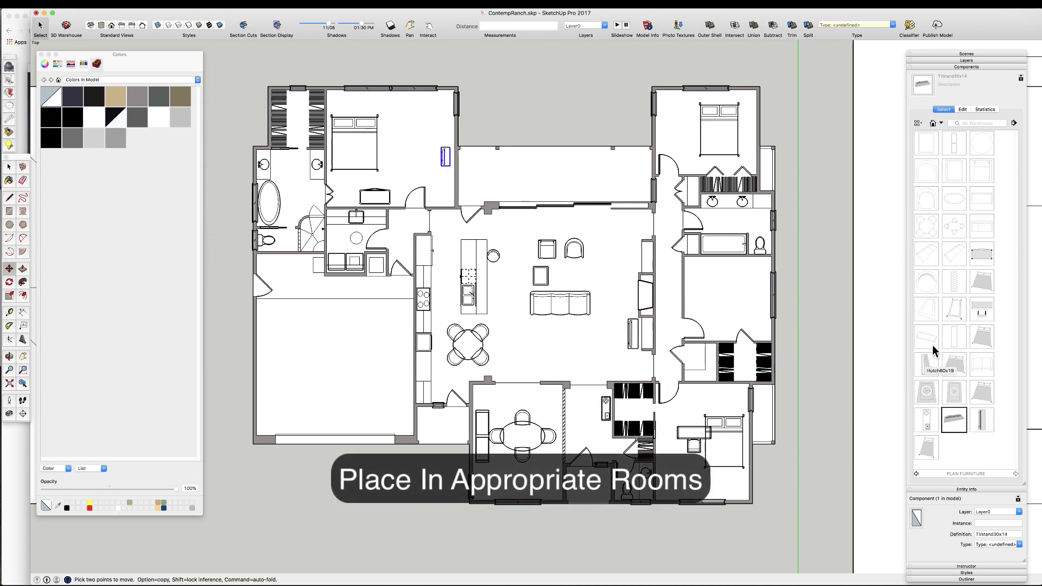
left_click(423, 165)
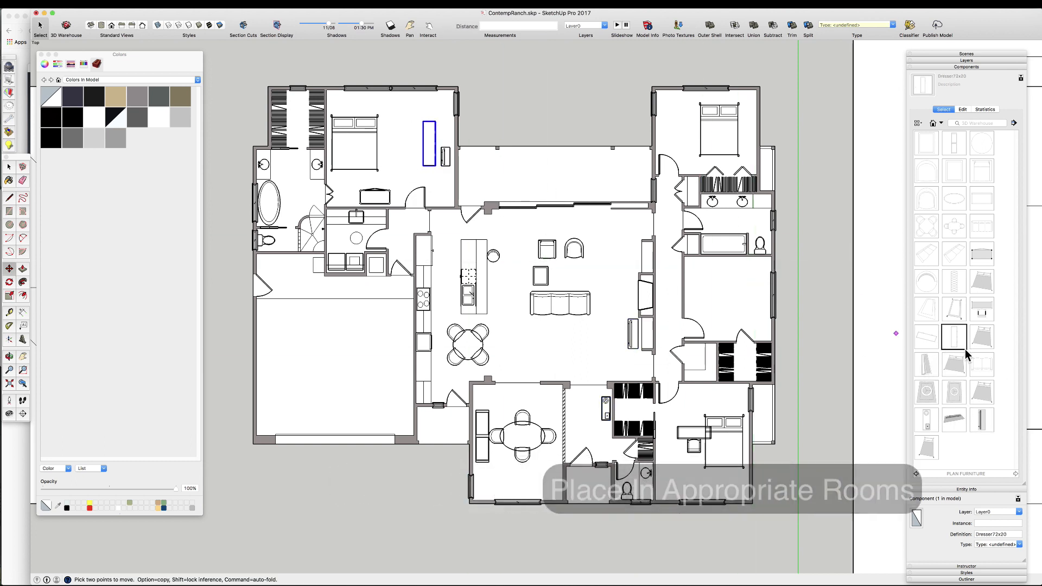
- Add a chair and round table to the master bedroom, an oval cocktail table to the living room, and dressers and a Twin 39x75 to secondary bedrooms
left_click(927, 198)
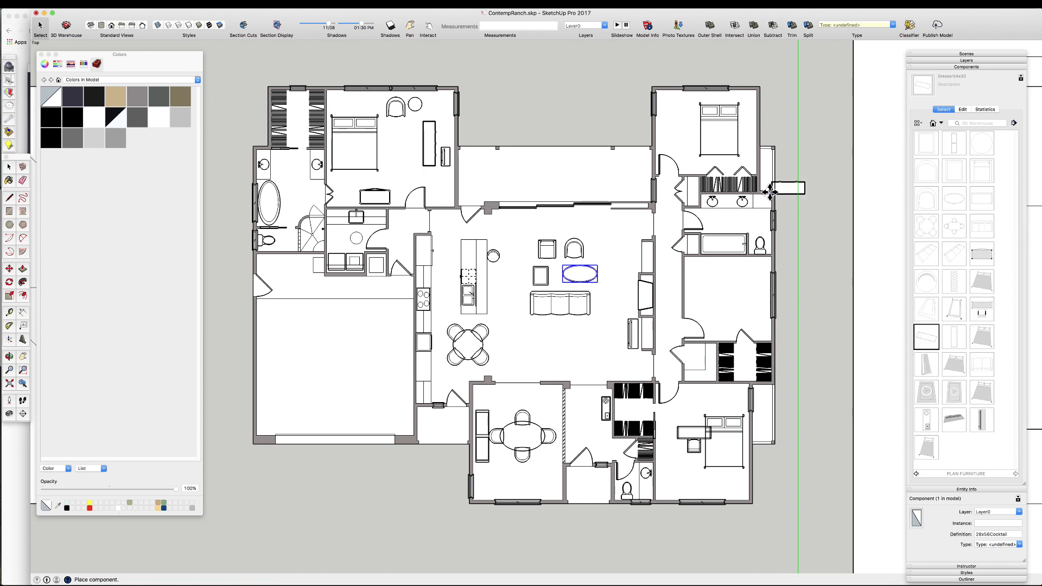
left_click(926, 448)
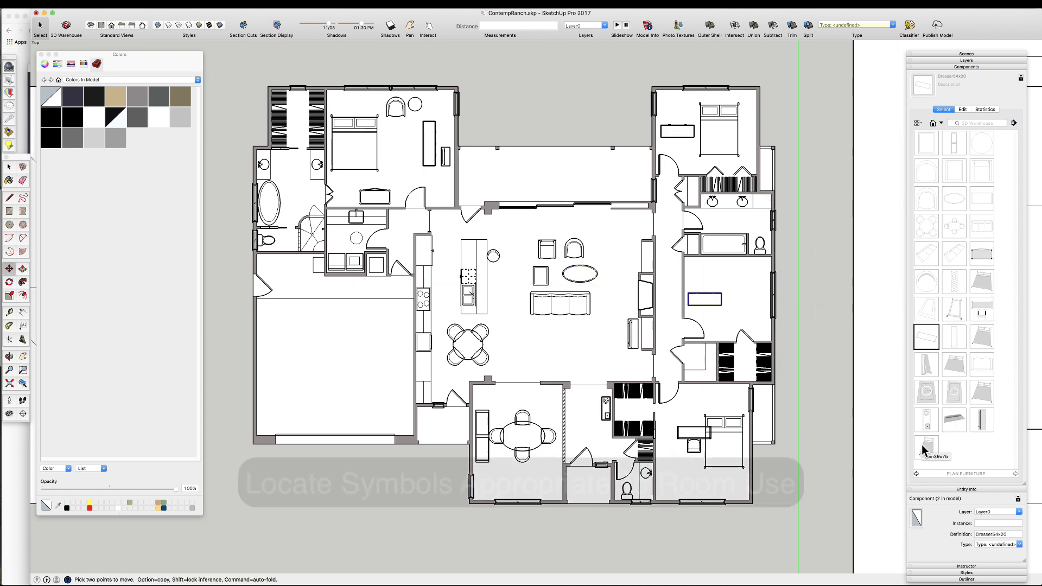
left_click(736, 310)
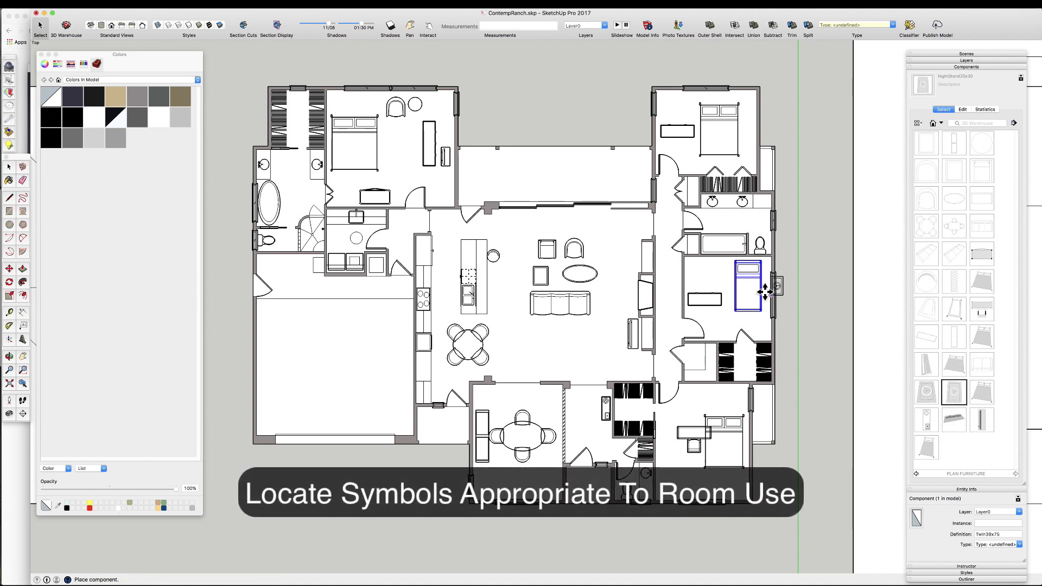
- Place nightstands next to the beds in the master bedroom and the secondary bedrooms
left_click(685, 113)
left_click(926, 392)
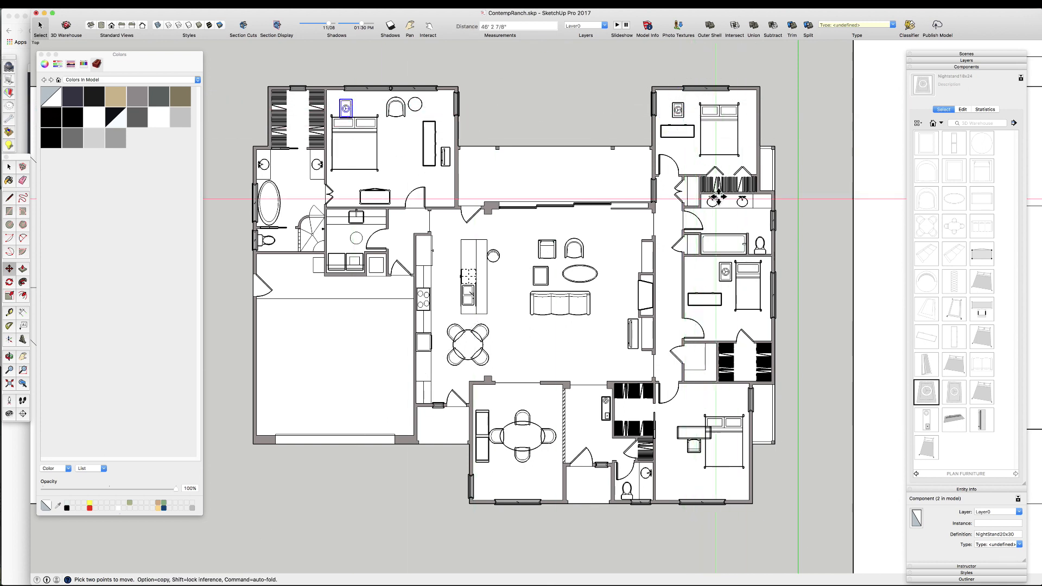
left_click(680, 111)
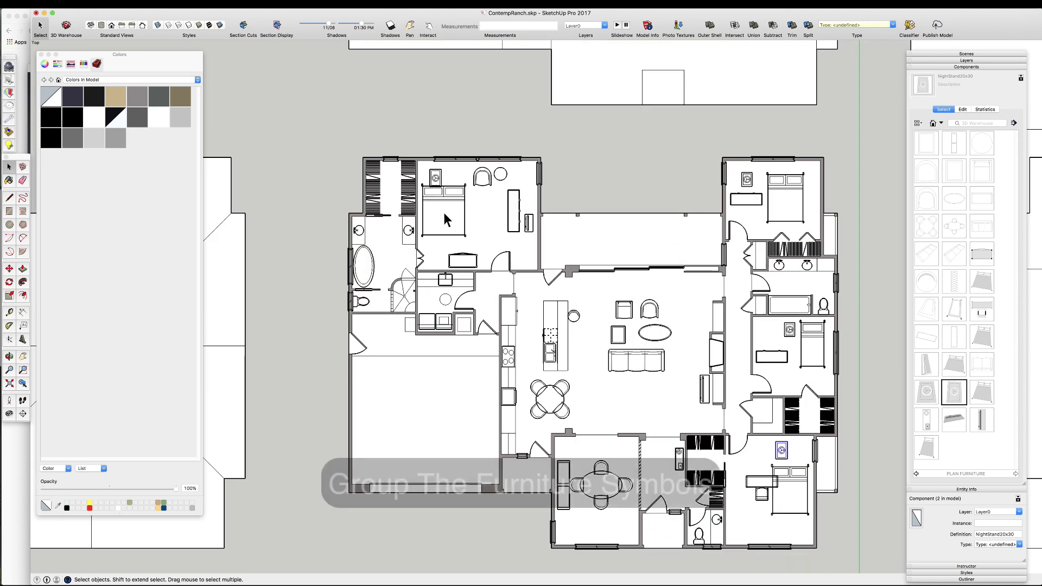
- Select all the furniture symbols across the floor plan, group them and open the group for editing
left_click_drag(313, 130, 834, 567)
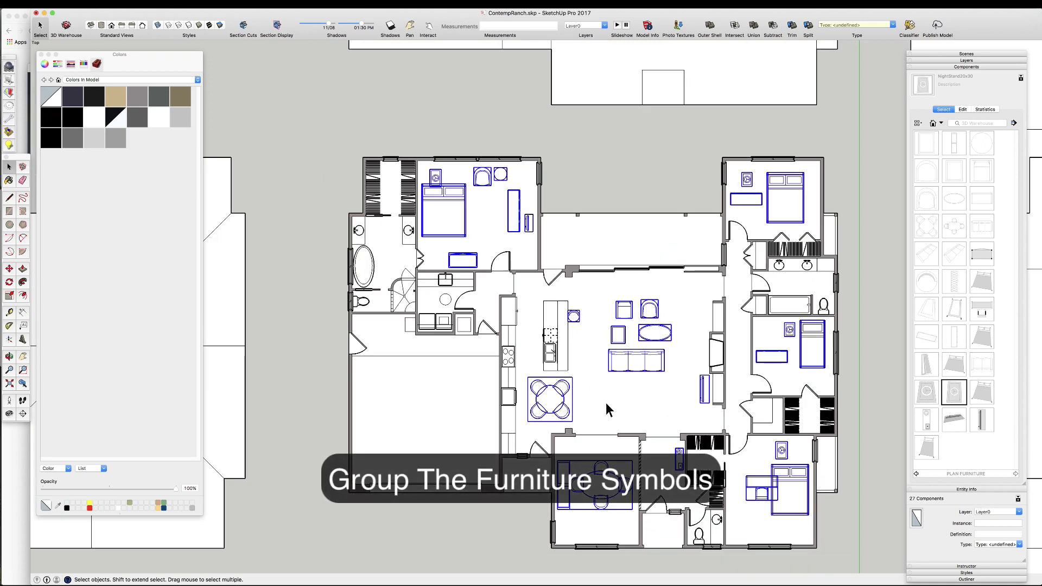
right_click(429, 206)
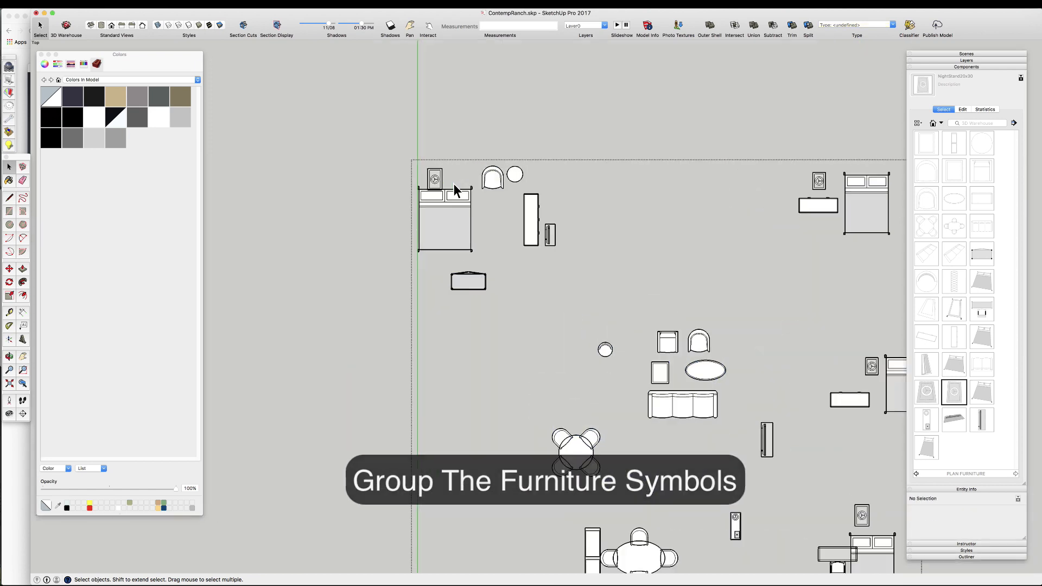
- Rotate the master bedroom's king bed 90 degrees and move its headboard against the closet and bathroom wall
left_click(432, 249)
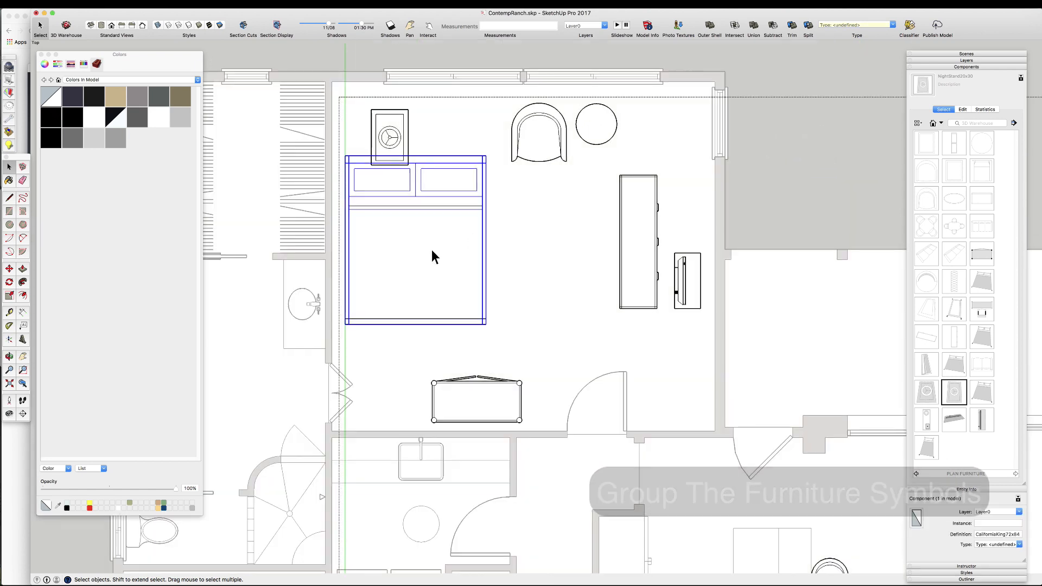
key("q")
left_click(518, 267)
left_click(468, 267)
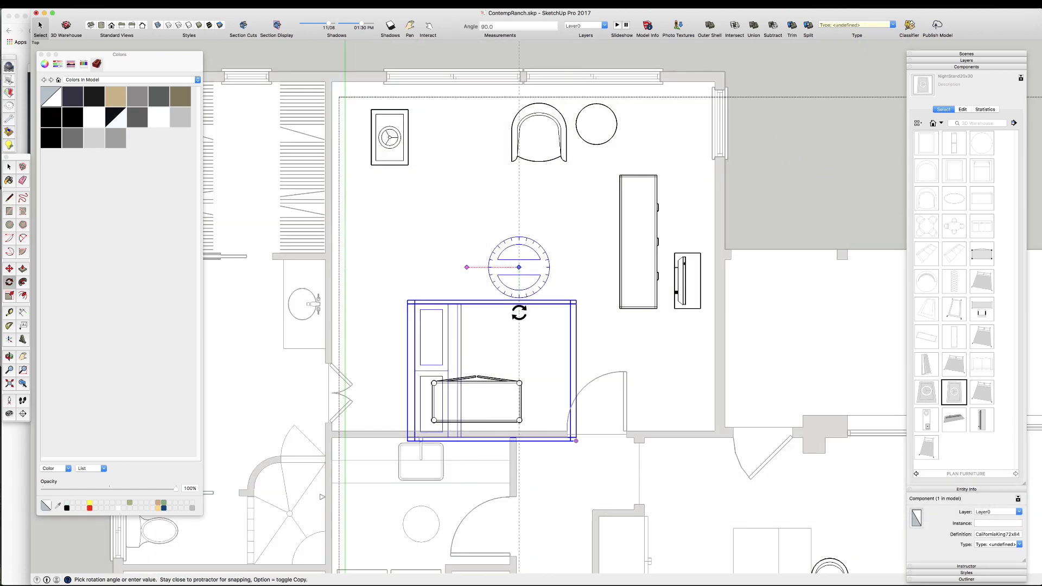
left_click(519, 311)
key("m")
left_click(407, 300)
left_click(333, 175)
- Set the master nightstand against the bed wall beside the headboard and copy it to the other side of the bed
key("space")
left_click(388, 149)
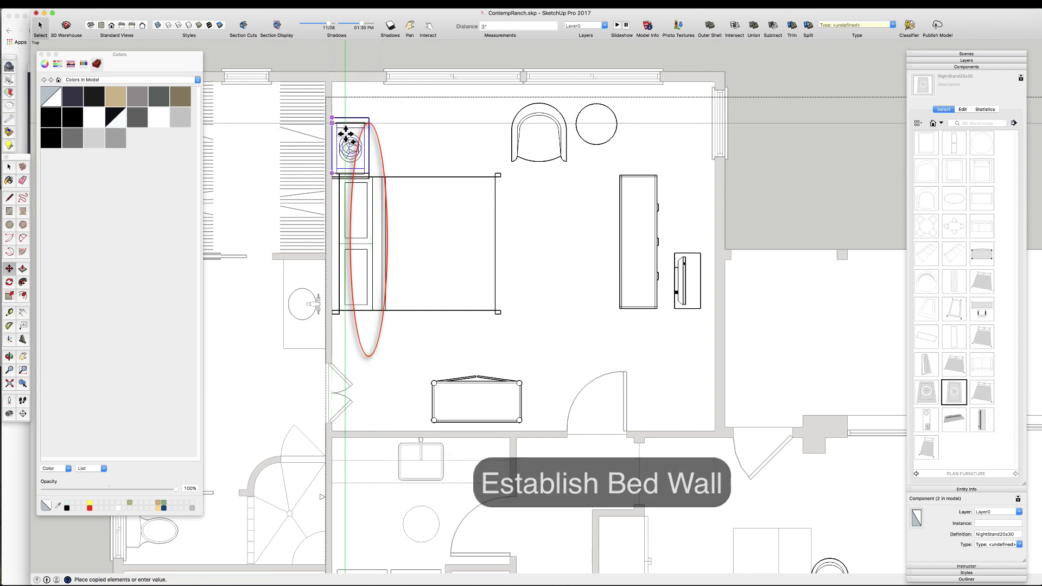
left_click(332, 117)
left_click(332, 315)
key("space")
- Select the king bed with both nightstands and shift them together along the bed wall toward the windows
left_click(381, 284, "shift")
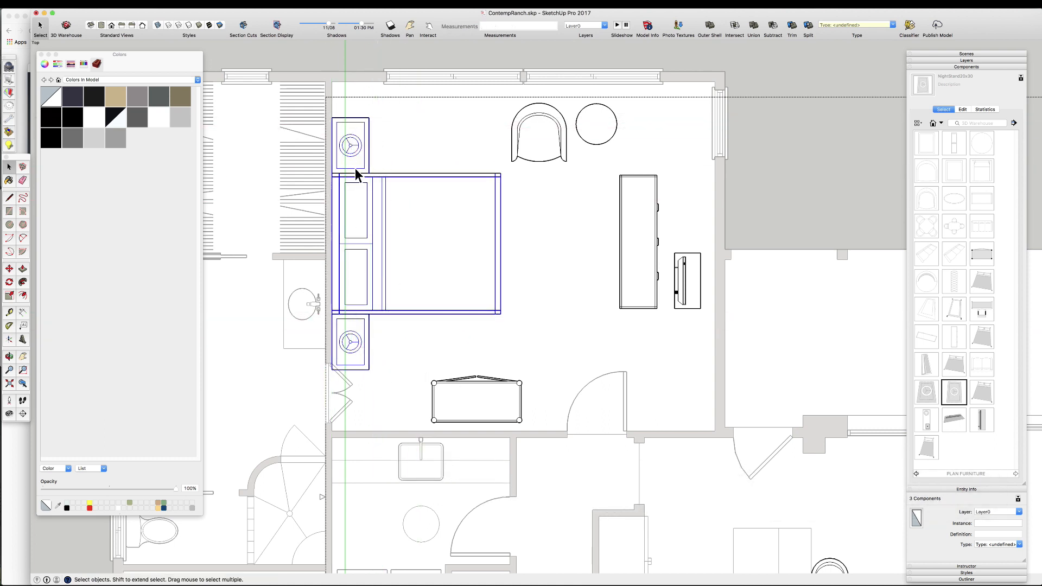
left_click(391, 248)
left_click(391, 234)
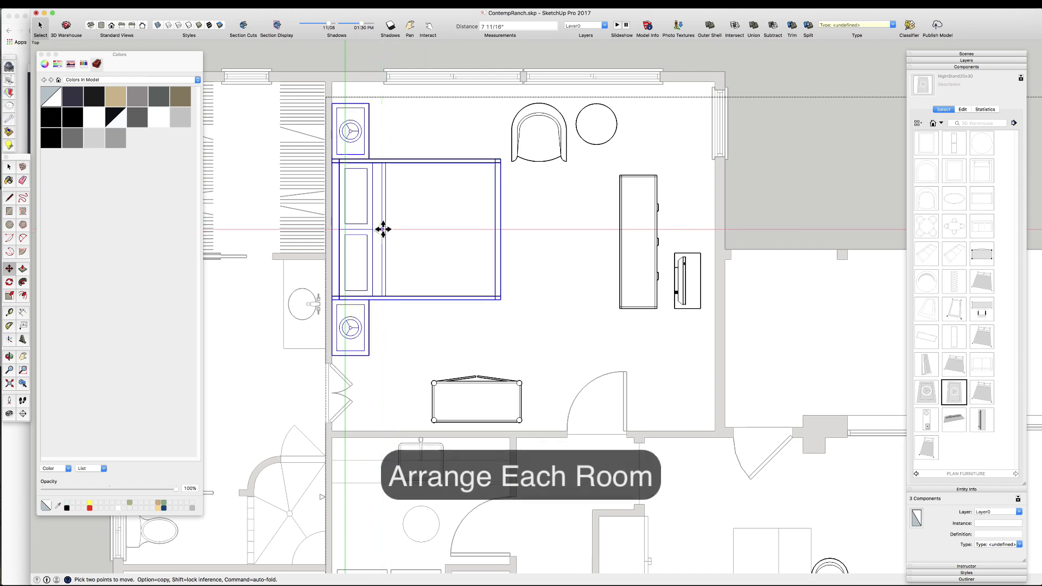
left_click(373, 260)
left_click(378, 258)
key("space")
- Flip the master bedroom's TV stand to face the bed and move it toward the window corner
scroll(347, 288, "down", 2)
left_click(597, 327)
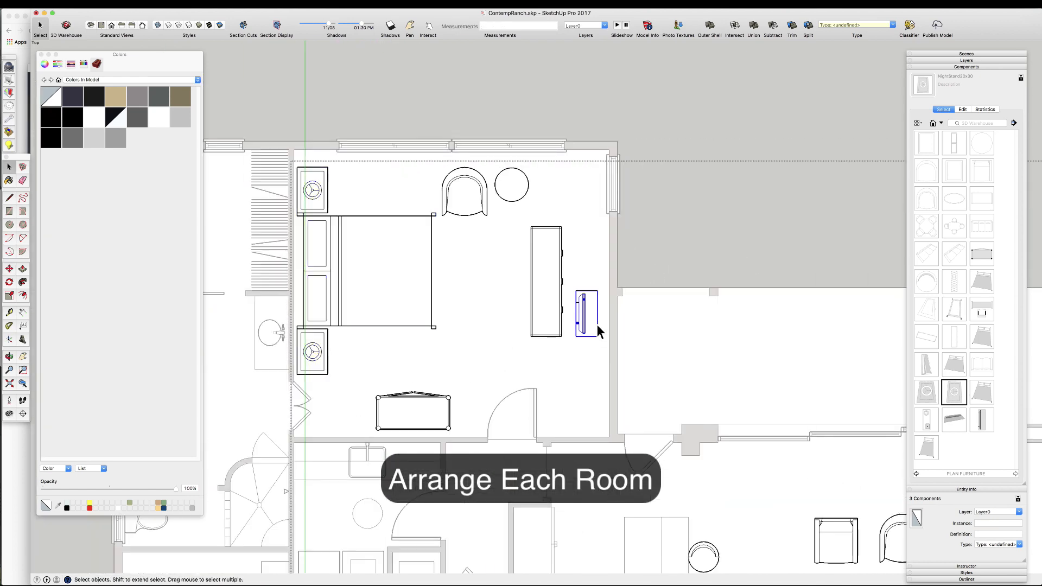
key("alt+r")
scroll(579, 307, "up", 3)
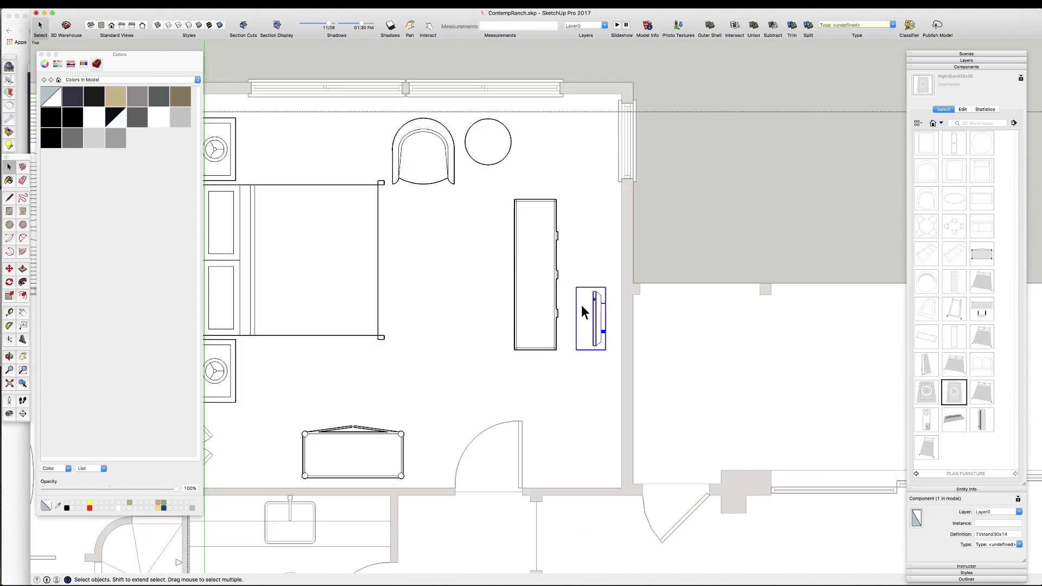
scroll(565, 237, "down", 1)
scroll(566, 241, "up", 1)
key("m")
left_click(601, 325)
left_click(601, 194)
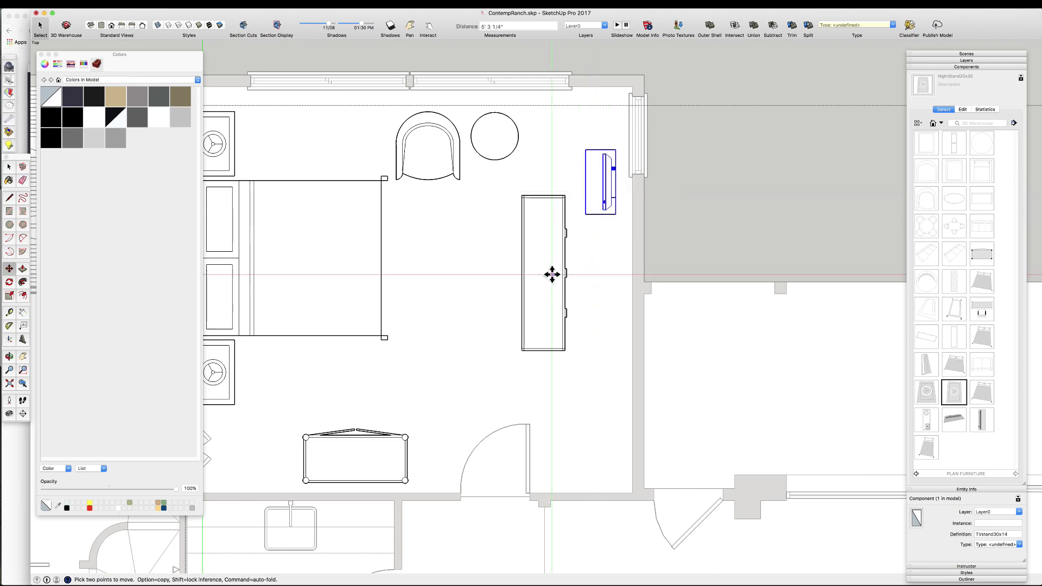
- Turn the 72x20 dresser to face the bed and move it near the wall opposite the bed, below the TV stand
scroll(562, 317, "up", 2)
key("m")
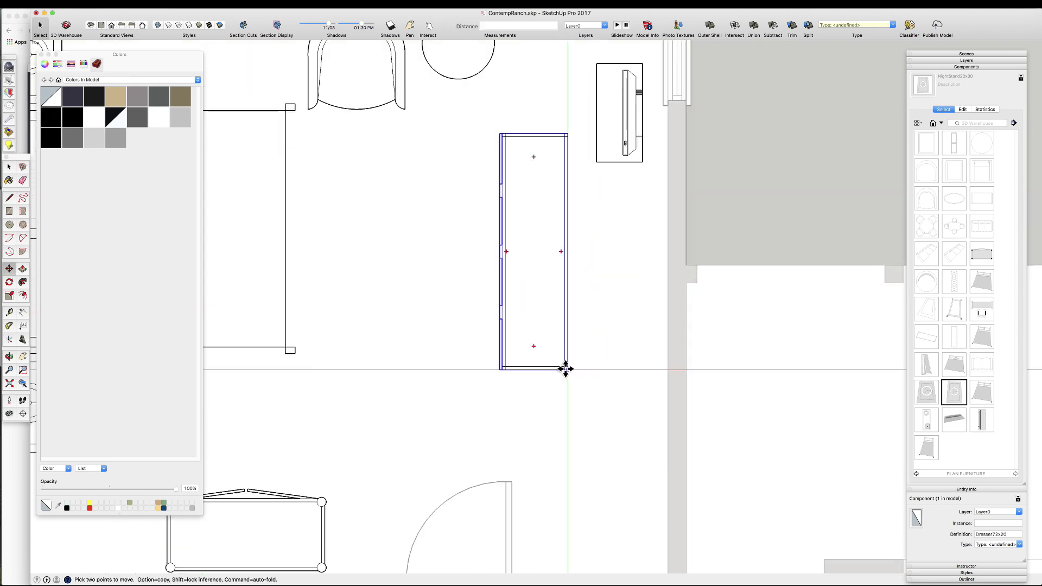
left_click(565, 369)
left_click(668, 431)
scroll(624, 360, "down", 3)
scroll(628, 360, "down", 4)
key("space")
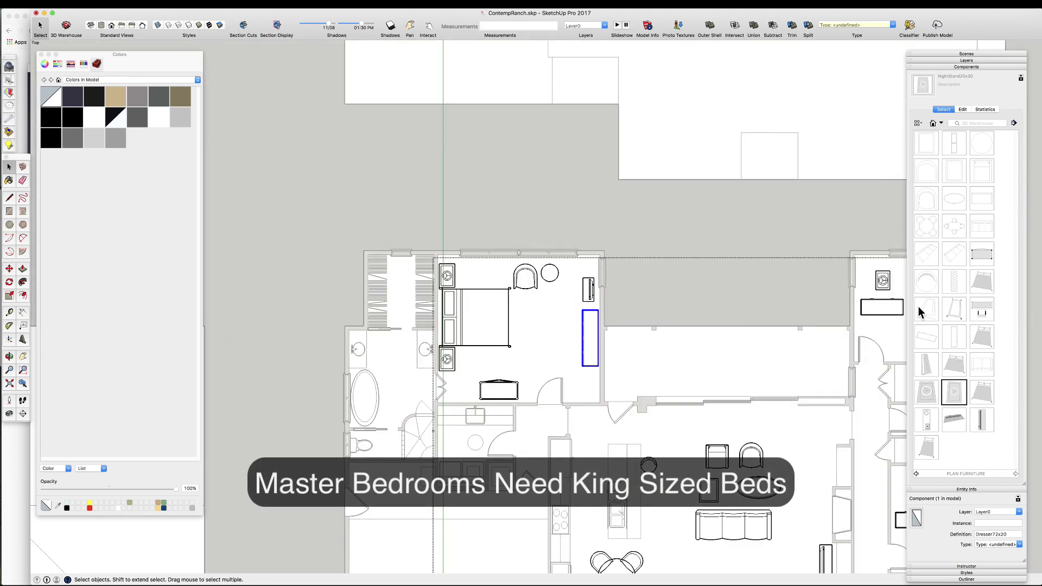
- Place a bench at the foot of the master bedroom's king bed
left_click(950, 282)
scroll(505, 350, "up", 3)
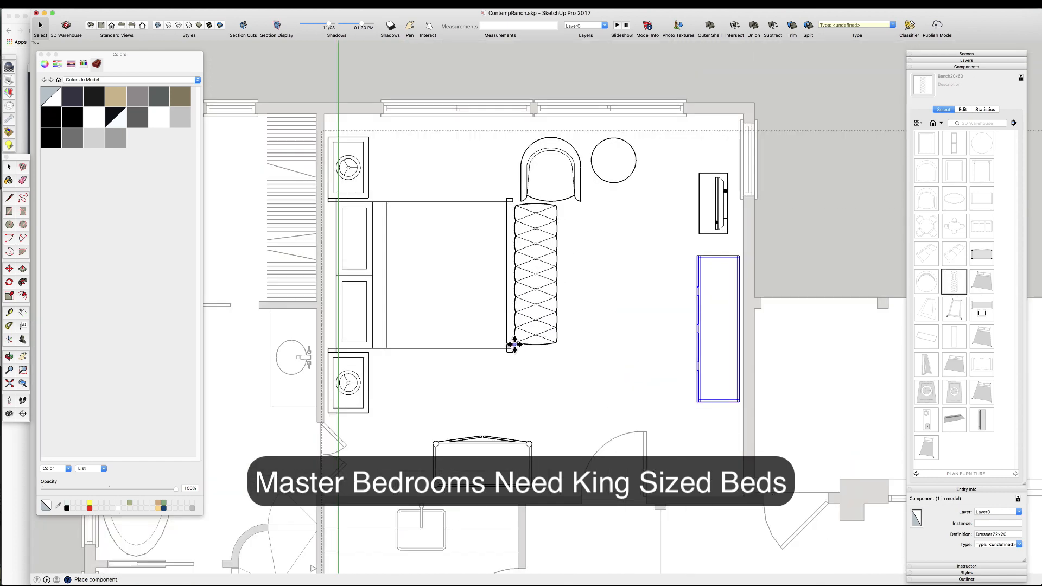
left_click(512, 345)
- Move the armoire close to the laundry-side wall of the master bedroom, leaving a small gap to the wall
scroll(537, 352, "down", 2)
scroll(500, 362, "up", 3)
left_click(497, 365)
key("m")
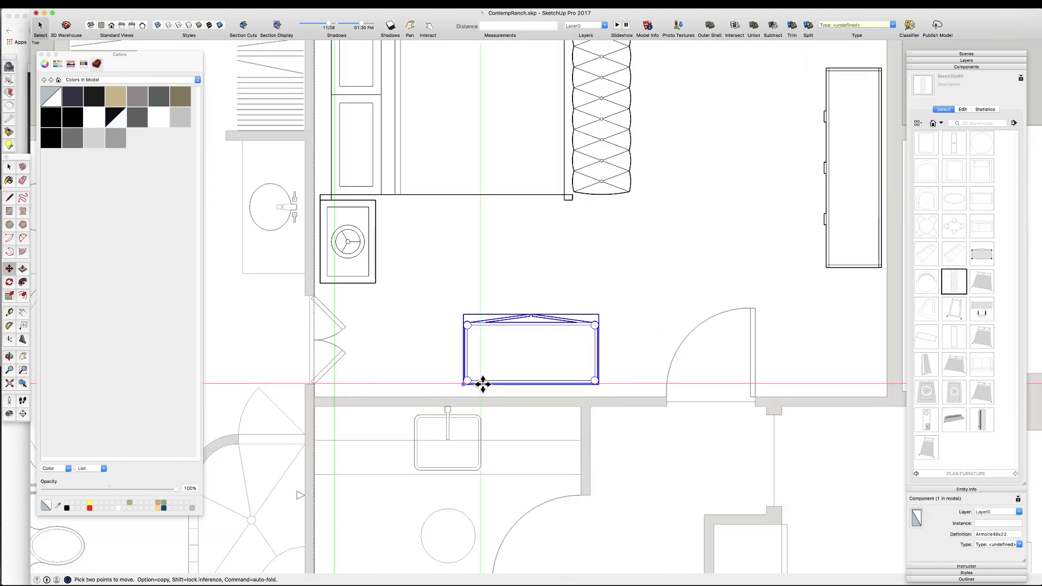
left_click(482, 384)
left_click(463, 396)
scroll(463, 399, "up", 3)
left_click(412, 401)
left_click(417, 383)
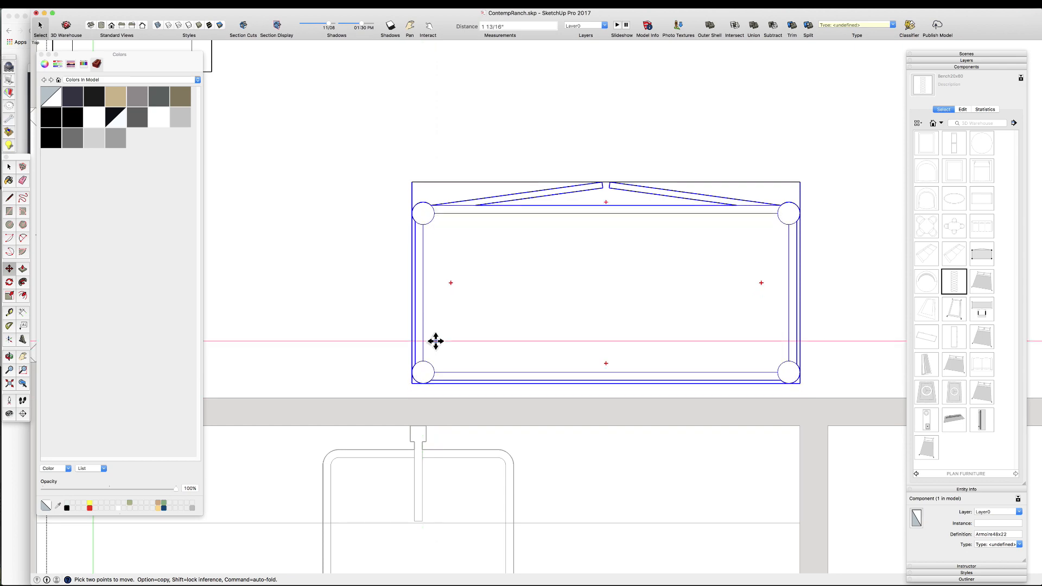
- Shift the master bedroom's TV stand away from the window wall, and move the dresser closer to the wall, more centred opposite the bed
scroll(468, 396, "down", 6)
key("space")
left_click(648, 212)
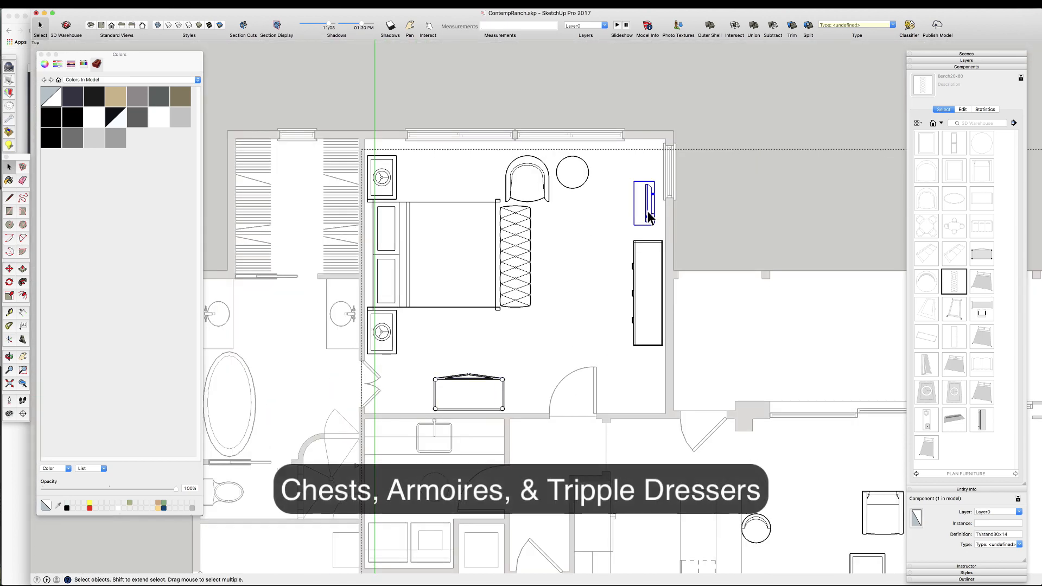
left_click(643, 255)
key("m")
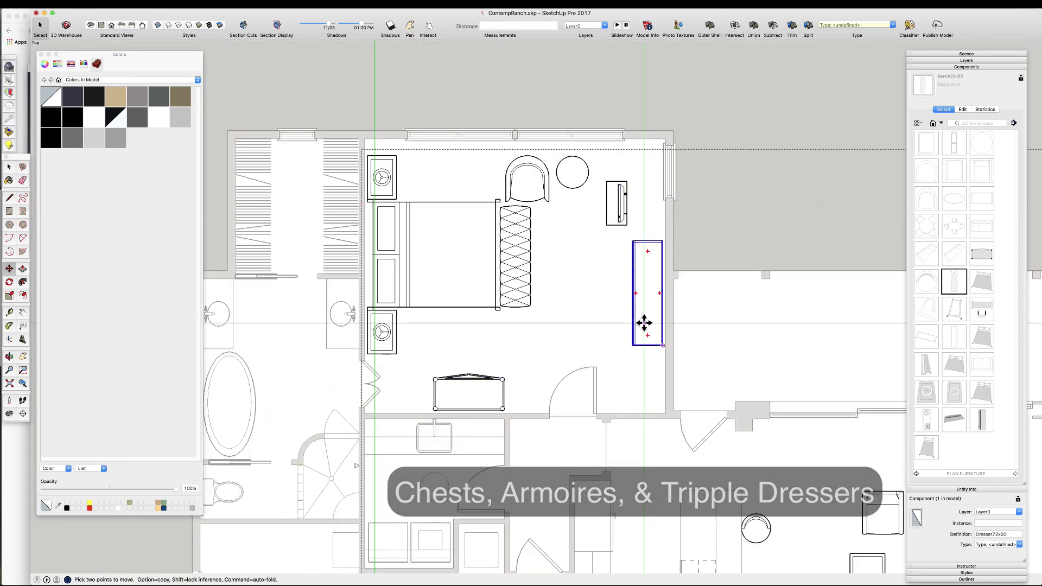
left_click(647, 325)
scroll(651, 309, "down", 3)
scroll(633, 255, "up", 4)
left_click(662, 298)
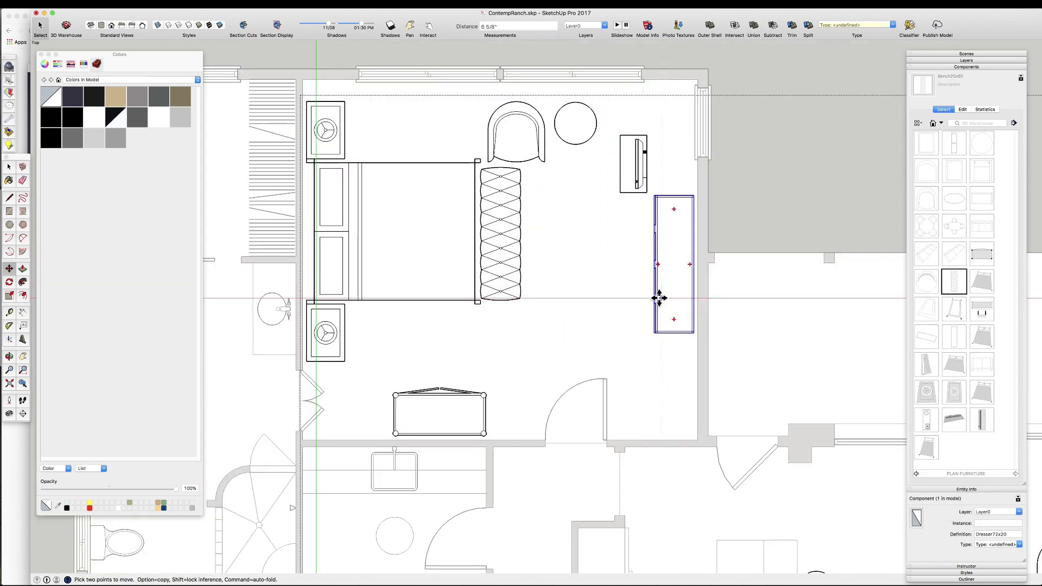
key("space")
- Rotate the TV stand to an angle and move it to the corner below the dresser, near the bedroom door
scroll(637, 353, "down", 3)
scroll(581, 247, "up", 4)
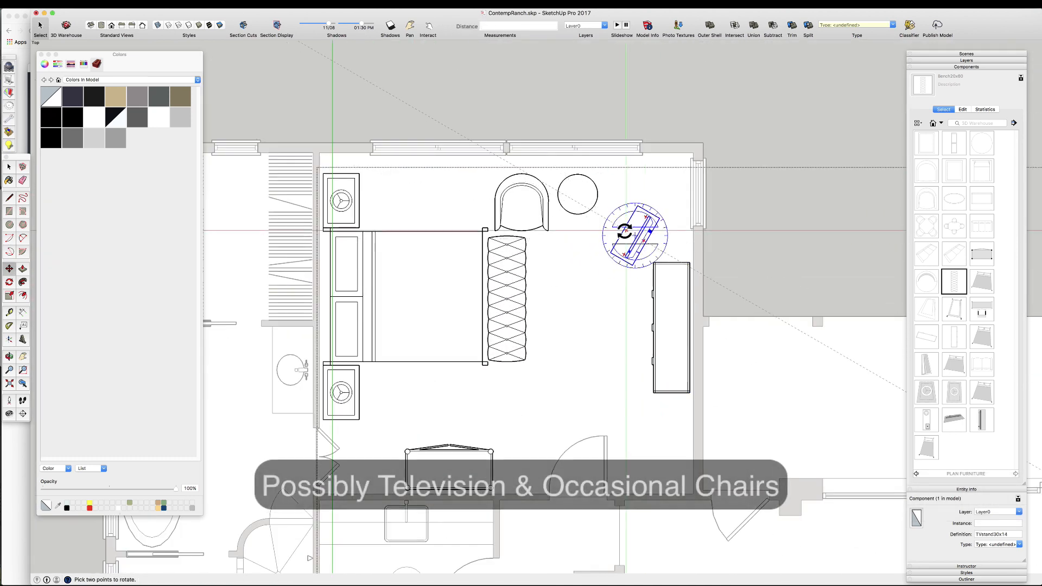
left_click(620, 228)
key("m")
left_click(621, 249)
left_click(646, 455)
scroll(646, 456, "down", 2)
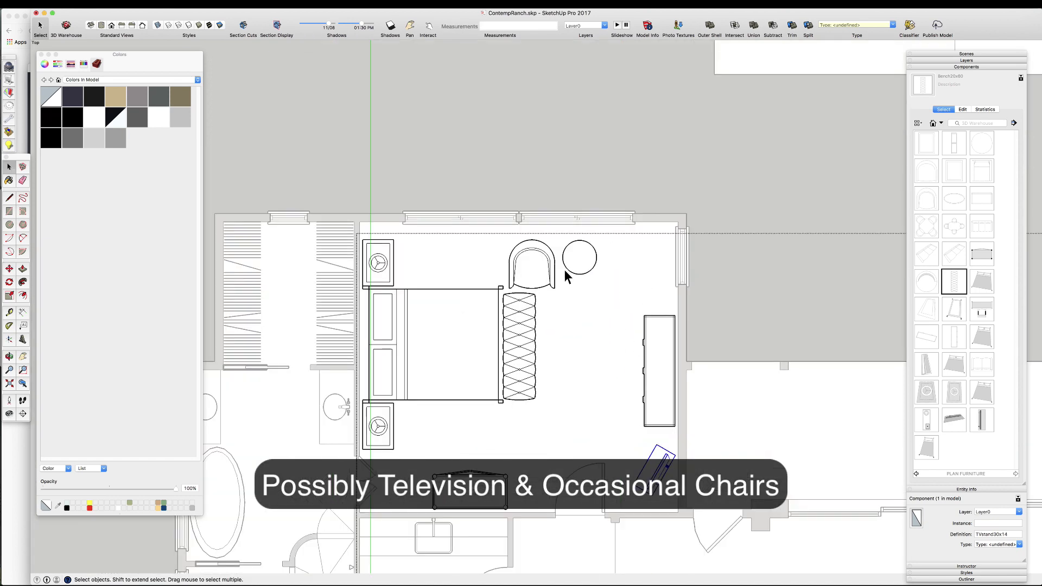
- Move the swivel chair to the master bedroom's window corner and rotate it to face diagonally into the room
left_click(551, 267)
left_click(644, 260)
key("q")
scroll(641, 263, "up", 3)
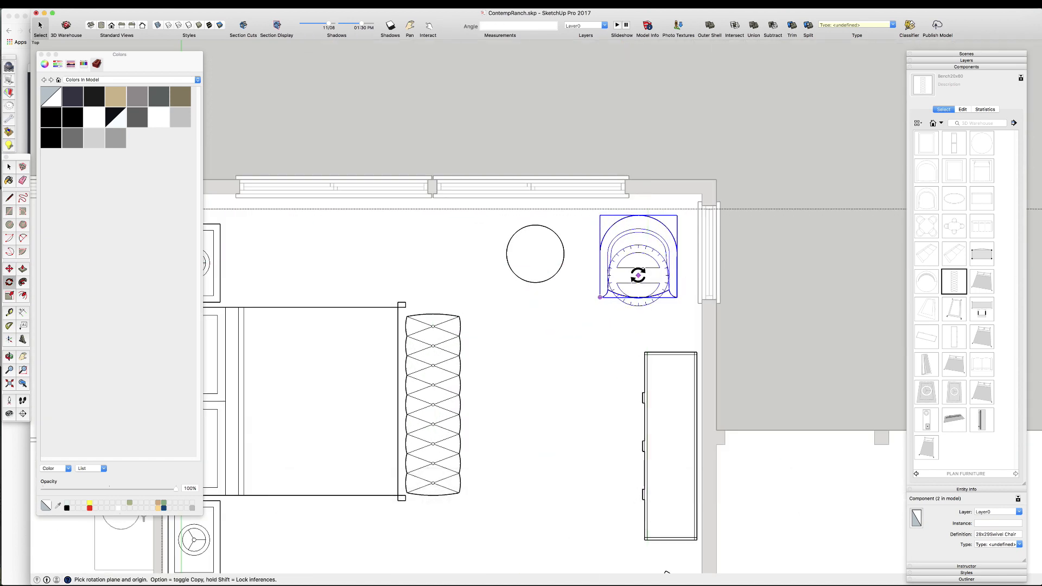
key("space")
- Move the round drum table beside the angled swivel chair, near the window wall
left_click(548, 267)
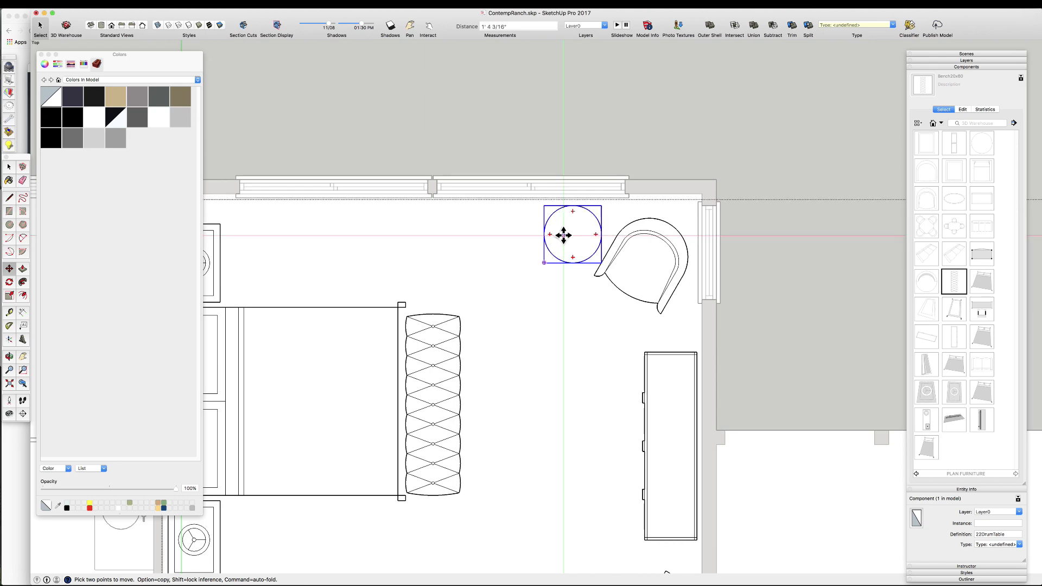
scroll(564, 235, "down", 2)
key("space")
- Copy the swivel chair to the other side of the drum table and rotate the copy to angle toward the first chair
left_click(616, 256)
key("alt")
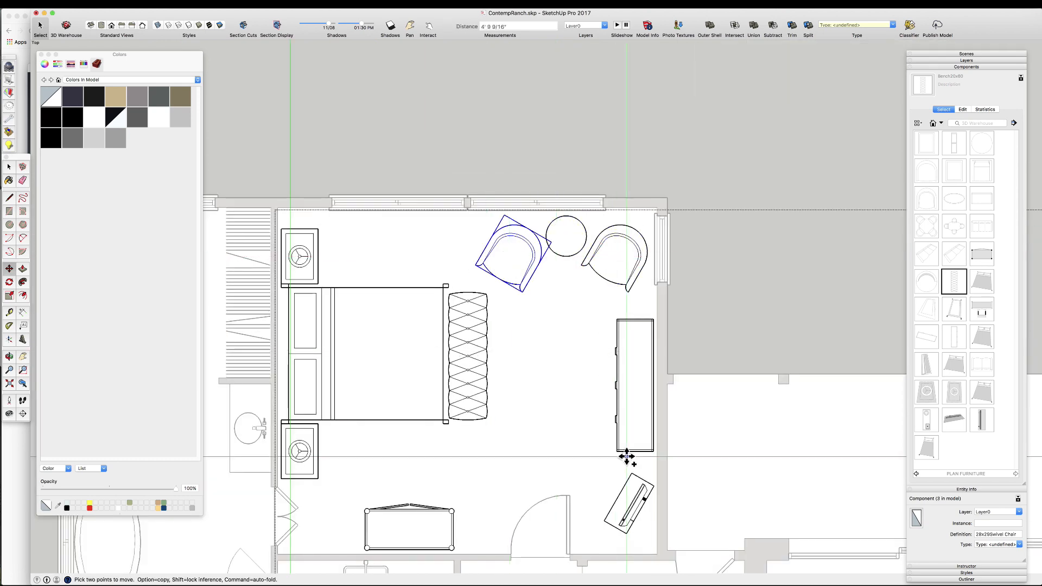
scroll(626, 456, "down", 1)
key("q")
left_click(518, 250)
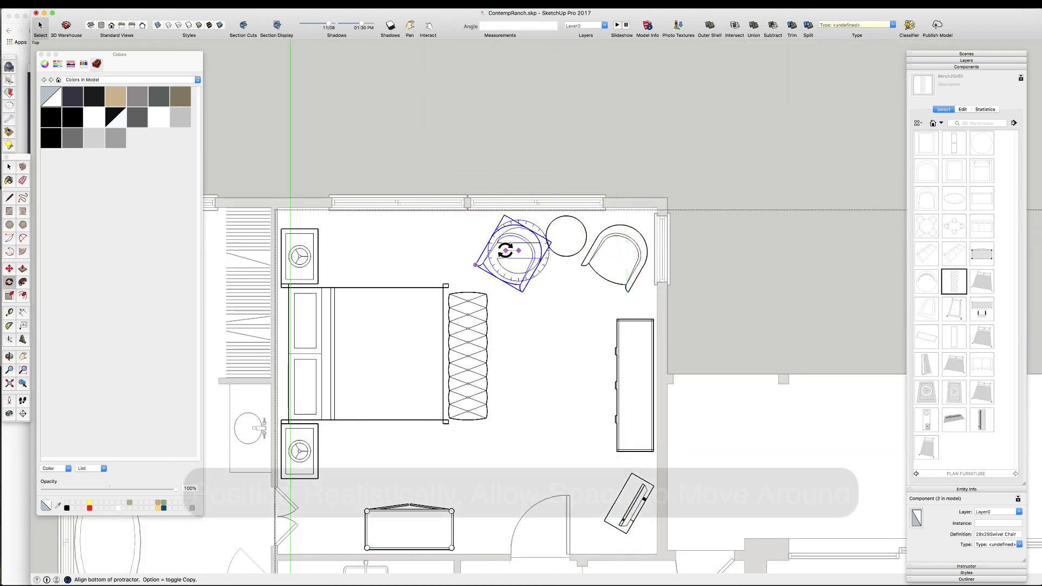
left_click(505, 249)
left_click(507, 260)
scroll(521, 219, "up", 3)
key("m")
left_click(511, 324)
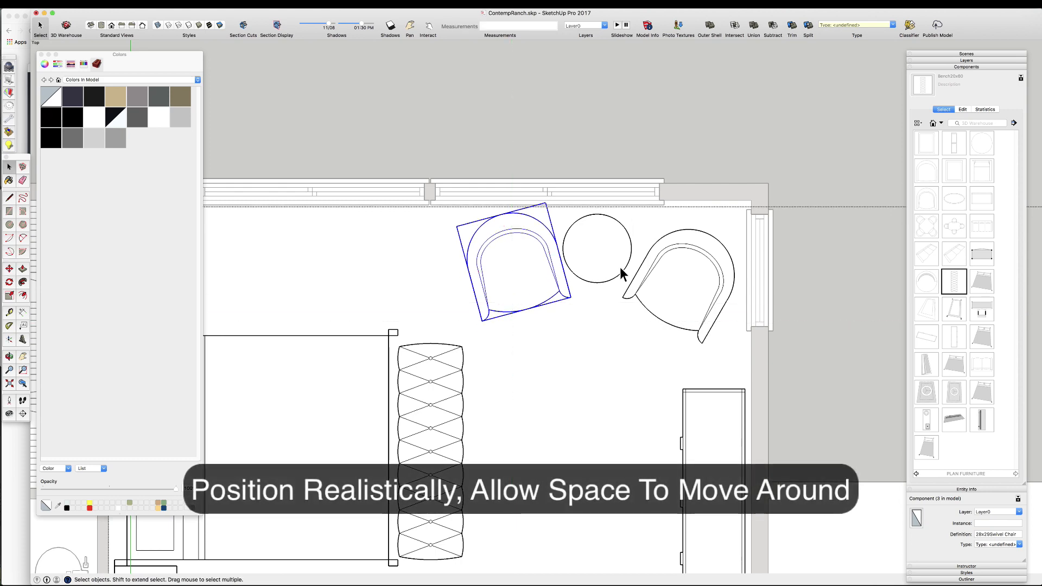
- Nudge the drum table so it sits between the two swivel chairs
key("m")
left_click(581, 250)
left_click(587, 249)
key("space")
scroll(586, 249, "down", 5)
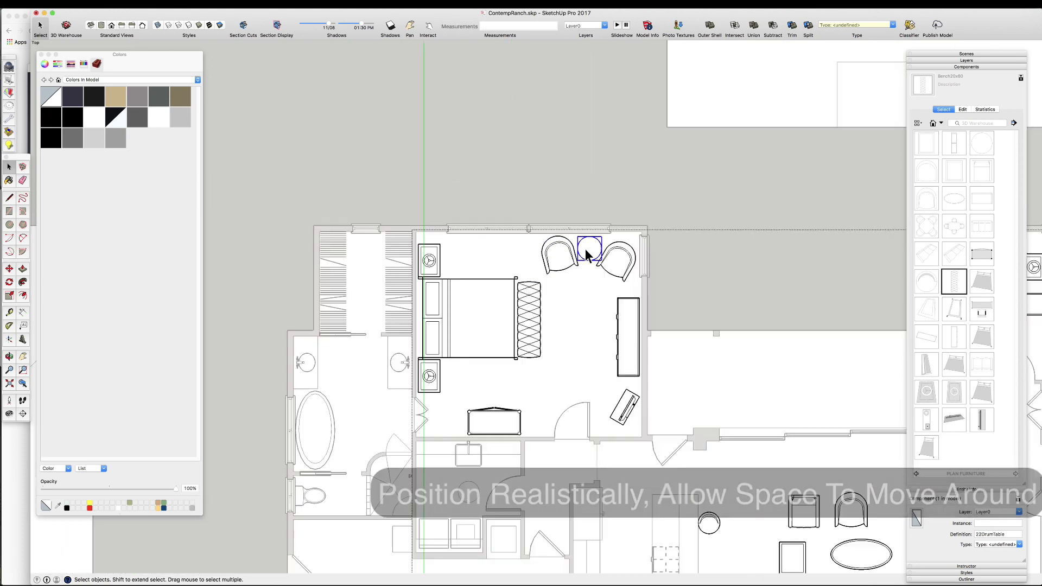
scroll(535, 321, "up", 1)
left_click(536, 222)
scroll(536, 221, "down", 1)
- Adjust the swivel chairs and drum table as a group, drawing the table and second chair closer to the corner chair
scroll(536, 227, "up", 6)
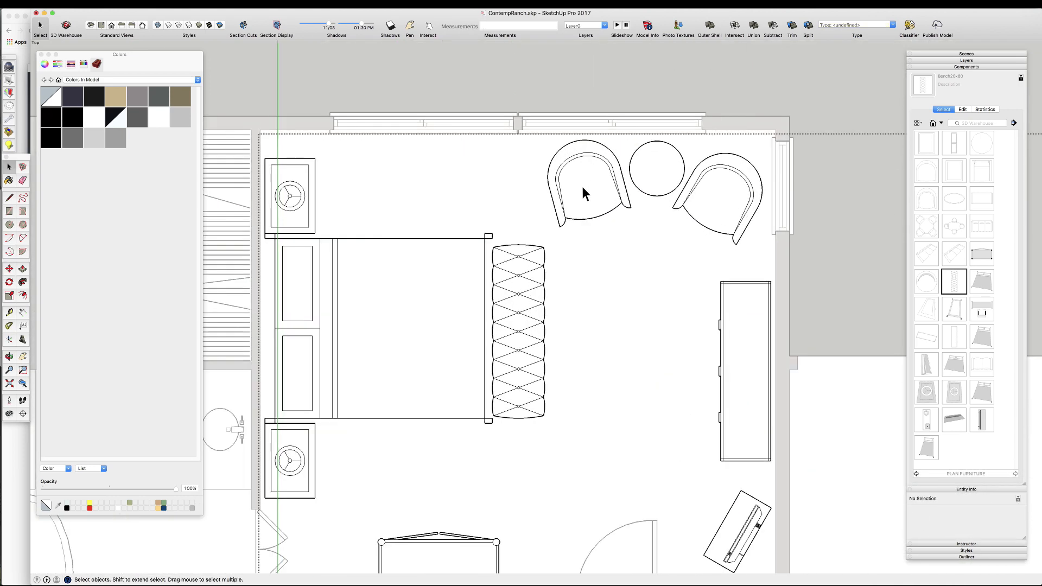
left_click(608, 158)
scroll(619, 184, "down", 1)
left_click(622, 195, "shift")
left_click(693, 224, "shift")
scroll(694, 226, "up", 5)
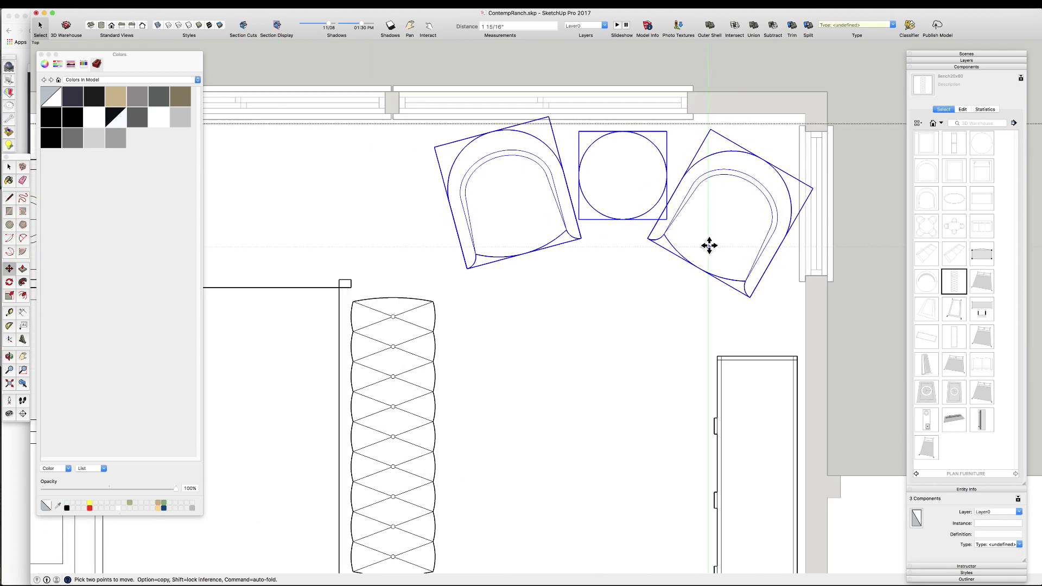
key("m")
left_click(532, 205)
left_click(540, 207)
key("space")
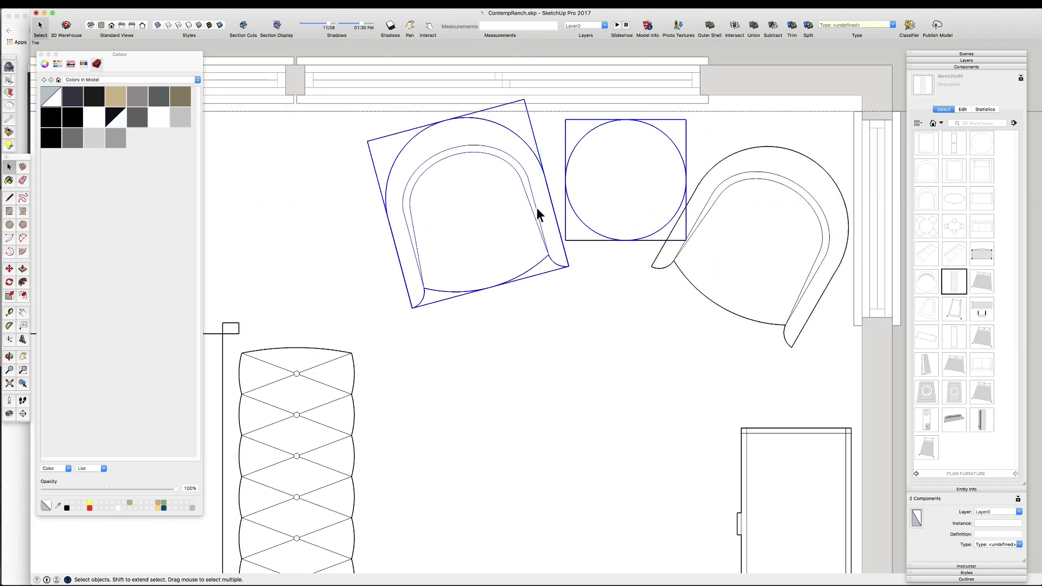
scroll(524, 226, "down", 8)
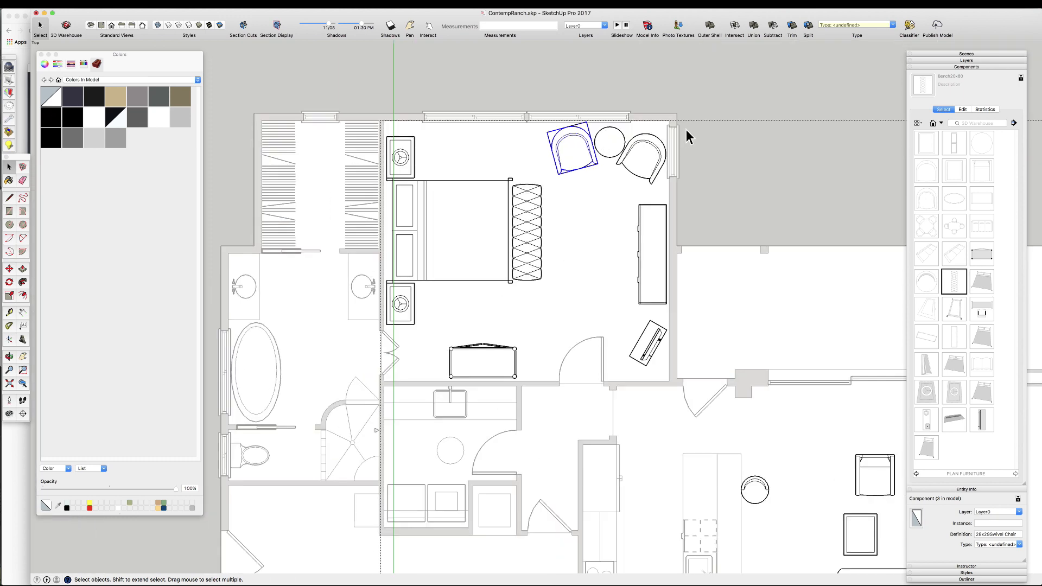
left_click(686, 132)
- Shift the kitchen's round table with four chairs slightly away from the refrigerator wall
scroll(298, 263, "down", 6)
scroll(481, 325, "up", 8)
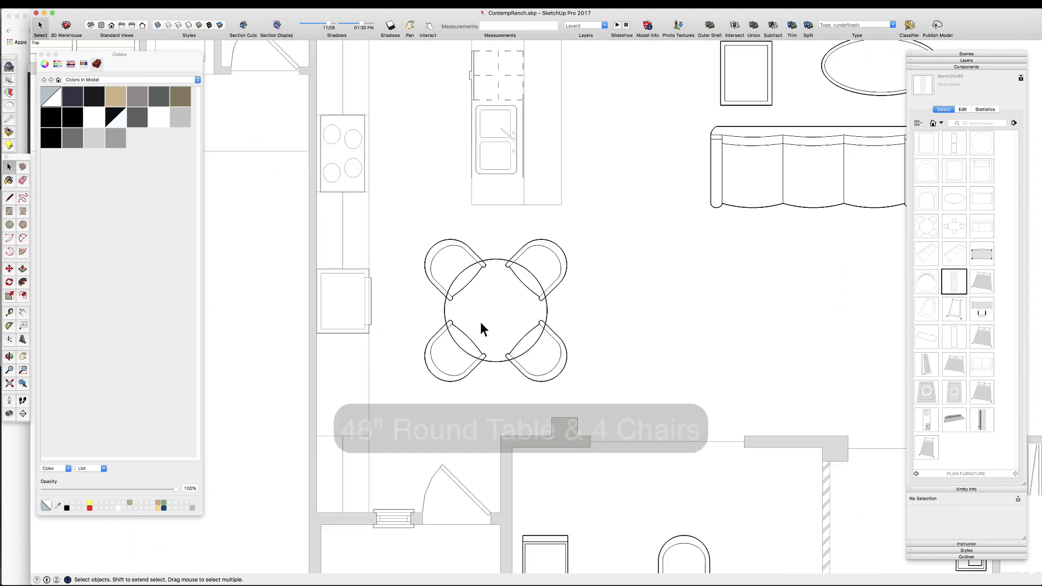
left_click(482, 328)
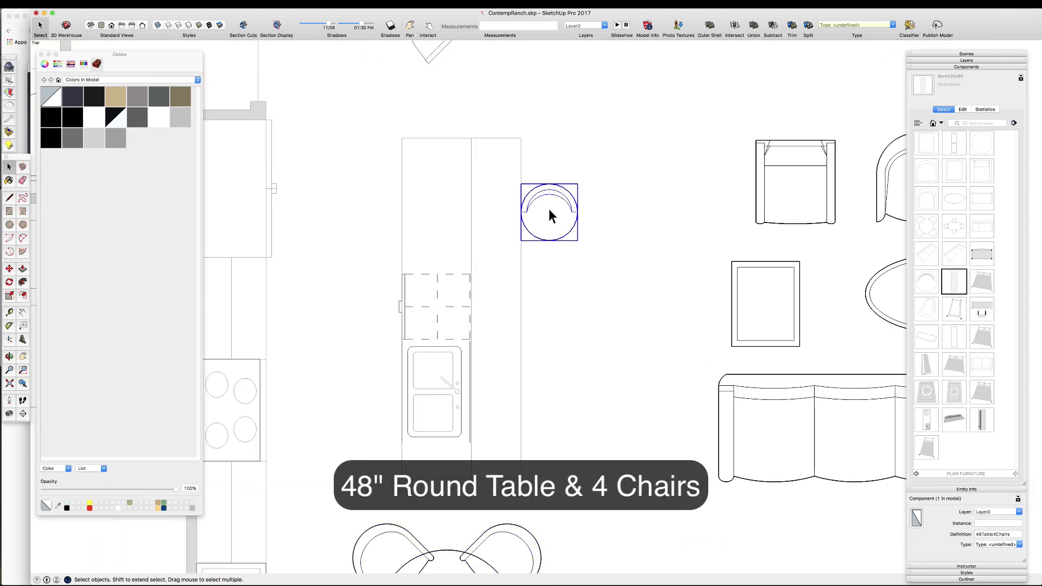
- Rotate the bar stool to face the kitchen island and copy it to make a row of three stools along the counter
key("q")
left_click(553, 216)
left_click(537, 216)
left_click(552, 170)
key("m")
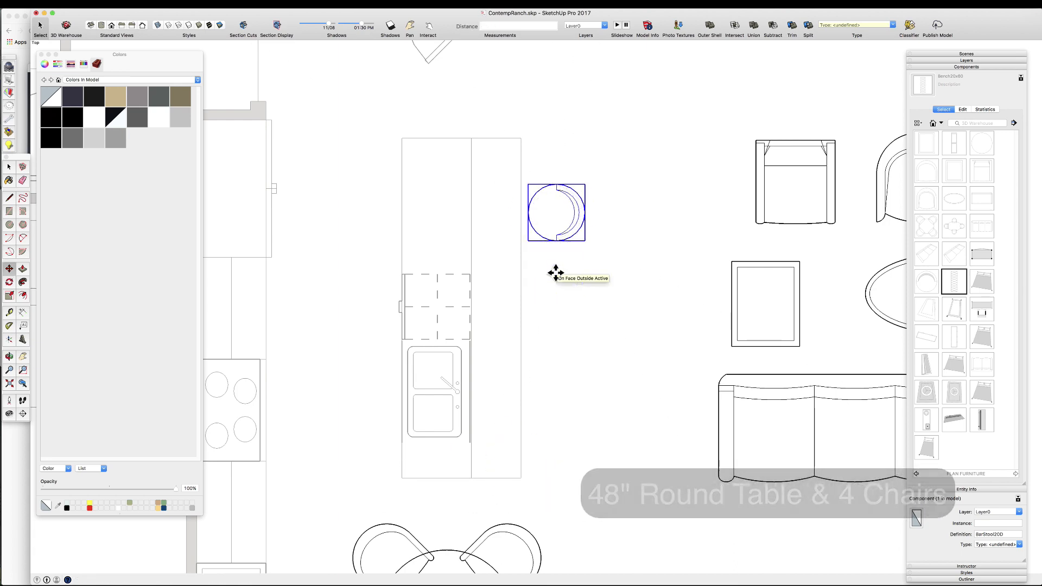
left_click(549, 219)
key("alt")
left_click(548, 298)
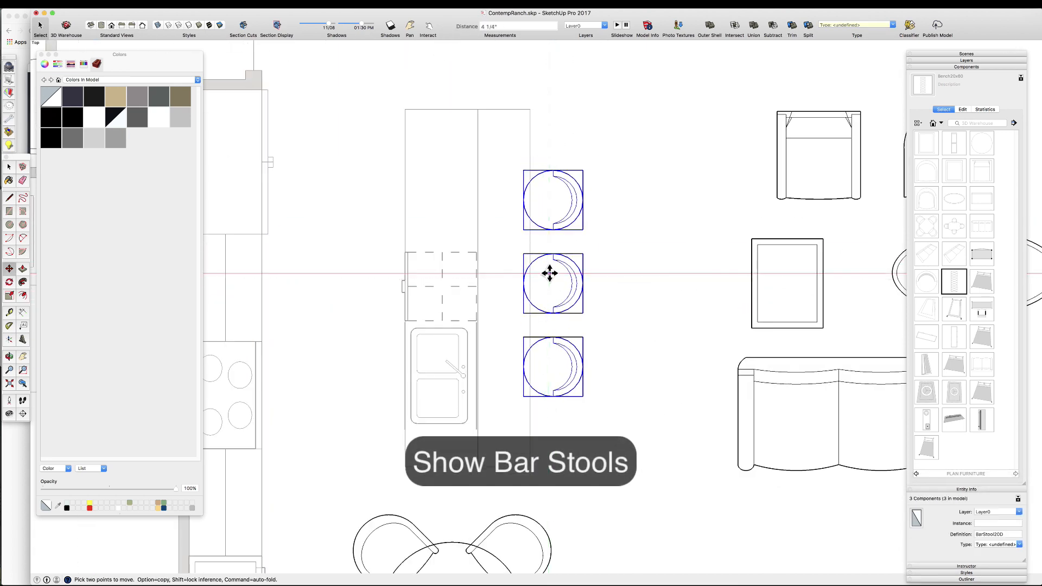
scroll(521, 277, "down", 6)
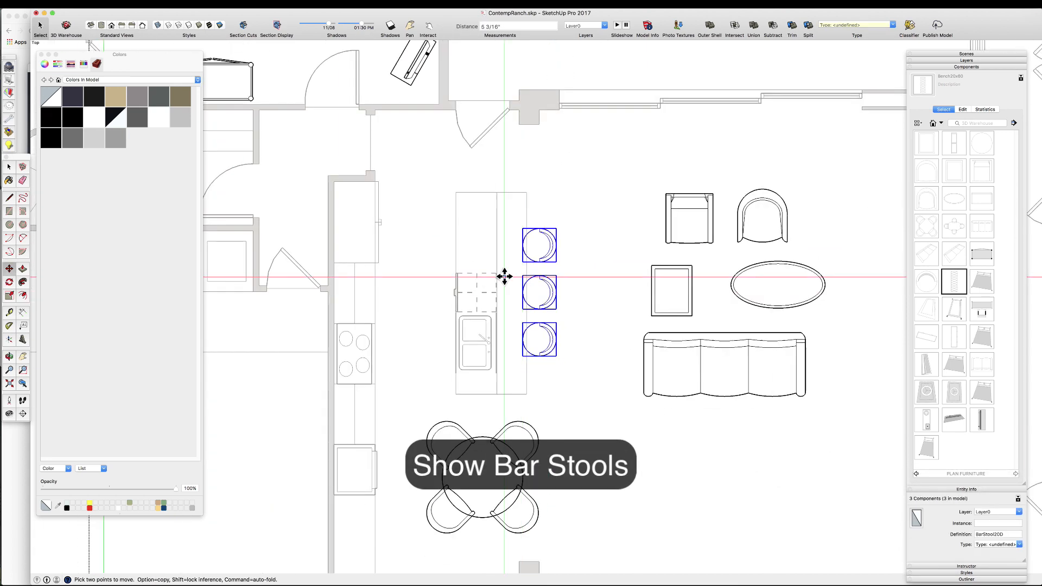
key("space")
- Rotate the dining room's 72-inch oval table with four chairs by 90 degrees so it runs lengthwise in the room
scroll(558, 543, "up", 6)
scroll(548, 369, "down", 4)
left_click(547, 365)
scroll(548, 366, "up", 2)
key("q")
left_click(573, 363)
left_click(551, 363)
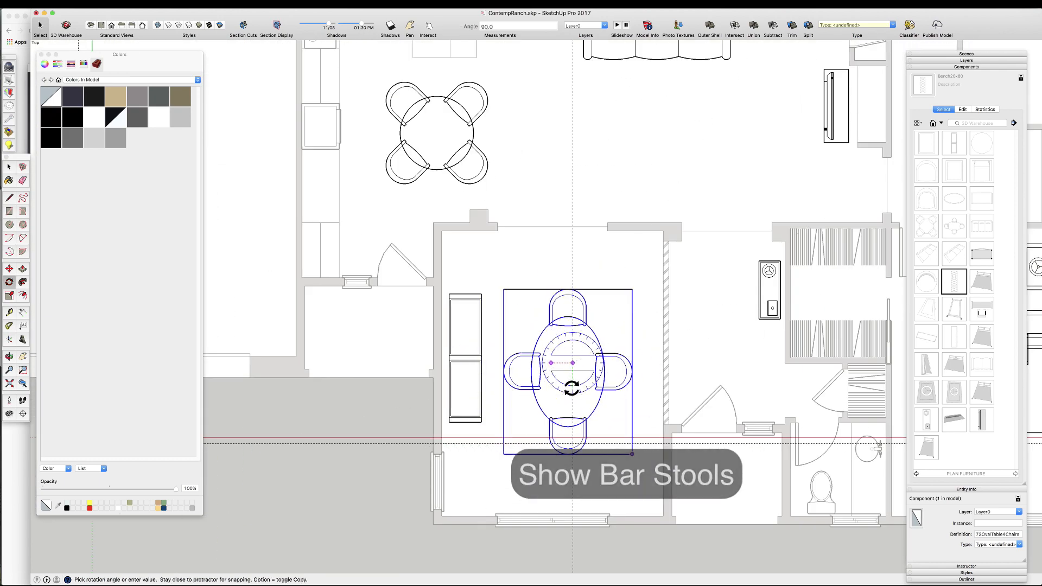
left_click(573, 389)
- Create a guide line through the centre of the dining room, from the side wall to the front window's midpoint
key("t")
scroll(572, 472, "up", 5)
scroll(410, 410, "down", 3)
left_click(370, 406)
left_click(503, 508)
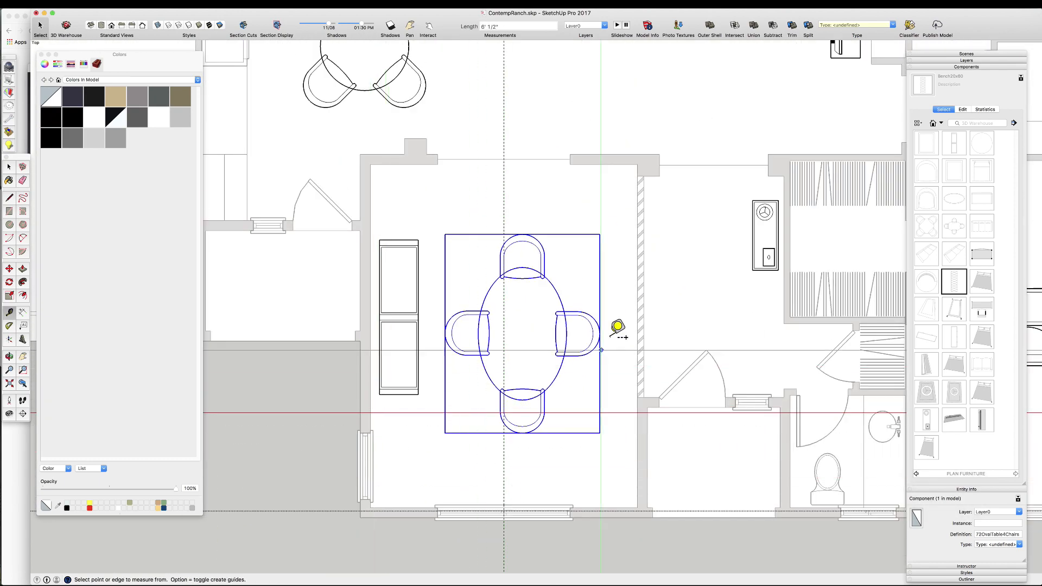
key("space")
- Place the 21x84 sideboard against the dining room's side wall with a 2-inch gap
scroll(569, 332, "down", 2)
scroll(439, 326, "up", 4)
scroll(421, 329, "up", 2)
left_click(425, 353)
key("m")
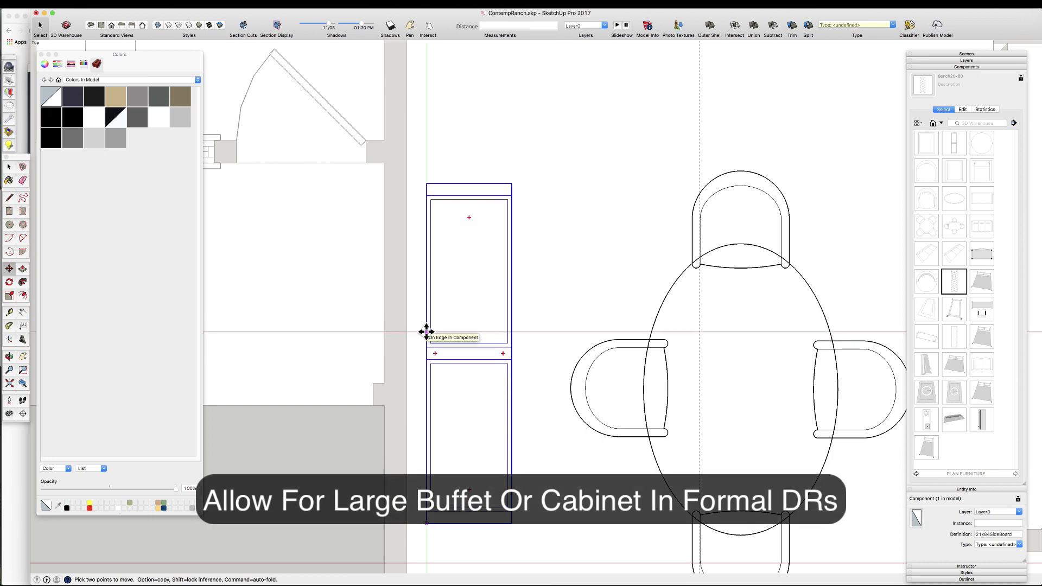
left_click(425, 330)
left_click(407, 330)
left_click(445, 330)
type("2")
key("Return")
key("space")
- Move the oval dining table set slightly away from the sideboard to leave more clearance
scroll(447, 328, "down", 5)
left_click(584, 318)
key("m")
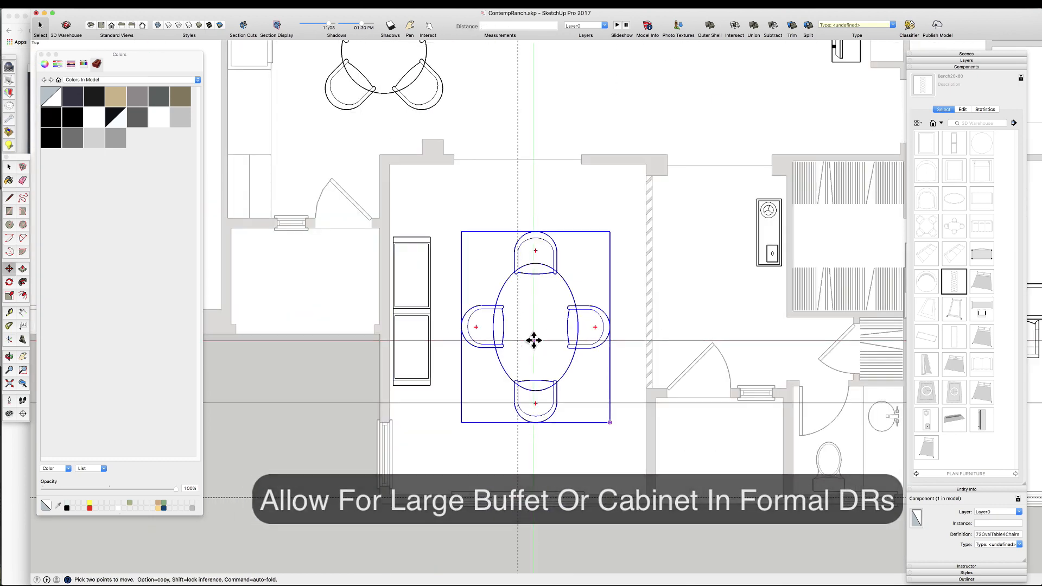
left_click(536, 340)
left_click(545, 372)
key("space")
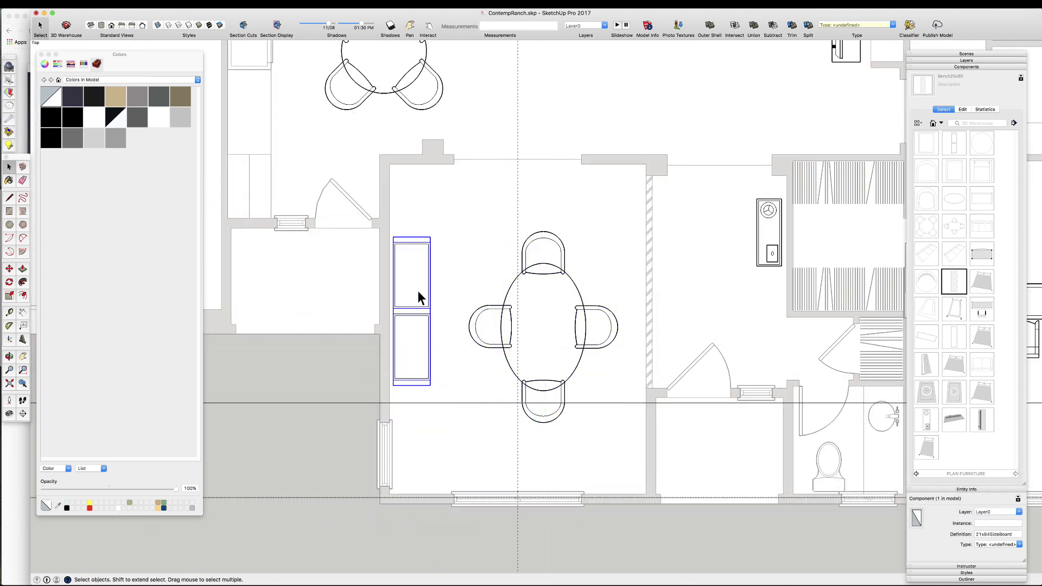
- Place a 24W dining chair facing into the room in one front corner of the dining room and copy it to the other
scroll(536, 449, "down", 4)
scroll(555, 444, "up", 3)
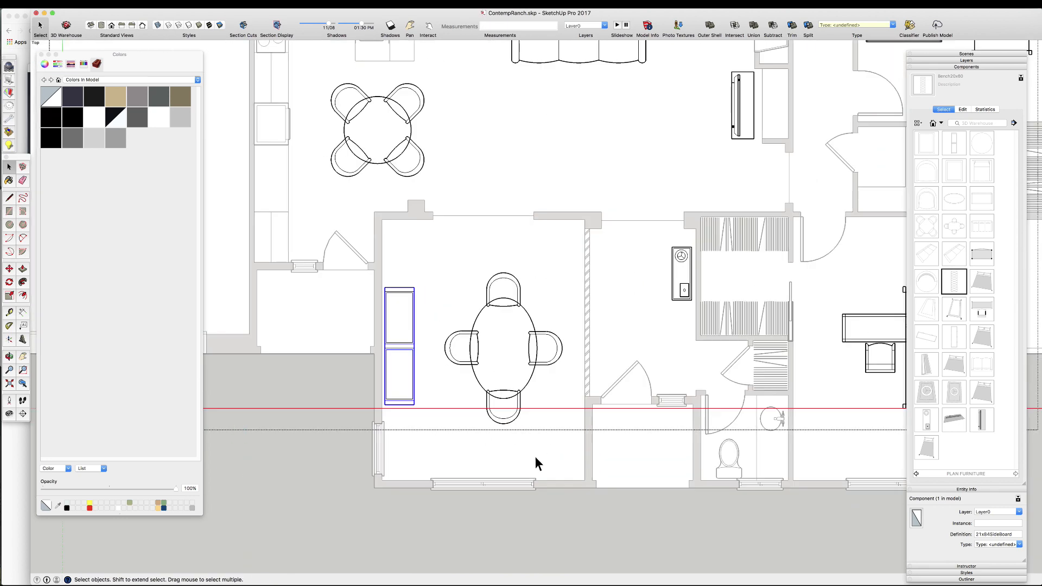
scroll(466, 353, "down", 3)
scroll(467, 355, "up", 2)
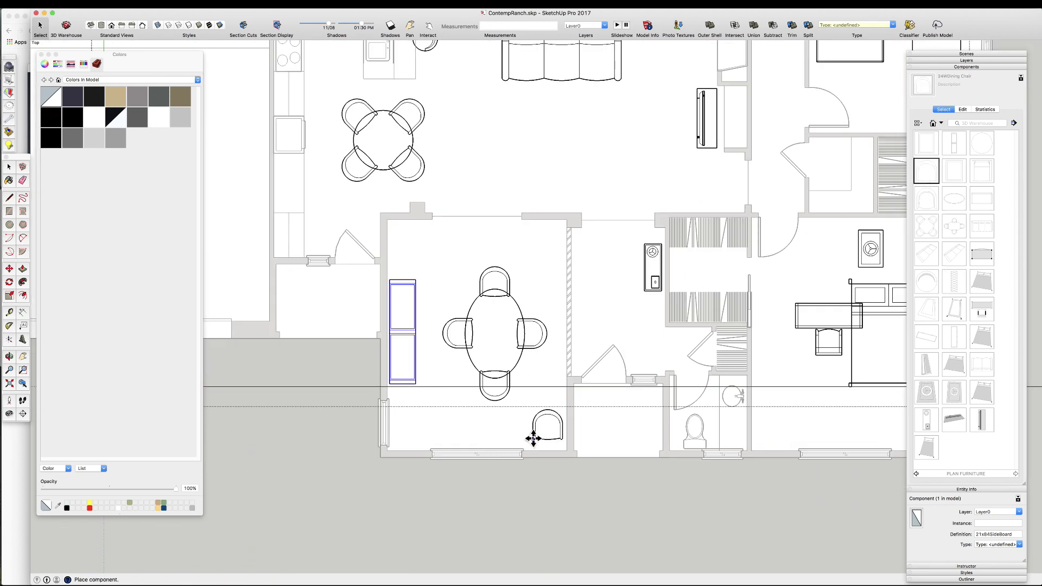
left_click(529, 442)
scroll(537, 432, "up", 3)
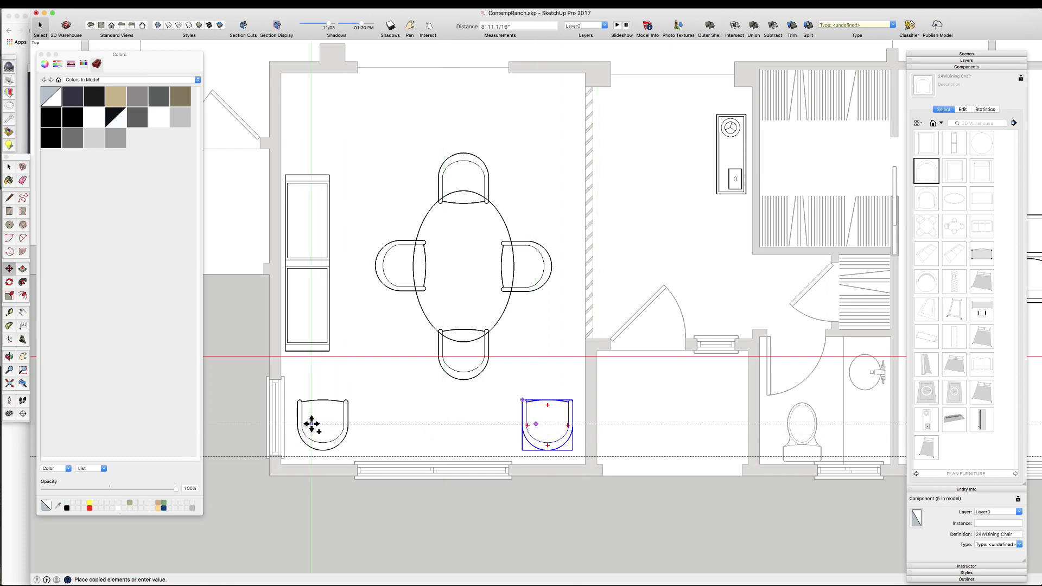
scroll(311, 423, "down", 5)
scroll(419, 477, "up", 3)
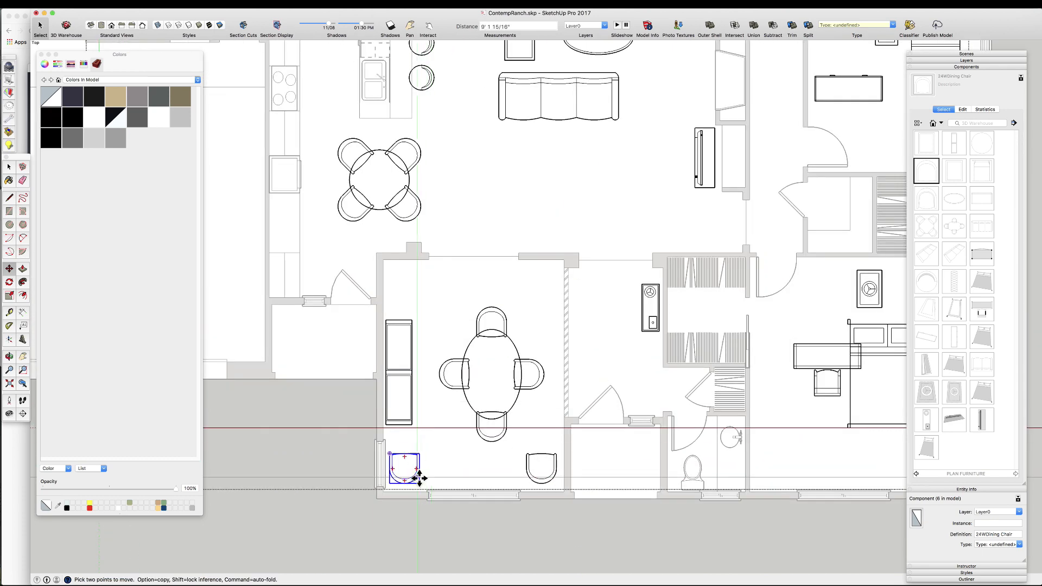
left_click(452, 467)
scroll(491, 460, "down", 1)
- Mirror the entry hall table and place it beside the closet wall with a small gap
scroll(490, 396, "down", 5)
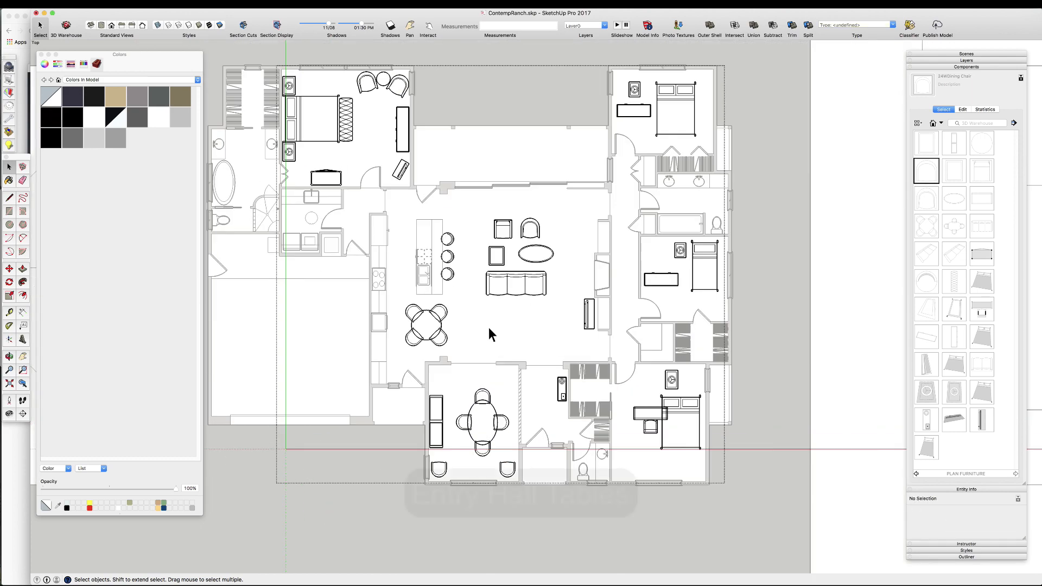
scroll(545, 392, "up", 8)
left_click(545, 387)
key("m")
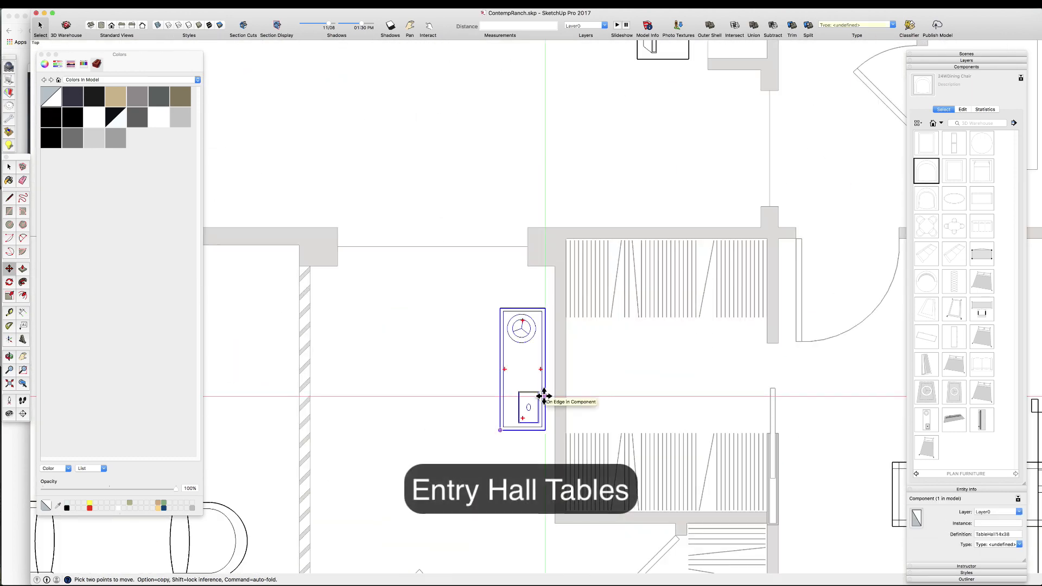
left_click(545, 412)
left_click(551, 433)
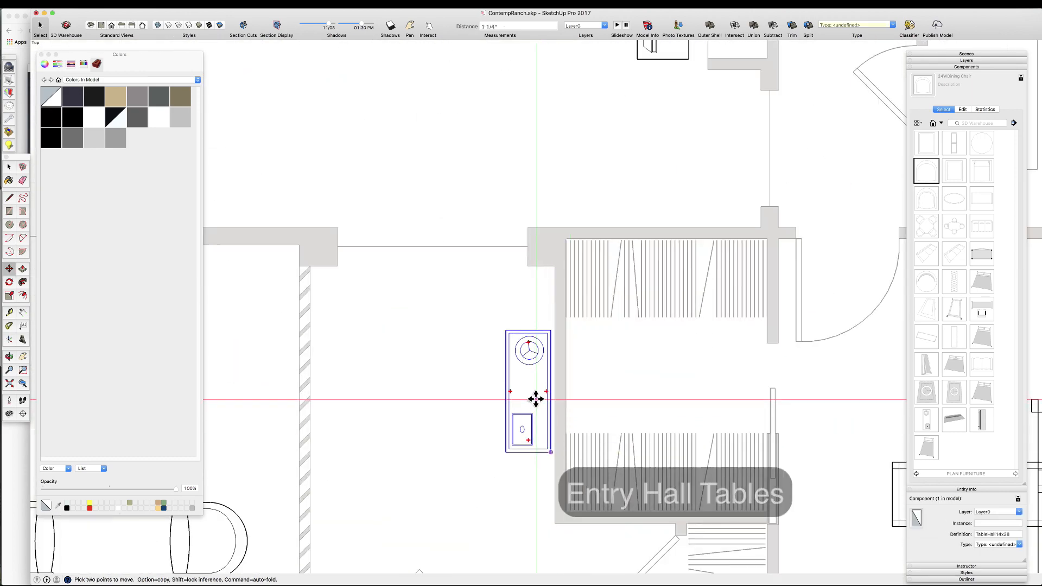
key("space")
- Flip the living room's 48x18 TV stand to face the seating and fit it into the niche beside the fireplace
scroll(535, 383, "down", 6)
scroll(621, 375, "up", 4)
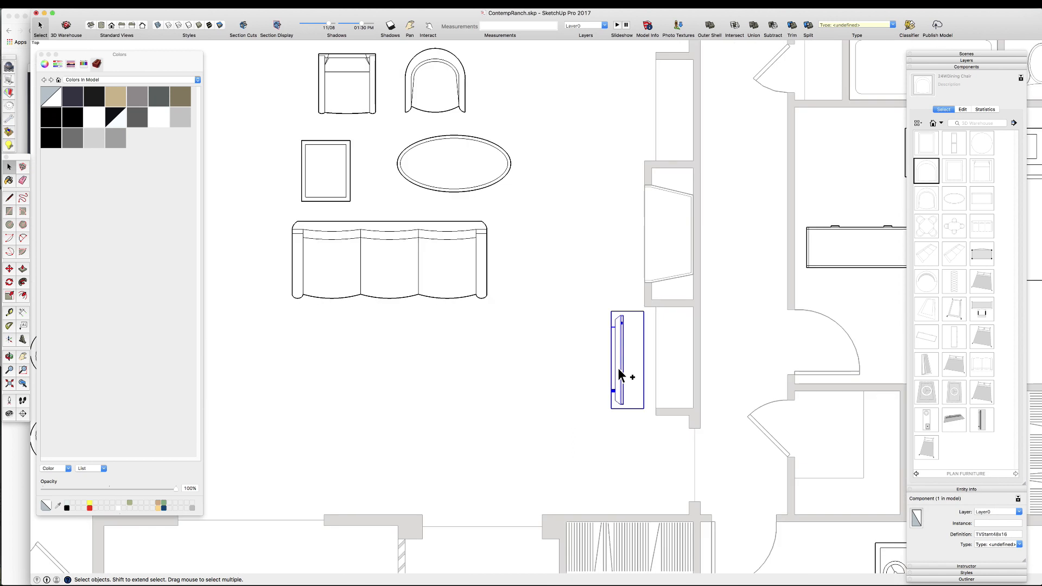
key("m")
left_click(635, 367)
scroll(694, 337, "up", 4)
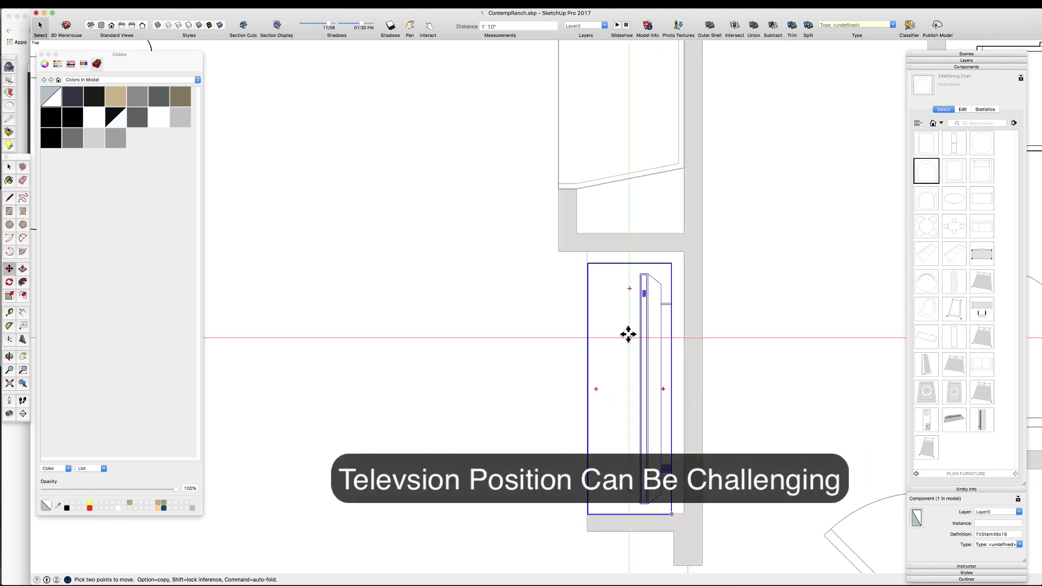
left_click(584, 261)
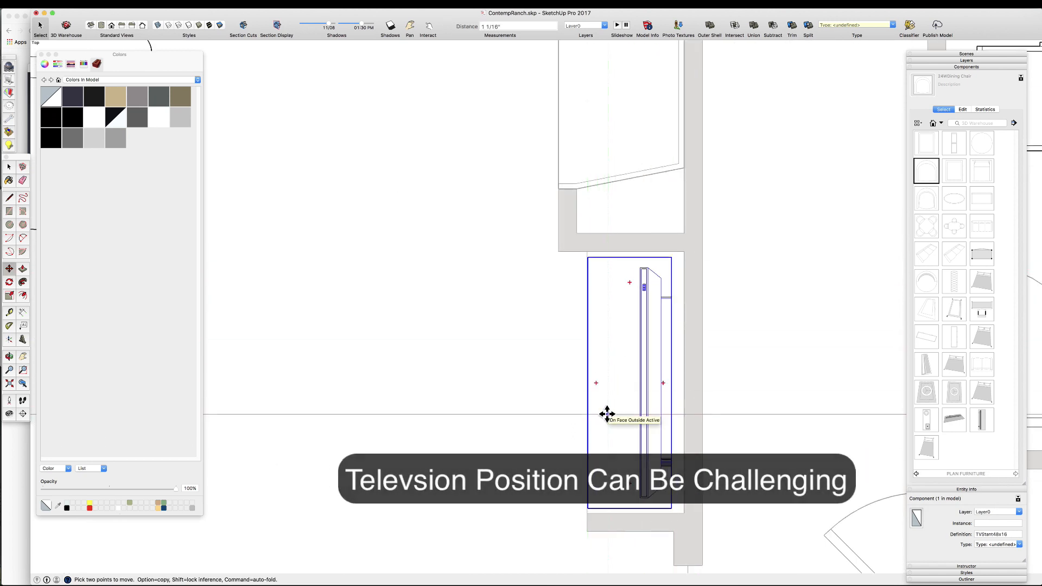
- Nudge the living room's TV stand about 11/16" within its niche beside the fireplace
left_click(607, 416)
scroll(660, 393, "up", 1)
left_click(645, 411)
scroll(648, 409, "down", 6)
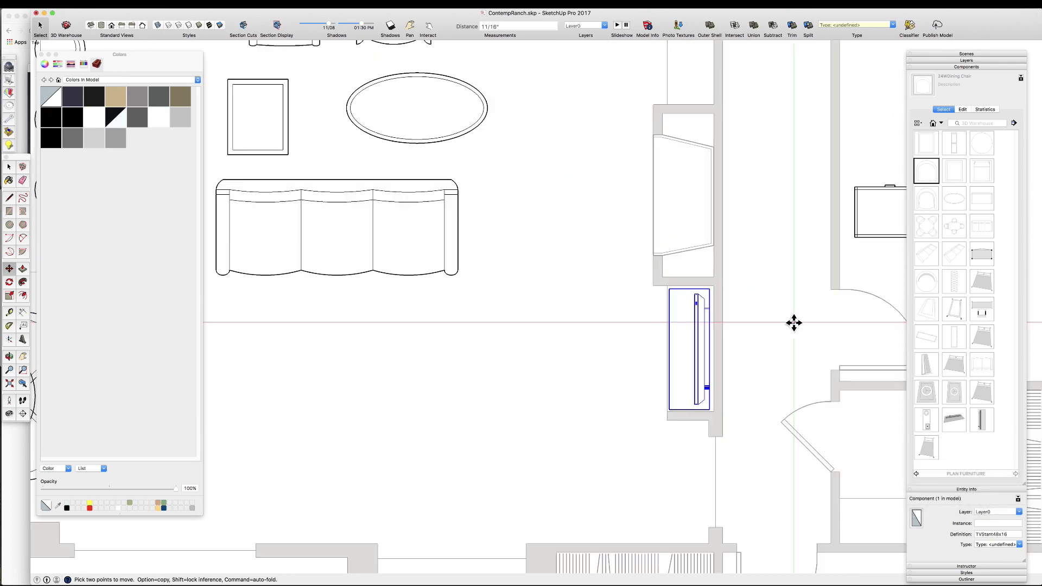
- Copy the living room's 96x38 sofa toward the dining room side, flip the copy to face the original, and widen the gap between them
key("space")
left_click(548, 304)
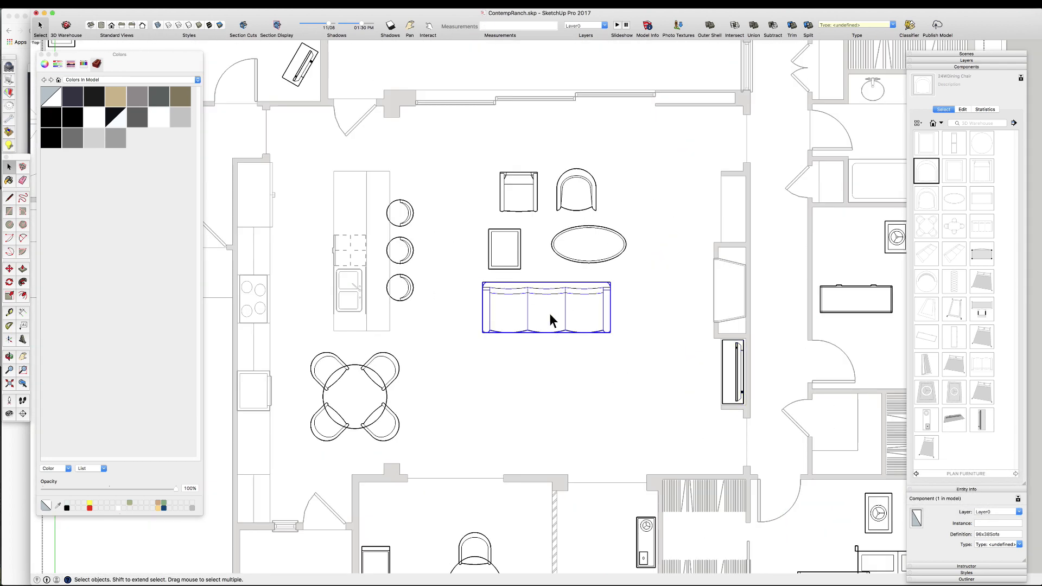
key("m")
key("alt")
left_click(549, 324)
left_click(552, 396)
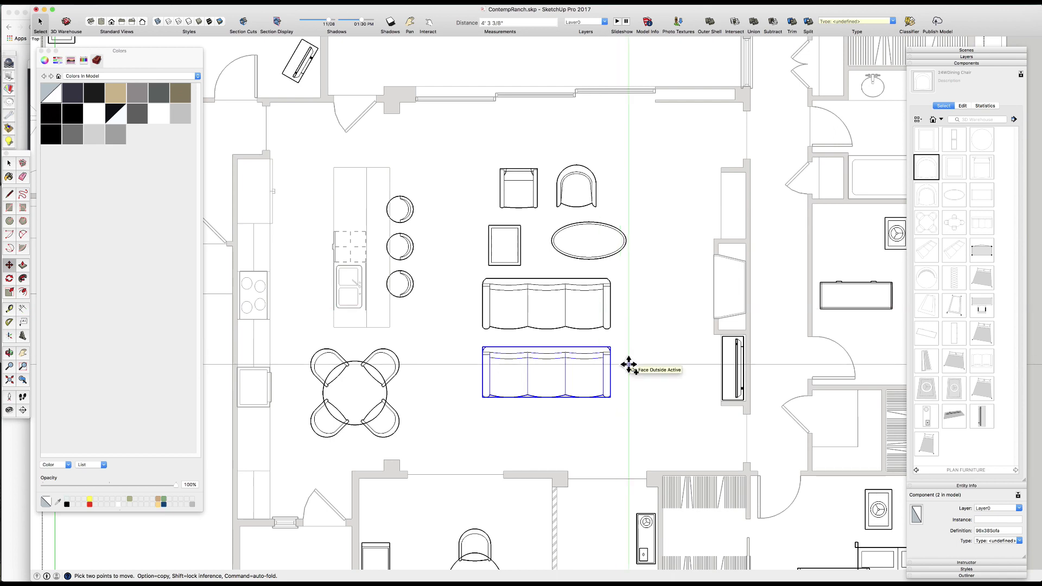
scroll(571, 404, "down", 3)
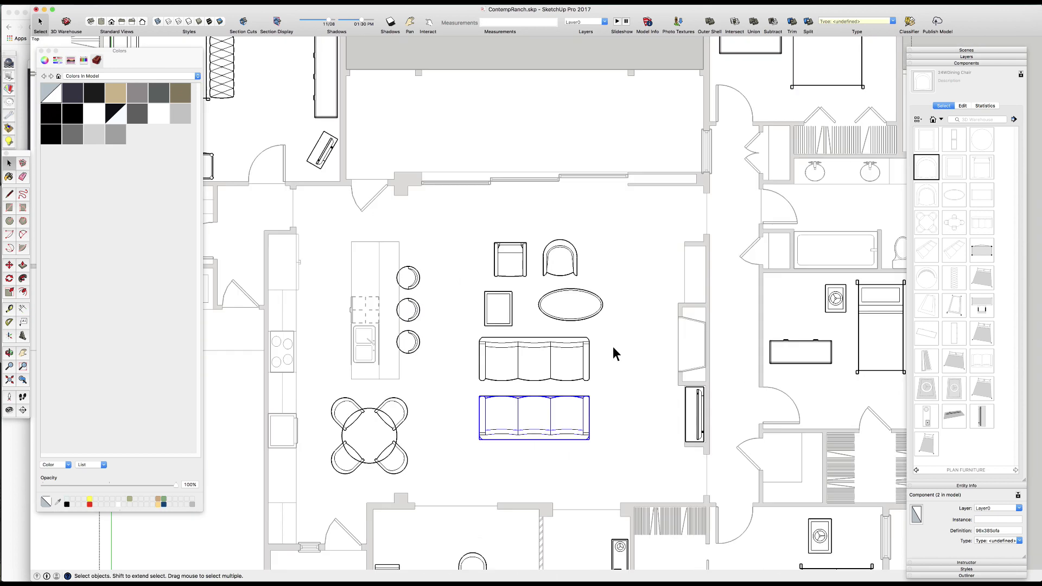
scroll(613, 346, "up", 2)
left_click(529, 355)
left_click(530, 382)
- Move the living room's recliner, swivel chair, end table and cocktail table toward the patio, clear of the sofas
key("space")
left_click(529, 374)
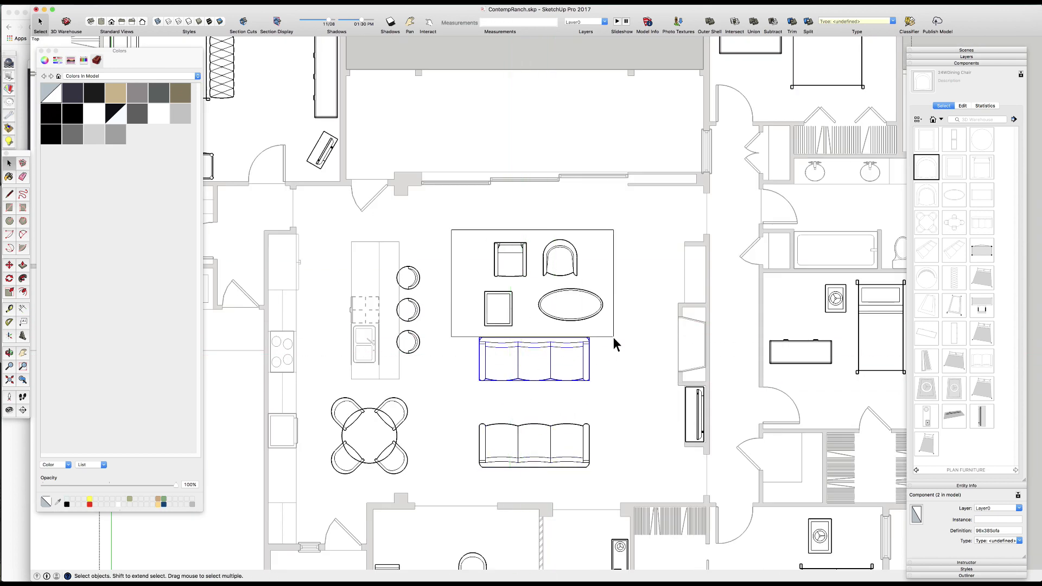
left_click(549, 307)
left_click(512, 197)
scroll(517, 198, "down", 2)
scroll(528, 331, "up", 1)
- Spread the two facing living room sofas apart to leave space for a seating group between them
key("space")
left_click(530, 341)
key("m")
left_click(522, 332)
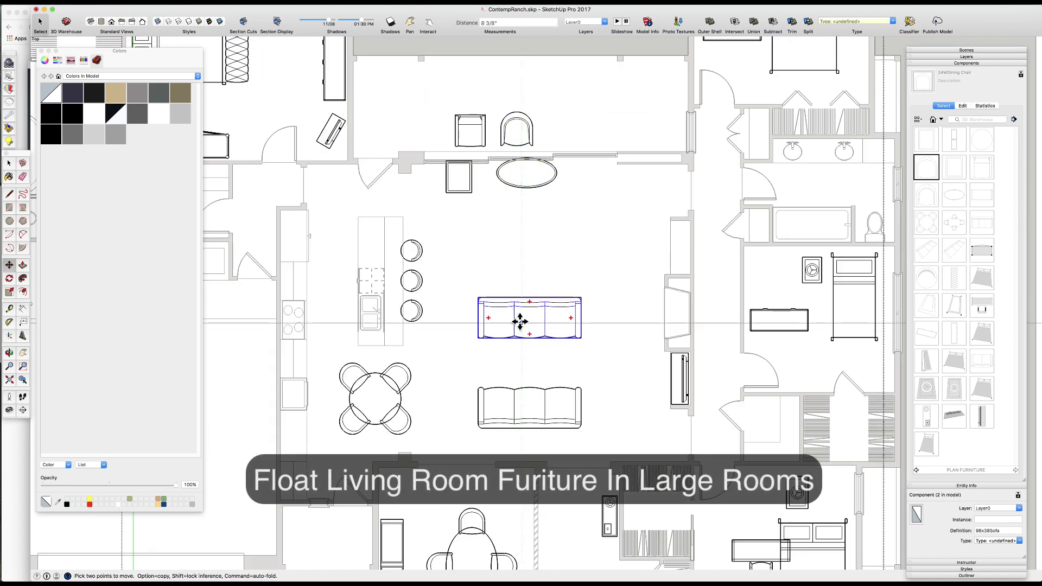
key("m")
left_click(528, 418)
left_click(557, 376)
scroll(536, 345, "down", 2)
scroll(545, 396, "up", 2)
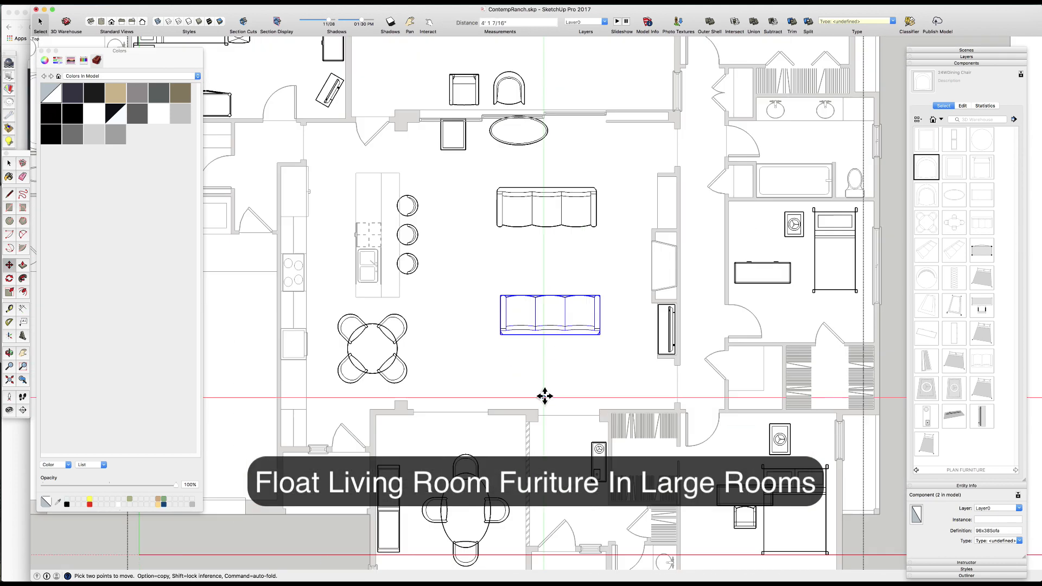
left_click(532, 319)
left_click(533, 340)
- Shift the patio-side sofa slightly so its ends line up with the sofa opposite
scroll(551, 207, "up", 1)
key("space")
left_click(526, 209)
key("m")
left_click(526, 218)
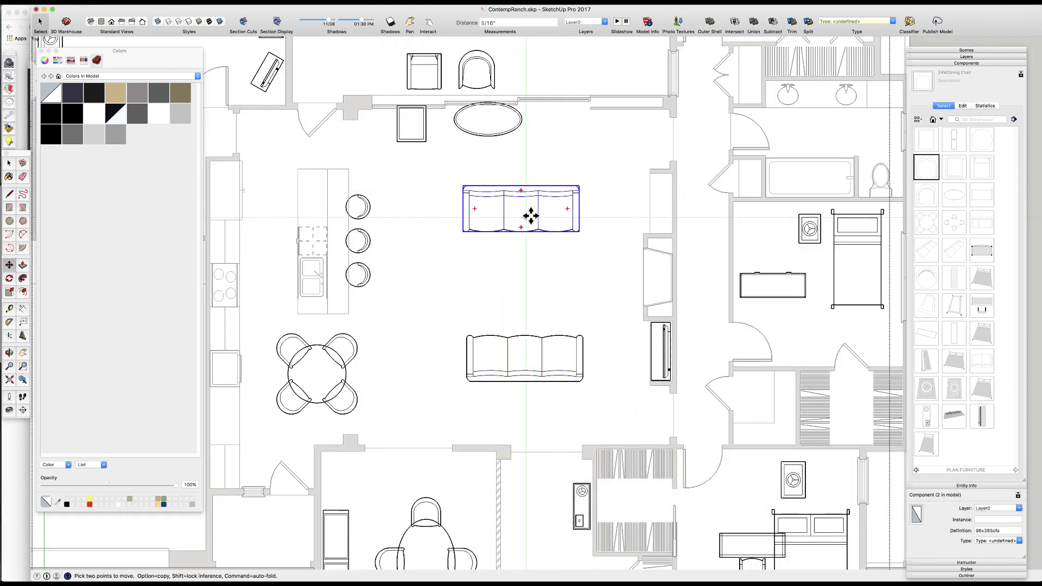
scroll(516, 309, "down", 2)
scroll(519, 181, "up", 1)
- Move the oval 28x58 cocktail table into the space between the two facing sofas
key("space")
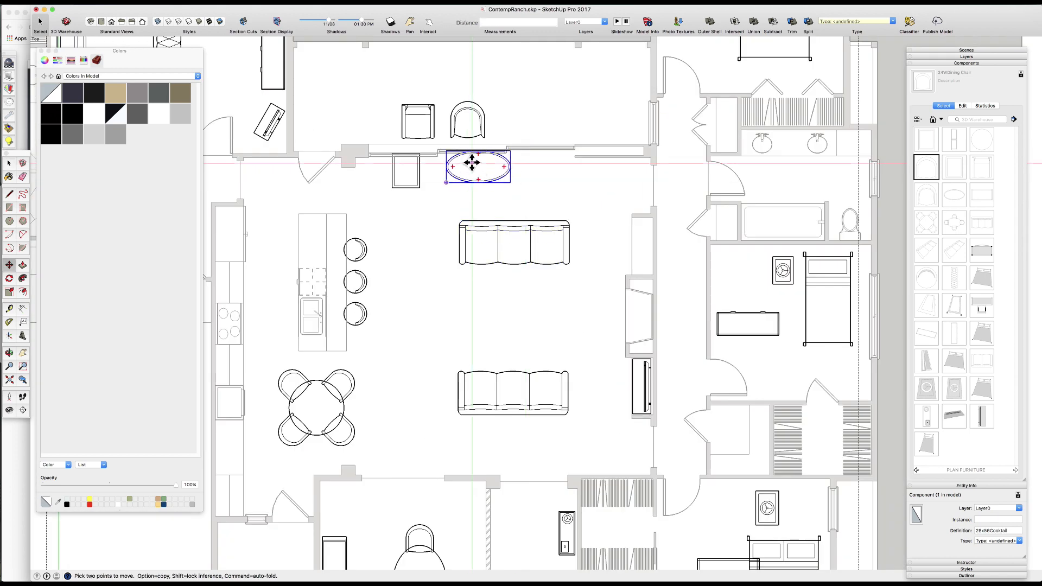
left_click(472, 162)
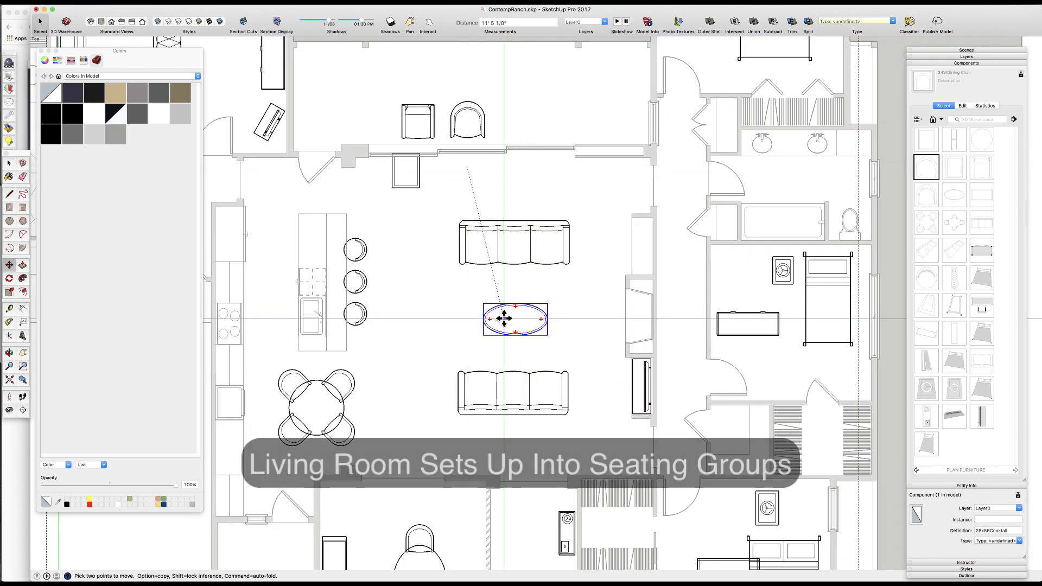
left_click(504, 319)
key("space")
- Rotate the swivel chair 90 degrees, place it on the kitchen side facing the cocktail table, and add a copy about 3' beside it
scroll(504, 319, "down", 2)
scroll(489, 187, "up", 2)
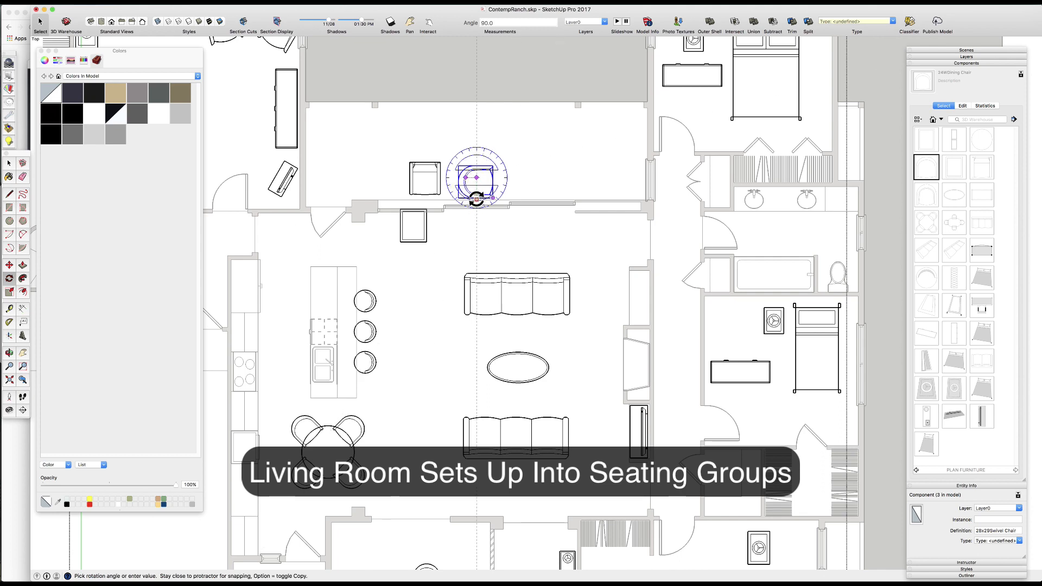
left_click(477, 199)
key("m")
left_click(472, 185)
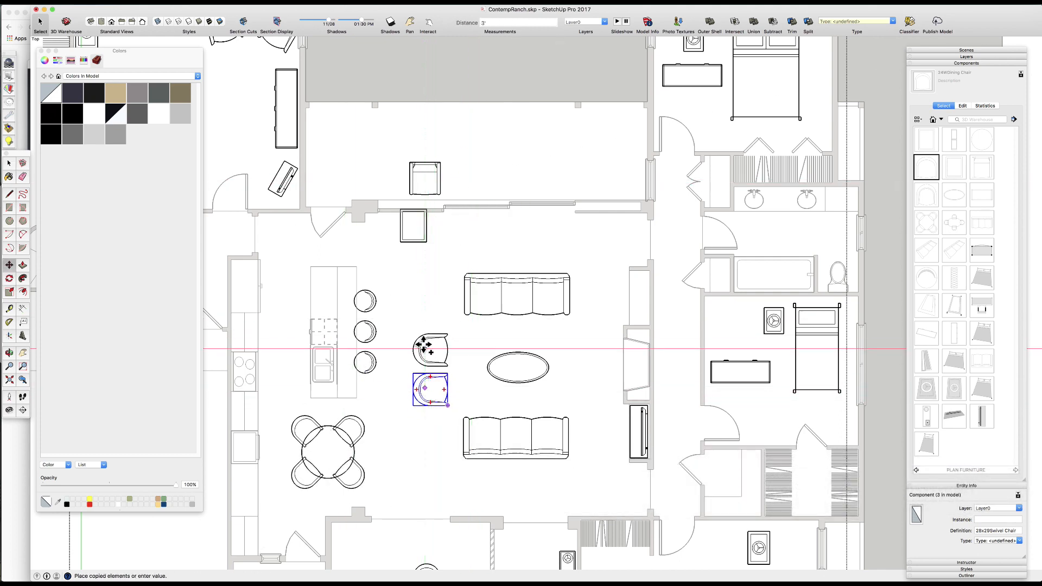
scroll(433, 324, "down", 5)
scroll(559, 355, "up", 5)
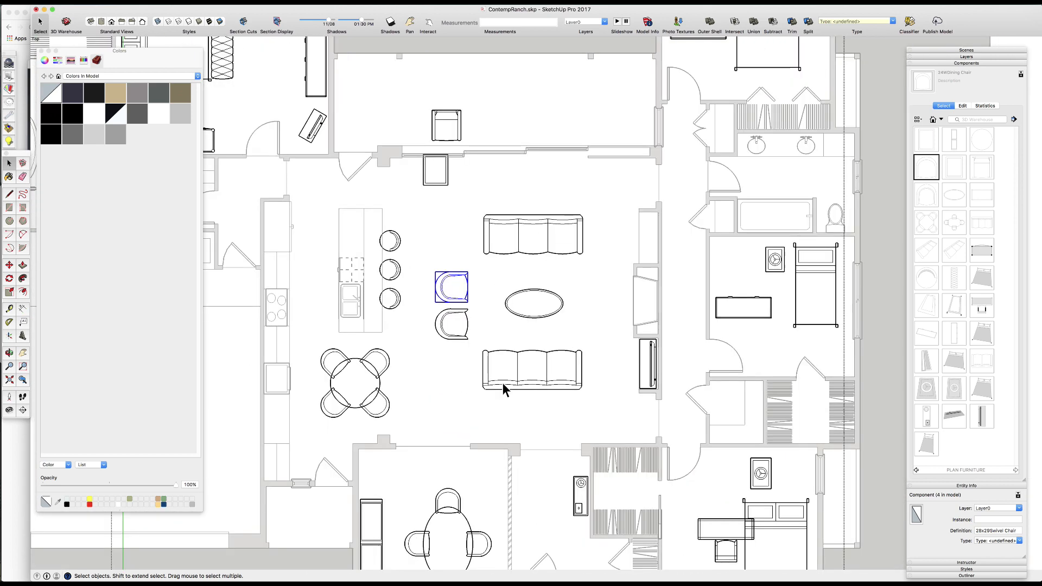
- Move both sofas and the cocktail table together slightly closer to the pair of swivel chairs
left_click(534, 313, "shift")
left_click(533, 233, "shift")
key("m")
left_click(523, 243)
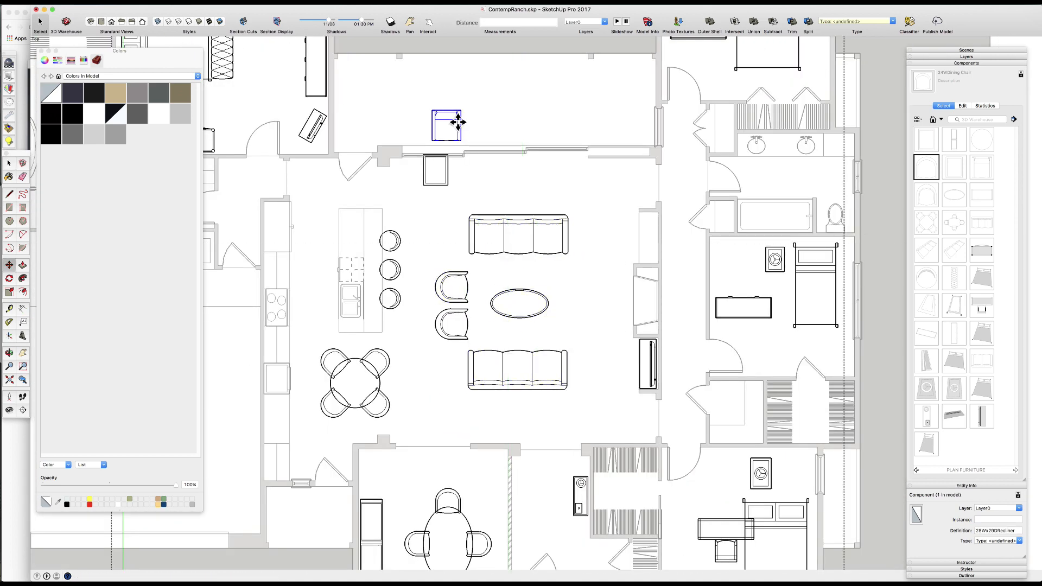
- Place the 28Wx29D recliner between the patio-side sofa and the fireplace wall, rotated 30 degrees toward the cocktail table
left_click(458, 122)
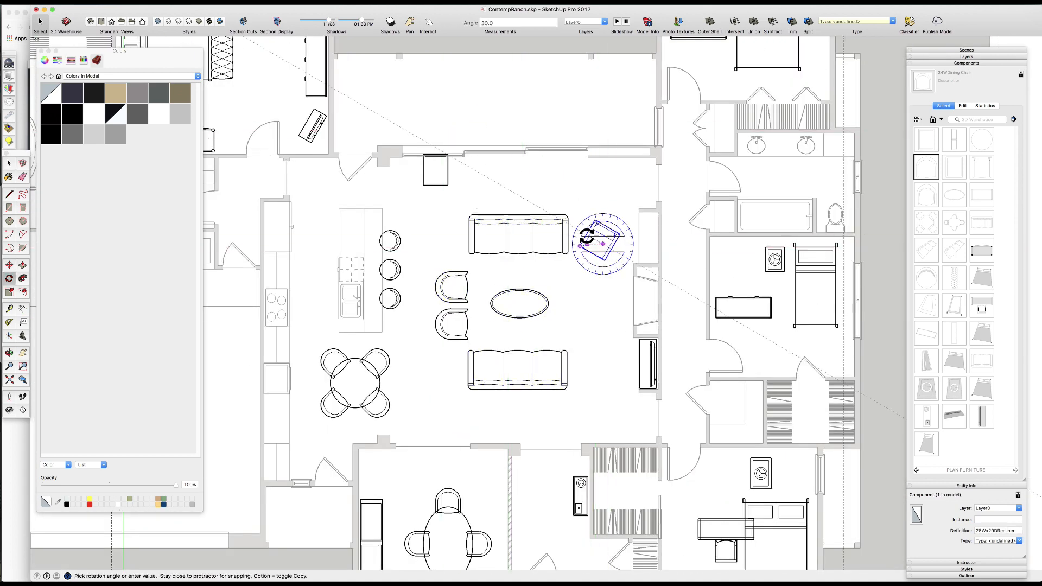
left_click(587, 236)
key("space")
scroll(651, 220, "up", 1)
key("q")
left_click(622, 234)
key("space")
key("m")
left_click(591, 243)
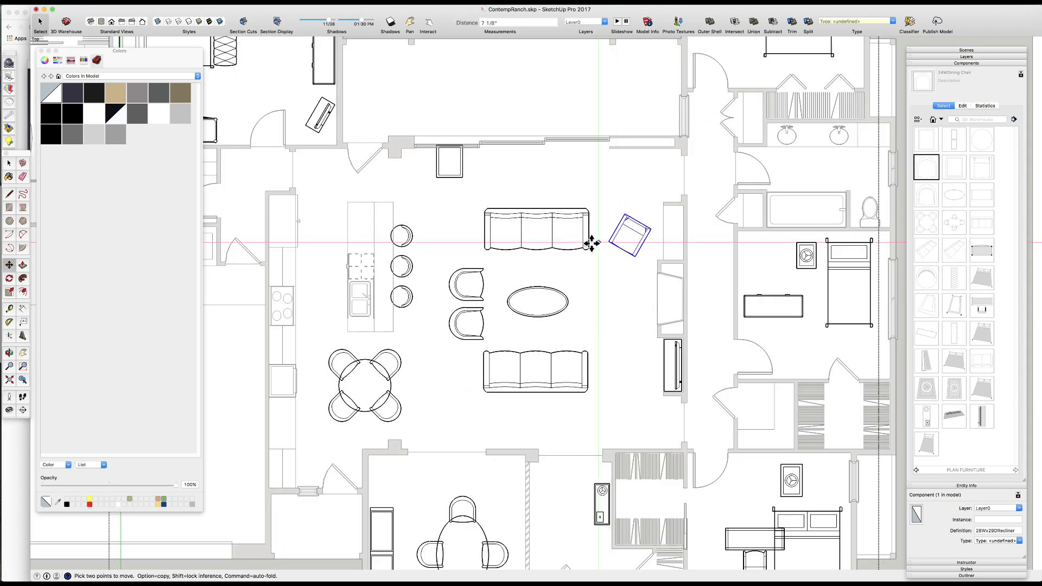
- Place the 24x30 end table at the kitchen end of the patio-side sofa and copy it to the same end of the facing sofa
key("space")
scroll(722, 340, "down", 1)
left_click(455, 169)
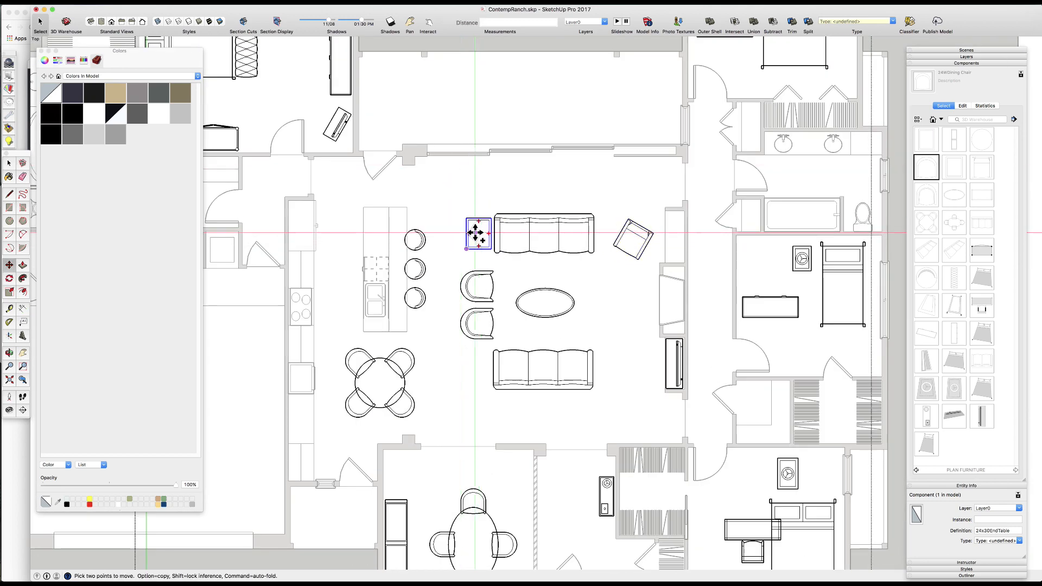
key("alt")
left_click(475, 233)
left_click(473, 368)
key("space")
scroll(546, 368, "down", 2)
scroll(542, 361, "up", 1)
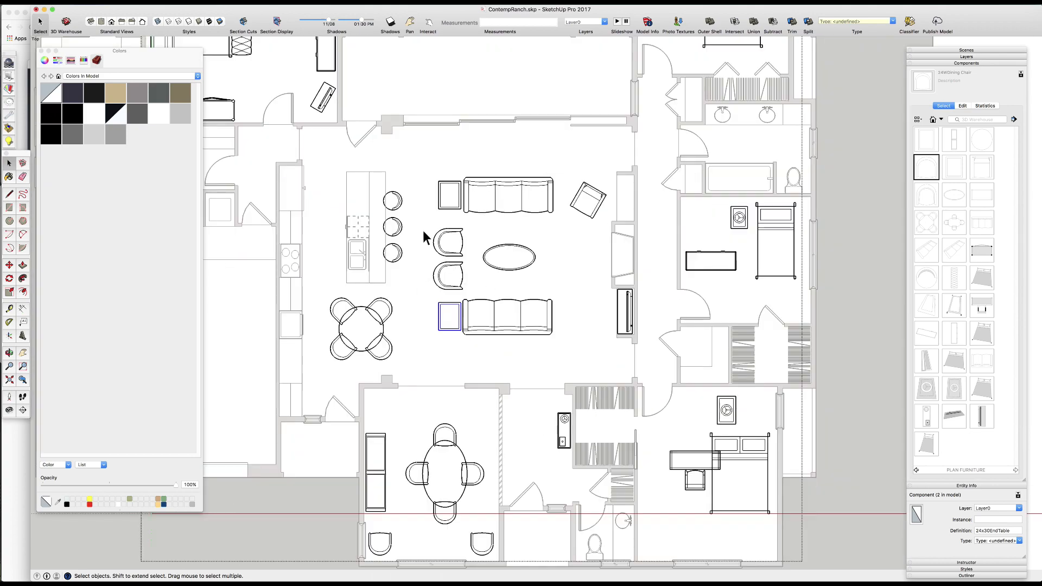
- Rotate the rear corner bedroom's queen bed 90 degrees so its headboard faces the exterior side wall
scroll(425, 233, "up", 4)
scroll(468, 308, "down", 4)
scroll(495, 260, "down", 3)
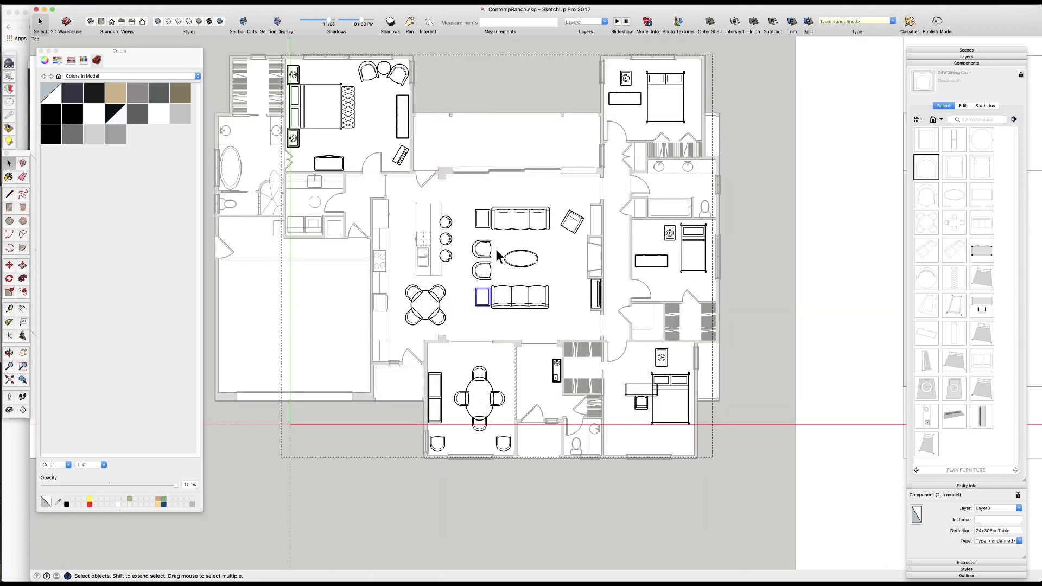
scroll(496, 249, "down", 1)
scroll(629, 418, "up", 6)
left_click(601, 186)
key("q")
left_click(616, 243)
left_click(592, 243)
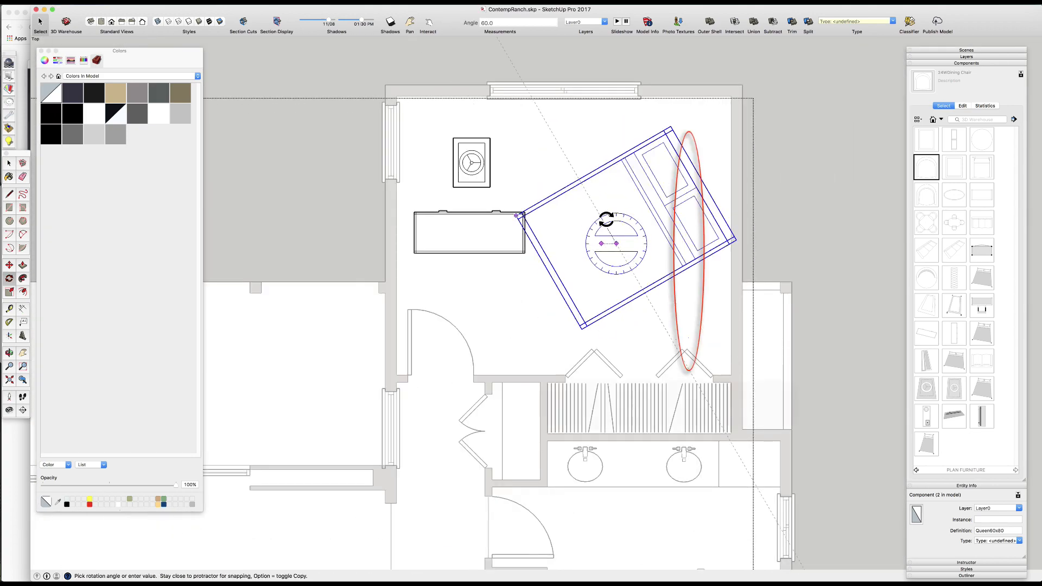
left_click(617, 215)
- Move the rotated queen bed so its headboard sits against the exterior side wall
scroll(618, 215, "down", 3)
scroll(648, 182, "up", 3)
key("m")
left_click(671, 330)
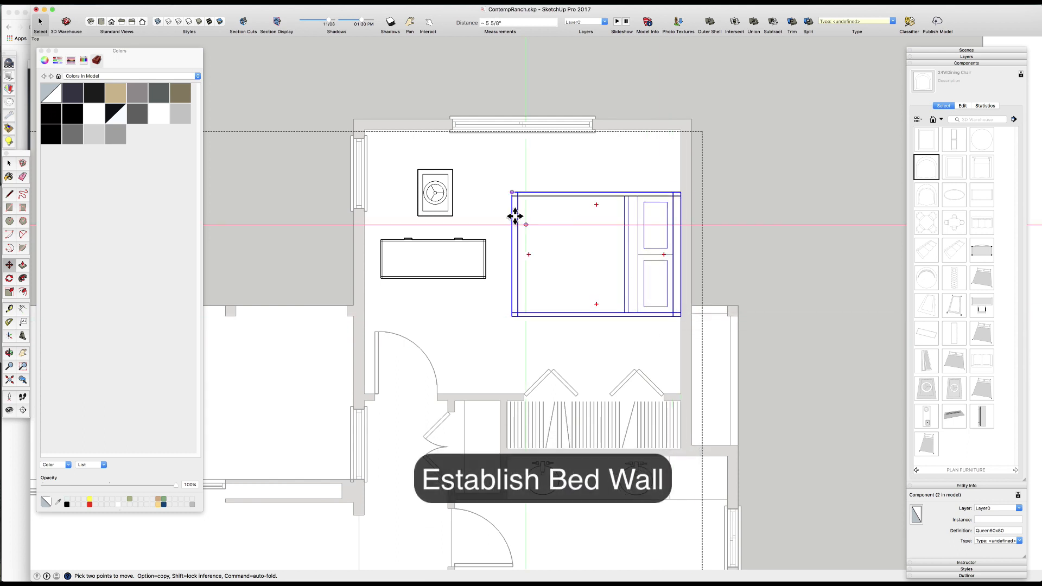
- Place the 18x24 nightstand against the wall beside the queen bed's headboard and copy it to the bed's other side
left_click(451, 216)
left_click(681, 192)
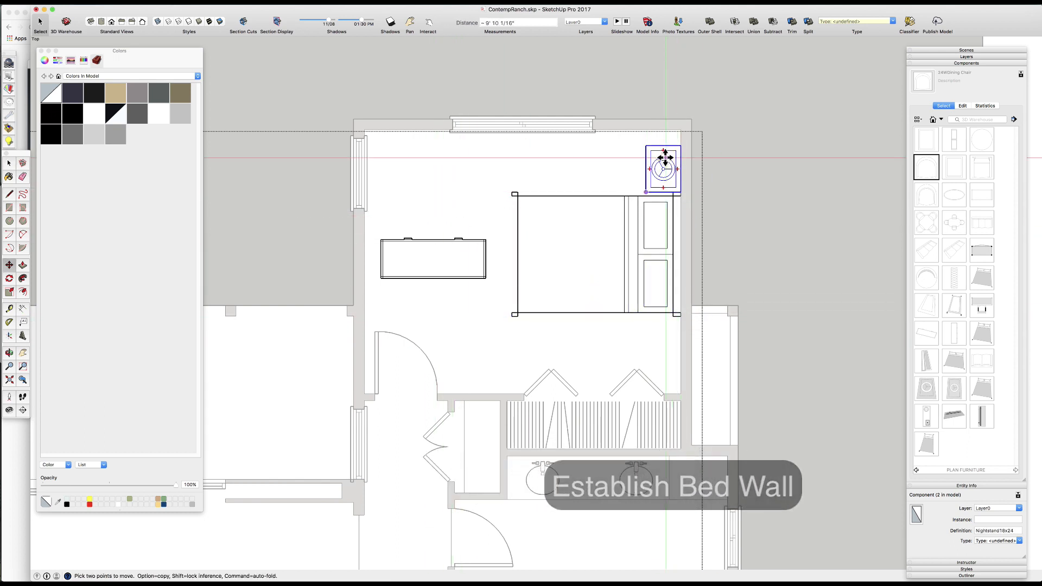
key("alt")
left_click(681, 145)
left_click(685, 316)
key("space")
- Turn the 54x20 dresser 90 degrees and place it along the wall opposite the bed, with a small gap behind it
scroll(686, 316, "down", 3)
scroll(530, 279, "up", 2)
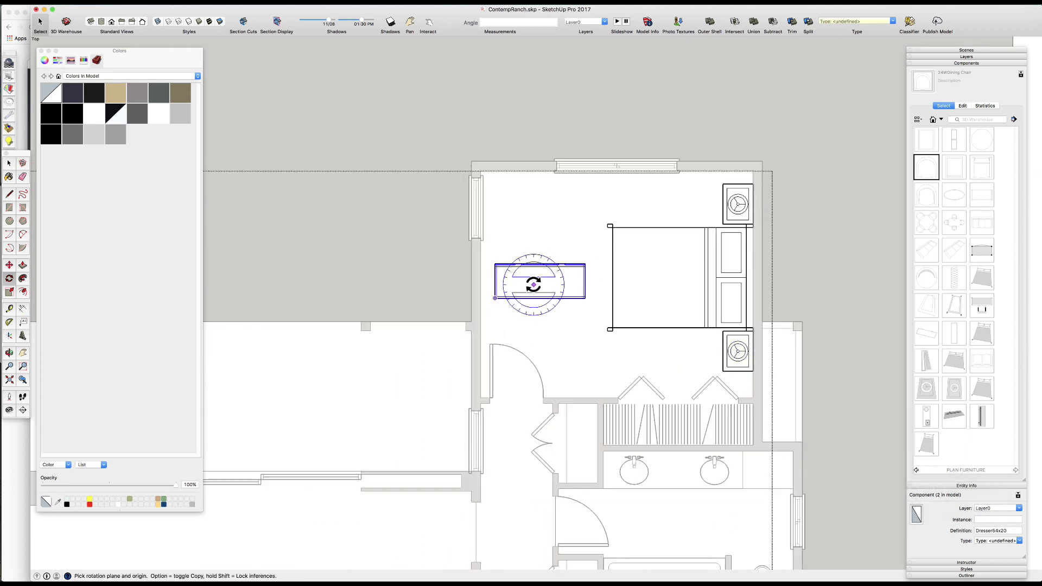
scroll(532, 295, "up", 3)
key("m")
left_click(506, 310)
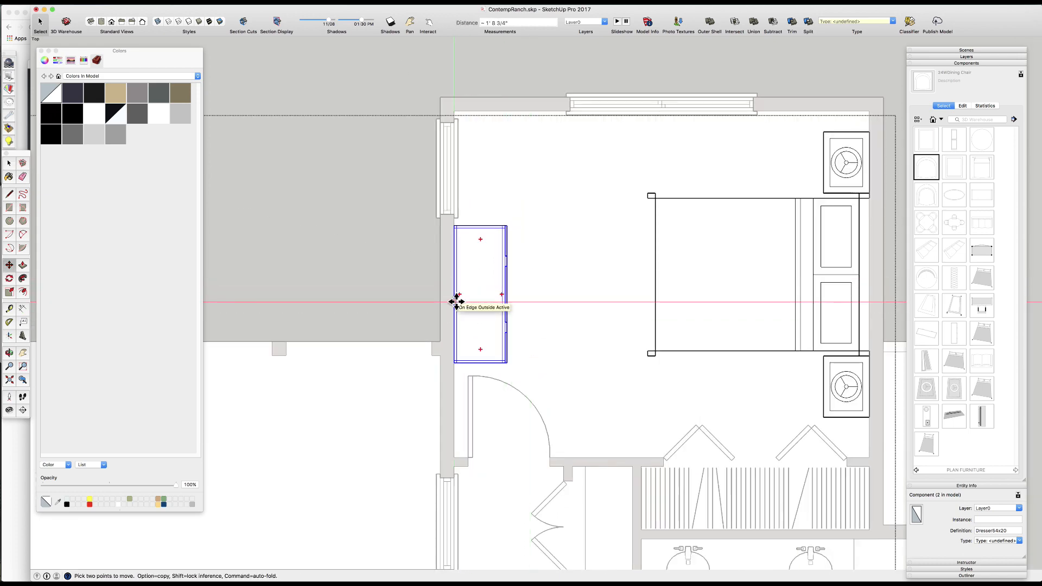
left_click(455, 300)
left_click(469, 298)
left_click(475, 298)
key("space")
scroll(476, 239, "down", 3)
scroll(672, 273, "down", 3)
- Move the queen bed and both nightstands together slightly away from the headboard wall
scroll(651, 269, "up", 2)
left_click(628, 262)
left_click(673, 314, "shift")
left_click(675, 152, "shift")
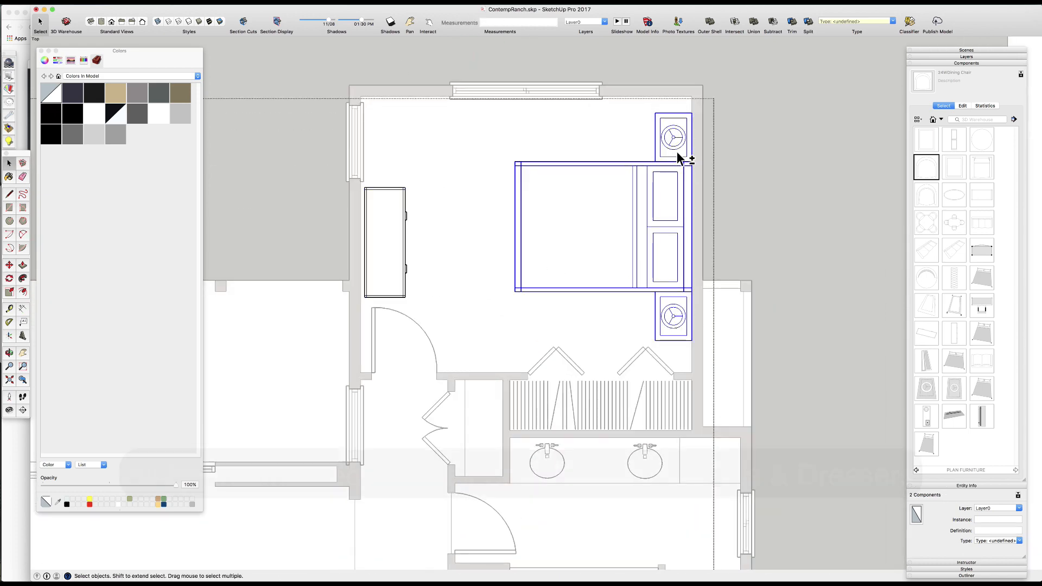
key("m")
left_click(674, 328)
scroll(675, 321, "down", 3)
scroll(586, 277, "up", 4)
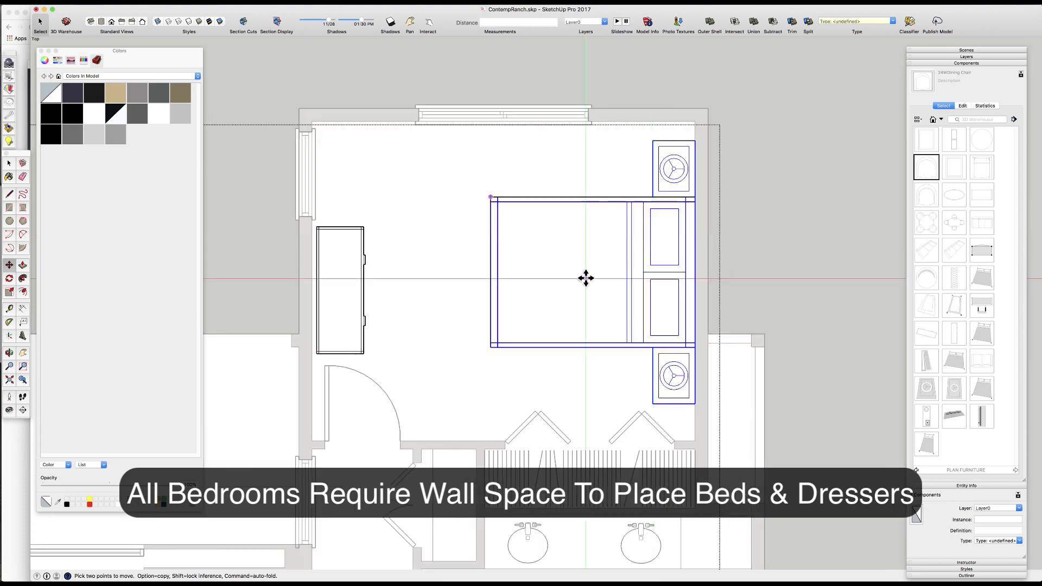
key("space")
- Delete the existing queen bed and nightstand from the front bedroom
scroll(596, 239, "down", 4)
scroll(501, 320, "up", 2)
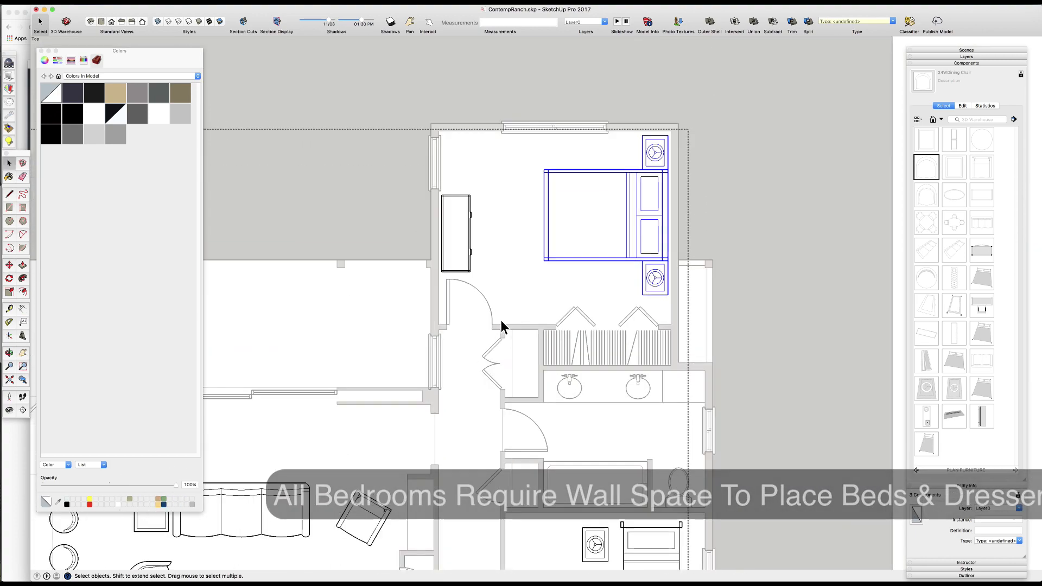
scroll(588, 146, "down", 4)
scroll(524, 215, "up", 2)
scroll(523, 215, "down", 3)
scroll(513, 397, "up", 5)
left_click(561, 408)
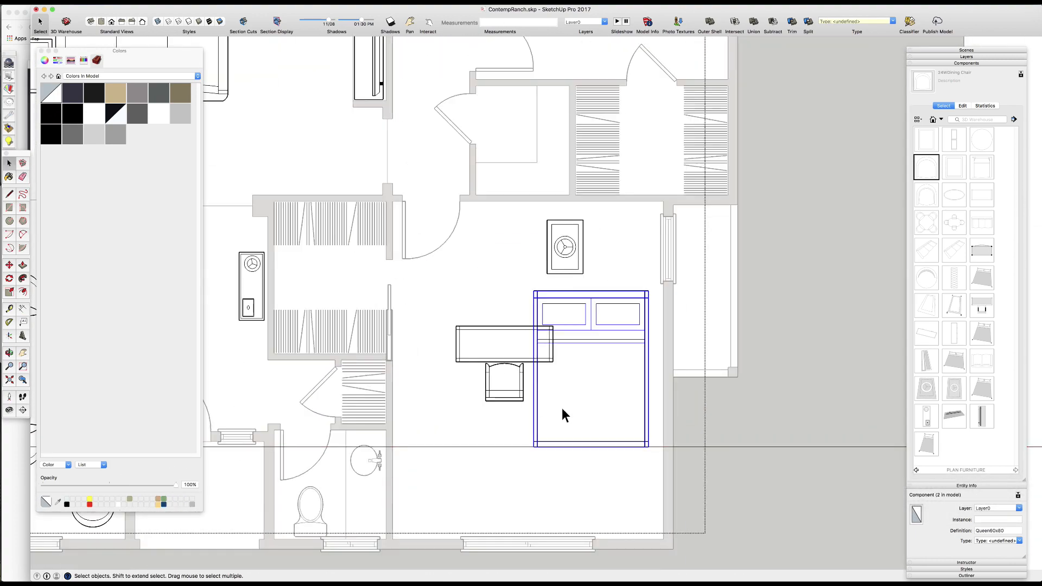
key("Delete")
left_click(561, 249)
key("Delete")
- Copy the rear bedroom's queen bed with both nightstands to the front bedroom's exterior side wall, below the window
scroll(521, 401, "down", 5)
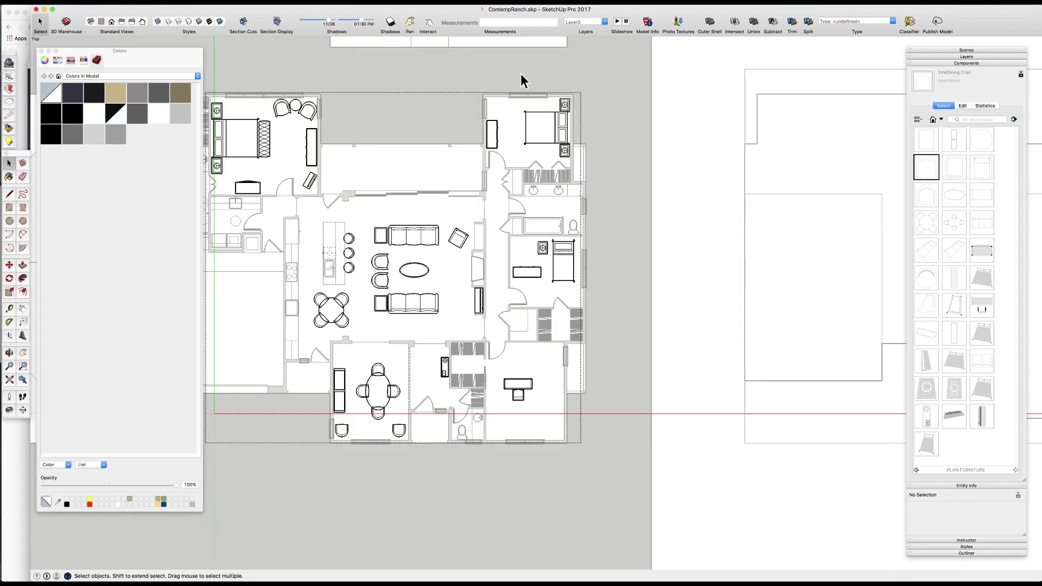
scroll(522, 77, "up", 2)
left_click(576, 112)
key("m")
scroll(577, 113, "up", 5)
key("alt")
left_click(590, 82)
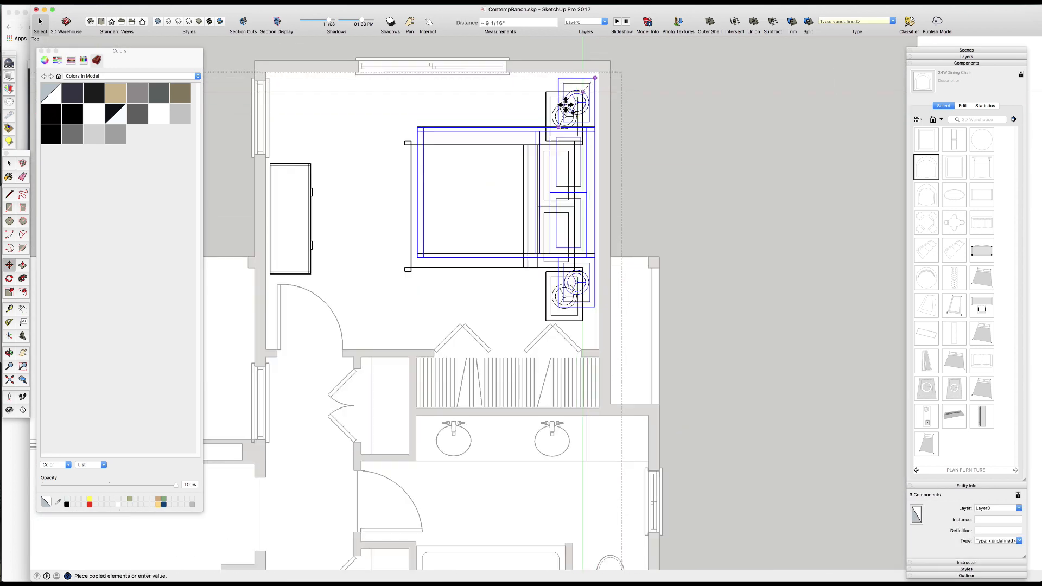
scroll(521, 87, "down", 6)
scroll(520, 323, "up", 5)
scroll(562, 303, "up", 2)
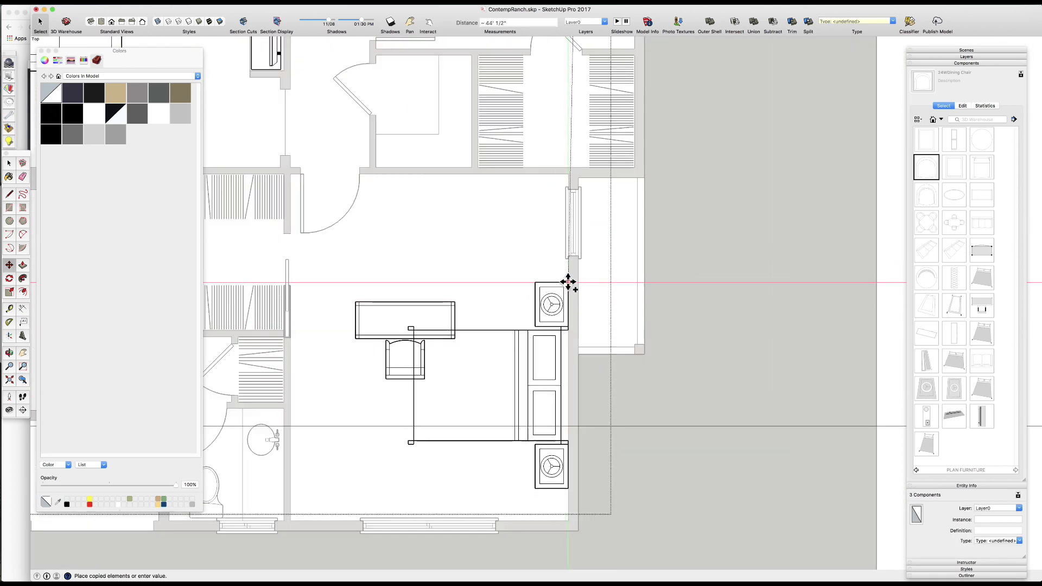
left_click(569, 282)
- Move the copied bed and nightstands 2" away from the front bedroom's exterior wall
left_click(474, 400)
left_click(470, 400)
scroll(476, 323, "down", 3)
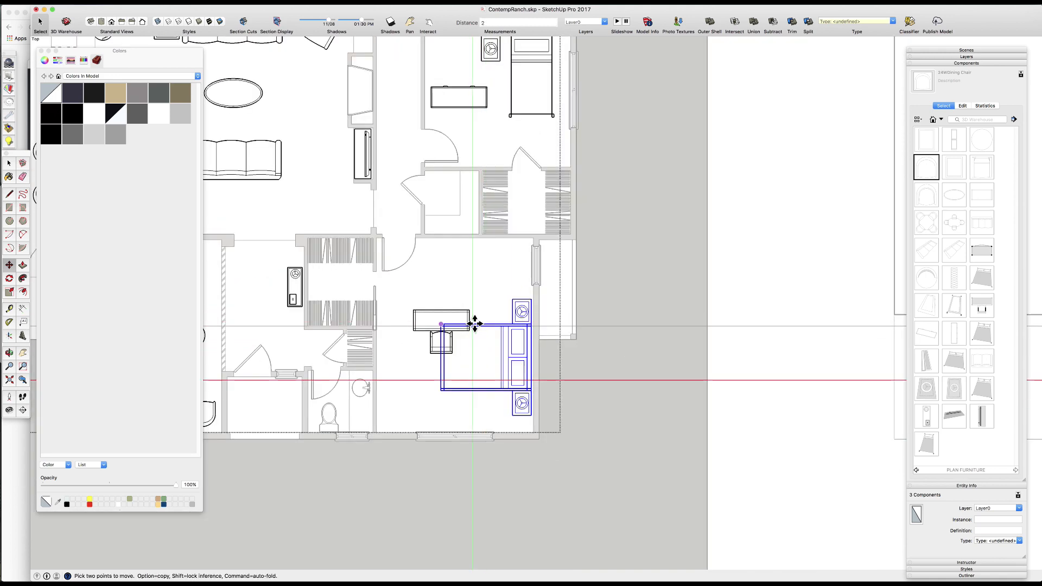
scroll(425, 314, "up", 3)
- Move the small desk set against the front bedroom's closet-side wall, between the door and the side window
key("space")
left_click(423, 313)
key("m")
left_click(422, 314)
left_click(463, 195)
scroll(441, 169, "up", 3)
left_click(457, 198)
left_click(448, 191)
scroll(482, 206, "down", 3)
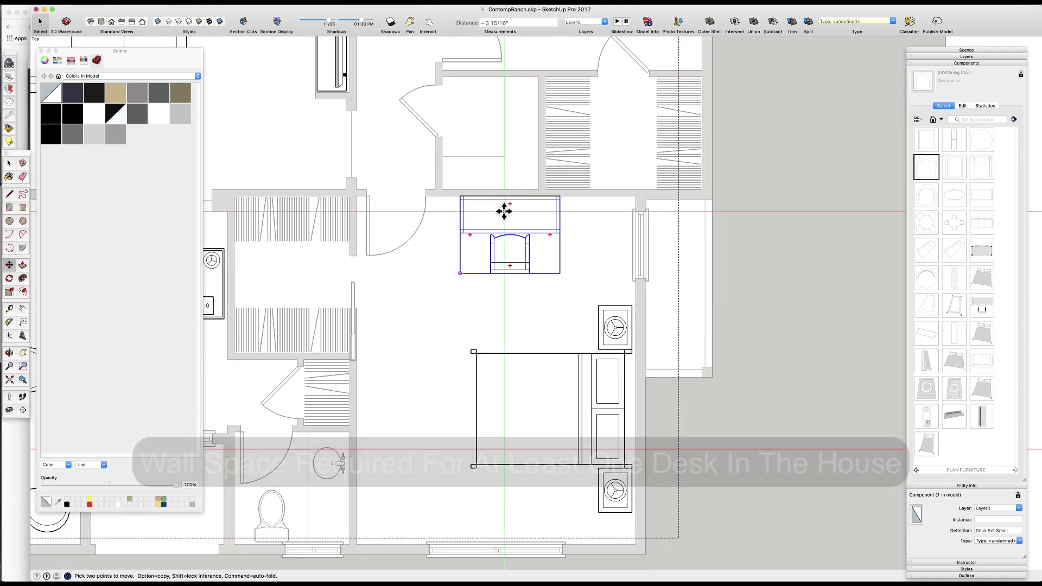
- Offset the desk set 2" away from the wall behind it
left_click(505, 211)
left_click(496, 221)
type("2")
key("Return")
scroll(543, 244, "down", 5)
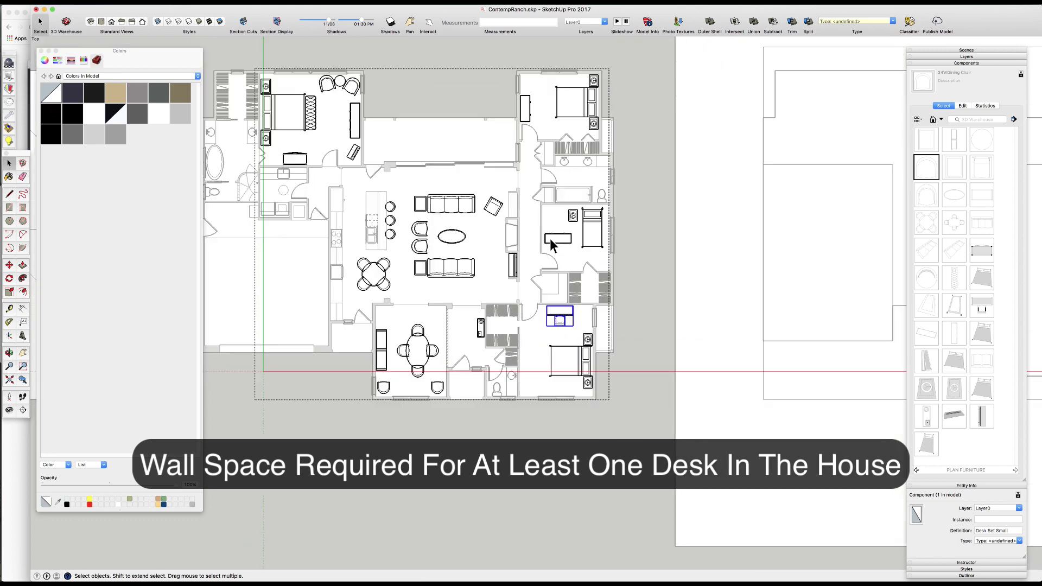
- Copy the primary bedroom's 72x20 dresser into the front bedroom, near the wall opposite the foot of the bed
key("space")
left_click(340, 106)
left_click(332, 104)
scroll(525, 379, "up", 5)
left_click(526, 364)
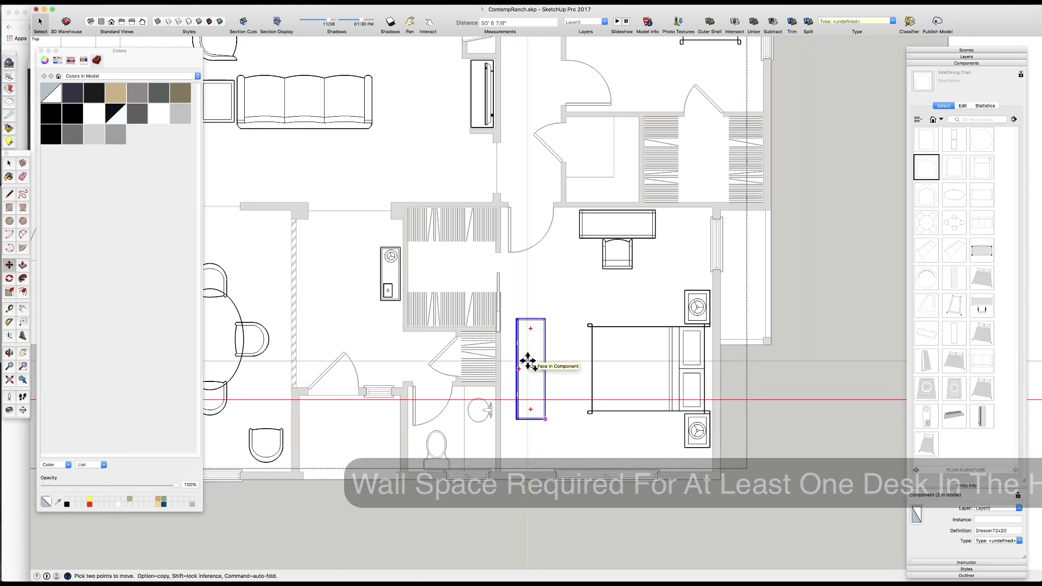
- Move the copied 72x20 dresser against the front bedroom's wall opposite the bed and offset it 2" from that wall
key("z")
scroll(526, 376, "up", 5)
left_click(490, 433)
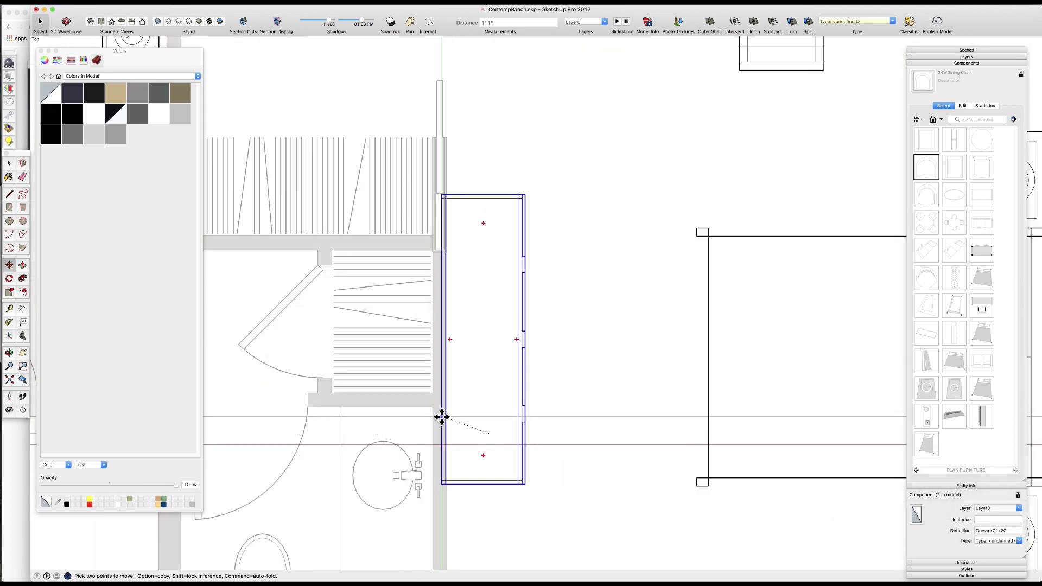
left_click(446, 420)
left_click(469, 423)
type("2")
key("Return")
scroll(495, 394, "down", 4)
scroll(490, 390, "down", 5)
key("space")
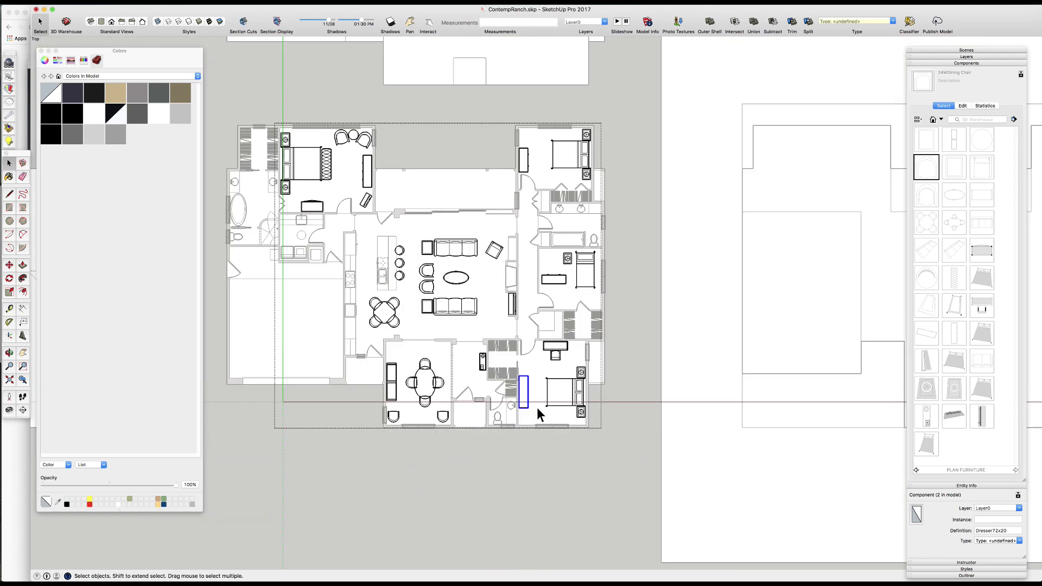
- Rotate the middle bedroom's 54x20 dresser 90° and move it against the hallway wall between the door and the bath wall
scroll(536, 407, "up", 8)
left_click(404, 358)
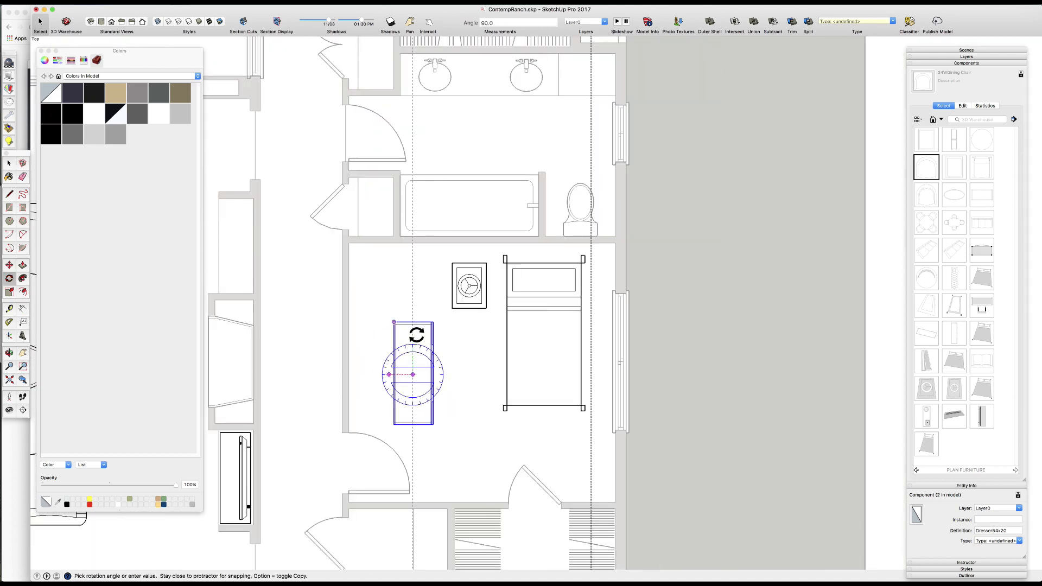
key("m")
left_click(392, 386)
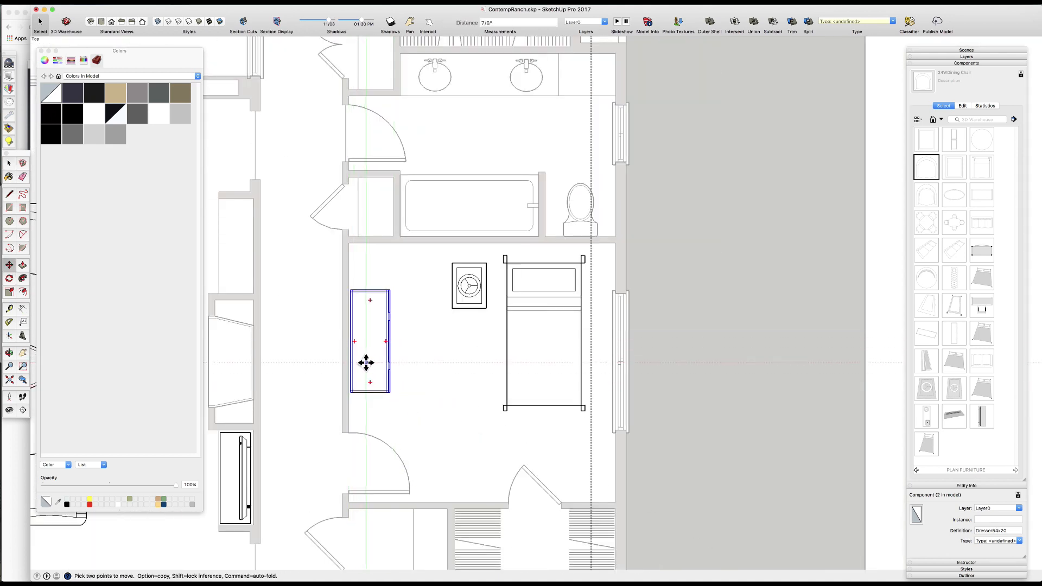
key("space")
- Rotate the middle bedroom's 18x24 nightstand 90° in plan
scroll(537, 250, "down", 4)
scroll(434, 298, "up", 4)
left_click(526, 269)
key("q")
left_click(518, 277)
left_click(500, 277)
left_click(519, 304)
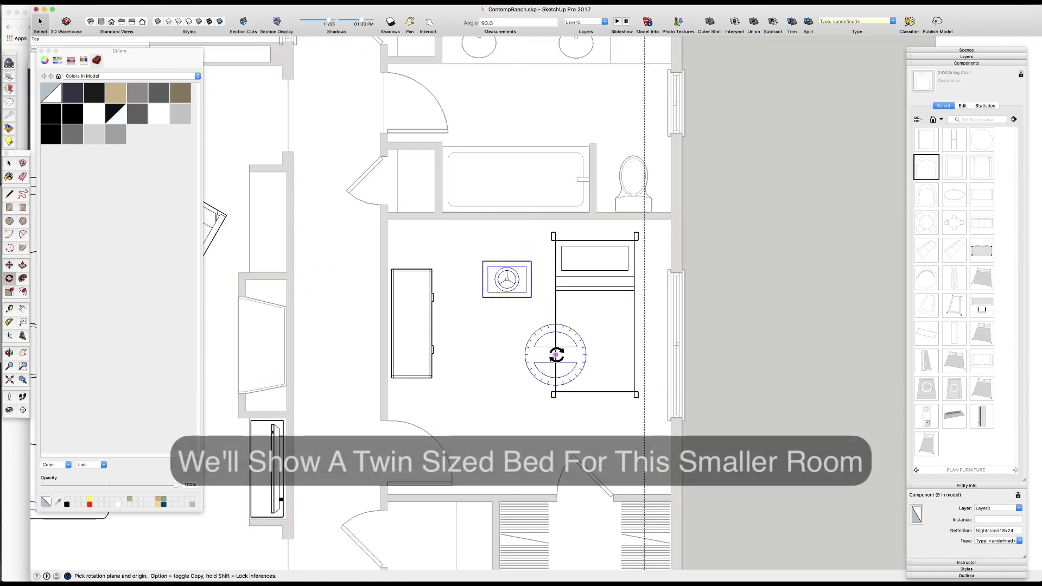
- Move the nightstand beside the head of the twin bed, on the dresser side
key("space")
left_click(556, 352)
scroll(522, 263, "up", 4)
left_click(563, 217)
scroll(599, 291, "down", 2)
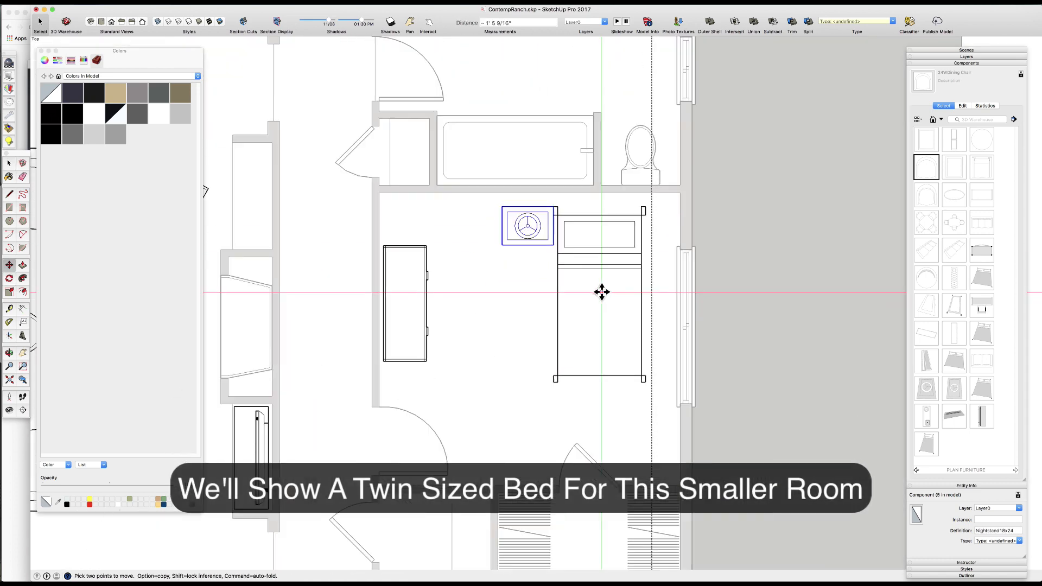
- Move the twin bed and nightstand together so the headboard sits near the bathroom wall and closer to the dresser
key("space")
left_click(585, 258, "shift")
key("m")
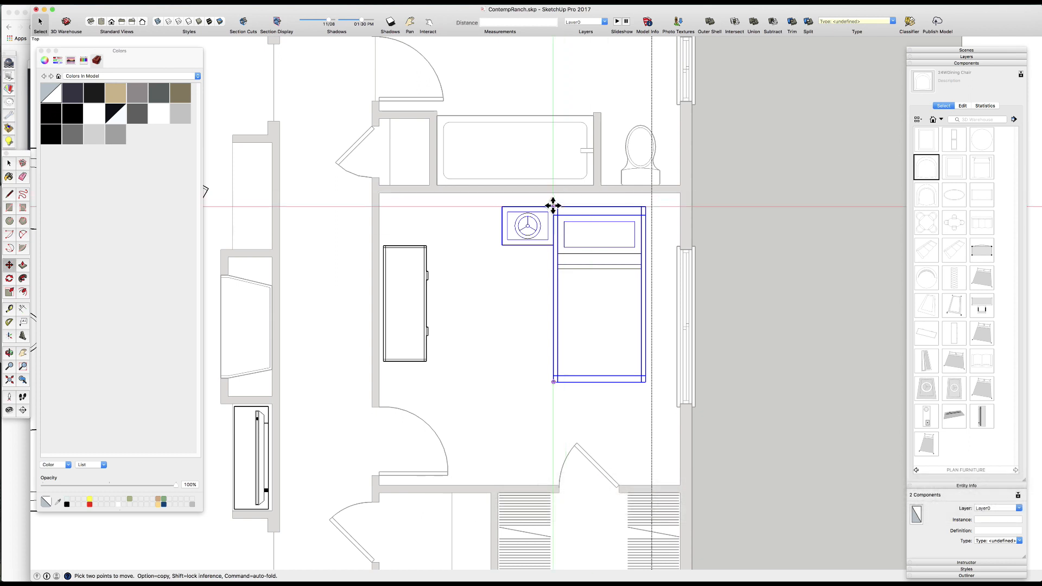
left_click(555, 211)
left_click(504, 195)
scroll(486, 239, "down", 2)
key("space")
- Move the nightstand to the window side of the twin bed and shift both pieces slightly toward the dresser
left_click(495, 206)
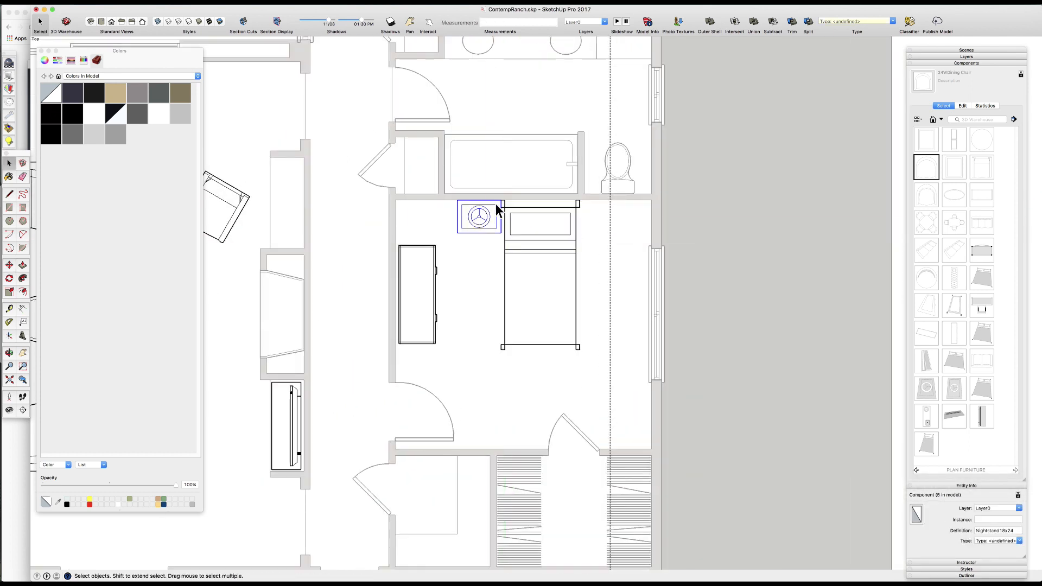
key("m")
left_click(460, 207)
left_click(579, 203)
key("space")
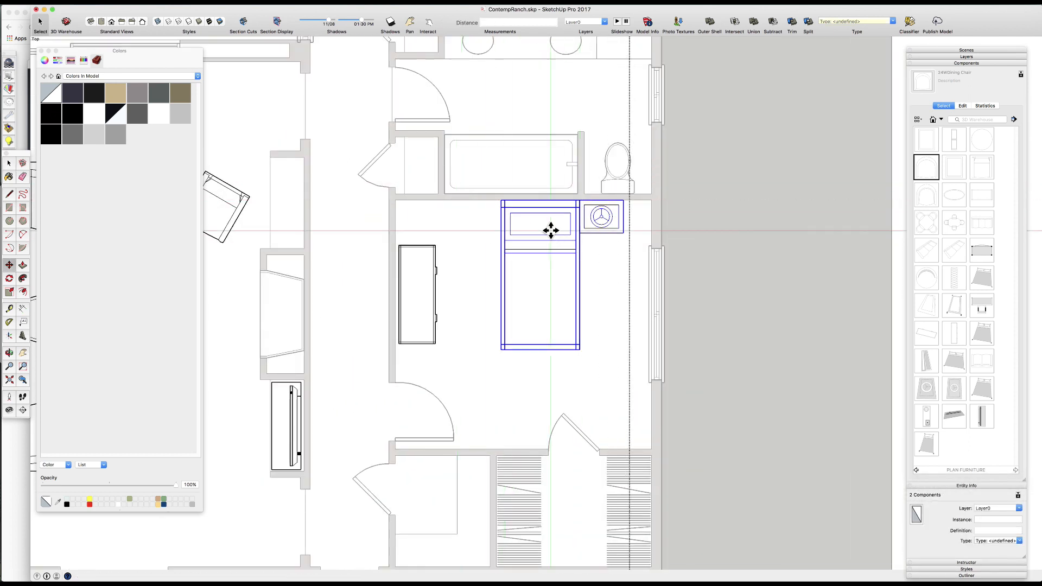
scroll(516, 246, "down", 4)
key("space")
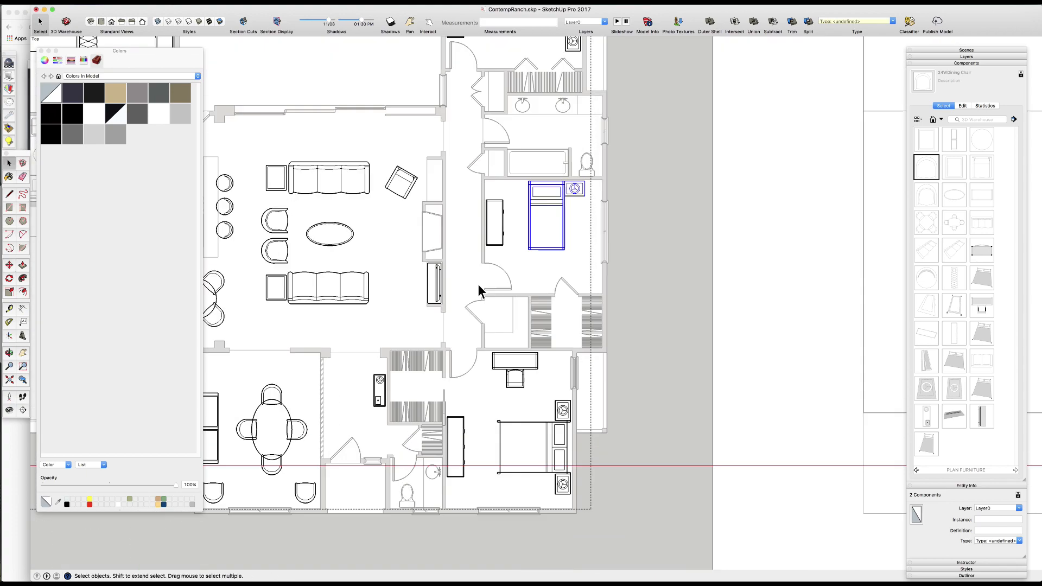
- Place a 28x28 swivel chair in the front bedroom's corner below the dresser and rotate it 135° to face the room
scroll(479, 291, "down", 3)
scroll(413, 353, "up", 3)
scroll(465, 367, "down", 4)
scroll(464, 381, "up", 3)
scroll(539, 419, "up", 5)
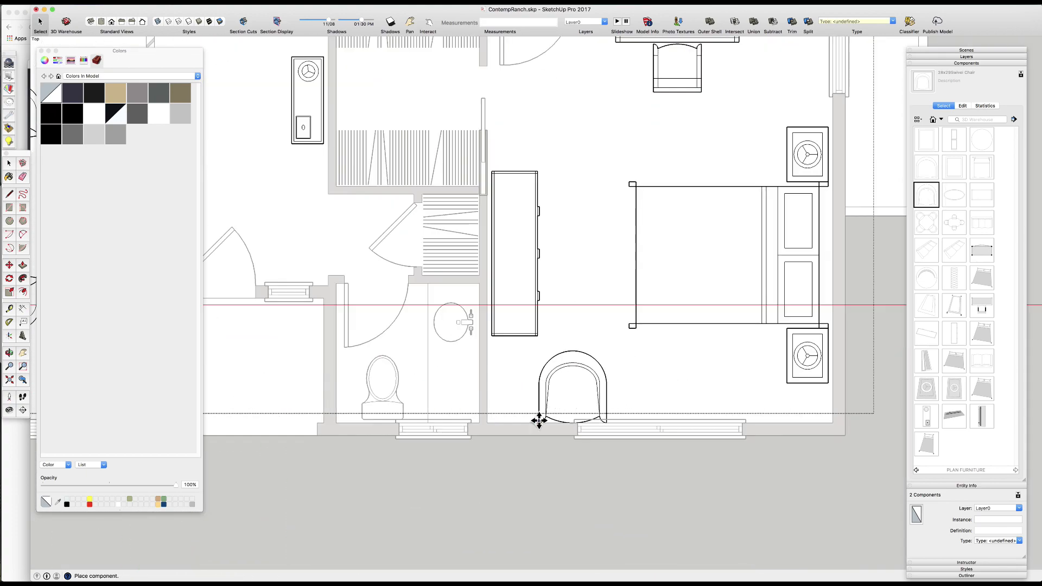
scroll(559, 410, "down", 2)
left_click(558, 409)
key("q")
scroll(562, 407, "up", 3)
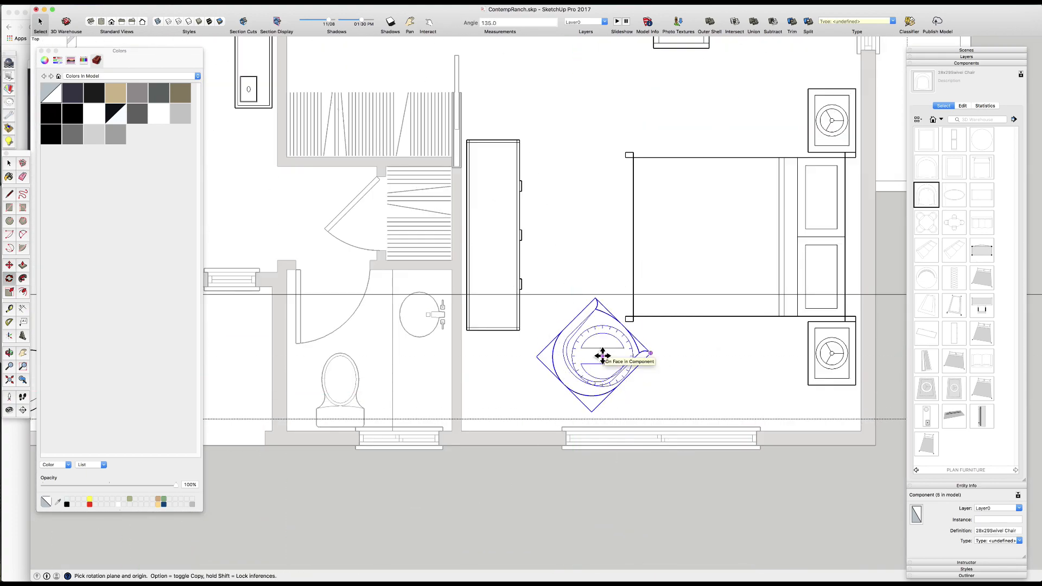
scroll(559, 374, "down", 2)
key("space")
scroll(641, 282, "down", 4)
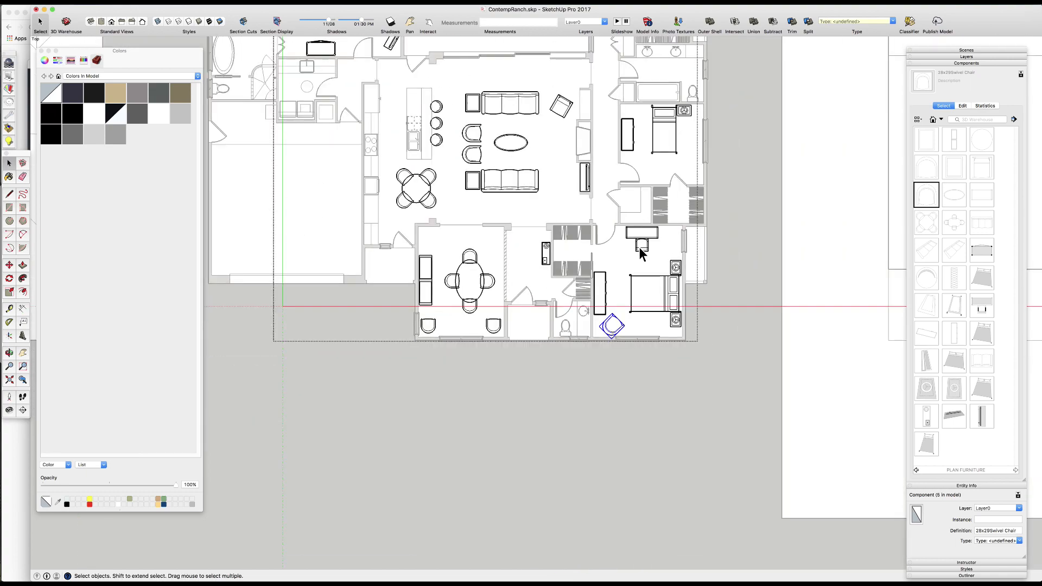
- Place a 24W dining chair in the rear bedroom's corner between the dresser and the rear window wall
scroll(641, 250, "down", 4)
scroll(654, 126, "up", 8)
left_click(556, 157)
scroll(570, 161, "up", 3)
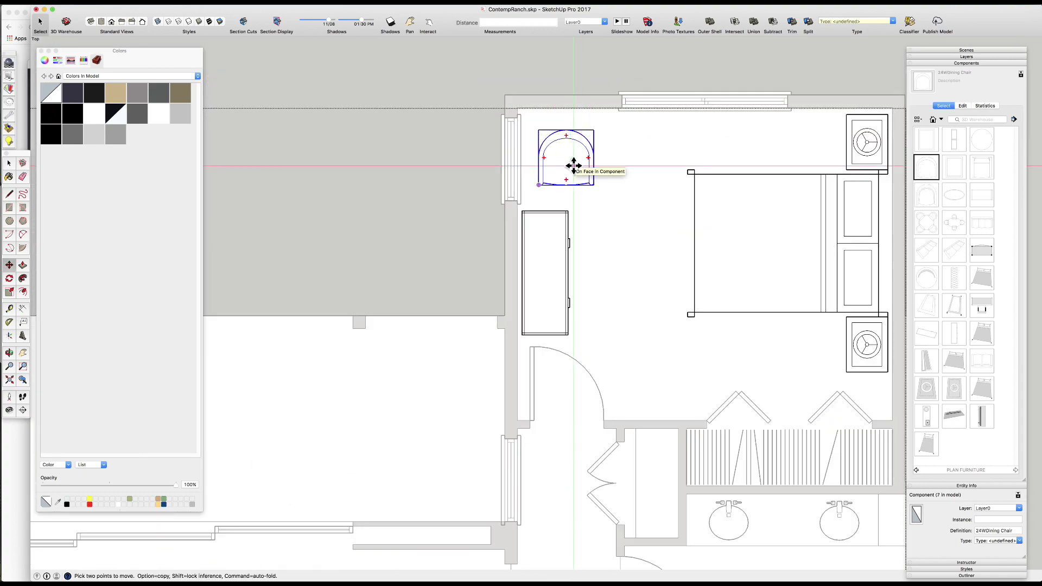
- Rotate the rear bedroom's chair diagonally to face the room and move it closer into the corner
key("q")
left_click(572, 165)
left_click(561, 168)
left_click(566, 177)
scroll(585, 145, "down", 4)
key("m")
left_click(563, 153)
left_click(563, 148)
key("space")
scroll(592, 145, "down", 6)
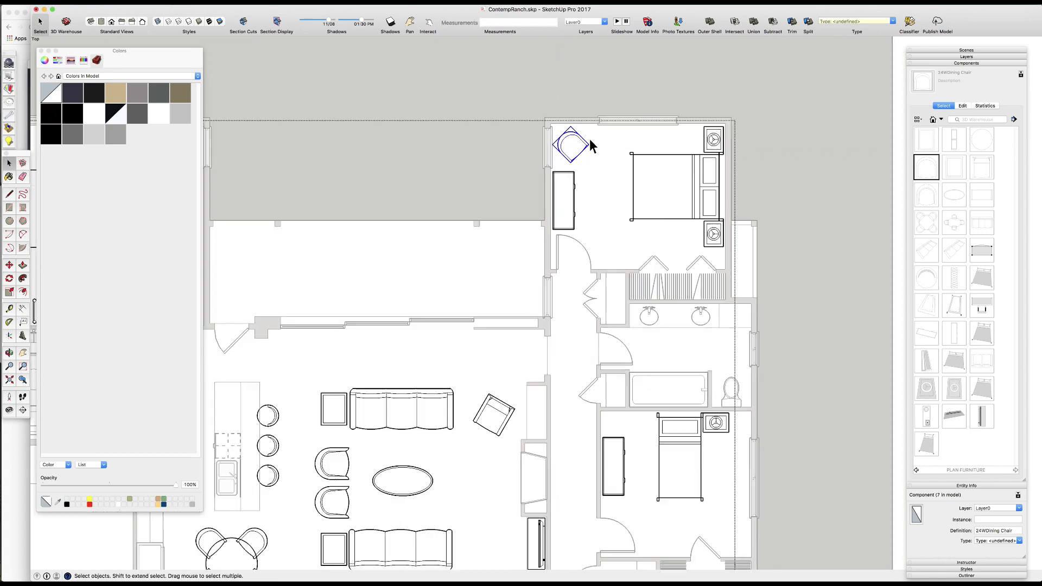
- Shift the oval dining table with four chairs slightly toward the buffet to center it in the dining room's open space
scroll(437, 247, "up", 3)
scroll(436, 248, "down", 1)
left_click(467, 87)
scroll(466, 109, "up", 2)
scroll(527, 503, "up", 3)
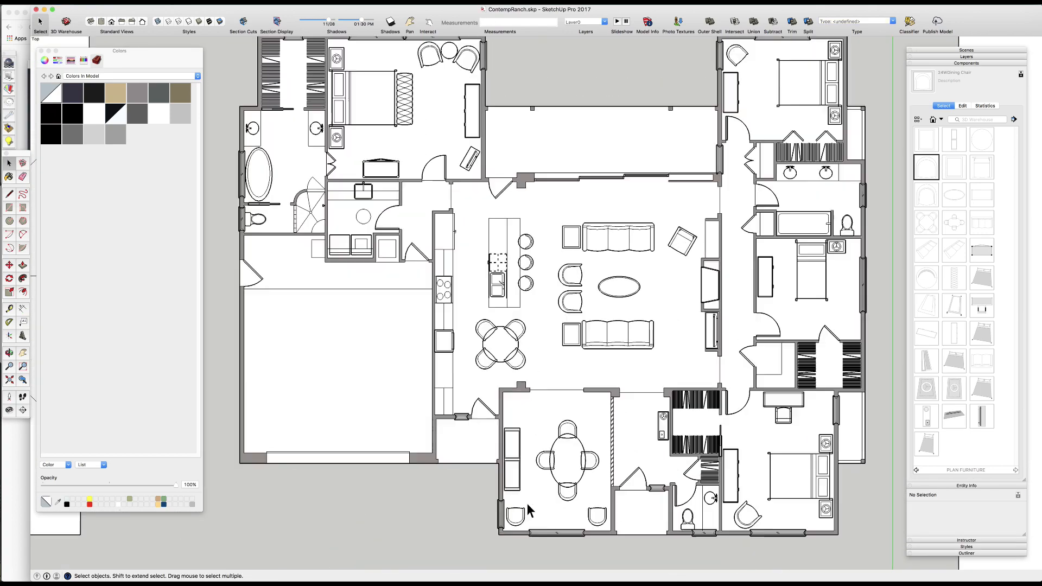
key("m")
left_click(569, 464)
left_click(566, 465)
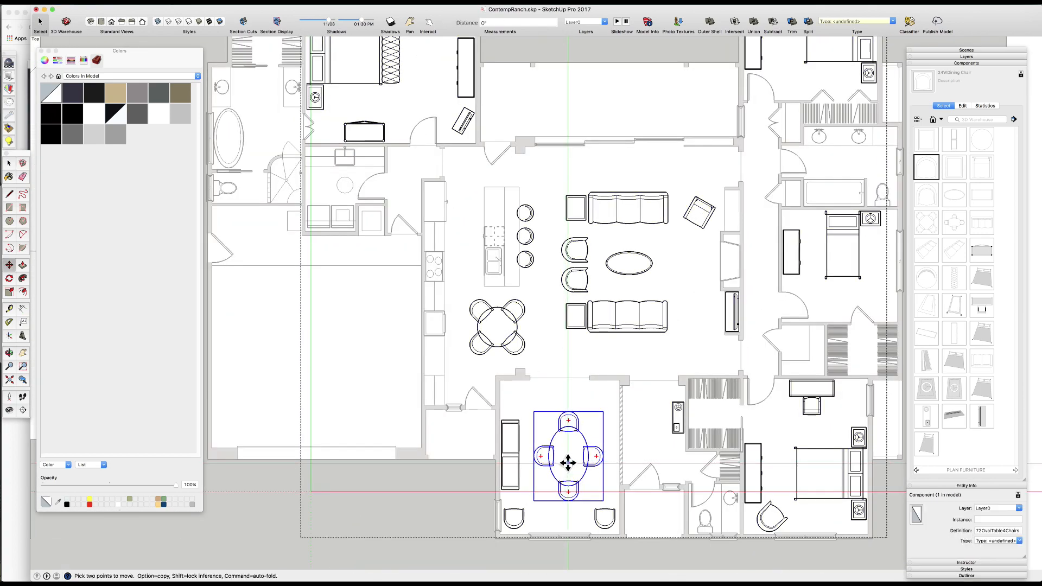
key("space")
scroll(567, 461, "down", 4)
left_click(540, 520)
scroll(564, 463, "up", 4)
scroll(495, 441, "down", 3)
scroll(388, 375, "up", 2)
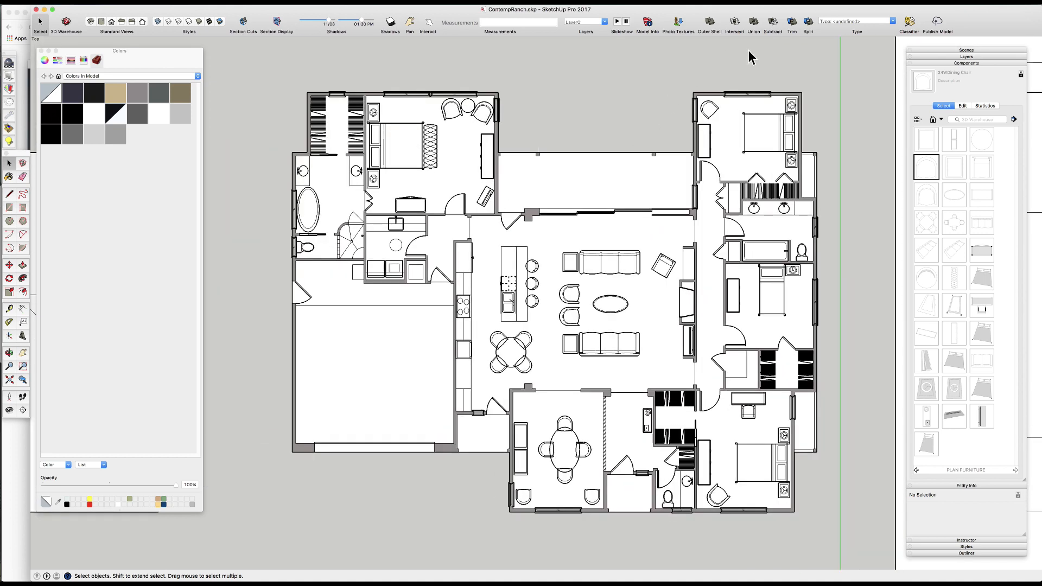
- Place a 22-inch drum table between the rear living room sofa and angled armchair, and paste it in place inside the furniture group
left_click(666, 262)
scroll(662, 261, "up", 5)
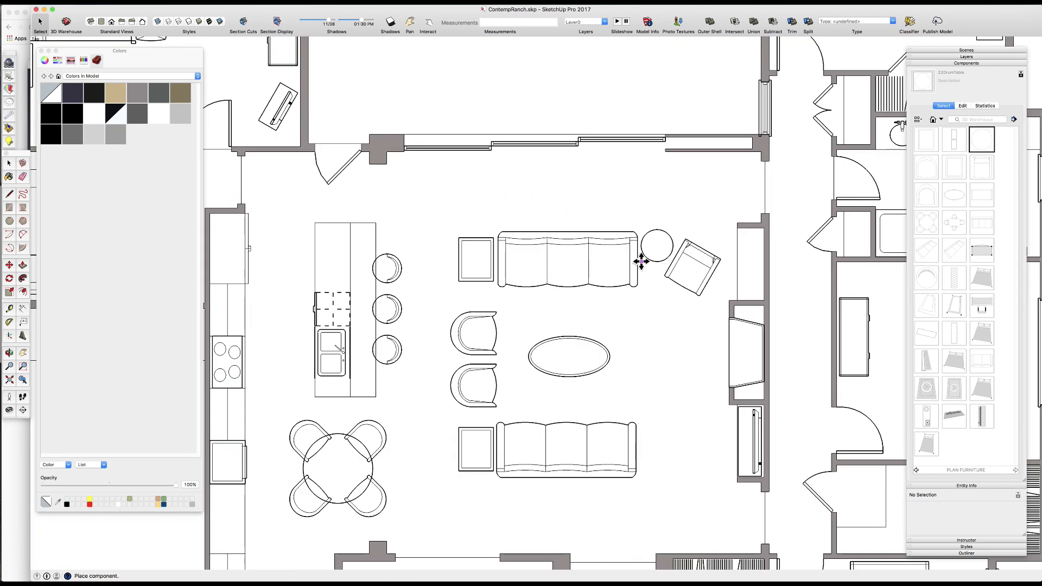
key("q")
key("space")
key("super+x")
double_click(630, 261)
key("super+shift+v")
scroll(612, 263, "down", 6)
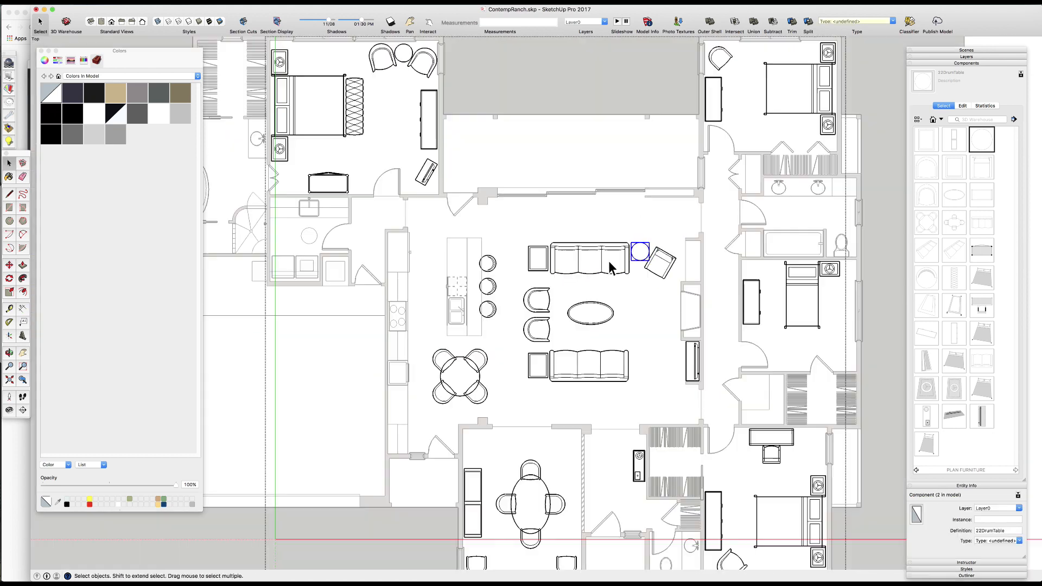
key("Escape")
scroll(571, 329, "up", 2)
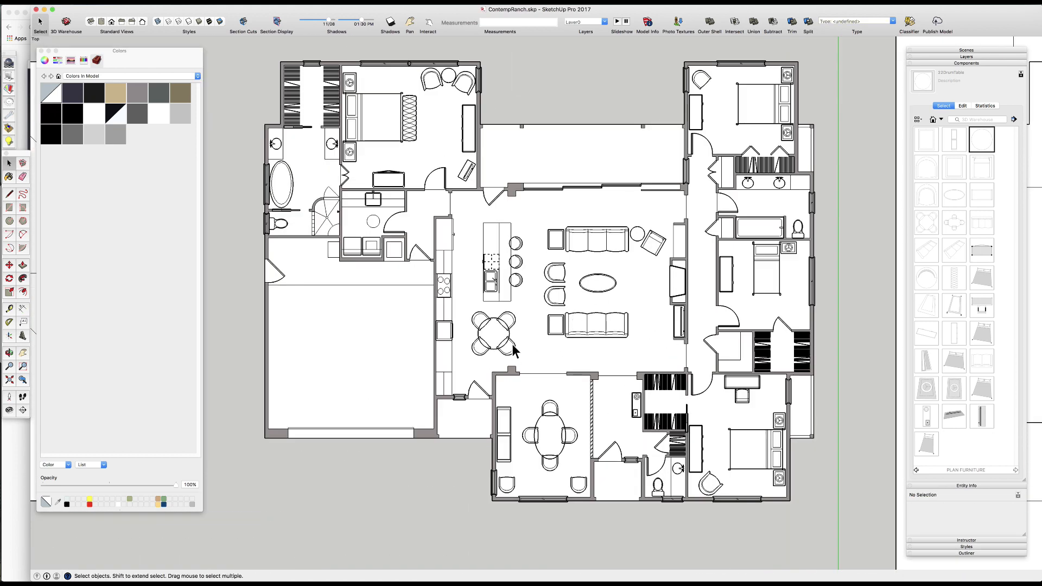
scroll(599, 356, "up", 2)
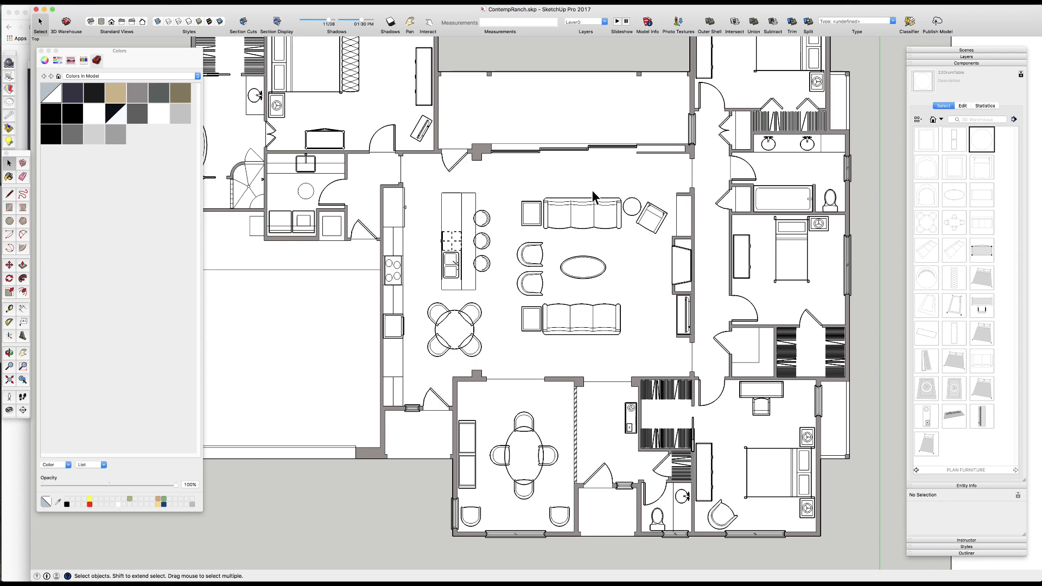
scroll(612, 244, "down", 3)
scroll(532, 242, "up", 2)
scroll(593, 358, "down", 2)
scroll(434, 221, "up", 1)
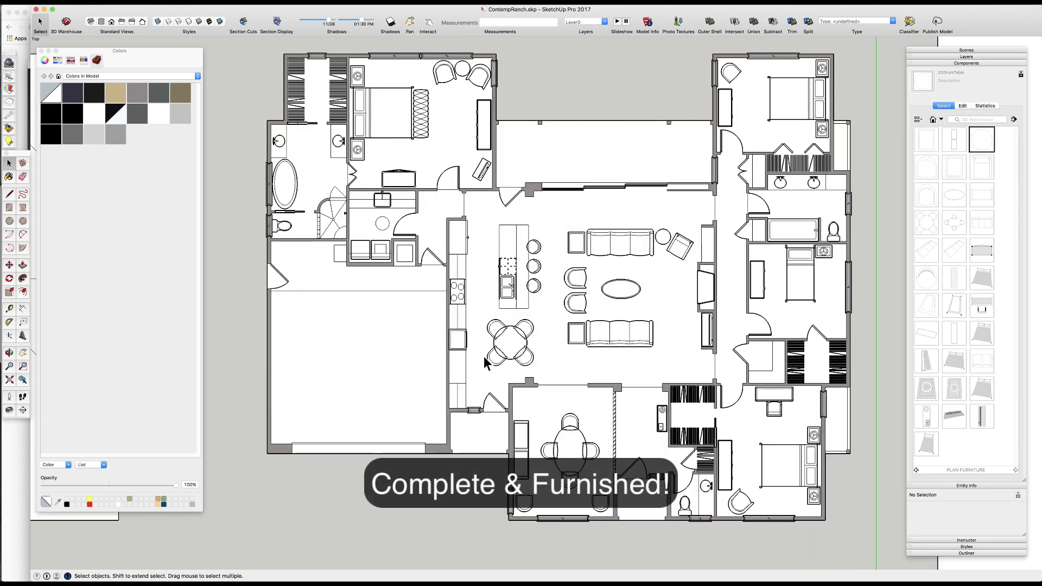